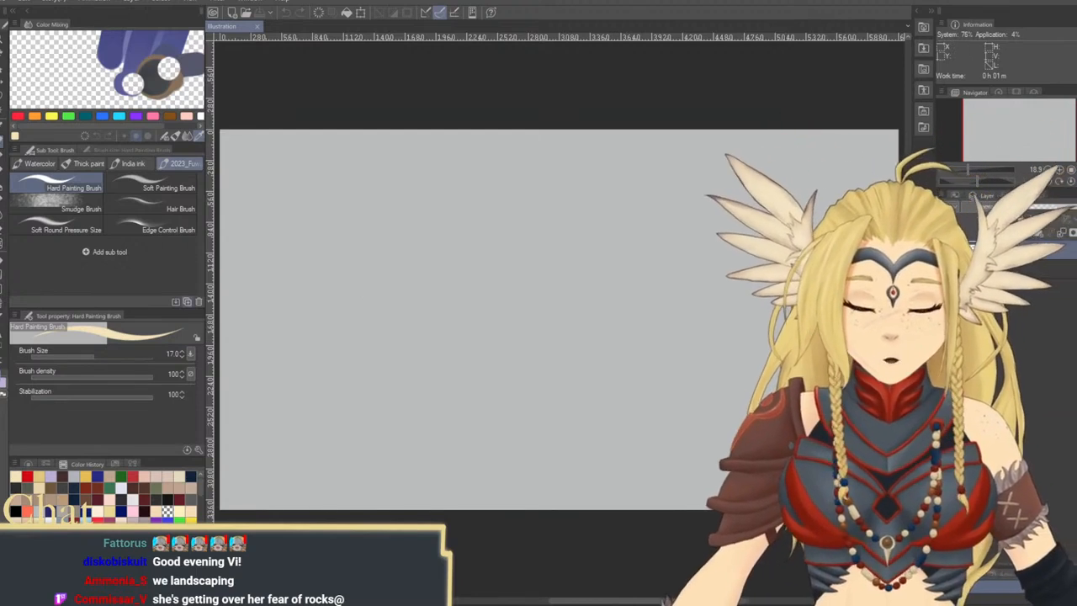
Create a black-filled square about 1530 px wide near the canvas centre from a rectangular selection, and clear the selection
{"action": "left_click", "coordinate": [16, 511]}
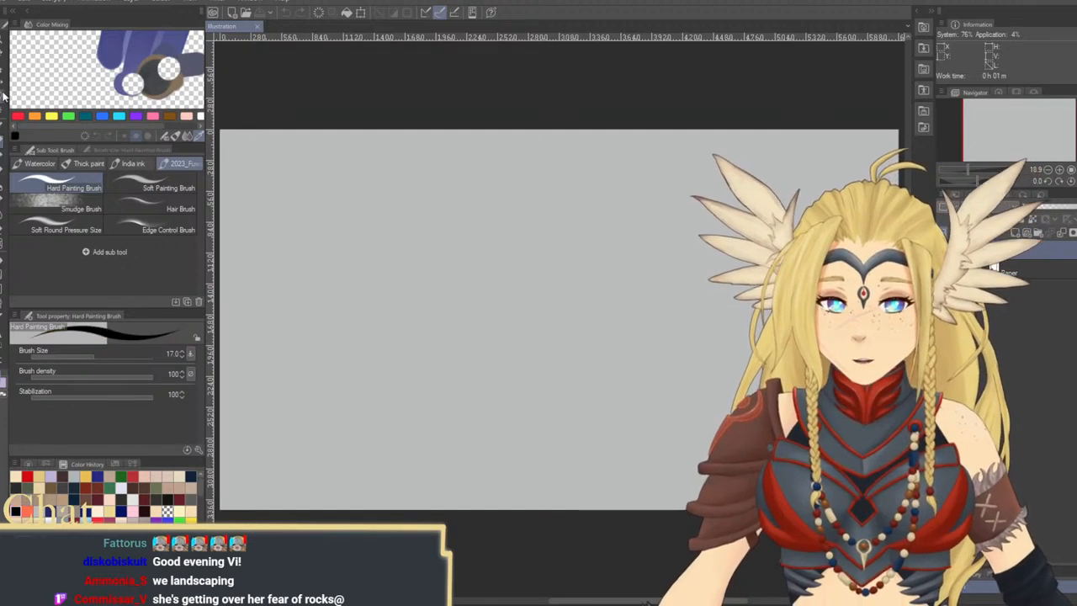
{"action": "key", "text": "m"}
{"action": "left_click", "coordinate": [57, 185]}
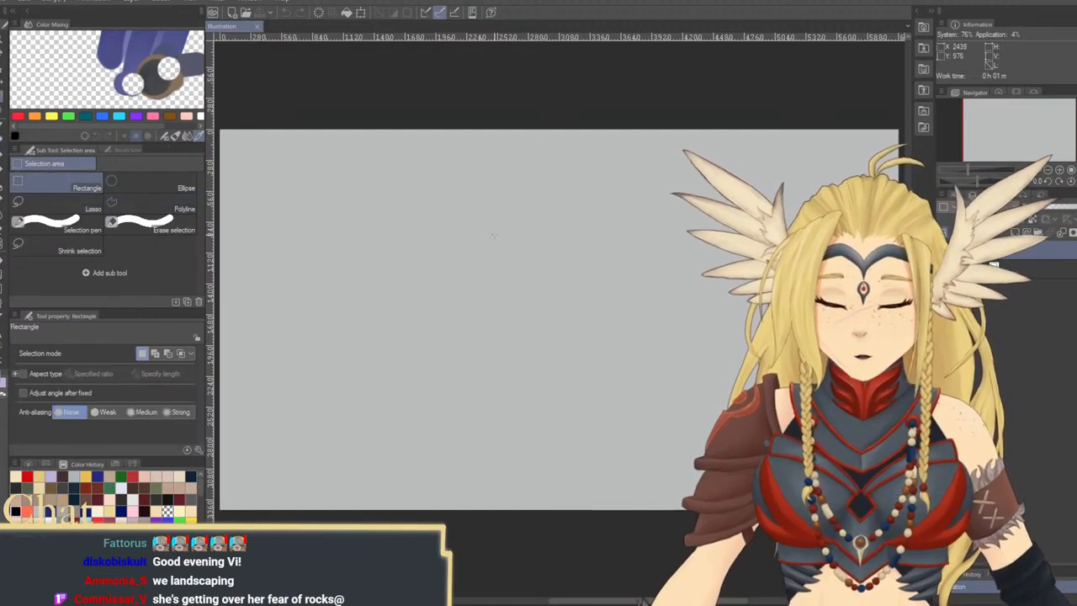
{"action": "left_click_drag", "start_coordinate": [475, 216], "coordinate": [645, 383]}
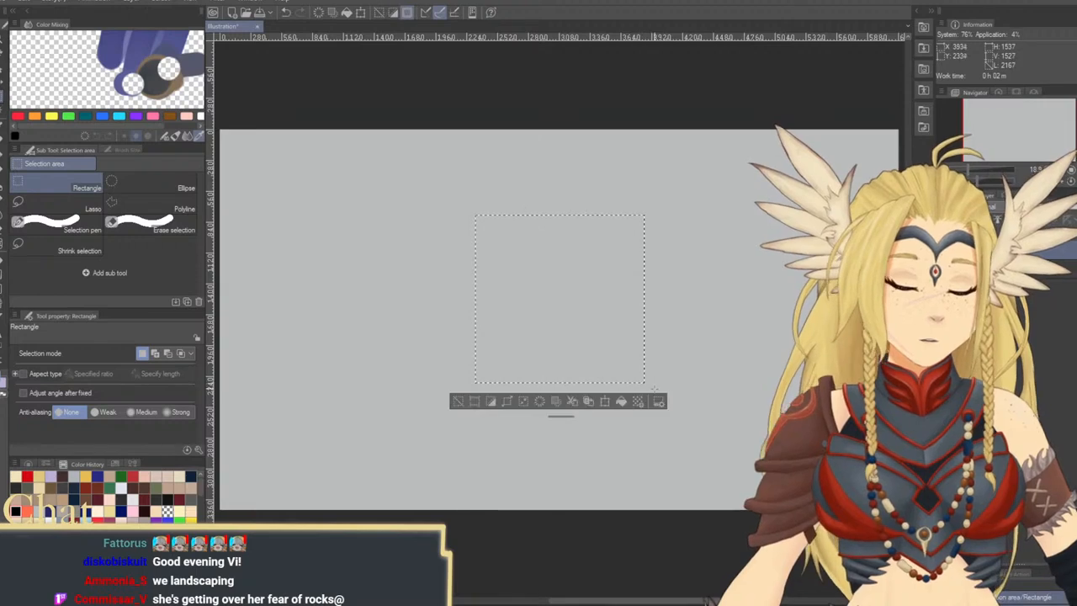
{"action": "left_click", "coordinate": [618, 402]}
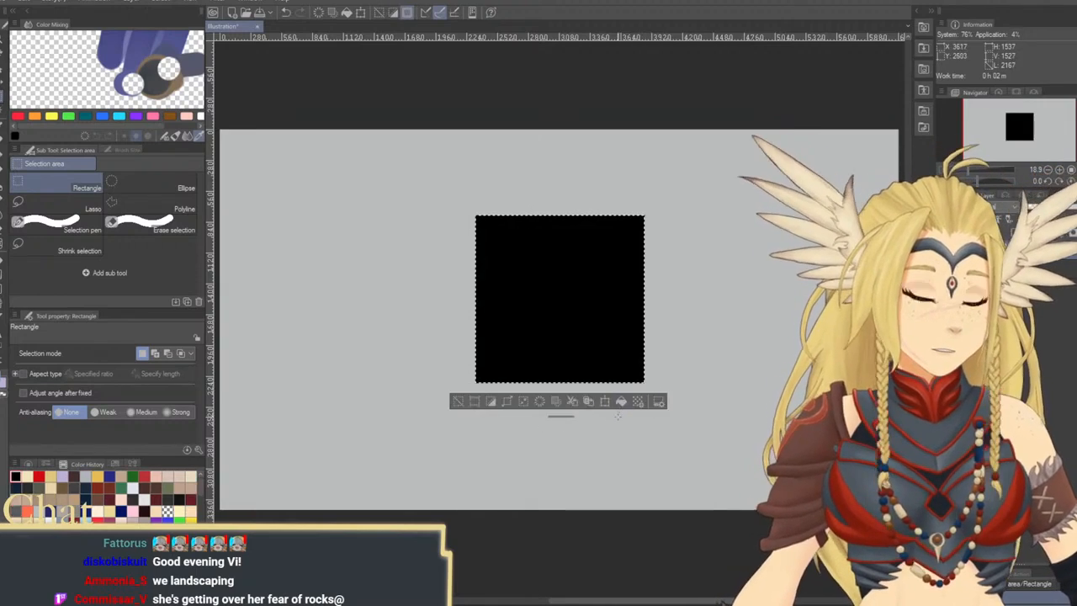
{"action": "key", "text": "ctrl+d"}
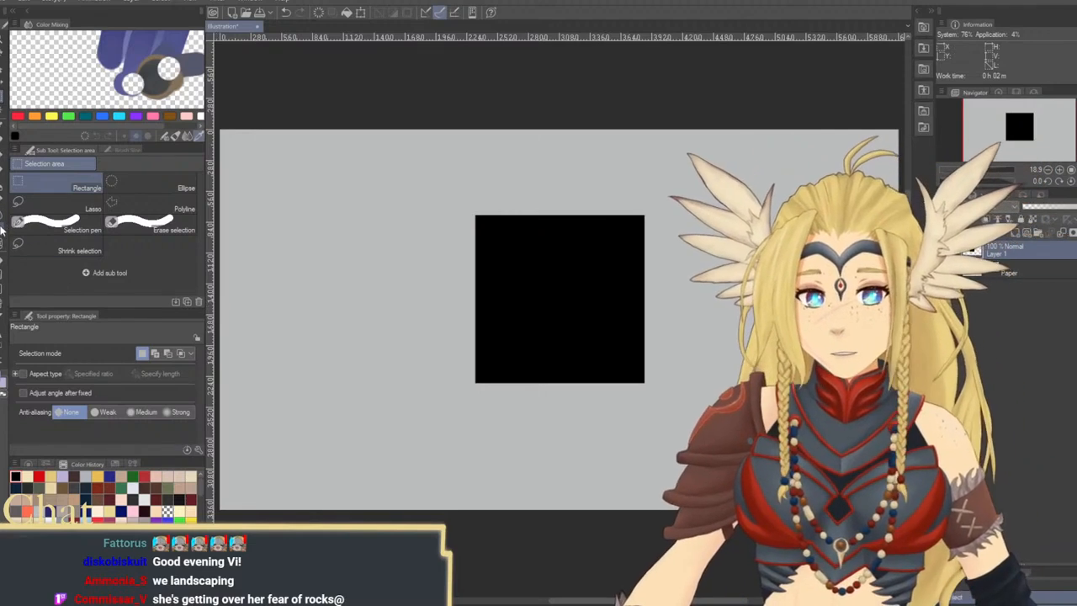
Choose the Noise airbrush with transparent colour, enlarge it to 250, and try one erasing stroke on the square's lower-right edge
{"action": "left_click", "coordinate": [2, 189]}
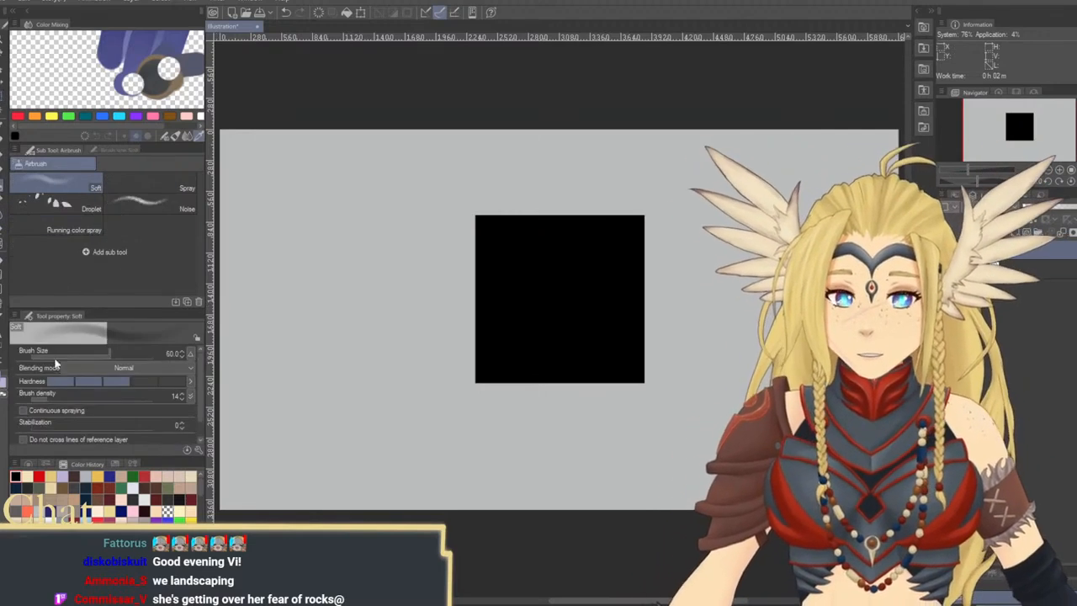
{"action": "left_click", "coordinate": [169, 210]}
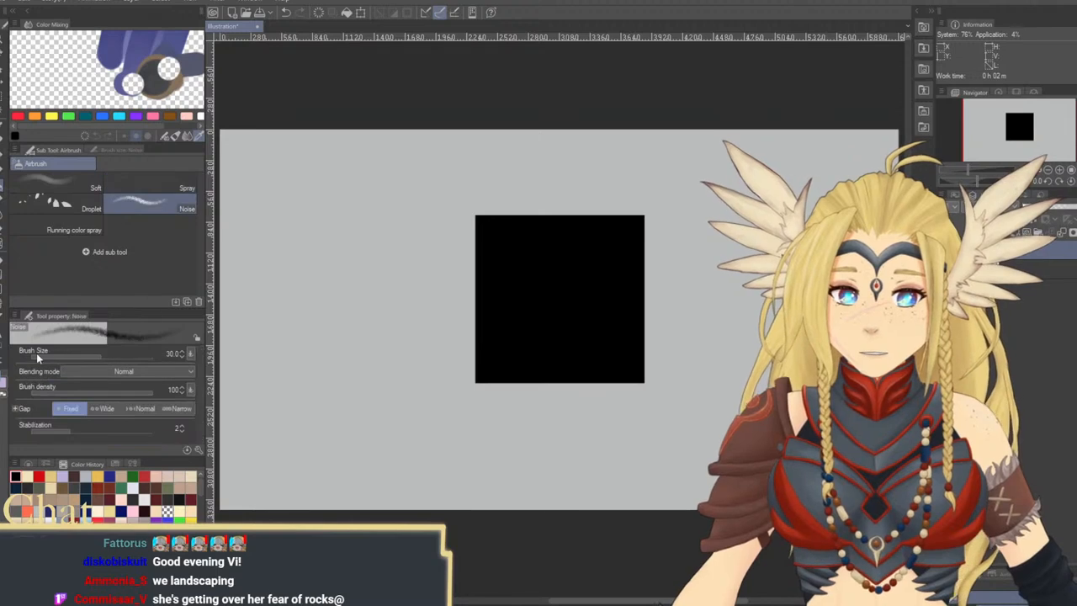
{"action": "key", "text": "bracketright"}
{"action": "key", "text": "bracketright"}
{"action": "key", "text": "bracketright"}
{"action": "key", "text": "bracketright"}
{"action": "key", "text": "bracketright"}
{"action": "key", "text": "bracketright"}
{"action": "key", "text": "bracketright"}
{"action": "key", "text": "bracketright"}
{"action": "key", "text": "bracketright"}
{"action": "key", "text": "bracketright"}
{"action": "key", "text": "bracketright"}
{"action": "key", "text": "bracketright"}
{"action": "key", "text": "bracketright"}
{"action": "key", "text": "bracketright"}
{"action": "key", "text": "bracketright"}
{"action": "key", "text": "bracketright"}
{"action": "key", "text": "bracketright"}
{"action": "key", "text": "bracketright"}
{"action": "key", "text": "bracketright"}
{"action": "key", "text": "bracketright"}
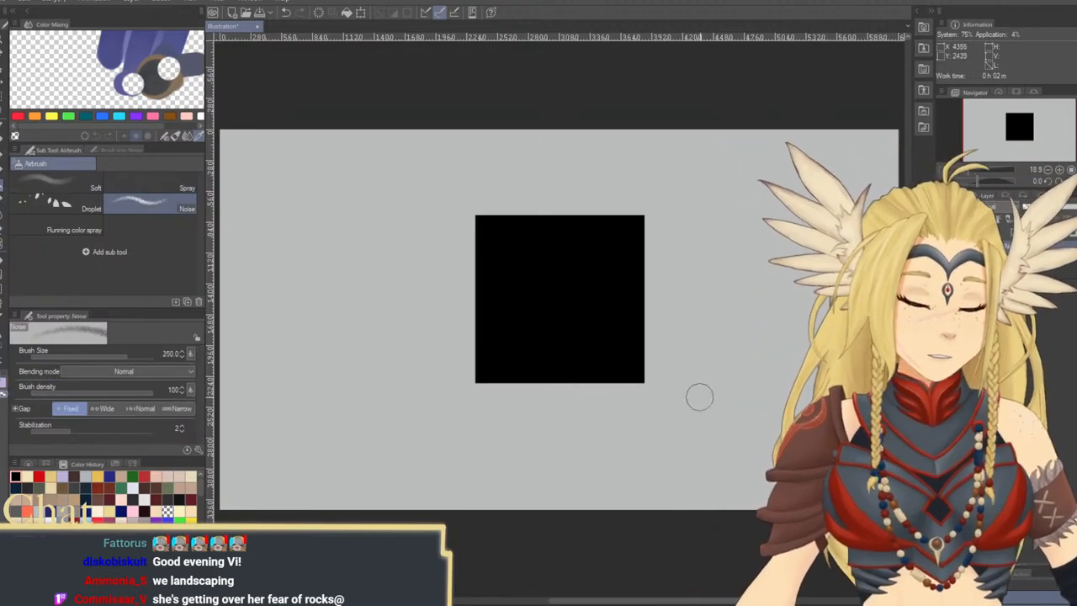
{"action": "mouse_move", "coordinate": [732, 389]}
{"action": "left_mouse_down"}
{"action": "mouse_move", "coordinate": [680, 426]}
{"action": "mouse_move", "coordinate": [634, 362]}
{"action": "left_mouse_up"}
{"action": "key", "text": "ctrl+z"}
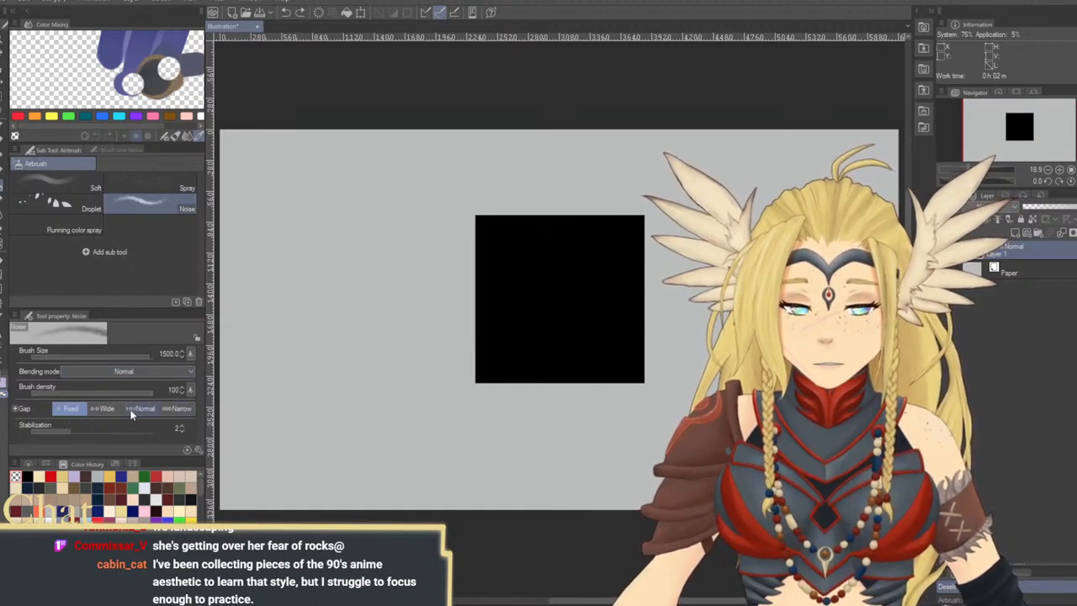
Set the Noise airbrush gap to Wide and roughen the square's right corners at brush size 1500
{"action": "left_click", "coordinate": [143, 408]}
{"action": "left_click", "coordinate": [106, 408]}
{"action": "left_click", "coordinate": [177, 408]}
{"action": "left_click", "coordinate": [105, 408]}
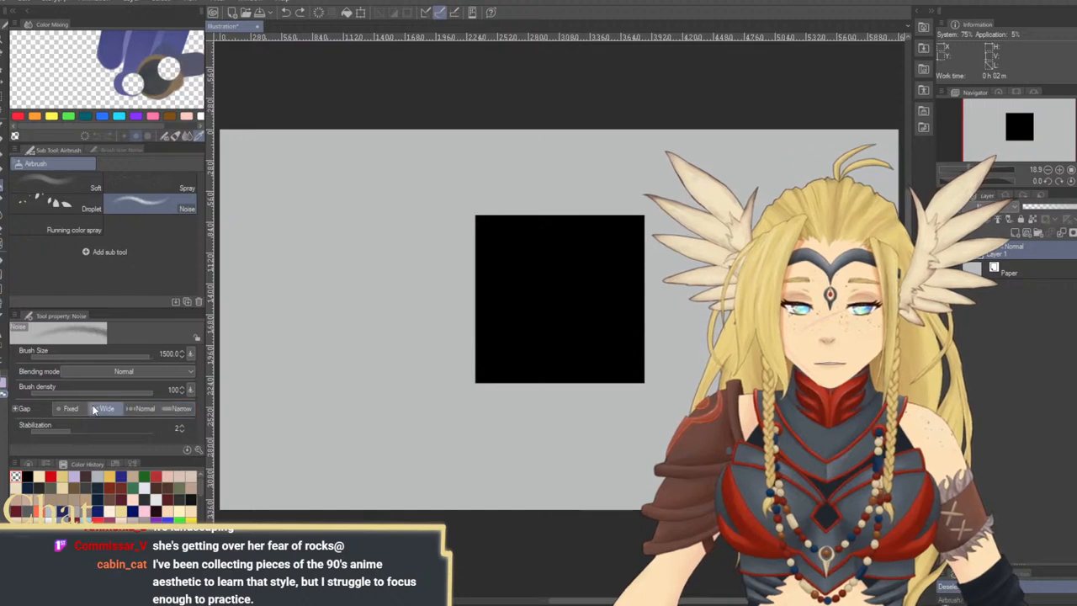
{"action": "mouse_move", "coordinate": [713, 402]}
{"action": "left_mouse_down"}
{"action": "mouse_move", "coordinate": [703, 363]}
{"action": "mouse_move", "coordinate": [732, 401]}
{"action": "mouse_move", "coordinate": [664, 399]}
{"action": "mouse_move", "coordinate": [750, 456]}
{"action": "mouse_move", "coordinate": [680, 170]}
{"action": "mouse_move", "coordinate": [732, 293]}
{"action": "left_mouse_up"}
Roughen the square's left, right and bottom edges with the Noise airbrush at sizes 700 and 800, replacing the oversized left-edge stroke
{"action": "left_click_drag", "start_coordinate": [459, 202], "coordinate": [476, 500]}
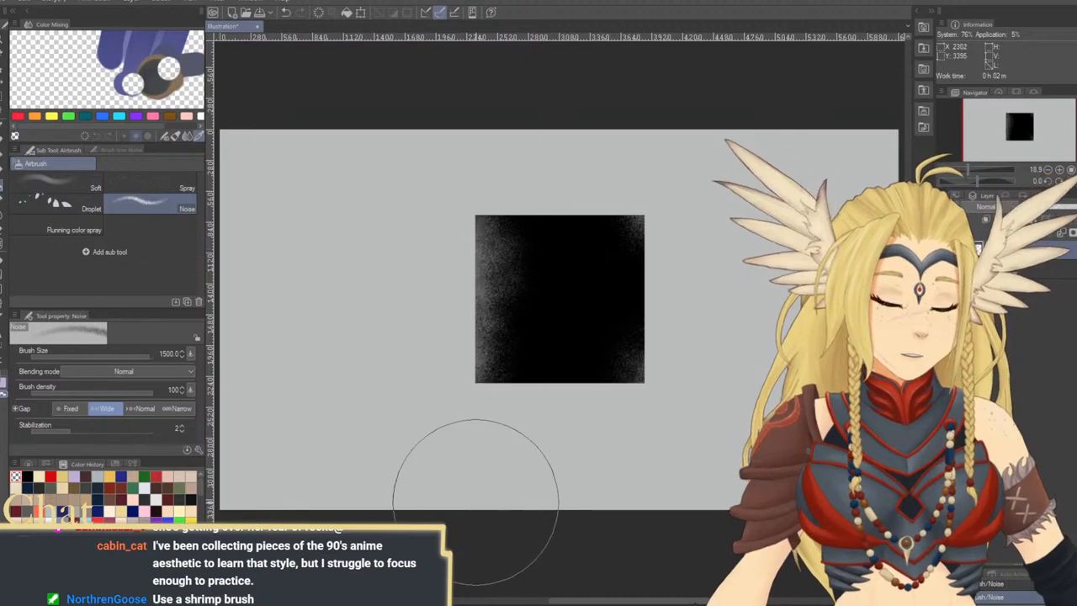
{"action": "key", "text": "ctrl+z"}
{"action": "key", "text": "bracketleft"}
{"action": "key", "text": "bracketleft"}
{"action": "key", "text": "bracketleft"}
{"action": "key", "text": "bracketleft"}
{"action": "left_click_drag", "start_coordinate": [469, 346], "coordinate": [468, 184]}
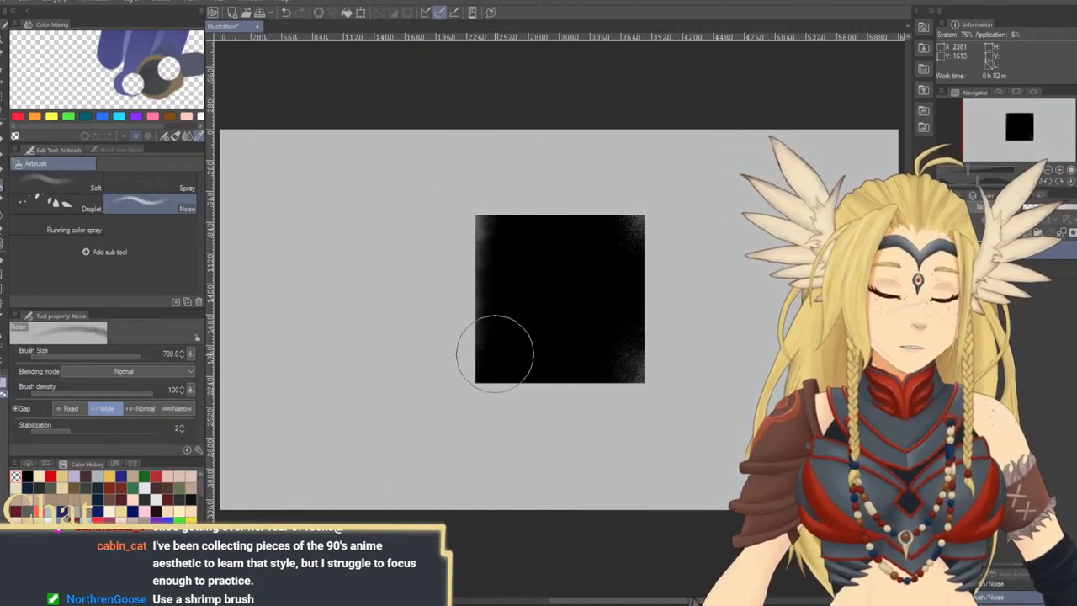
{"action": "key", "text": "bracketright"}
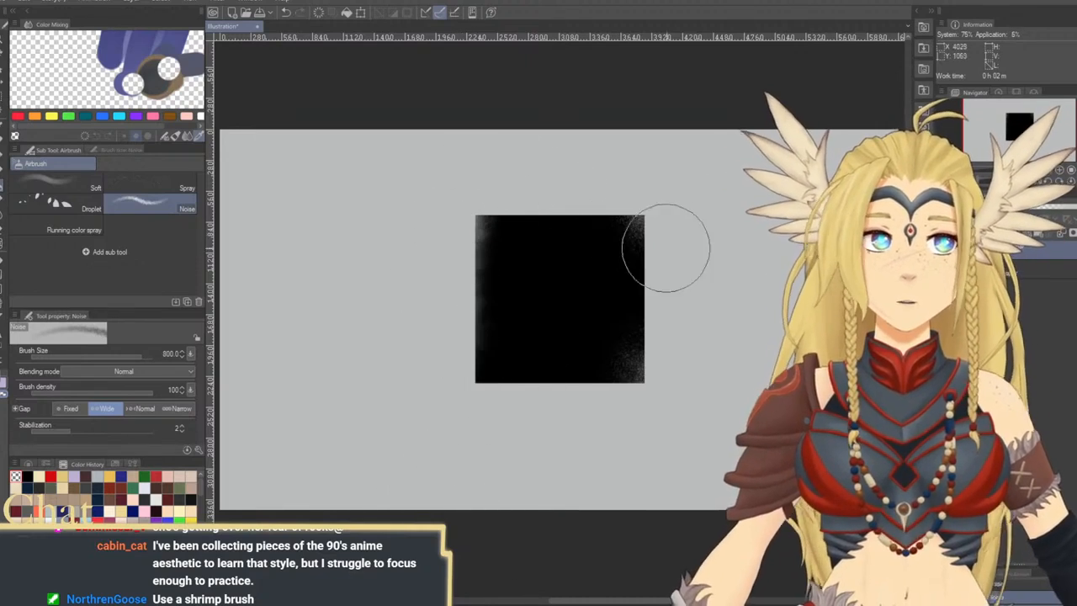
{"action": "mouse_move", "coordinate": [655, 245]}
{"action": "left_mouse_down"}
{"action": "mouse_move", "coordinate": [686, 310]}
{"action": "mouse_move", "coordinate": [612, 408]}
{"action": "mouse_move", "coordinate": [448, 463]}
{"action": "left_mouse_up"}
{"action": "mouse_move", "coordinate": [587, 423]}
{"action": "left_mouse_down"}
{"action": "mouse_move", "coordinate": [557, 477]}
{"action": "mouse_move", "coordinate": [669, 399]}
{"action": "left_mouse_up"}
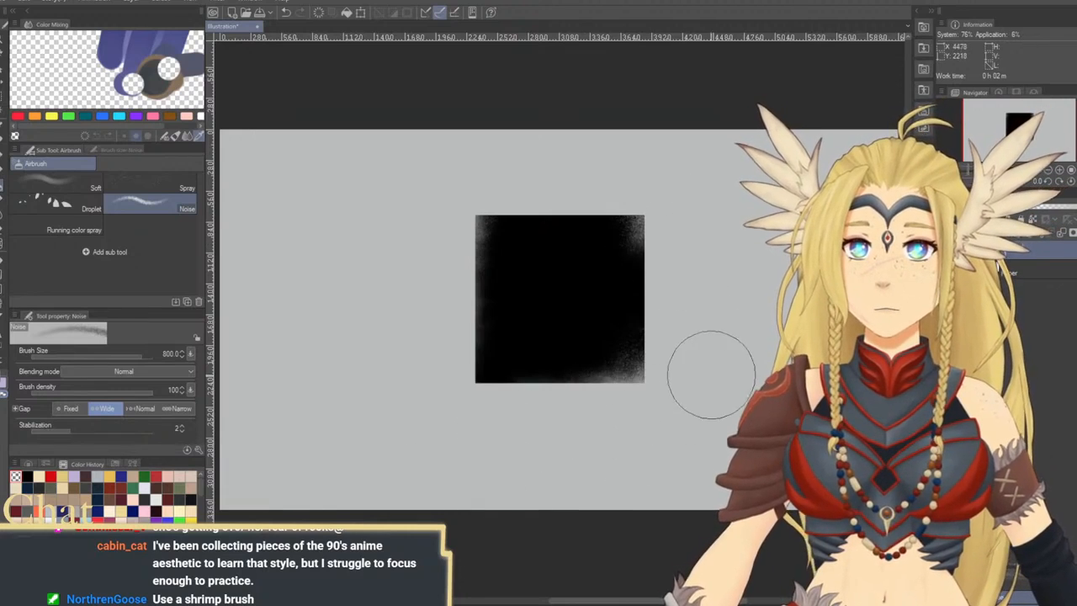
{"action": "key", "text": "bracketleft"}
{"action": "key", "text": "bracketleft"}
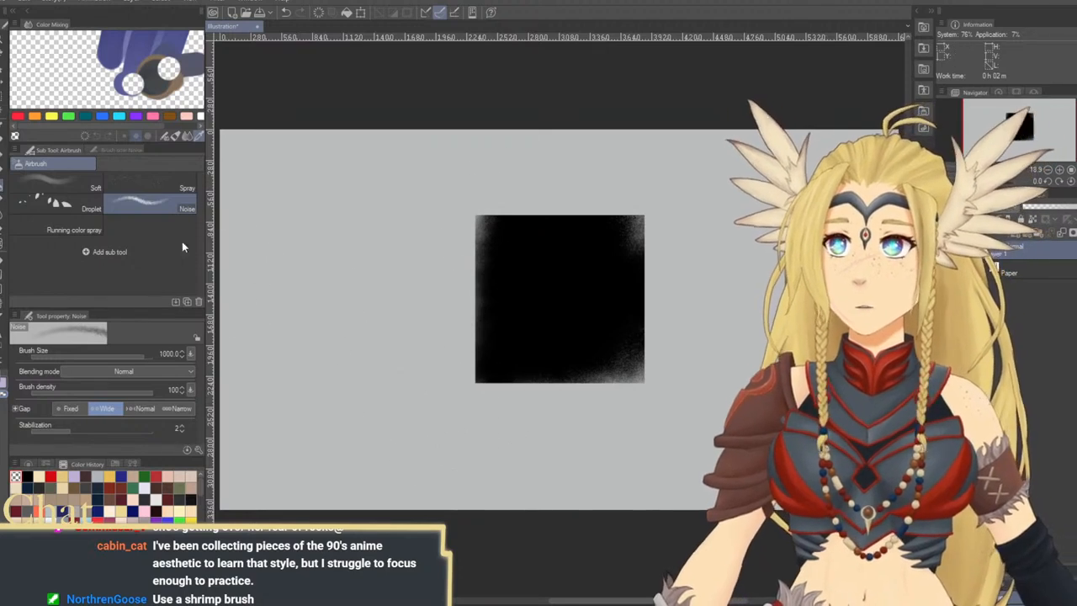
Erase scattered speckles around the square's edges with the Spray airbrush at size 1000
{"action": "left_click", "coordinate": [168, 188]}
{"action": "key", "text": "bracketright"}
{"action": "key", "text": "bracketright"}
{"action": "key", "text": "bracketright"}
{"action": "key", "text": "bracketright"}
{"action": "key", "text": "bracketright"}
{"action": "key", "text": "bracketright"}
{"action": "mouse_move", "coordinate": [663, 339]}
{"action": "left_mouse_down"}
{"action": "mouse_move", "coordinate": [672, 422]}
{"action": "mouse_move", "coordinate": [614, 426]}
{"action": "mouse_move", "coordinate": [584, 452]}
{"action": "mouse_move", "coordinate": [469, 386]}
{"action": "mouse_move", "coordinate": [519, 499]}
{"action": "mouse_move", "coordinate": [478, 411]}
{"action": "mouse_move", "coordinate": [654, 412]}
{"action": "mouse_move", "coordinate": [669, 388]}
{"action": "mouse_move", "coordinate": [652, 168]}
{"action": "mouse_move", "coordinate": [714, 253]}
{"action": "mouse_move", "coordinate": [679, 353]}
{"action": "mouse_move", "coordinate": [650, 222]}
{"action": "mouse_move", "coordinate": [694, 251]}
{"action": "mouse_move", "coordinate": [625, 180]}
{"action": "mouse_move", "coordinate": [634, 121]}
{"action": "mouse_move", "coordinate": [591, 196]}
{"action": "mouse_move", "coordinate": [601, 177]}
{"action": "mouse_move", "coordinate": [610, 191]}
{"action": "mouse_move", "coordinate": [592, 208]}
{"action": "mouse_move", "coordinate": [545, 177]}
{"action": "mouse_move", "coordinate": [618, 193]}
{"action": "mouse_move", "coordinate": [659, 220]}
{"action": "mouse_move", "coordinate": [608, 184]}
{"action": "mouse_move", "coordinate": [676, 236]}
{"action": "mouse_move", "coordinate": [655, 180]}
{"action": "mouse_move", "coordinate": [693, 212]}
{"action": "mouse_move", "coordinate": [640, 236]}
{"action": "left_mouse_up"}
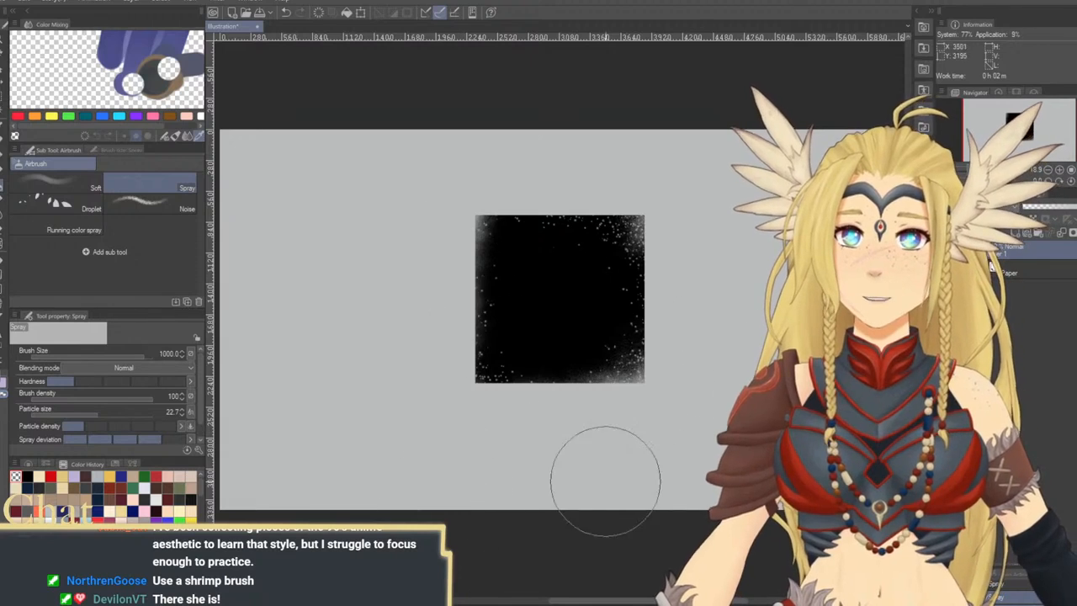
Try spraying transparent speckles along the square's left edge at brush size 700
{"action": "key", "text": "bracketleft"}
{"action": "key", "text": "bracketleft"}
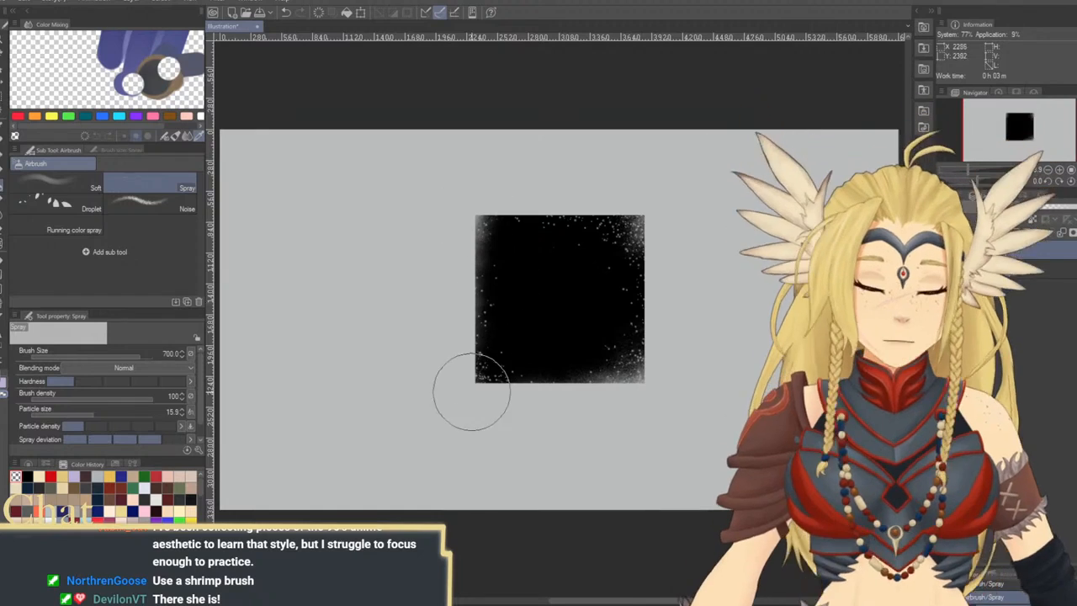
{"action": "key", "text": "bracketleft"}
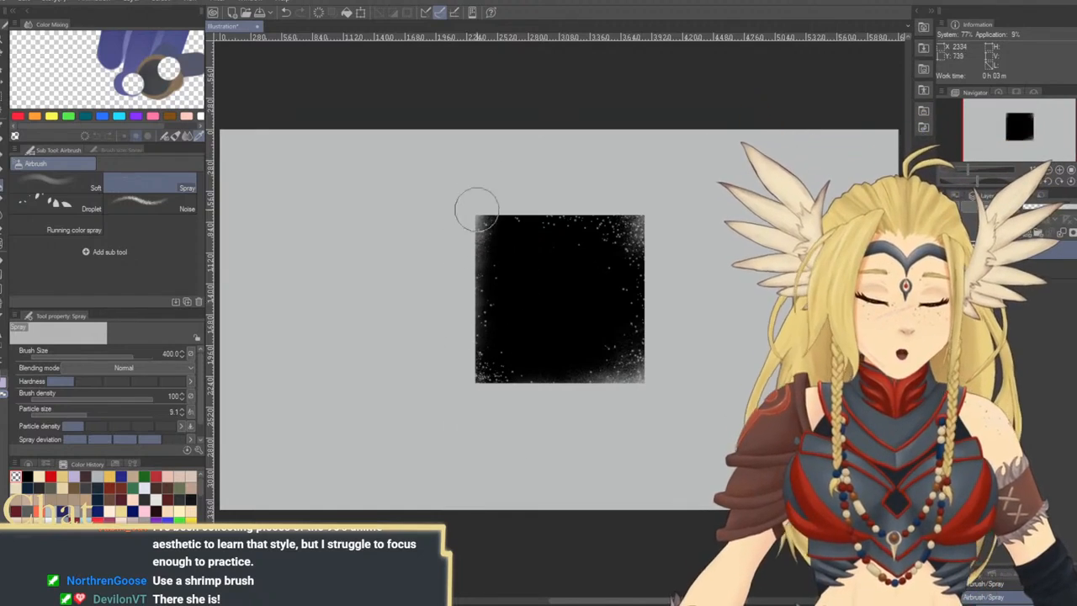
{"action": "key", "text": "bracketright"}
{"action": "key", "text": "bracketright"}
{"action": "key", "text": "bracketright"}
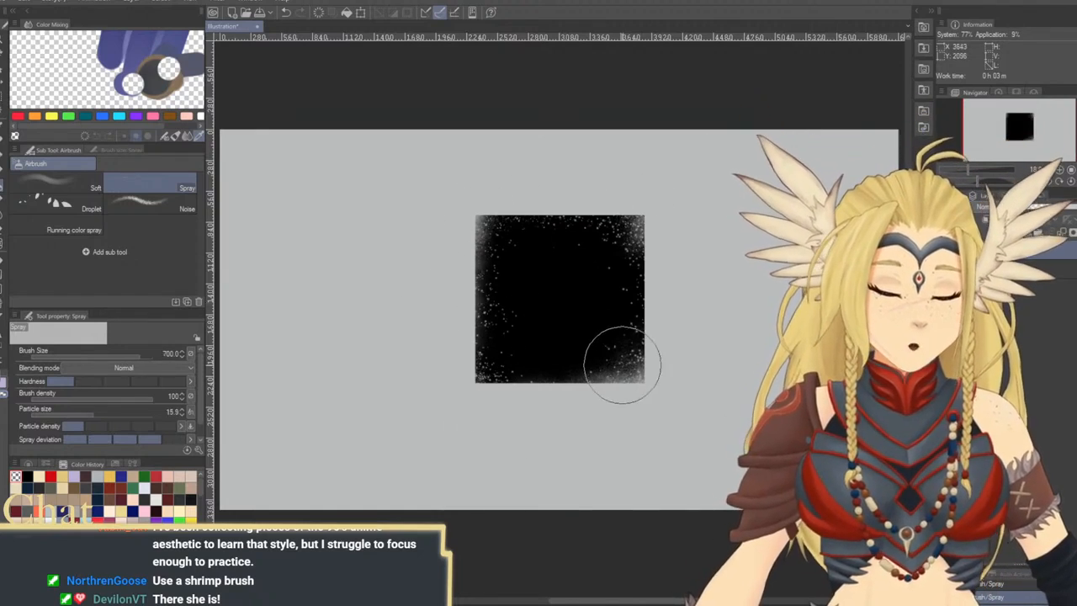
{"action": "key", "text": "bracketleft"}
{"action": "key", "text": "bracketleft"}
{"action": "key", "text": "bracketleft"}
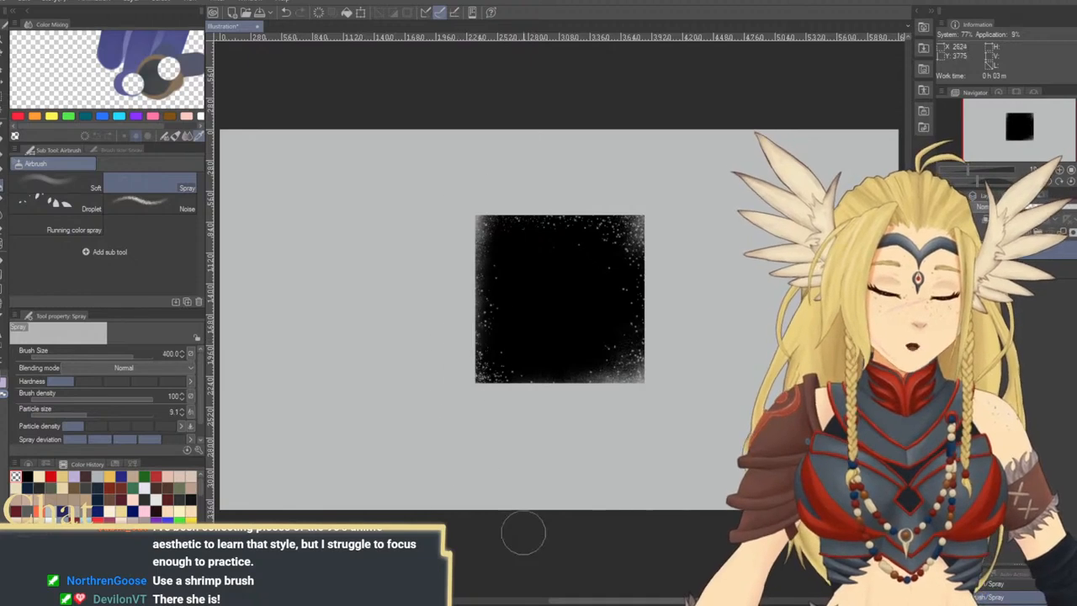
Enlarge the Spray airbrush to 800 and erase more speckles along the square's right edge
{"action": "key", "text": "bracketright"}
{"action": "key", "text": "bracketright"}
{"action": "key", "text": "bracketright"}
{"action": "key", "text": "bracketright"}
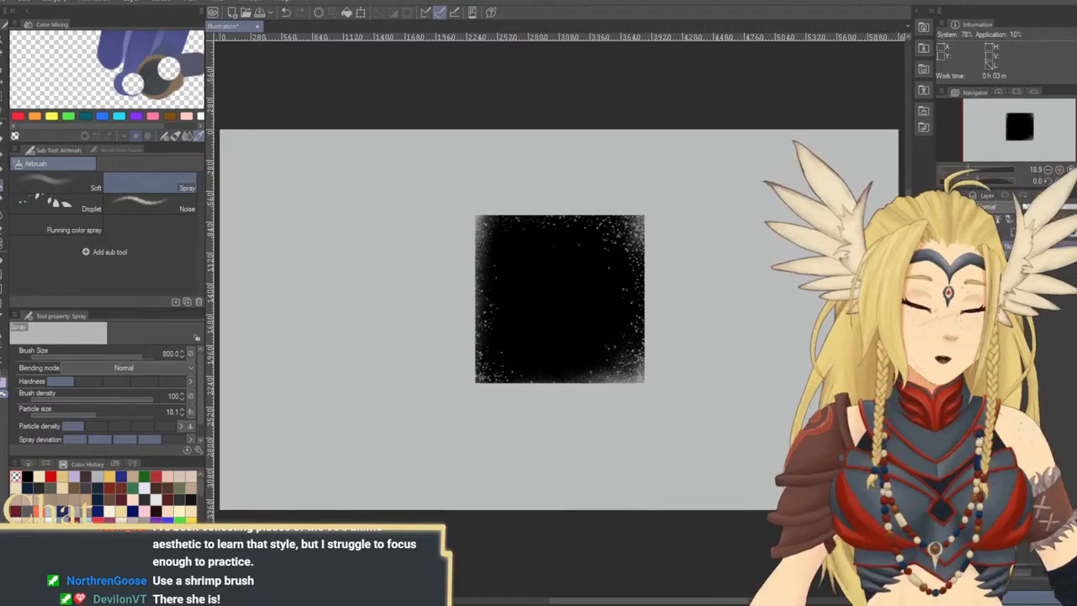
Hide the Paper layer and soften the square's top and bottom edges with the Noise airbrush at size 1000
{"action": "left_click", "coordinate": [944, 268]}
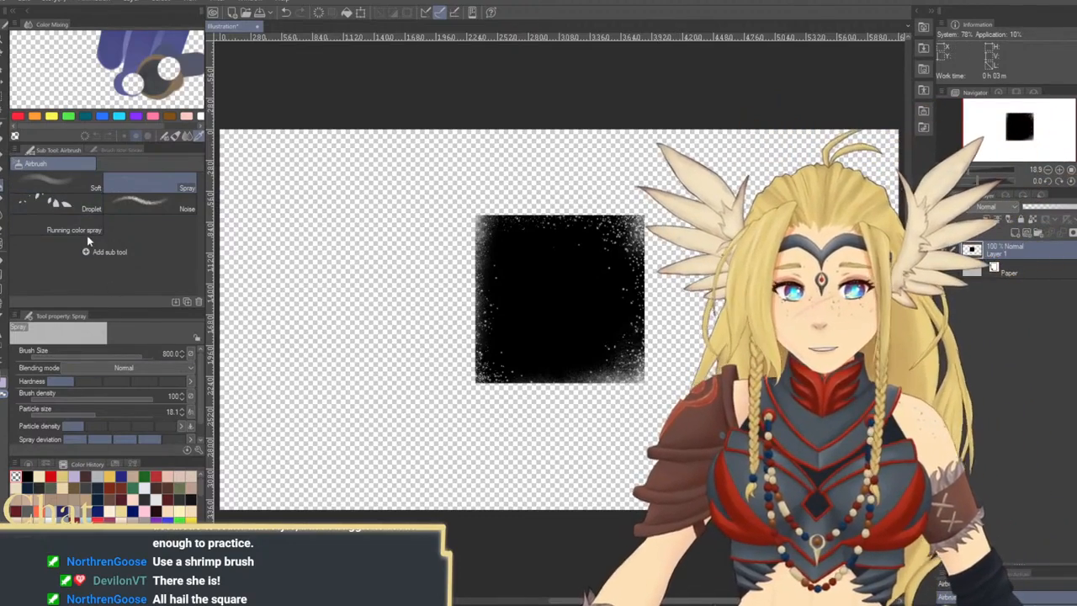
{"action": "left_click", "coordinate": [135, 202]}
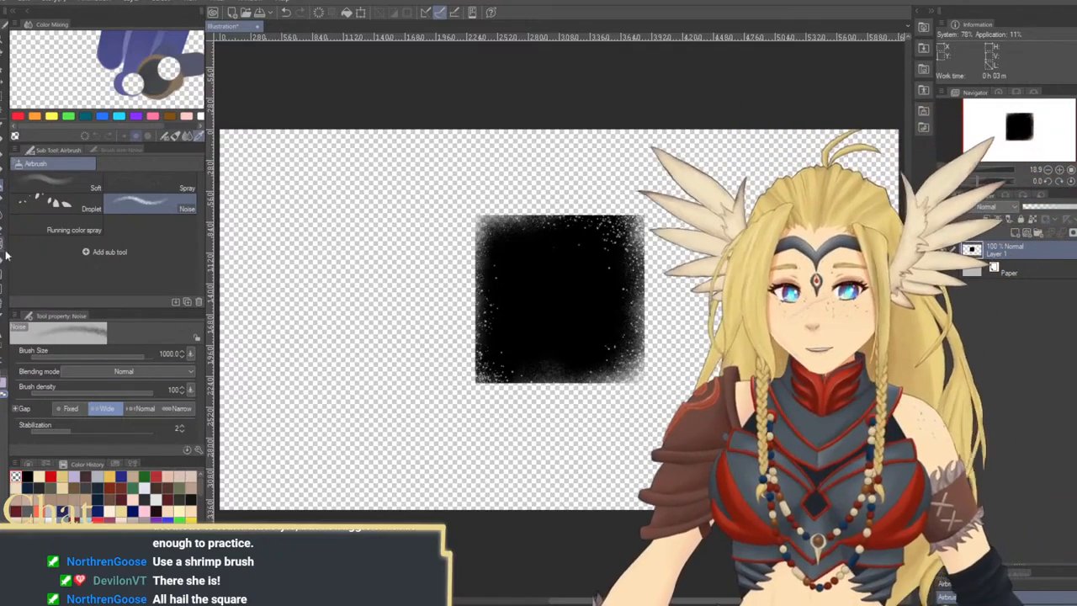
{"action": "left_click", "coordinate": [3, 221]}
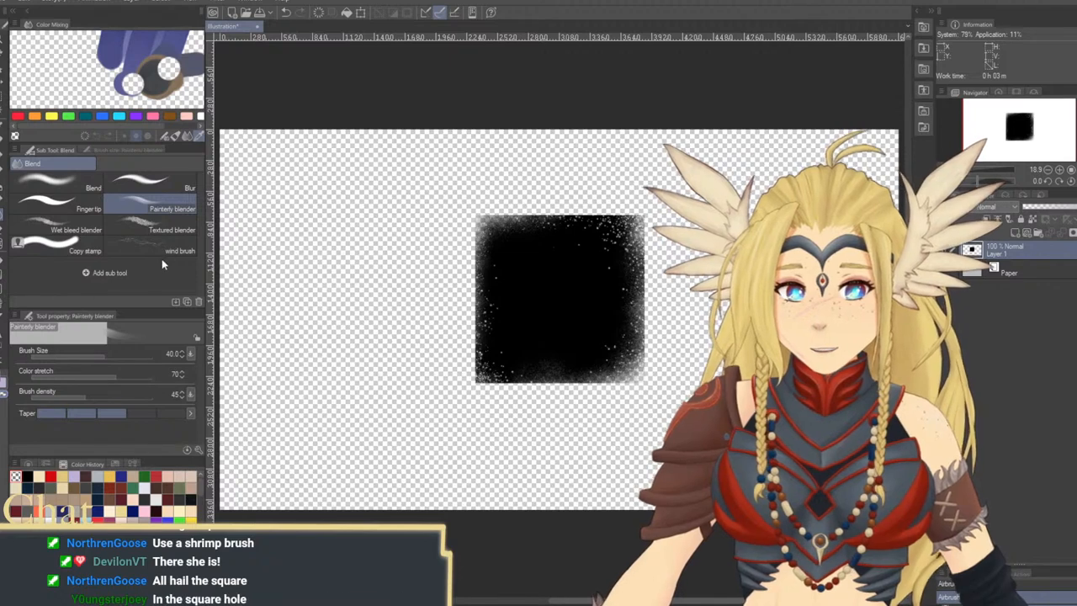
{"action": "left_click", "coordinate": [143, 226]}
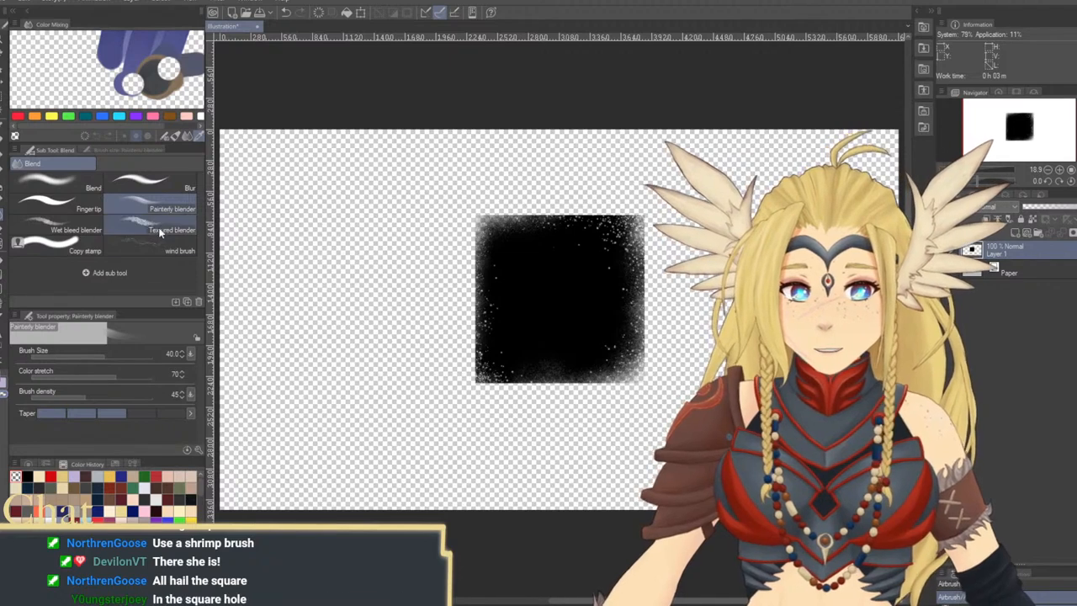
{"action": "left_click", "coordinate": [2, 204]}
{"action": "left_click", "coordinate": [3, 192]}
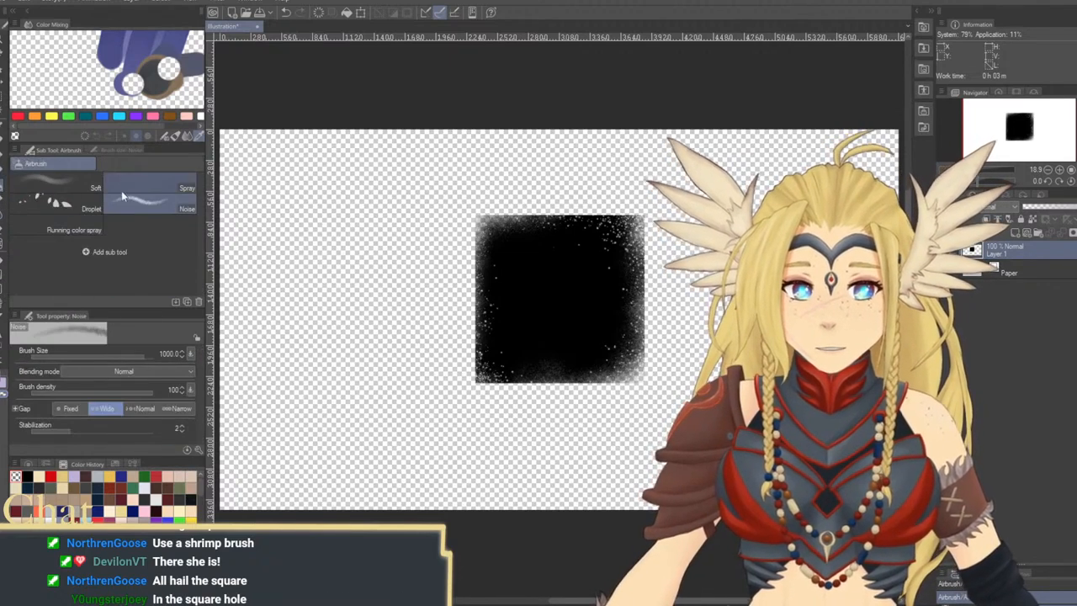
{"action": "left_click", "coordinate": [4, 169]}
{"action": "left_click", "coordinate": [3, 155]}
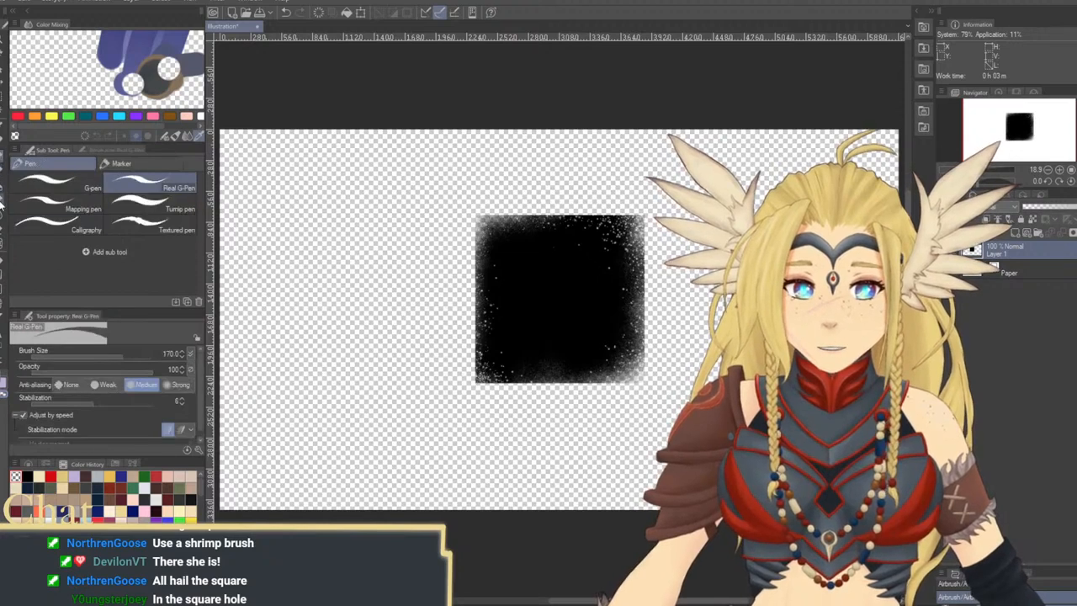
Choose the Wild Plants 1 decoration brush, enlarge it to 500, and stamp transparent plant shapes into the square's bottom edge
{"action": "left_click", "coordinate": [3, 199]}
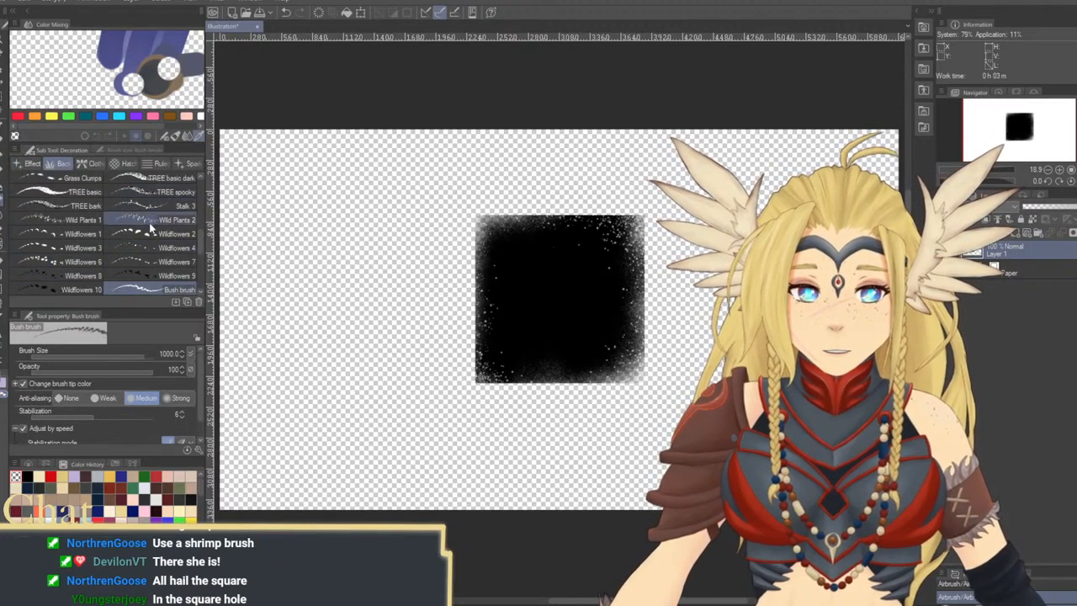
{"action": "left_click", "coordinate": [95, 220]}
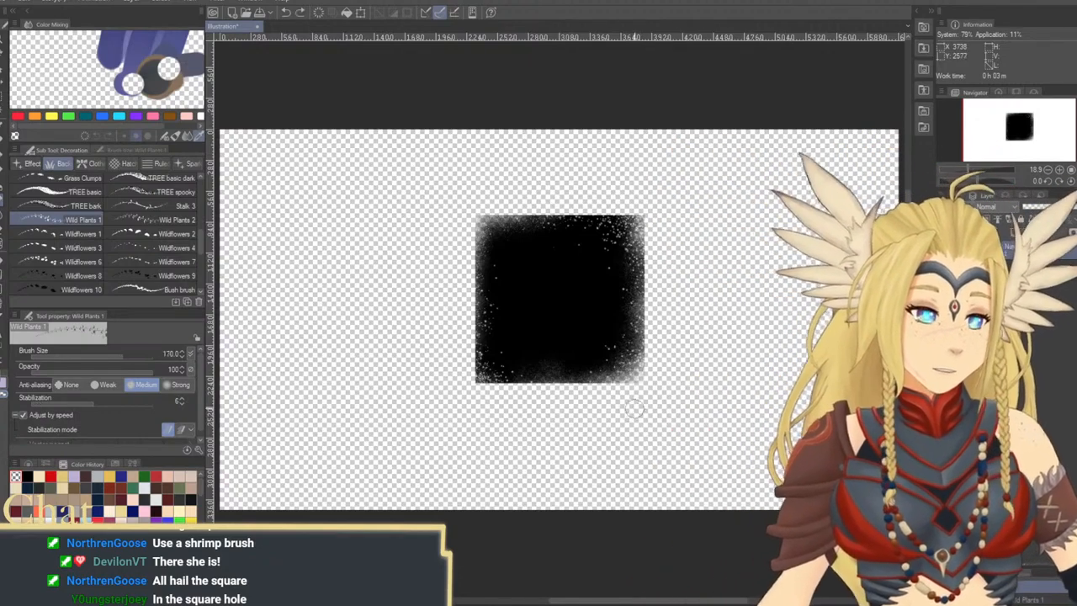
{"action": "key", "text": "]"}
{"action": "key", "text": "]"}
{"action": "key", "text": "]"}
{"action": "key", "text": "]"}
{"action": "key", "text": "]"}
{"action": "left_click", "coordinate": [561, 392]}
{"action": "left_click", "coordinate": [540, 392]}
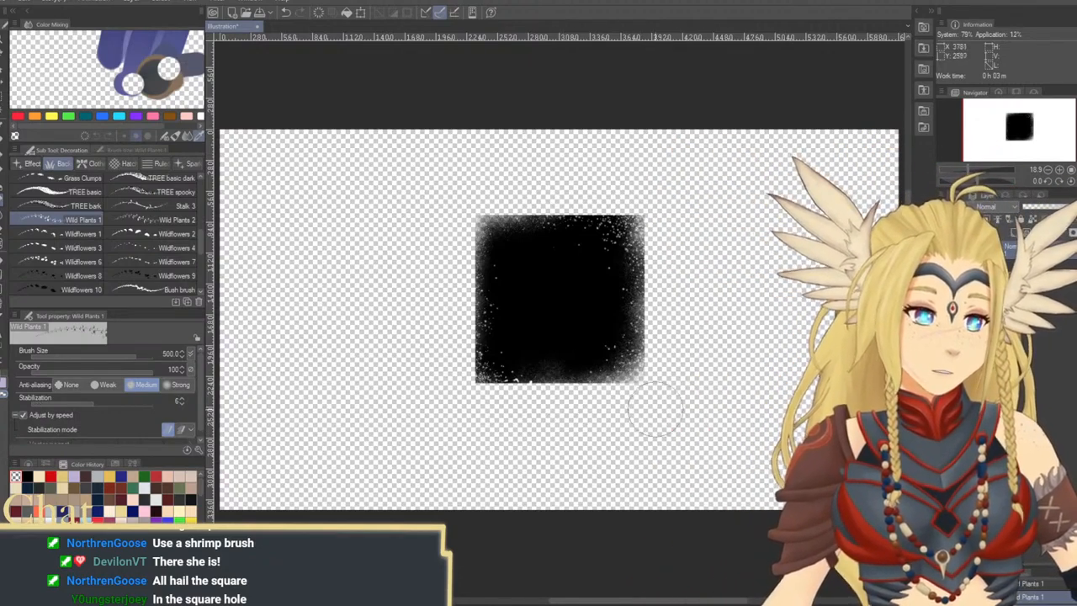
Cut transparent Wild Plants 1 shapes into the square's right, bottom and left edges at brush size 500
{"action": "left_click_drag", "start_coordinate": [655, 410], "coordinate": [674, 345]}
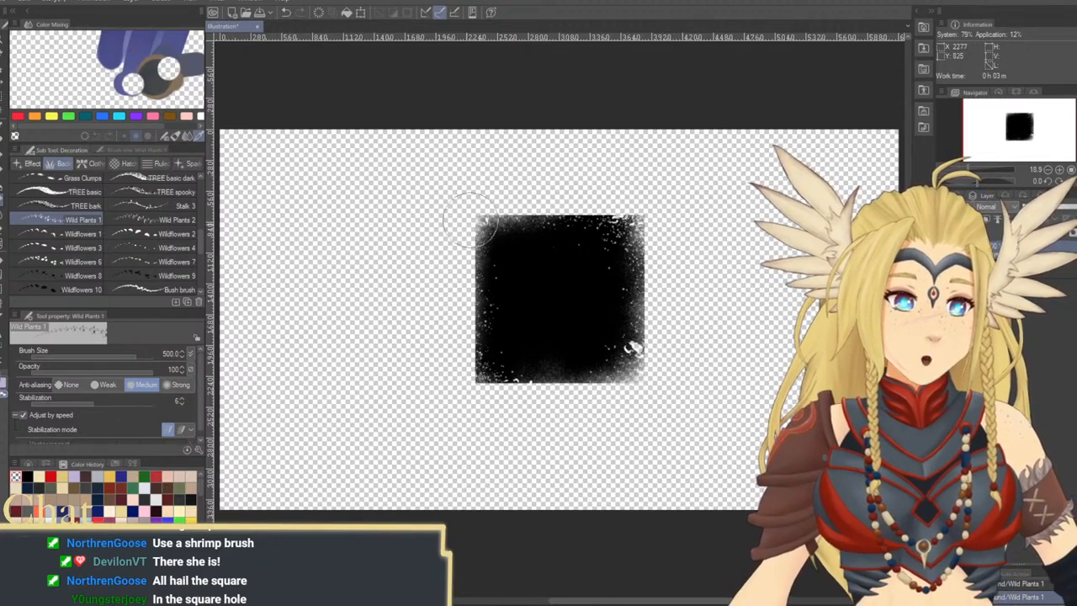
{"action": "mouse_move", "coordinate": [507, 393]}
{"action": "left_mouse_down"}
{"action": "mouse_move", "coordinate": [493, 395]}
{"action": "mouse_move", "coordinate": [502, 358]}
{"action": "left_mouse_up"}
{"action": "mouse_move", "coordinate": [593, 392]}
{"action": "left_mouse_down"}
{"action": "mouse_move", "coordinate": [612, 385]}
{"action": "mouse_move", "coordinate": [621, 394]}
{"action": "left_mouse_up"}
{"action": "left_click_drag", "start_coordinate": [557, 409], "coordinate": [590, 391]}
{"action": "left_click_drag", "start_coordinate": [668, 223], "coordinate": [676, 262]}
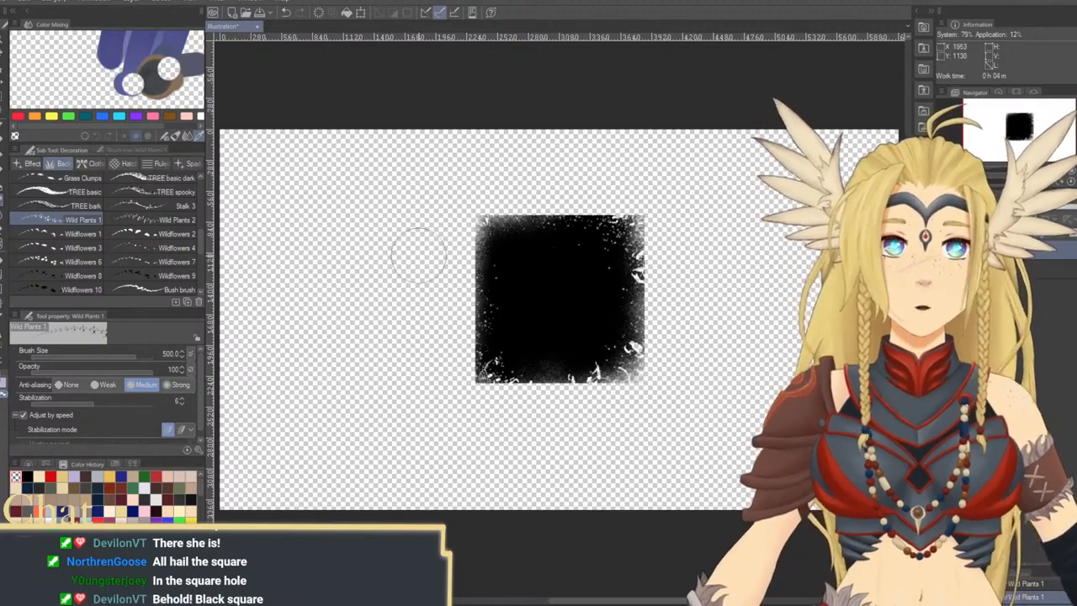
{"action": "left_click_drag", "start_coordinate": [446, 269], "coordinate": [460, 352]}
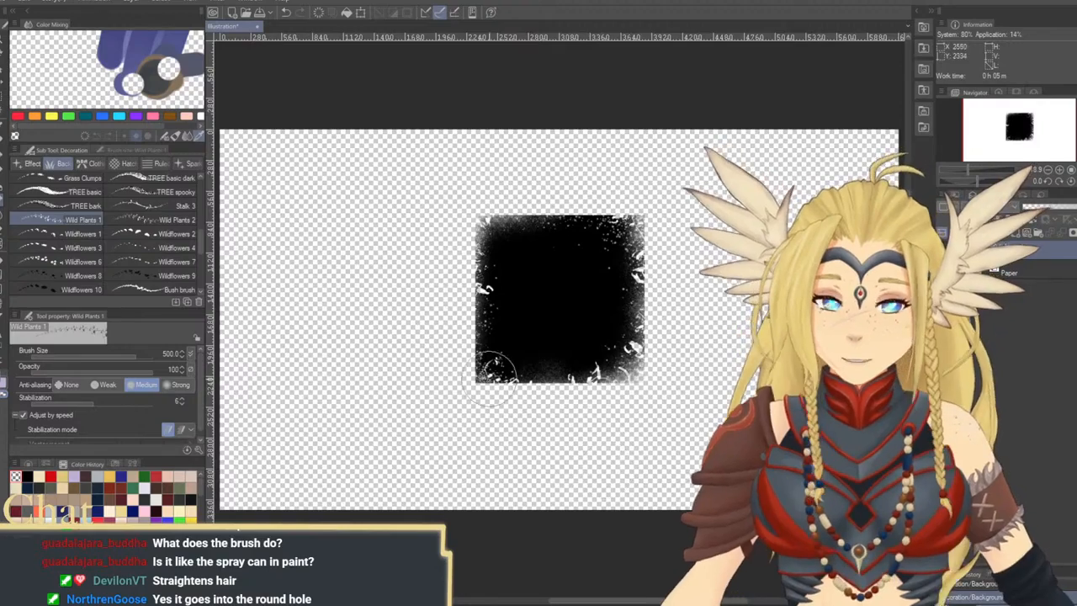
Look through the background decoration brushes and open the monochromatic Background materials library
{"action": "scroll", "coordinate": [201, 265], "scroll_direction": "down", "scroll_amount": 5}
{"action": "scroll", "coordinate": [201, 265], "scroll_direction": "down", "scroll_amount": 5}
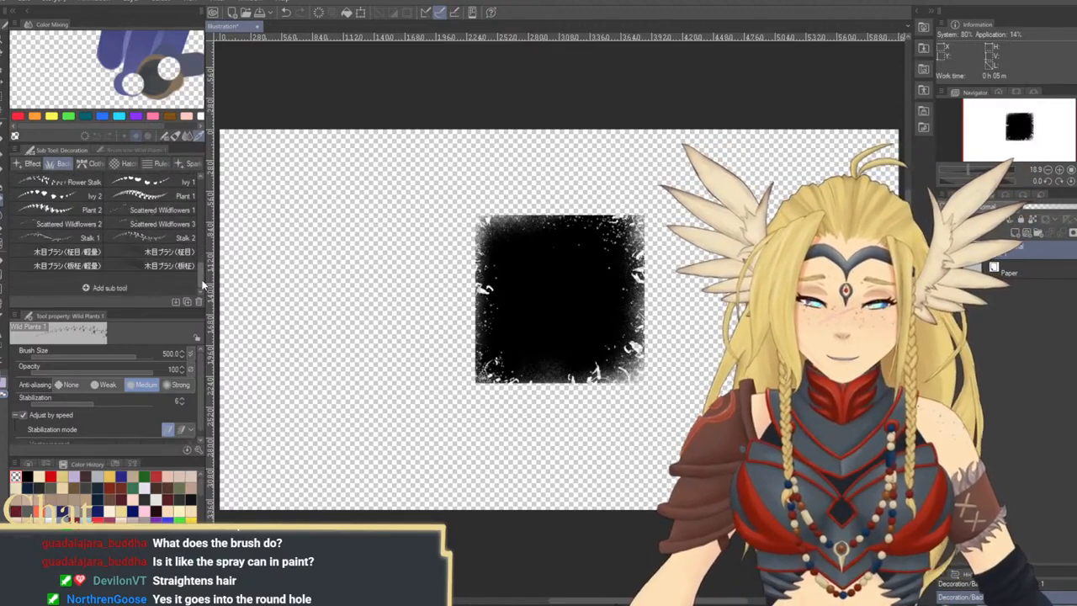
{"action": "left_click", "coordinate": [924, 68]}
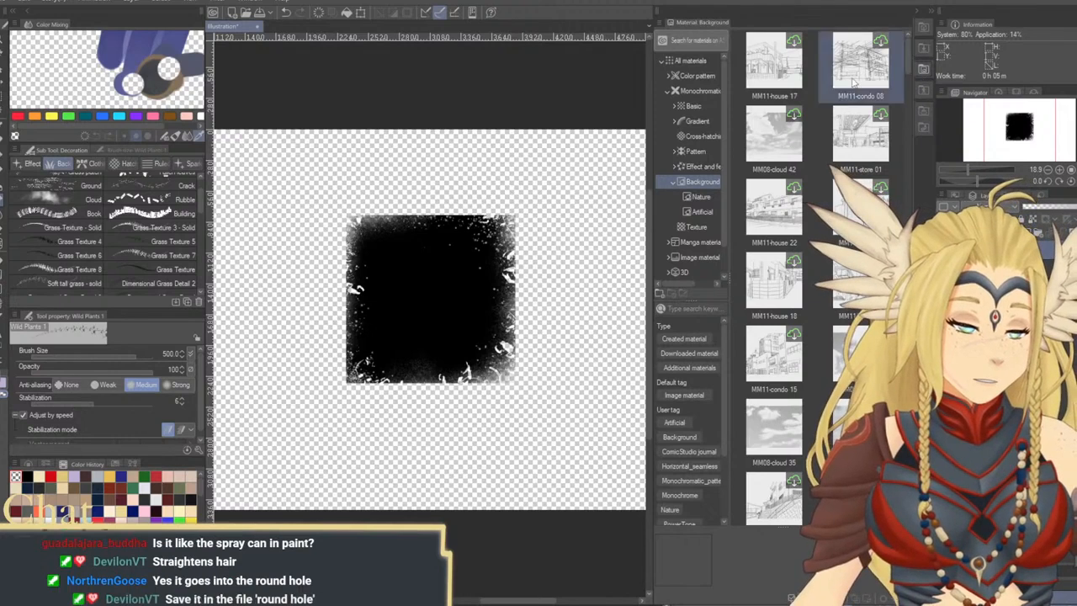
Open the Image material library and select the Square Brush material
{"action": "left_click", "coordinate": [710, 257]}
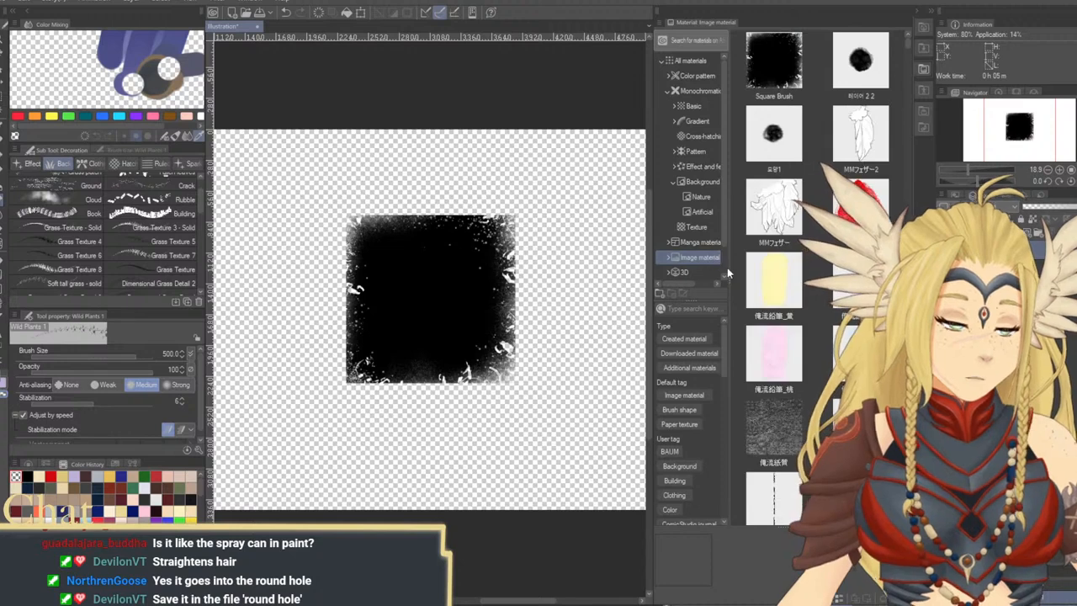
{"action": "left_click", "coordinate": [791, 98]}
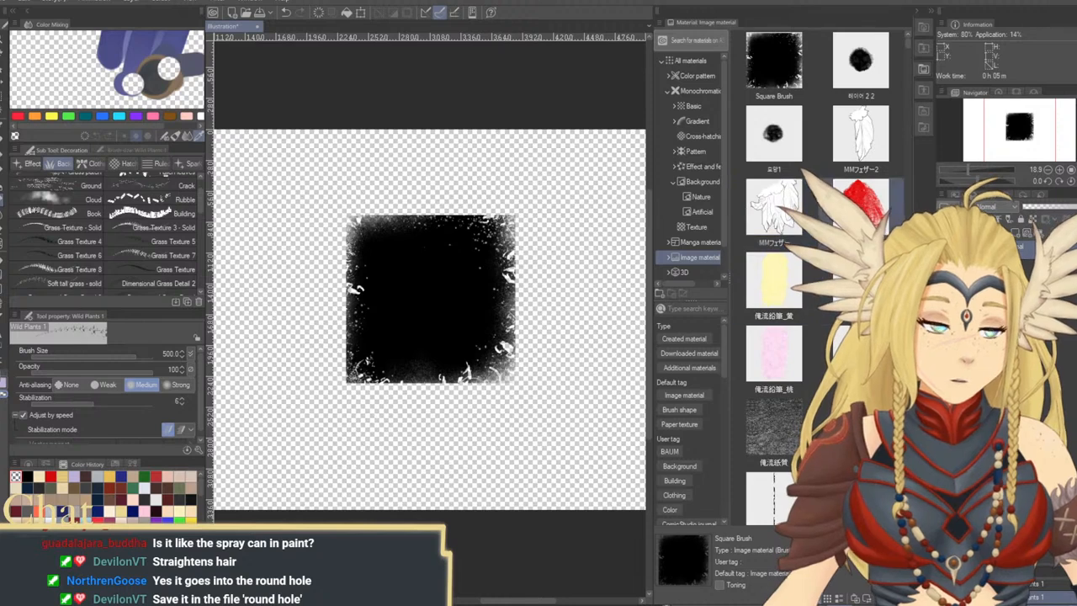
{"action": "left_click", "coordinate": [774, 60]}
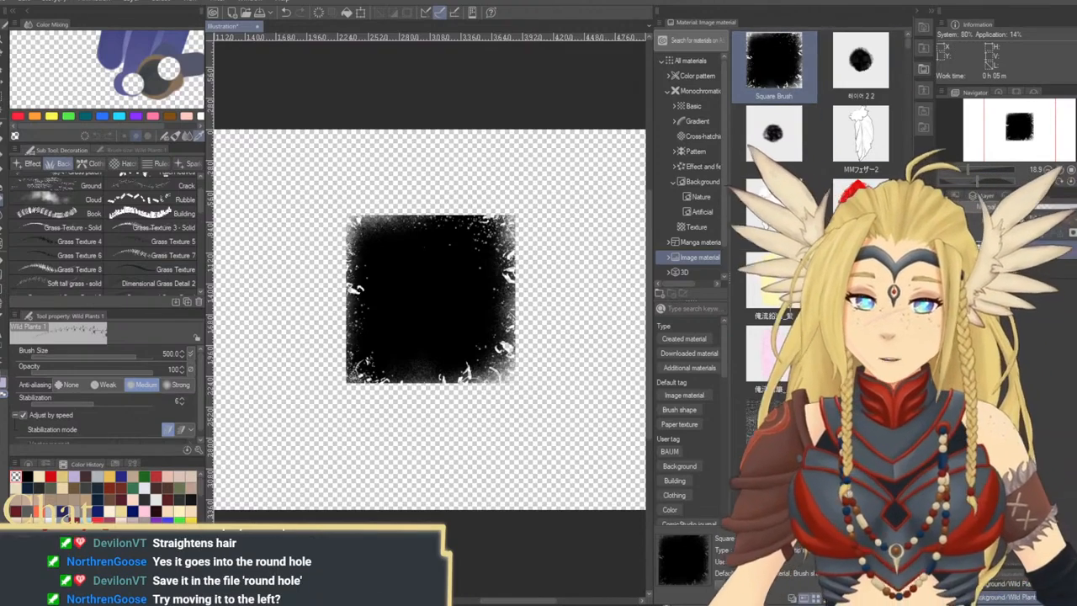
Look through the Watercolor, Thick paint and India ink brush groups and return to the 2023 group with the Hard Painting Brush
{"action": "key", "text": "b"}
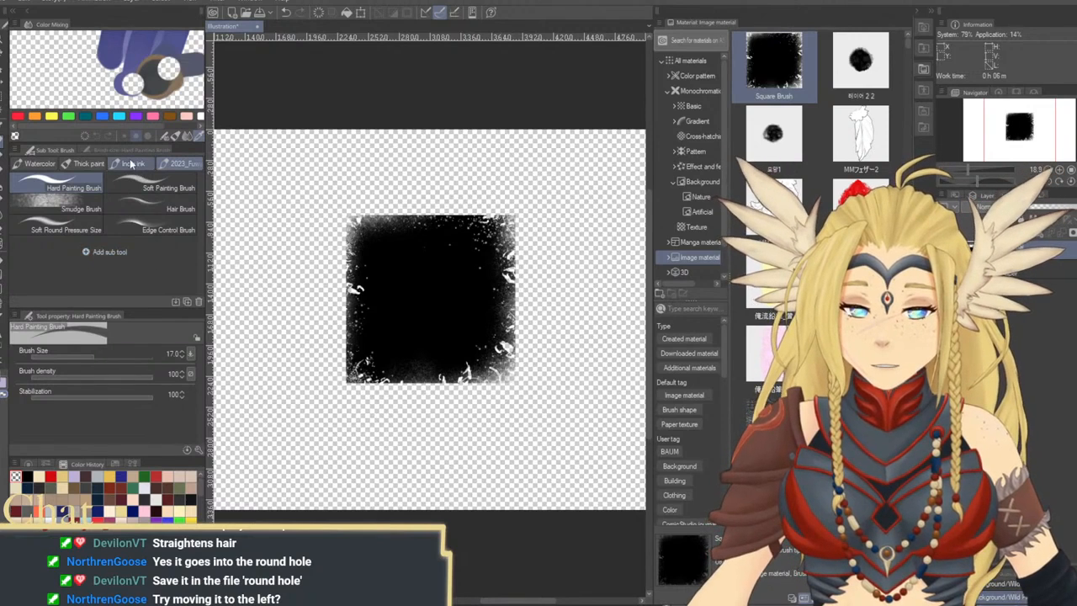
{"action": "left_click", "coordinate": [38, 163]}
{"action": "left_click", "coordinate": [81, 163]}
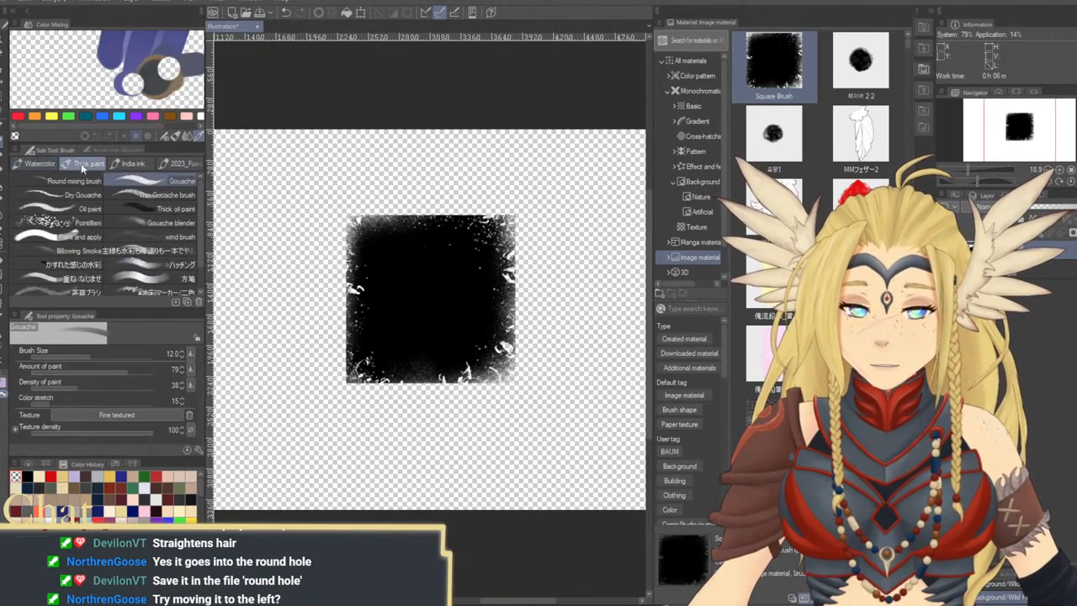
{"action": "left_click", "coordinate": [128, 163]}
{"action": "left_click", "coordinate": [173, 165]}
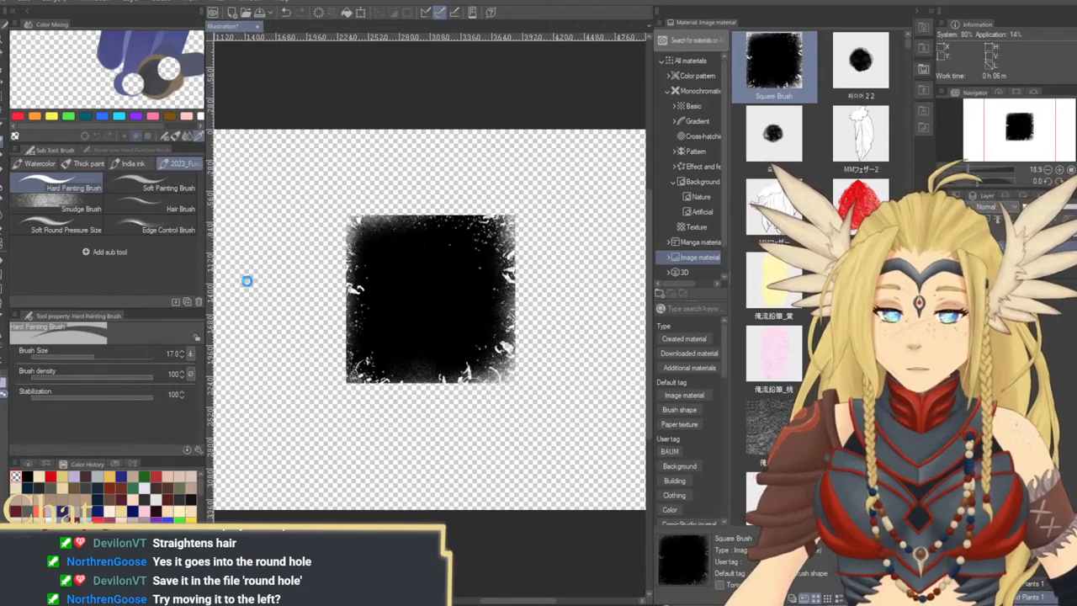
Try placing the Square Brush material on the canvas and adding it to the 2023 brush group, and undo the canvas change
{"action": "left_click_drag", "start_coordinate": [269, 272], "coordinate": [424, 309]}
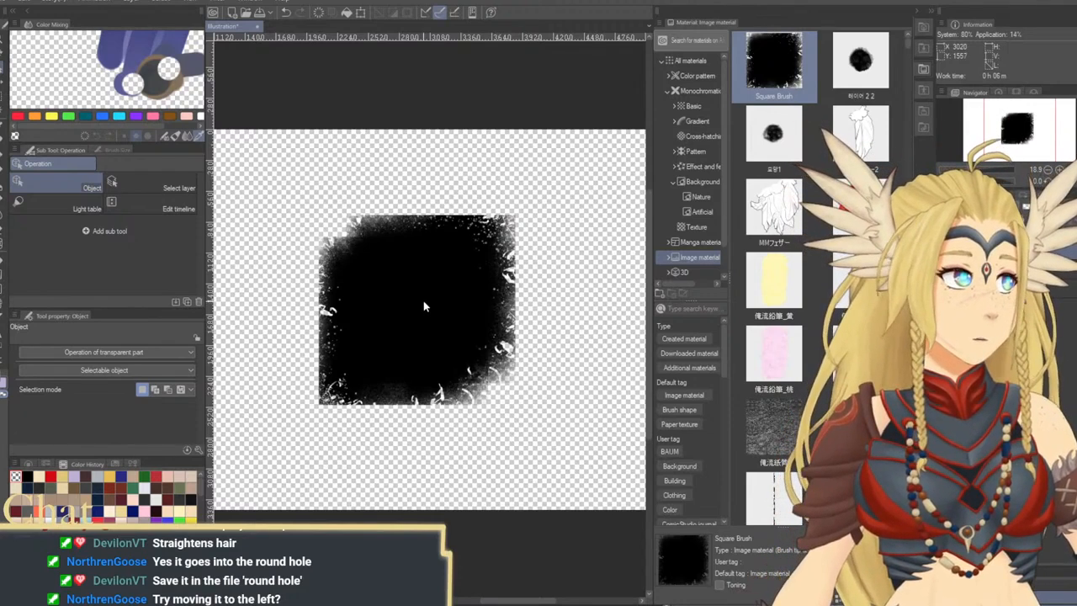
{"action": "left_click", "coordinate": [862, 87]}
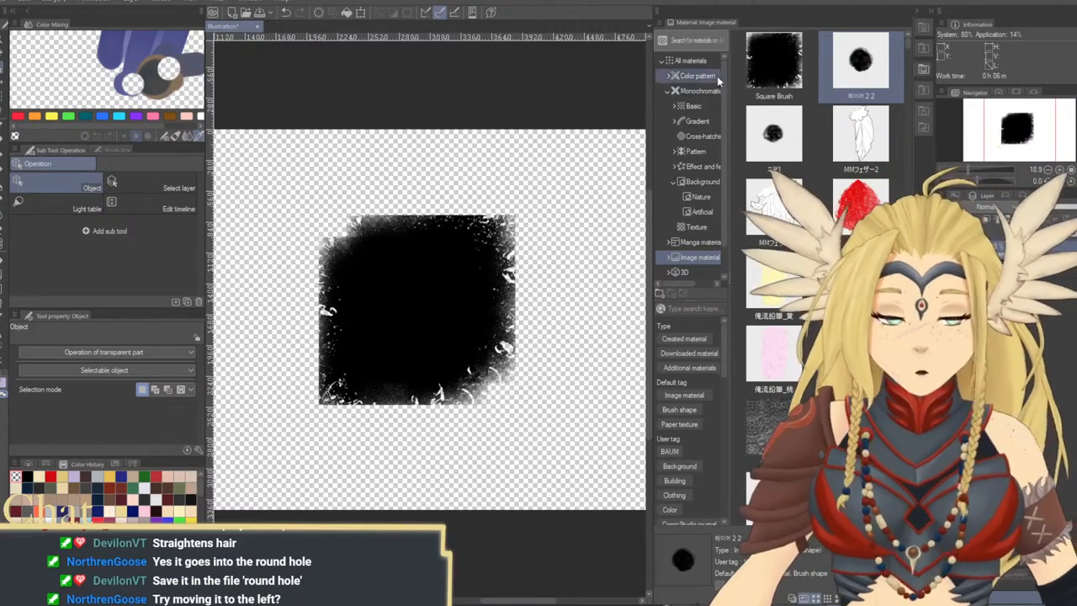
{"action": "left_click", "coordinate": [2, 141]}
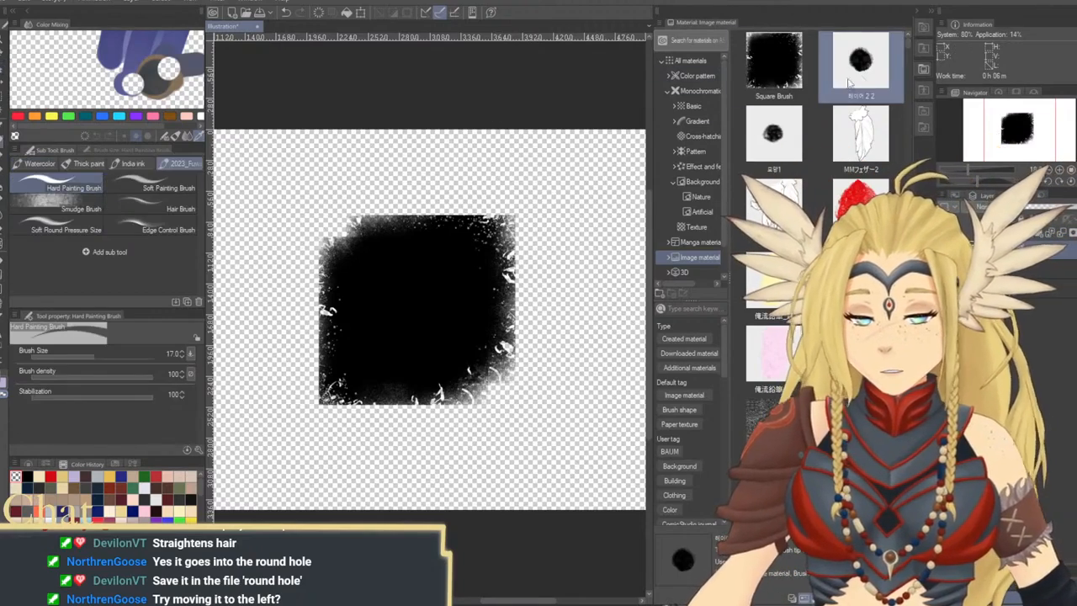
{"action": "mouse_move", "coordinate": [775, 65]}
{"action": "left_mouse_down"}
{"action": "mouse_move", "coordinate": [158, 282]}
{"action": "mouse_move", "coordinate": [139, 303]}
{"action": "mouse_move", "coordinate": [146, 258]}
{"action": "mouse_move", "coordinate": [125, 236]}
{"action": "mouse_move", "coordinate": [155, 244]}
{"action": "mouse_move", "coordinate": [147, 239]}
{"action": "mouse_move", "coordinate": [140, 268]}
{"action": "mouse_move", "coordinate": [161, 300]}
{"action": "mouse_move", "coordinate": [182, 305]}
{"action": "mouse_move", "coordinate": [134, 278]}
{"action": "left_mouse_up"}
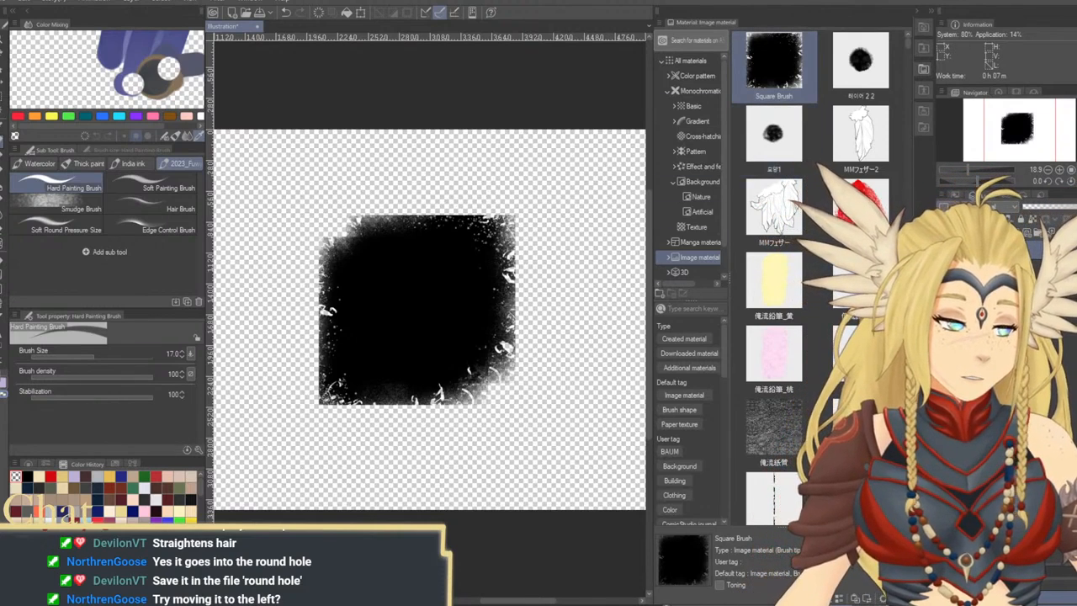
{"action": "key", "text": "ctrl+z"}
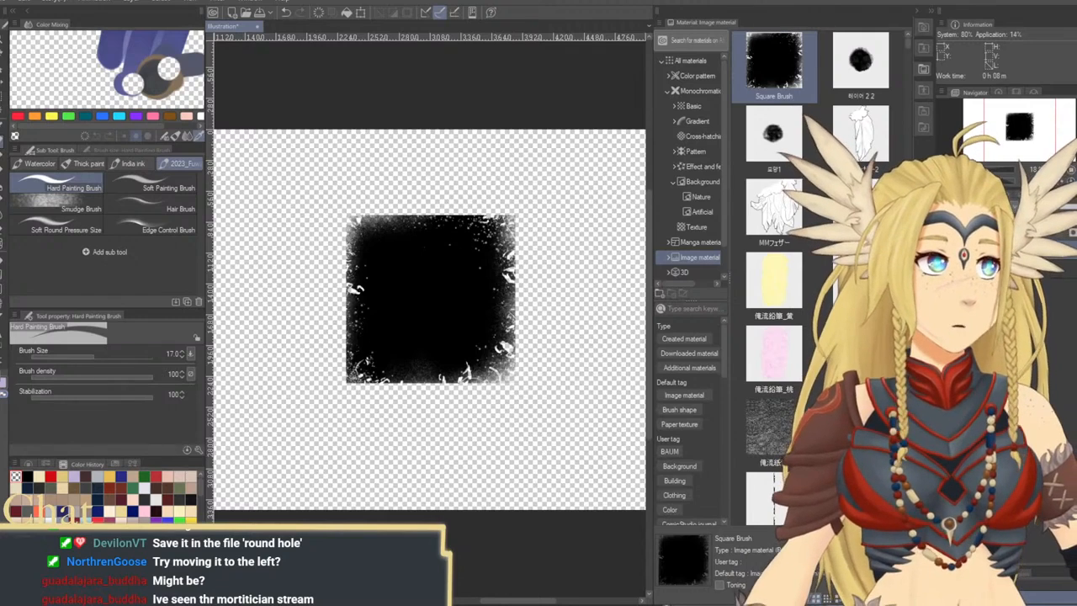
Create a second illustration, try pasting the textured square from the first one into it, and undo the paste
{"action": "key", "text": "Return"}
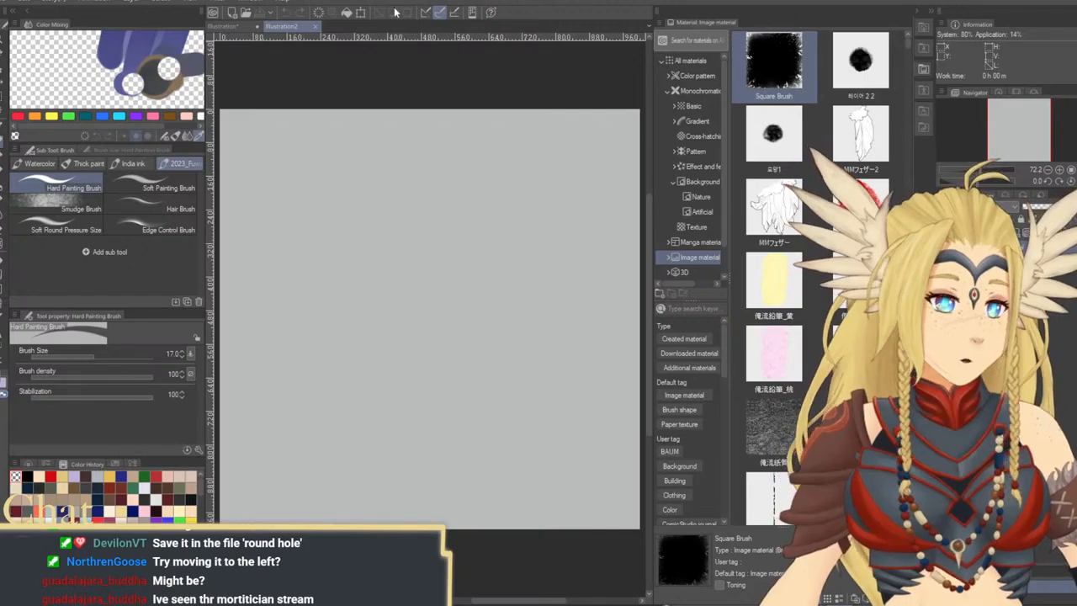
{"action": "left_click", "coordinate": [235, 32]}
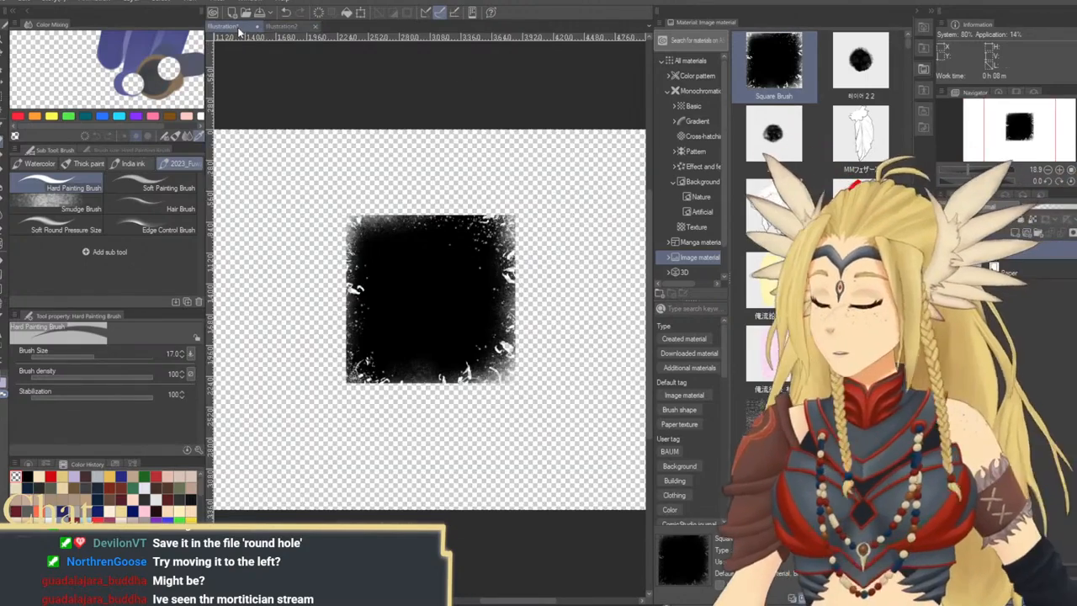
{"action": "left_click", "coordinate": [286, 26]}
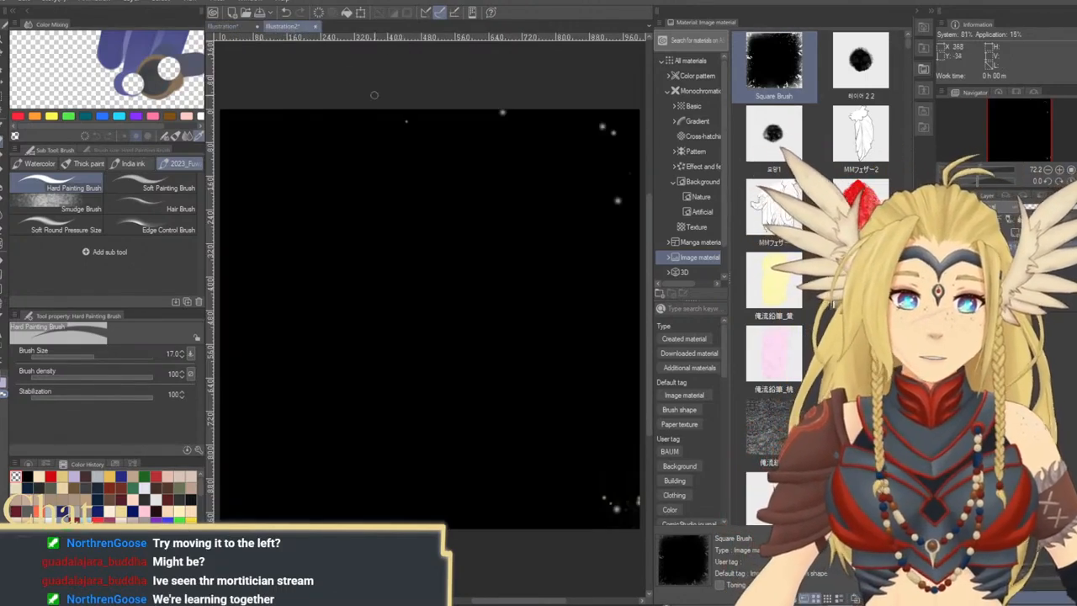
{"action": "key", "text": "ctrl+z"}
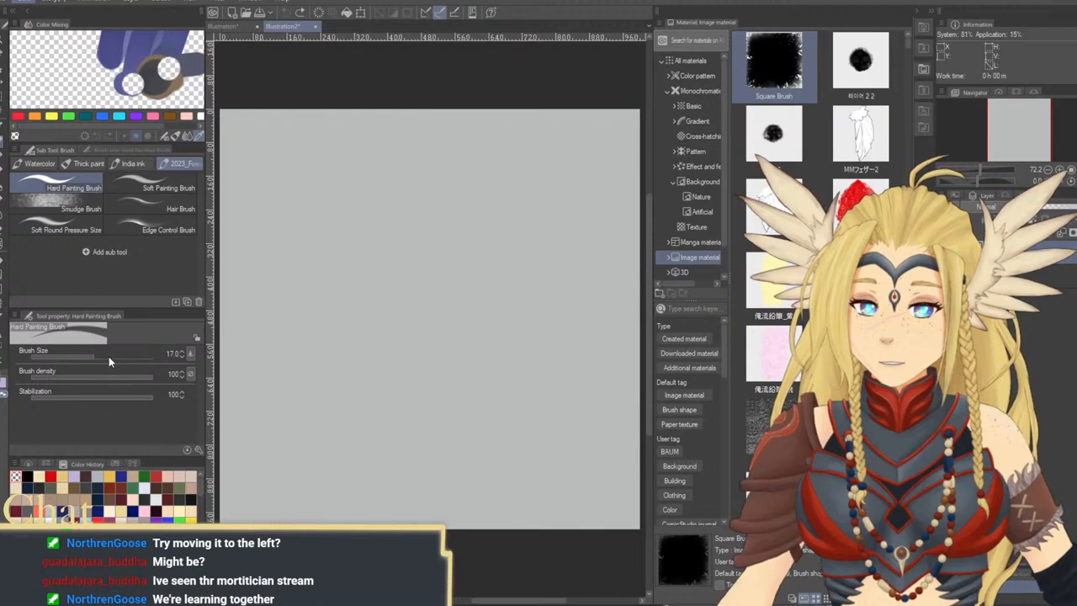
Enlarge the second illustration's canvas upward and to the right to about 1960 by 1580 px
{"action": "key", "text": "ctrl+t"}
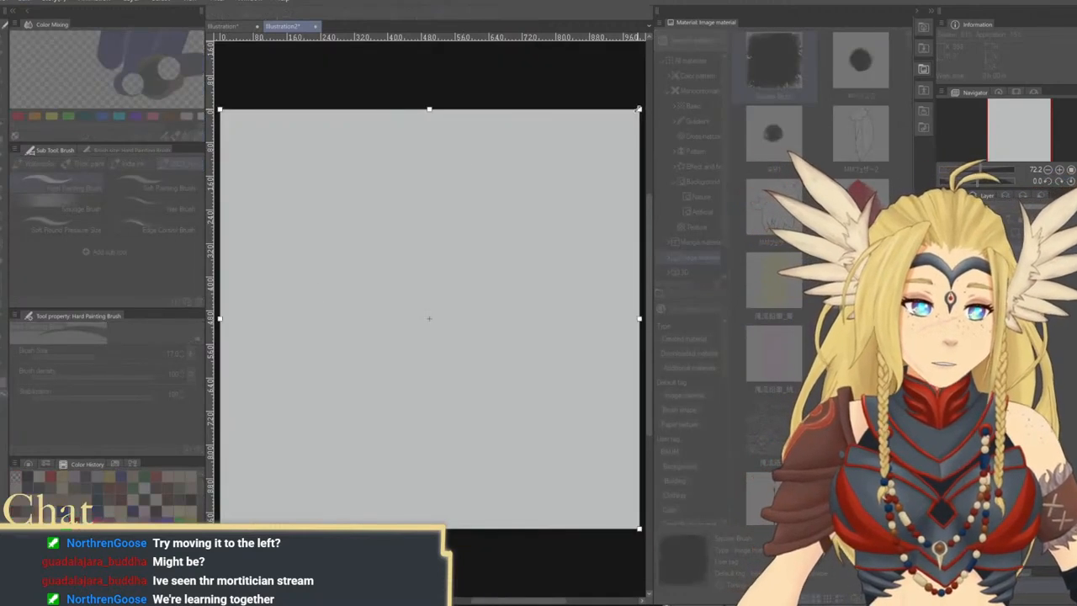
{"action": "left_click_drag", "start_coordinate": [639, 110], "coordinate": [947, 0]}
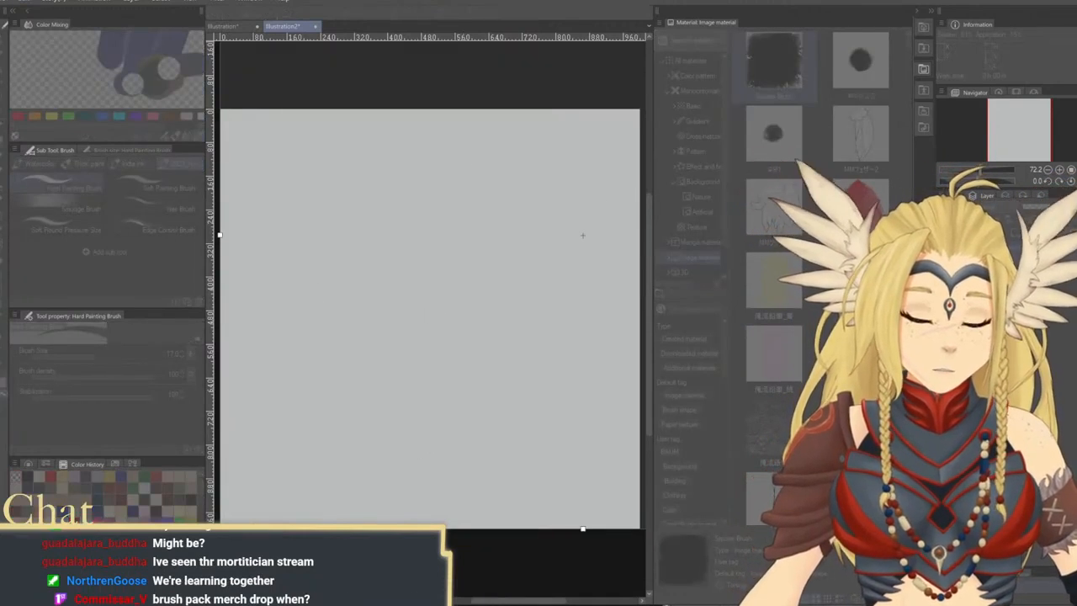
{"action": "key", "text": "Return"}
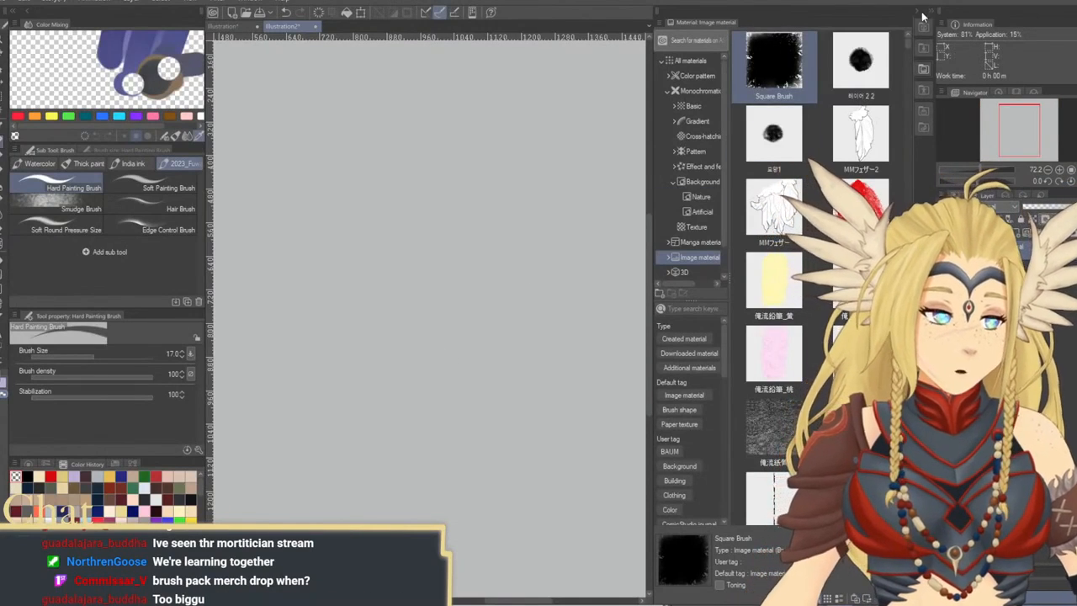
{"action": "left_click", "coordinate": [917, 11]}
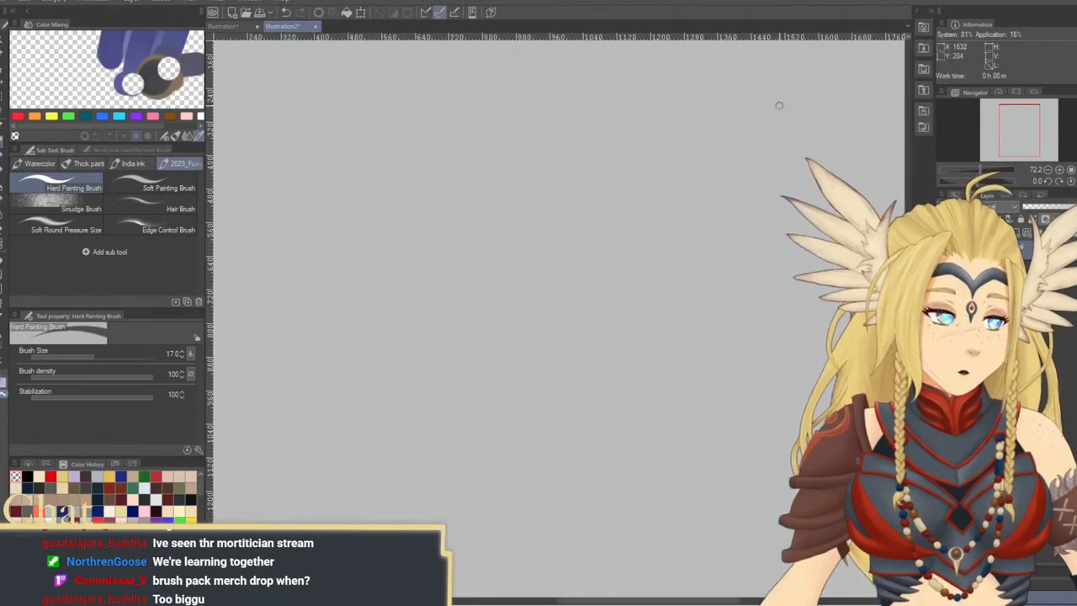
{"action": "left_click_drag", "start_coordinate": [708, 184], "coordinate": [682, 226]}
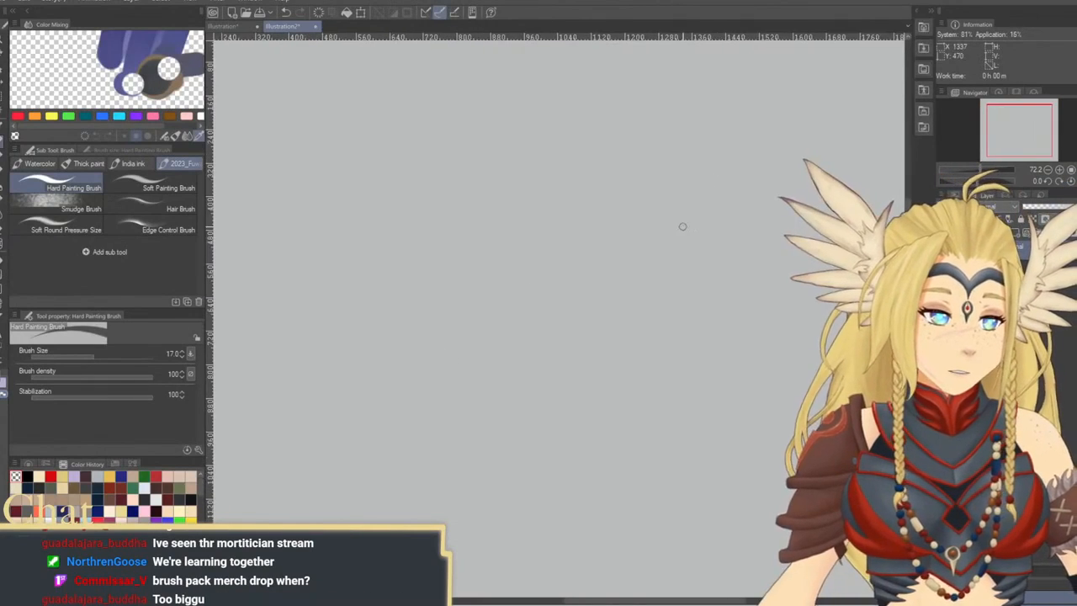
{"action": "left_click", "coordinate": [1048, 171]}
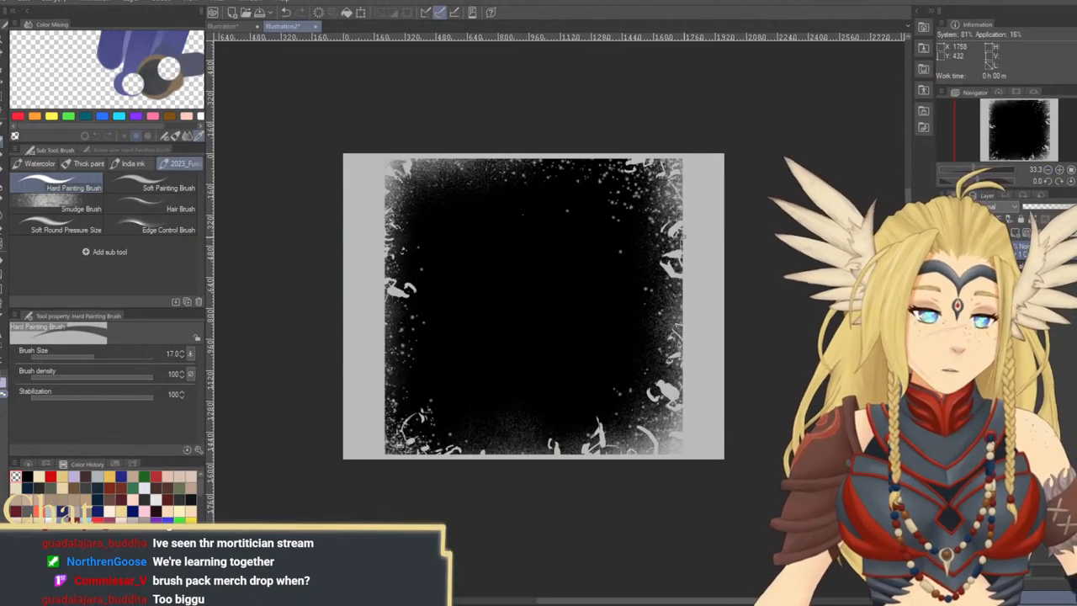
Clear the second illustration to a transparent canvas and paste the textured square from the first illustration into it
{"action": "key", "text": "ctrl+z"}
{"action": "key", "text": "ctrl+z"}
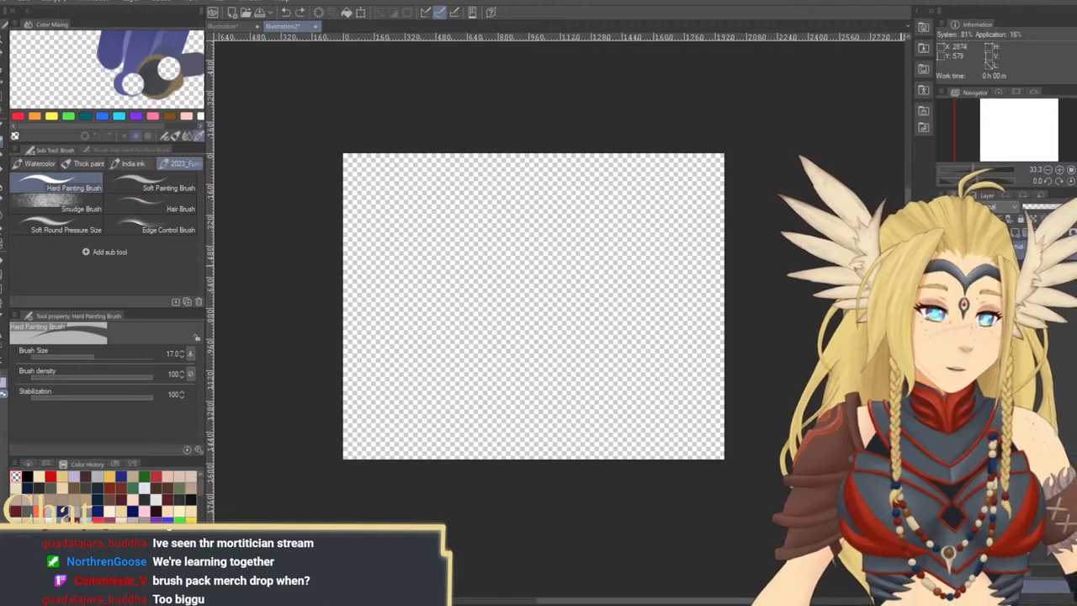
{"action": "left_click", "coordinate": [225, 26]}
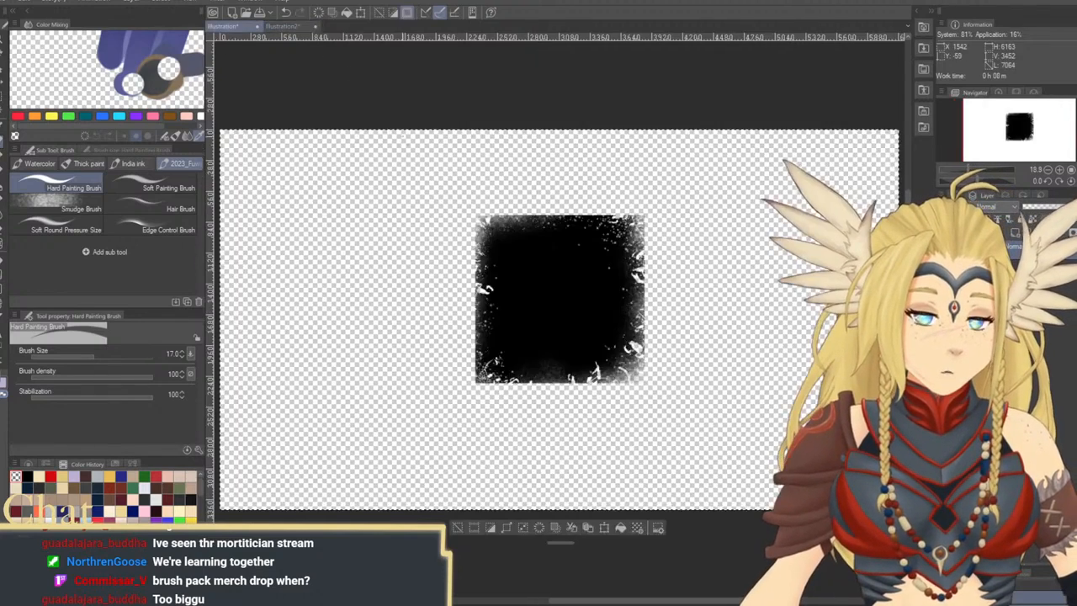
{"action": "left_click", "coordinate": [296, 28]}
{"action": "key", "text": "ctrl+v"}
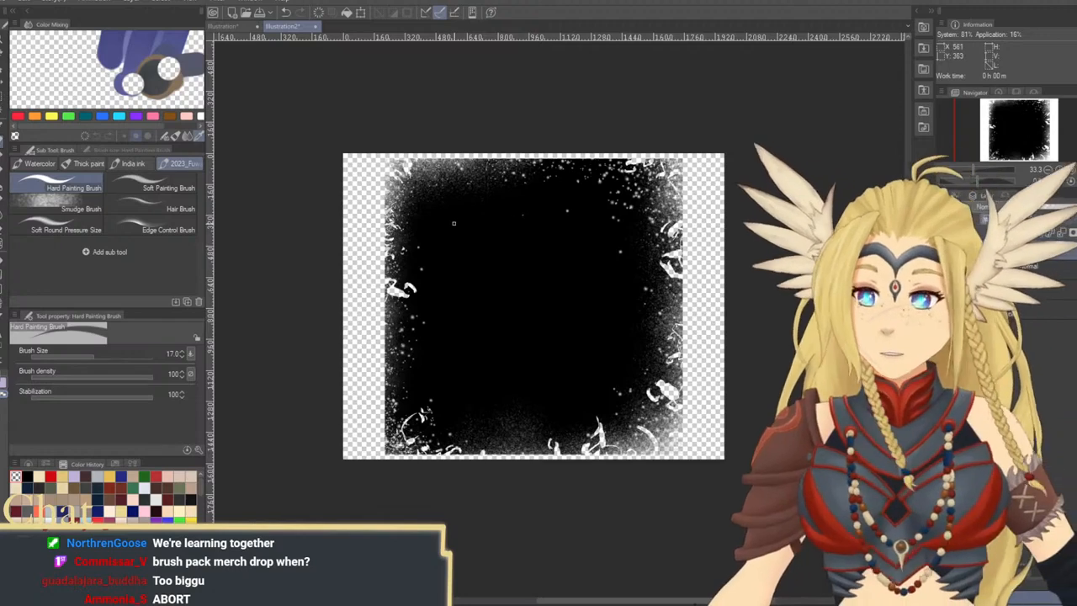
Switch to the Hard Painting Brush with black as the drawing colour and enlarge it to size 2000
{"action": "key", "text": "b"}
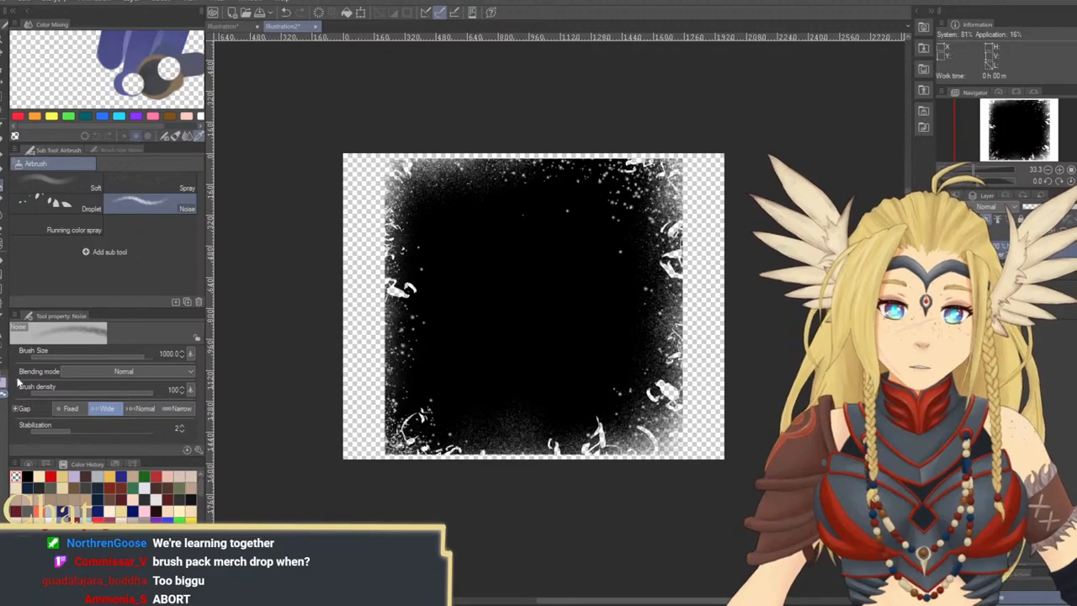
{"action": "key", "text": "b"}
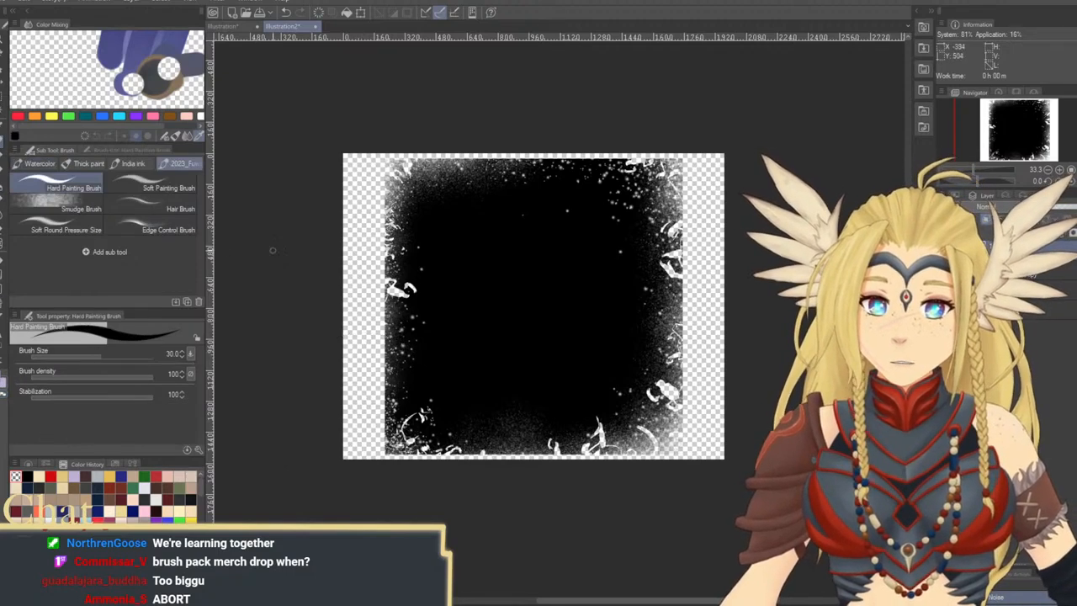
{"action": "key", "text": "bracketright"}
{"action": "key", "text": "bracketright"}
{"action": "key", "text": "bracketright"}
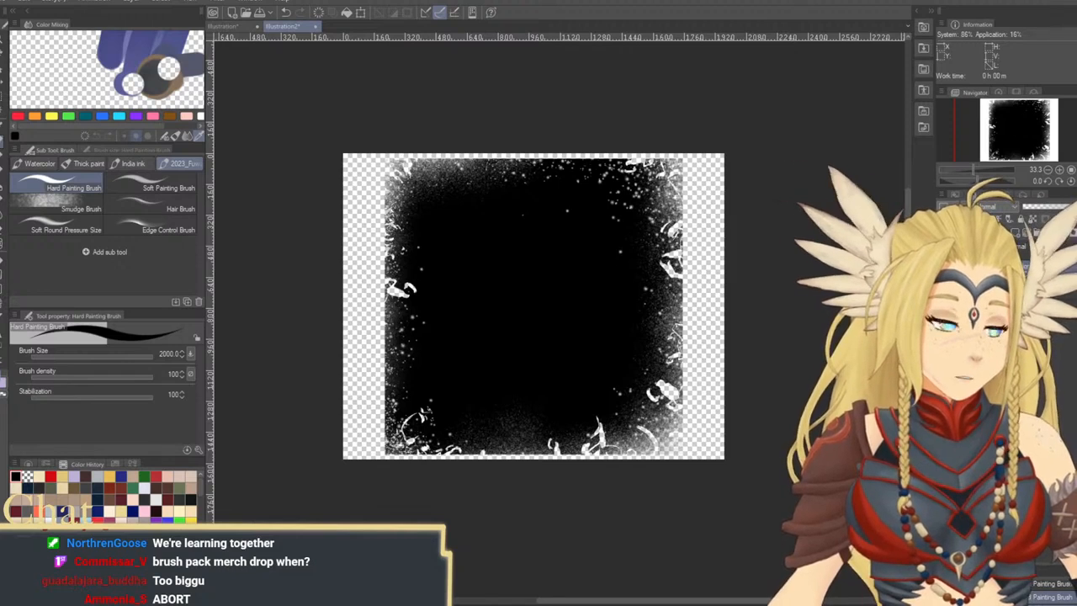
Try selecting from the square's layer, inverting the selection and deleting content, and undo the deletion
{"action": "left_click", "coordinate": [974, 266], "text": "ctrl"}
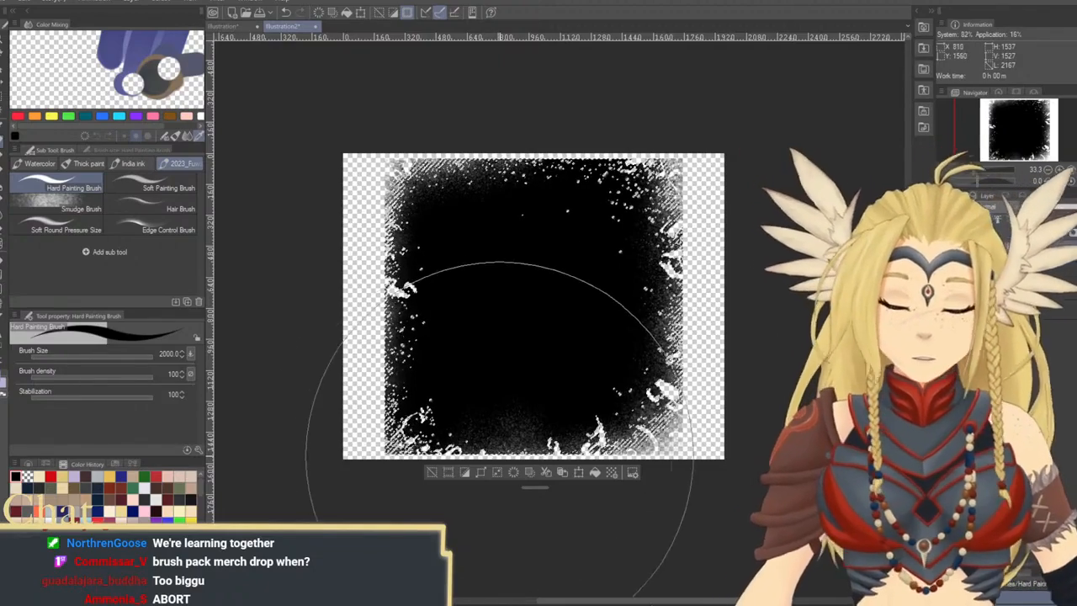
{"action": "left_click", "coordinate": [462, 477]}
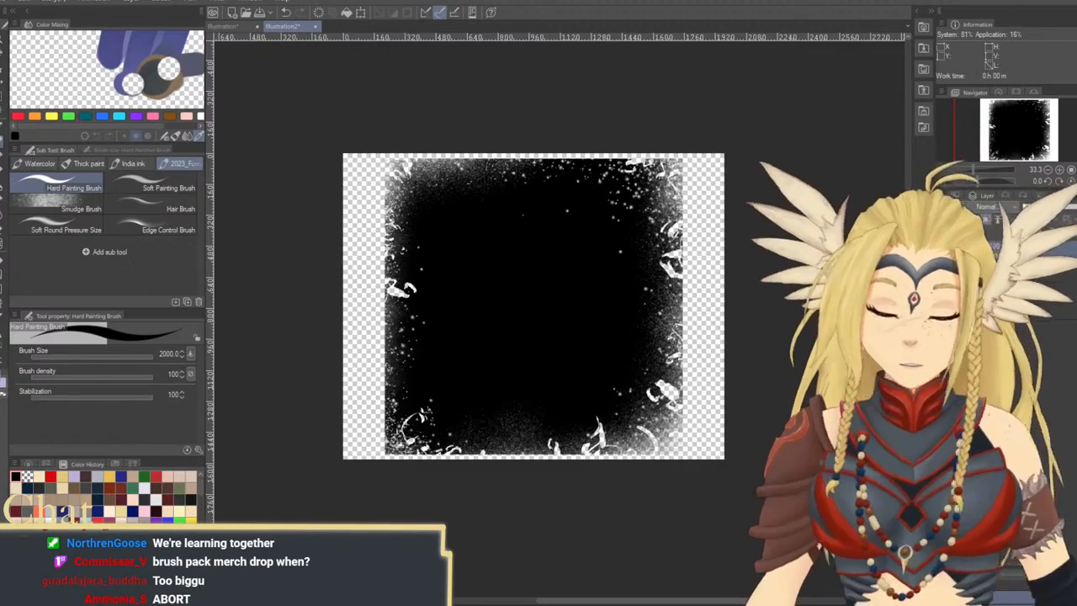
{"action": "key", "text": "Delete"}
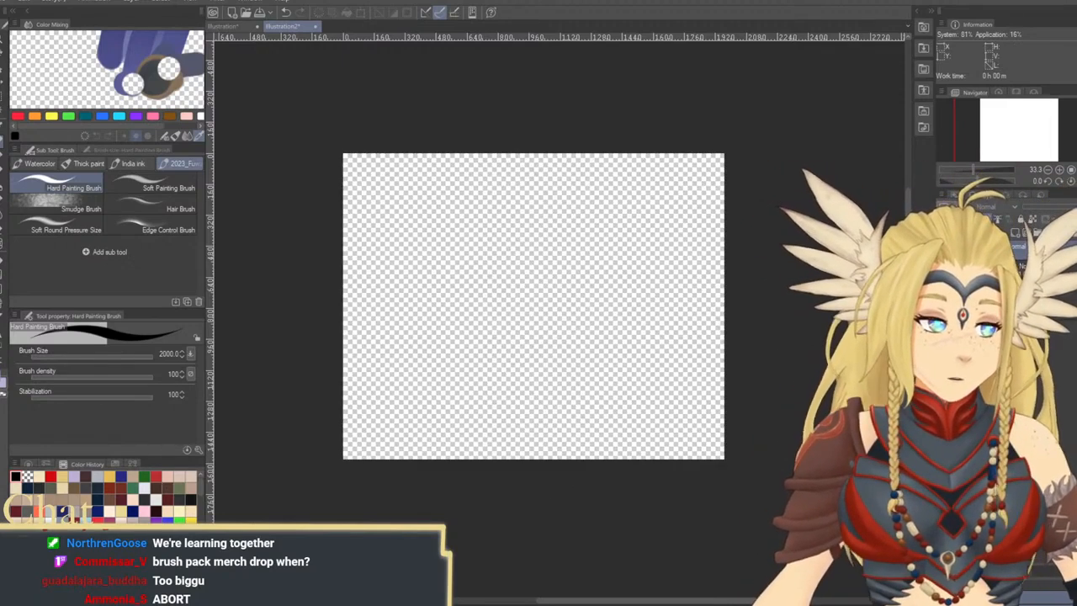
{"action": "key", "text": "ctrl+z"}
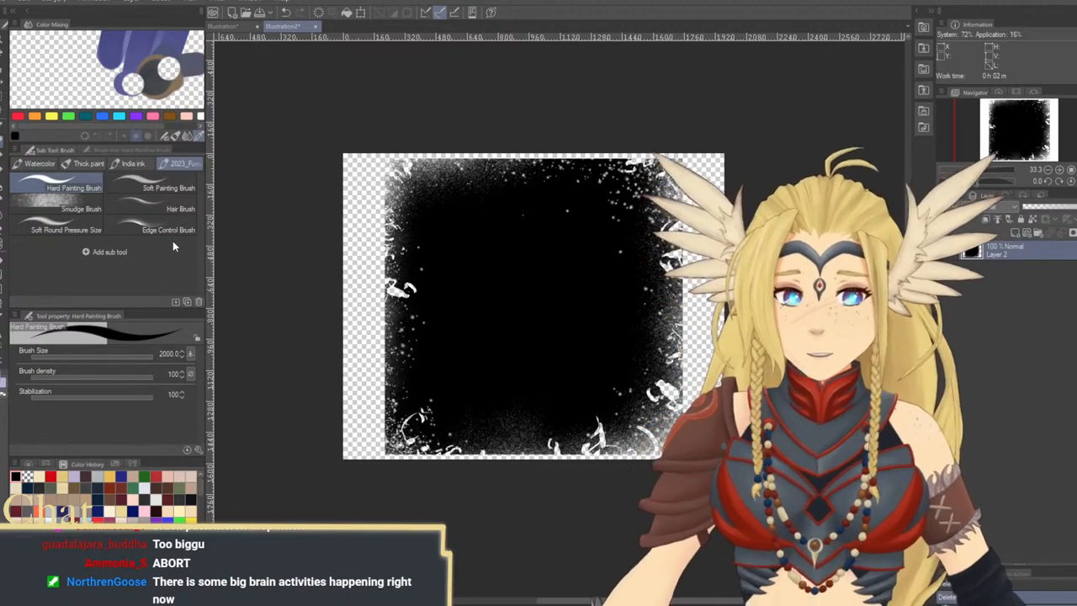
Add the Square Brush sub tool to the 2023 brush group, set it to size 500, and undo a test stroke beside the square
{"action": "key", "text": "Return"}
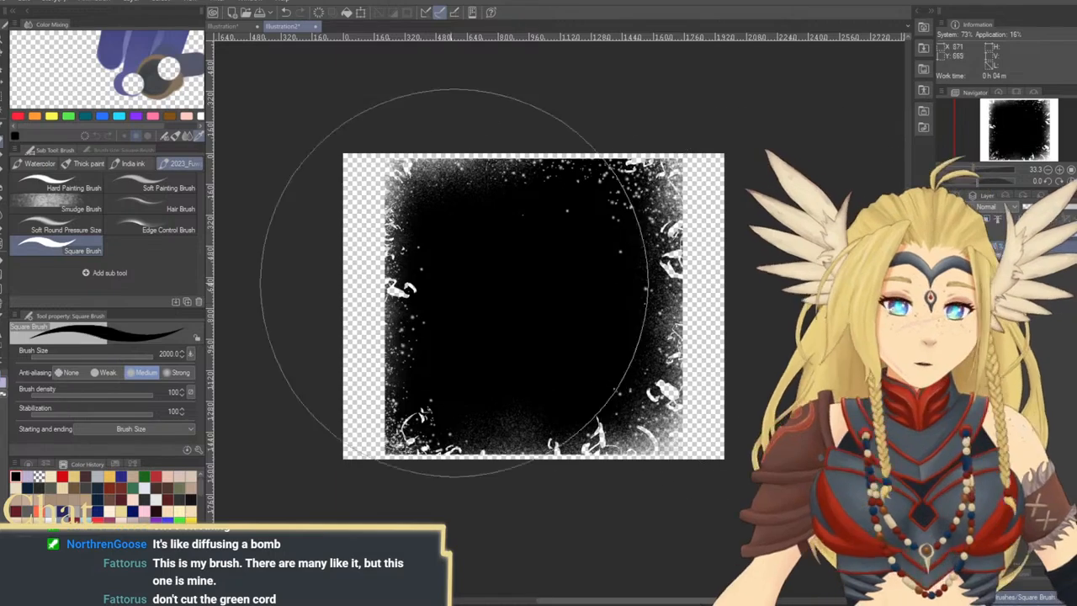
{"action": "key", "text": "bracketleft"}
{"action": "key", "text": "bracketleft"}
{"action": "key", "text": "bracketleft"}
{"action": "key", "text": "bracketleft"}
{"action": "key", "text": "bracketleft"}
{"action": "key", "text": "bracketleft"}
{"action": "key", "text": "bracketleft"}
{"action": "key", "text": "bracketleft"}
{"action": "mouse_move", "coordinate": [371, 349]}
{"action": "left_mouse_down"}
{"action": "mouse_move", "coordinate": [378, 302]}
{"action": "mouse_move", "coordinate": [382, 423]}
{"action": "left_mouse_up"}
{"action": "key", "text": "ctrl+z"}
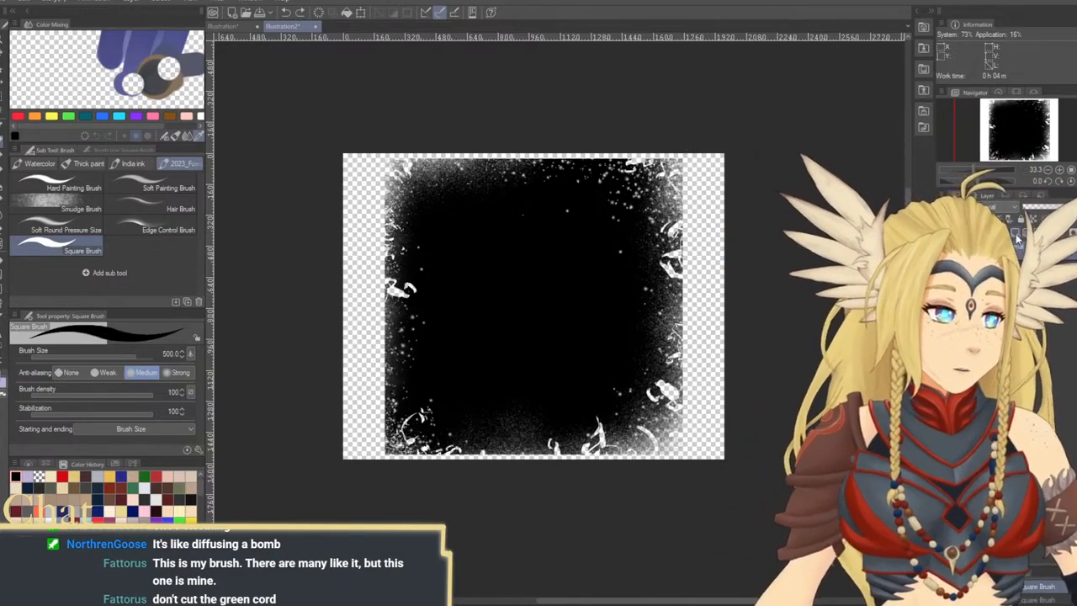
Clear the textured square from the canvas, paint a test stroke with the Square Brush at size 500, and undo the stroke
{"action": "key", "text": "Delete"}
{"action": "mouse_move", "coordinate": [524, 287]}
{"action": "left_mouse_down"}
{"action": "mouse_move", "coordinate": [488, 309]}
{"action": "mouse_move", "coordinate": [623, 336]}
{"action": "left_mouse_up"}
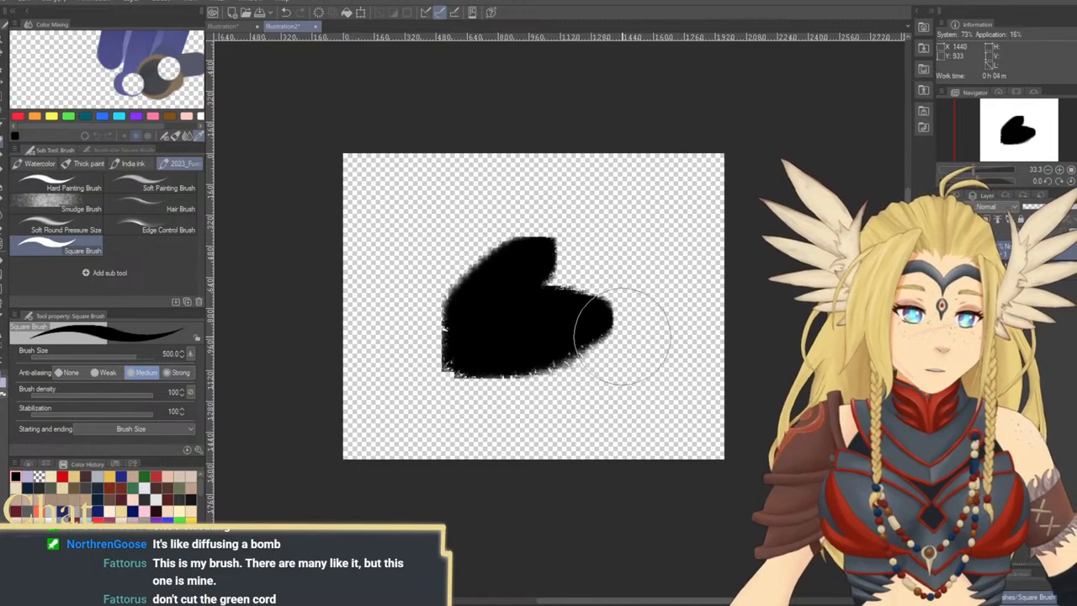
{"action": "key", "text": "ctrl+z"}
Reduce the Square Brush to size 200, paint a vertical test stroke, and undo the stroke
{"action": "key", "text": "bracketleft"}
{"action": "key", "text": "bracketleft"}
{"action": "key", "text": "bracketleft"}
{"action": "key", "text": "bracketleft"}
{"action": "key", "text": "bracketleft"}
{"action": "left_click_drag", "start_coordinate": [577, 216], "coordinate": [574, 363]}
{"action": "key", "text": "ctrl+z"}
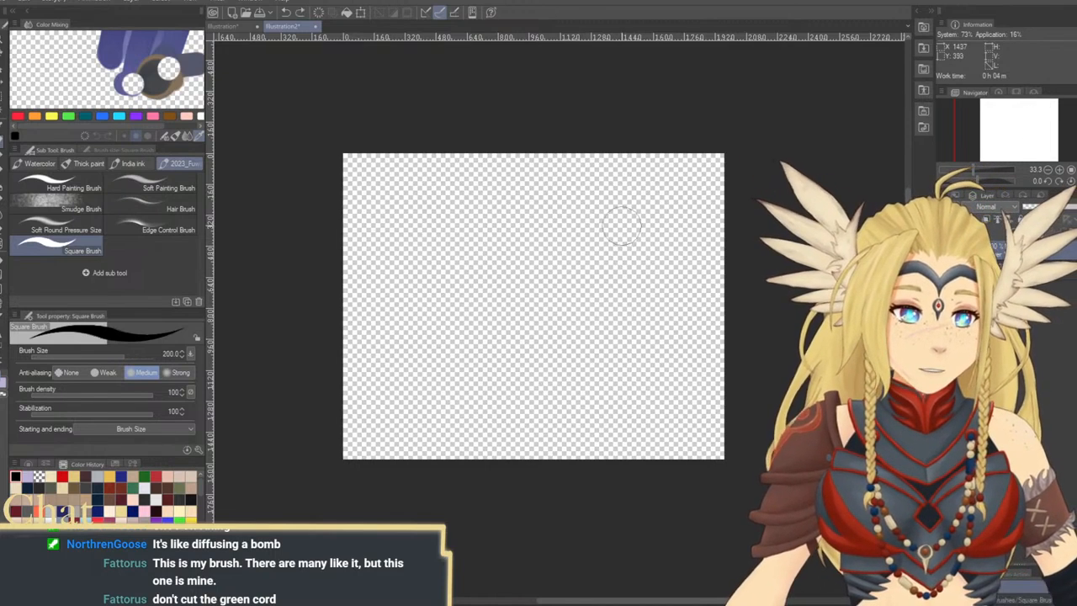
Paint a vertical and a horizontal test stroke with the Square Brush at size 200, and undo both
{"action": "left_click_drag", "start_coordinate": [621, 220], "coordinate": [617, 383]}
{"action": "key", "text": "ctrl+z"}
{"action": "mouse_move", "coordinate": [516, 341]}
{"action": "left_mouse_down"}
{"action": "mouse_move", "coordinate": [522, 210]}
{"action": "mouse_move", "coordinate": [533, 208]}
{"action": "mouse_move", "coordinate": [553, 211]}
{"action": "mouse_move", "coordinate": [571, 341]}
{"action": "left_mouse_up"}
{"action": "key", "text": "ctrl+z"}
Increase the Square Brush to size 500, paint a black vertical test stroke, and undo the stroke
{"action": "key", "text": "bracketright"}
{"action": "key", "text": "bracketright"}
{"action": "key", "text": "bracketright"}
{"action": "key", "text": "bracketright"}
{"action": "key", "text": "bracketright"}
{"action": "left_click_drag", "start_coordinate": [541, 236], "coordinate": [546, 377]}
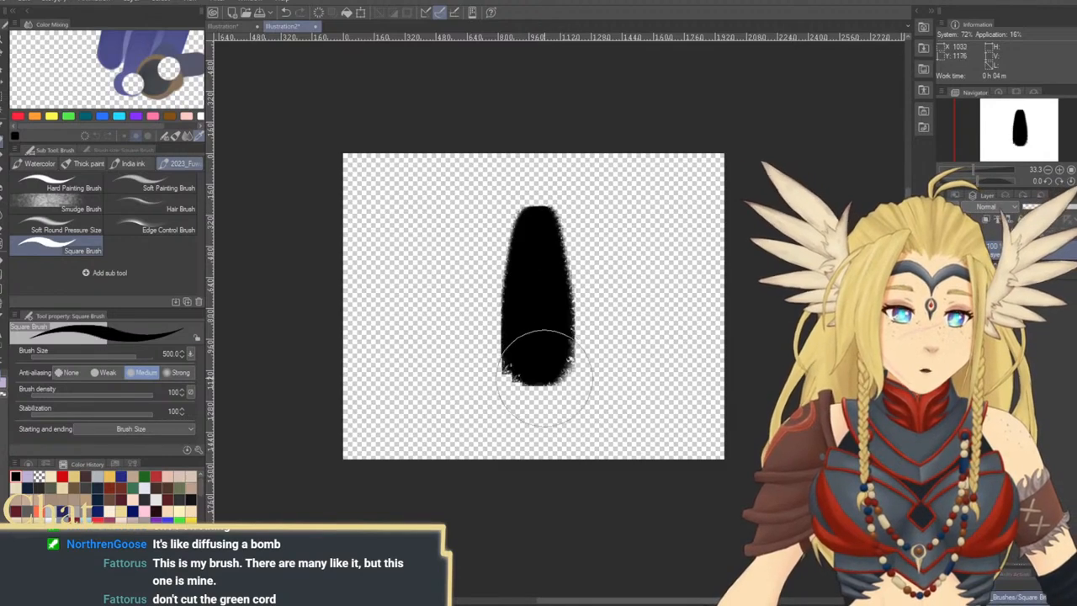
{"action": "key", "text": "ctrl+z"}
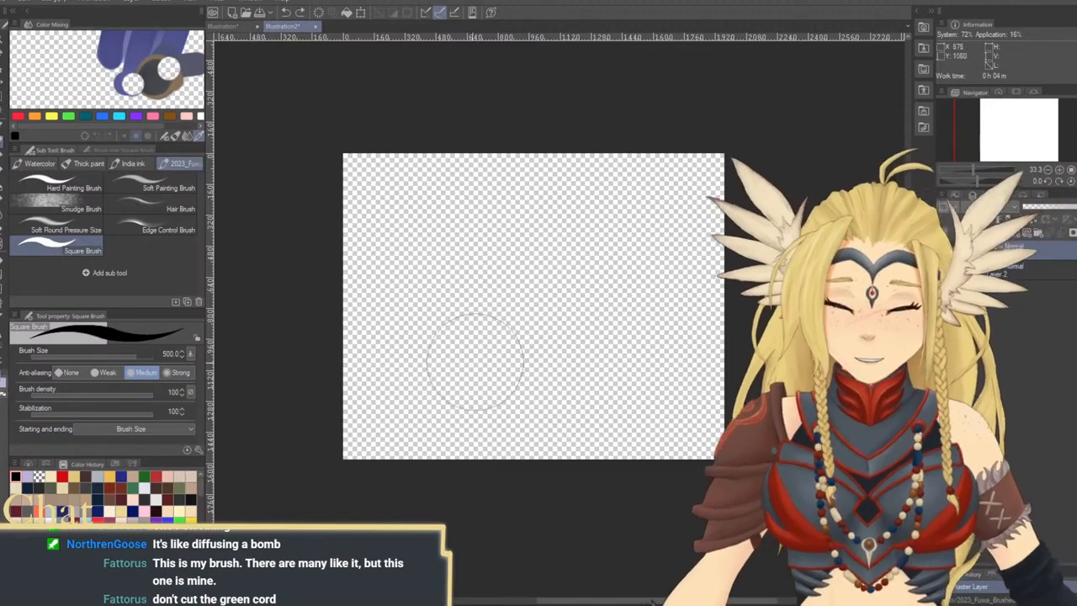
Test the size 500 brush with strokes in dark green and in red, undoing each one
{"action": "left_click_drag", "start_coordinate": [553, 241], "coordinate": [558, 398]}
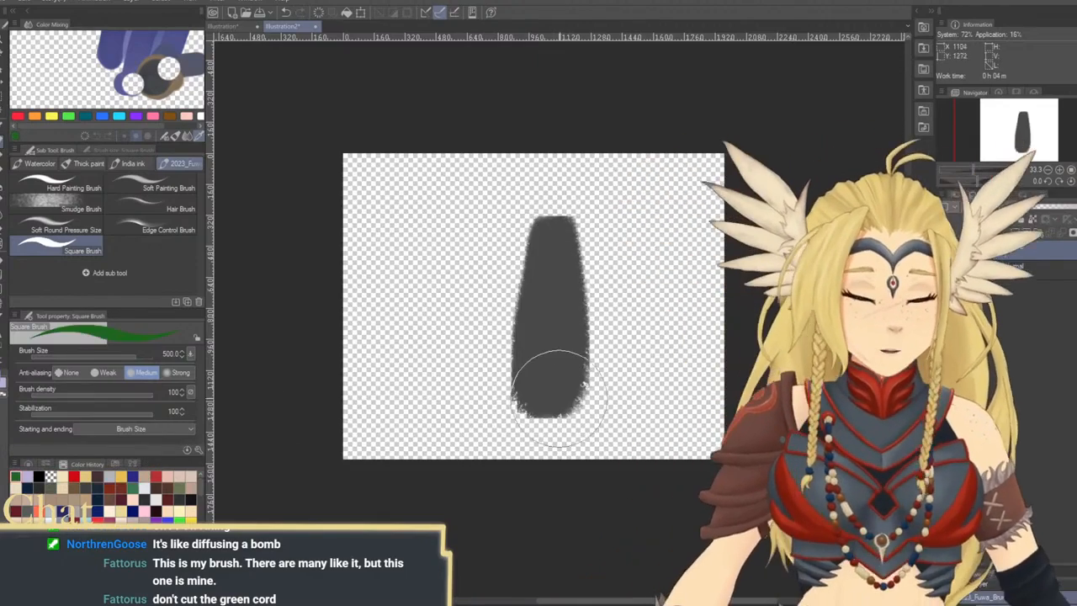
{"action": "key", "text": "ctrl+z"}
{"action": "left_click", "coordinate": [156, 476]}
{"action": "mouse_move", "coordinate": [501, 270]}
{"action": "left_mouse_down"}
{"action": "mouse_move", "coordinate": [544, 264]}
{"action": "mouse_move", "coordinate": [556, 354]}
{"action": "mouse_move", "coordinate": [651, 377]}
{"action": "left_mouse_up"}
{"action": "key", "text": "ctrl+z"}
Reduce the Square Brush to size 250, paint vertical test strokes with red as the color, and undo them
{"action": "key", "text": "bracketleft"}
{"action": "key", "text": "bracketleft"}
{"action": "key", "text": "bracketleft"}
{"action": "left_click_drag", "start_coordinate": [483, 203], "coordinate": [489, 420]}
{"action": "key", "text": "ctrl+z"}
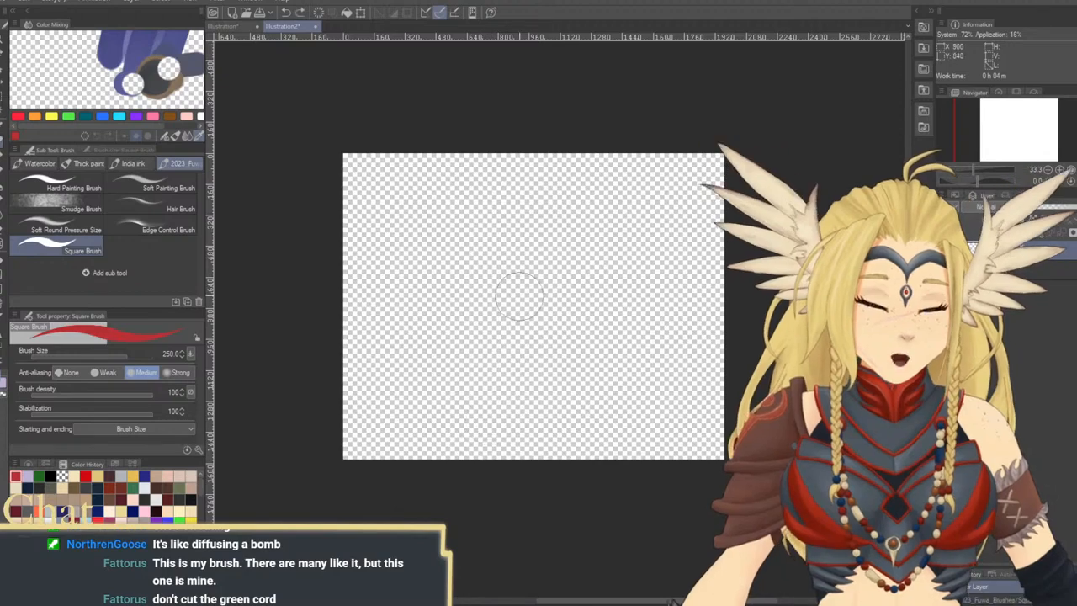
{"action": "mouse_move", "coordinate": [519, 370]}
{"action": "left_mouse_down"}
{"action": "mouse_move", "coordinate": [519, 324]}
{"action": "mouse_move", "coordinate": [547, 252]}
{"action": "mouse_move", "coordinate": [517, 361]}
{"action": "mouse_move", "coordinate": [529, 379]}
{"action": "left_mouse_up"}
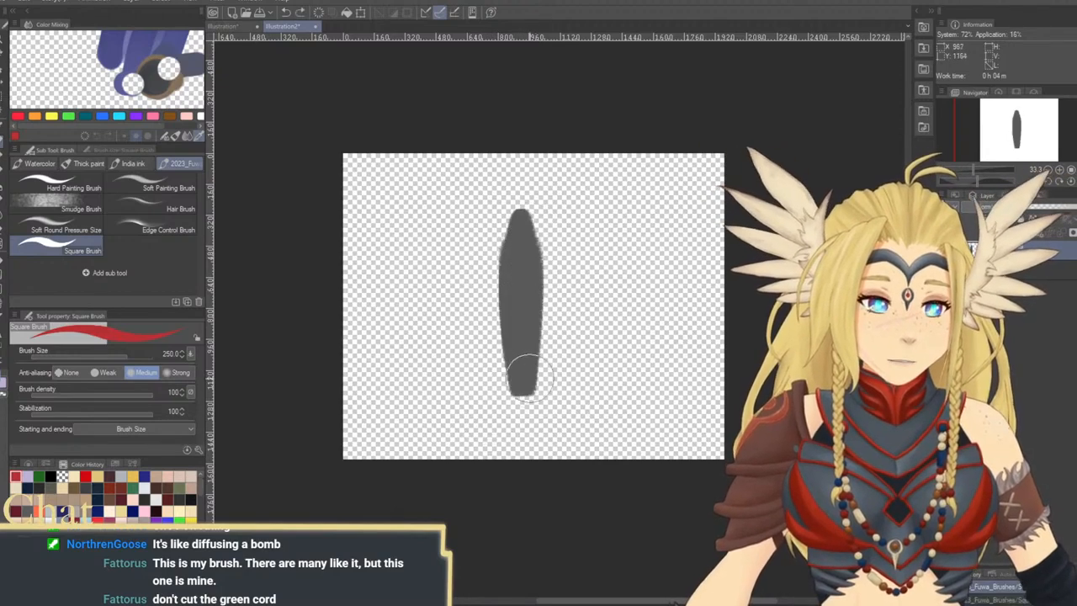
{"action": "key", "text": "ctrl+z"}
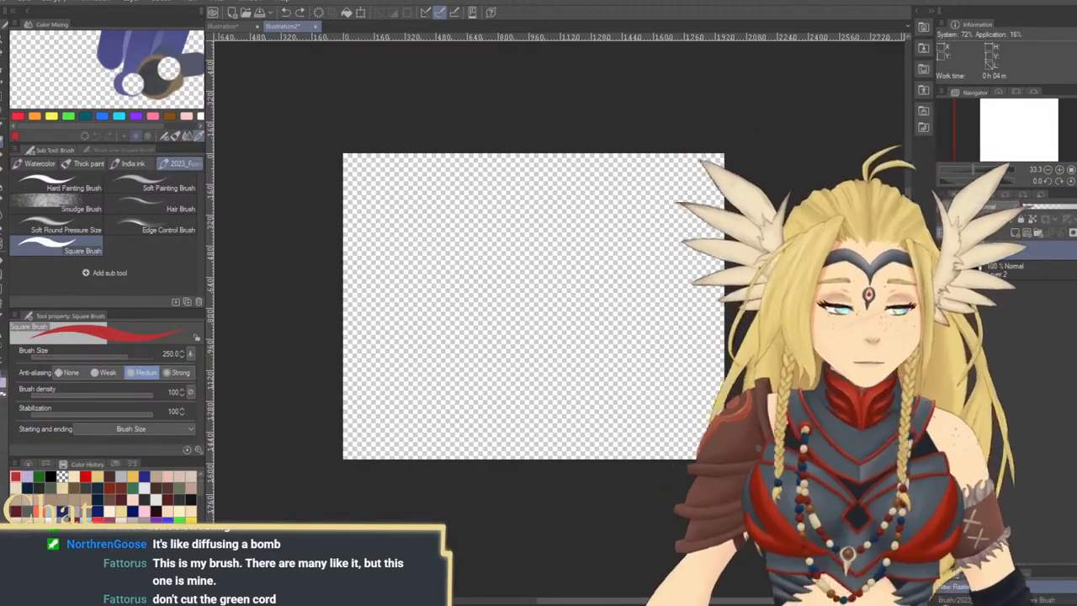
Switch to the canvas with the textured square, and set the brush's stabilization to 4 and Starting and ending to Brush Size plus Thickness
{"action": "key", "text": "ctrl+Tab"}
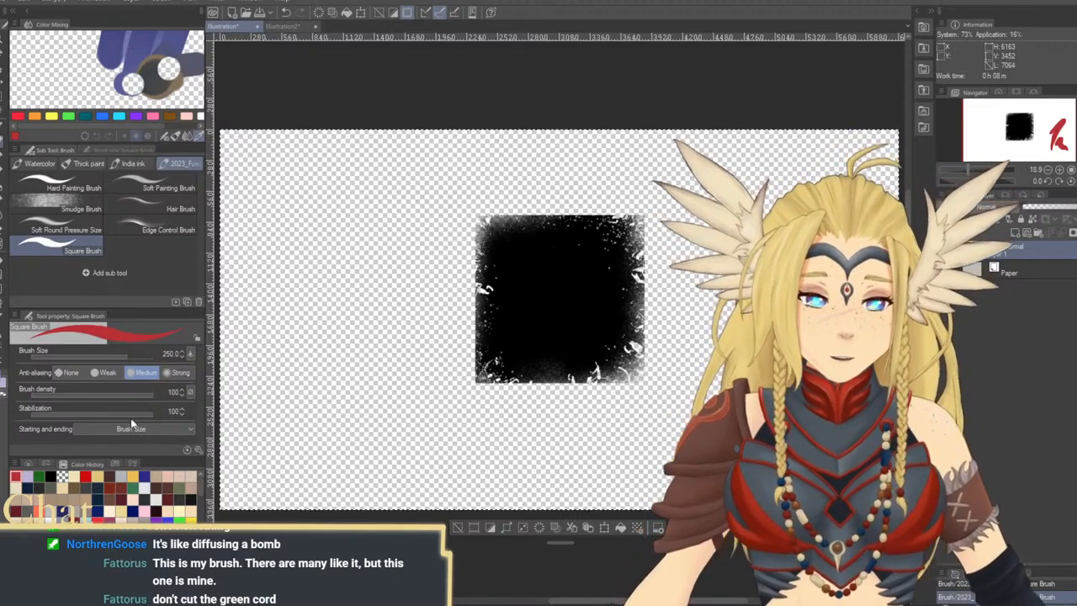
{"action": "left_click_drag", "start_coordinate": [102, 415], "coordinate": [85, 414]}
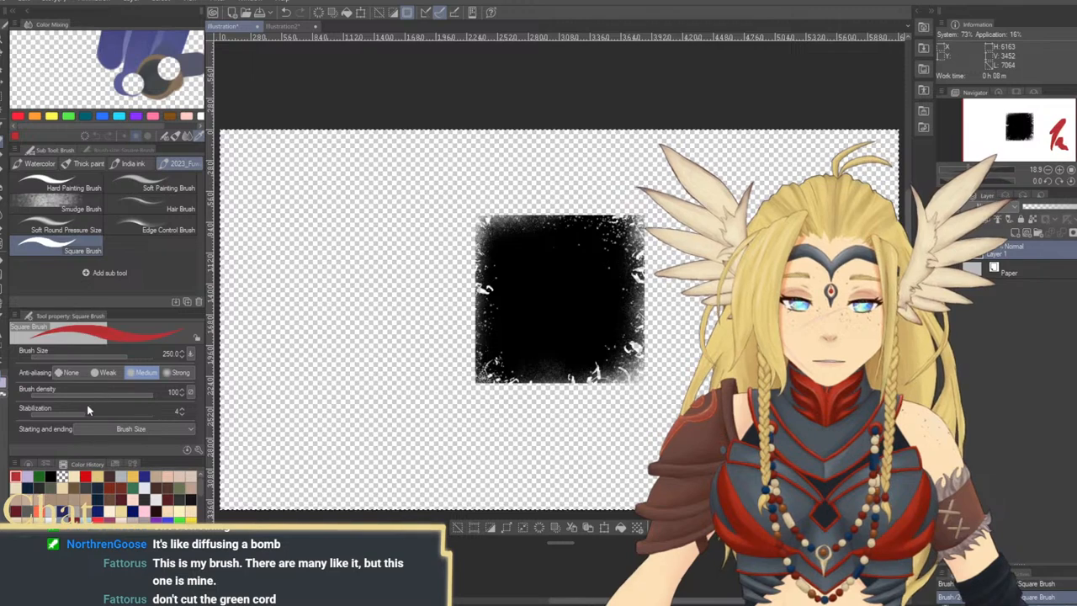
{"action": "left_click", "coordinate": [89, 411]}
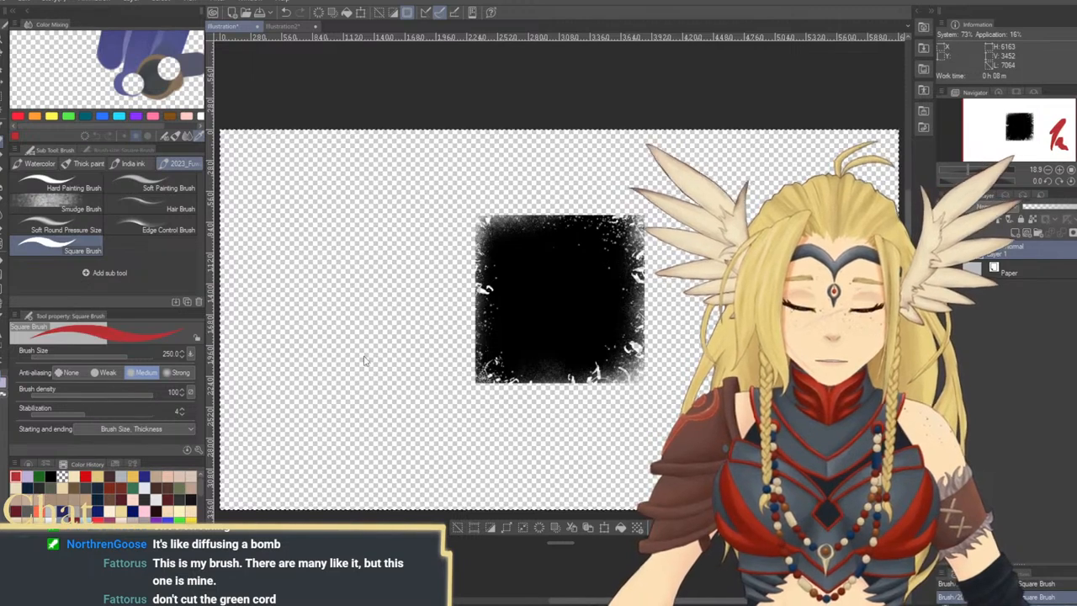
Paint several vertical red test strokes of differing lengths to the left of the black square
{"action": "left_click_drag", "start_coordinate": [404, 275], "coordinate": [407, 422]}
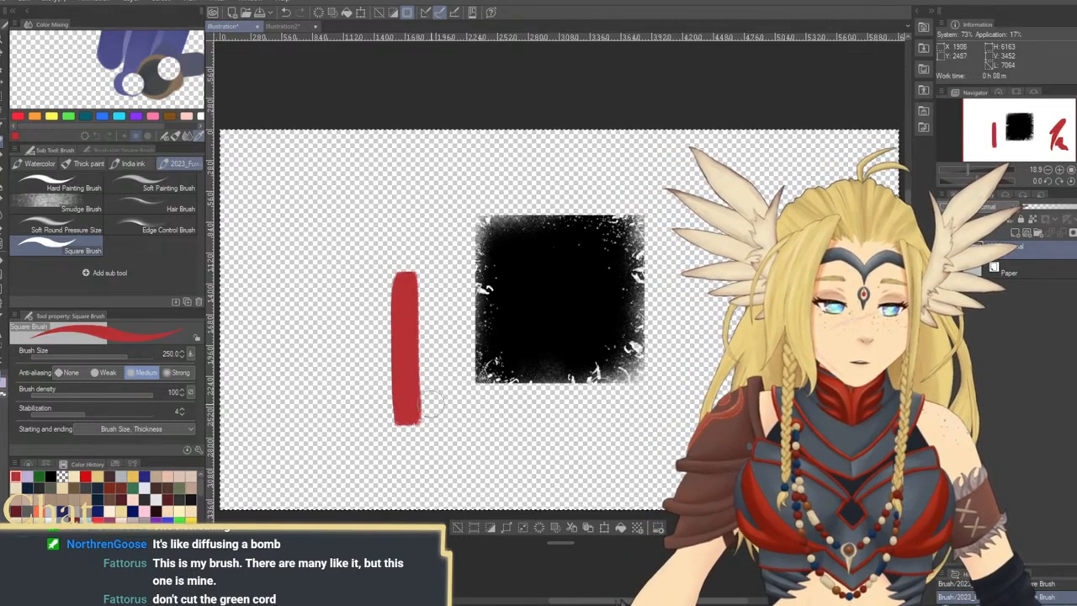
{"action": "left_click_drag", "start_coordinate": [444, 282], "coordinate": [437, 396]}
{"action": "mouse_move", "coordinate": [334, 242]}
{"action": "left_mouse_down"}
{"action": "mouse_move", "coordinate": [338, 436]}
{"action": "mouse_move", "coordinate": [375, 488]}
{"action": "left_mouse_up"}
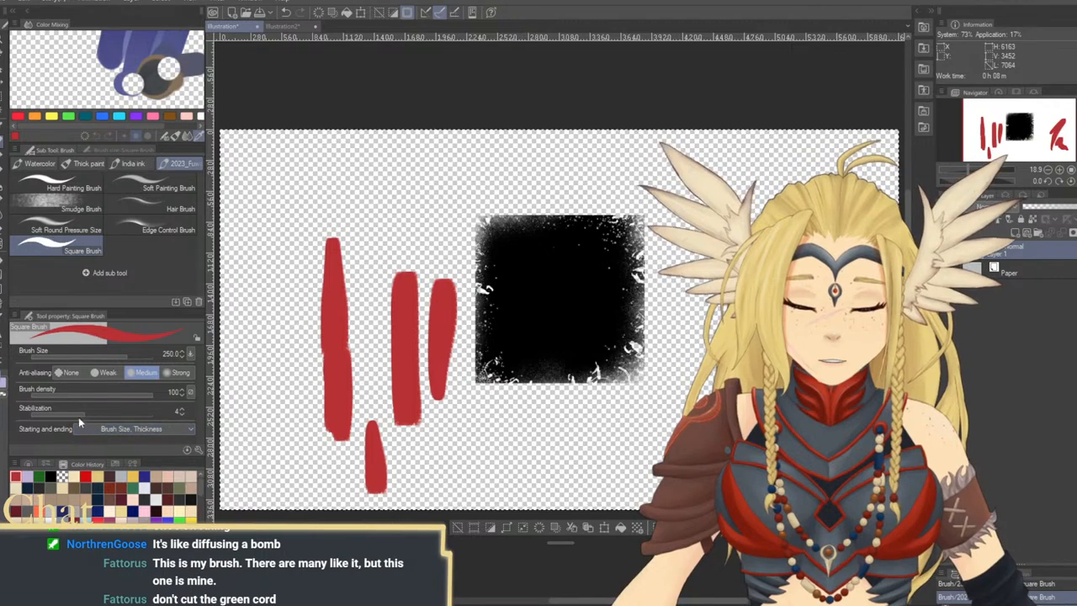
Add 2-Brush Size and 2-Thickness to Starting and ending, and paint vertical red test strokes above and left of the square
{"action": "left_click", "coordinate": [133, 473]}
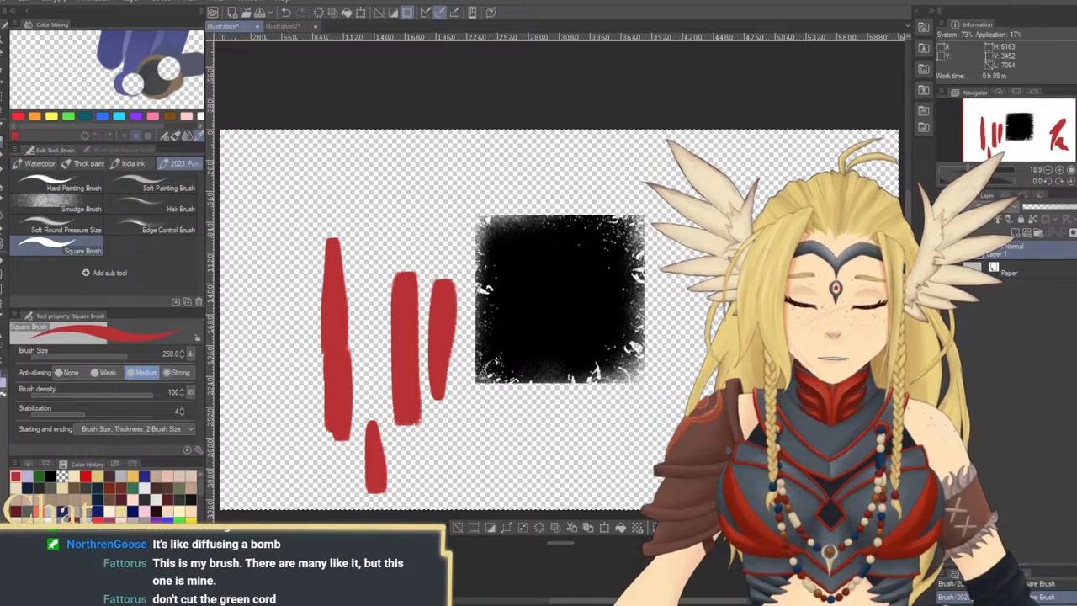
{"action": "left_click", "coordinate": [133, 495]}
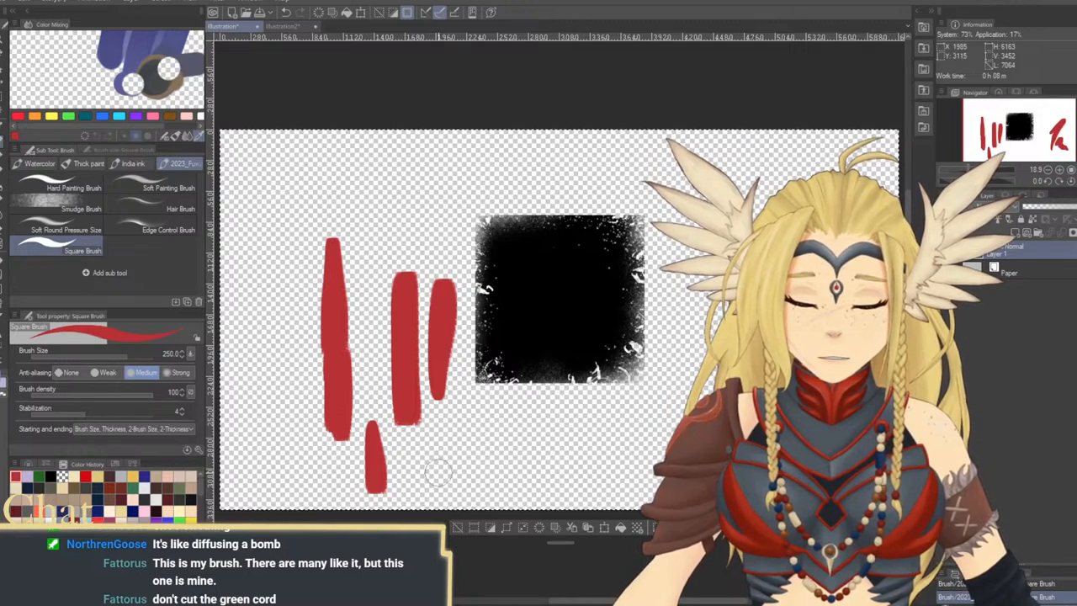
{"action": "left_click_drag", "start_coordinate": [385, 179], "coordinate": [390, 312]}
{"action": "left_click_drag", "start_coordinate": [426, 156], "coordinate": [429, 234]}
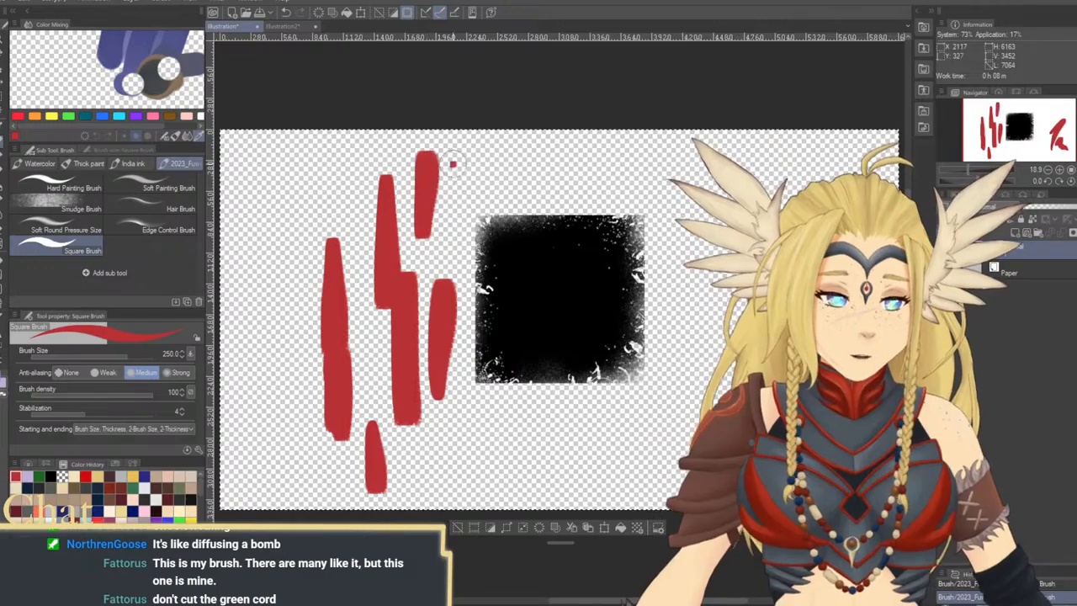
{"action": "mouse_move", "coordinate": [452, 162]}
{"action": "left_mouse_down"}
{"action": "mouse_move", "coordinate": [446, 250]}
{"action": "mouse_move", "coordinate": [470, 220]}
{"action": "left_mouse_up"}
{"action": "left_click_drag", "start_coordinate": [488, 155], "coordinate": [490, 217]}
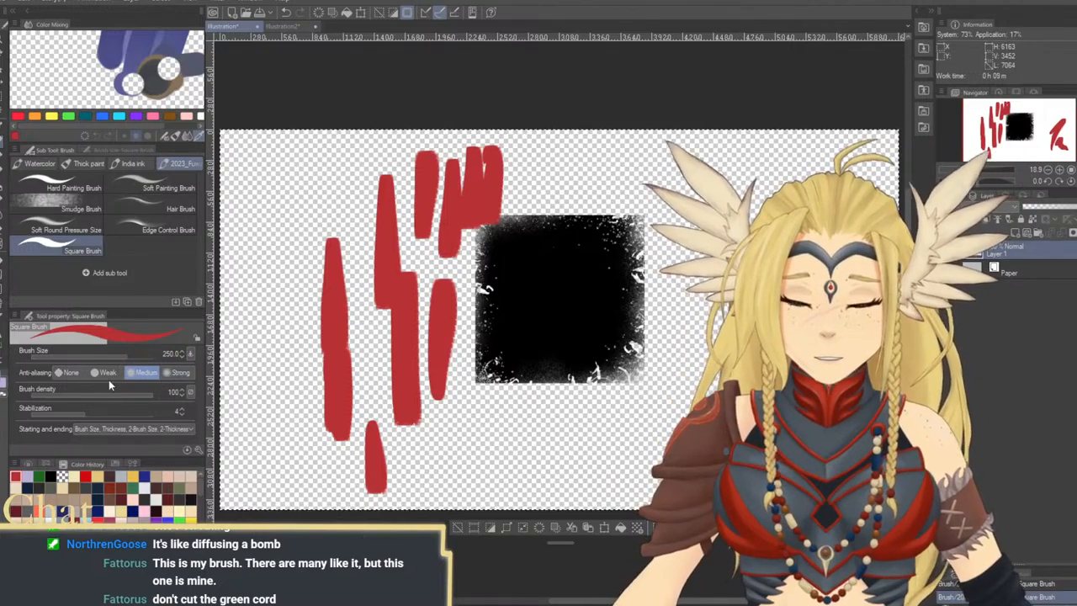
Set the brush's anti-aliasing to None and paint vertical and diagonal red test strokes right of the square
{"action": "left_click", "coordinate": [65, 370]}
{"action": "left_click_drag", "start_coordinate": [701, 181], "coordinate": [701, 341]}
{"action": "left_click_drag", "start_coordinate": [713, 387], "coordinate": [647, 429]}
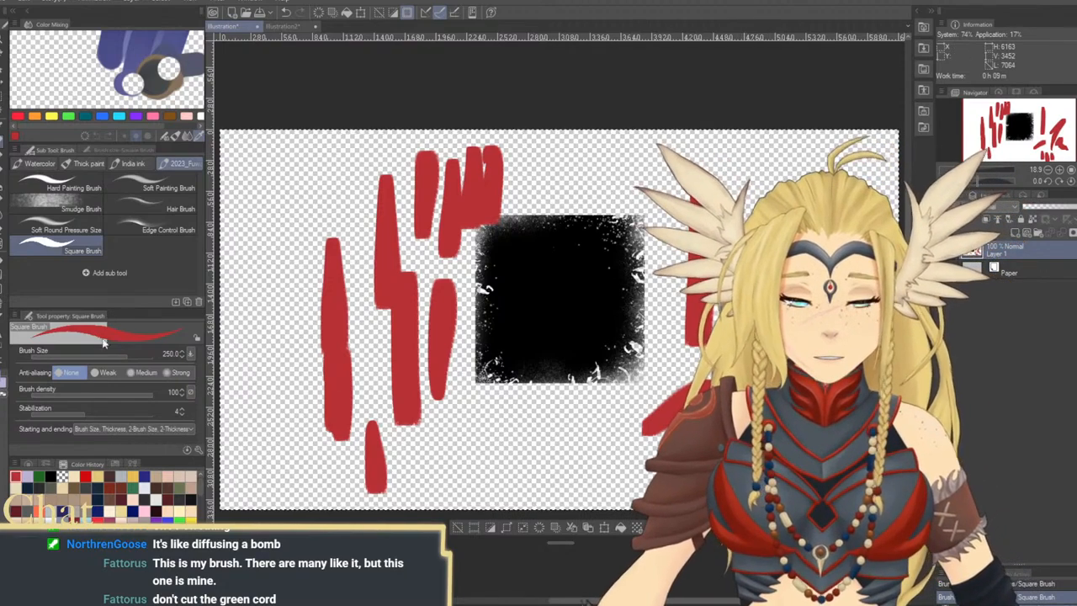
Set brush density to 60, paint red test strokes along the canvas's left edge, and restore the density to 100
{"action": "left_click", "coordinate": [104, 394]}
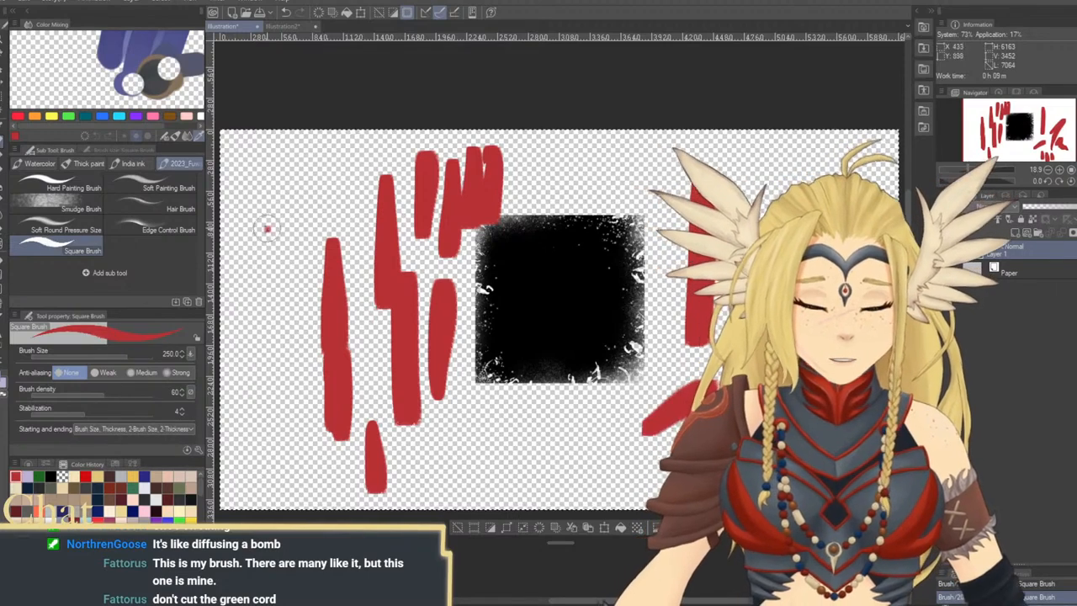
{"action": "mouse_move", "coordinate": [266, 229]}
{"action": "left_mouse_down"}
{"action": "mouse_move", "coordinate": [273, 447]}
{"action": "mouse_move", "coordinate": [298, 431]}
{"action": "mouse_move", "coordinate": [326, 495]}
{"action": "left_mouse_up"}
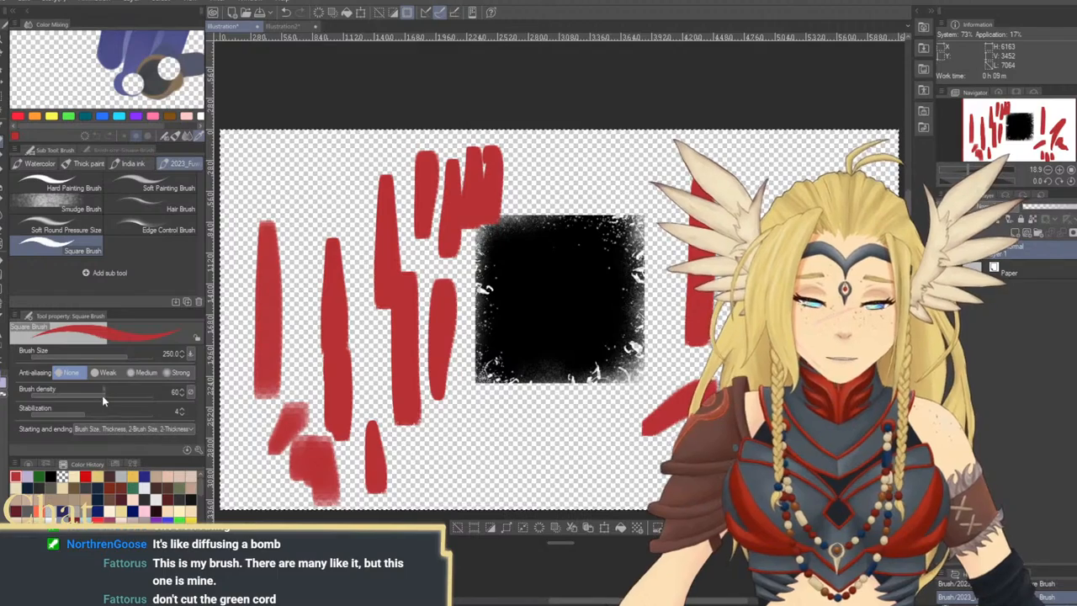
{"action": "left_click_drag", "start_coordinate": [101, 393], "coordinate": [190, 394]}
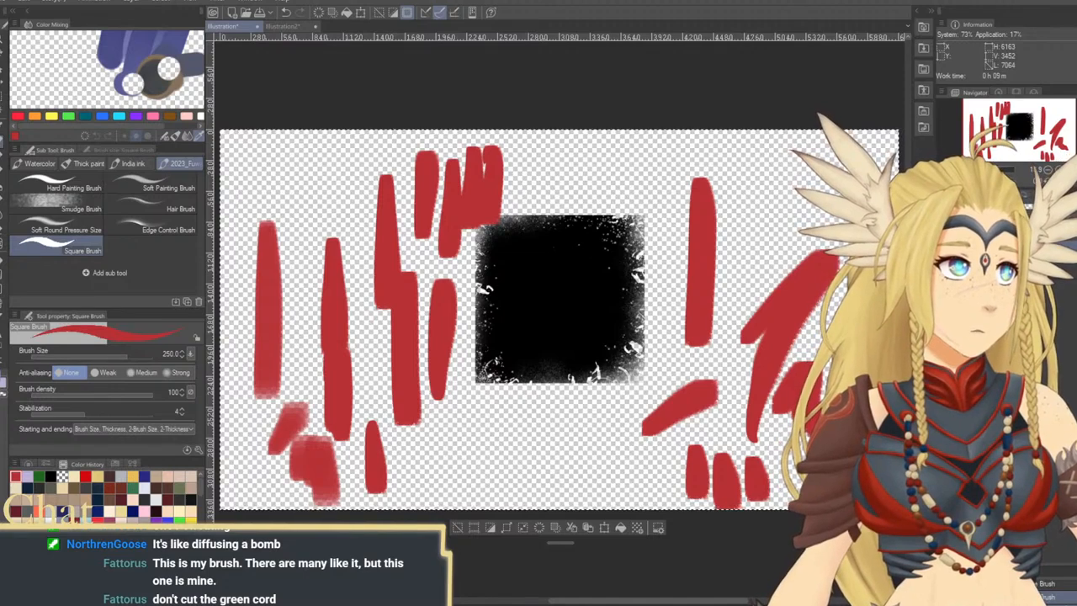
Paint solid red strokes in the canvas's upper right, and widely spaced, segmented strokes beside and below the square
{"action": "left_click_drag", "start_coordinate": [782, 180], "coordinate": [774, 272]}
{"action": "left_click_drag", "start_coordinate": [828, 214], "coordinate": [863, 162]}
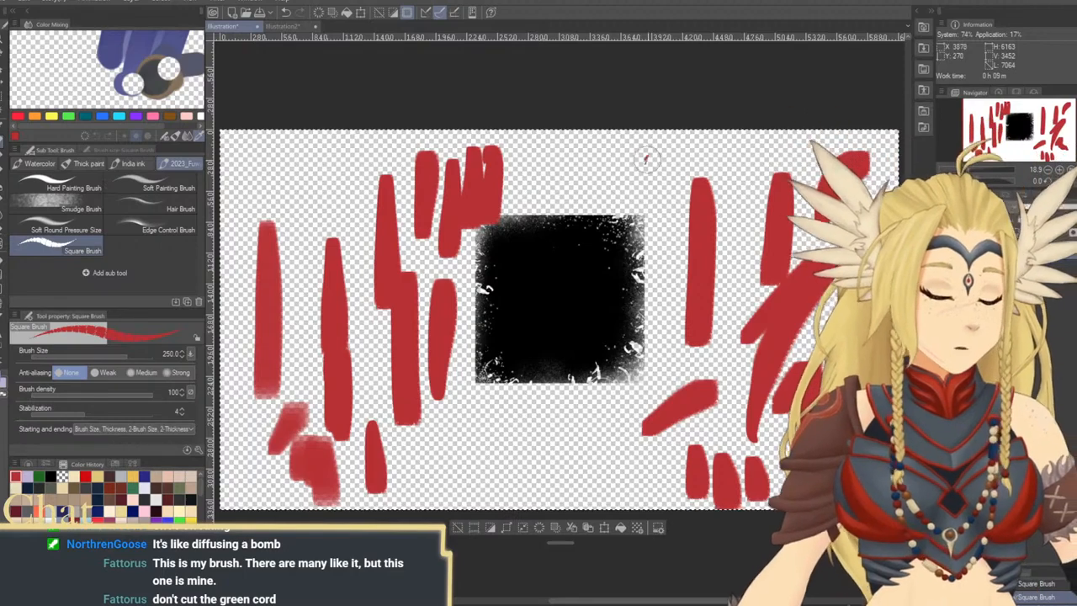
{"action": "left_click_drag", "start_coordinate": [649, 159], "coordinate": [654, 322]}
{"action": "mouse_move", "coordinate": [548, 458]}
{"action": "left_mouse_down"}
{"action": "mouse_move", "coordinate": [558, 372]}
{"action": "mouse_move", "coordinate": [603, 484]}
{"action": "mouse_move", "coordinate": [644, 477]}
{"action": "mouse_move", "coordinate": [655, 437]}
{"action": "mouse_move", "coordinate": [716, 462]}
{"action": "mouse_move", "coordinate": [752, 453]}
{"action": "left_mouse_up"}
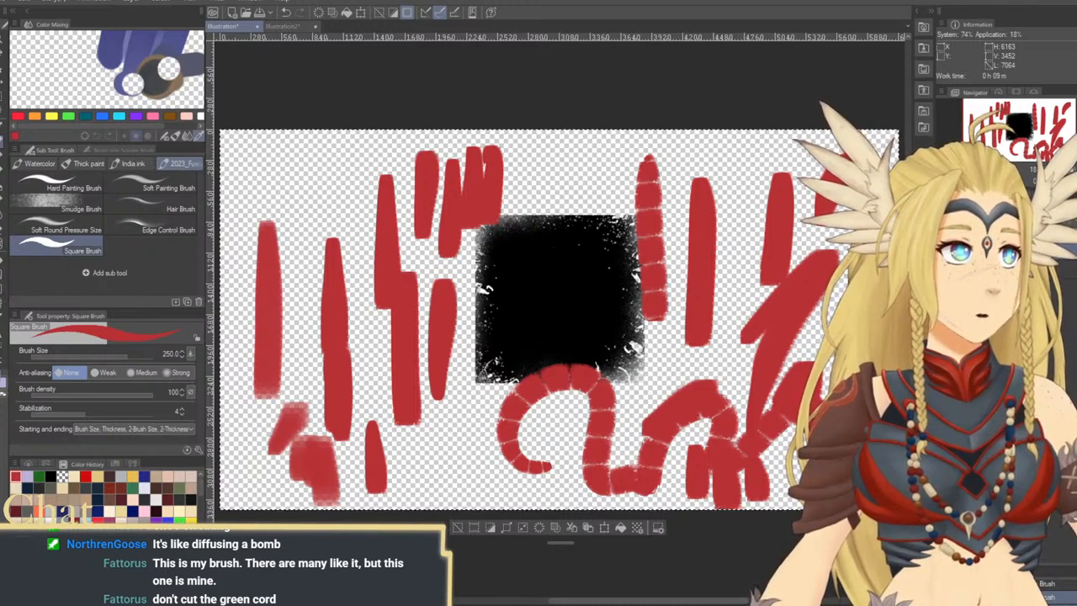
Enlarge the Square Brush to 507.6 and paint broad red strokes over the black square and the surrounding canvas
{"action": "mouse_move", "coordinate": [559, 319]}
{"action": "left_mouse_down"}
{"action": "mouse_move", "coordinate": [597, 319]}
{"action": "mouse_move", "coordinate": [573, 319]}
{"action": "left_mouse_up"}
{"action": "mouse_move", "coordinate": [565, 179]}
{"action": "left_mouse_down"}
{"action": "mouse_move", "coordinate": [555, 217]}
{"action": "mouse_move", "coordinate": [606, 326]}
{"action": "mouse_move", "coordinate": [627, 338]}
{"action": "left_mouse_up"}
{"action": "mouse_move", "coordinate": [452, 248]}
{"action": "left_mouse_down"}
{"action": "mouse_move", "coordinate": [461, 454]}
{"action": "mouse_move", "coordinate": [479, 464]}
{"action": "mouse_move", "coordinate": [480, 314]}
{"action": "mouse_move", "coordinate": [503, 271]}
{"action": "mouse_move", "coordinate": [505, 373]}
{"action": "mouse_move", "coordinate": [549, 421]}
{"action": "left_mouse_up"}
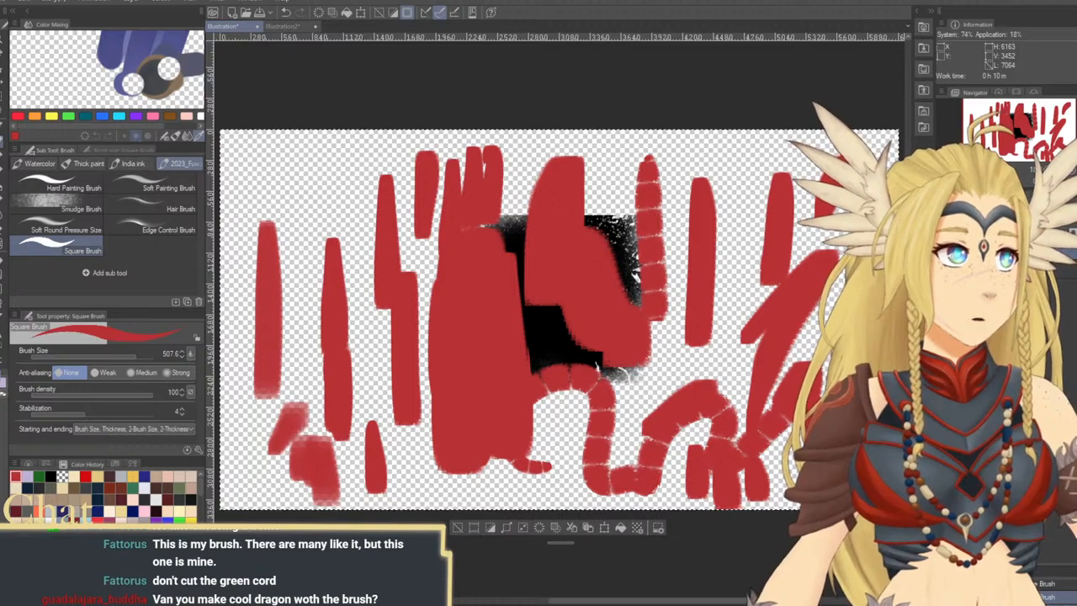
{"action": "left_click_drag", "start_coordinate": [743, 249], "coordinate": [720, 344]}
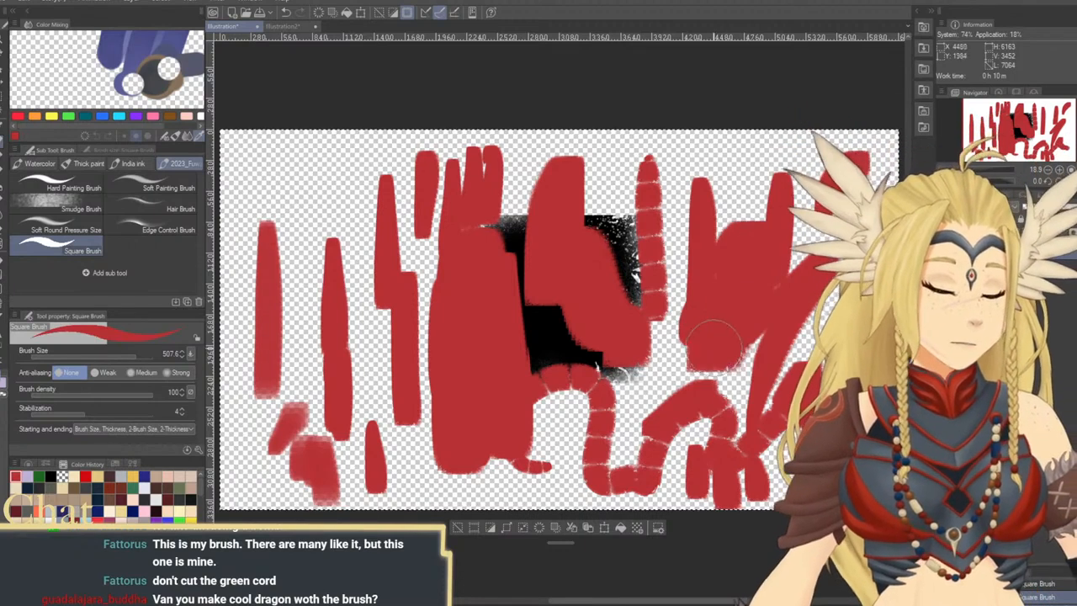
{"action": "mouse_move", "coordinate": [625, 384]}
{"action": "left_mouse_down"}
{"action": "mouse_move", "coordinate": [668, 352]}
{"action": "mouse_move", "coordinate": [663, 409]}
{"action": "left_mouse_up"}
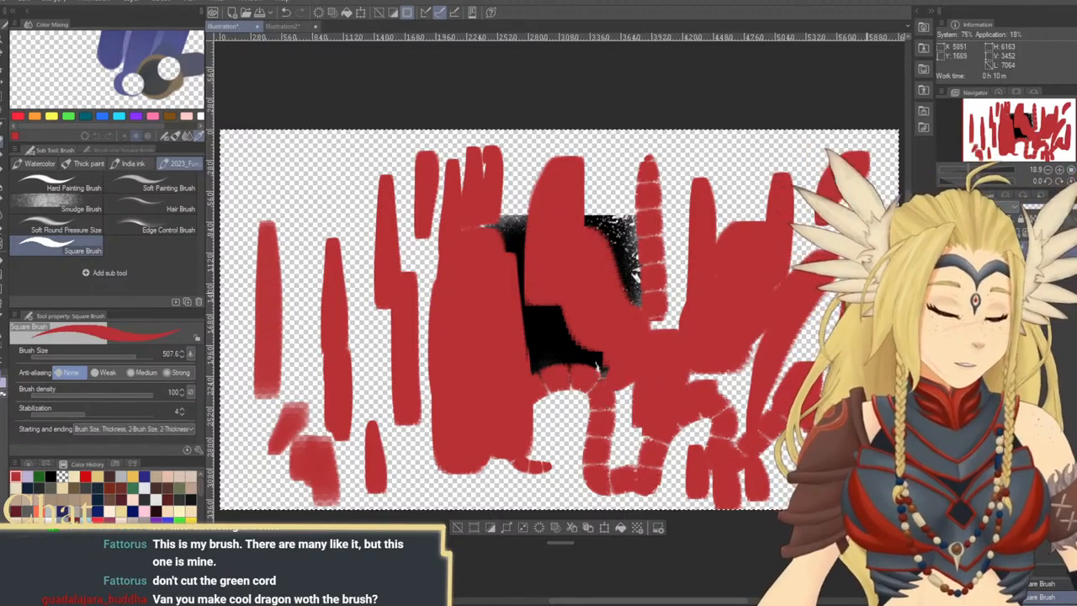
{"action": "left_click_drag", "start_coordinate": [717, 259], "coordinate": [608, 282]}
{"action": "left_click_drag", "start_coordinate": [318, 174], "coordinate": [310, 326]}
{"action": "left_click_drag", "start_coordinate": [340, 175], "coordinate": [347, 428]}
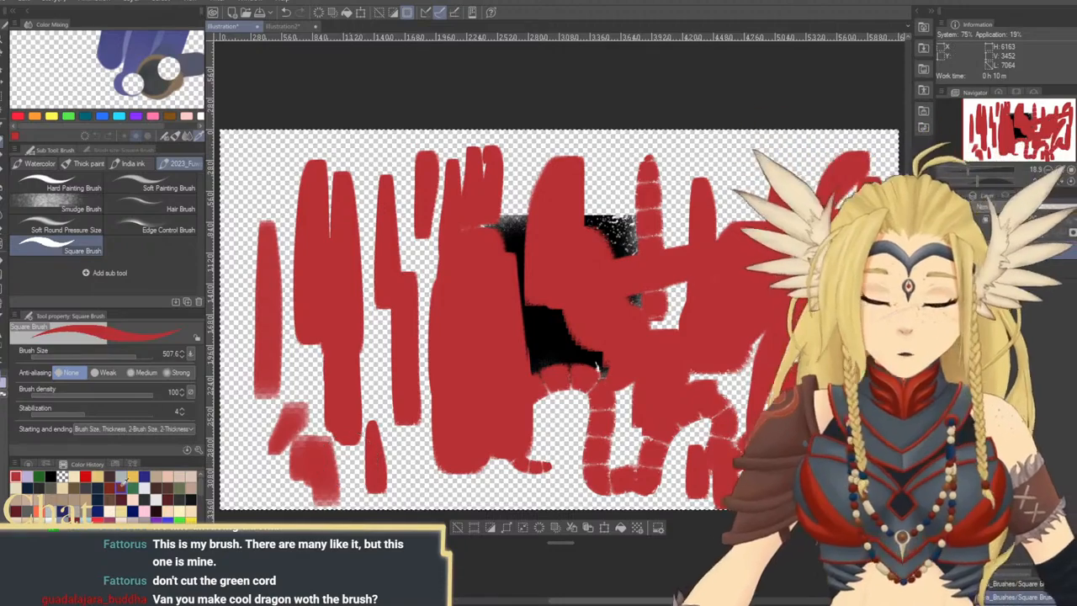
Change the color to dark brown and paint broad vertical strokes over the red ones left of the canvas's center
{"action": "left_click", "coordinate": [74, 477]}
{"action": "mouse_move", "coordinate": [346, 292]}
{"action": "left_mouse_down"}
{"action": "mouse_move", "coordinate": [346, 363]}
{"action": "mouse_move", "coordinate": [368, 343]}
{"action": "mouse_move", "coordinate": [386, 246]}
{"action": "left_mouse_up"}
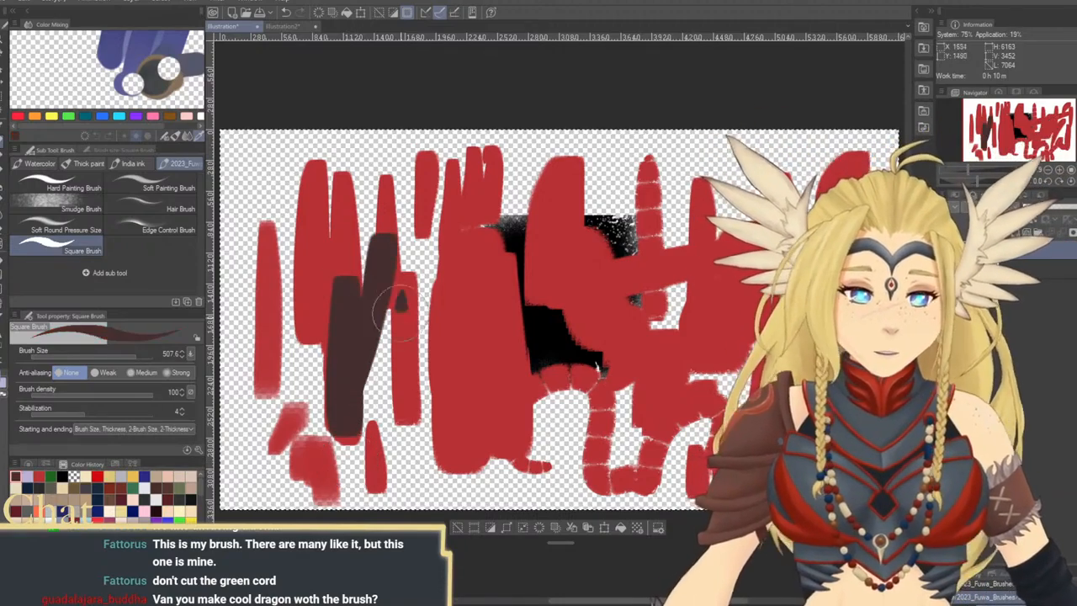
{"action": "left_click_drag", "start_coordinate": [389, 313], "coordinate": [434, 450]}
{"action": "mouse_move", "coordinate": [454, 291]}
{"action": "left_mouse_down"}
{"action": "mouse_move", "coordinate": [455, 451]}
{"action": "mouse_move", "coordinate": [458, 249]}
{"action": "mouse_move", "coordinate": [475, 240]}
{"action": "mouse_move", "coordinate": [481, 412]}
{"action": "mouse_move", "coordinate": [497, 293]}
{"action": "mouse_move", "coordinate": [509, 446]}
{"action": "left_mouse_up"}
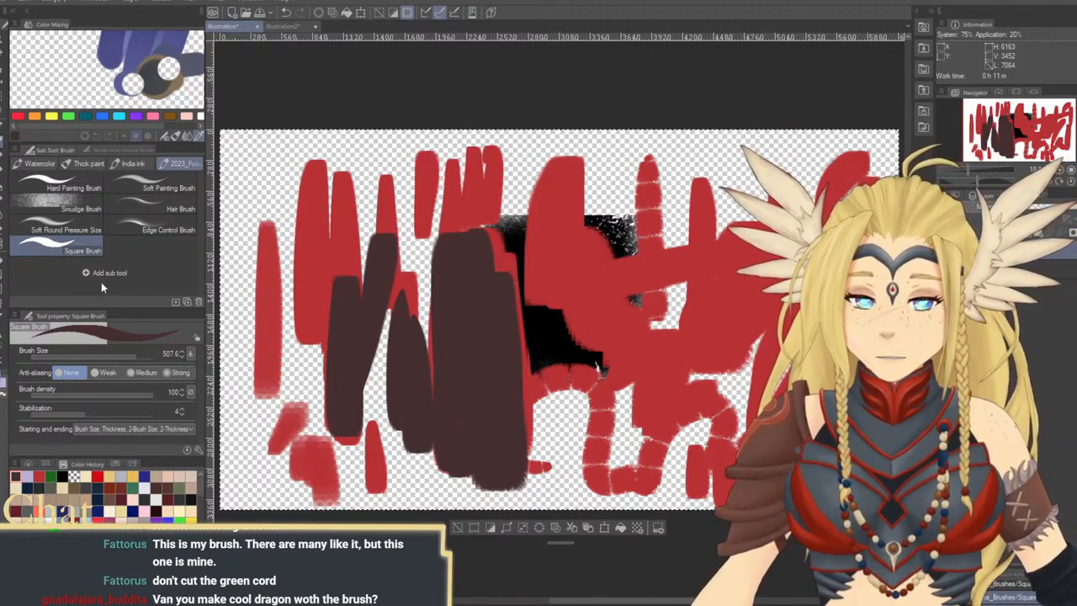
Duplicate the Square Brush sub tool and test the copy with broad, rough-edged dark brown strokes across the whole canvas
{"action": "left_click_drag", "start_coordinate": [139, 253], "coordinate": [126, 250]}
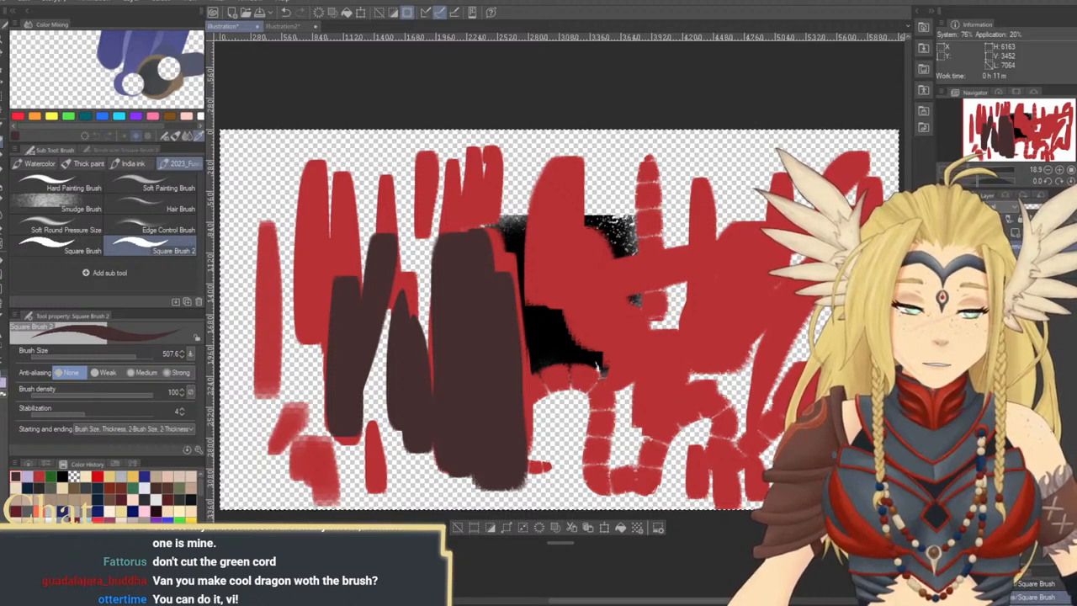
{"action": "left_click_drag", "start_coordinate": [475, 178], "coordinate": [405, 265]}
{"action": "mouse_move", "coordinate": [278, 185]}
{"action": "left_mouse_down"}
{"action": "mouse_move", "coordinate": [371, 243]}
{"action": "mouse_move", "coordinate": [364, 196]}
{"action": "mouse_move", "coordinate": [295, 282]}
{"action": "mouse_move", "coordinate": [264, 471]}
{"action": "mouse_move", "coordinate": [290, 452]}
{"action": "mouse_move", "coordinate": [314, 472]}
{"action": "mouse_move", "coordinate": [495, 481]}
{"action": "mouse_move", "coordinate": [555, 360]}
{"action": "mouse_move", "coordinate": [583, 436]}
{"action": "mouse_move", "coordinate": [570, 206]}
{"action": "left_mouse_up"}
{"action": "left_click_drag", "start_coordinate": [644, 168], "coordinate": [667, 324]}
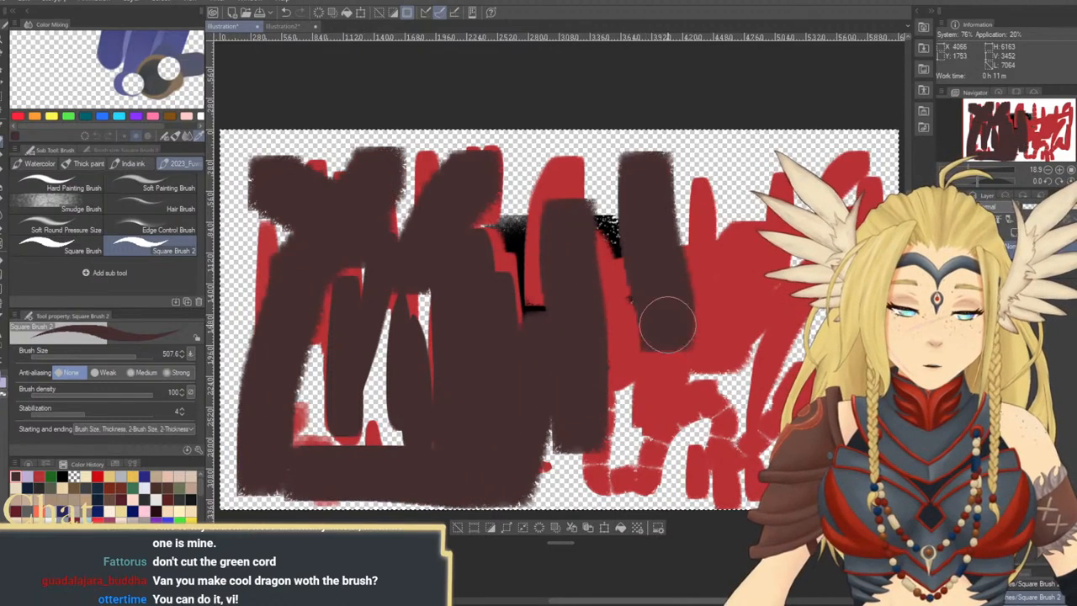
{"action": "left_click_drag", "start_coordinate": [746, 164], "coordinate": [771, 294]}
{"action": "left_click_drag", "start_coordinate": [802, 187], "coordinate": [829, 278]}
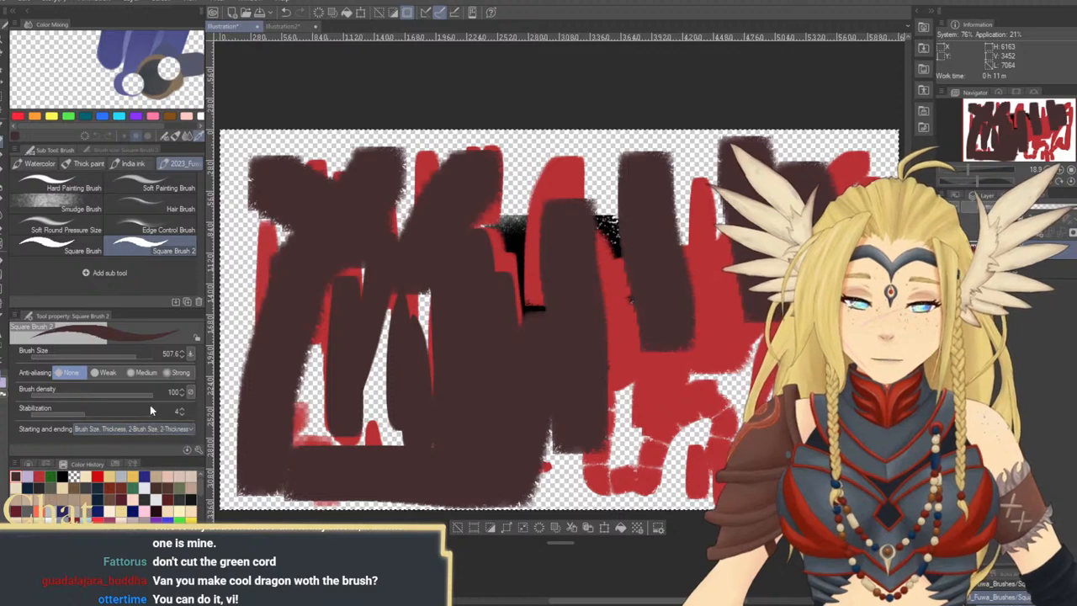
Expand the tool properties to show the brush tip color option, and paint blocky purple-and-olive strokes across the canvas's center and right
{"action": "left_click_drag", "start_coordinate": [178, 460], "coordinate": [175, 493]}
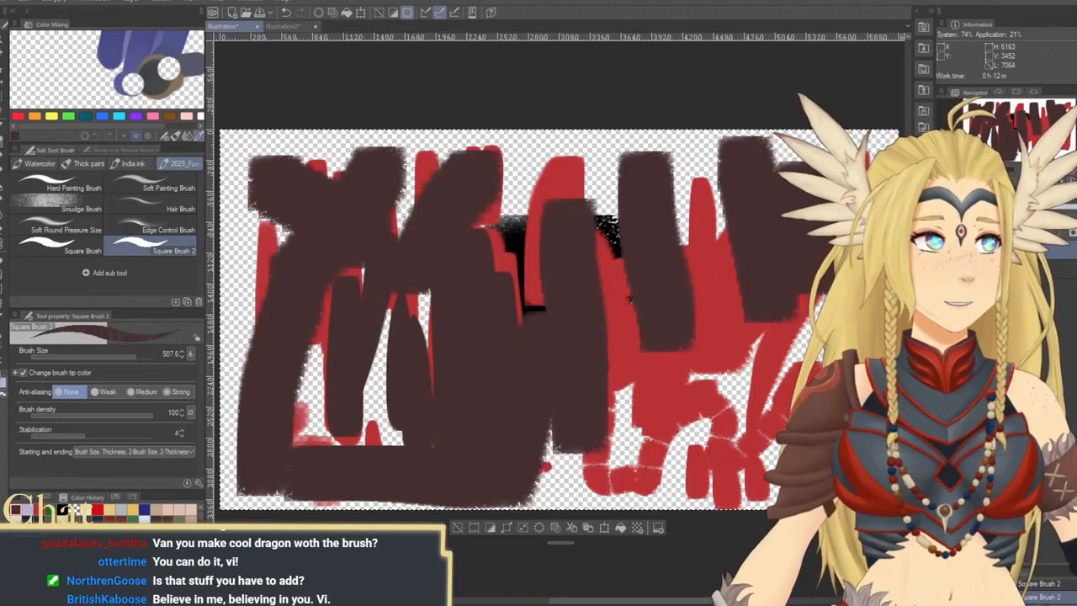
{"action": "mouse_move", "coordinate": [604, 270]}
{"action": "left_mouse_down"}
{"action": "mouse_move", "coordinate": [596, 336]}
{"action": "mouse_move", "coordinate": [558, 221]}
{"action": "mouse_move", "coordinate": [548, 413]}
{"action": "mouse_move", "coordinate": [560, 318]}
{"action": "mouse_move", "coordinate": [593, 395]}
{"action": "mouse_move", "coordinate": [623, 403]}
{"action": "mouse_move", "coordinate": [656, 238]}
{"action": "mouse_move", "coordinate": [684, 300]}
{"action": "mouse_move", "coordinate": [727, 333]}
{"action": "mouse_move", "coordinate": [783, 246]}
{"action": "mouse_move", "coordinate": [767, 373]}
{"action": "mouse_move", "coordinate": [734, 372]}
{"action": "left_mouse_up"}
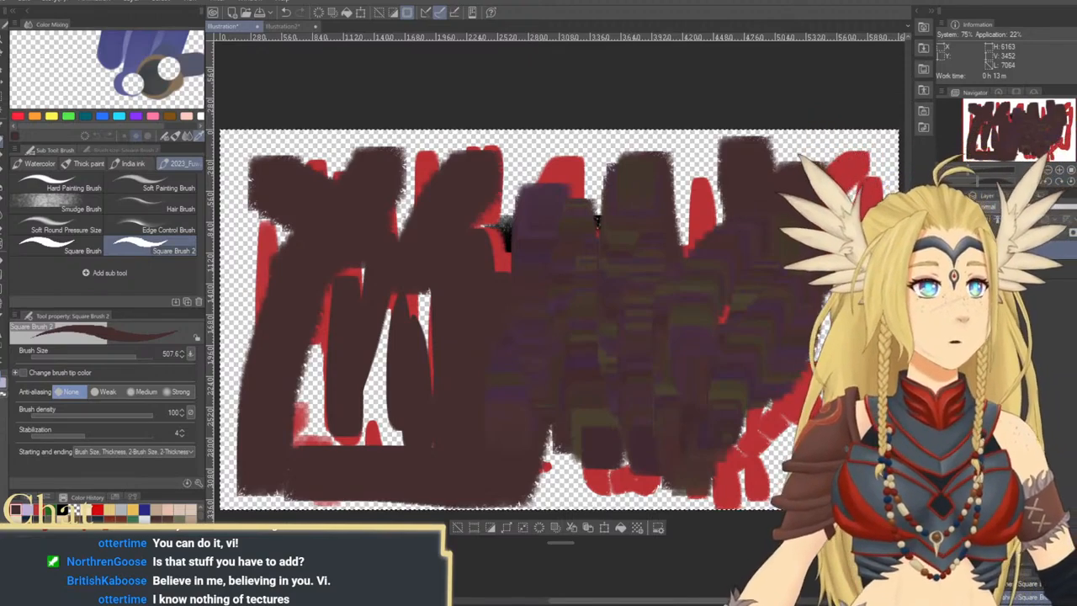
Test per-stroke color variation with single-colored brown, olive and purple strokes over the canvas's center and lower right
{"action": "left_click_drag", "start_coordinate": [524, 211], "coordinate": [515, 378]}
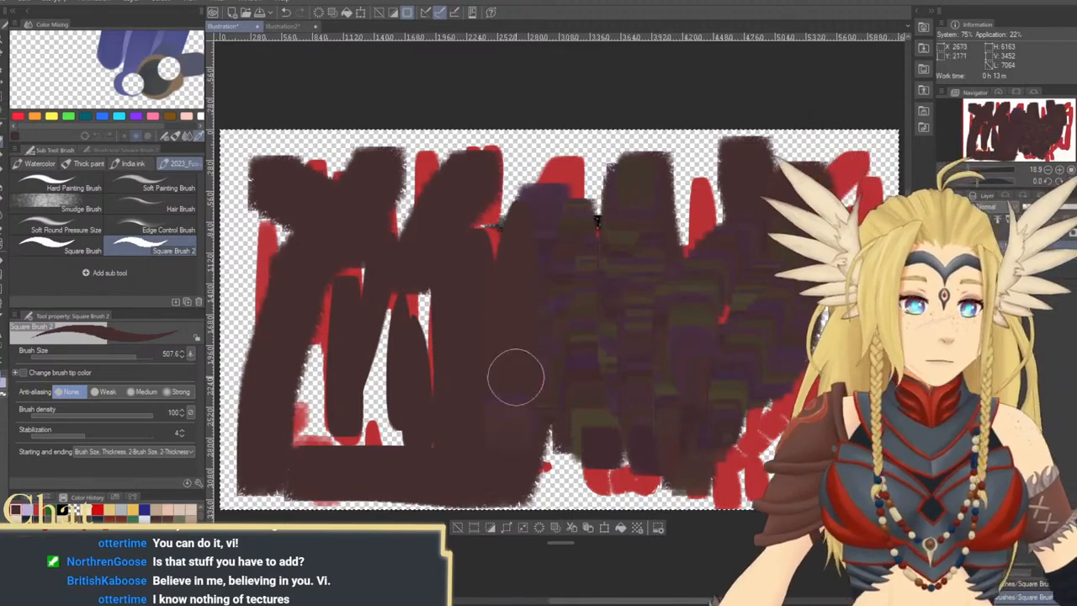
{"action": "mouse_move", "coordinate": [458, 189]}
{"action": "left_mouse_down"}
{"action": "mouse_move", "coordinate": [448, 365]}
{"action": "mouse_move", "coordinate": [446, 137]}
{"action": "left_mouse_up"}
{"action": "mouse_move", "coordinate": [485, 202]}
{"action": "left_mouse_down"}
{"action": "mouse_move", "coordinate": [471, 362]}
{"action": "mouse_move", "coordinate": [664, 318]}
{"action": "left_mouse_up"}
{"action": "left_click_drag", "start_coordinate": [572, 427], "coordinate": [745, 341]}
{"action": "left_click_drag", "start_coordinate": [671, 432], "coordinate": [770, 366]}
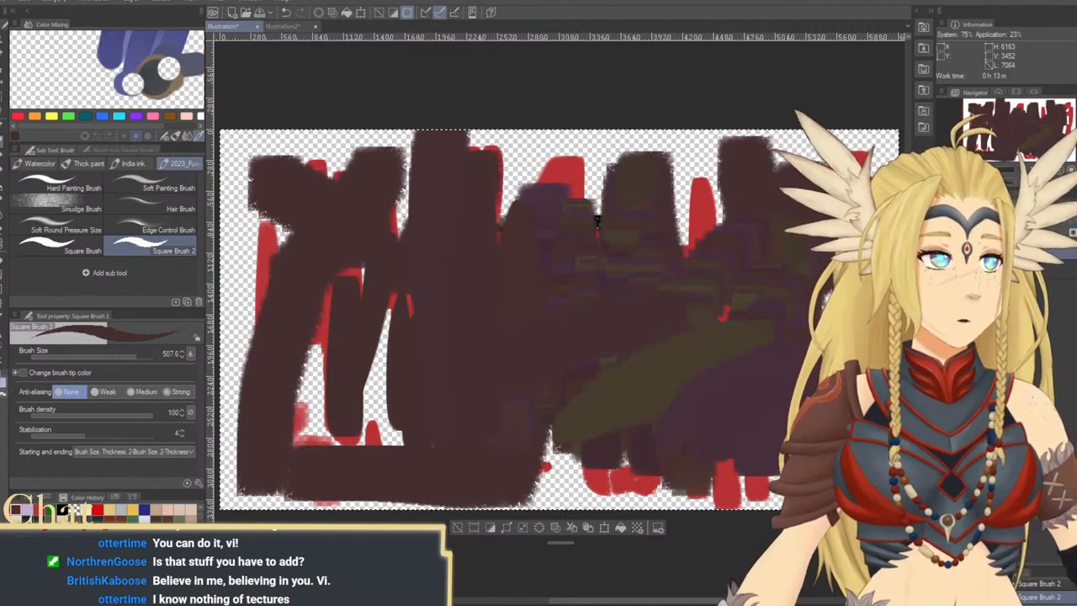
Paint broad vertical strokes in varying muted green and olive tones side by side over the brown area near the center
{"action": "left_click_drag", "start_coordinate": [535, 204], "coordinate": [539, 429]}
{"action": "left_click_drag", "start_coordinate": [477, 204], "coordinate": [481, 417]}
{"action": "mouse_move", "coordinate": [450, 224]}
{"action": "left_mouse_down"}
{"action": "mouse_move", "coordinate": [446, 430]}
{"action": "mouse_move", "coordinate": [421, 349]}
{"action": "mouse_move", "coordinate": [421, 431]}
{"action": "left_mouse_up"}
{"action": "mouse_move", "coordinate": [487, 232]}
{"action": "left_mouse_down"}
{"action": "mouse_move", "coordinate": [488, 404]}
{"action": "mouse_move", "coordinate": [497, 409]}
{"action": "left_mouse_up"}
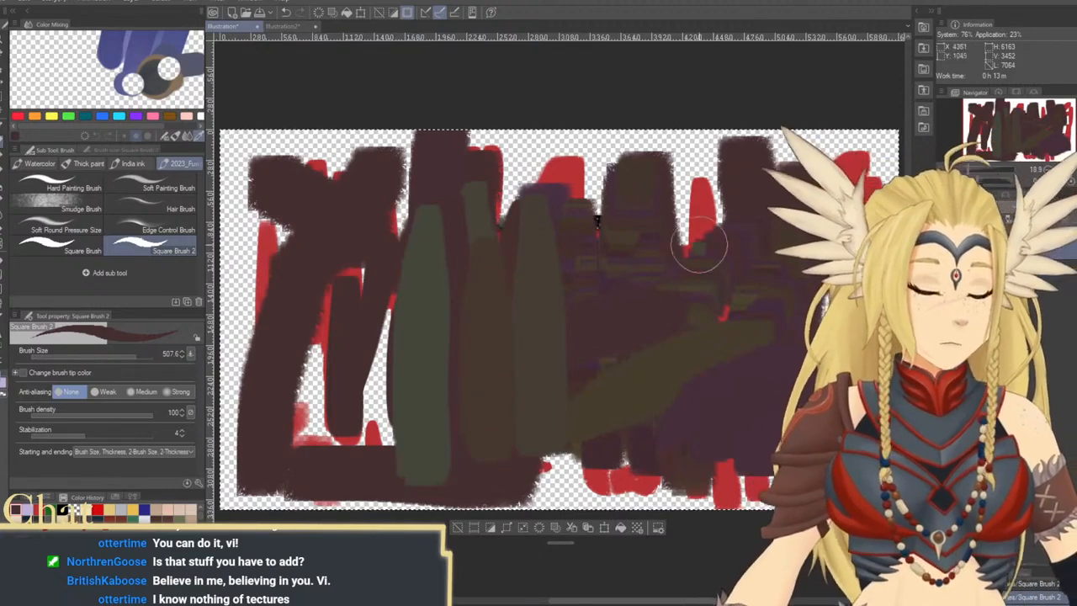
Test the color variation with broad vertical strokes in green, purple, brown and slate tones across the canvas
{"action": "left_click_drag", "start_coordinate": [698, 254], "coordinate": [691, 419]}
{"action": "left_click_drag", "start_coordinate": [730, 217], "coordinate": [723, 411]}
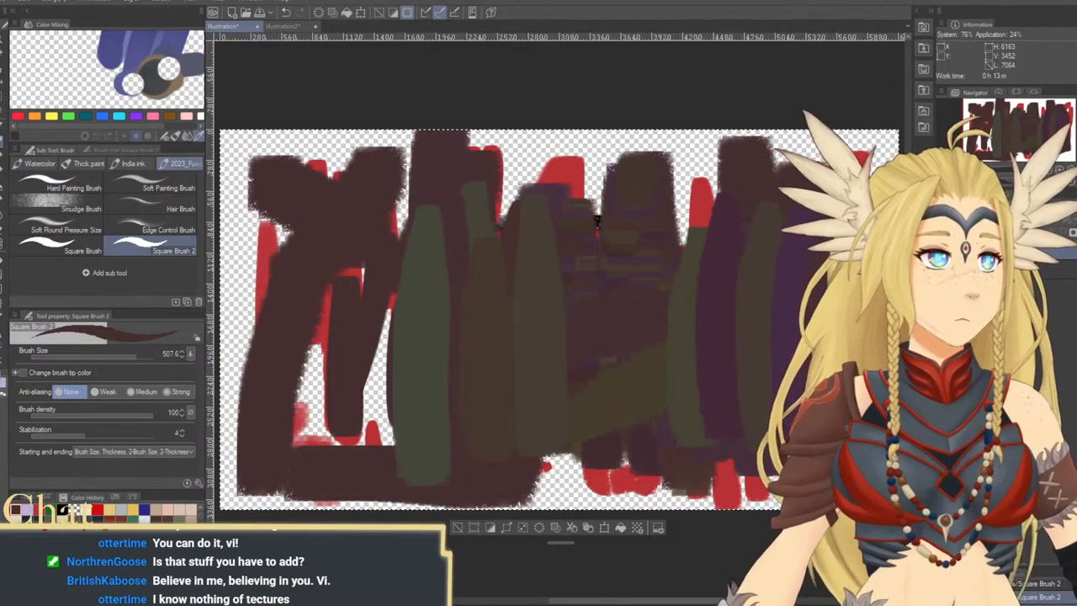
{"action": "mouse_move", "coordinate": [527, 248]}
{"action": "left_mouse_down"}
{"action": "mouse_move", "coordinate": [558, 221]}
{"action": "mouse_move", "coordinate": [618, 224]}
{"action": "mouse_move", "coordinate": [645, 291]}
{"action": "mouse_move", "coordinate": [669, 301]}
{"action": "mouse_move", "coordinate": [697, 351]}
{"action": "mouse_move", "coordinate": [712, 432]}
{"action": "mouse_move", "coordinate": [730, 195]}
{"action": "left_mouse_up"}
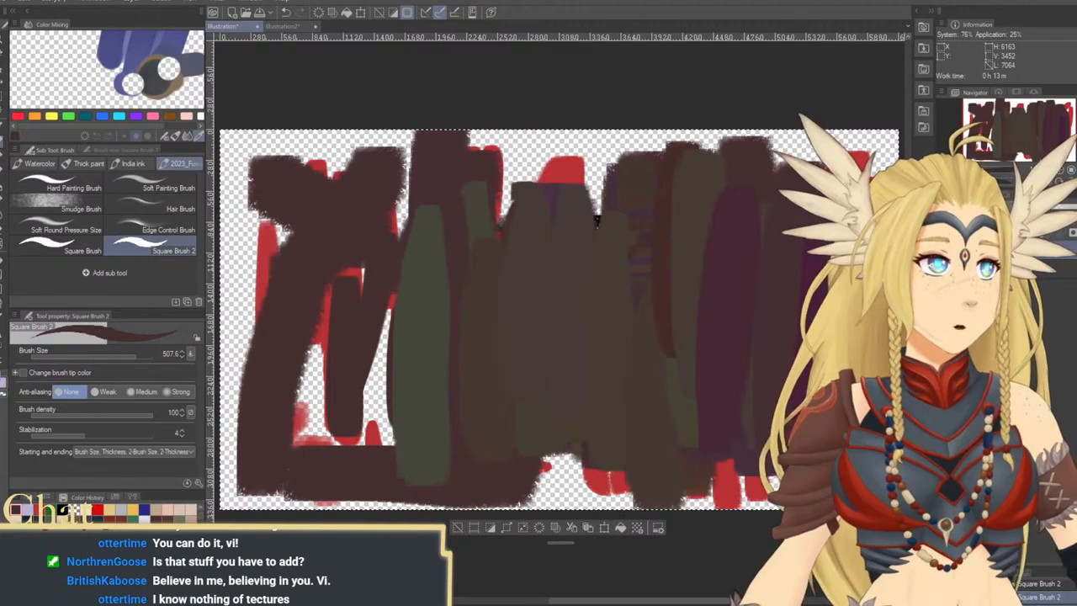
{"action": "mouse_move", "coordinate": [315, 225]}
{"action": "left_mouse_down"}
{"action": "mouse_move", "coordinate": [312, 258]}
{"action": "mouse_move", "coordinate": [329, 293]}
{"action": "mouse_move", "coordinate": [349, 252]}
{"action": "mouse_move", "coordinate": [375, 316]}
{"action": "mouse_move", "coordinate": [378, 373]}
{"action": "mouse_move", "coordinate": [373, 233]}
{"action": "mouse_move", "coordinate": [416, 404]}
{"action": "mouse_move", "coordinate": [400, 335]}
{"action": "mouse_move", "coordinate": [435, 303]}
{"action": "mouse_move", "coordinate": [479, 337]}
{"action": "left_mouse_up"}
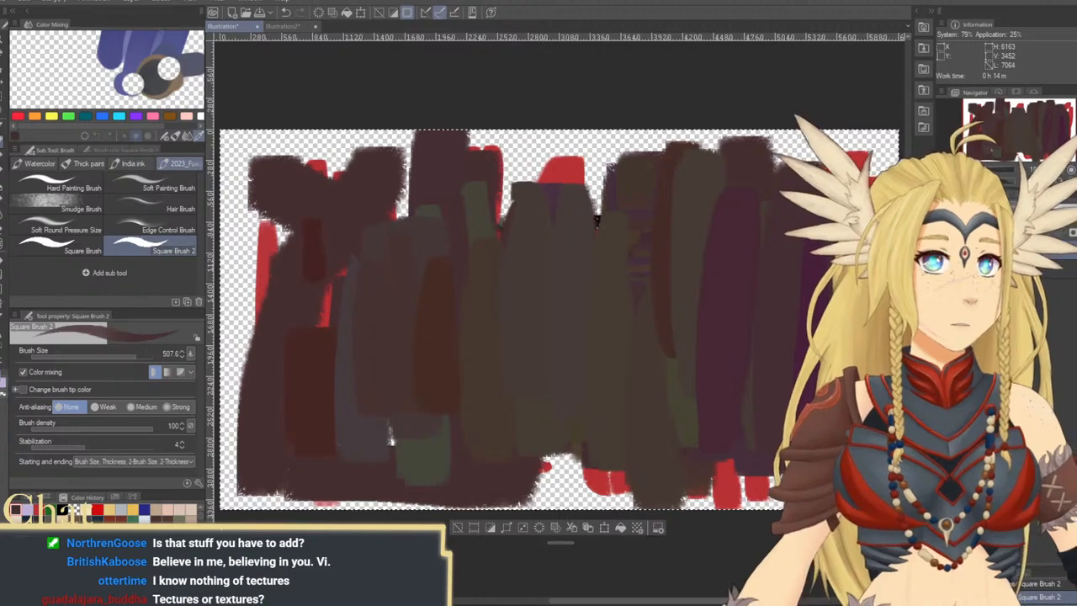
{"action": "mouse_move", "coordinate": [550, 240]}
{"action": "left_mouse_down"}
{"action": "mouse_move", "coordinate": [551, 413]}
{"action": "mouse_move", "coordinate": [564, 353]}
{"action": "mouse_move", "coordinate": [659, 303]}
{"action": "mouse_move", "coordinate": [670, 356]}
{"action": "mouse_move", "coordinate": [665, 316]}
{"action": "mouse_move", "coordinate": [699, 311]}
{"action": "mouse_move", "coordinate": [694, 291]}
{"action": "mouse_move", "coordinate": [696, 328]}
{"action": "mouse_move", "coordinate": [695, 264]}
{"action": "mouse_move", "coordinate": [715, 329]}
{"action": "left_mouse_up"}
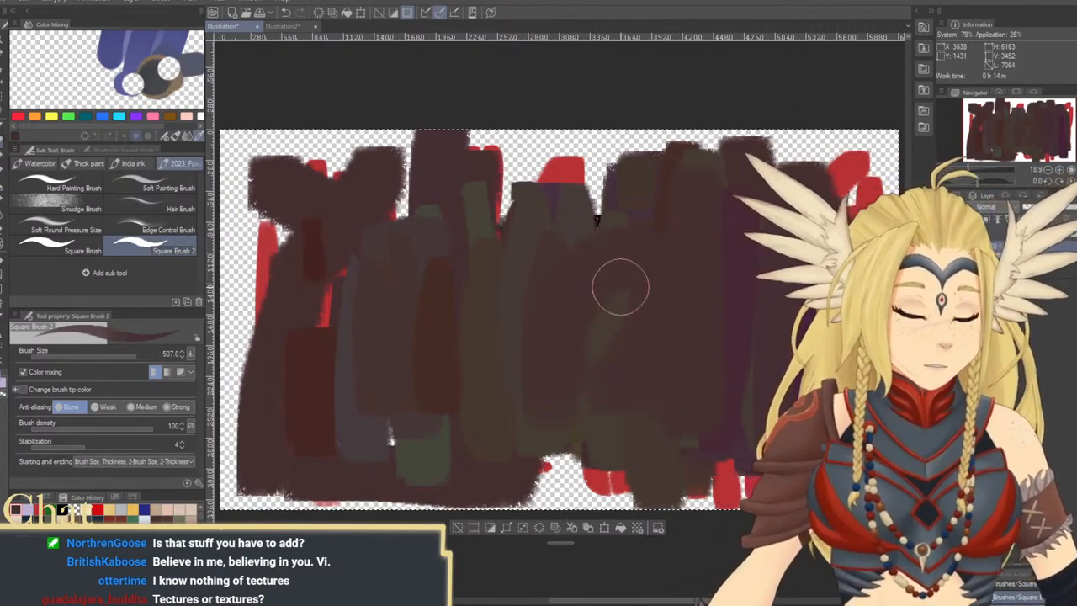
Clear all test strokes and the selection, leaving an empty canvas ready for a new painting
{"action": "key", "text": "Delete"}
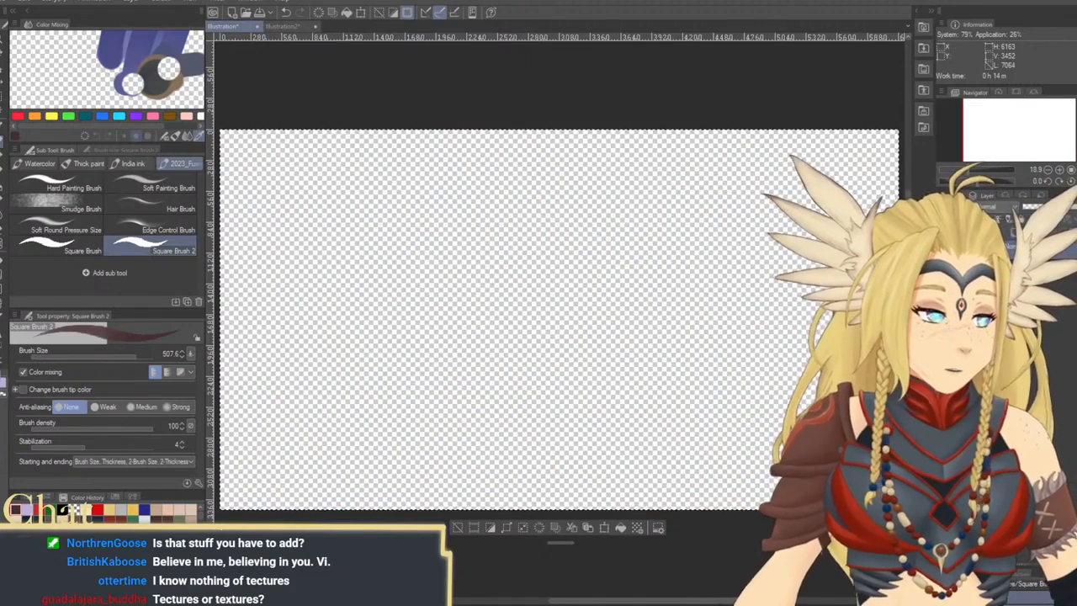
{"action": "mouse_move", "coordinate": [404, 217]}
{"action": "left_mouse_down"}
{"action": "mouse_move", "coordinate": [417, 387]}
{"action": "mouse_move", "coordinate": [406, 221]}
{"action": "mouse_move", "coordinate": [419, 221]}
{"action": "mouse_move", "coordinate": [428, 352]}
{"action": "mouse_move", "coordinate": [463, 312]}
{"action": "mouse_move", "coordinate": [452, 293]}
{"action": "mouse_move", "coordinate": [450, 371]}
{"action": "mouse_move", "coordinate": [444, 288]}
{"action": "mouse_move", "coordinate": [476, 289]}
{"action": "mouse_move", "coordinate": [475, 382]}
{"action": "mouse_move", "coordinate": [475, 291]}
{"action": "mouse_move", "coordinate": [493, 373]}
{"action": "mouse_move", "coordinate": [490, 250]}
{"action": "mouse_move", "coordinate": [505, 217]}
{"action": "mouse_move", "coordinate": [513, 394]}
{"action": "mouse_move", "coordinate": [514, 215]}
{"action": "mouse_move", "coordinate": [534, 219]}
{"action": "mouse_move", "coordinate": [551, 391]}
{"action": "left_mouse_up"}
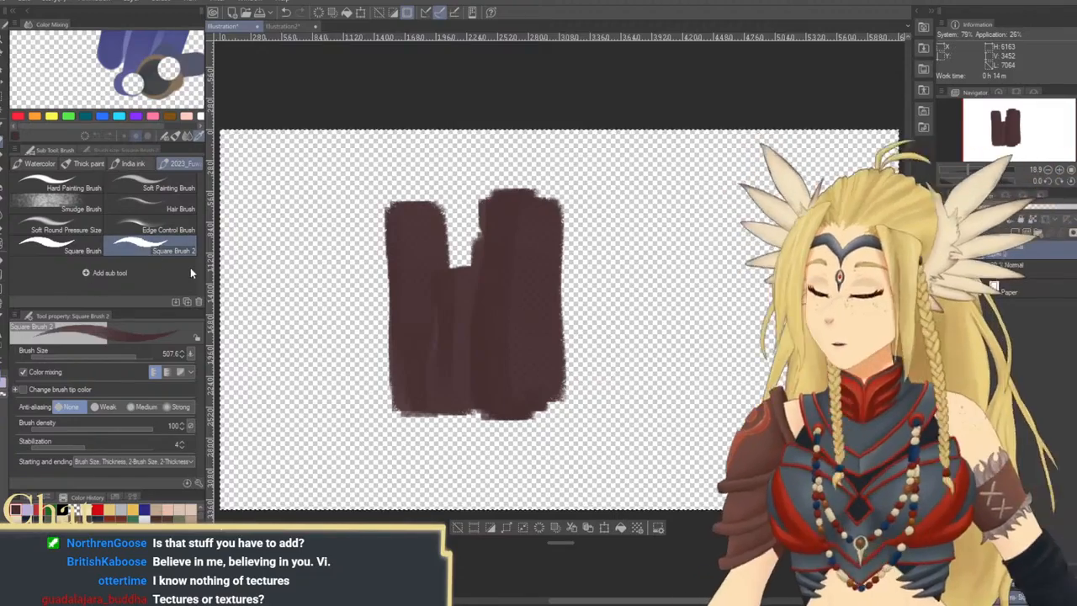
{"action": "key", "text": "ctrl+d"}
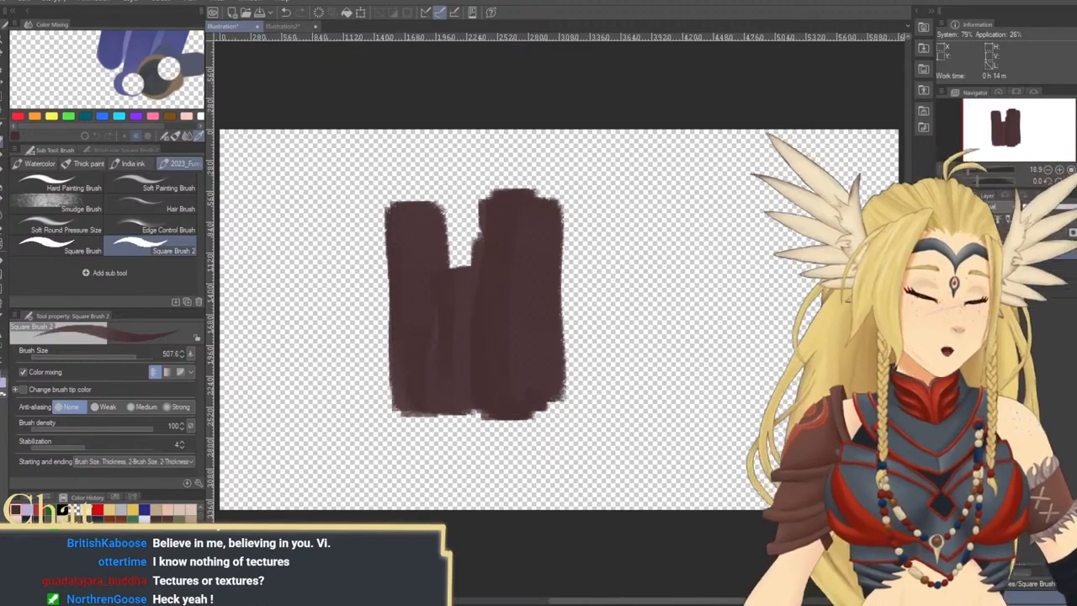
{"action": "key", "text": "ctrl+z"}
{"action": "key", "text": "ctrl+y"}
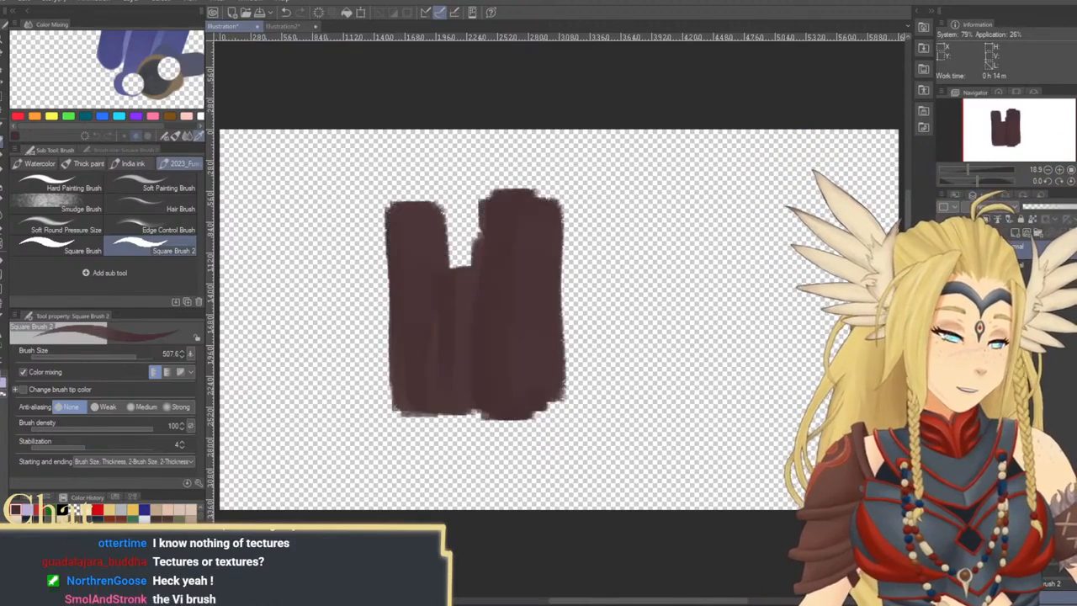
{"action": "key", "text": "ctrl+z"}
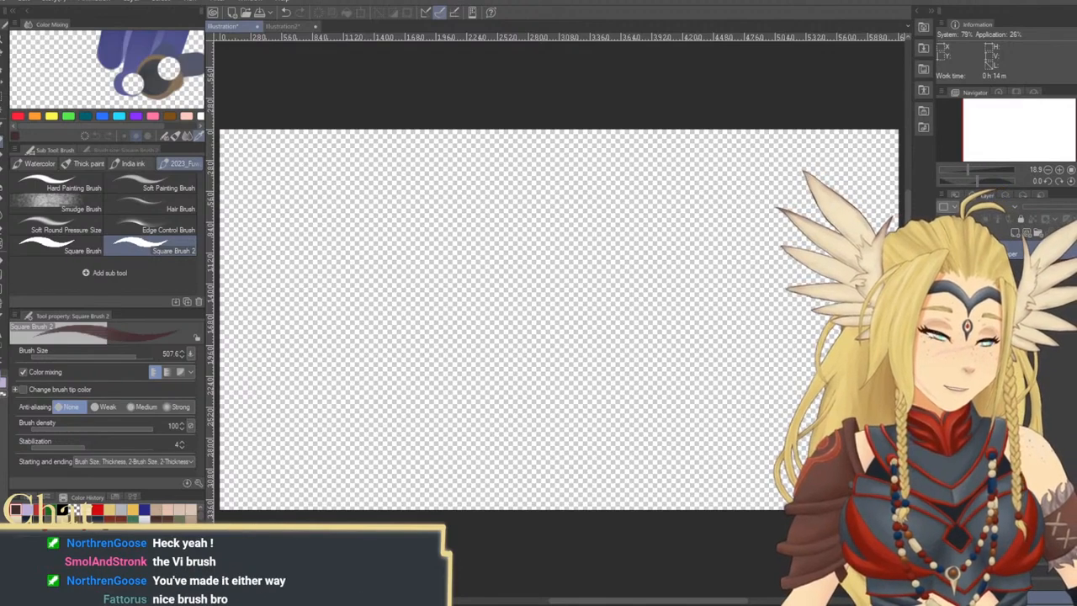
{"action": "key", "text": "ctrl+shift+n"}
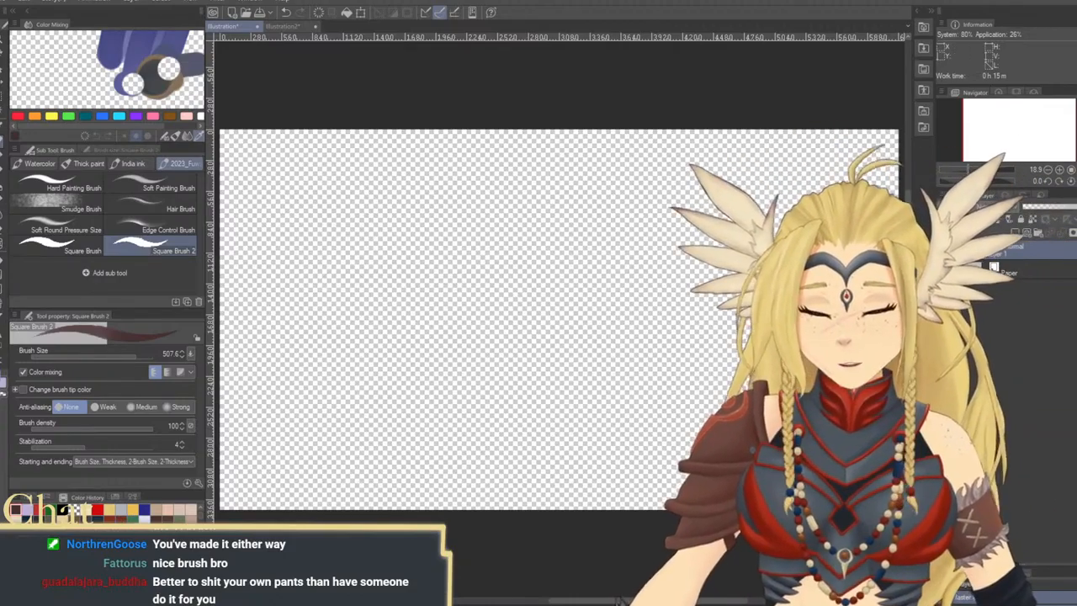
Fill the whole canvas with overlapping broad reddish-brown strokes, enlarging the brush from 800 to 1000
{"action": "mouse_move", "coordinate": [353, 311]}
{"action": "left_mouse_down"}
{"action": "mouse_move", "coordinate": [469, 229]}
{"action": "mouse_move", "coordinate": [342, 371]}
{"action": "mouse_move", "coordinate": [387, 433]}
{"action": "left_mouse_up"}
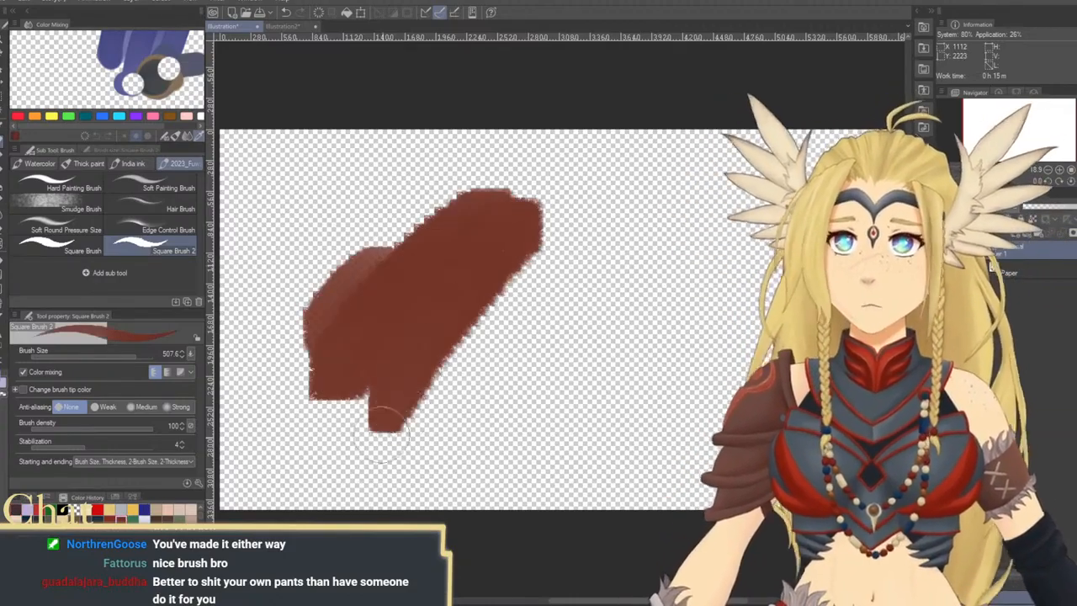
{"action": "key", "text": "ctrl+z"}
{"action": "mouse_move", "coordinate": [272, 144]}
{"action": "left_mouse_down"}
{"action": "mouse_move", "coordinate": [243, 343]}
{"action": "mouse_move", "coordinate": [258, 509]}
{"action": "mouse_move", "coordinate": [310, 445]}
{"action": "mouse_move", "coordinate": [252, 258]}
{"action": "mouse_move", "coordinate": [284, 155]}
{"action": "mouse_move", "coordinate": [289, 258]}
{"action": "mouse_move", "coordinate": [338, 467]}
{"action": "mouse_move", "coordinate": [350, 378]}
{"action": "mouse_move", "coordinate": [329, 70]}
{"action": "mouse_move", "coordinate": [354, 156]}
{"action": "mouse_move", "coordinate": [360, 358]}
{"action": "mouse_move", "coordinate": [405, 425]}
{"action": "mouse_move", "coordinate": [413, 155]}
{"action": "mouse_move", "coordinate": [446, 175]}
{"action": "mouse_move", "coordinate": [446, 366]}
{"action": "mouse_move", "coordinate": [477, 451]}
{"action": "mouse_move", "coordinate": [461, 179]}
{"action": "mouse_move", "coordinate": [514, 168]}
{"action": "mouse_move", "coordinate": [505, 336]}
{"action": "mouse_move", "coordinate": [558, 493]}
{"action": "mouse_move", "coordinate": [549, 290]}
{"action": "mouse_move", "coordinate": [583, 76]}
{"action": "mouse_move", "coordinate": [592, 230]}
{"action": "mouse_move", "coordinate": [639, 545]}
{"action": "mouse_move", "coordinate": [630, 429]}
{"action": "mouse_move", "coordinate": [665, 69]}
{"action": "mouse_move", "coordinate": [695, 553]}
{"action": "mouse_move", "coordinate": [730, 439]}
{"action": "mouse_move", "coordinate": [738, 106]}
{"action": "mouse_move", "coordinate": [765, 149]}
{"action": "mouse_move", "coordinate": [770, 438]}
{"action": "left_mouse_up"}
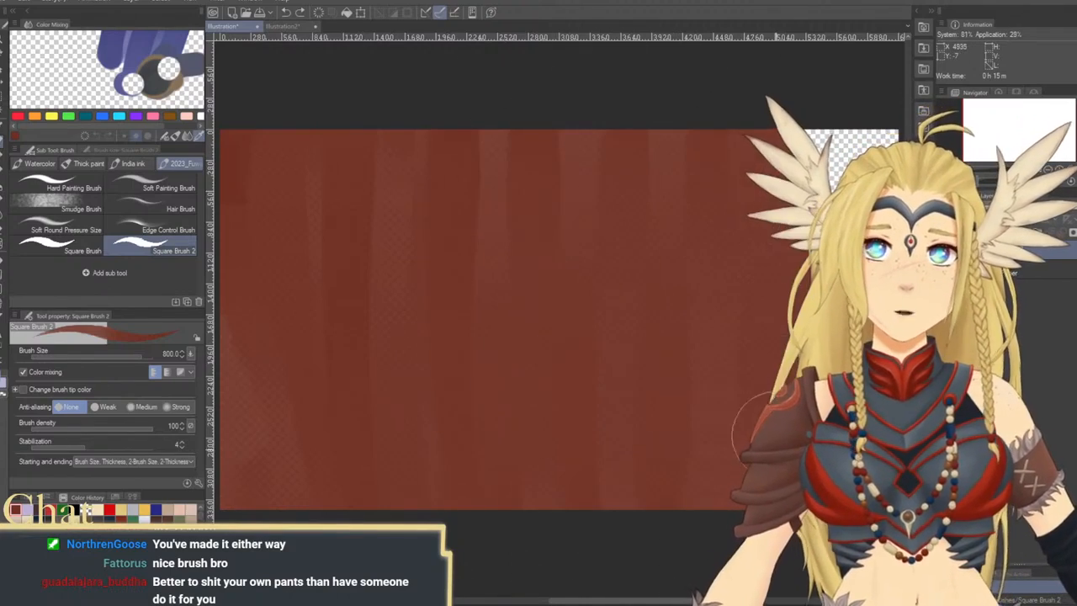
{"action": "left_click_drag", "start_coordinate": [823, 503], "coordinate": [860, 121]}
{"action": "left_click_drag", "start_coordinate": [899, 266], "coordinate": [900, 204]}
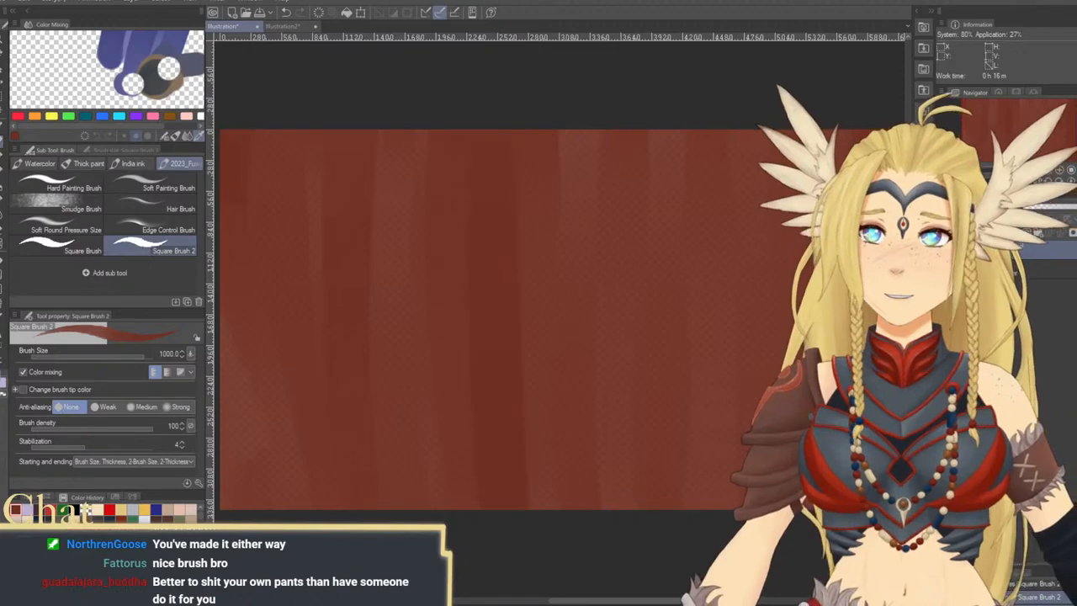
{"action": "key", "text": "bracketright"}
{"action": "key", "text": "ctrl+z"}
{"action": "left_click_drag", "start_coordinate": [673, 464], "coordinate": [704, 437]}
Show the color wheel and paint muted grey-brown over the canvas's upper and right areas at brush size 1000
{"action": "left_click", "coordinate": [31, 497]}
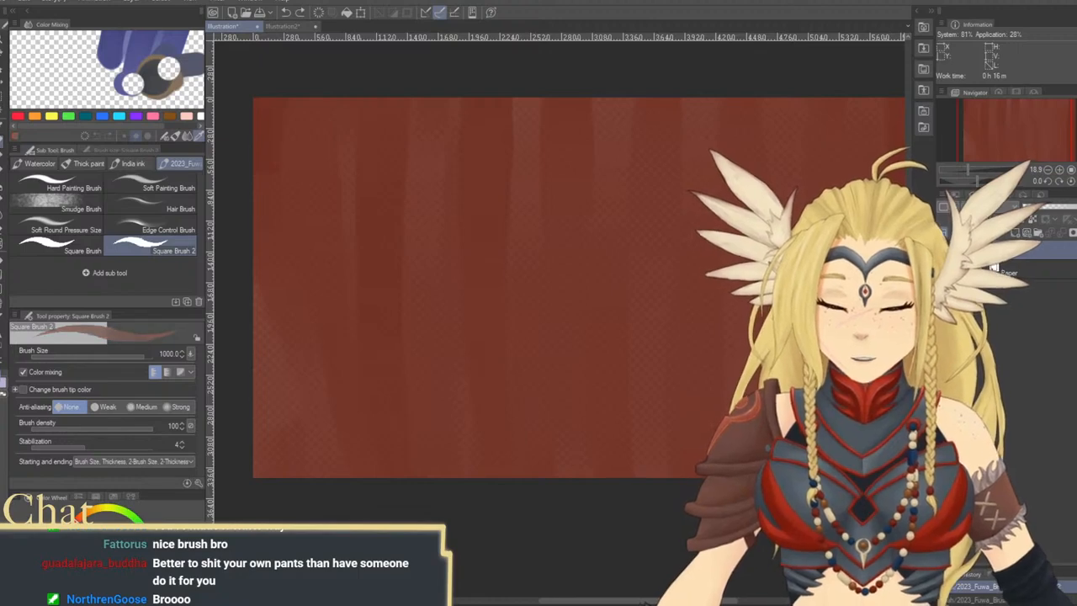
{"action": "mouse_move", "coordinate": [605, 382]}
{"action": "left_mouse_down"}
{"action": "mouse_move", "coordinate": [558, 409]}
{"action": "mouse_move", "coordinate": [558, 425]}
{"action": "left_mouse_up"}
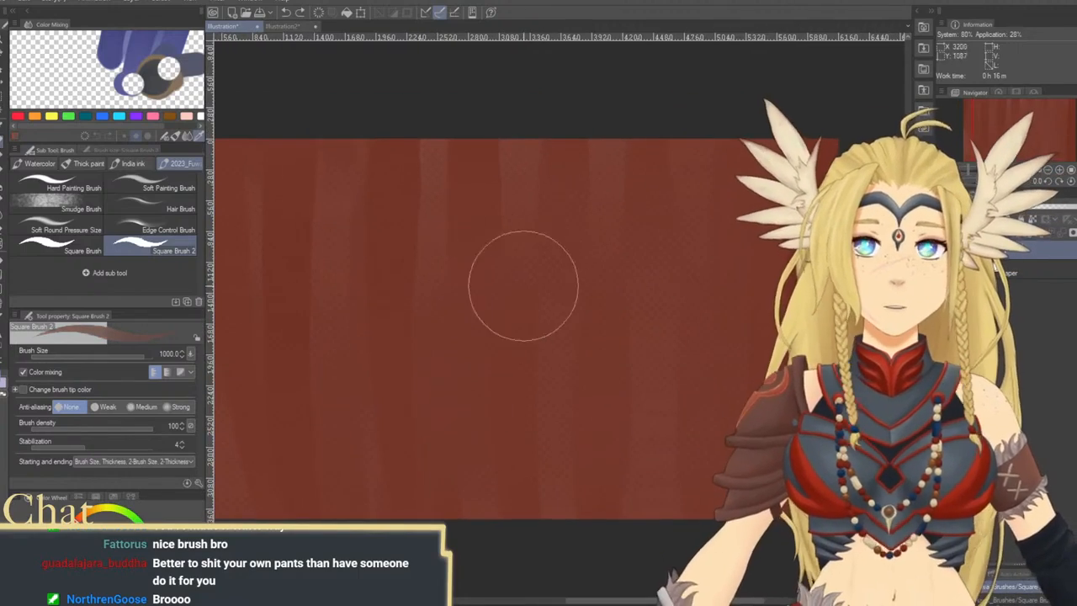
{"action": "left_click_drag", "start_coordinate": [640, 382], "coordinate": [631, 366]}
{"action": "left_click_drag", "start_coordinate": [559, 269], "coordinate": [515, 291]}
{"action": "mouse_move", "coordinate": [597, 182]}
{"action": "left_mouse_down"}
{"action": "mouse_move", "coordinate": [563, 192]}
{"action": "mouse_move", "coordinate": [533, 294]}
{"action": "mouse_move", "coordinate": [582, 161]}
{"action": "mouse_move", "coordinate": [632, 317]}
{"action": "mouse_move", "coordinate": [719, 395]}
{"action": "mouse_move", "coordinate": [784, 219]}
{"action": "mouse_move", "coordinate": [721, 373]}
{"action": "mouse_move", "coordinate": [589, 452]}
{"action": "mouse_move", "coordinate": [541, 433]}
{"action": "mouse_move", "coordinate": [537, 489]}
{"action": "mouse_move", "coordinate": [755, 497]}
{"action": "left_mouse_up"}
{"action": "left_click_drag", "start_coordinate": [646, 404], "coordinate": [767, 426]}
{"action": "mouse_move", "coordinate": [615, 420]}
{"action": "left_mouse_down"}
{"action": "mouse_move", "coordinate": [609, 337]}
{"action": "mouse_move", "coordinate": [568, 264]}
{"action": "mouse_move", "coordinate": [541, 389]}
{"action": "mouse_move", "coordinate": [508, 244]}
{"action": "mouse_move", "coordinate": [497, 326]}
{"action": "mouse_move", "coordinate": [462, 245]}
{"action": "mouse_move", "coordinate": [411, 235]}
{"action": "mouse_move", "coordinate": [399, 322]}
{"action": "mouse_move", "coordinate": [350, 207]}
{"action": "mouse_move", "coordinate": [483, 267]}
{"action": "mouse_move", "coordinate": [508, 180]}
{"action": "mouse_move", "coordinate": [600, 262]}
{"action": "left_mouse_up"}
{"action": "mouse_move", "coordinate": [651, 347]}
{"action": "left_mouse_down"}
{"action": "mouse_move", "coordinate": [604, 248]}
{"action": "mouse_move", "coordinate": [594, 323]}
{"action": "left_mouse_up"}
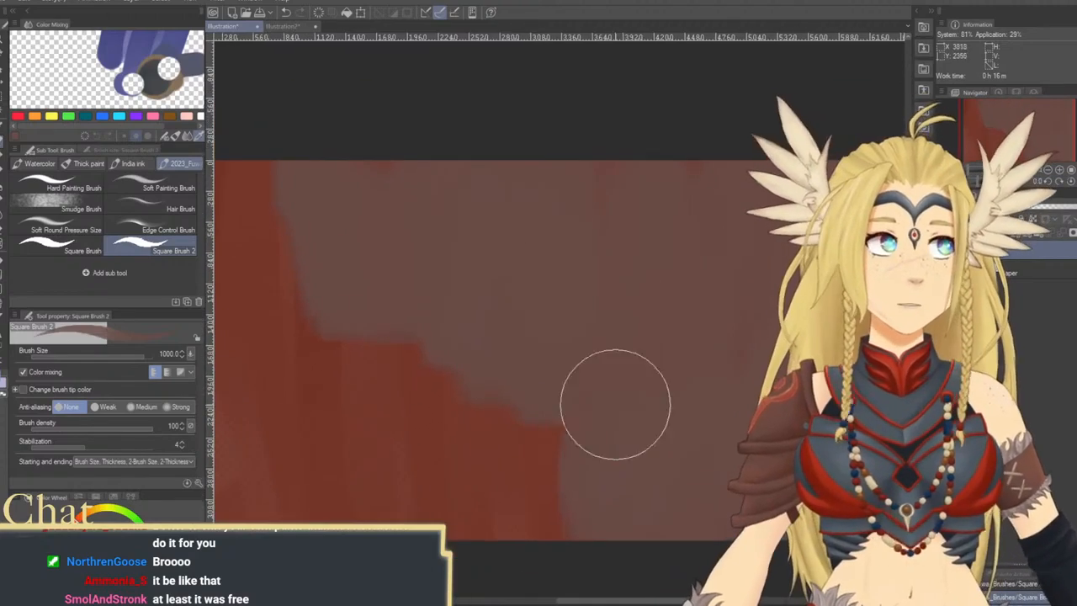
{"action": "mouse_move", "coordinate": [640, 382]}
{"action": "left_mouse_down"}
{"action": "mouse_move", "coordinate": [606, 372]}
{"action": "mouse_move", "coordinate": [625, 334]}
{"action": "left_mouse_up"}
Enlarge the brush to 2000 and cover the remaining red area at the canvas's lower left with muted brown
{"action": "key", "text": "ctrl+minus"}
{"action": "key", "text": "ctrl+minus"}
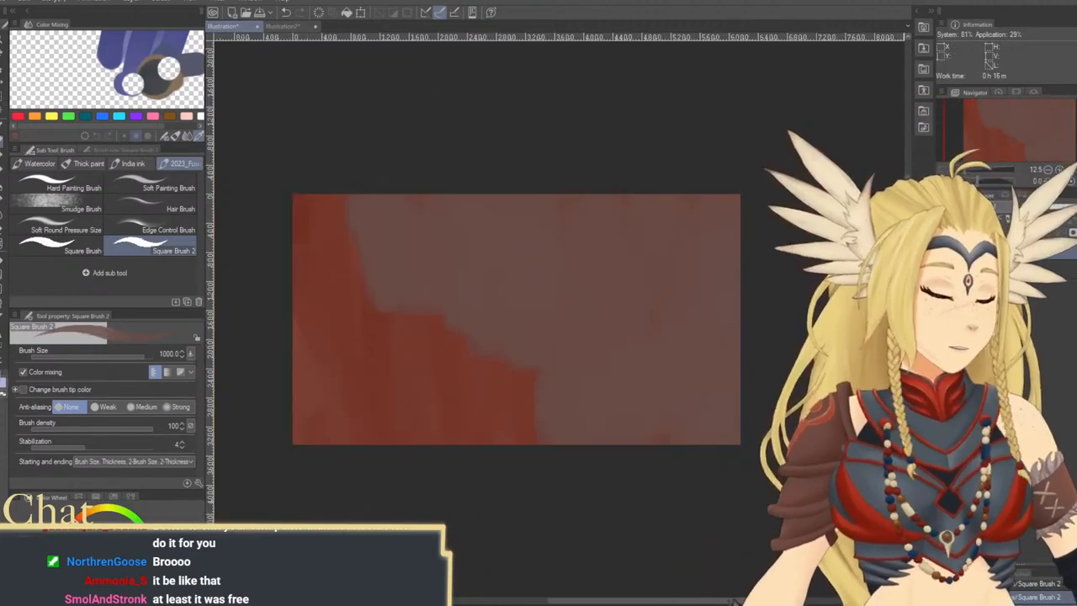
{"action": "left_click_drag", "start_coordinate": [727, 292], "coordinate": [705, 353]}
{"action": "key", "text": "bracketright"}
{"action": "key", "text": "bracketright"}
{"action": "key", "text": "bracketright"}
{"action": "key", "text": "bracketright"}
{"action": "mouse_move", "coordinate": [299, 244]}
{"action": "left_mouse_down"}
{"action": "mouse_move", "coordinate": [284, 340]}
{"action": "mouse_move", "coordinate": [297, 492]}
{"action": "mouse_move", "coordinate": [331, 433]}
{"action": "mouse_move", "coordinate": [371, 312]}
{"action": "mouse_move", "coordinate": [433, 422]}
{"action": "mouse_move", "coordinate": [457, 291]}
{"action": "mouse_move", "coordinate": [480, 358]}
{"action": "mouse_move", "coordinate": [486, 441]}
{"action": "mouse_move", "coordinate": [515, 314]}
{"action": "mouse_move", "coordinate": [576, 285]}
{"action": "mouse_move", "coordinate": [624, 483]}
{"action": "mouse_move", "coordinate": [642, 473]}
{"action": "mouse_move", "coordinate": [673, 315]}
{"action": "mouse_move", "coordinate": [388, 513]}
{"action": "mouse_move", "coordinate": [342, 271]}
{"action": "mouse_move", "coordinate": [299, 274]}
{"action": "left_mouse_up"}
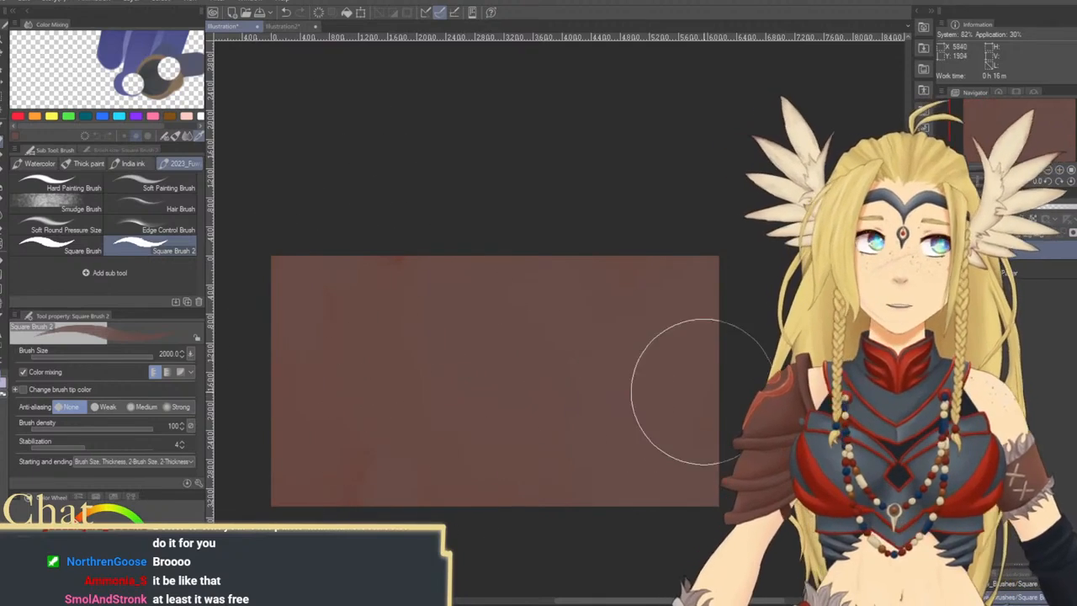
{"action": "mouse_move", "coordinate": [752, 348]}
{"action": "left_mouse_down"}
{"action": "mouse_move", "coordinate": [765, 301]}
{"action": "mouse_move", "coordinate": [754, 316]}
{"action": "left_mouse_up"}
{"action": "left_click_drag", "start_coordinate": [680, 361], "coordinate": [710, 348]}
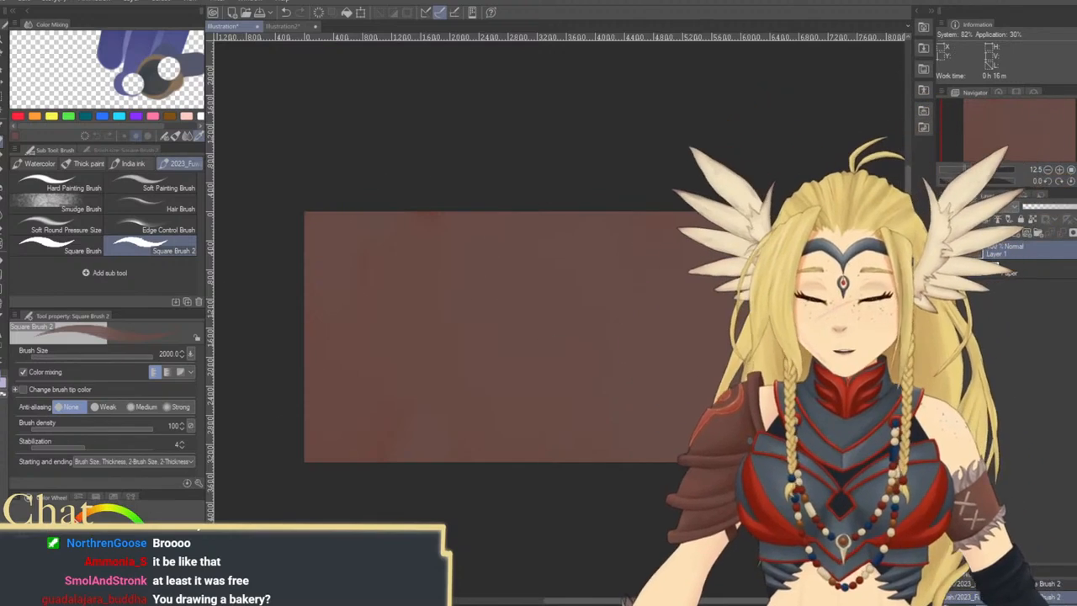
Paint a large light salmon block in the canvas's upper left and a smaller one toward the right, reducing the brush to 1200
{"action": "mouse_move", "coordinate": [373, 296]}
{"action": "left_mouse_down"}
{"action": "mouse_move", "coordinate": [383, 320]}
{"action": "mouse_move", "coordinate": [388, 274]}
{"action": "mouse_move", "coordinate": [402, 331]}
{"action": "mouse_move", "coordinate": [439, 286]}
{"action": "left_mouse_up"}
{"action": "mouse_move", "coordinate": [480, 324]}
{"action": "left_mouse_down"}
{"action": "mouse_move", "coordinate": [408, 317]}
{"action": "mouse_move", "coordinate": [356, 282]}
{"action": "mouse_move", "coordinate": [369, 268]}
{"action": "mouse_move", "coordinate": [367, 330]}
{"action": "mouse_move", "coordinate": [386, 313]}
{"action": "mouse_move", "coordinate": [452, 303]}
{"action": "mouse_move", "coordinate": [467, 340]}
{"action": "left_mouse_up"}
{"action": "key", "text": "bracketleft"}
{"action": "key", "text": "bracketleft"}
{"action": "key", "text": "bracketleft"}
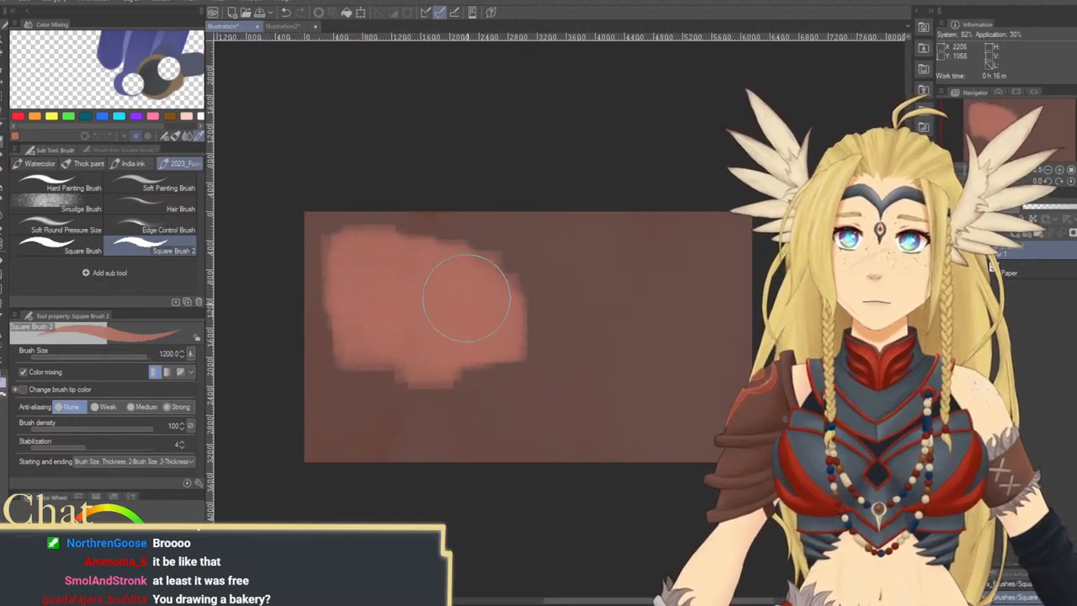
{"action": "mouse_move", "coordinate": [469, 301]}
{"action": "left_mouse_down"}
{"action": "mouse_move", "coordinate": [511, 315]}
{"action": "mouse_move", "coordinate": [514, 349]}
{"action": "mouse_move", "coordinate": [518, 322]}
{"action": "mouse_move", "coordinate": [505, 370]}
{"action": "left_mouse_up"}
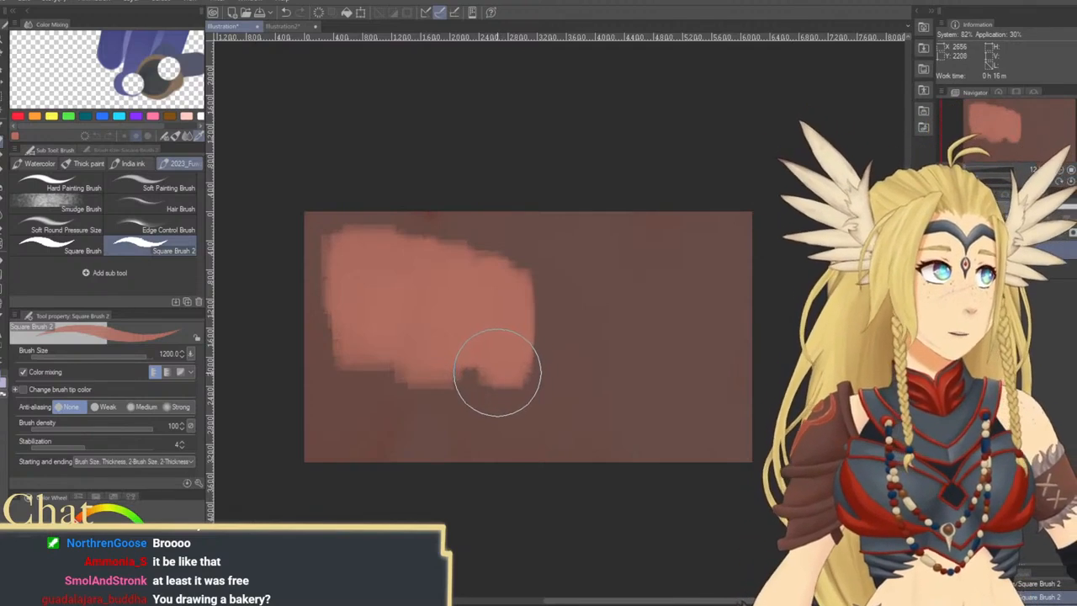
{"action": "mouse_move", "coordinate": [618, 308]}
{"action": "left_mouse_down"}
{"action": "mouse_move", "coordinate": [625, 345]}
{"action": "mouse_move", "coordinate": [649, 281]}
{"action": "mouse_move", "coordinate": [646, 361]}
{"action": "mouse_move", "coordinate": [637, 297]}
{"action": "mouse_move", "coordinate": [605, 292]}
{"action": "mouse_move", "coordinate": [606, 384]}
{"action": "left_mouse_up"}
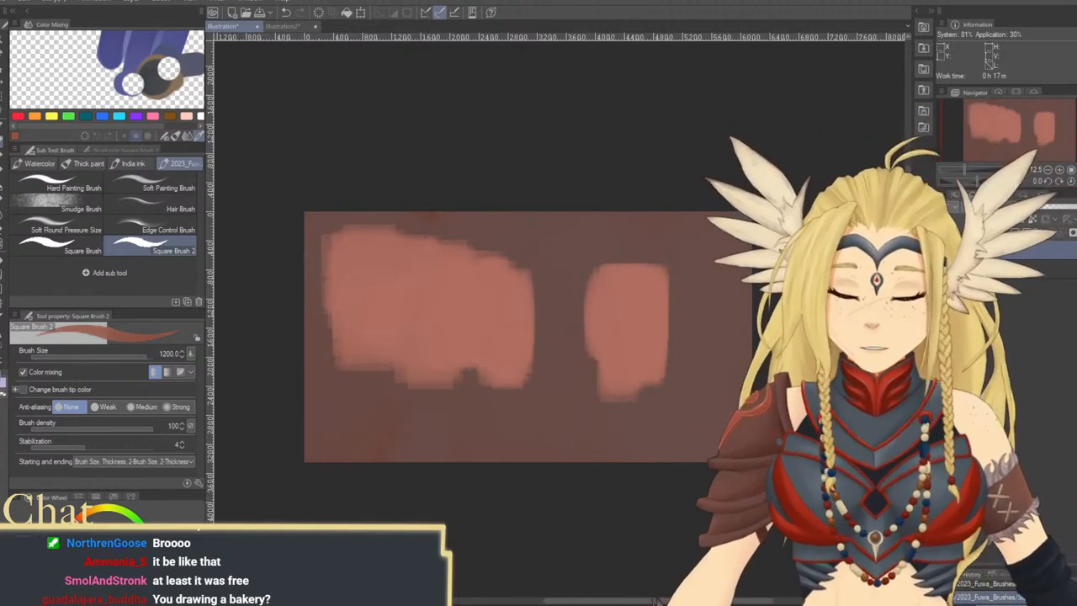
Reduce the brush to 400 and outline the smaller salmon block with a darker red-brown arch
{"action": "left_click_drag", "start_coordinate": [568, 269], "coordinate": [573, 391]}
{"action": "key", "text": "ctrl+z"}
{"action": "key", "text": "bracketleft"}
{"action": "key", "text": "bracketleft"}
{"action": "key", "text": "bracketleft"}
{"action": "key", "text": "bracketleft"}
{"action": "key", "text": "bracketleft"}
{"action": "key", "text": "ctrl+z"}
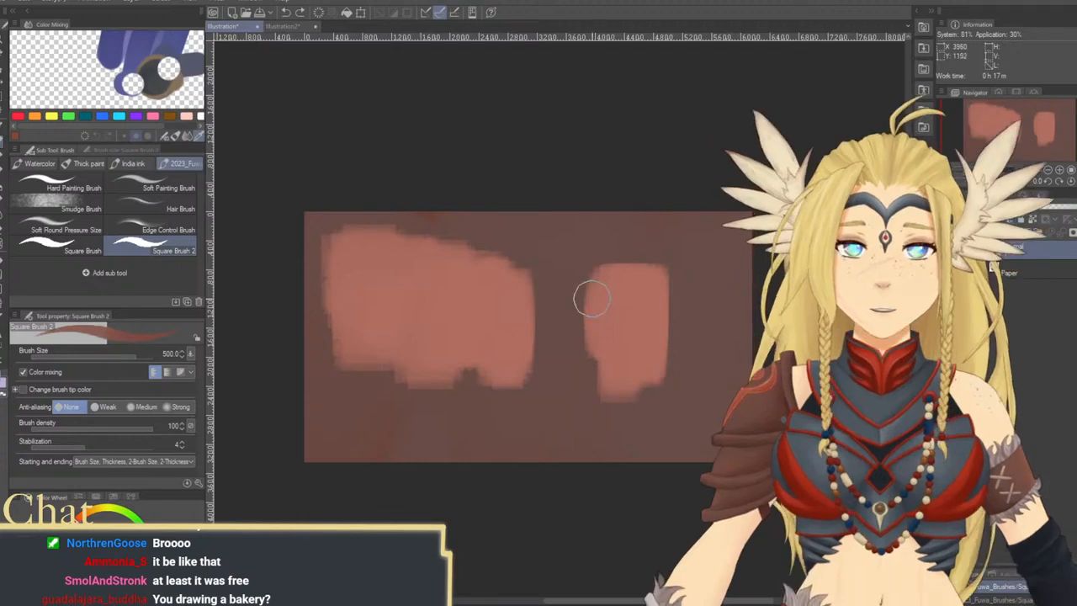
{"action": "key", "text": "bracketright"}
{"action": "key", "text": "bracketright"}
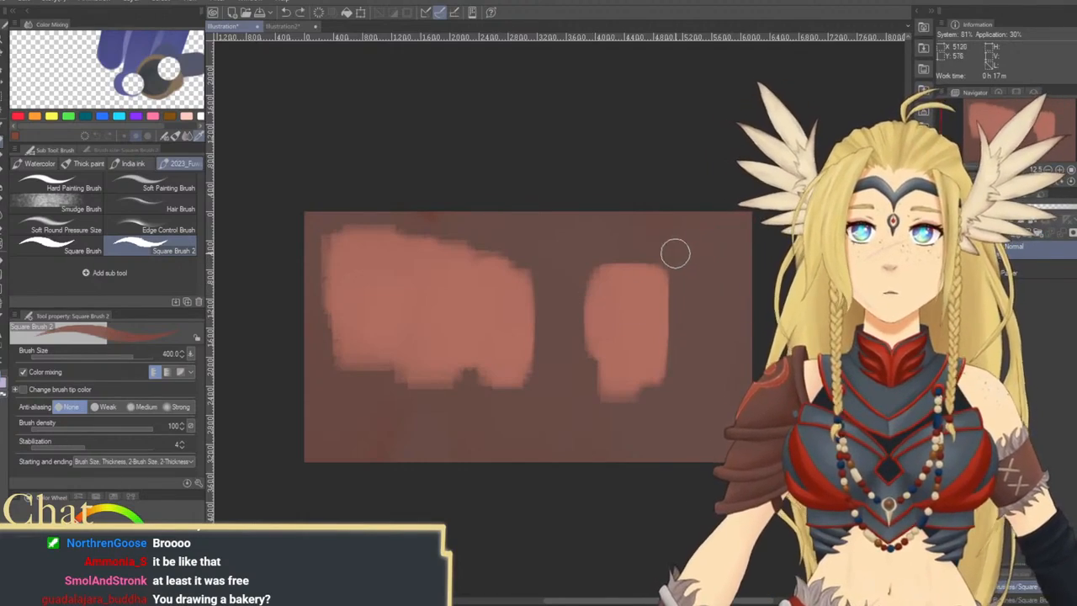
{"action": "mouse_move", "coordinate": [674, 253]}
{"action": "left_mouse_down"}
{"action": "mouse_move", "coordinate": [674, 309]}
{"action": "mouse_move", "coordinate": [671, 273]}
{"action": "left_mouse_up"}
{"action": "left_click_drag", "start_coordinate": [600, 254], "coordinate": [597, 261]}
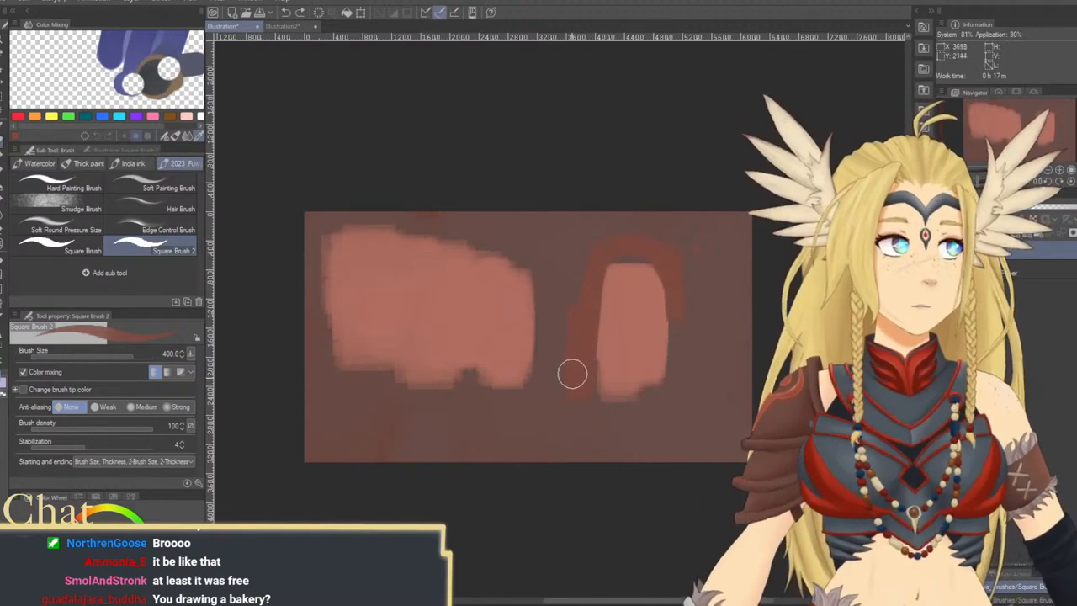
Extend the dark red-brown wall around both salmon shapes and narrow the smaller one into a slim arched opening
{"action": "mouse_move", "coordinate": [559, 348]}
{"action": "left_mouse_down"}
{"action": "mouse_move", "coordinate": [544, 263]}
{"action": "mouse_move", "coordinate": [549, 281]}
{"action": "mouse_move", "coordinate": [571, 199]}
{"action": "mouse_move", "coordinate": [580, 282]}
{"action": "mouse_move", "coordinate": [595, 295]}
{"action": "mouse_move", "coordinate": [609, 251]}
{"action": "mouse_move", "coordinate": [652, 261]}
{"action": "mouse_move", "coordinate": [679, 360]}
{"action": "mouse_move", "coordinate": [663, 260]}
{"action": "mouse_move", "coordinate": [681, 341]}
{"action": "left_mouse_up"}
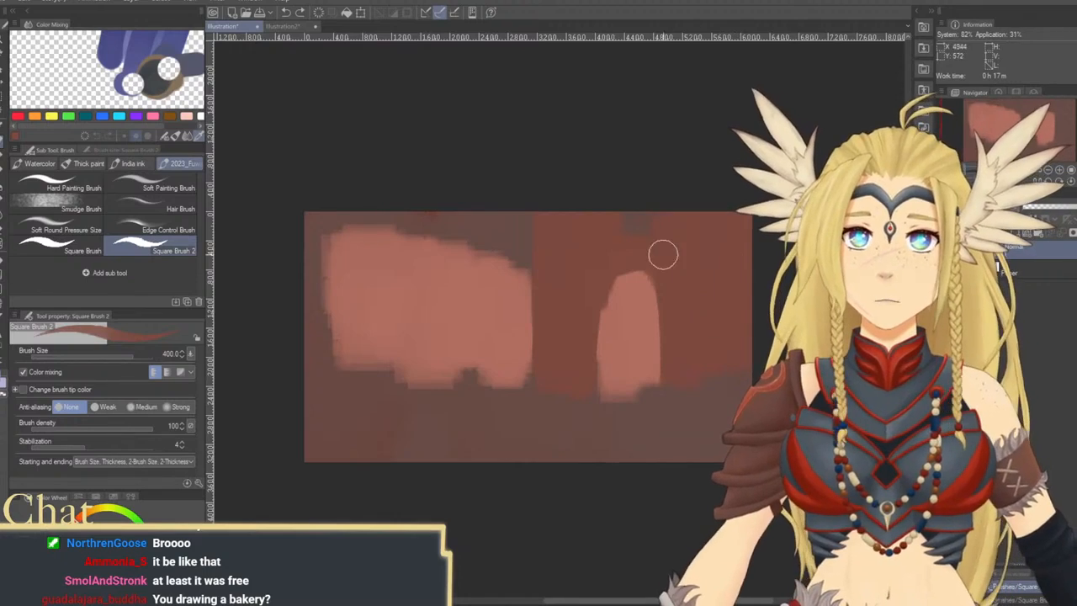
{"action": "mouse_move", "coordinate": [612, 242]}
{"action": "left_mouse_down"}
{"action": "mouse_move", "coordinate": [556, 260]}
{"action": "mouse_move", "coordinate": [533, 284]}
{"action": "mouse_move", "coordinate": [526, 260]}
{"action": "mouse_move", "coordinate": [454, 231]}
{"action": "left_mouse_up"}
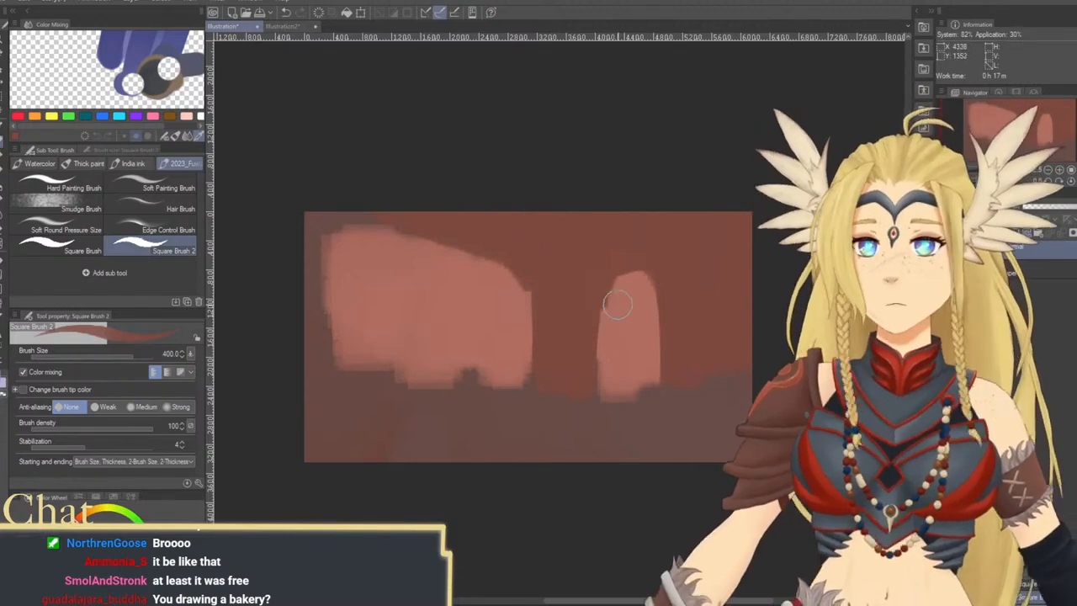
{"action": "mouse_move", "coordinate": [590, 351]}
{"action": "left_mouse_down"}
{"action": "mouse_move", "coordinate": [601, 292]}
{"action": "mouse_move", "coordinate": [596, 375]}
{"action": "mouse_move", "coordinate": [610, 281]}
{"action": "mouse_move", "coordinate": [643, 276]}
{"action": "mouse_move", "coordinate": [661, 378]}
{"action": "mouse_move", "coordinate": [662, 302]}
{"action": "left_mouse_up"}
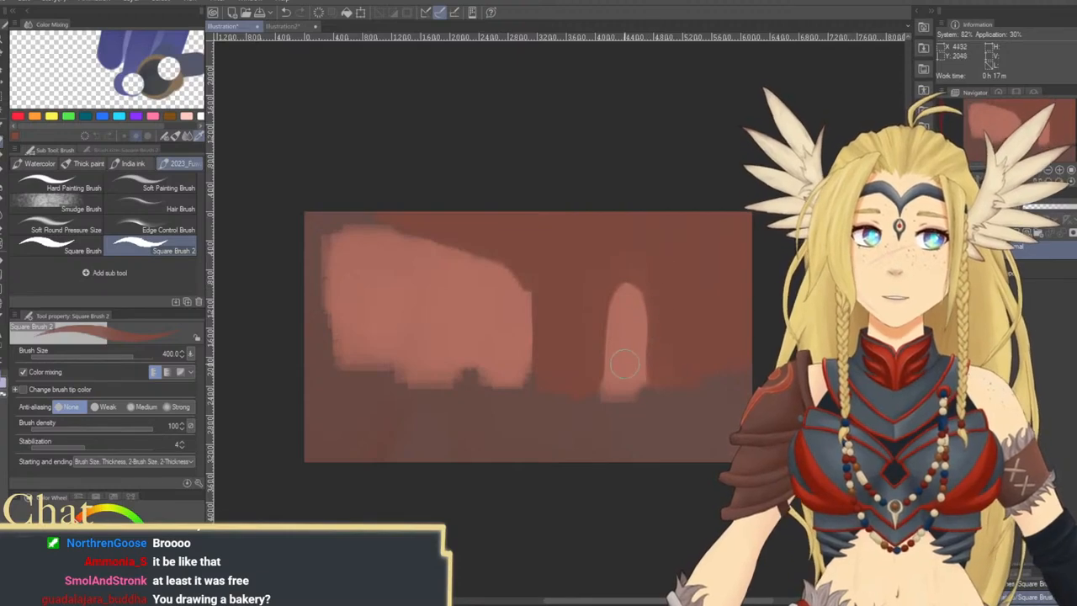
Paint a saturated red mound beneath the arched opening in the canvas's lower right
{"action": "scroll", "coordinate": [624, 364], "scroll_direction": "down", "scroll_amount": 3}
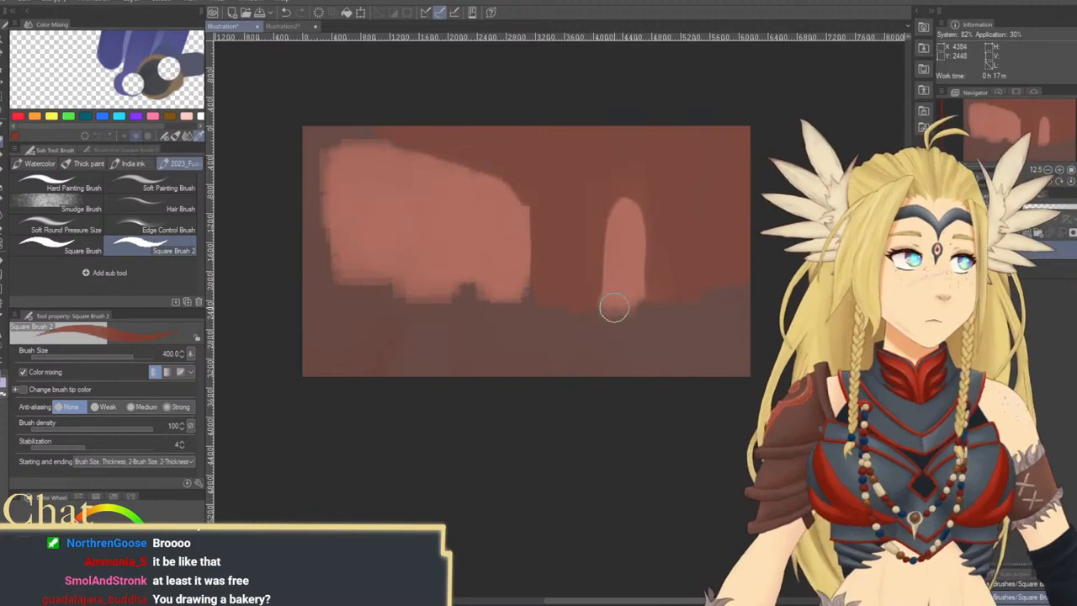
{"action": "mouse_move", "coordinate": [619, 309]}
{"action": "left_mouse_down"}
{"action": "mouse_move", "coordinate": [586, 315]}
{"action": "mouse_move", "coordinate": [644, 303]}
{"action": "mouse_move", "coordinate": [591, 320]}
{"action": "mouse_move", "coordinate": [658, 322]}
{"action": "mouse_move", "coordinate": [634, 337]}
{"action": "mouse_move", "coordinate": [652, 343]}
{"action": "mouse_move", "coordinate": [615, 380]}
{"action": "mouse_move", "coordinate": [645, 367]}
{"action": "left_mouse_up"}
{"action": "key", "text": "ctrl+z"}
{"action": "left_click_drag", "start_coordinate": [643, 303], "coordinate": [646, 305]}
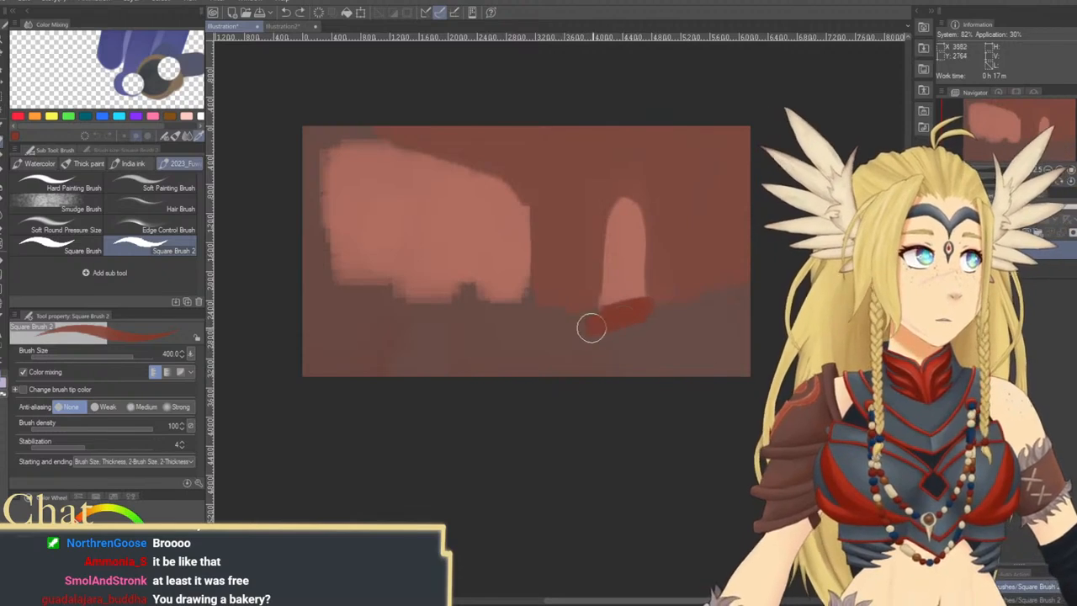
{"action": "mouse_move", "coordinate": [591, 327]}
{"action": "left_mouse_down"}
{"action": "mouse_move", "coordinate": [664, 320]}
{"action": "mouse_move", "coordinate": [590, 340]}
{"action": "mouse_move", "coordinate": [678, 332]}
{"action": "mouse_move", "coordinate": [620, 347]}
{"action": "mouse_move", "coordinate": [709, 343]}
{"action": "mouse_move", "coordinate": [608, 371]}
{"action": "mouse_move", "coordinate": [740, 356]}
{"action": "left_mouse_up"}
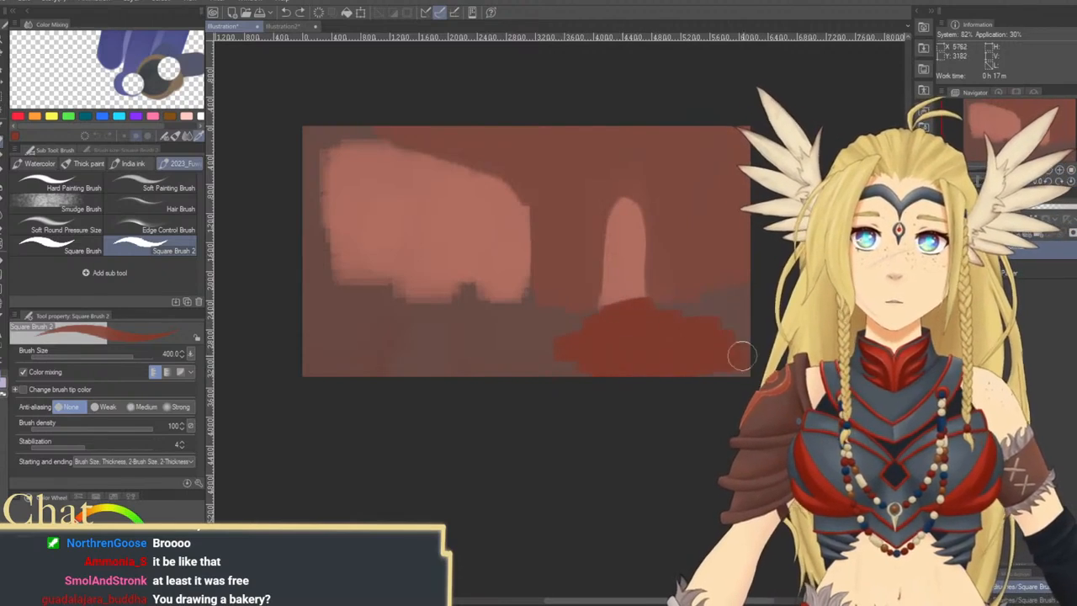
Shift the painted layer slightly upward with the Move layer tool, and return to Square Brush 2
{"action": "key", "text": "k"}
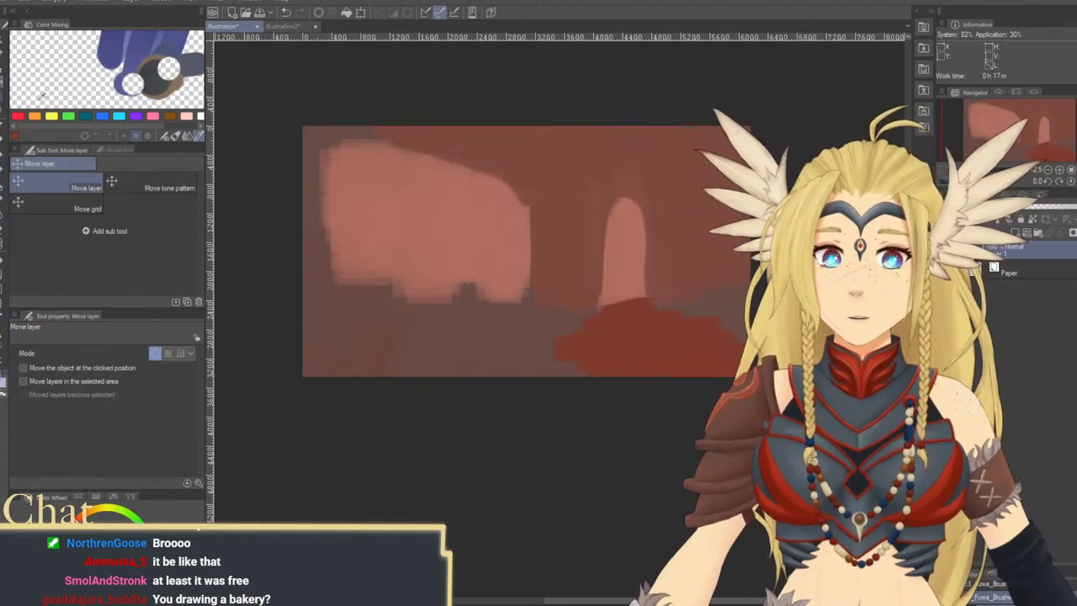
{"action": "left_click_drag", "start_coordinate": [624, 322], "coordinate": [618, 287]}
{"action": "left_click_drag", "start_coordinate": [692, 283], "coordinate": [670, 339]}
{"action": "left_click_drag", "start_coordinate": [734, 331], "coordinate": [728, 327]}
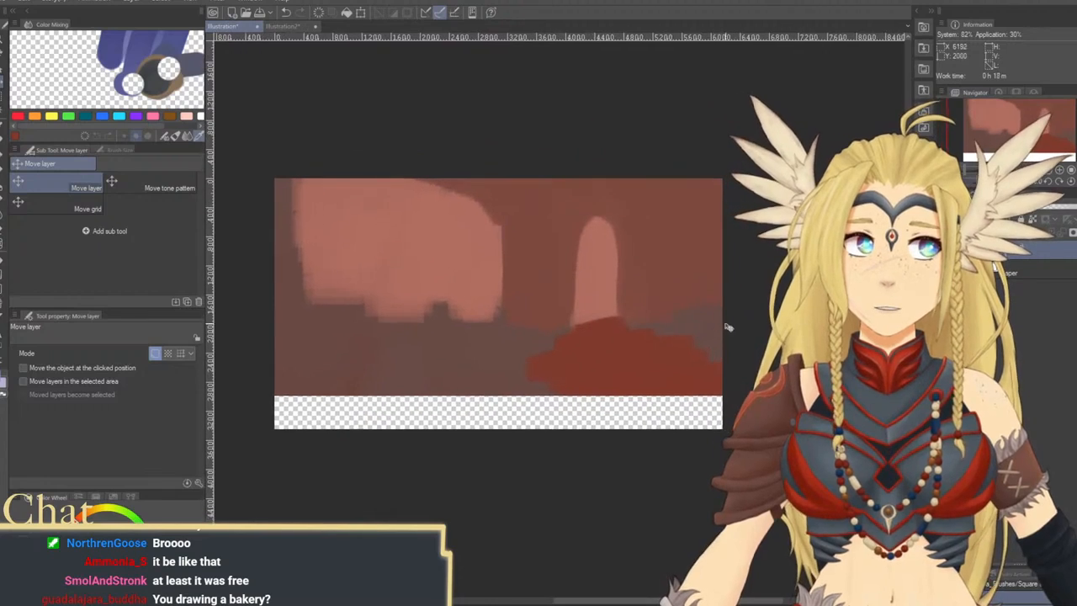
{"action": "left_click_drag", "start_coordinate": [592, 357], "coordinate": [589, 356]}
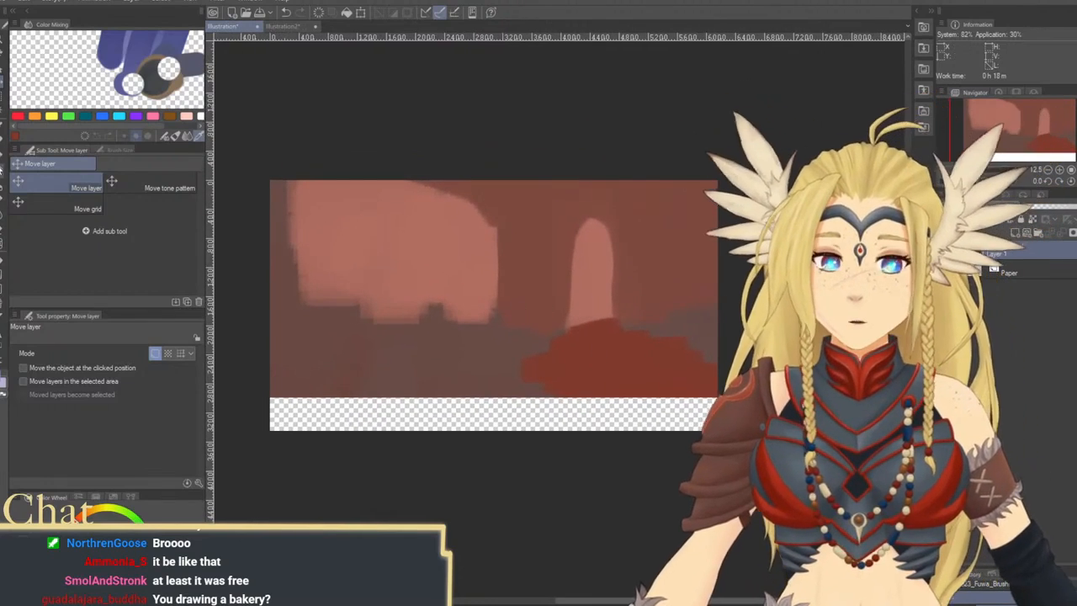
{"action": "key", "text": "b"}
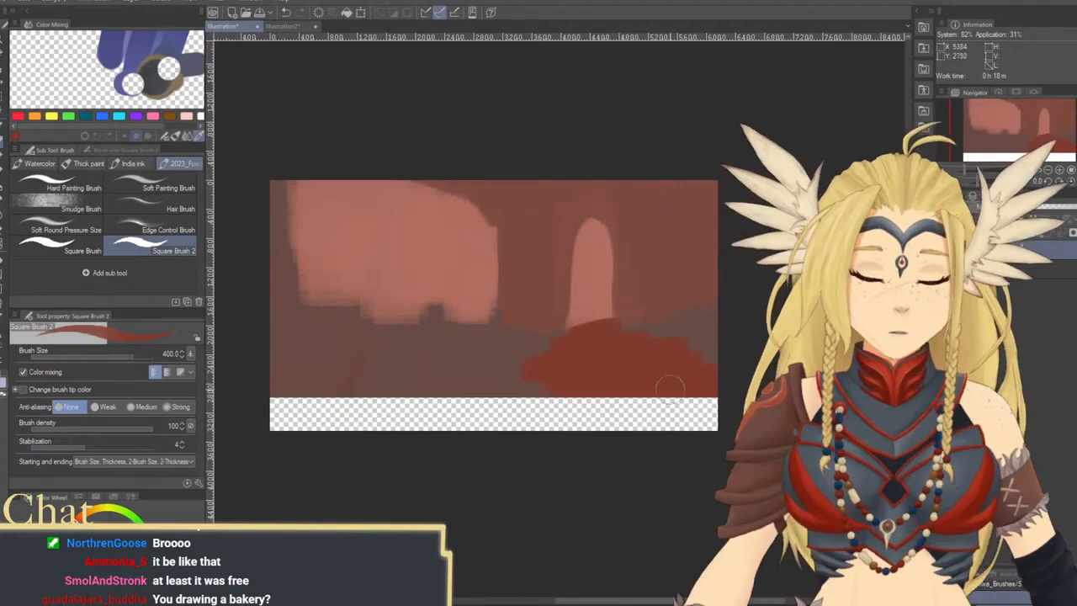
Fill the empty strip along the canvas bottom with mound red and grey-brown, and add grey-brown to the wall beside the arch
{"action": "mouse_move", "coordinate": [670, 386]}
{"action": "left_mouse_down"}
{"action": "mouse_move", "coordinate": [601, 393]}
{"action": "mouse_move", "coordinate": [707, 395]}
{"action": "mouse_move", "coordinate": [576, 411]}
{"action": "mouse_move", "coordinate": [724, 407]}
{"action": "mouse_move", "coordinate": [629, 441]}
{"action": "left_mouse_up"}
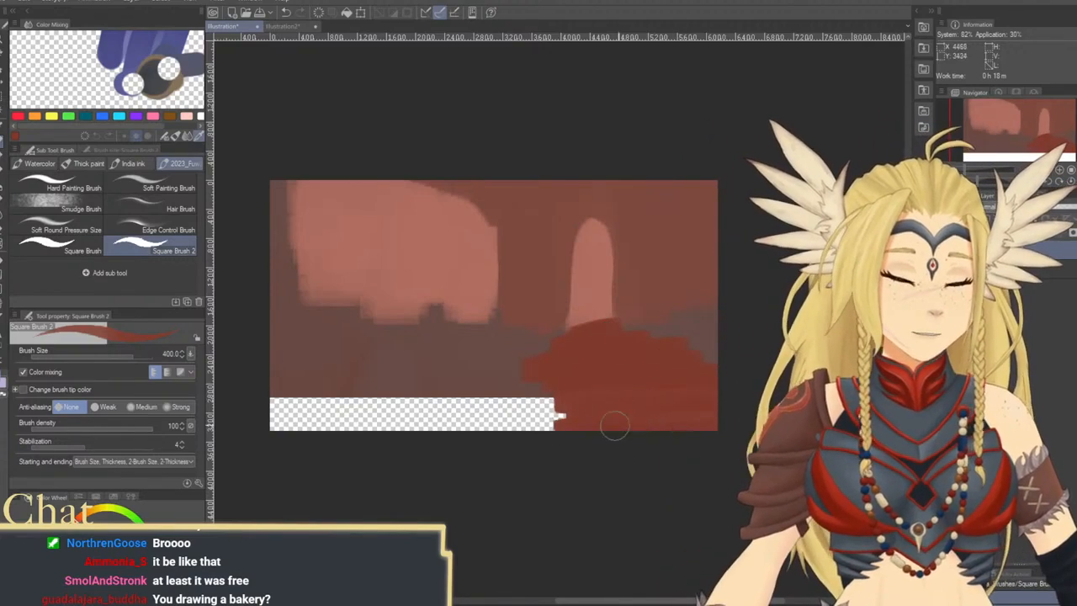
{"action": "mouse_move", "coordinate": [581, 408]}
{"action": "left_mouse_down"}
{"action": "mouse_move", "coordinate": [501, 395]}
{"action": "mouse_move", "coordinate": [576, 396]}
{"action": "mouse_move", "coordinate": [517, 418]}
{"action": "mouse_move", "coordinate": [501, 440]}
{"action": "left_mouse_up"}
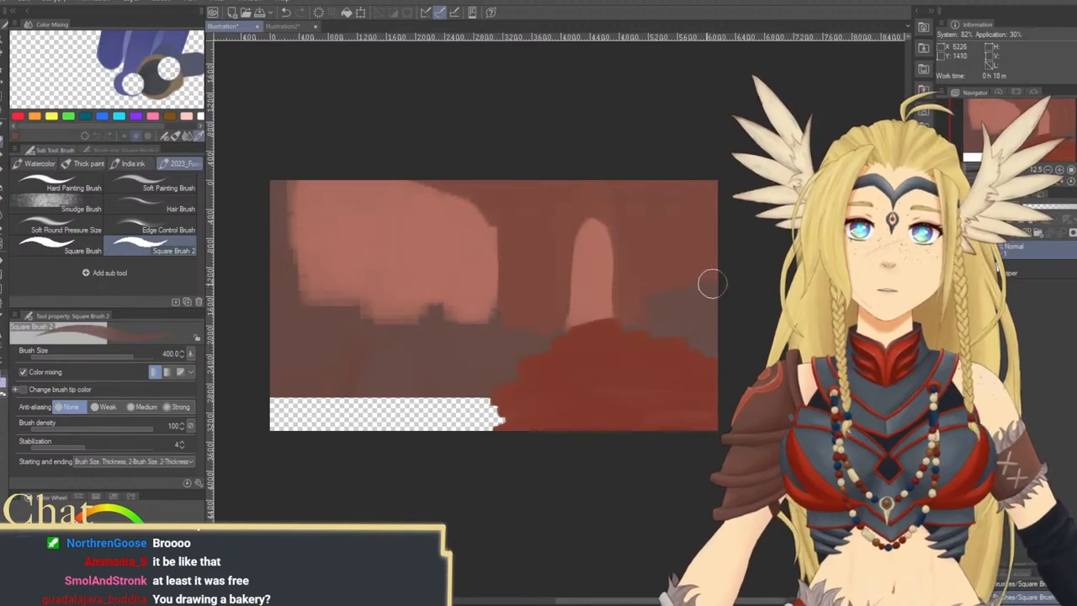
{"action": "left_click_drag", "start_coordinate": [618, 369], "coordinate": [661, 339]}
{"action": "key", "text": "bracketright"}
{"action": "key", "text": "bracketright"}
{"action": "key", "text": "bracketright"}
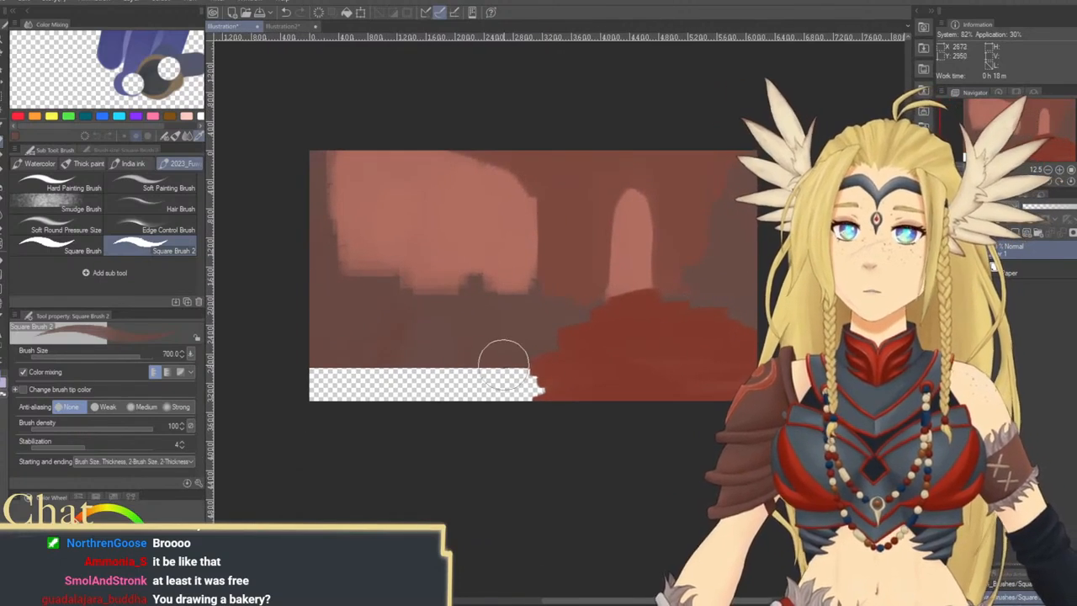
{"action": "mouse_move", "coordinate": [511, 365]}
{"action": "left_mouse_down"}
{"action": "mouse_move", "coordinate": [534, 391]}
{"action": "mouse_move", "coordinate": [351, 390]}
{"action": "mouse_move", "coordinate": [505, 356]}
{"action": "left_mouse_up"}
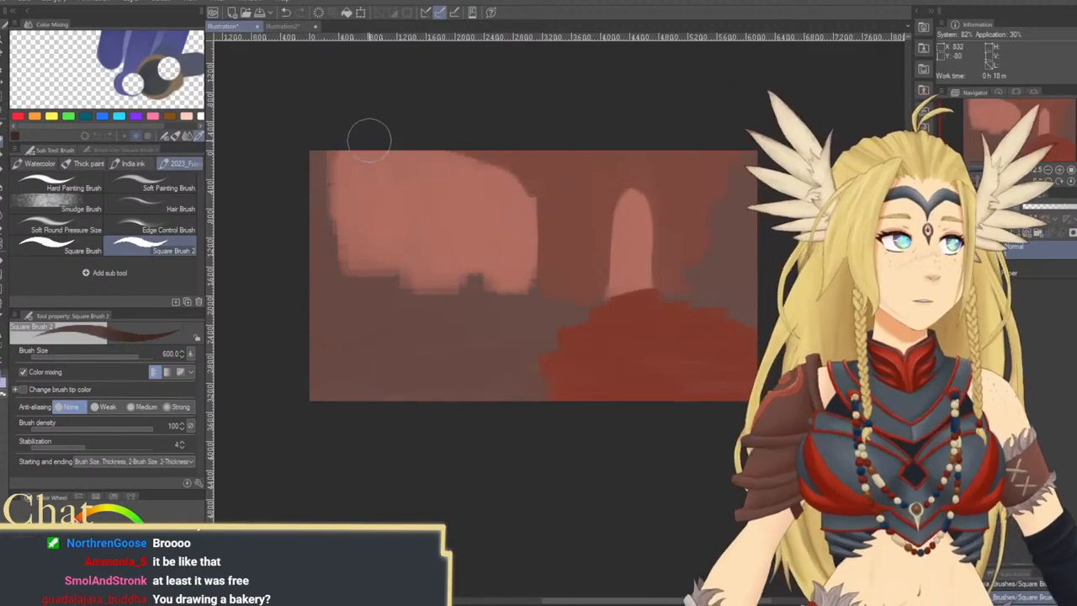
Frame the large salmon area in dark brown at brush size 600, adding two vertical bars, a sill and a diagonal floor edge
{"action": "mouse_move", "coordinate": [365, 145]}
{"action": "left_mouse_down"}
{"action": "mouse_move", "coordinate": [337, 320]}
{"action": "mouse_move", "coordinate": [308, 411]}
{"action": "mouse_move", "coordinate": [348, 371]}
{"action": "left_mouse_up"}
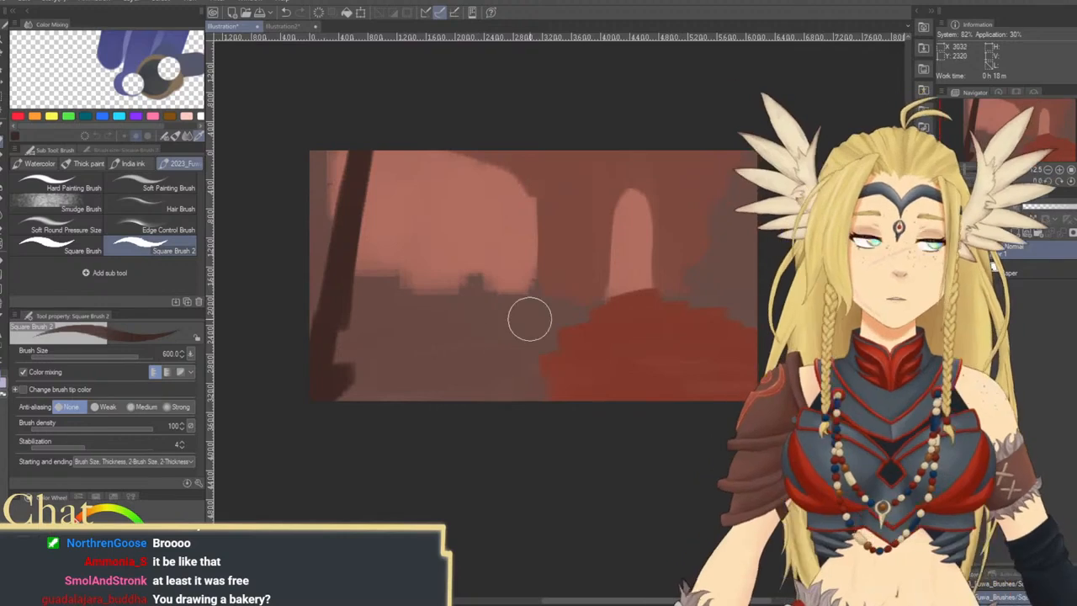
{"action": "mouse_move", "coordinate": [535, 316]}
{"action": "left_mouse_down"}
{"action": "mouse_move", "coordinate": [419, 386]}
{"action": "mouse_move", "coordinate": [518, 314]}
{"action": "mouse_move", "coordinate": [529, 246]}
{"action": "mouse_move", "coordinate": [529, 300]}
{"action": "mouse_move", "coordinate": [525, 149]}
{"action": "mouse_move", "coordinate": [523, 161]}
{"action": "mouse_move", "coordinate": [435, 130]}
{"action": "left_mouse_up"}
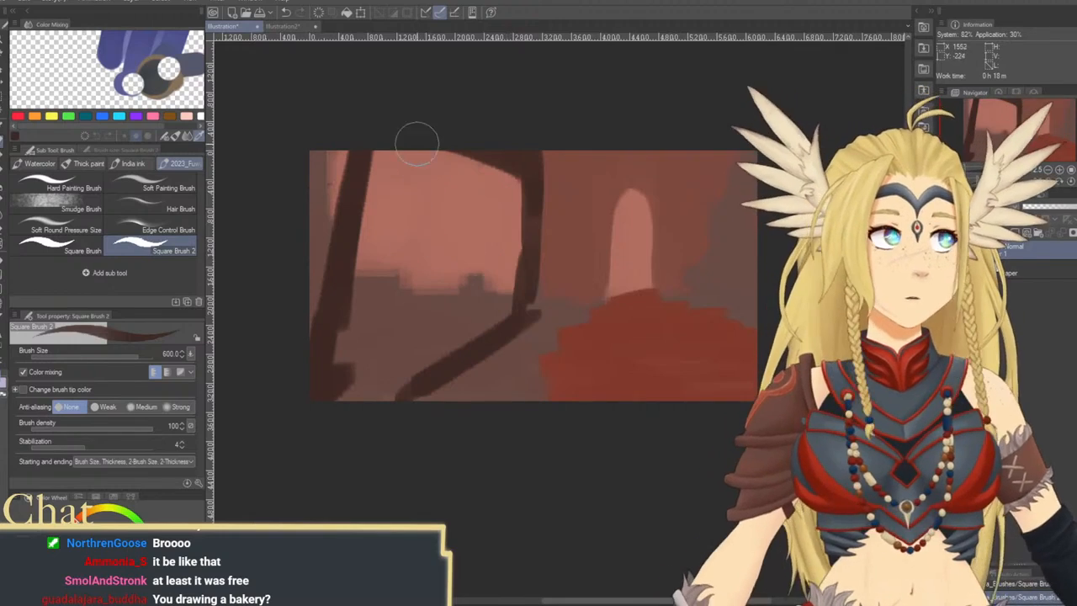
{"action": "left_click_drag", "start_coordinate": [418, 155], "coordinate": [393, 330]}
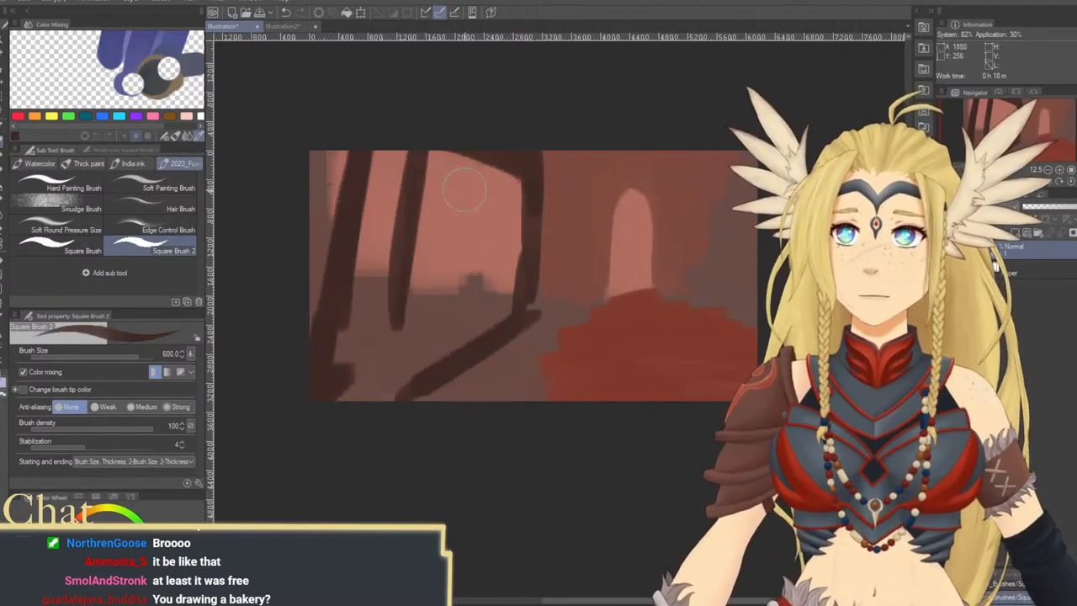
{"action": "left_click_drag", "start_coordinate": [481, 157], "coordinate": [488, 144]}
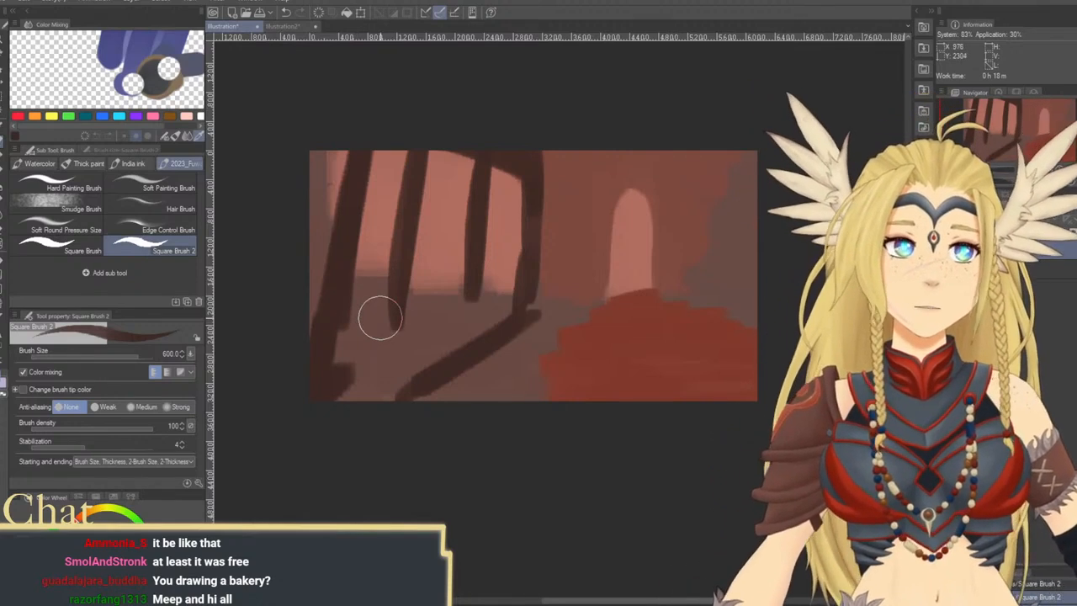
{"action": "mouse_move", "coordinate": [354, 288]}
{"action": "left_mouse_down"}
{"action": "mouse_move", "coordinate": [413, 292]}
{"action": "mouse_move", "coordinate": [343, 296]}
{"action": "mouse_move", "coordinate": [510, 292]}
{"action": "mouse_move", "coordinate": [426, 286]}
{"action": "left_mouse_up"}
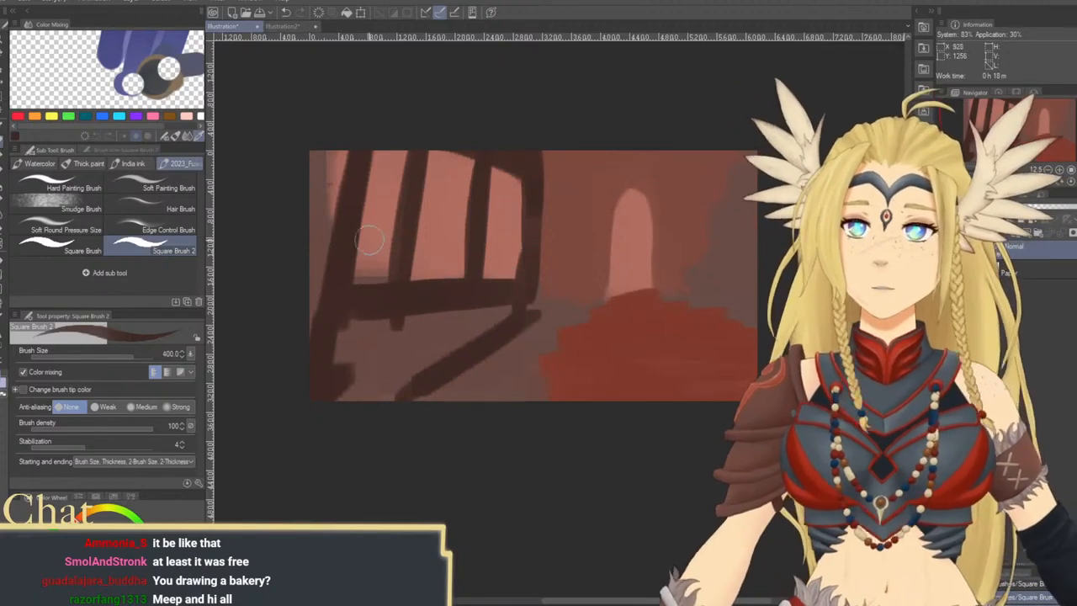
Reduce the brush to 400, paint crossbars between the window bars, and fill the lower panes and enclosed floor with dark brown
{"action": "mouse_move", "coordinate": [369, 242]}
{"action": "left_mouse_down"}
{"action": "mouse_move", "coordinate": [389, 237]}
{"action": "mouse_move", "coordinate": [369, 235]}
{"action": "left_mouse_up"}
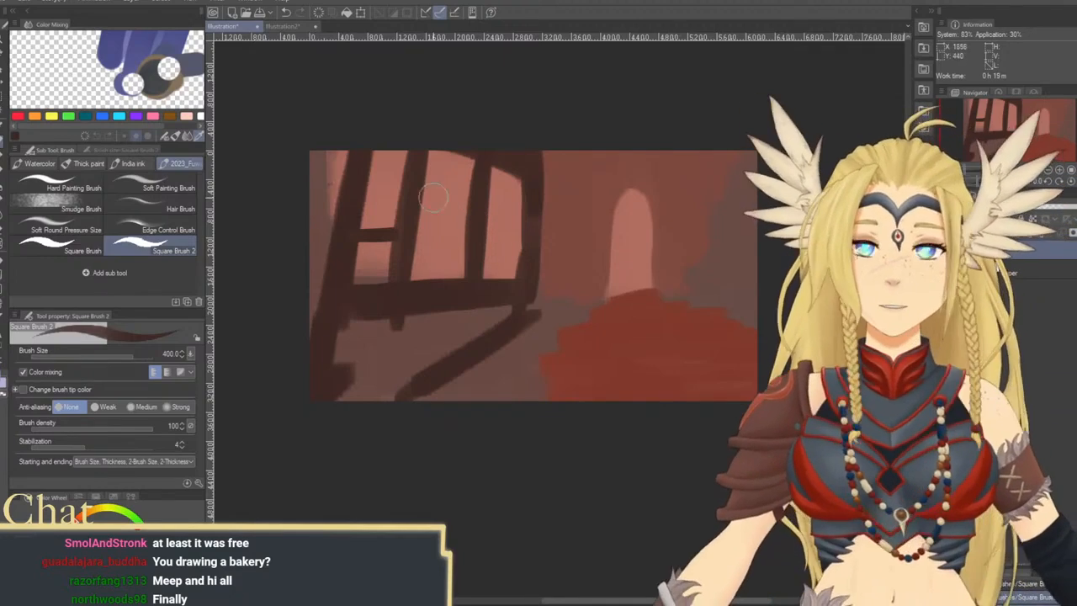
{"action": "mouse_move", "coordinate": [415, 226]}
{"action": "left_mouse_down"}
{"action": "mouse_move", "coordinate": [451, 225]}
{"action": "mouse_move", "coordinate": [419, 225]}
{"action": "left_mouse_up"}
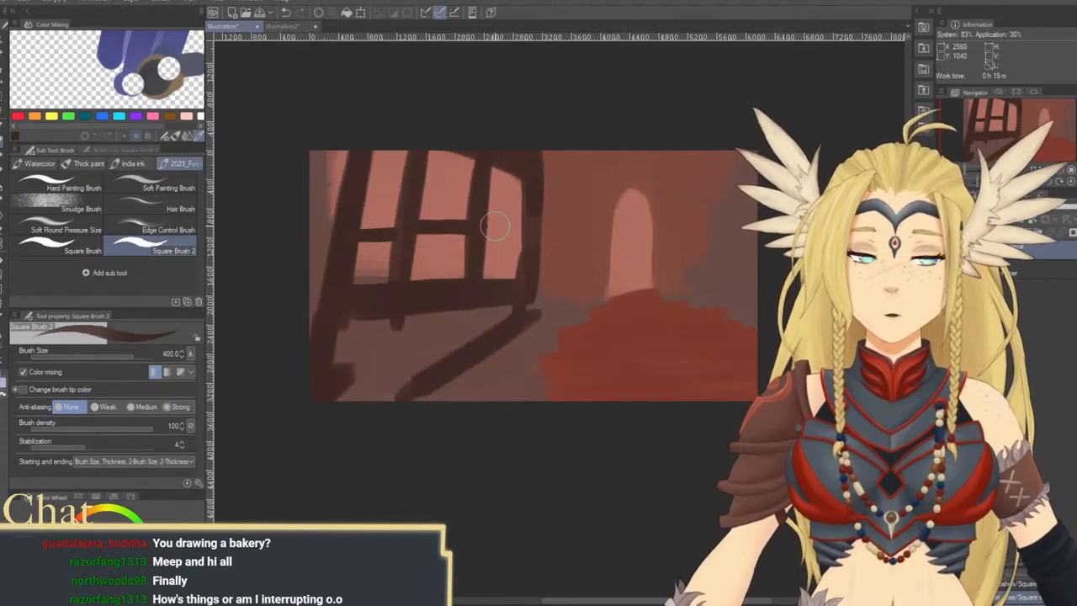
{"action": "mouse_move", "coordinate": [484, 220]}
{"action": "left_mouse_down"}
{"action": "mouse_move", "coordinate": [513, 245]}
{"action": "mouse_move", "coordinate": [491, 236]}
{"action": "mouse_move", "coordinate": [490, 283]}
{"action": "mouse_move", "coordinate": [518, 243]}
{"action": "mouse_move", "coordinate": [516, 279]}
{"action": "left_mouse_up"}
{"action": "mouse_move", "coordinate": [465, 359]}
{"action": "left_mouse_down"}
{"action": "mouse_move", "coordinate": [395, 387]}
{"action": "mouse_move", "coordinate": [488, 308]}
{"action": "mouse_move", "coordinate": [385, 381]}
{"action": "mouse_move", "coordinate": [379, 363]}
{"action": "mouse_move", "coordinate": [453, 307]}
{"action": "mouse_move", "coordinate": [345, 321]}
{"action": "left_mouse_up"}
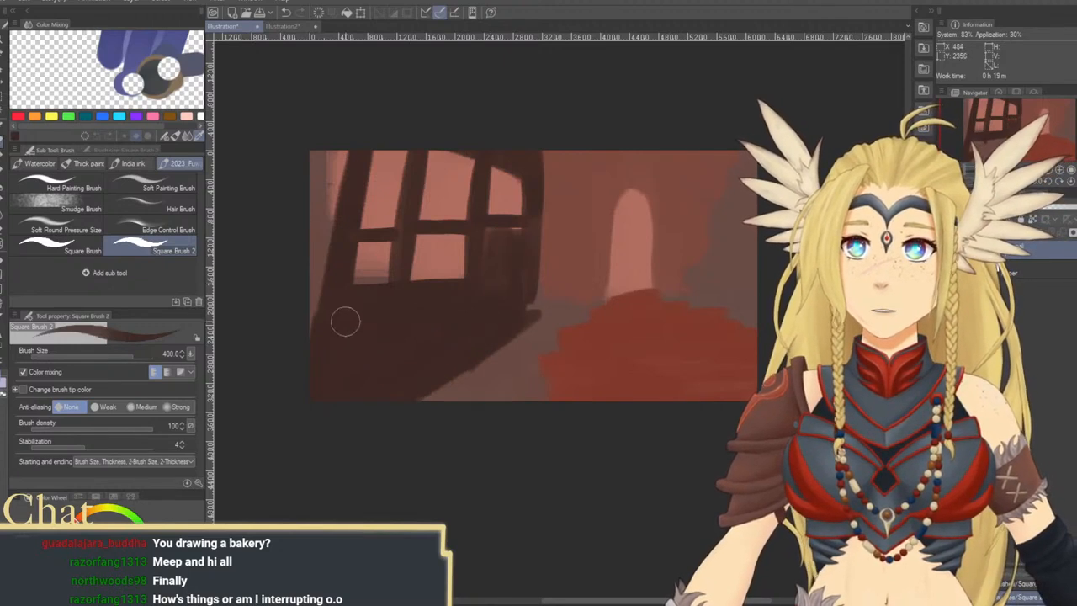
{"action": "mouse_move", "coordinate": [349, 193]}
{"action": "left_mouse_down"}
{"action": "mouse_move", "coordinate": [316, 274]}
{"action": "mouse_move", "coordinate": [319, 323]}
{"action": "left_mouse_up"}
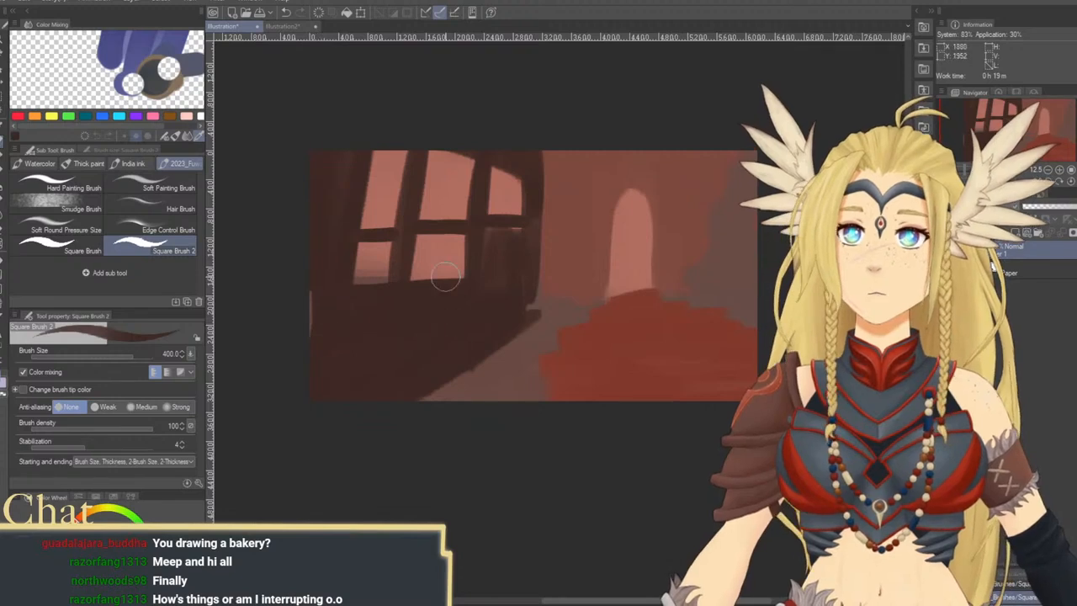
{"action": "mouse_move", "coordinate": [421, 238]}
{"action": "left_mouse_down"}
{"action": "mouse_move", "coordinate": [456, 237]}
{"action": "mouse_move", "coordinate": [465, 264]}
{"action": "mouse_move", "coordinate": [393, 266]}
{"action": "mouse_move", "coordinate": [391, 243]}
{"action": "mouse_move", "coordinate": [365, 246]}
{"action": "mouse_move", "coordinate": [400, 301]}
{"action": "left_mouse_up"}
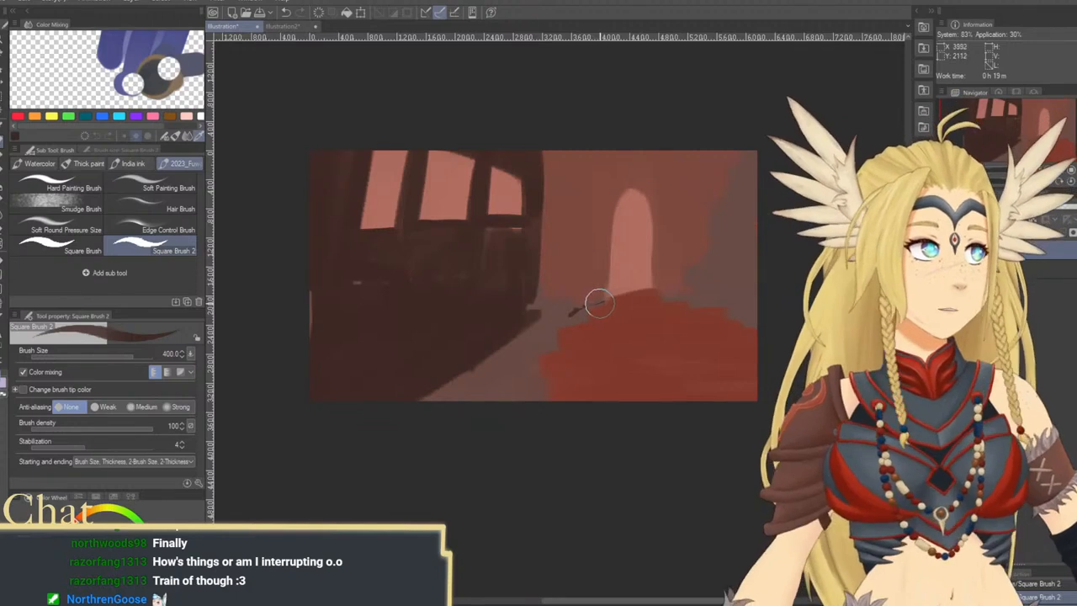
Outline the red mound in dark brown, fill the floor beside it, and widen the dark wall toward the arched opening
{"action": "mouse_move", "coordinate": [598, 308]}
{"action": "left_mouse_down"}
{"action": "mouse_move", "coordinate": [608, 332]}
{"action": "mouse_move", "coordinate": [512, 399]}
{"action": "left_mouse_up"}
{"action": "mouse_move", "coordinate": [661, 291]}
{"action": "left_mouse_down"}
{"action": "mouse_move", "coordinate": [694, 302]}
{"action": "mouse_move", "coordinate": [672, 300]}
{"action": "mouse_move", "coordinate": [755, 328]}
{"action": "left_mouse_up"}
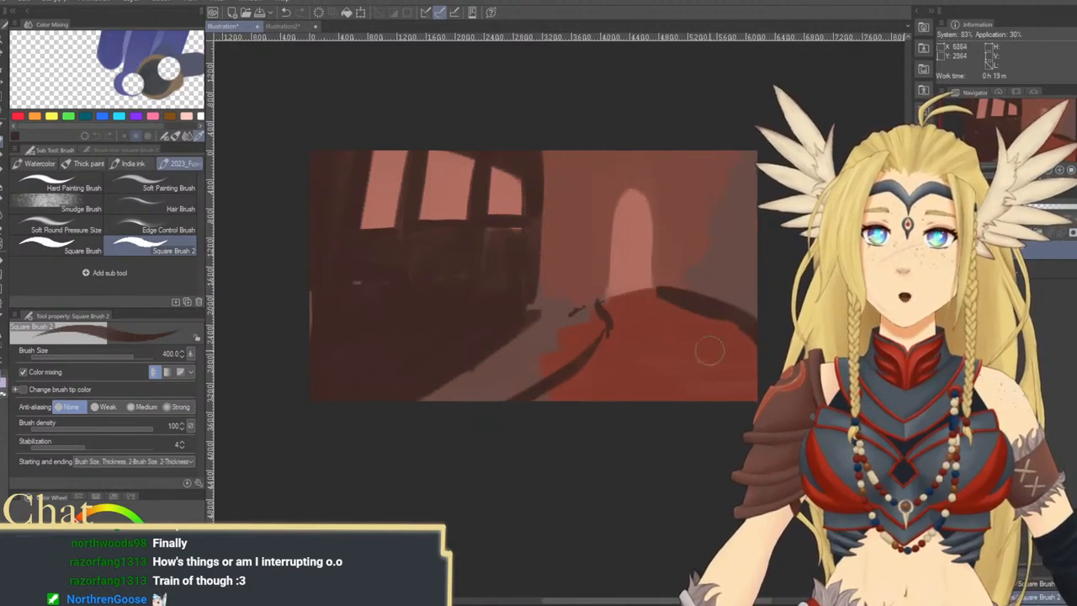
{"action": "mouse_move", "coordinate": [534, 314]}
{"action": "left_mouse_down"}
{"action": "mouse_move", "coordinate": [589, 310]}
{"action": "mouse_move", "coordinate": [597, 327]}
{"action": "mouse_move", "coordinate": [501, 410]}
{"action": "mouse_move", "coordinate": [573, 336]}
{"action": "mouse_move", "coordinate": [481, 410]}
{"action": "mouse_move", "coordinate": [531, 337]}
{"action": "left_mouse_up"}
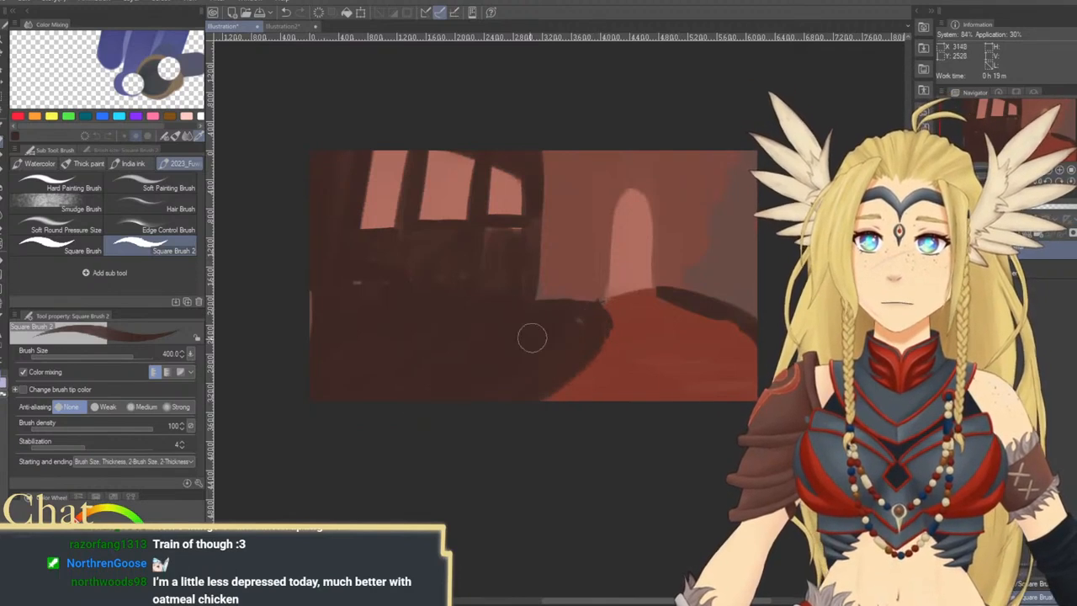
{"action": "mouse_move", "coordinate": [546, 209]}
{"action": "left_mouse_down"}
{"action": "mouse_move", "coordinate": [536, 261]}
{"action": "mouse_move", "coordinate": [564, 161]}
{"action": "mouse_move", "coordinate": [553, 325]}
{"action": "mouse_move", "coordinate": [570, 203]}
{"action": "mouse_move", "coordinate": [587, 178]}
{"action": "mouse_move", "coordinate": [585, 314]}
{"action": "mouse_move", "coordinate": [580, 200]}
{"action": "left_mouse_up"}
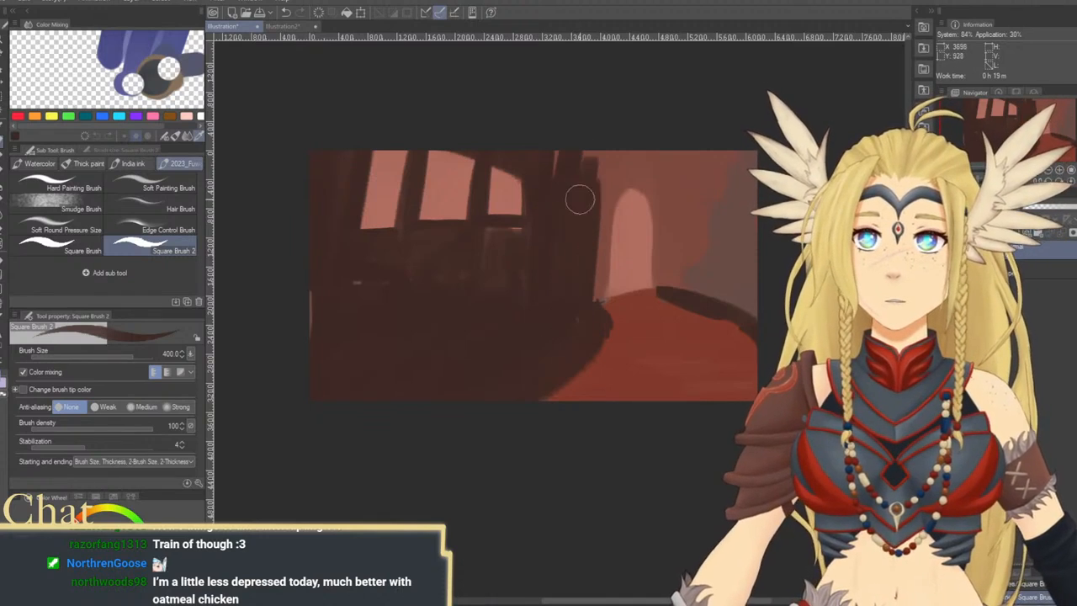
Lengthen the rightmost window downward with sampled salmon and trim its left edge with dark brown
{"action": "left_click", "coordinate": [512, 204], "text": "alt"}
{"action": "left_click_drag", "start_coordinate": [492, 183], "coordinate": [496, 245]}
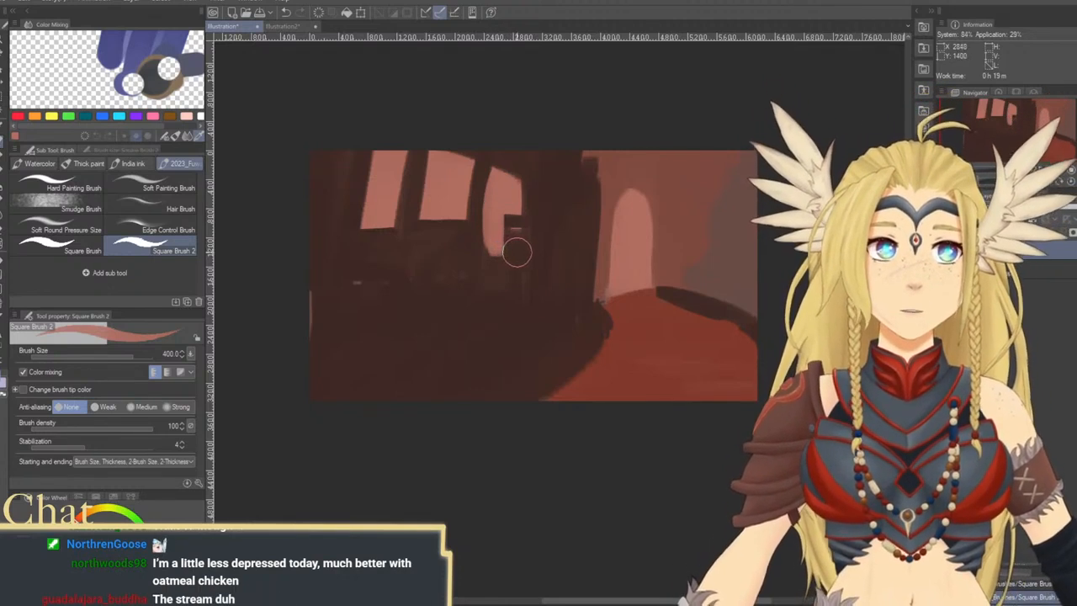
{"action": "left_click_drag", "start_coordinate": [497, 244], "coordinate": [508, 202]}
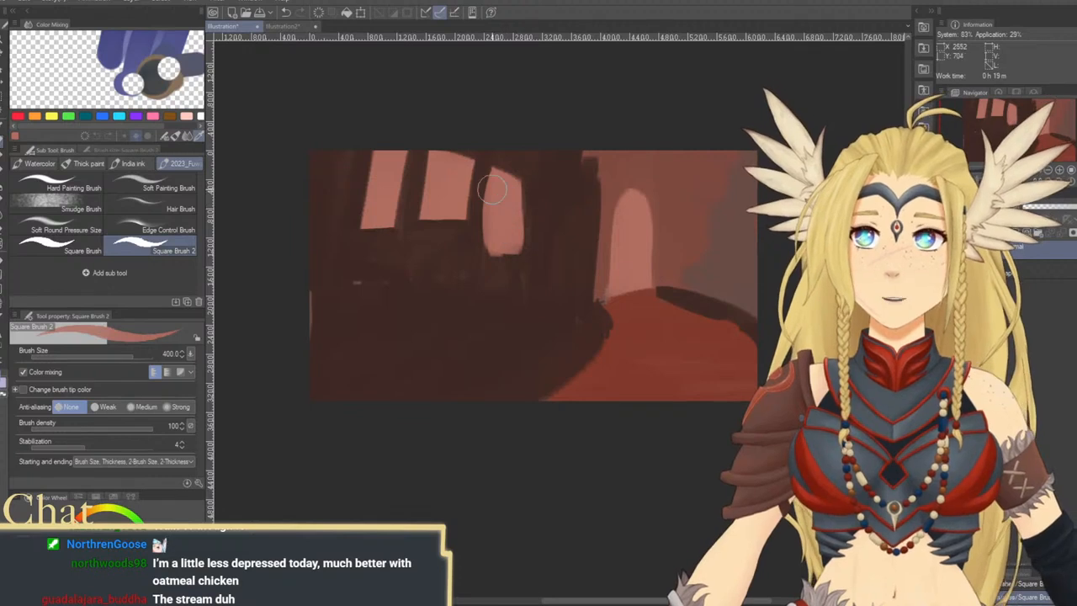
{"action": "left_click", "coordinate": [473, 202], "text": "alt"}
{"action": "left_click_drag", "start_coordinate": [478, 154], "coordinate": [483, 251]}
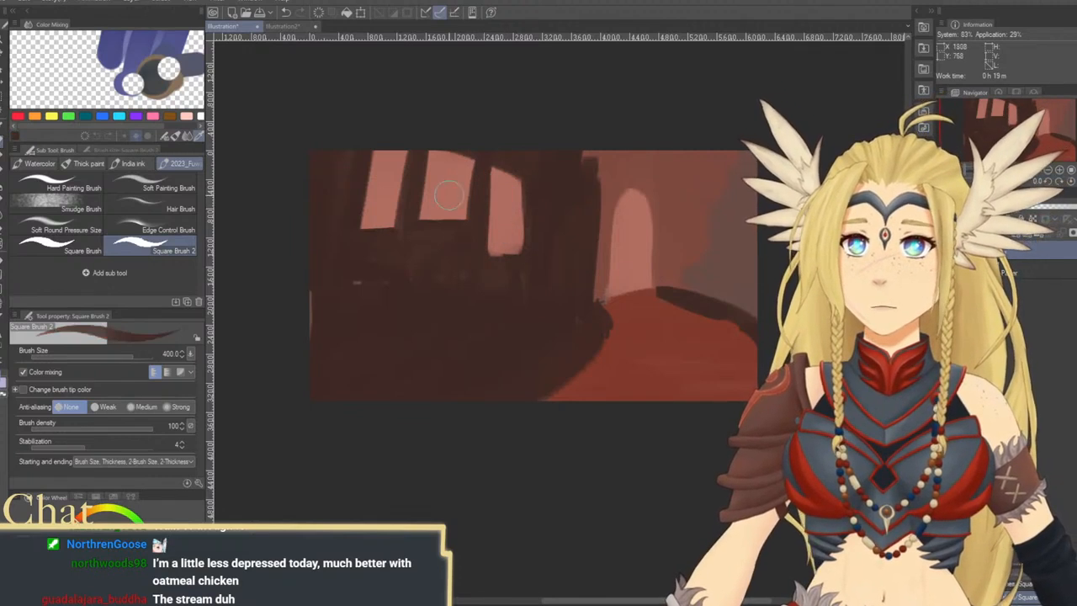
Cover the two left window panes with dark brown, enlarging the brush to 1200
{"action": "left_click_drag", "start_coordinate": [476, 152], "coordinate": [463, 248]}
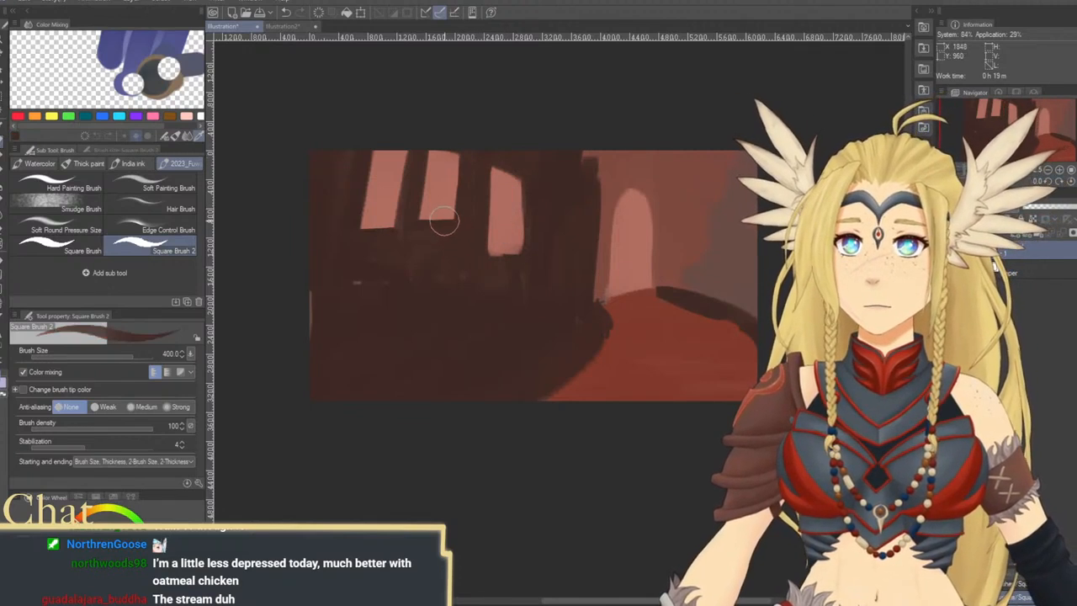
{"action": "left_click_drag", "start_coordinate": [454, 173], "coordinate": [446, 237]}
{"action": "key", "text": "bracketright"}
{"action": "key", "text": "bracketright"}
{"action": "key", "text": "bracketright"}
{"action": "key", "text": "bracketright"}
{"action": "key", "text": "bracketright"}
{"action": "key", "text": "bracketright"}
{"action": "mouse_move", "coordinate": [386, 162]}
{"action": "left_mouse_down"}
{"action": "mouse_move", "coordinate": [385, 236]}
{"action": "mouse_move", "coordinate": [435, 188]}
{"action": "left_mouse_up"}
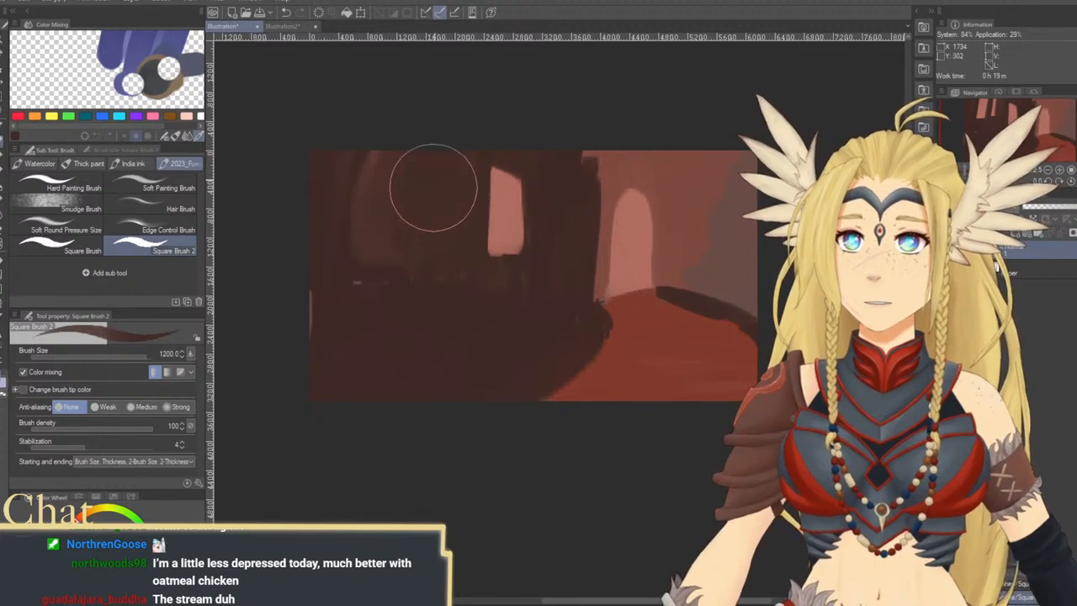
Paint a wide, tall salmon window in the dark wall's left half and extend the narrower window up to the canvas edge
{"action": "left_click", "coordinate": [544, 214], "text": "alt"}
{"action": "key", "text": "bracketleft"}
{"action": "key", "text": "bracketleft"}
{"action": "key", "text": "bracketleft"}
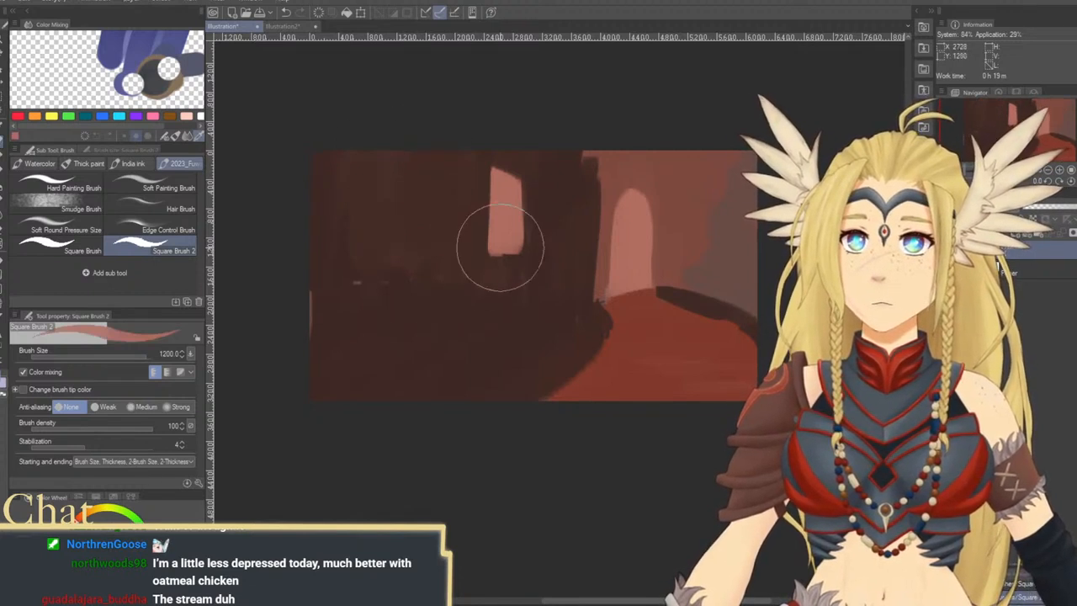
{"action": "mouse_move", "coordinate": [407, 164]}
{"action": "left_mouse_down"}
{"action": "mouse_move", "coordinate": [408, 270]}
{"action": "mouse_move", "coordinate": [396, 264]}
{"action": "mouse_move", "coordinate": [432, 269]}
{"action": "mouse_move", "coordinate": [433, 191]}
{"action": "mouse_move", "coordinate": [396, 126]}
{"action": "mouse_move", "coordinate": [395, 271]}
{"action": "left_mouse_up"}
{"action": "key", "text": "bracketleft"}
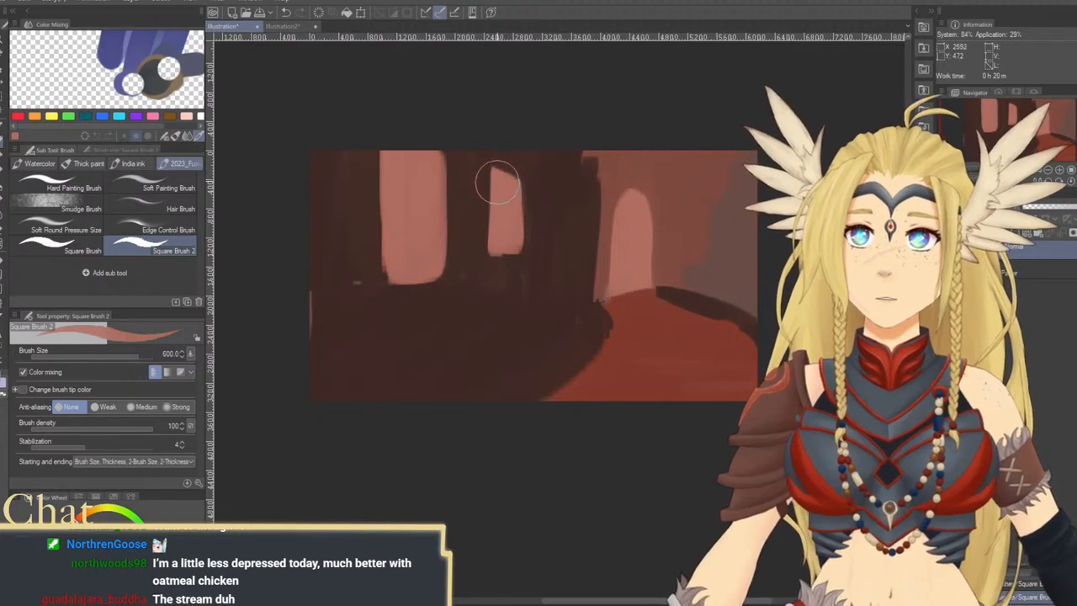
{"action": "mouse_move", "coordinate": [493, 175]}
{"action": "left_mouse_down"}
{"action": "mouse_move", "coordinate": [513, 192]}
{"action": "mouse_move", "coordinate": [495, 143]}
{"action": "left_mouse_up"}
{"action": "mouse_move", "coordinate": [490, 163]}
{"action": "left_mouse_down"}
{"action": "mouse_move", "coordinate": [494, 248]}
{"action": "mouse_move", "coordinate": [490, 141]}
{"action": "left_mouse_up"}
Sample the mound's red and repaint both its sides with stair-like stepped edges at brush size 400
{"action": "left_click", "coordinate": [587, 213], "text": "alt"}
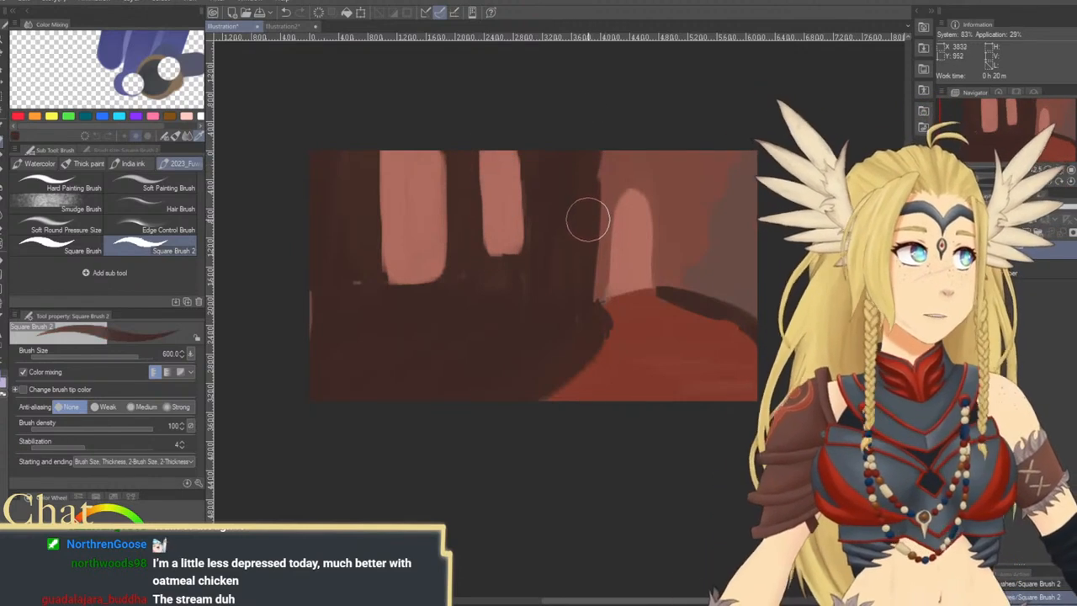
{"action": "key", "text": "bracketleft"}
{"action": "key", "text": "bracketleft"}
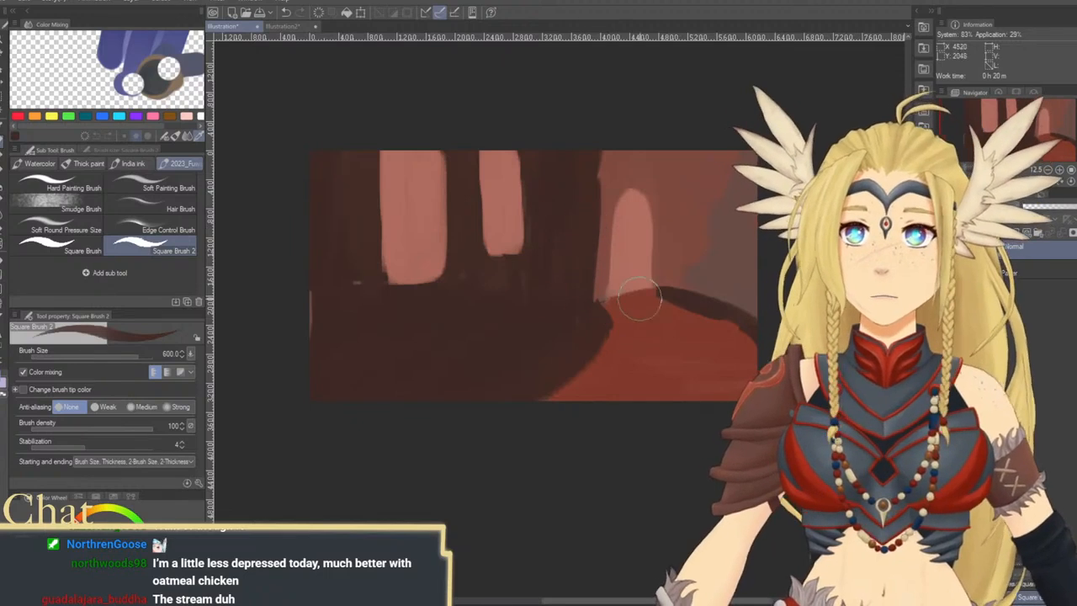
{"action": "left_click", "coordinate": [640, 330], "text": "alt"}
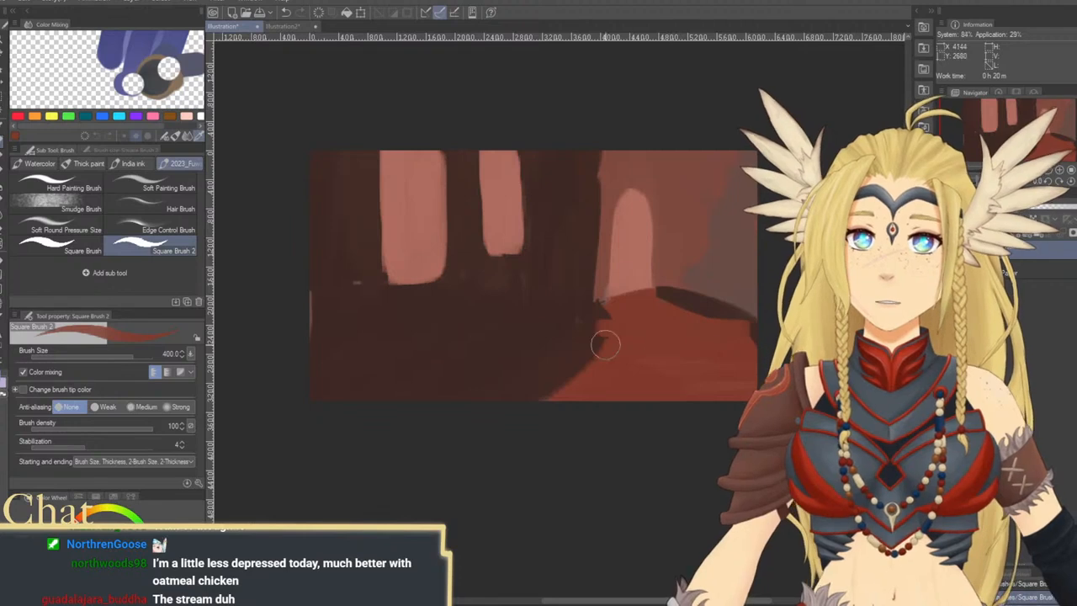
{"action": "left_click_drag", "start_coordinate": [593, 344], "coordinate": [617, 342]}
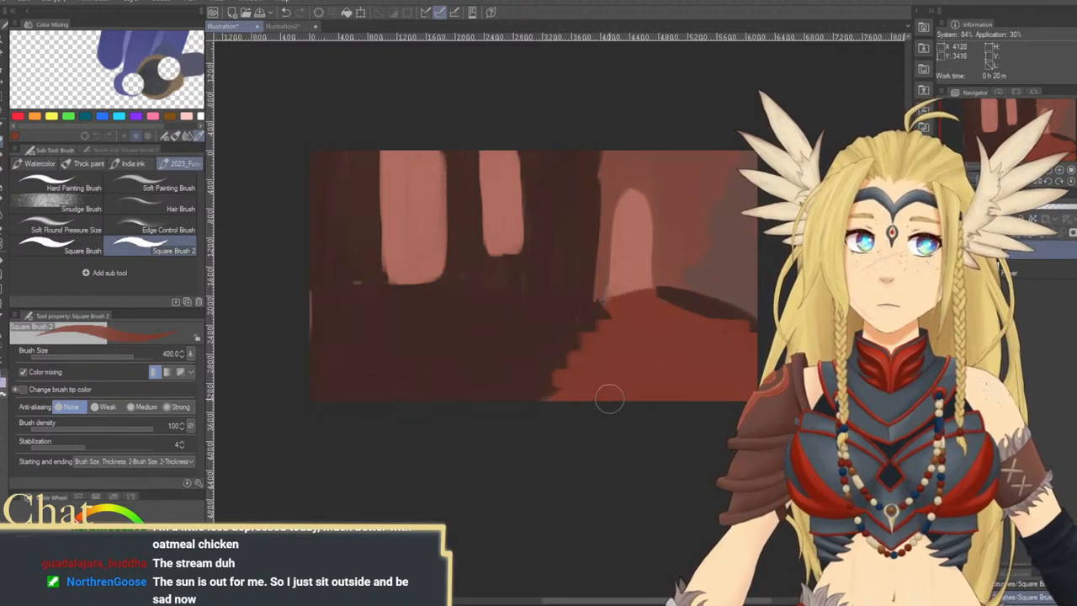
{"action": "mouse_move", "coordinate": [632, 394]}
{"action": "left_mouse_down"}
{"action": "mouse_move", "coordinate": [569, 375]}
{"action": "mouse_move", "coordinate": [613, 377]}
{"action": "left_mouse_up"}
{"action": "left_click_drag", "start_coordinate": [527, 386], "coordinate": [564, 378]}
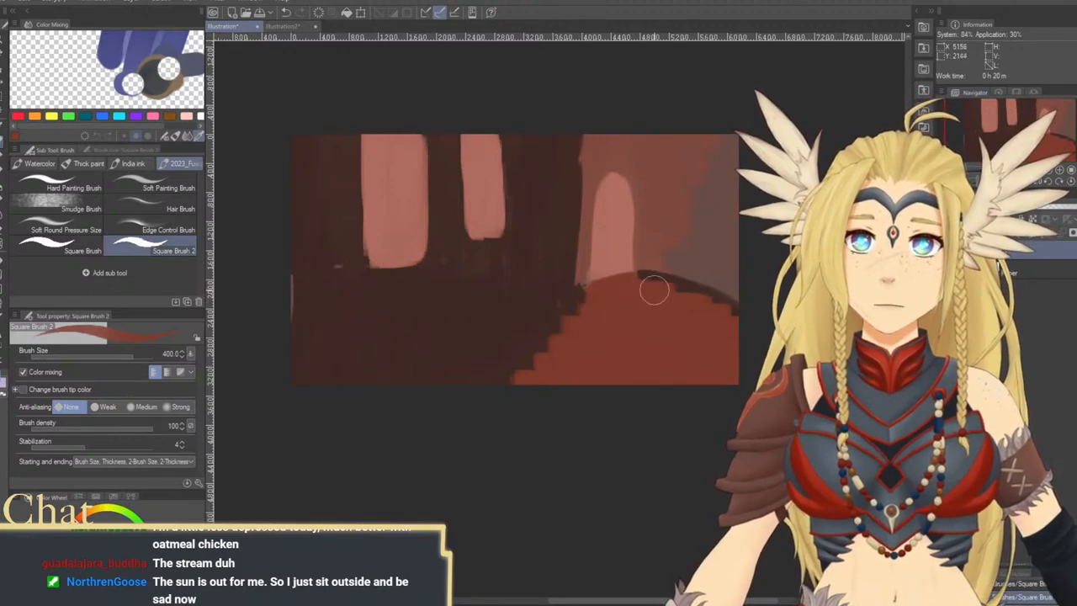
Extend the red mound leftward over the dark floor in two broad, low steps, ending at brush size 600
{"action": "scroll", "coordinate": [680, 300], "scroll_direction": "up", "scroll_amount": 2}
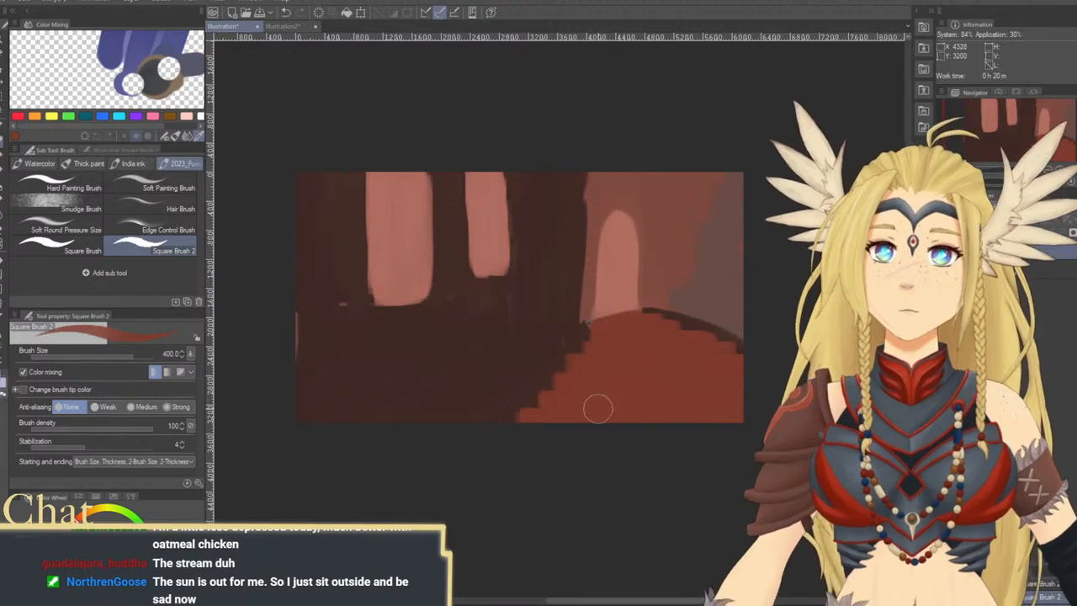
{"action": "mouse_move", "coordinate": [503, 419]}
{"action": "left_mouse_down"}
{"action": "mouse_move", "coordinate": [549, 418]}
{"action": "mouse_move", "coordinate": [457, 419]}
{"action": "mouse_move", "coordinate": [530, 414]}
{"action": "left_mouse_up"}
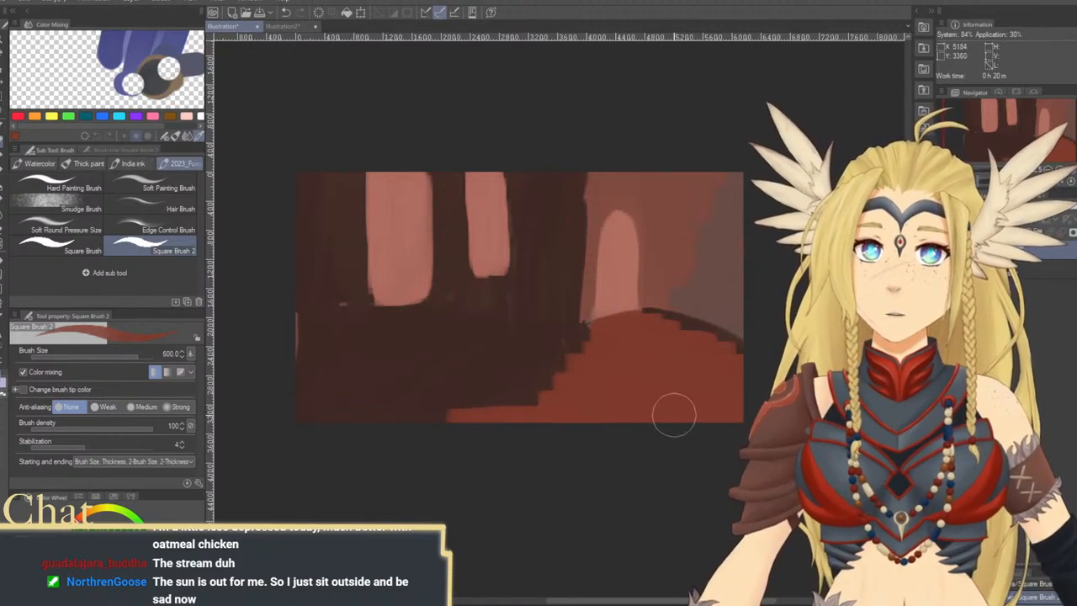
{"action": "key", "text": "]"}
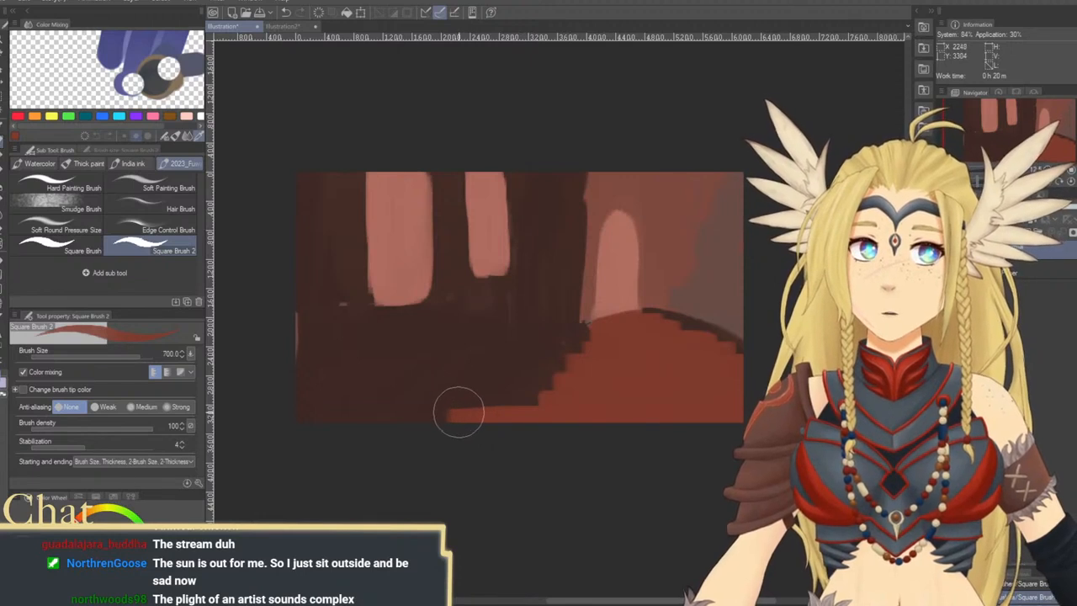
{"action": "mouse_move", "coordinate": [449, 410]}
{"action": "left_mouse_down"}
{"action": "mouse_move", "coordinate": [501, 408]}
{"action": "mouse_move", "coordinate": [434, 416]}
{"action": "mouse_move", "coordinate": [553, 402]}
{"action": "left_mouse_up"}
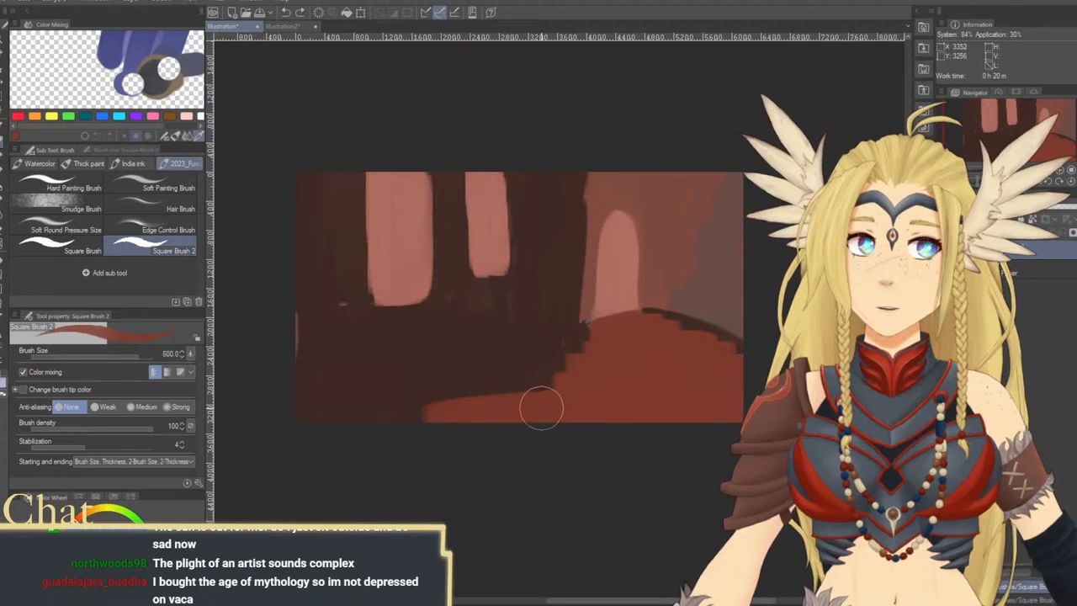
{"action": "key", "text": "bracketleft"}
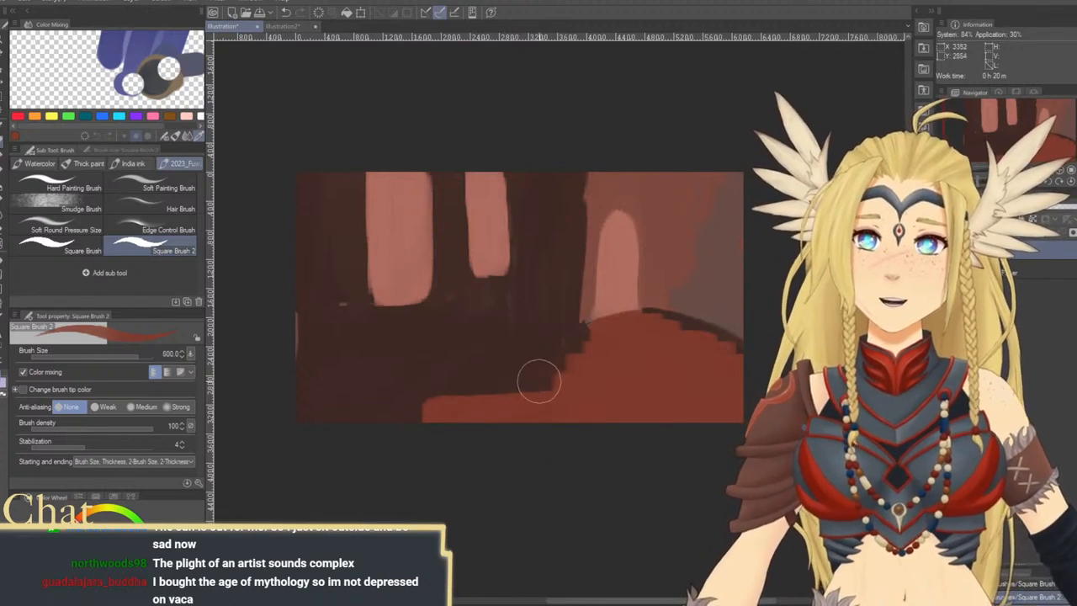
{"action": "mouse_move", "coordinate": [538, 380]}
{"action": "left_mouse_down"}
{"action": "mouse_move", "coordinate": [489, 387]}
{"action": "mouse_move", "coordinate": [682, 387]}
{"action": "left_mouse_up"}
{"action": "left_click_drag", "start_coordinate": [494, 386], "coordinate": [640, 388]}
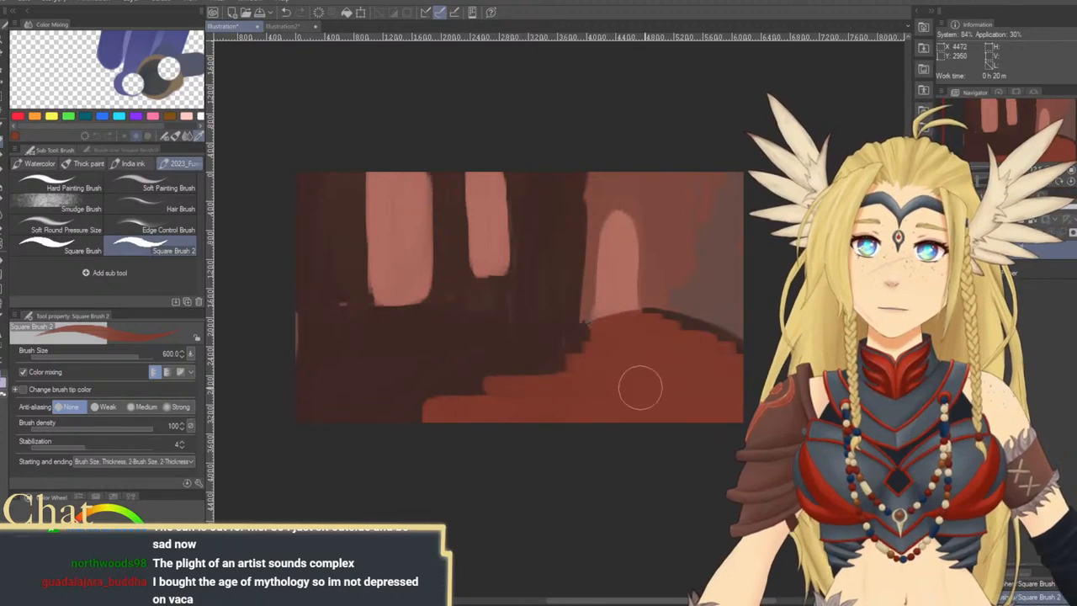
Repaint the red mound's left slope as squared stair steps rising toward the arch, reducing the brush from 600 to 500
{"action": "left_click_drag", "start_coordinate": [489, 384], "coordinate": [685, 383]}
{"action": "left_click_drag", "start_coordinate": [517, 365], "coordinate": [715, 372]}
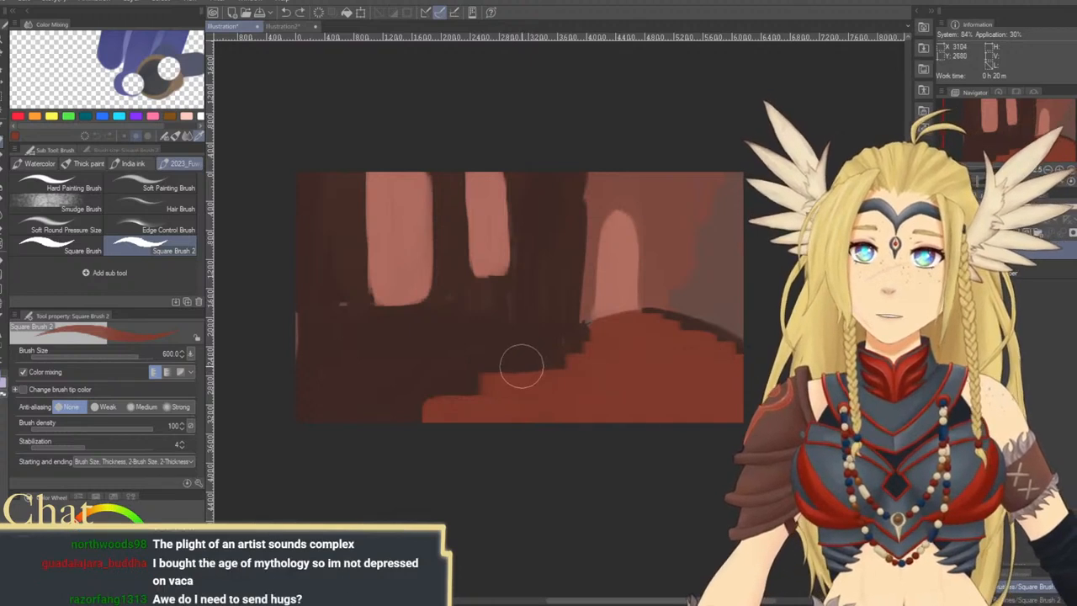
{"action": "left_click_drag", "start_coordinate": [517, 361], "coordinate": [628, 365]}
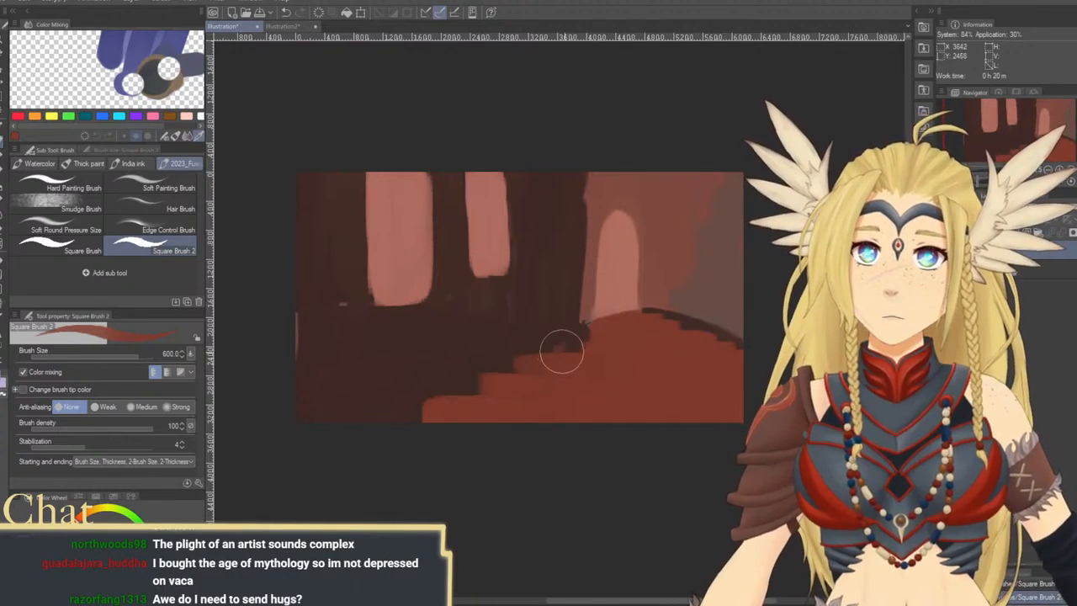
{"action": "key", "text": "bracketleft"}
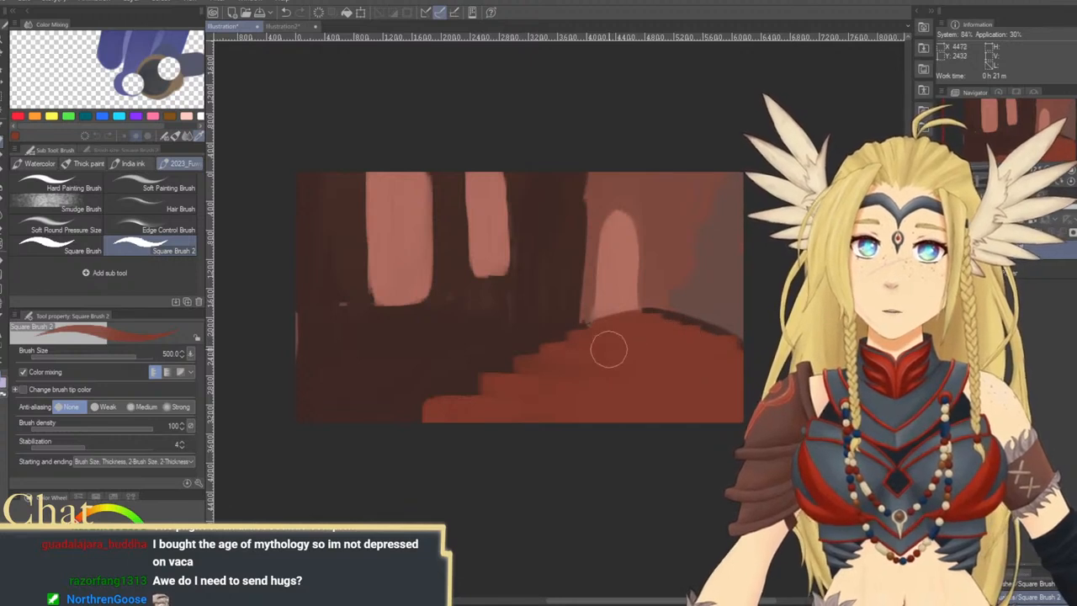
{"action": "mouse_move", "coordinate": [549, 385]}
{"action": "left_mouse_down"}
{"action": "mouse_move", "coordinate": [548, 420]}
{"action": "mouse_move", "coordinate": [596, 420]}
{"action": "left_mouse_up"}
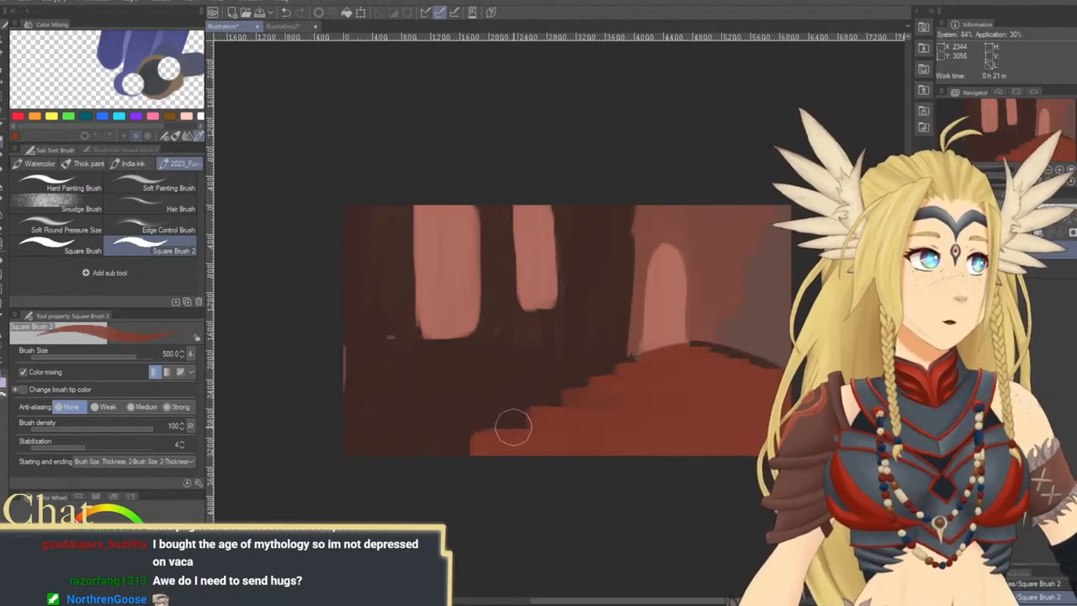
{"action": "left_click_drag", "start_coordinate": [502, 430], "coordinate": [392, 438]}
{"action": "left_click_drag", "start_coordinate": [609, 429], "coordinate": [582, 457]}
Sample the dark brown and outline the arch's top, right side and inner left edge at brush size 200
{"action": "left_click", "coordinate": [632, 389], "text": "alt"}
{"action": "mouse_move", "coordinate": [625, 393]}
{"action": "left_mouse_down"}
{"action": "mouse_move", "coordinate": [658, 404]}
{"action": "mouse_move", "coordinate": [594, 383]}
{"action": "mouse_move", "coordinate": [634, 382]}
{"action": "mouse_move", "coordinate": [576, 377]}
{"action": "mouse_move", "coordinate": [628, 377]}
{"action": "mouse_move", "coordinate": [562, 372]}
{"action": "mouse_move", "coordinate": [592, 344]}
{"action": "mouse_move", "coordinate": [637, 389]}
{"action": "left_mouse_up"}
{"action": "key", "text": "bracketleft"}
{"action": "key", "text": "bracketleft"}
{"action": "mouse_move", "coordinate": [617, 317]}
{"action": "left_mouse_down"}
{"action": "mouse_move", "coordinate": [620, 378]}
{"action": "mouse_move", "coordinate": [615, 294]}
{"action": "mouse_move", "coordinate": [620, 347]}
{"action": "left_mouse_up"}
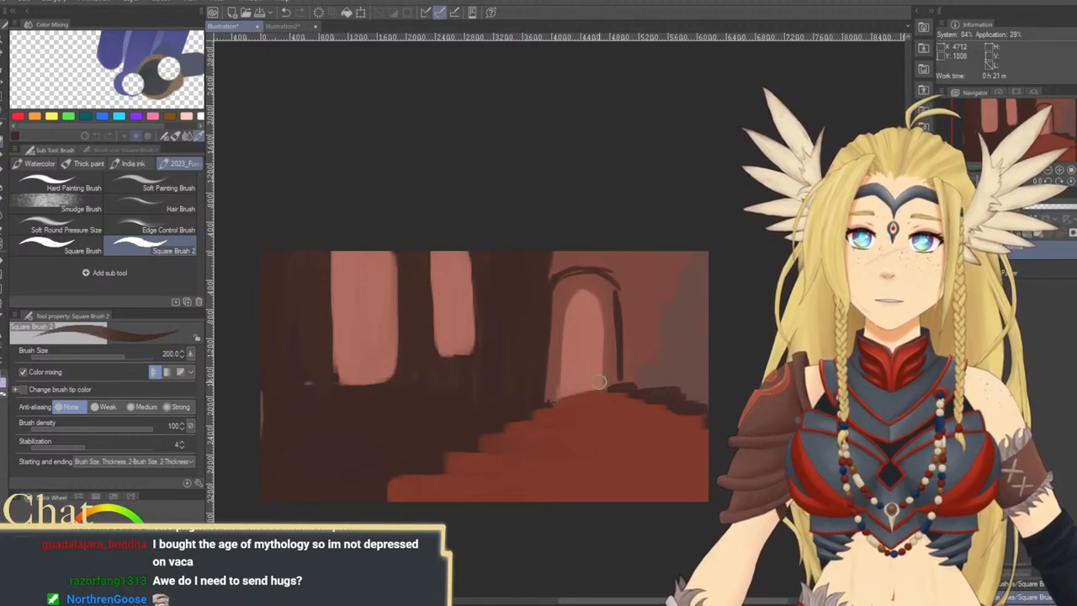
{"action": "left_click_drag", "start_coordinate": [566, 302], "coordinate": [560, 383]}
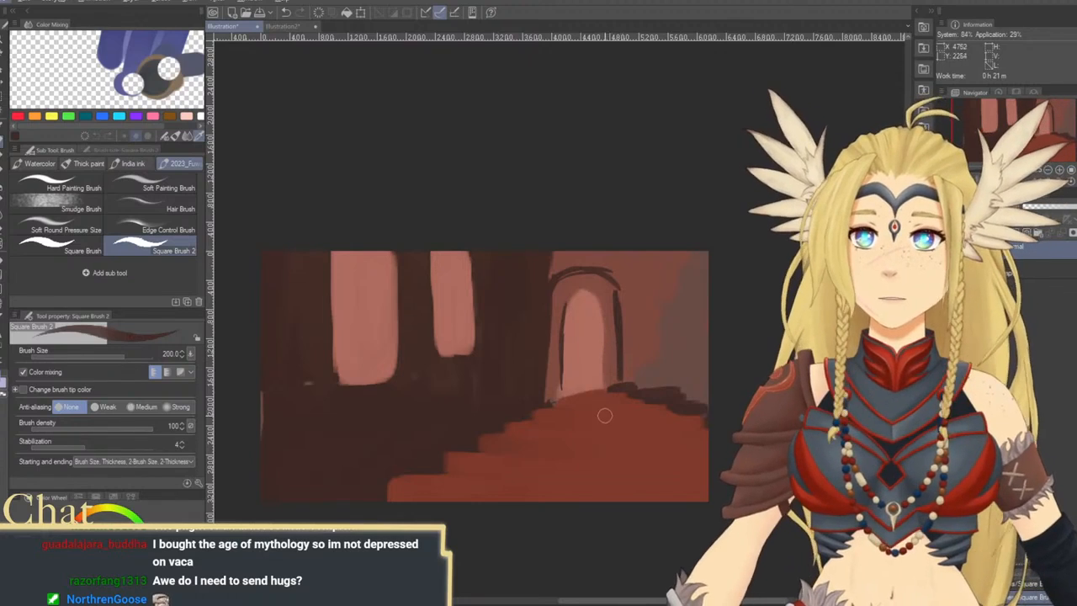
Sample the stairs' red and tidy the upper steps and the landing below the arch at brush size 400
{"action": "mouse_move", "coordinate": [605, 416]}
{"action": "left_mouse_down"}
{"action": "mouse_move", "coordinate": [617, 343]}
{"action": "mouse_move", "coordinate": [589, 327]}
{"action": "left_mouse_up"}
{"action": "left_click", "coordinate": [587, 322], "text": "alt"}
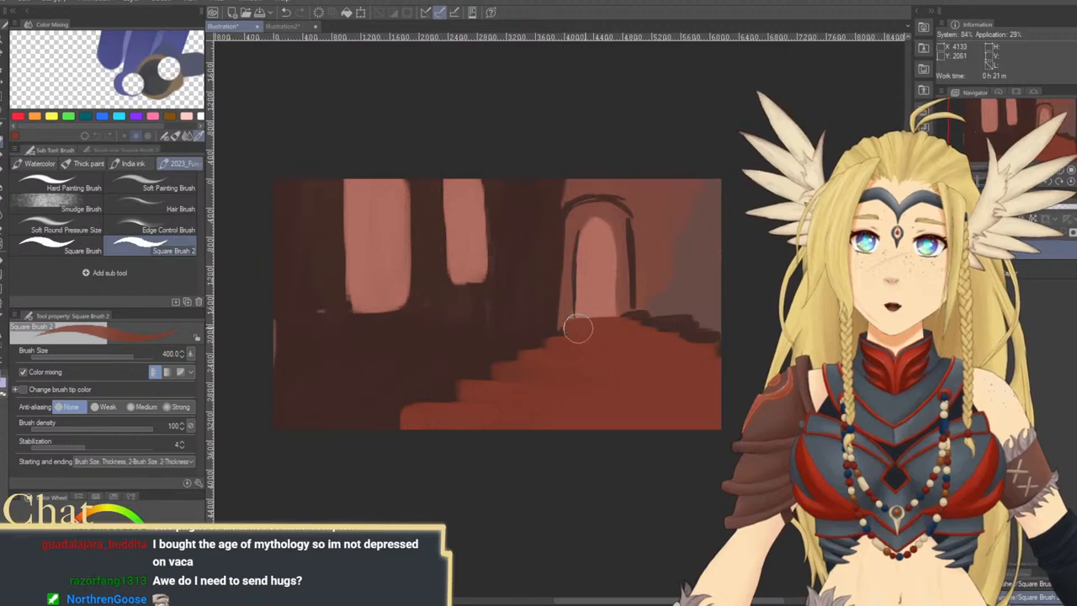
{"action": "left_click_drag", "start_coordinate": [621, 357], "coordinate": [627, 344]}
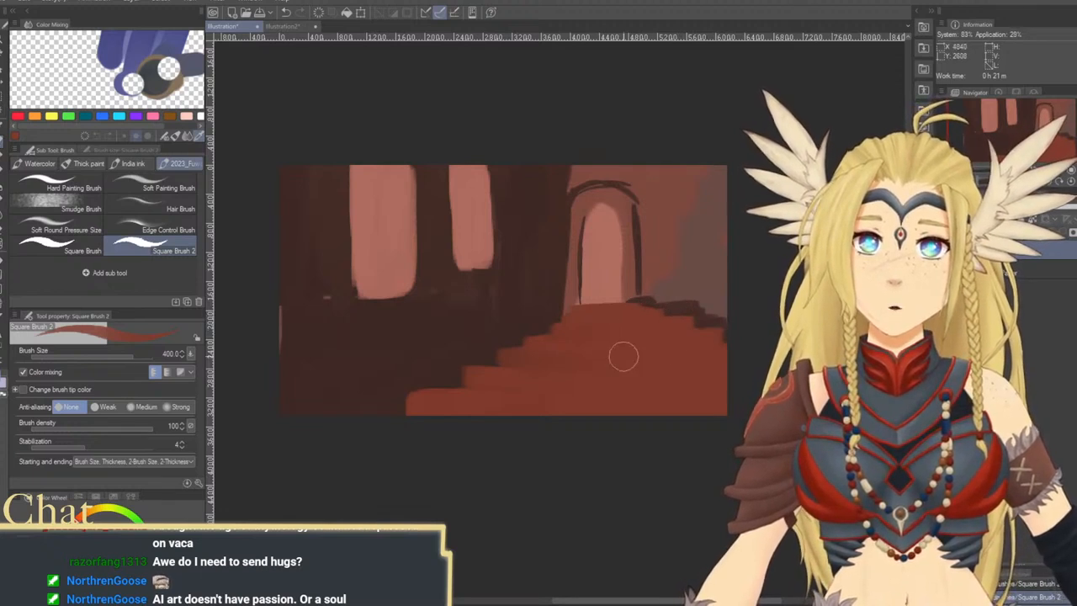
{"action": "left_click_drag", "start_coordinate": [602, 362], "coordinate": [654, 347]}
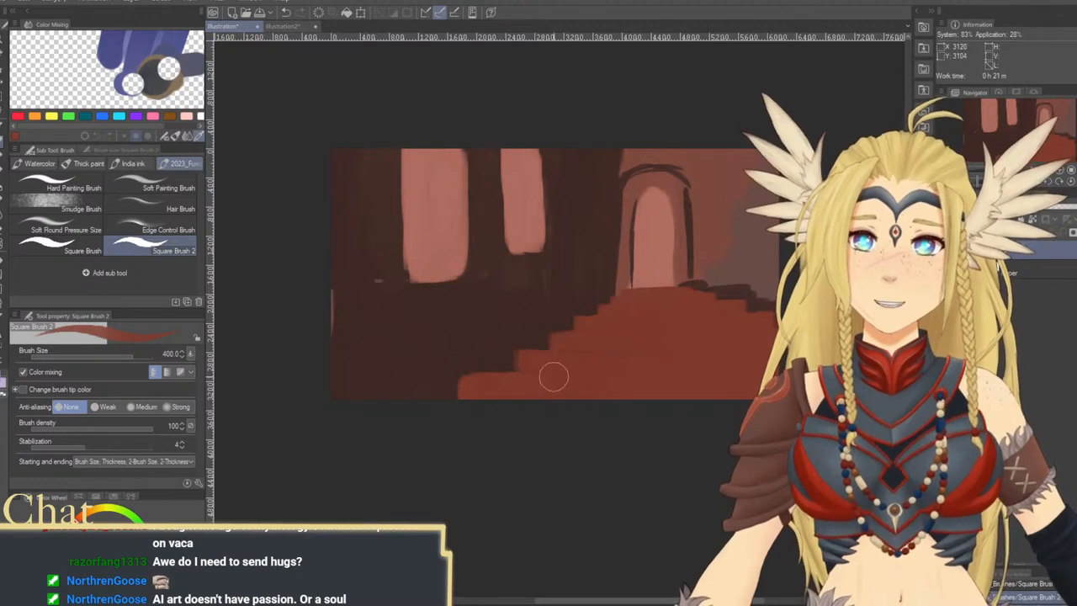
{"action": "left_click_drag", "start_coordinate": [554, 377], "coordinate": [612, 356]}
{"action": "mouse_move", "coordinate": [591, 394]}
{"action": "left_mouse_down"}
{"action": "mouse_move", "coordinate": [520, 447]}
{"action": "mouse_move", "coordinate": [544, 421]}
{"action": "mouse_move", "coordinate": [567, 427]}
{"action": "mouse_move", "coordinate": [529, 463]}
{"action": "left_mouse_up"}
Enlarge the brush to 800, sample the dark brown and cover the pale sliver at the canvas's left edge
{"action": "key", "text": "]"}
{"action": "key", "text": "]"}
{"action": "key", "text": "]"}
{"action": "key", "text": "]"}
{"action": "left_click_drag", "start_coordinate": [317, 357], "coordinate": [327, 471]}
{"action": "key", "text": "ctrl+z"}
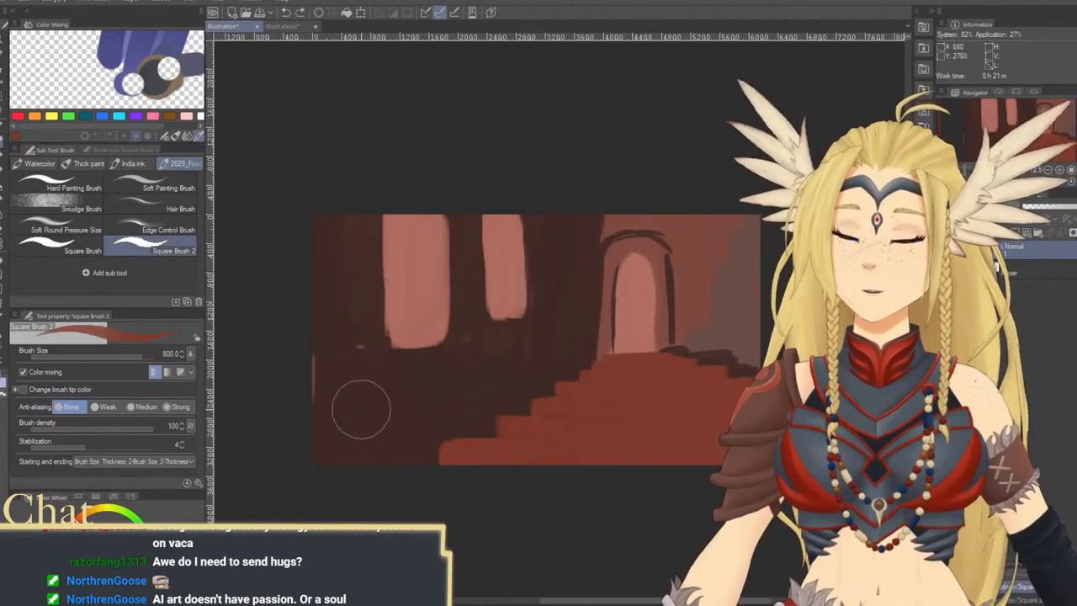
{"action": "left_click", "coordinate": [362, 407], "text": "alt"}
{"action": "left_click_drag", "start_coordinate": [553, 423], "coordinate": [499, 427]}
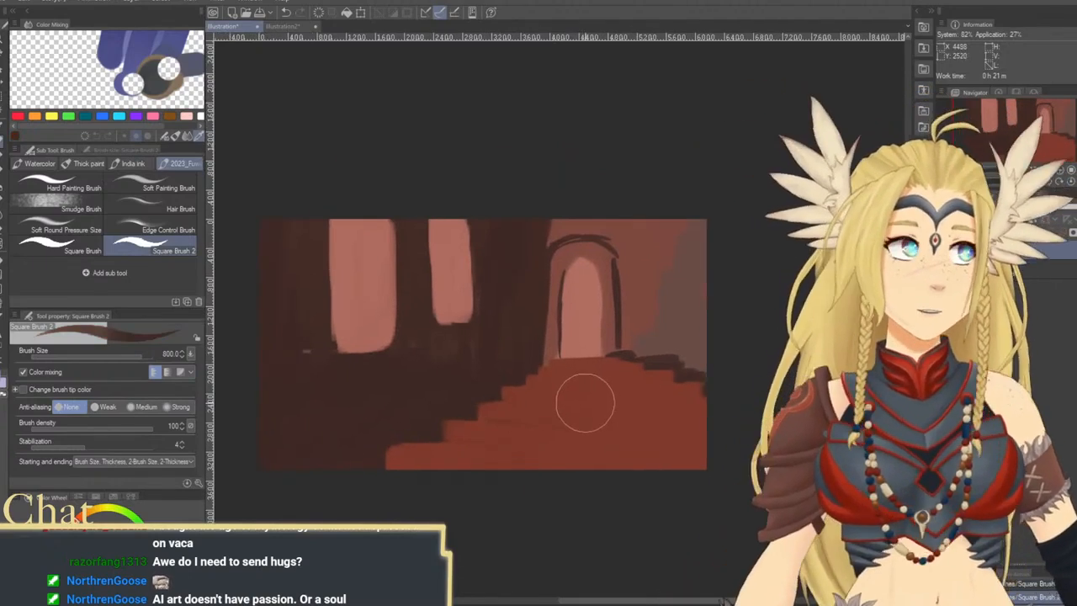
Test the alternative color mixing modes with strokes on the dark floor, return to the first mode and undo the strokes
{"action": "key", "text": "bracketleft"}
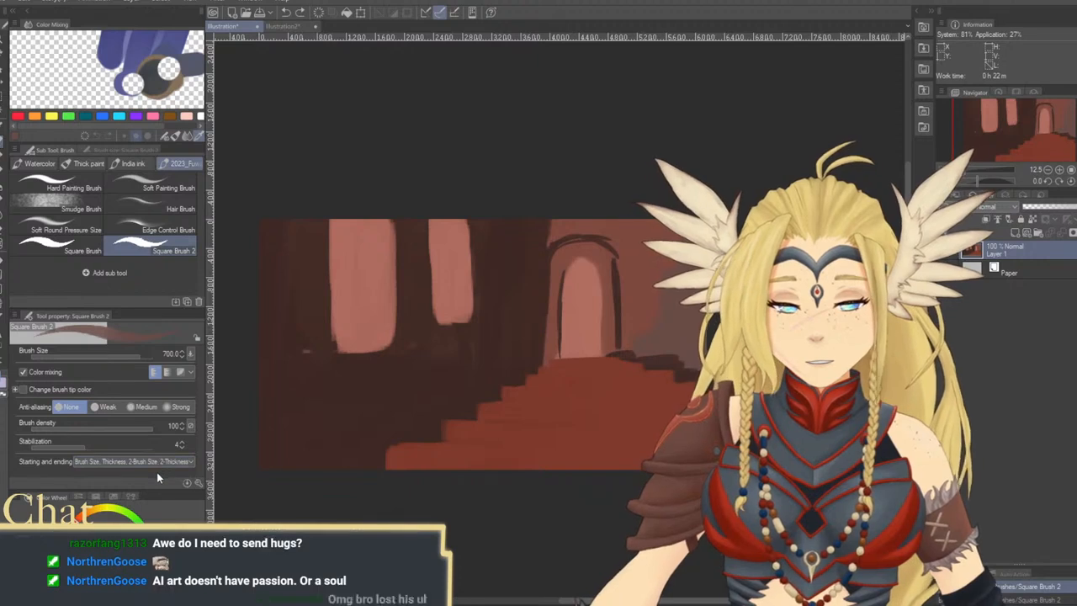
{"action": "left_click", "coordinate": [166, 373]}
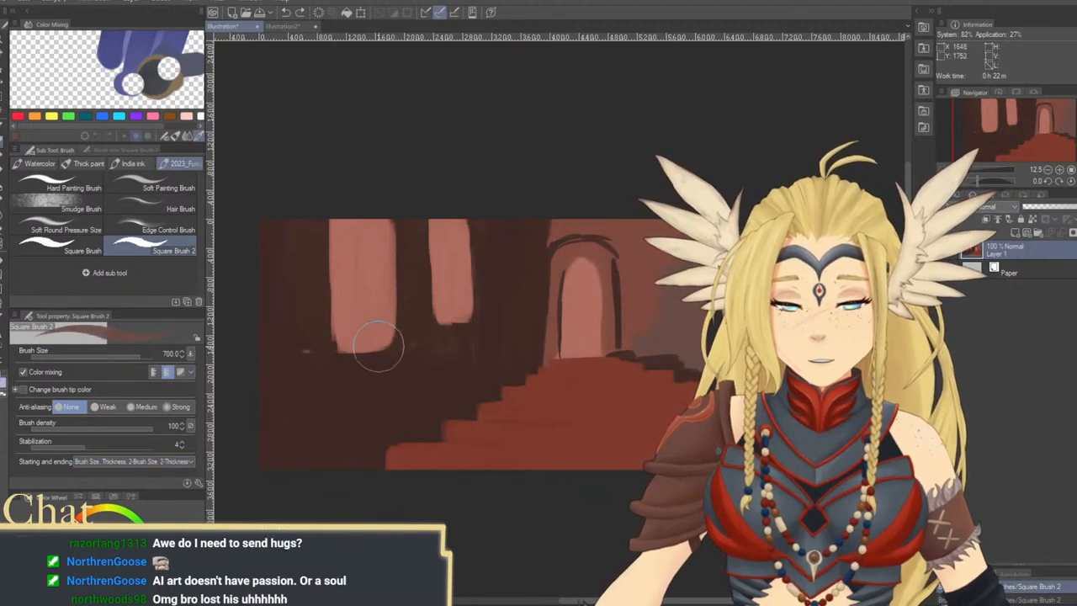
{"action": "mouse_move", "coordinate": [380, 350]}
{"action": "left_mouse_down"}
{"action": "mouse_move", "coordinate": [370, 455]}
{"action": "mouse_move", "coordinate": [399, 367]}
{"action": "left_mouse_up"}
{"action": "key", "text": "ctrl+z"}
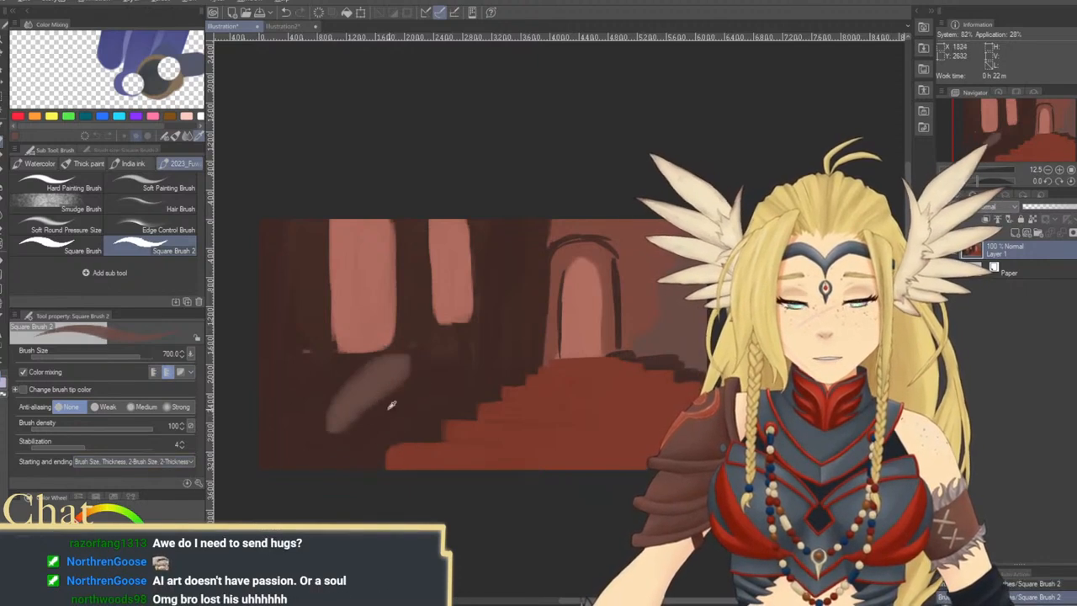
{"action": "left_click_drag", "start_coordinate": [291, 409], "coordinate": [307, 362]}
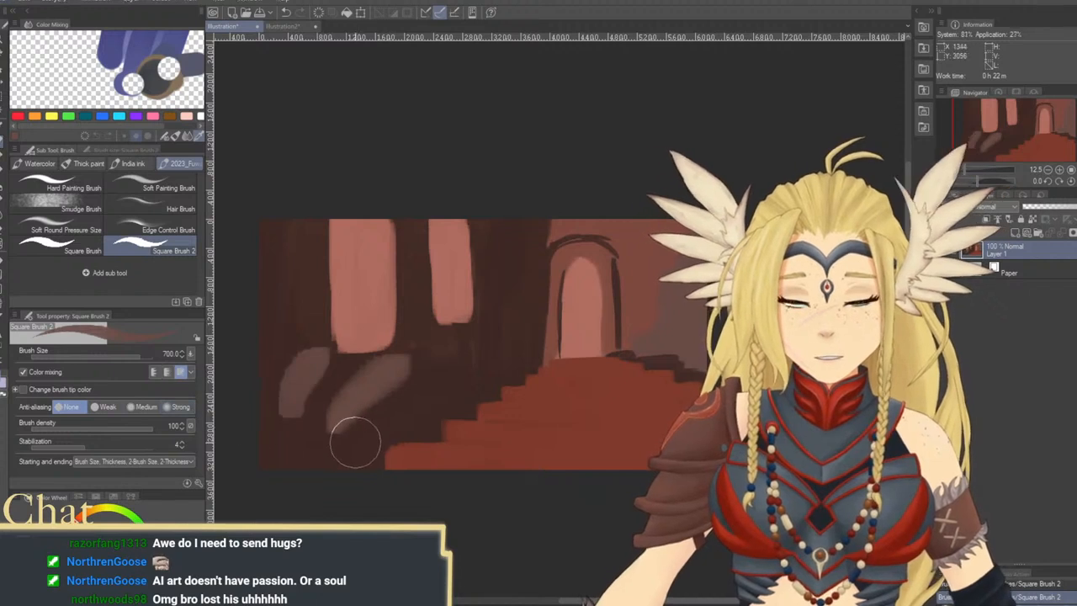
{"action": "key", "text": "ctrl+z"}
{"action": "key", "text": "ctrl+z"}
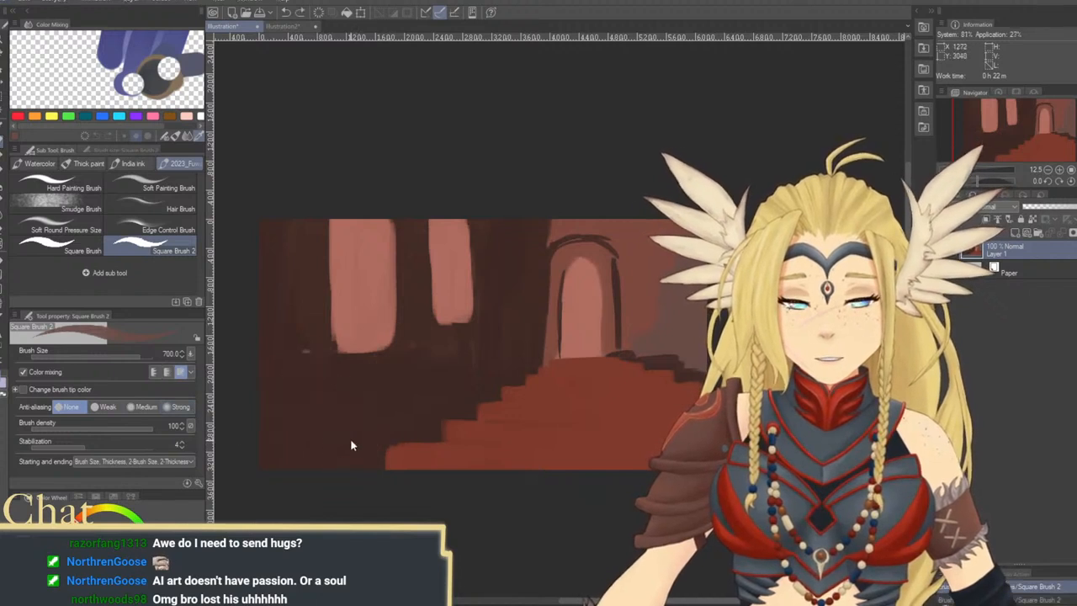
{"action": "left_click", "coordinate": [154, 372]}
{"action": "left_click_drag", "start_coordinate": [366, 395], "coordinate": [348, 464]}
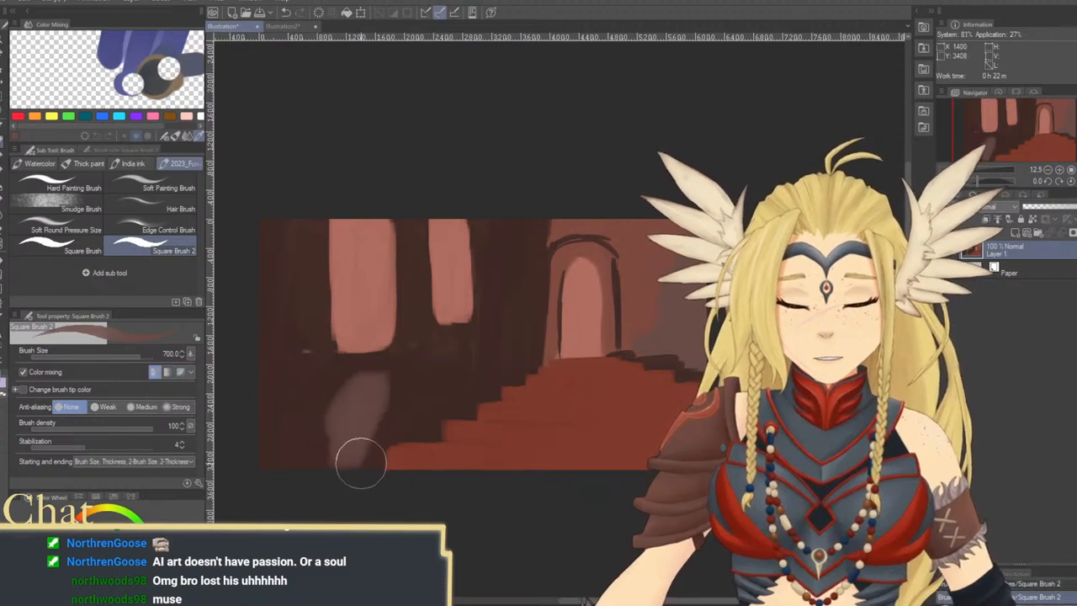
{"action": "left_click", "coordinate": [391, 376], "text": "alt"}
{"action": "key", "text": "ctrl+z"}
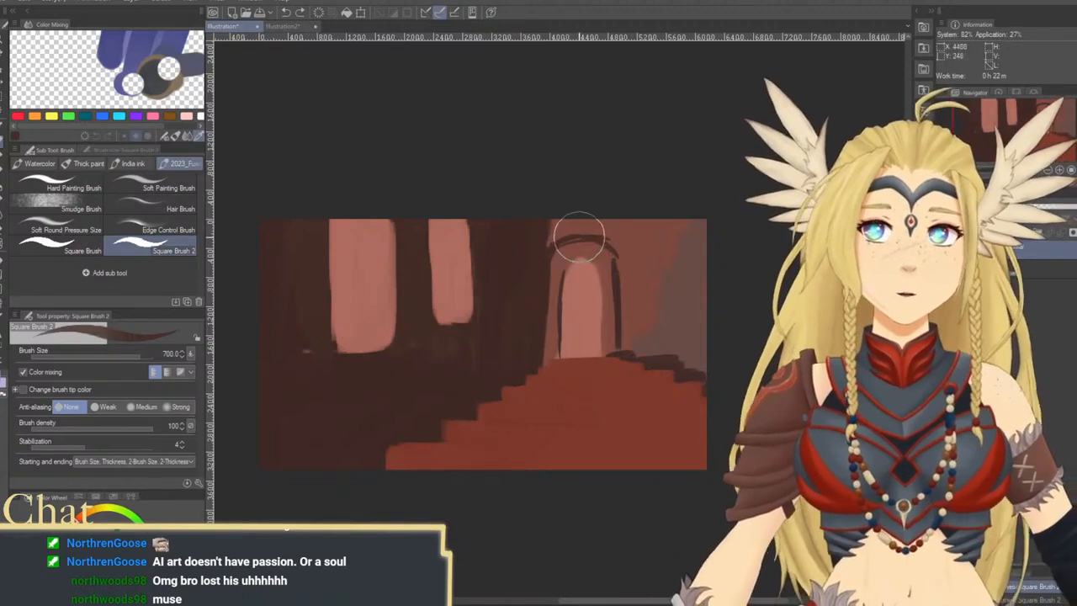
Paint dark brown above the arch and add dark column shapes to the wall on its right, reducing the brush to 500
{"action": "key", "text": "bracketleft"}
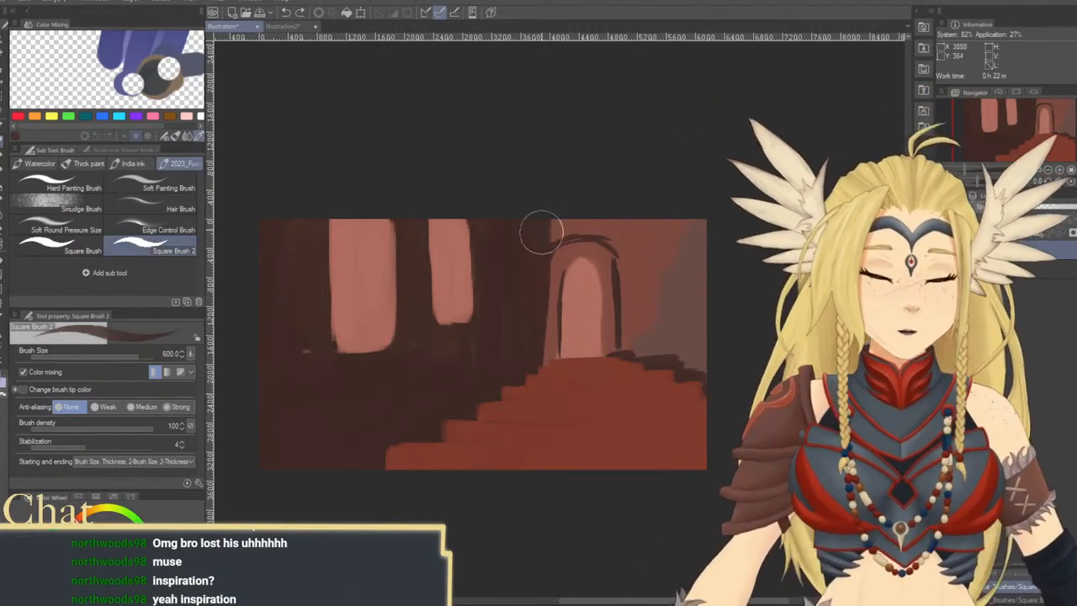
{"action": "left_click_drag", "start_coordinate": [548, 239], "coordinate": [591, 221]}
{"action": "mouse_move", "coordinate": [686, 295]}
{"action": "left_mouse_down"}
{"action": "mouse_move", "coordinate": [679, 333]}
{"action": "mouse_move", "coordinate": [698, 362]}
{"action": "left_mouse_up"}
{"action": "mouse_move", "coordinate": [630, 326]}
{"action": "left_mouse_down"}
{"action": "mouse_move", "coordinate": [631, 345]}
{"action": "mouse_move", "coordinate": [644, 345]}
{"action": "left_mouse_up"}
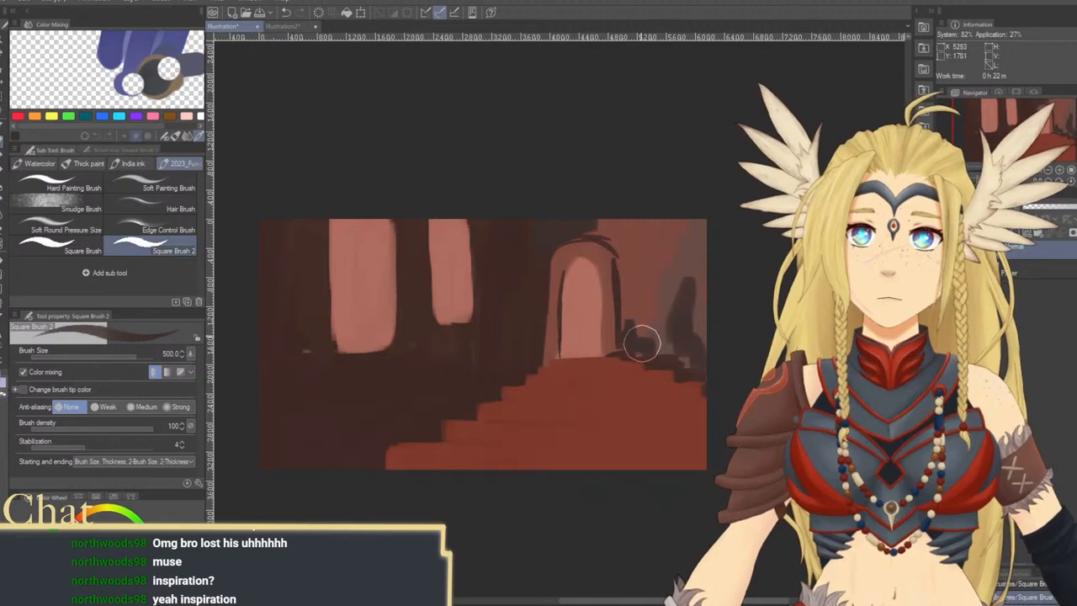
{"action": "mouse_move", "coordinate": [631, 259]}
{"action": "left_mouse_down"}
{"action": "mouse_move", "coordinate": [634, 315]}
{"action": "mouse_move", "coordinate": [681, 342]}
{"action": "left_mouse_up"}
{"action": "left_click_drag", "start_coordinate": [539, 320], "coordinate": [628, 338]}
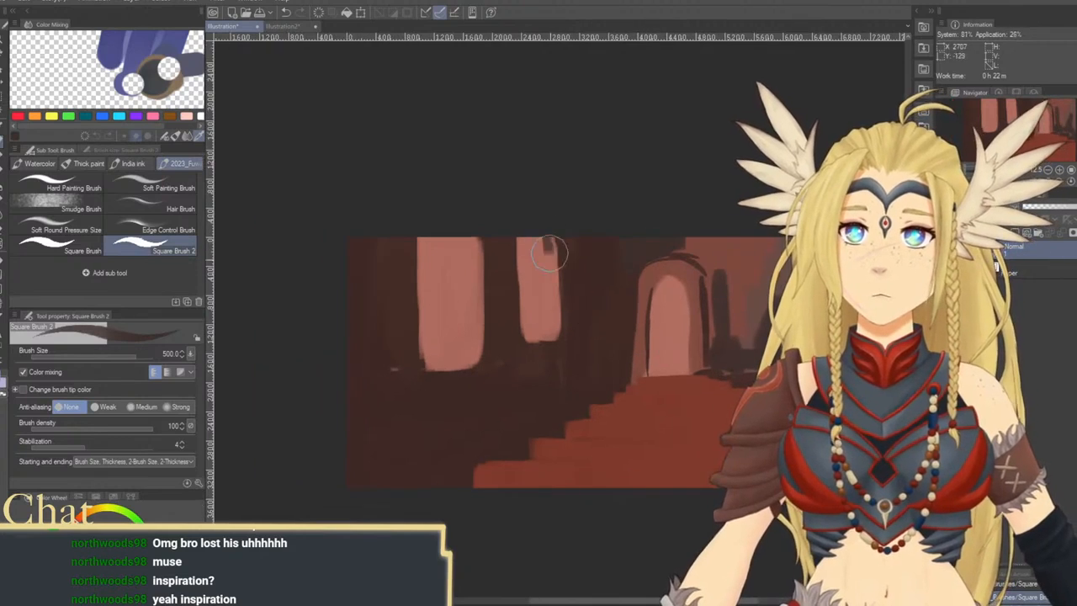
{"action": "left_click_drag", "start_coordinate": [551, 251], "coordinate": [554, 329]}
{"action": "key", "text": "ctrl+z"}
{"action": "key", "text": "ctrl+z"}
{"action": "key", "text": "ctrl+z"}
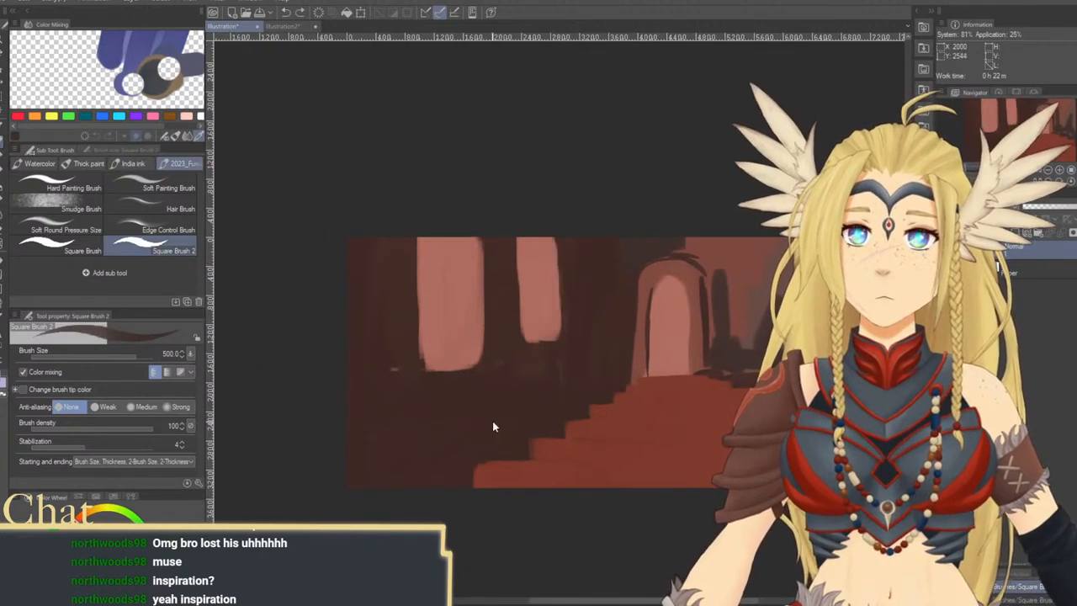
Rework the dark wall and floor below the windows with broad strokes, enlarging the brush to 1000
{"action": "left_click_drag", "start_coordinate": [493, 422], "coordinate": [531, 282]}
{"action": "key", "text": "]"}
{"action": "mouse_move", "coordinate": [404, 330]}
{"action": "left_mouse_down"}
{"action": "mouse_move", "coordinate": [481, 313]}
{"action": "mouse_move", "coordinate": [457, 353]}
{"action": "mouse_move", "coordinate": [451, 418]}
{"action": "left_mouse_up"}
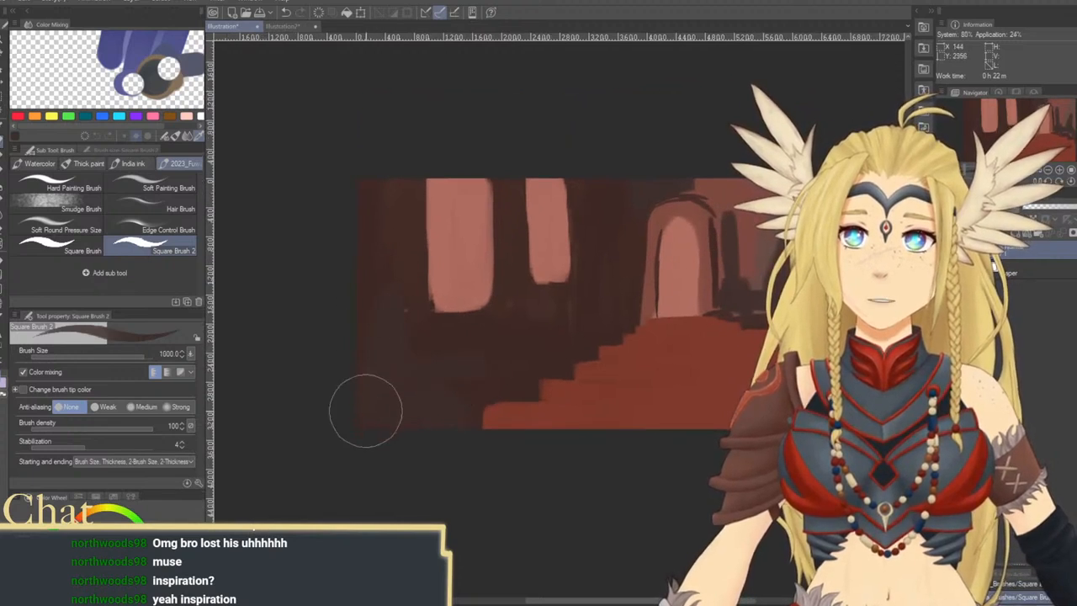
{"action": "left_click_drag", "start_coordinate": [533, 371], "coordinate": [480, 356]}
Try dark shadow strokes across the red stairs at brush size 400, lowering brush density to 88, and undo them
{"action": "key", "text": "["}
{"action": "mouse_move", "coordinate": [538, 393]}
{"action": "left_mouse_down"}
{"action": "mouse_move", "coordinate": [508, 356]}
{"action": "mouse_move", "coordinate": [546, 350]}
{"action": "left_mouse_up"}
{"action": "key", "text": "["}
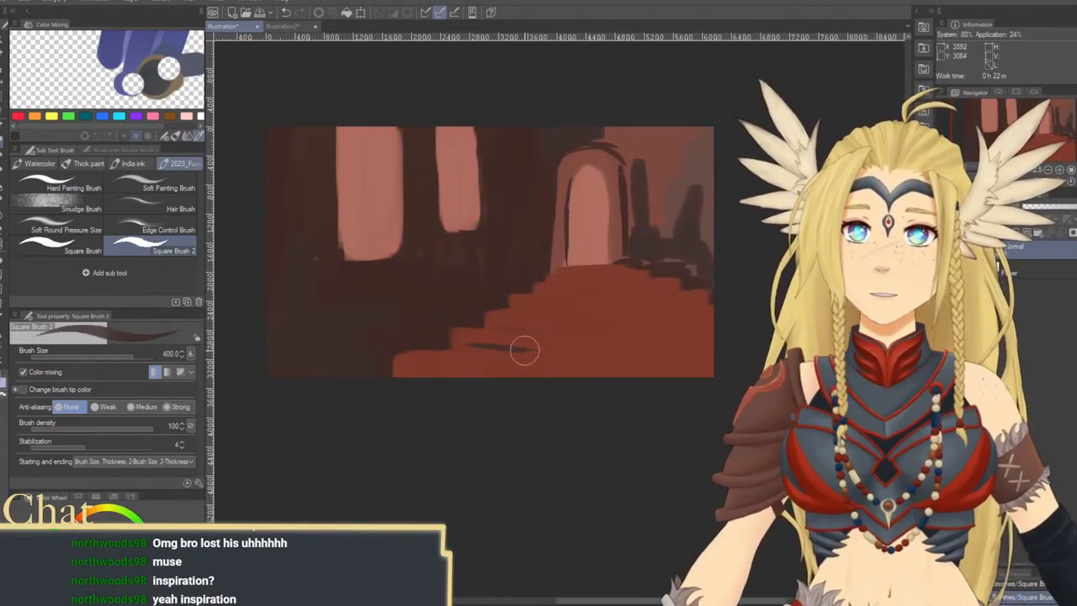
{"action": "key", "text": "ctrl+z"}
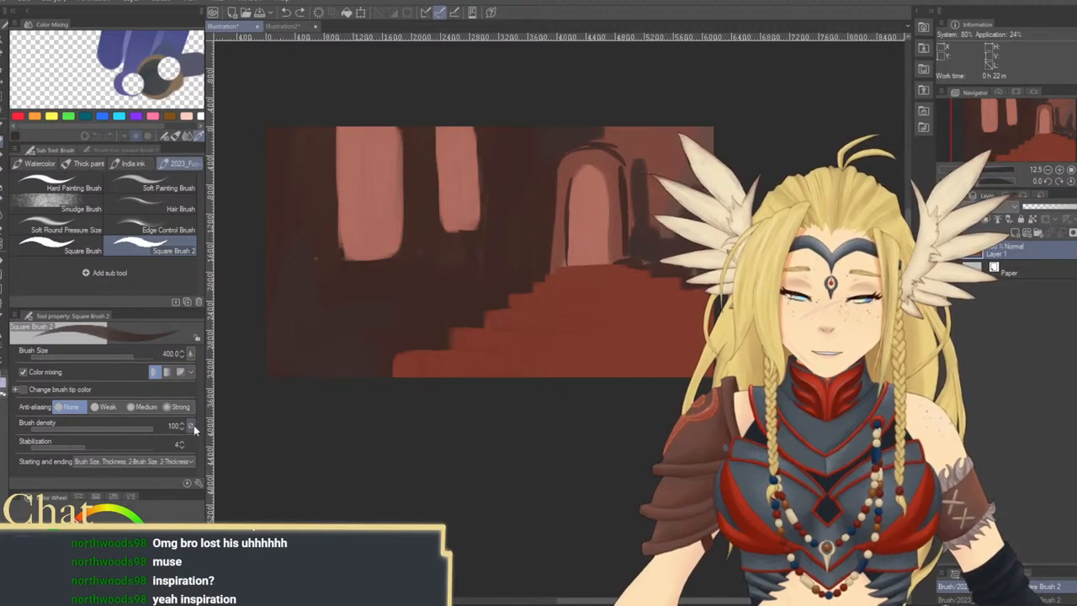
{"action": "left_click", "coordinate": [139, 428]}
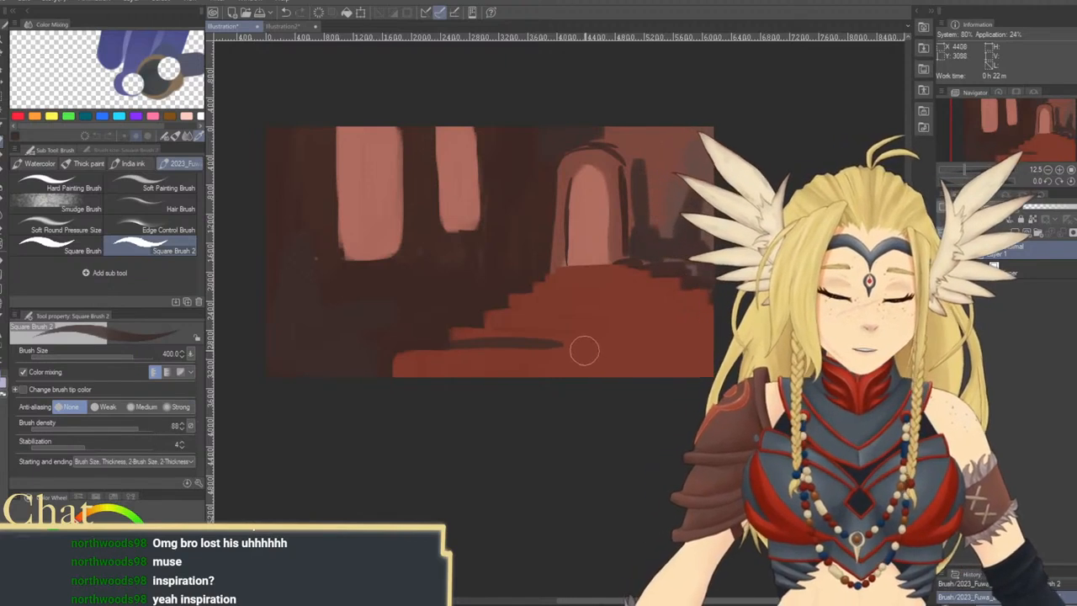
{"action": "left_click_drag", "start_coordinate": [435, 354], "coordinate": [702, 293]}
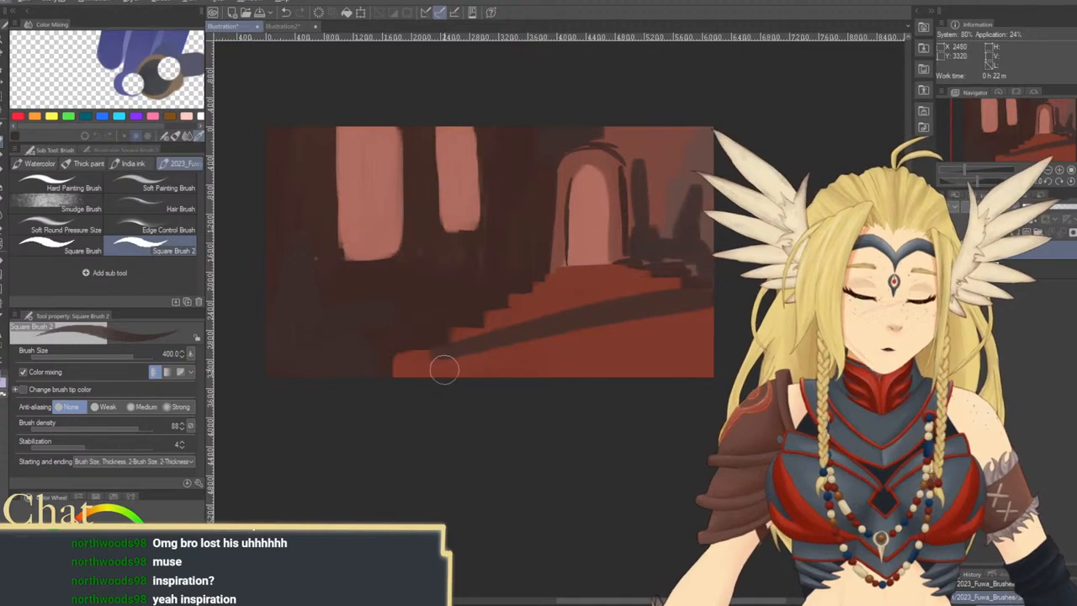
{"action": "key", "text": "ctrl+z"}
Lower the brush density to 60 and paint dark shadow lines across the red stairs, going from brush size 500 to 200
{"action": "left_click", "coordinate": [97, 428]}
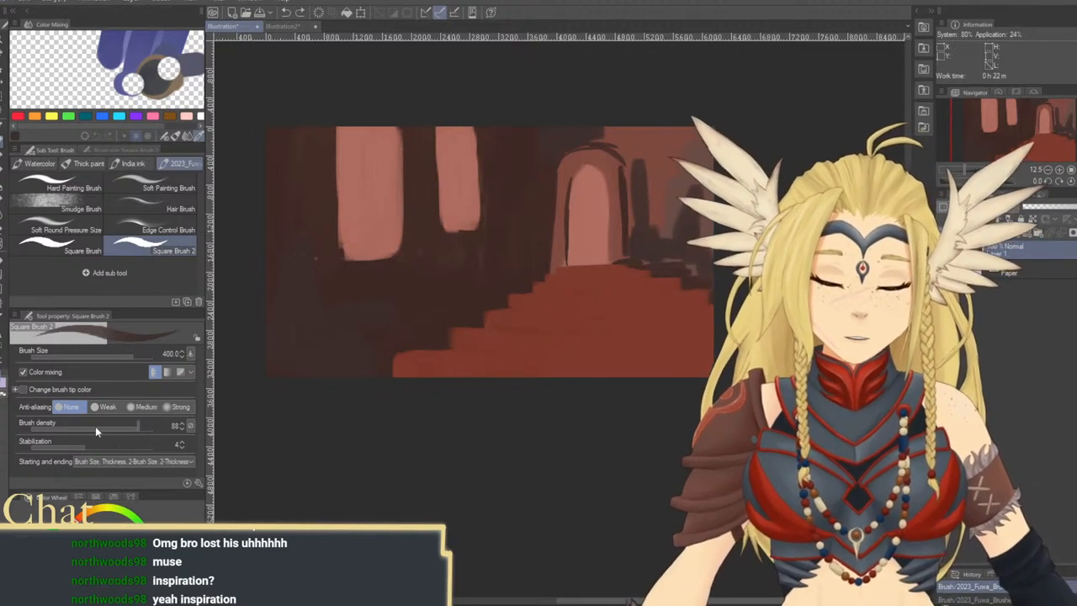
{"action": "mouse_move", "coordinate": [442, 368]}
{"action": "left_mouse_down"}
{"action": "mouse_move", "coordinate": [607, 367]}
{"action": "mouse_move", "coordinate": [549, 431]}
{"action": "left_mouse_up"}
{"action": "key", "text": "ctrl+z"}
{"action": "key", "text": "]"}
{"action": "left_click_drag", "start_coordinate": [444, 410], "coordinate": [530, 414]}
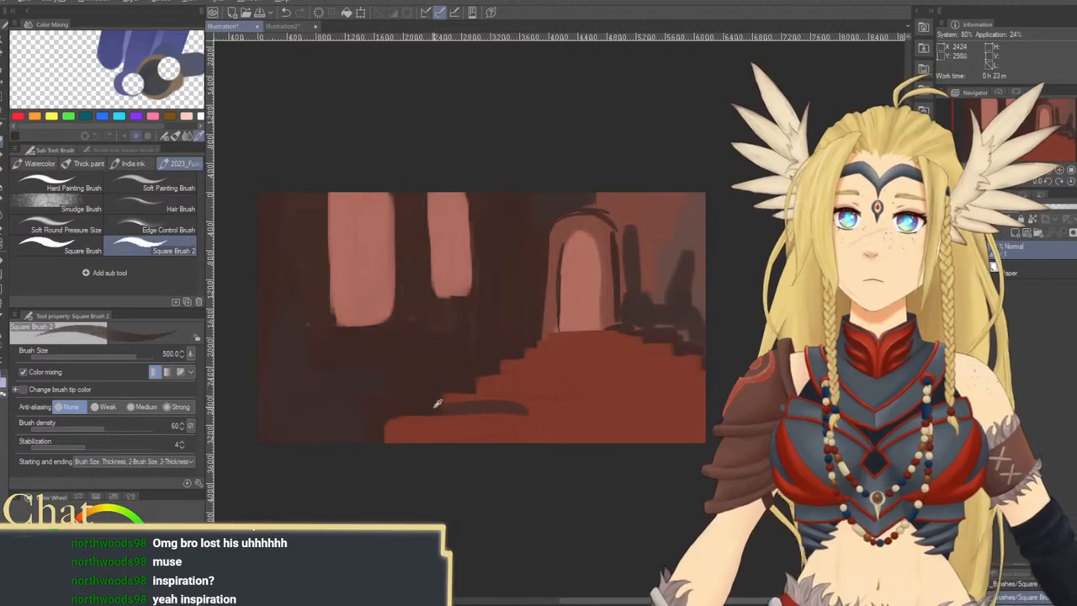
{"action": "left_click_drag", "start_coordinate": [447, 405], "coordinate": [611, 410]}
{"action": "key", "text": "["}
{"action": "key", "text": "["}
{"action": "key", "text": "["}
{"action": "key", "text": "["}
{"action": "left_click_drag", "start_coordinate": [539, 392], "coordinate": [637, 386]}
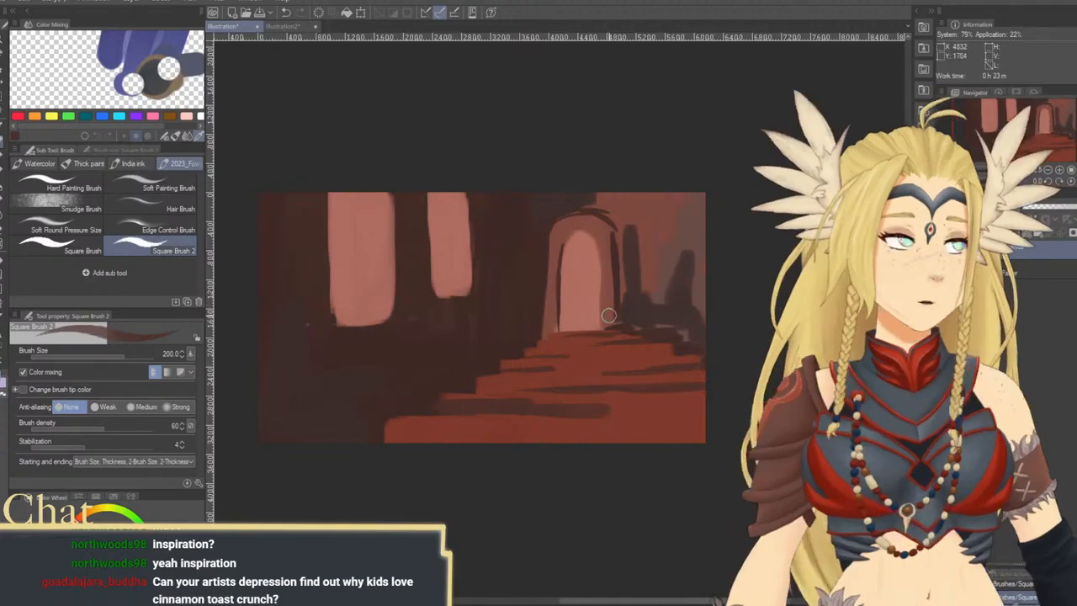
Lighten the arch opening and the narrow window's left side with a lighter pink at brush size 400
{"action": "scroll", "coordinate": [609, 315], "scroll_direction": "up", "scroll_amount": 2}
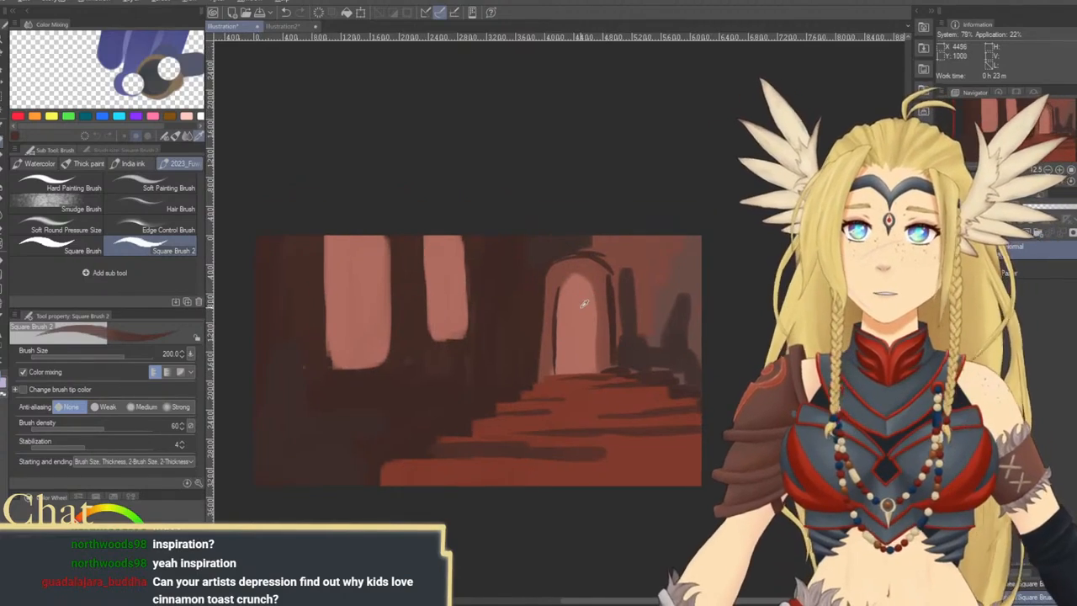
{"action": "left_click", "coordinate": [583, 304], "text": "alt"}
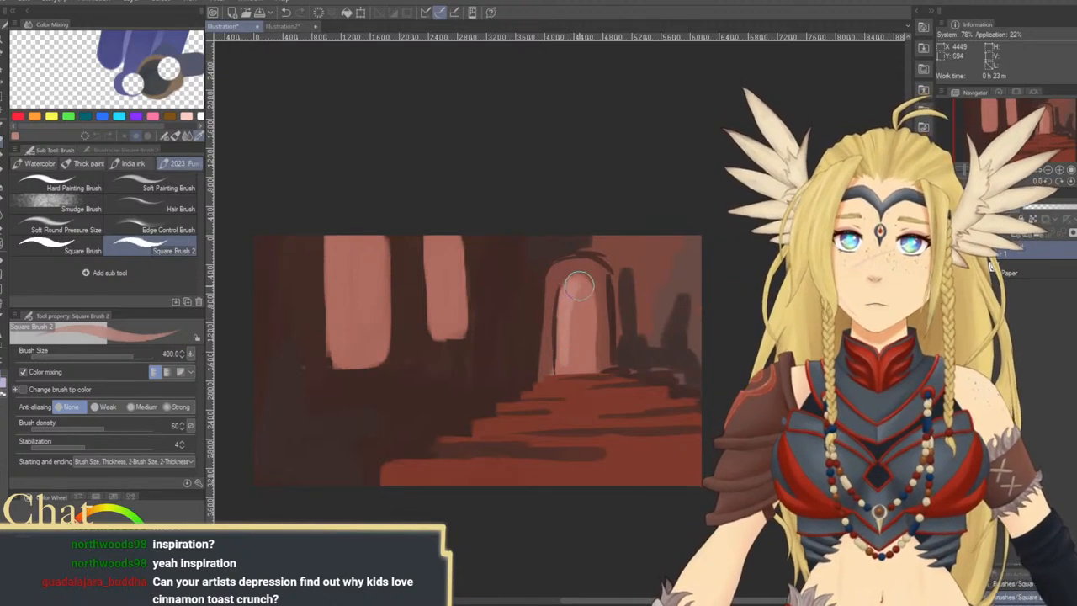
{"action": "left_click_drag", "start_coordinate": [561, 341], "coordinate": [577, 362]}
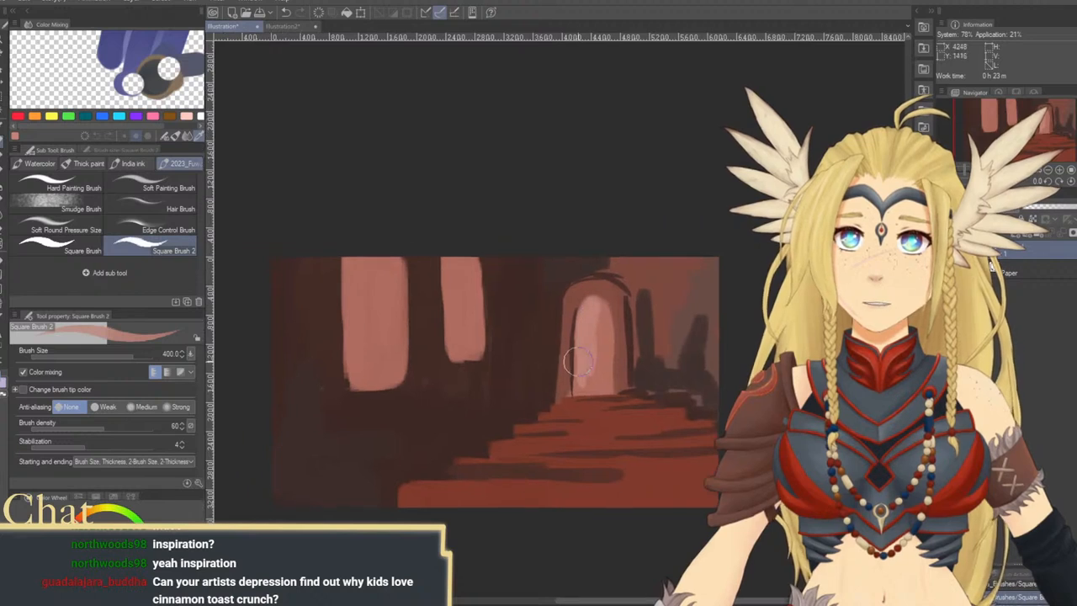
{"action": "left_click_drag", "start_coordinate": [446, 248], "coordinate": [451, 314]}
{"action": "left_click_drag", "start_coordinate": [445, 270], "coordinate": [450, 353]}
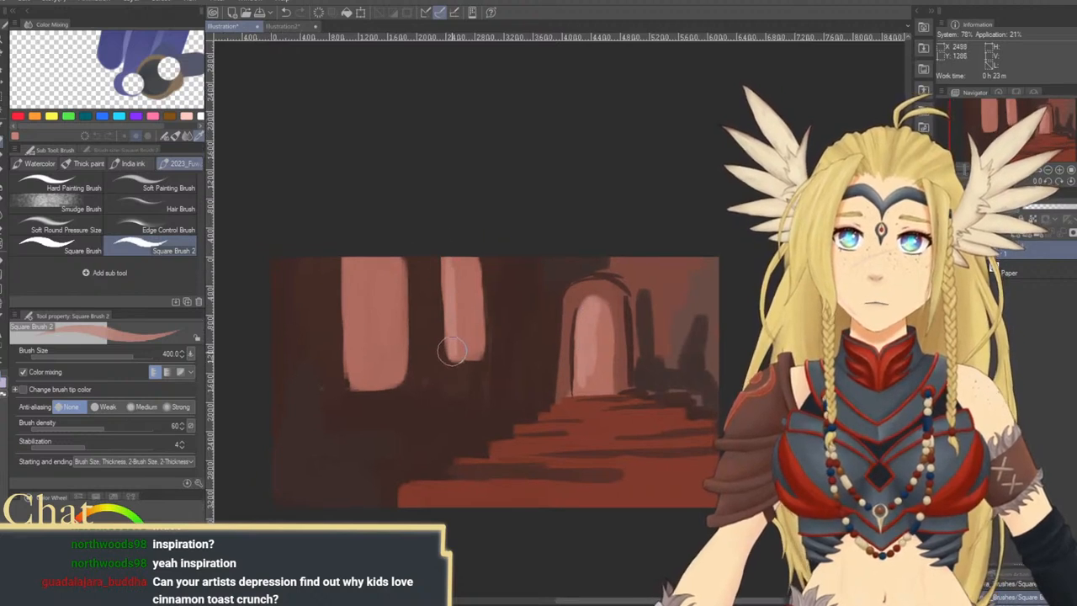
{"action": "mouse_move", "coordinate": [455, 262]}
{"action": "left_mouse_down"}
{"action": "mouse_move", "coordinate": [460, 306]}
{"action": "mouse_move", "coordinate": [460, 263]}
{"action": "left_mouse_up"}
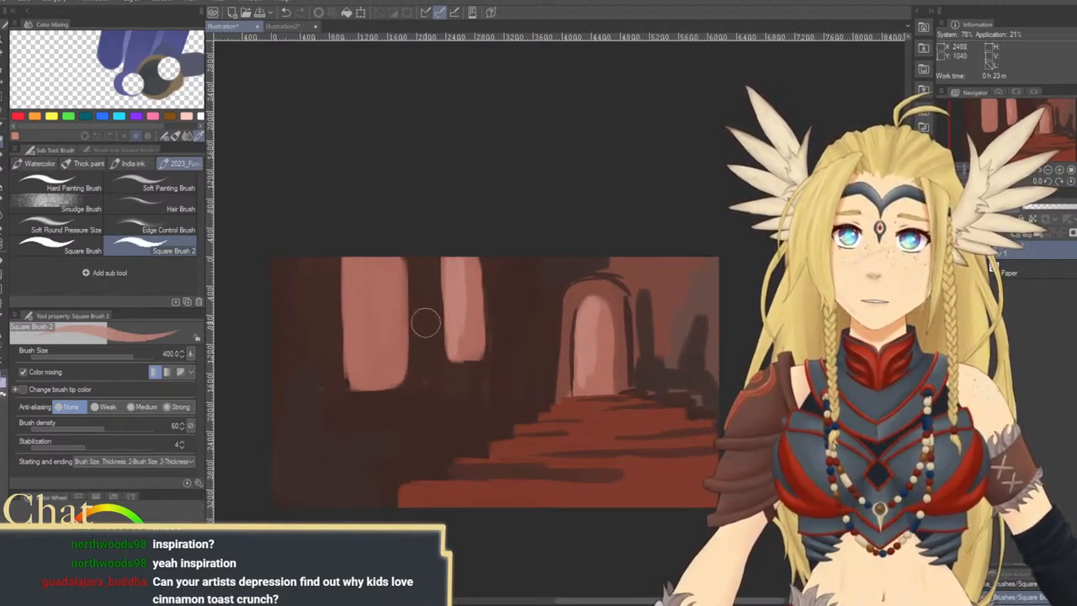
Lighten the wide window along its left side and lower edge with pale pink at brush size 400
{"action": "left_click_drag", "start_coordinate": [350, 279], "coordinate": [355, 380]}
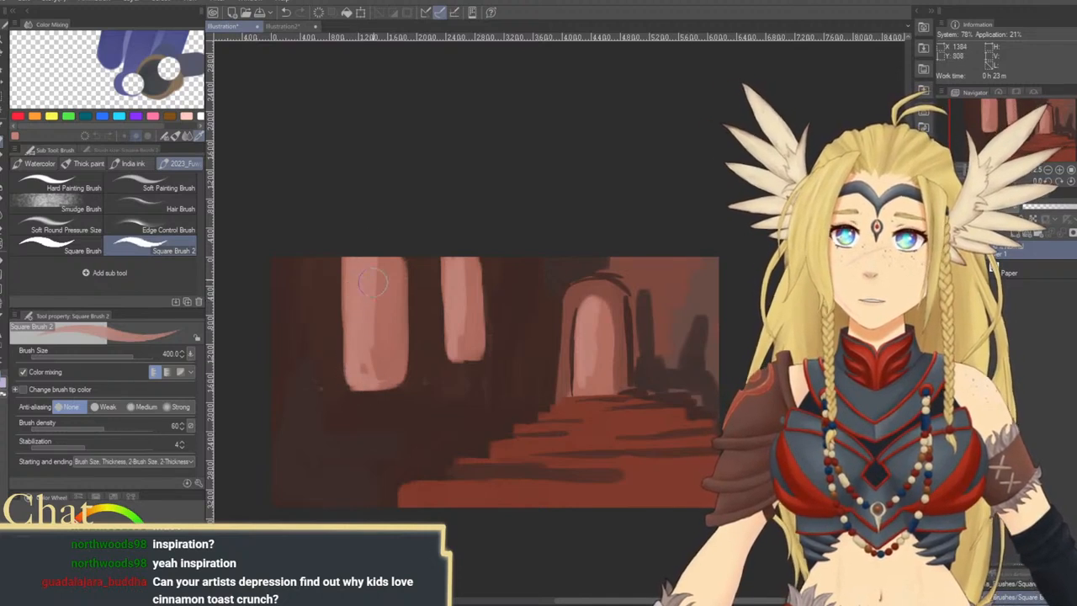
Try a pale pink highlight line across the upper red stairs at brush size 150 and undo it
{"action": "left_click_drag", "start_coordinate": [529, 387], "coordinate": [481, 254]}
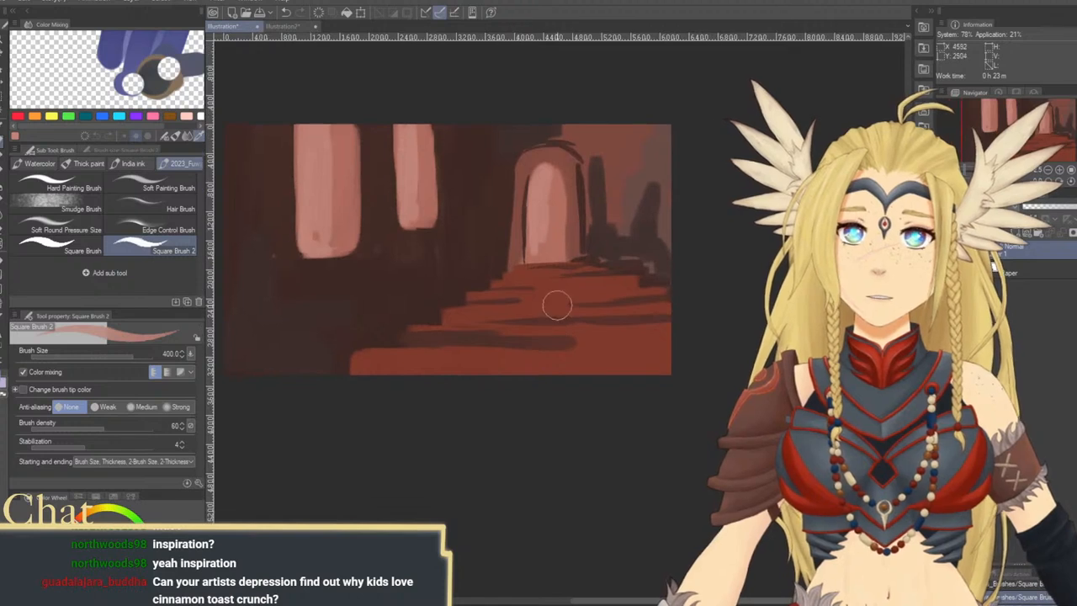
{"action": "key", "text": "bracketleft"}
{"action": "key", "text": "bracketleft"}
{"action": "key", "text": "bracketleft"}
{"action": "left_click_drag", "start_coordinate": [550, 287], "coordinate": [639, 281]}
{"action": "key", "text": "ctrl+z"}
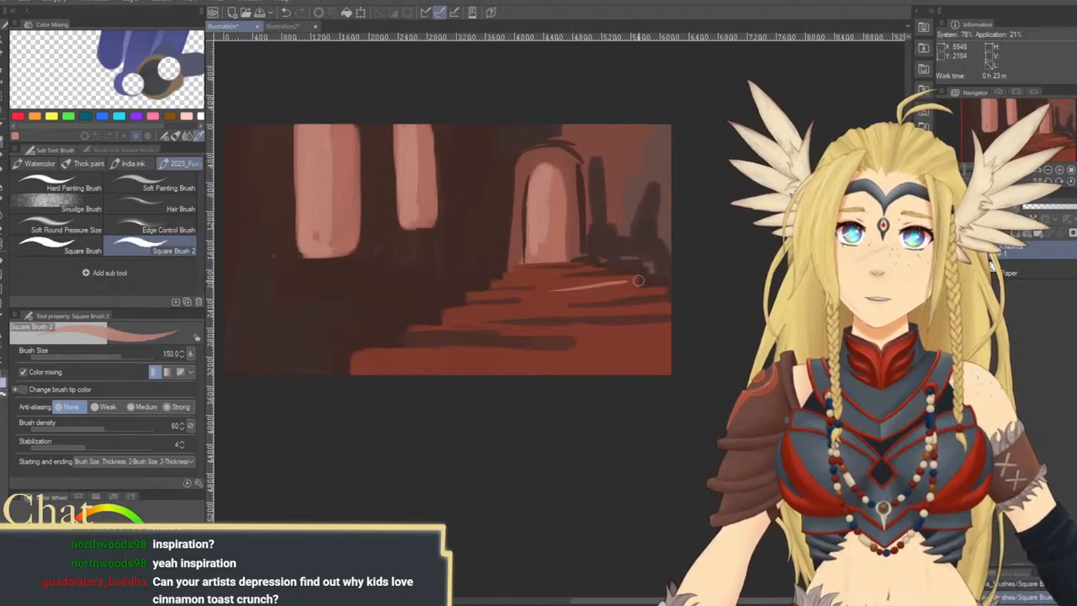
{"action": "key", "text": "ctrl+z"}
Paint thin pale pink highlights along the edges of the red steps, from the upper stairs to the lowest one, at brush size 100
{"action": "key", "text": "bracketleft"}
{"action": "left_click_drag", "start_coordinate": [546, 291], "coordinate": [636, 288]}
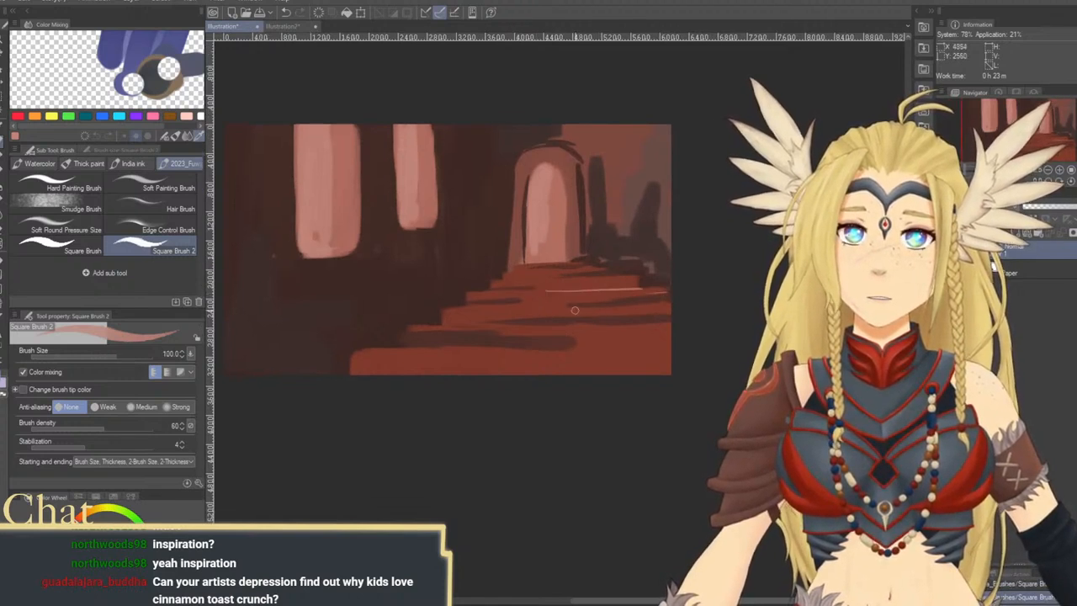
{"action": "left_click_drag", "start_coordinate": [575, 310], "coordinate": [656, 302]}
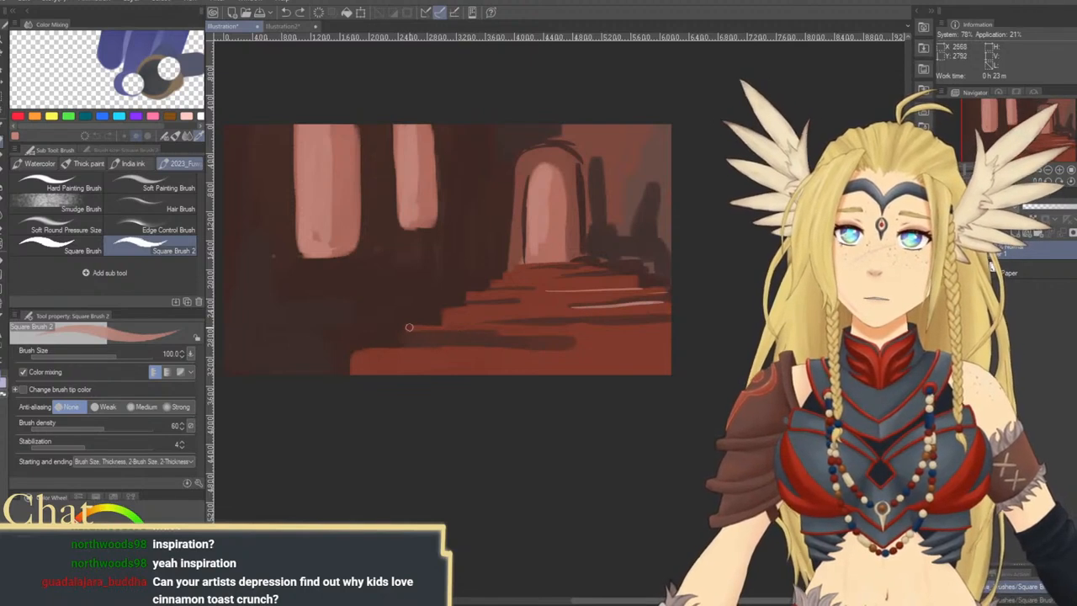
{"action": "mouse_move", "coordinate": [409, 328]}
{"action": "left_mouse_down"}
{"action": "mouse_move", "coordinate": [587, 323]}
{"action": "mouse_move", "coordinate": [563, 334]}
{"action": "left_mouse_up"}
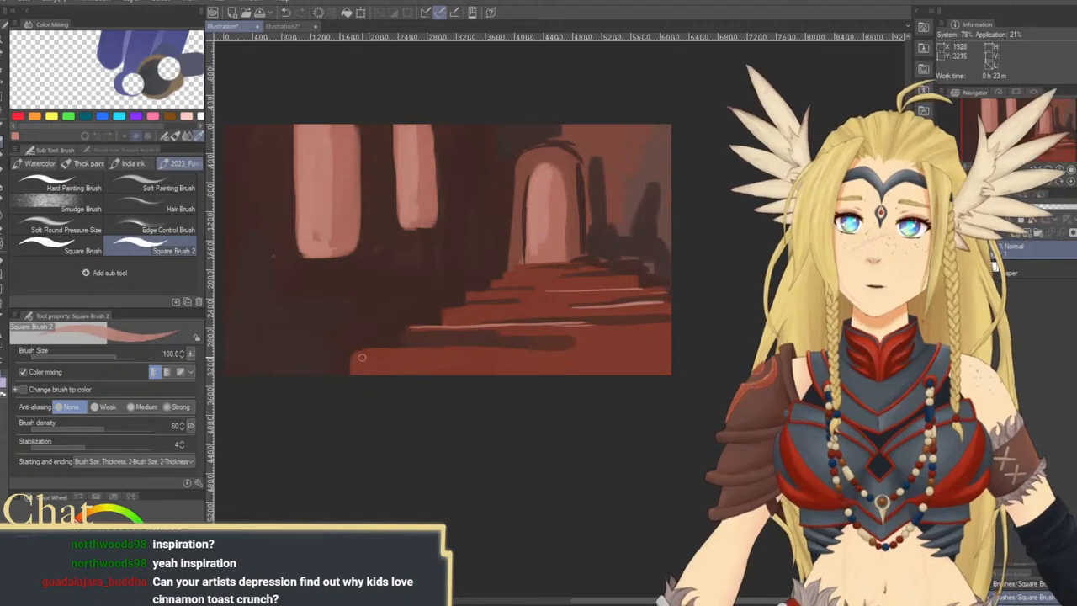
{"action": "left_click_drag", "start_coordinate": [354, 352], "coordinate": [481, 348]}
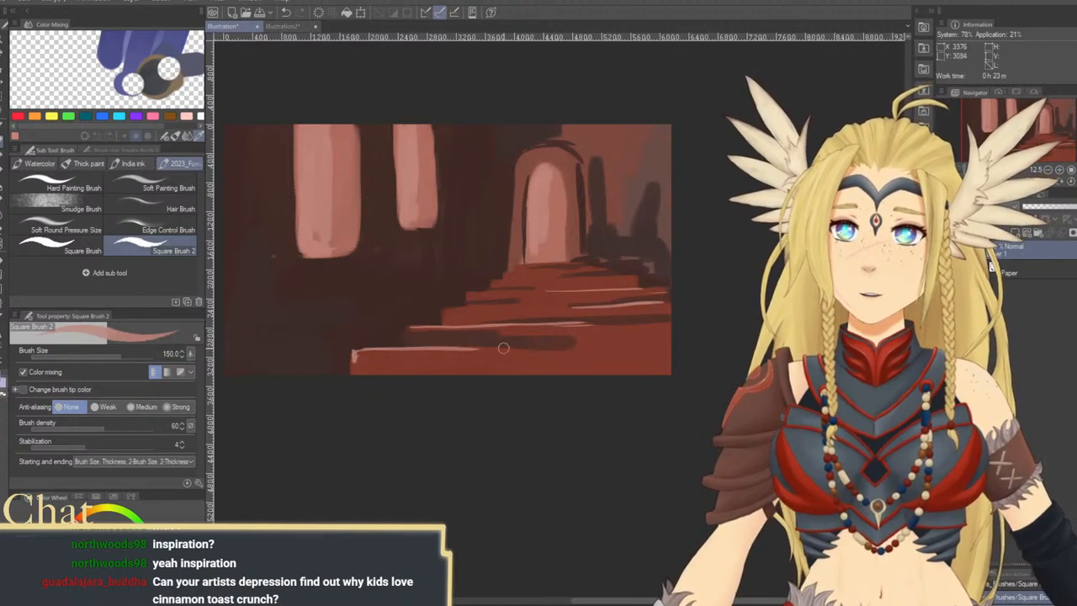
Highlight the top step at the foot of the arch in pale pink at brush size 150, undoing and repainting the first stroke
{"action": "left_click_drag", "start_coordinate": [598, 325], "coordinate": [586, 335]}
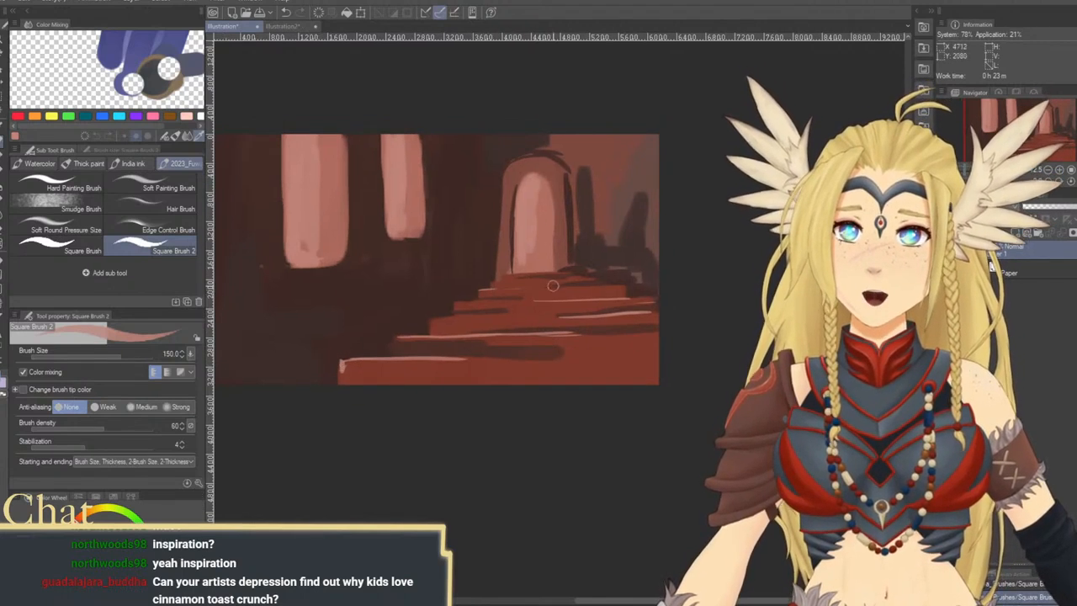
{"action": "left_click_drag", "start_coordinate": [518, 279], "coordinate": [594, 271]}
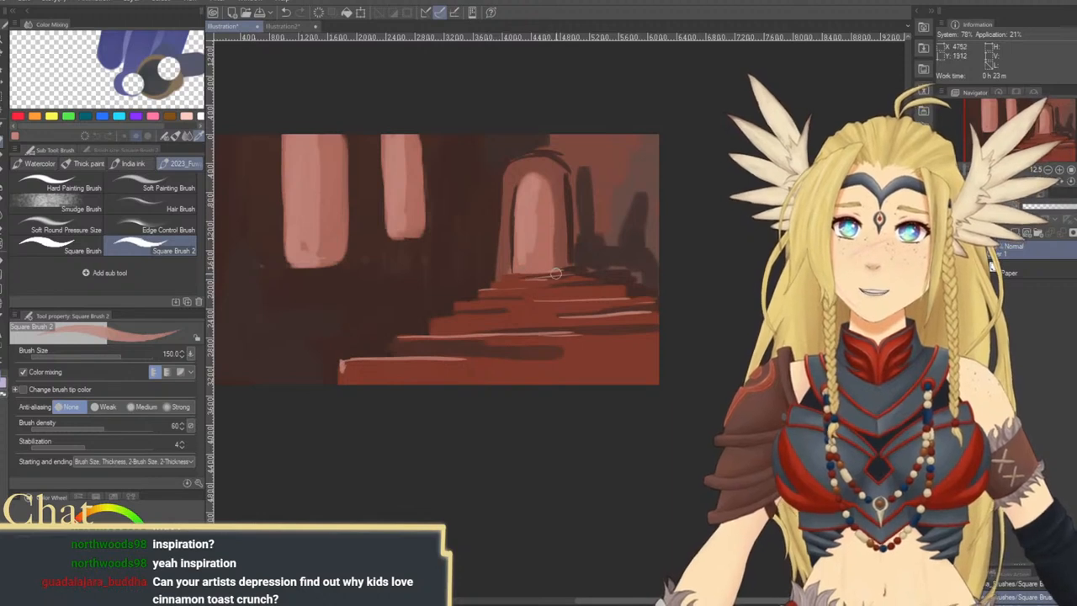
{"action": "key", "text": "ctrl+z"}
{"action": "mouse_move", "coordinate": [507, 276]}
{"action": "left_mouse_down"}
{"action": "mouse_move", "coordinate": [563, 273]}
{"action": "mouse_move", "coordinate": [594, 317]}
{"action": "mouse_move", "coordinate": [606, 293]}
{"action": "left_mouse_up"}
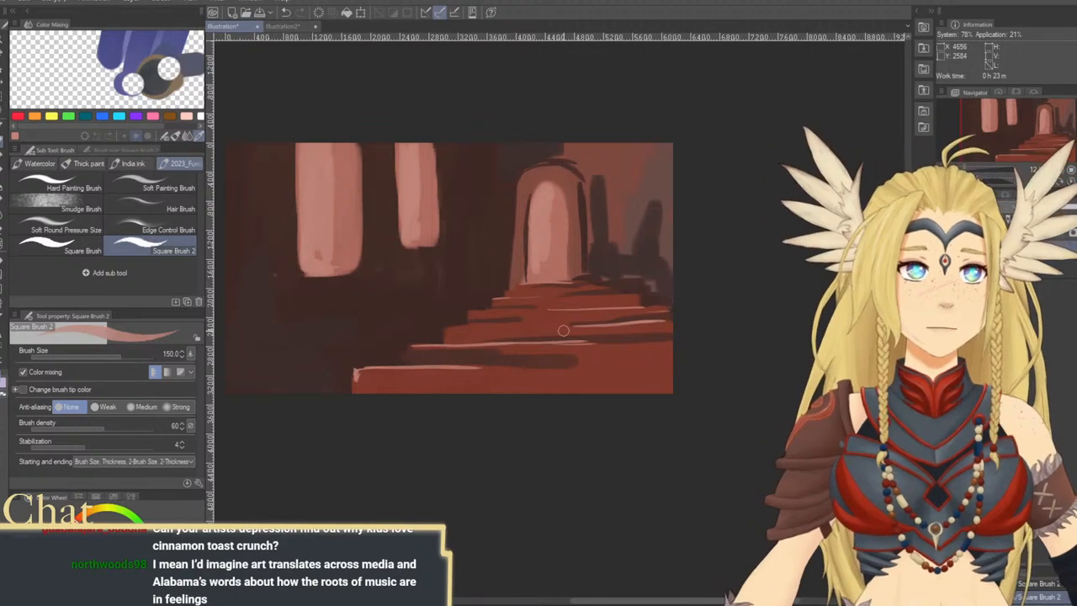
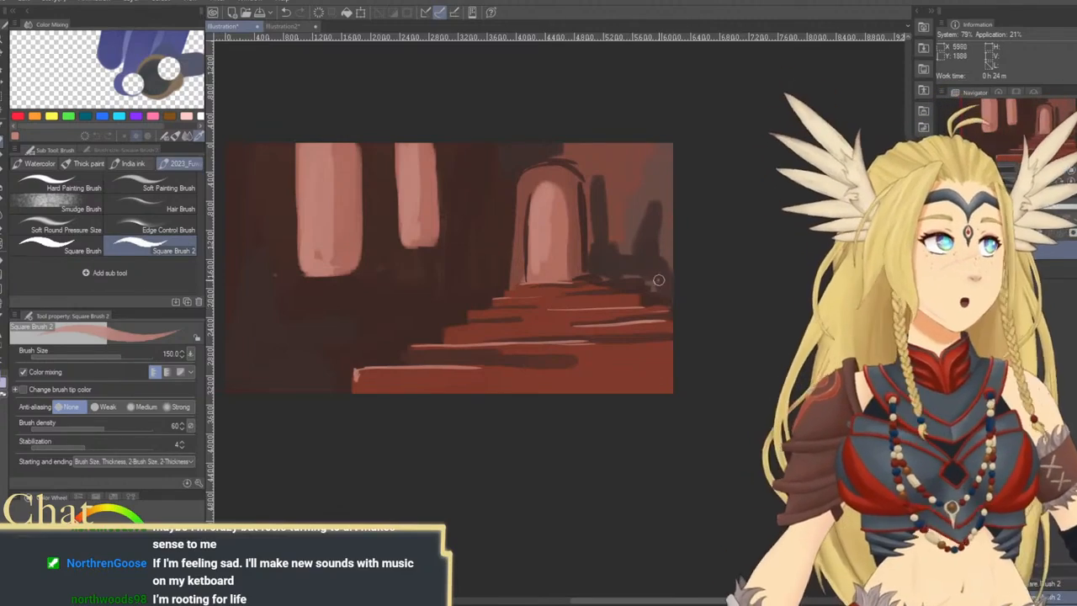
Add a pale pink highlight at the lower left corner of the lowest red step at brush size 150, undoing the first strokes
{"action": "left_click_drag", "start_coordinate": [669, 317], "coordinate": [717, 319]}
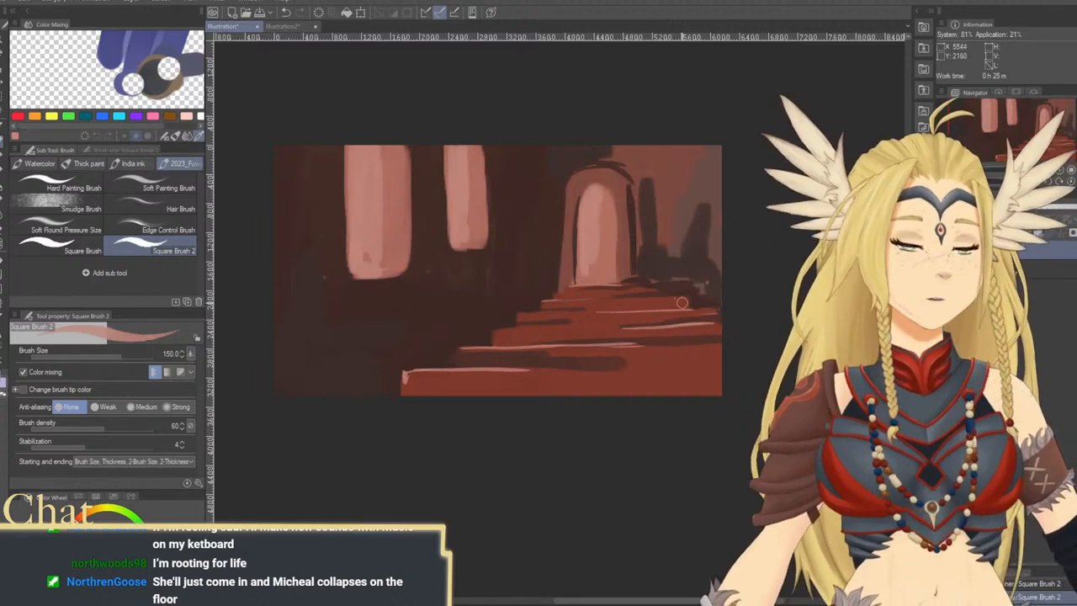
{"action": "left_click_drag", "start_coordinate": [405, 377], "coordinate": [430, 345]}
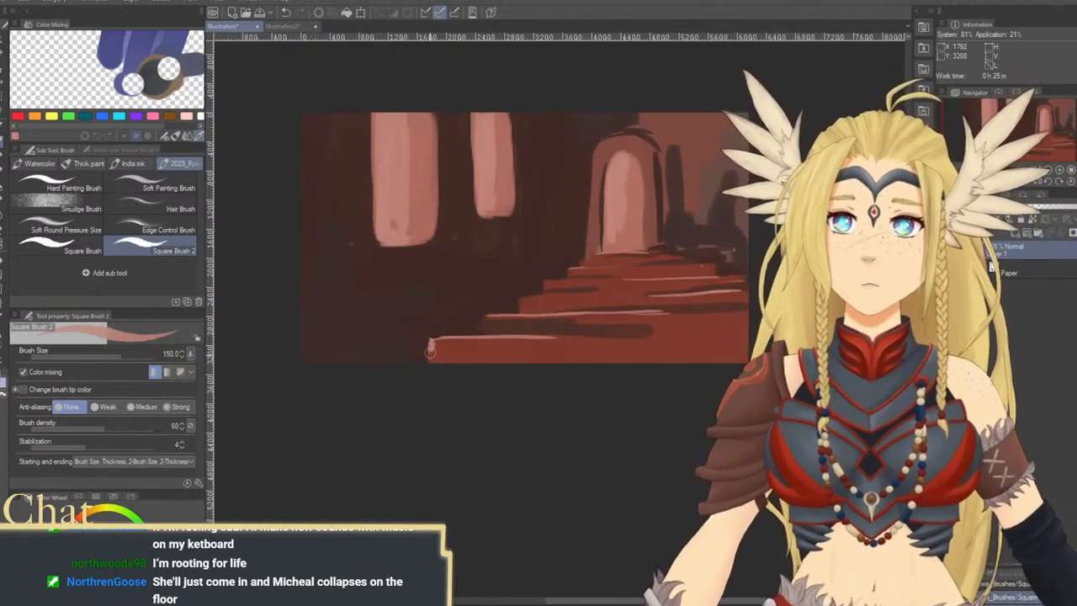
{"action": "left_click_drag", "start_coordinate": [400, 362], "coordinate": [428, 363]}
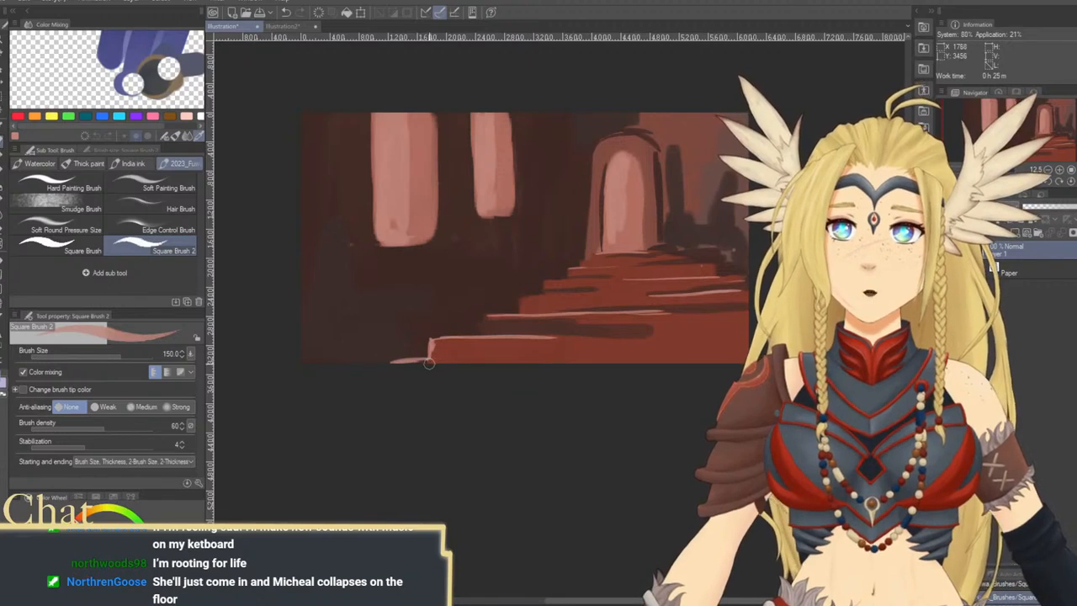
{"action": "key", "text": "ctrl+z"}
{"action": "key", "text": "ctrl+z"}
{"action": "mouse_move", "coordinate": [567, 285]}
{"action": "left_mouse_down"}
{"action": "mouse_move", "coordinate": [532, 345]}
{"action": "mouse_move", "coordinate": [523, 327]}
{"action": "mouse_move", "coordinate": [528, 382]}
{"action": "left_mouse_up"}
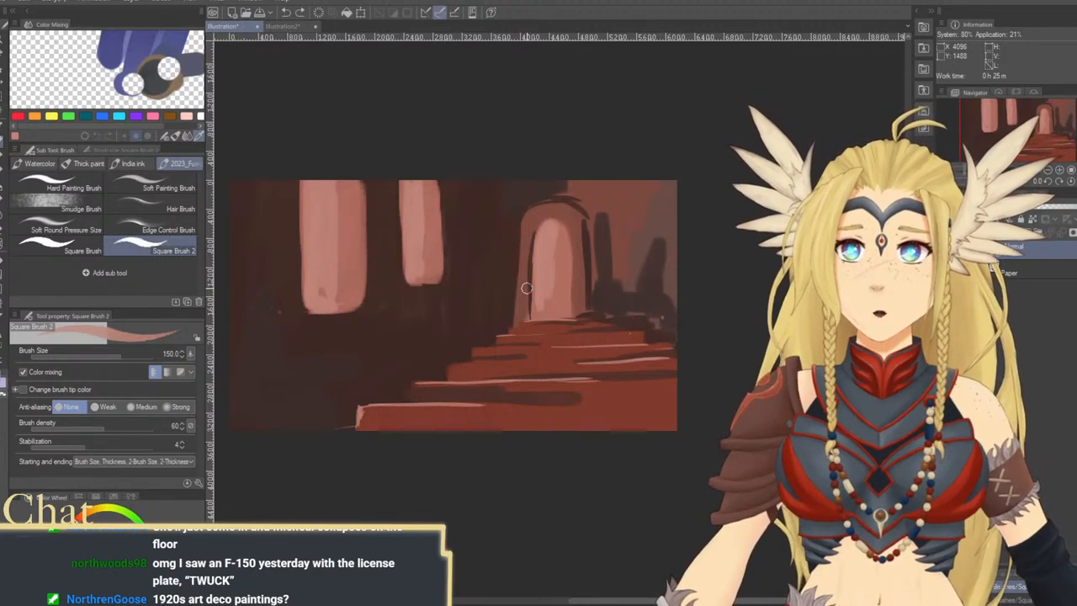
Pick a dark brown and outline rectangular wall panels and vertical frames around and beneath the two windows at brush size 150
{"action": "left_click_drag", "start_coordinate": [526, 327], "coordinate": [541, 341]}
{"action": "left_click", "coordinate": [606, 270], "text": "alt"}
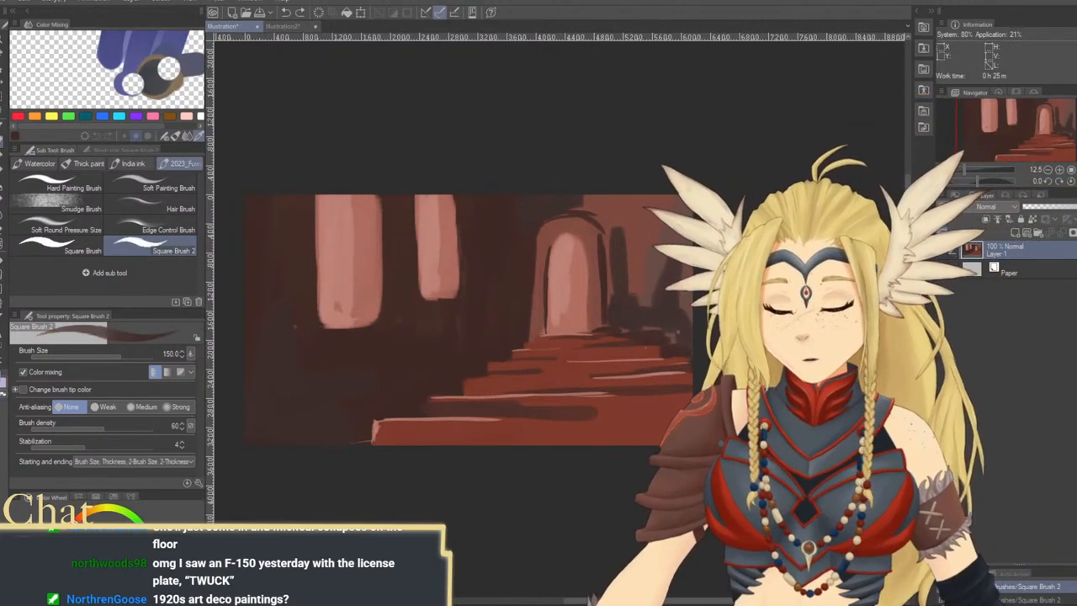
{"action": "mouse_move", "coordinate": [423, 327]}
{"action": "left_mouse_down"}
{"action": "mouse_move", "coordinate": [424, 371]}
{"action": "mouse_move", "coordinate": [432, 326]}
{"action": "left_mouse_up"}
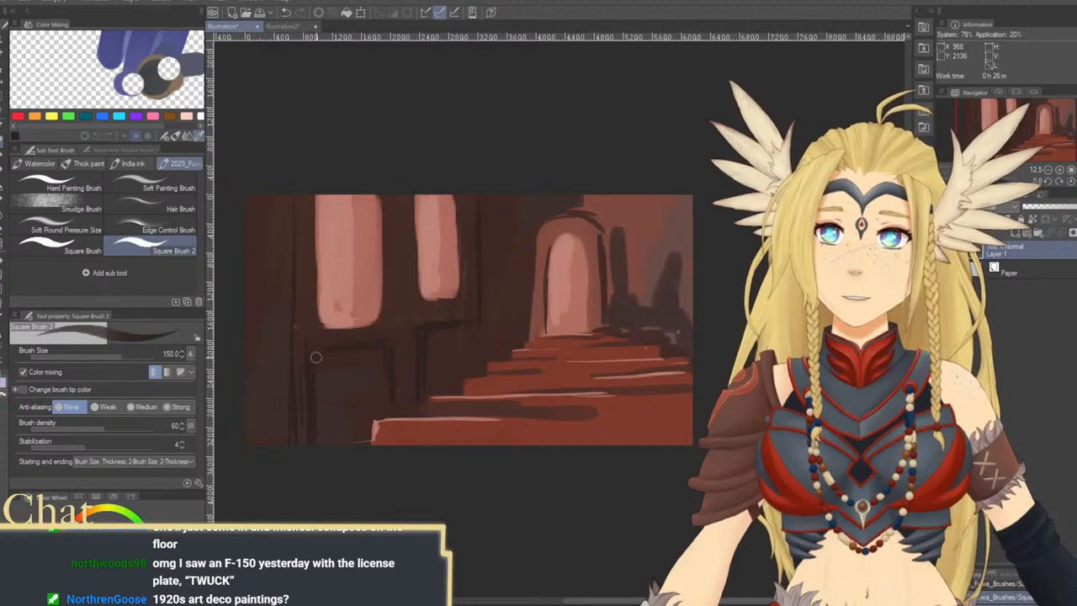
Shade the wall panels beneath the two windows with broad dark strokes, raising the brush size to 300 and 600
{"action": "key", "text": "bracketright"}
{"action": "key", "text": "bracketright"}
{"action": "key", "text": "bracketright"}
{"action": "key", "text": "bracketright"}
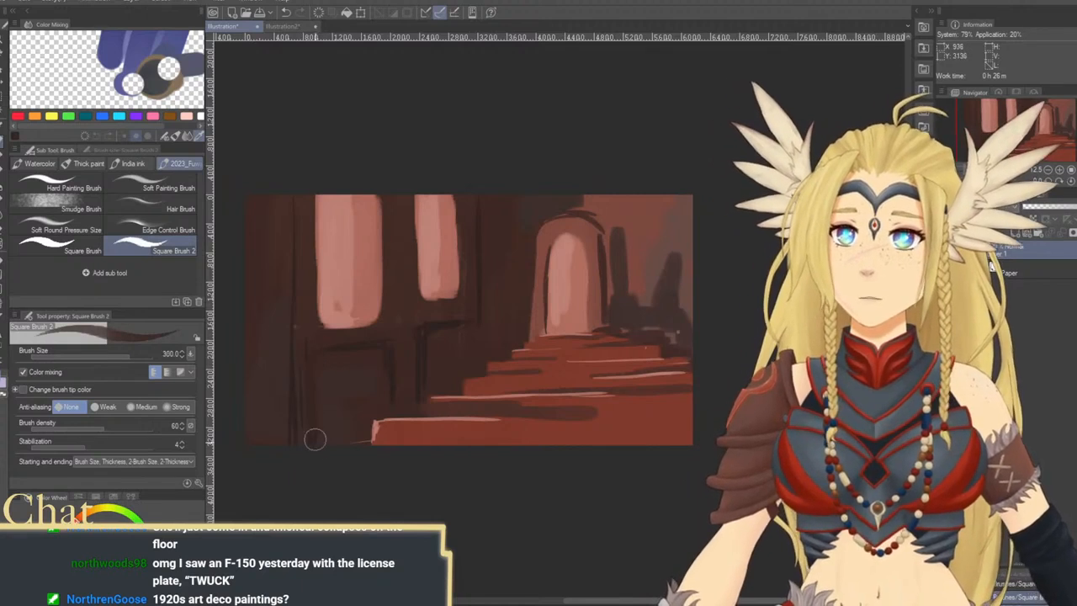
{"action": "key", "text": "bracketright"}
{"action": "key", "text": "bracketright"}
{"action": "key", "text": "bracketright"}
{"action": "key", "text": "bracketright"}
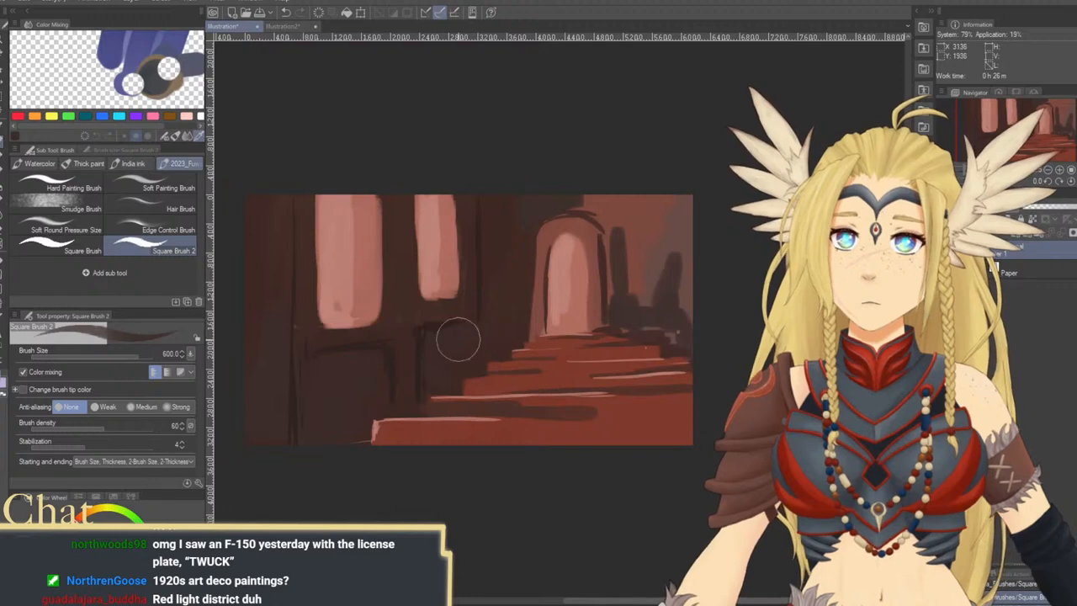
Try dark strokes down the left edge of the wide window at brush size 250 and undo them
{"action": "key", "text": "bracketleft"}
{"action": "key", "text": "bracketleft"}
{"action": "key", "text": "bracketleft"}
{"action": "key", "text": "bracketleft"}
{"action": "key", "text": "bracketleft"}
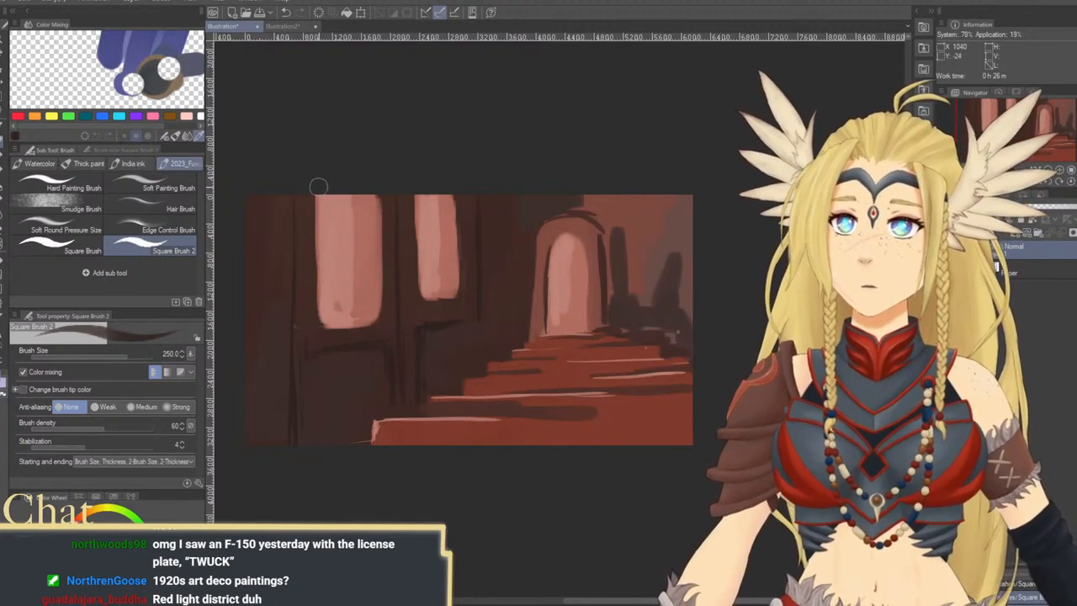
{"action": "left_click_drag", "start_coordinate": [320, 187], "coordinate": [321, 321]}
{"action": "left_click_drag", "start_coordinate": [315, 276], "coordinate": [320, 318]}
{"action": "key", "text": "ctrl+z"}
{"action": "key", "text": "ctrl+z"}
Sharpen the side and lower edges of both windows with dark brown strokes at brush size 170, redoing one stroke on the wide window
{"action": "key", "text": "bracketleft"}
{"action": "key", "text": "bracketleft"}
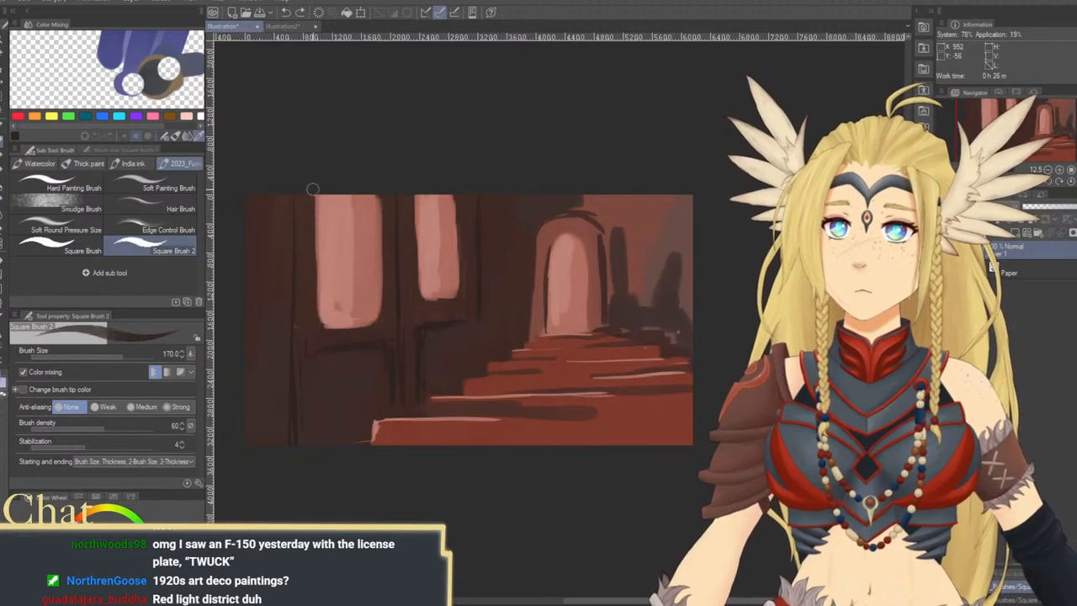
{"action": "mouse_move", "coordinate": [315, 188]}
{"action": "left_mouse_down"}
{"action": "mouse_move", "coordinate": [319, 324]}
{"action": "mouse_move", "coordinate": [336, 313]}
{"action": "mouse_move", "coordinate": [321, 329]}
{"action": "mouse_move", "coordinate": [380, 317]}
{"action": "left_mouse_up"}
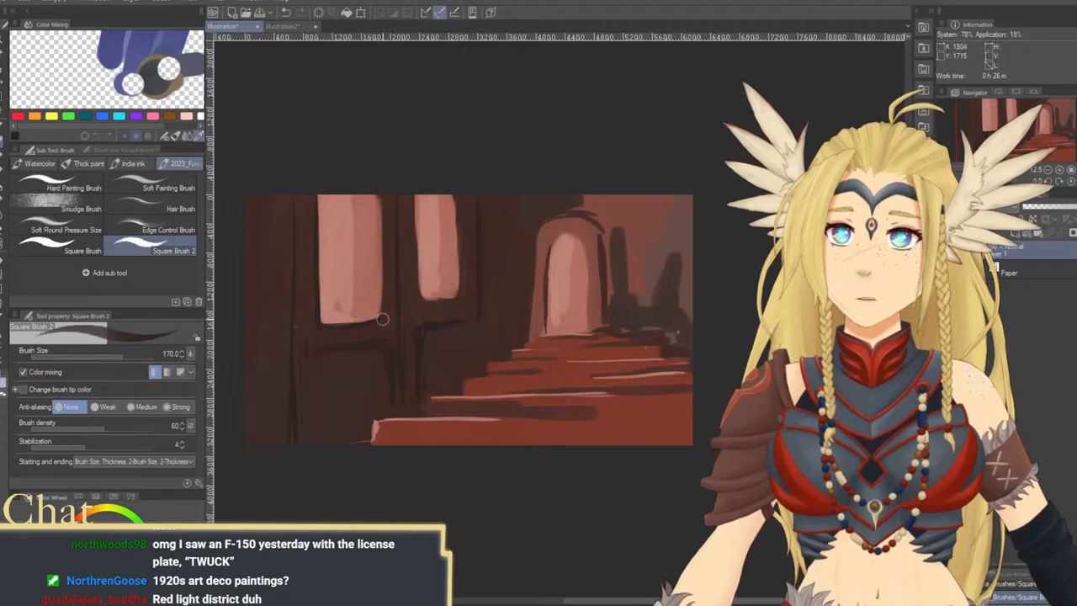
{"action": "left_click_drag", "start_coordinate": [380, 187], "coordinate": [383, 284]}
{"action": "key", "text": "ctrl+z"}
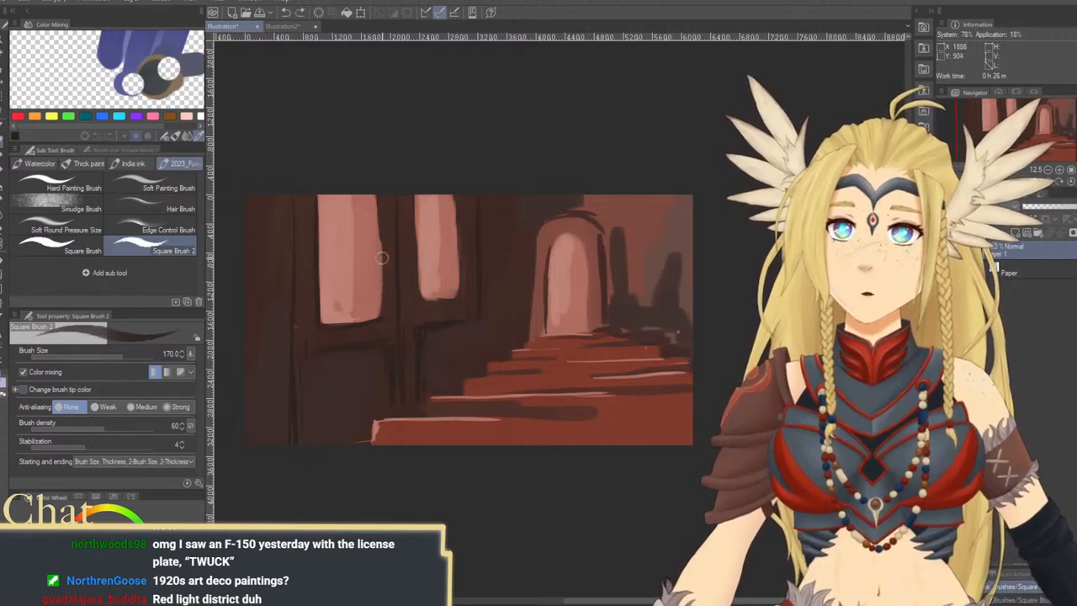
{"action": "left_click_drag", "start_coordinate": [379, 206], "coordinate": [381, 321]}
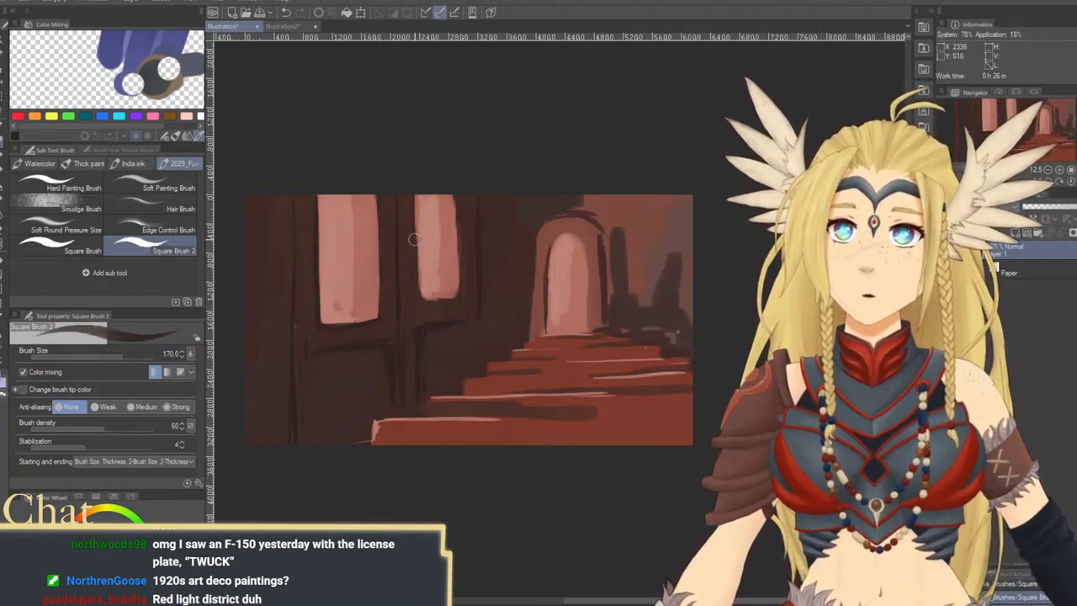
{"action": "mouse_move", "coordinate": [414, 201]}
{"action": "left_mouse_down"}
{"action": "mouse_move", "coordinate": [420, 291]}
{"action": "mouse_move", "coordinate": [457, 294]}
{"action": "left_mouse_up"}
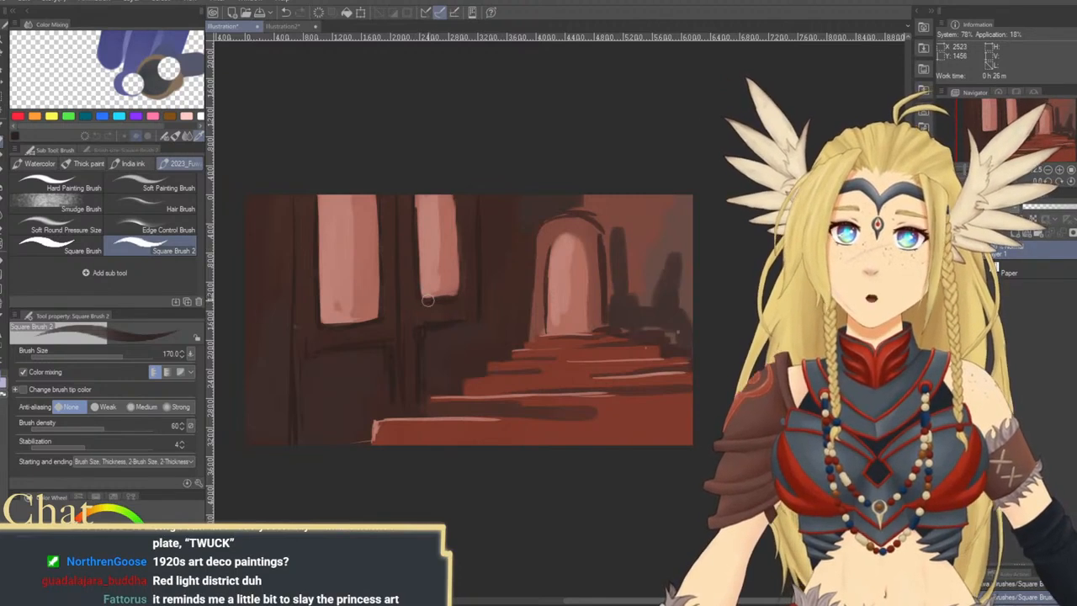
{"action": "left_click_drag", "start_coordinate": [455, 196], "coordinate": [459, 294]}
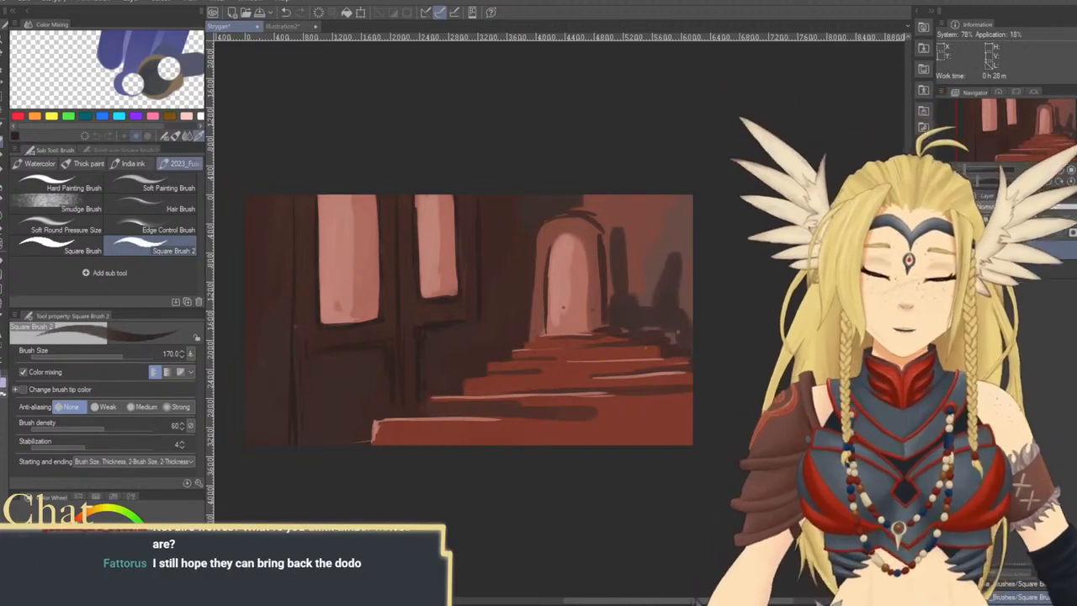
Scale the painting layer down proportionally and move it into the upper right corner of the canvas, flush with the right edge
{"action": "key", "text": "ctrl+t"}
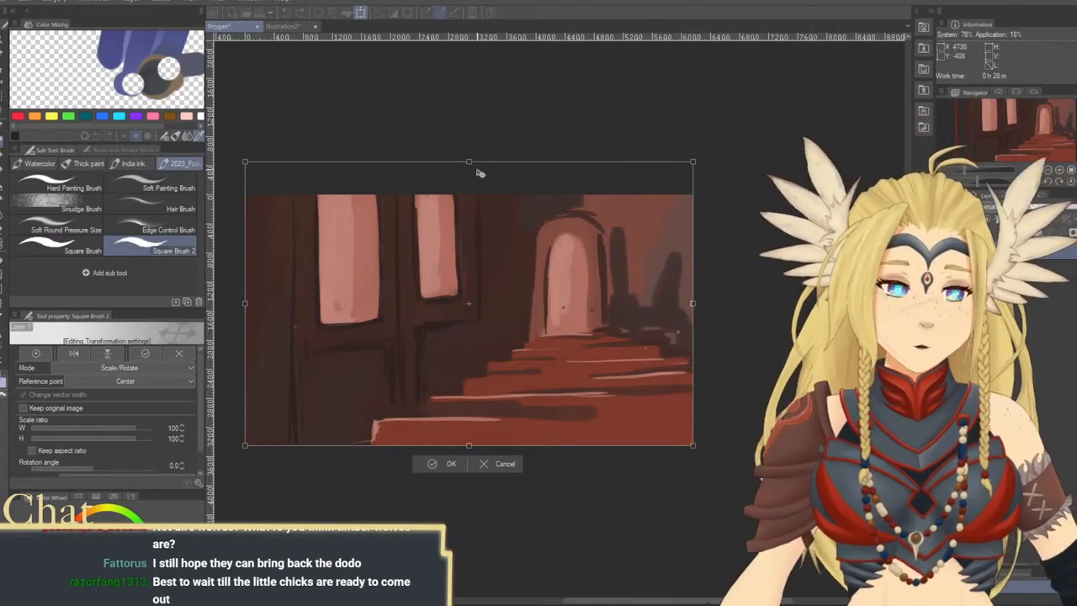
{"action": "left_click_drag", "start_coordinate": [245, 161], "coordinate": [281, 184]}
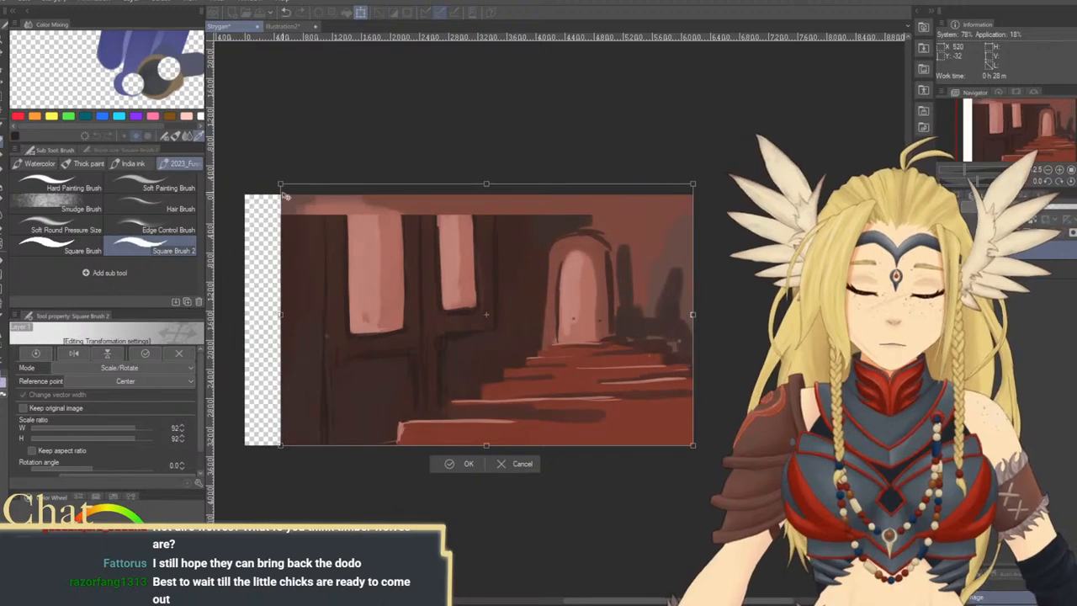
{"action": "left_click_drag", "start_coordinate": [563, 346], "coordinate": [593, 326]}
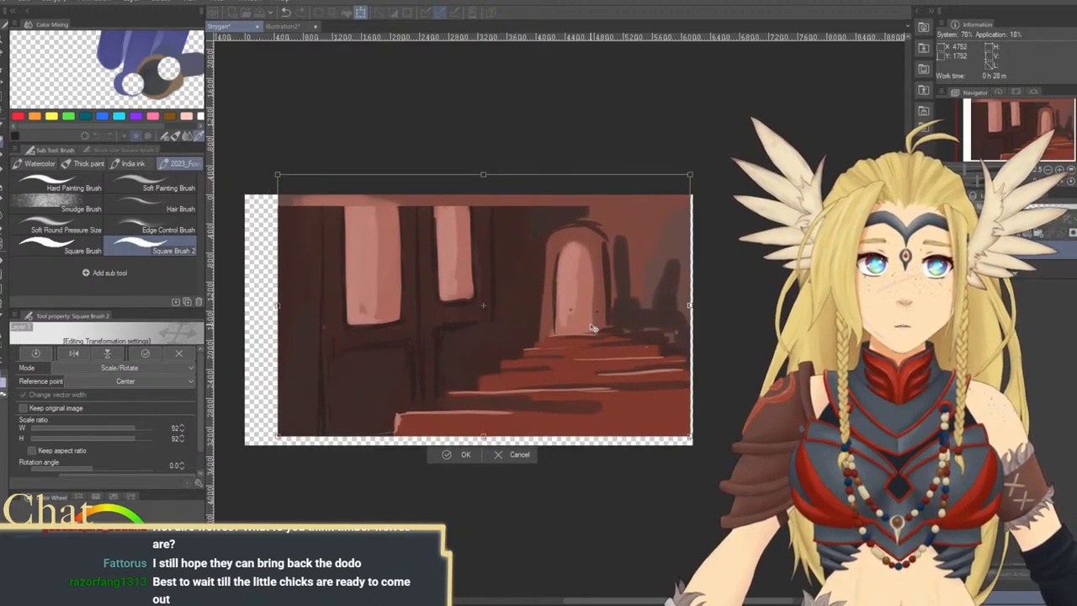
{"action": "left_click_drag", "start_coordinate": [282, 436], "coordinate": [325, 404]}
{"action": "left_click_drag", "start_coordinate": [574, 362], "coordinate": [574, 357]}
{"action": "left_click_drag", "start_coordinate": [334, 398], "coordinate": [368, 378]}
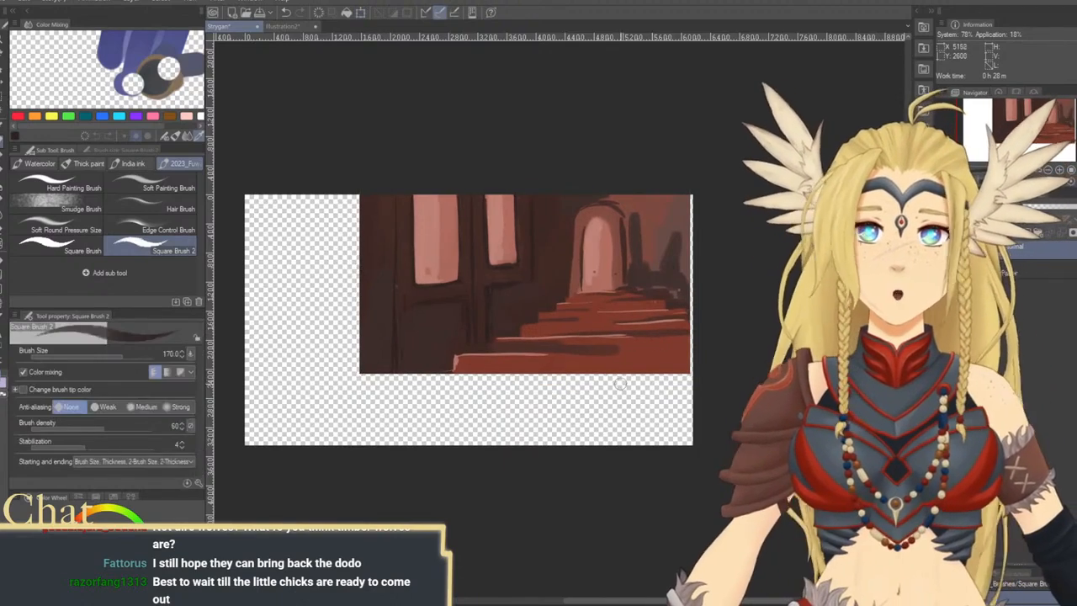
{"action": "key", "text": "Return"}
{"action": "key", "text": "k"}
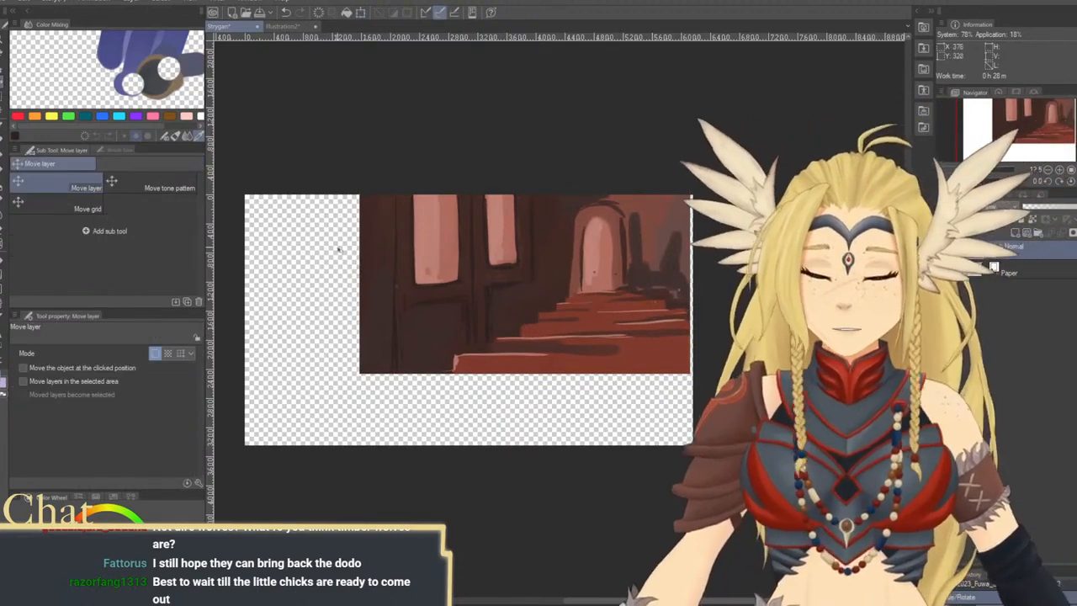
{"action": "left_click_drag", "start_coordinate": [611, 338], "coordinate": [615, 340]}
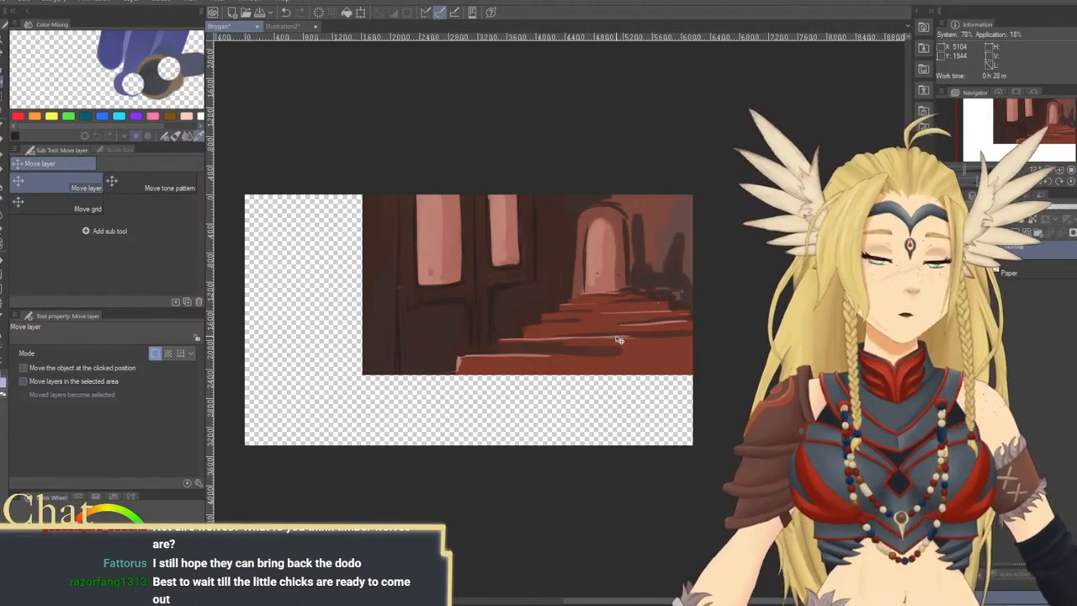
Extend the red stairs down to the bottom edge of the canvas with broad red strokes, raising the brush size to 600
{"action": "key", "text": "b"}
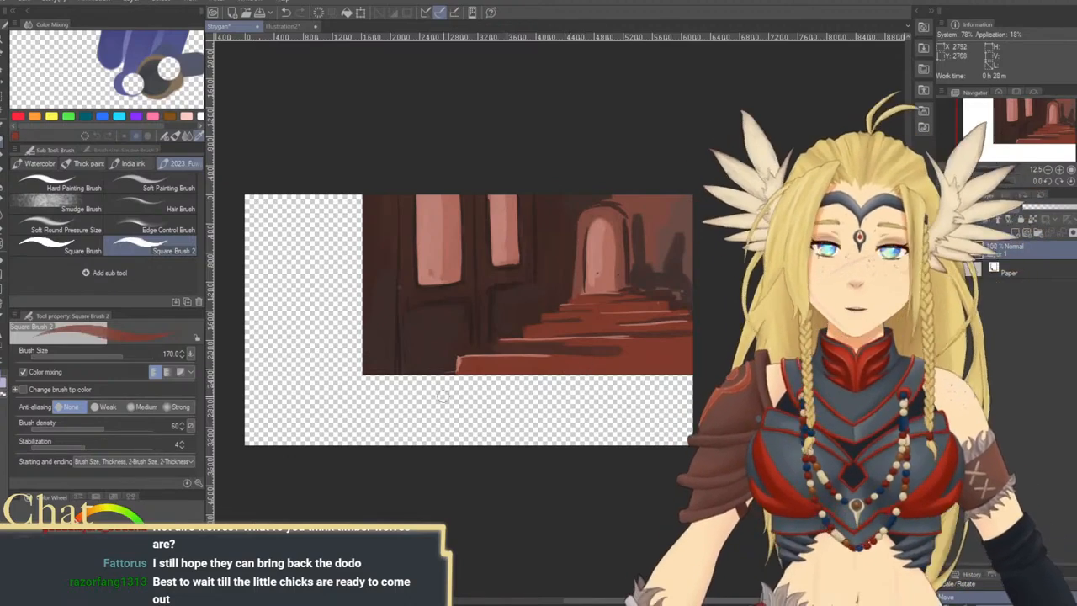
{"action": "key", "text": "bracketright"}
{"action": "key", "text": "bracketright"}
{"action": "key", "text": "bracketright"}
{"action": "mouse_move", "coordinate": [419, 385]}
{"action": "left_mouse_down"}
{"action": "mouse_move", "coordinate": [496, 391]}
{"action": "mouse_move", "coordinate": [676, 375]}
{"action": "left_mouse_up"}
{"action": "key", "text": "bracketright"}
{"action": "key", "text": "bracketright"}
{"action": "key", "text": "bracketright"}
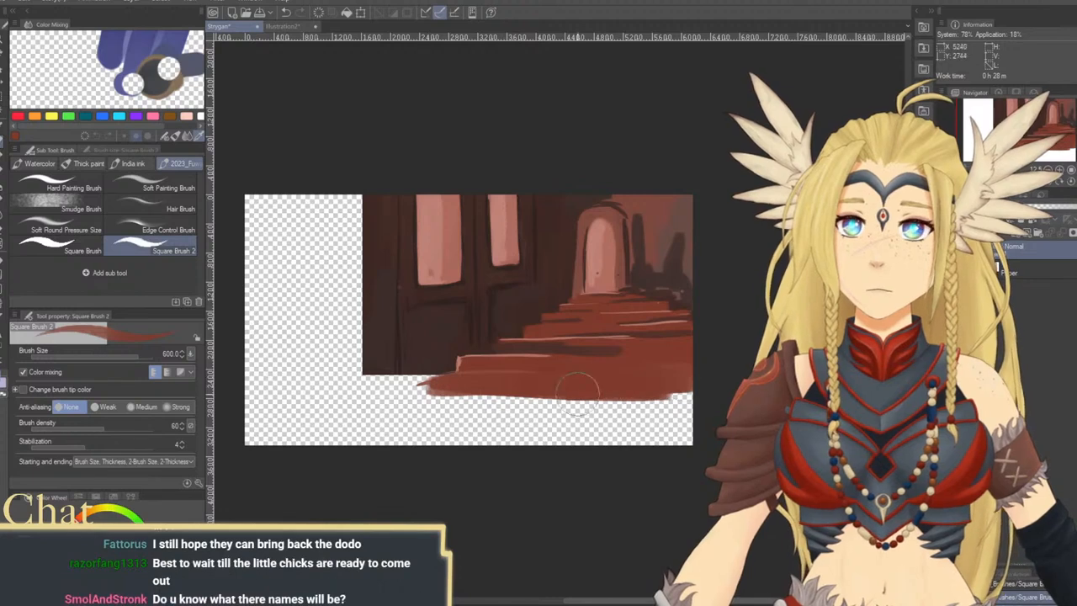
{"action": "left_click_drag", "start_coordinate": [430, 395], "coordinate": [665, 397]}
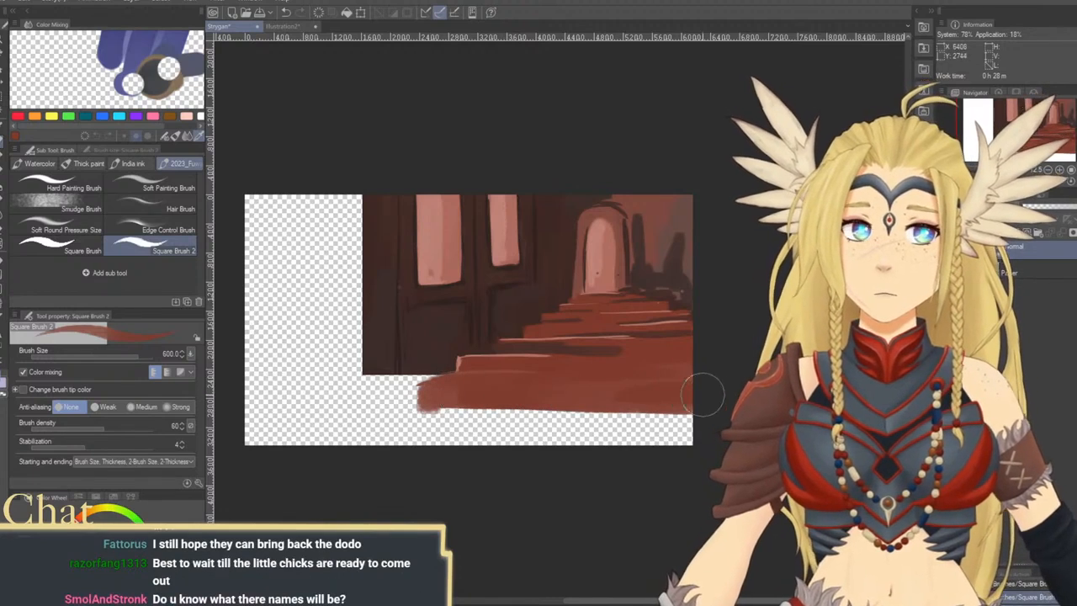
{"action": "mouse_move", "coordinate": [429, 411]}
{"action": "left_mouse_down"}
{"action": "mouse_move", "coordinate": [726, 424]}
{"action": "mouse_move", "coordinate": [638, 445]}
{"action": "mouse_move", "coordinate": [372, 448]}
{"action": "mouse_move", "coordinate": [675, 443]}
{"action": "mouse_move", "coordinate": [602, 447]}
{"action": "mouse_move", "coordinate": [649, 438]}
{"action": "mouse_move", "coordinate": [393, 419]}
{"action": "mouse_move", "coordinate": [396, 444]}
{"action": "mouse_move", "coordinate": [340, 452]}
{"action": "mouse_move", "coordinate": [417, 447]}
{"action": "mouse_move", "coordinate": [385, 419]}
{"action": "mouse_move", "coordinate": [485, 422]}
{"action": "mouse_move", "coordinate": [414, 391]}
{"action": "mouse_move", "coordinate": [663, 398]}
{"action": "mouse_move", "coordinate": [736, 414]}
{"action": "left_mouse_up"}
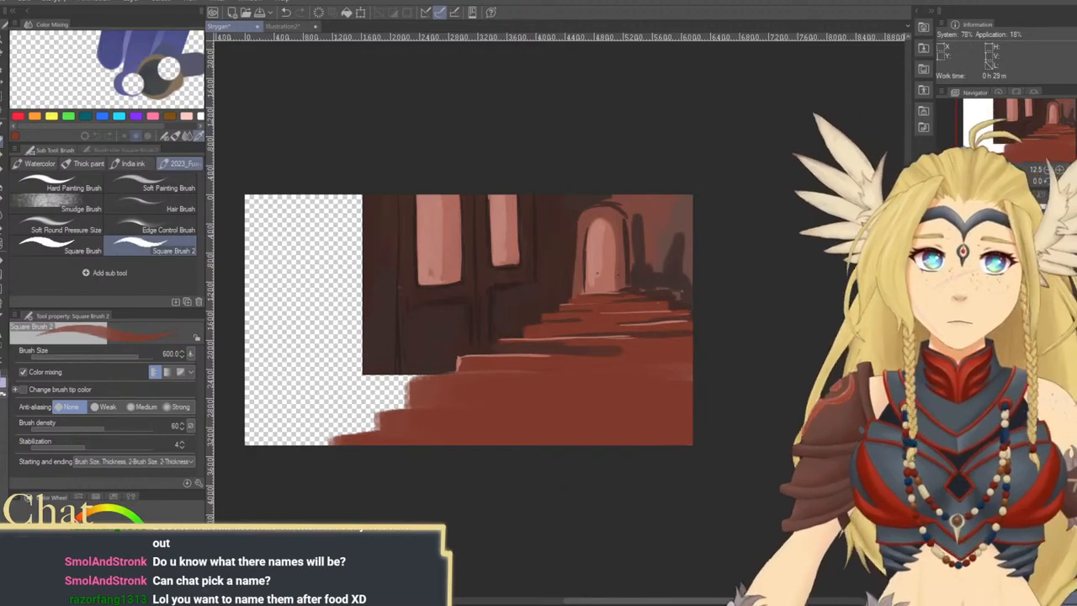
Pick the dark brown of the wall and define the left edges of the new lower steps at brush size 300
{"action": "left_click", "coordinate": [426, 357], "text": "alt"}
{"action": "key", "text": "bracketleft"}
{"action": "key", "text": "bracketleft"}
{"action": "key", "text": "bracketleft"}
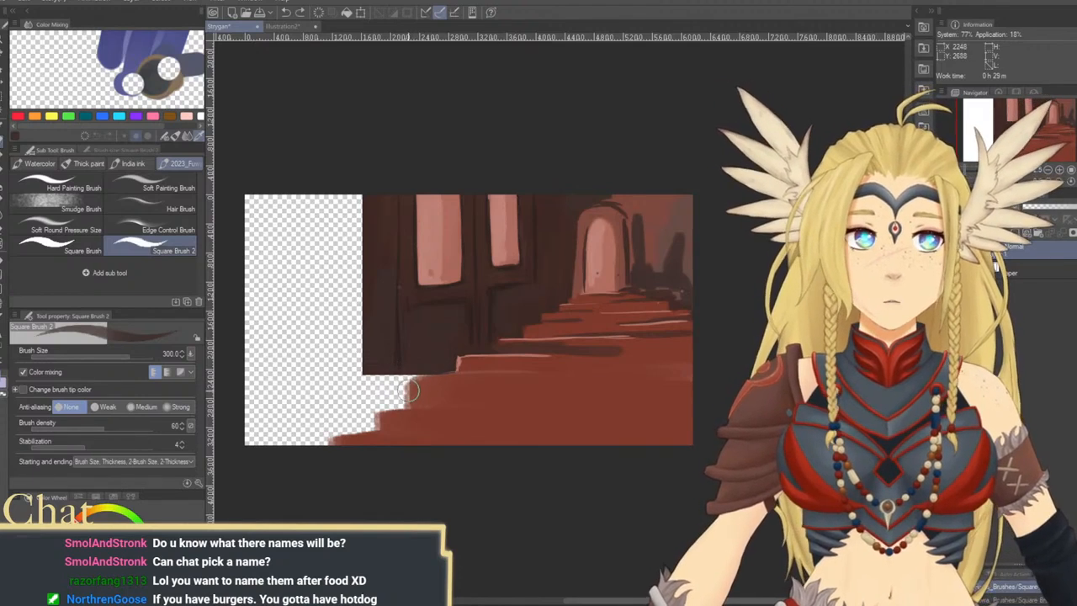
{"action": "mouse_move", "coordinate": [410, 385]}
{"action": "left_mouse_down"}
{"action": "mouse_move", "coordinate": [402, 406]}
{"action": "mouse_move", "coordinate": [409, 375]}
{"action": "mouse_move", "coordinate": [445, 370]}
{"action": "mouse_move", "coordinate": [388, 396]}
{"action": "mouse_move", "coordinate": [399, 403]}
{"action": "mouse_move", "coordinate": [372, 413]}
{"action": "mouse_move", "coordinate": [370, 433]}
{"action": "mouse_move", "coordinate": [329, 438]}
{"action": "left_mouse_up"}
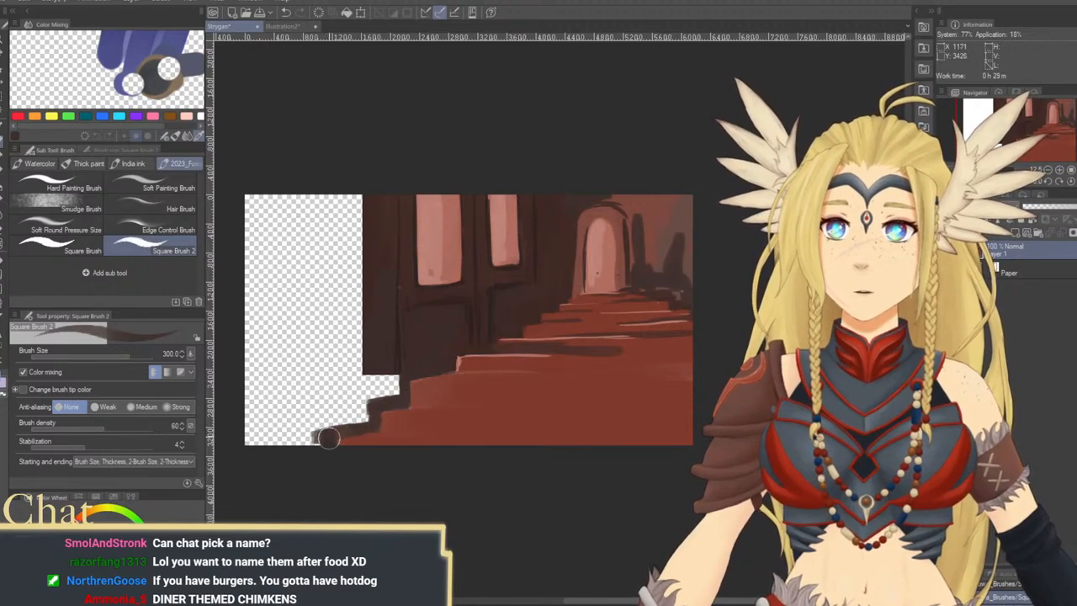
Fill the blank area left of the windows and stairs with dark brown wall colour at brush sizes 800 and 700
{"action": "key", "text": "bracketright"}
{"action": "key", "text": "bracketright"}
{"action": "key", "text": "bracketright"}
{"action": "left_click_drag", "start_coordinate": [387, 380], "coordinate": [370, 383]}
{"action": "key", "text": "bracketright"}
{"action": "key", "text": "bracketright"}
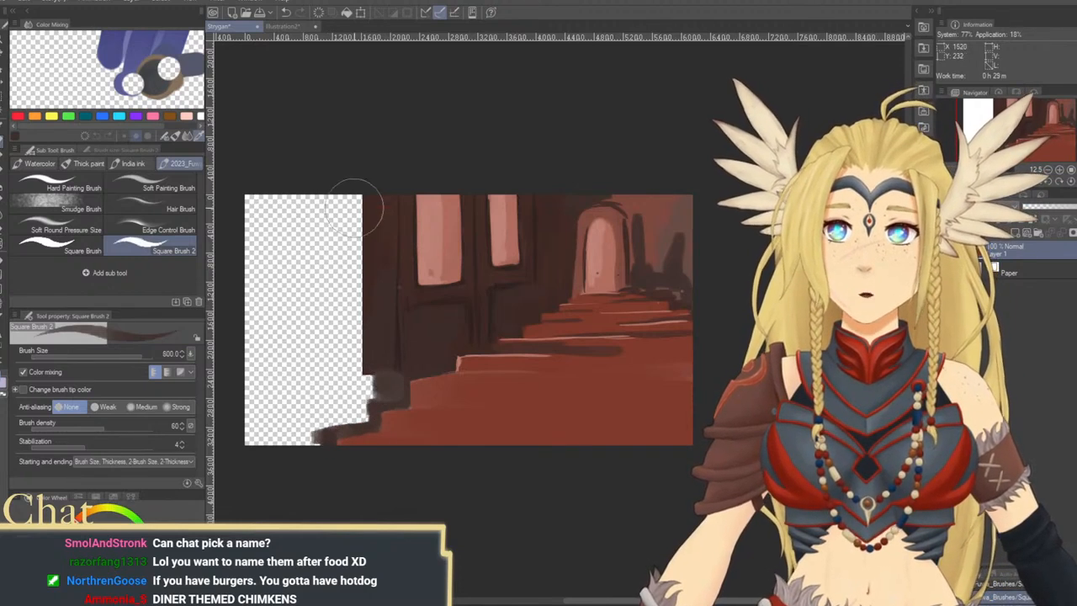
{"action": "mouse_move", "coordinate": [354, 209]}
{"action": "left_mouse_down"}
{"action": "mouse_move", "coordinate": [336, 324]}
{"action": "mouse_move", "coordinate": [307, 198]}
{"action": "mouse_move", "coordinate": [252, 278]}
{"action": "mouse_move", "coordinate": [261, 370]}
{"action": "mouse_move", "coordinate": [283, 395]}
{"action": "mouse_move", "coordinate": [307, 356]}
{"action": "mouse_move", "coordinate": [312, 409]}
{"action": "mouse_move", "coordinate": [336, 417]}
{"action": "mouse_move", "coordinate": [360, 404]}
{"action": "mouse_move", "coordinate": [348, 384]}
{"action": "mouse_move", "coordinate": [348, 325]}
{"action": "mouse_move", "coordinate": [360, 313]}
{"action": "mouse_move", "coordinate": [311, 414]}
{"action": "left_mouse_up"}
{"action": "key", "text": "bracketleft"}
{"action": "key", "text": "bracketleft"}
{"action": "key", "text": "bracketright"}
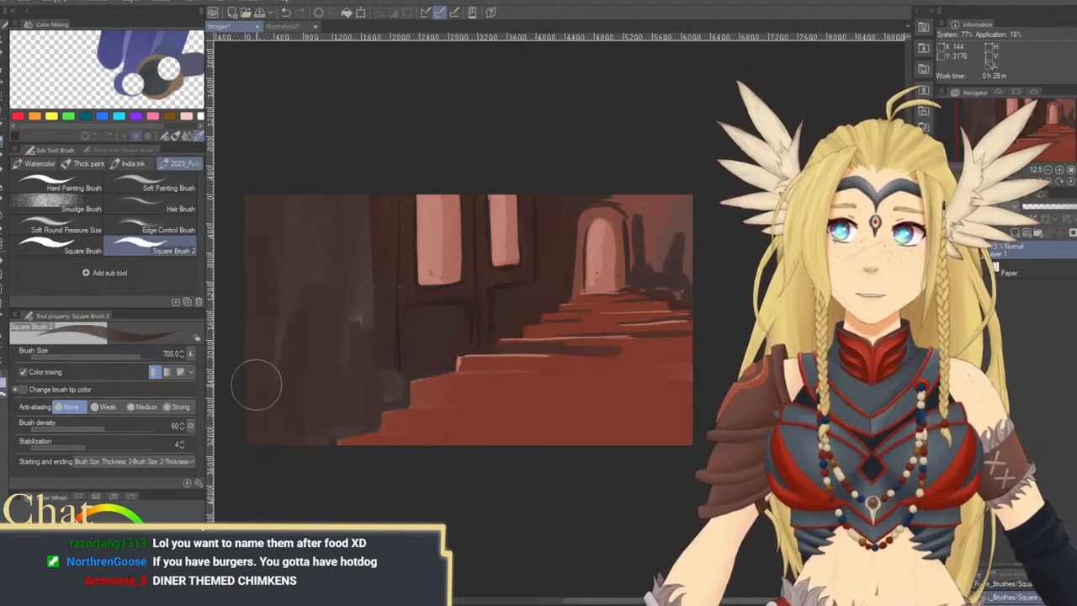
Glaze the new left wall with dark reddish brown and a hint of dark green, raising the brush size from 1000 to 1700
{"action": "key", "text": "bracketright"}
{"action": "key", "text": "bracketright"}
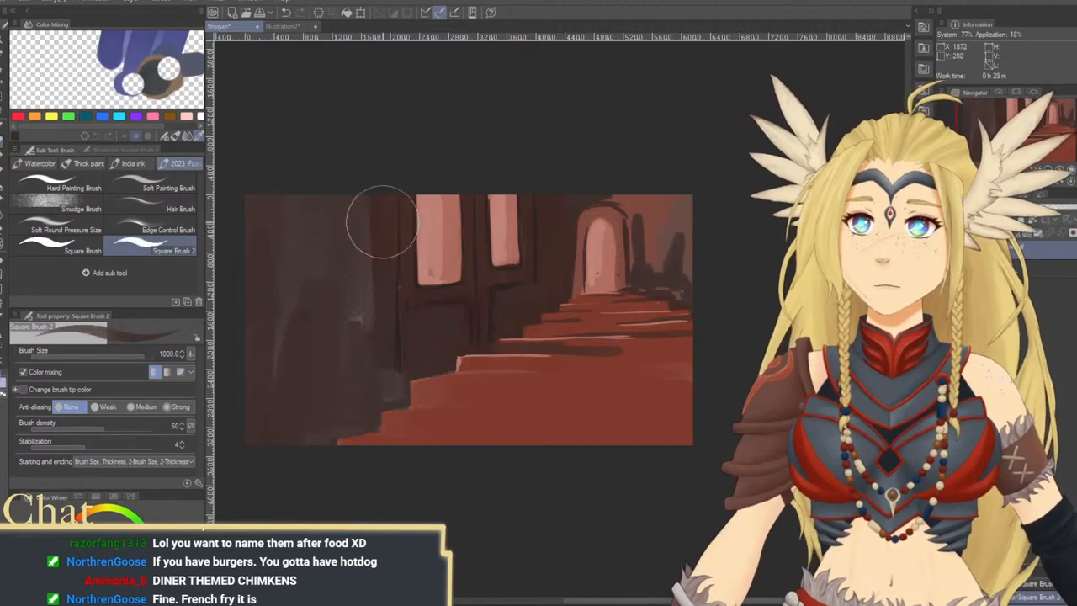
{"action": "key", "text": "bracketright"}
{"action": "key", "text": "bracketright"}
{"action": "key", "text": "bracketright"}
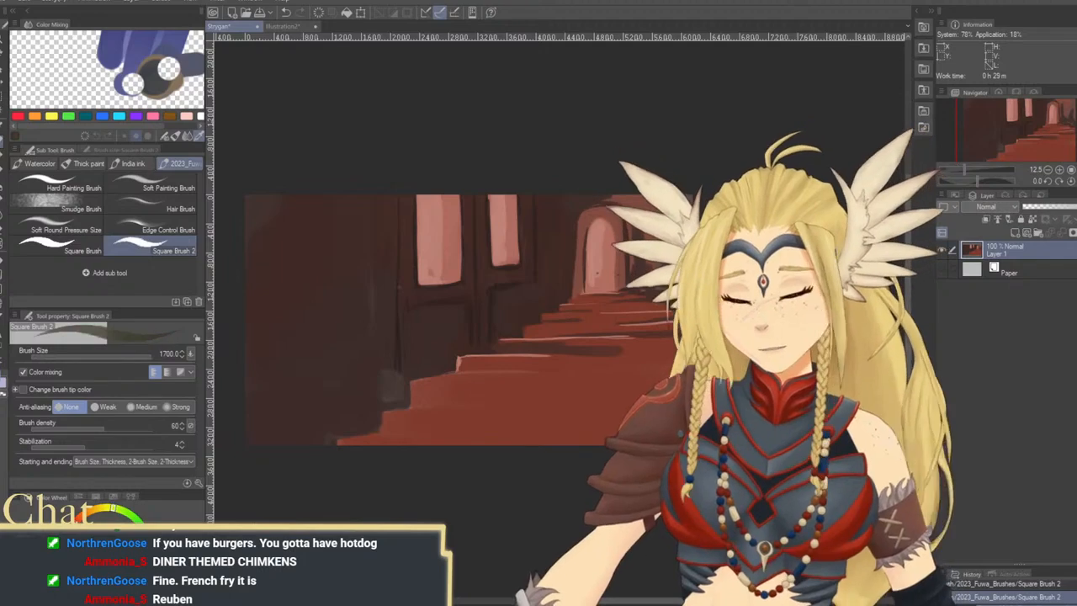
{"action": "left_click_drag", "start_coordinate": [283, 357], "coordinate": [337, 291]}
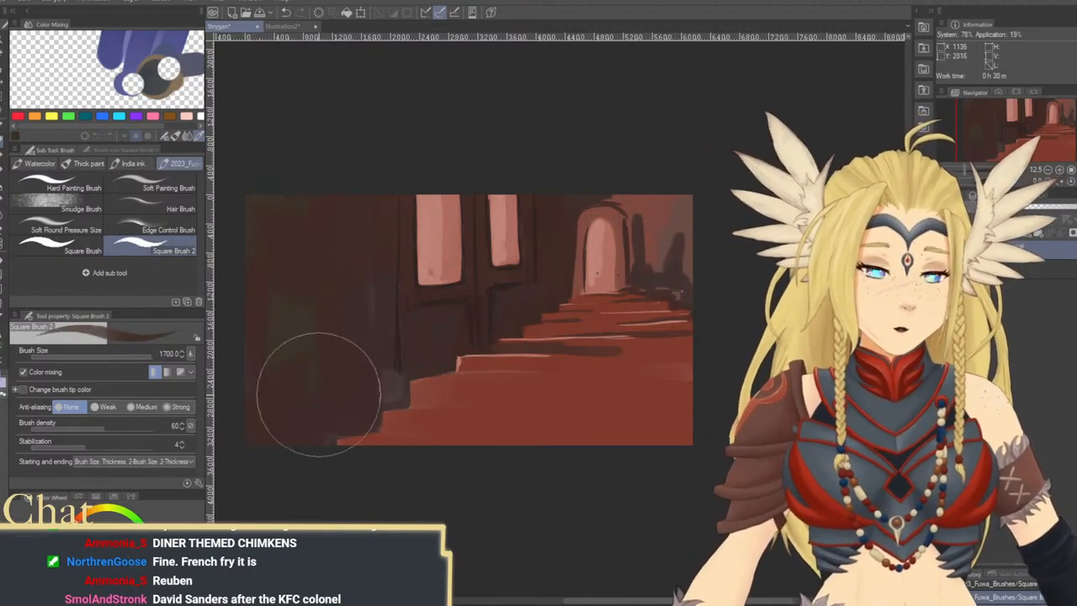
Choose an olive green and paint a wide stroke across the bottom of the red stairs at brush size 700
{"action": "key", "text": "bracketleft"}
{"action": "key", "text": "bracketleft"}
{"action": "key", "text": "bracketleft"}
{"action": "key", "text": "bracketleft"}
{"action": "key", "text": "bracketleft"}
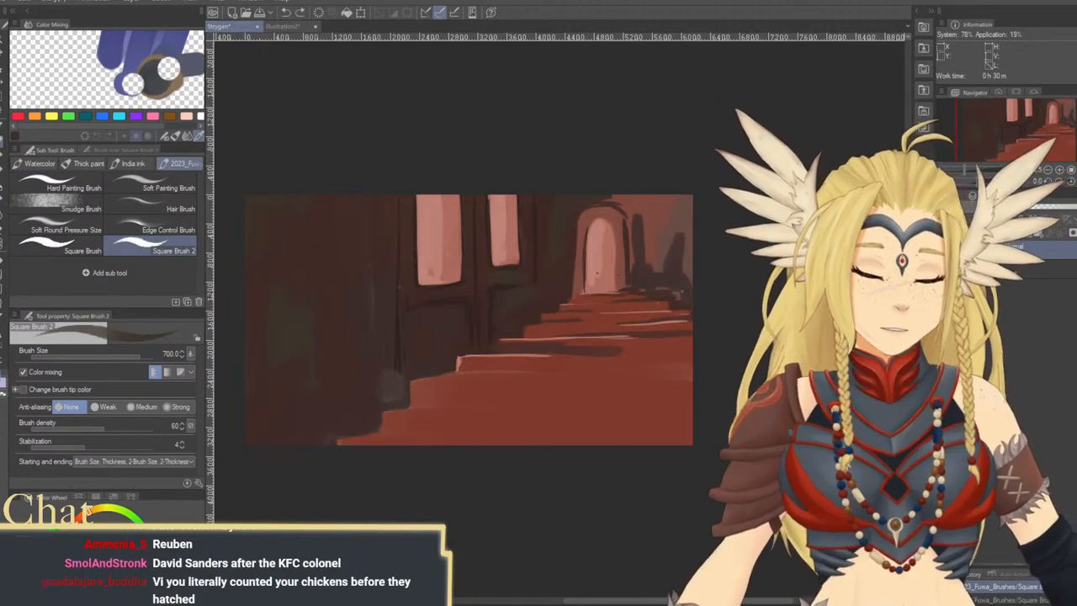
{"action": "left_click", "coordinate": [125, 515]}
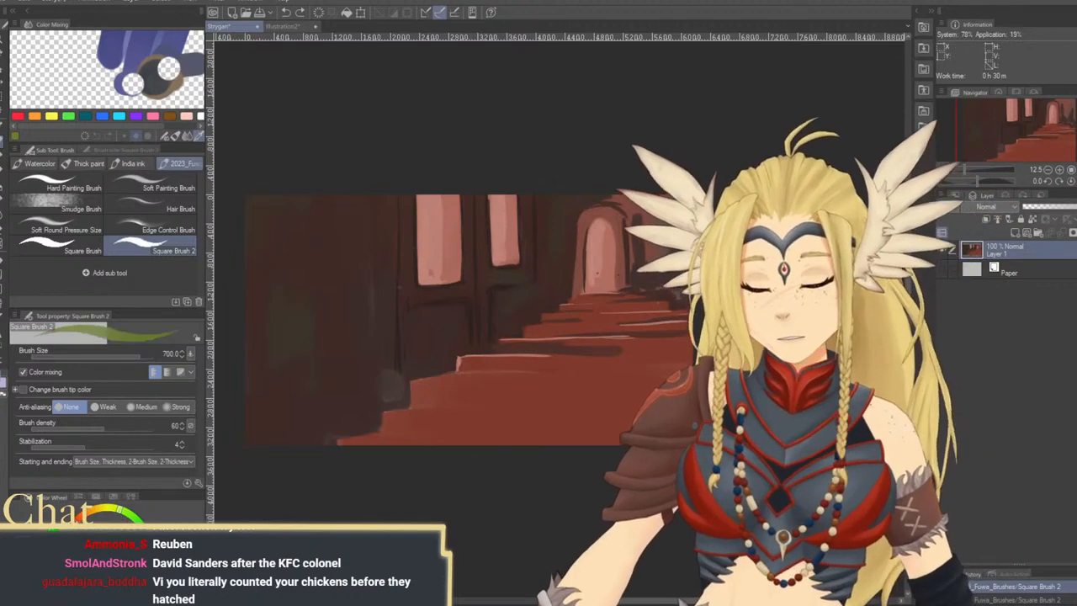
{"action": "left_click_drag", "start_coordinate": [447, 433], "coordinate": [589, 439]}
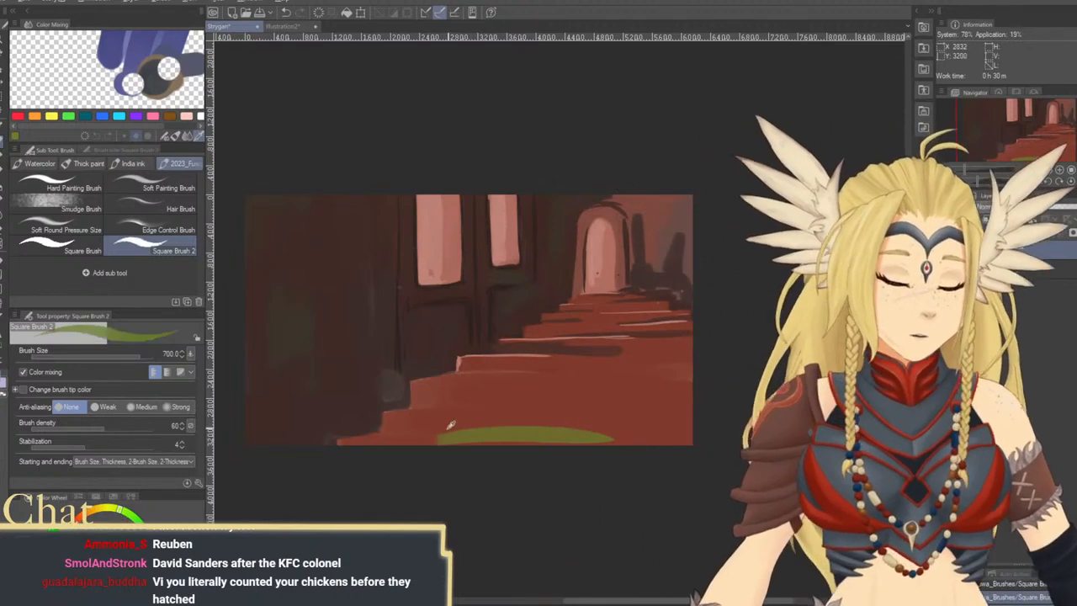
Glaze orange-brown over the olive stroke on the bottom step and along a middle step, using brush sizes 700 and 500
{"action": "left_click", "coordinate": [441, 435], "text": "alt"}
{"action": "left_click_drag", "start_coordinate": [425, 439], "coordinate": [706, 453]}
{"action": "left_click_drag", "start_coordinate": [474, 446], "coordinate": [683, 438]}
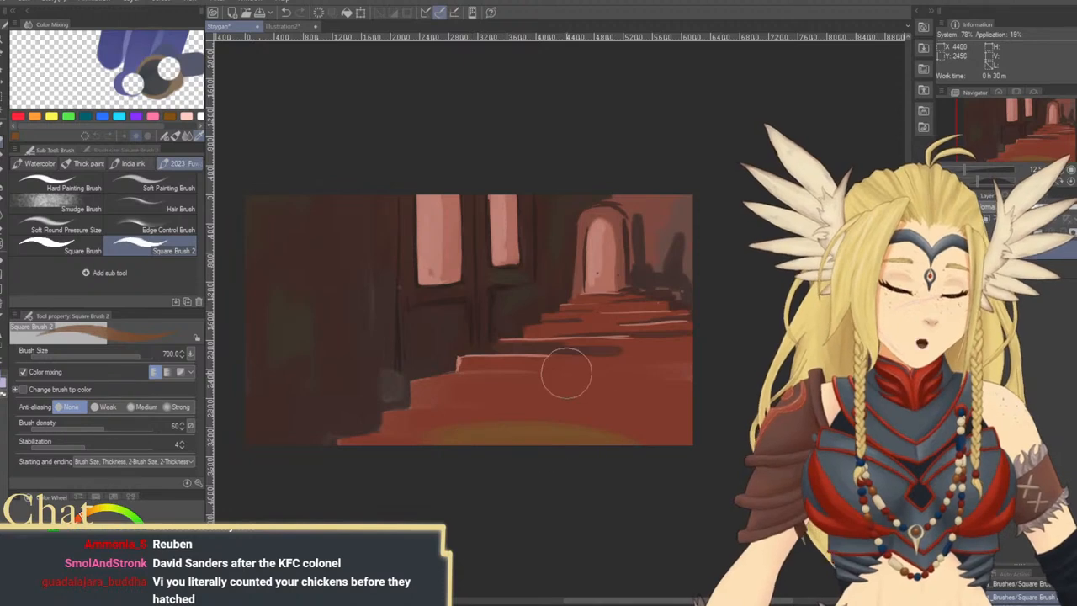
{"action": "left_click_drag", "start_coordinate": [566, 373], "coordinate": [681, 374]}
{"action": "key", "text": "bracketleft"}
{"action": "key", "text": "bracketleft"}
{"action": "left_click_drag", "start_coordinate": [497, 367], "coordinate": [693, 362]}
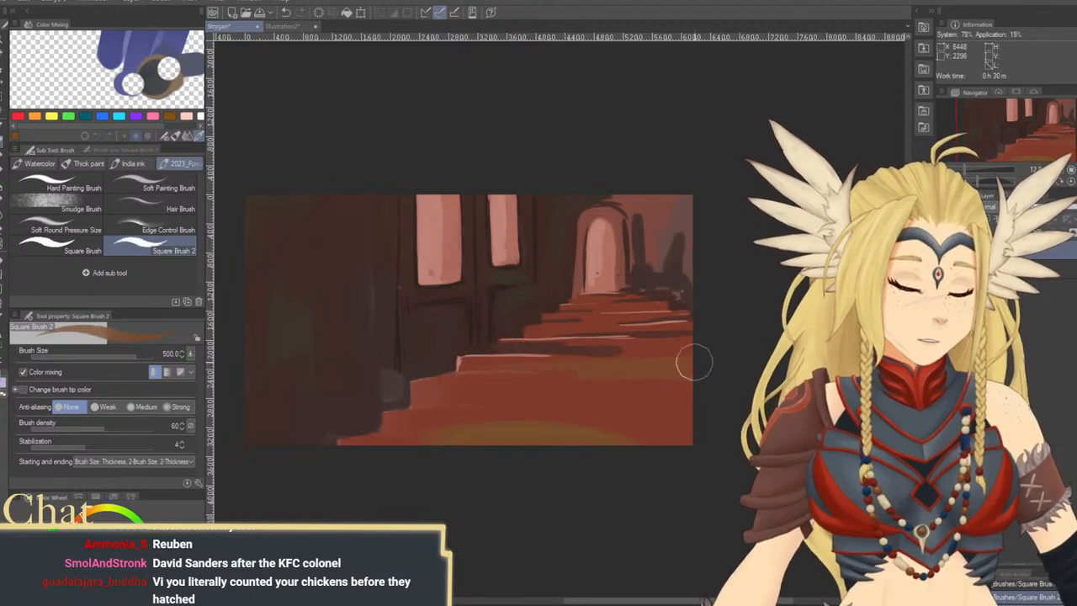
{"action": "left_click_drag", "start_coordinate": [551, 369], "coordinate": [673, 358]}
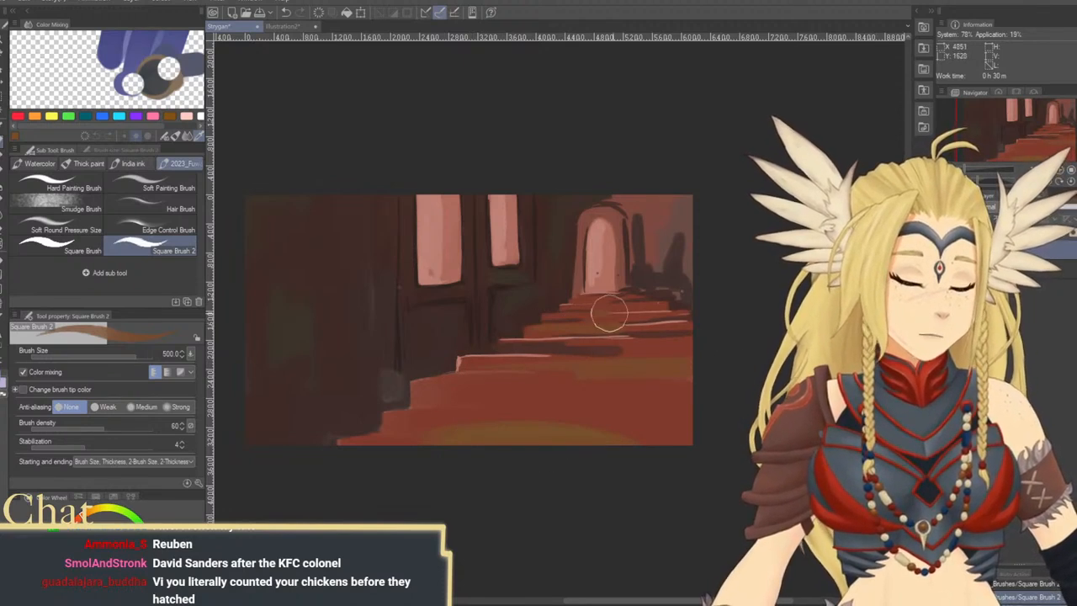
Glaze orange-brown over the back wall to the right of the arch at brush size 800
{"action": "key", "text": "bracketright"}
{"action": "key", "text": "bracketright"}
{"action": "key", "text": "bracketright"}
{"action": "mouse_move", "coordinate": [662, 202]}
{"action": "left_mouse_down"}
{"action": "mouse_move", "coordinate": [671, 253]}
{"action": "mouse_move", "coordinate": [657, 233]}
{"action": "mouse_move", "coordinate": [671, 209]}
{"action": "mouse_move", "coordinate": [697, 301]}
{"action": "left_mouse_up"}
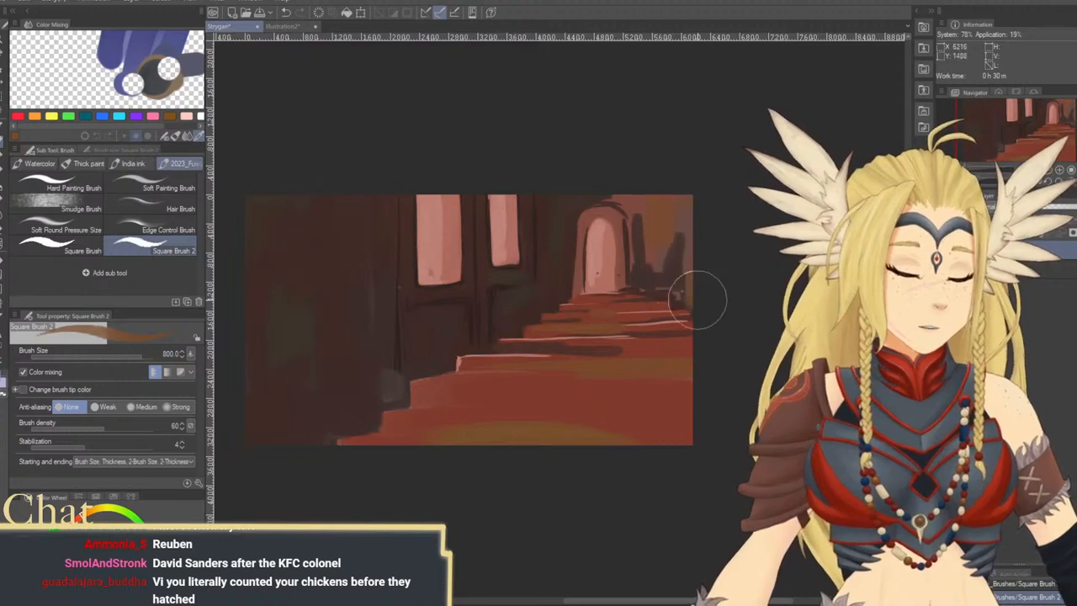
{"action": "left_click_drag", "start_coordinate": [684, 261], "coordinate": [690, 294]}
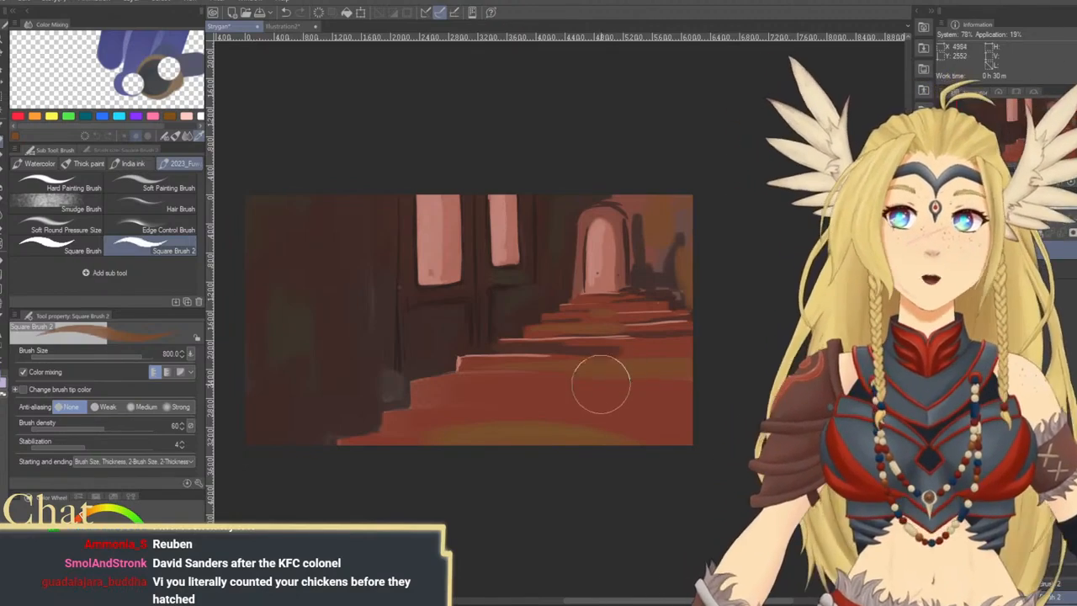
Pick a dark reddish brown from the stairs and paint a shadow band across the middle step at brush size 400
{"action": "left_click", "coordinate": [586, 346], "text": "alt"}
{"action": "key", "text": "bracketleft"}
{"action": "key", "text": "bracketleft"}
{"action": "key", "text": "bracketleft"}
{"action": "key", "text": "bracketleft"}
{"action": "key", "text": "bracketleft"}
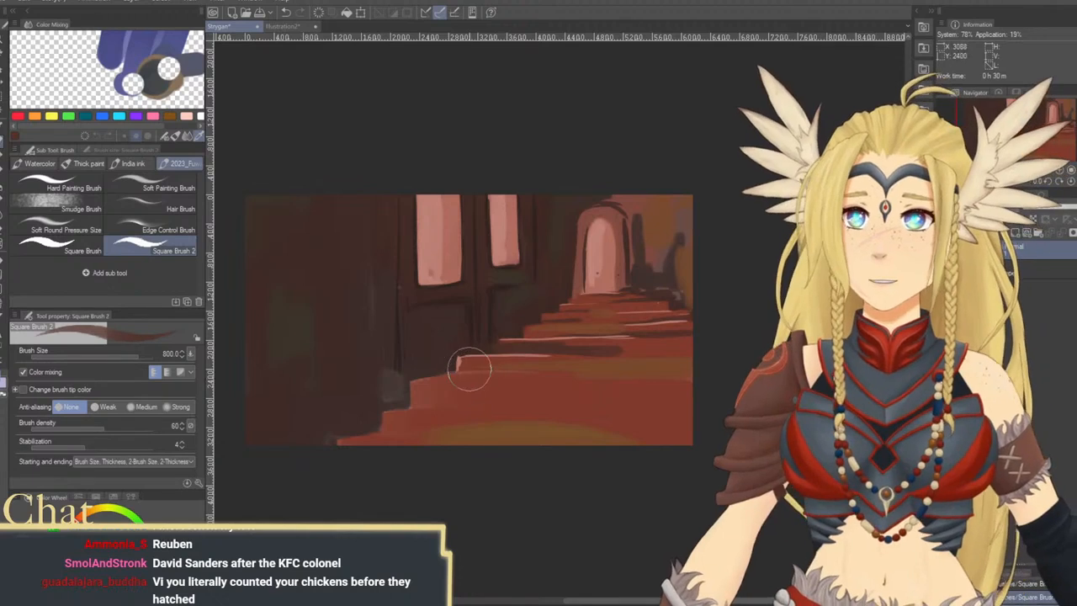
{"action": "mouse_move", "coordinate": [452, 370]}
{"action": "left_mouse_down"}
{"action": "mouse_move", "coordinate": [618, 370]}
{"action": "mouse_move", "coordinate": [628, 308]}
{"action": "left_mouse_up"}
{"action": "key", "text": "ctrl+z"}
{"action": "key", "text": "ctrl+z"}
{"action": "key", "text": "bracketright"}
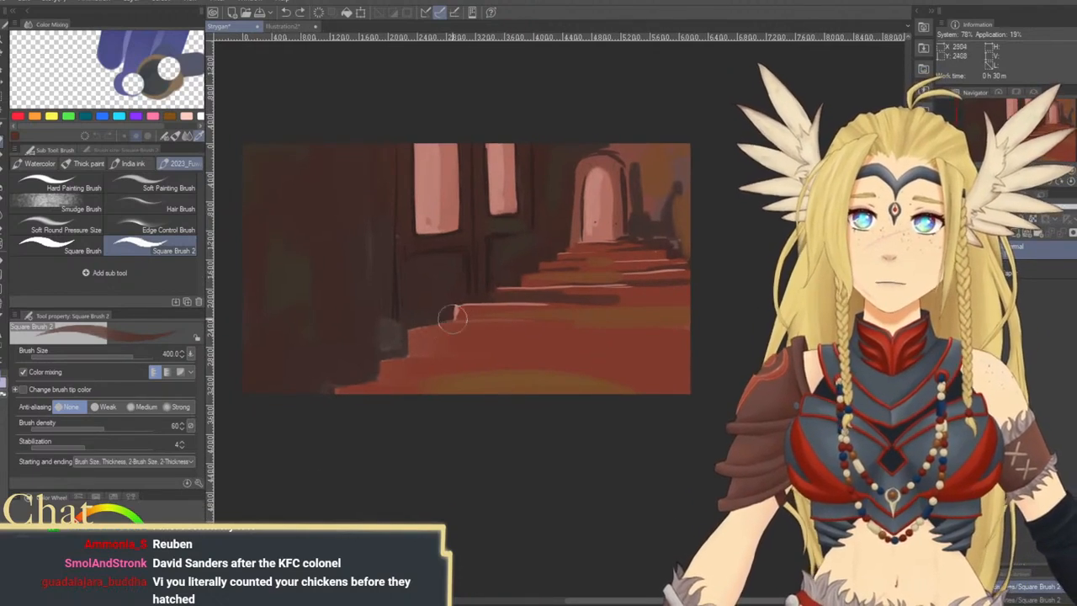
{"action": "mouse_move", "coordinate": [425, 325]}
{"action": "left_mouse_down"}
{"action": "mouse_move", "coordinate": [464, 325]}
{"action": "mouse_move", "coordinate": [414, 327]}
{"action": "mouse_move", "coordinate": [714, 320]}
{"action": "left_mouse_up"}
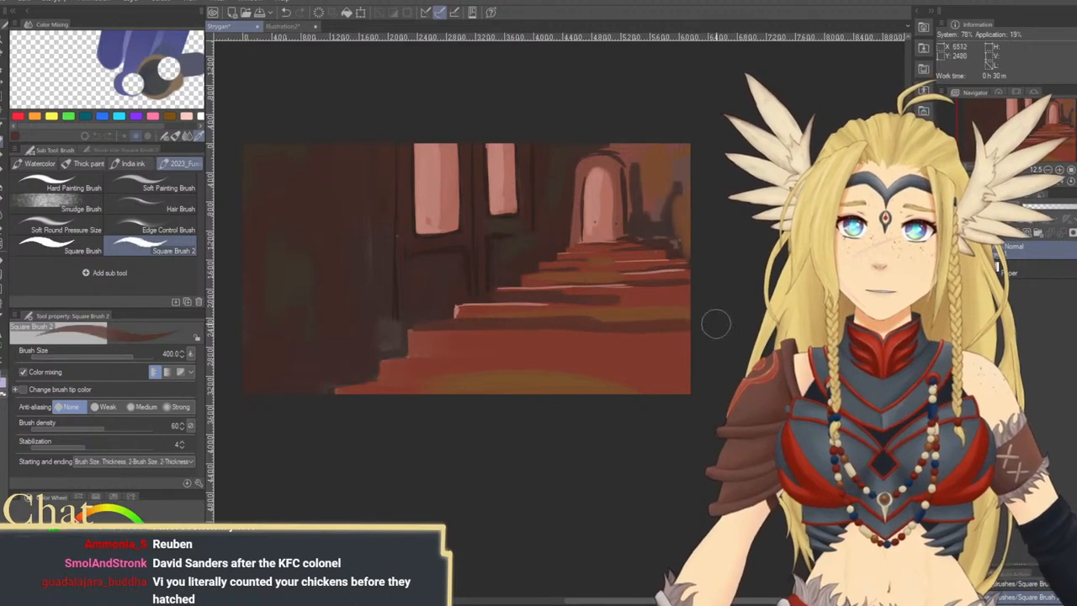
Paint dark reddish-brown shadow bands under the edges of the two lowest steps at brush size 400
{"action": "left_click_drag", "start_coordinate": [397, 356], "coordinate": [505, 353]}
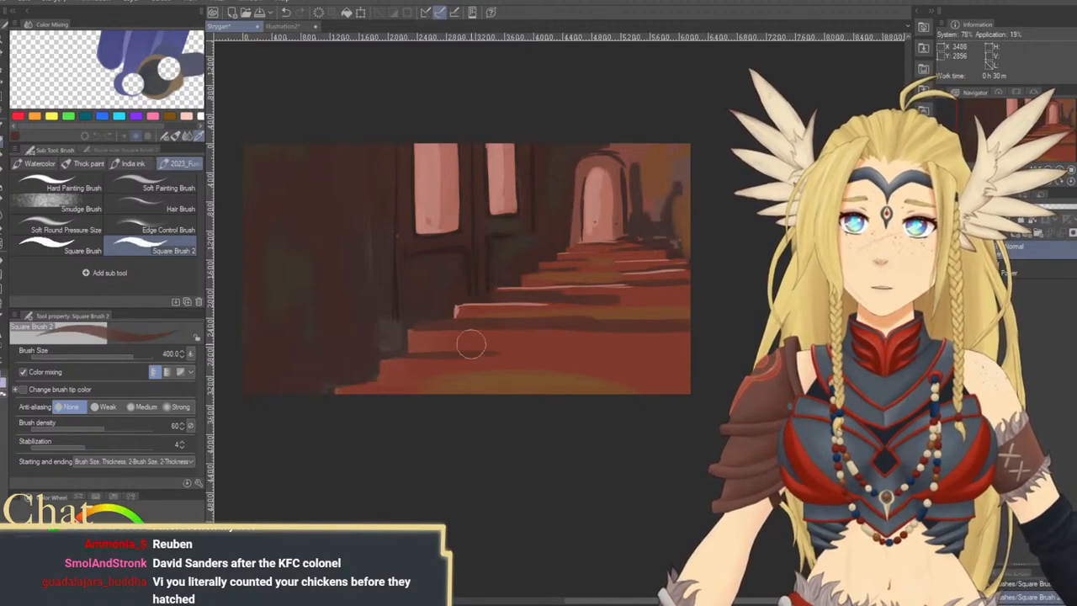
{"action": "mouse_move", "coordinate": [412, 334]}
{"action": "left_mouse_down"}
{"action": "mouse_move", "coordinate": [456, 352]}
{"action": "mouse_move", "coordinate": [704, 350]}
{"action": "left_mouse_up"}
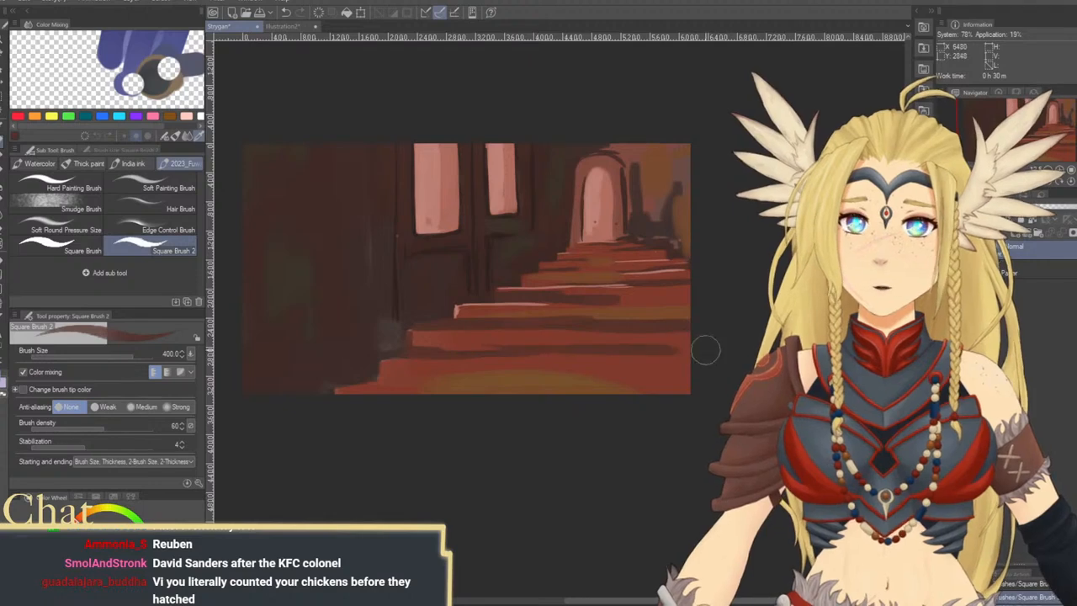
{"action": "key", "text": "ctrl+z"}
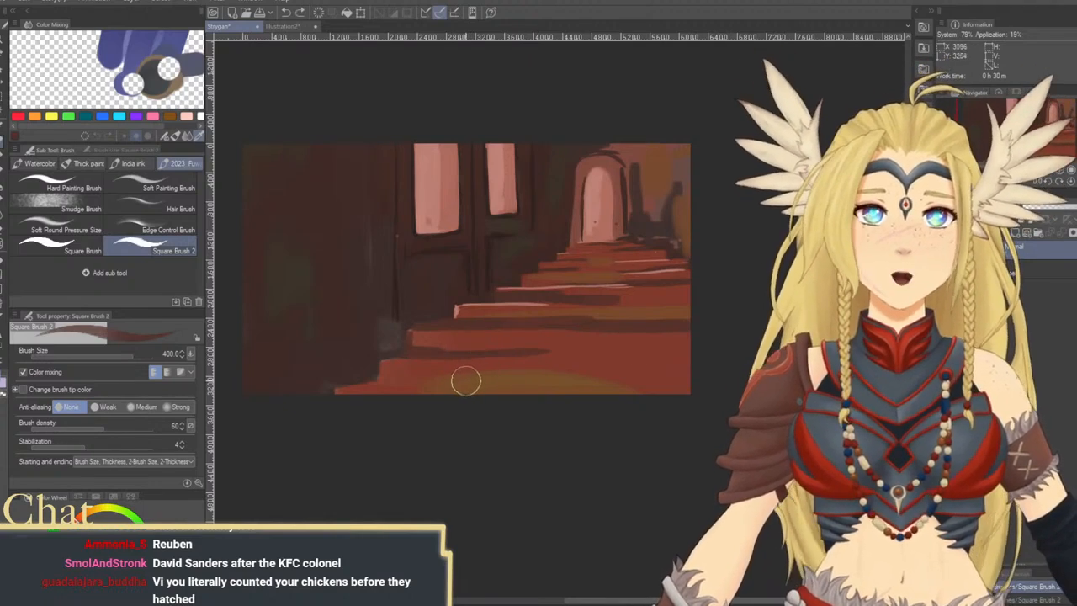
{"action": "left_click_drag", "start_coordinate": [398, 374], "coordinate": [672, 376]}
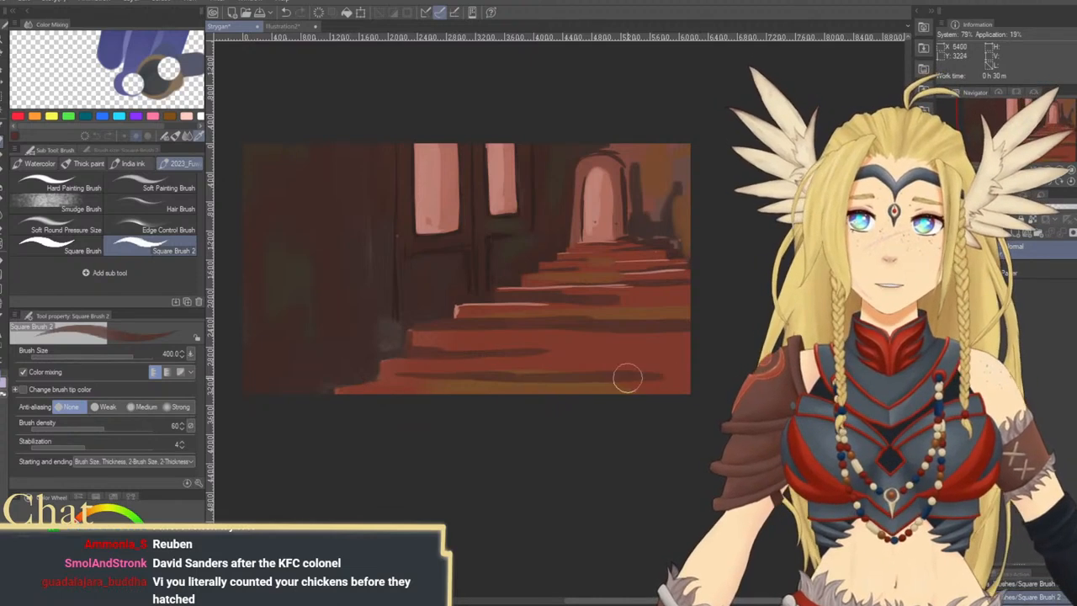
{"action": "left_click_drag", "start_coordinate": [603, 341], "coordinate": [686, 352]}
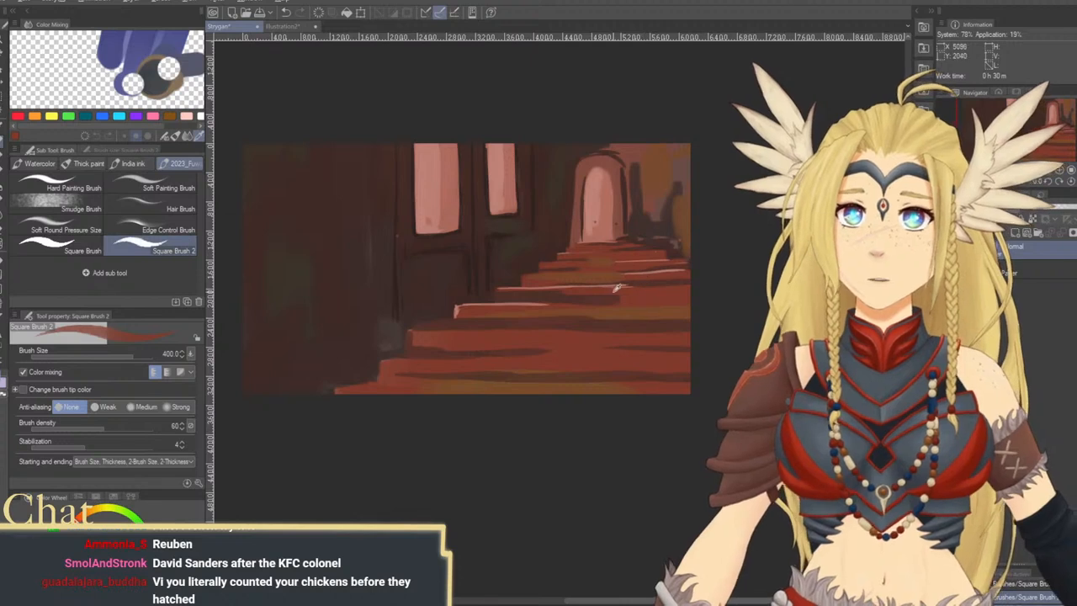
Soften the step shadows with red-brown strokes across the lower stairs, reducing the brush size from 500 to 300
{"action": "key", "text": "bracketright"}
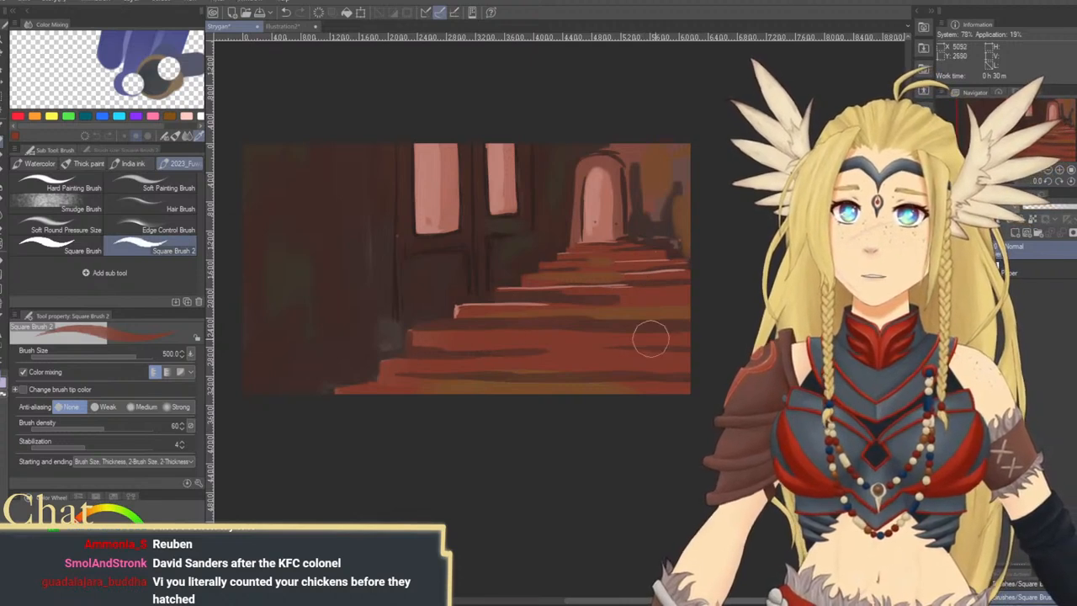
{"action": "left_click_drag", "start_coordinate": [583, 336], "coordinate": [691, 330]}
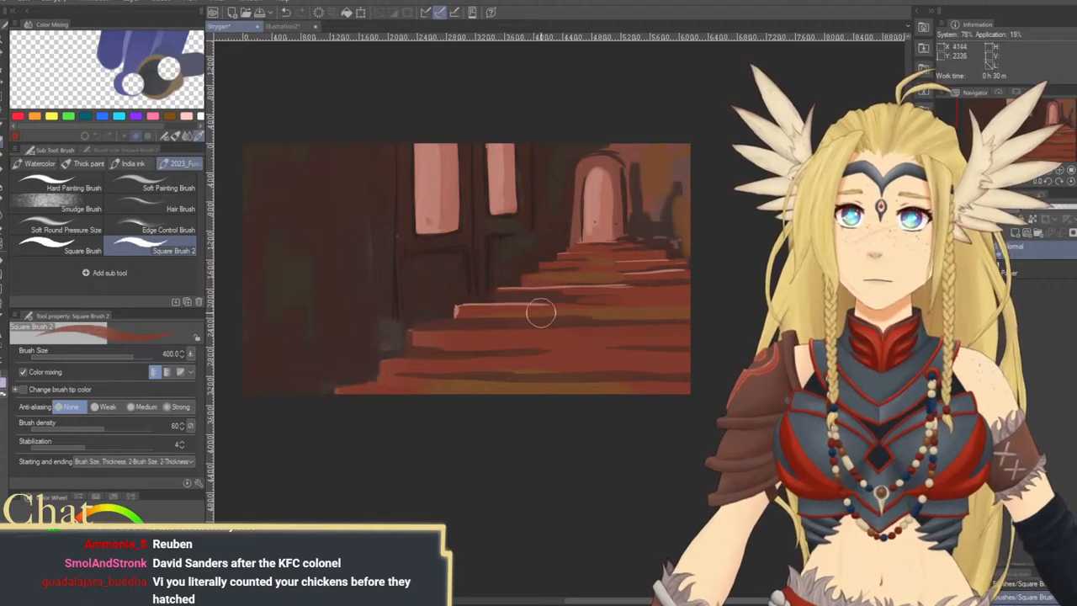
{"action": "key", "text": "bracketleft"}
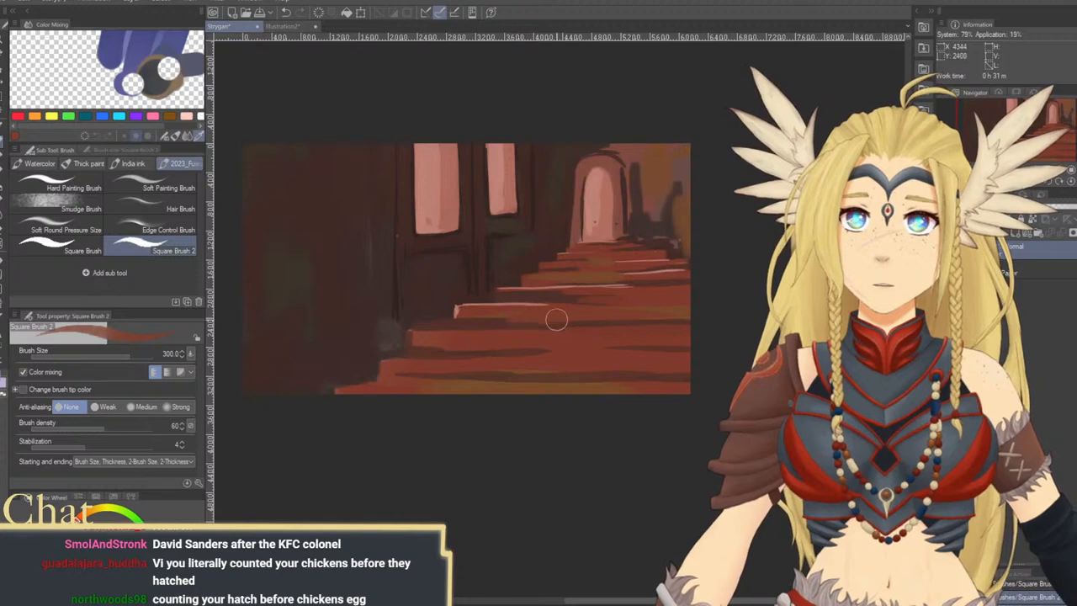
{"action": "mouse_move", "coordinate": [549, 325]}
{"action": "left_mouse_down"}
{"action": "mouse_move", "coordinate": [603, 327]}
{"action": "mouse_move", "coordinate": [524, 314]}
{"action": "left_mouse_up"}
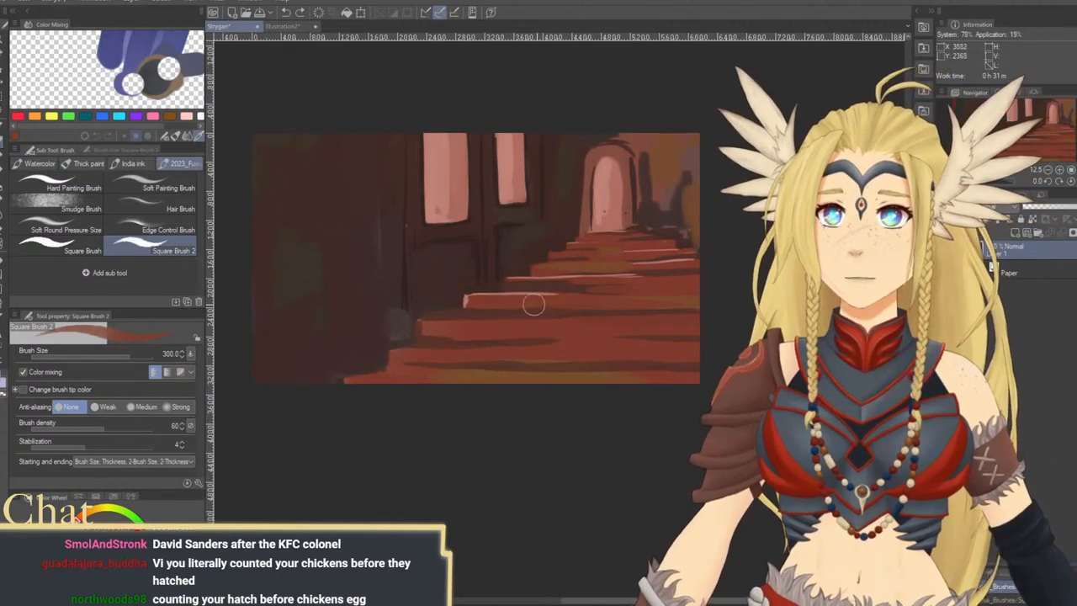
{"action": "left_click_drag", "start_coordinate": [471, 307], "coordinate": [675, 304]}
{"action": "mouse_move", "coordinate": [554, 284]}
{"action": "left_mouse_down"}
{"action": "mouse_move", "coordinate": [648, 289]}
{"action": "mouse_move", "coordinate": [621, 337]}
{"action": "mouse_move", "coordinate": [612, 382]}
{"action": "left_mouse_up"}
{"action": "mouse_move", "coordinate": [529, 376]}
{"action": "left_mouse_down"}
{"action": "mouse_move", "coordinate": [611, 378]}
{"action": "mouse_move", "coordinate": [647, 397]}
{"action": "left_mouse_up"}
Pick the dark brown of the wall and darken the vertical wall edge beside the lower steps at brush size 300
{"action": "left_click", "coordinate": [490, 402], "text": "alt"}
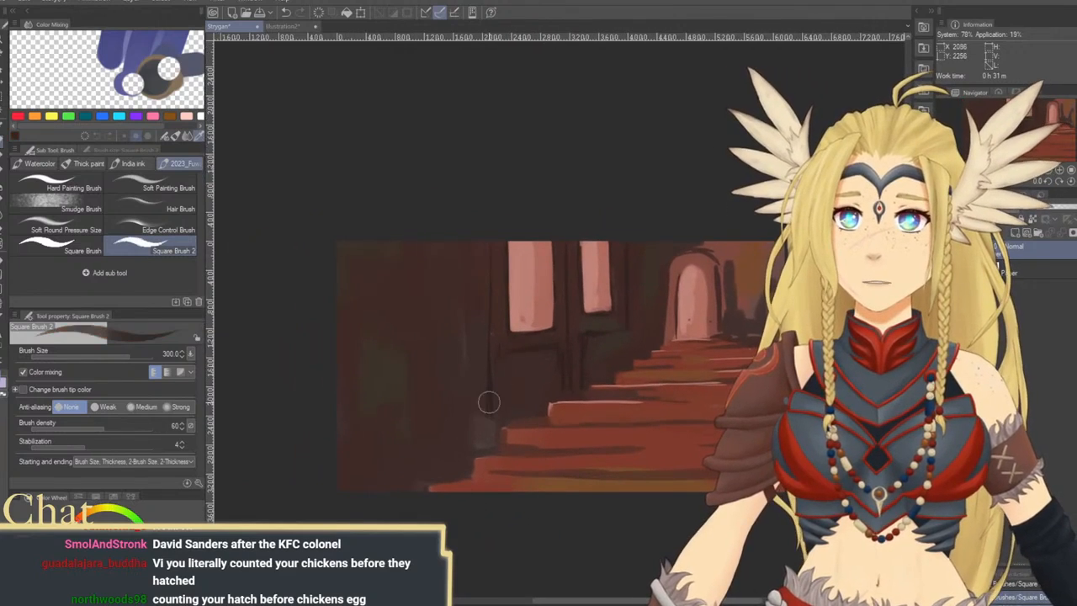
{"action": "left_click_drag", "start_coordinate": [488, 403], "coordinate": [490, 442]}
{"action": "mouse_move", "coordinate": [486, 367]}
{"action": "left_mouse_down"}
{"action": "mouse_move", "coordinate": [480, 385]}
{"action": "mouse_move", "coordinate": [471, 339]}
{"action": "left_mouse_up"}
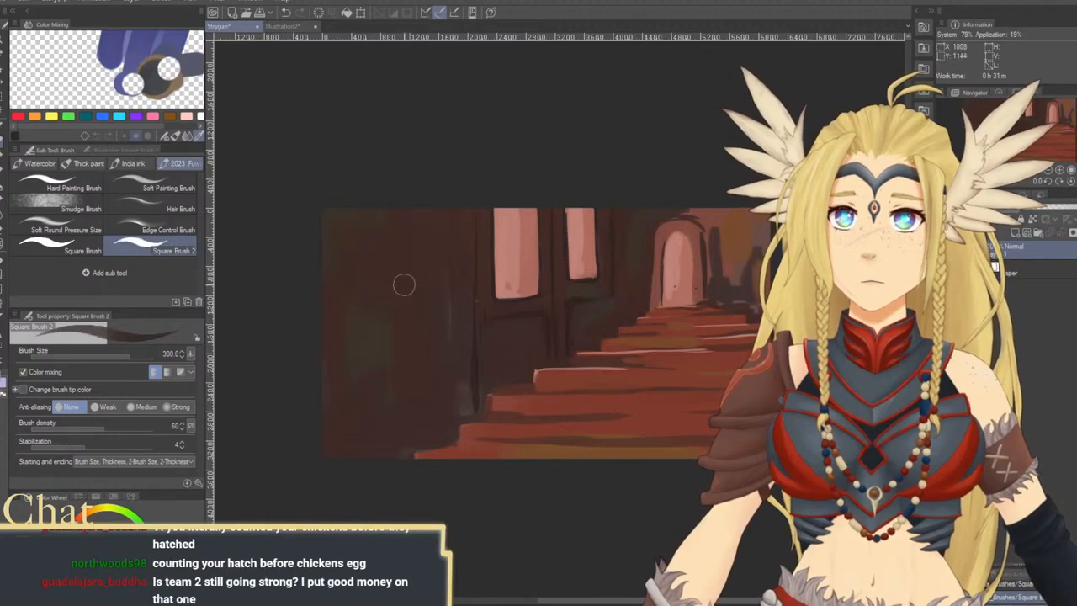
Pick the window pink, outline a tall new window on the left wall at brush size 300 and fill it in with a larger brush
{"action": "left_click", "coordinate": [494, 276], "text": "alt"}
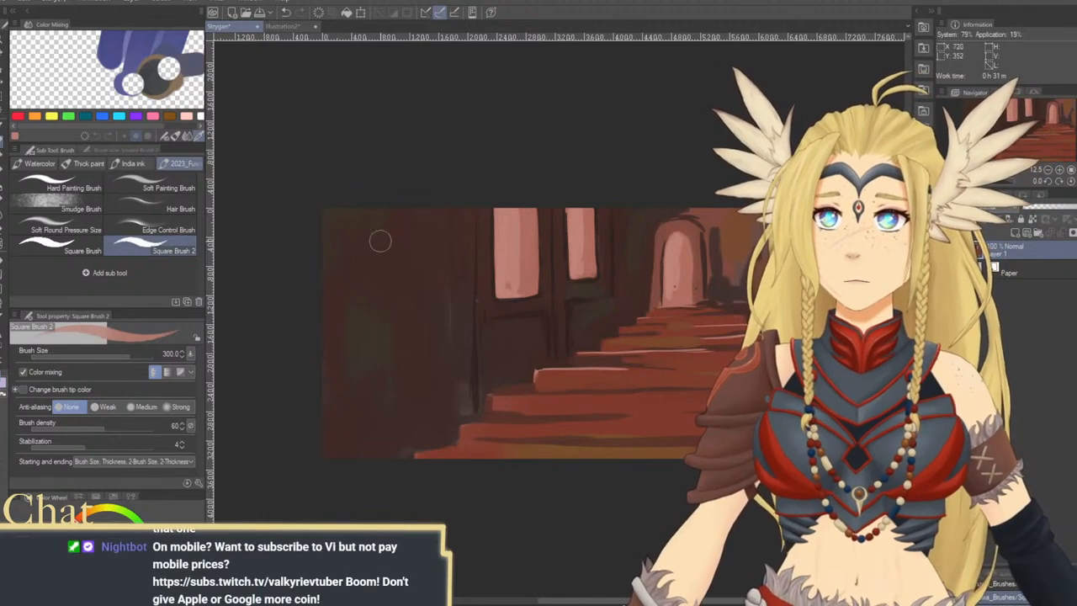
{"action": "mouse_move", "coordinate": [383, 221]}
{"action": "left_mouse_down"}
{"action": "mouse_move", "coordinate": [379, 330]}
{"action": "mouse_move", "coordinate": [372, 307]}
{"action": "mouse_move", "coordinate": [377, 359]}
{"action": "mouse_move", "coordinate": [433, 345]}
{"action": "left_mouse_up"}
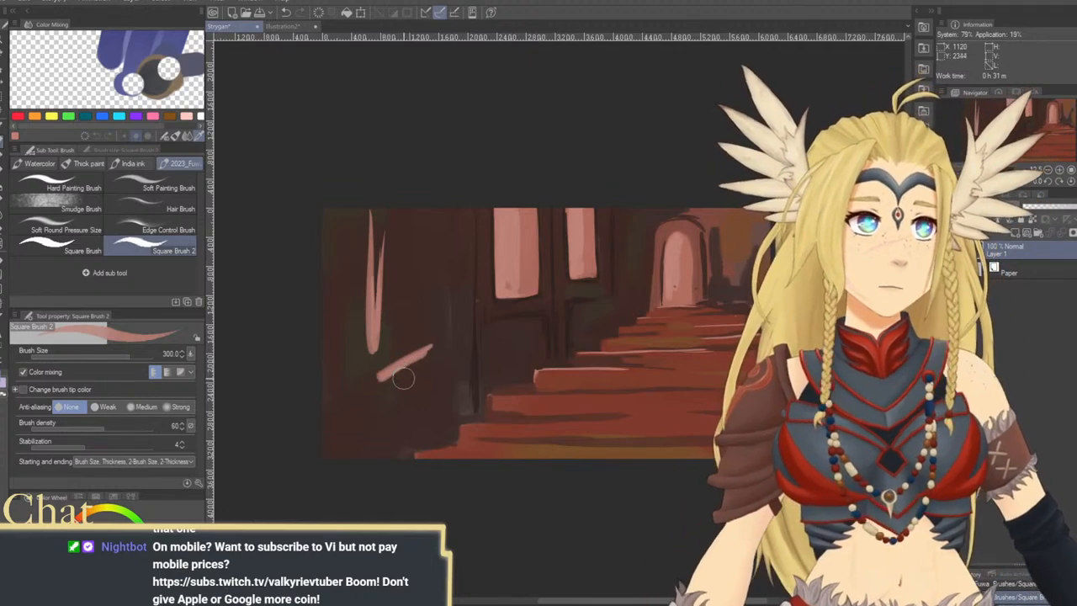
{"action": "mouse_move", "coordinate": [367, 202]}
{"action": "left_mouse_down"}
{"action": "mouse_move", "coordinate": [372, 373]}
{"action": "mouse_move", "coordinate": [403, 366]}
{"action": "mouse_move", "coordinate": [409, 303]}
{"action": "mouse_move", "coordinate": [432, 325]}
{"action": "mouse_move", "coordinate": [430, 355]}
{"action": "mouse_move", "coordinate": [432, 252]}
{"action": "left_mouse_up"}
{"action": "left_click_drag", "start_coordinate": [432, 349], "coordinate": [430, 195]}
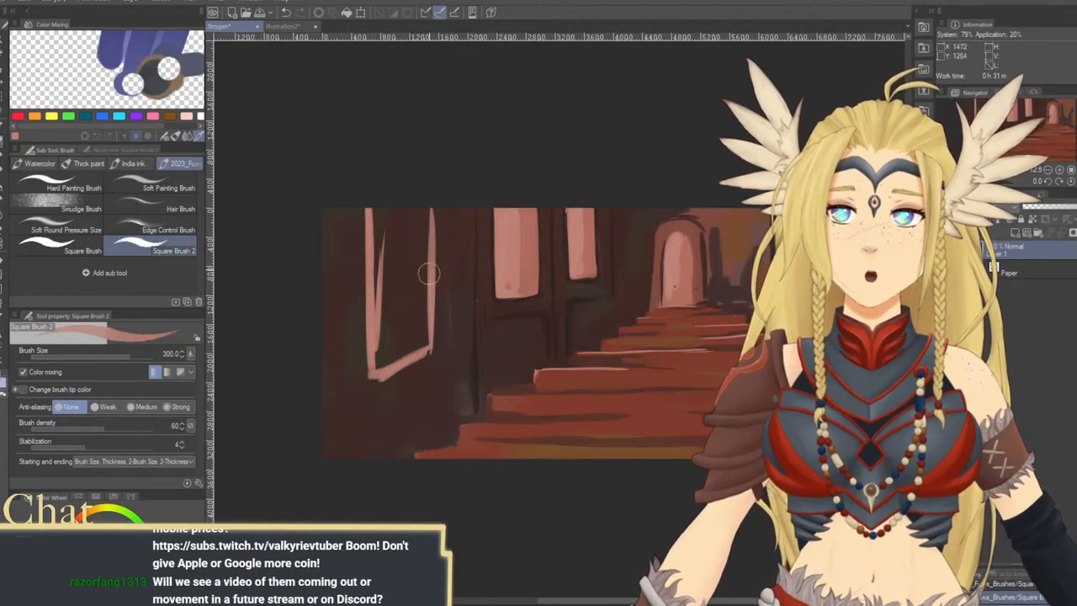
{"action": "mouse_move", "coordinate": [429, 273]}
{"action": "left_mouse_down"}
{"action": "mouse_move", "coordinate": [383, 347]}
{"action": "mouse_move", "coordinate": [386, 278]}
{"action": "mouse_move", "coordinate": [381, 367]}
{"action": "mouse_move", "coordinate": [424, 346]}
{"action": "mouse_move", "coordinate": [415, 349]}
{"action": "mouse_move", "coordinate": [411, 215]}
{"action": "mouse_move", "coordinate": [414, 309]}
{"action": "mouse_move", "coordinate": [396, 252]}
{"action": "mouse_move", "coordinate": [396, 301]}
{"action": "left_mouse_up"}
{"action": "key", "text": "bracketright"}
{"action": "key", "text": "bracketright"}
{"action": "key", "text": "bracketright"}
{"action": "key", "text": "bracketright"}
{"action": "key", "text": "bracketright"}
{"action": "key", "text": "bracketright"}
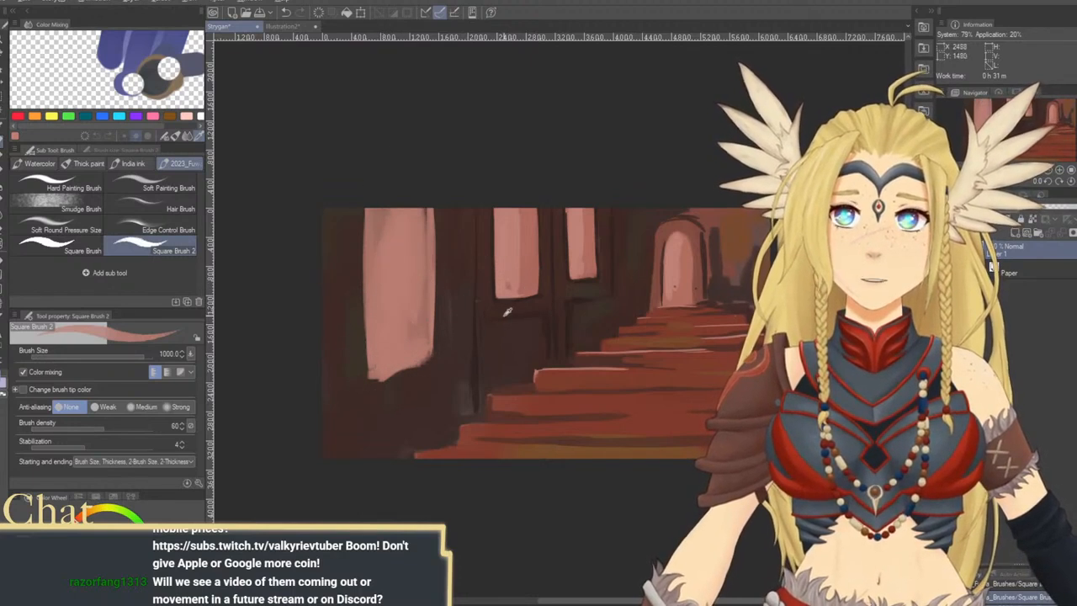
Outline the sides and slanted sill of the new left window in dark brown at brush size 250
{"action": "key", "text": "bracketleft"}
{"action": "key", "text": "bracketleft"}
{"action": "key", "text": "bracketleft"}
{"action": "key", "text": "bracketleft"}
{"action": "key", "text": "bracketleft"}
{"action": "key", "text": "bracketleft"}
{"action": "key", "text": "bracketleft"}
{"action": "key", "text": "bracketleft"}
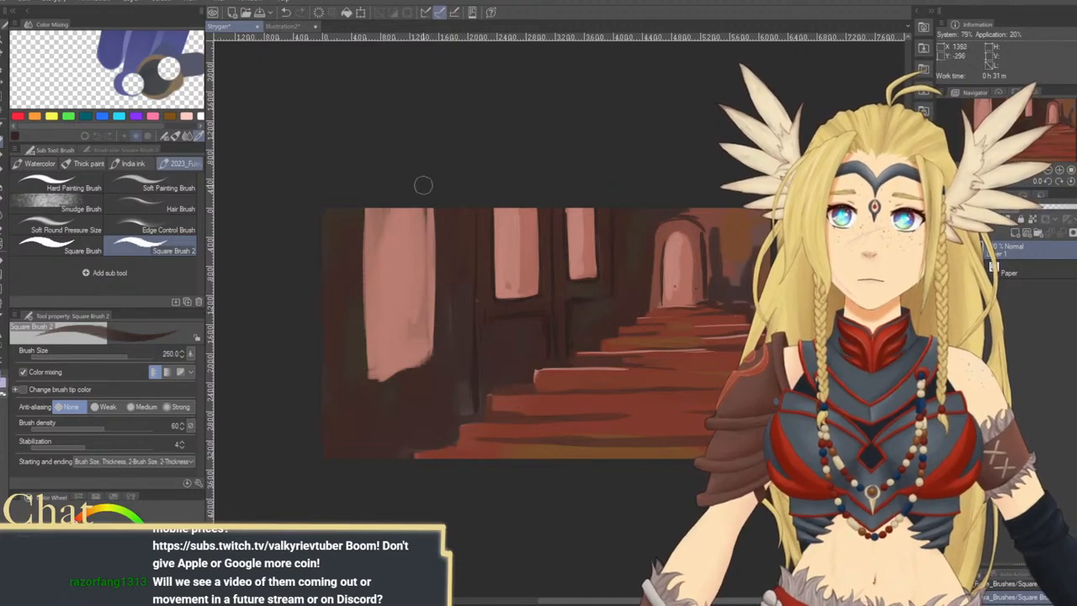
{"action": "left_click_drag", "start_coordinate": [433, 193], "coordinate": [433, 346]}
{"action": "mouse_move", "coordinate": [370, 386]}
{"action": "left_mouse_down"}
{"action": "mouse_move", "coordinate": [430, 358]}
{"action": "mouse_move", "coordinate": [393, 377]}
{"action": "left_mouse_up"}
{"action": "left_click_drag", "start_coordinate": [365, 197], "coordinate": [372, 301]}
{"action": "key", "text": "ctrl+z"}
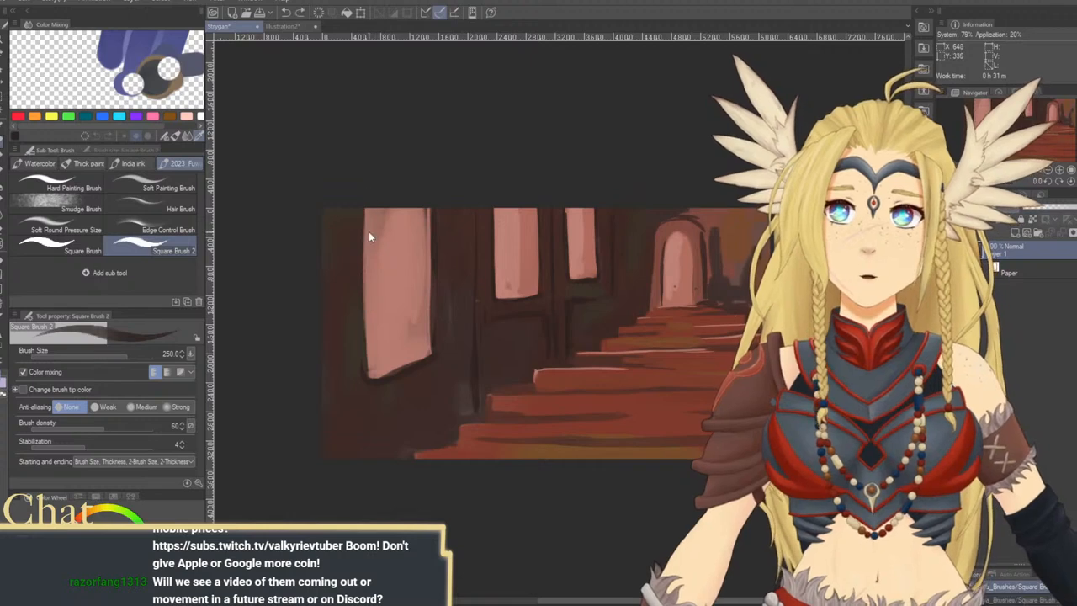
{"action": "left_click_drag", "start_coordinate": [364, 203], "coordinate": [366, 323]}
{"action": "left_click_drag", "start_coordinate": [362, 229], "coordinate": [372, 387]}
{"action": "scroll", "coordinate": [399, 323], "scroll_direction": "down", "scroll_amount": 2}
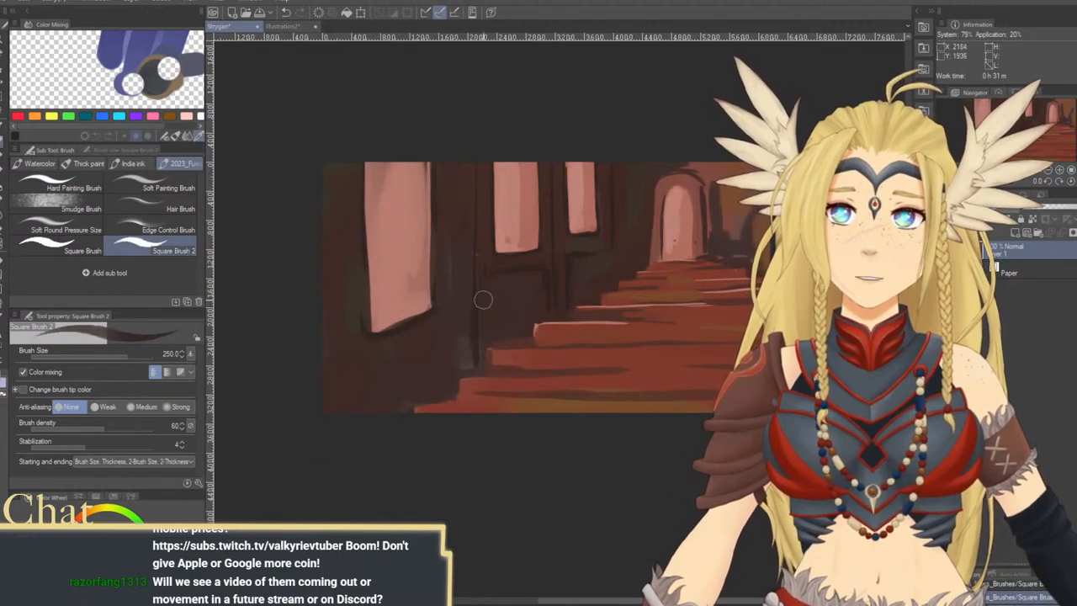
Paint over the middle window with dark brown wall colour, enlarging the brush to 800
{"action": "mouse_move", "coordinate": [547, 249]}
{"action": "left_mouse_down"}
{"action": "mouse_move", "coordinate": [492, 250]}
{"action": "mouse_move", "coordinate": [500, 160]}
{"action": "mouse_move", "coordinate": [503, 254]}
{"action": "mouse_move", "coordinate": [534, 192]}
{"action": "mouse_move", "coordinate": [505, 179]}
{"action": "mouse_move", "coordinate": [505, 261]}
{"action": "mouse_move", "coordinate": [509, 224]}
{"action": "mouse_move", "coordinate": [488, 218]}
{"action": "mouse_move", "coordinate": [490, 159]}
{"action": "mouse_move", "coordinate": [481, 376]}
{"action": "mouse_move", "coordinate": [497, 316]}
{"action": "mouse_move", "coordinate": [527, 283]}
{"action": "mouse_move", "coordinate": [524, 235]}
{"action": "left_mouse_up"}
{"action": "key", "text": "bracketright"}
{"action": "key", "text": "bracketright"}
{"action": "key", "text": "bracketright"}
{"action": "key", "text": "bracketright"}
{"action": "left_click", "coordinate": [491, 269], "text": "alt"}
{"action": "key", "text": "bracketright"}
{"action": "key", "text": "bracketright"}
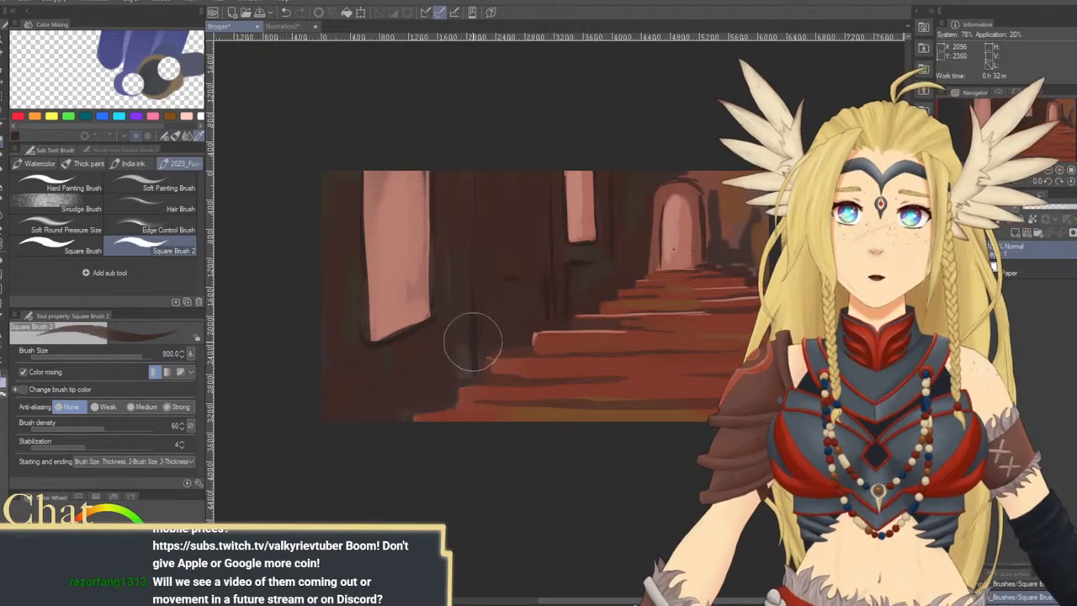
Define the left ends and undersides of the lower steps with dark brown lines at brush size 150
{"action": "key", "text": "["}
{"action": "key", "text": "["}
{"action": "key", "text": "["}
{"action": "key", "text": "["}
{"action": "key", "text": "["}
{"action": "key", "text": "["}
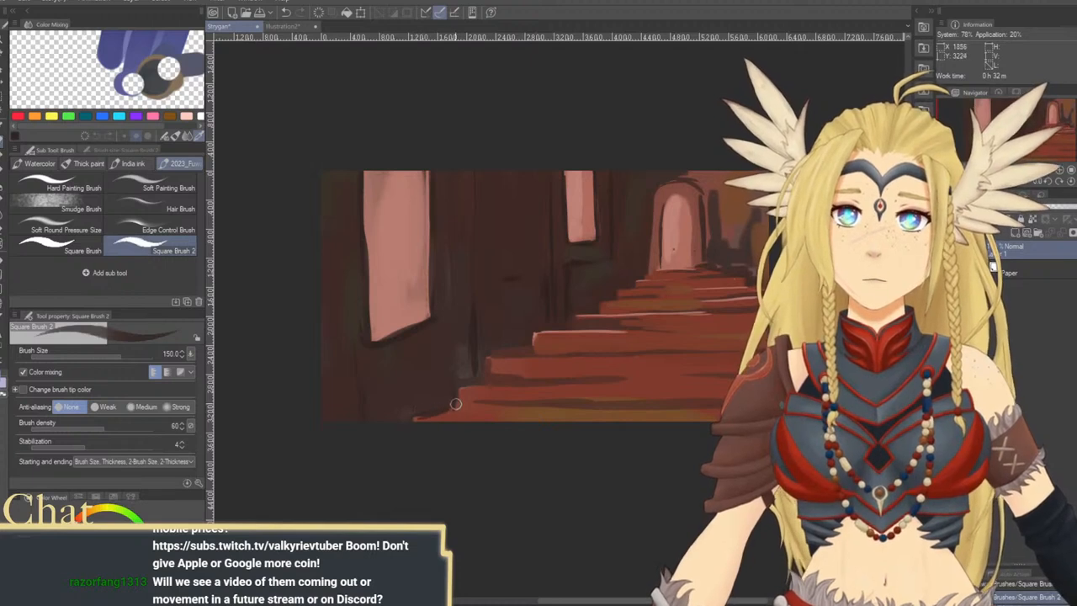
{"action": "left_click_drag", "start_coordinate": [463, 385], "coordinate": [595, 381]}
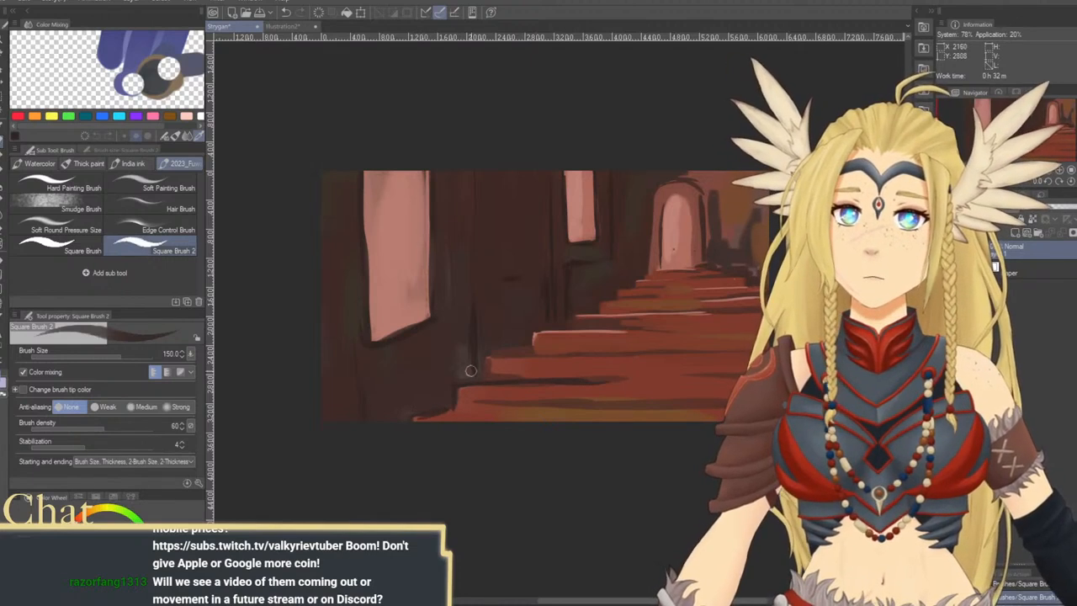
{"action": "mouse_move", "coordinate": [524, 357]}
{"action": "left_mouse_down"}
{"action": "mouse_move", "coordinate": [576, 357]}
{"action": "mouse_move", "coordinate": [602, 332]}
{"action": "mouse_move", "coordinate": [641, 329]}
{"action": "mouse_move", "coordinate": [573, 338]}
{"action": "left_mouse_up"}
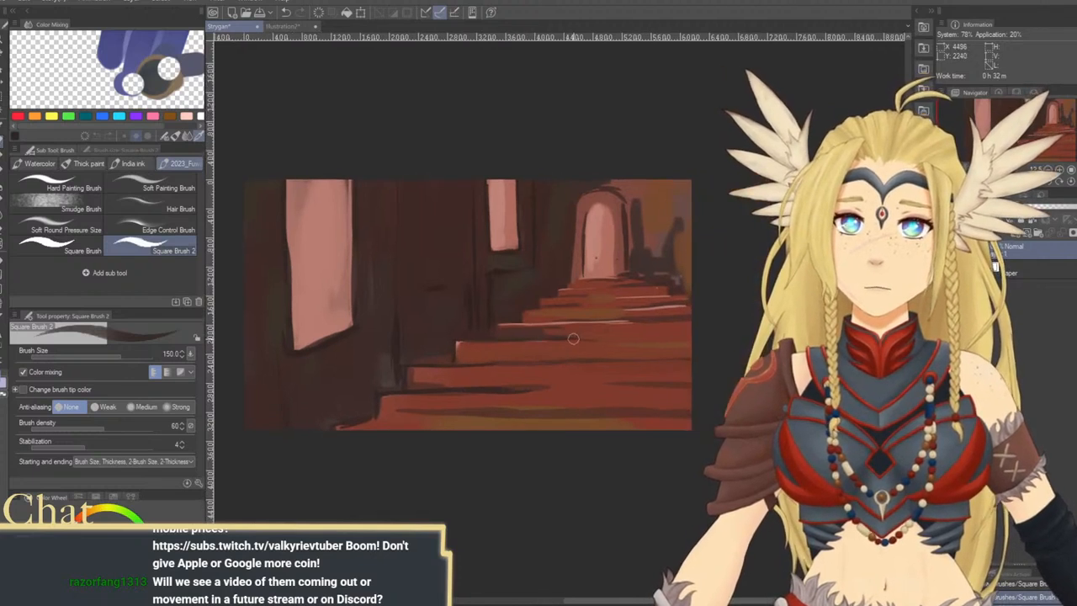
Add dark brown lines to the upper steps and the inner edge of the arch at brush size 150
{"action": "mouse_move", "coordinate": [494, 331]}
{"action": "left_mouse_down"}
{"action": "mouse_move", "coordinate": [568, 318]}
{"action": "mouse_move", "coordinate": [560, 314]}
{"action": "left_mouse_up"}
{"action": "left_click_drag", "start_coordinate": [644, 304], "coordinate": [622, 332]}
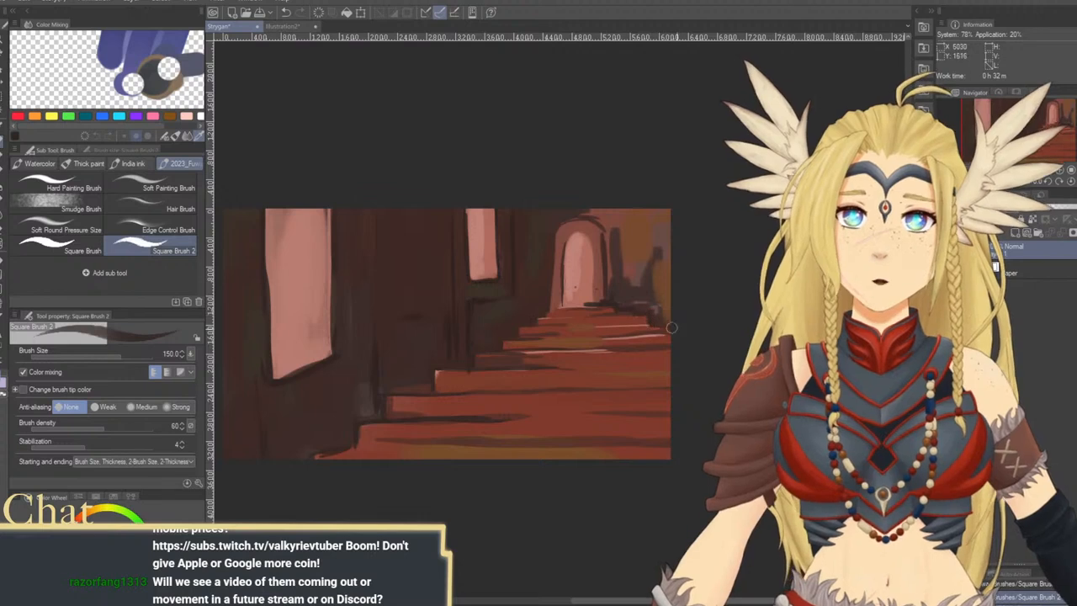
{"action": "mouse_move", "coordinate": [613, 296]}
{"action": "left_mouse_down"}
{"action": "mouse_move", "coordinate": [611, 244]}
{"action": "mouse_move", "coordinate": [571, 240]}
{"action": "left_mouse_up"}
{"action": "key", "text": "bracketleft"}
{"action": "key", "text": "bracketleft"}
{"action": "key", "text": "bracketleft"}
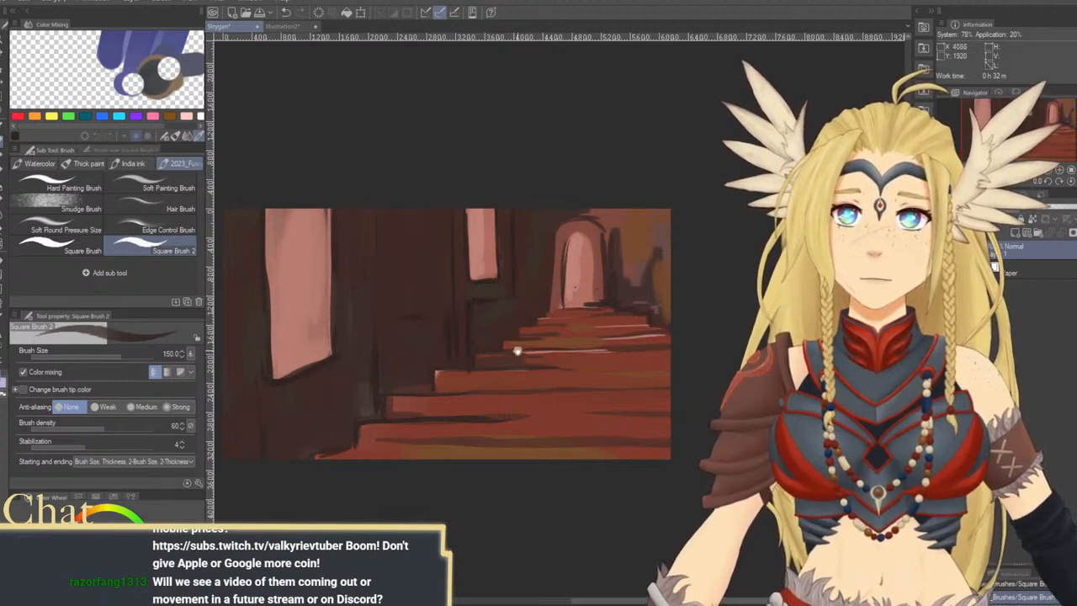
{"action": "left_click_drag", "start_coordinate": [518, 351], "coordinate": [574, 323]}
{"action": "left_click_drag", "start_coordinate": [480, 363], "coordinate": [504, 385]}
Pick the window pink and even out the right side and lower corner of the large left window at brush size 600
{"action": "left_click", "coordinate": [578, 245], "text": "alt"}
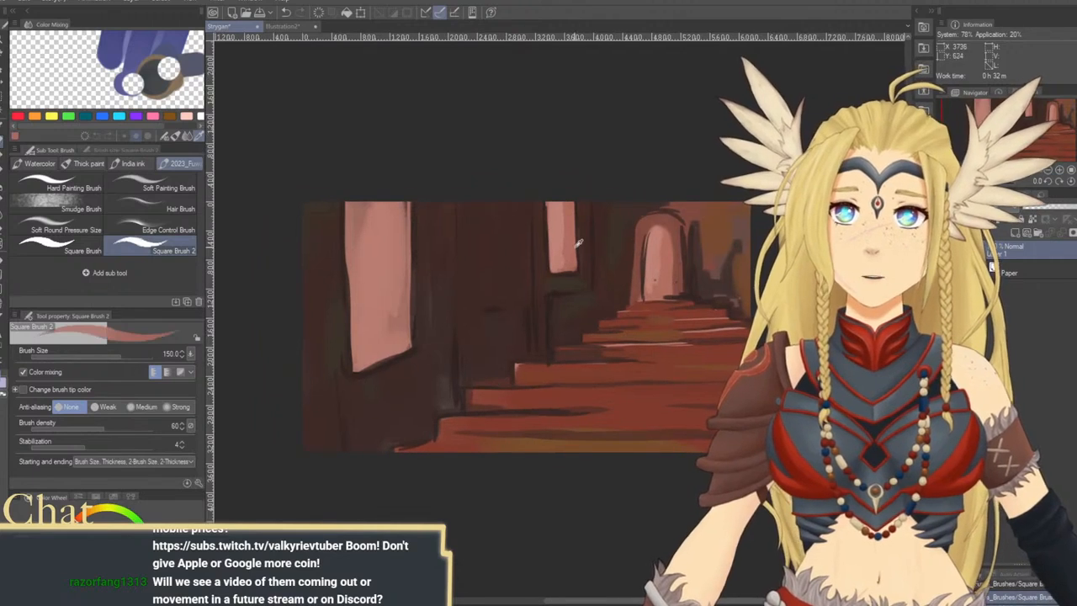
{"action": "key", "text": "bracketright"}
{"action": "key", "text": "bracketright"}
{"action": "key", "text": "bracketright"}
{"action": "key", "text": "bracketright"}
{"action": "left_click_drag", "start_coordinate": [402, 215], "coordinate": [400, 283]}
{"action": "key", "text": "bracketright"}
{"action": "key", "text": "bracketright"}
{"action": "key", "text": "bracketright"}
{"action": "left_click_drag", "start_coordinate": [400, 204], "coordinate": [401, 358]}
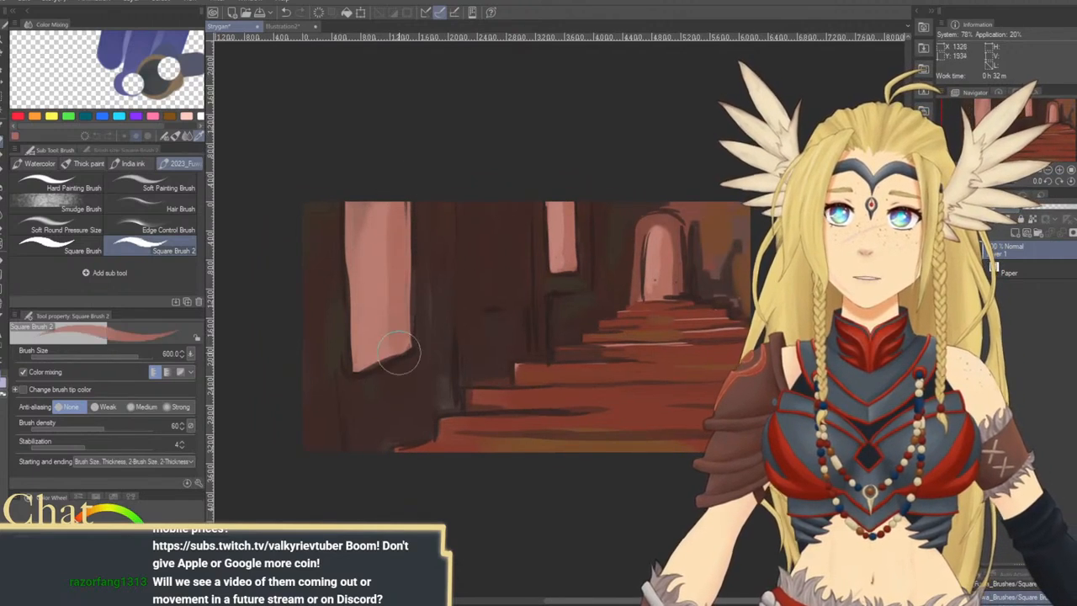
{"action": "left_click_drag", "start_coordinate": [401, 321], "coordinate": [375, 360]}
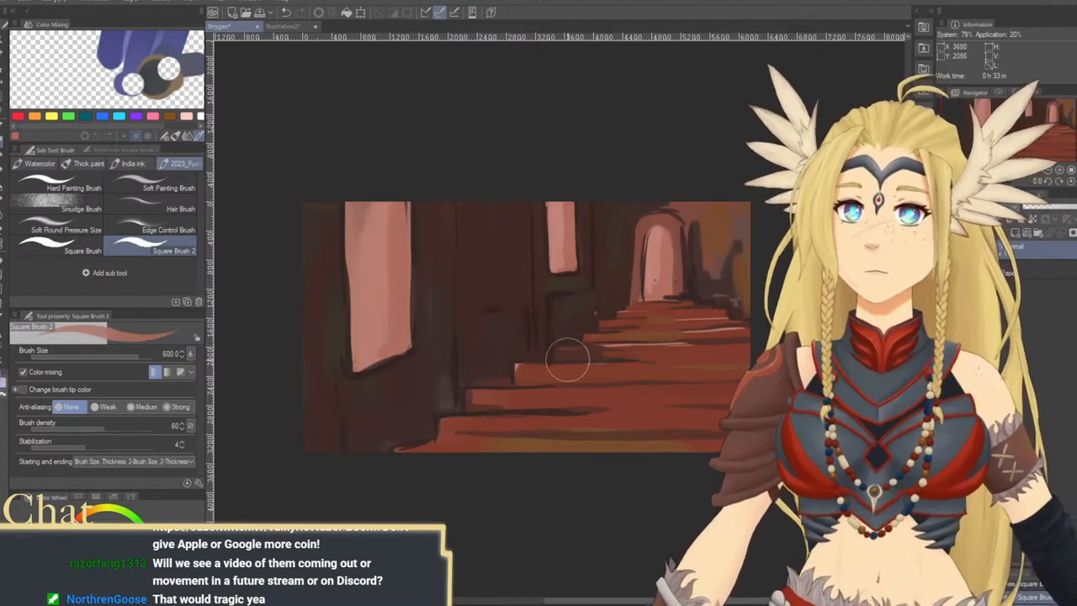
Pick a dark brown from the wall and touch up the shadows around the arch's base at brush size 250
{"action": "left_click_drag", "start_coordinate": [586, 338], "coordinate": [553, 361]}
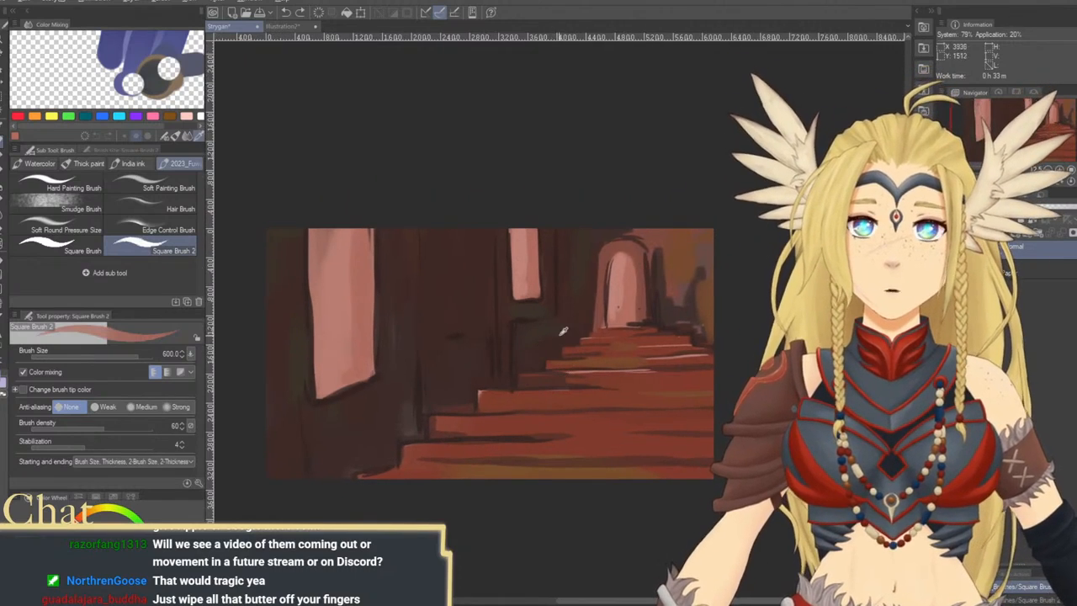
{"action": "left_click", "coordinate": [536, 330], "text": "alt"}
{"action": "key", "text": "["}
{"action": "key", "text": "["}
{"action": "key", "text": "["}
{"action": "key", "text": "["}
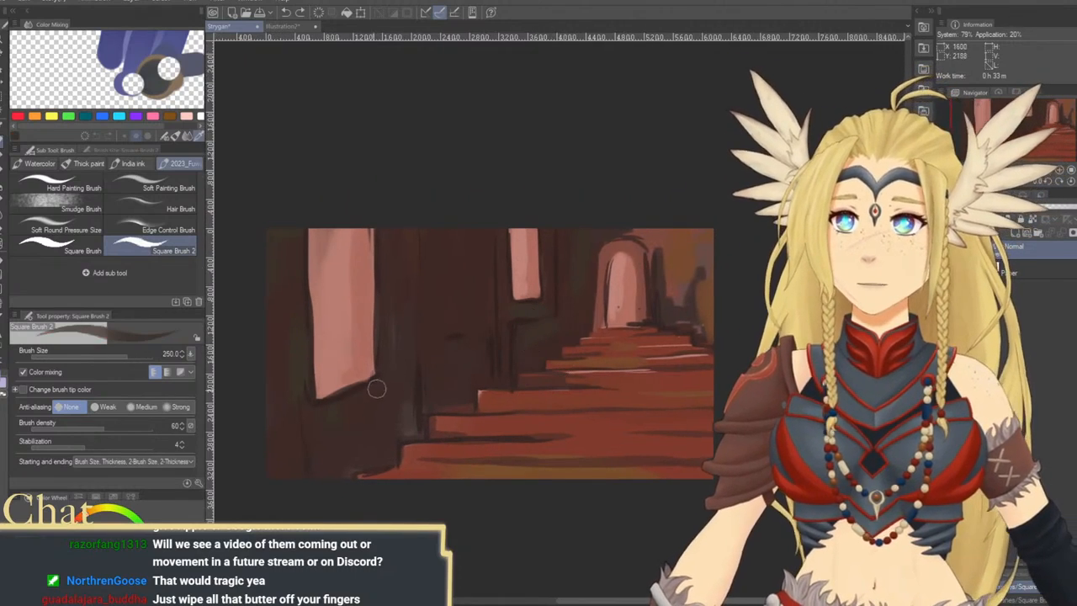
{"action": "left_click_drag", "start_coordinate": [498, 344], "coordinate": [440, 344]}
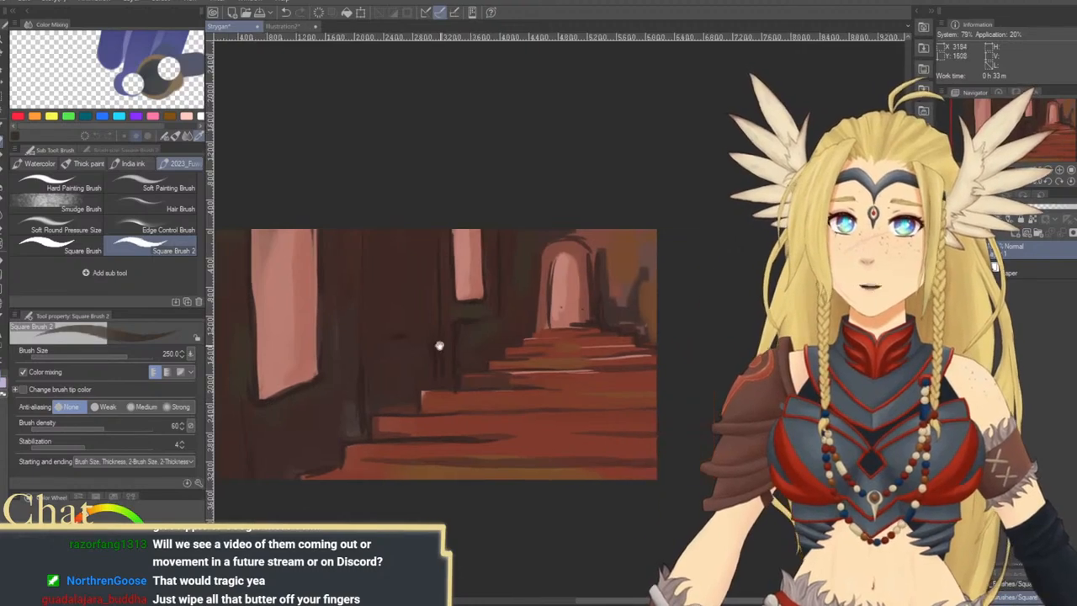
{"action": "left_click_drag", "start_coordinate": [603, 298], "coordinate": [615, 295]}
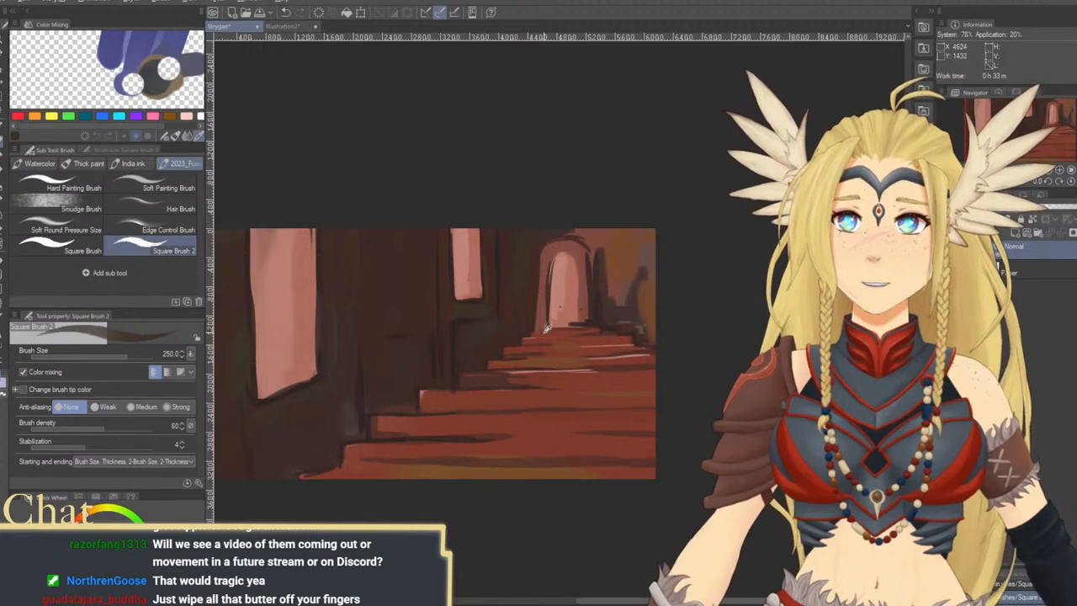
Shade along the bottom step with reddish brown at brush size 200
{"action": "left_click_drag", "start_coordinate": [552, 440], "coordinate": [539, 368]}
{"action": "left_click_drag", "start_coordinate": [465, 372], "coordinate": [513, 380]}
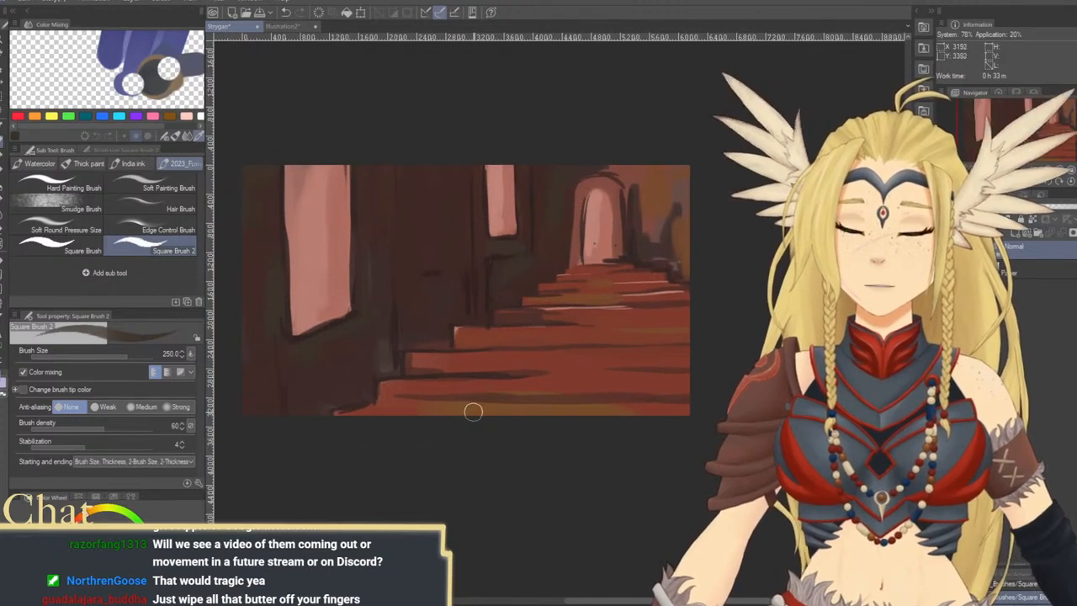
{"action": "left_click_drag", "start_coordinate": [471, 412], "coordinate": [530, 380]}
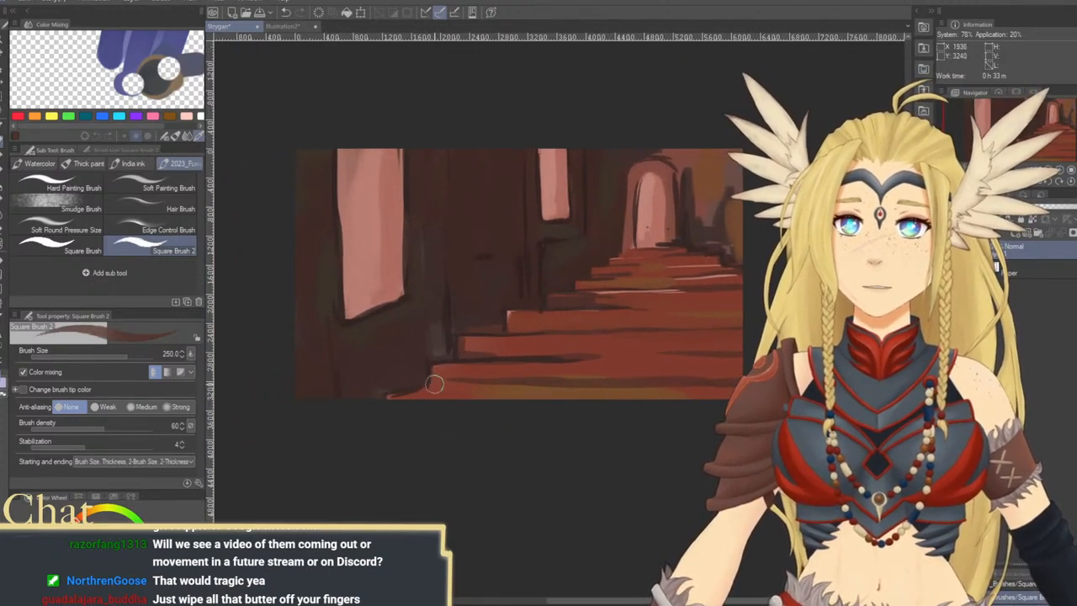
{"action": "key", "text": "["}
{"action": "mouse_move", "coordinate": [434, 385]}
{"action": "left_mouse_down"}
{"action": "mouse_move", "coordinate": [697, 380]}
{"action": "mouse_move", "coordinate": [650, 391]}
{"action": "left_mouse_up"}
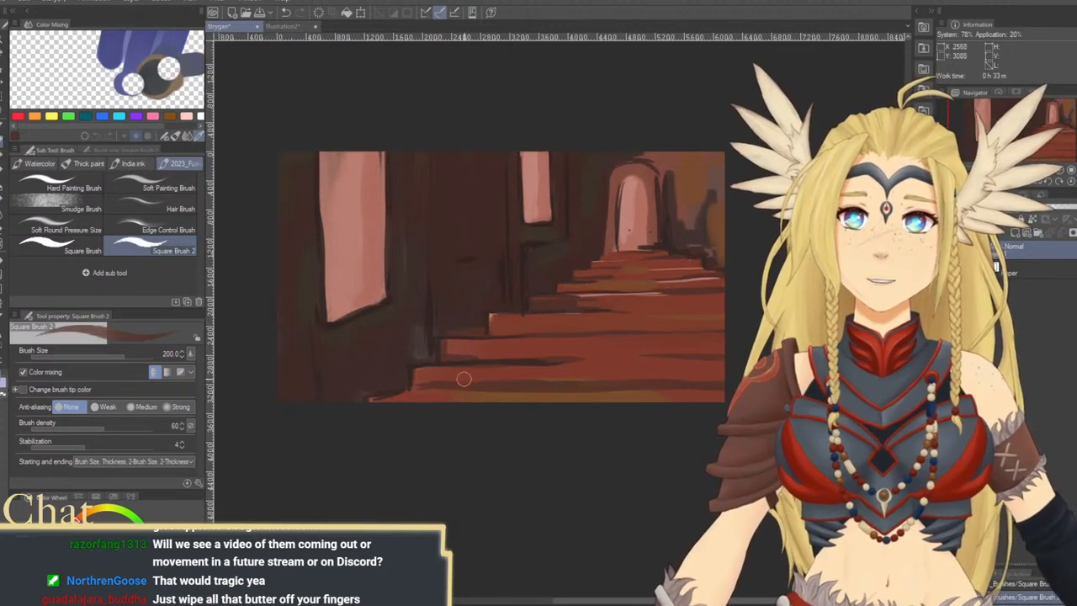
Even out the surfaces of the steps with red at brush size 400
{"action": "key", "text": "]"}
{"action": "key", "text": "]"}
{"action": "key", "text": "]"}
{"action": "key", "text": "]"}
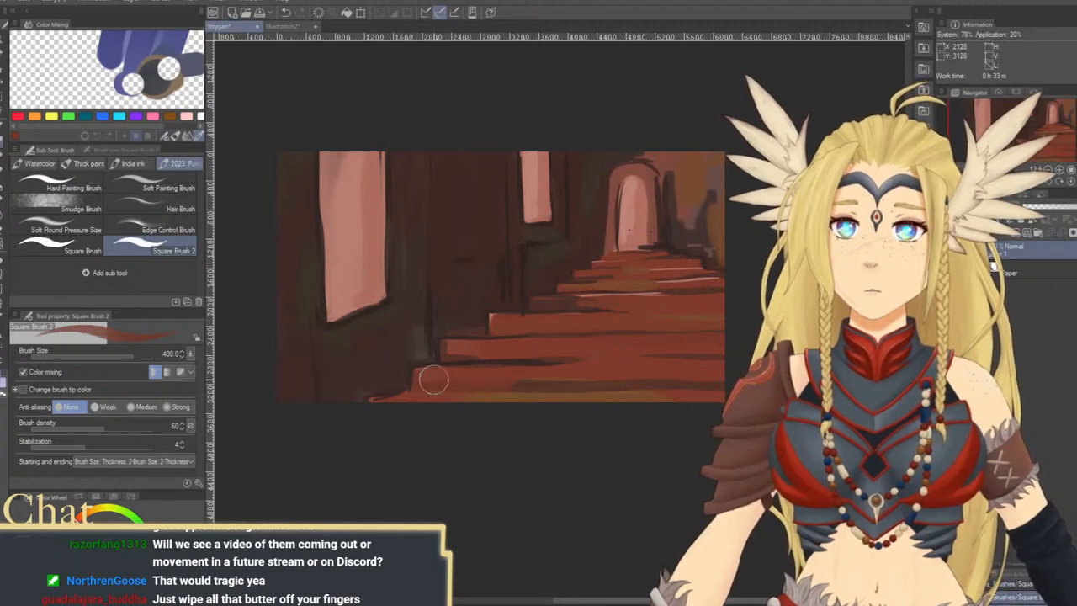
{"action": "left_click_drag", "start_coordinate": [627, 312], "coordinate": [619, 352]}
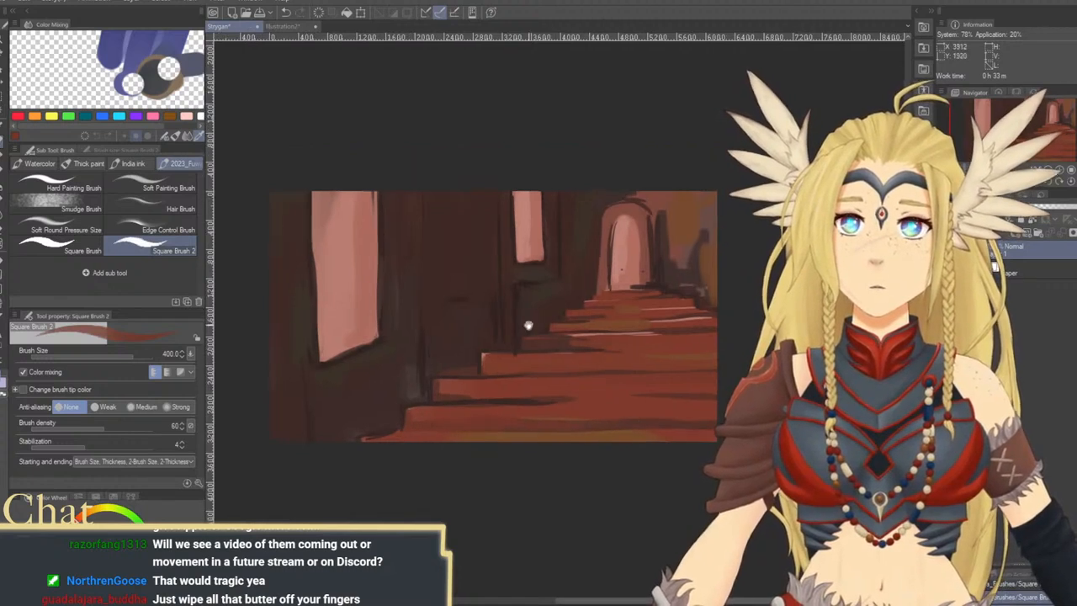
{"action": "left_click_drag", "start_coordinate": [484, 315], "coordinate": [527, 351]}
{"action": "mouse_move", "coordinate": [535, 410]}
{"action": "left_mouse_down"}
{"action": "mouse_move", "coordinate": [500, 368]}
{"action": "mouse_move", "coordinate": [473, 367]}
{"action": "left_mouse_up"}
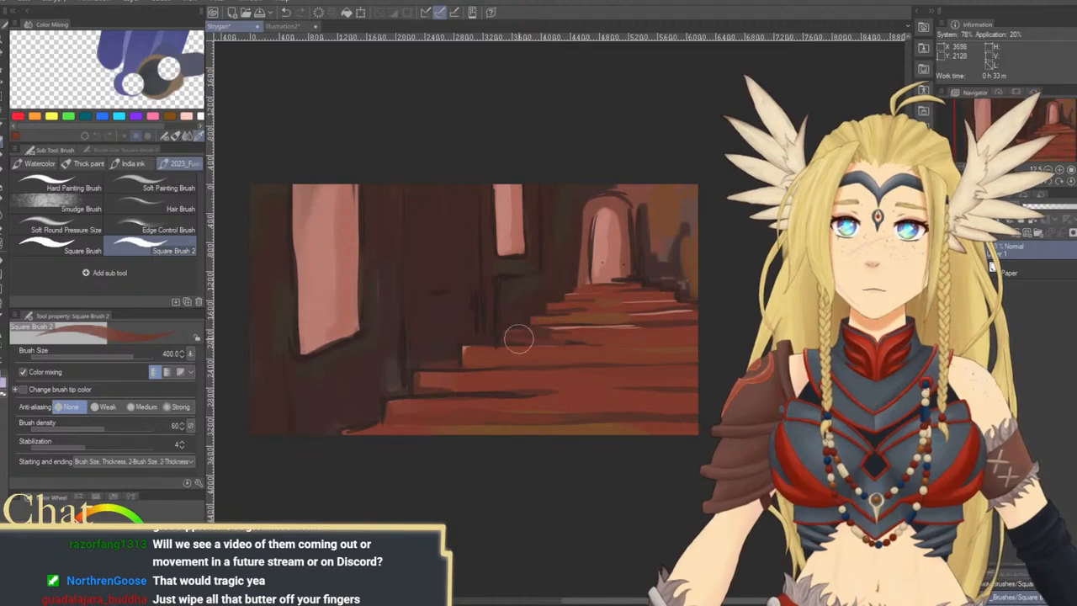
{"action": "mouse_move", "coordinate": [670, 270]}
{"action": "left_mouse_down"}
{"action": "mouse_move", "coordinate": [648, 314]}
{"action": "mouse_move", "coordinate": [633, 307]}
{"action": "mouse_move", "coordinate": [637, 335]}
{"action": "left_mouse_up"}
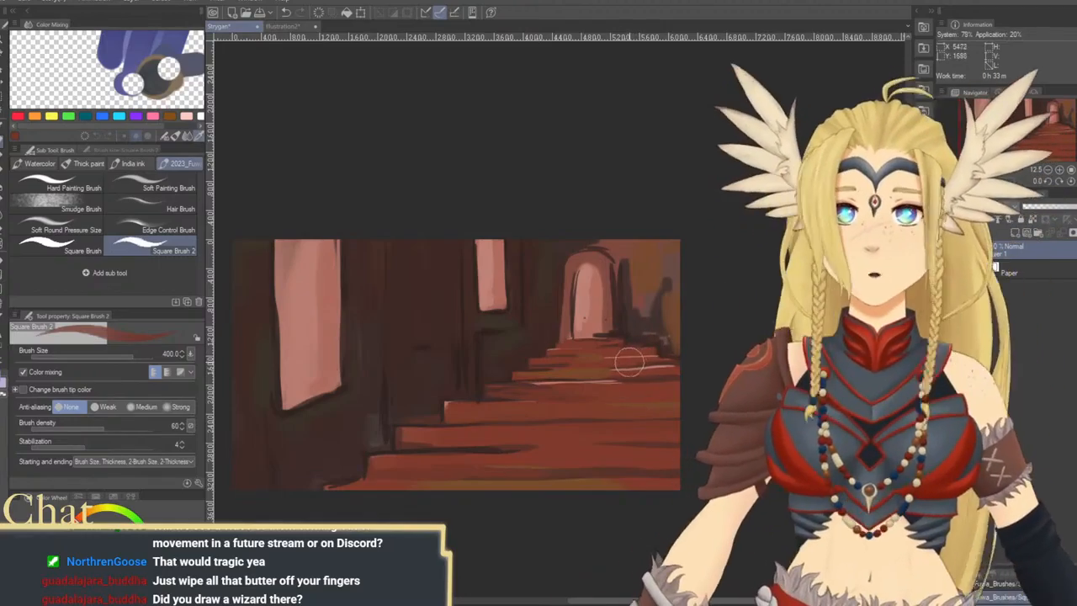
{"action": "mouse_move", "coordinate": [548, 315]}
{"action": "left_mouse_down"}
{"action": "mouse_move", "coordinate": [543, 373]}
{"action": "mouse_move", "coordinate": [597, 421]}
{"action": "mouse_move", "coordinate": [592, 386]}
{"action": "mouse_move", "coordinate": [564, 379]}
{"action": "mouse_move", "coordinate": [530, 318]}
{"action": "left_mouse_up"}
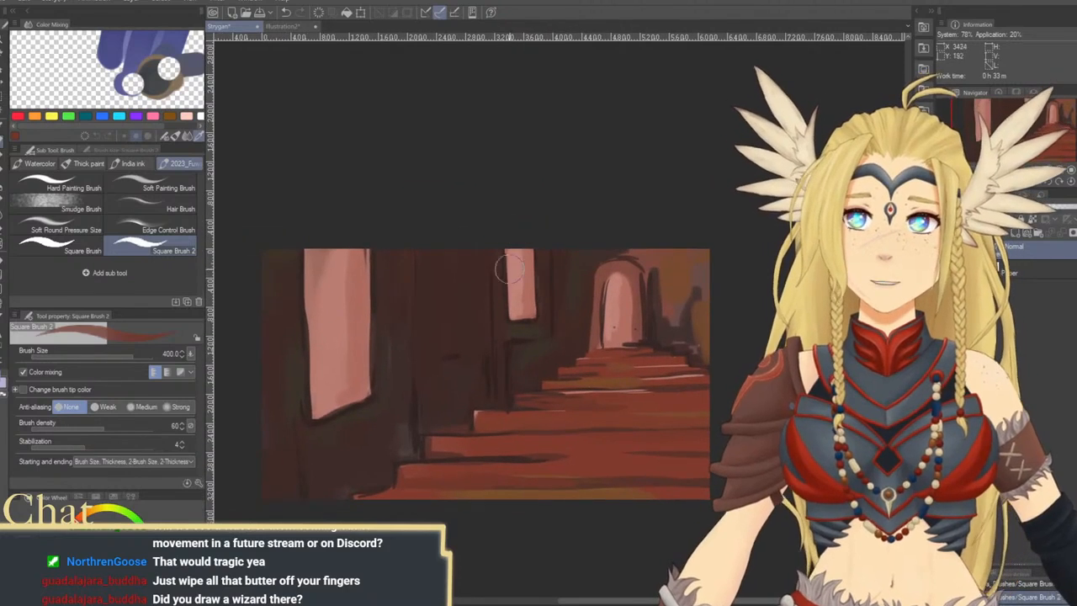
Pick a dark brown and outline both vertical sides of the large left window at brush size 200
{"action": "left_click", "coordinate": [313, 426], "text": "alt"}
{"action": "key", "text": "["}
{"action": "key", "text": "["}
{"action": "key", "text": "["}
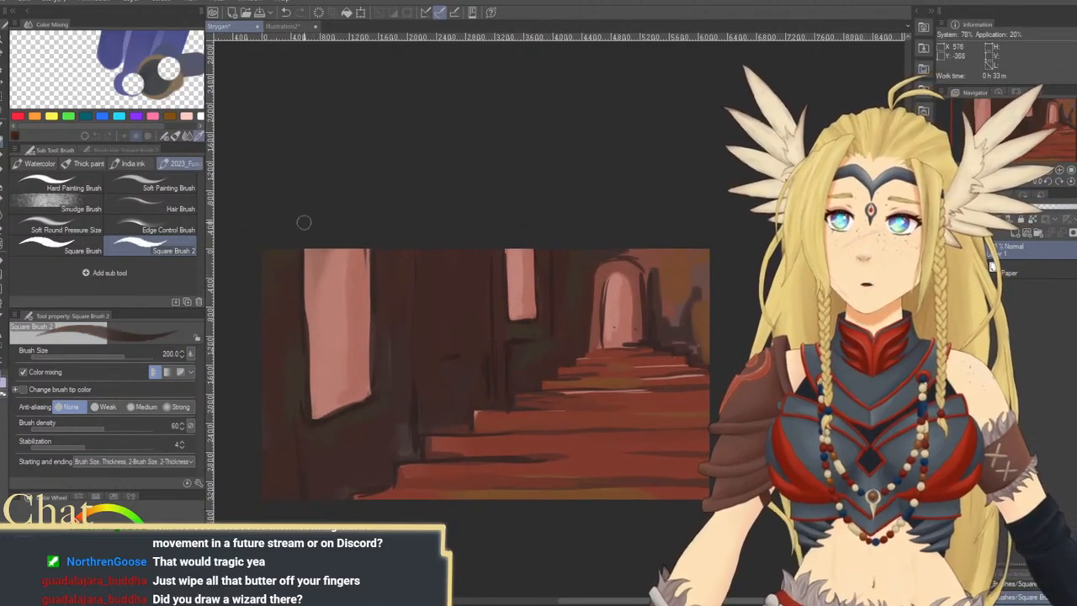
{"action": "left_click_drag", "start_coordinate": [305, 223], "coordinate": [308, 341]}
{"action": "left_click_drag", "start_coordinate": [373, 241], "coordinate": [382, 325]}
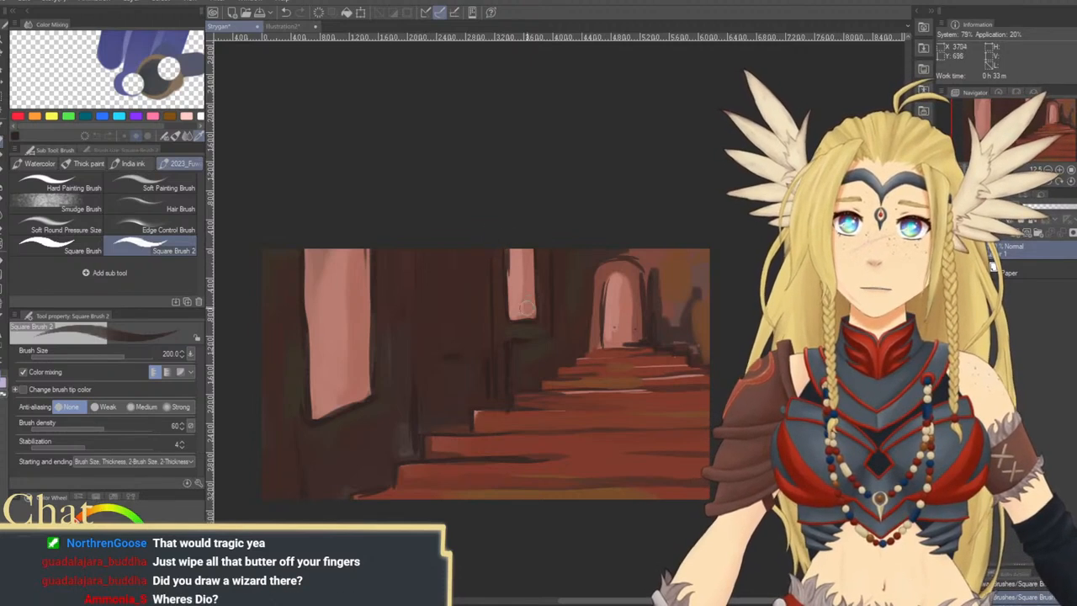
Draw the dark top line of a panel on the wall between the two windows at brush size 170
{"action": "scroll", "coordinate": [507, 367], "scroll_direction": "down", "scroll_amount": 1}
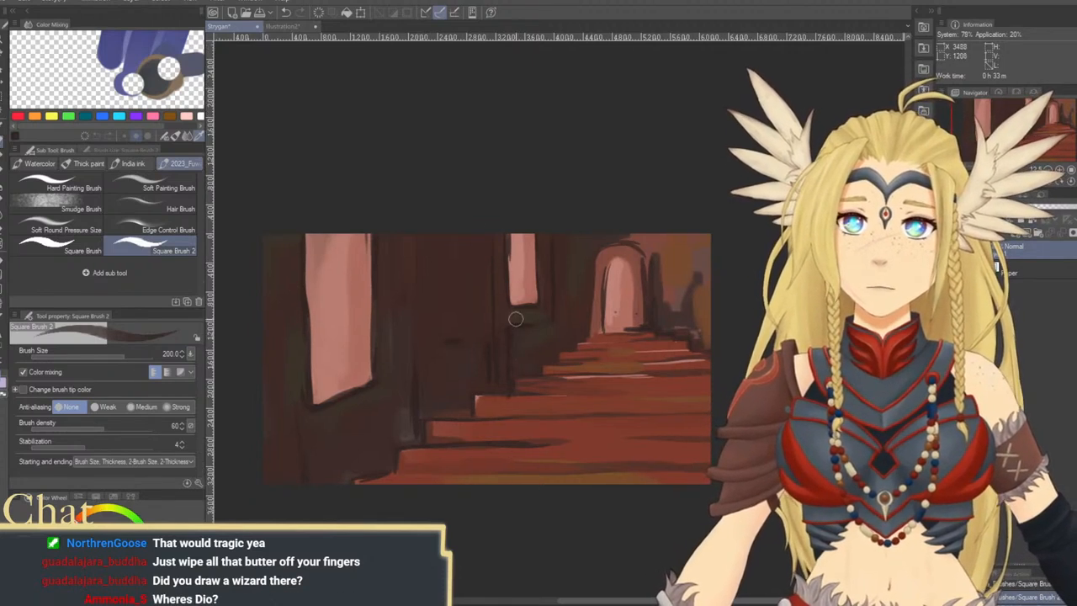
{"action": "key", "text": "bracketleft"}
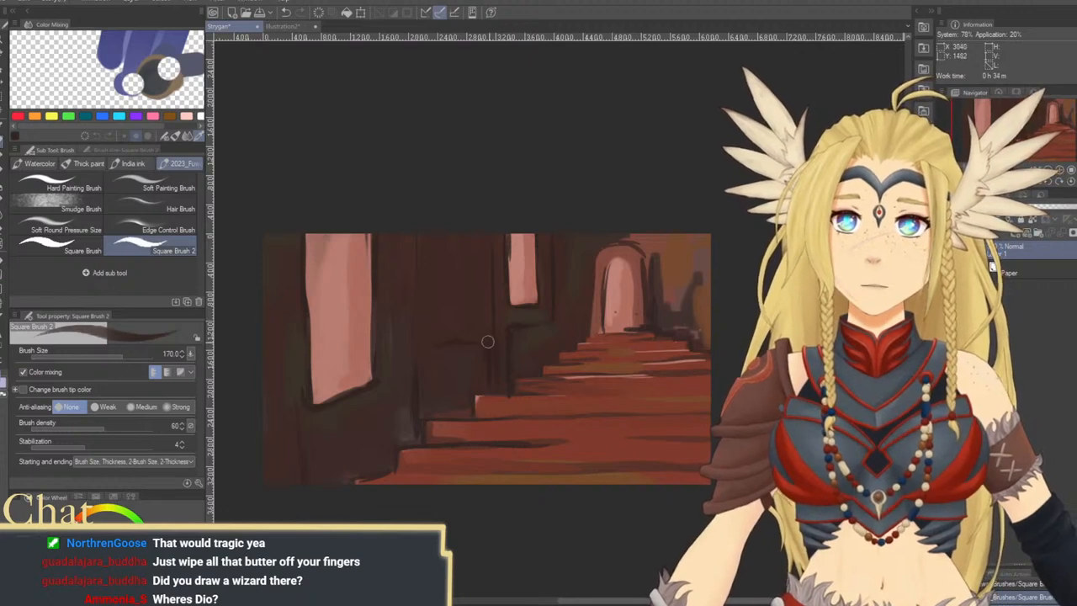
{"action": "scroll", "coordinate": [589, 264], "scroll_direction": "up", "scroll_amount": 1}
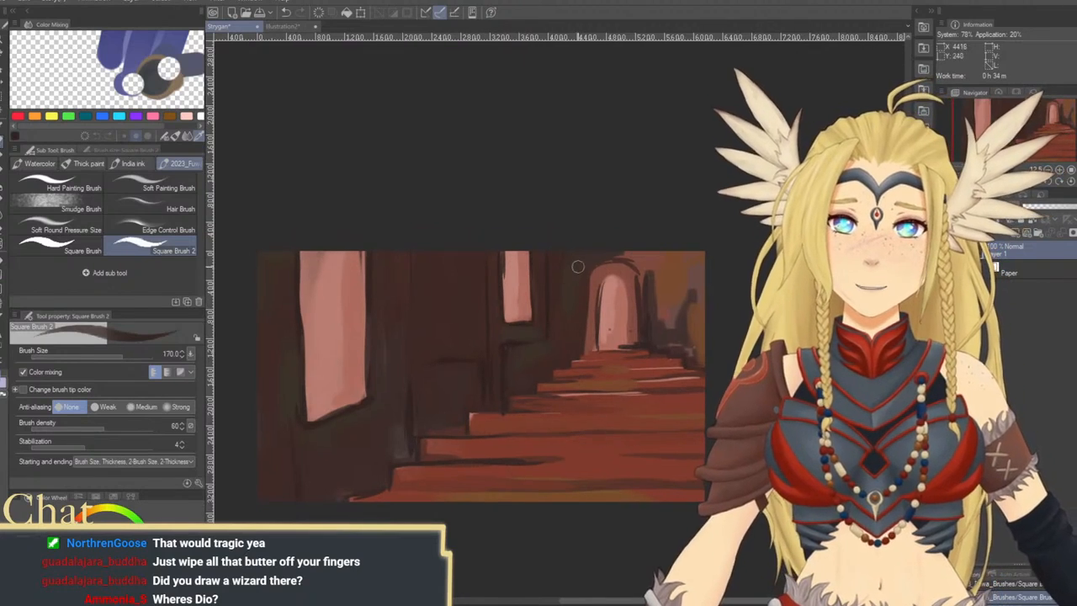
{"action": "key", "text": "ctrl+z"}
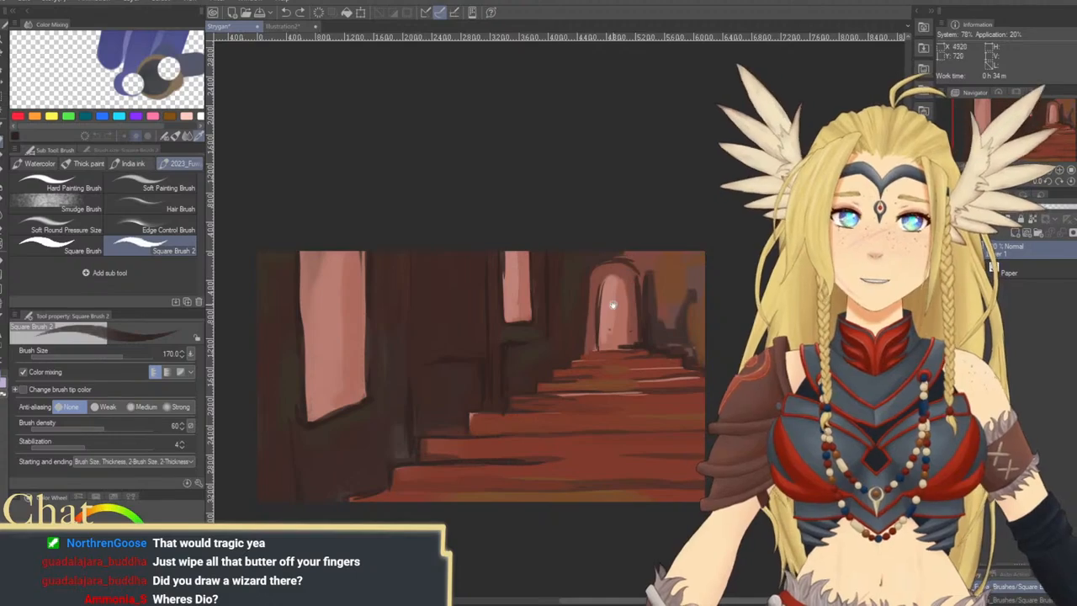
{"action": "left_click_drag", "start_coordinate": [614, 305], "coordinate": [574, 299]}
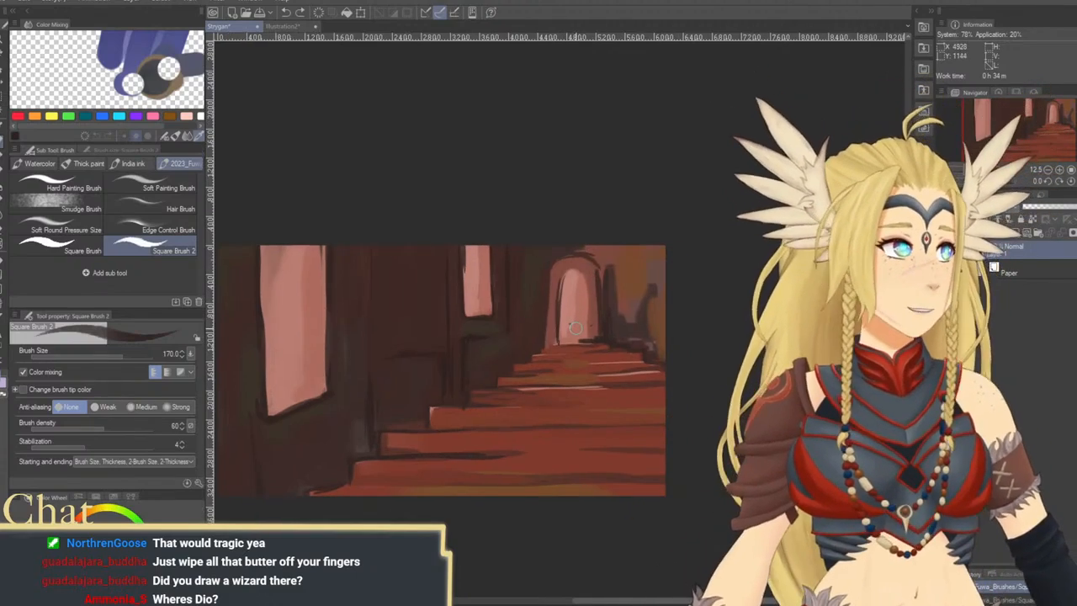
{"action": "left_click_drag", "start_coordinate": [597, 269], "coordinate": [589, 261]}
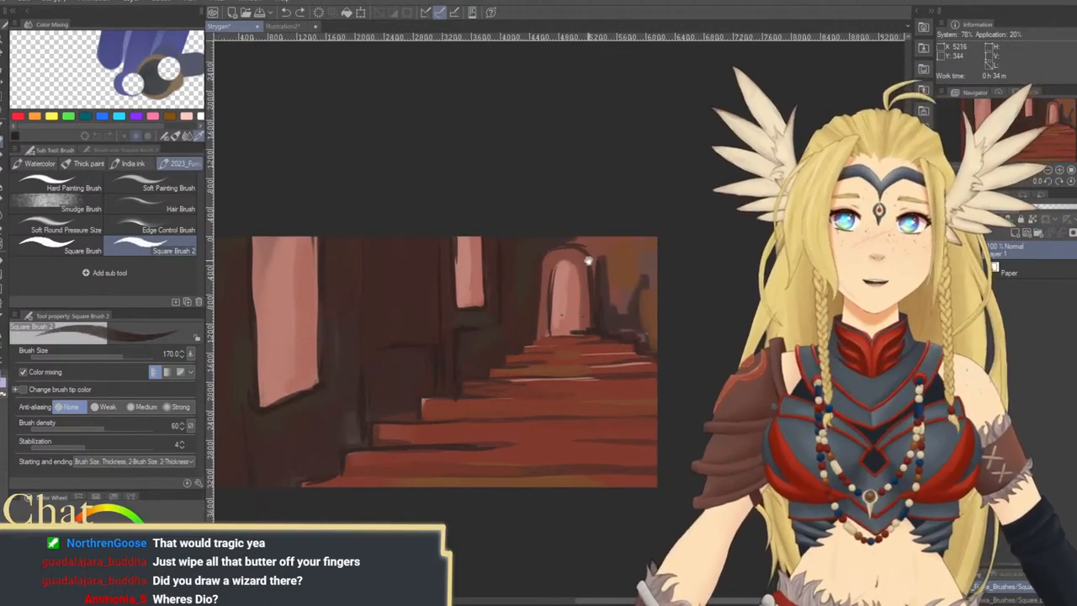
{"action": "mouse_move", "coordinate": [510, 269]}
{"action": "left_mouse_down"}
{"action": "mouse_move", "coordinate": [589, 265]}
{"action": "mouse_move", "coordinate": [512, 270]}
{"action": "mouse_move", "coordinate": [613, 259]}
{"action": "mouse_move", "coordinate": [515, 266]}
{"action": "mouse_move", "coordinate": [644, 242]}
{"action": "left_mouse_up"}
{"action": "key", "text": "ctrl+z"}
{"action": "key", "text": "ctrl+z"}
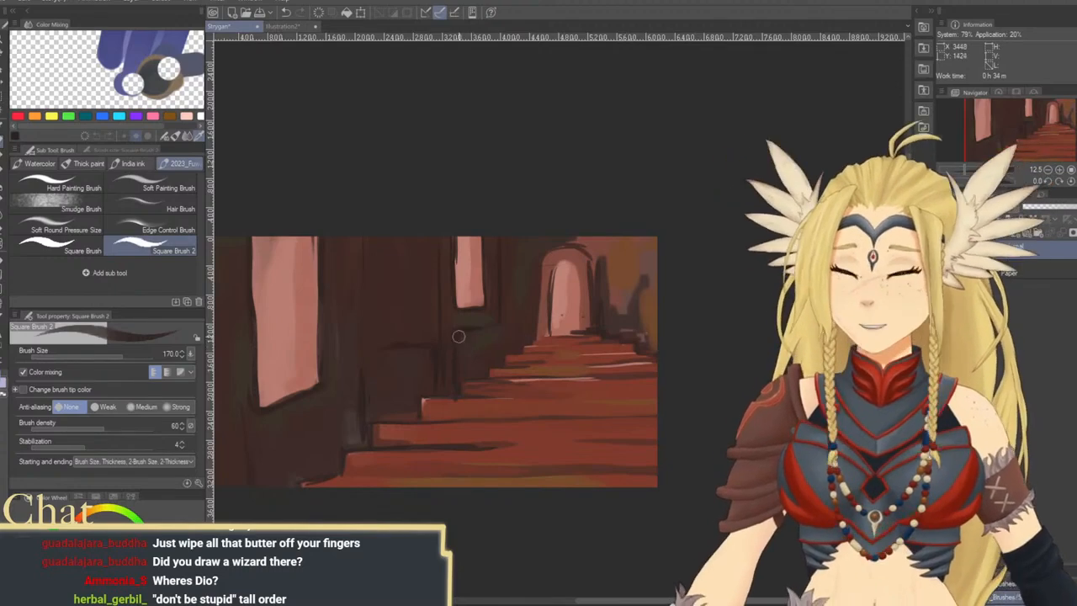
Strengthen the dark vertical lines on the wall beside the windows at brush size 170
{"action": "left_click_drag", "start_coordinate": [417, 388], "coordinate": [496, 380]}
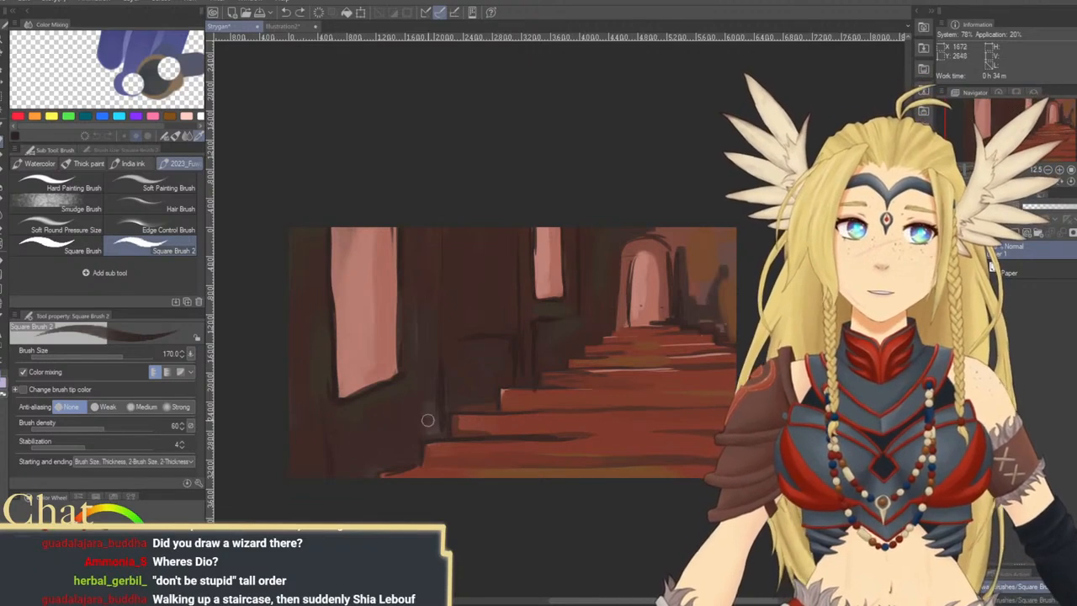
{"action": "mouse_move", "coordinate": [522, 403]}
{"action": "left_mouse_down"}
{"action": "mouse_move", "coordinate": [524, 308]}
{"action": "mouse_move", "coordinate": [498, 369]}
{"action": "left_mouse_up"}
{"action": "mouse_move", "coordinate": [328, 403]}
{"action": "left_mouse_down"}
{"action": "mouse_move", "coordinate": [363, 385]}
{"action": "mouse_move", "coordinate": [320, 399]}
{"action": "mouse_move", "coordinate": [435, 367]}
{"action": "mouse_move", "coordinate": [315, 405]}
{"action": "mouse_move", "coordinate": [419, 371]}
{"action": "left_mouse_up"}
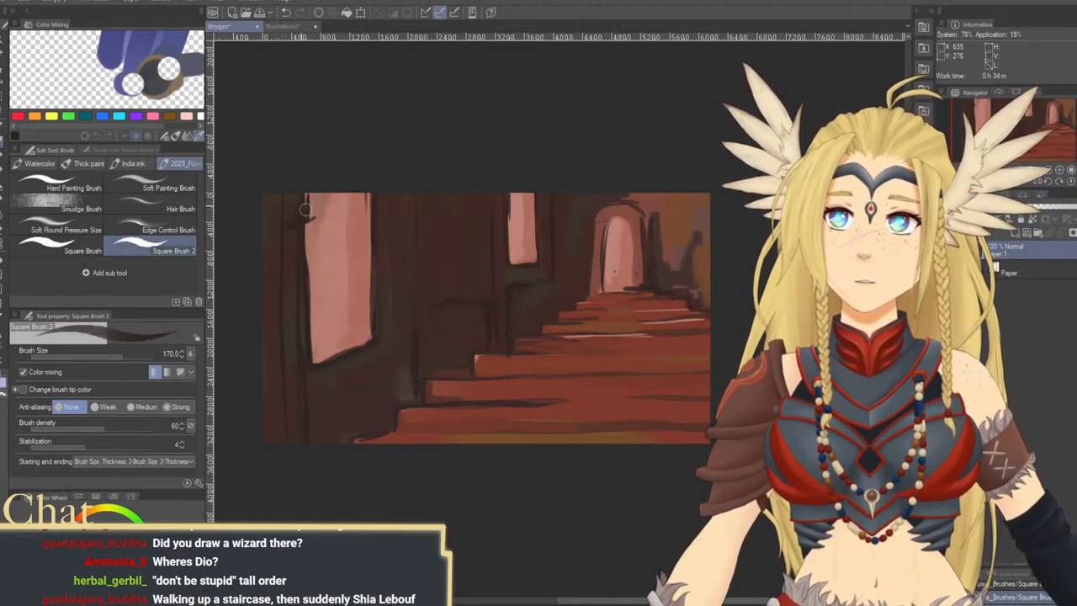
Add a small dark mark at the large window's upper left edge and sketch a slanted-top panel between the windows
{"action": "left_click_drag", "start_coordinate": [310, 226], "coordinate": [307, 268]}
{"action": "key", "text": "ctrl+z"}
{"action": "left_click_drag", "start_coordinate": [345, 312], "coordinate": [321, 340]}
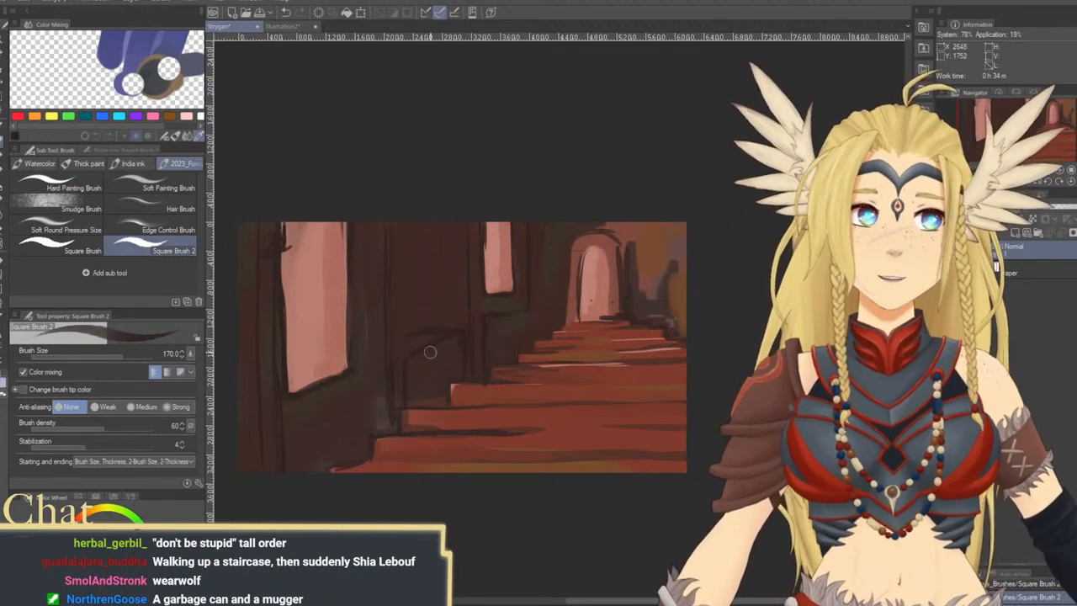
{"action": "left_click_drag", "start_coordinate": [431, 366], "coordinate": [404, 358]}
{"action": "left_click_drag", "start_coordinate": [465, 331], "coordinate": [438, 345]}
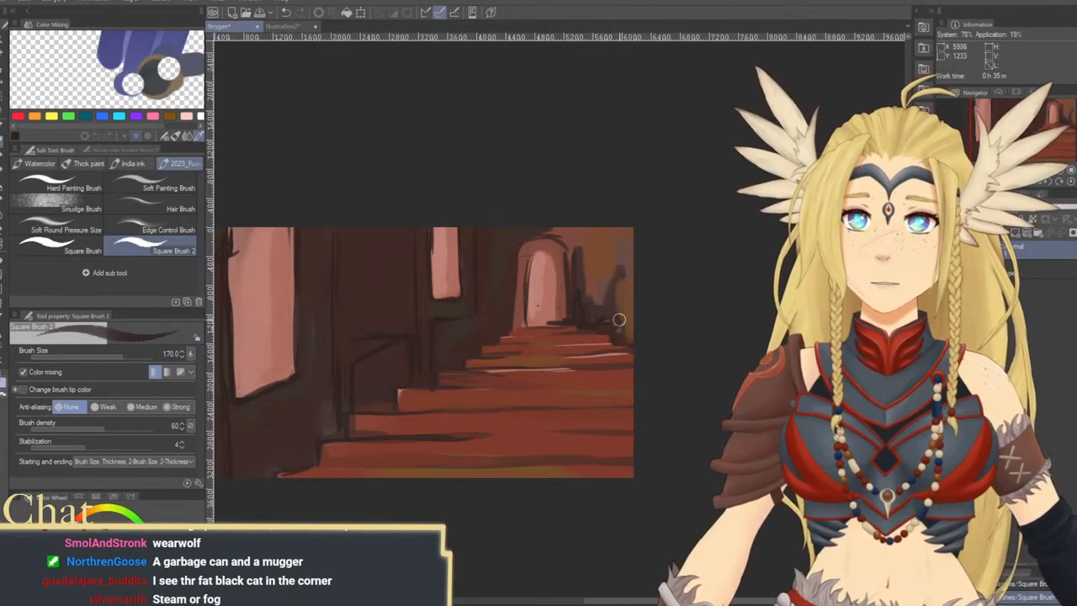
Paint a dark debris pile with a slanted beam beside the arch and a dark rounded shape on the lower right steps
{"action": "mouse_move", "coordinate": [589, 314]}
{"action": "left_mouse_down"}
{"action": "mouse_move", "coordinate": [623, 271]}
{"action": "mouse_move", "coordinate": [591, 305]}
{"action": "left_mouse_up"}
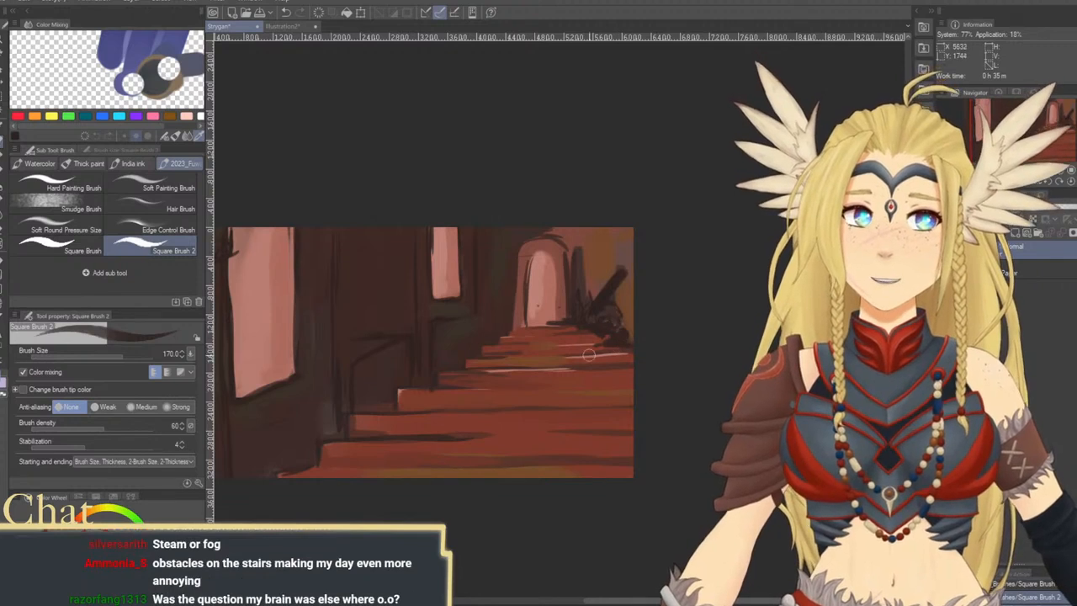
{"action": "mouse_move", "coordinate": [514, 390]}
{"action": "left_mouse_down"}
{"action": "mouse_move", "coordinate": [541, 329]}
{"action": "mouse_move", "coordinate": [589, 337]}
{"action": "mouse_move", "coordinate": [543, 338]}
{"action": "left_mouse_up"}
{"action": "key", "text": "["}
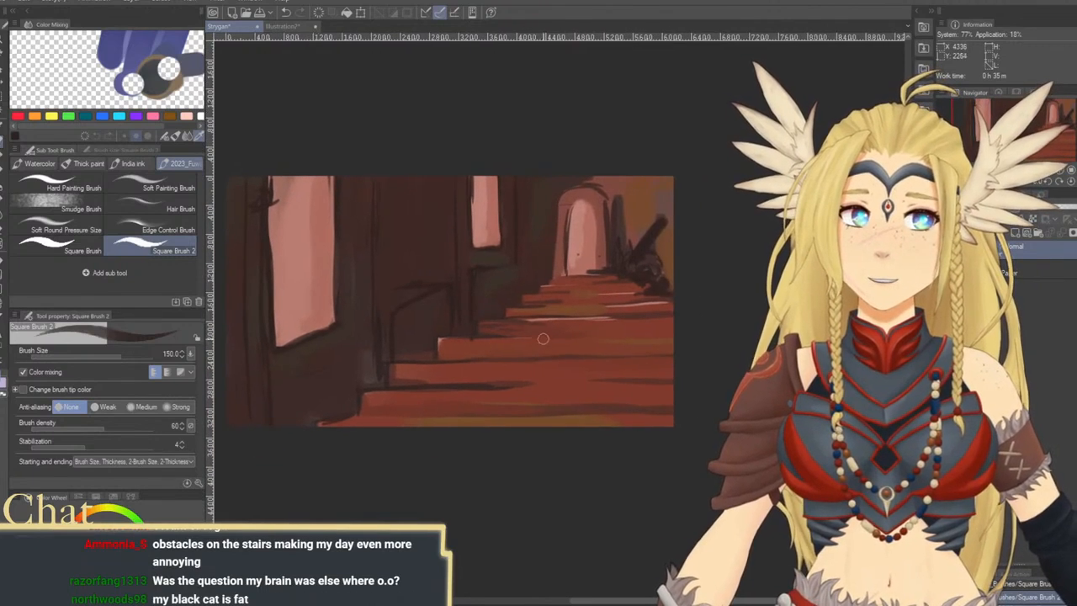
{"action": "mouse_move", "coordinate": [618, 347]}
{"action": "left_mouse_down"}
{"action": "mouse_move", "coordinate": [578, 373]}
{"action": "mouse_move", "coordinate": [548, 339]}
{"action": "left_mouse_up"}
{"action": "mouse_move", "coordinate": [590, 376]}
{"action": "left_mouse_down"}
{"action": "mouse_move", "coordinate": [616, 375]}
{"action": "mouse_move", "coordinate": [578, 369]}
{"action": "mouse_move", "coordinate": [612, 362]}
{"action": "mouse_move", "coordinate": [581, 371]}
{"action": "mouse_move", "coordinate": [621, 370]}
{"action": "mouse_move", "coordinate": [608, 364]}
{"action": "mouse_move", "coordinate": [592, 365]}
{"action": "mouse_move", "coordinate": [626, 372]}
{"action": "mouse_move", "coordinate": [614, 379]}
{"action": "mouse_move", "coordinate": [588, 373]}
{"action": "mouse_move", "coordinate": [631, 358]}
{"action": "mouse_move", "coordinate": [570, 378]}
{"action": "left_mouse_up"}
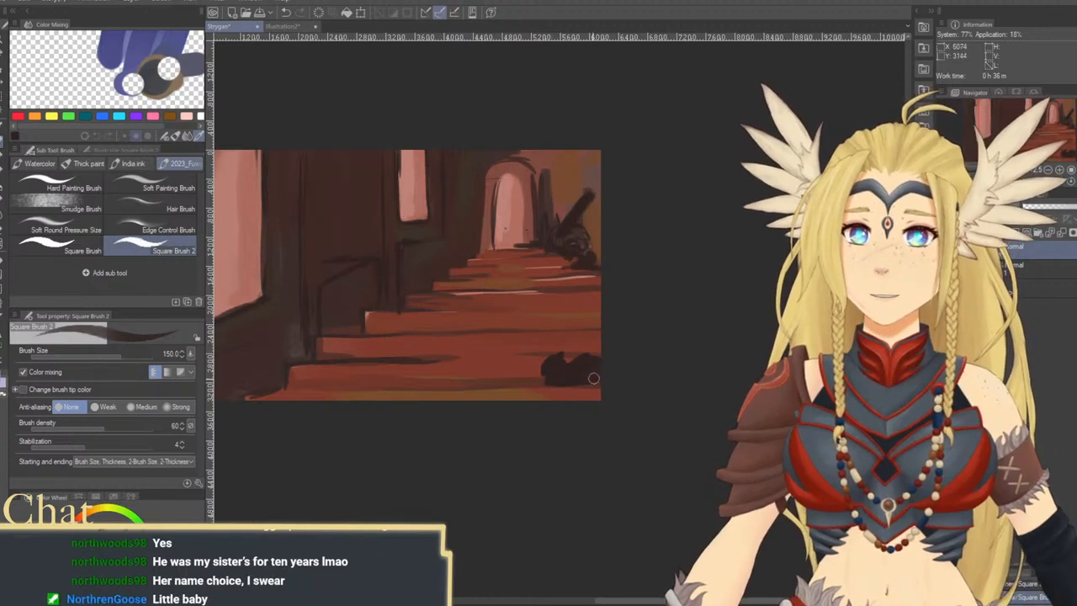
Sketch thin dark crack lines into the wall between the windows and below the large window at brush size 150
{"action": "mouse_move", "coordinate": [590, 383]}
{"action": "left_mouse_down"}
{"action": "mouse_move", "coordinate": [685, 389]}
{"action": "mouse_move", "coordinate": [647, 350]}
{"action": "mouse_move", "coordinate": [701, 388]}
{"action": "mouse_move", "coordinate": [685, 374]}
{"action": "left_mouse_up"}
{"action": "left_click_drag", "start_coordinate": [757, 367], "coordinate": [704, 369]}
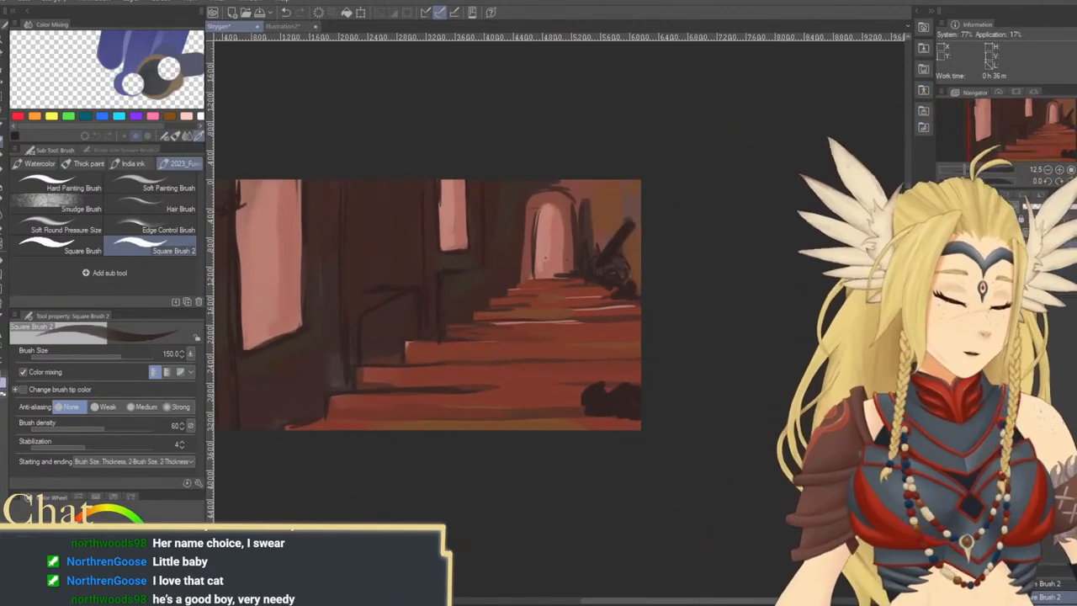
{"action": "left_click_drag", "start_coordinate": [673, 319], "coordinate": [676, 312]}
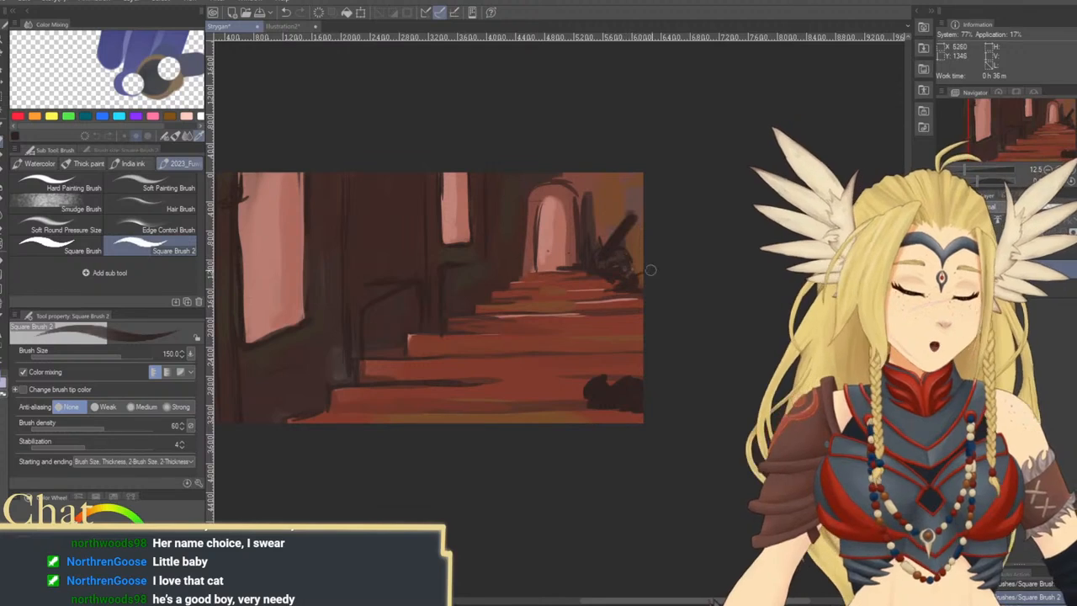
{"action": "left_click_drag", "start_coordinate": [627, 338], "coordinate": [669, 335]}
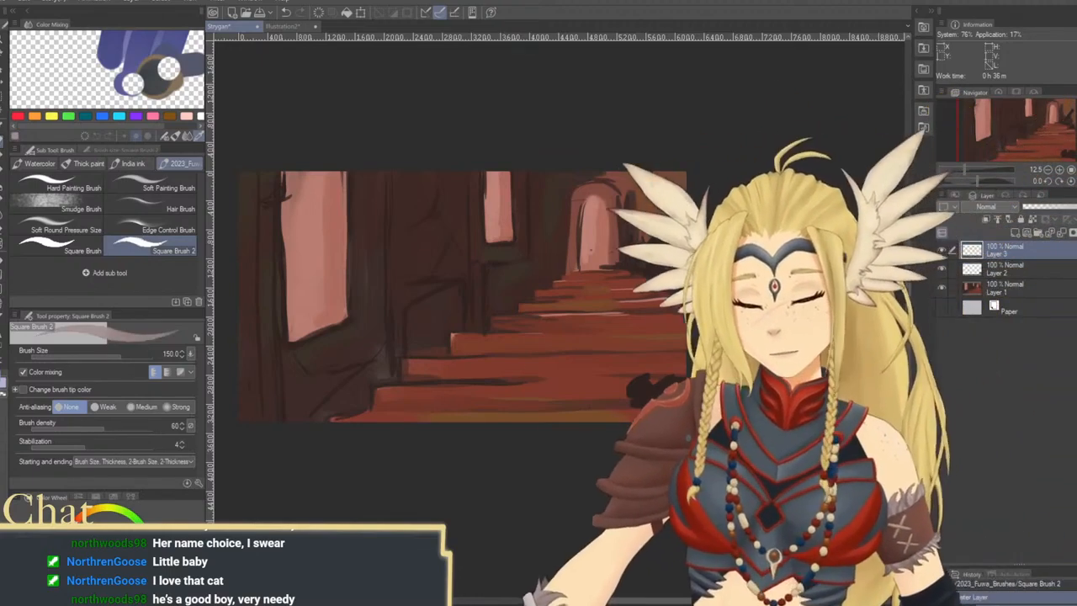
Paint pale grey fog patches on Layer 3 over the large window, lower steps, arch and right side, enlarging the brush to 1200
{"action": "key", "text": "bracketright"}
{"action": "key", "text": "bracketright"}
{"action": "key", "text": "bracketright"}
{"action": "key", "text": "bracketright"}
{"action": "key", "text": "bracketright"}
{"action": "key", "text": "bracketright"}
{"action": "key", "text": "bracketright"}
{"action": "key", "text": "bracketright"}
{"action": "key", "text": "bracketright"}
{"action": "key", "text": "bracketright"}
{"action": "key", "text": "bracketright"}
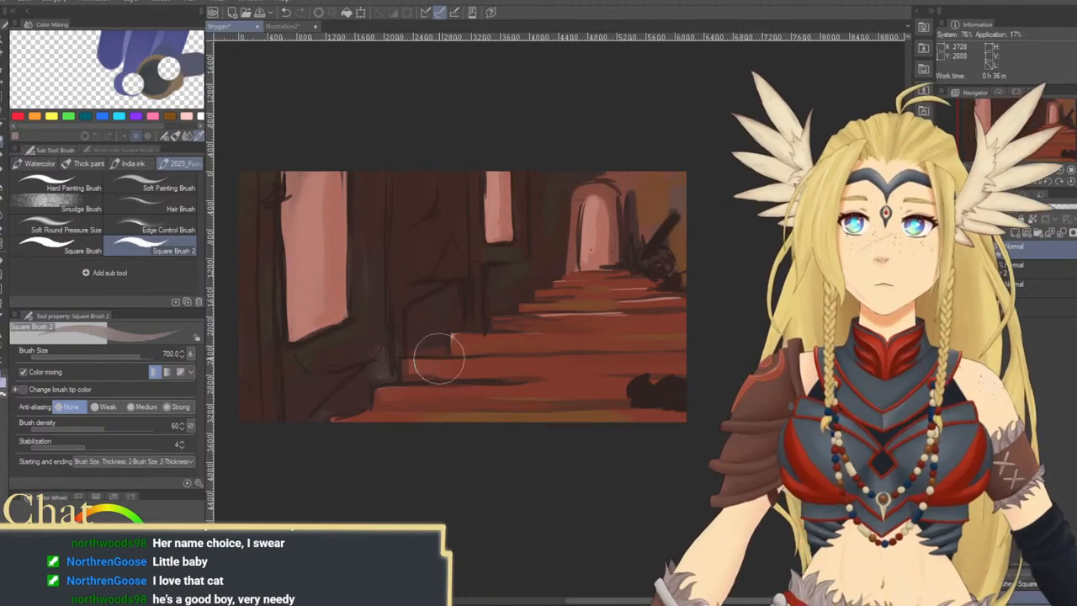
{"action": "mouse_move", "coordinate": [353, 409]}
{"action": "left_mouse_down"}
{"action": "mouse_move", "coordinate": [426, 426]}
{"action": "mouse_move", "coordinate": [439, 419]}
{"action": "mouse_move", "coordinate": [380, 385]}
{"action": "left_mouse_up"}
{"action": "mouse_move", "coordinate": [335, 296]}
{"action": "left_mouse_down"}
{"action": "mouse_move", "coordinate": [313, 303]}
{"action": "mouse_move", "coordinate": [281, 284]}
{"action": "mouse_move", "coordinate": [301, 260]}
{"action": "mouse_move", "coordinate": [301, 317]}
{"action": "mouse_move", "coordinate": [313, 282]}
{"action": "left_mouse_up"}
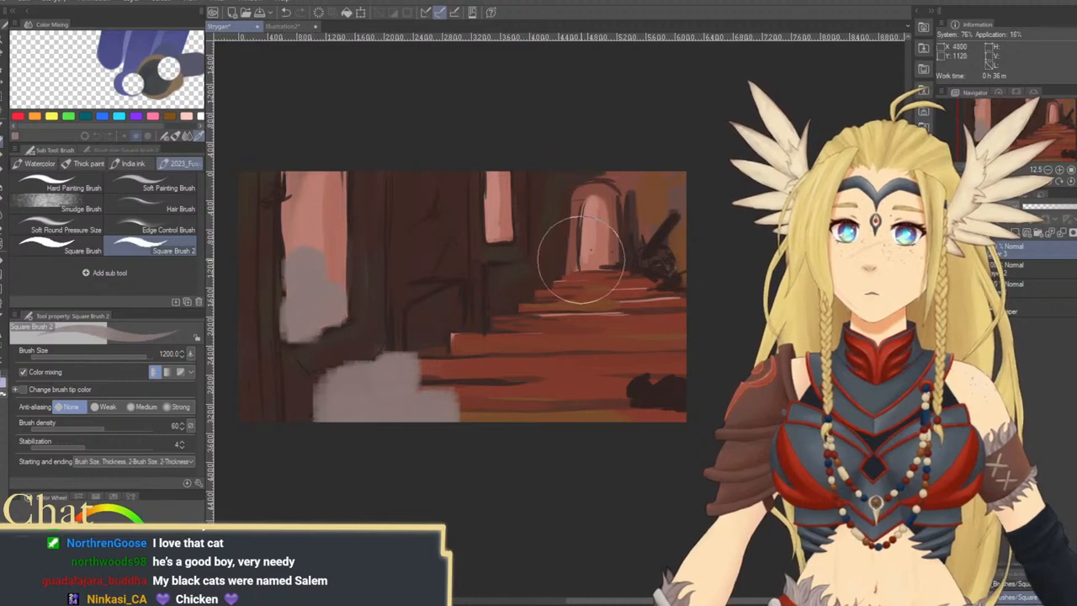
{"action": "mouse_move", "coordinate": [572, 247]}
{"action": "left_mouse_down"}
{"action": "mouse_move", "coordinate": [603, 266]}
{"action": "mouse_move", "coordinate": [648, 276]}
{"action": "mouse_move", "coordinate": [662, 267]}
{"action": "mouse_move", "coordinate": [637, 233]}
{"action": "mouse_move", "coordinate": [685, 175]}
{"action": "left_mouse_up"}
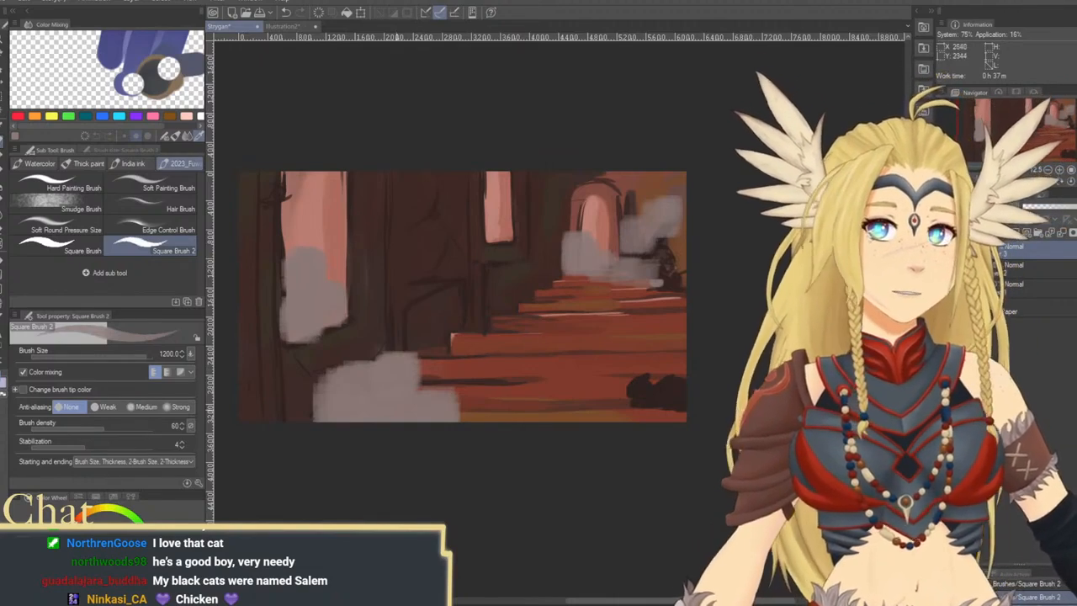
{"action": "mouse_move", "coordinate": [373, 378]}
{"action": "left_mouse_down"}
{"action": "mouse_move", "coordinate": [312, 426]}
{"action": "mouse_move", "coordinate": [589, 445]}
{"action": "mouse_move", "coordinate": [654, 436]}
{"action": "mouse_move", "coordinate": [681, 348]}
{"action": "mouse_move", "coordinate": [661, 342]}
{"action": "mouse_move", "coordinate": [678, 357]}
{"action": "left_mouse_up"}
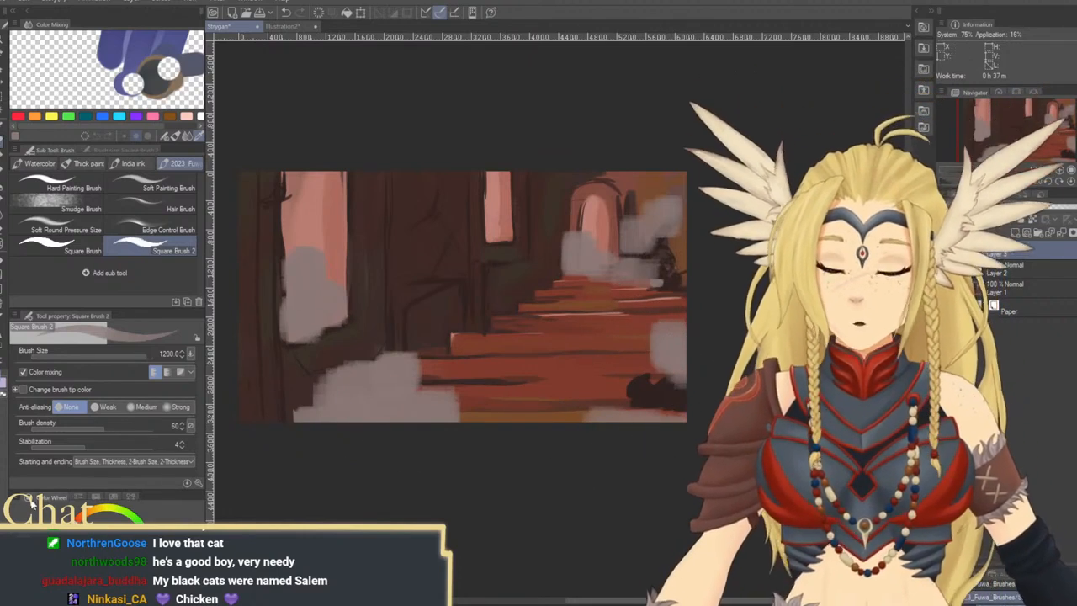
Partly erase the grey fog patches on Layer 3 with the transparent color, lowering the brush density to 26
{"action": "left_click", "coordinate": [4, 393]}
{"action": "left_click_drag", "start_coordinate": [103, 425], "coordinate": [56, 426]}
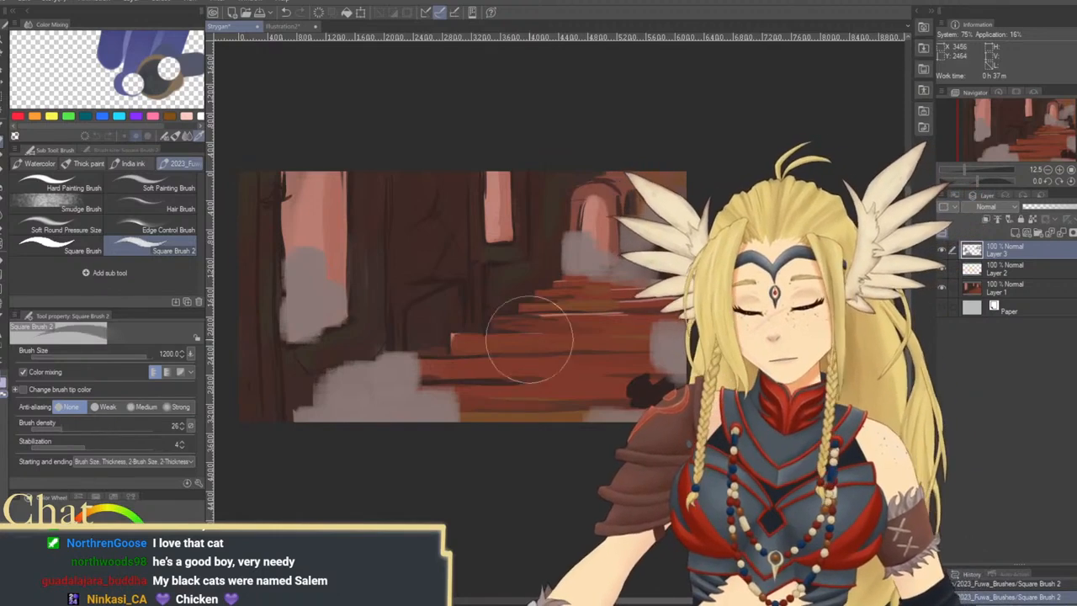
{"action": "mouse_move", "coordinate": [667, 364]}
{"action": "left_mouse_down"}
{"action": "mouse_move", "coordinate": [665, 344]}
{"action": "mouse_move", "coordinate": [572, 257]}
{"action": "mouse_move", "coordinate": [593, 240]}
{"action": "left_mouse_up"}
{"action": "key", "text": "ctrl+z"}
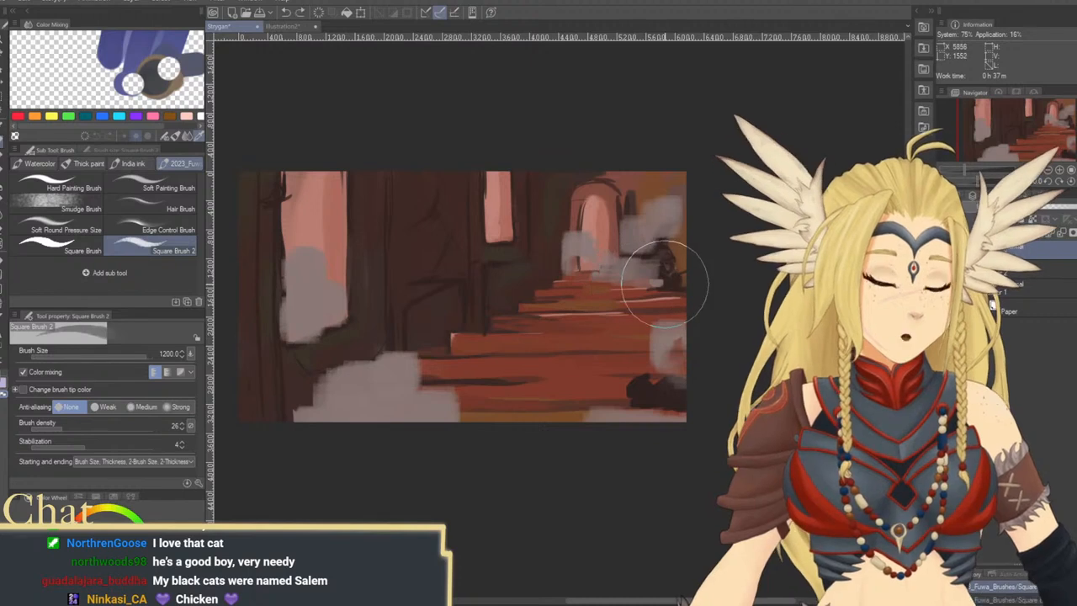
{"action": "mouse_move", "coordinate": [581, 251]}
{"action": "left_mouse_down"}
{"action": "mouse_move", "coordinate": [613, 257]}
{"action": "mouse_move", "coordinate": [667, 212]}
{"action": "mouse_move", "coordinate": [636, 233]}
{"action": "mouse_move", "coordinate": [680, 258]}
{"action": "mouse_move", "coordinate": [666, 231]}
{"action": "mouse_move", "coordinate": [674, 234]}
{"action": "mouse_move", "coordinate": [679, 347]}
{"action": "mouse_move", "coordinate": [684, 329]}
{"action": "mouse_move", "coordinate": [660, 364]}
{"action": "mouse_move", "coordinate": [620, 387]}
{"action": "left_mouse_up"}
{"action": "mouse_move", "coordinate": [415, 415]}
{"action": "left_mouse_down"}
{"action": "mouse_move", "coordinate": [406, 425]}
{"action": "mouse_move", "coordinate": [364, 408]}
{"action": "mouse_move", "coordinate": [356, 379]}
{"action": "mouse_move", "coordinate": [384, 390]}
{"action": "mouse_move", "coordinate": [399, 370]}
{"action": "mouse_move", "coordinate": [394, 395]}
{"action": "mouse_move", "coordinate": [425, 402]}
{"action": "mouse_move", "coordinate": [432, 417]}
{"action": "mouse_move", "coordinate": [430, 390]}
{"action": "mouse_move", "coordinate": [427, 403]}
{"action": "left_mouse_up"}
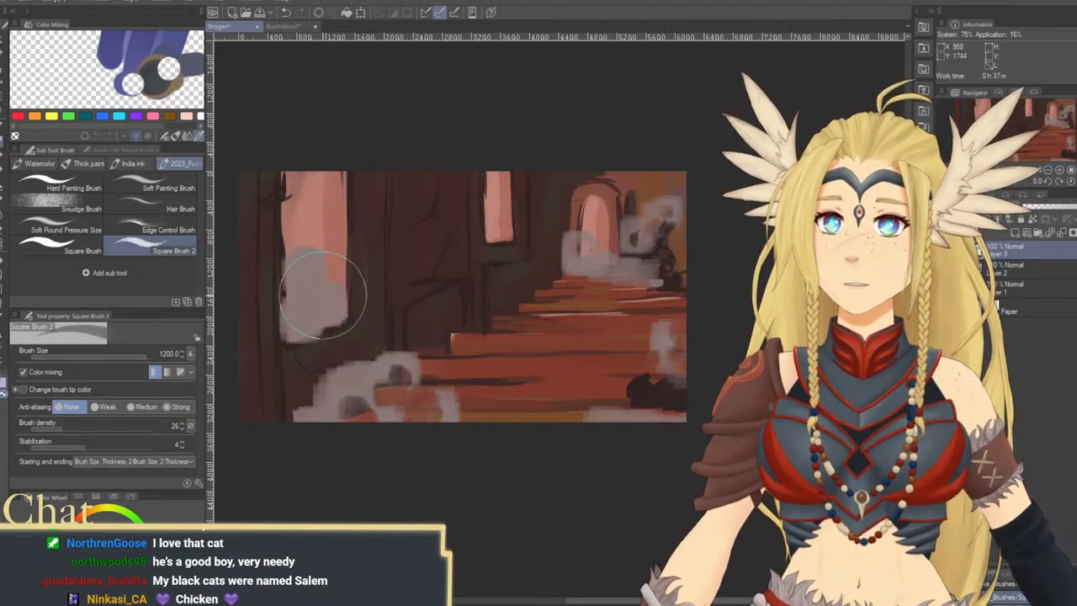
{"action": "mouse_move", "coordinate": [326, 296]}
{"action": "left_mouse_down"}
{"action": "mouse_move", "coordinate": [304, 321]}
{"action": "mouse_move", "coordinate": [285, 308]}
{"action": "mouse_move", "coordinate": [295, 308]}
{"action": "mouse_move", "coordinate": [310, 246]}
{"action": "left_mouse_up"}
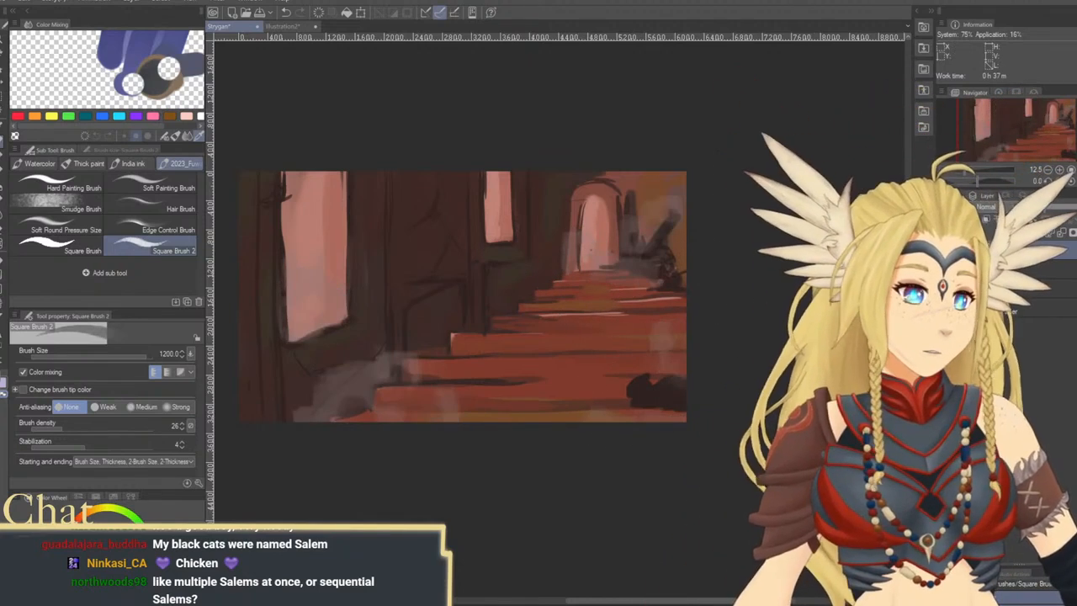
On Layer 1, sketch a dark ledge and panel lines beneath the small window at brush size 80
{"action": "left_click", "coordinate": [1025, 292]}
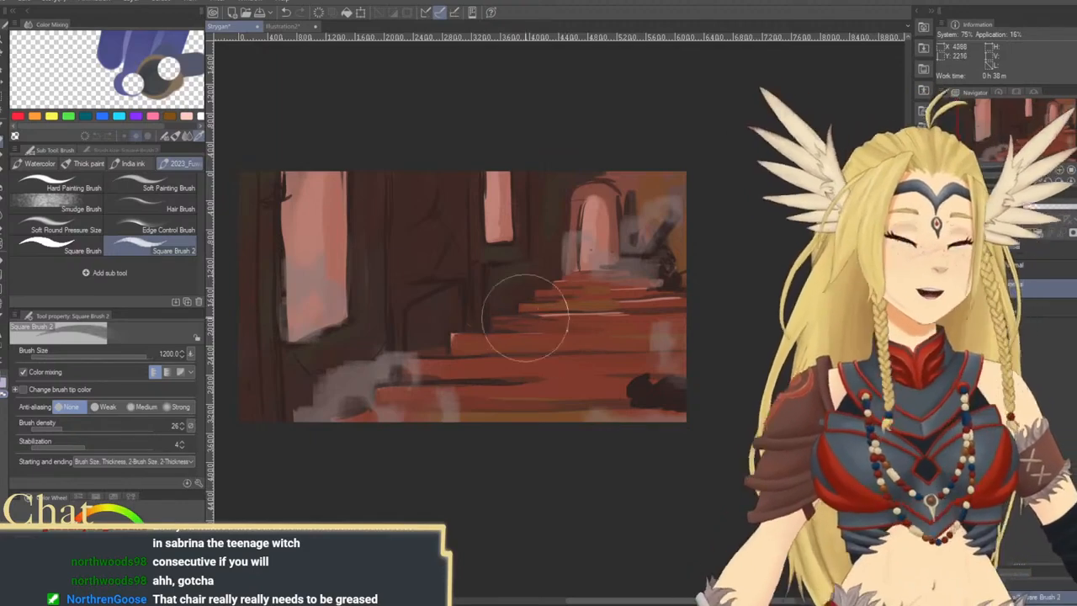
{"action": "key", "text": "bracketleft"}
{"action": "key", "text": "bracketleft"}
{"action": "key", "text": "bracketleft"}
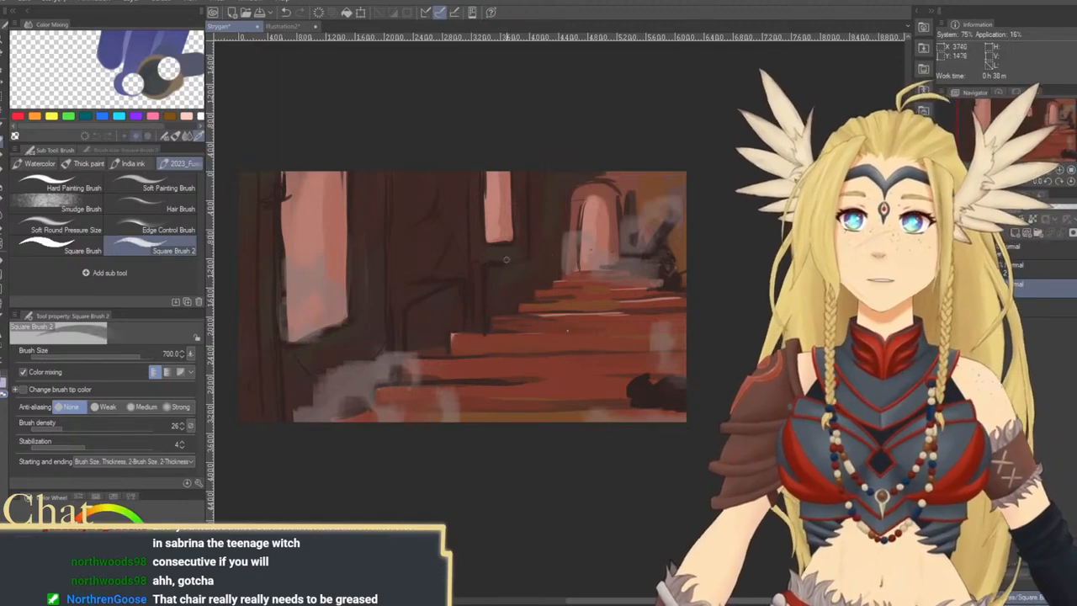
{"action": "left_click_drag", "start_coordinate": [499, 219], "coordinate": [514, 300]}
{"action": "key", "text": "ctrl+z"}
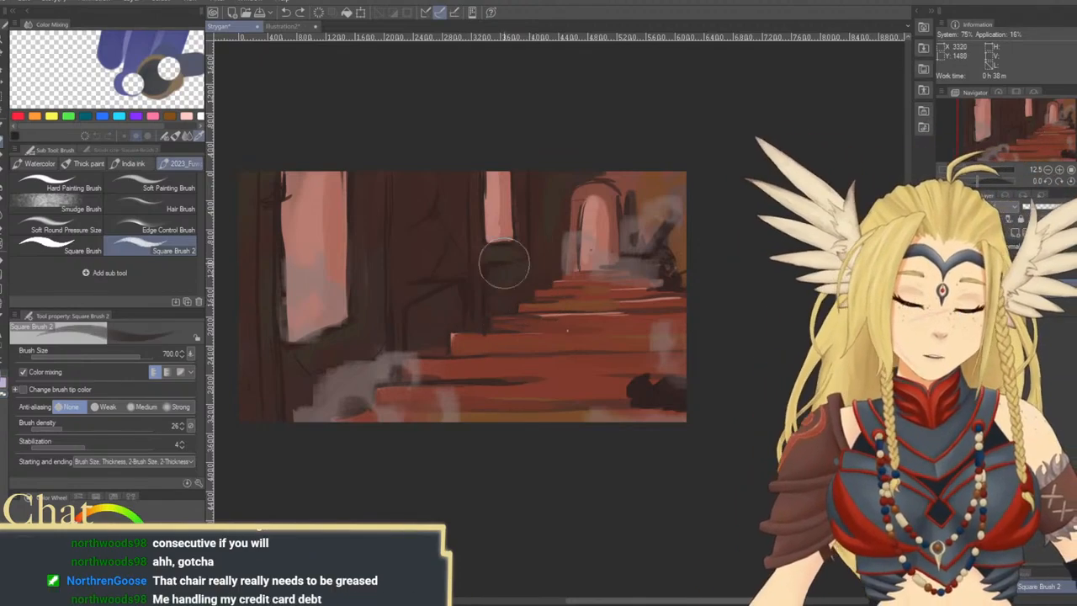
{"action": "key", "text": "bracketleft"}
{"action": "key", "text": "bracketleft"}
{"action": "key", "text": "bracketleft"}
{"action": "key", "text": "bracketleft"}
{"action": "key", "text": "bracketleft"}
{"action": "key", "text": "bracketleft"}
{"action": "key", "text": "bracketleft"}
{"action": "key", "text": "bracketleft"}
{"action": "key", "text": "bracketleft"}
{"action": "key", "text": "bracketleft"}
{"action": "key", "text": "bracketleft"}
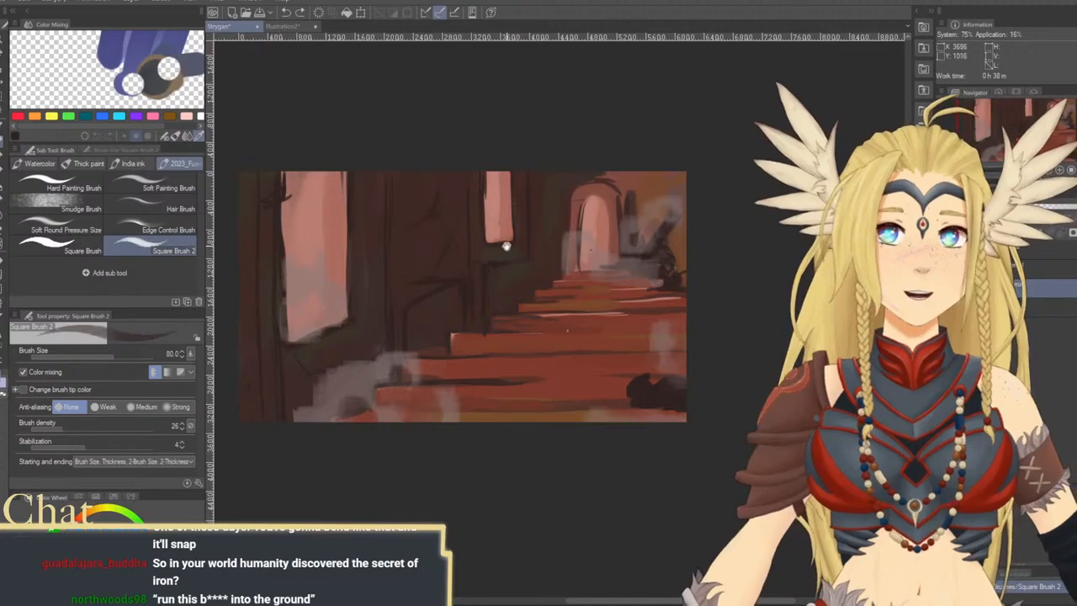
{"action": "left_click_drag", "start_coordinate": [506, 246], "coordinate": [480, 244]}
{"action": "left_click_drag", "start_coordinate": [458, 205], "coordinate": [467, 229]}
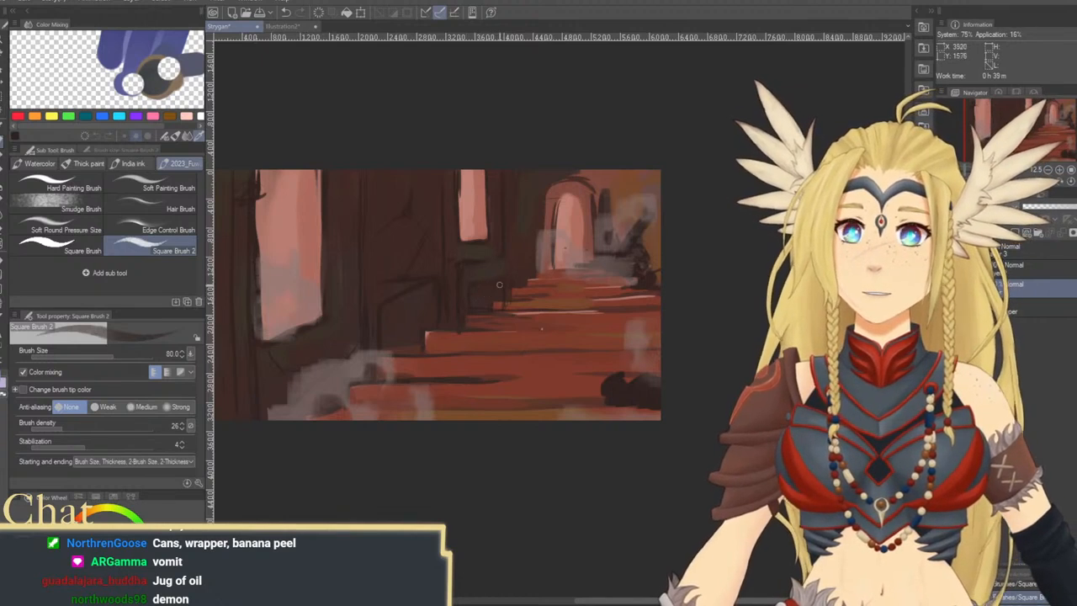
Add thin dark crack lines along the stair edges at brush size 80
{"action": "left_click_drag", "start_coordinate": [521, 344], "coordinate": [499, 320]}
{"action": "left_click_drag", "start_coordinate": [547, 365], "coordinate": [577, 383]}
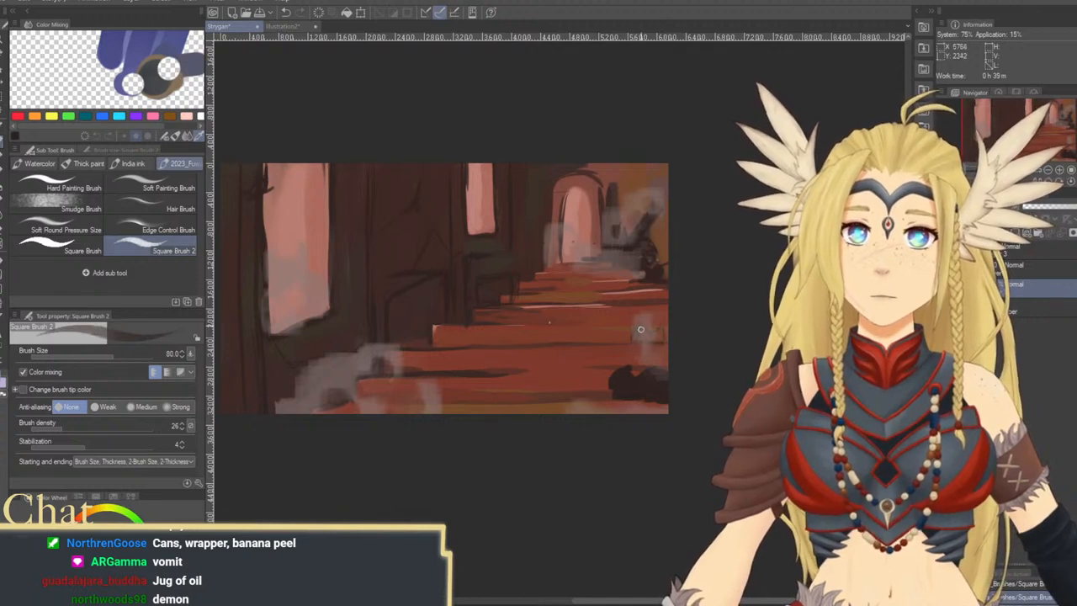
{"action": "scroll", "coordinate": [589, 299], "scroll_direction": "up", "scroll_amount": 1}
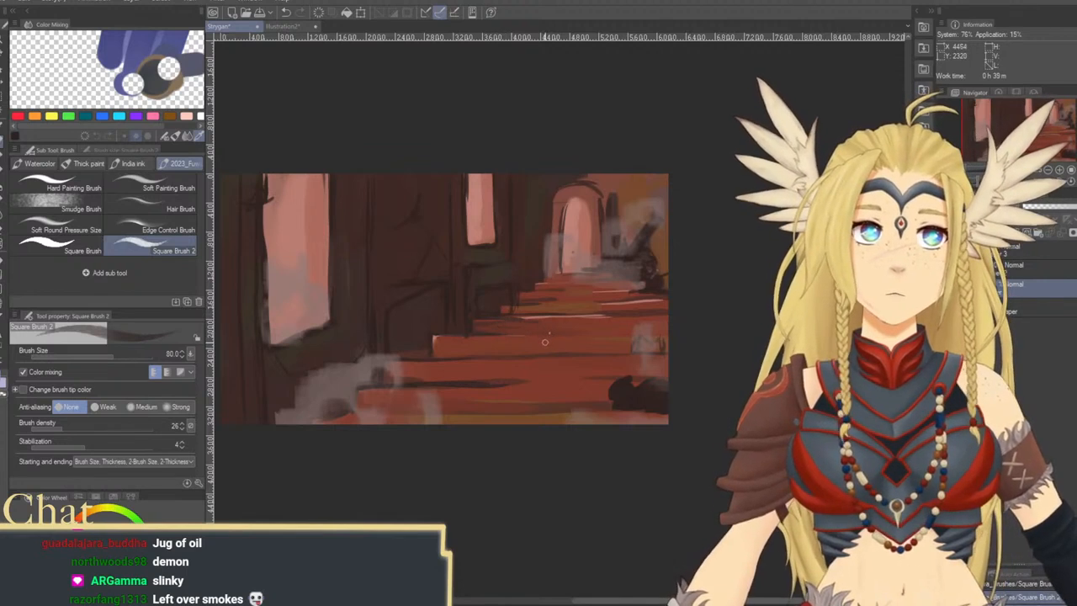
{"action": "mouse_move", "coordinate": [547, 381]}
{"action": "left_mouse_down"}
{"action": "mouse_move", "coordinate": [580, 382]}
{"action": "mouse_move", "coordinate": [526, 382]}
{"action": "mouse_move", "coordinate": [599, 382]}
{"action": "mouse_move", "coordinate": [525, 381]}
{"action": "mouse_move", "coordinate": [607, 382]}
{"action": "left_mouse_up"}
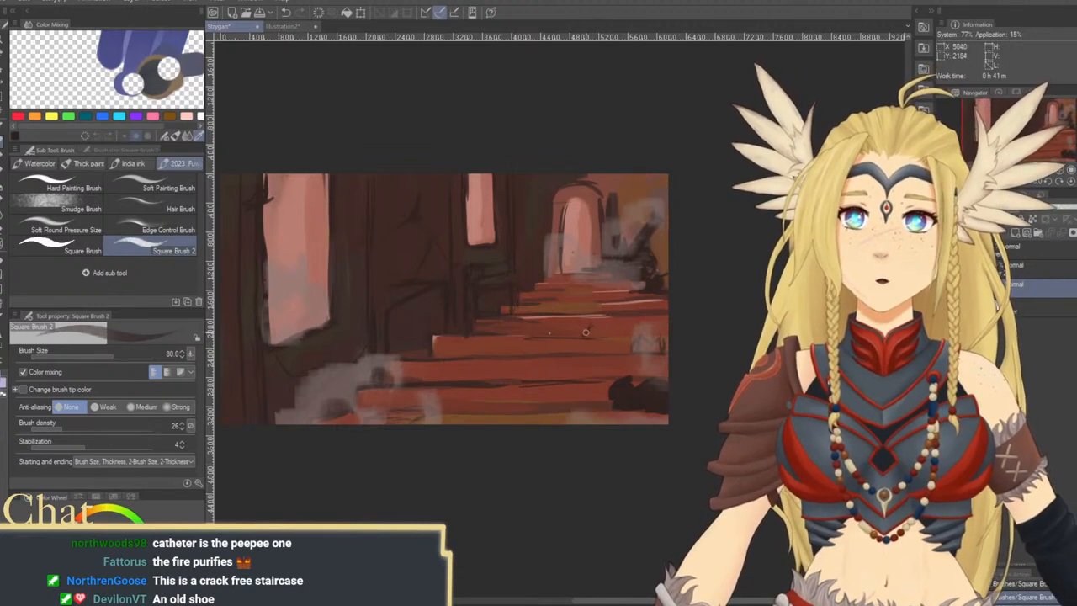
Sketch a small dark-outlined pot on an upper step, and fill the block below the small window brown at brush size 250
{"action": "mouse_move", "coordinate": [589, 332]}
{"action": "left_mouse_down"}
{"action": "mouse_move", "coordinate": [583, 315]}
{"action": "mouse_move", "coordinate": [593, 316]}
{"action": "left_mouse_up"}
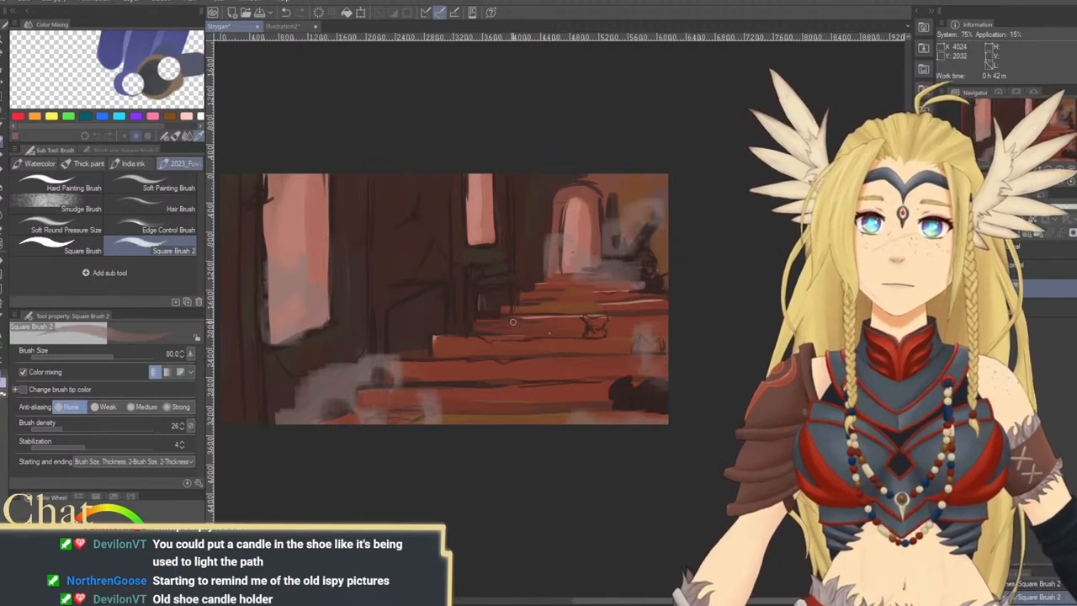
{"action": "key", "text": "bracketright"}
{"action": "key", "text": "bracketright"}
{"action": "key", "text": "bracketright"}
{"action": "key", "text": "bracketright"}
{"action": "key", "text": "bracketright"}
{"action": "key", "text": "bracketright"}
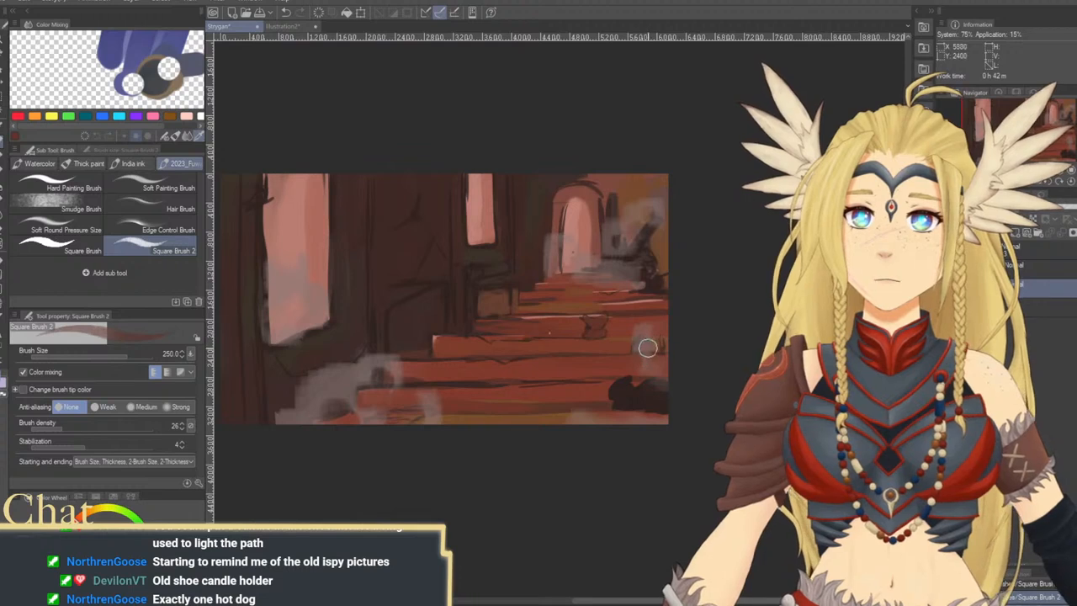
Paint a small reddish candle holder beside the debris pile on the upper steps at brush size 120
{"action": "key", "text": "bracketleft"}
{"action": "key", "text": "bracketleft"}
{"action": "key", "text": "bracketleft"}
{"action": "key", "text": "bracketleft"}
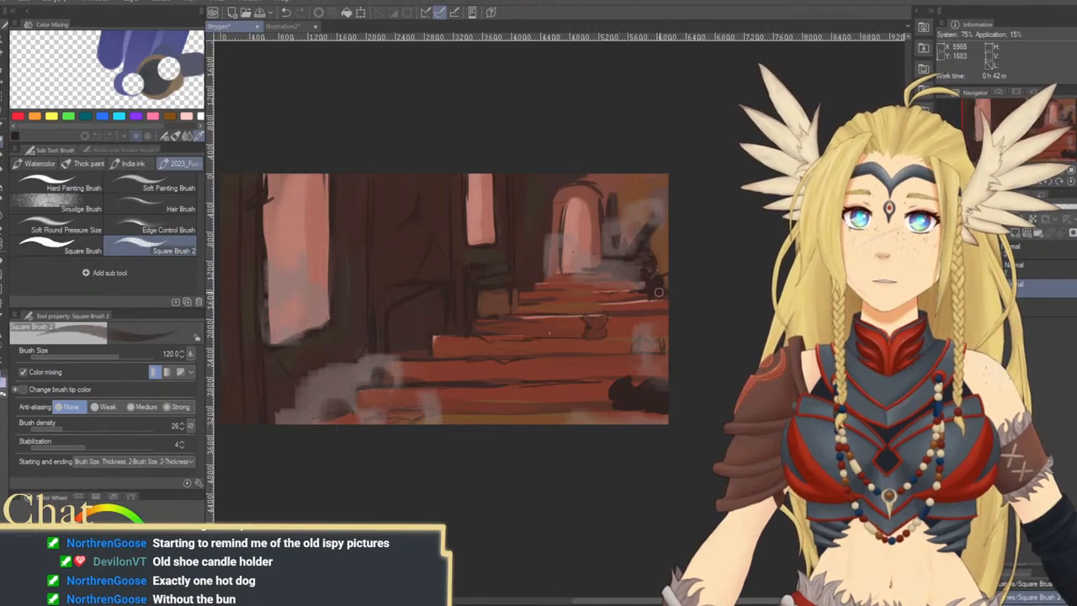
{"action": "left_click", "coordinate": [640, 298], "text": "alt"}
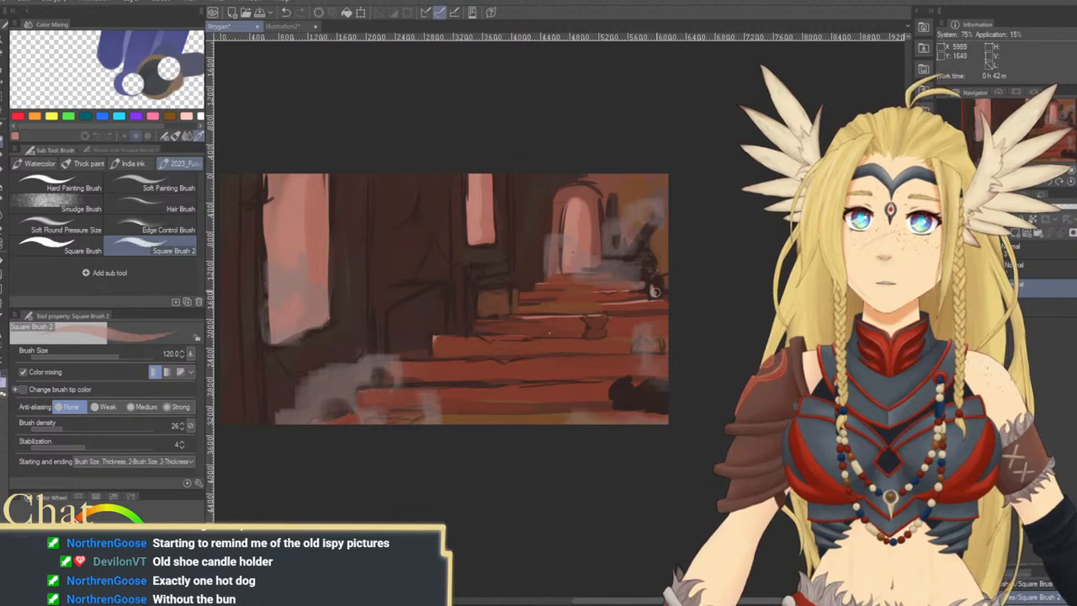
{"action": "left_click", "coordinate": [650, 303], "text": "alt"}
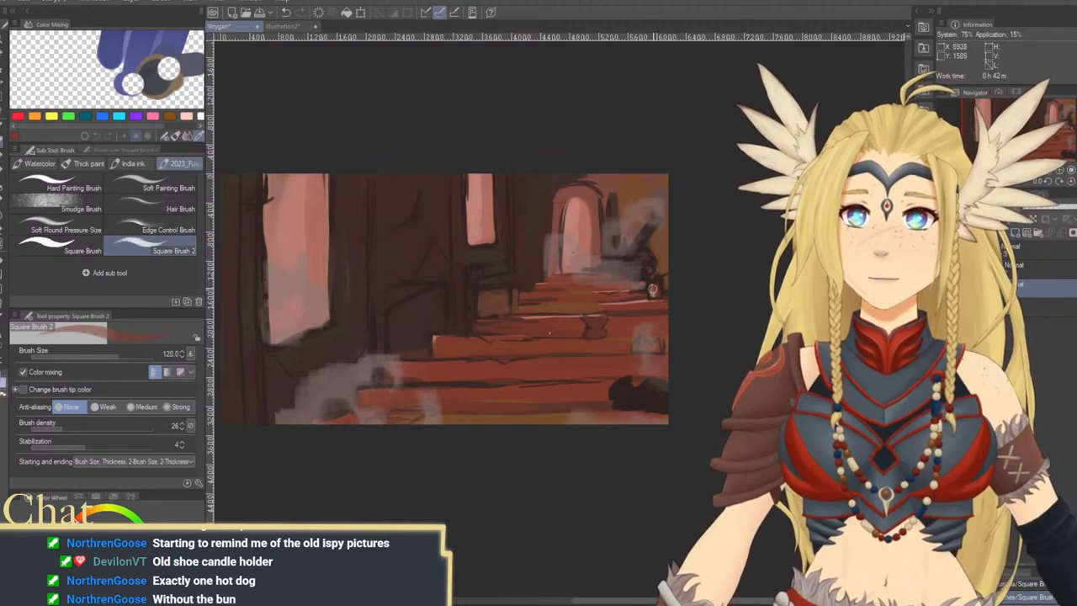
{"action": "left_click", "coordinate": [656, 291], "text": "alt"}
{"action": "left_click", "coordinate": [655, 289], "text": "alt"}
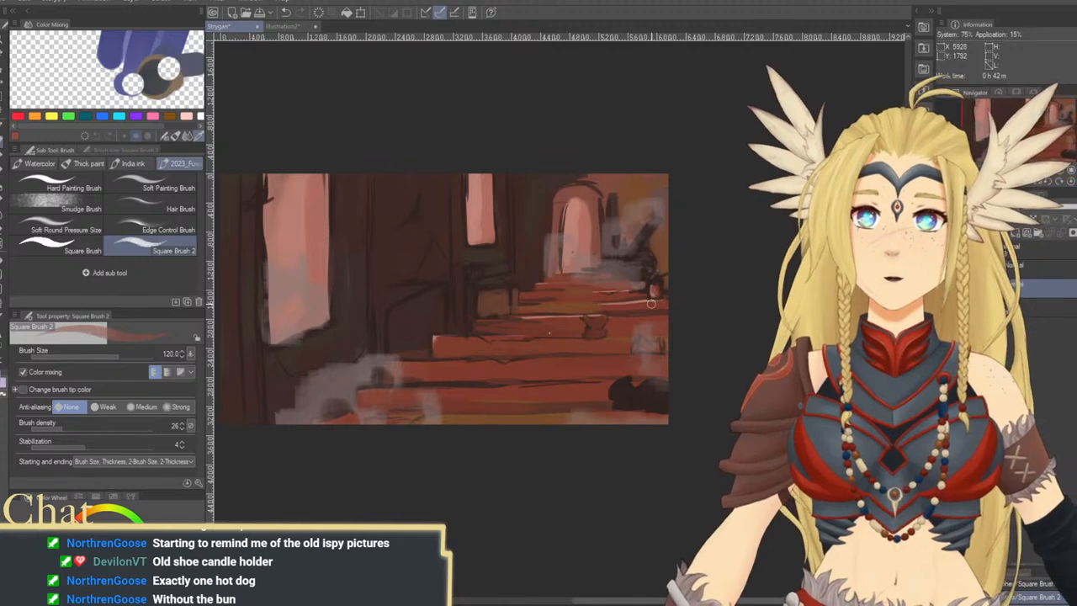
Add a pale pink candle with a yellow-orange flame to the holder, and highlight the debris and steps nearby at brush size 170
{"action": "left_click", "coordinate": [465, 387], "text": "alt"}
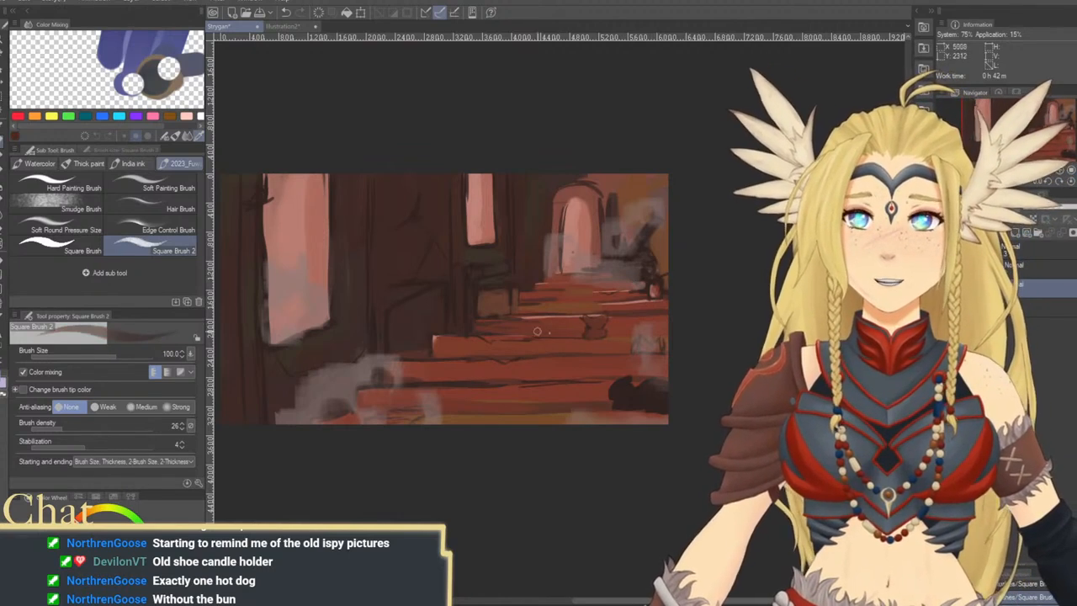
{"action": "left_click", "coordinate": [303, 239], "text": "alt"}
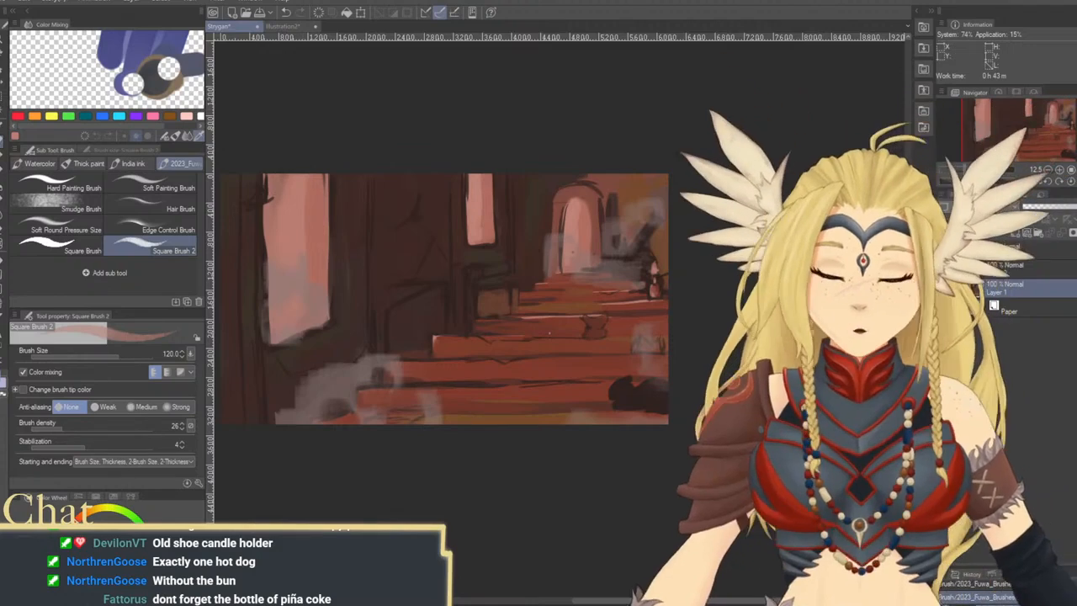
{"action": "left_click", "coordinate": [96, 510]}
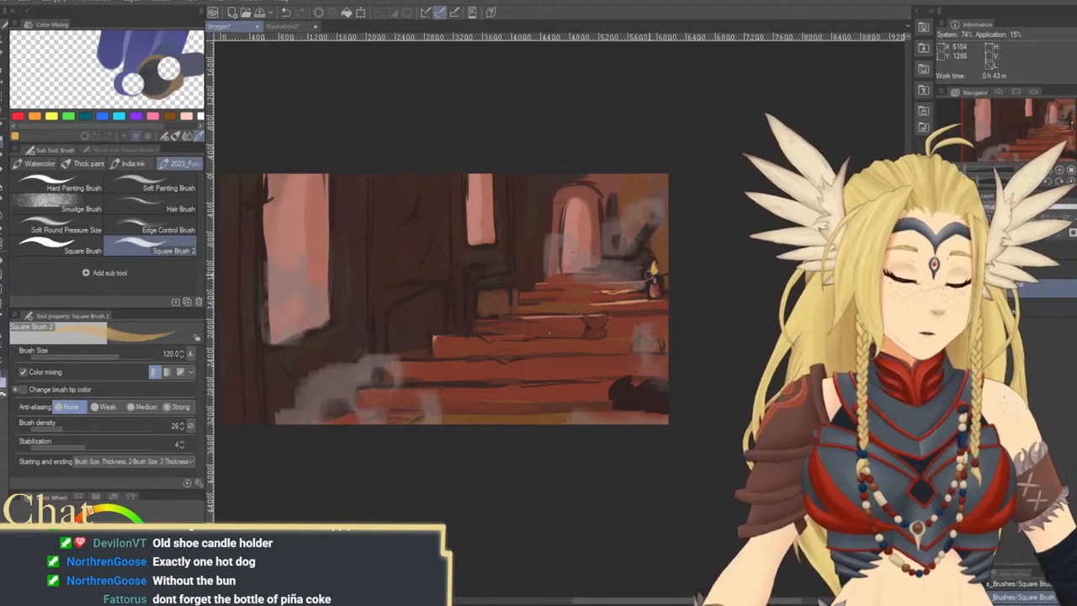
{"action": "key", "text": "bracketright"}
{"action": "key", "text": "bracketright"}
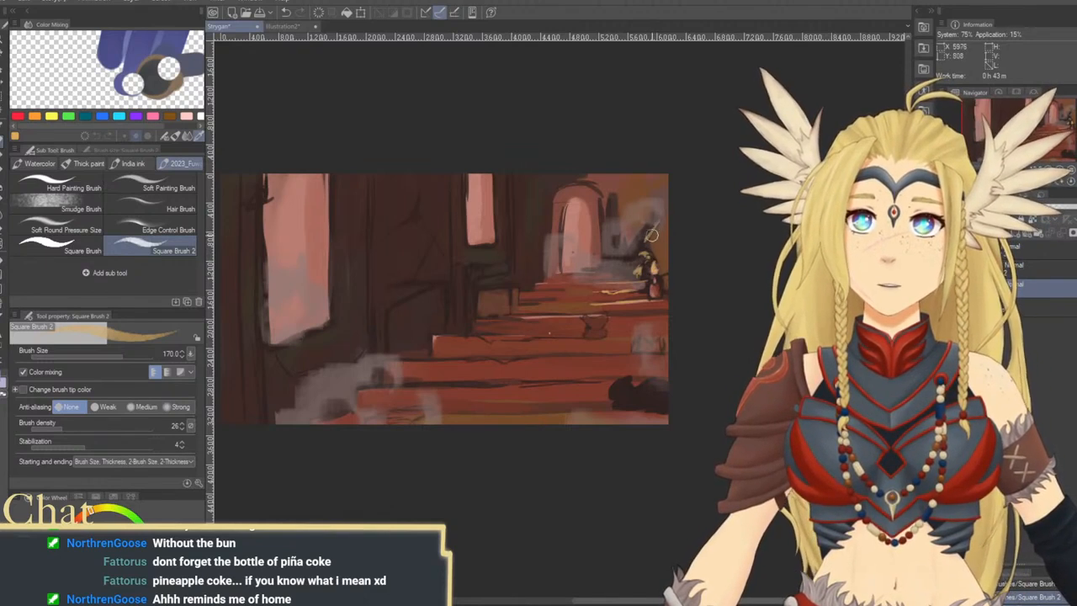
Blend the yellow highlights around the candle and debris with the Textured blender, reducing its size to 80
{"action": "key", "text": "j"}
{"action": "key", "text": "["}
{"action": "key", "text": "["}
{"action": "key", "text": "["}
{"action": "key", "text": "["}
{"action": "key", "text": "["}
{"action": "key", "text": "["}
{"action": "key", "text": "["}
{"action": "key", "text": "["}
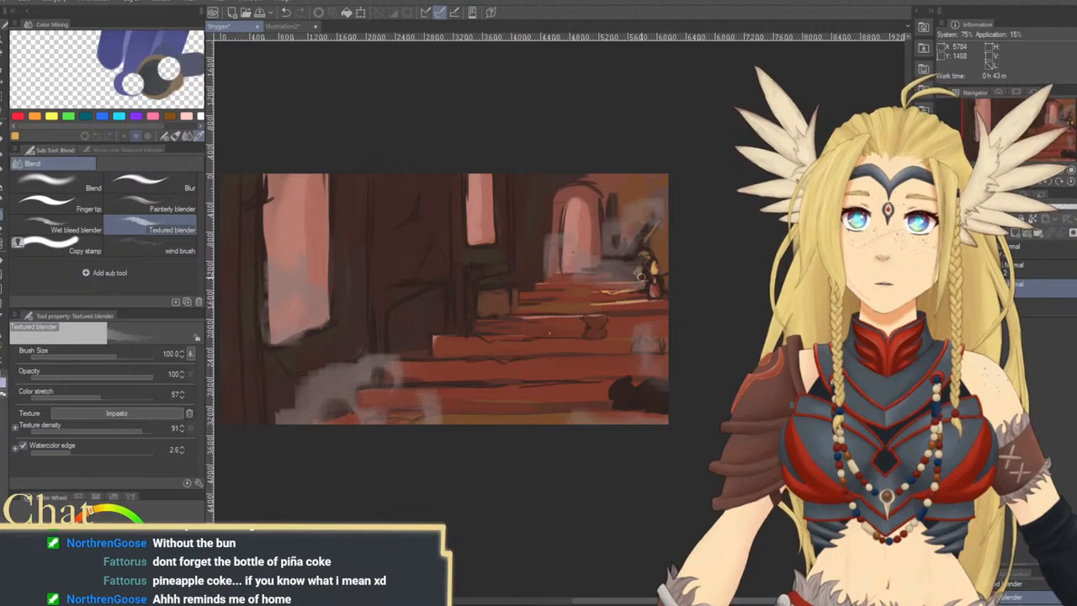
{"action": "key", "text": "["}
{"action": "key", "text": "["}
{"action": "key", "text": "["}
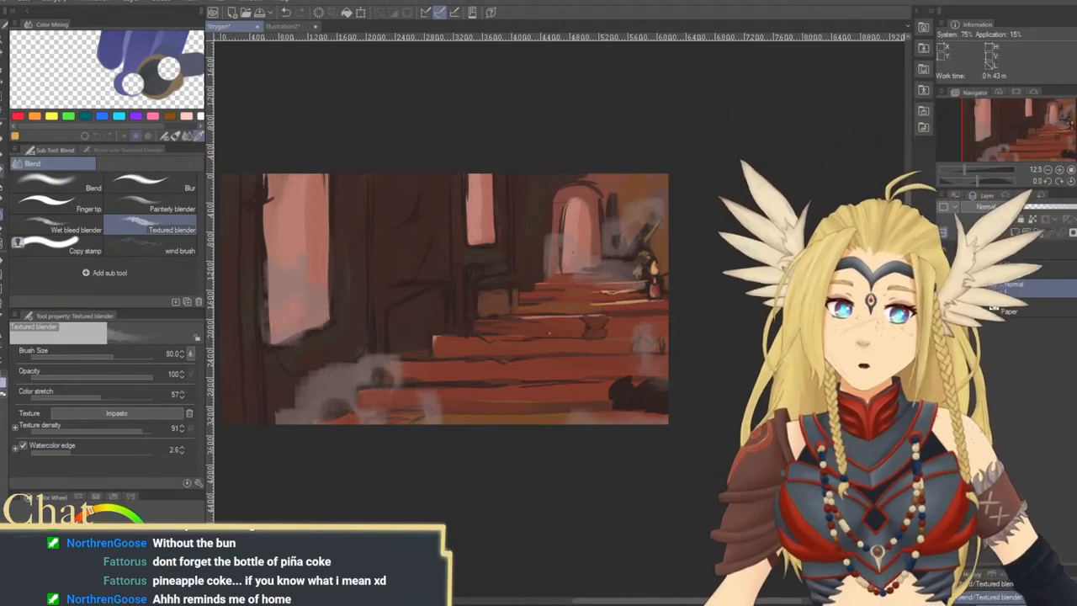
Refine the dark rounded shape on the lower right steps with Square Brush 2 at brush size 100
{"action": "key", "text": "b"}
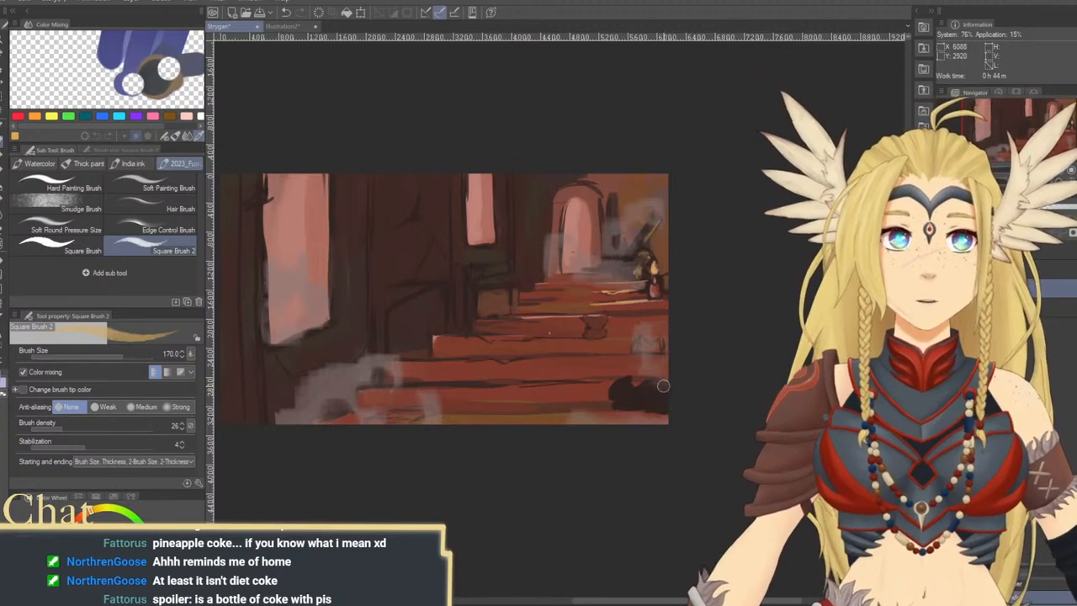
{"action": "left_click_drag", "start_coordinate": [668, 393], "coordinate": [632, 369]}
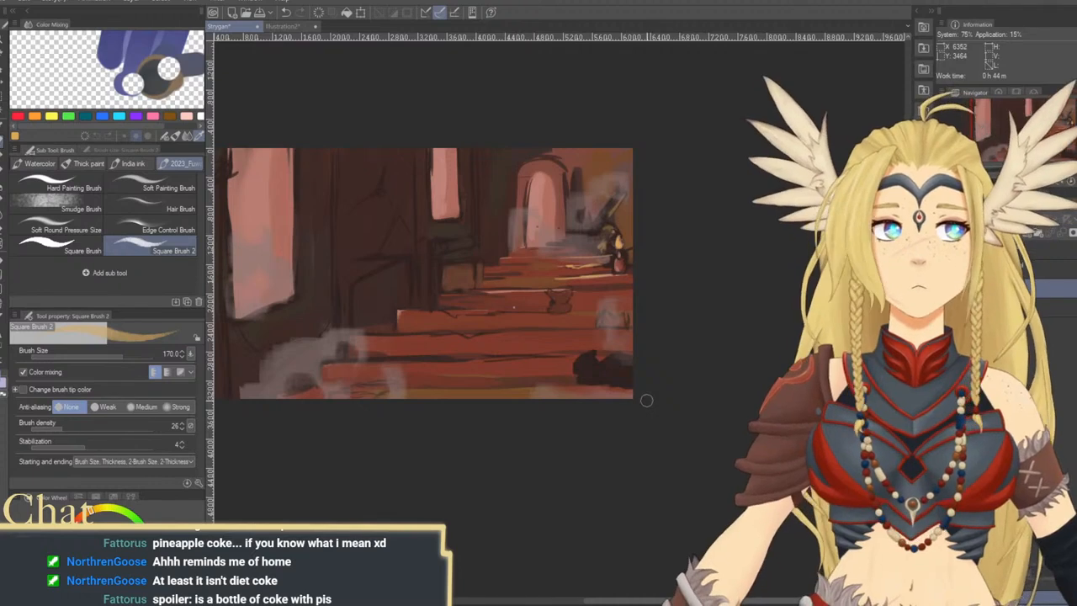
{"action": "left_click_drag", "start_coordinate": [647, 400], "coordinate": [660, 395]}
{"action": "key", "text": "["}
{"action": "key", "text": "["}
{"action": "key", "text": "["}
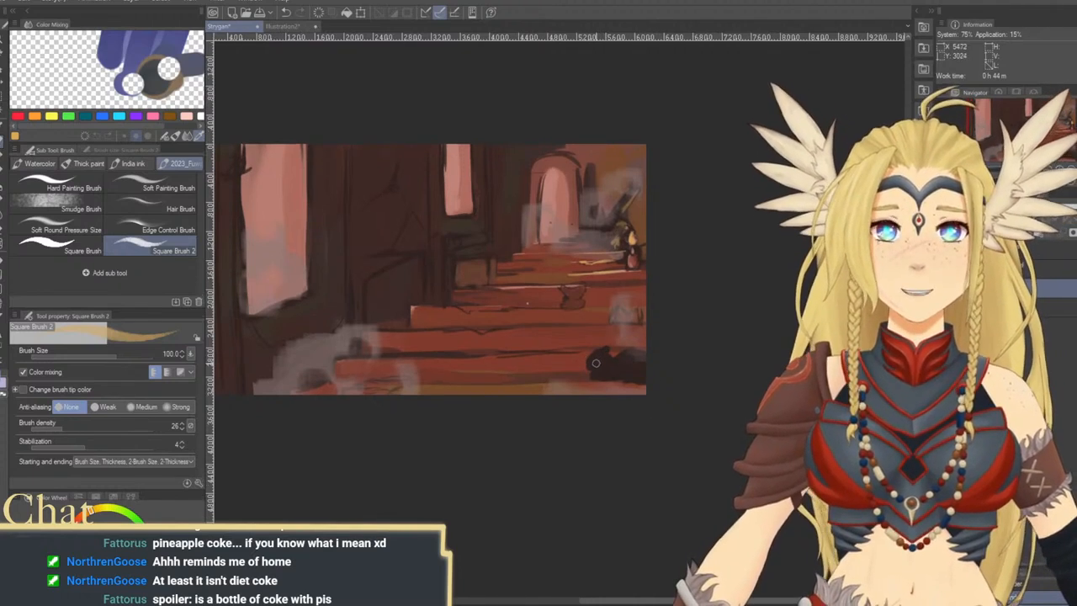
{"action": "left_click", "coordinate": [586, 362], "text": "alt"}
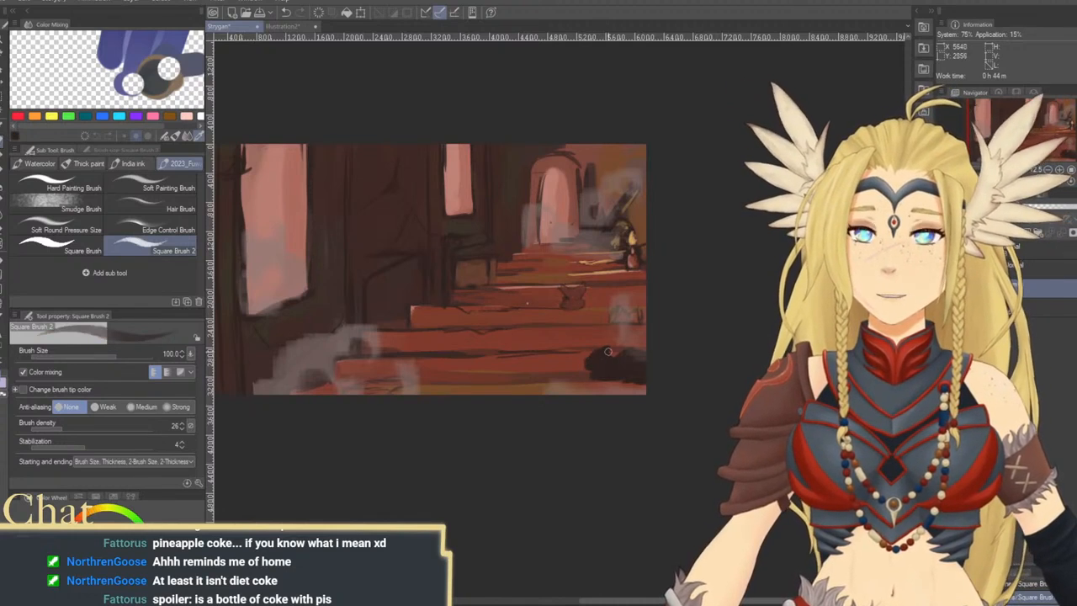
{"action": "left_click_drag", "start_coordinate": [588, 362], "coordinate": [586, 365]}
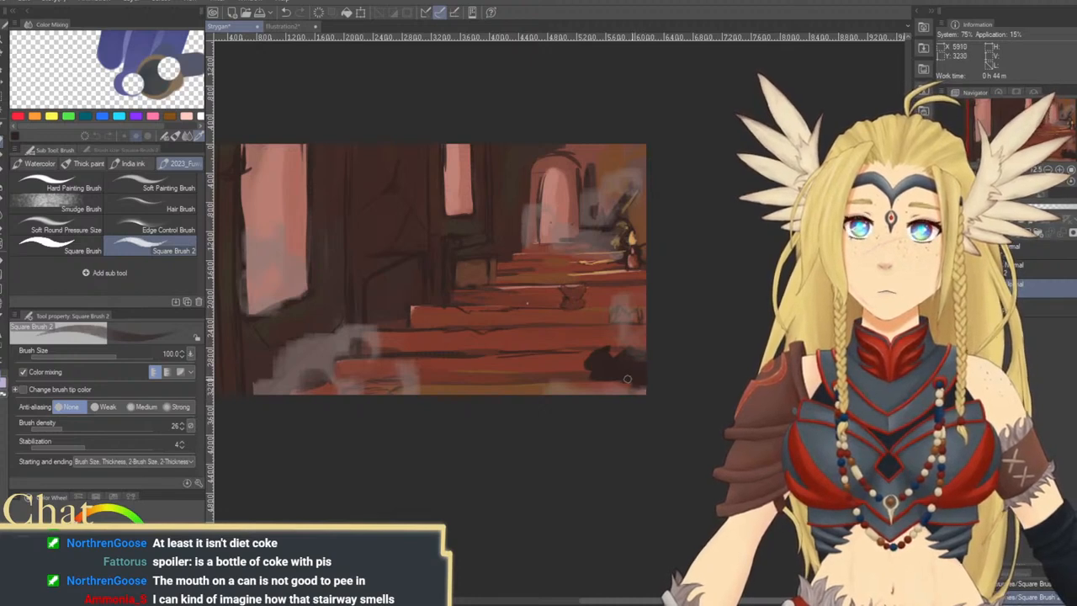
{"action": "key", "text": "]"}
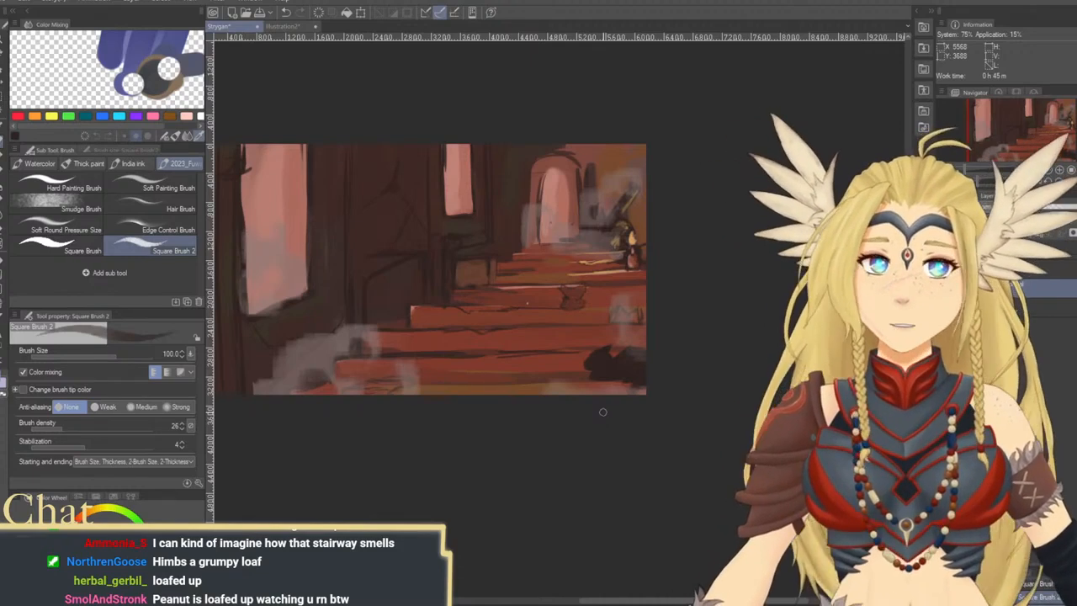
Detail the brown box and ledge beneath the small window with dark strokes at brush sizes 120 and 100
{"action": "left_click_drag", "start_coordinate": [517, 335], "coordinate": [572, 378]}
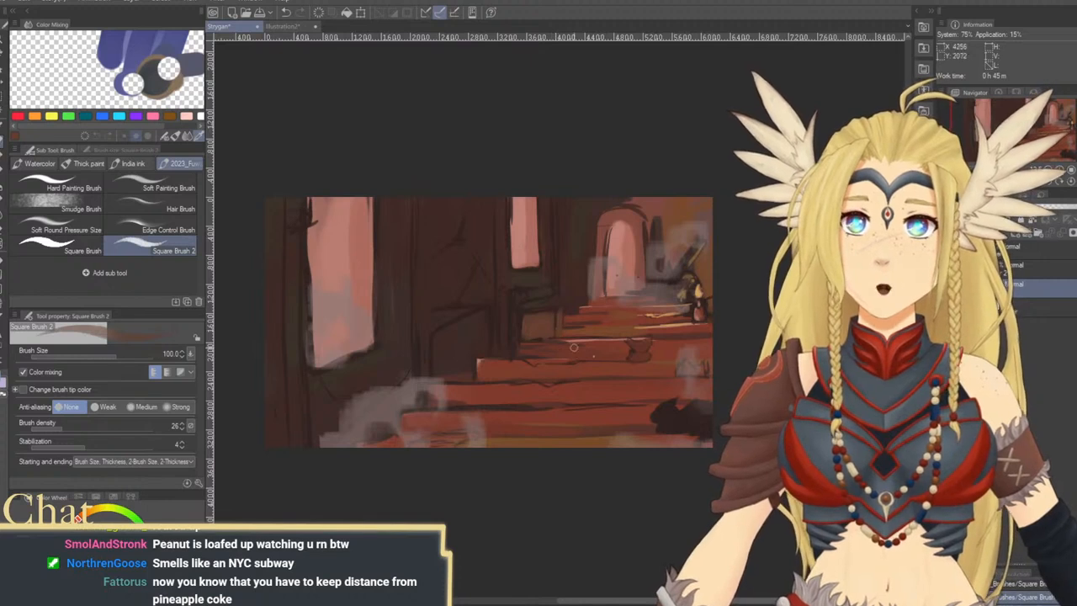
{"action": "left_click", "coordinate": [467, 373], "text": "alt"}
{"action": "key", "text": "bracketright"}
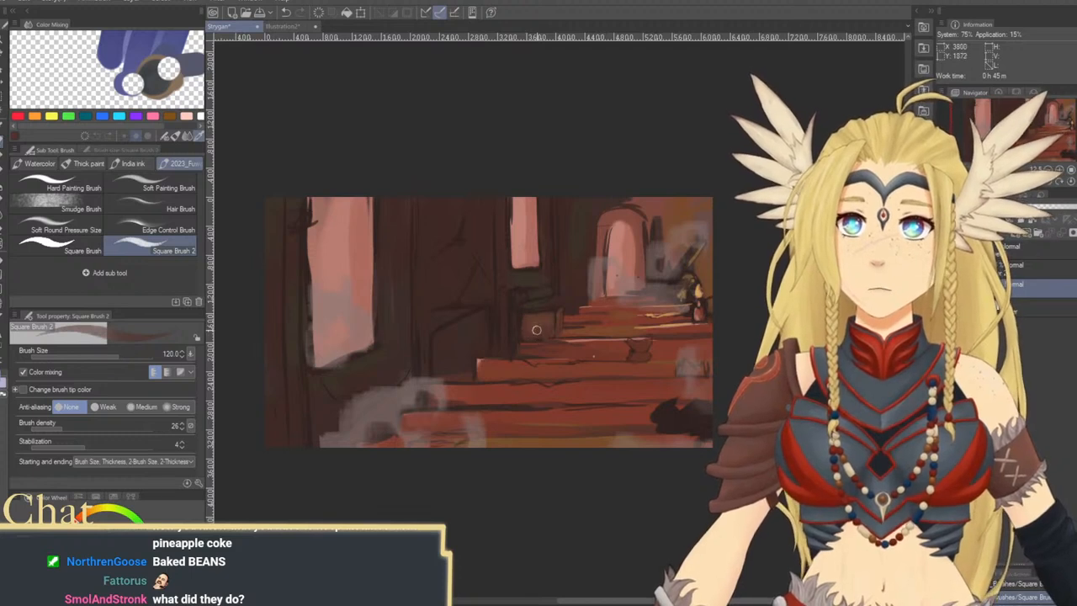
{"action": "key", "text": "bracketleft"}
{"action": "key", "text": "bracketleft"}
{"action": "key", "text": "bracketleft"}
{"action": "key", "text": "bracketleft"}
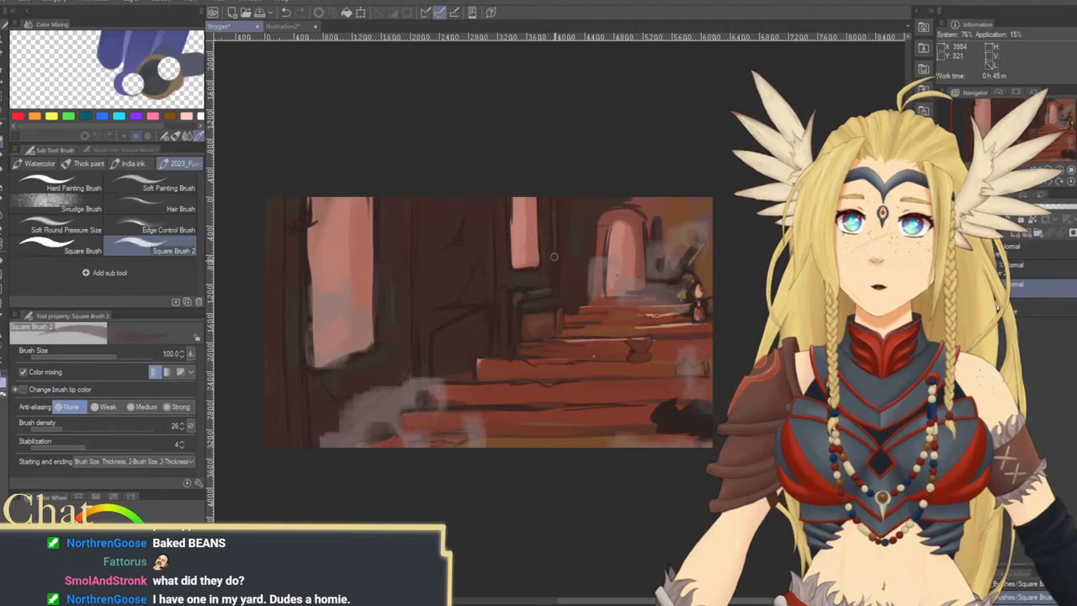
Paint a dark diagonal beam leaning against the wall beside the small window, its foot on the steps, at brush size 120
{"action": "scroll", "coordinate": [505, 289], "scroll_direction": "down", "scroll_amount": 2}
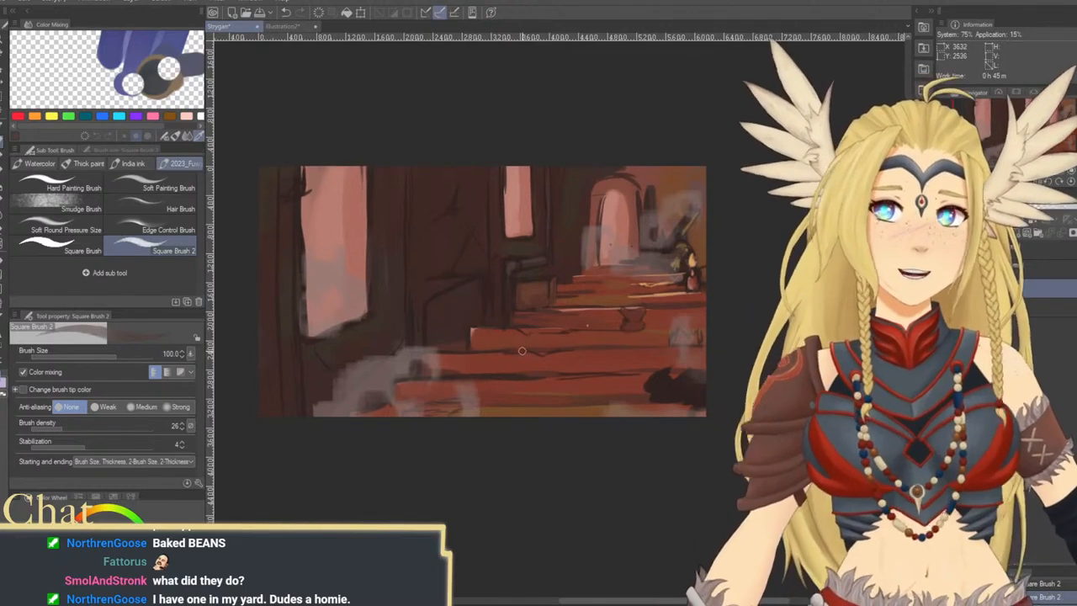
{"action": "left_click_drag", "start_coordinate": [529, 328], "coordinate": [554, 325]}
{"action": "key", "text": "]"}
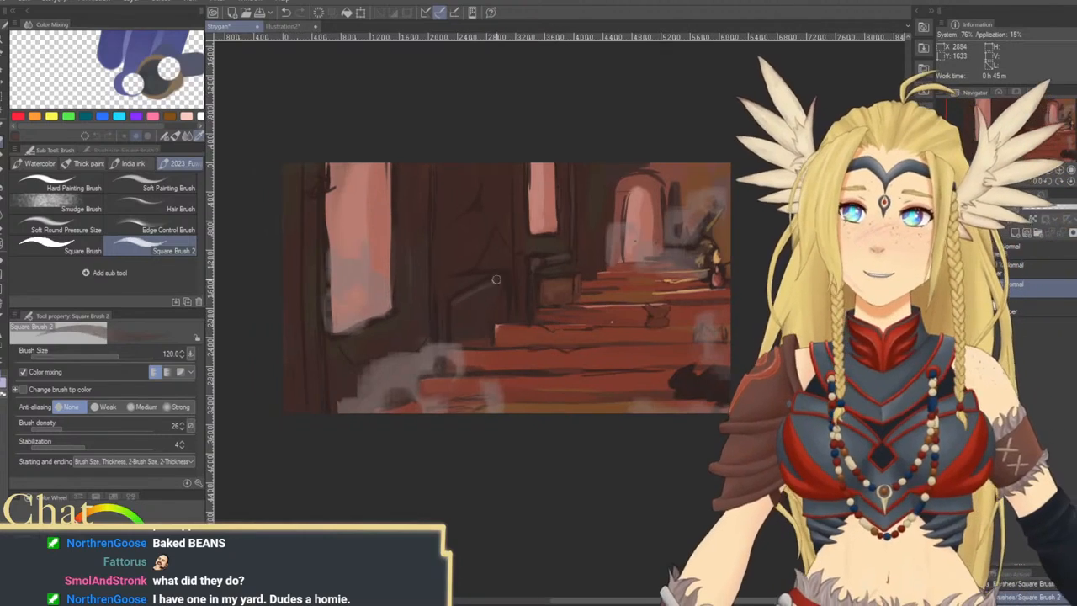
{"action": "left_click", "coordinate": [454, 302], "text": "alt"}
{"action": "mouse_move", "coordinate": [521, 318]}
{"action": "left_mouse_down"}
{"action": "mouse_move", "coordinate": [512, 324]}
{"action": "mouse_move", "coordinate": [514, 304]}
{"action": "left_mouse_up"}
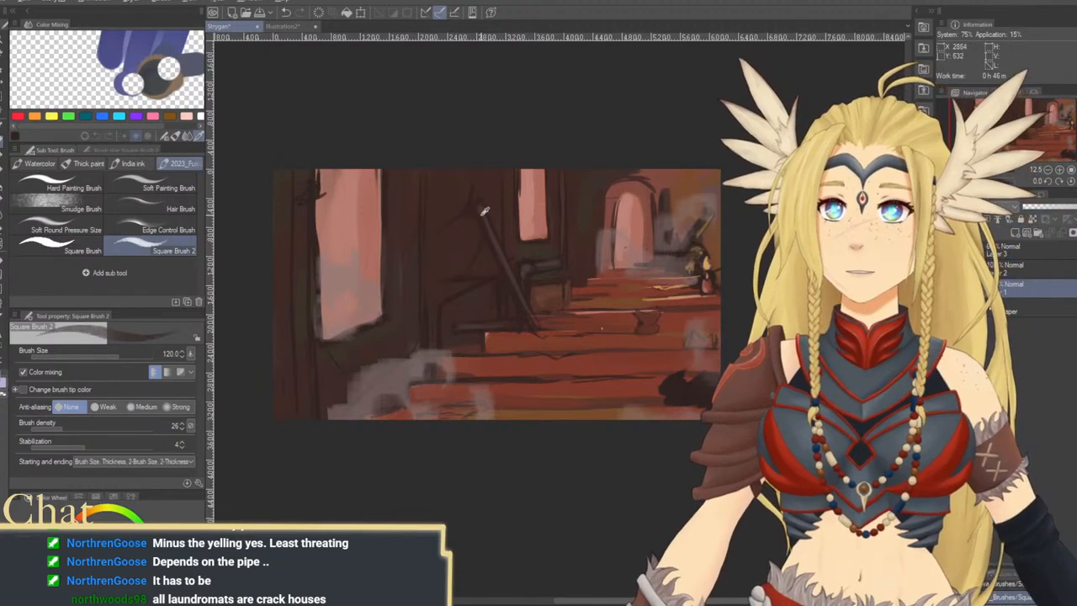
Rework the small pot and the surrounding step surfaces with reddish-brown strokes at brush size 150
{"action": "key", "text": "]"}
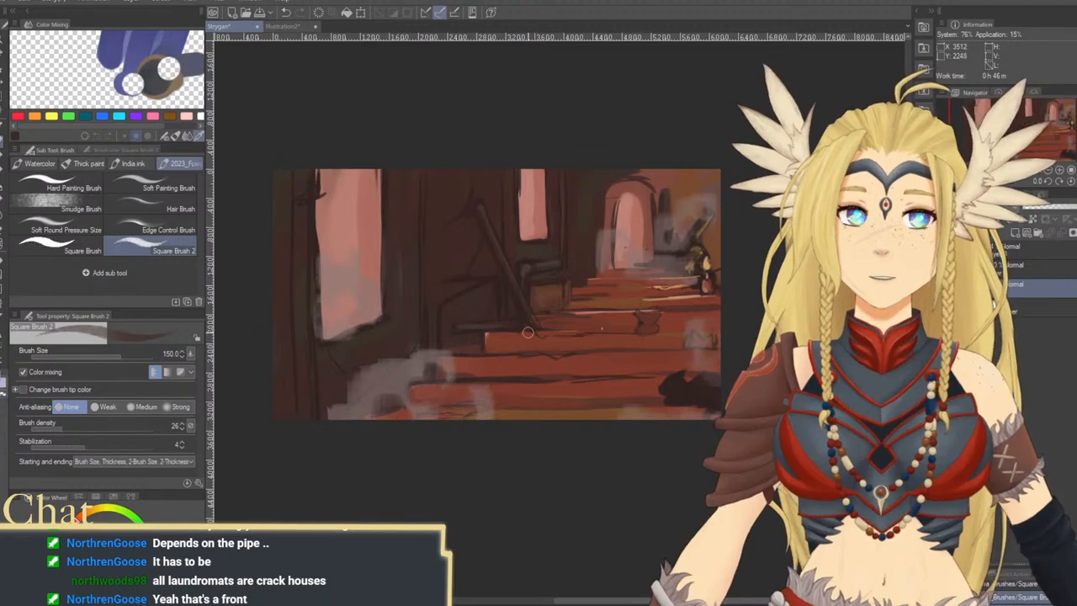
{"action": "mouse_move", "coordinate": [559, 338]}
{"action": "left_mouse_down"}
{"action": "mouse_move", "coordinate": [514, 356]}
{"action": "mouse_move", "coordinate": [552, 319]}
{"action": "left_mouse_up"}
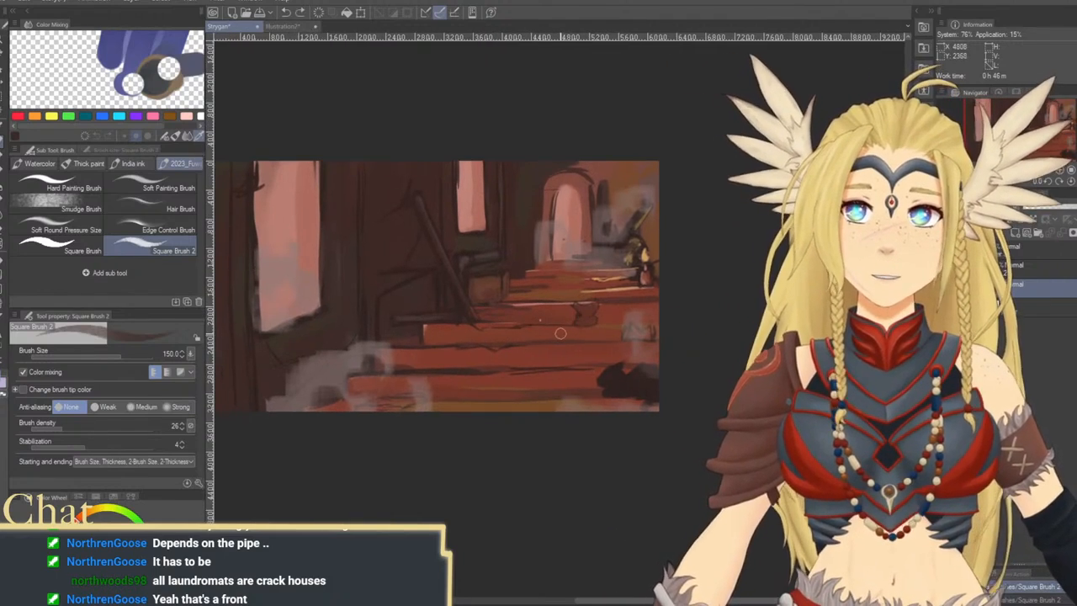
{"action": "left_click", "coordinate": [552, 309], "text": "alt"}
{"action": "left_click_drag", "start_coordinate": [545, 317], "coordinate": [534, 321]}
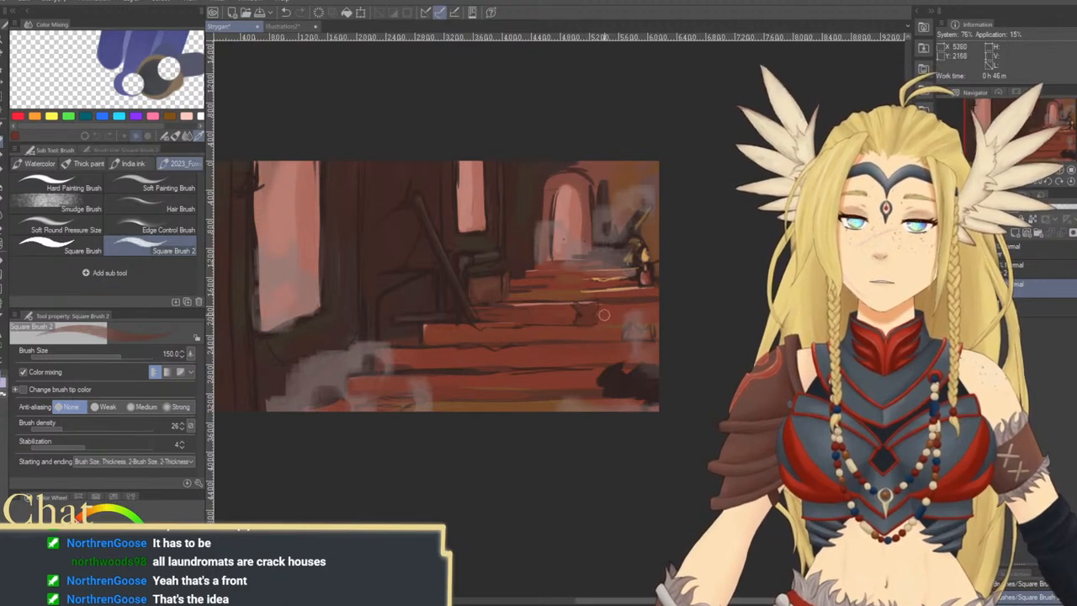
{"action": "mouse_move", "coordinate": [658, 350]}
{"action": "left_mouse_down"}
{"action": "mouse_move", "coordinate": [645, 325]}
{"action": "mouse_move", "coordinate": [641, 335]}
{"action": "left_mouse_up"}
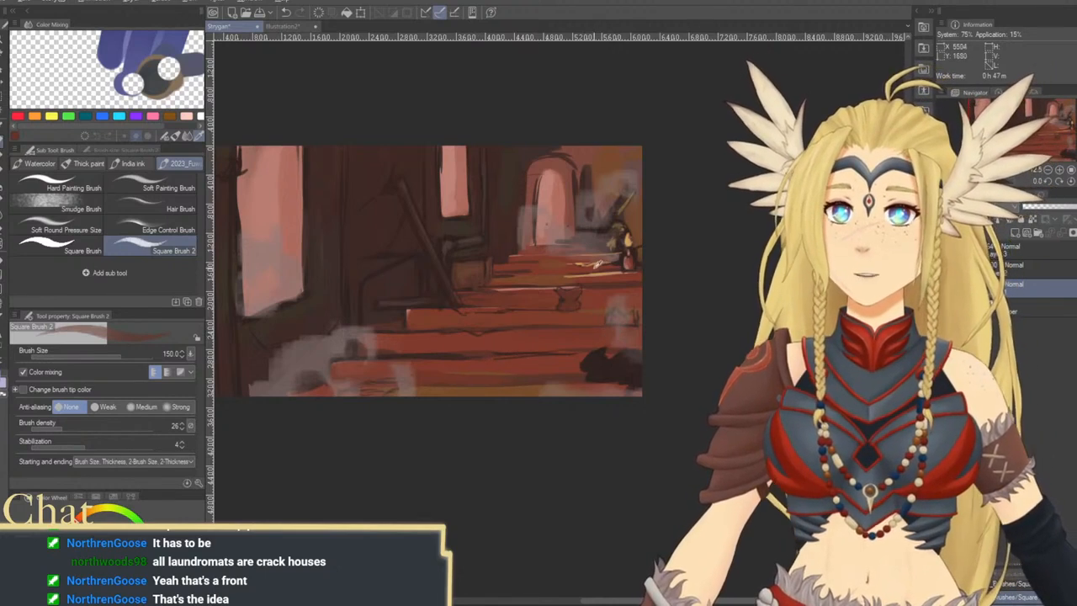
Try a large pale yellow highlight on the wall edge above the brown box, and undo it
{"action": "key", "text": "bracketleft"}
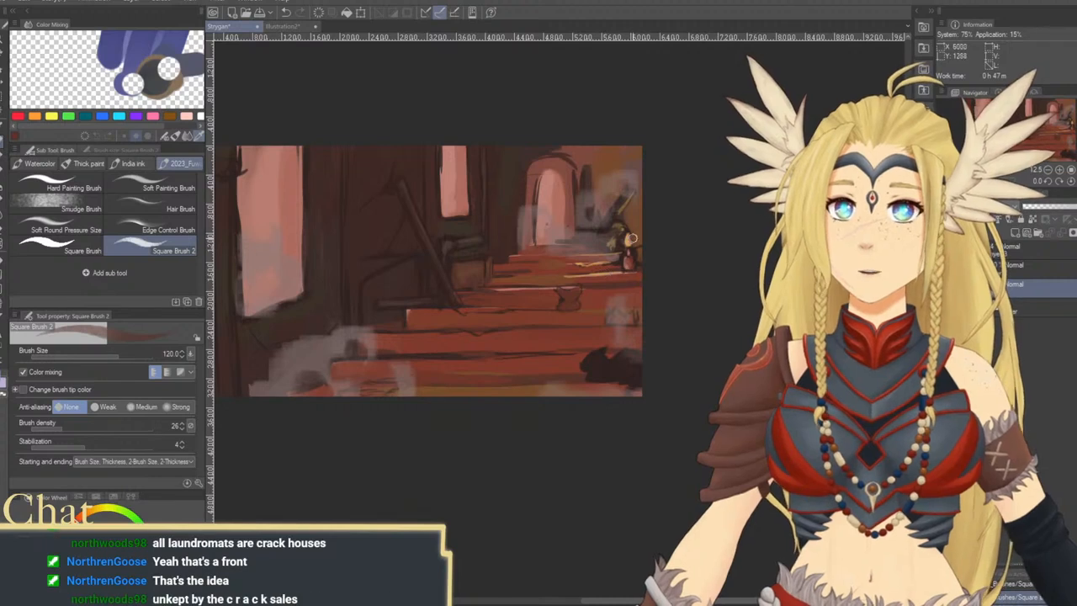
{"action": "key", "text": "bracketright"}
{"action": "key", "text": "bracketright"}
{"action": "key", "text": "bracketright"}
{"action": "key", "text": "bracketright"}
{"action": "key", "text": "bracketright"}
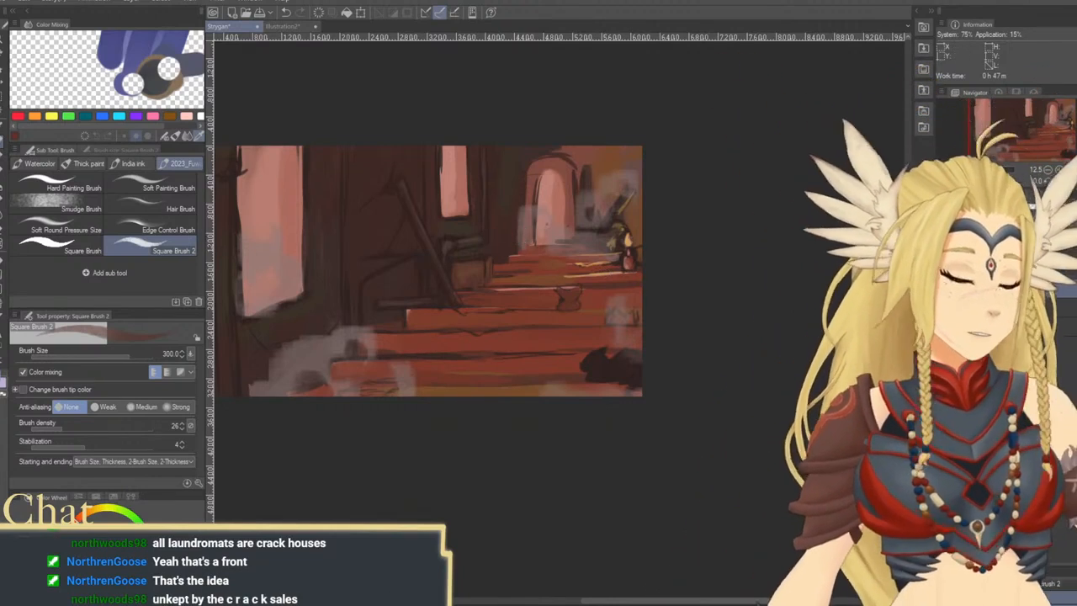
{"action": "key", "text": "bracketright"}
{"action": "key", "text": "bracketright"}
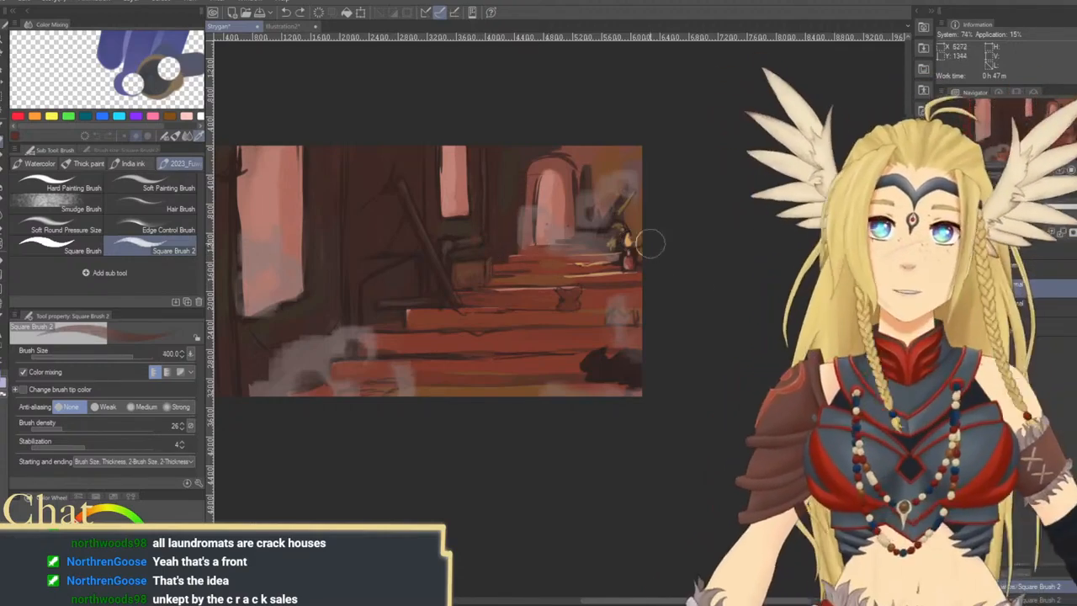
{"action": "key", "text": "bracketright"}
{"action": "key", "text": "bracketright"}
{"action": "key", "text": "bracketright"}
{"action": "mouse_move", "coordinate": [480, 235]}
{"action": "left_mouse_down"}
{"action": "mouse_move", "coordinate": [485, 199]}
{"action": "mouse_move", "coordinate": [486, 234]}
{"action": "left_mouse_up"}
{"action": "key", "text": "bracketleft"}
{"action": "key", "text": "bracketleft"}
{"action": "key", "text": "bracketleft"}
{"action": "key", "text": "bracketleft"}
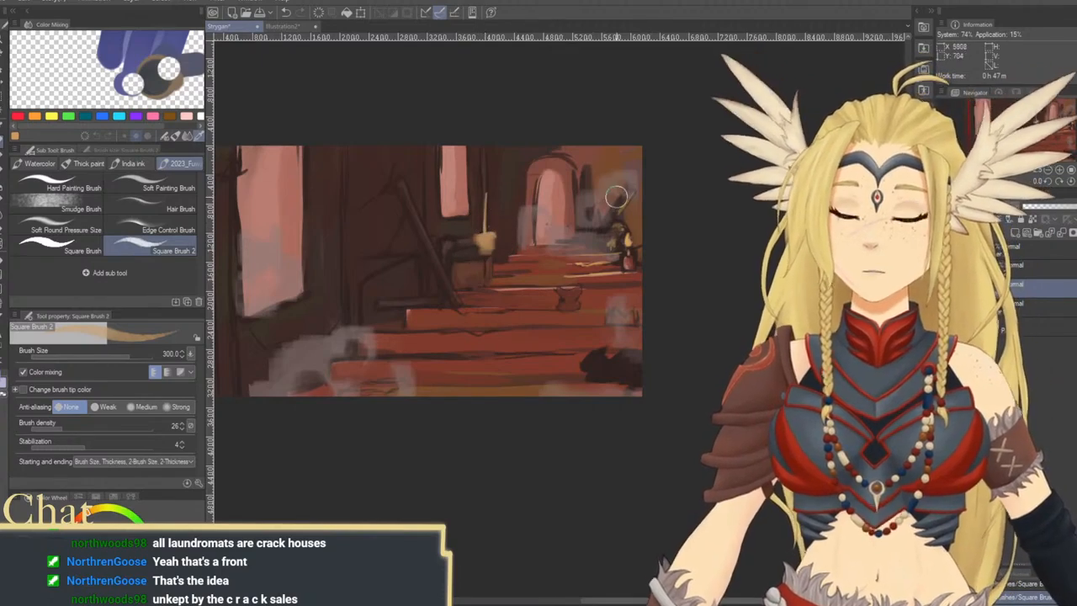
{"action": "key", "text": "ctrl+z"}
{"action": "key", "text": "ctrl+z"}
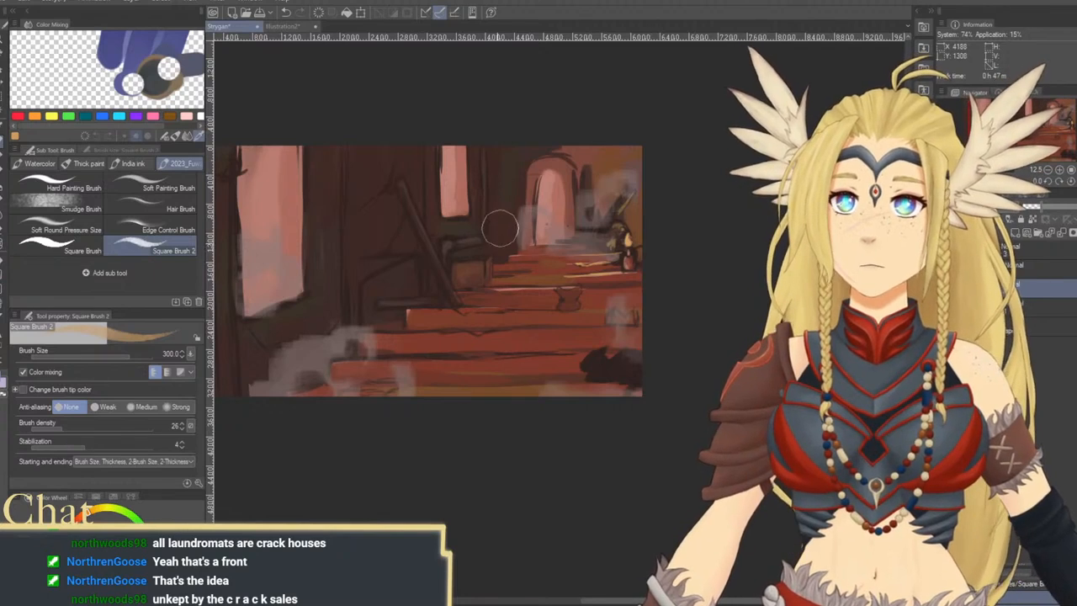
Add muted ochre highlights to the wall edge and the brown box beneath the small window at brush size 170
{"action": "key", "text": "bracketleft"}
{"action": "key", "text": "bracketleft"}
{"action": "key", "text": "bracketleft"}
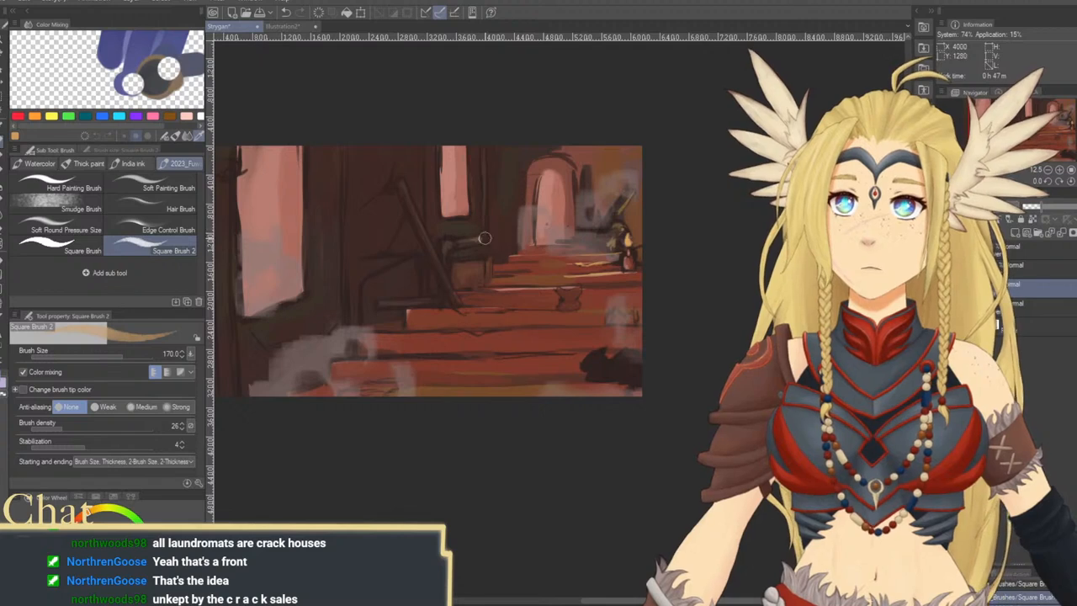
{"action": "left_click_drag", "start_coordinate": [486, 194], "coordinate": [489, 243]}
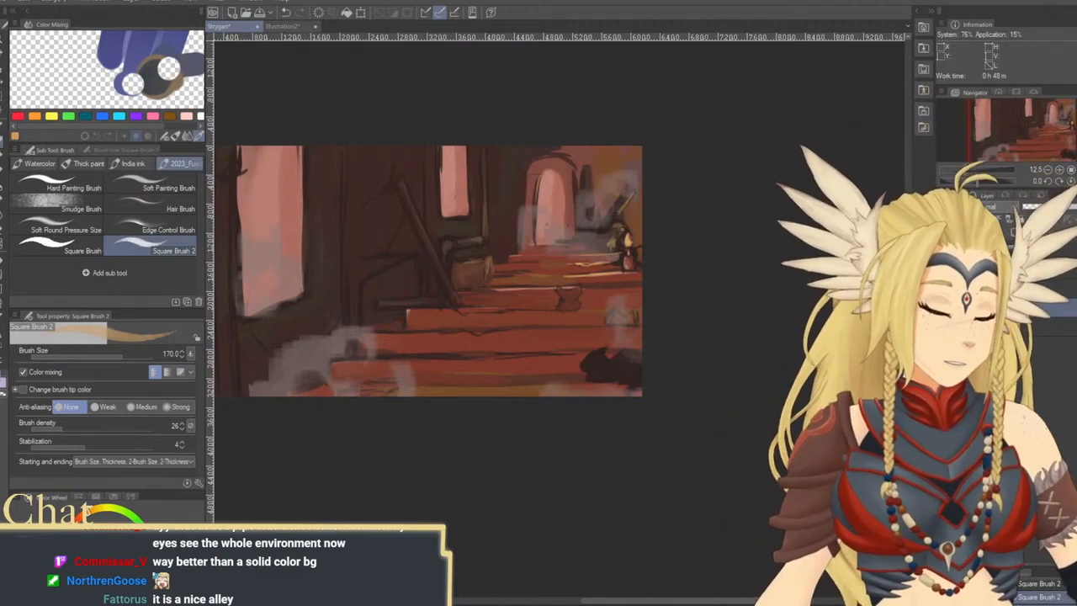
{"action": "left_click_drag", "start_coordinate": [671, 346], "coordinate": [762, 373]}
{"action": "key", "text": "ctrl+t"}
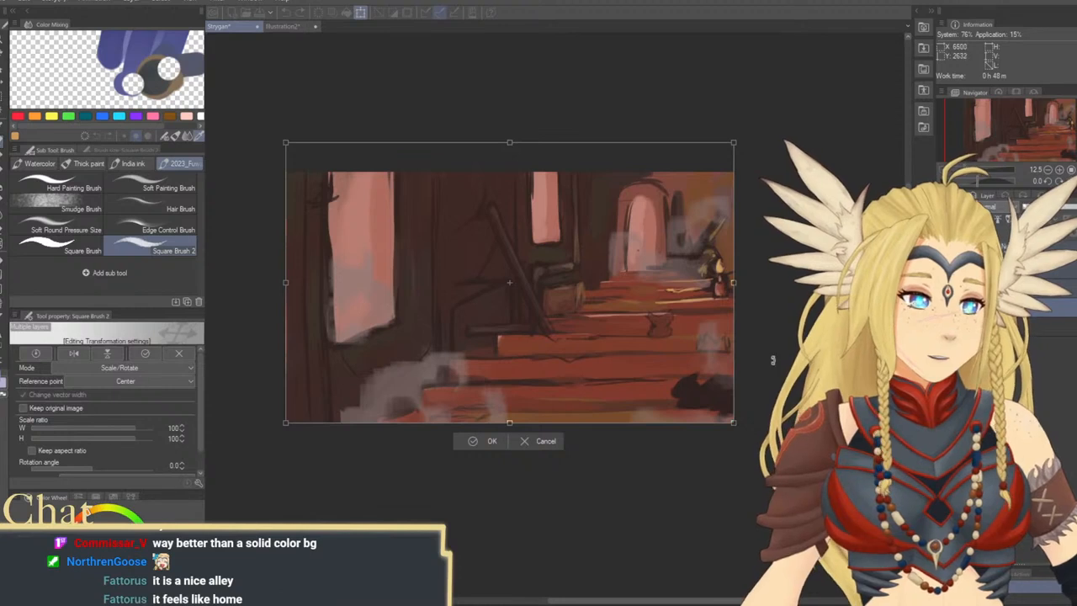
{"action": "key", "text": "Escape"}
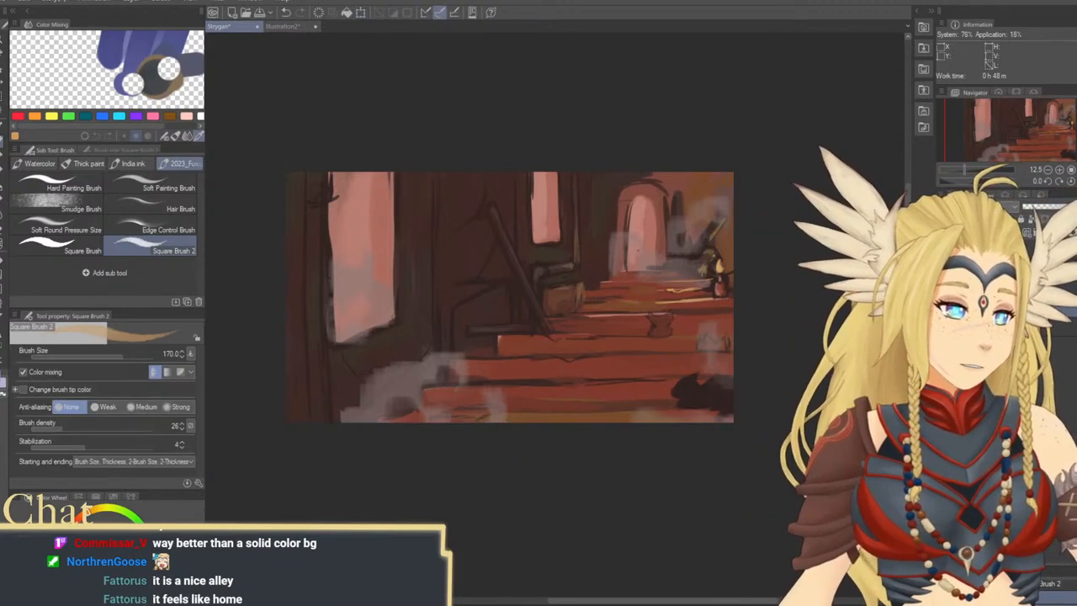
{"action": "key", "text": "ctrl+t"}
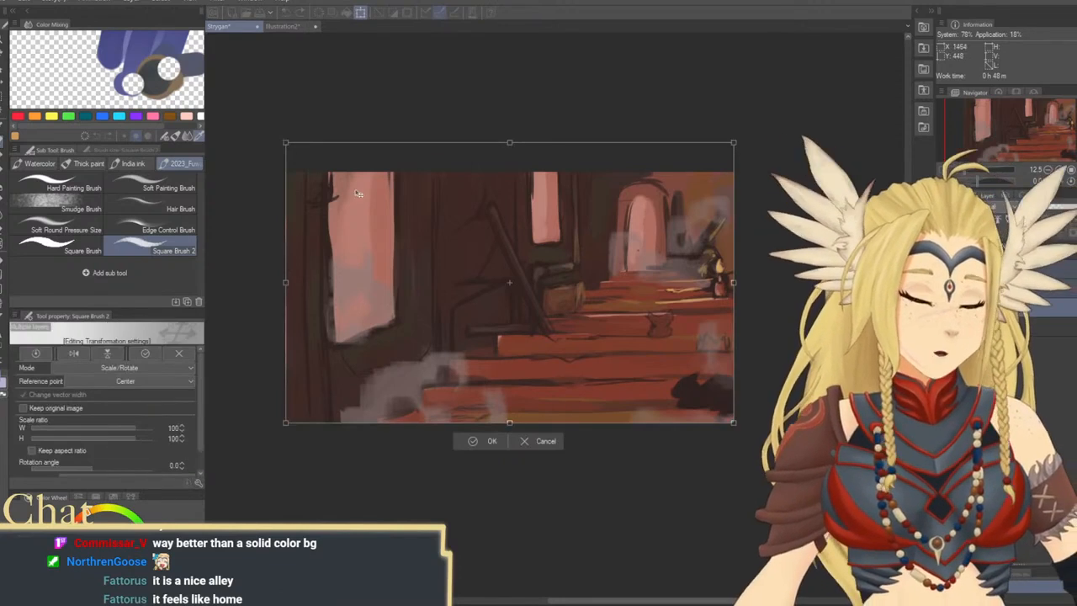
{"action": "left_click_drag", "start_coordinate": [285, 142], "coordinate": [332, 172]}
{"action": "left_click_drag", "start_coordinate": [627, 355], "coordinate": [714, 351]}
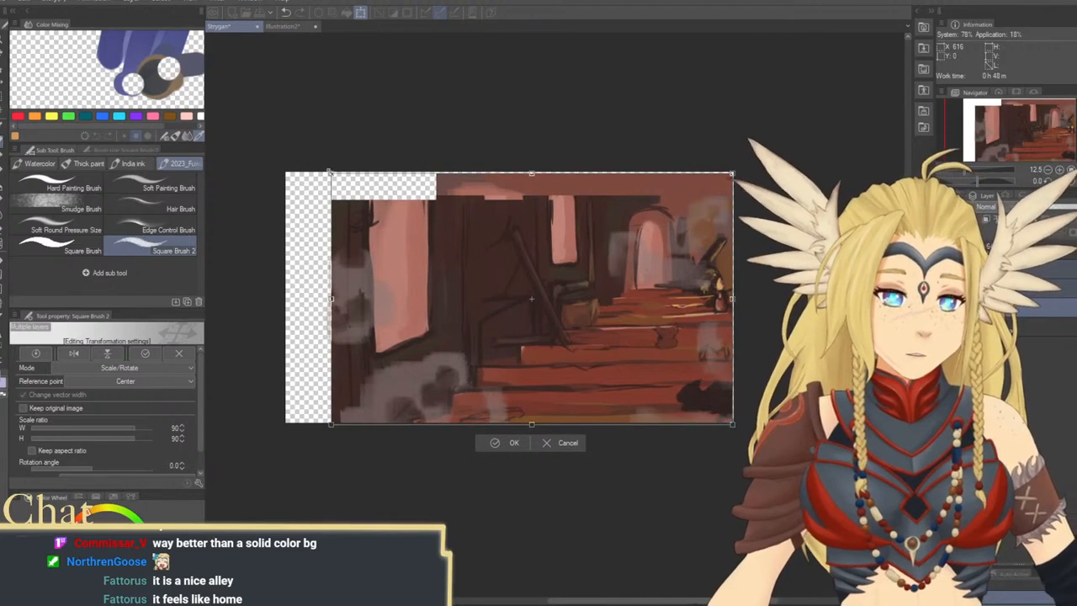
{"action": "left_click_drag", "start_coordinate": [332, 172], "coordinate": [359, 192]}
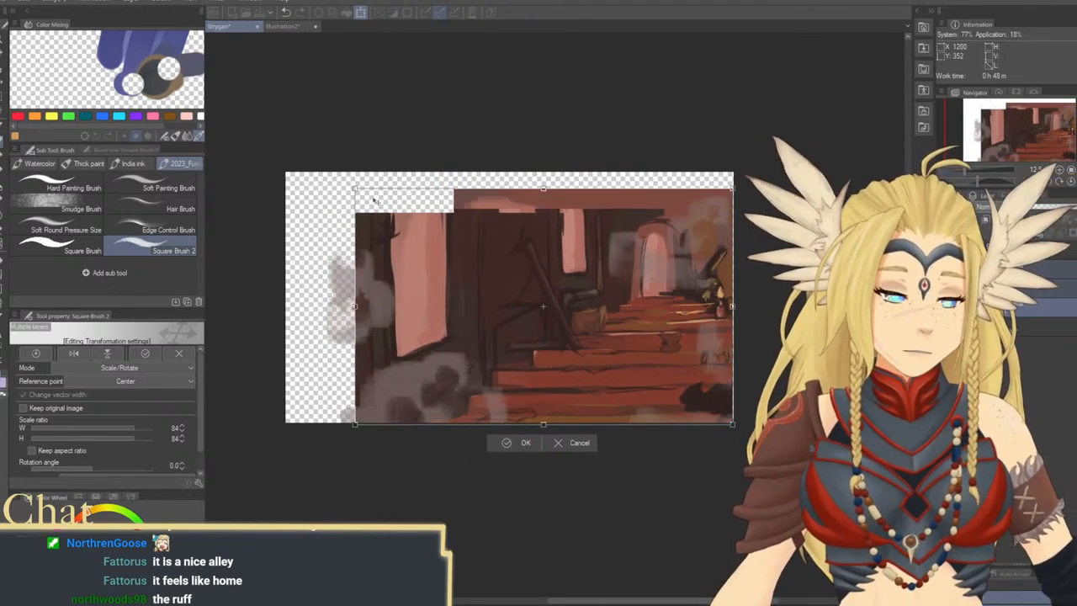
{"action": "key", "text": "ctrl+z"}
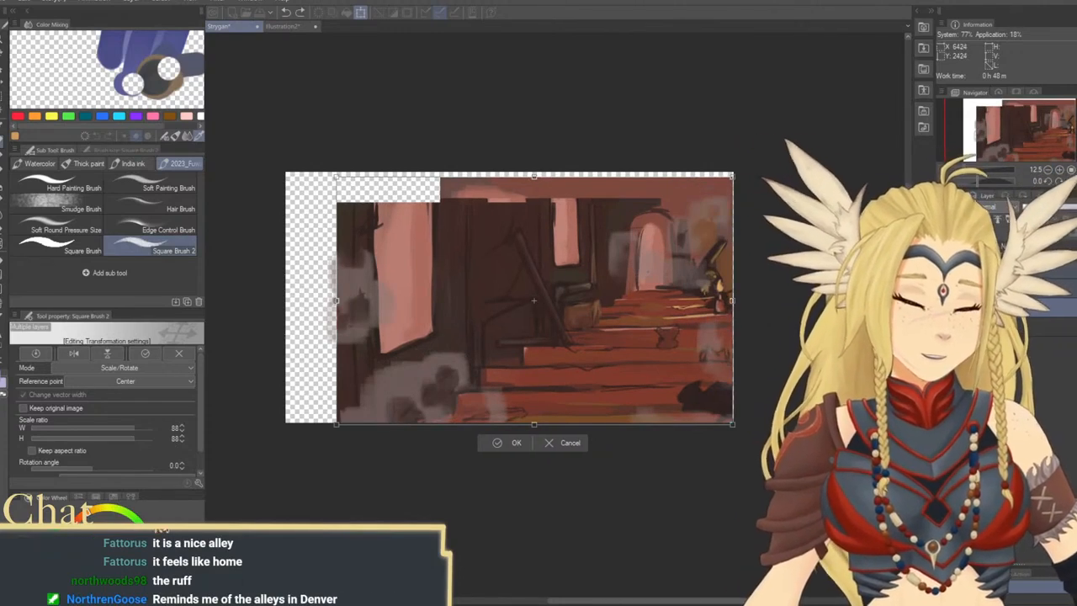
{"action": "key", "text": "Escape"}
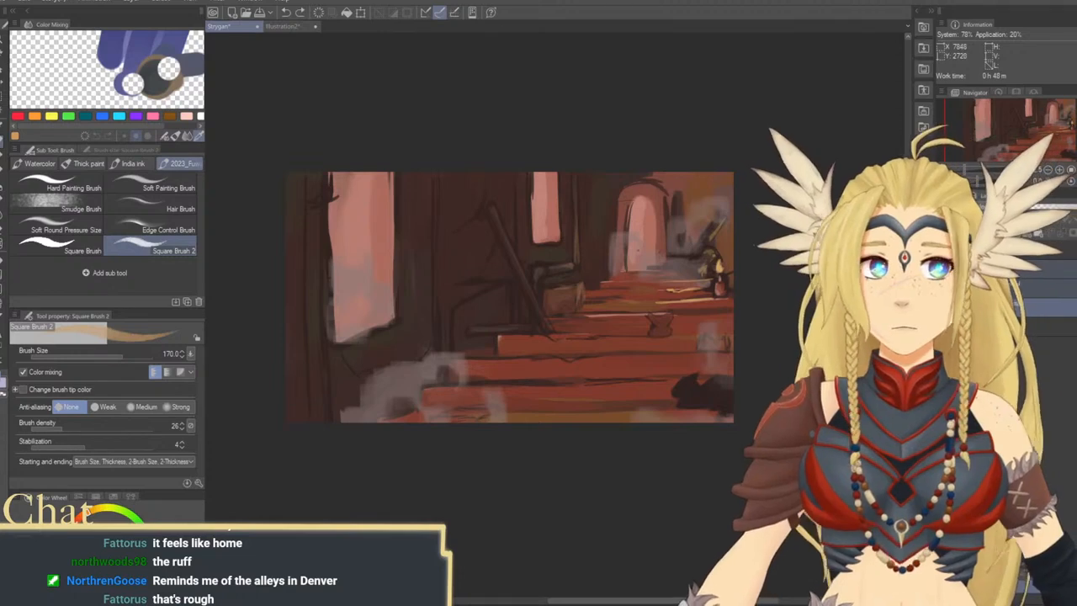
Scale the painting's layers down to 75% toward the canvas's lower-right corner, freeing space along the upper and left sides
{"action": "key", "text": "ctrl+t"}
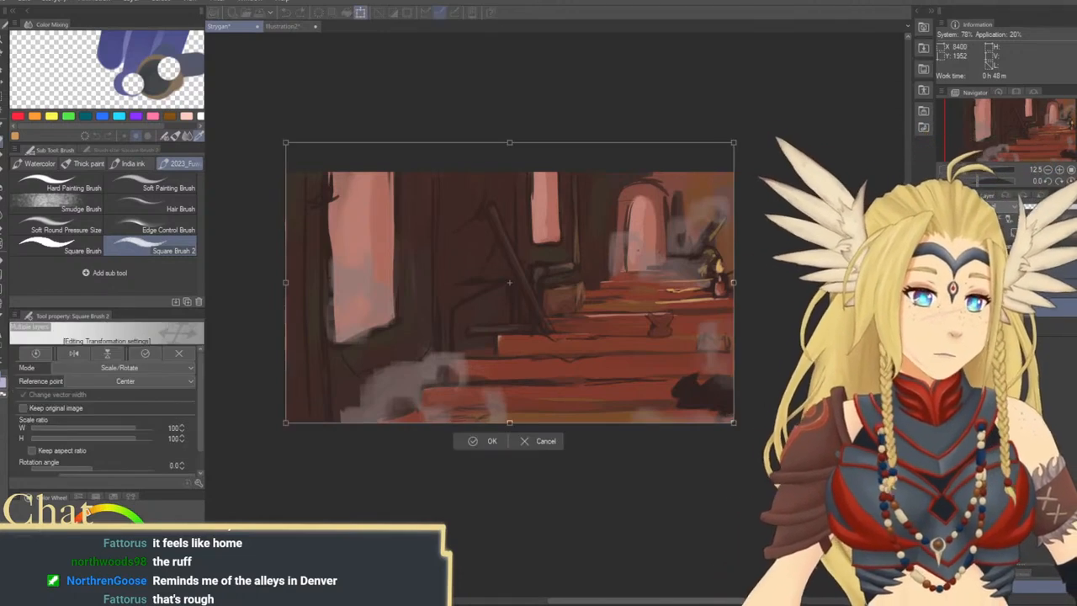
{"action": "left_click_drag", "start_coordinate": [285, 142], "coordinate": [399, 212]}
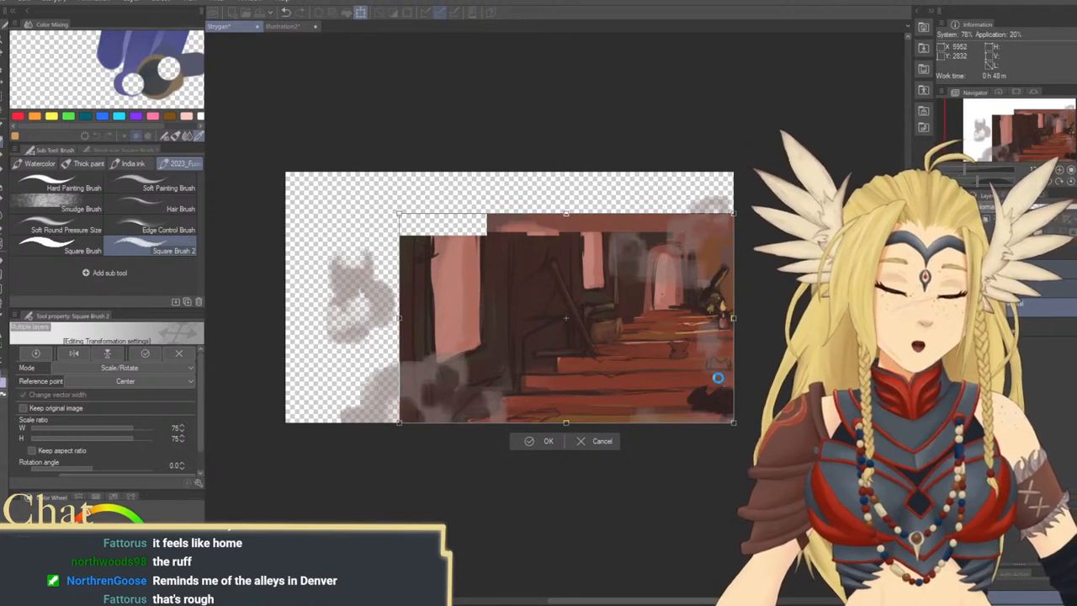
{"action": "key", "text": "Return"}
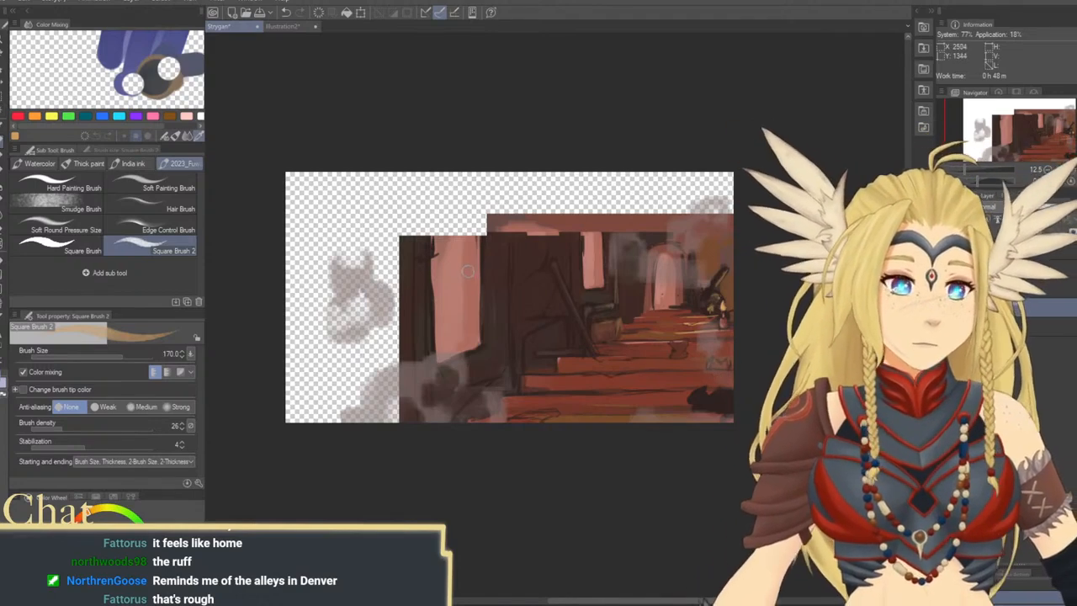
Extend the large window upward into the transparent area with a sampled pink at brush size 600
{"action": "left_click", "coordinate": [450, 253], "text": "alt"}
{"action": "key", "text": "]"}
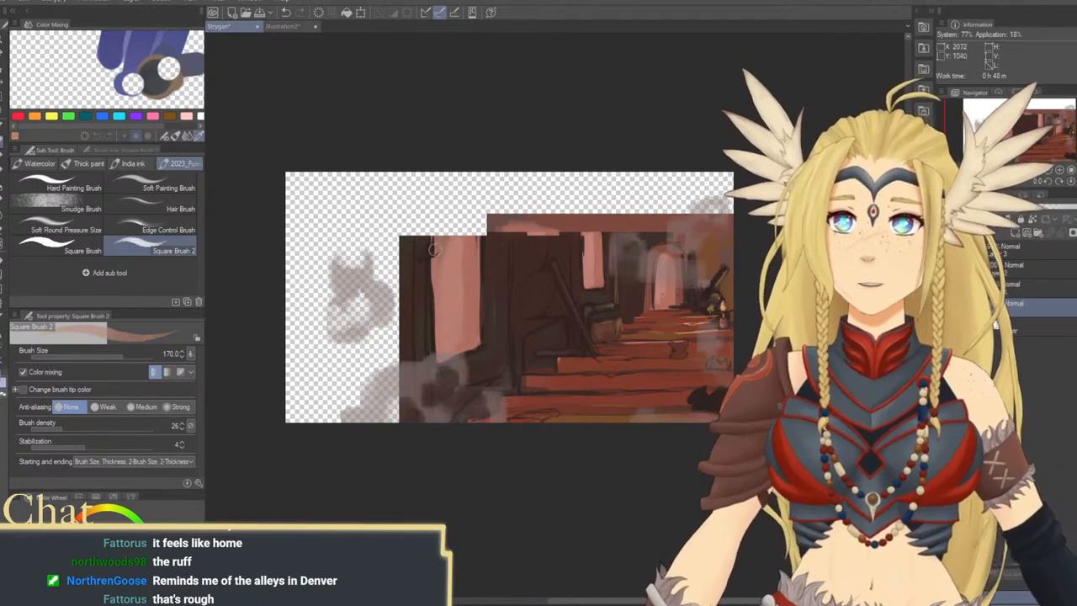
{"action": "mouse_move", "coordinate": [441, 202]}
{"action": "left_mouse_down"}
{"action": "mouse_move", "coordinate": [441, 265]}
{"action": "mouse_move", "coordinate": [454, 200]}
{"action": "mouse_move", "coordinate": [463, 278]}
{"action": "left_mouse_up"}
{"action": "key", "text": "]"}
{"action": "key", "text": "]"}
{"action": "key", "text": "]"}
{"action": "key", "text": "]"}
{"action": "key", "text": "]"}
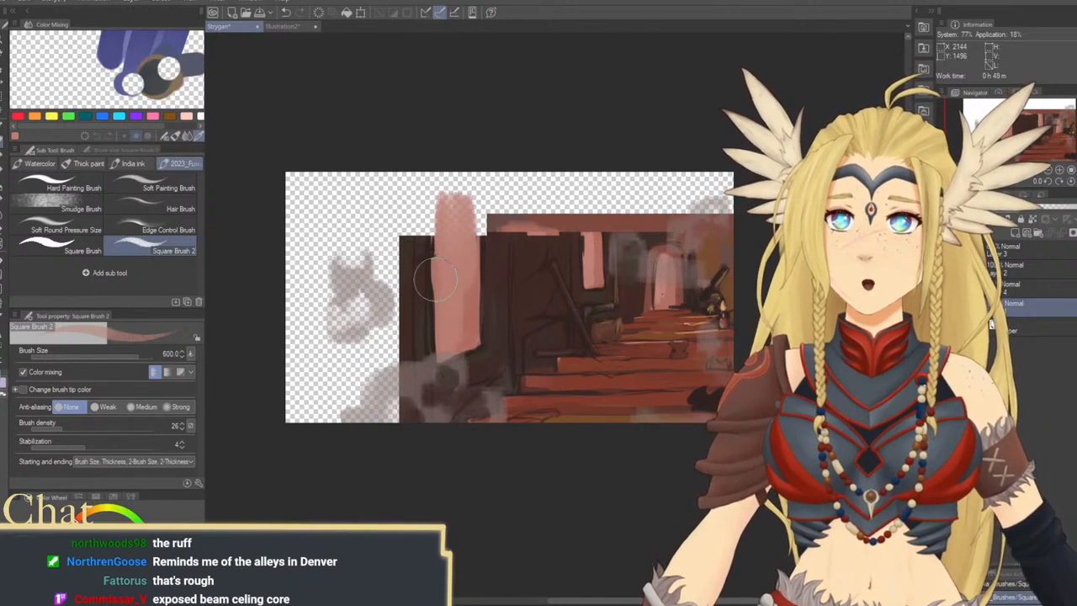
Paint dark brown vertical strokes over the transparent area left of the large window at brush size 700
{"action": "key", "text": "]"}
{"action": "left_click_drag", "start_coordinate": [393, 201], "coordinate": [394, 437]}
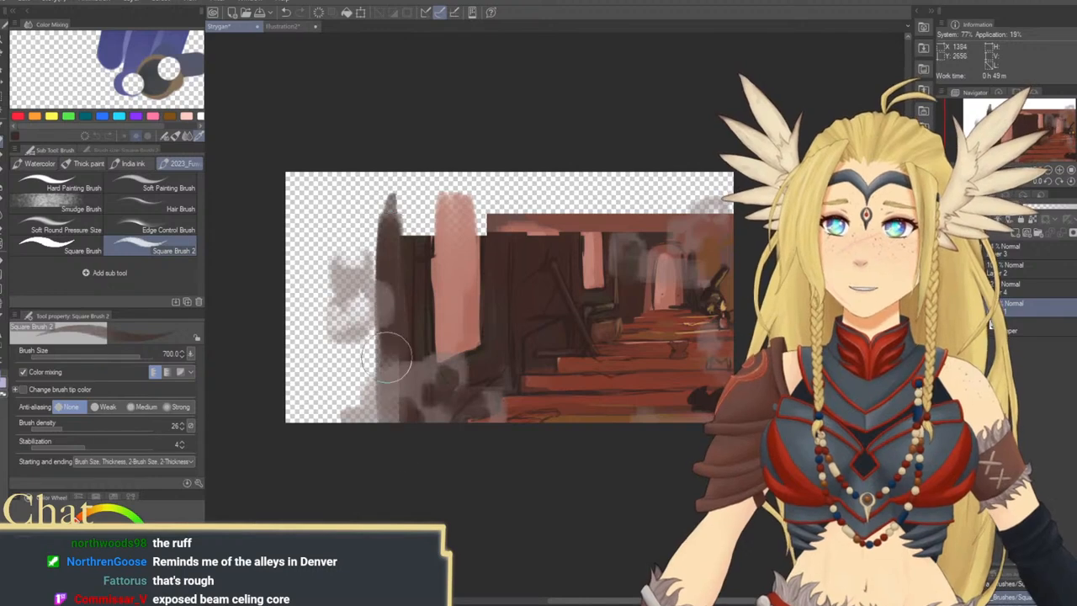
{"action": "mouse_move", "coordinate": [379, 300]}
{"action": "left_mouse_down"}
{"action": "mouse_move", "coordinate": [366, 418]}
{"action": "mouse_move", "coordinate": [345, 189]}
{"action": "mouse_move", "coordinate": [340, 328]}
{"action": "mouse_move", "coordinate": [332, 186]}
{"action": "mouse_move", "coordinate": [321, 294]}
{"action": "mouse_move", "coordinate": [305, 184]}
{"action": "mouse_move", "coordinate": [296, 372]}
{"action": "mouse_move", "coordinate": [331, 317]}
{"action": "mouse_move", "coordinate": [353, 474]}
{"action": "mouse_move", "coordinate": [369, 325]}
{"action": "mouse_move", "coordinate": [361, 429]}
{"action": "left_mouse_up"}
Fill the remaining transparent wall area and the strip above the scene with dark brown, enlarging the brush up to 1500
{"action": "key", "text": "]"}
{"action": "key", "text": "]"}
{"action": "key", "text": "]"}
{"action": "key", "text": "bracketleft"}
{"action": "mouse_move", "coordinate": [394, 195]}
{"action": "left_mouse_down"}
{"action": "mouse_move", "coordinate": [356, 232]}
{"action": "mouse_move", "coordinate": [322, 189]}
{"action": "mouse_move", "coordinate": [288, 211]}
{"action": "mouse_move", "coordinate": [365, 204]}
{"action": "mouse_move", "coordinate": [357, 315]}
{"action": "mouse_move", "coordinate": [359, 245]}
{"action": "mouse_move", "coordinate": [371, 350]}
{"action": "mouse_move", "coordinate": [423, 170]}
{"action": "mouse_move", "coordinate": [424, 202]}
{"action": "mouse_move", "coordinate": [427, 186]}
{"action": "mouse_move", "coordinate": [654, 185]}
{"action": "mouse_move", "coordinate": [537, 204]}
{"action": "mouse_move", "coordinate": [586, 212]}
{"action": "mouse_move", "coordinate": [496, 212]}
{"action": "mouse_move", "coordinate": [685, 200]}
{"action": "left_mouse_up"}
{"action": "key", "text": "bracketleft"}
{"action": "key", "text": "bracketleft"}
{"action": "key", "text": "bracketright"}
{"action": "key", "text": "bracketright"}
{"action": "key", "text": "bracketright"}
{"action": "key", "text": "bracketright"}
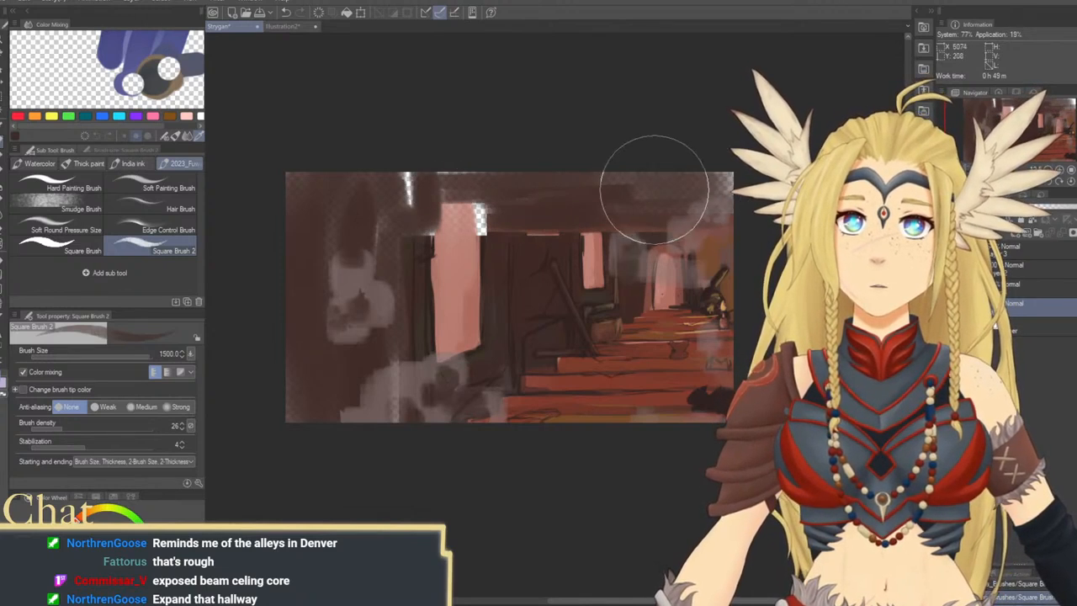
{"action": "mouse_move", "coordinate": [539, 161]}
{"action": "left_mouse_down"}
{"action": "mouse_move", "coordinate": [427, 209]}
{"action": "mouse_move", "coordinate": [466, 193]}
{"action": "mouse_move", "coordinate": [442, 167]}
{"action": "left_mouse_up"}
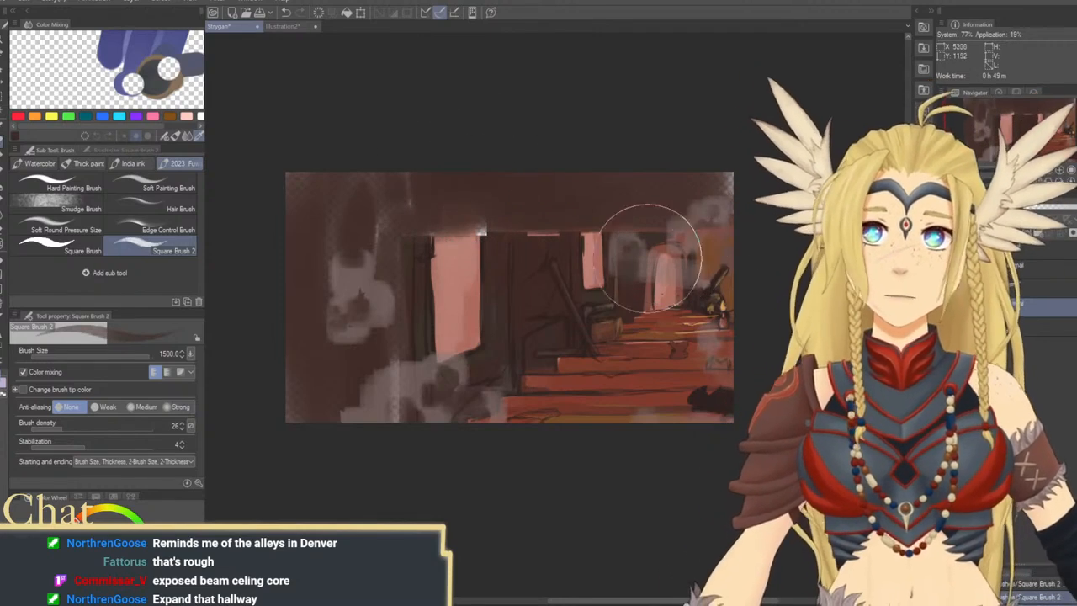
Repaint the upper part of the large window in sampled pink at brush size 700
{"action": "key", "text": "bracketleft"}
{"action": "key", "text": "bracketleft"}
{"action": "key", "text": "bracketleft"}
{"action": "key", "text": "bracketleft"}
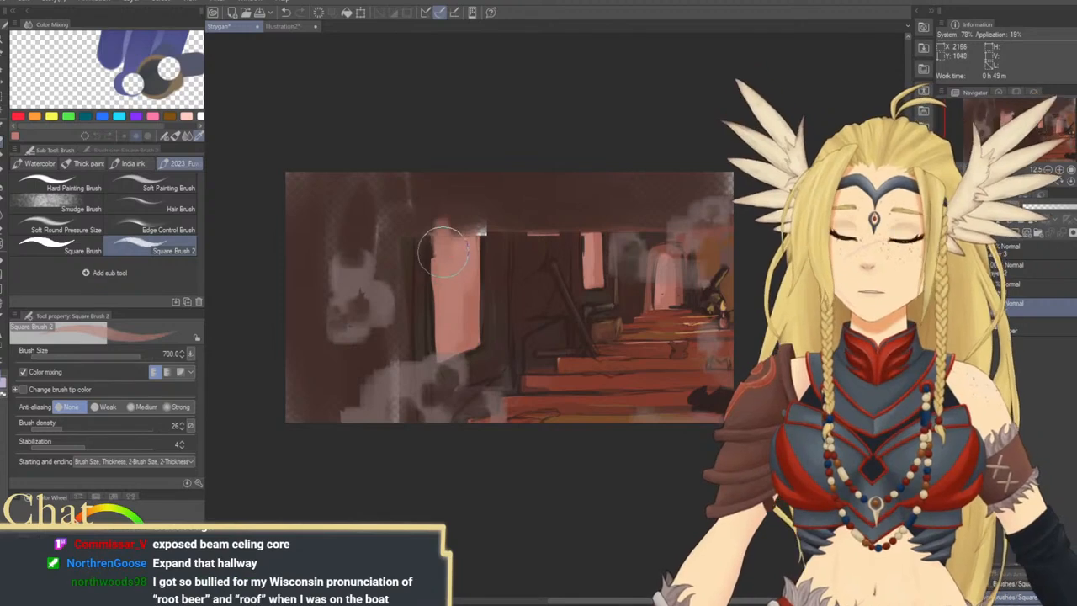
{"action": "mouse_move", "coordinate": [443, 250]}
{"action": "left_mouse_down"}
{"action": "mouse_move", "coordinate": [457, 225]}
{"action": "mouse_move", "coordinate": [469, 233]}
{"action": "mouse_move", "coordinate": [454, 280]}
{"action": "left_mouse_up"}
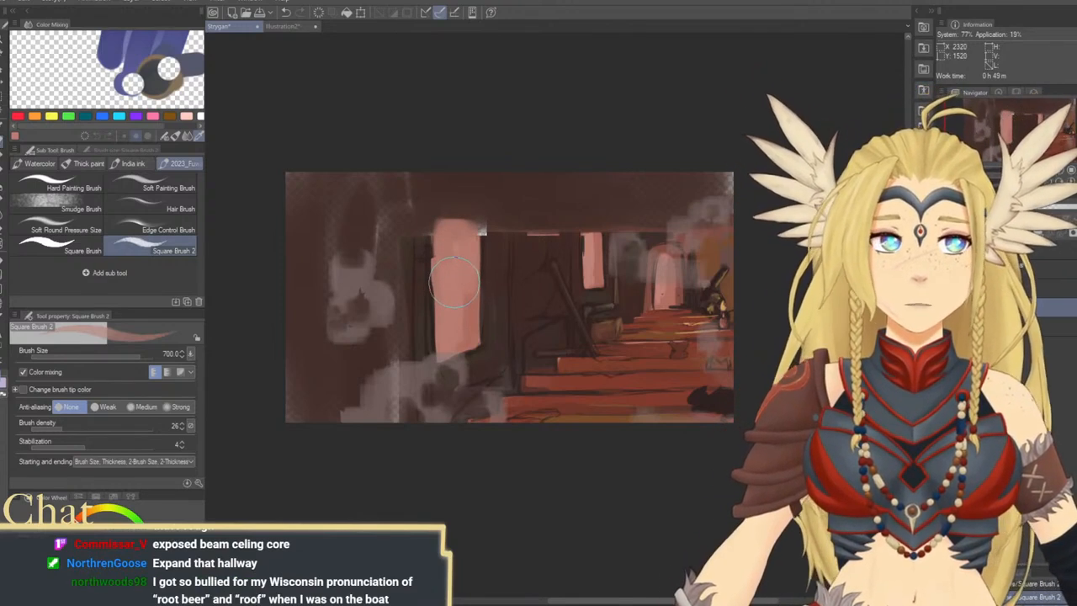
Define the large window's upper and side edges with dark strokes, reducing the brush size to 250 and 170
{"action": "key", "text": "bracketleft"}
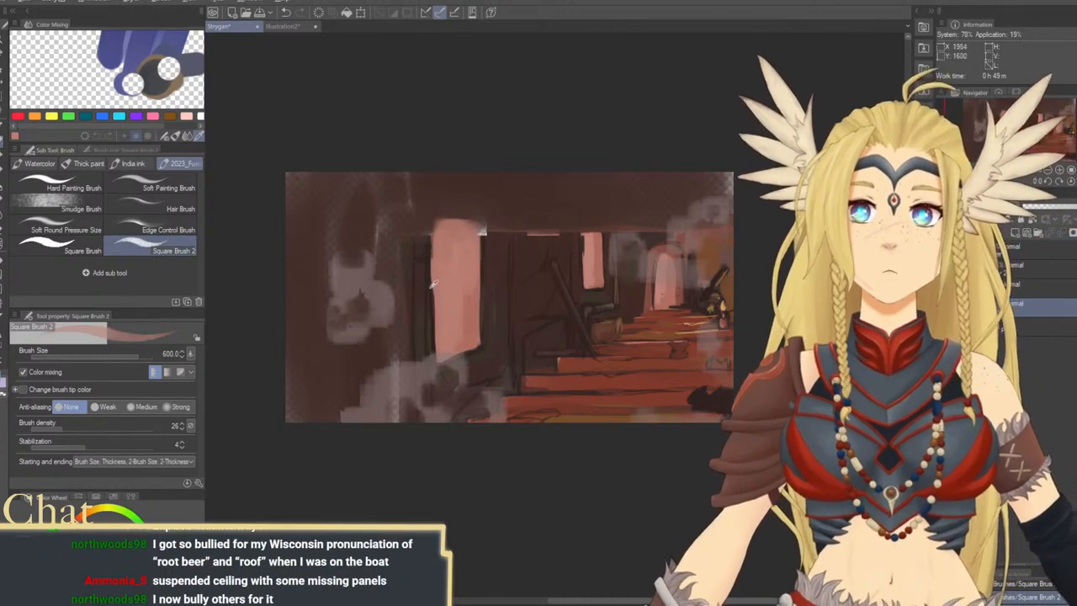
{"action": "key", "text": "bracketleft"}
{"action": "key", "text": "bracketleft"}
{"action": "key", "text": "bracketleft"}
{"action": "key", "text": "bracketleft"}
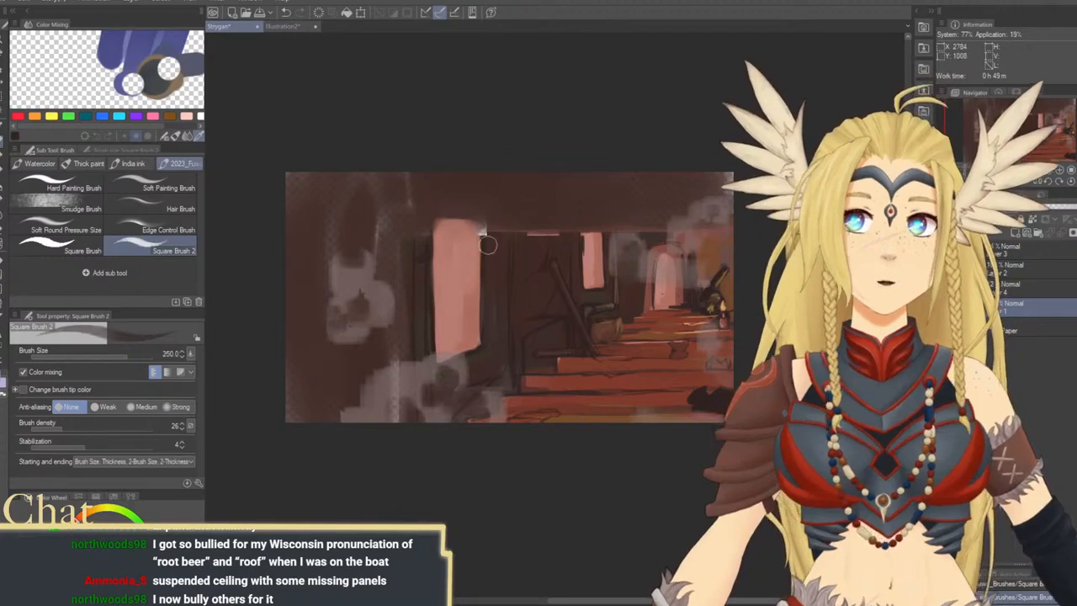
{"action": "key", "text": "bracketleft"}
{"action": "key", "text": "bracketleft"}
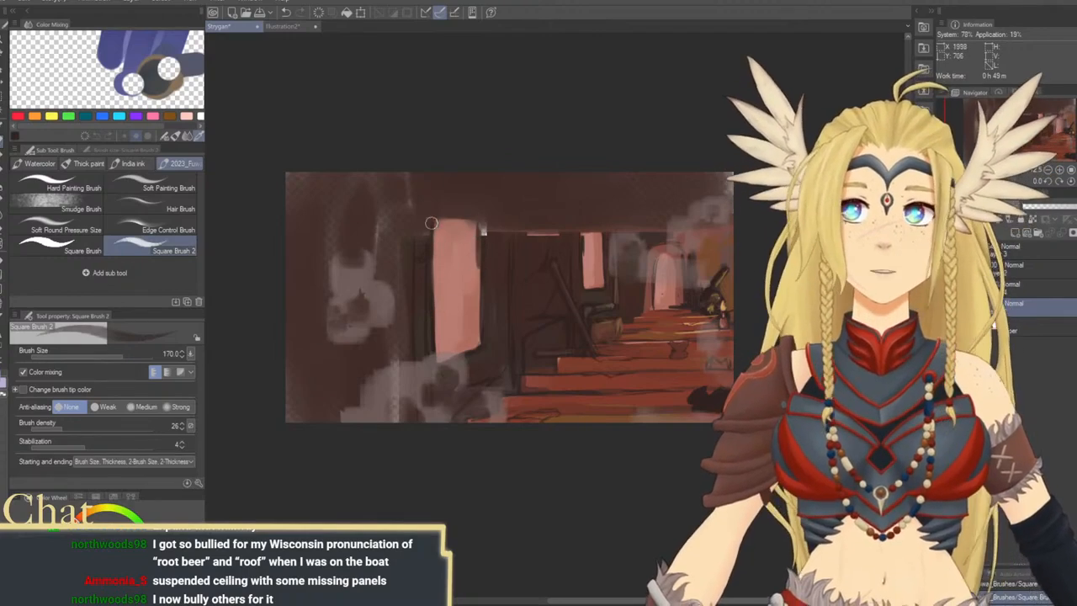
{"action": "left_click_drag", "start_coordinate": [431, 223], "coordinate": [476, 225]}
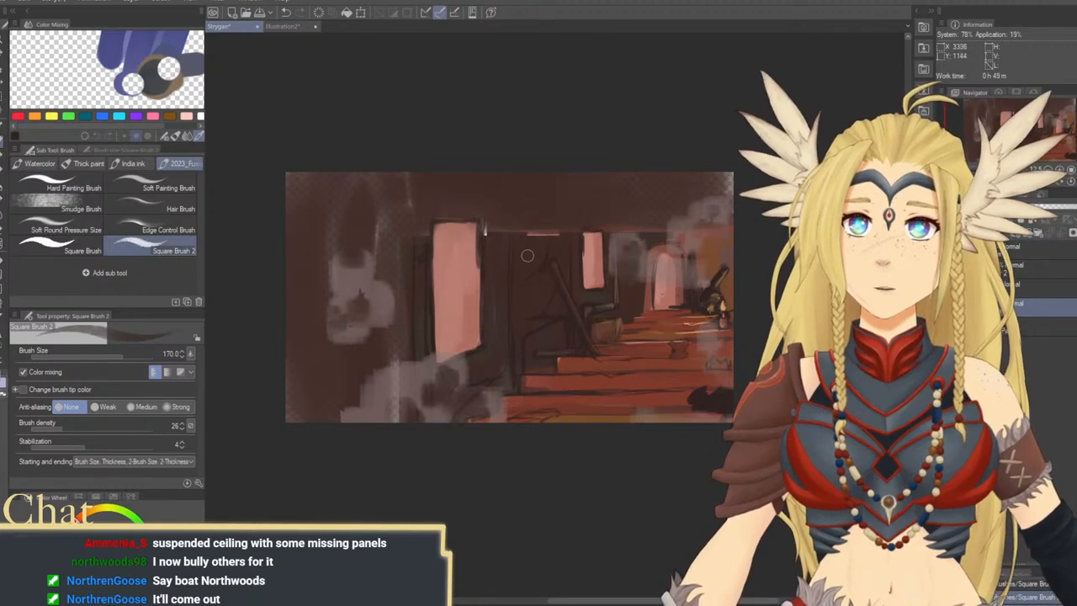
Paint dark brown over the ceiling strip above the windows at brush size 400
{"action": "left_click", "coordinate": [543, 314], "text": "alt"}
{"action": "key", "text": "bracketright"}
{"action": "key", "text": "bracketright"}
{"action": "key", "text": "bracketright"}
{"action": "key", "text": "bracketright"}
{"action": "key", "text": "bracketright"}
{"action": "key", "text": "bracketright"}
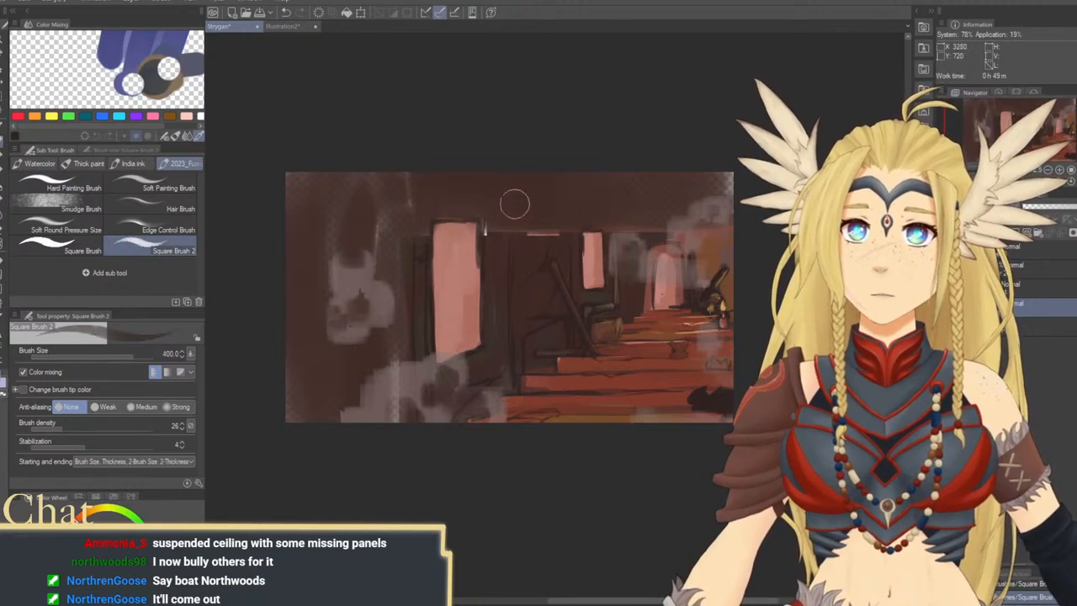
{"action": "mouse_move", "coordinate": [504, 202]}
{"action": "left_mouse_down"}
{"action": "mouse_move", "coordinate": [636, 171]}
{"action": "mouse_move", "coordinate": [556, 179]}
{"action": "left_mouse_up"}
Cover the wall left of the large window with broad dark brown strokes at brush size 1700
{"action": "key", "text": "bracketright"}
{"action": "key", "text": "bracketright"}
{"action": "key", "text": "bracketright"}
{"action": "key", "text": "bracketright"}
{"action": "key", "text": "bracketright"}
{"action": "key", "text": "bracketright"}
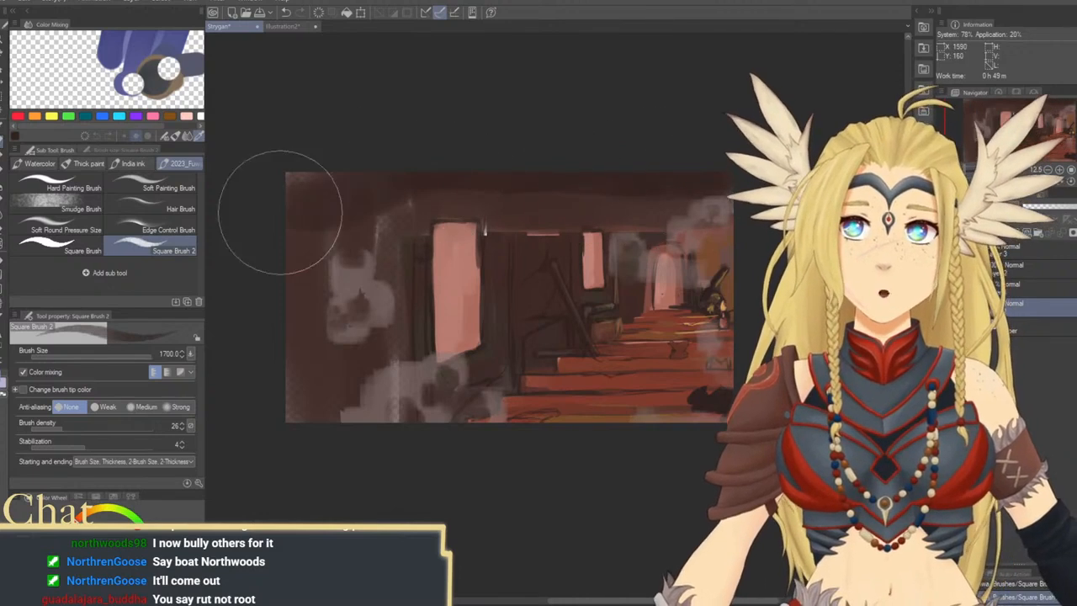
{"action": "mouse_move", "coordinate": [311, 296]}
{"action": "left_mouse_down"}
{"action": "mouse_move", "coordinate": [355, 341]}
{"action": "mouse_move", "coordinate": [369, 430]}
{"action": "mouse_move", "coordinate": [382, 349]}
{"action": "mouse_move", "coordinate": [395, 416]}
{"action": "mouse_move", "coordinate": [388, 256]}
{"action": "mouse_move", "coordinate": [384, 335]}
{"action": "mouse_move", "coordinate": [399, 185]}
{"action": "mouse_move", "coordinate": [400, 293]}
{"action": "mouse_move", "coordinate": [419, 255]}
{"action": "left_mouse_up"}
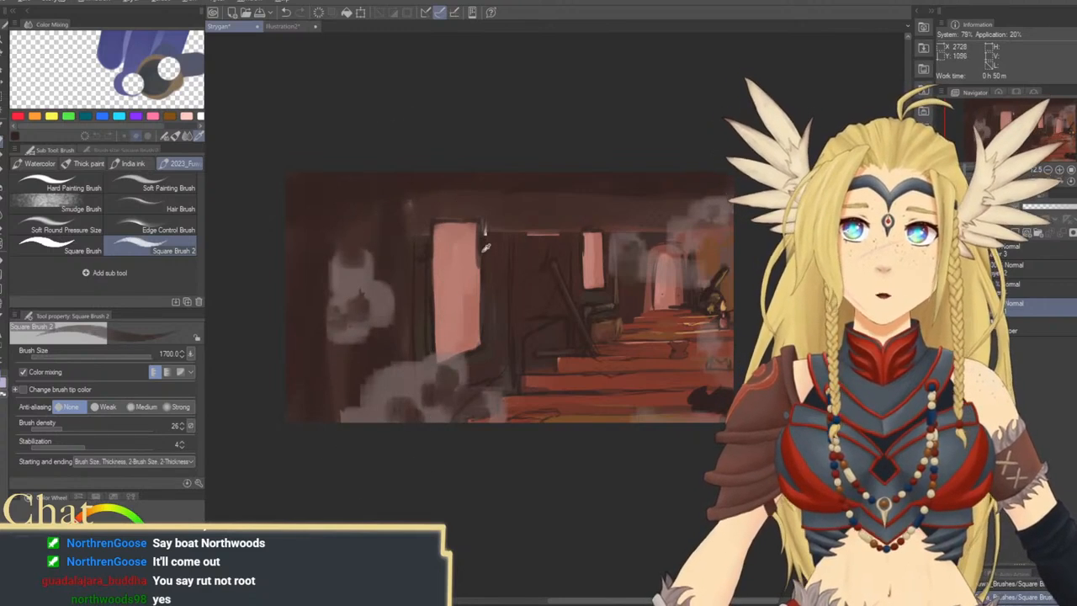
Draw a thin vertical line on the wall beside the large window at brush size 70 and add orange-brown to the far right ceiling corner
{"action": "key", "text": "bracketleft"}
{"action": "key", "text": "bracketleft"}
{"action": "key", "text": "bracketleft"}
{"action": "key", "text": "bracketleft"}
{"action": "key", "text": "bracketleft"}
{"action": "key", "text": "bracketleft"}
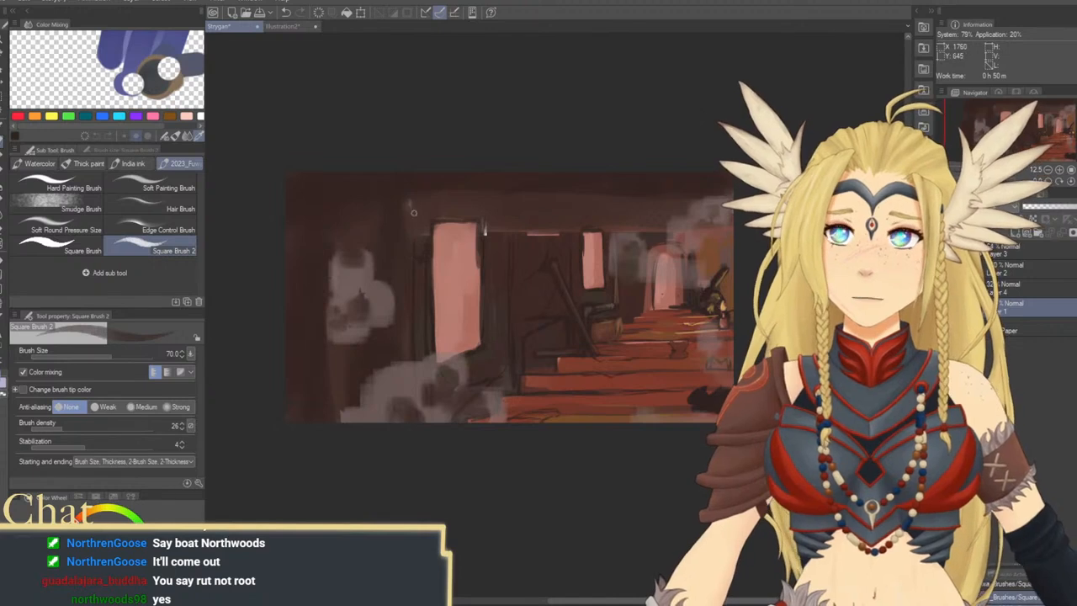
{"action": "mouse_move", "coordinate": [678, 261]}
{"action": "left_mouse_down"}
{"action": "mouse_move", "coordinate": [572, 277]}
{"action": "mouse_move", "coordinate": [600, 233]}
{"action": "mouse_move", "coordinate": [522, 241]}
{"action": "mouse_move", "coordinate": [581, 211]}
{"action": "mouse_move", "coordinate": [618, 212]}
{"action": "mouse_move", "coordinate": [524, 228]}
{"action": "mouse_move", "coordinate": [520, 218]}
{"action": "mouse_move", "coordinate": [553, 220]}
{"action": "left_mouse_up"}
{"action": "left_click", "coordinate": [606, 257], "text": "alt"}
{"action": "left_click", "coordinate": [515, 218], "text": "alt"}
Paint dark brown over the light marks and horizontal line between the two windows at brush size 1200
{"action": "key", "text": "bracketright"}
{"action": "key", "text": "bracketright"}
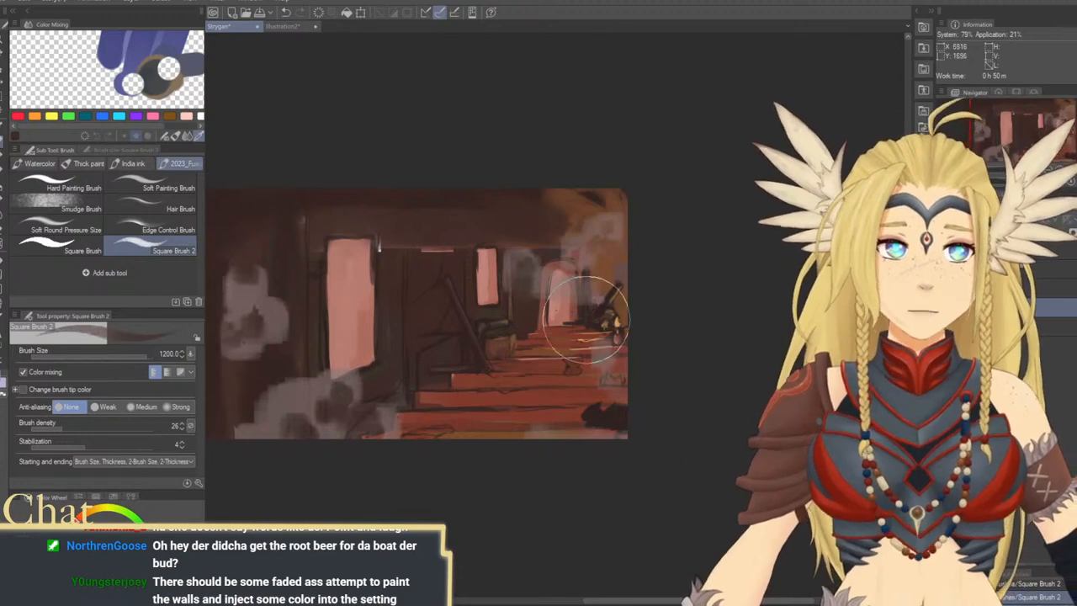
{"action": "left_click_drag", "start_coordinate": [606, 340], "coordinate": [724, 310]}
{"action": "mouse_move", "coordinate": [551, 214]}
{"action": "left_mouse_down"}
{"action": "mouse_move", "coordinate": [574, 217]}
{"action": "mouse_move", "coordinate": [549, 229]}
{"action": "mouse_move", "coordinate": [541, 169]}
{"action": "mouse_move", "coordinate": [516, 230]}
{"action": "mouse_move", "coordinate": [504, 184]}
{"action": "mouse_move", "coordinate": [508, 220]}
{"action": "mouse_move", "coordinate": [542, 193]}
{"action": "left_mouse_up"}
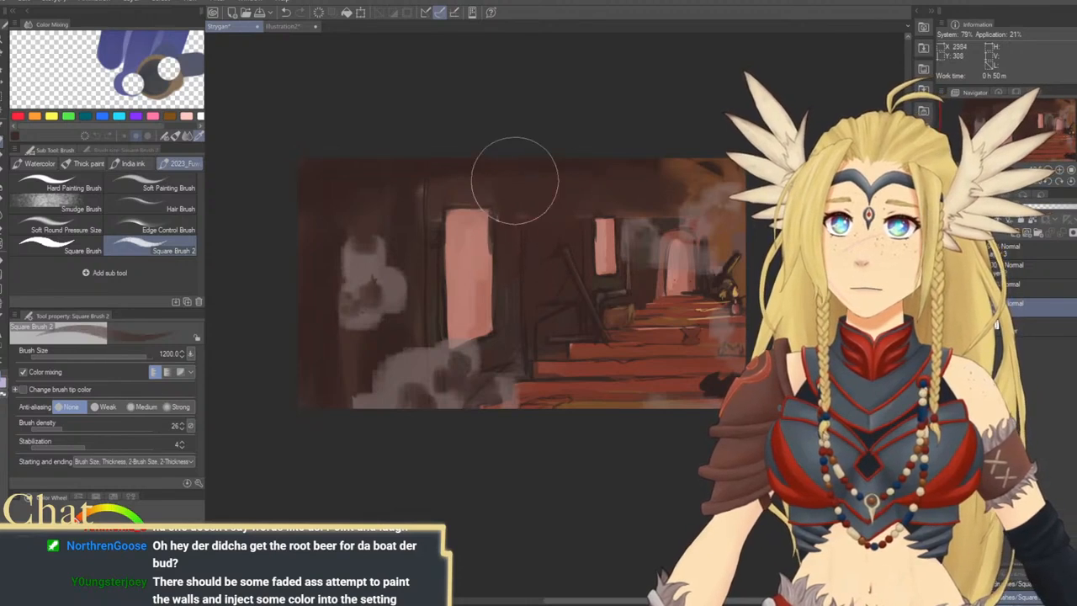
Darken and smooth the left wall and the ceiling with broad brown strokes at brush size 2000
{"action": "left_click", "coordinate": [360, 178], "text": "alt"}
{"action": "key", "text": "bracketright"}
{"action": "key", "text": "bracketright"}
{"action": "key", "text": "bracketright"}
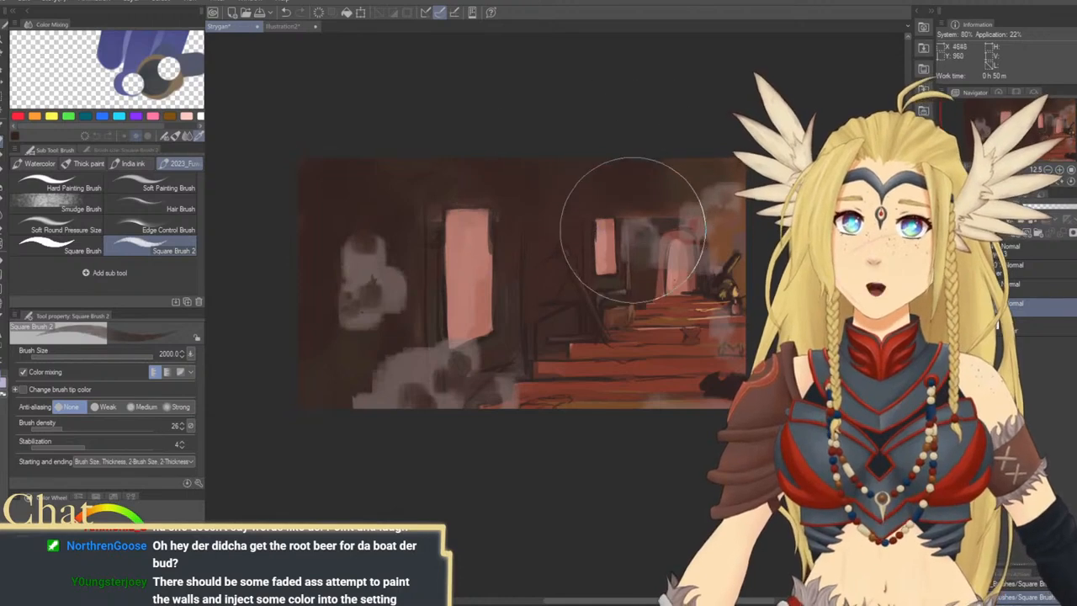
Paint dark brown over the line above the small window and the arched doorway, reducing the brush size to 1200 and 600
{"action": "mouse_move", "coordinate": [562, 295]}
{"action": "left_mouse_down"}
{"action": "mouse_move", "coordinate": [526, 310]}
{"action": "mouse_move", "coordinate": [579, 343]}
{"action": "mouse_move", "coordinate": [579, 311]}
{"action": "left_mouse_up"}
{"action": "key", "text": "["}
{"action": "key", "text": "["}
{"action": "key", "text": "["}
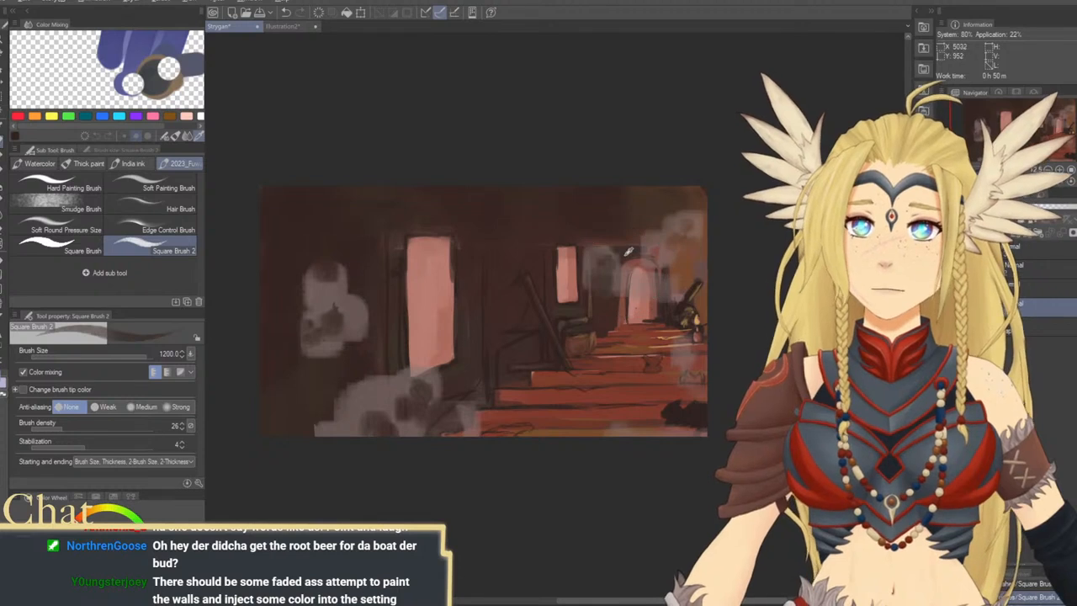
{"action": "key", "text": "["}
{"action": "key", "text": "["}
{"action": "key", "text": "["}
{"action": "mouse_move", "coordinate": [629, 241]}
{"action": "left_mouse_down"}
{"action": "mouse_move", "coordinate": [664, 232]}
{"action": "mouse_move", "coordinate": [597, 245]}
{"action": "left_mouse_up"}
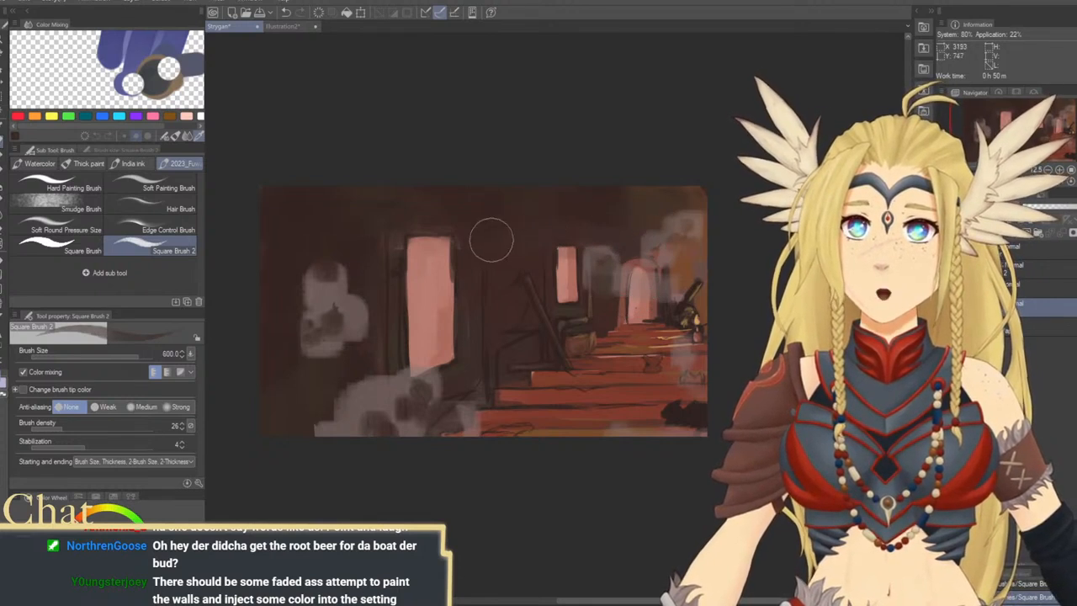
Rework the dark edges above and left of the large window at brush sizes 300 and 700
{"action": "key", "text": "["}
{"action": "key", "text": "["}
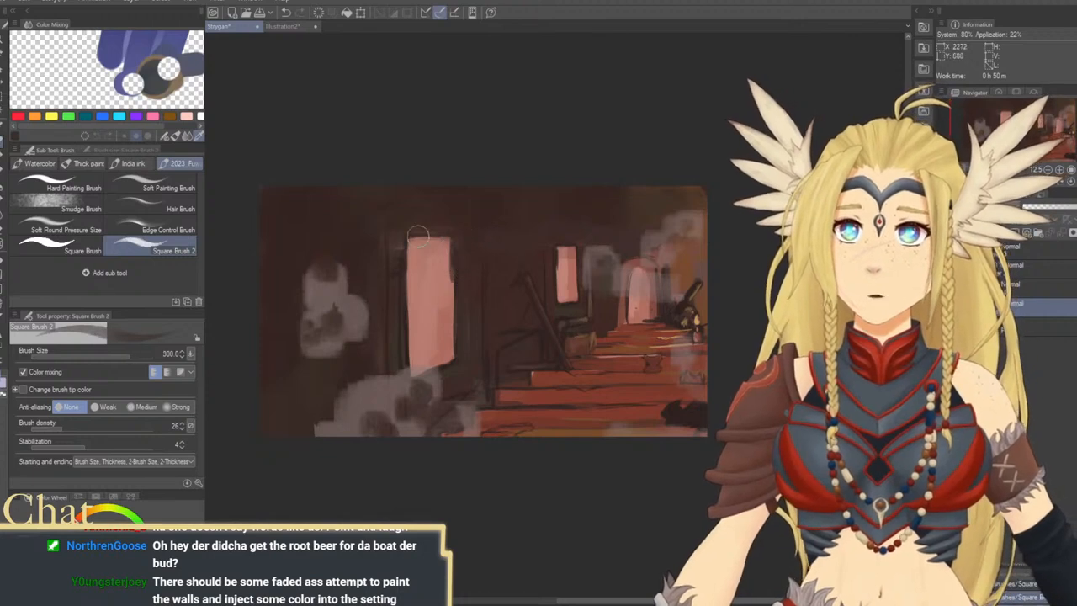
{"action": "key", "text": "]"}
{"action": "key", "text": "]"}
{"action": "key", "text": "]"}
{"action": "key", "text": "]"}
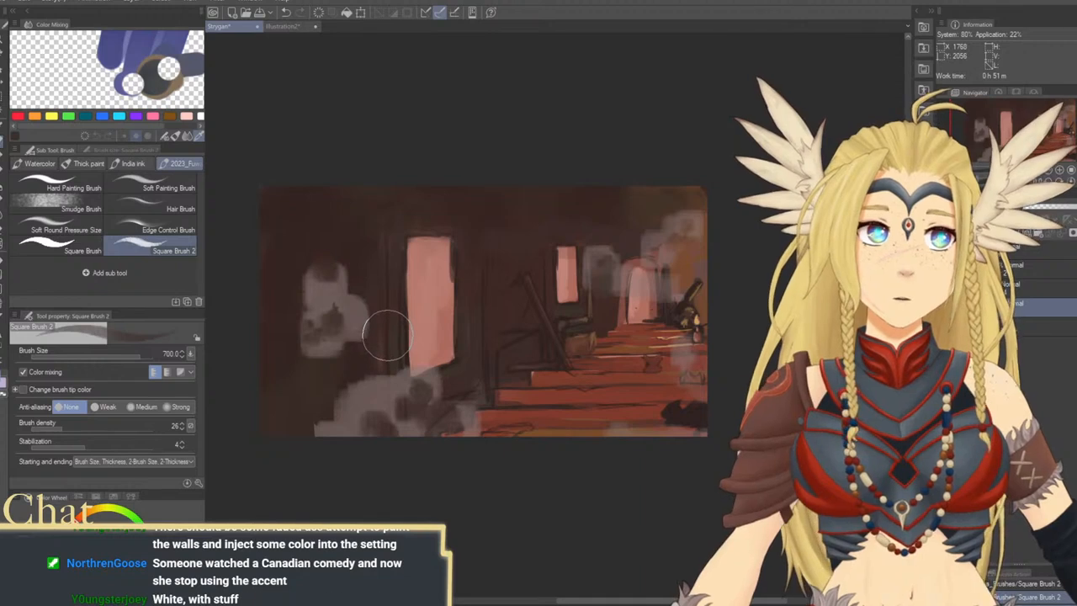
Tint the wall at the far left with a sampled warmer brown, enlarging the brush to 1700 and 2000
{"action": "key", "text": "]"}
{"action": "key", "text": "]"}
{"action": "key", "text": "]"}
{"action": "key", "text": "]"}
{"action": "key", "text": "]"}
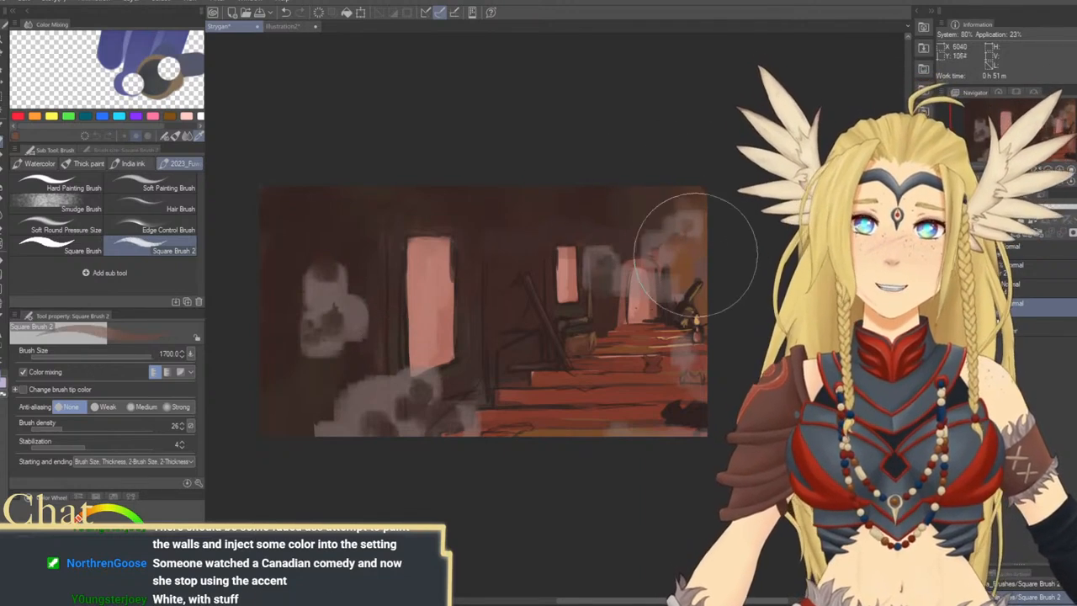
{"action": "key", "text": "]"}
{"action": "mouse_move", "coordinate": [338, 232]}
{"action": "left_mouse_down"}
{"action": "mouse_move", "coordinate": [287, 286]}
{"action": "mouse_move", "coordinate": [271, 262]}
{"action": "mouse_move", "coordinate": [288, 255]}
{"action": "mouse_move", "coordinate": [310, 268]}
{"action": "mouse_move", "coordinate": [307, 404]}
{"action": "left_mouse_up"}
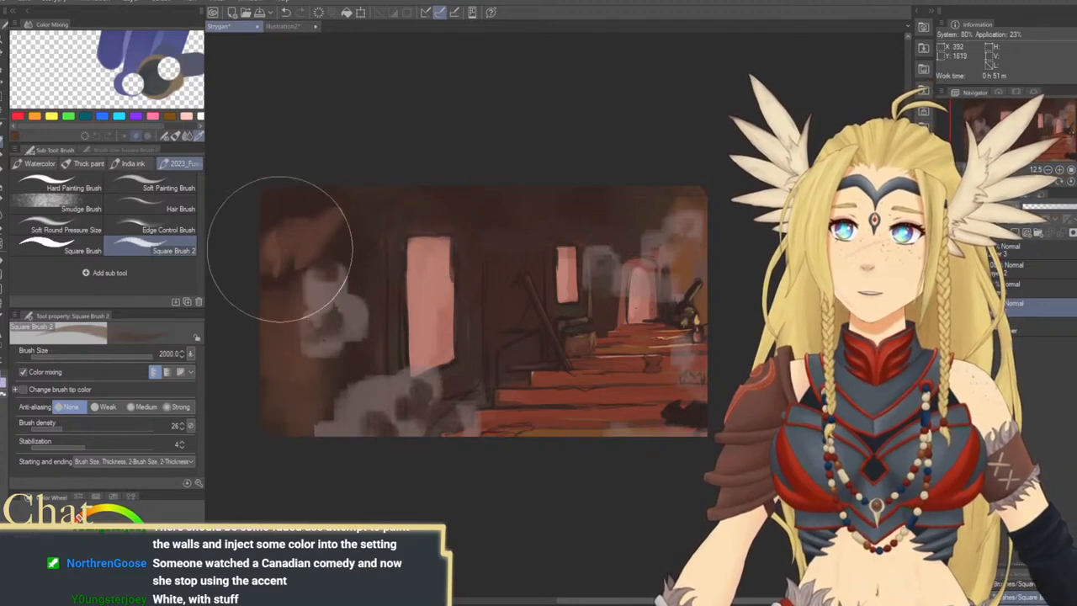
{"action": "mouse_move", "coordinate": [278, 249]}
{"action": "left_mouse_down"}
{"action": "mouse_move", "coordinate": [309, 307]}
{"action": "mouse_move", "coordinate": [319, 232]}
{"action": "mouse_move", "coordinate": [367, 279]}
{"action": "mouse_move", "coordinate": [339, 332]}
{"action": "left_mouse_up"}
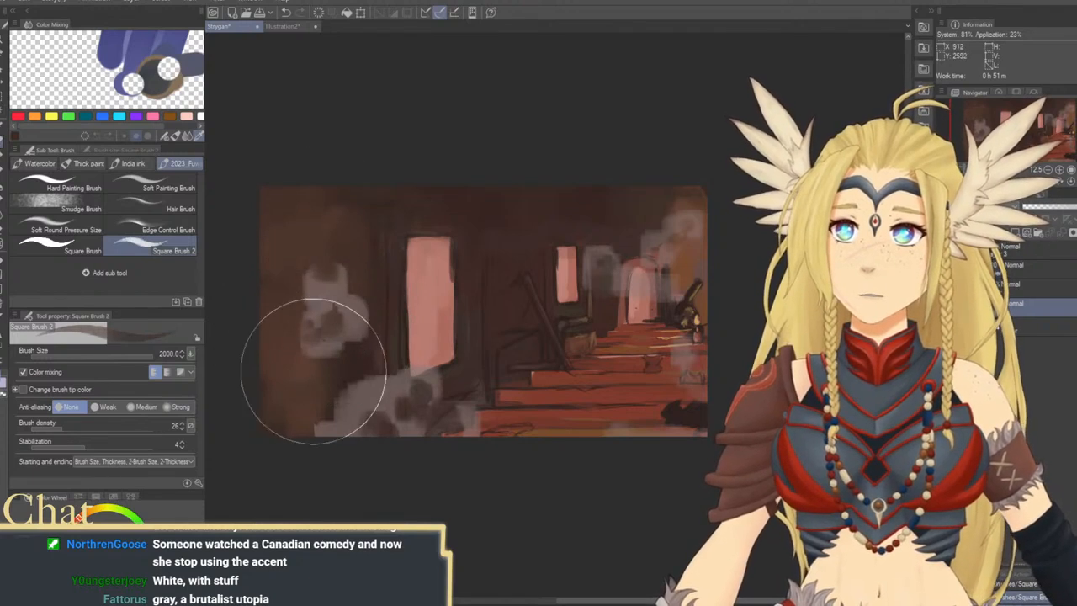
Blend the brown wall and ceiling around the large window, reducing the brush size to 1500 and 700
{"action": "key", "text": "bracketleft"}
{"action": "key", "text": "bracketleft"}
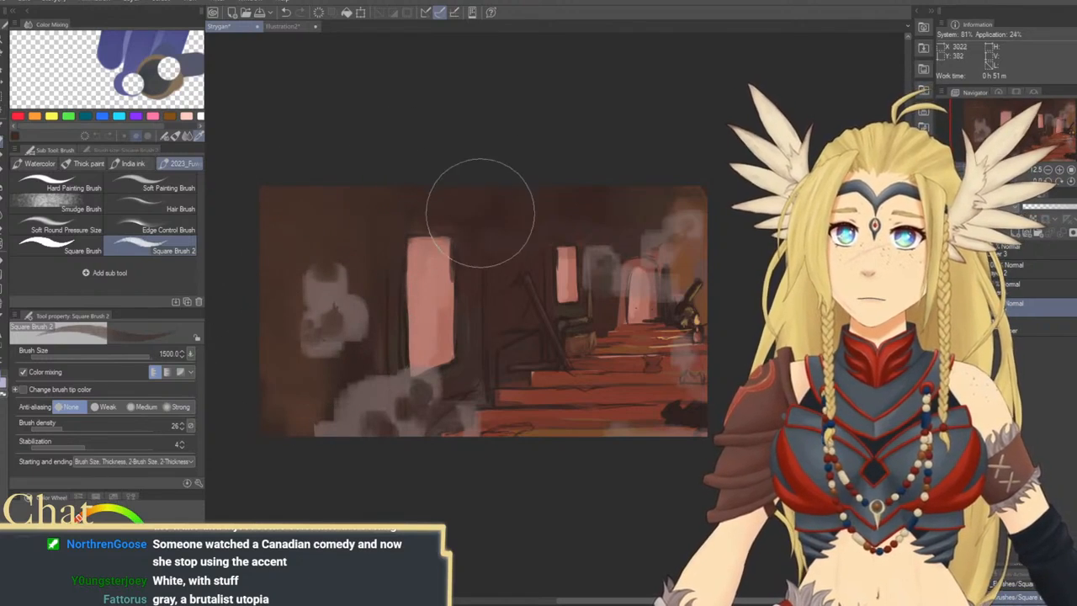
{"action": "key", "text": "bracketleft"}
{"action": "key", "text": "bracketleft"}
{"action": "key", "text": "bracketleft"}
{"action": "key", "text": "bracketleft"}
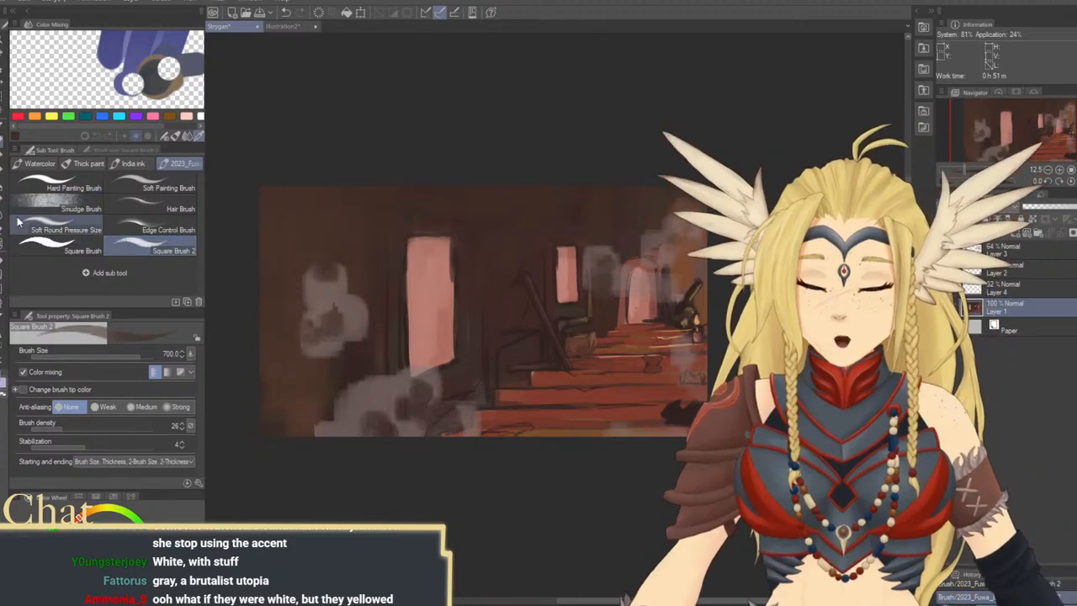
Create a perspective ruler with one guide along the window tops and another from the lower floor edge toward the far end of the stairs
{"action": "left_click", "coordinate": [2, 352]}
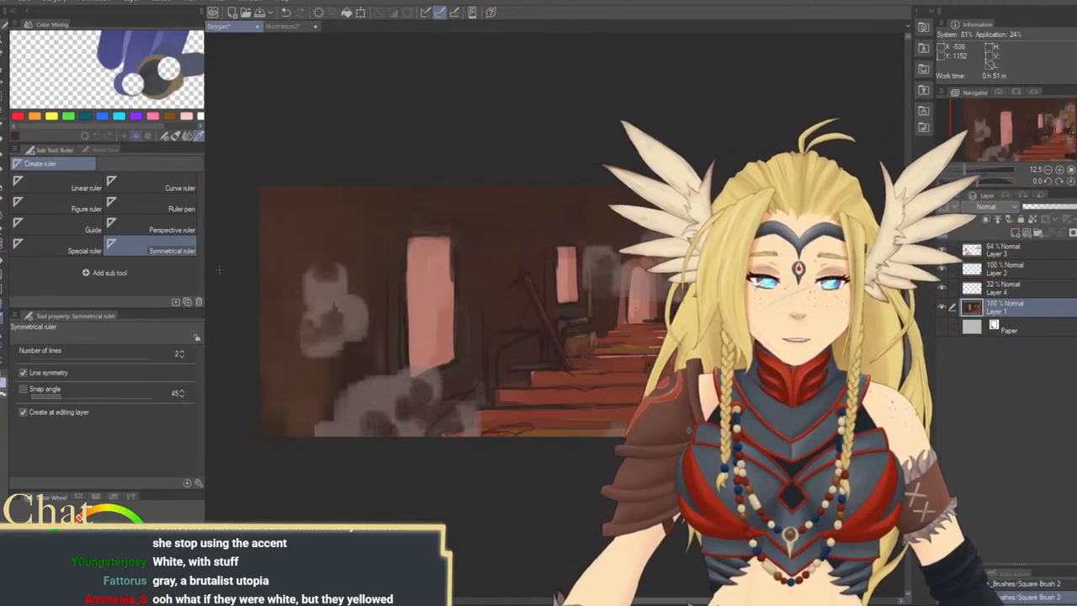
{"action": "left_click", "coordinate": [151, 230]}
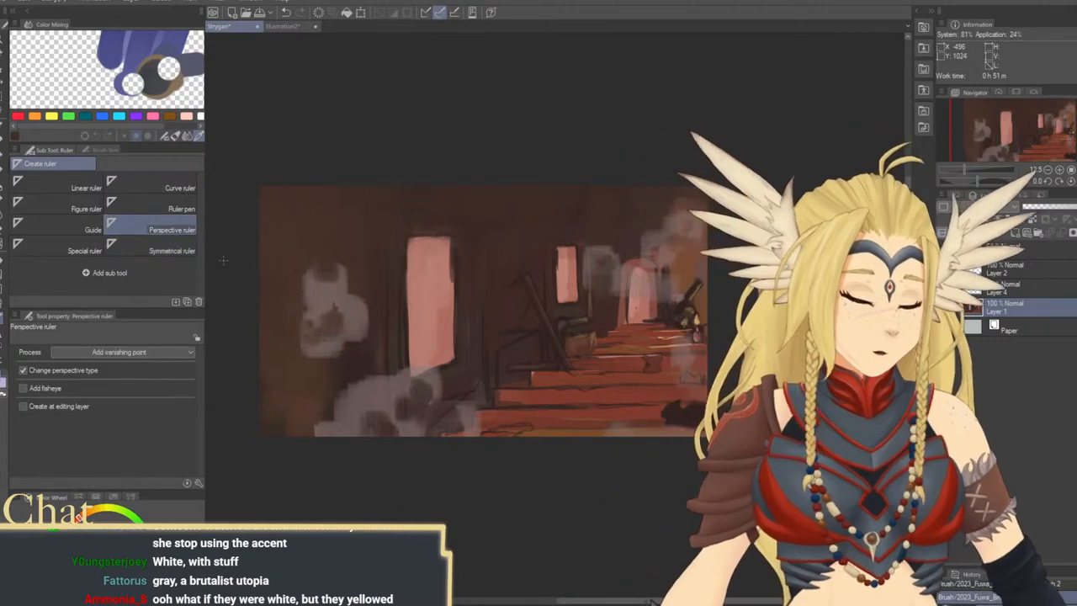
{"action": "left_click_drag", "start_coordinate": [628, 320], "coordinate": [709, 327]}
{"action": "key", "text": "ctrl+z"}
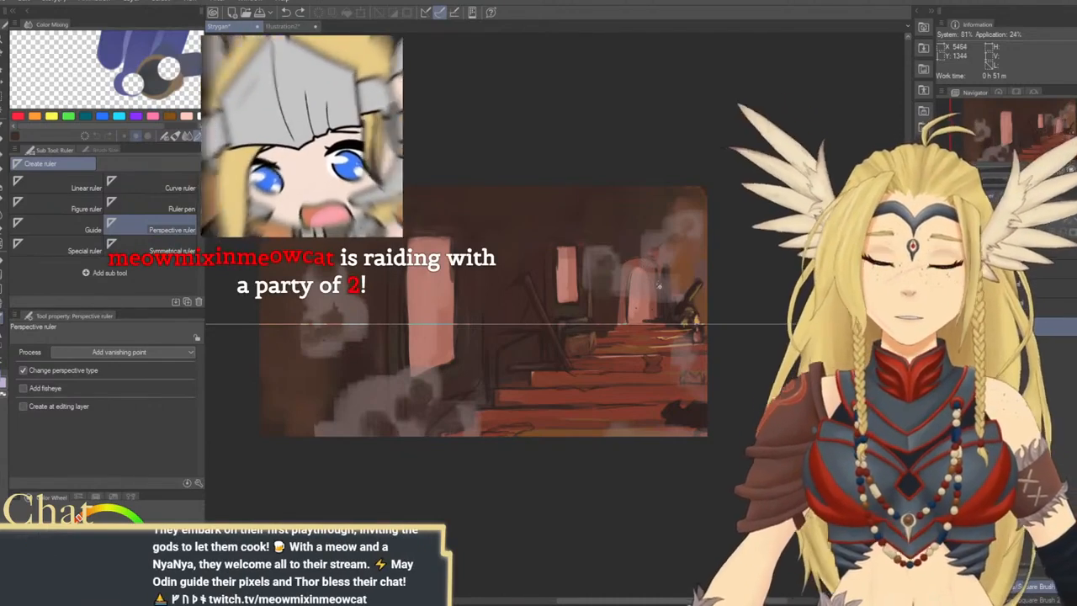
{"action": "left_click_drag", "start_coordinate": [673, 600], "coordinate": [758, 600]}
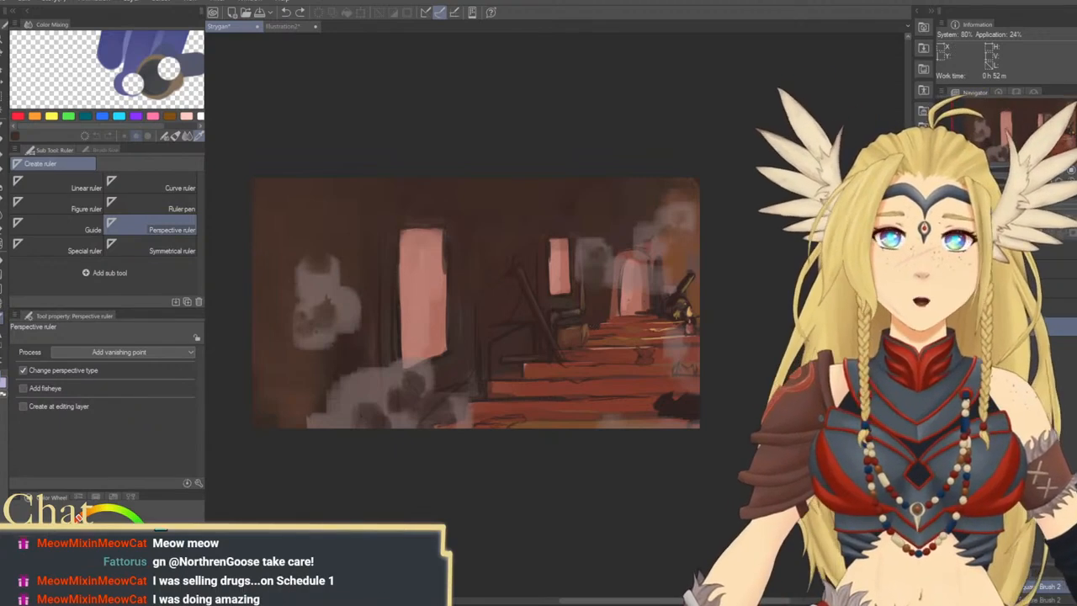
{"action": "left_click", "coordinate": [539, 266]}
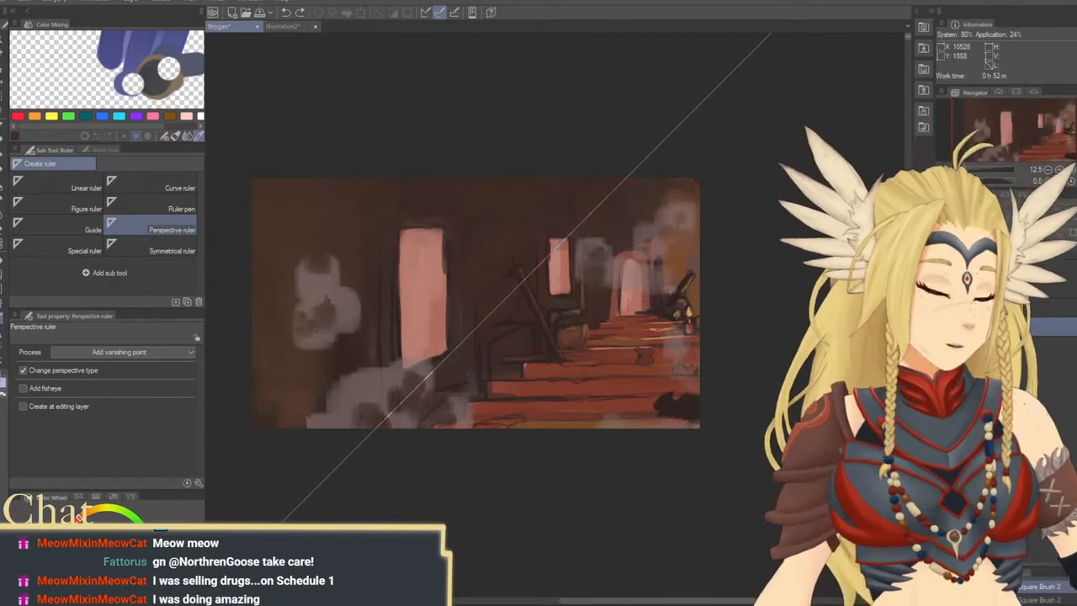
{"action": "scroll", "coordinate": [623, 265], "scroll_direction": "right", "scroll_amount": 2}
{"action": "scroll", "coordinate": [798, 318], "scroll_direction": "left", "scroll_amount": 3}
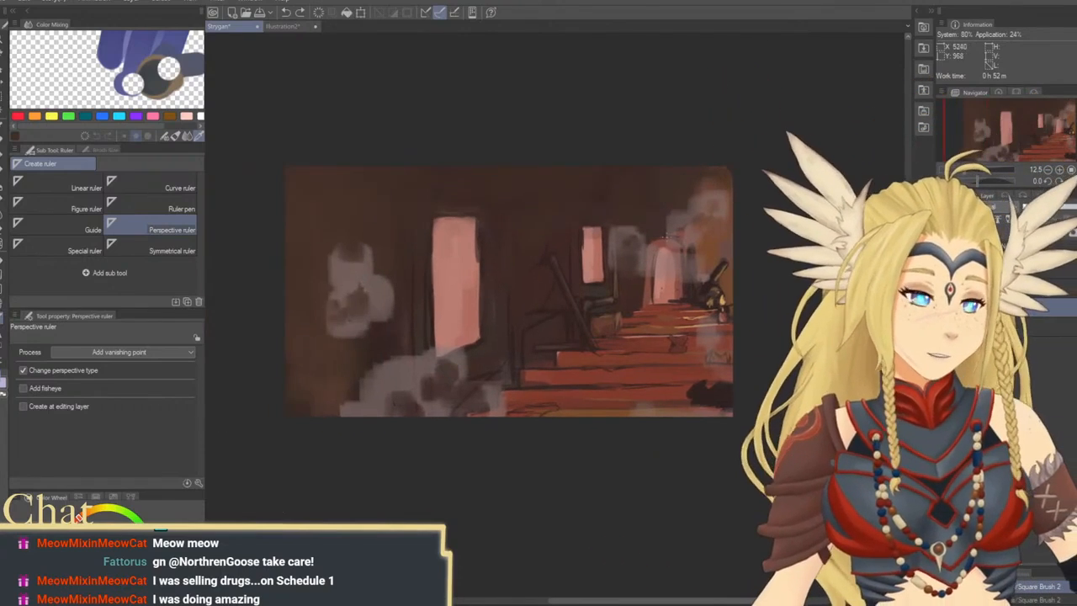
{"action": "left_click_drag", "start_coordinate": [668, 236], "coordinate": [458, 201]}
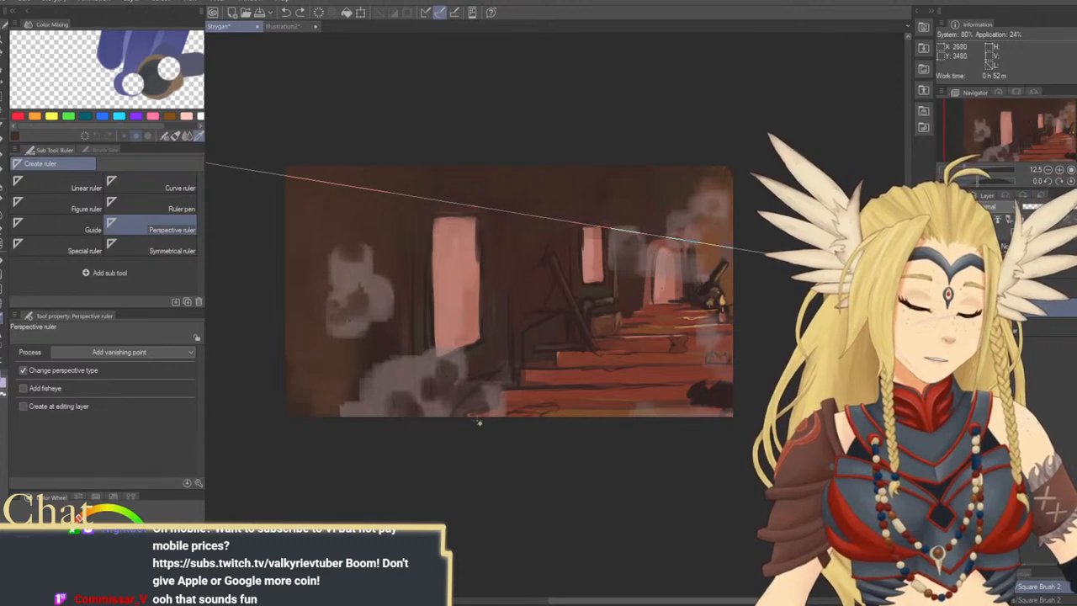
{"action": "left_click_drag", "start_coordinate": [478, 423], "coordinate": [687, 285]}
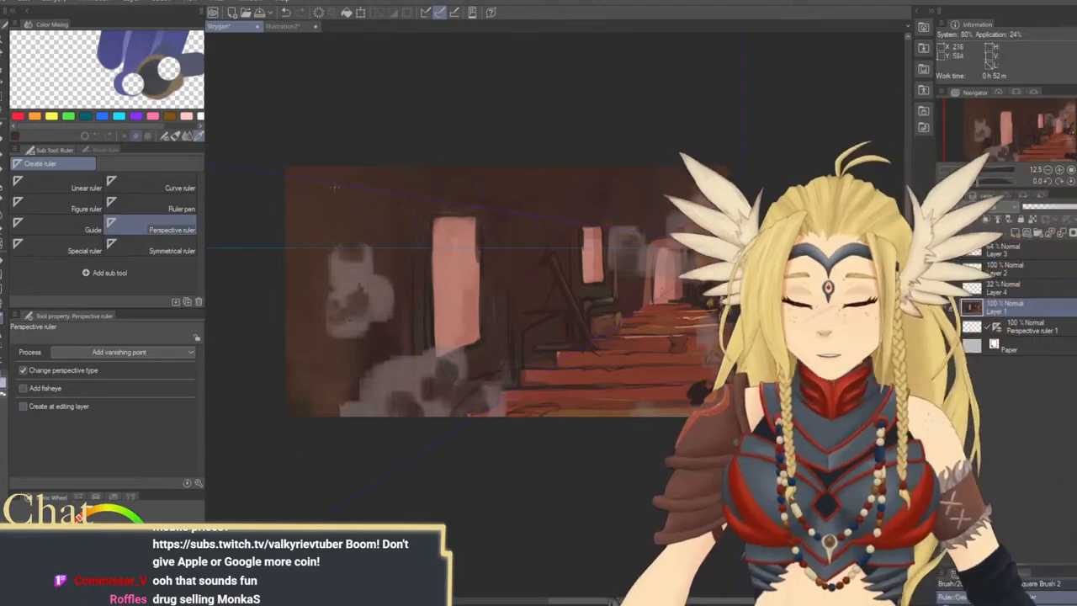
Draw dark brush frames around the tops and sides of both windows following the perspective guide, reducing the brush size to 170 and 70
{"action": "left_click", "coordinate": [2, 147]}
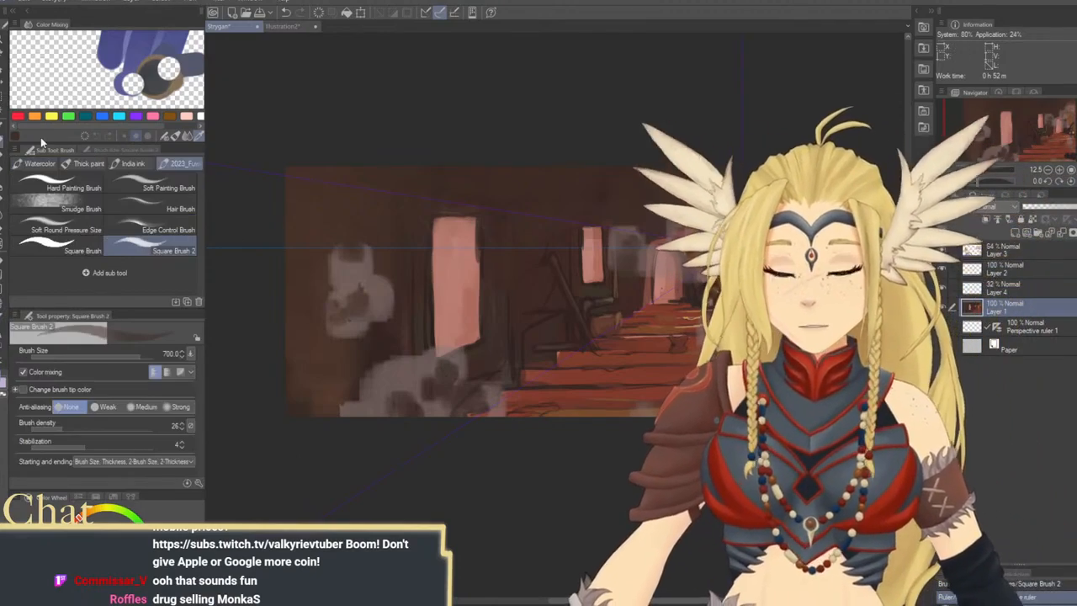
{"action": "left_click_drag", "start_coordinate": [487, 292], "coordinate": [435, 315]}
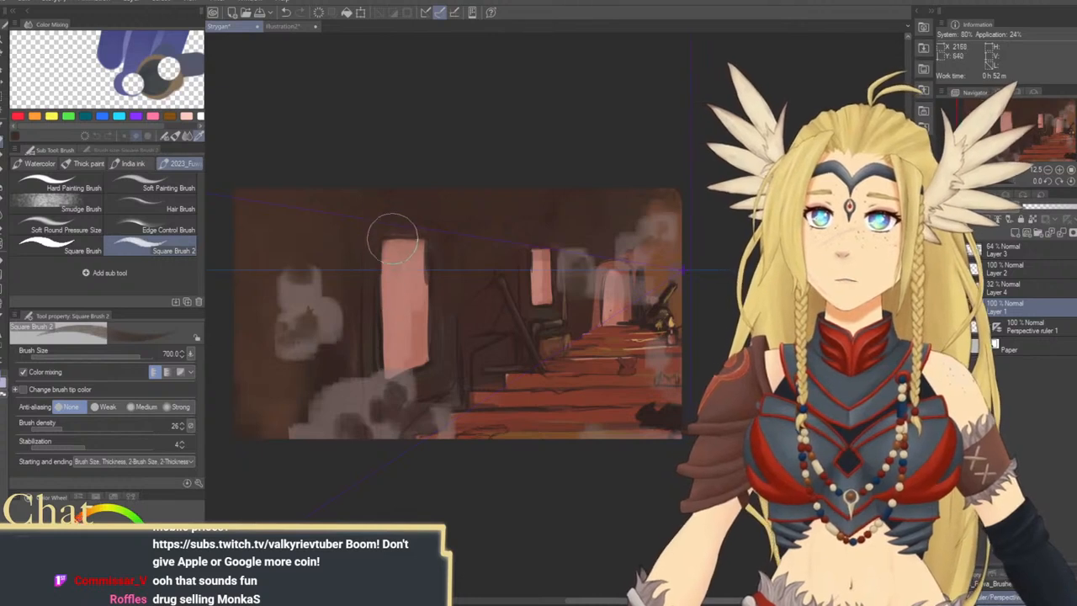
{"action": "key", "text": "bracketleft"}
{"action": "key", "text": "bracketleft"}
{"action": "key", "text": "bracketleft"}
{"action": "key", "text": "bracketleft"}
{"action": "key", "text": "bracketleft"}
{"action": "key", "text": "bracketleft"}
{"action": "key", "text": "bracketleft"}
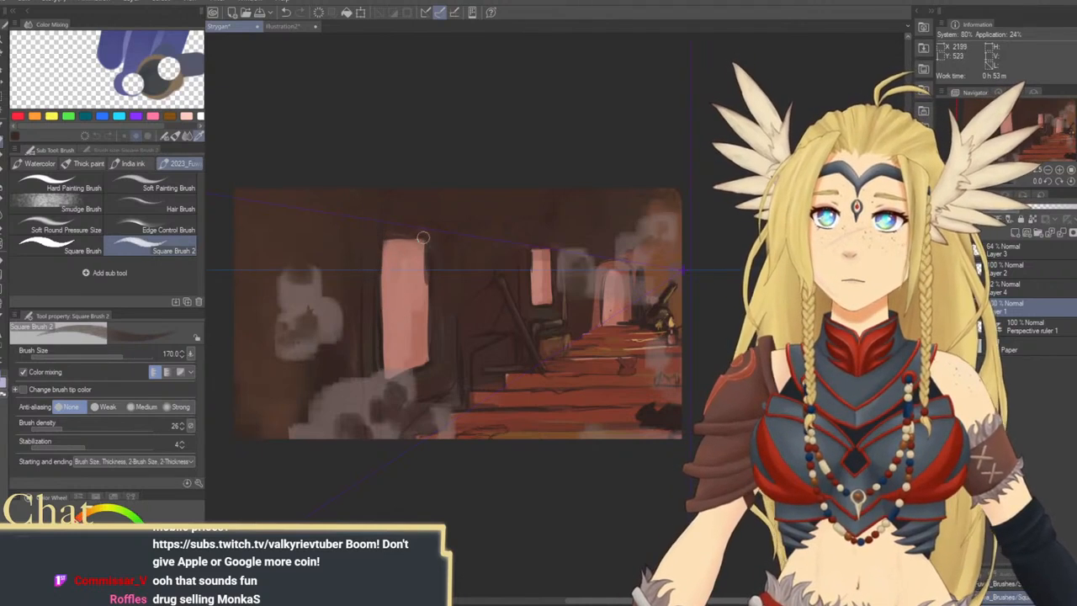
{"action": "key", "text": "bracketleft"}
{"action": "key", "text": "bracketleft"}
{"action": "key", "text": "bracketleft"}
{"action": "key", "text": "bracketleft"}
{"action": "key", "text": "bracketleft"}
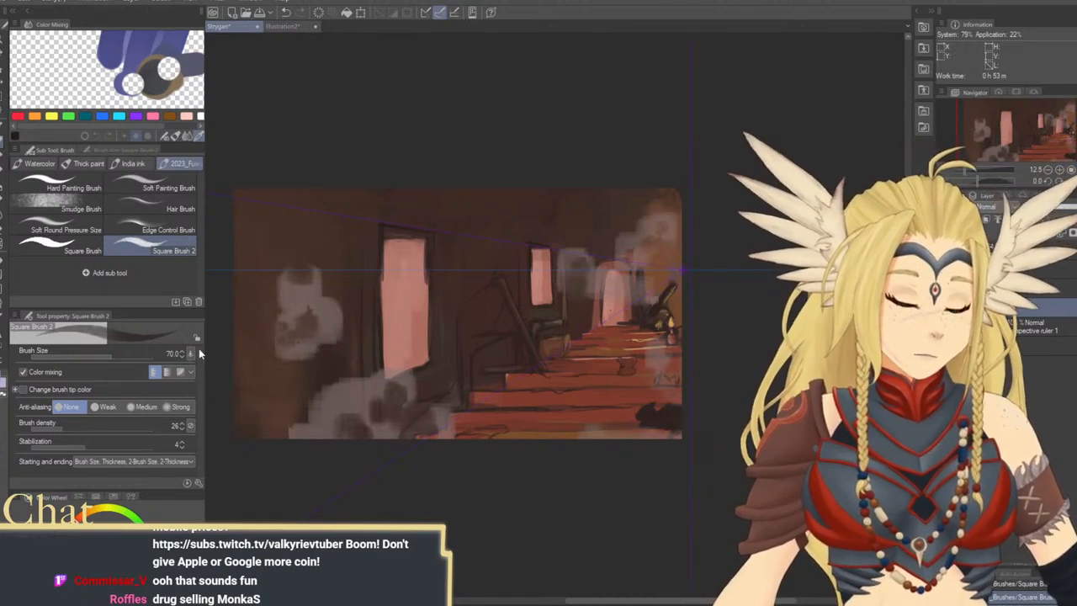
{"action": "key", "text": "u"}
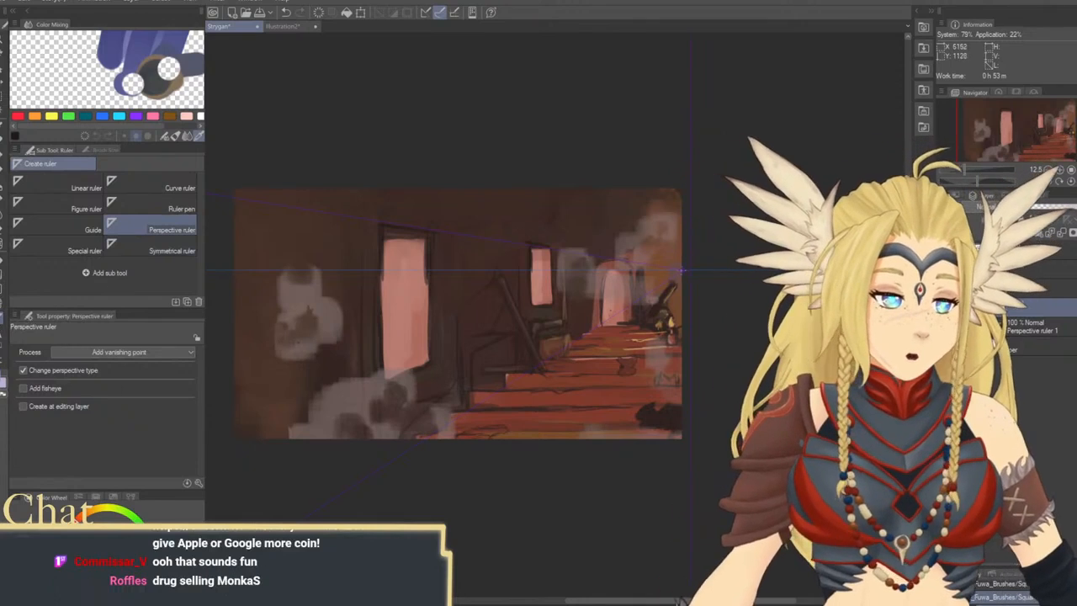
{"action": "left_click_drag", "start_coordinate": [685, 270], "coordinate": [482, 345]}
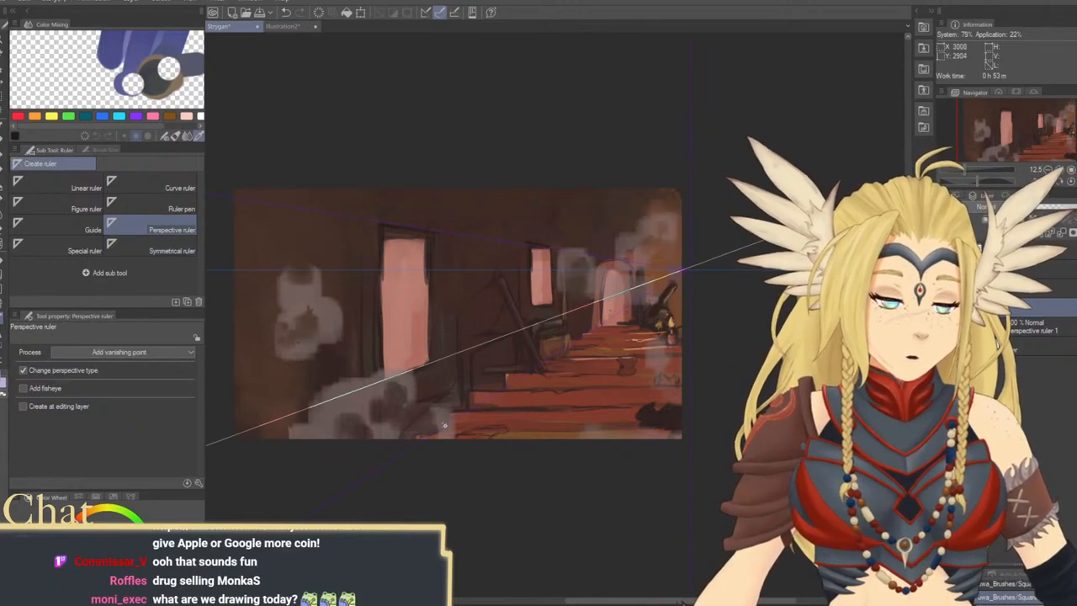
{"action": "left_click", "coordinate": [20, 165]}
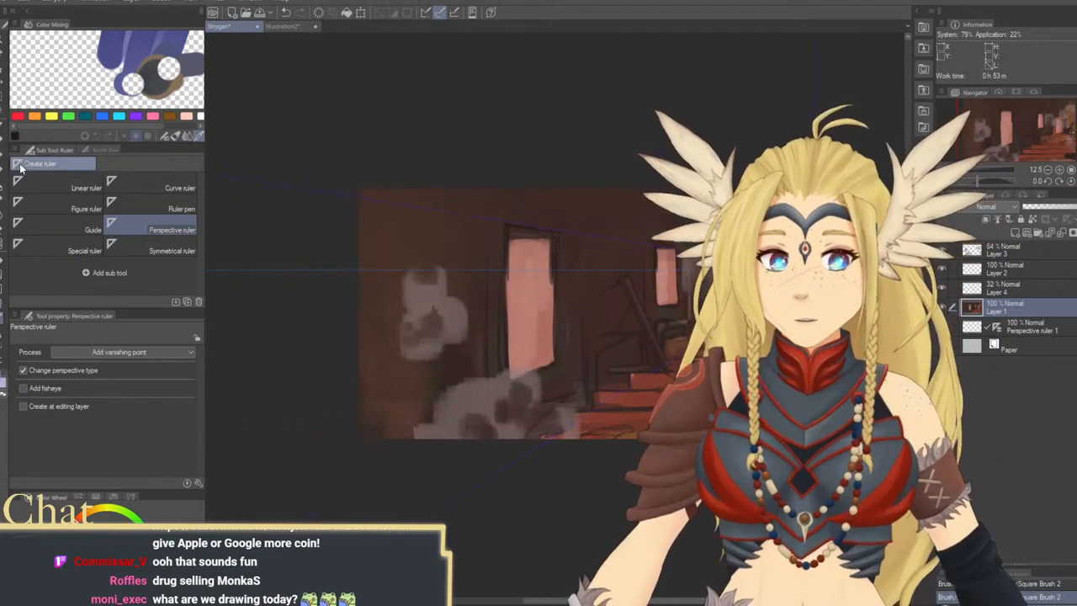
{"action": "left_click", "coordinate": [2, 142]}
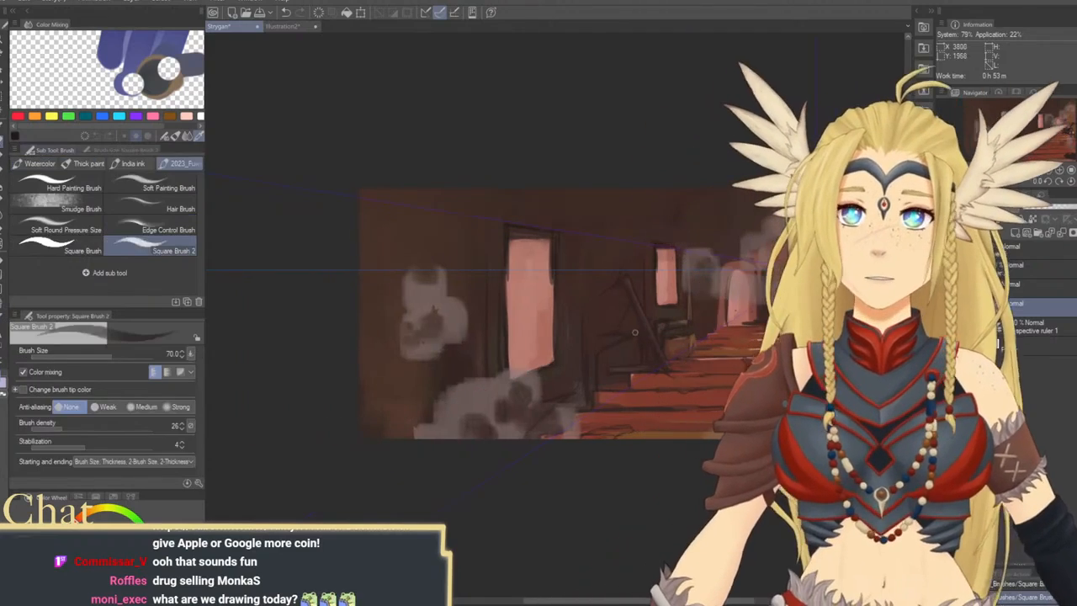
Extend the small window's lower edge and the large window's upper edge with sampled pink at brush sizes 120 and 170
{"action": "left_click_drag", "start_coordinate": [652, 317], "coordinate": [569, 313]}
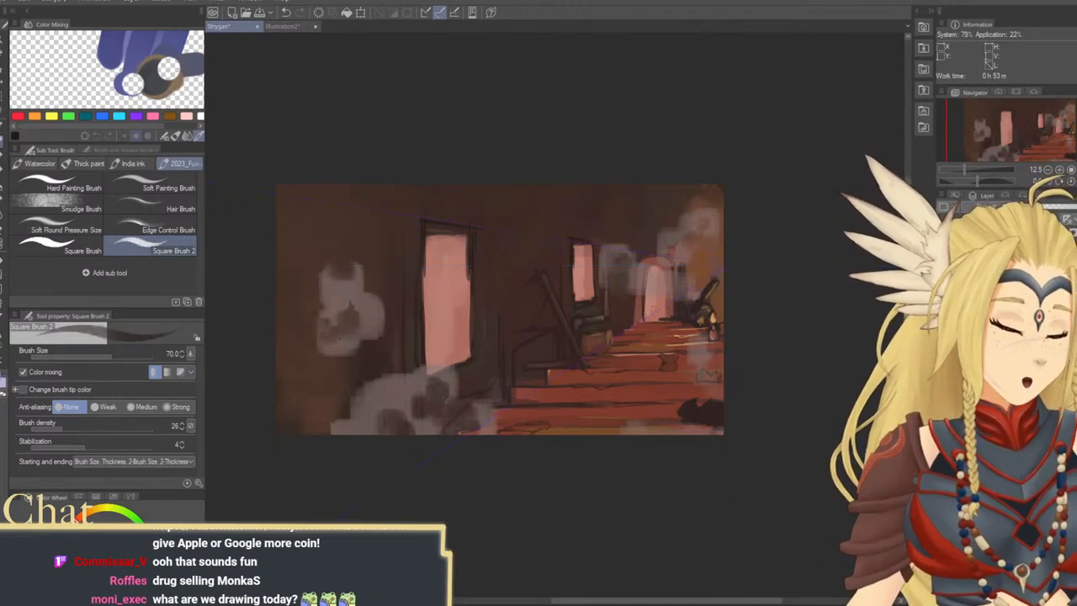
{"action": "left_click", "coordinate": [589, 296], "text": "alt"}
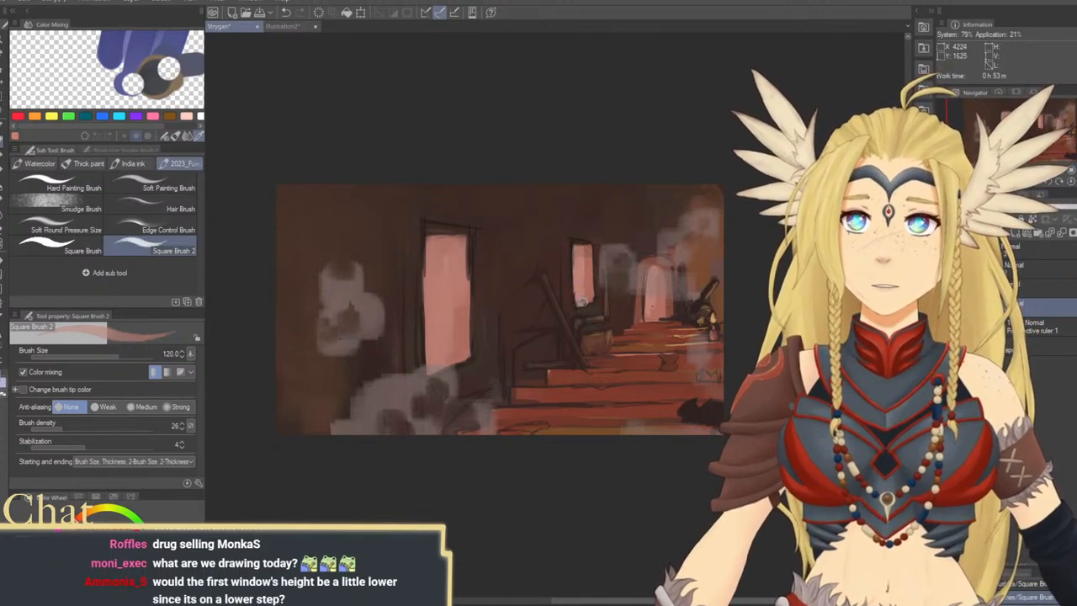
{"action": "key", "text": "bracketright"}
{"action": "key", "text": "bracketright"}
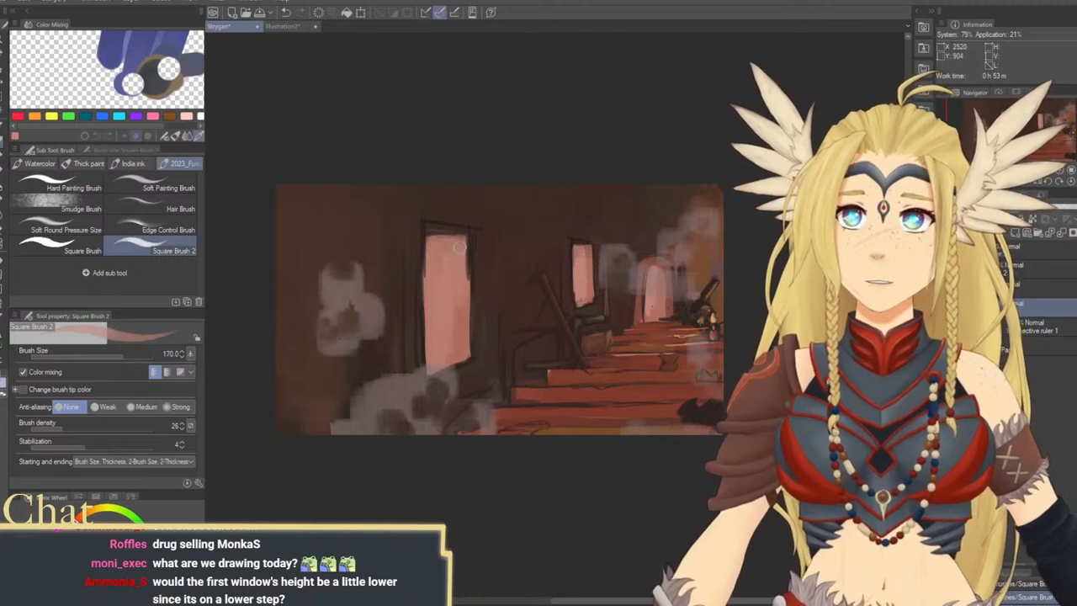
{"action": "left_click_drag", "start_coordinate": [467, 245], "coordinate": [469, 283]}
{"action": "mouse_move", "coordinate": [436, 242]}
{"action": "left_mouse_down"}
{"action": "mouse_move", "coordinate": [465, 239]}
{"action": "mouse_move", "coordinate": [431, 234]}
{"action": "mouse_move", "coordinate": [460, 236]}
{"action": "left_mouse_up"}
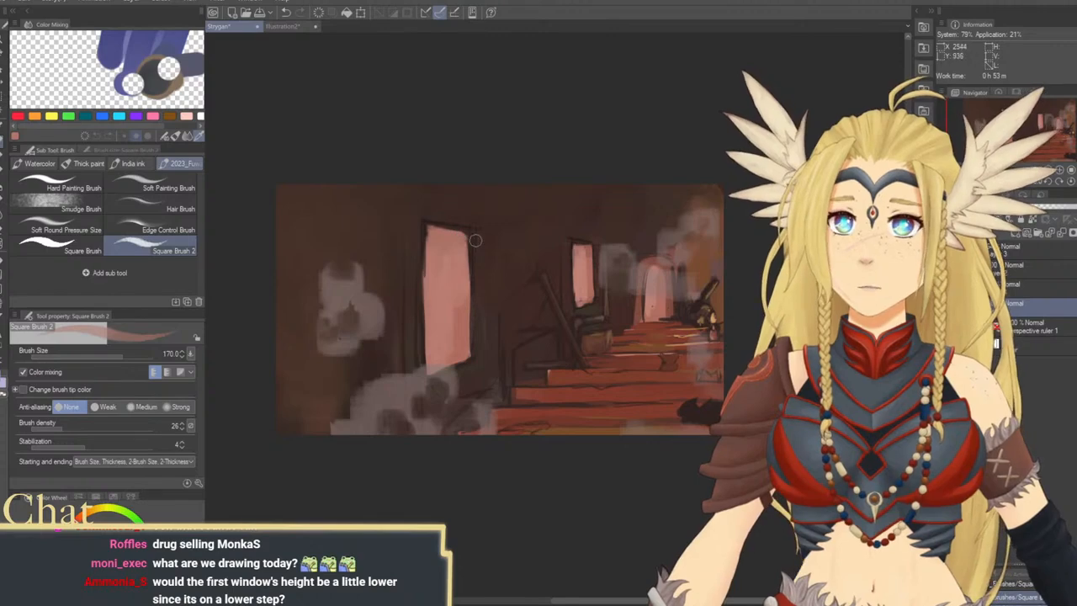
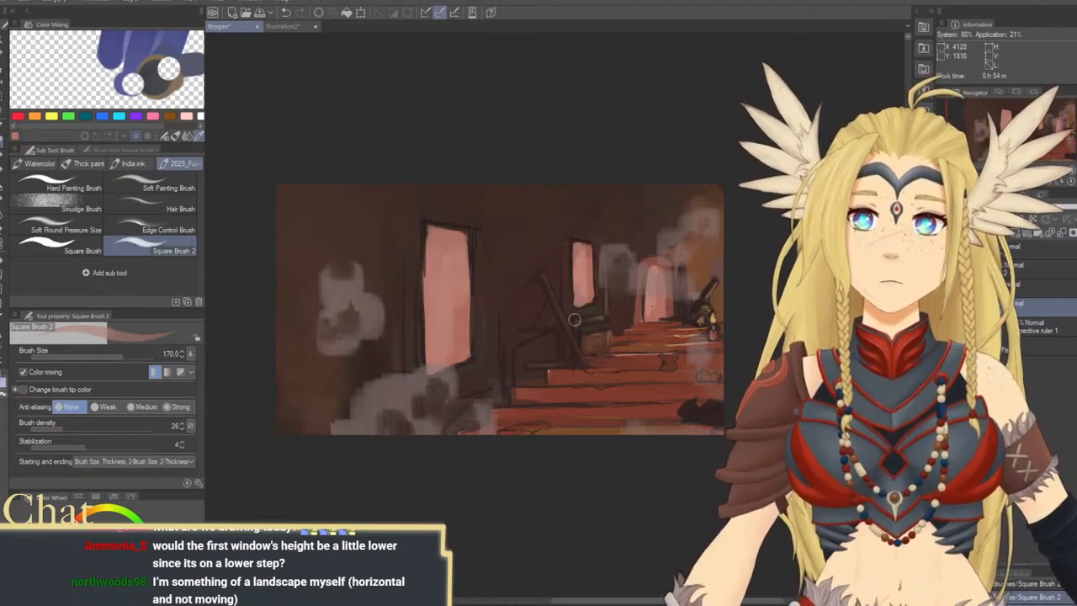
Lower the large window's top edge with sampled dark brown and redraw the dark frame around its top and sides
{"action": "mouse_move", "coordinate": [571, 347]}
{"action": "left_mouse_down"}
{"action": "mouse_move", "coordinate": [524, 307]}
{"action": "mouse_move", "coordinate": [526, 336]}
{"action": "left_mouse_up"}
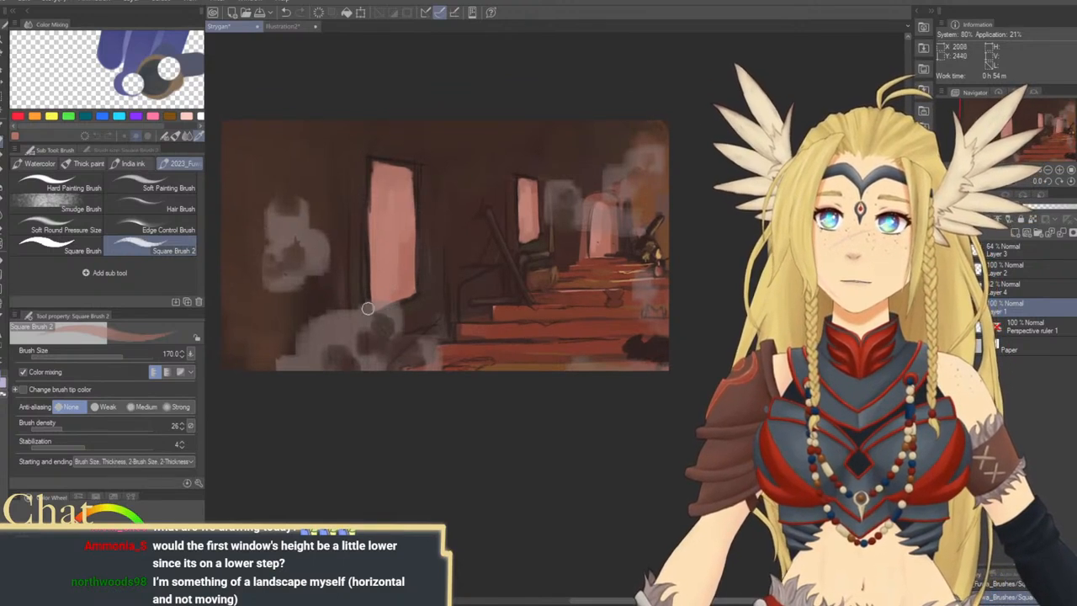
{"action": "left_click_drag", "start_coordinate": [479, 325], "coordinate": [481, 277]}
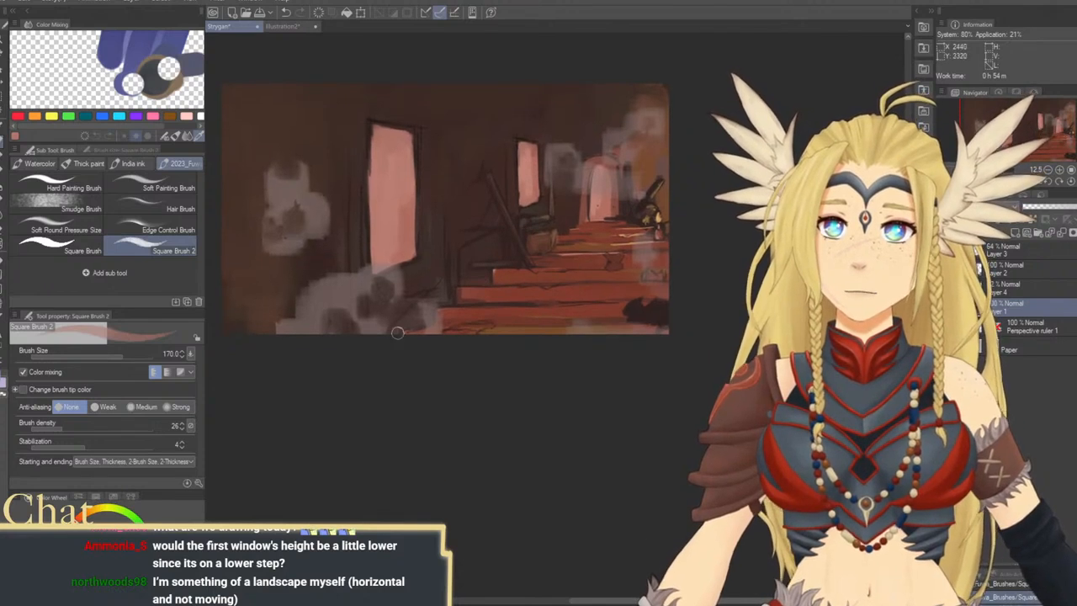
{"action": "left_click_drag", "start_coordinate": [414, 275], "coordinate": [420, 295]}
{"action": "left_click", "coordinate": [418, 294], "text": "alt"}
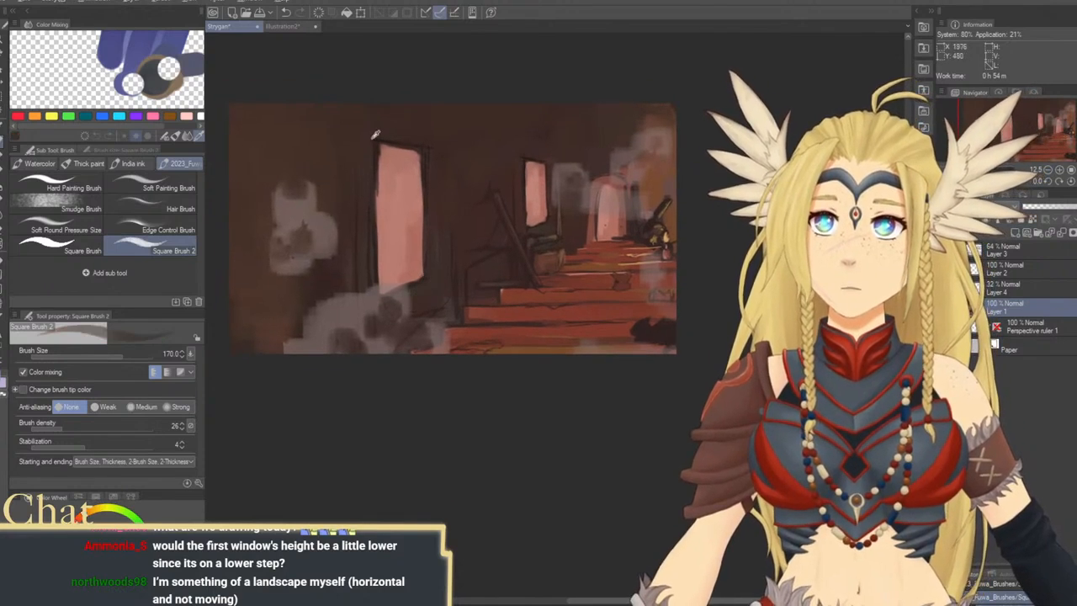
{"action": "mouse_move", "coordinate": [370, 141]}
{"action": "left_mouse_down"}
{"action": "mouse_move", "coordinate": [426, 161]}
{"action": "mouse_move", "coordinate": [377, 157]}
{"action": "mouse_move", "coordinate": [430, 166]}
{"action": "mouse_move", "coordinate": [386, 159]}
{"action": "mouse_move", "coordinate": [419, 162]}
{"action": "left_mouse_up"}
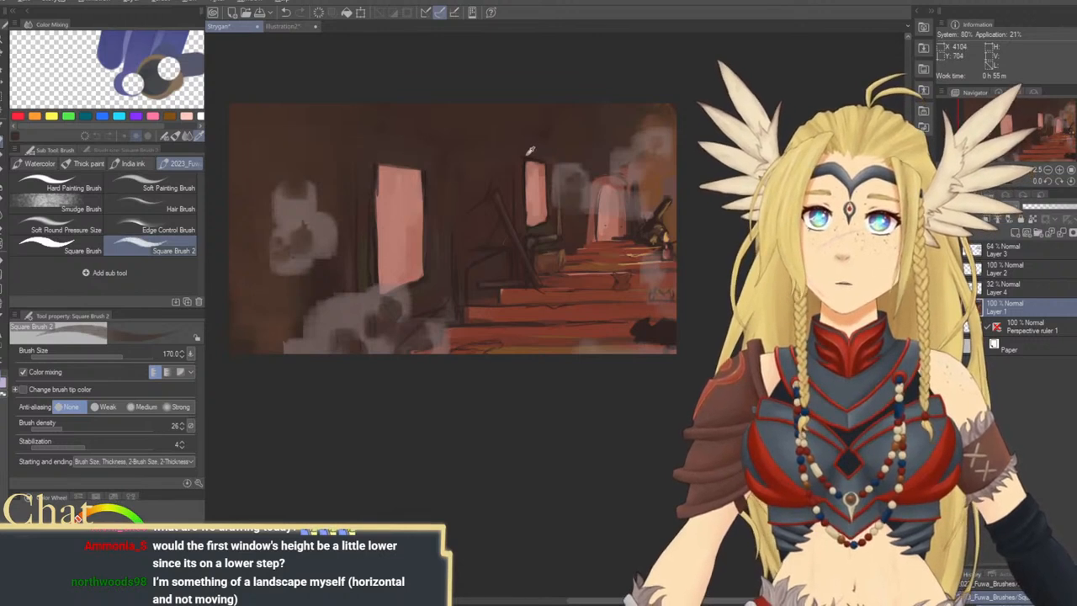
{"action": "mouse_move", "coordinate": [381, 176]}
{"action": "left_mouse_down"}
{"action": "mouse_move", "coordinate": [376, 168]}
{"action": "mouse_move", "coordinate": [409, 166]}
{"action": "mouse_move", "coordinate": [423, 183]}
{"action": "left_mouse_up"}
{"action": "mouse_move", "coordinate": [372, 206]}
{"action": "left_mouse_down"}
{"action": "mouse_move", "coordinate": [376, 170]}
{"action": "mouse_move", "coordinate": [378, 303]}
{"action": "mouse_move", "coordinate": [428, 274]}
{"action": "mouse_move", "coordinate": [405, 285]}
{"action": "mouse_move", "coordinate": [424, 251]}
{"action": "mouse_move", "coordinate": [423, 166]}
{"action": "mouse_move", "coordinate": [427, 246]}
{"action": "mouse_move", "coordinate": [419, 184]}
{"action": "left_mouse_up"}
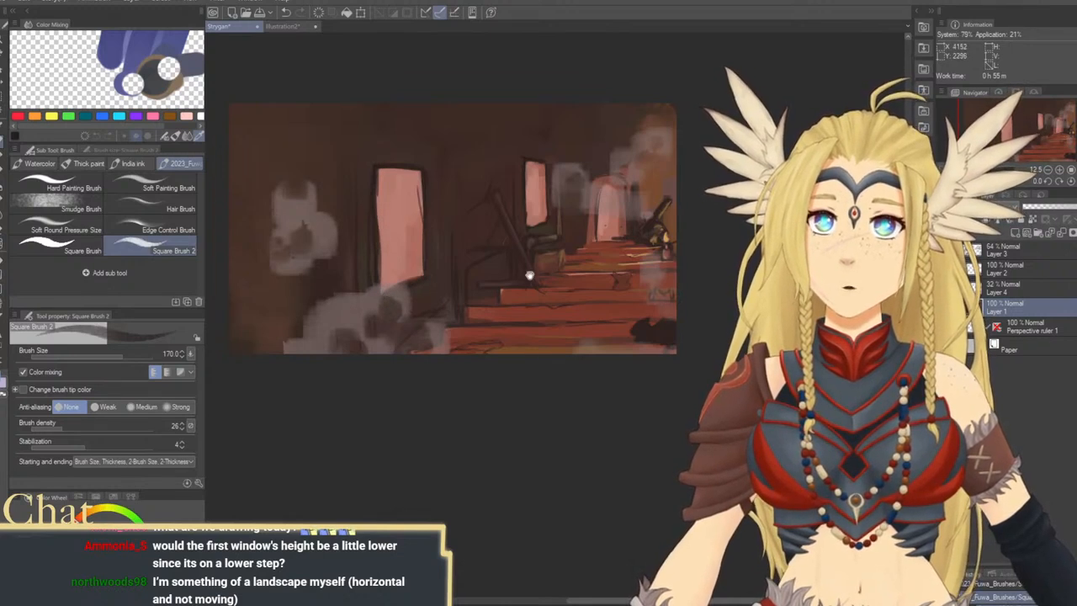
{"action": "left_click_drag", "start_coordinate": [530, 276], "coordinate": [458, 243]}
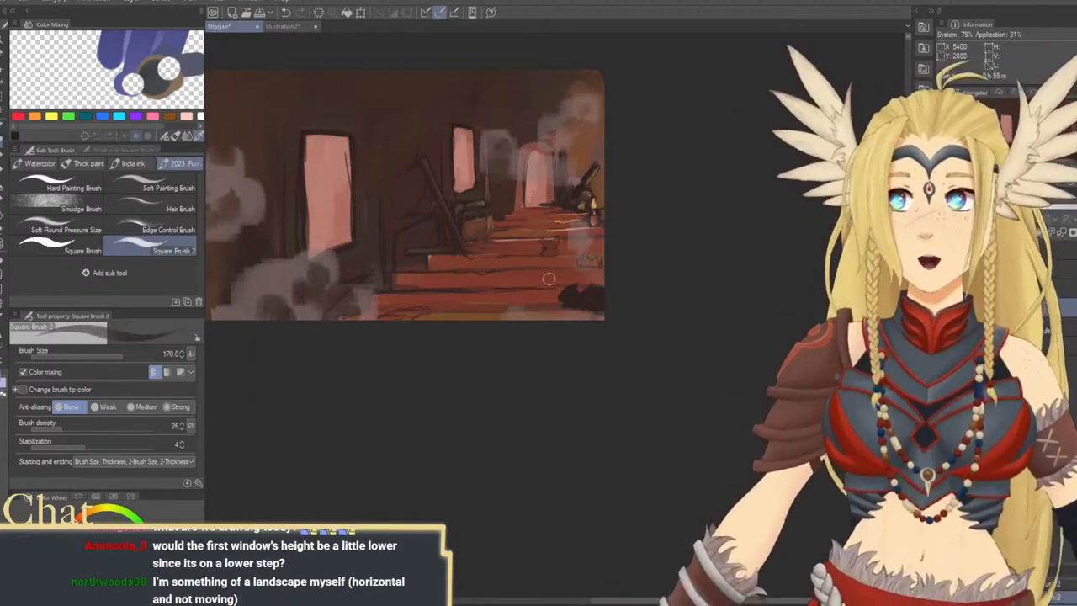
{"action": "left_click_drag", "start_coordinate": [534, 266], "coordinate": [612, 339]}
{"action": "left_click", "coordinate": [2, 38]}
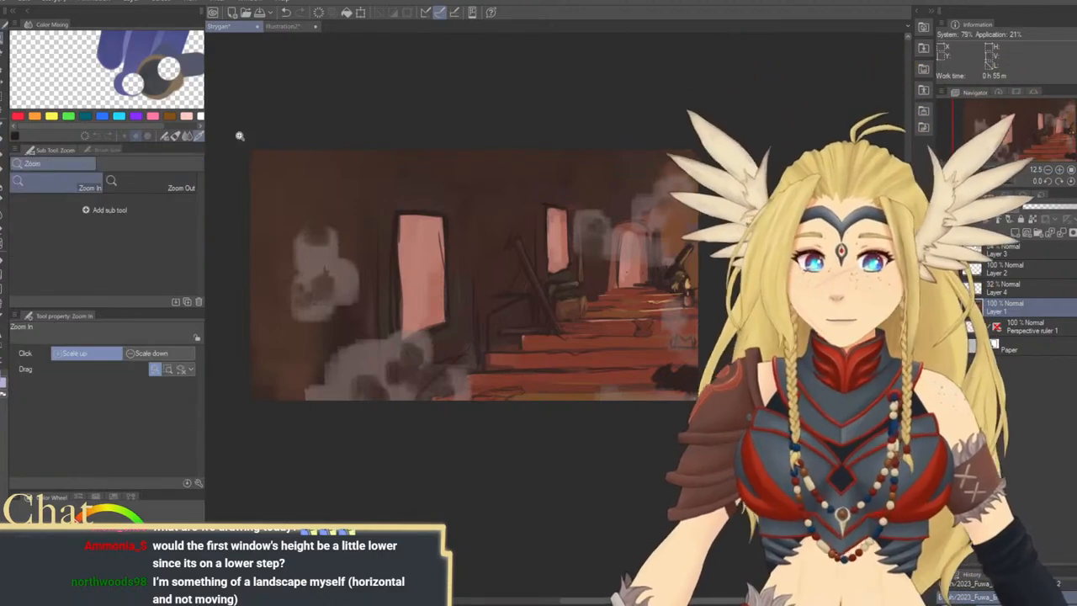
{"action": "left_click", "coordinate": [562, 291]}
{"action": "left_click_drag", "start_coordinate": [567, 294], "coordinate": [622, 353]}
{"action": "scroll", "coordinate": [658, 322], "scroll_direction": "down", "scroll_amount": 2}
{"action": "scroll", "coordinate": [608, 336], "scroll_direction": "up", "scroll_amount": 1}
{"action": "scroll", "coordinate": [622, 352], "scroll_direction": "down", "scroll_amount": 3}
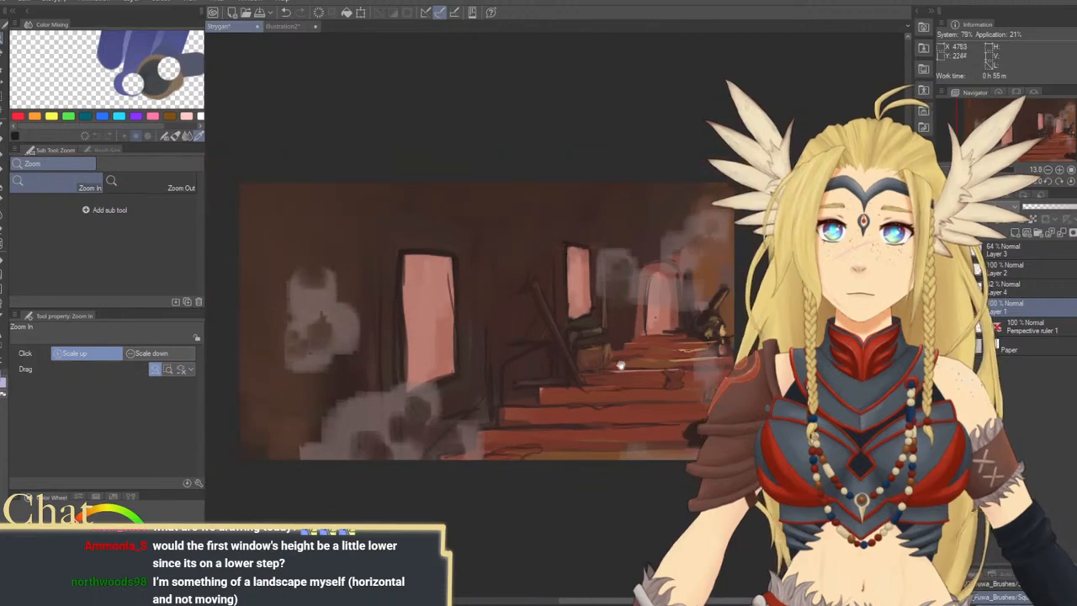
{"action": "scroll", "coordinate": [622, 353], "scroll_direction": "up", "scroll_amount": 1}
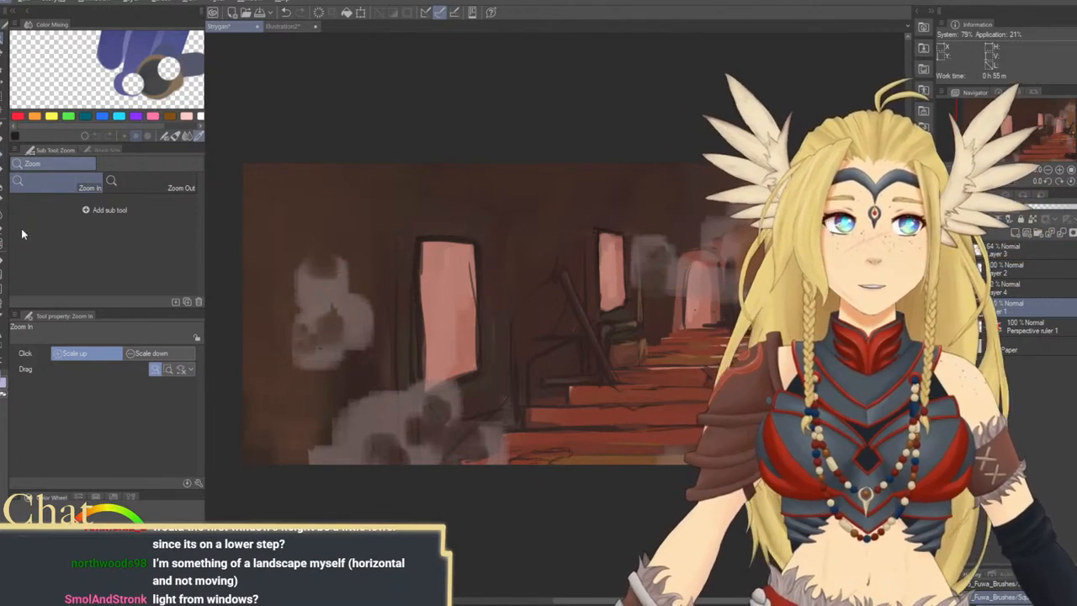
{"action": "left_click_drag", "start_coordinate": [526, 349], "coordinate": [465, 354]}
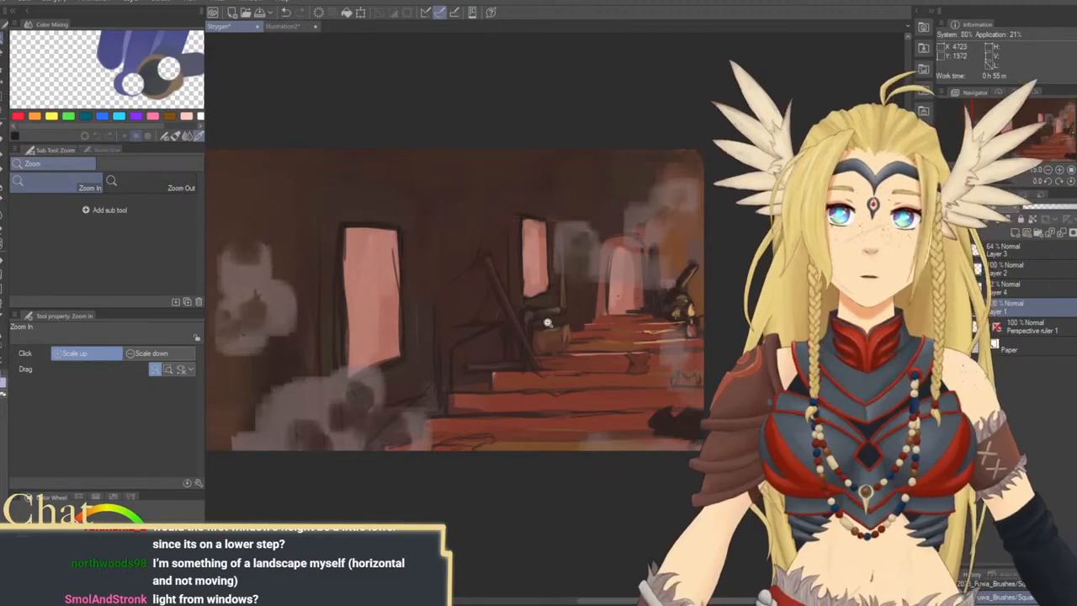
Add sampled pink highlights along the lower stair edges and cover the dark line inside the large window at brush size 170
{"action": "key", "text": "b"}
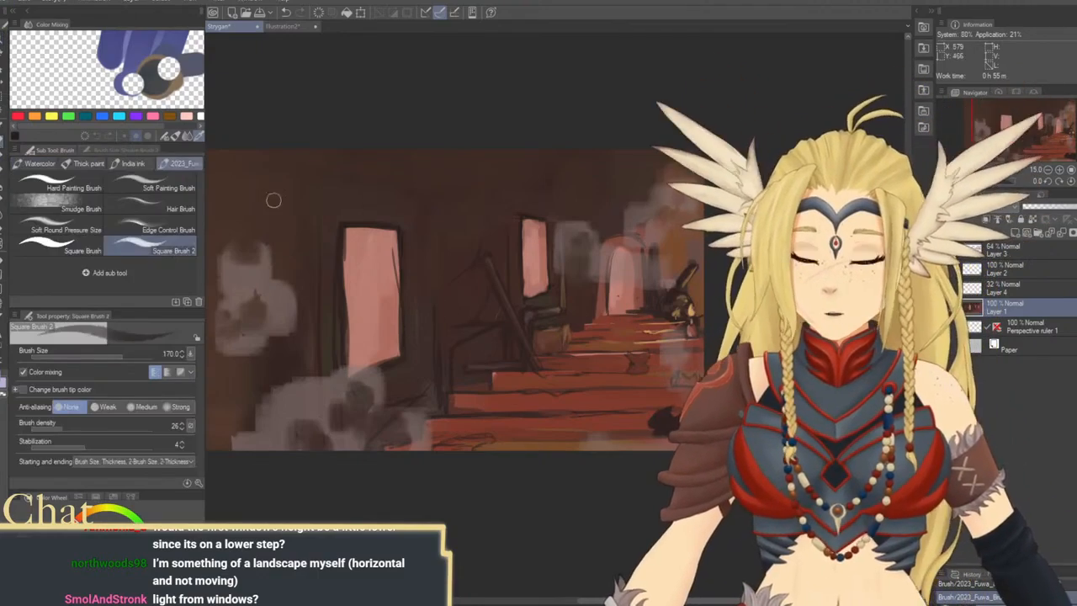
{"action": "left_click", "coordinate": [390, 315], "text": "alt"}
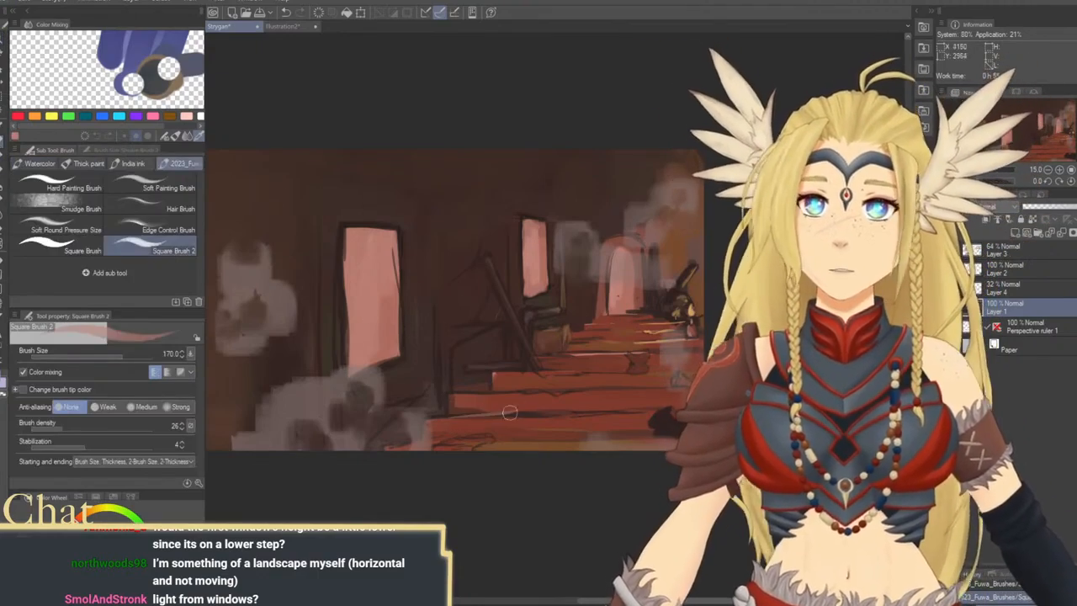
{"action": "scroll", "coordinate": [589, 404], "scroll_direction": "down", "scroll_amount": 3}
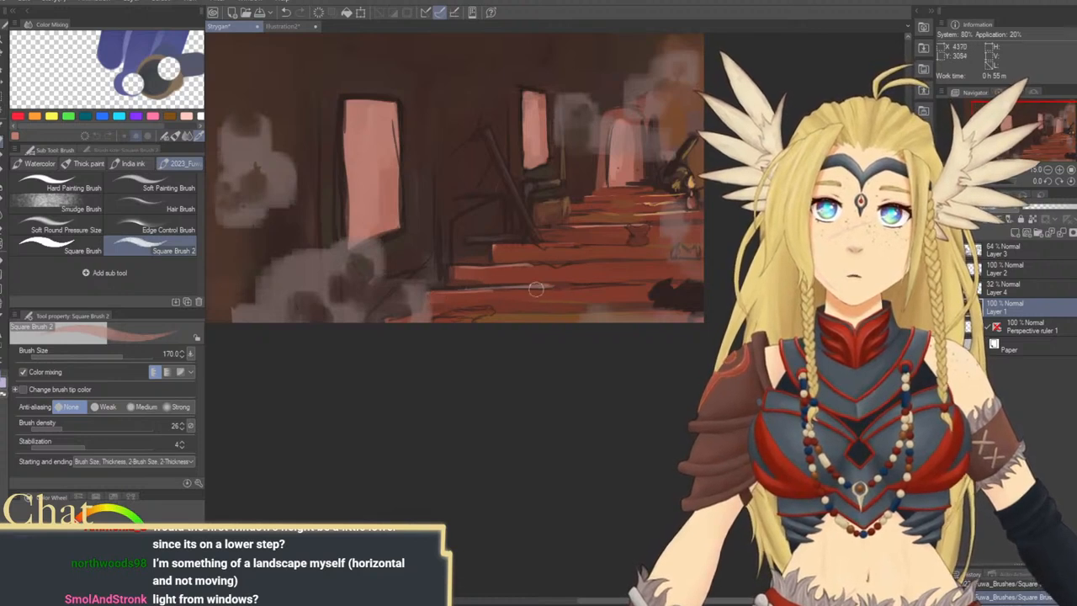
{"action": "left_click_drag", "start_coordinate": [513, 212], "coordinate": [601, 260]}
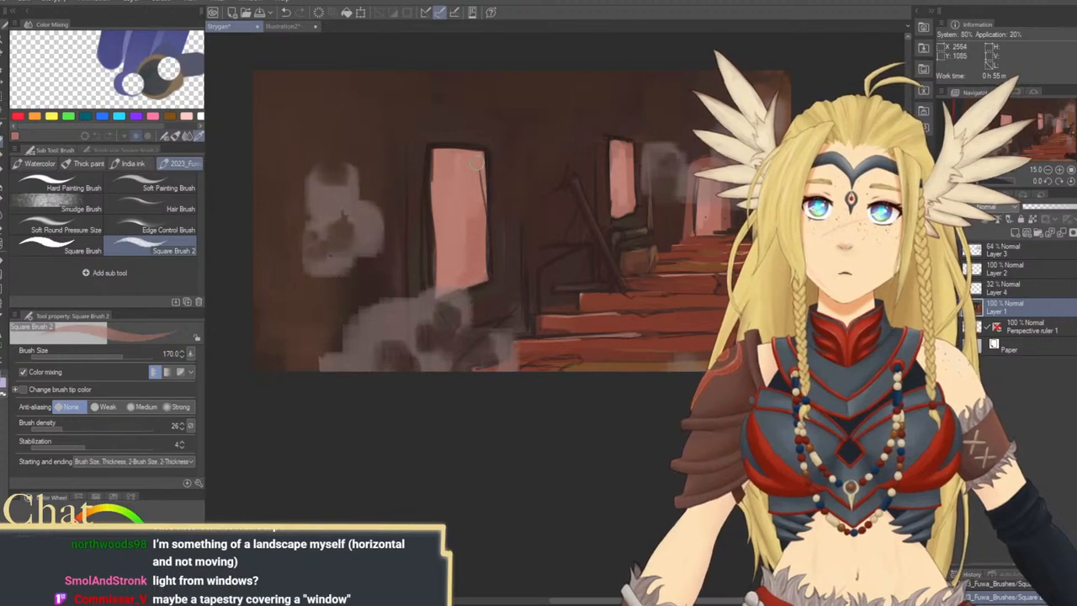
{"action": "mouse_move", "coordinate": [477, 162]}
{"action": "left_mouse_down"}
{"action": "mouse_move", "coordinate": [480, 232]}
{"action": "mouse_move", "coordinate": [492, 220]}
{"action": "mouse_move", "coordinate": [446, 244]}
{"action": "left_mouse_up"}
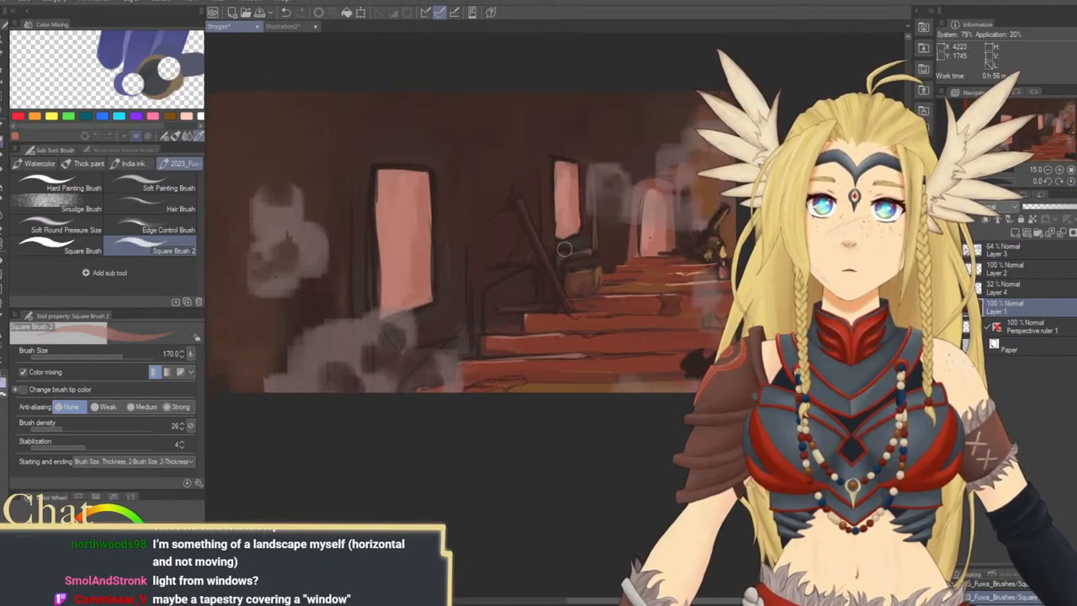
{"action": "mouse_move", "coordinate": [436, 306]}
{"action": "left_mouse_down"}
{"action": "mouse_move", "coordinate": [570, 236]}
{"action": "mouse_move", "coordinate": [570, 270]}
{"action": "left_mouse_up"}
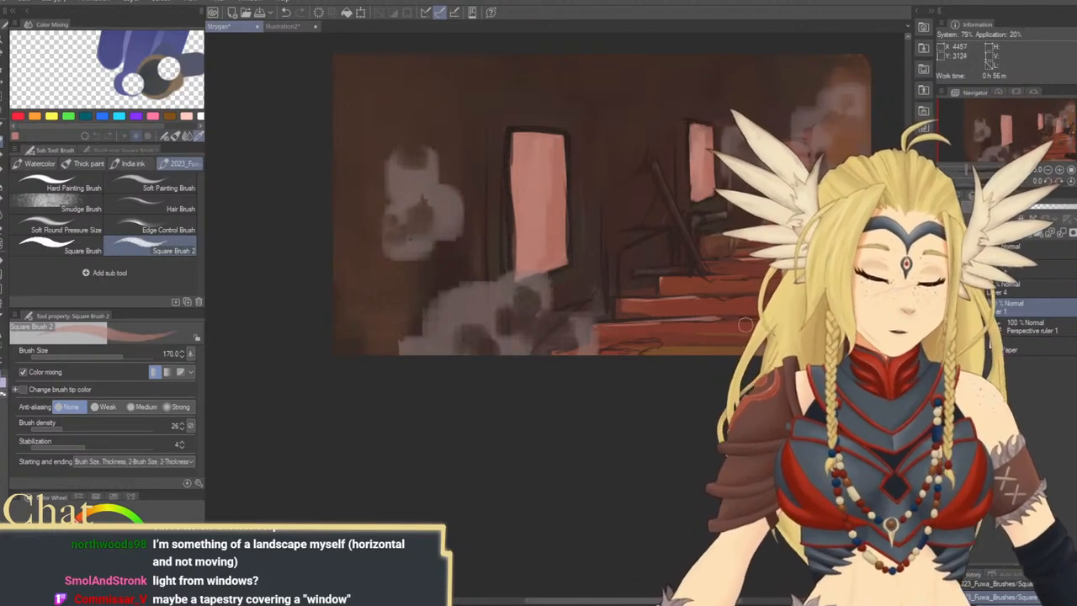
{"action": "left_click_drag", "start_coordinate": [844, 251], "coordinate": [667, 269]}
Try ochre strokes in the room's lower-left corner at brush size 700
{"action": "left_click_drag", "start_coordinate": [477, 333], "coordinate": [525, 309]}
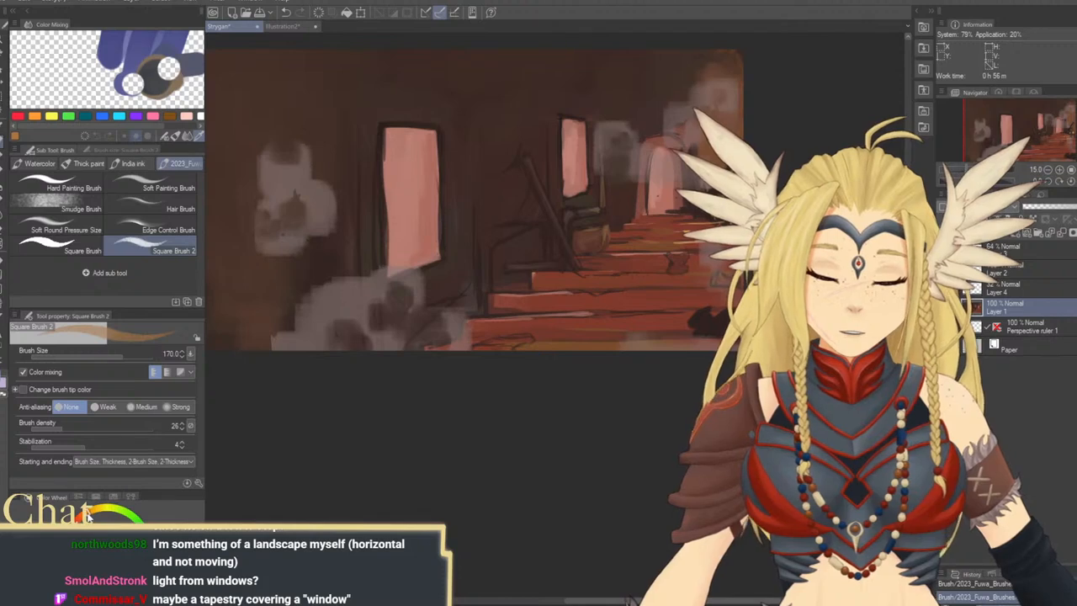
{"action": "left_click_drag", "start_coordinate": [333, 314], "coordinate": [398, 326]}
{"action": "key", "text": "bracketright"}
{"action": "key", "text": "bracketright"}
{"action": "key", "text": "bracketright"}
{"action": "key", "text": "bracketright"}
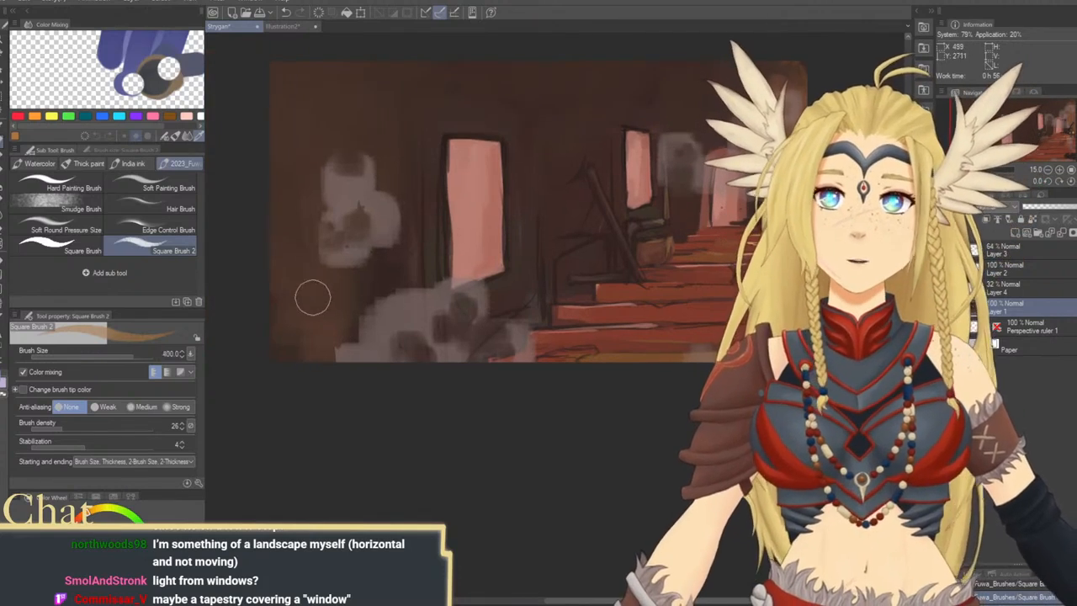
{"action": "key", "text": "bracketright"}
{"action": "key", "text": "bracketright"}
{"action": "key", "text": "bracketright"}
{"action": "key", "text": "bracketright"}
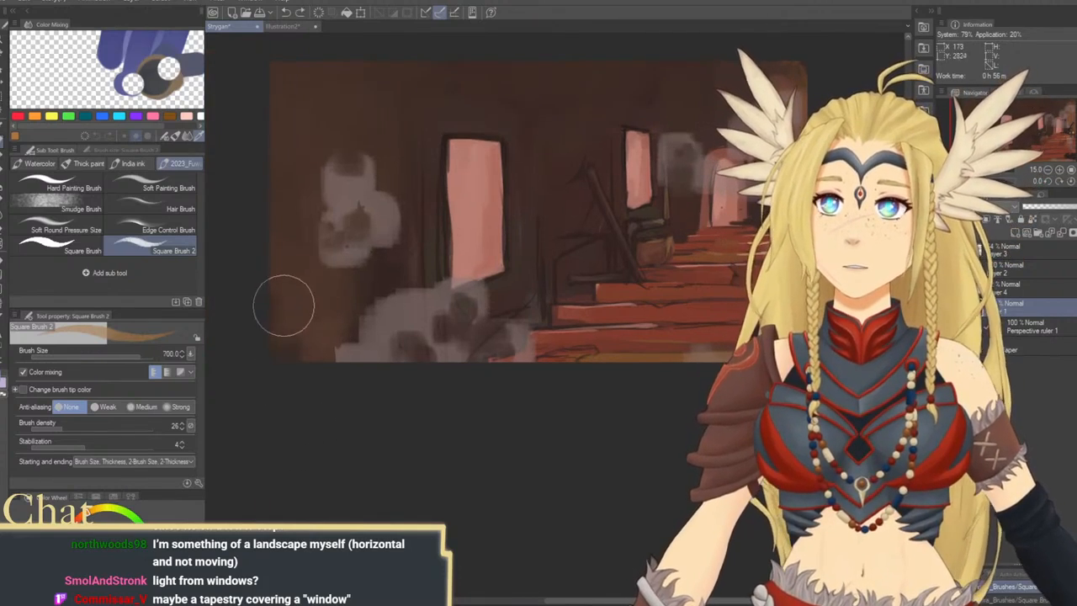
{"action": "mouse_move", "coordinate": [291, 305]}
{"action": "left_mouse_down"}
{"action": "mouse_move", "coordinate": [312, 287]}
{"action": "mouse_move", "coordinate": [306, 351]}
{"action": "left_mouse_up"}
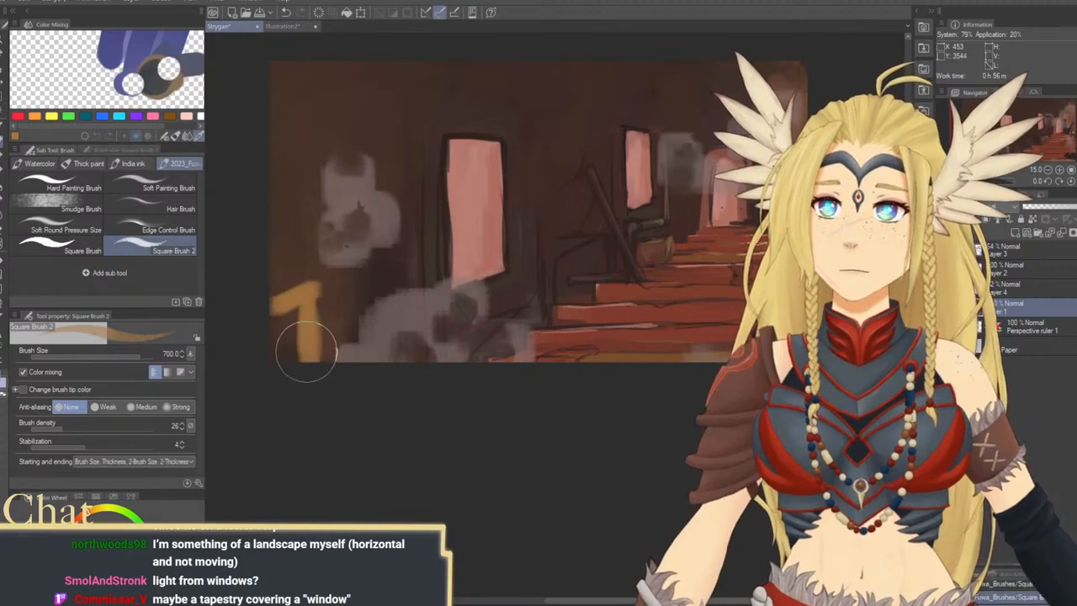
{"action": "key", "text": "ctrl+z"}
{"action": "key", "text": "ctrl+z"}
{"action": "key", "text": "ctrl+z"}
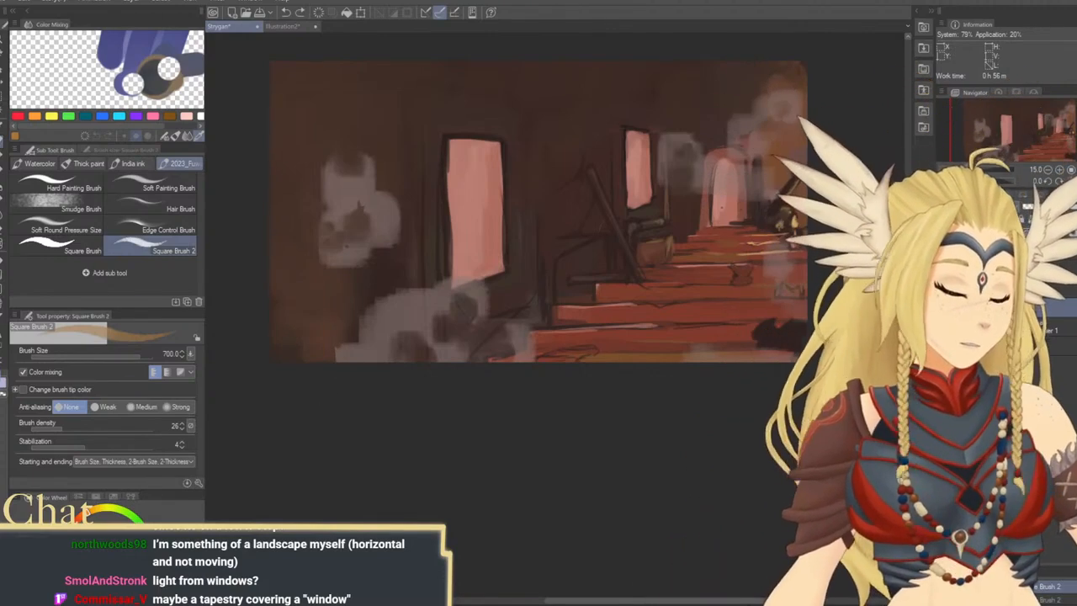
Block in a large ochre shape over the lower-left wall and grey smoke on a separate layer, lowering the layer's opacity
{"action": "mouse_move", "coordinate": [292, 310]}
{"action": "left_mouse_down"}
{"action": "mouse_move", "coordinate": [280, 318]}
{"action": "mouse_move", "coordinate": [313, 322]}
{"action": "mouse_move", "coordinate": [289, 344]}
{"action": "left_mouse_up"}
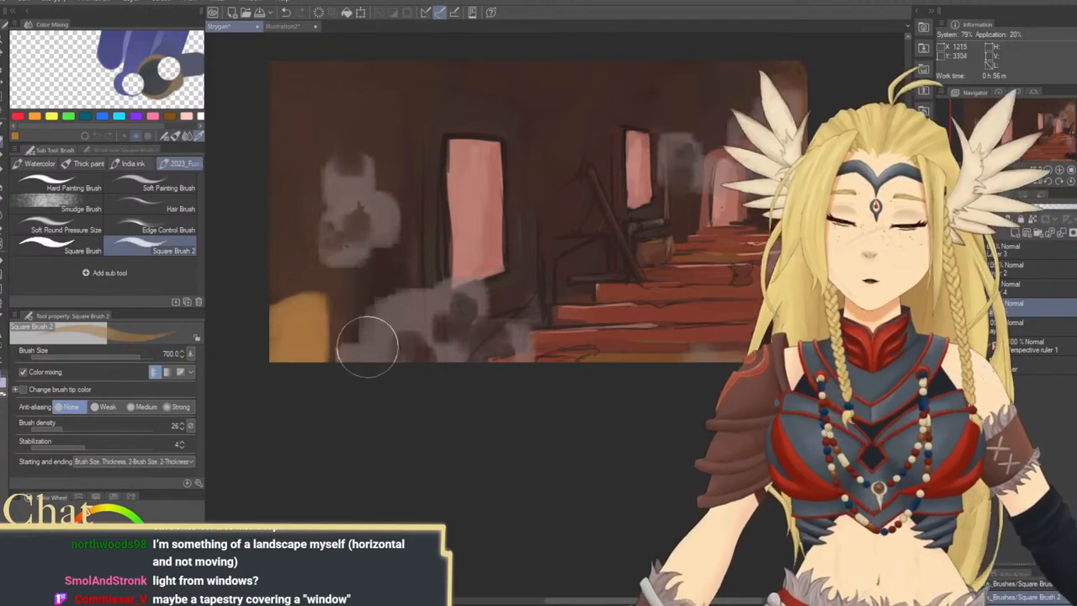
{"action": "mouse_move", "coordinate": [367, 347]}
{"action": "left_mouse_down"}
{"action": "mouse_move", "coordinate": [348, 383]}
{"action": "mouse_move", "coordinate": [340, 216]}
{"action": "mouse_move", "coordinate": [347, 371]}
{"action": "mouse_move", "coordinate": [346, 230]}
{"action": "mouse_move", "coordinate": [389, 203]}
{"action": "mouse_move", "coordinate": [404, 208]}
{"action": "mouse_move", "coordinate": [388, 263]}
{"action": "mouse_move", "coordinate": [391, 383]}
{"action": "left_mouse_up"}
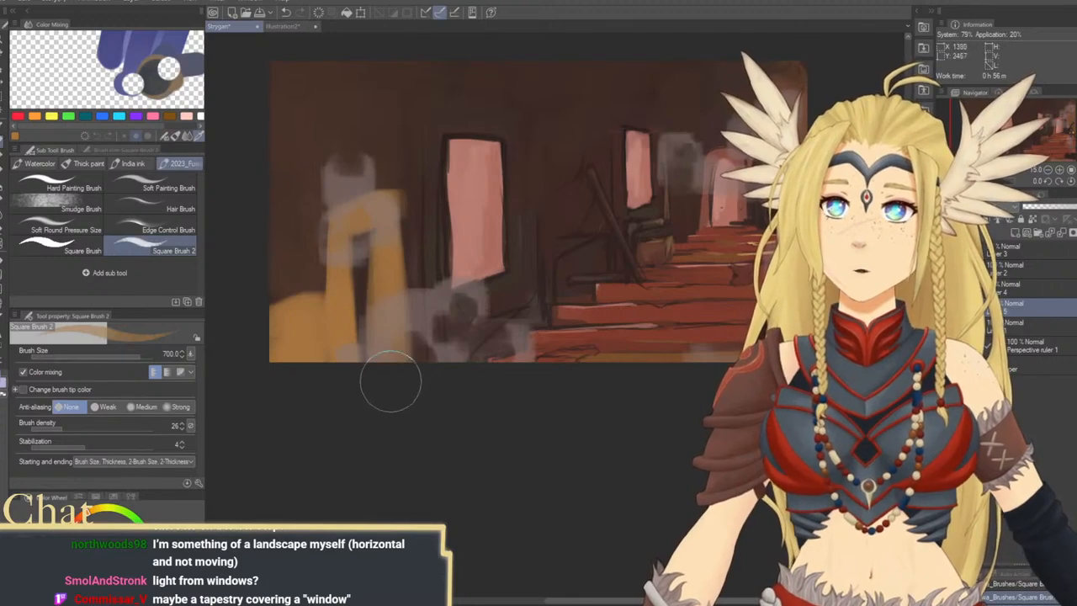
{"action": "mouse_move", "coordinate": [365, 224]}
{"action": "left_mouse_down"}
{"action": "mouse_move", "coordinate": [372, 387]}
{"action": "mouse_move", "coordinate": [379, 370]}
{"action": "left_mouse_up"}
{"action": "left_click", "coordinate": [1054, 207]}
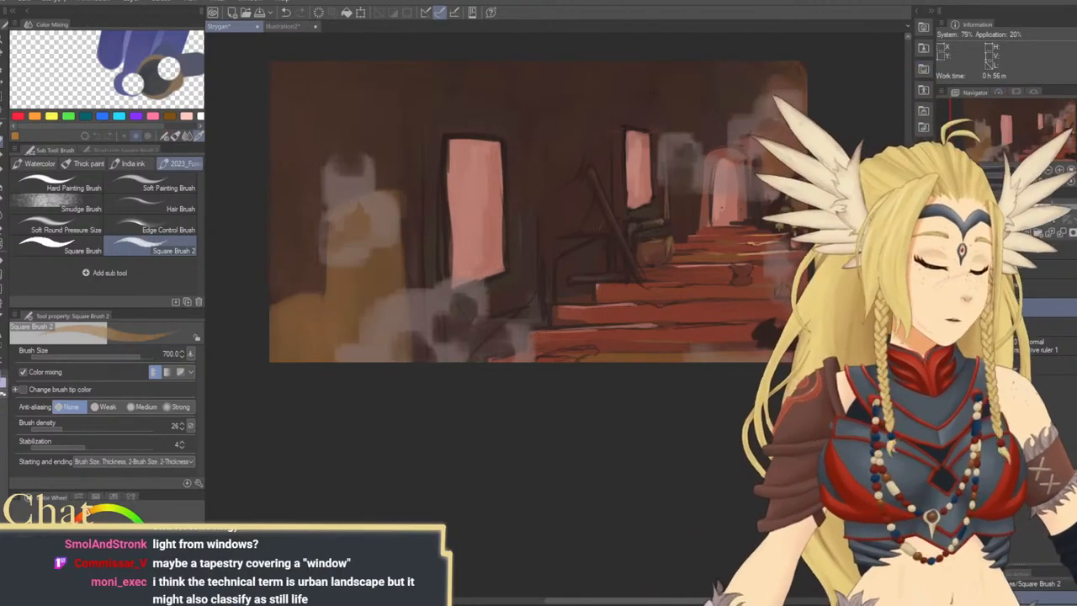
{"action": "left_click", "coordinate": [115, 533]}
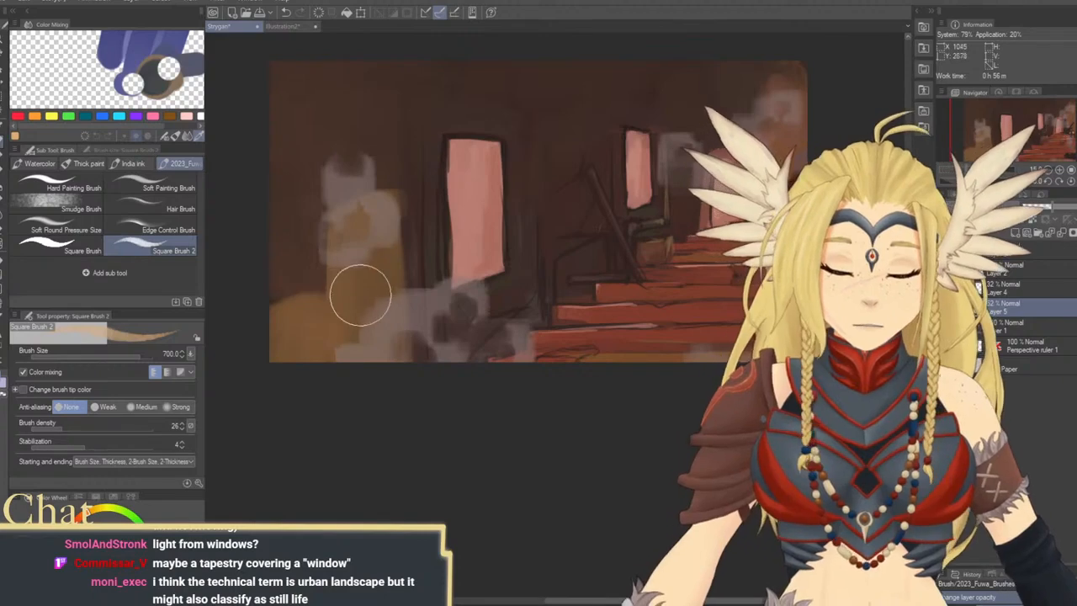
{"action": "mouse_move", "coordinate": [337, 234]}
{"action": "left_mouse_down"}
{"action": "mouse_move", "coordinate": [339, 296]}
{"action": "mouse_move", "coordinate": [338, 222]}
{"action": "mouse_move", "coordinate": [359, 240]}
{"action": "mouse_move", "coordinate": [343, 316]}
{"action": "mouse_move", "coordinate": [349, 342]}
{"action": "left_mouse_up"}
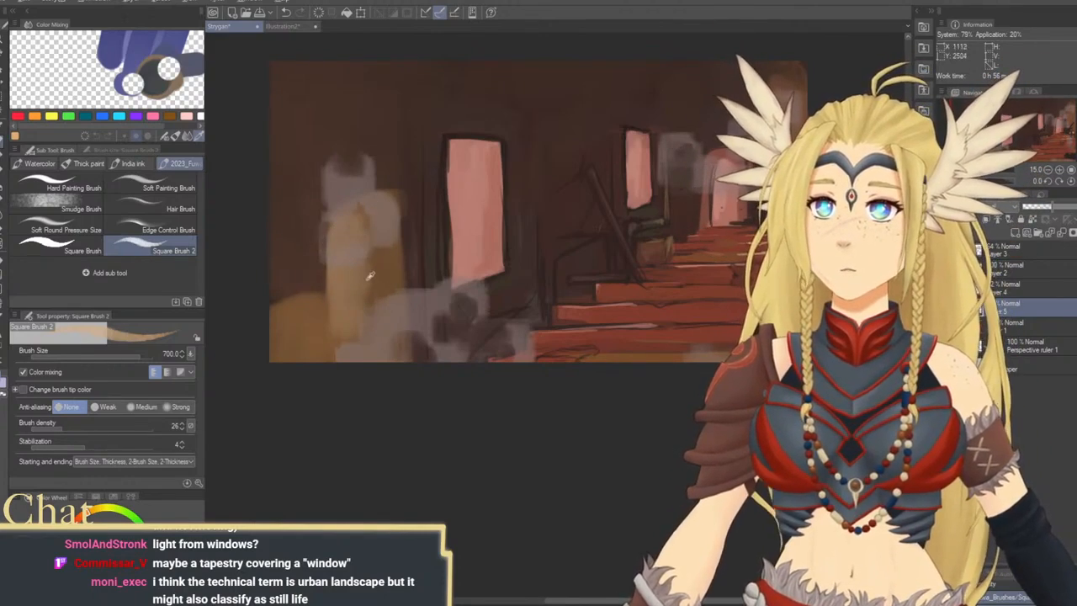
Rework the ochre shape with darker brown at brush size 700 and discard its layer
{"action": "left_click", "coordinate": [370, 277], "text": "alt"}
{"action": "mouse_move", "coordinate": [372, 266]}
{"action": "left_mouse_down"}
{"action": "mouse_move", "coordinate": [360, 345]}
{"action": "mouse_move", "coordinate": [363, 255]}
{"action": "mouse_move", "coordinate": [368, 391]}
{"action": "mouse_move", "coordinate": [341, 258]}
{"action": "mouse_move", "coordinate": [357, 396]}
{"action": "mouse_move", "coordinate": [340, 292]}
{"action": "mouse_move", "coordinate": [342, 228]}
{"action": "mouse_move", "coordinate": [355, 220]}
{"action": "mouse_move", "coordinate": [342, 244]}
{"action": "mouse_move", "coordinate": [341, 226]}
{"action": "mouse_move", "coordinate": [338, 250]}
{"action": "mouse_move", "coordinate": [336, 183]}
{"action": "left_mouse_up"}
{"action": "left_click_drag", "start_coordinate": [337, 184], "coordinate": [343, 308]}
{"action": "mouse_move", "coordinate": [337, 189]}
{"action": "left_mouse_down"}
{"action": "mouse_move", "coordinate": [343, 274]}
{"action": "mouse_move", "coordinate": [337, 162]}
{"action": "mouse_move", "coordinate": [347, 280]}
{"action": "mouse_move", "coordinate": [340, 171]}
{"action": "mouse_move", "coordinate": [338, 319]}
{"action": "mouse_move", "coordinate": [328, 279]}
{"action": "mouse_move", "coordinate": [302, 288]}
{"action": "mouse_move", "coordinate": [297, 350]}
{"action": "mouse_move", "coordinate": [293, 278]}
{"action": "mouse_move", "coordinate": [303, 342]}
{"action": "mouse_move", "coordinate": [320, 346]}
{"action": "mouse_move", "coordinate": [324, 278]}
{"action": "mouse_move", "coordinate": [317, 375]}
{"action": "left_mouse_up"}
{"action": "key", "text": "ctrl+z"}
{"action": "key", "text": "]"}
{"action": "key", "text": "]"}
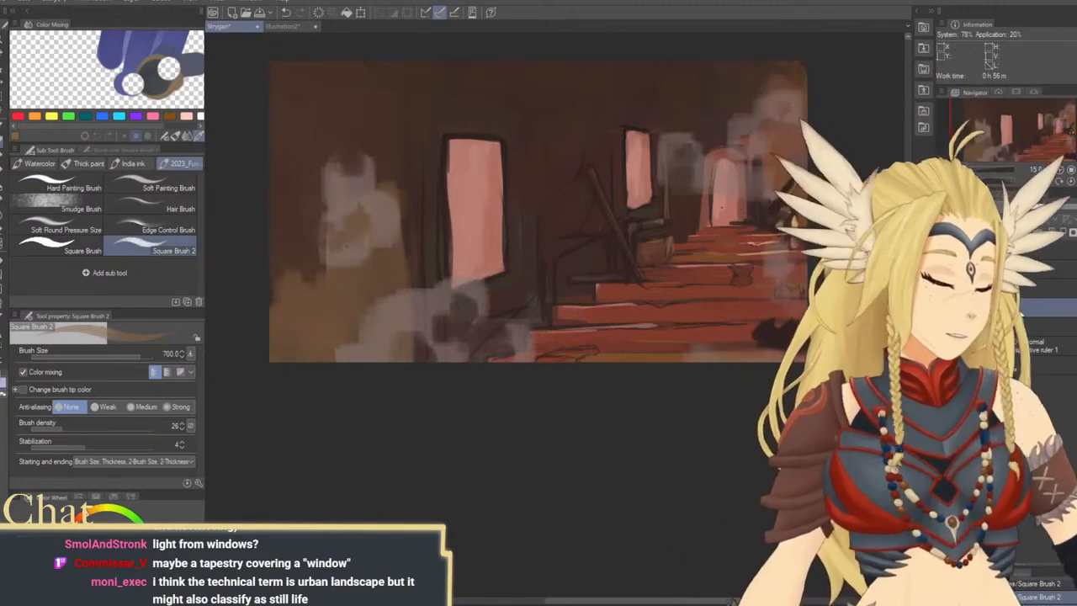
{"action": "left_click", "coordinate": [1073, 231]}
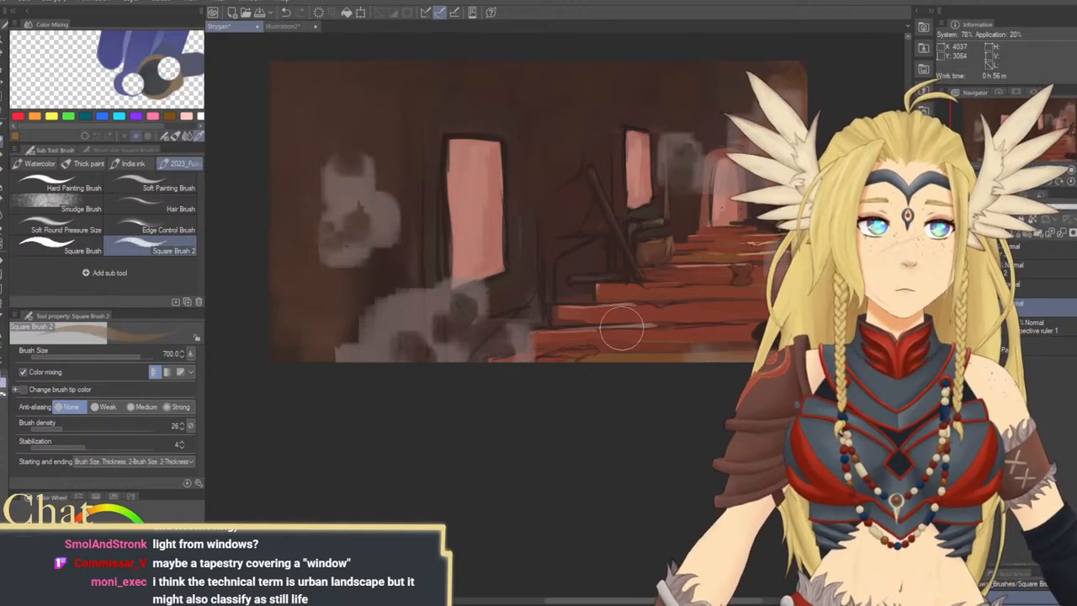
Try sampled dark brown strokes on the wall beside the small window, reducing the brush size from 700 to 170
{"action": "left_click", "coordinate": [663, 241], "text": "alt"}
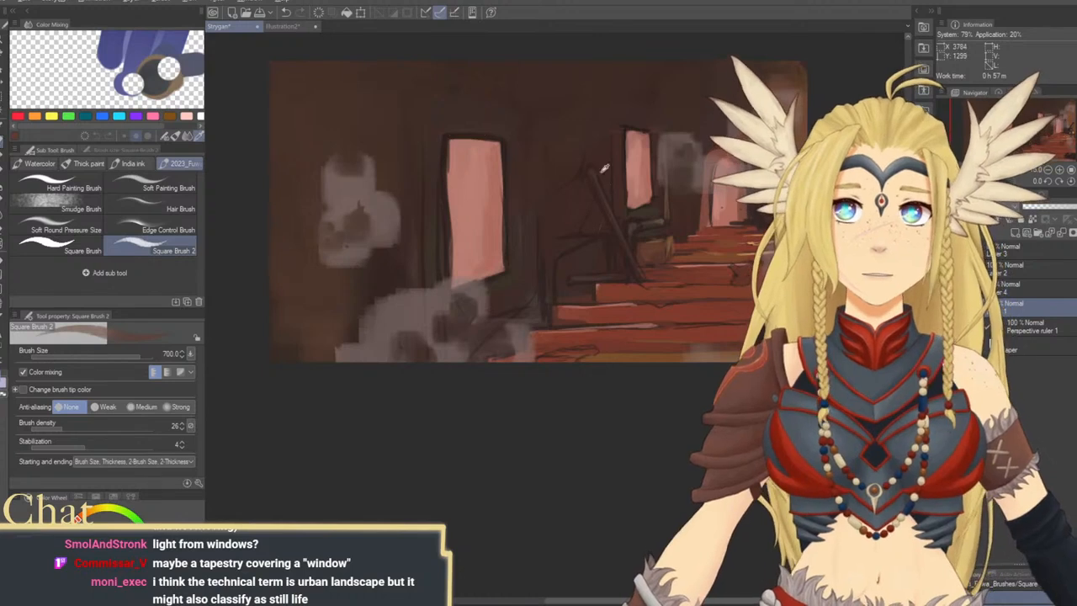
{"action": "left_click", "coordinate": [627, 145], "text": "alt"}
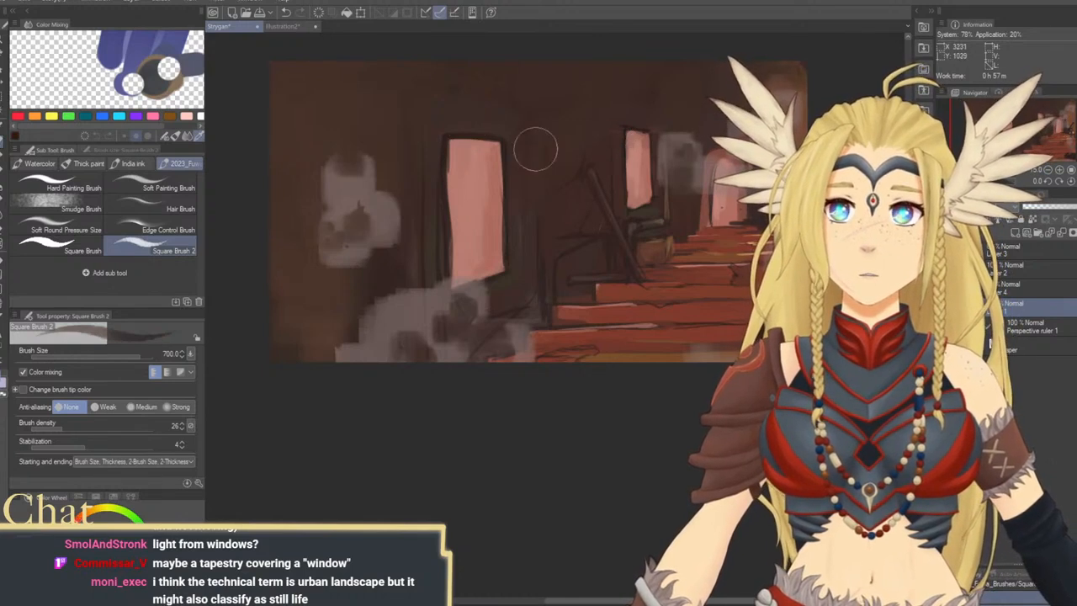
{"action": "mouse_move", "coordinate": [647, 196]}
{"action": "left_mouse_down"}
{"action": "mouse_move", "coordinate": [527, 215]}
{"action": "mouse_move", "coordinate": [537, 187]}
{"action": "mouse_move", "coordinate": [584, 202]}
{"action": "left_mouse_up"}
{"action": "key", "text": "ctrl+z"}
{"action": "key", "text": "bracketleft"}
{"action": "key", "text": "bracketleft"}
{"action": "key", "text": "bracketleft"}
{"action": "key", "text": "bracketleft"}
{"action": "key", "text": "bracketleft"}
{"action": "key", "text": "bracketleft"}
{"action": "key", "text": "ctrl+z"}
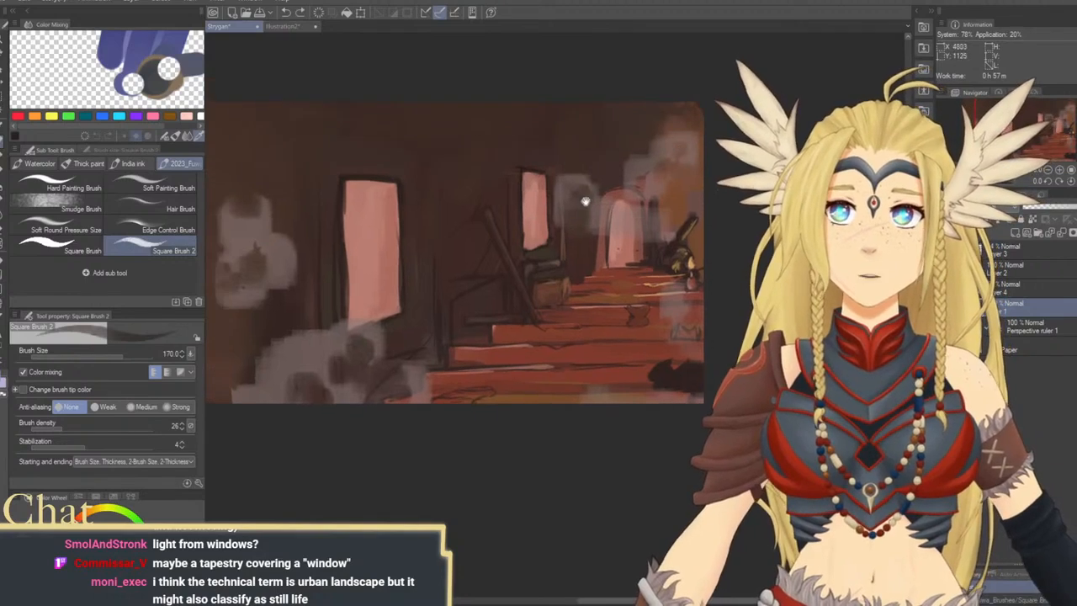
Draw thin dark cables hanging along the room's ceiling with the Square Brush 2 at size 100
{"action": "key", "text": "bracketleft"}
{"action": "key", "text": "bracketleft"}
{"action": "key", "text": "bracketleft"}
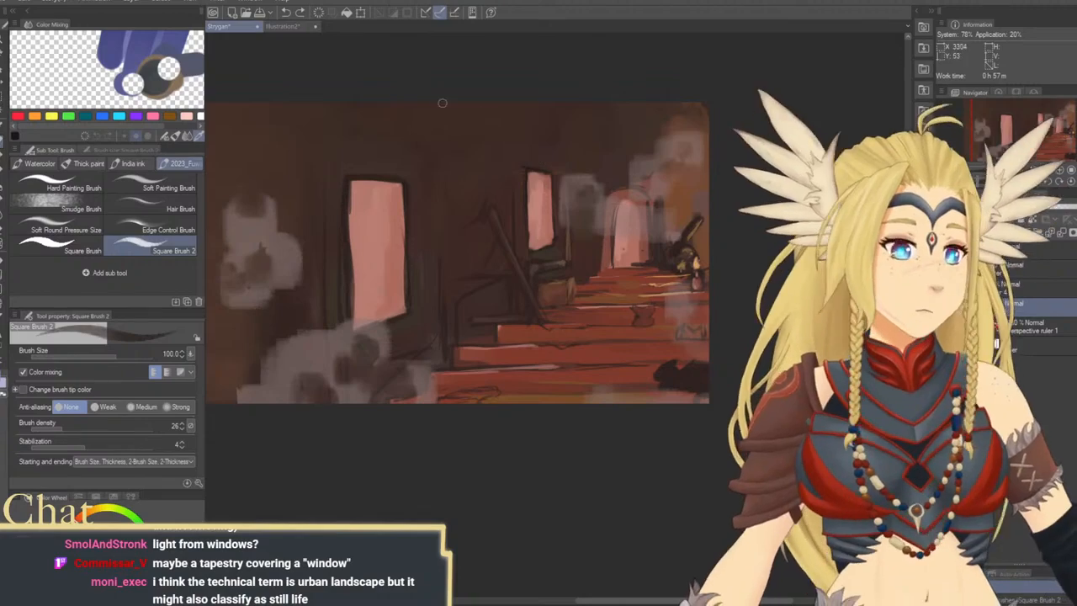
{"action": "left_click_drag", "start_coordinate": [410, 94], "coordinate": [683, 117]}
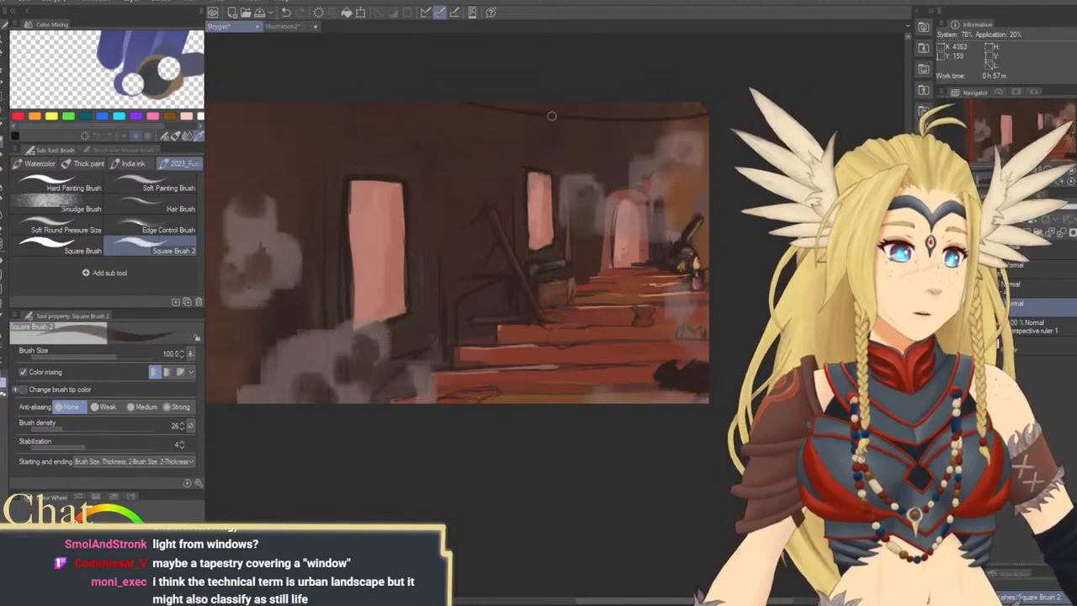
{"action": "left_click_drag", "start_coordinate": [673, 173], "coordinate": [703, 193]}
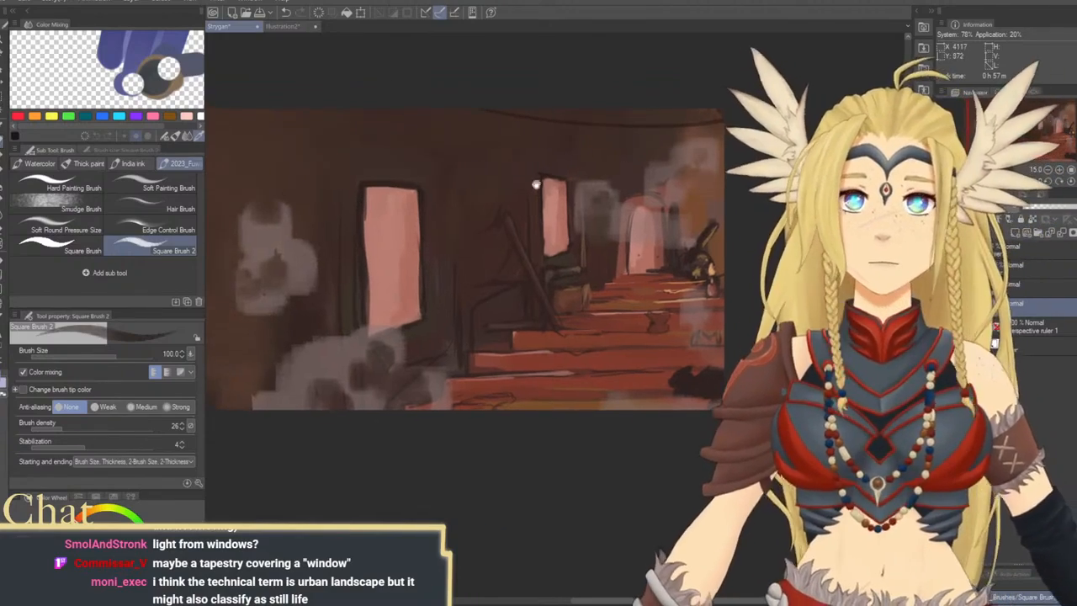
{"action": "left_click_drag", "start_coordinate": [537, 184], "coordinate": [568, 193]}
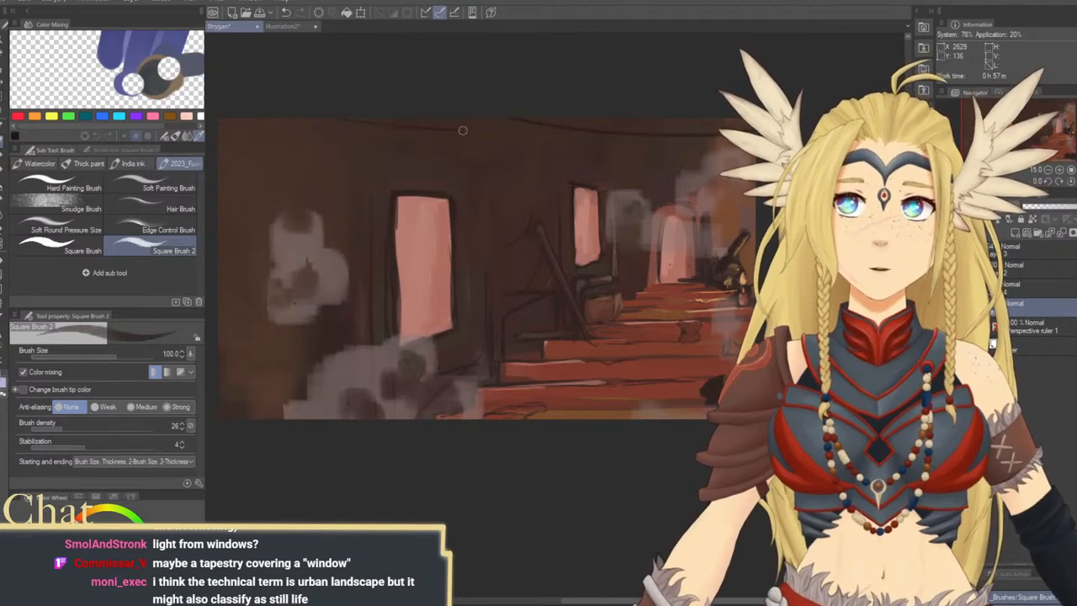
{"action": "left_click_drag", "start_coordinate": [623, 127], "coordinate": [562, 147]}
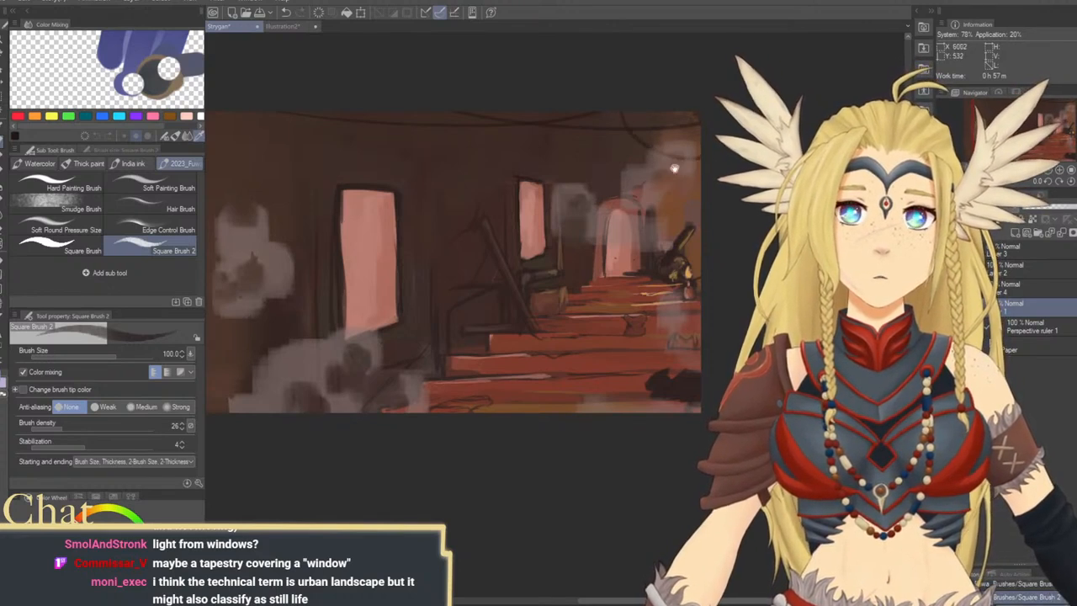
{"action": "left_click_drag", "start_coordinate": [674, 168], "coordinate": [672, 192]}
Draw thin dark cracks and a vertical corner line on the wall beside the large window, and strengthen the clutter lines near the stairs
{"action": "mouse_move", "coordinate": [555, 227]}
{"action": "left_mouse_down"}
{"action": "mouse_move", "coordinate": [668, 216]}
{"action": "mouse_move", "coordinate": [670, 202]}
{"action": "left_mouse_up"}
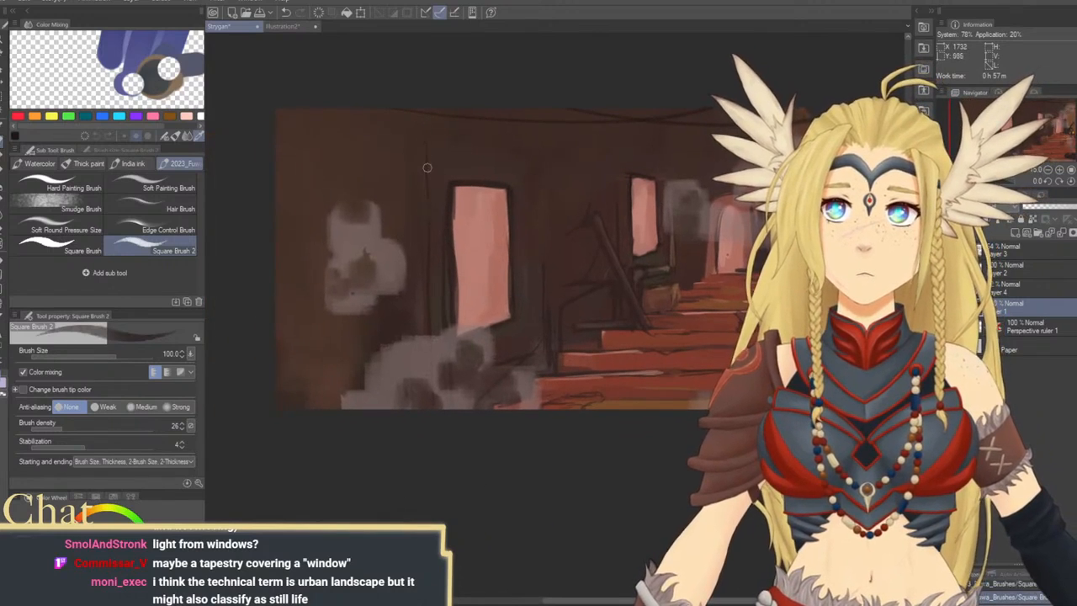
{"action": "scroll", "coordinate": [419, 346], "scroll_direction": "down", "scroll_amount": 1}
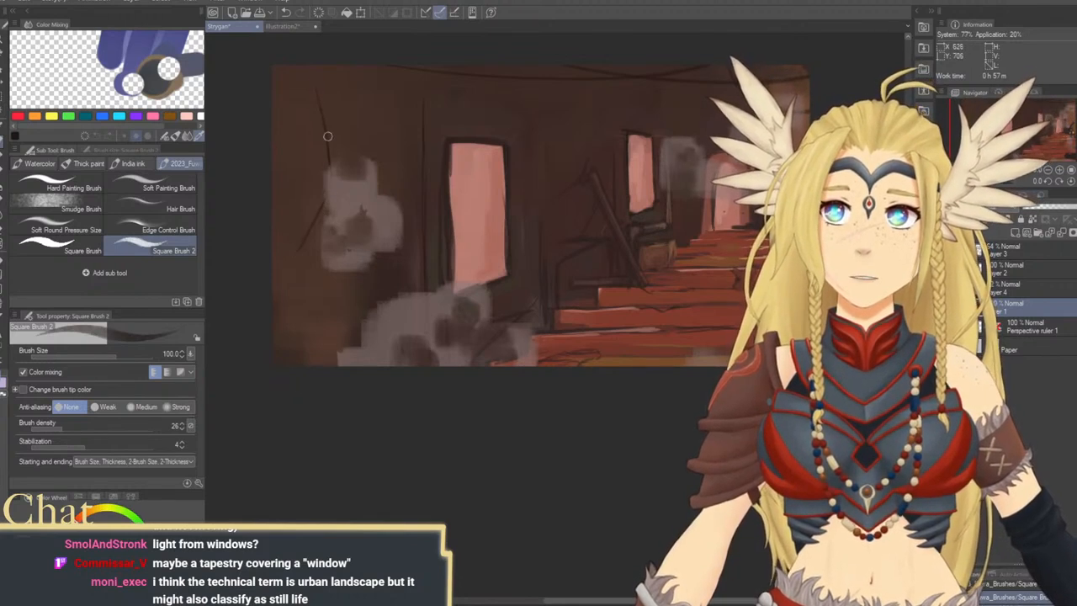
{"action": "left_click_drag", "start_coordinate": [594, 205], "coordinate": [494, 265]}
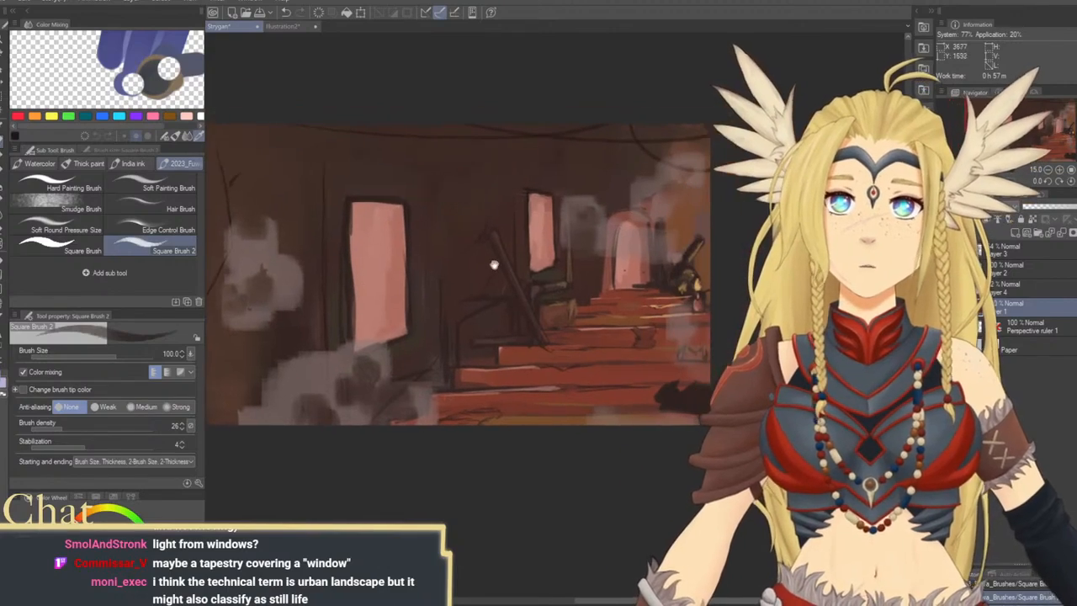
{"action": "left_click_drag", "start_coordinate": [508, 347], "coordinate": [549, 321]}
{"action": "left_click_drag", "start_coordinate": [440, 305], "coordinate": [474, 284]}
{"action": "left_click_drag", "start_coordinate": [458, 328], "coordinate": [470, 364]}
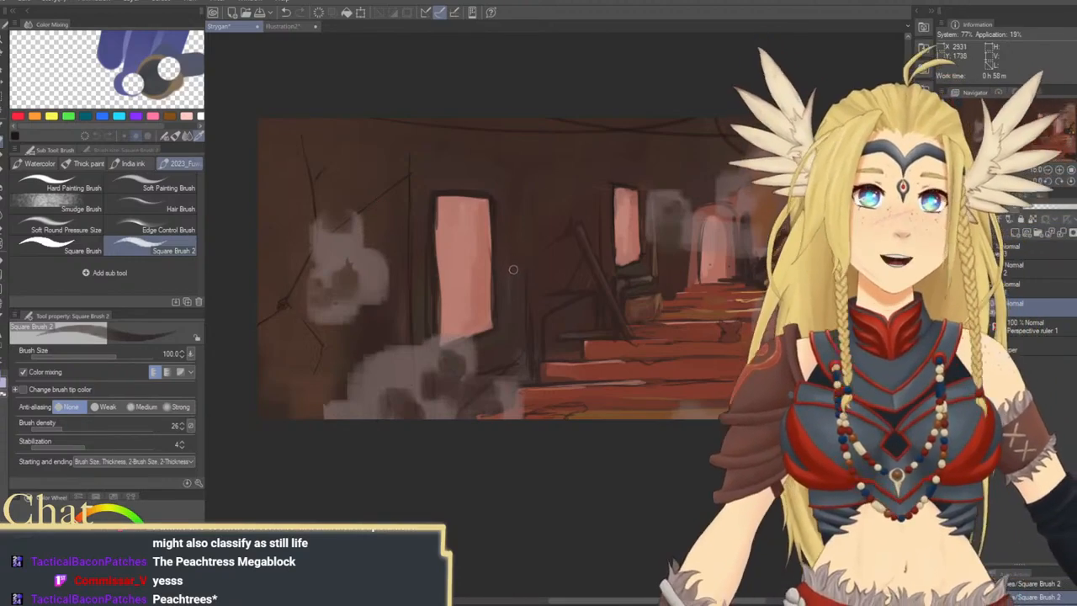
{"action": "left_click_drag", "start_coordinate": [506, 271], "coordinate": [518, 284]}
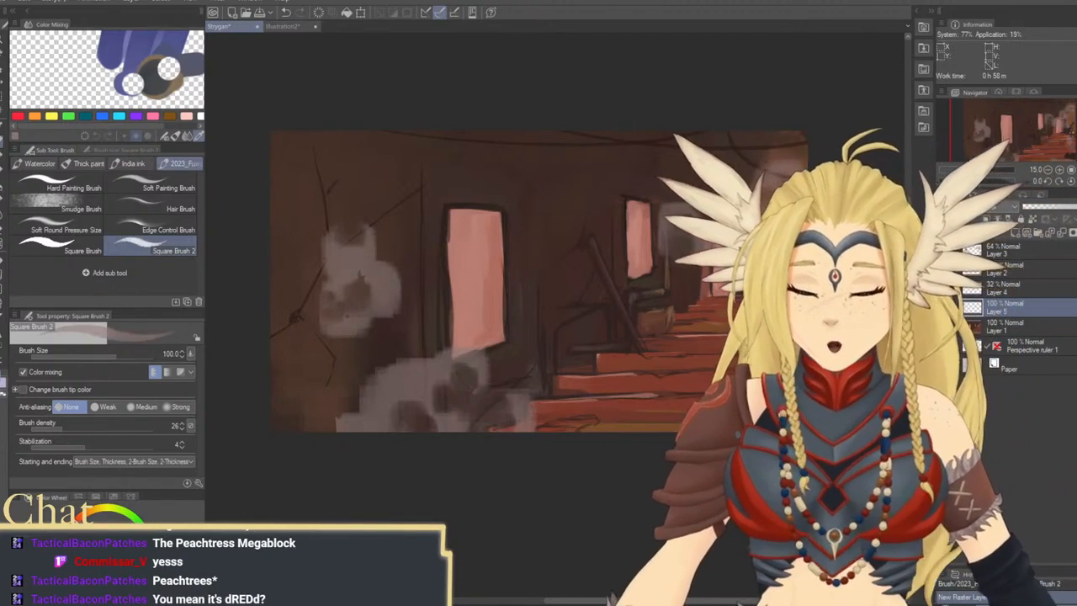
Paint pinkish-grey smoke along the painting's lower-left corner and left edge on Layer 5, enlarging the brush from 170 to 400
{"action": "key", "text": "bracketright"}
{"action": "key", "text": "bracketright"}
{"action": "key", "text": "bracketright"}
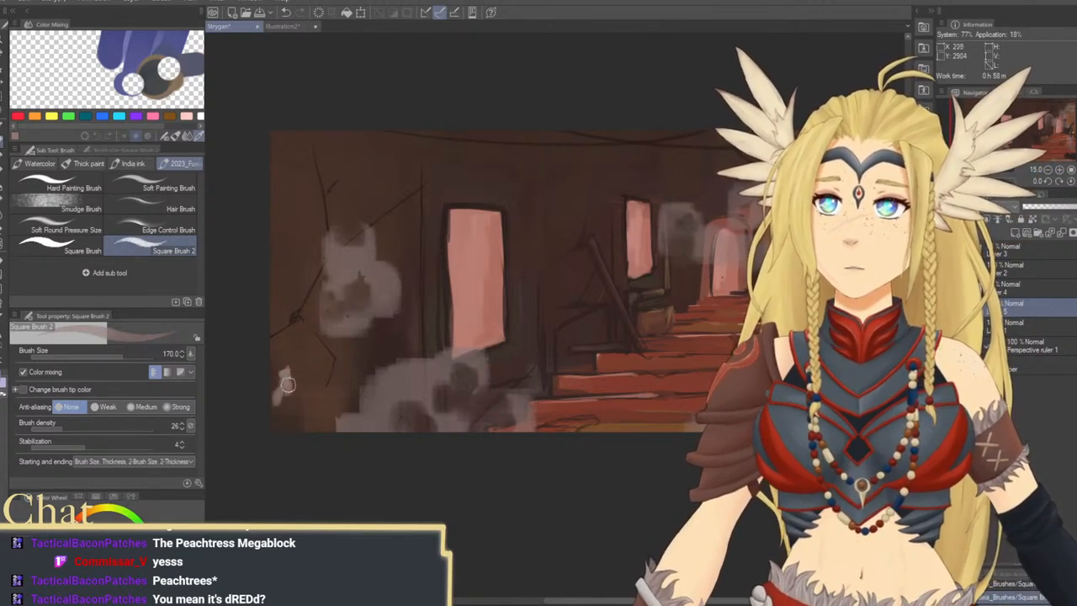
{"action": "key", "text": "bracketright"}
{"action": "key", "text": "bracketright"}
{"action": "key", "text": "bracketright"}
{"action": "key", "text": "bracketright"}
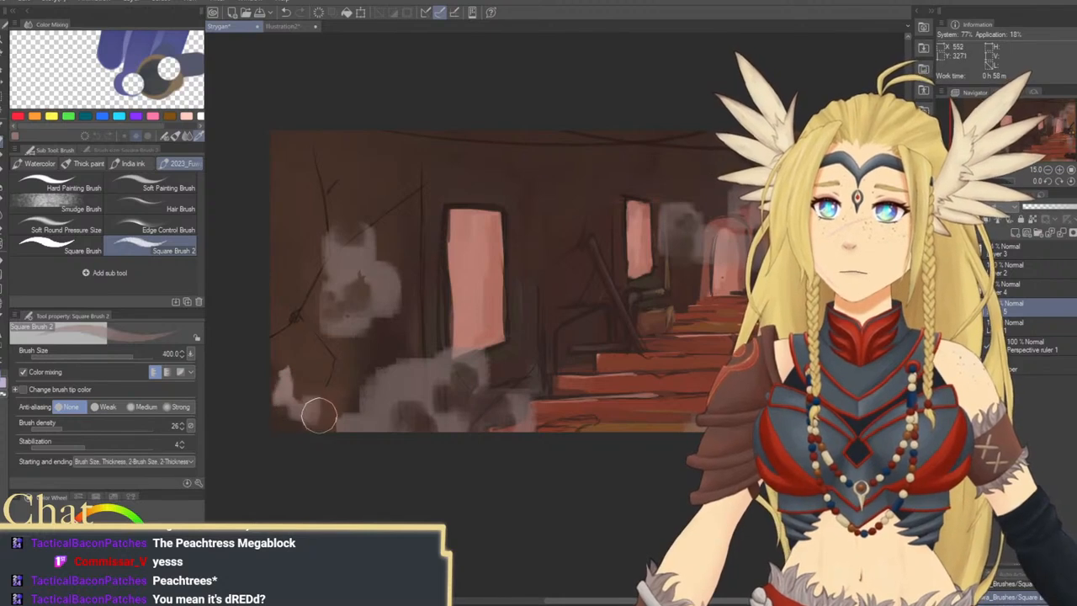
{"action": "mouse_move", "coordinate": [320, 414]}
{"action": "left_mouse_down"}
{"action": "mouse_move", "coordinate": [284, 413]}
{"action": "mouse_move", "coordinate": [307, 426]}
{"action": "mouse_move", "coordinate": [372, 379]}
{"action": "mouse_move", "coordinate": [377, 358]}
{"action": "mouse_move", "coordinate": [407, 353]}
{"action": "mouse_move", "coordinate": [383, 368]}
{"action": "mouse_move", "coordinate": [368, 413]}
{"action": "mouse_move", "coordinate": [344, 421]}
{"action": "mouse_move", "coordinate": [335, 442]}
{"action": "mouse_move", "coordinate": [380, 412]}
{"action": "mouse_move", "coordinate": [376, 427]}
{"action": "mouse_move", "coordinate": [384, 392]}
{"action": "mouse_move", "coordinate": [402, 412]}
{"action": "left_mouse_up"}
{"action": "mouse_move", "coordinate": [285, 211]}
{"action": "left_mouse_down"}
{"action": "mouse_move", "coordinate": [277, 270]}
{"action": "mouse_move", "coordinate": [294, 231]}
{"action": "mouse_move", "coordinate": [277, 210]}
{"action": "mouse_move", "coordinate": [278, 234]}
{"action": "mouse_move", "coordinate": [279, 178]}
{"action": "mouse_move", "coordinate": [305, 246]}
{"action": "mouse_move", "coordinate": [282, 274]}
{"action": "mouse_move", "coordinate": [304, 222]}
{"action": "mouse_move", "coordinate": [286, 214]}
{"action": "mouse_move", "coordinate": [272, 175]}
{"action": "mouse_move", "coordinate": [278, 266]}
{"action": "mouse_move", "coordinate": [256, 326]}
{"action": "mouse_move", "coordinate": [262, 302]}
{"action": "mouse_move", "coordinate": [280, 372]}
{"action": "mouse_move", "coordinate": [284, 292]}
{"action": "mouse_move", "coordinate": [272, 286]}
{"action": "mouse_move", "coordinate": [267, 302]}
{"action": "mouse_move", "coordinate": [287, 390]}
{"action": "left_mouse_up"}
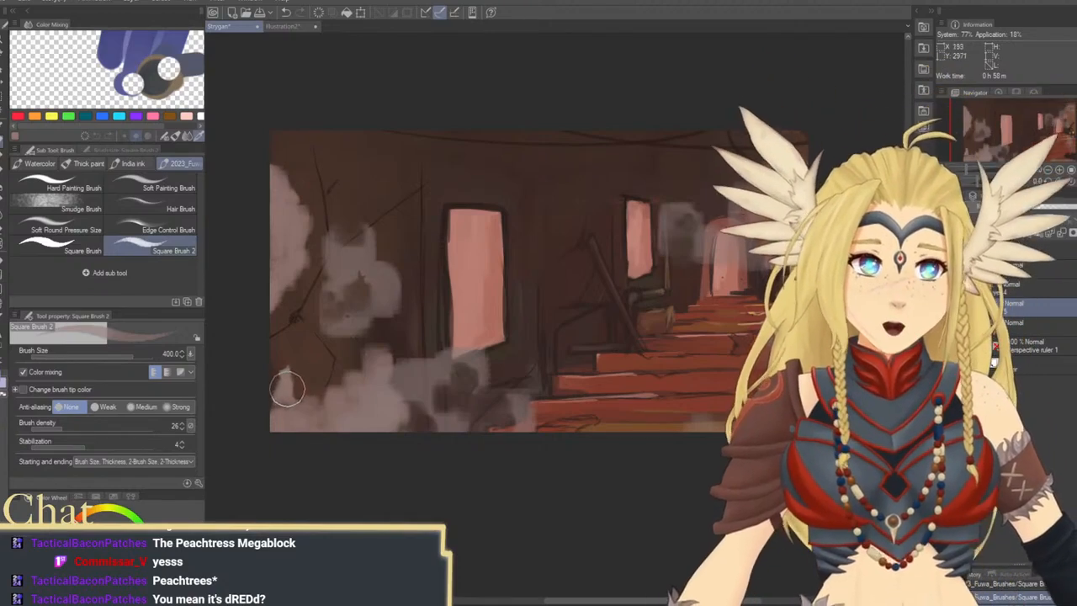
Carve gaps into the new smoke with transparent colour, using brush sizes 200, 300 and 250
{"action": "left_click", "coordinate": [3, 396]}
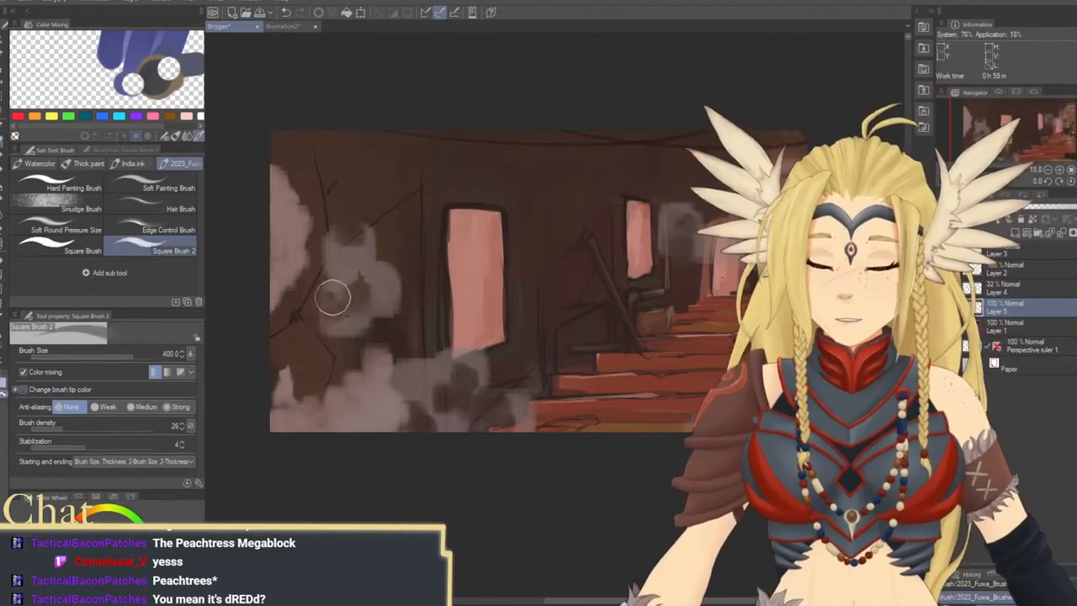
{"action": "key", "text": "["}
{"action": "key", "text": "["}
{"action": "key", "text": "["}
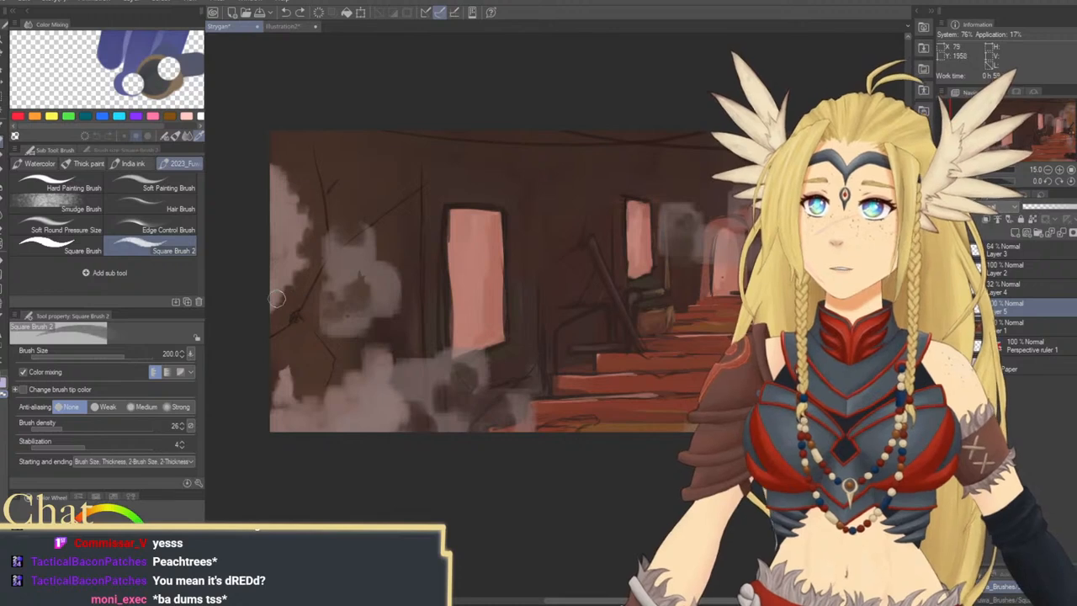
{"action": "left_click_drag", "start_coordinate": [277, 299], "coordinate": [276, 269]}
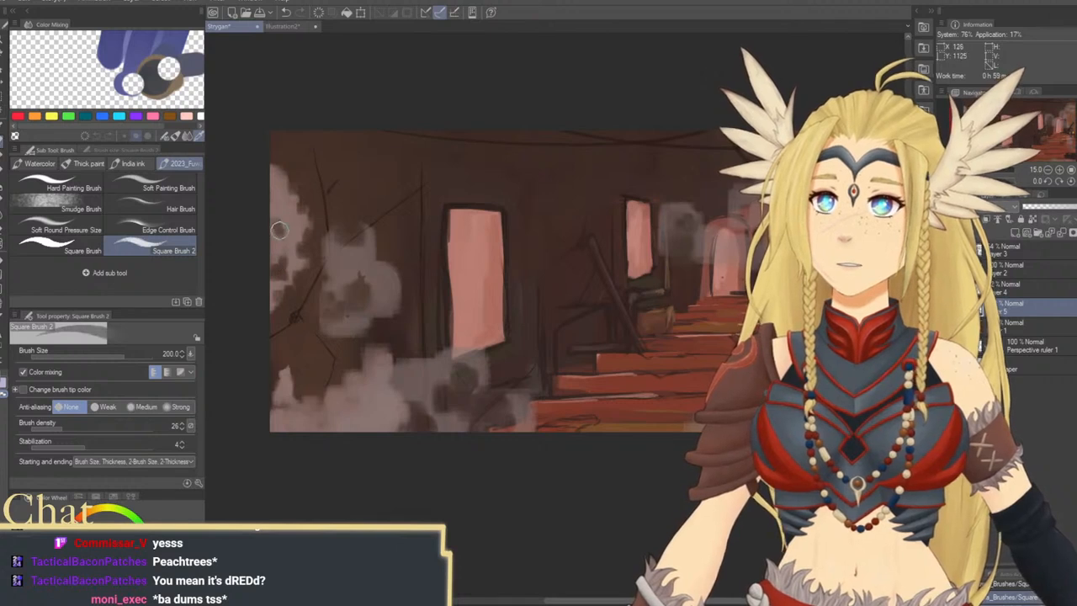
{"action": "key", "text": "bracketright"}
{"action": "key", "text": "bracketright"}
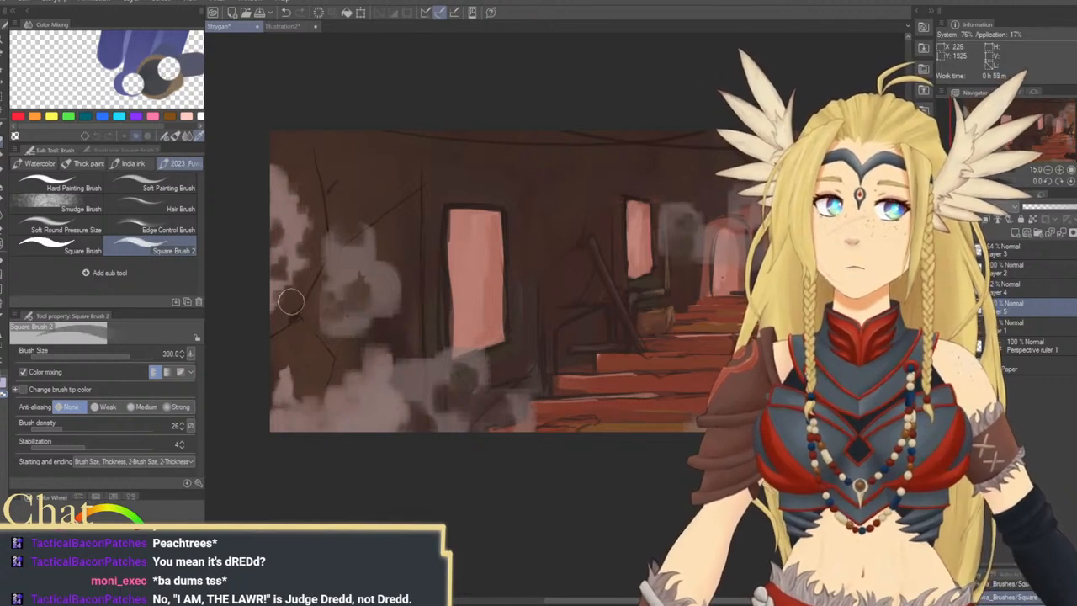
{"action": "left_click_drag", "start_coordinate": [344, 323], "coordinate": [341, 286]}
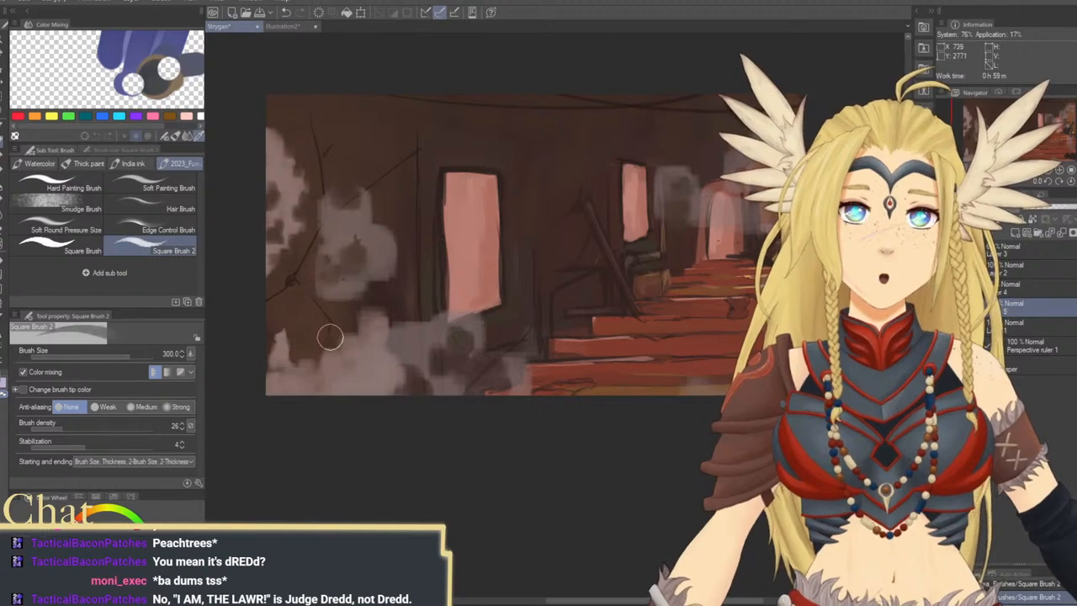
{"action": "key", "text": "bracketleft"}
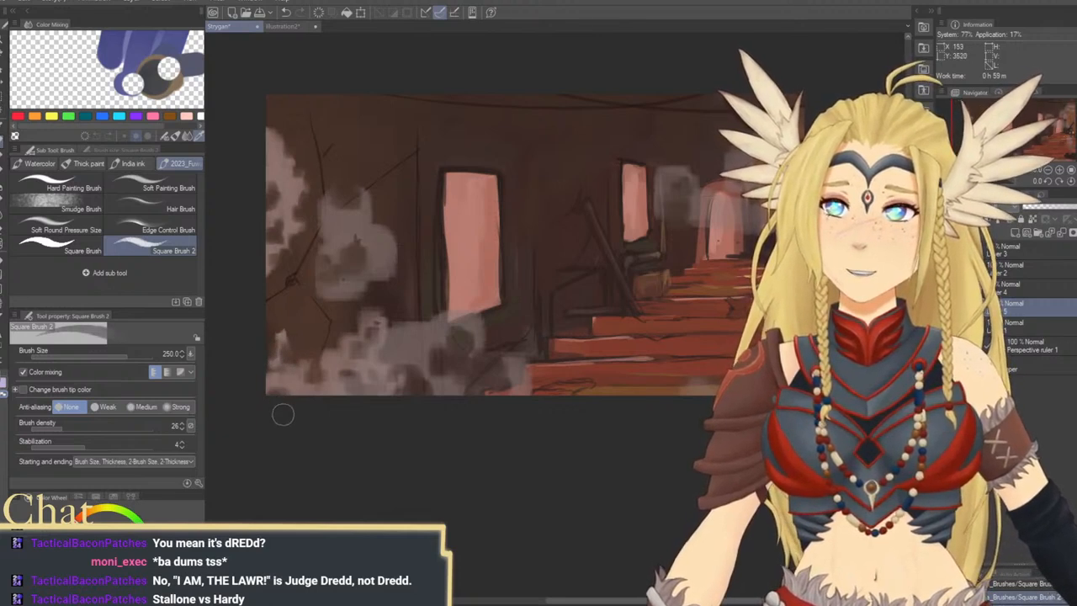
Add pale highlights to the lower-left smoke at brush sizes 250 and 170, undoing unwanted strokes
{"action": "left_click_drag", "start_coordinate": [481, 379], "coordinate": [460, 352]}
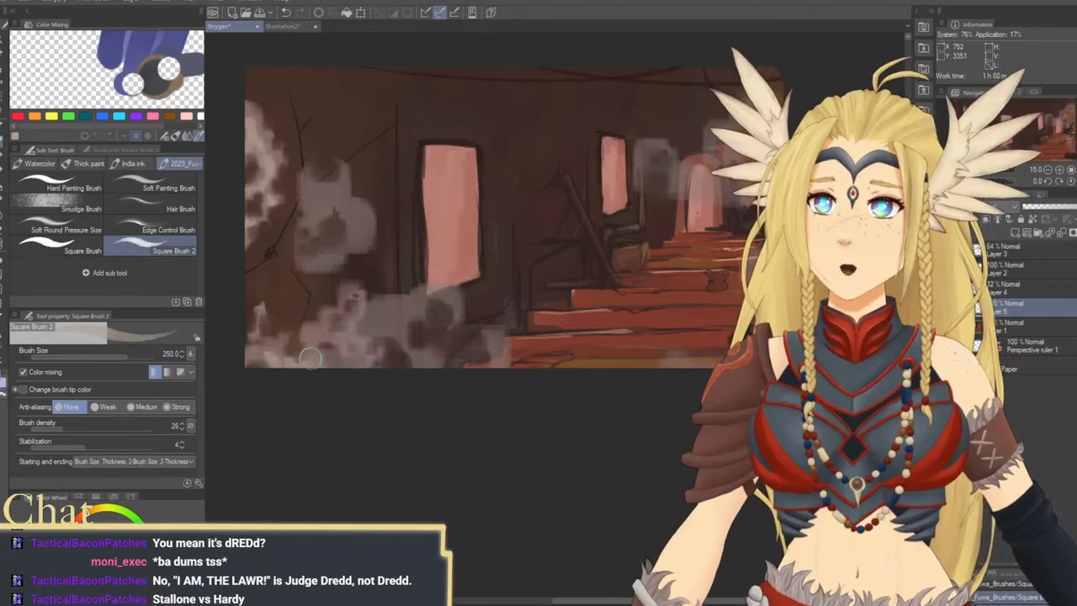
{"action": "key", "text": "ctrl+z"}
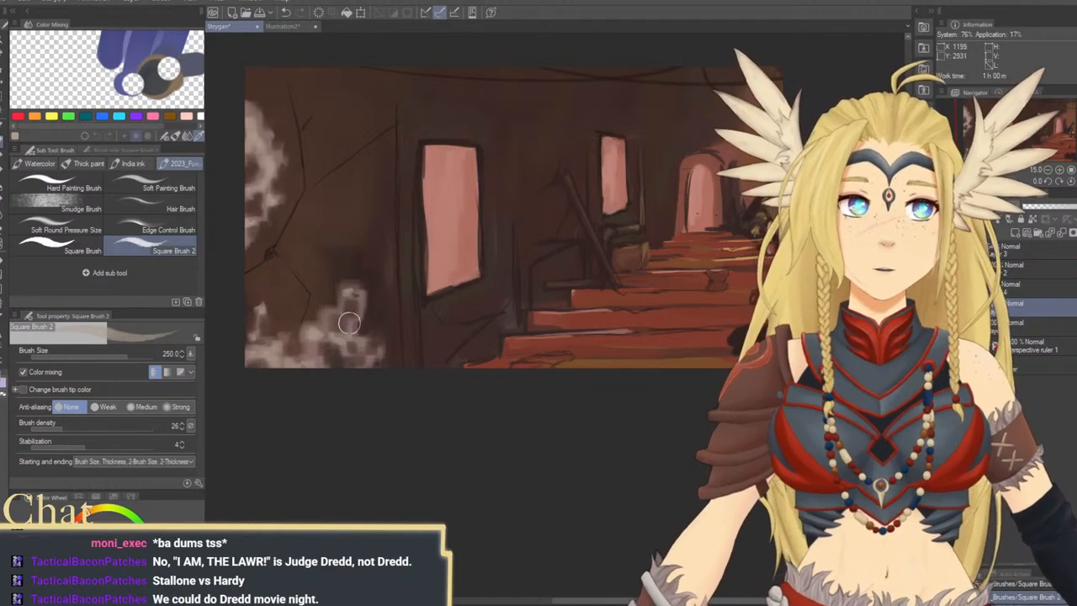
{"action": "key", "text": "bracketleft"}
{"action": "key", "text": "bracketleft"}
{"action": "mouse_move", "coordinate": [360, 313]}
{"action": "left_mouse_down"}
{"action": "mouse_move", "coordinate": [356, 323]}
{"action": "mouse_move", "coordinate": [325, 313]}
{"action": "mouse_move", "coordinate": [341, 314]}
{"action": "left_mouse_up"}
{"action": "key", "text": "ctrl+z"}
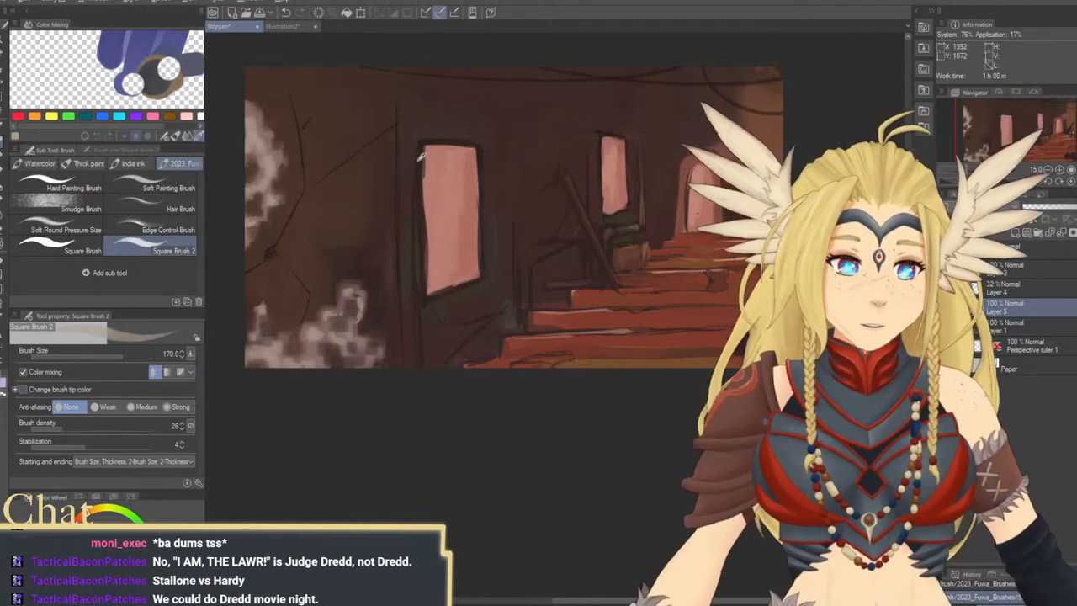
Add small dark contours inside the smoke along the left edge and lower-left corner at brush size 80
{"action": "key", "text": "bracketleft"}
{"action": "key", "text": "bracketleft"}
{"action": "key", "text": "bracketleft"}
{"action": "key", "text": "bracketleft"}
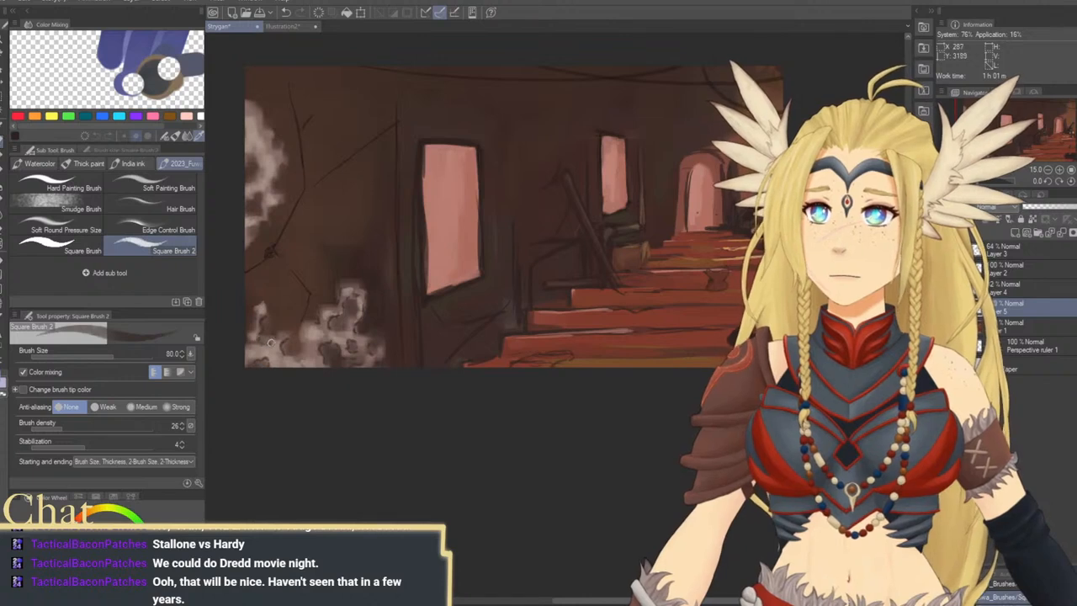
{"action": "left_click_drag", "start_coordinate": [301, 255], "coordinate": [319, 320]}
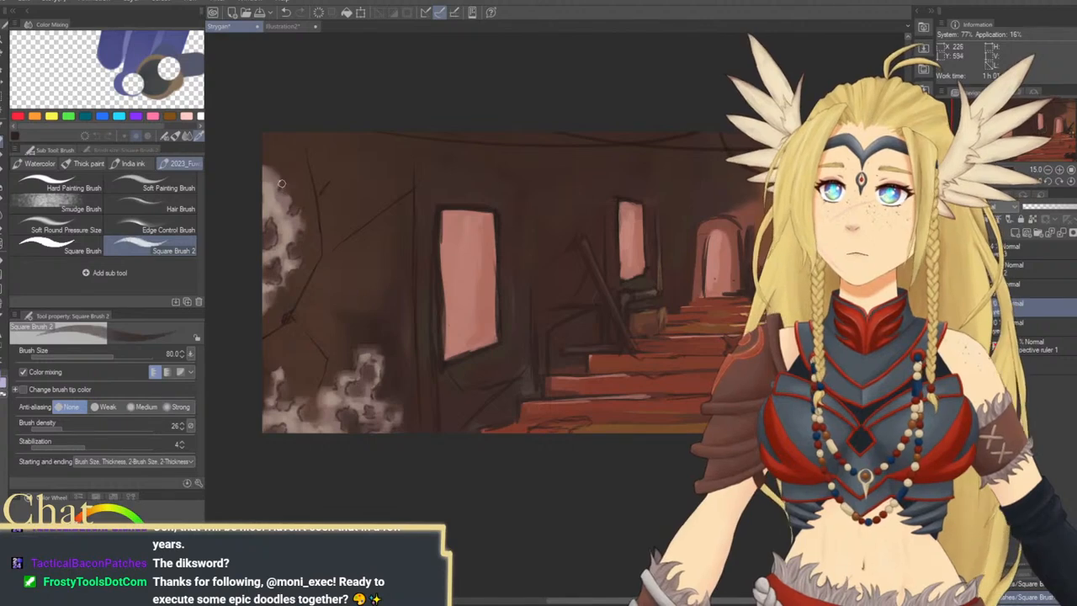
{"action": "mouse_move", "coordinate": [467, 301]}
{"action": "left_mouse_down"}
{"action": "mouse_move", "coordinate": [418, 296]}
{"action": "mouse_move", "coordinate": [423, 280]}
{"action": "mouse_move", "coordinate": [438, 326]}
{"action": "mouse_move", "coordinate": [455, 312]}
{"action": "left_mouse_up"}
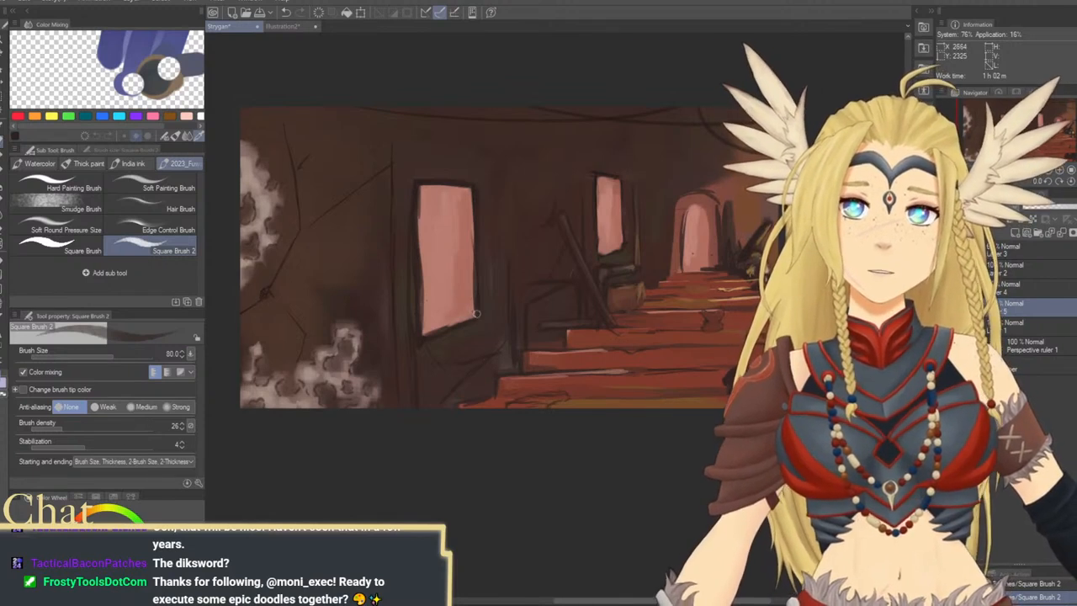
{"action": "key", "text": "ctrl+z"}
Show the hidden smoke layers, lasso the grey smoke patch beside the large window on Layer 2, and move it toward the painting's left edge
{"action": "left_click", "coordinate": [1033, 326]}
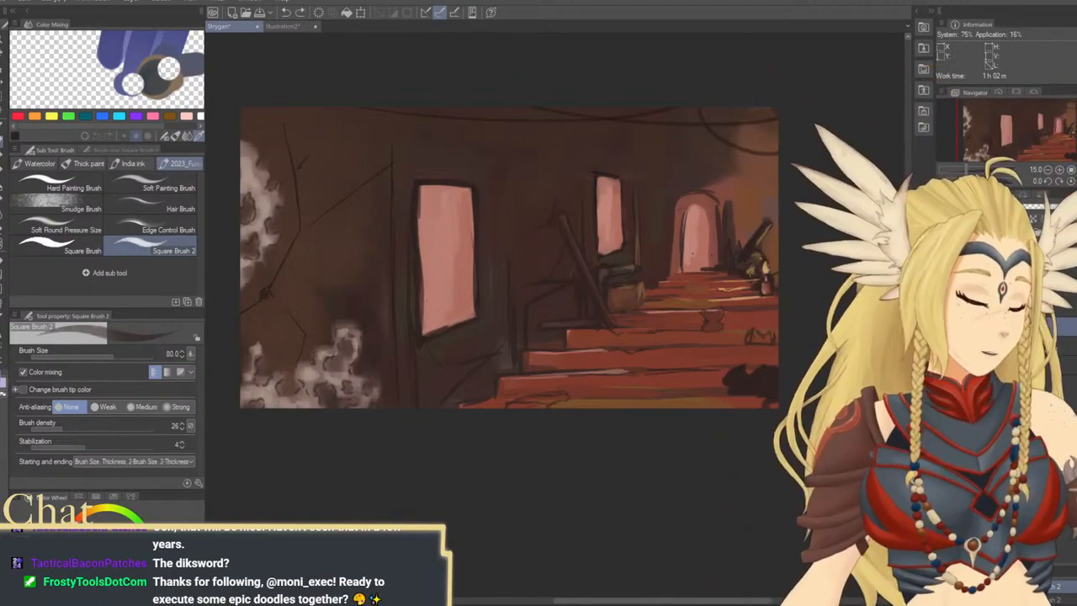
{"action": "left_click", "coordinate": [945, 327]}
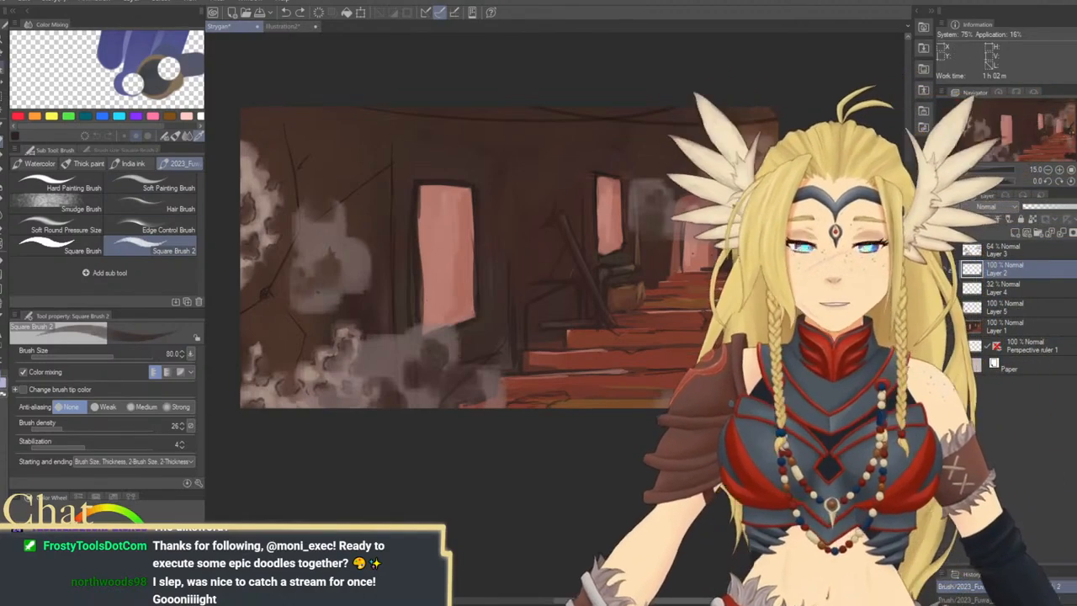
{"action": "key", "text": "m"}
{"action": "left_click", "coordinate": [85, 202]}
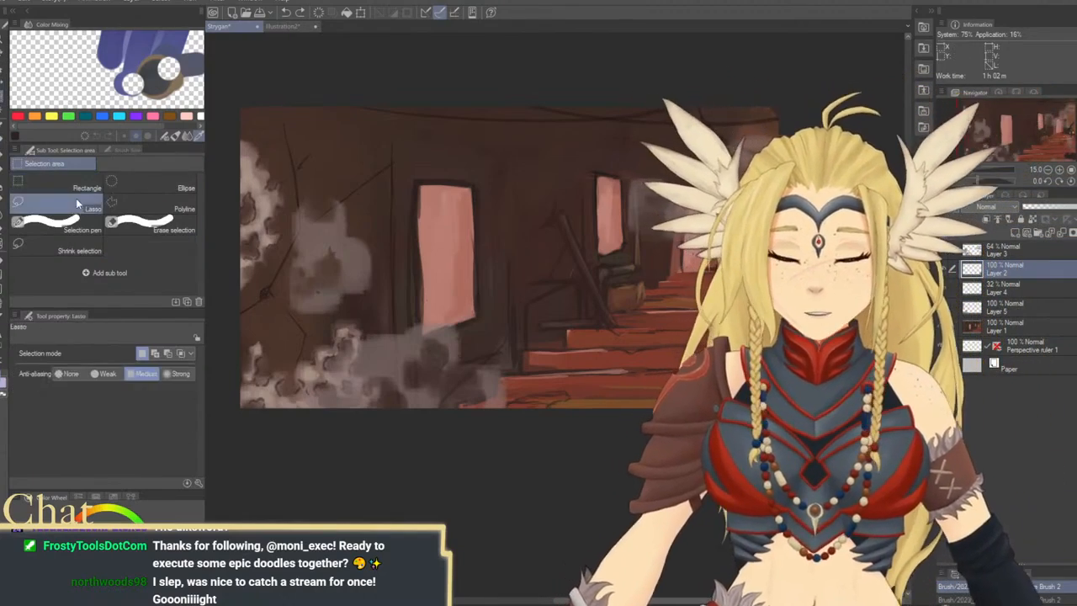
{"action": "mouse_move", "coordinate": [349, 313]}
{"action": "left_mouse_down"}
{"action": "mouse_move", "coordinate": [237, 339]}
{"action": "mouse_move", "coordinate": [341, 319]}
{"action": "left_mouse_up"}
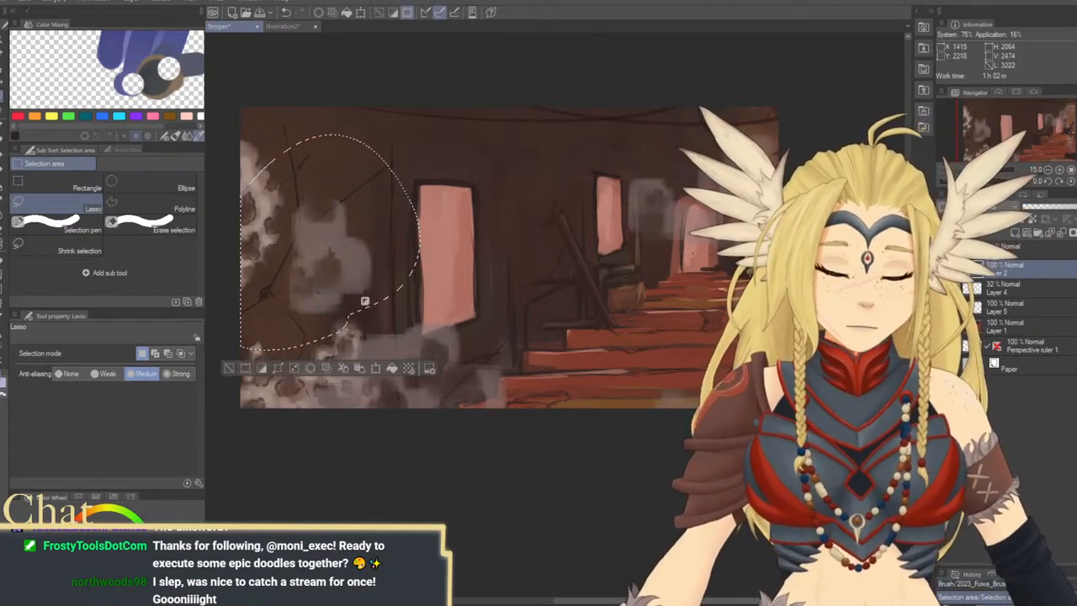
{"action": "key", "text": "k"}
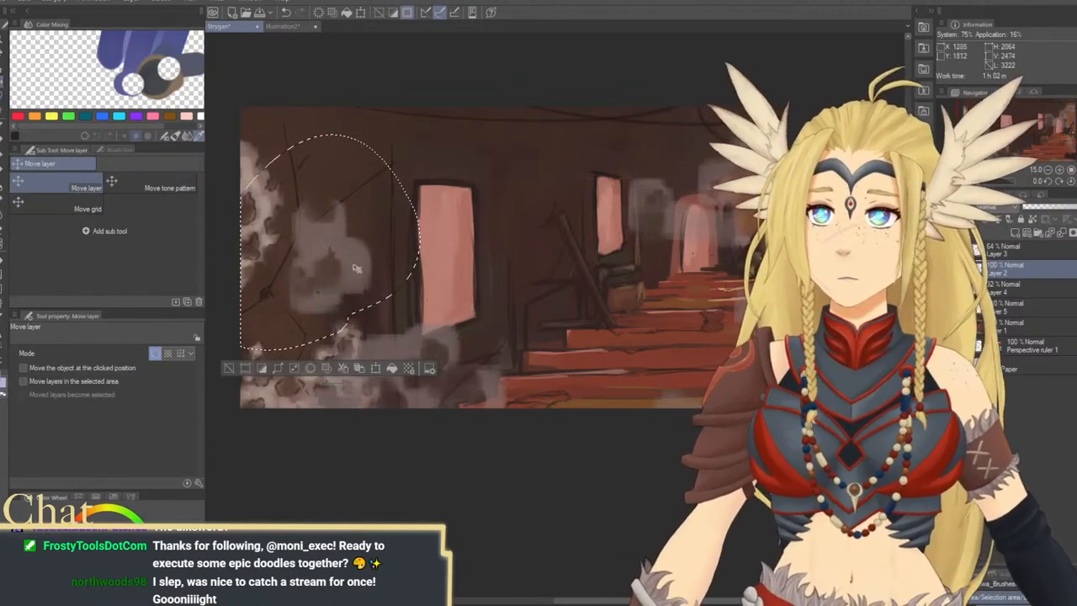
{"action": "left_click_drag", "start_coordinate": [330, 256], "coordinate": [271, 268]}
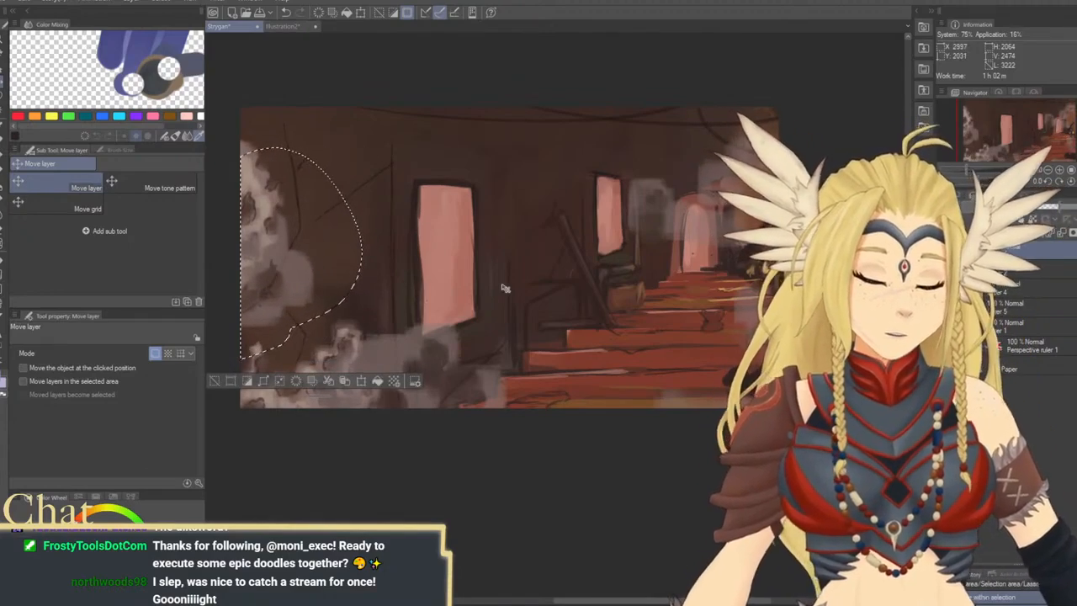
{"action": "key", "text": "ctrl+d"}
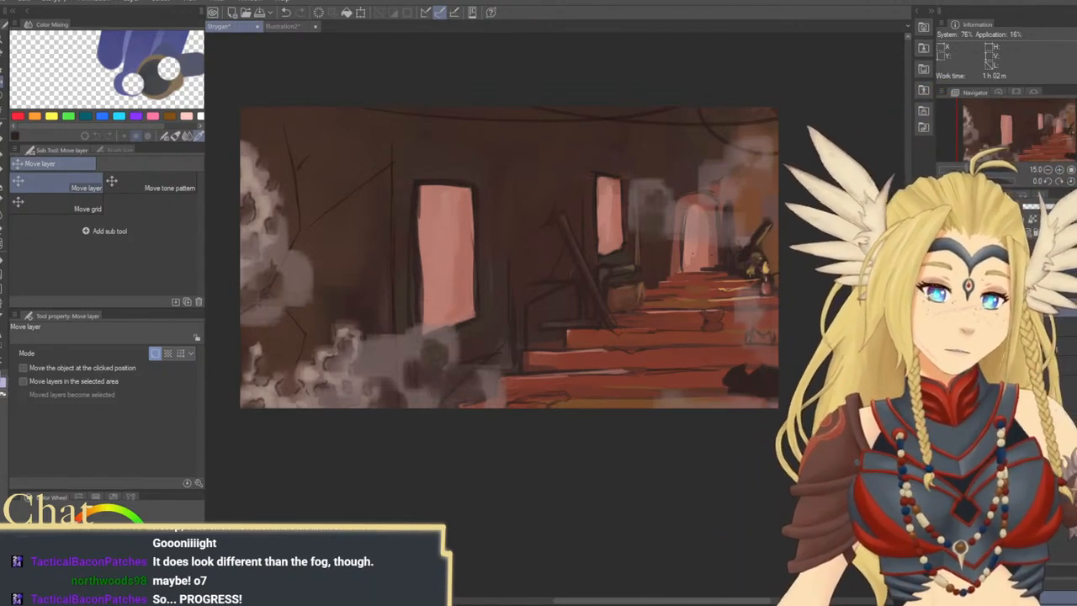
Paint a pale smoke puff high on the wall between the windows and a small one beside the archway at brush size 200
{"action": "left_click", "coordinate": [97, 497]}
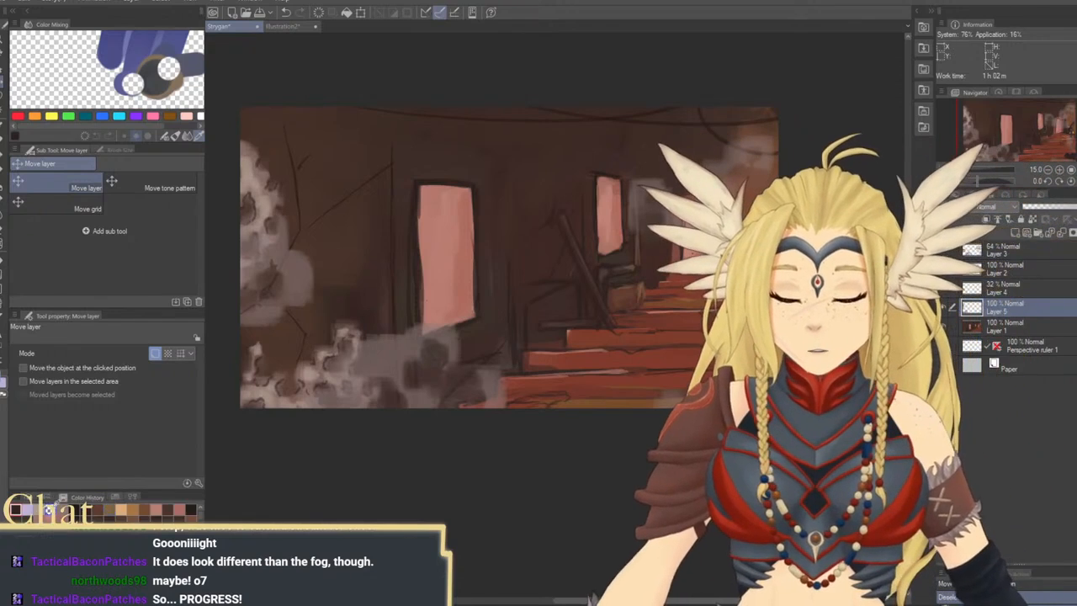
{"action": "left_click", "coordinate": [48, 509]}
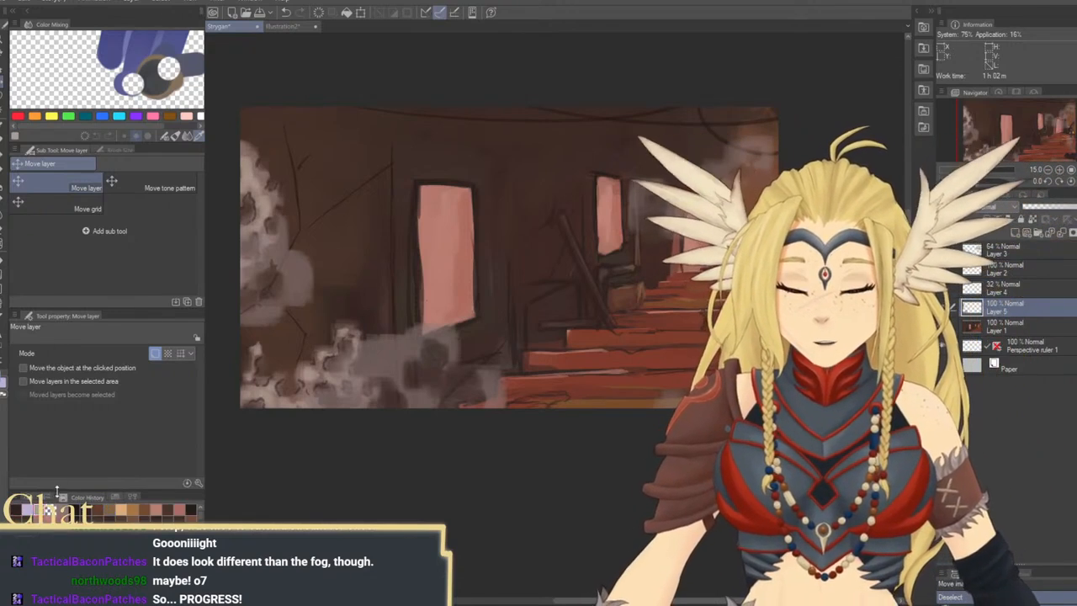
{"action": "key", "text": "b"}
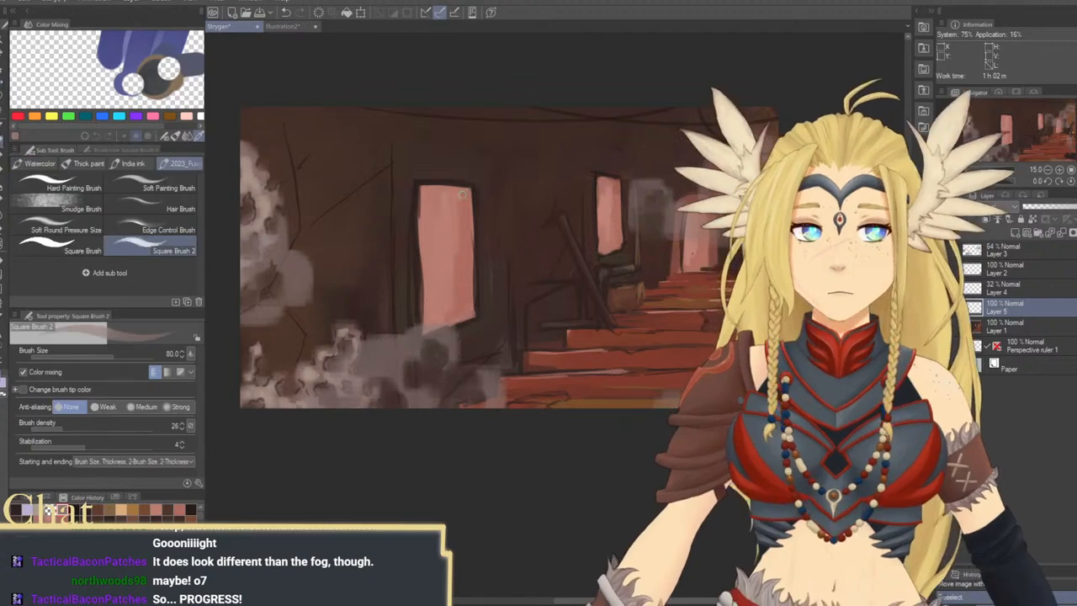
{"action": "key", "text": "bracketright"}
{"action": "key", "text": "bracketright"}
{"action": "key", "text": "bracketright"}
{"action": "key", "text": "bracketright"}
{"action": "key", "text": "bracketright"}
{"action": "mouse_move", "coordinate": [537, 158]}
{"action": "left_mouse_down"}
{"action": "mouse_move", "coordinate": [517, 141]}
{"action": "mouse_move", "coordinate": [537, 157]}
{"action": "mouse_move", "coordinate": [557, 143]}
{"action": "mouse_move", "coordinate": [535, 156]}
{"action": "left_mouse_up"}
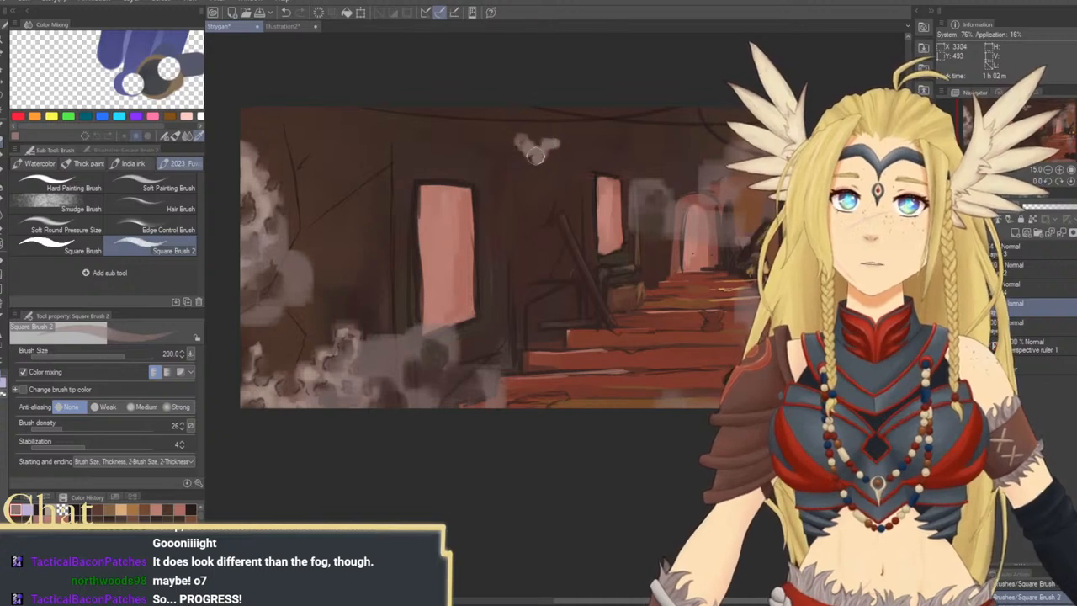
{"action": "left_click_drag", "start_coordinate": [569, 222], "coordinate": [516, 226]}
{"action": "left_click_drag", "start_coordinate": [501, 169], "coordinate": [525, 195]}
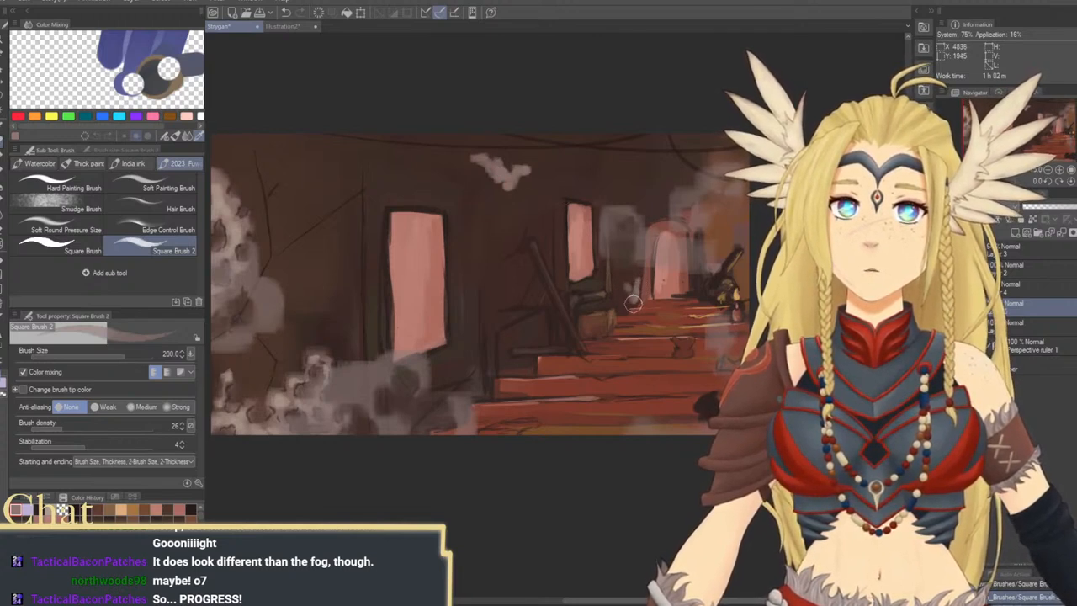
Carve gaps into the new smoke puffs with transparent colour at brush sizes 120 and 250
{"action": "left_click", "coordinate": [62, 510]}
{"action": "key", "text": "bracketleft"}
{"action": "key", "text": "bracketleft"}
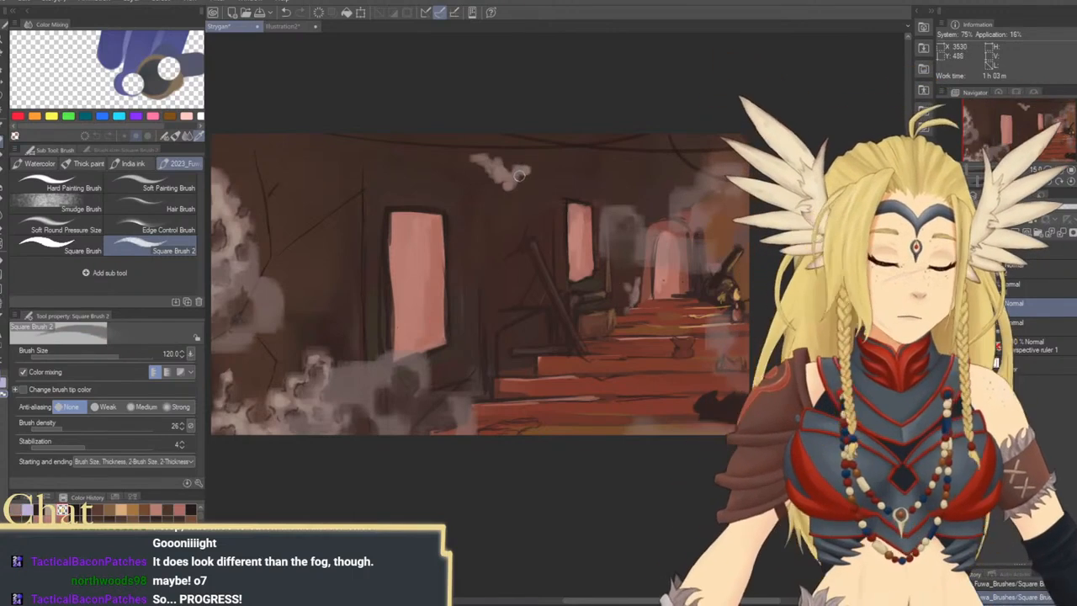
{"action": "left_click_drag", "start_coordinate": [520, 176], "coordinate": [519, 171]}
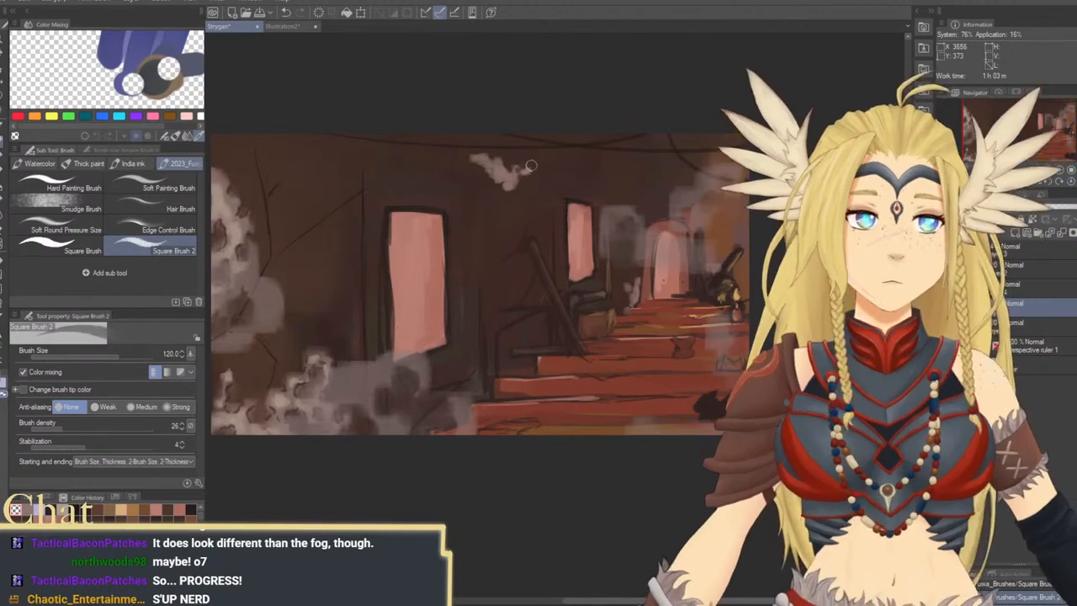
{"action": "key", "text": "bracketright"}
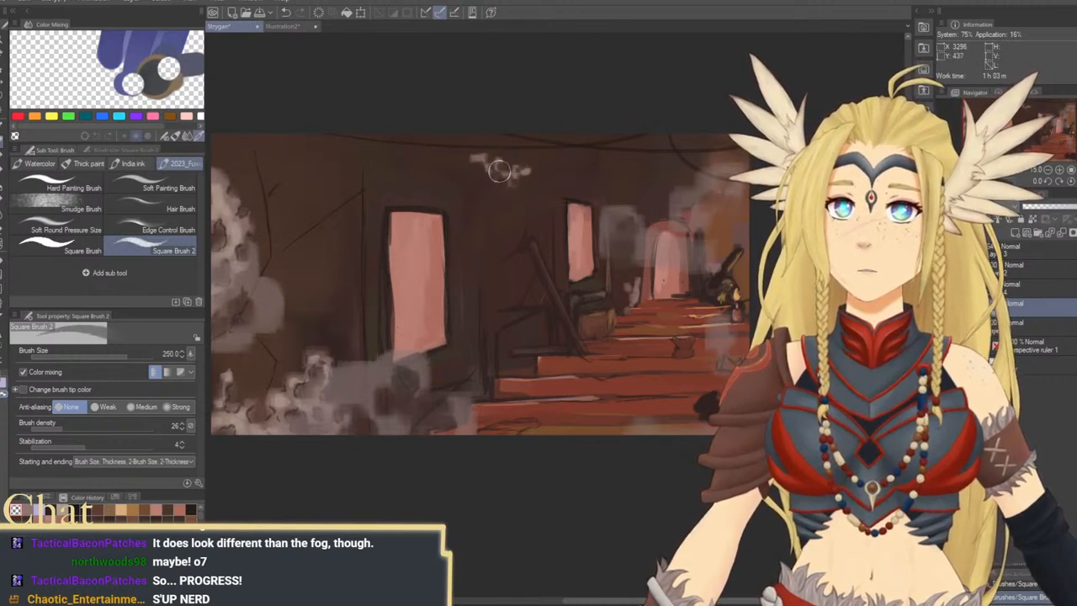
{"action": "left_click_drag", "start_coordinate": [591, 211], "coordinate": [574, 207]}
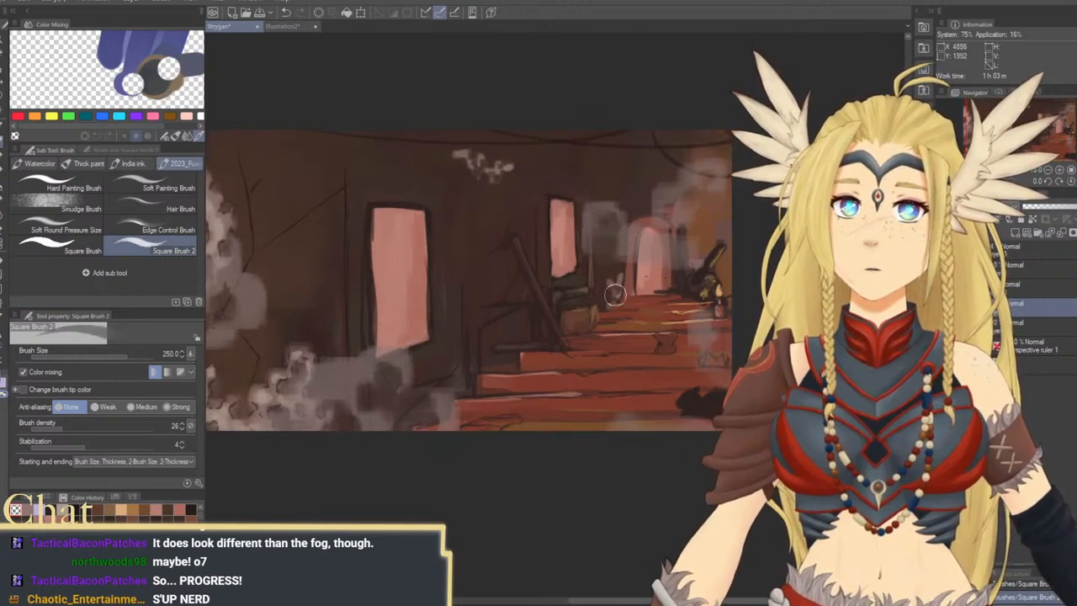
Add pale highlights to the carved smoke puff on the upper wall at brush size 150
{"action": "key", "text": "bracketleft"}
{"action": "key", "text": "bracketleft"}
{"action": "key", "text": "bracketleft"}
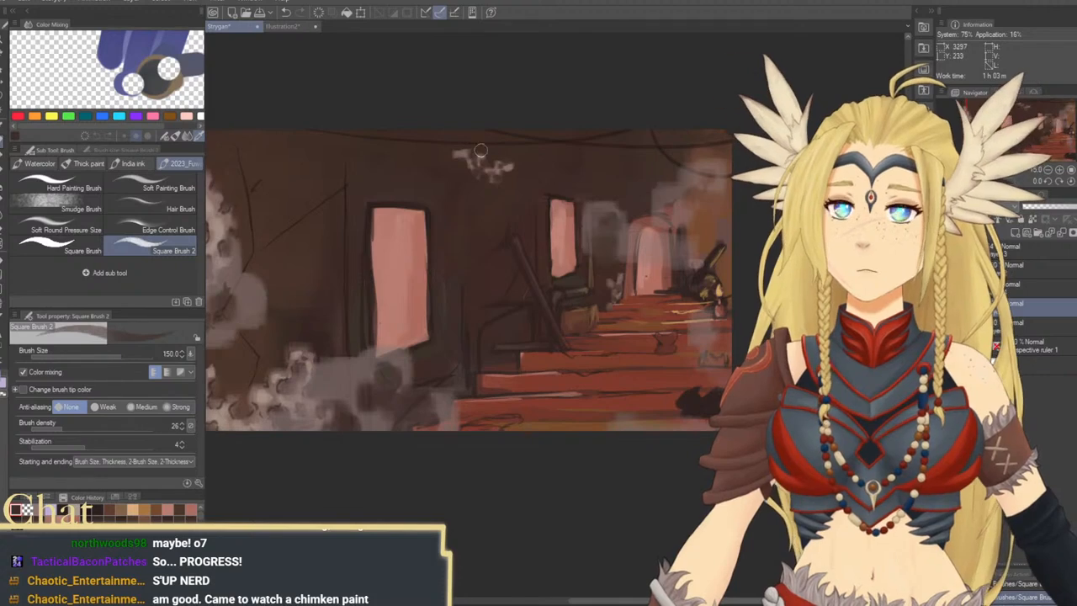
{"action": "left_click_drag", "start_coordinate": [541, 218], "coordinate": [570, 241]}
Add fine dark contours to the upper-wall smoke puff and the small puff near the archway at brush size 50
{"action": "key", "text": "bracketleft"}
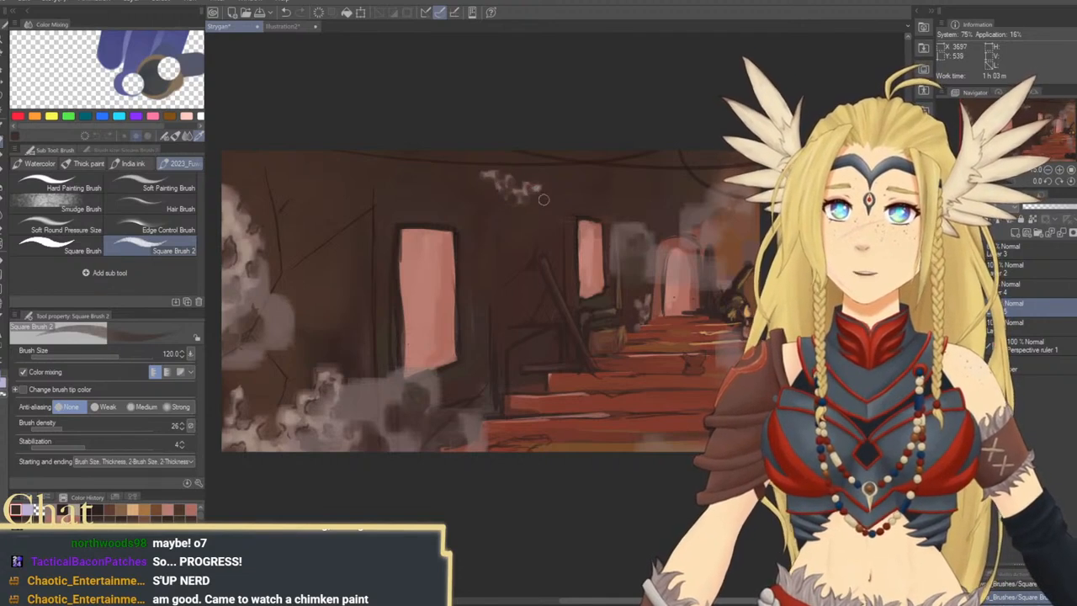
{"action": "key", "text": "bracketright"}
{"action": "key", "text": "bracketright"}
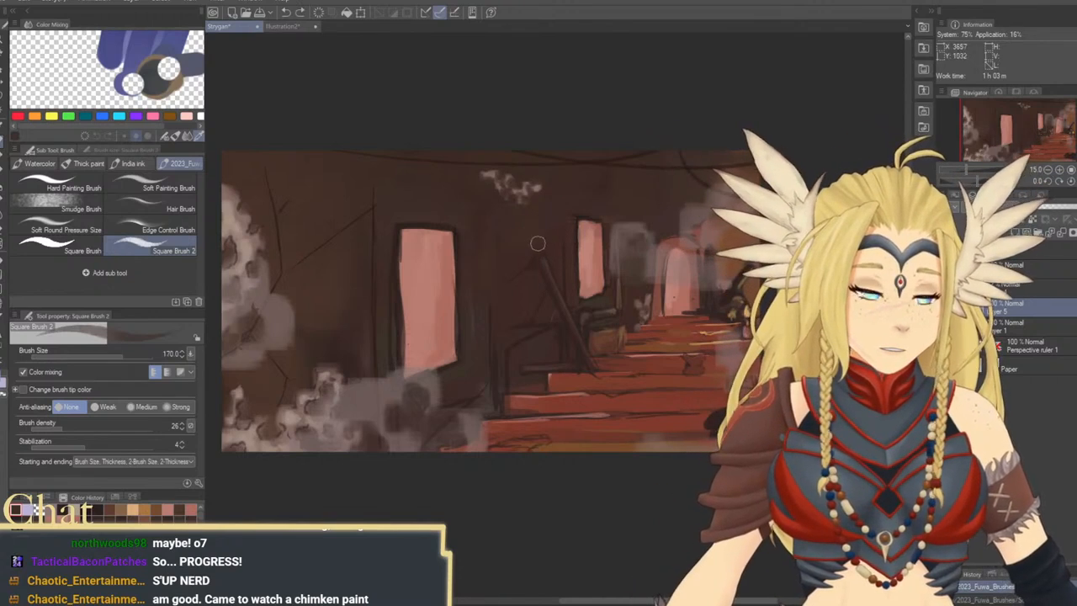
{"action": "key", "text": "bracketleft"}
{"action": "key", "text": "bracketleft"}
{"action": "key", "text": "bracketleft"}
{"action": "key", "text": "bracketleft"}
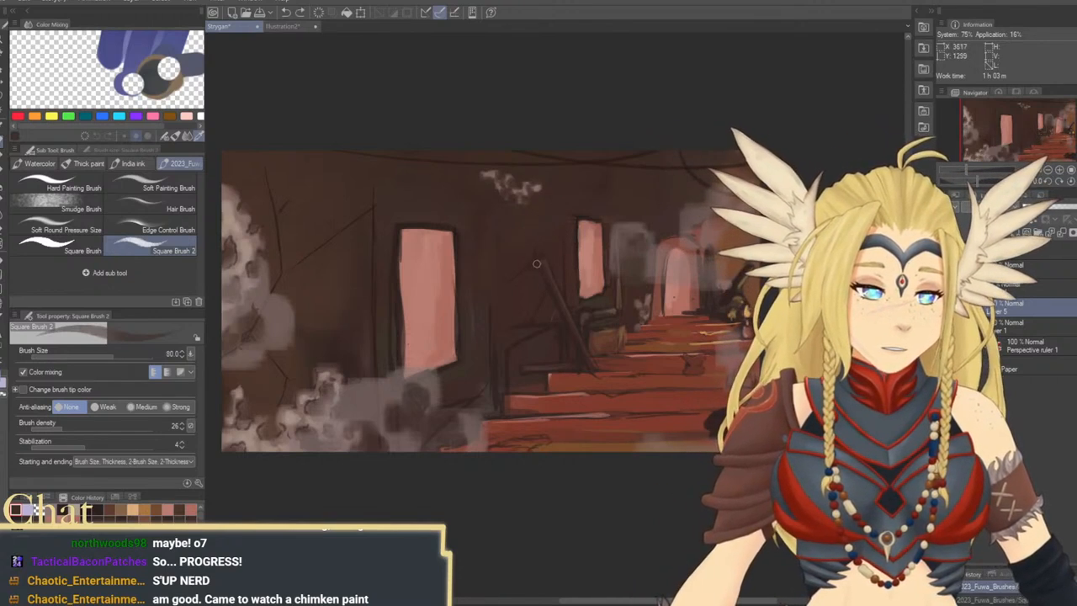
{"action": "key", "text": "bracketleft"}
{"action": "key", "text": "bracketleft"}
{"action": "key", "text": "bracketleft"}
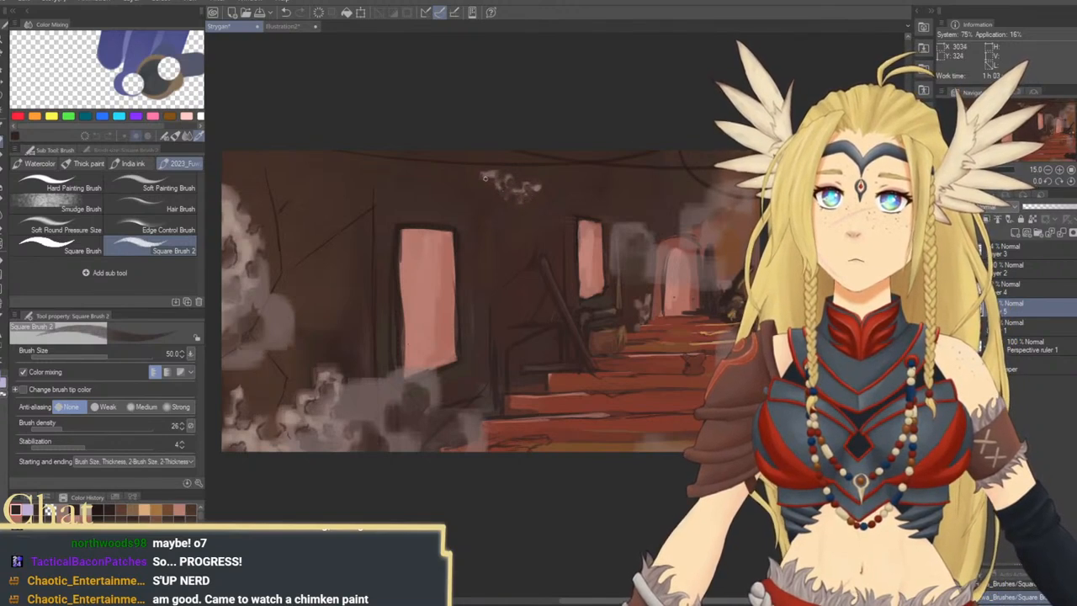
{"action": "left_click_drag", "start_coordinate": [613, 229], "coordinate": [478, 232]}
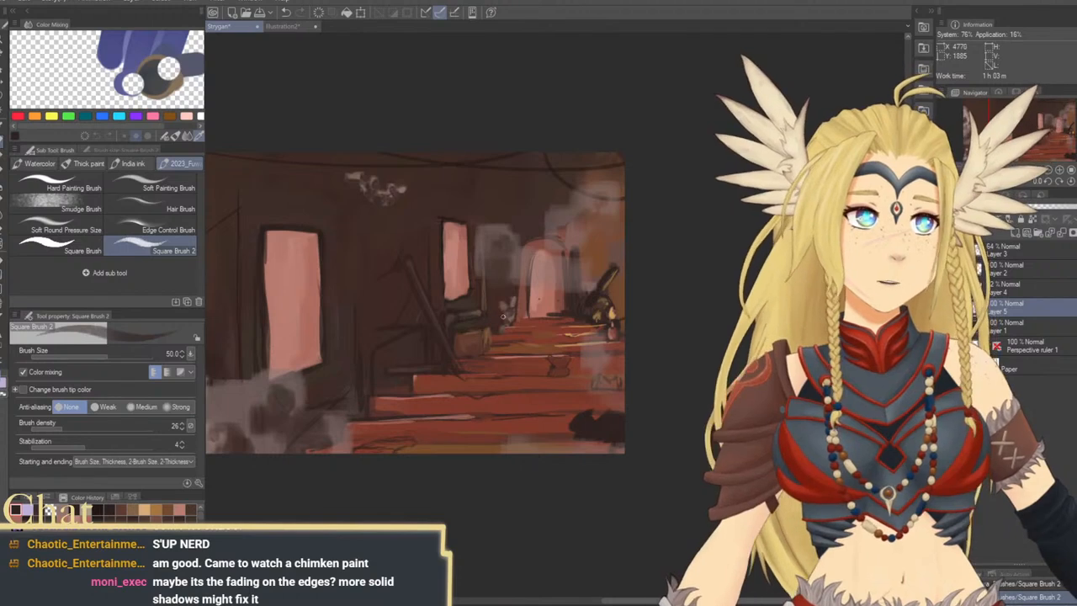
{"action": "mouse_move", "coordinate": [502, 317]}
{"action": "left_mouse_down"}
{"action": "mouse_move", "coordinate": [553, 292]}
{"action": "mouse_move", "coordinate": [536, 317]}
{"action": "left_mouse_up"}
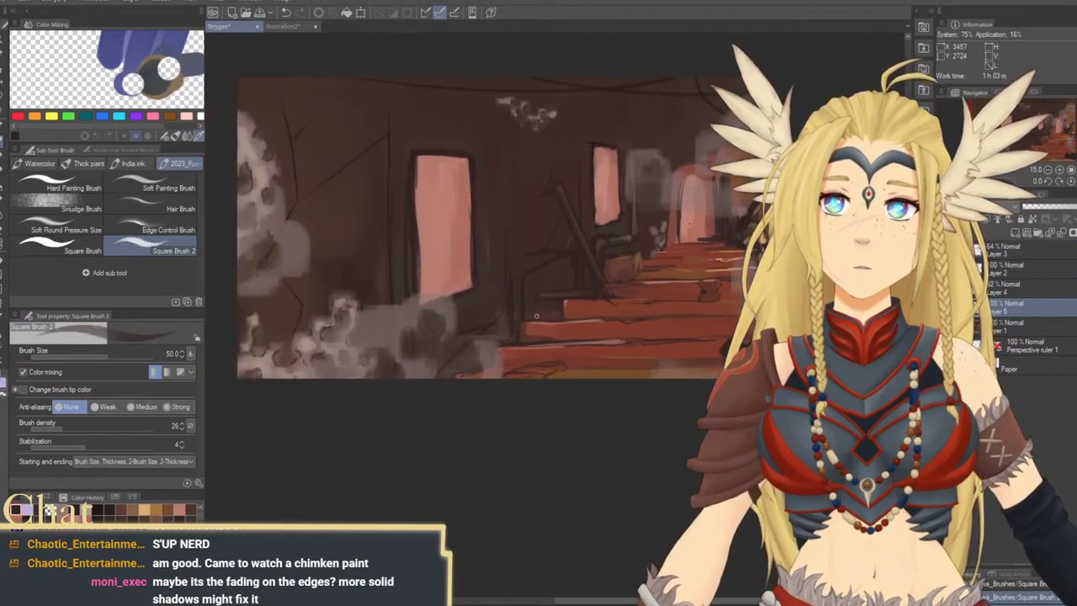
{"action": "left_click_drag", "start_coordinate": [539, 273], "coordinate": [517, 314]}
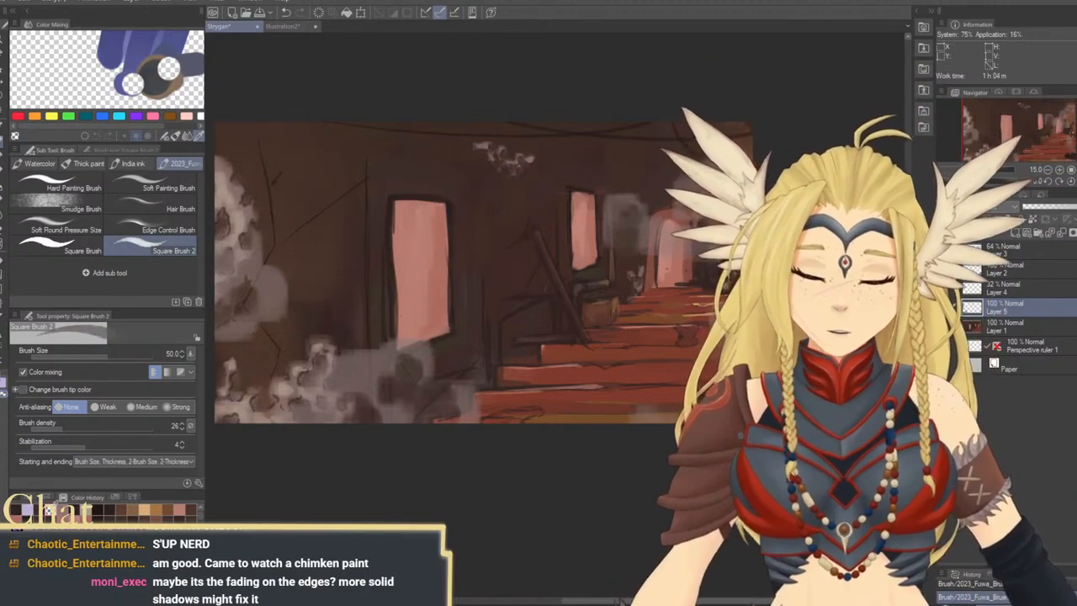
Fade the smoke puffs on Layer 5 with transparent colour, using brush size 1700 and brush density 10
{"action": "key", "text": "]"}
{"action": "key", "text": "]"}
{"action": "key", "text": "]"}
{"action": "key", "text": "]"}
{"action": "key", "text": "]"}
{"action": "key", "text": "]"}
{"action": "key", "text": "]"}
{"action": "key", "text": "]"}
{"action": "key", "text": "]"}
{"action": "key", "text": "]"}
{"action": "key", "text": "]"}
{"action": "key", "text": "]"}
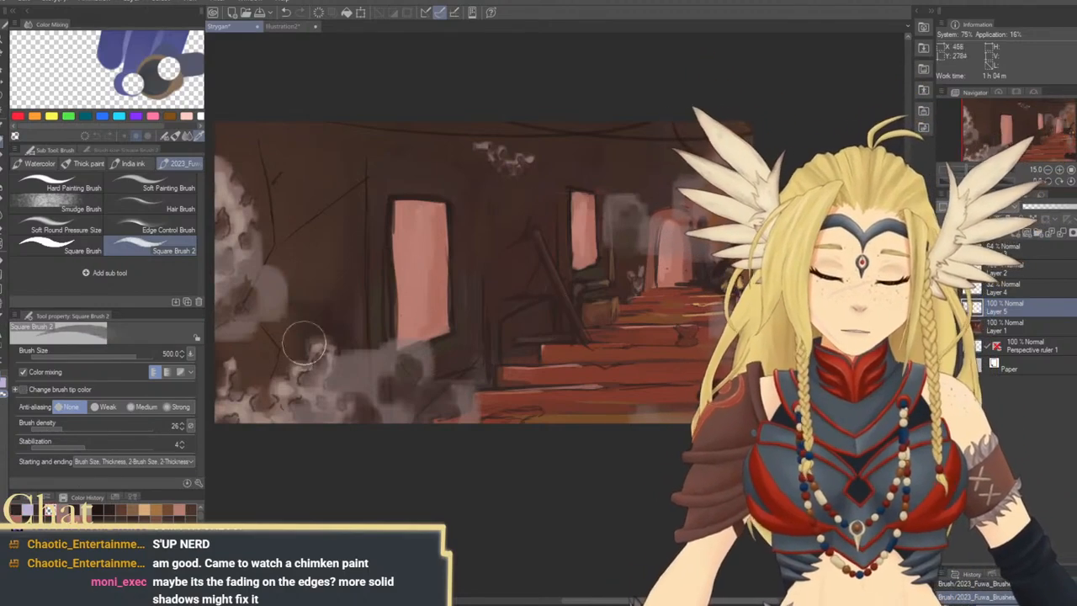
{"action": "key", "text": "]"}
{"action": "key", "text": "]"}
{"action": "key", "text": "]"}
{"action": "left_click", "coordinate": [44, 429]}
{"action": "key", "text": "]"}
{"action": "key", "text": "]"}
{"action": "key", "text": "]"}
{"action": "key", "text": "]"}
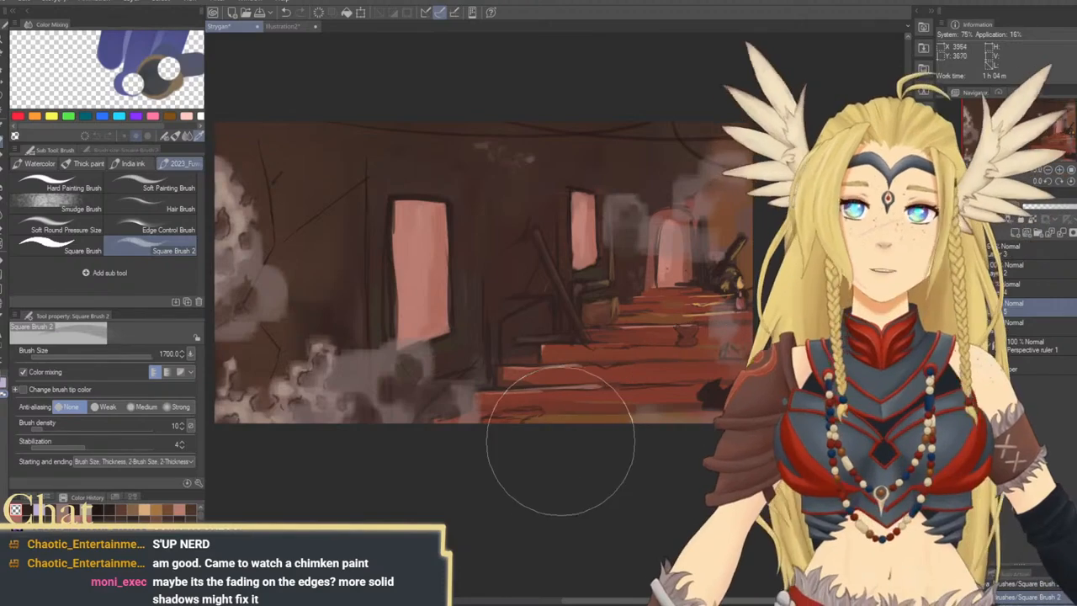
{"action": "left_click_drag", "start_coordinate": [491, 321], "coordinate": [602, 339]}
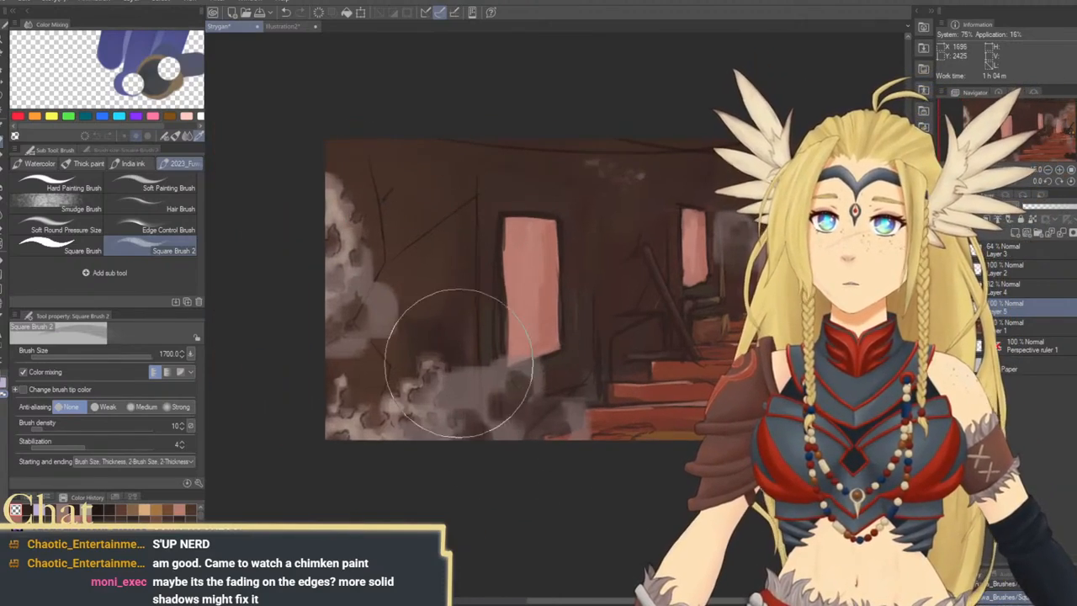
{"action": "left_click_drag", "start_coordinate": [458, 364], "coordinate": [310, 416]}
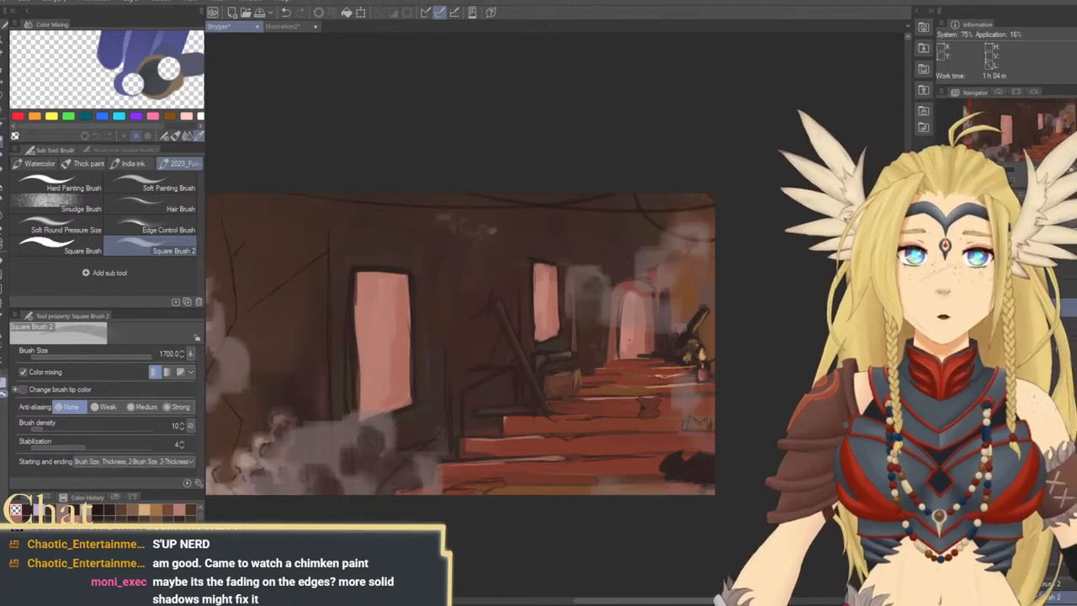
{"action": "left_click_drag", "start_coordinate": [609, 399], "coordinate": [656, 384]}
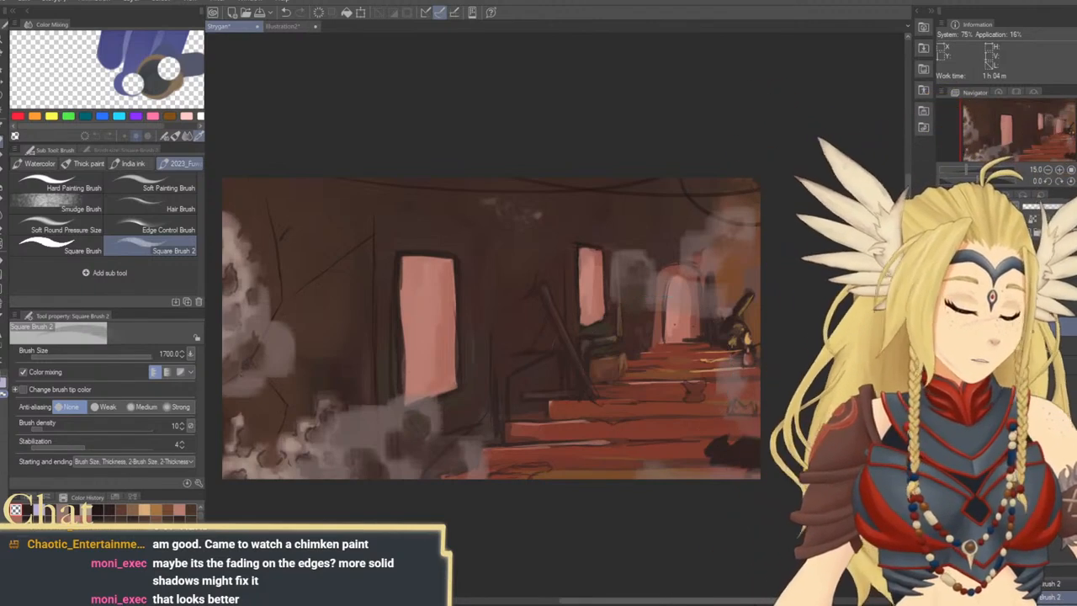
Compare the painting with and without the overlying grey smoke layers, leaving them hidden
{"action": "left_click", "coordinate": [944, 326]}
{"action": "left_click", "coordinate": [944, 327]}
{"action": "left_click", "coordinate": [944, 327]}
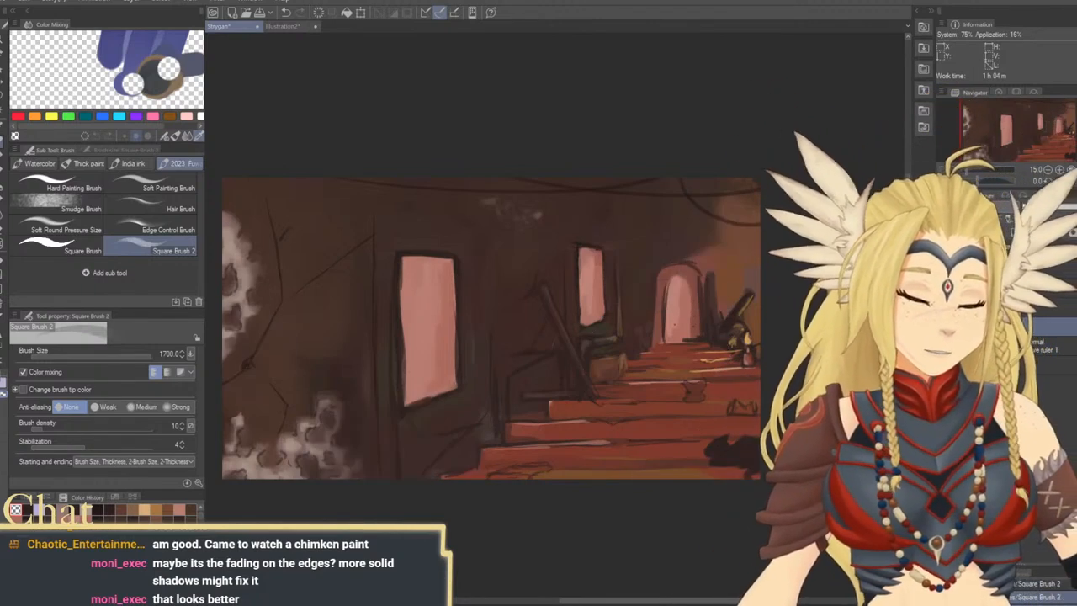
{"action": "left_click", "coordinate": [944, 326]}
{"action": "left_click", "coordinate": [945, 327]}
{"action": "left_click", "coordinate": [944, 326]}
{"action": "left_click", "coordinate": [944, 327]}
{"action": "left_click", "coordinate": [944, 326]}
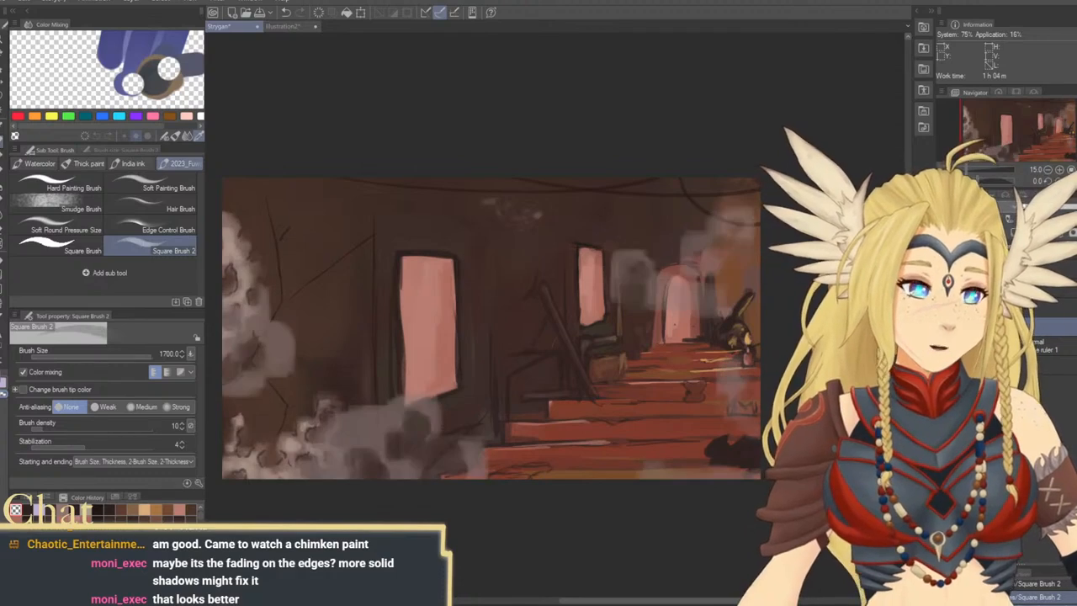
{"action": "left_click", "coordinate": [944, 327]}
{"action": "left_click", "coordinate": [944, 326]}
{"action": "left_click", "coordinate": [944, 326]}
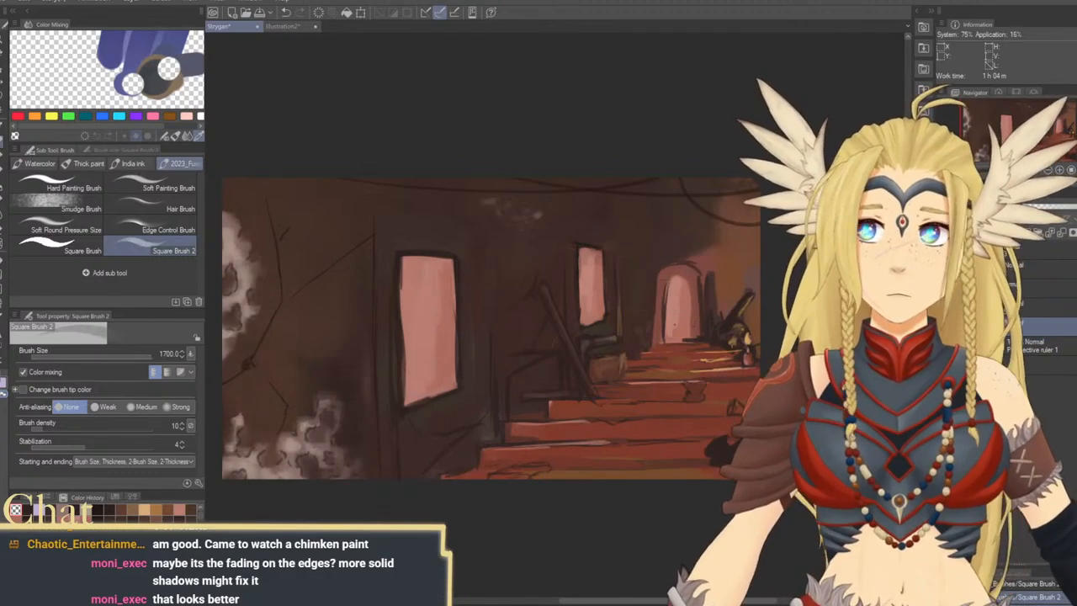
{"action": "left_click", "coordinate": [944, 326]}
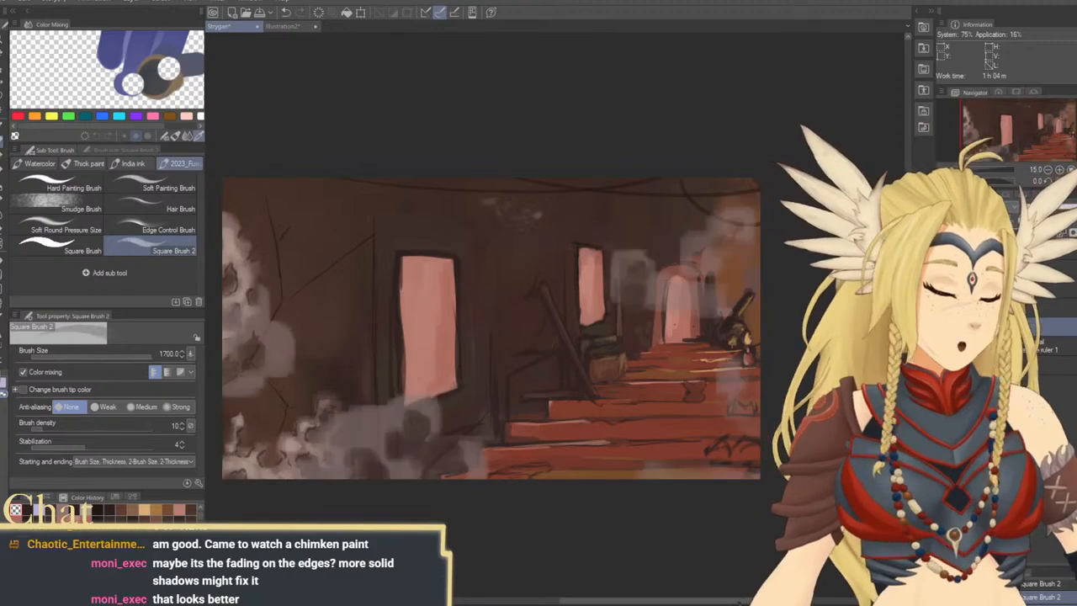
{"action": "left_click", "coordinate": [944, 326]}
Set the brush density to 50 and try dark strokes over the hanging cable above the archway at brush size 150, undoing them
{"action": "left_click_drag", "start_coordinate": [760, 356], "coordinate": [774, 319]}
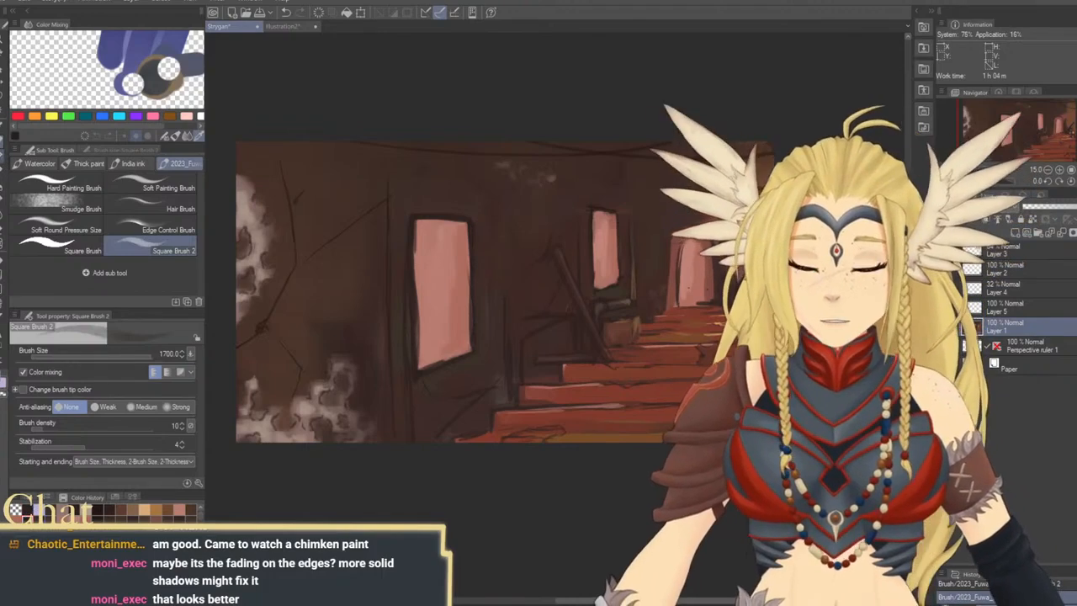
{"action": "left_click_drag", "start_coordinate": [628, 237], "coordinate": [505, 240]}
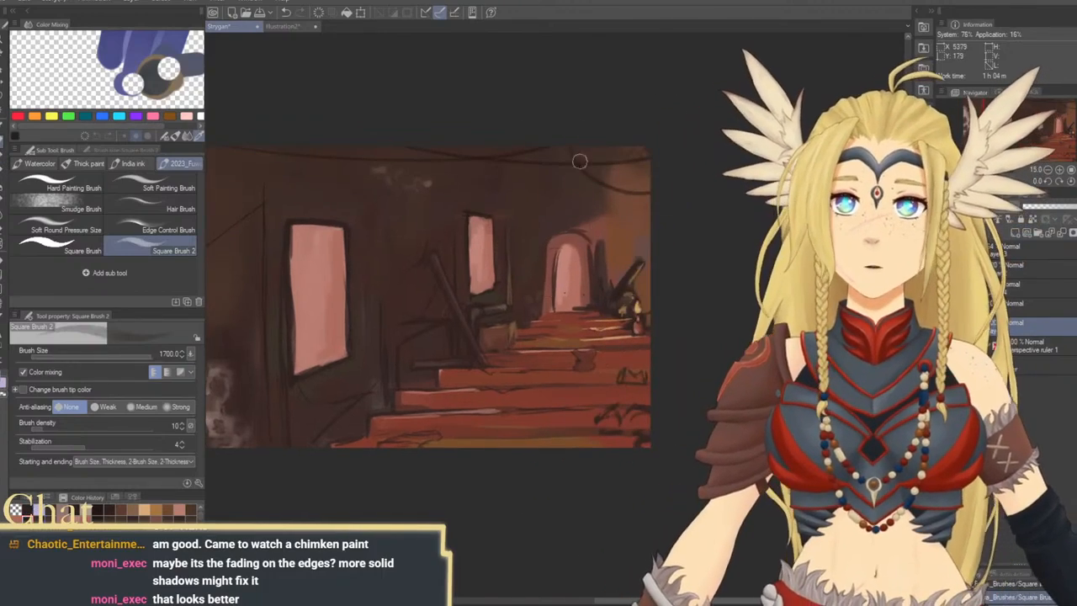
{"action": "mouse_move", "coordinate": [575, 161]}
{"action": "left_mouse_down"}
{"action": "mouse_move", "coordinate": [541, 162]}
{"action": "mouse_move", "coordinate": [548, 152]}
{"action": "mouse_move", "coordinate": [581, 167]}
{"action": "left_mouse_up"}
{"action": "key", "text": "bracketleft"}
{"action": "key", "text": "bracketleft"}
{"action": "key", "text": "bracketleft"}
{"action": "key", "text": "bracketleft"}
{"action": "key", "text": "bracketleft"}
{"action": "key", "text": "bracketleft"}
{"action": "key", "text": "bracketleft"}
{"action": "key", "text": "bracketleft"}
{"action": "key", "text": "bracketleft"}
{"action": "key", "text": "bracketleft"}
{"action": "key", "text": "bracketleft"}
{"action": "key", "text": "bracketleft"}
{"action": "key", "text": "bracketleft"}
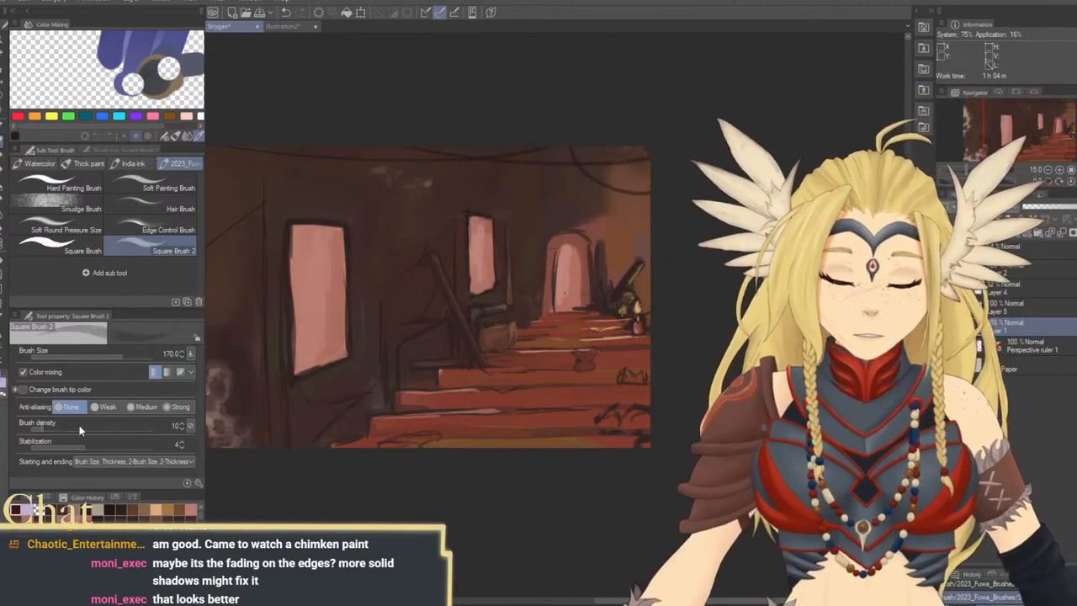
{"action": "left_click", "coordinate": [80, 425]}
{"action": "left_click", "coordinate": [98, 425]}
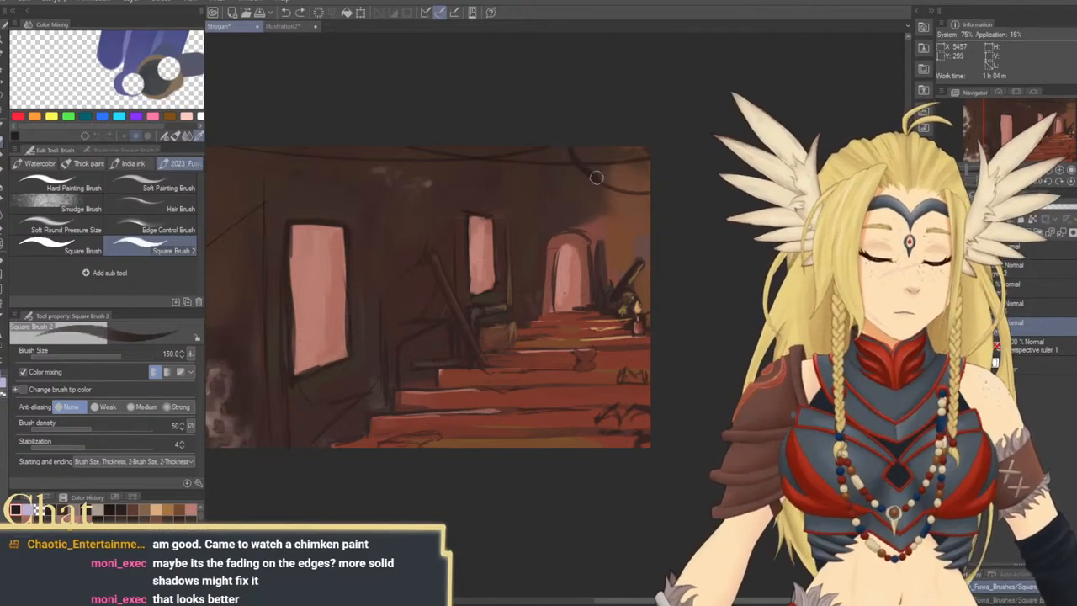
{"action": "key", "text": "bracketleft"}
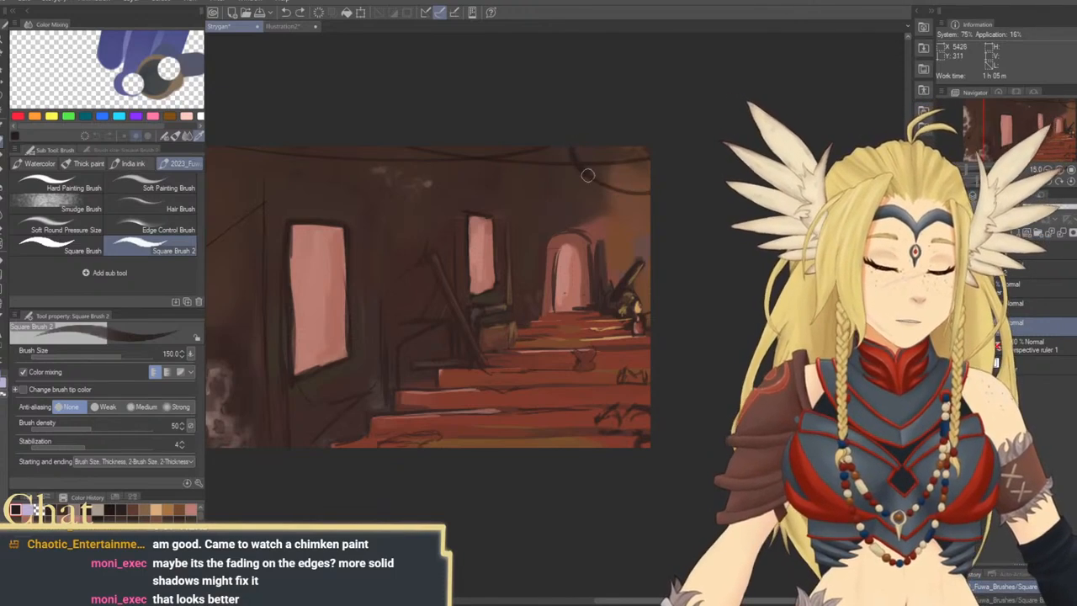
{"action": "key", "text": "ctrl+z"}
Darken the hanging cable above the archway and the adjoining ceiling cable with dark strokes at brush size 100
{"action": "key", "text": "bracketleft"}
{"action": "key", "text": "bracketleft"}
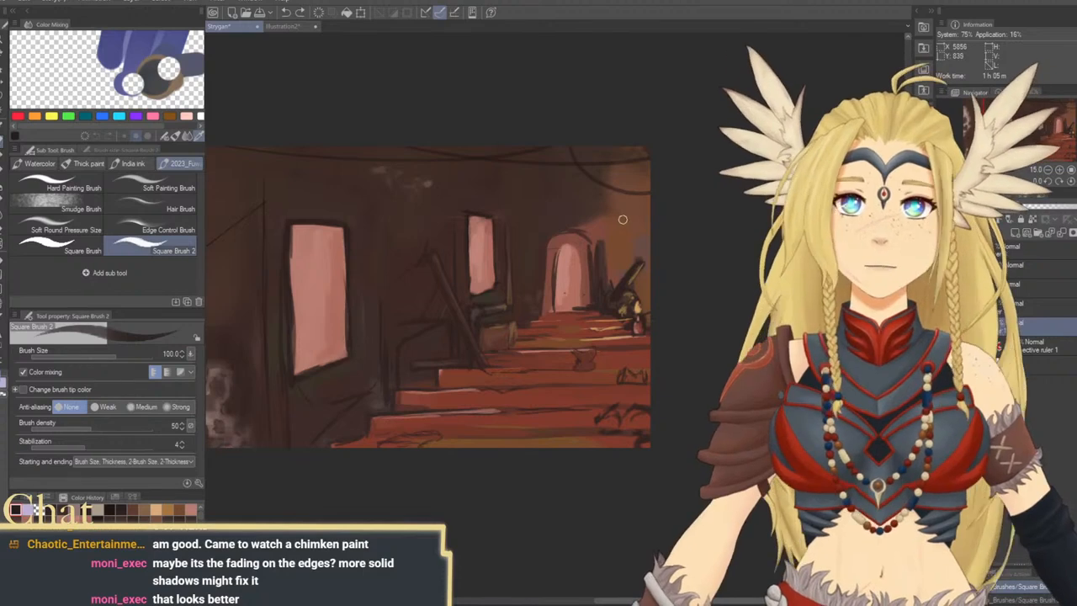
{"action": "left_click_drag", "start_coordinate": [620, 219], "coordinate": [634, 246]}
{"action": "mouse_move", "coordinate": [585, 173]}
{"action": "left_mouse_down"}
{"action": "mouse_move", "coordinate": [607, 203]}
{"action": "mouse_move", "coordinate": [670, 219]}
{"action": "left_mouse_up"}
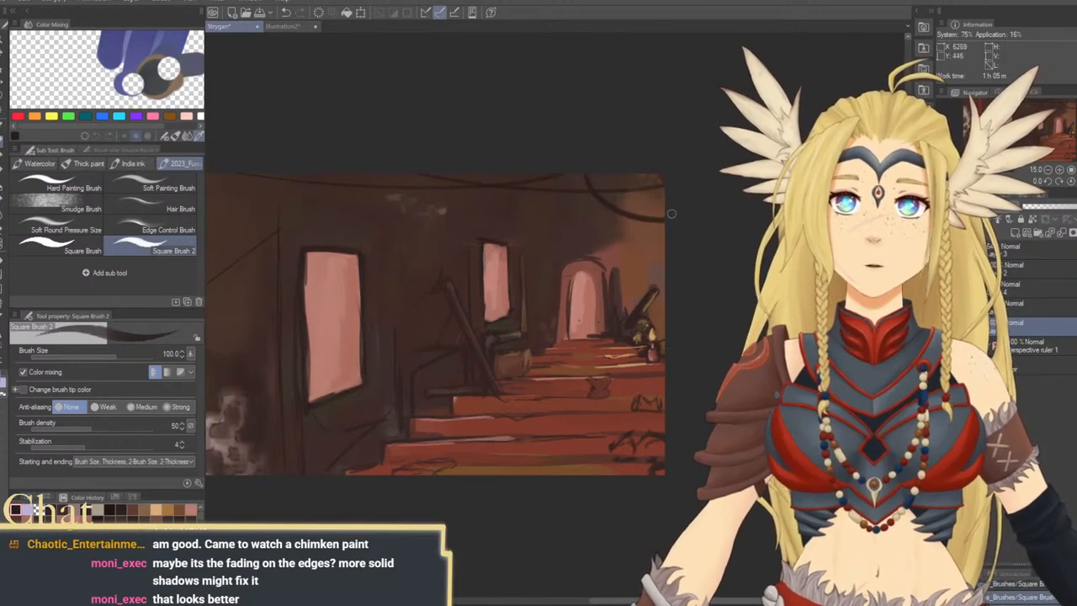
{"action": "left_click_drag", "start_coordinate": [553, 199], "coordinate": [627, 210]}
{"action": "left_click_drag", "start_coordinate": [505, 186], "coordinate": [454, 174]}
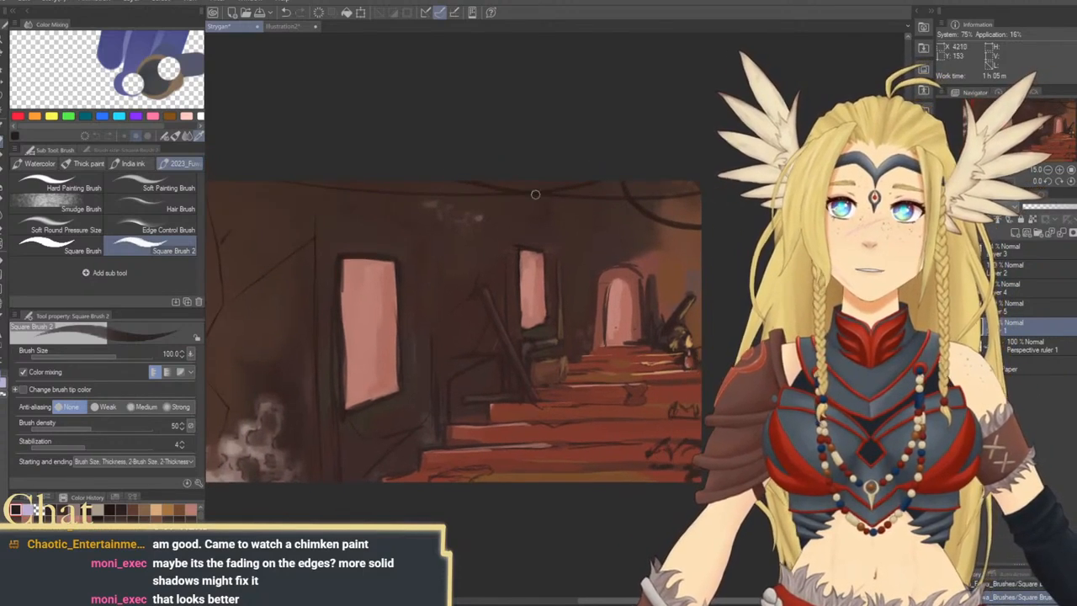
{"action": "left_click_drag", "start_coordinate": [587, 236], "coordinate": [655, 224]}
Try dark strokes along the long ceiling cable above the large window at brush size 100, undoing each one
{"action": "mouse_move", "coordinate": [338, 171]}
{"action": "left_mouse_down"}
{"action": "mouse_move", "coordinate": [305, 176]}
{"action": "mouse_move", "coordinate": [530, 191]}
{"action": "left_mouse_up"}
{"action": "key", "text": "ctrl+z"}
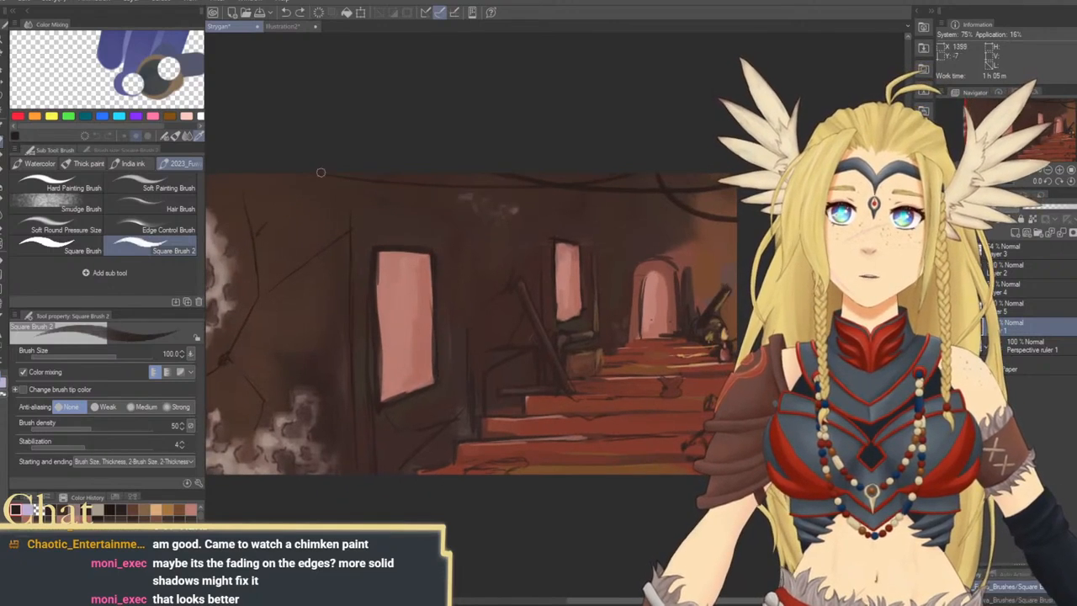
{"action": "mouse_move", "coordinate": [326, 174]}
{"action": "left_mouse_down"}
{"action": "mouse_move", "coordinate": [491, 184]}
{"action": "mouse_move", "coordinate": [594, 168]}
{"action": "left_mouse_up"}
{"action": "key", "text": "ctrl+z"}
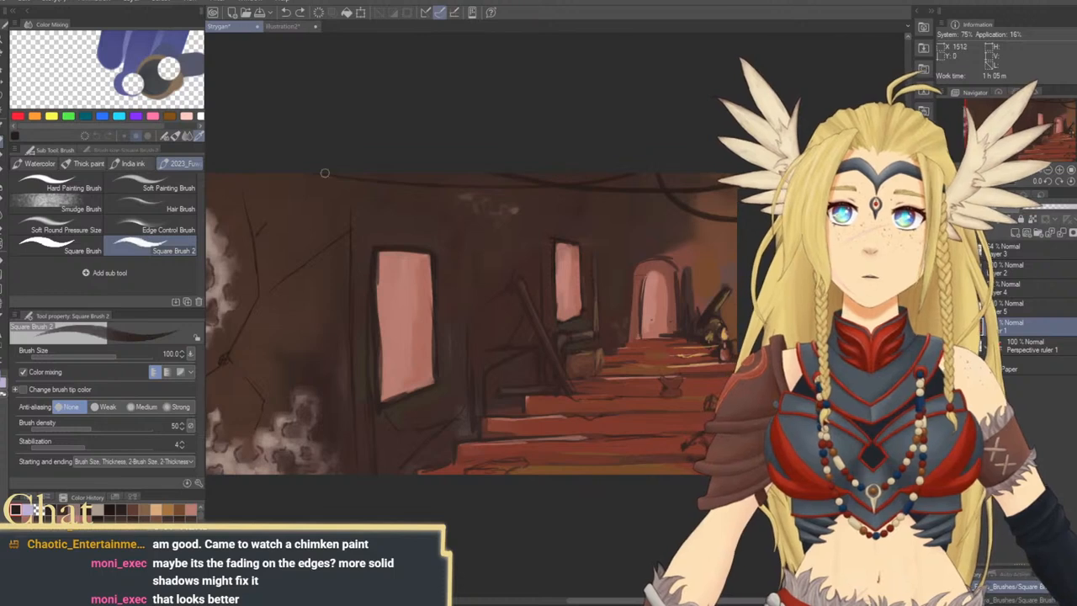
{"action": "mouse_move", "coordinate": [311, 171]}
{"action": "left_mouse_down"}
{"action": "mouse_move", "coordinate": [476, 194]}
{"action": "mouse_move", "coordinate": [609, 163]}
{"action": "left_mouse_up"}
{"action": "key", "text": "ctrl+z"}
Thicken the long ceiling cable and its rising section near the archway with dark strokes at brush size 120
{"action": "key", "text": "bracketright"}
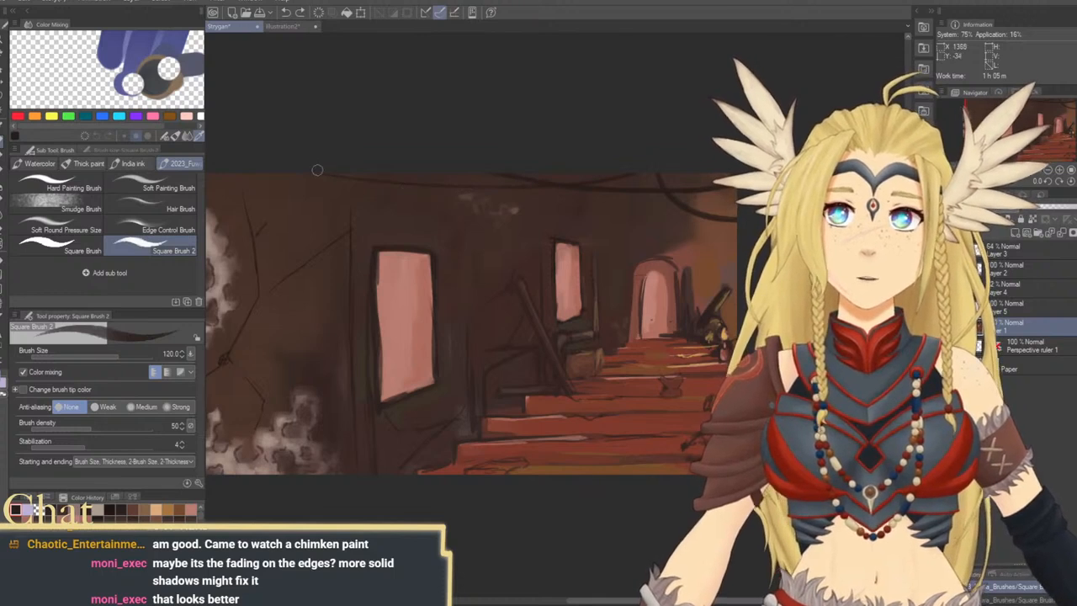
{"action": "mouse_move", "coordinate": [314, 169]}
{"action": "left_mouse_down"}
{"action": "mouse_move", "coordinate": [483, 196]}
{"action": "mouse_move", "coordinate": [642, 163]}
{"action": "left_mouse_up"}
{"action": "key", "text": "ctrl+z"}
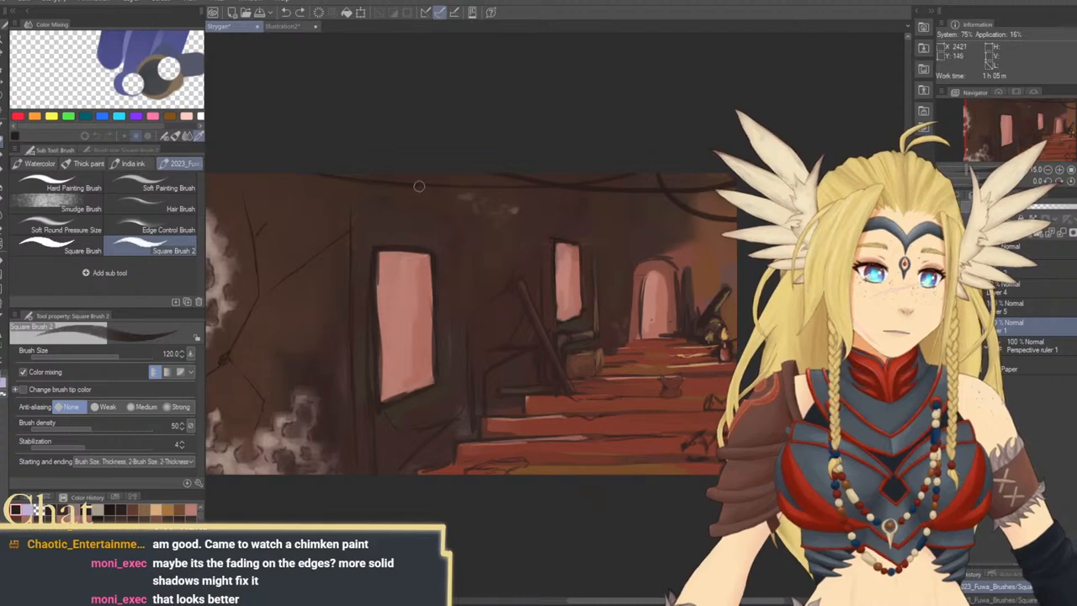
{"action": "left_click_drag", "start_coordinate": [575, 182], "coordinate": [658, 163]}
{"action": "mouse_move", "coordinate": [547, 257]}
{"action": "left_mouse_down"}
{"action": "mouse_move", "coordinate": [555, 284]}
{"action": "mouse_move", "coordinate": [525, 275]}
{"action": "mouse_move", "coordinate": [526, 234]}
{"action": "left_mouse_up"}
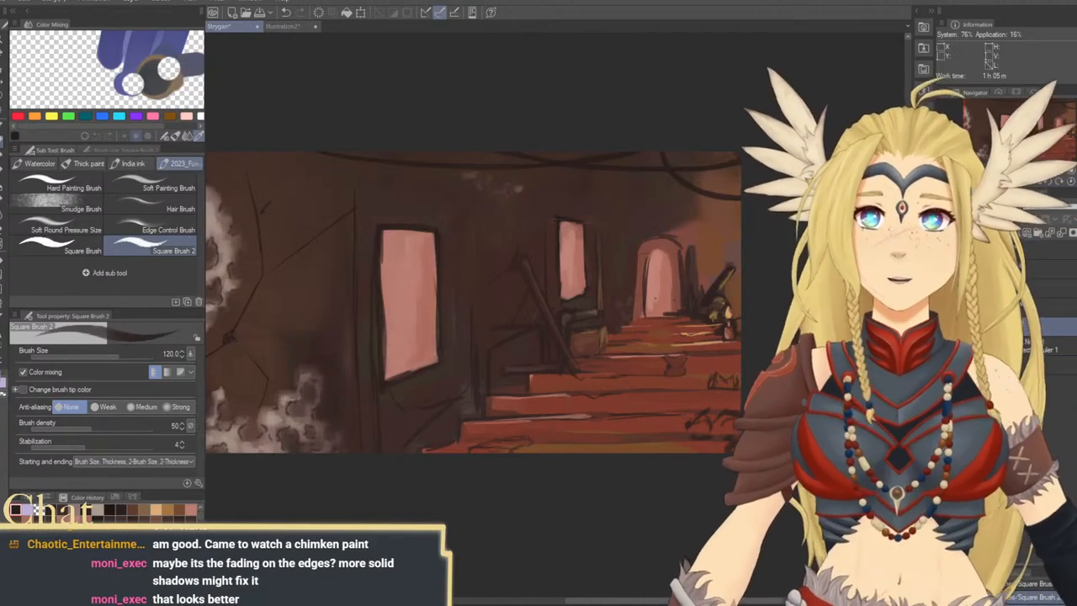
Sample brown from the wall and paint thin highlights along the hanging cable and ceiling cables at brush size 50
{"action": "left_click", "coordinate": [729, 258], "text": "alt"}
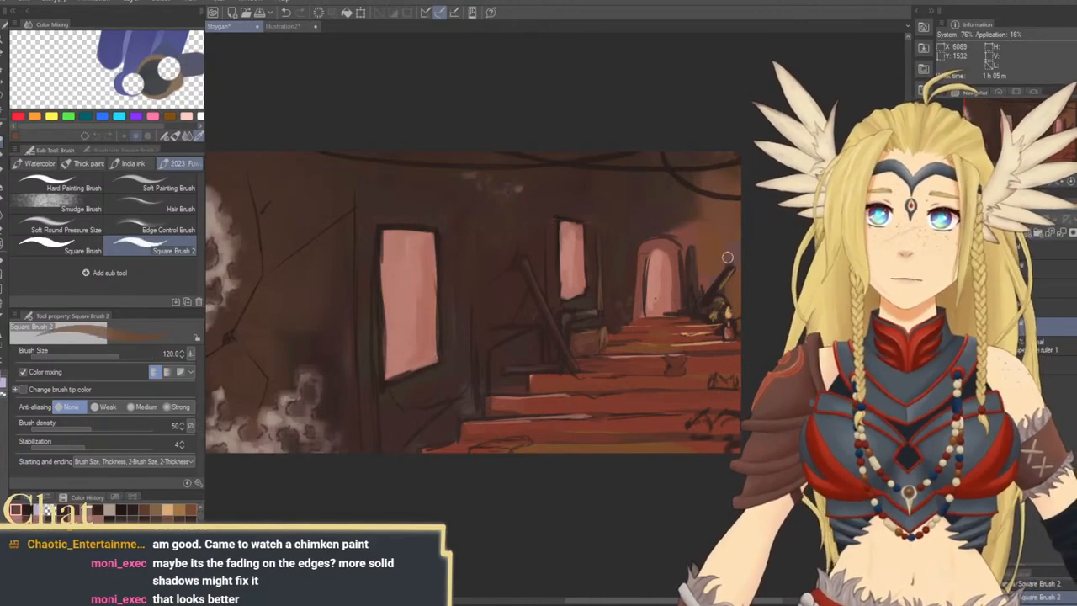
{"action": "key", "text": "bracketleft"}
{"action": "key", "text": "bracketleft"}
{"action": "key", "text": "bracketleft"}
{"action": "key", "text": "bracketleft"}
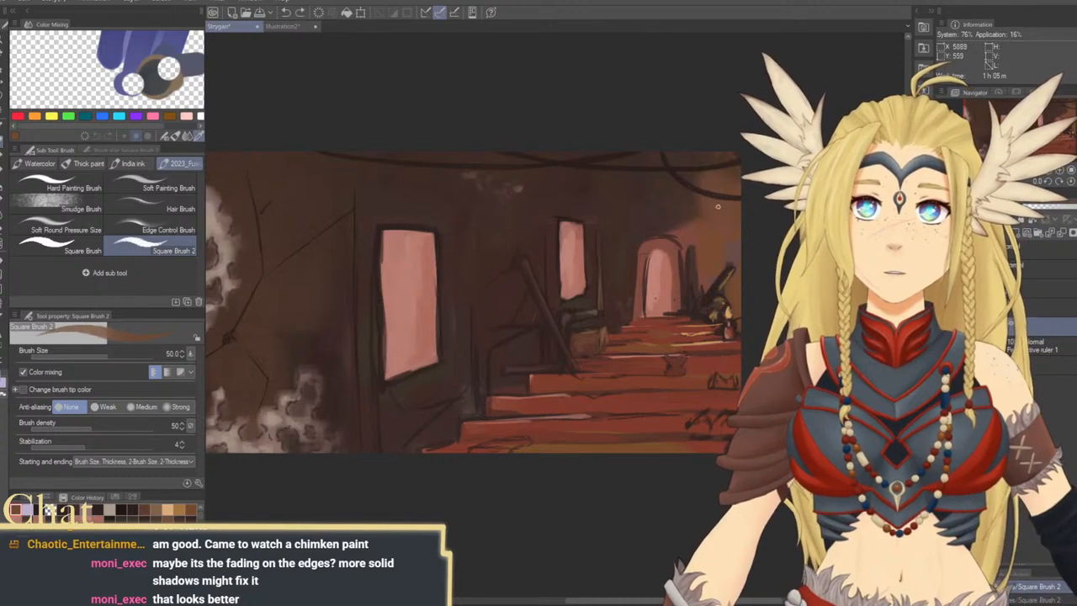
{"action": "left_click_drag", "start_coordinate": [691, 193], "coordinate": [577, 207]}
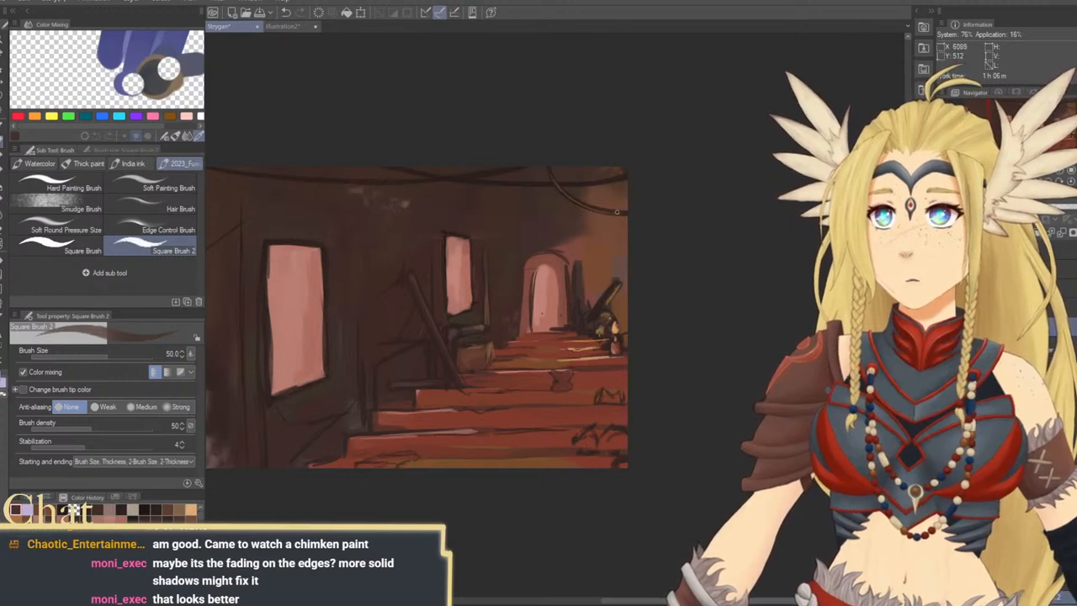
{"action": "scroll", "coordinate": [587, 190], "scroll_direction": "up", "scroll_amount": 2}
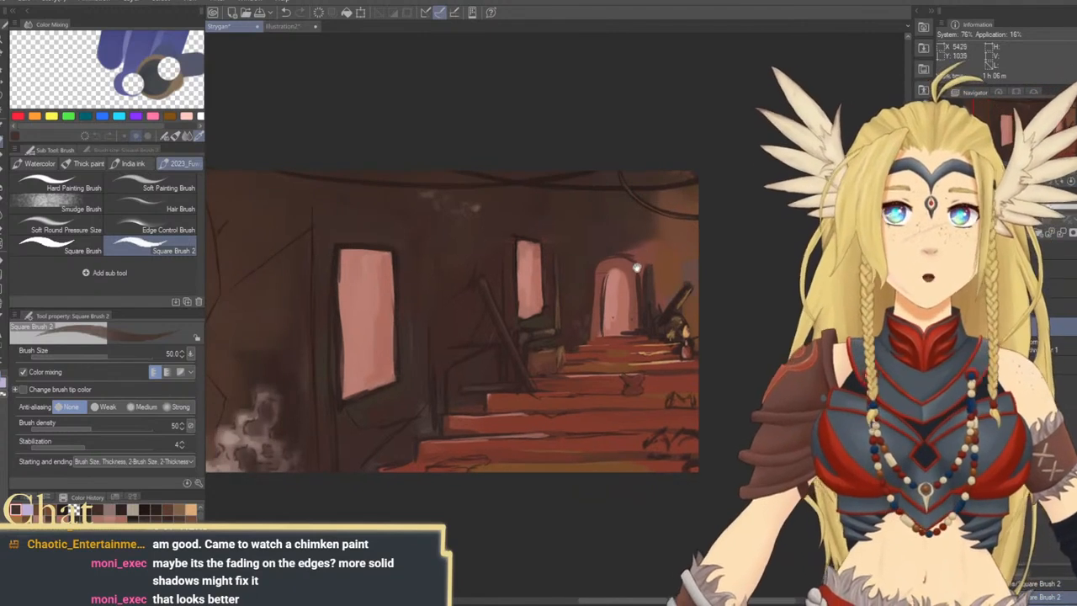
{"action": "scroll", "coordinate": [661, 196], "scroll_direction": "up", "scroll_amount": 1}
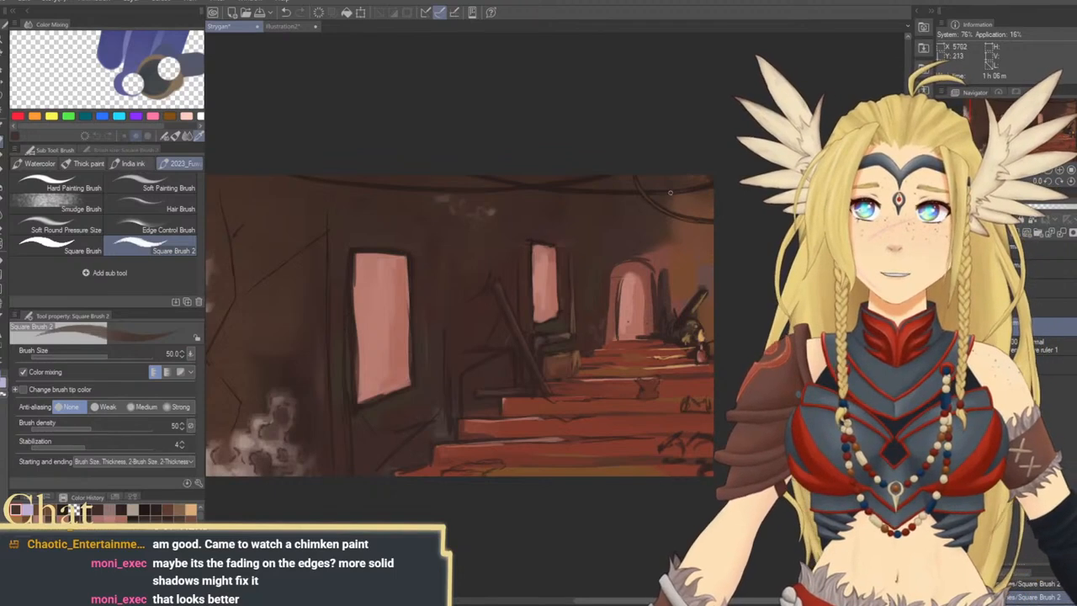
{"action": "scroll", "coordinate": [610, 196], "scroll_direction": "up", "scroll_amount": 1}
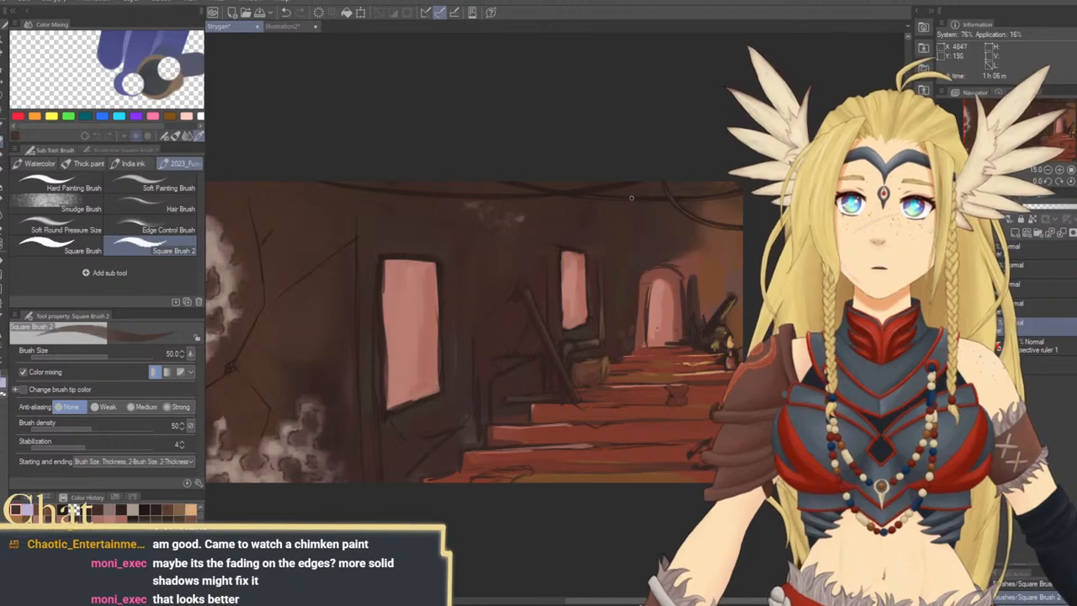
{"action": "scroll", "coordinate": [644, 211], "scroll_direction": "up", "scroll_amount": 1}
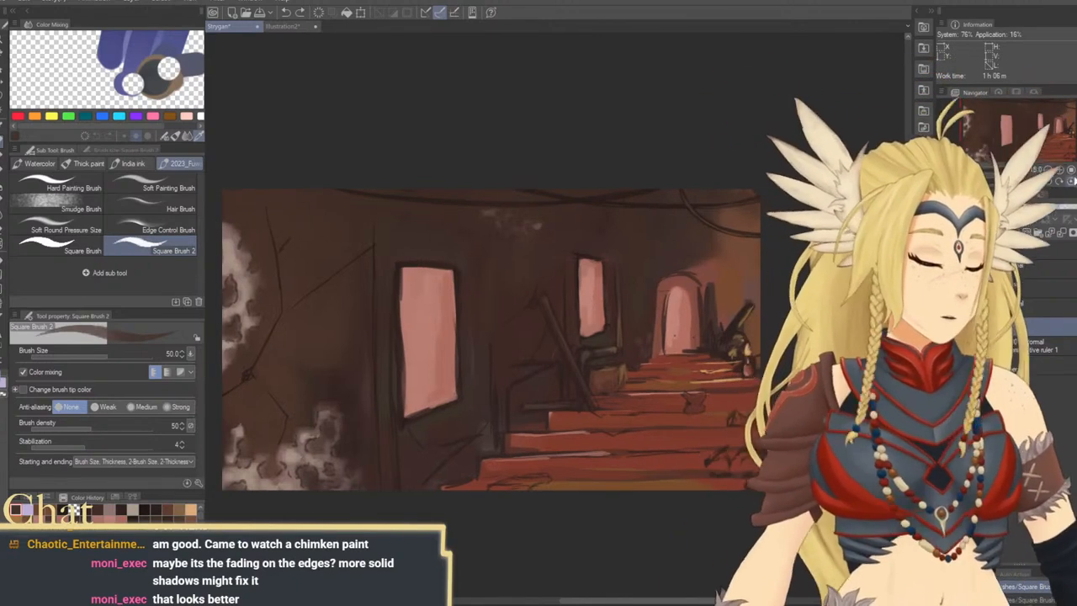
Check the mirrored canvas, sample a reddish tone near the archway, and paint thin highlights on the ceiling cables above the small window
{"action": "key", "text": "h"}
{"action": "left_click_drag", "start_coordinate": [717, 251], "coordinate": [757, 262]}
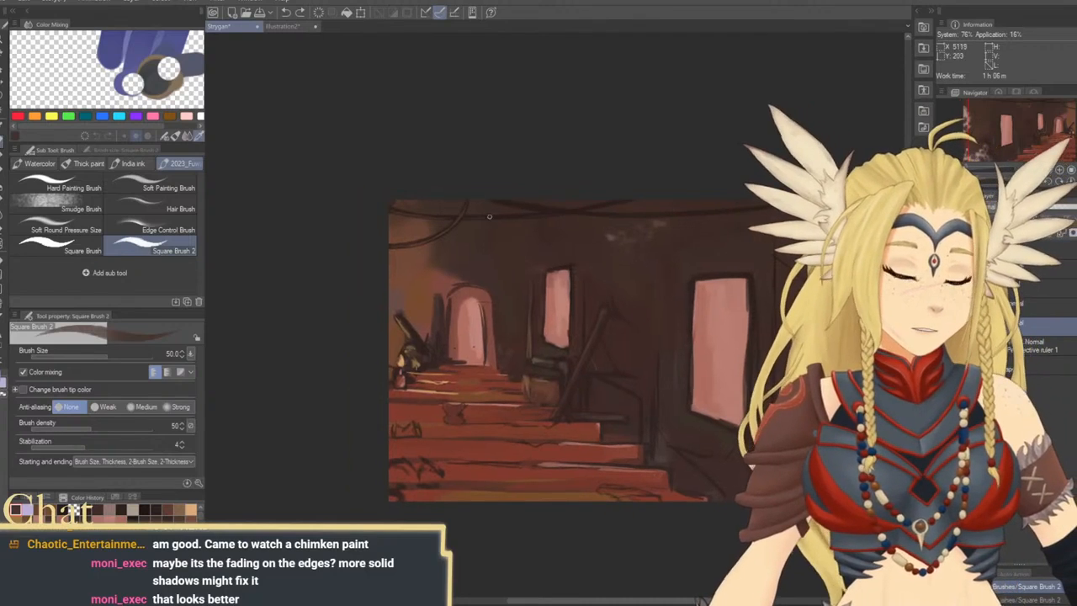
{"action": "left_click_drag", "start_coordinate": [733, 320], "coordinate": [680, 301]}
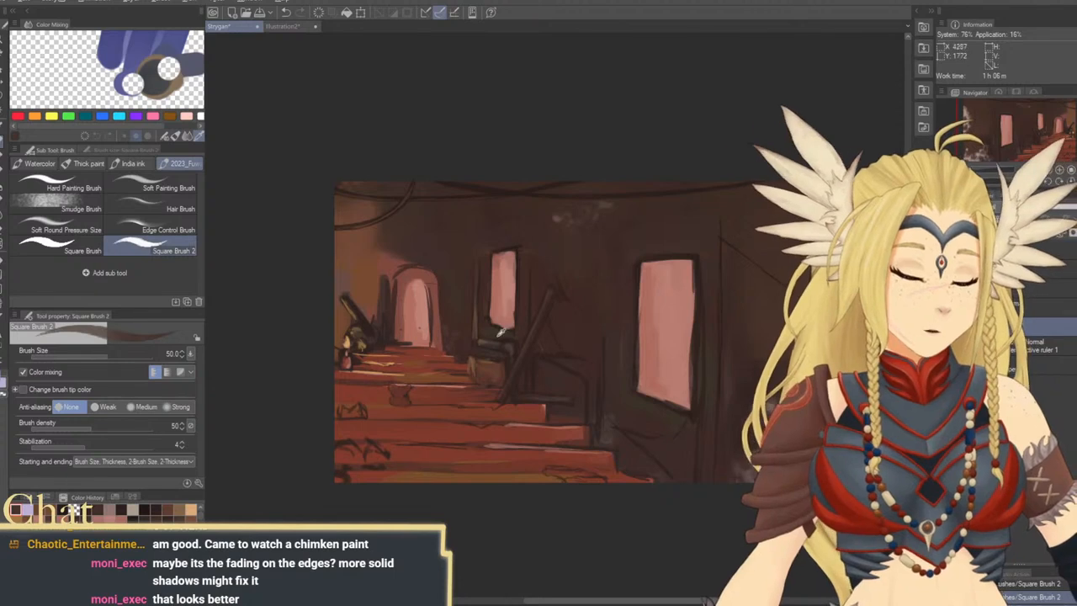
{"action": "left_click", "coordinate": [505, 263], "text": "alt"}
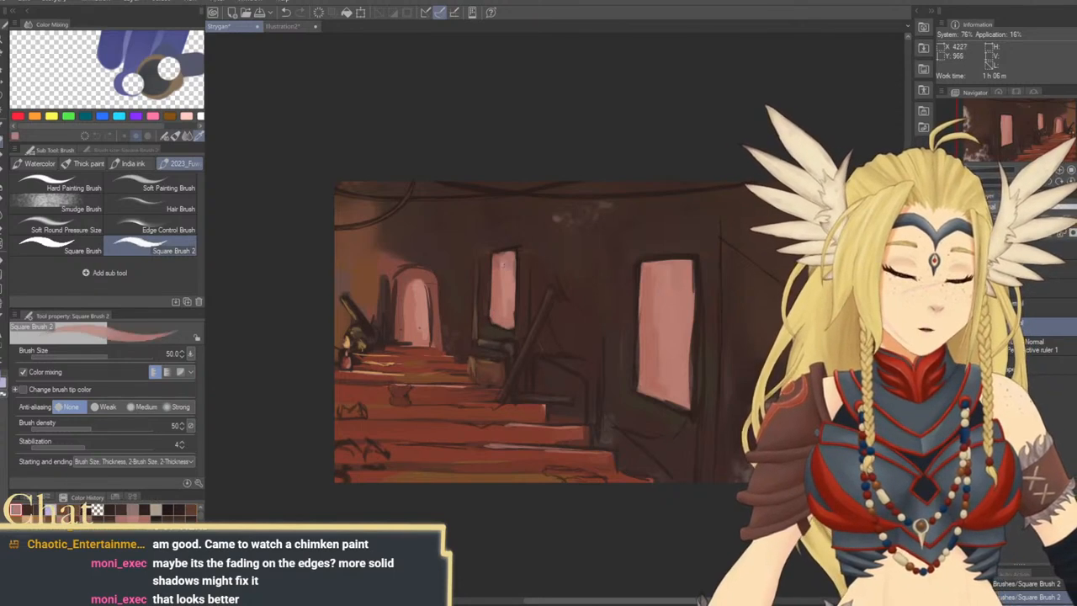
{"action": "left_click", "coordinate": [502, 254], "text": "alt"}
{"action": "left_click", "coordinate": [432, 279], "text": "alt"}
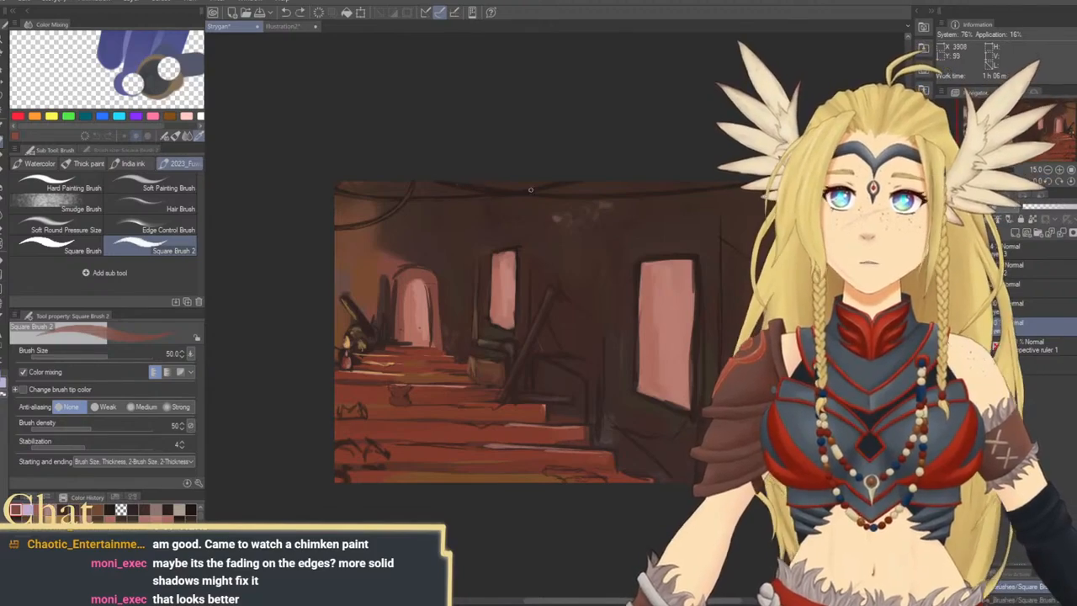
{"action": "left_click", "coordinate": [1076, 181]}
{"action": "mouse_move", "coordinate": [662, 254]}
{"action": "left_mouse_down"}
{"action": "mouse_move", "coordinate": [642, 262]}
{"action": "mouse_move", "coordinate": [653, 258]}
{"action": "left_mouse_up"}
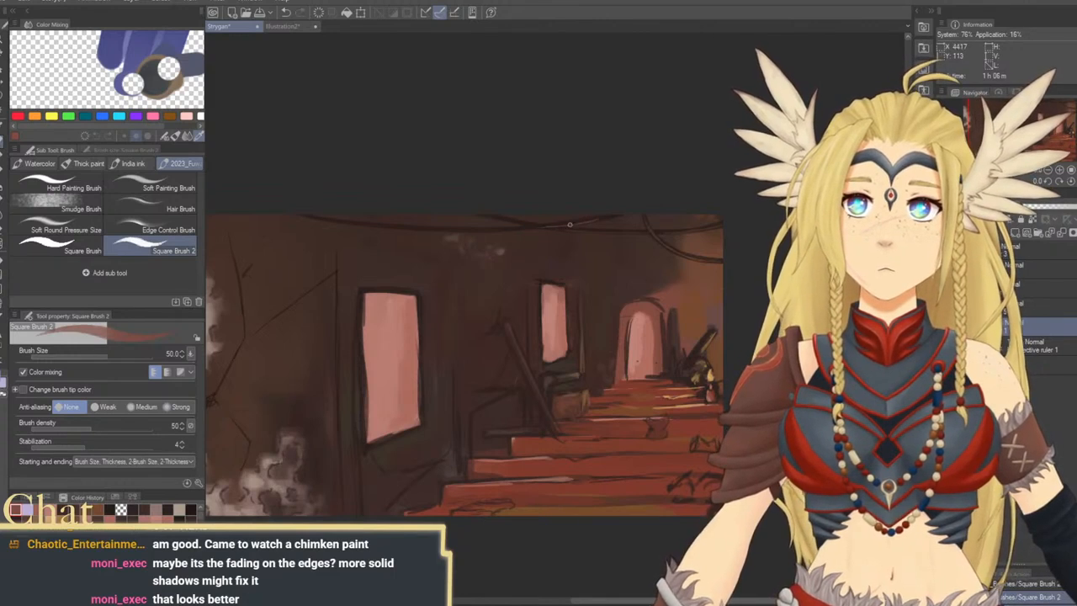
{"action": "left_click_drag", "start_coordinate": [610, 216], "coordinate": [653, 209]}
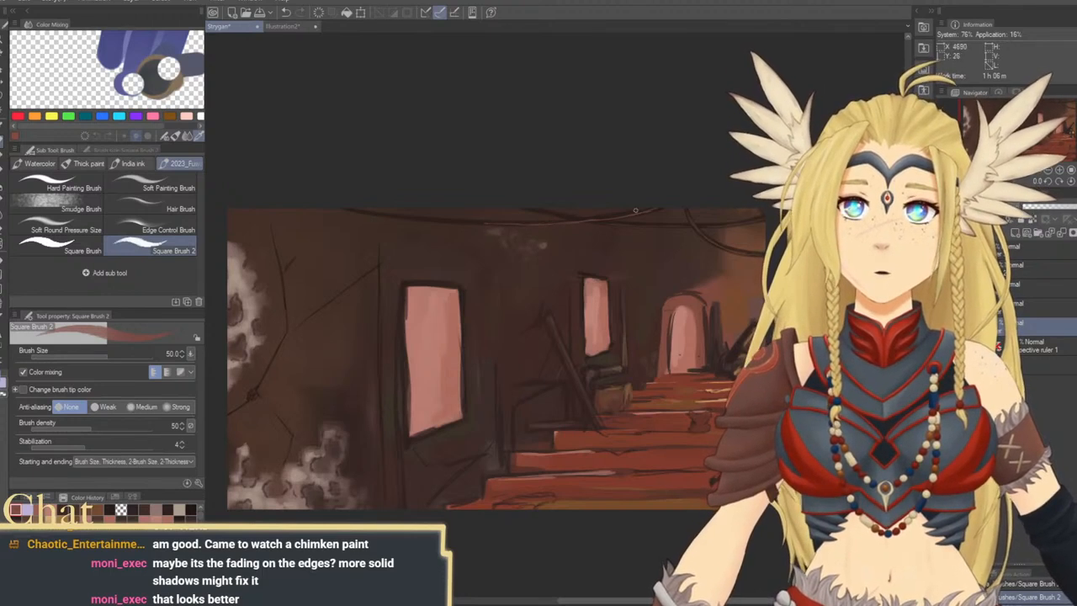
{"action": "left_click_drag", "start_coordinate": [635, 210], "coordinate": [593, 216]}
Add thin reddish highlights to the hanging cable above the archway and the cable beside it
{"action": "left_click_drag", "start_coordinate": [667, 231], "coordinate": [531, 229]}
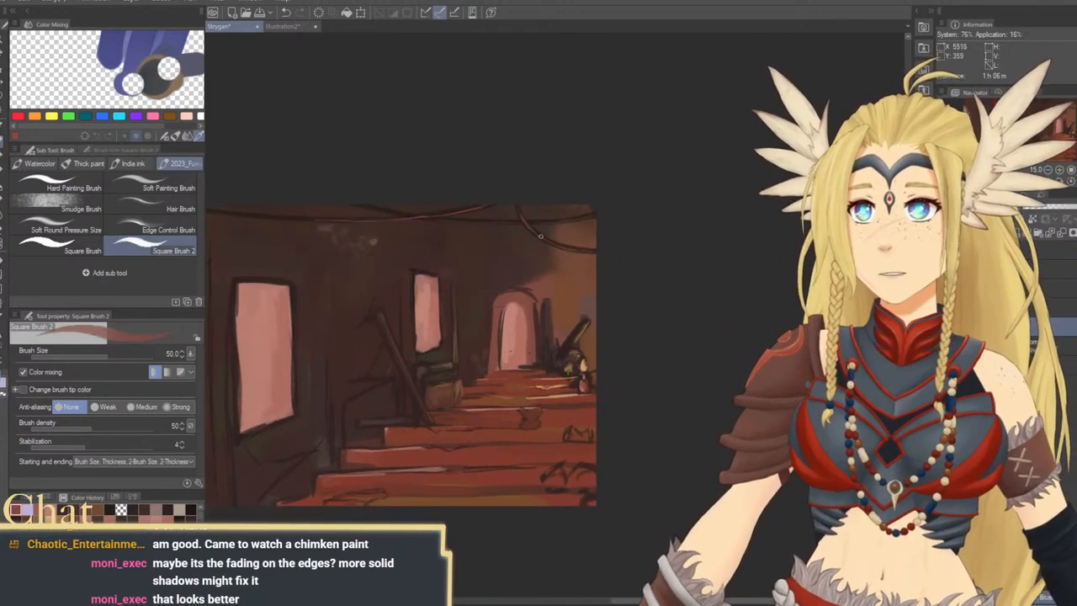
{"action": "left_click_drag", "start_coordinate": [529, 307], "coordinate": [565, 326]}
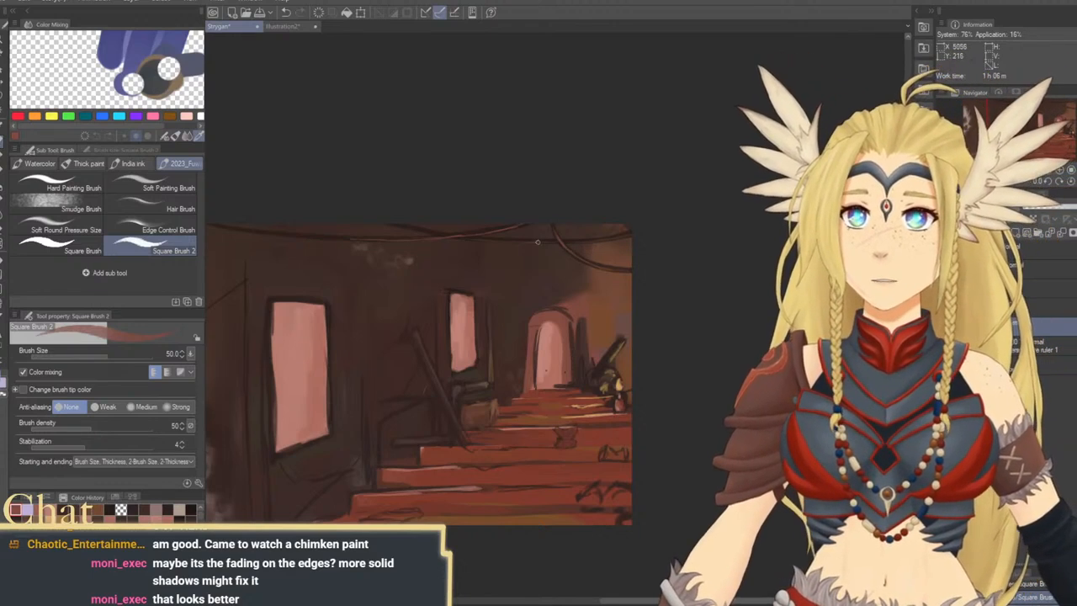
{"action": "left_click_drag", "start_coordinate": [444, 378], "coordinate": [588, 361]}
{"action": "left_click_drag", "start_coordinate": [469, 258], "coordinate": [536, 282]}
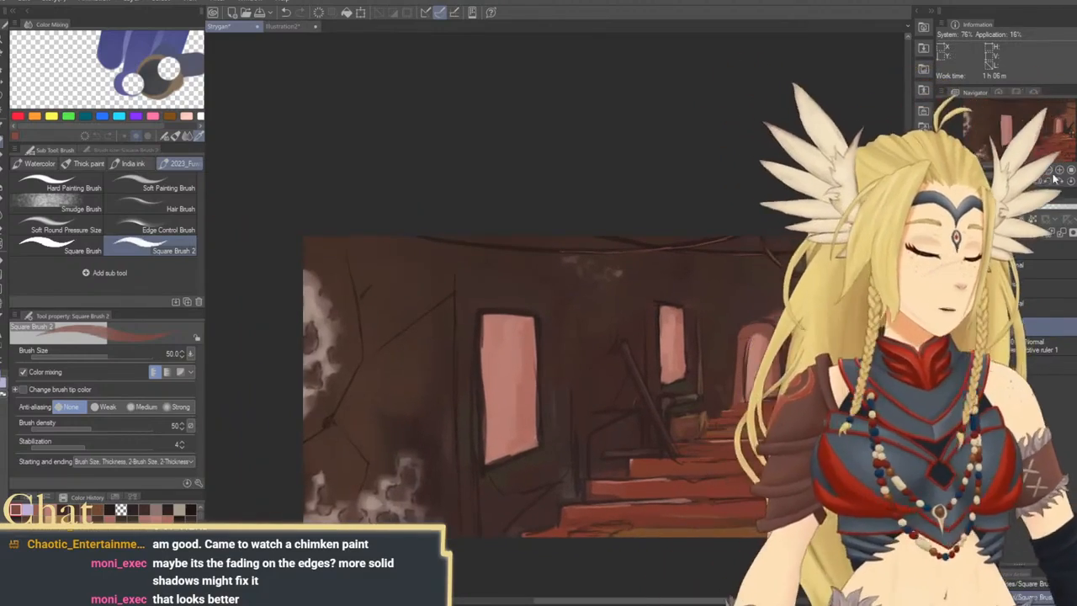
Tilt the canvas to -15 degrees, highlight the ceiling cable above the large window in red, and refine it with sampled dark colours
{"action": "key", "text": "minus"}
{"action": "key", "text": "minus"}
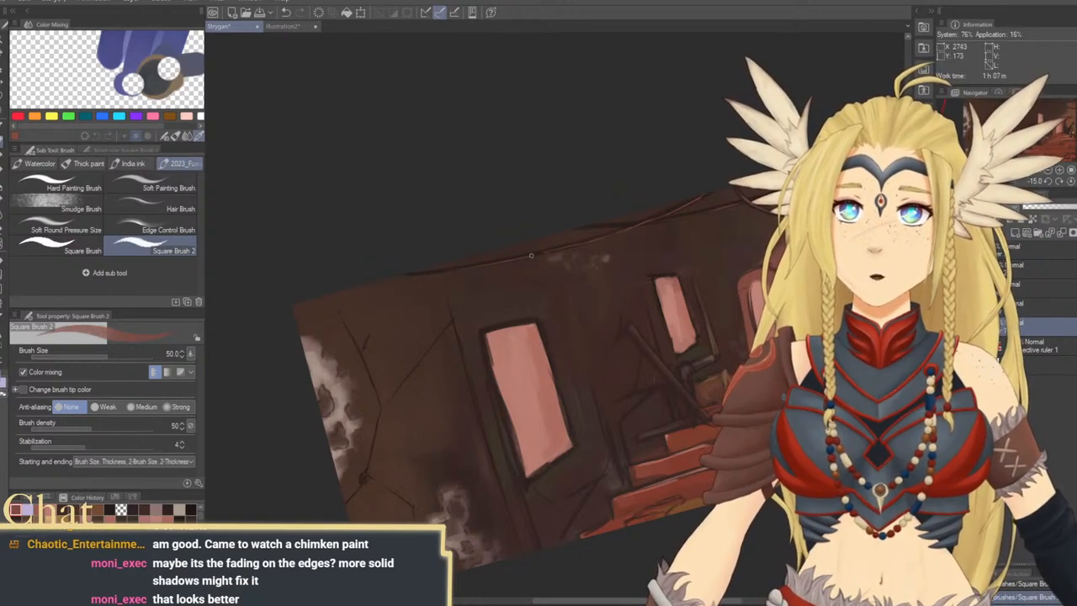
{"action": "mouse_move", "coordinate": [628, 285]}
{"action": "left_mouse_down"}
{"action": "mouse_move", "coordinate": [541, 277]}
{"action": "mouse_move", "coordinate": [530, 295]}
{"action": "left_mouse_up"}
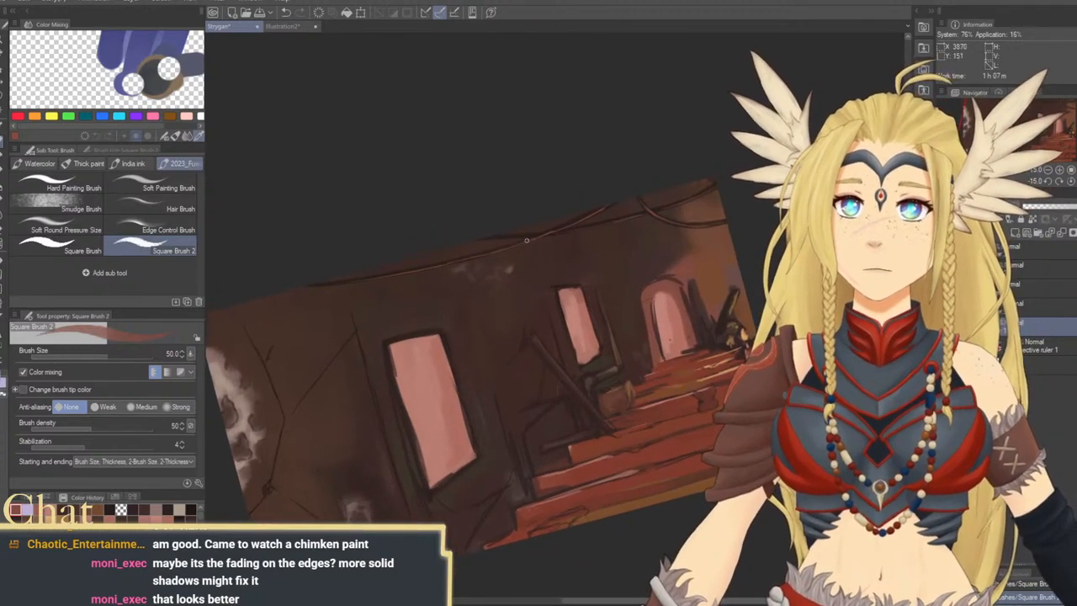
{"action": "left_click", "coordinate": [569, 227], "text": "alt"}
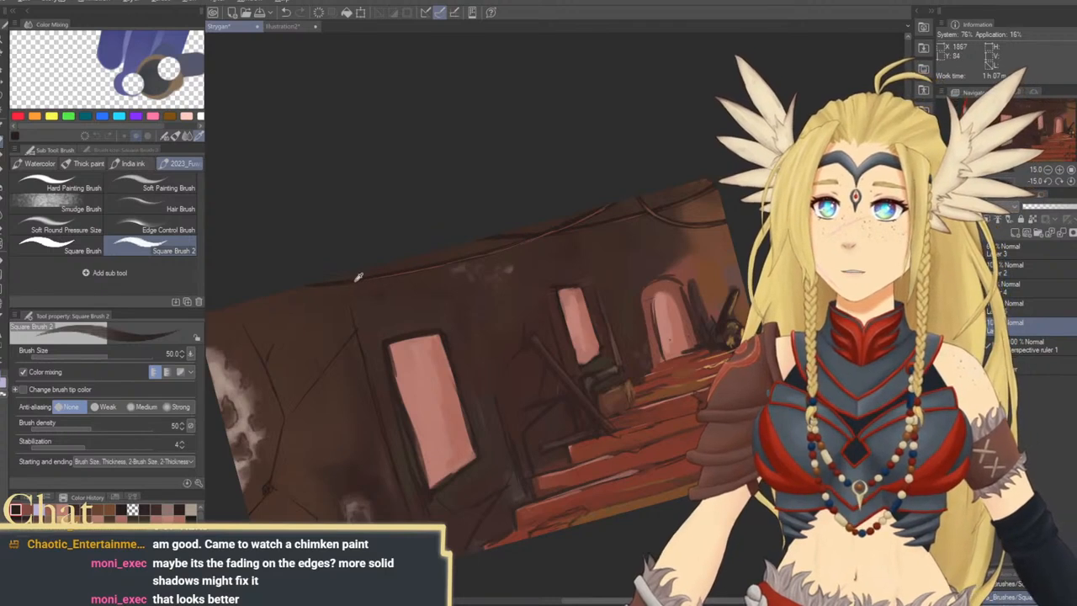
{"action": "left_click", "coordinate": [359, 278], "text": "alt"}
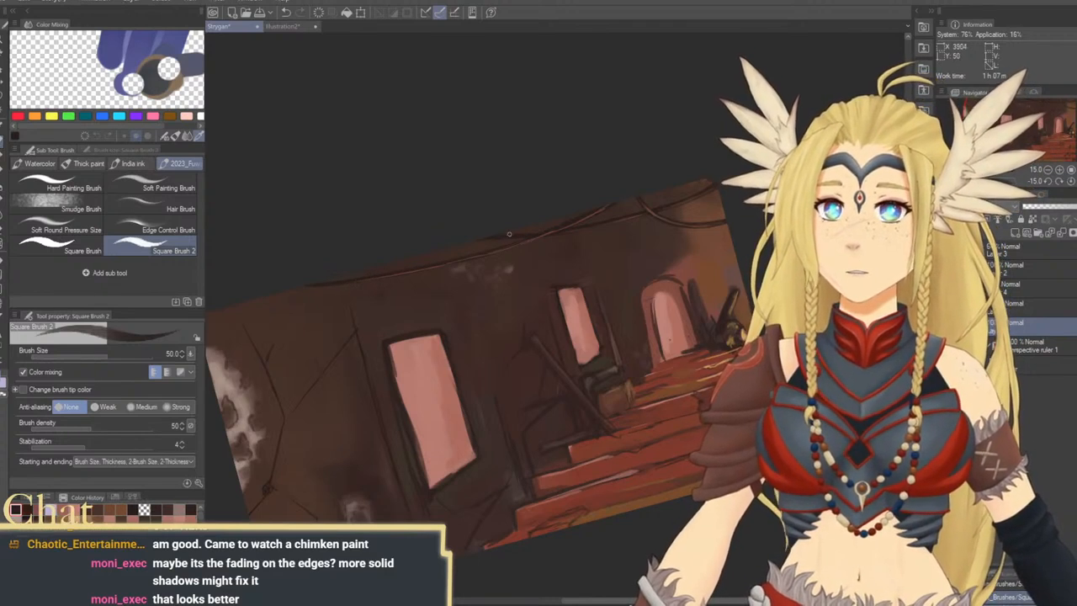
{"action": "left_click", "coordinate": [389, 272], "text": "alt"}
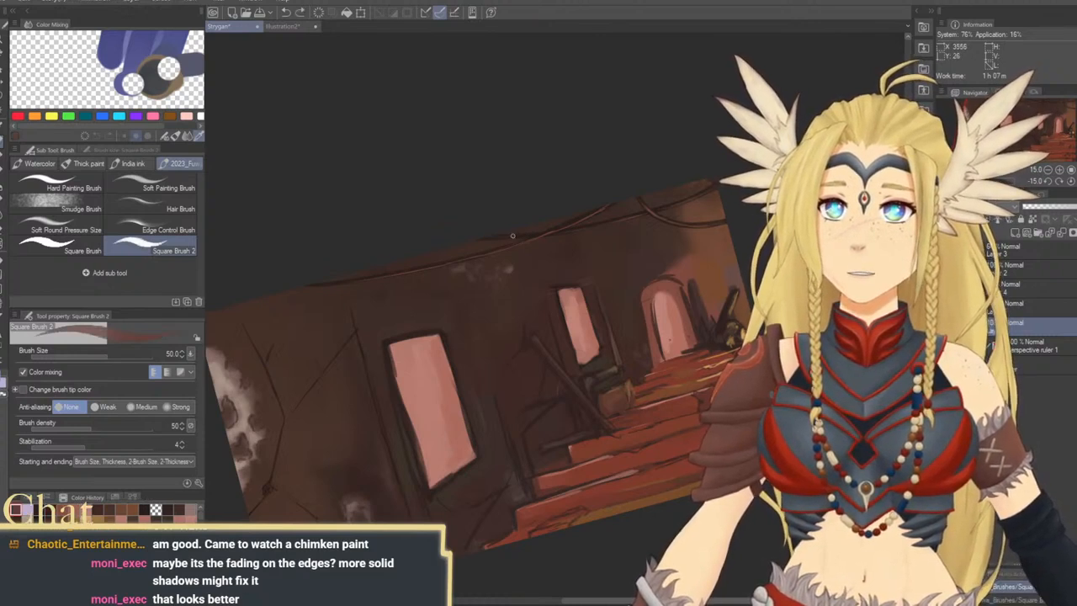
{"action": "mouse_move", "coordinate": [600, 366]}
{"action": "left_mouse_down"}
{"action": "mouse_move", "coordinate": [566, 311]}
{"action": "mouse_move", "coordinate": [516, 320]}
{"action": "left_mouse_up"}
{"action": "left_click", "coordinate": [1072, 181]}
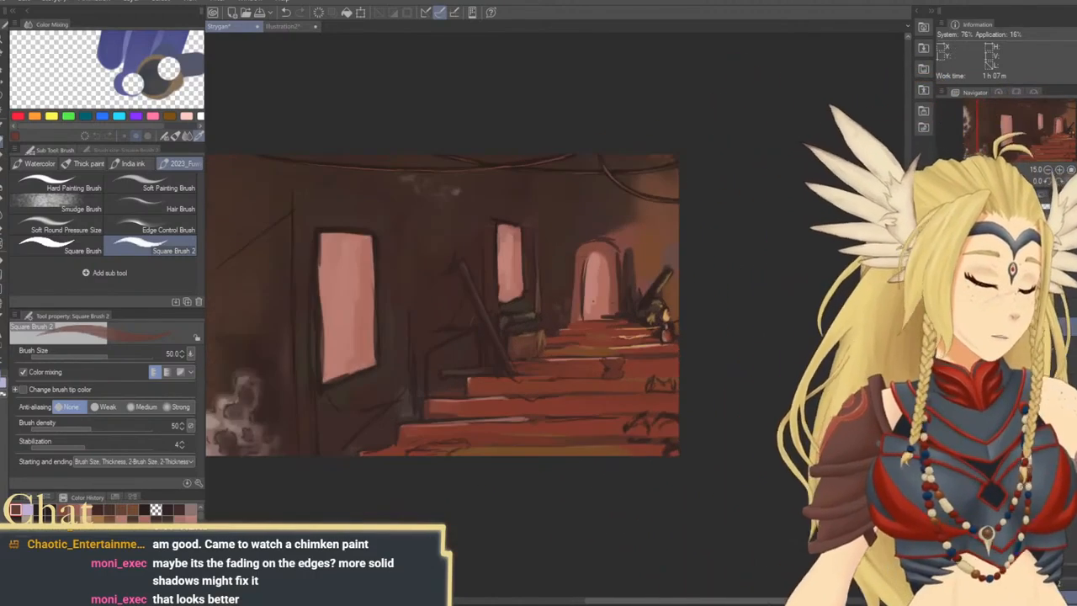
Sample a dark brown beside the stair railing and darken the wall around its post at brush size 70
{"action": "left_click_drag", "start_coordinate": [602, 319], "coordinate": [595, 294]}
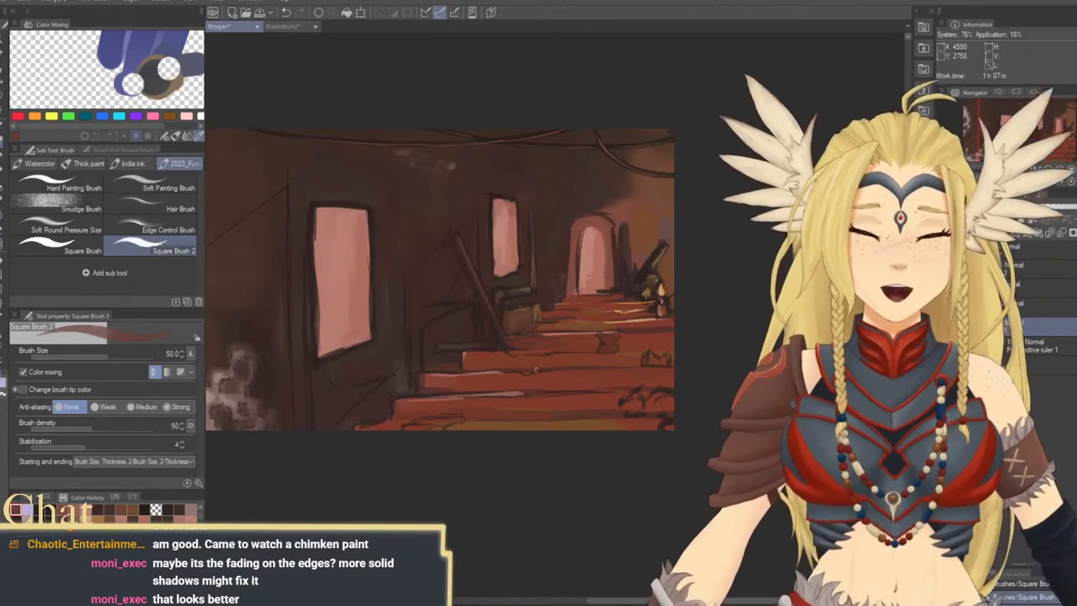
{"action": "mouse_move", "coordinate": [474, 276]}
{"action": "left_mouse_down"}
{"action": "mouse_move", "coordinate": [505, 276]}
{"action": "mouse_move", "coordinate": [516, 261]}
{"action": "left_mouse_up"}
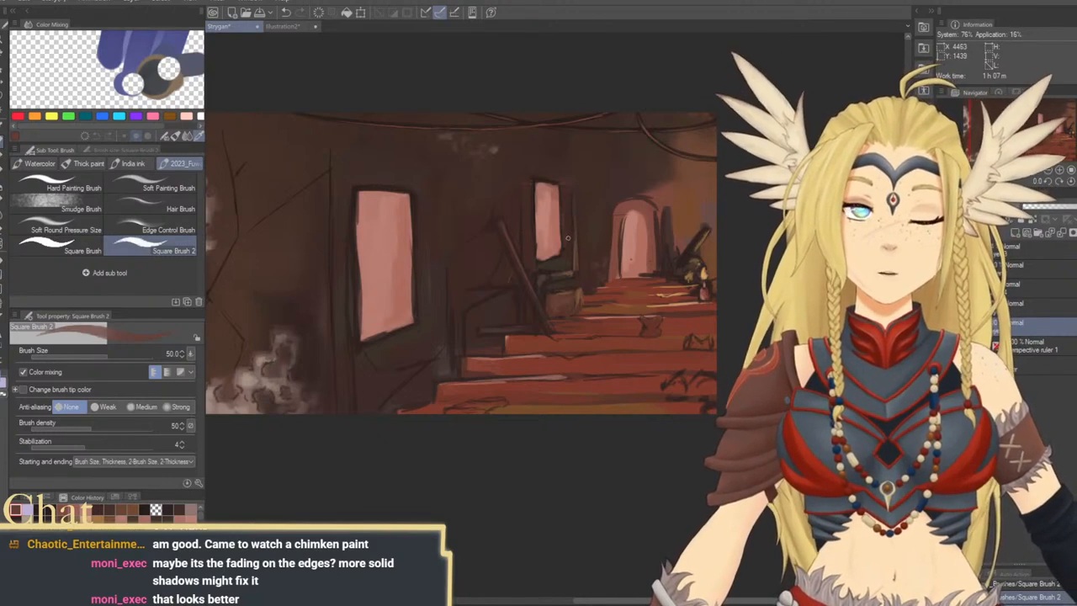
{"action": "left_click_drag", "start_coordinate": [531, 309], "coordinate": [560, 275]}
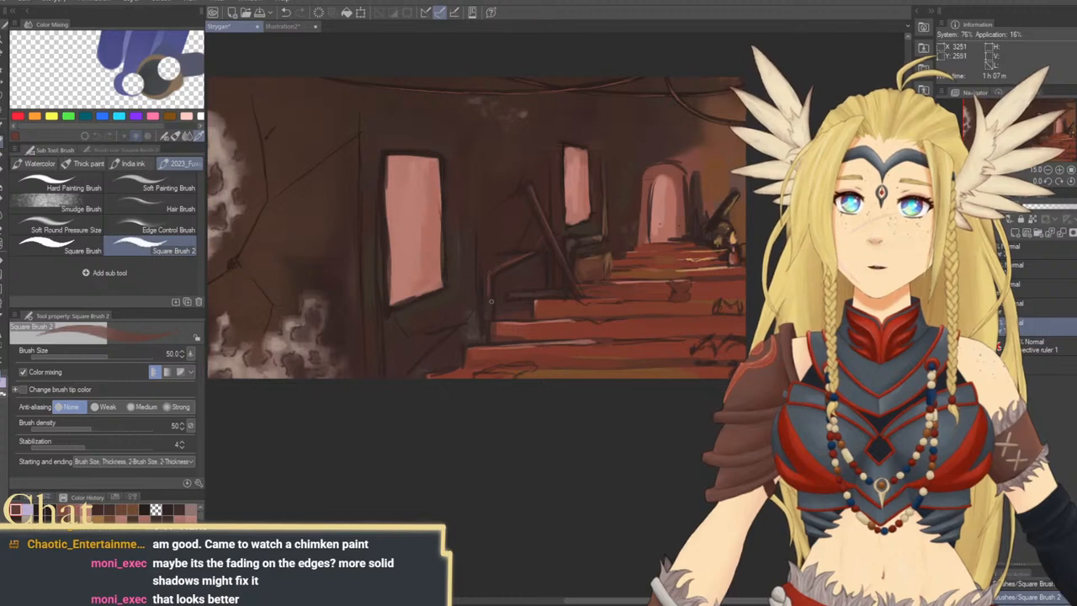
{"action": "left_click", "coordinate": [496, 294], "text": "alt"}
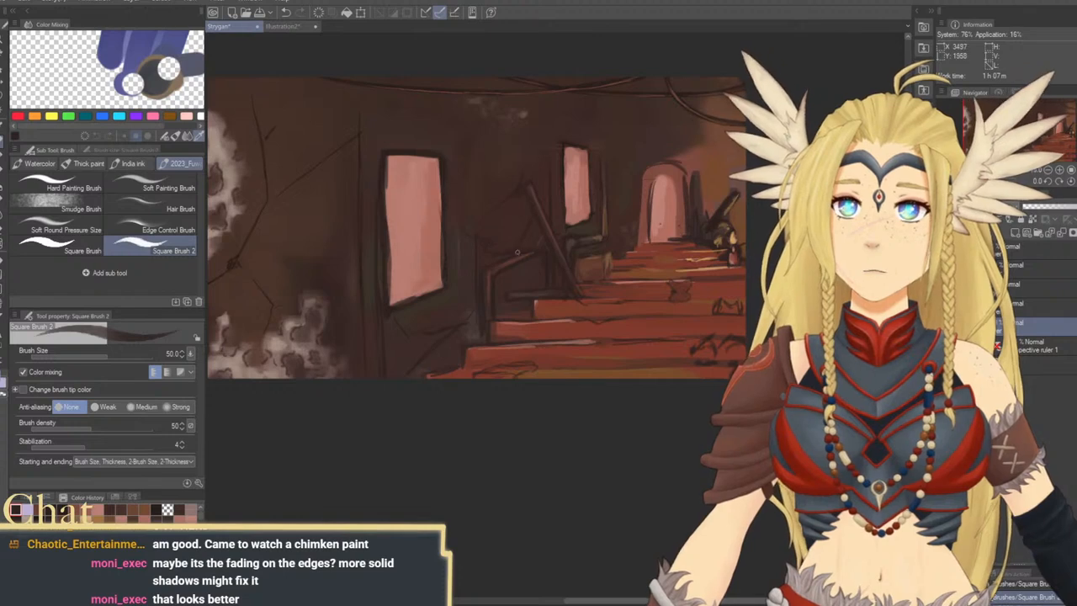
{"action": "left_click_drag", "start_coordinate": [544, 292], "coordinate": [524, 266]}
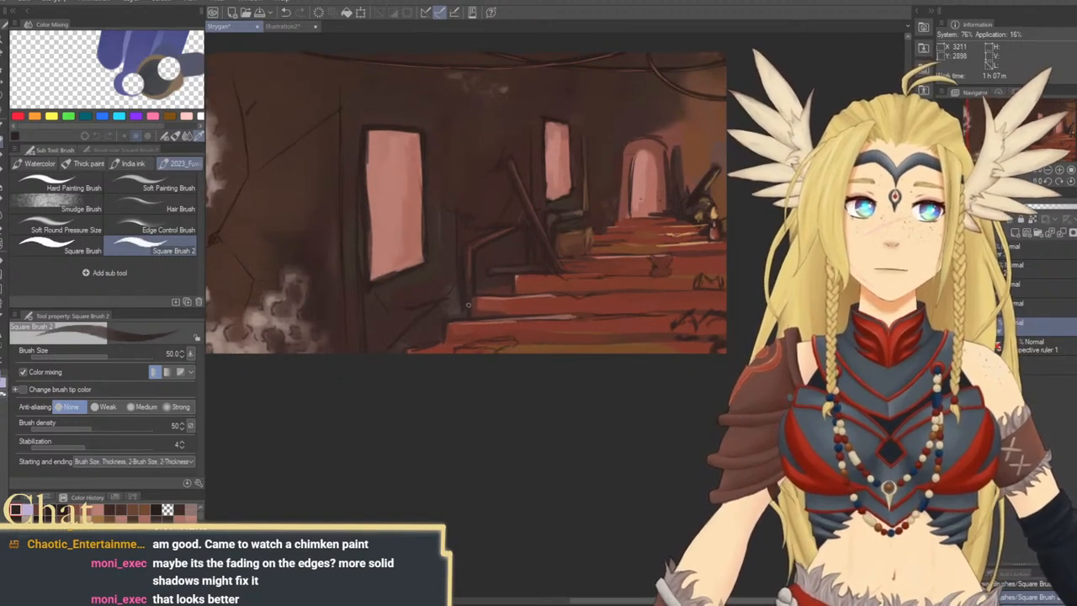
{"action": "key", "text": "bracketright"}
{"action": "key", "text": "bracketright"}
{"action": "left_click", "coordinate": [466, 264], "text": "alt"}
{"action": "left_click_drag", "start_coordinate": [465, 238], "coordinate": [463, 274]}
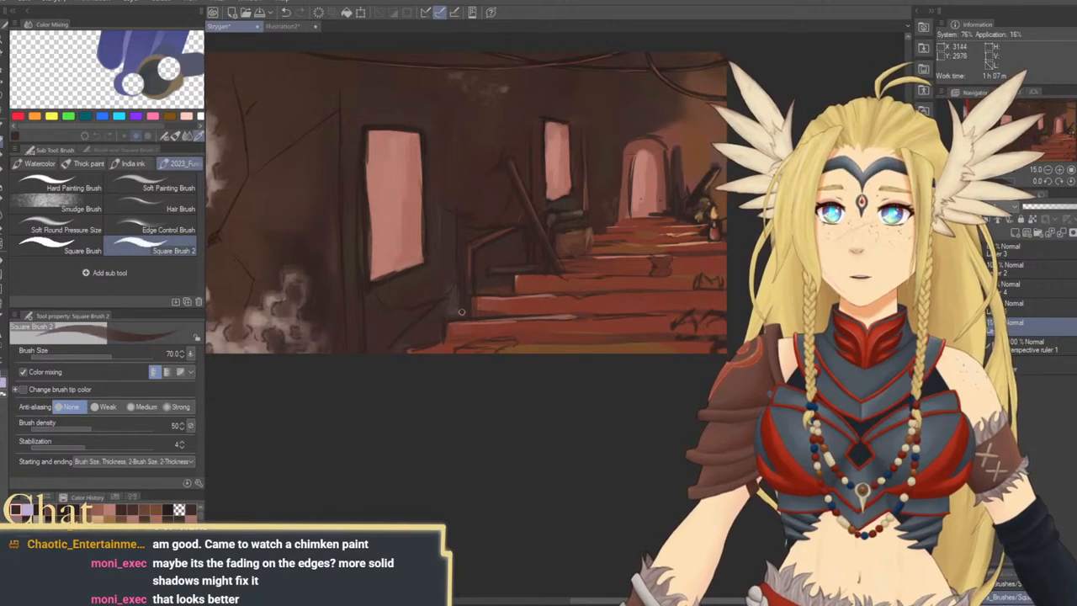
Shade the wall at the foot of the railing, varying the brush size between 170 and 80
{"action": "key", "text": "bracketright"}
{"action": "key", "text": "bracketright"}
{"action": "key", "text": "bracketright"}
{"action": "key", "text": "bracketright"}
{"action": "key", "text": "bracketright"}
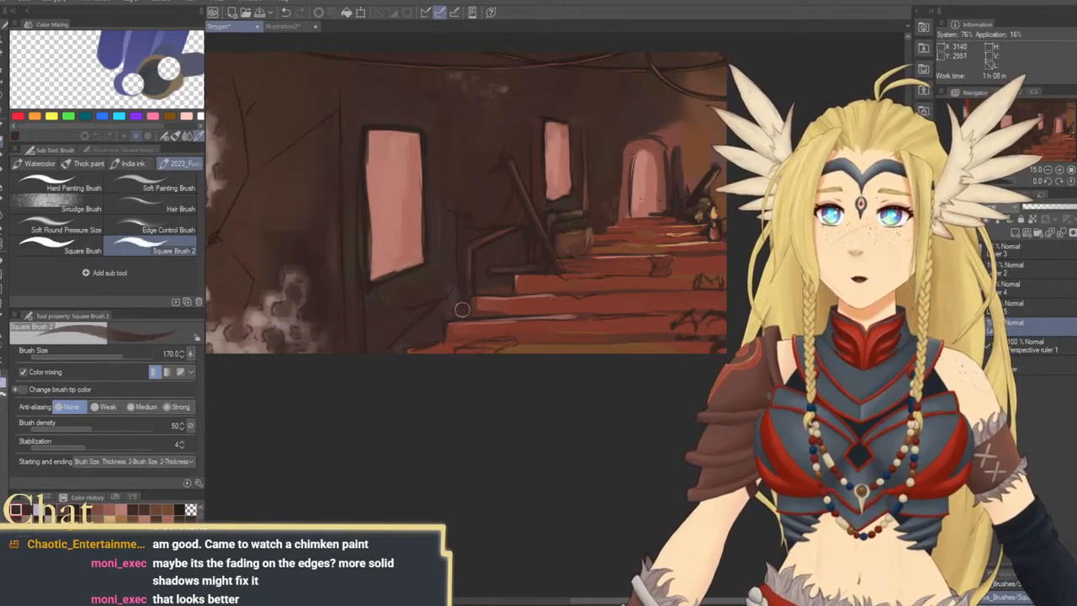
{"action": "key", "text": "bracketleft"}
{"action": "key", "text": "bracketleft"}
{"action": "key", "text": "bracketleft"}
{"action": "key", "text": "bracketleft"}
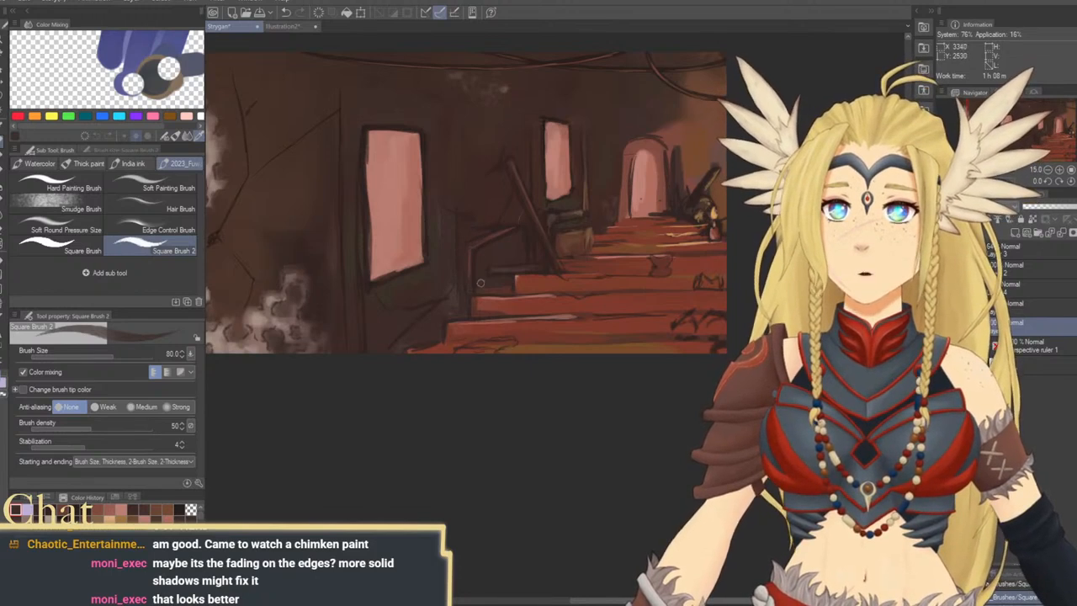
Deepen the shadows beneath the railing and on the wall near the large window with brush sizes 120 and 150
{"action": "key", "text": "bracketright"}
{"action": "key", "text": "bracketright"}
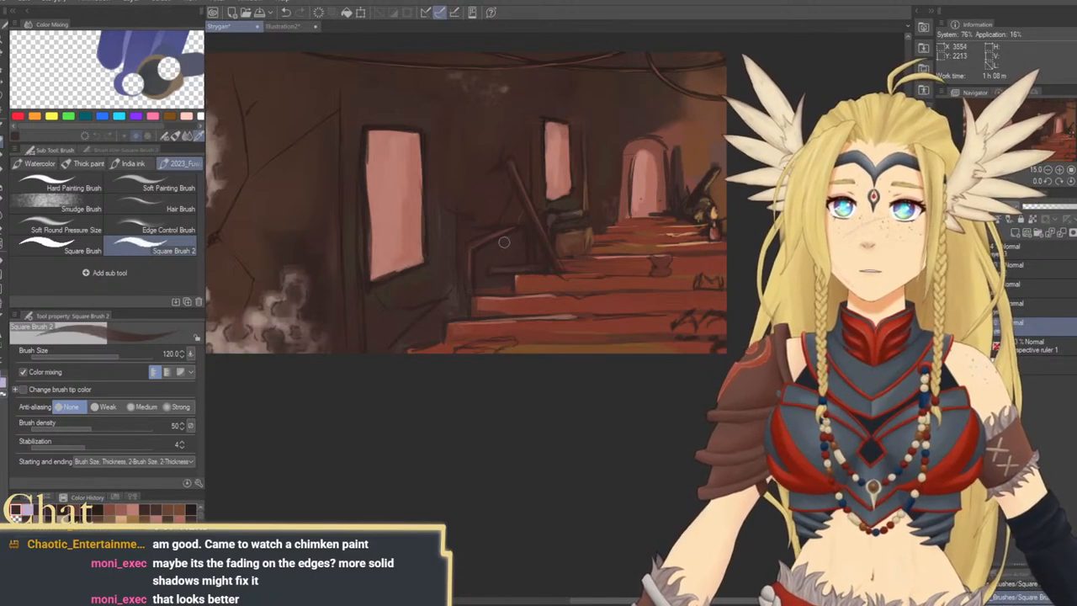
{"action": "key", "text": "bracketleft"}
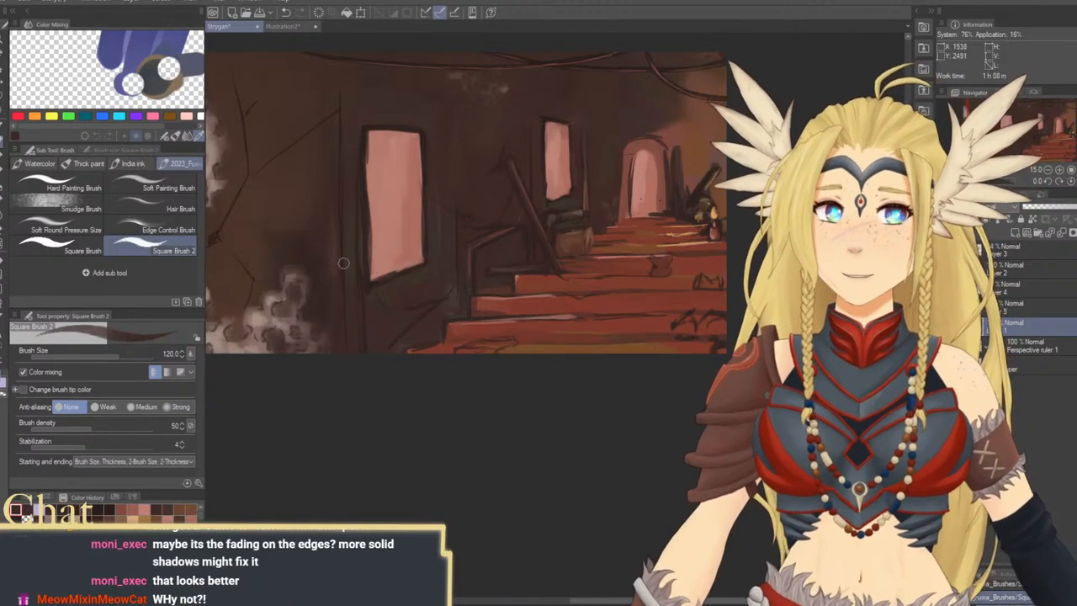
{"action": "key", "text": "bracketright"}
{"action": "key", "text": "bracketright"}
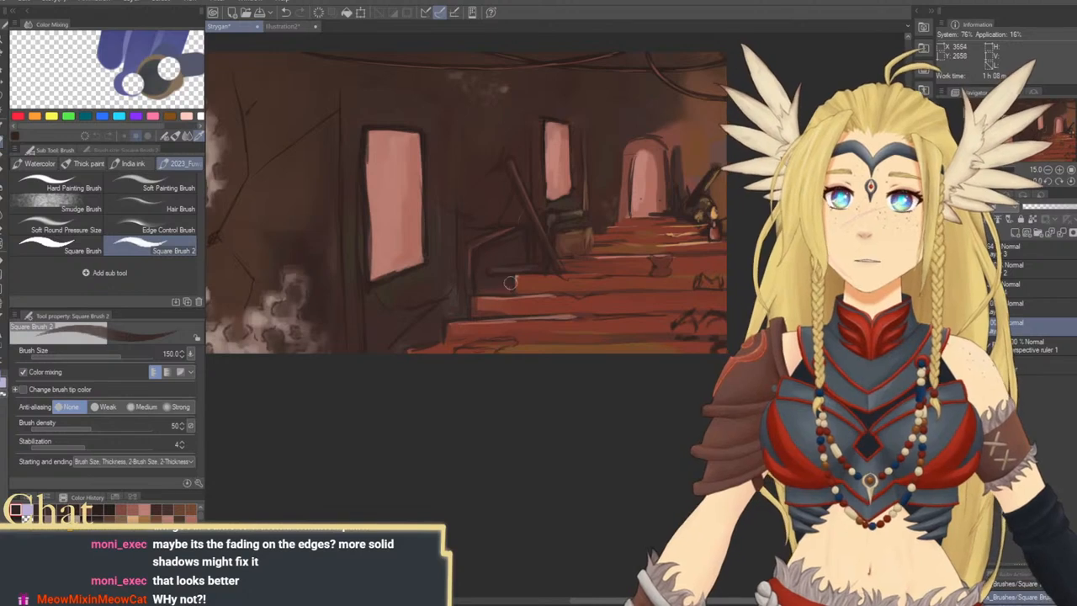
{"action": "left_click_drag", "start_coordinate": [518, 284], "coordinate": [509, 292]}
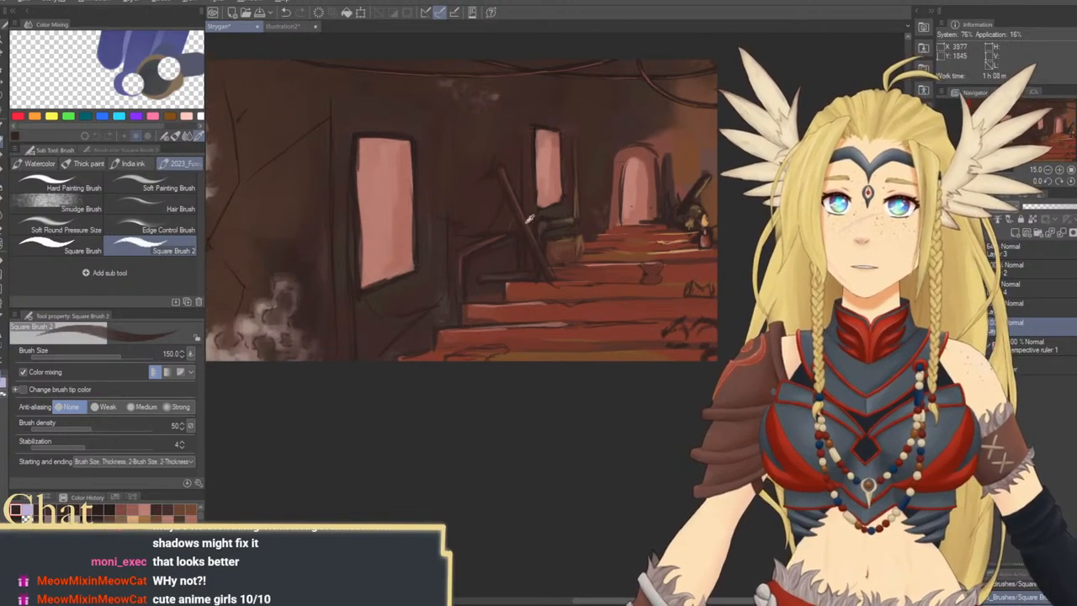
Try a stroke beneath the stair railing with a smaller brush and undo the last two strokes
{"action": "left_click", "coordinate": [406, 233], "text": "alt"}
{"action": "key", "text": "["}
{"action": "key", "text": "["}
{"action": "key", "text": "["}
{"action": "key", "text": "["}
{"action": "key", "text": "["}
{"action": "mouse_move", "coordinate": [487, 278]}
{"action": "left_mouse_down"}
{"action": "mouse_move", "coordinate": [520, 275]}
{"action": "mouse_move", "coordinate": [510, 295]}
{"action": "mouse_move", "coordinate": [515, 287]}
{"action": "left_mouse_up"}
{"action": "key", "text": "ctrl+z"}
{"action": "key", "text": "ctrl+z"}
Sample brown tones and paint the side of the crate by the stairs at brush size 70
{"action": "left_click", "coordinate": [529, 218], "text": "alt"}
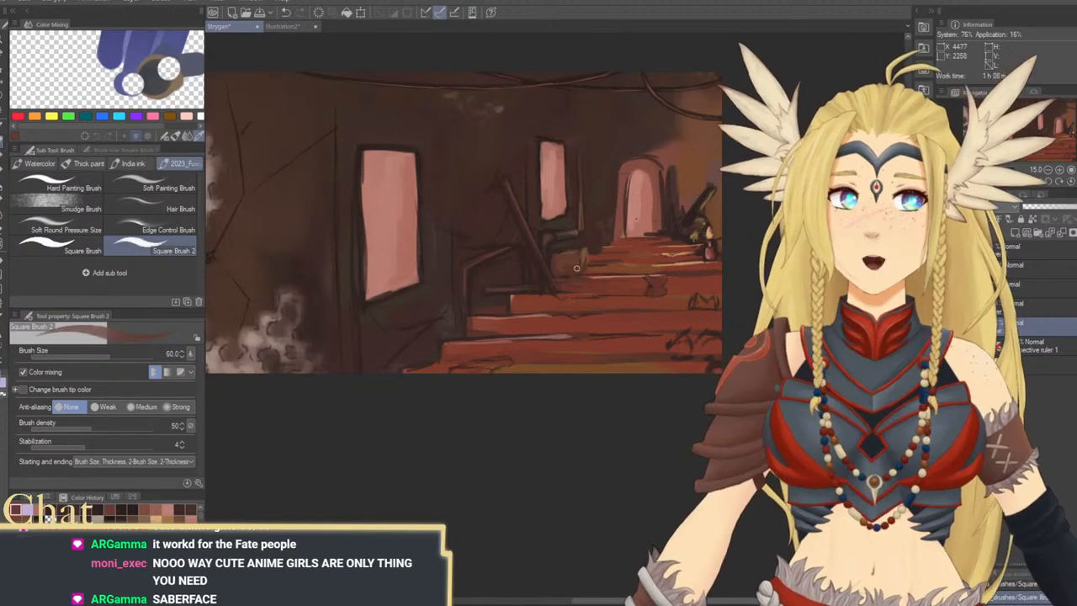
{"action": "left_click_drag", "start_coordinate": [588, 291], "coordinate": [580, 288]}
{"action": "left_click", "coordinate": [554, 268], "text": "alt"}
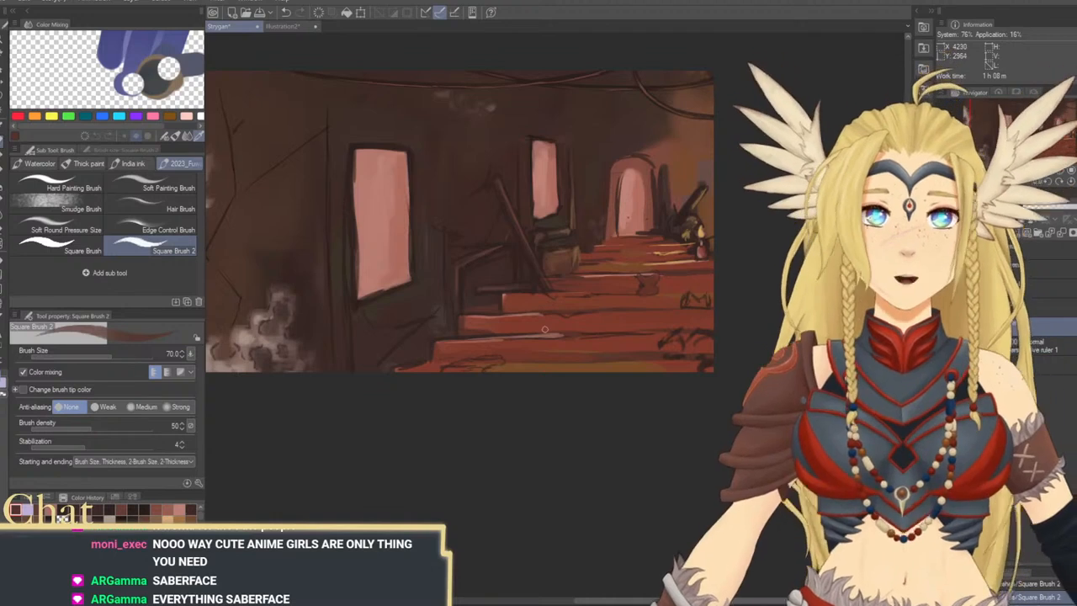
{"action": "left_click", "coordinate": [580, 257], "text": "alt"}
{"action": "left_click_drag", "start_coordinate": [578, 251], "coordinate": [579, 265]}
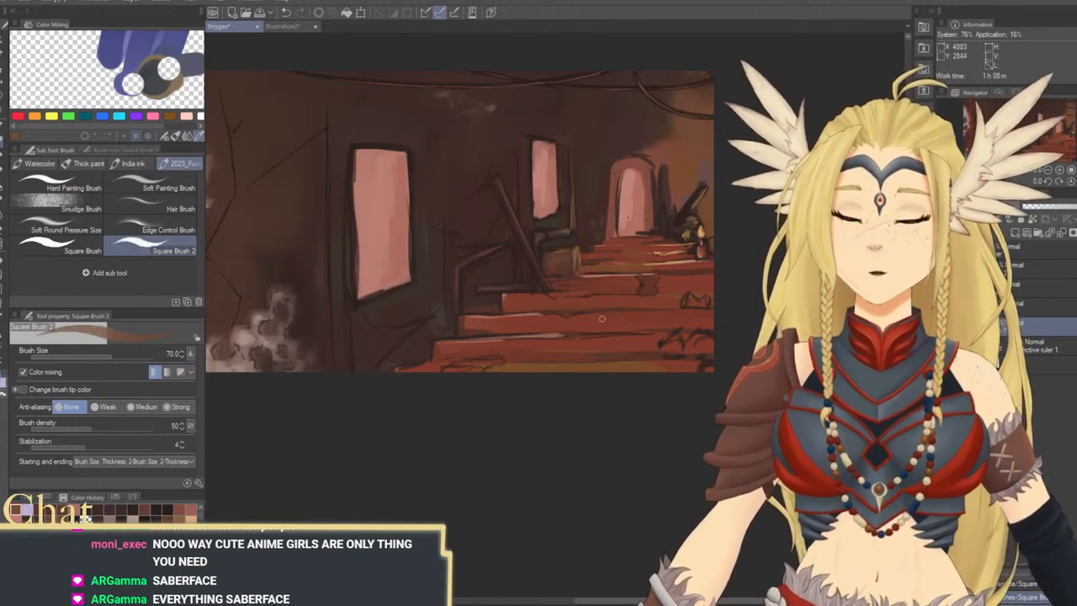
Sample dark brown and draw the inner side edge and sill line of the large window at brush size 60
{"action": "left_click_drag", "start_coordinate": [539, 335], "coordinate": [641, 369]}
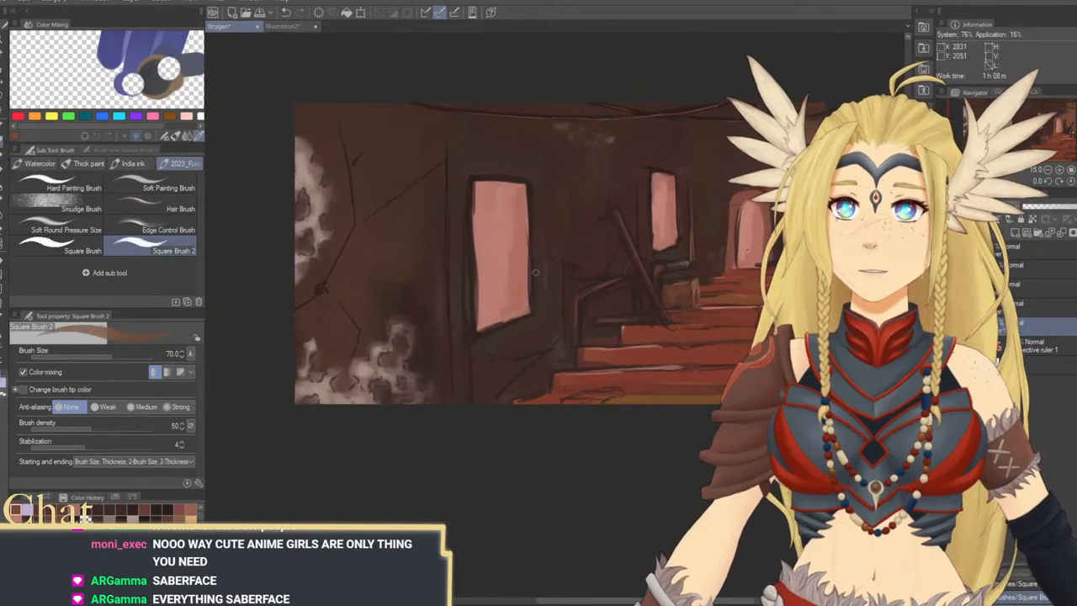
{"action": "left_click", "coordinate": [477, 310], "text": "alt"}
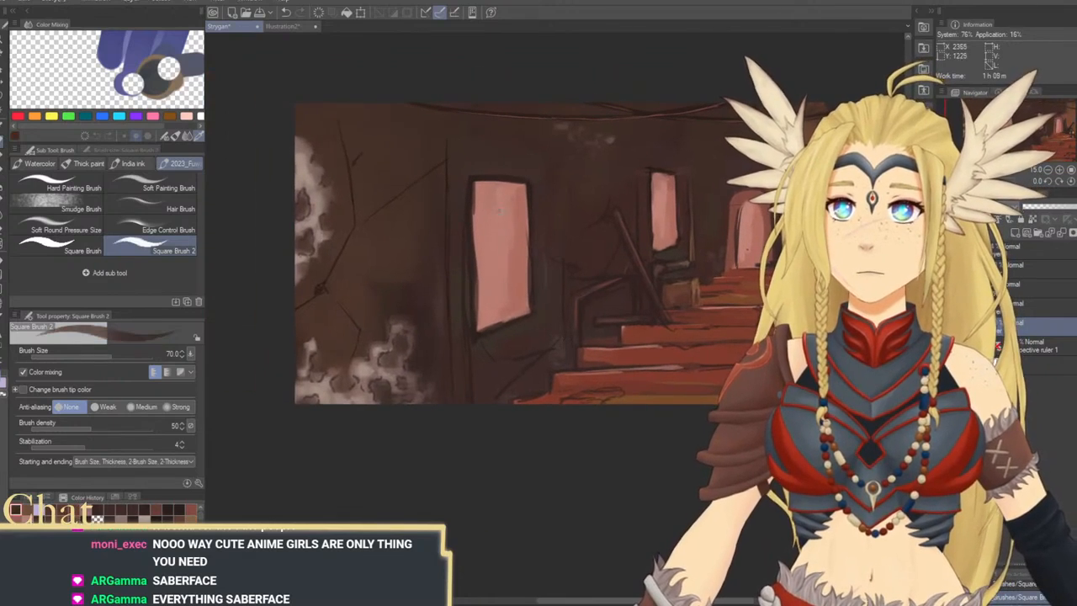
{"action": "left_click_drag", "start_coordinate": [503, 185], "coordinate": [507, 227]}
{"action": "key", "text": "ctrl+z"}
{"action": "key", "text": "["}
{"action": "left_click_drag", "start_coordinate": [510, 187], "coordinate": [512, 309]}
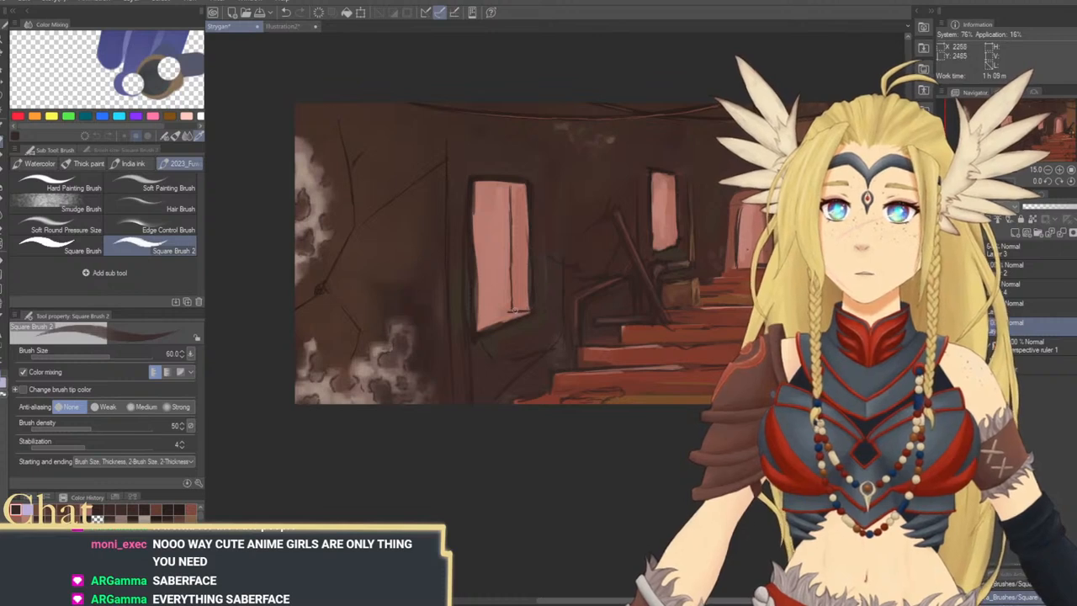
{"action": "left_click_drag", "start_coordinate": [509, 312], "coordinate": [479, 325]}
Draw matching inner side and sill lines in the small window at brush size 60
{"action": "mouse_move", "coordinate": [610, 284]}
{"action": "left_mouse_down"}
{"action": "mouse_move", "coordinate": [587, 306]}
{"action": "mouse_move", "coordinate": [474, 327]}
{"action": "mouse_move", "coordinate": [571, 289]}
{"action": "left_mouse_up"}
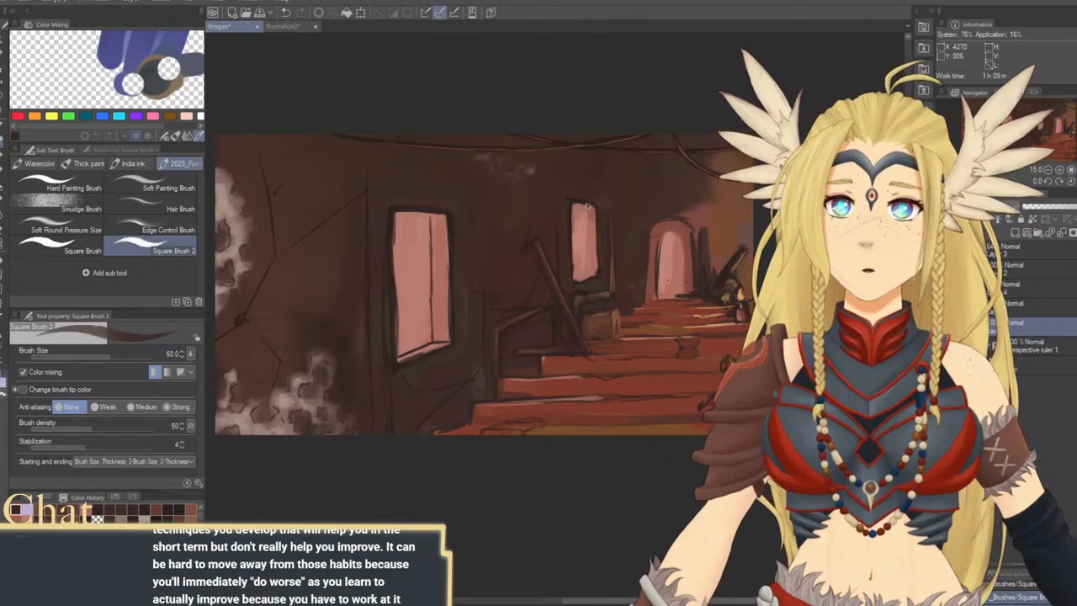
{"action": "left_click_drag", "start_coordinate": [588, 206], "coordinate": [589, 256]}
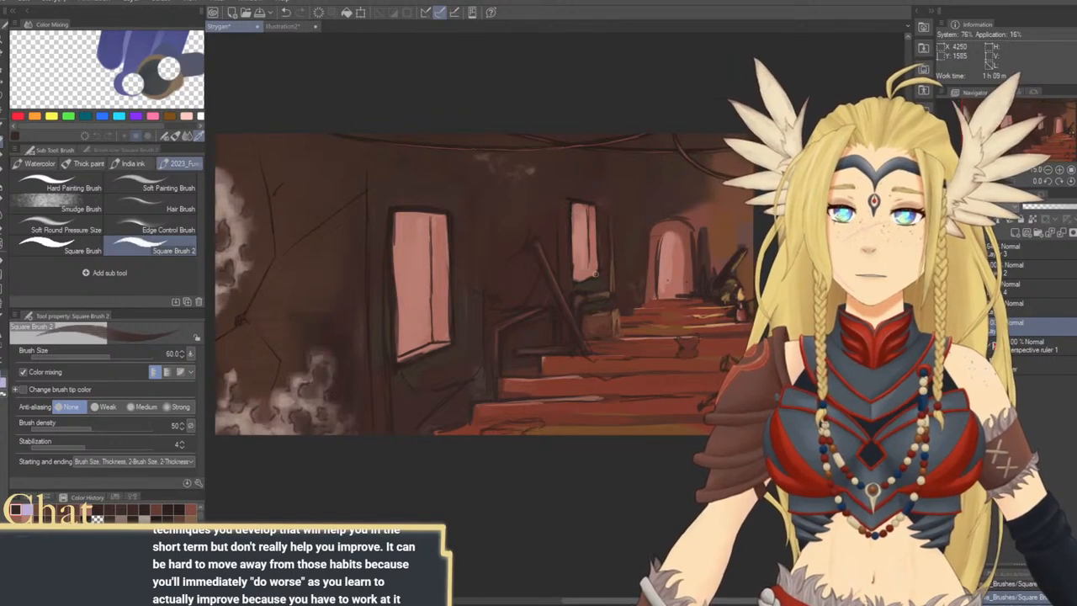
{"action": "left_click_drag", "start_coordinate": [592, 269], "coordinate": [575, 274]}
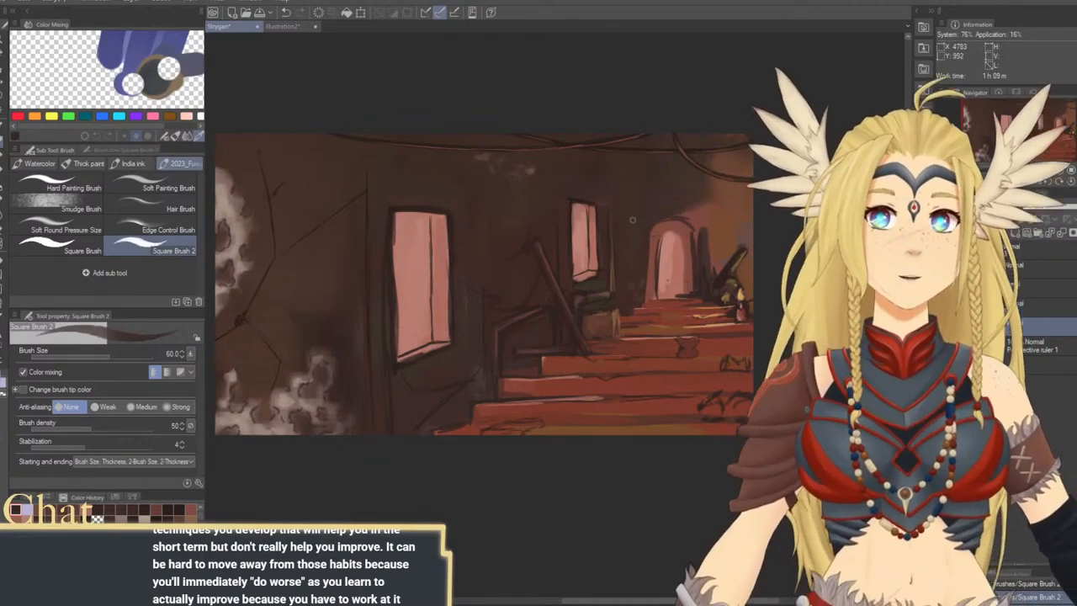
Sample a reddish pink at the archway and paint the inner thickness of its frame
{"action": "left_click_drag", "start_coordinate": [653, 280], "coordinate": [595, 263]}
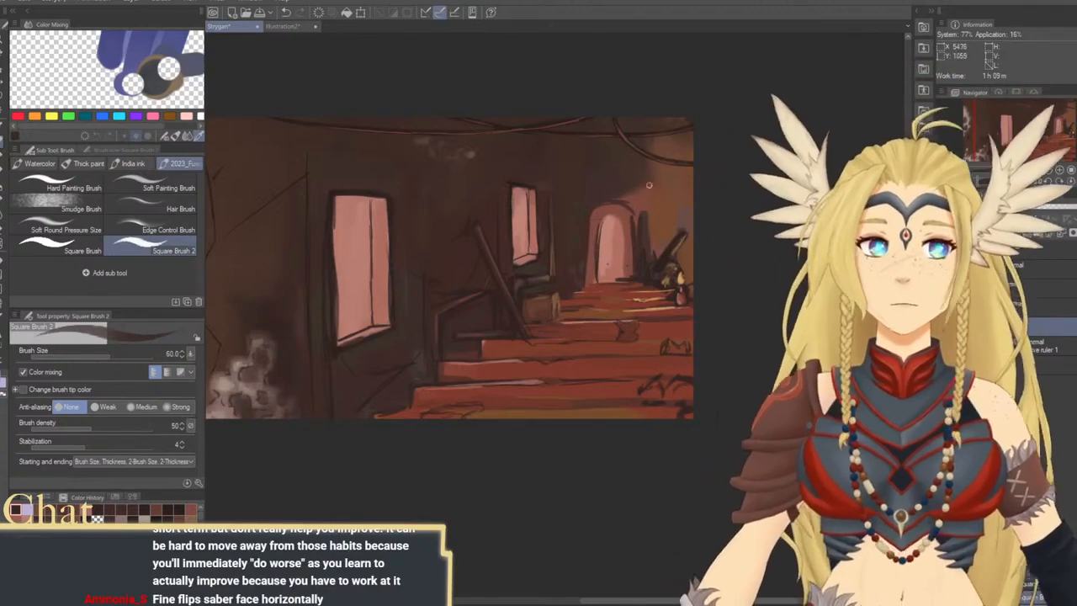
{"action": "left_click_drag", "start_coordinate": [634, 259], "coordinate": [605, 276]}
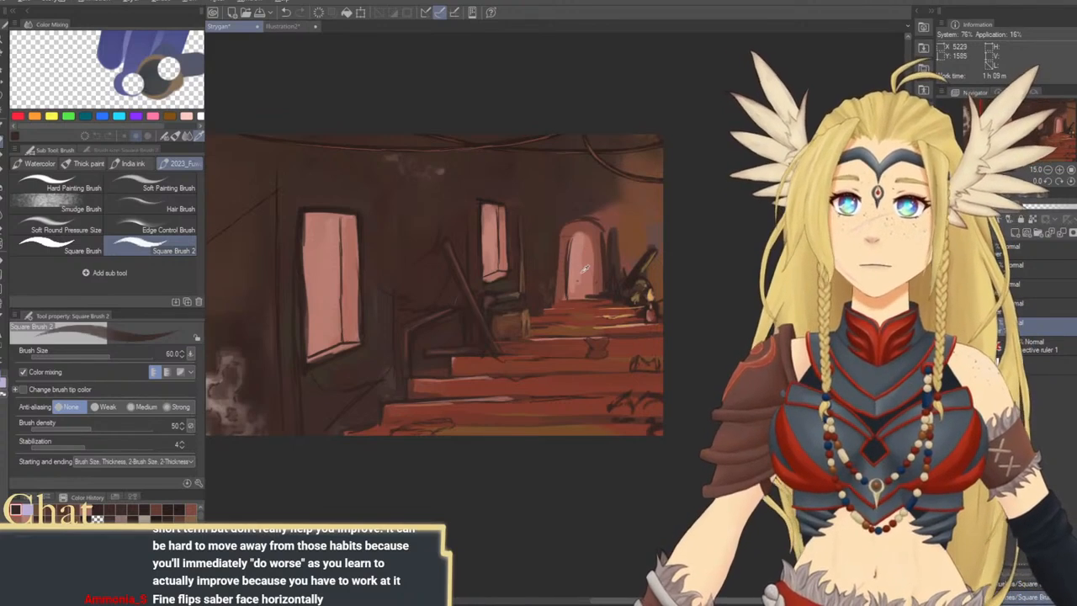
{"action": "left_click", "coordinate": [586, 284], "text": "alt"}
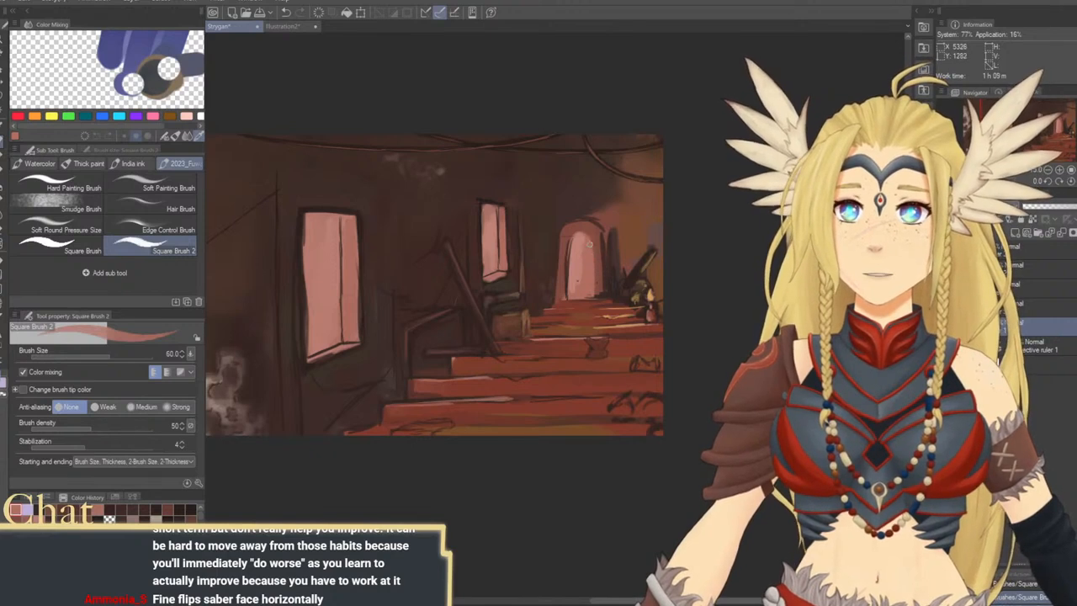
{"action": "left_click_drag", "start_coordinate": [571, 248], "coordinate": [571, 258]}
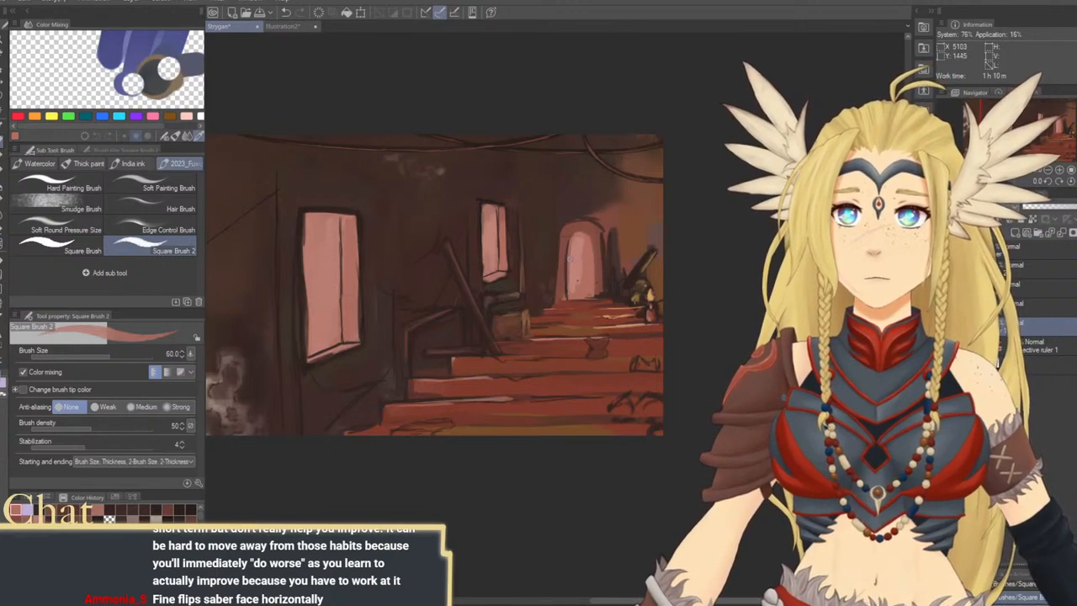
Sample dark brown beside the large window and refine the outline over the archway at brush size 40
{"action": "left_click", "coordinate": [365, 334], "text": "alt"}
{"action": "key", "text": "bracketleft"}
{"action": "key", "text": "bracketleft"}
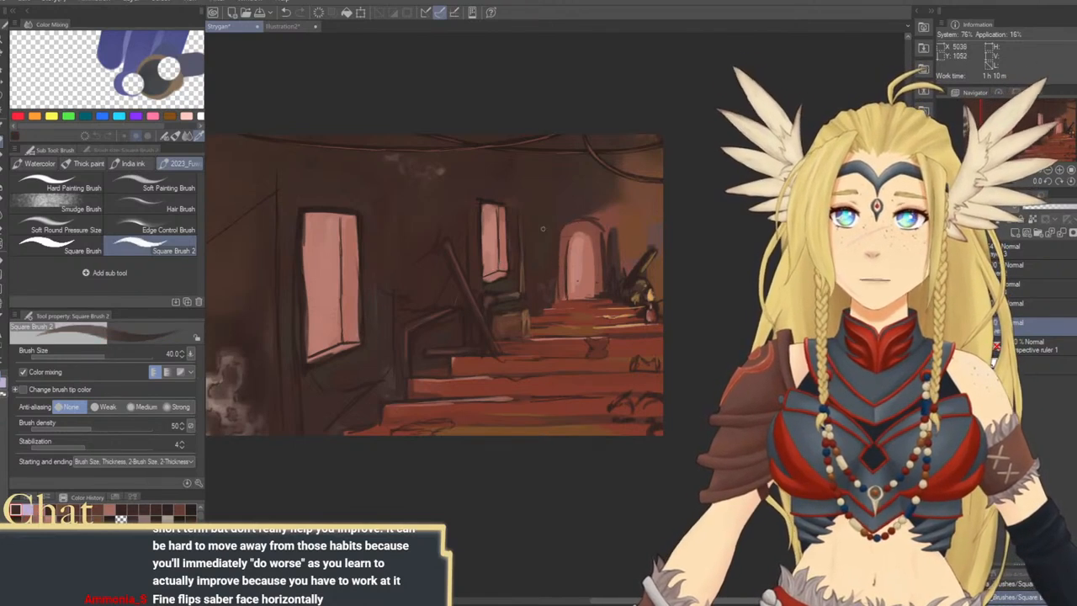
{"action": "left_click", "coordinate": [483, 201], "text": "alt"}
{"action": "left_click_drag", "start_coordinate": [595, 220], "coordinate": [600, 226]}
Sample a reddish brown near the archway and blend the wall above it, raising the brush size from 70 to 150
{"action": "left_click", "coordinate": [601, 215], "text": "alt"}
{"action": "key", "text": "bracketright"}
{"action": "key", "text": "bracketright"}
{"action": "key", "text": "bracketright"}
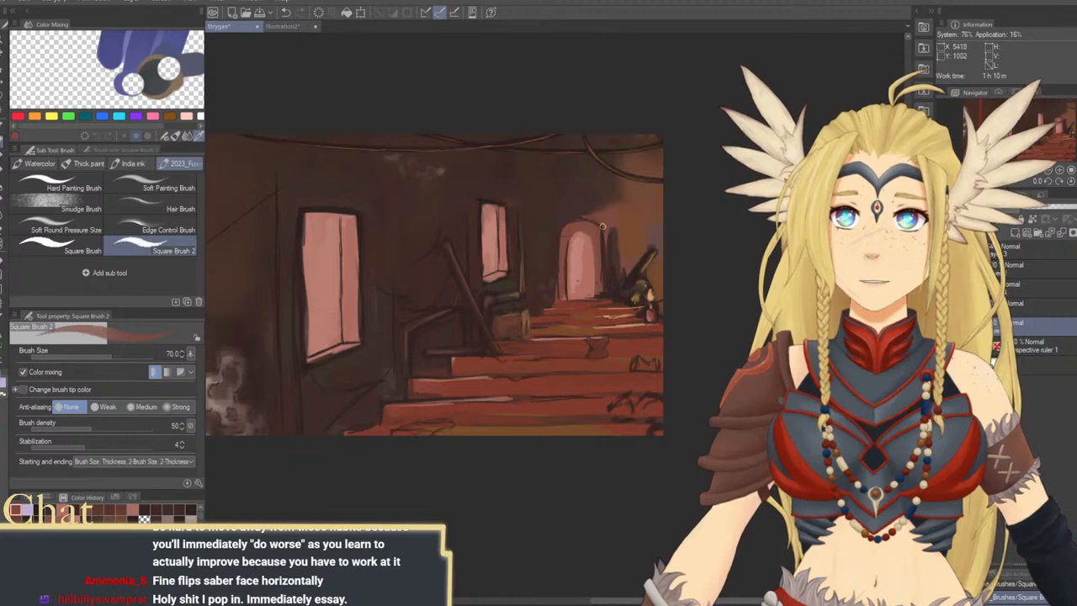
{"action": "key", "text": "bracketright"}
{"action": "key", "text": "bracketright"}
{"action": "key", "text": "bracketright"}
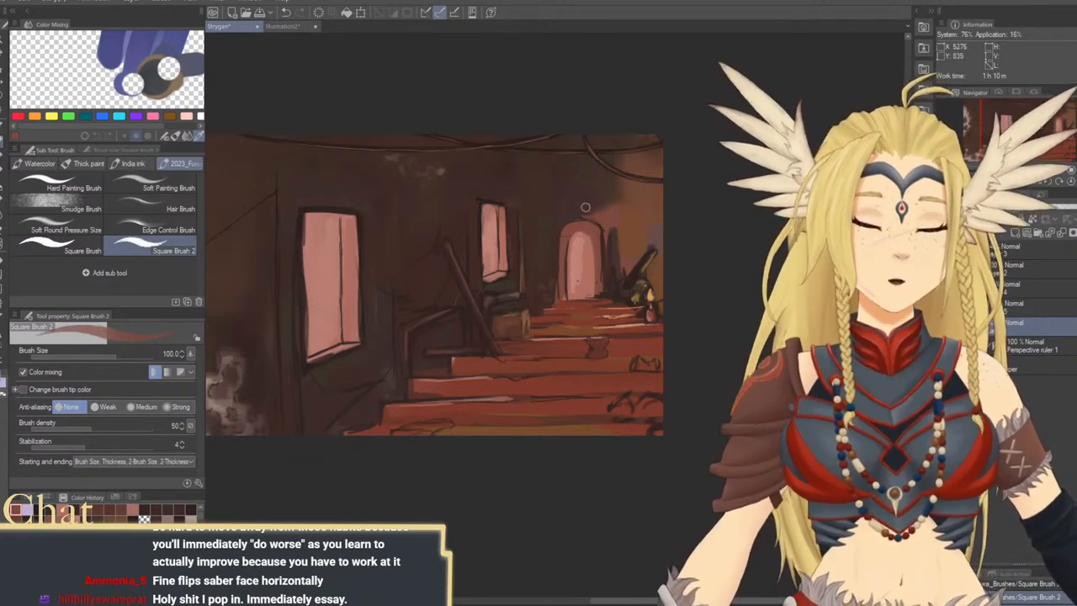
{"action": "key", "text": "bracketright"}
{"action": "key", "text": "bracketright"}
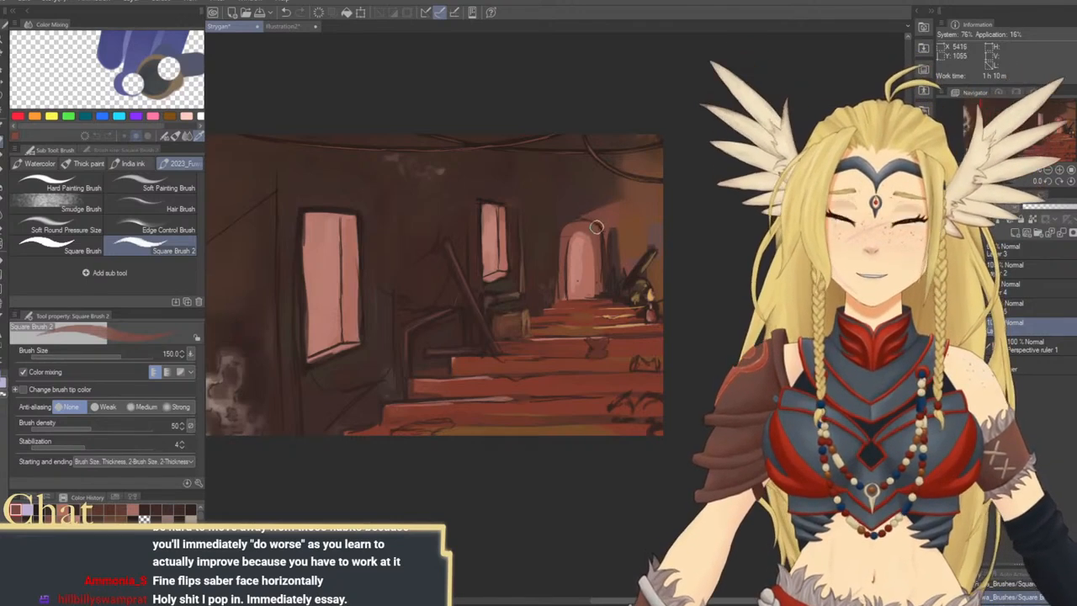
Try shading the left edge of the archway in dark brown at brush size 300 and undo the stroke
{"action": "key", "text": "bracketright"}
{"action": "key", "text": "bracketright"}
{"action": "key", "text": "bracketright"}
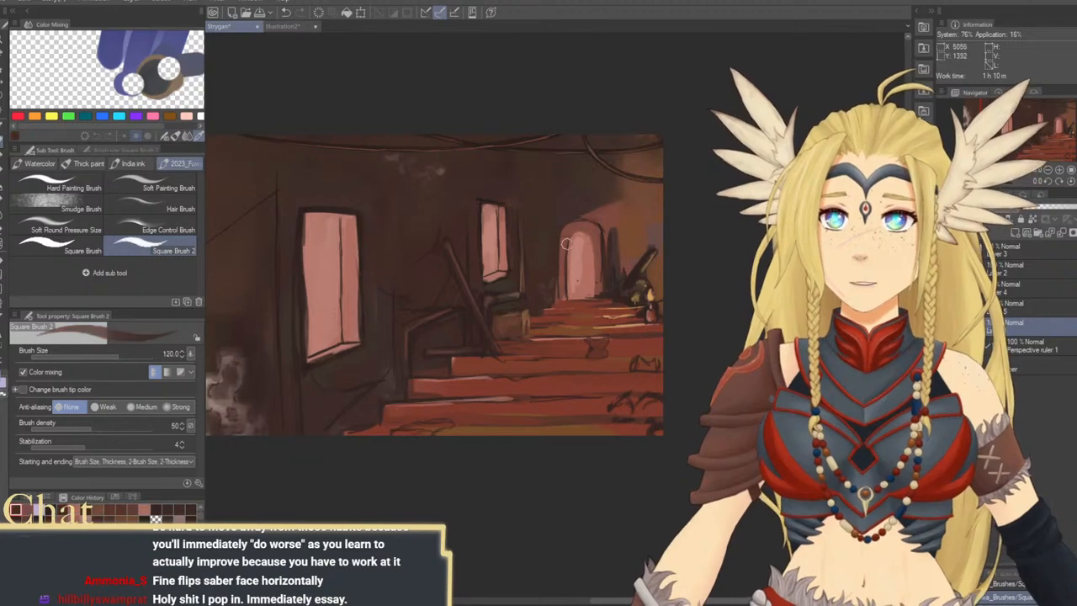
{"action": "key", "text": "bracketright"}
{"action": "left_click_drag", "start_coordinate": [562, 262], "coordinate": [561, 289]}
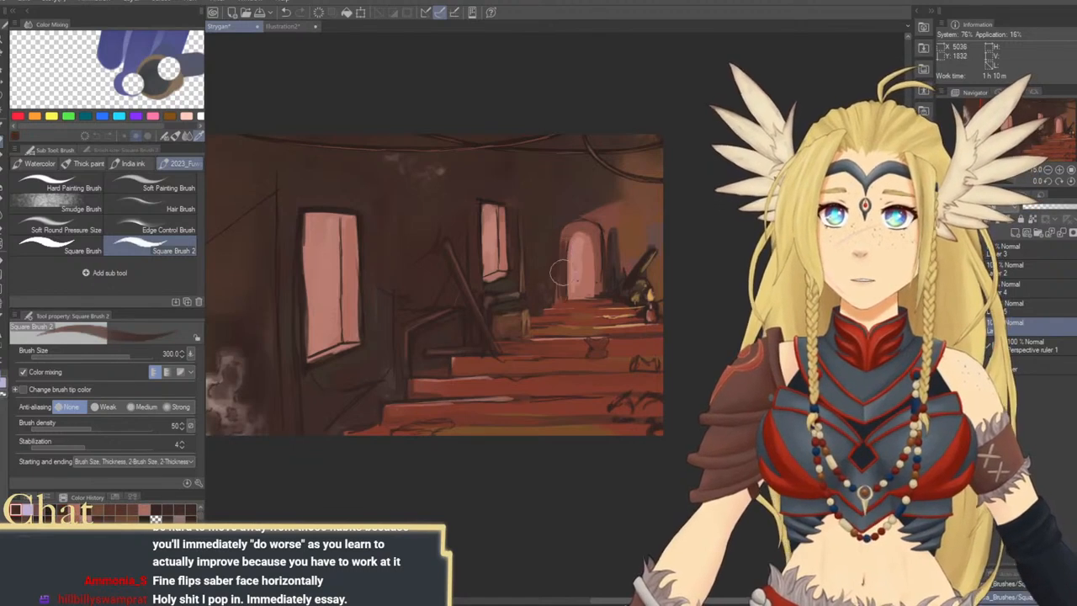
{"action": "key", "text": "ctrl+z"}
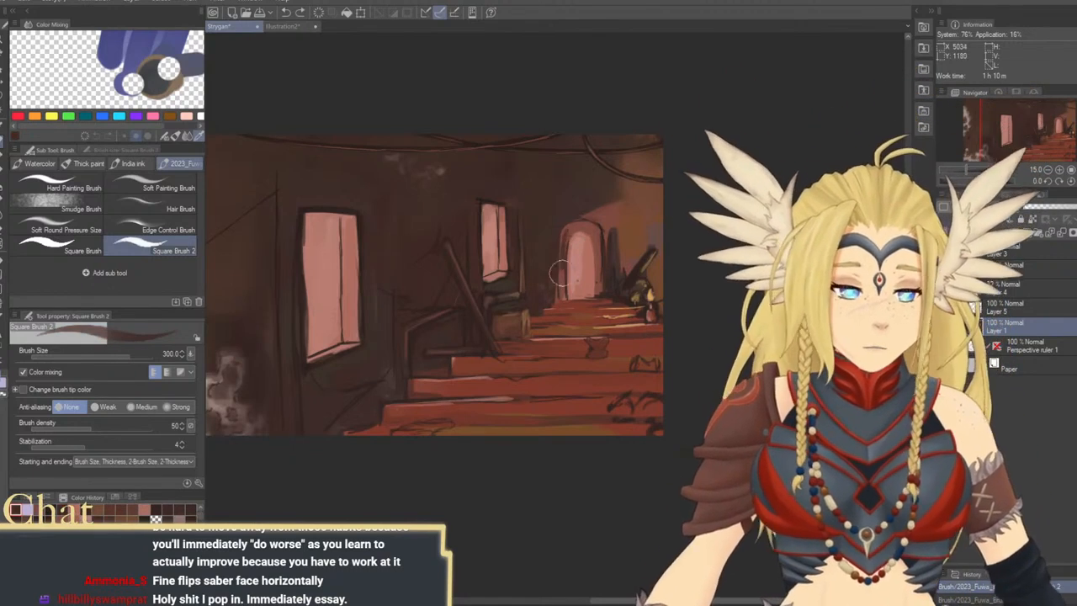
Lower the brush density to 30 and softly darken the archway's inner frame with brush sizes 250 and 200
{"action": "left_click", "coordinate": [65, 430]}
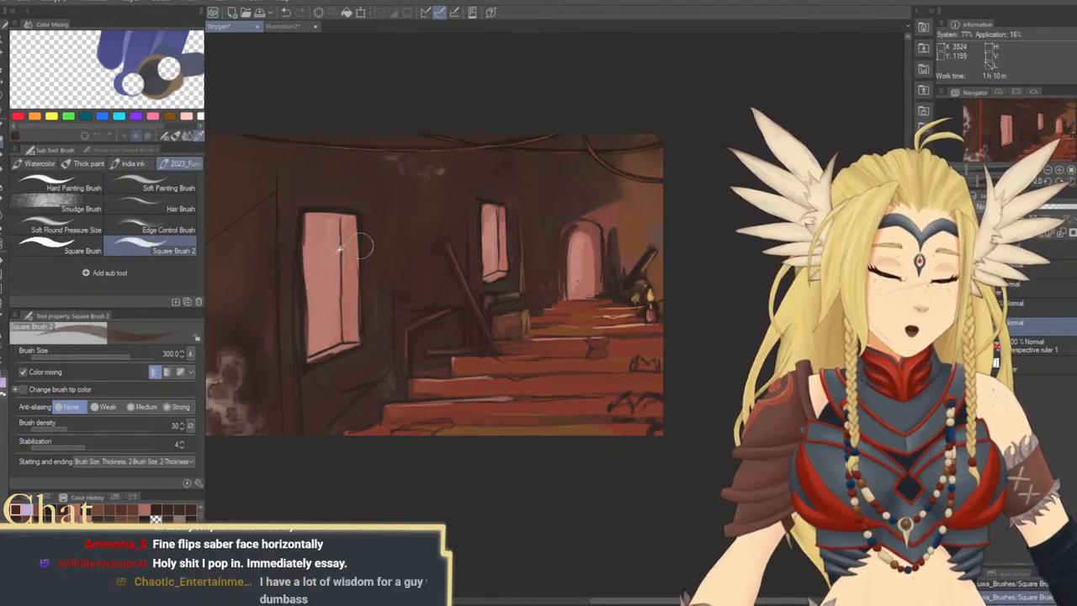
{"action": "key", "text": "bracketleft"}
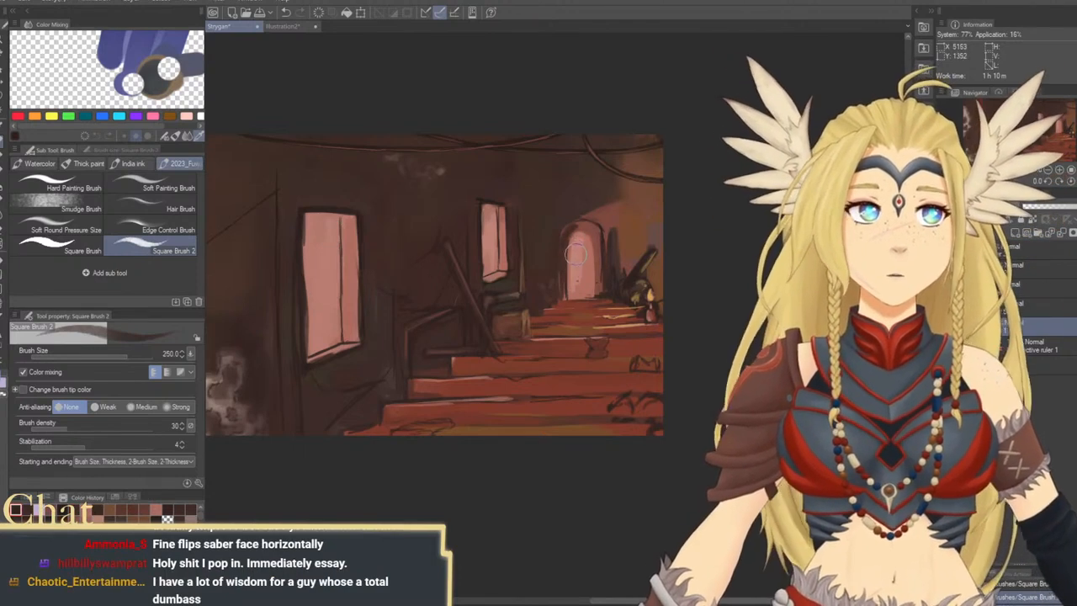
{"action": "key", "text": "bracketleft"}
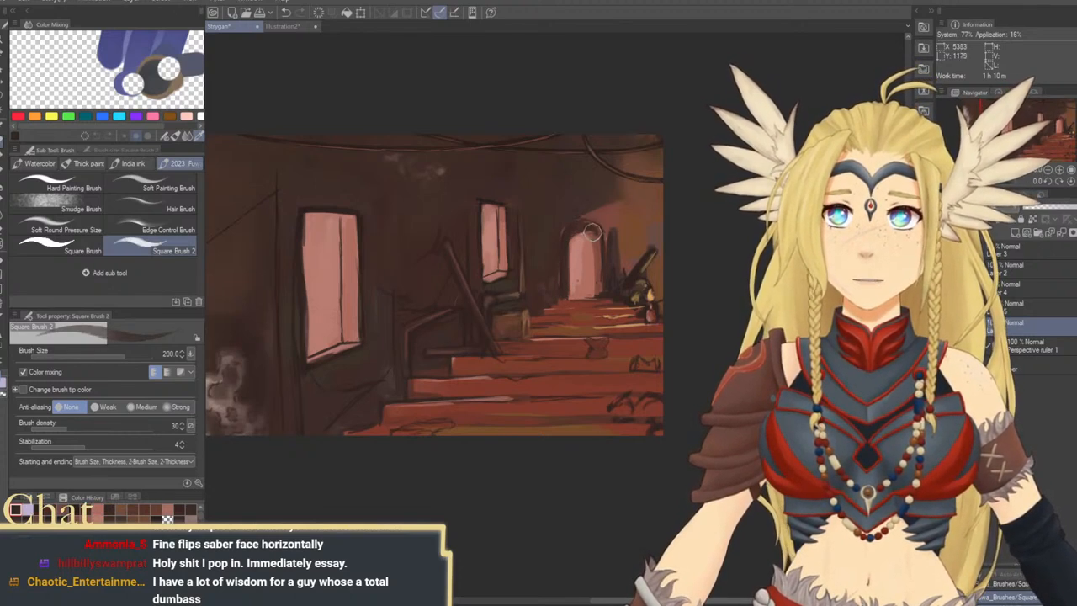
Sample the window pink and repaint the archway opening over its dark edges, raising the brush size to 500
{"action": "left_click", "coordinate": [502, 206], "text": "alt"}
{"action": "left_click_drag", "start_coordinate": [567, 242], "coordinate": [569, 296]}
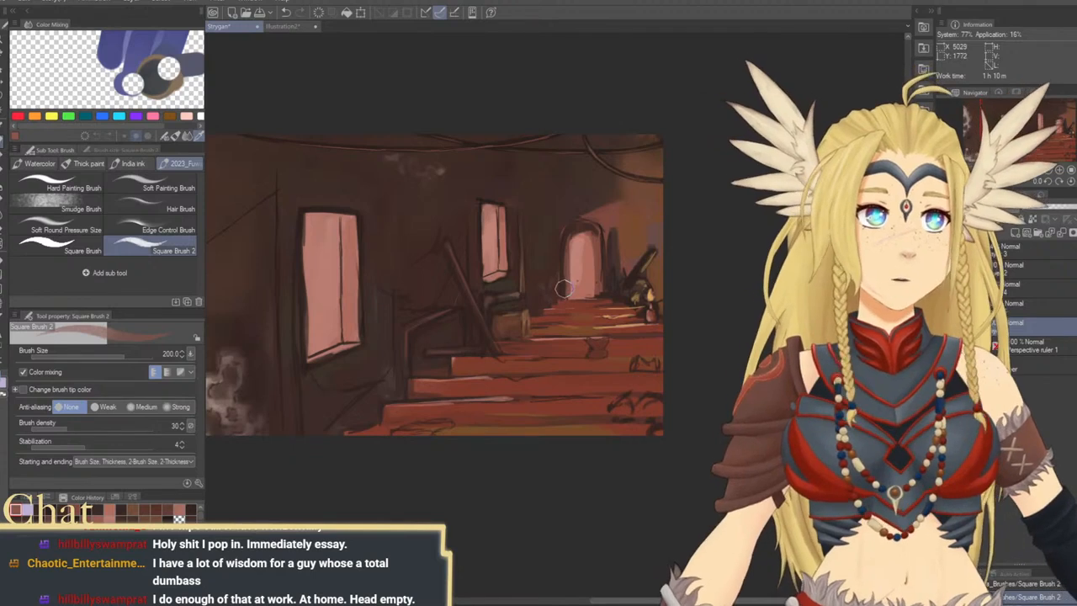
{"action": "key", "text": "bracketleft"}
{"action": "key", "text": "bracketleft"}
{"action": "mouse_move", "coordinate": [564, 288]}
{"action": "left_mouse_down"}
{"action": "mouse_move", "coordinate": [570, 233]}
{"action": "mouse_move", "coordinate": [564, 246]}
{"action": "mouse_move", "coordinate": [584, 227]}
{"action": "mouse_move", "coordinate": [566, 259]}
{"action": "mouse_move", "coordinate": [587, 228]}
{"action": "mouse_move", "coordinate": [589, 255]}
{"action": "mouse_move", "coordinate": [579, 252]}
{"action": "mouse_move", "coordinate": [597, 242]}
{"action": "mouse_move", "coordinate": [596, 291]}
{"action": "mouse_move", "coordinate": [595, 240]}
{"action": "mouse_move", "coordinate": [575, 237]}
{"action": "mouse_move", "coordinate": [600, 267]}
{"action": "mouse_move", "coordinate": [602, 244]}
{"action": "mouse_move", "coordinate": [600, 292]}
{"action": "mouse_move", "coordinate": [579, 243]}
{"action": "mouse_move", "coordinate": [579, 286]}
{"action": "mouse_move", "coordinate": [580, 236]}
{"action": "mouse_move", "coordinate": [580, 295]}
{"action": "left_mouse_up"}
{"action": "left_click", "coordinate": [592, 239], "text": "alt"}
{"action": "left_click", "coordinate": [585, 269], "text": "alt"}
{"action": "key", "text": "bracketright"}
{"action": "key", "text": "bracketright"}
{"action": "key", "text": "bracketright"}
{"action": "key", "text": "bracketright"}
{"action": "key", "text": "bracketright"}
{"action": "key", "text": "bracketright"}
{"action": "left_click", "coordinate": [579, 274], "text": "alt"}
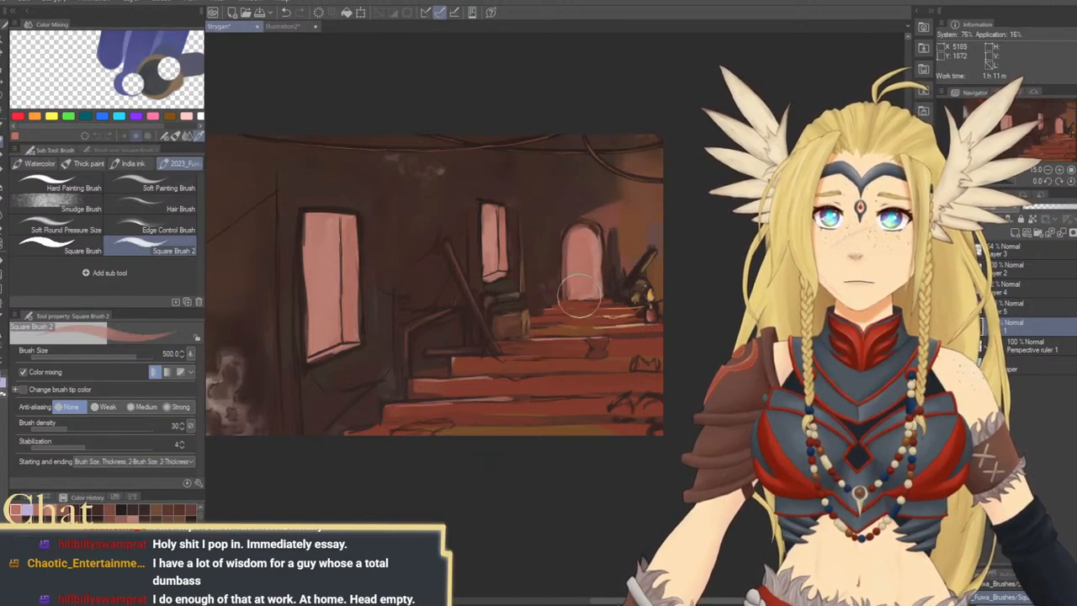
Sample dark brown beside the archway and redraw its outline along the top and inner side at brush size 150
{"action": "left_click", "coordinate": [569, 230], "text": "alt"}
{"action": "key", "text": "bracketleft"}
{"action": "key", "text": "bracketleft"}
{"action": "key", "text": "bracketleft"}
{"action": "key", "text": "bracketleft"}
{"action": "key", "text": "bracketleft"}
{"action": "key", "text": "bracketleft"}
{"action": "mouse_move", "coordinate": [582, 224]}
{"action": "left_mouse_down"}
{"action": "mouse_move", "coordinate": [588, 245]}
{"action": "mouse_move", "coordinate": [591, 227]}
{"action": "mouse_move", "coordinate": [596, 235]}
{"action": "mouse_move", "coordinate": [594, 288]}
{"action": "left_mouse_up"}
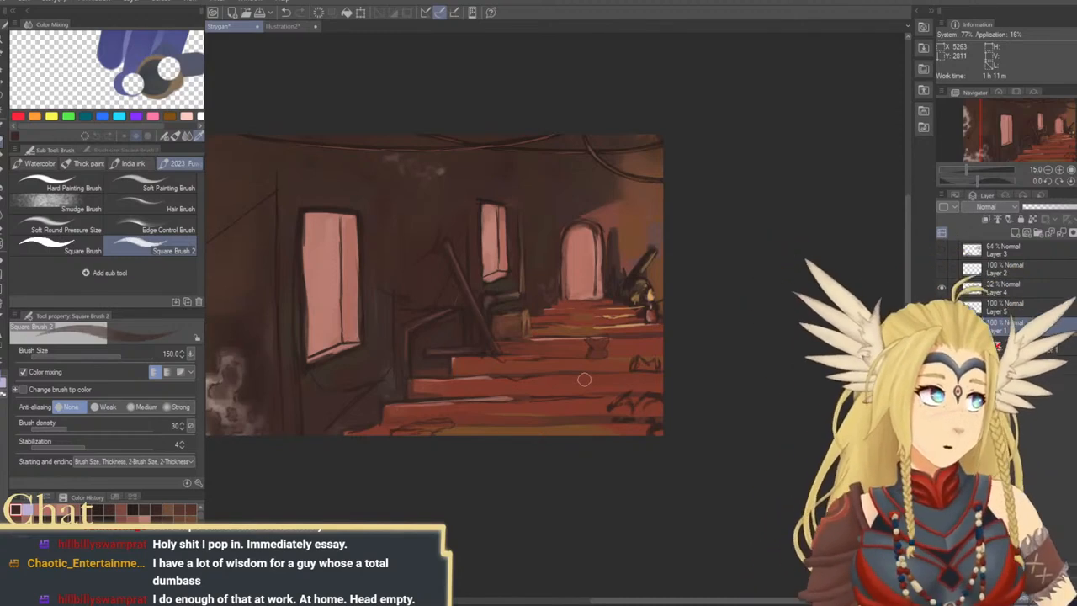
Sample pink from the large window and repaint its pane along the inner edge at brush size 200
{"action": "mouse_move", "coordinate": [600, 314]}
{"action": "left_mouse_down"}
{"action": "mouse_move", "coordinate": [629, 325]}
{"action": "mouse_move", "coordinate": [633, 384]}
{"action": "left_mouse_up"}
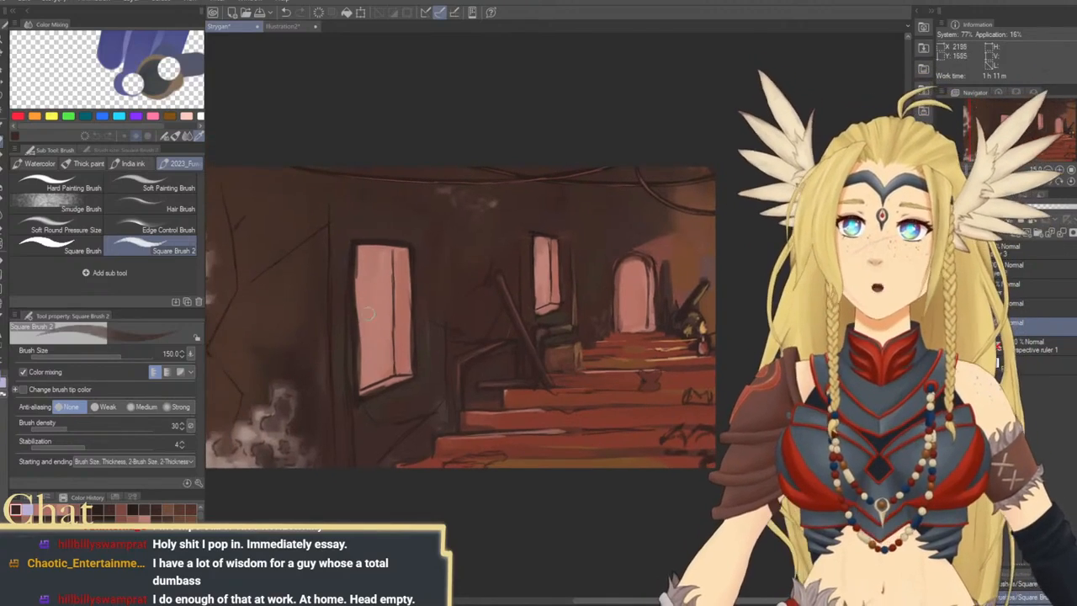
{"action": "left_click", "coordinate": [376, 327], "text": "alt"}
{"action": "key", "text": "bracketright"}
{"action": "key", "text": "bracketright"}
{"action": "left_click_drag", "start_coordinate": [360, 295], "coordinate": [364, 368]}
{"action": "left_click_drag", "start_coordinate": [362, 315], "coordinate": [362, 383]}
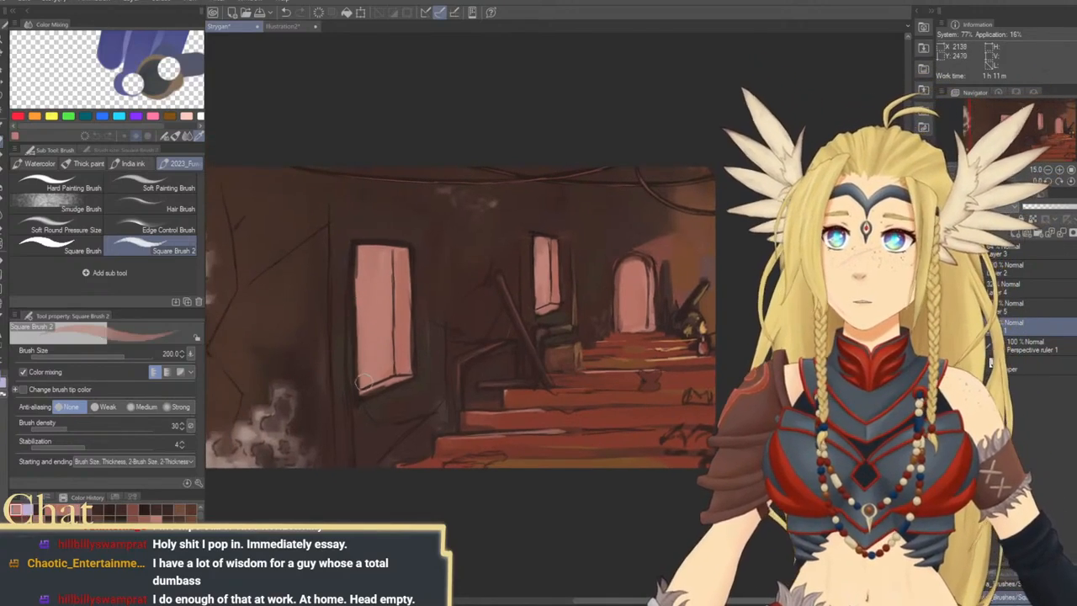
{"action": "left_click_drag", "start_coordinate": [361, 289], "coordinate": [370, 377]}
{"action": "left_click_drag", "start_coordinate": [362, 259], "coordinate": [372, 381]}
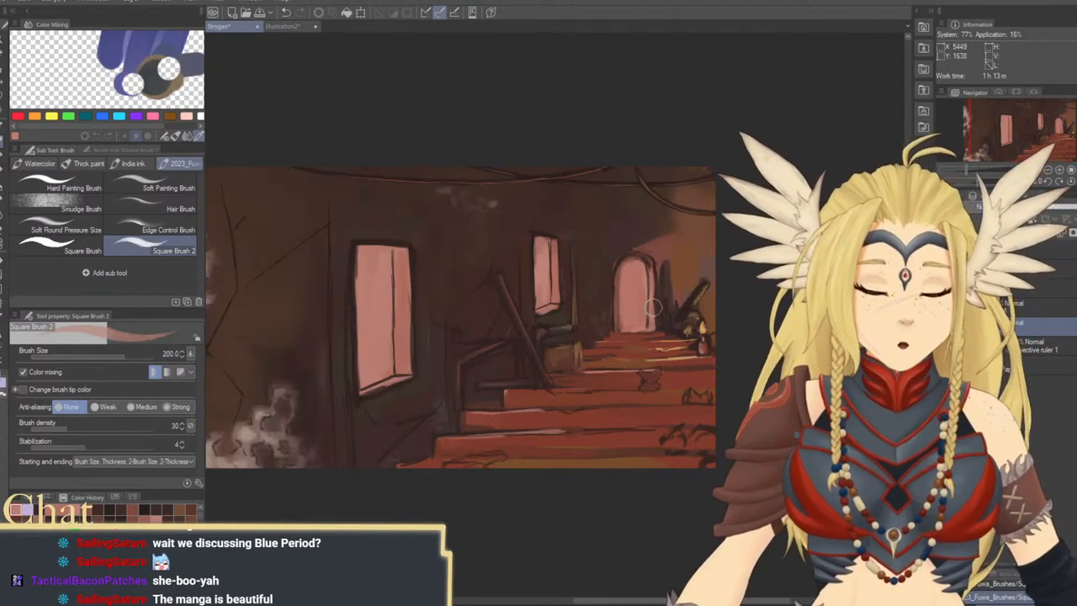
Add a new layer above Layer 1 and sample a very dark brown near the ceiling
{"action": "mouse_move", "coordinate": [661, 276]}
{"action": "left_mouse_down"}
{"action": "mouse_move", "coordinate": [744, 306]}
{"action": "mouse_move", "coordinate": [716, 255]}
{"action": "left_mouse_up"}
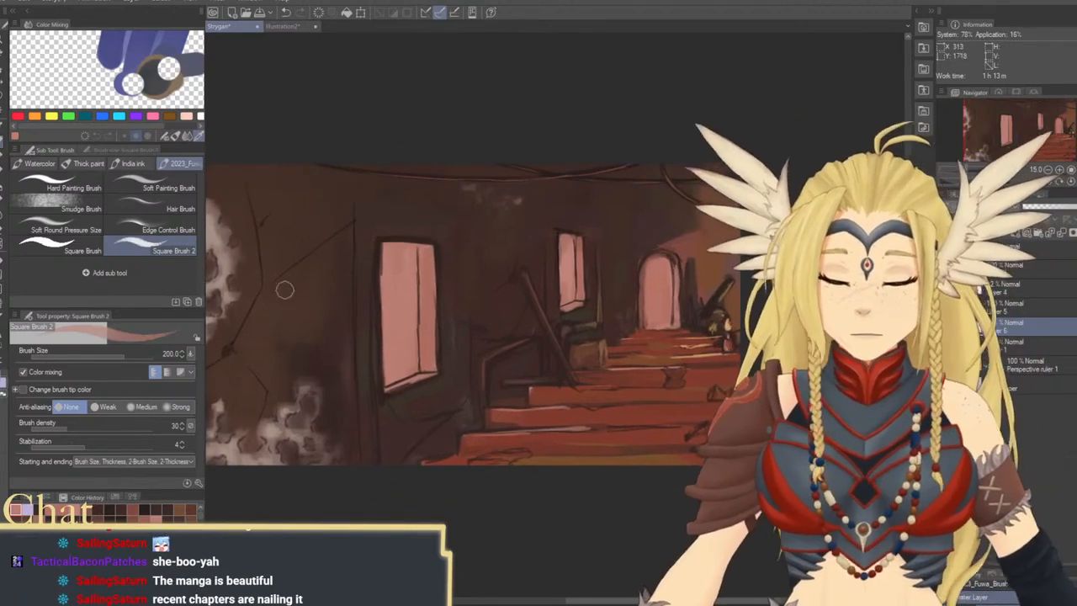
{"action": "left_click", "coordinate": [349, 169], "text": "alt"}
{"action": "mouse_move", "coordinate": [529, 283]}
{"action": "left_mouse_down"}
{"action": "mouse_move", "coordinate": [570, 314]}
{"action": "mouse_move", "coordinate": [544, 247]}
{"action": "mouse_move", "coordinate": [526, 299]}
{"action": "mouse_move", "coordinate": [547, 316]}
{"action": "left_mouse_up"}
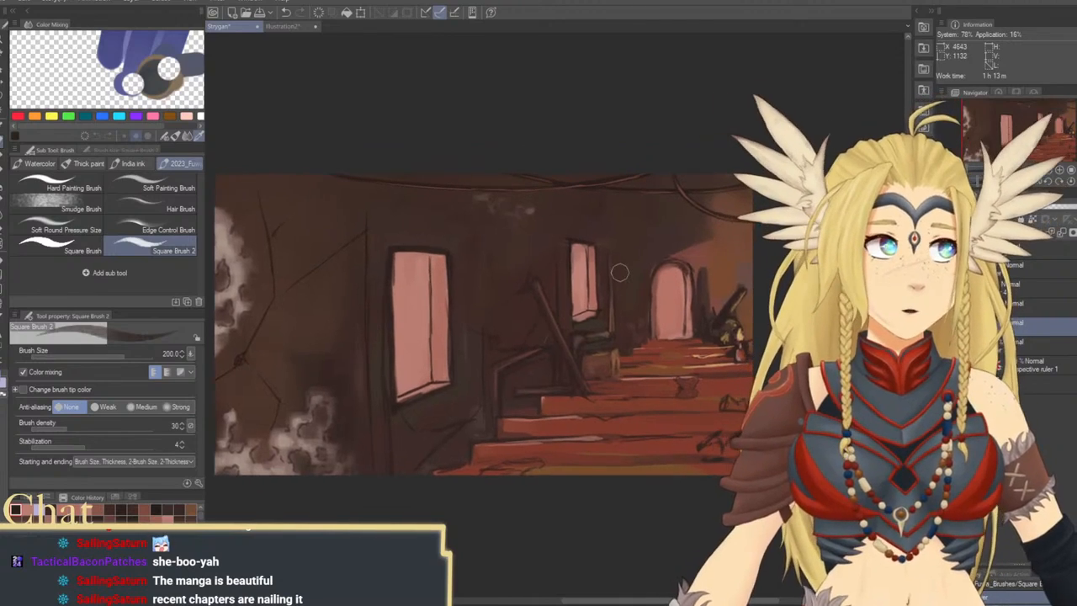
Try painting a broad diagonal ceiling beam above the archway at brush size 500
{"action": "key", "text": "bracketright"}
{"action": "key", "text": "bracketright"}
{"action": "key", "text": "bracketright"}
{"action": "key", "text": "bracketright"}
{"action": "left_click_drag", "start_coordinate": [575, 197], "coordinate": [704, 224]}
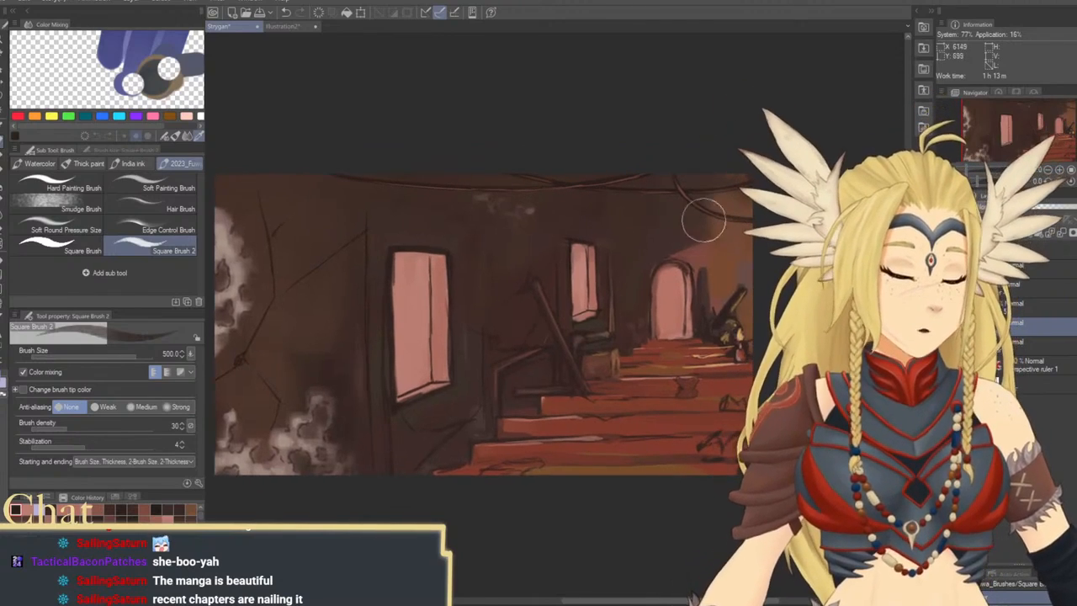
{"action": "left_click_drag", "start_coordinate": [531, 163], "coordinate": [697, 217]}
Paint a narrower dark diagonal beam from the ceiling down past the archway at brush size 250
{"action": "key", "text": "bracketleft"}
{"action": "key", "text": "bracketleft"}
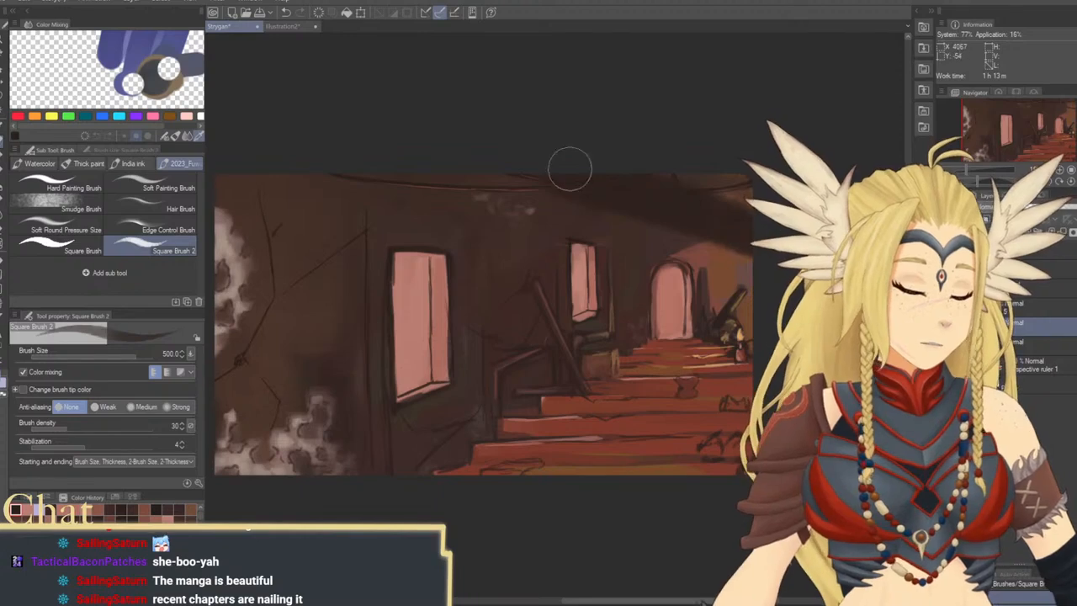
{"action": "left_click_drag", "start_coordinate": [552, 180], "coordinate": [730, 253]}
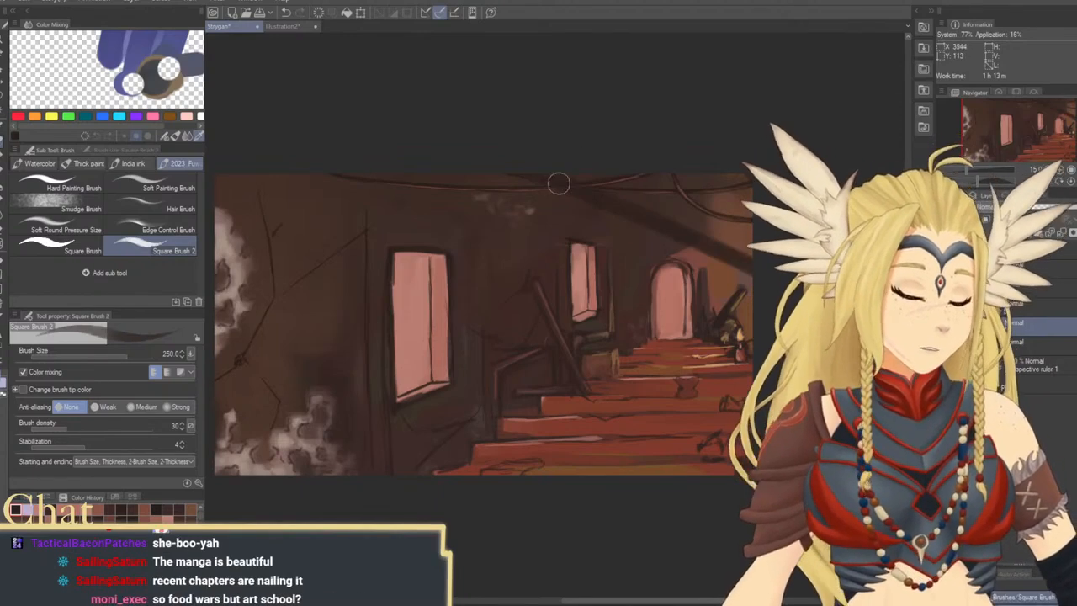
{"action": "left_click_drag", "start_coordinate": [558, 183], "coordinate": [539, 182]}
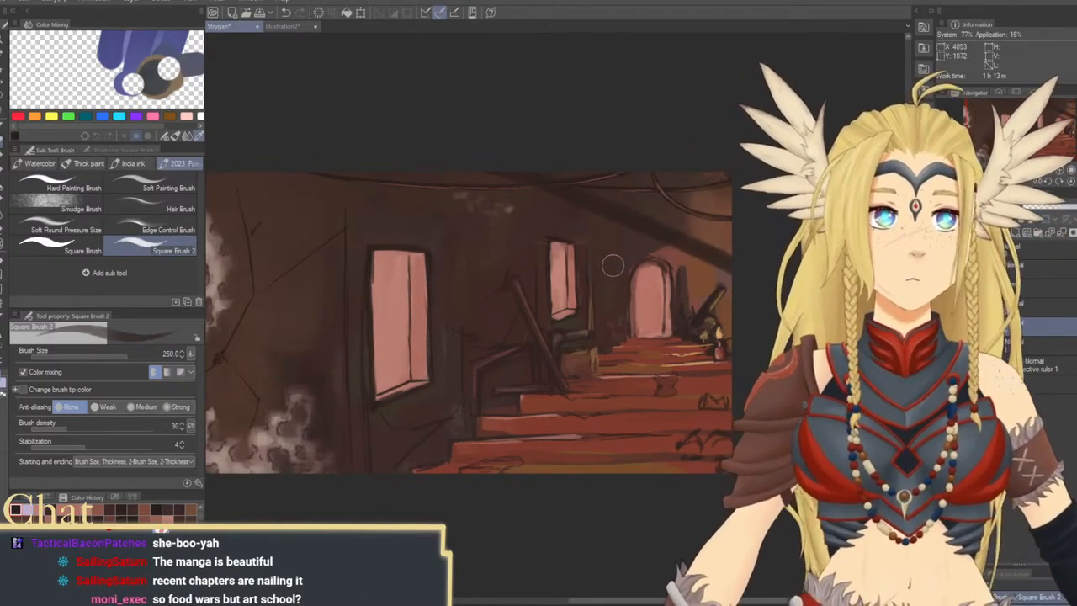
Thicken the diagonal beam at brush size 400 and tidy its ends and edges at size 200
{"action": "key", "text": "bracketright"}
{"action": "key", "text": "bracketright"}
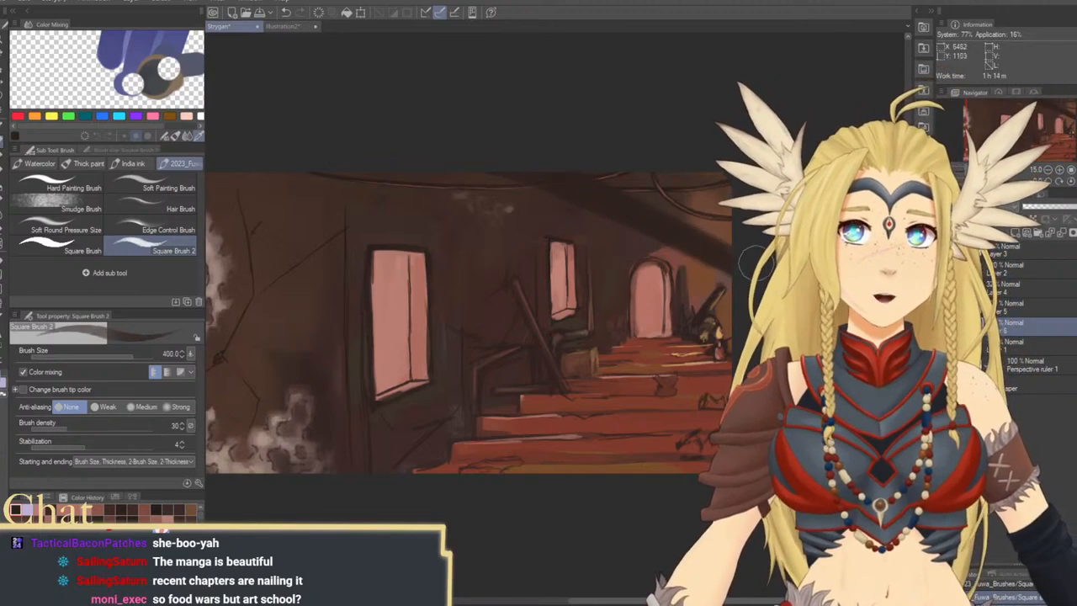
{"action": "key", "text": "bracketleft"}
{"action": "key", "text": "bracketleft"}
{"action": "key", "text": "bracketleft"}
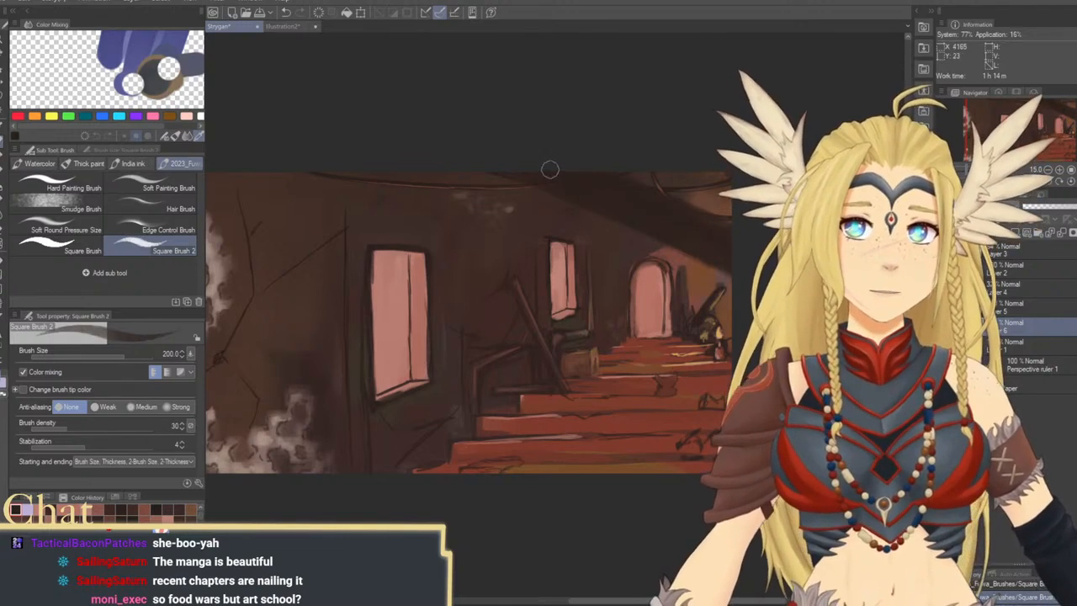
{"action": "mouse_move", "coordinate": [719, 269]}
{"action": "left_mouse_down"}
{"action": "mouse_move", "coordinate": [636, 252]}
{"action": "mouse_move", "coordinate": [679, 293]}
{"action": "mouse_move", "coordinate": [613, 287]}
{"action": "mouse_move", "coordinate": [639, 317]}
{"action": "mouse_move", "coordinate": [796, 313]}
{"action": "left_mouse_up"}
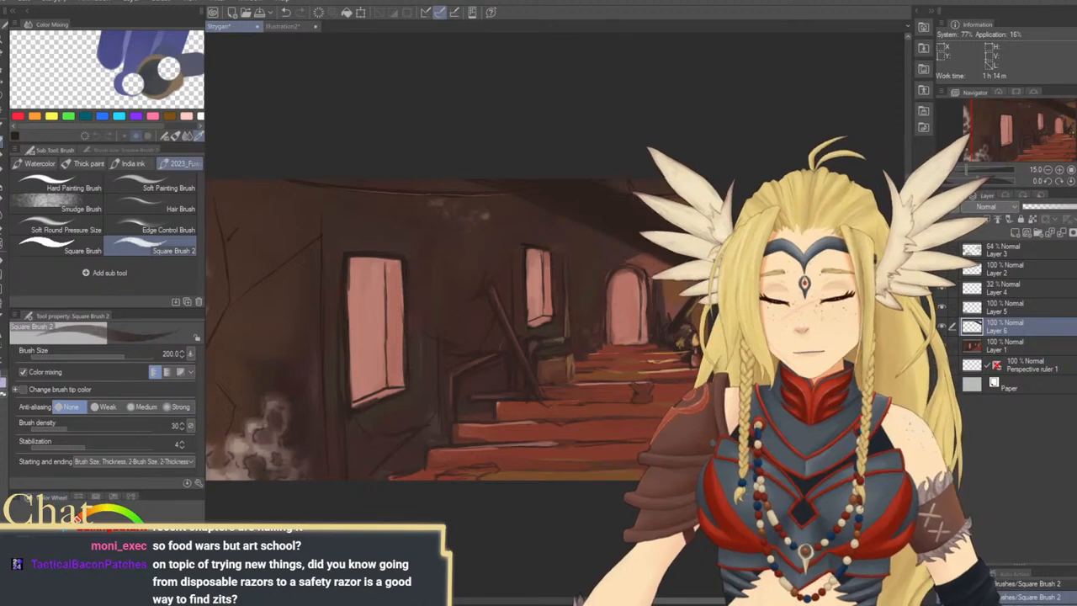
Draw a dark line along the upper edge of the diagonal beam at brush size 100
{"action": "left_click_drag", "start_coordinate": [568, 280], "coordinate": [449, 310]}
{"action": "key", "text": "["}
{"action": "key", "text": "["}
{"action": "key", "text": "["}
{"action": "key", "text": "["}
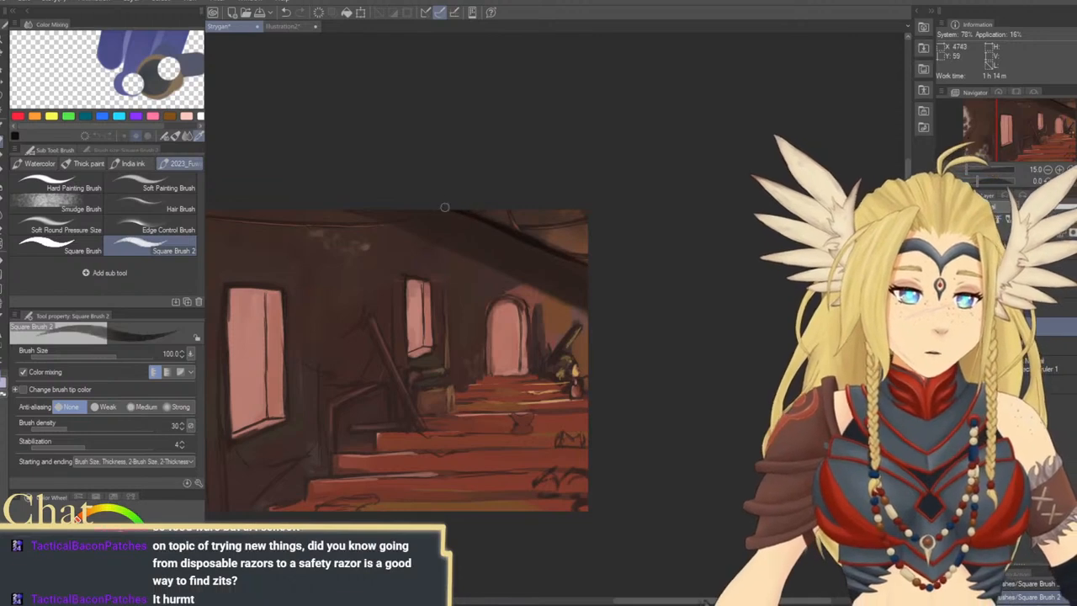
{"action": "key", "text": "]"}
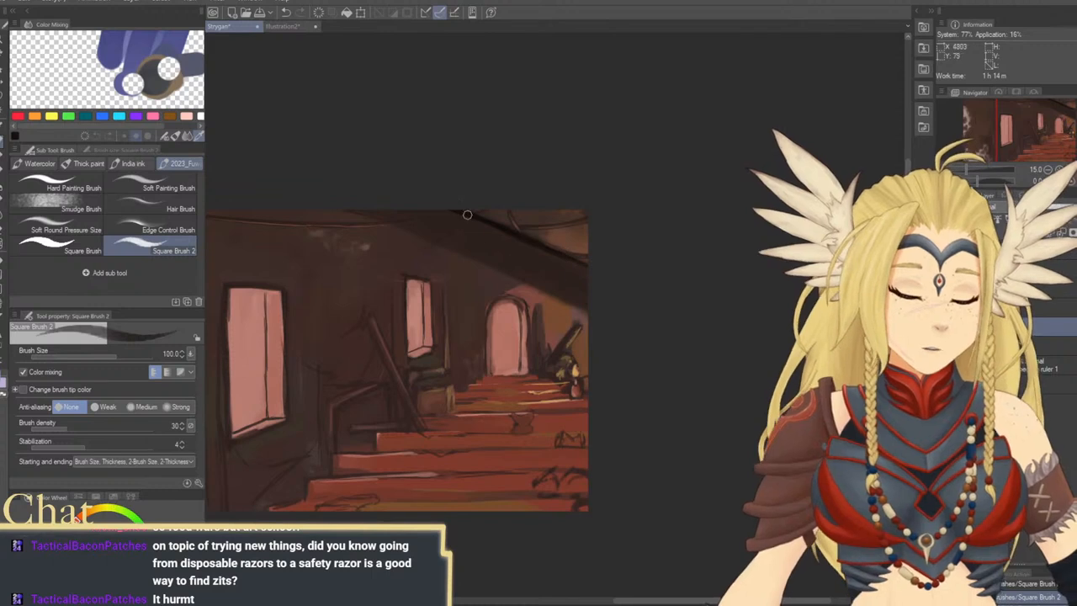
Blend the dark edge into the beam's surface at brush size 250 and refine it at size 120
{"action": "key", "text": "]"}
{"action": "key", "text": "]"}
{"action": "key", "text": "]"}
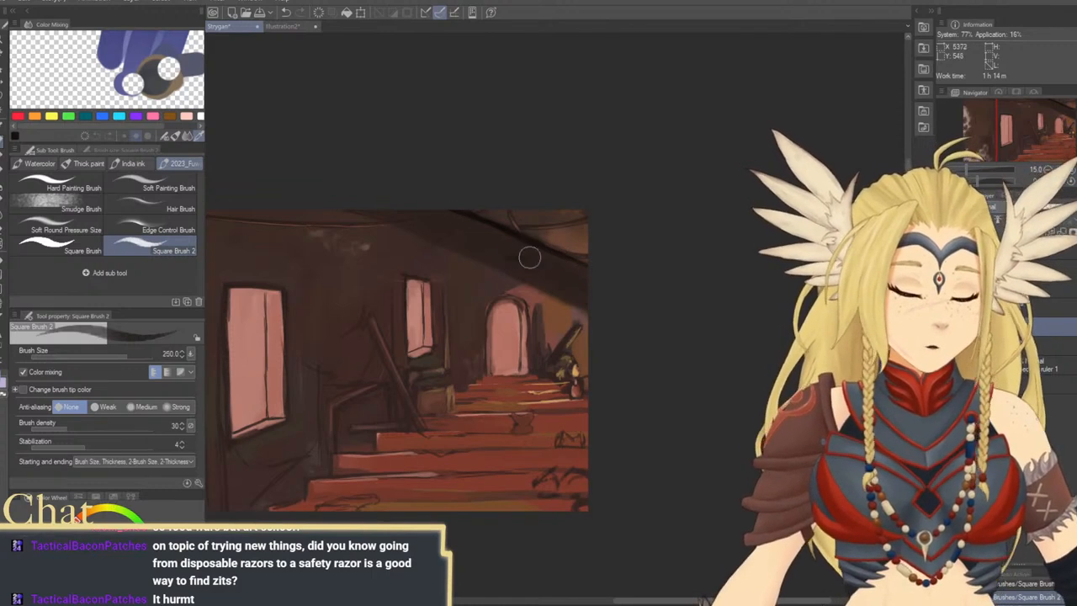
{"action": "key", "text": "["}
{"action": "key", "text": "["}
{"action": "key", "text": "["}
{"action": "key", "text": "["}
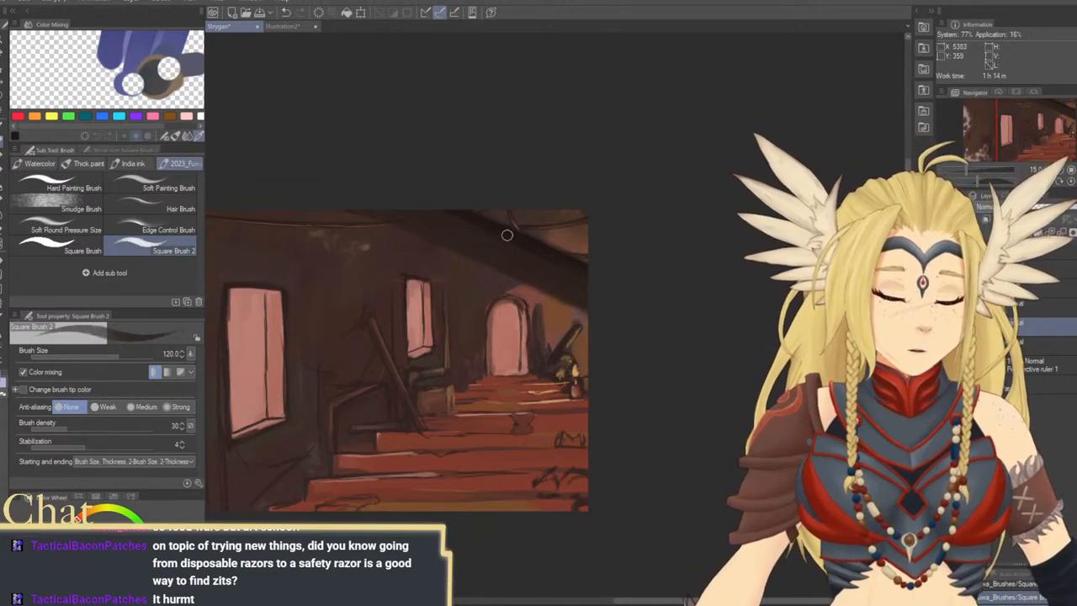
Darken the beam's face and lower edge above the archway at brush sizes 120 and 170
{"action": "left_click_drag", "start_coordinate": [523, 276], "coordinate": [574, 288]}
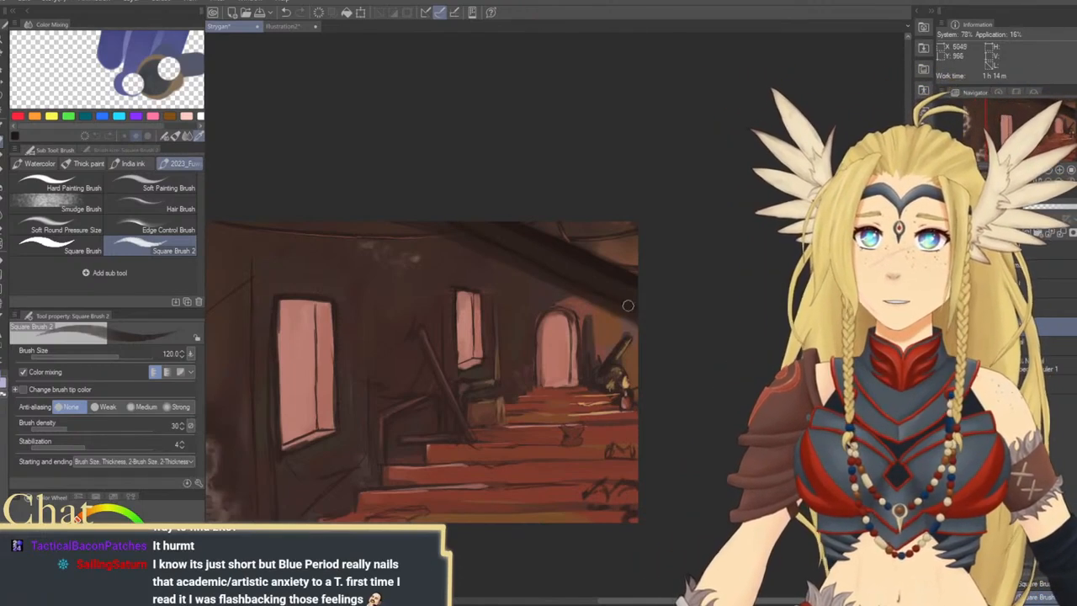
{"action": "left_click_drag", "start_coordinate": [577, 280], "coordinate": [504, 269]}
{"action": "key", "text": "]"}
{"action": "key", "text": "]"}
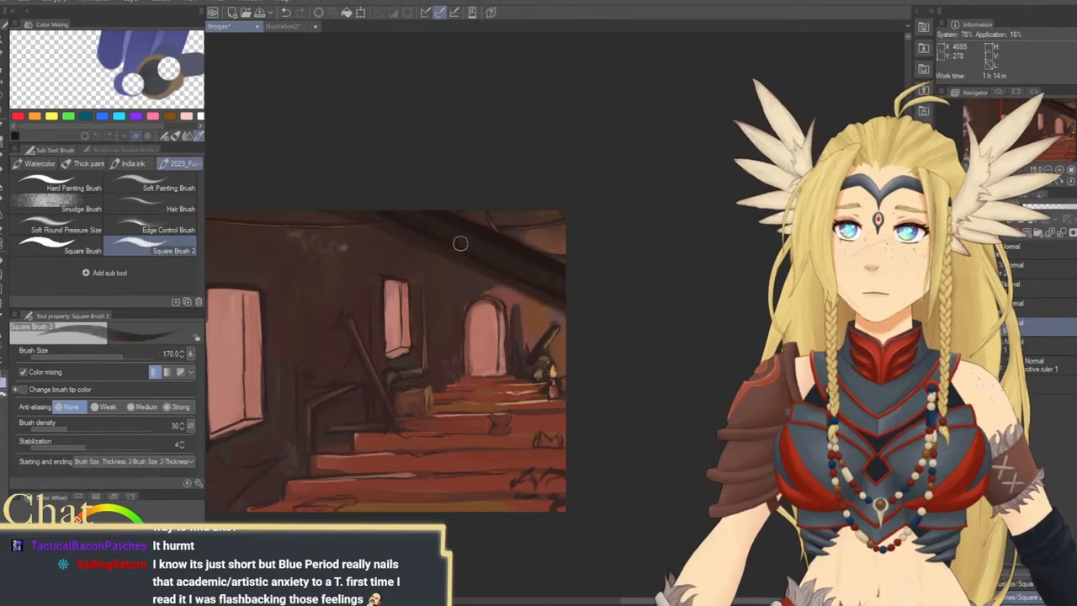
{"action": "mouse_move", "coordinate": [533, 281]}
{"action": "left_mouse_down"}
{"action": "mouse_move", "coordinate": [591, 277]}
{"action": "mouse_move", "coordinate": [538, 332]}
{"action": "left_mouse_up"}
{"action": "left_click_drag", "start_coordinate": [526, 327], "coordinate": [469, 340]}
{"action": "left_click_drag", "start_coordinate": [441, 264], "coordinate": [459, 284]}
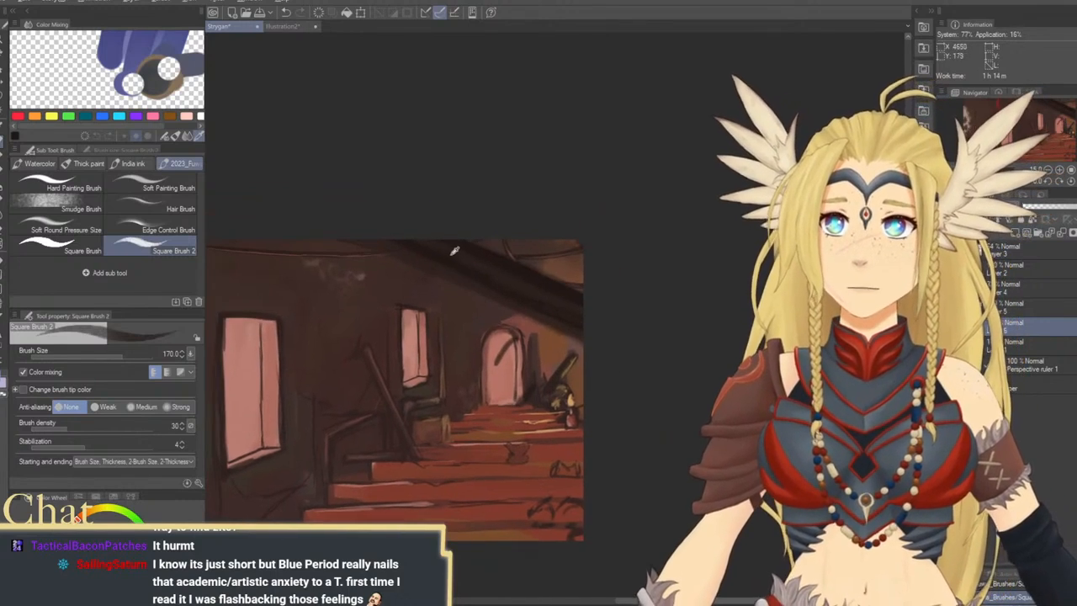
Shade the beam at brush sizes 200 and 150 and add thin dark wood lines along it at size 60
{"action": "key", "text": "bracketright"}
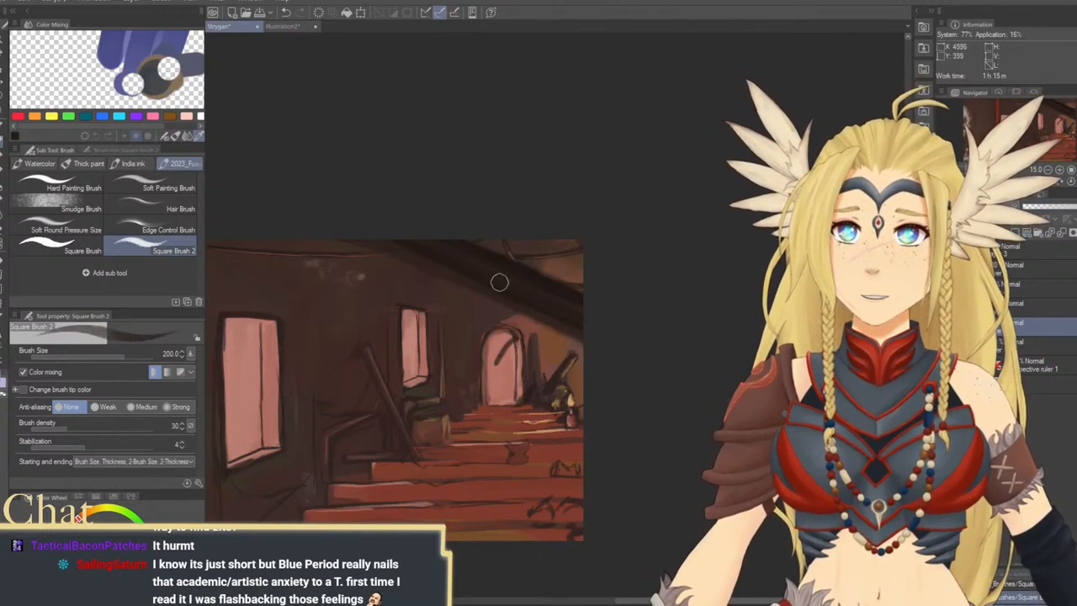
{"action": "key", "text": "bracketleft"}
{"action": "key", "text": "bracketleft"}
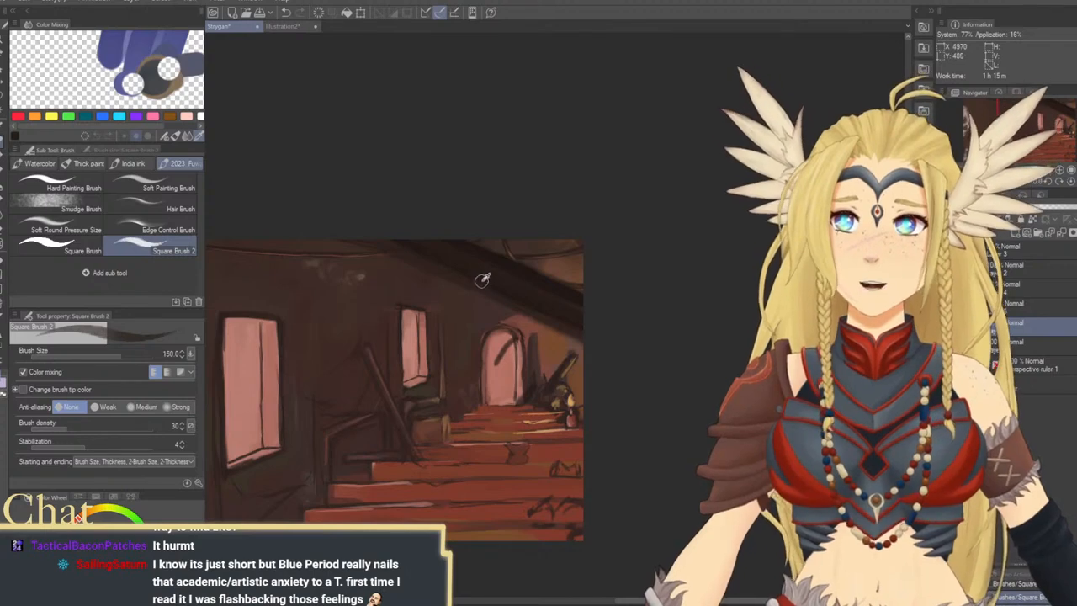
{"action": "key", "text": "bracketleft"}
{"action": "key", "text": "bracketleft"}
{"action": "key", "text": "bracketleft"}
{"action": "key", "text": "bracketleft"}
{"action": "key", "text": "bracketleft"}
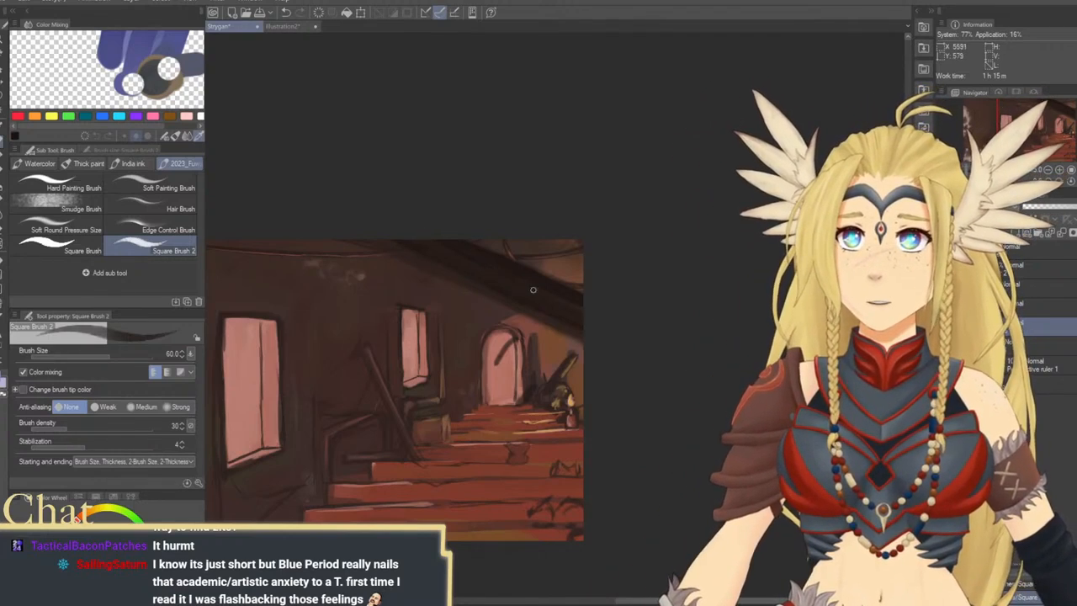
Rotate the canvas to align with the beam and paint long dark strokes along it at brush size 170
{"action": "left_click_drag", "start_coordinate": [555, 353], "coordinate": [577, 363]}
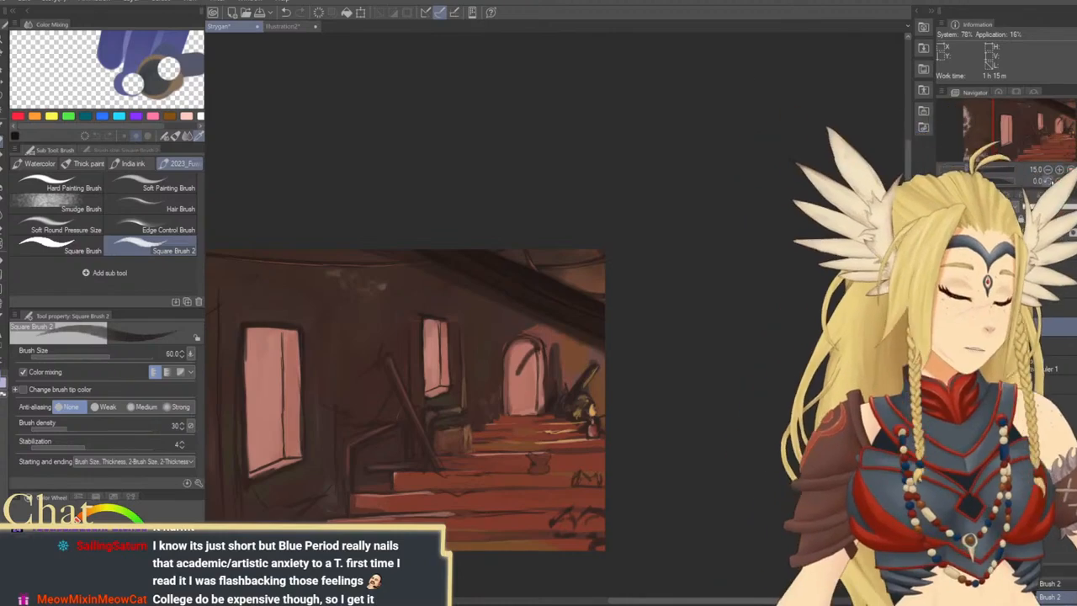
{"action": "left_click", "coordinate": [1050, 182]}
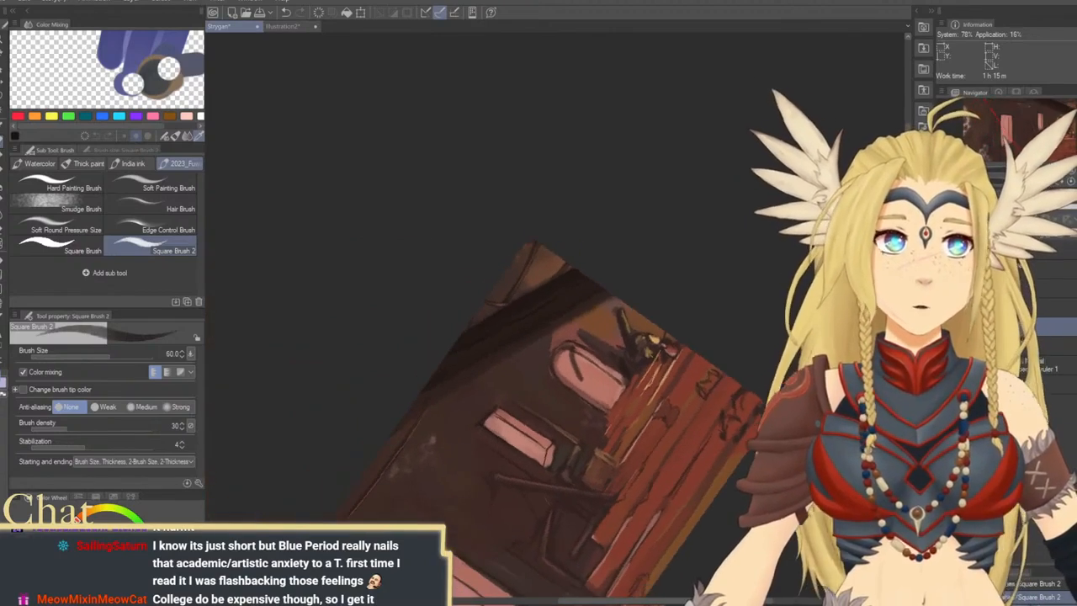
{"action": "left_click_drag", "start_coordinate": [632, 312], "coordinate": [646, 253]}
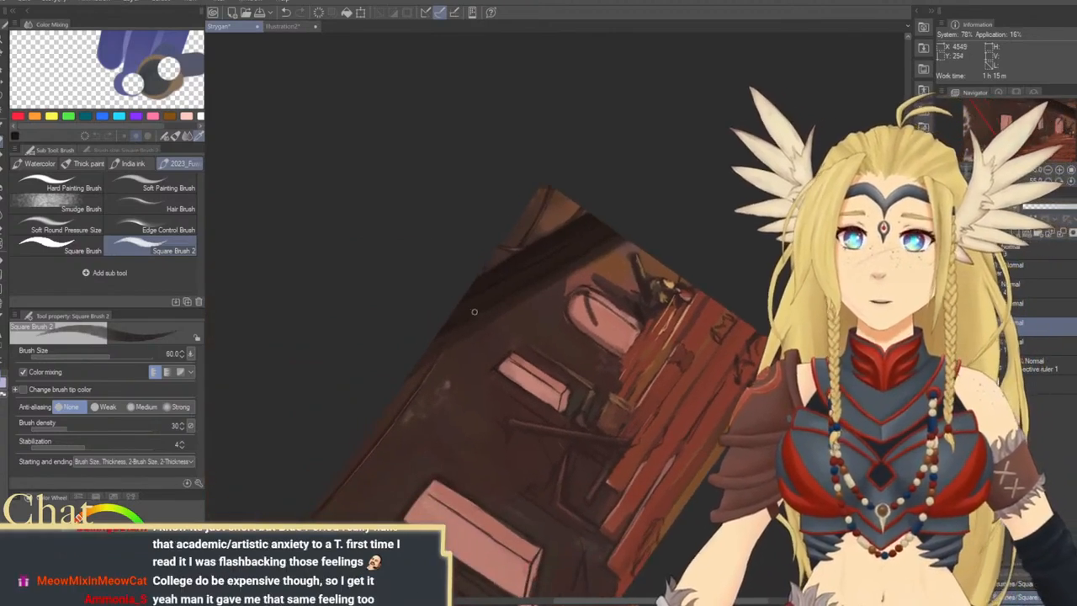
{"action": "key", "text": "bracketright"}
{"action": "key", "text": "bracketright"}
{"action": "key", "text": "bracketright"}
{"action": "key", "text": "bracketright"}
{"action": "key", "text": "bracketright"}
{"action": "key", "text": "bracketright"}
{"action": "left_click_drag", "start_coordinate": [451, 318], "coordinate": [564, 255]}
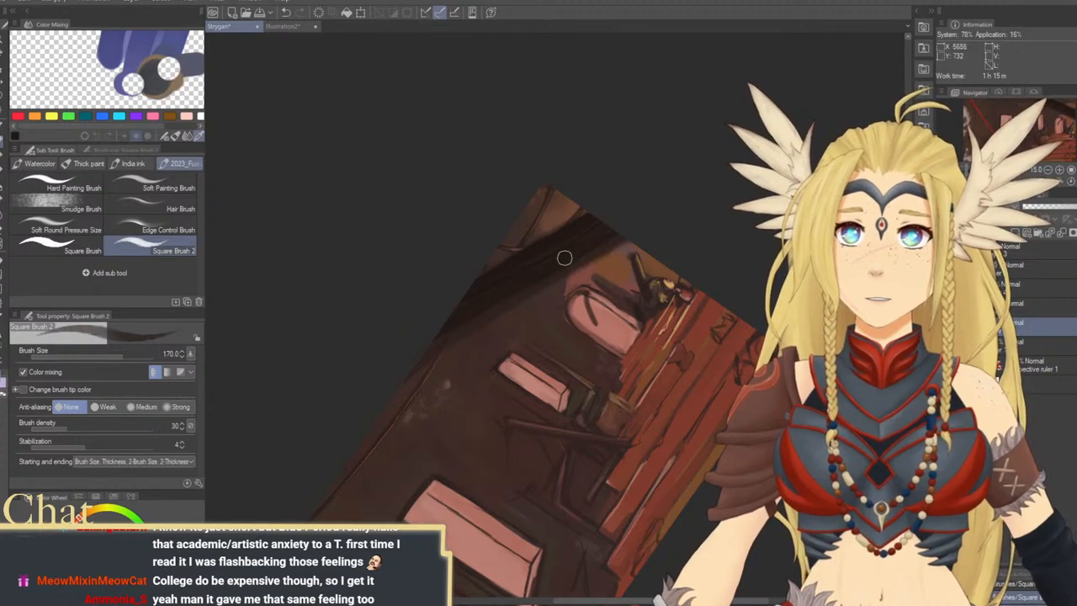
Refine the beam's edges at brush sizes 70, 170 and 120 and remove the stray dark mark inside the archway
{"action": "key", "text": "bracketleft"}
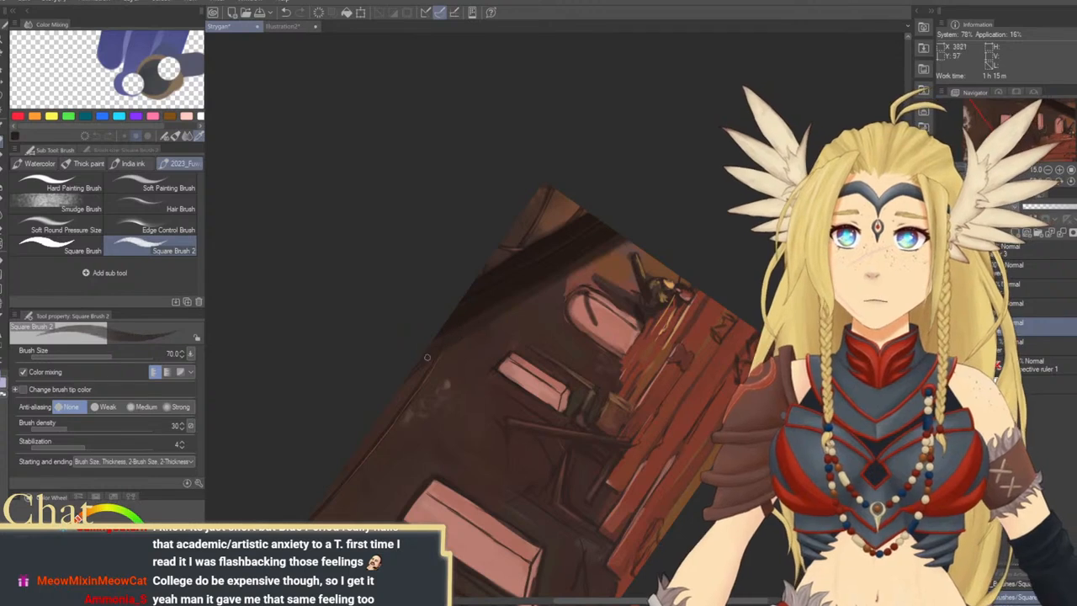
{"action": "key", "text": "bracketright"}
{"action": "key", "text": "bracketright"}
{"action": "key", "text": "bracketright"}
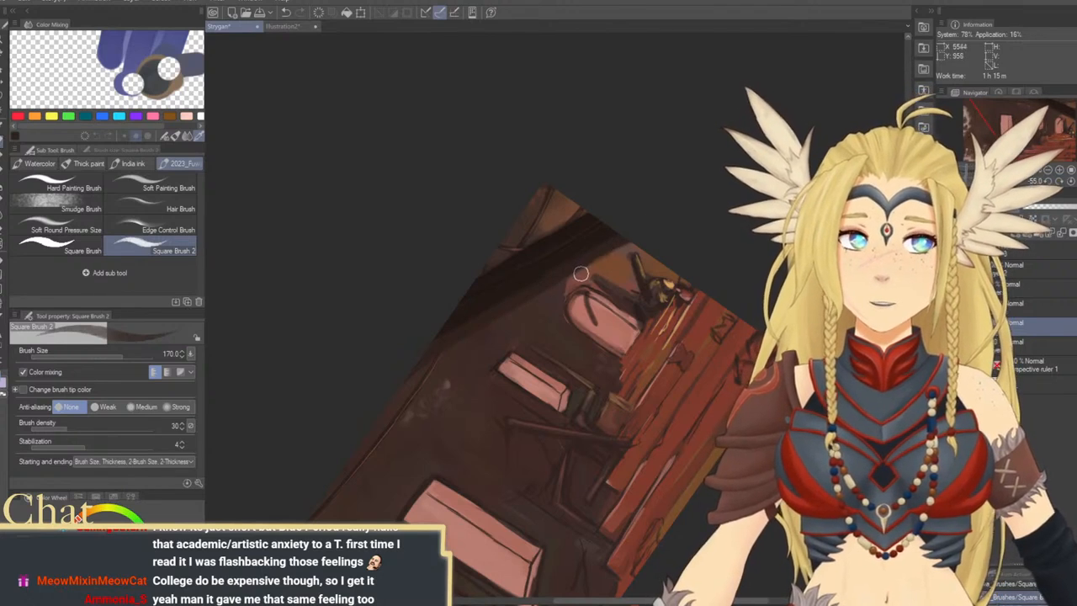
{"action": "key", "text": "bracketleft"}
{"action": "key", "text": "bracketleft"}
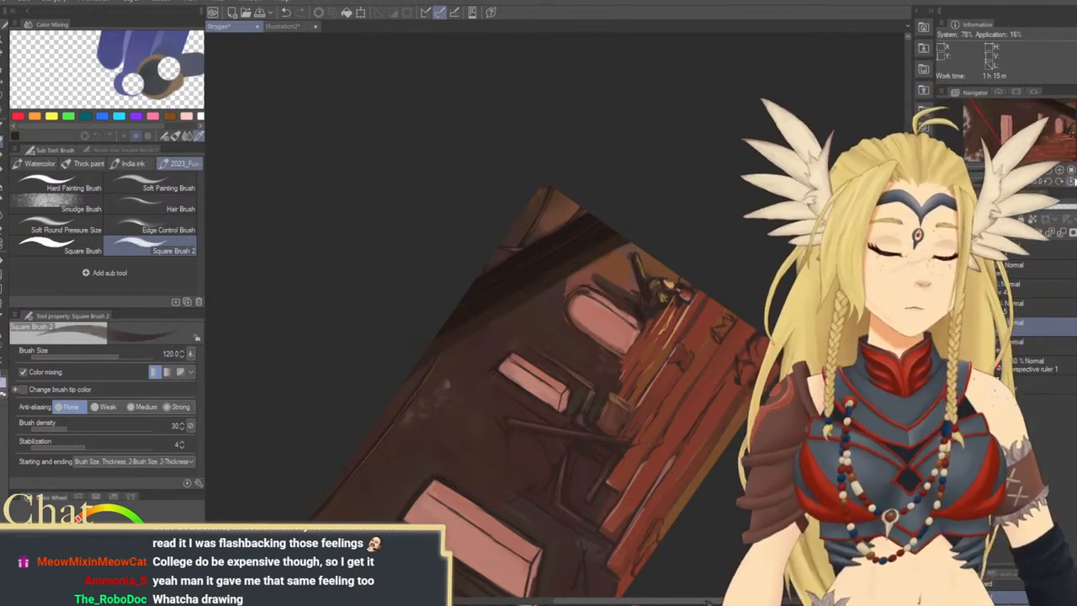
Toggle the visibility of the upper layers to compare the painting with and without them
{"action": "key", "text": "ctrl+at"}
{"action": "left_click_drag", "start_coordinate": [678, 384], "coordinate": [789, 252]}
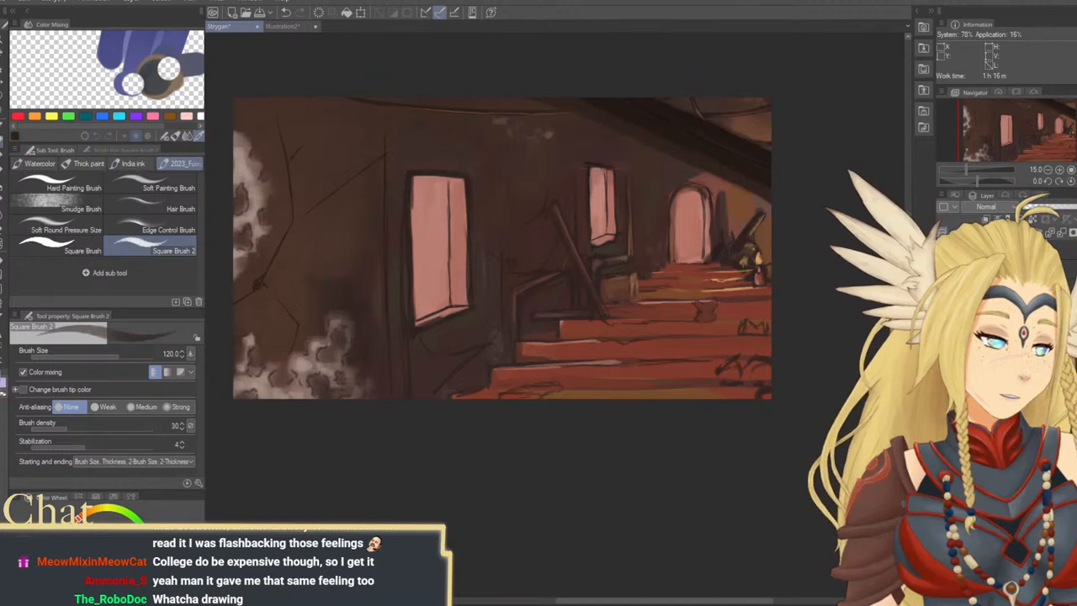
{"action": "left_click", "coordinate": [944, 269], "text": "alt"}
{"action": "left_click", "coordinate": [943, 269], "text": "alt"}
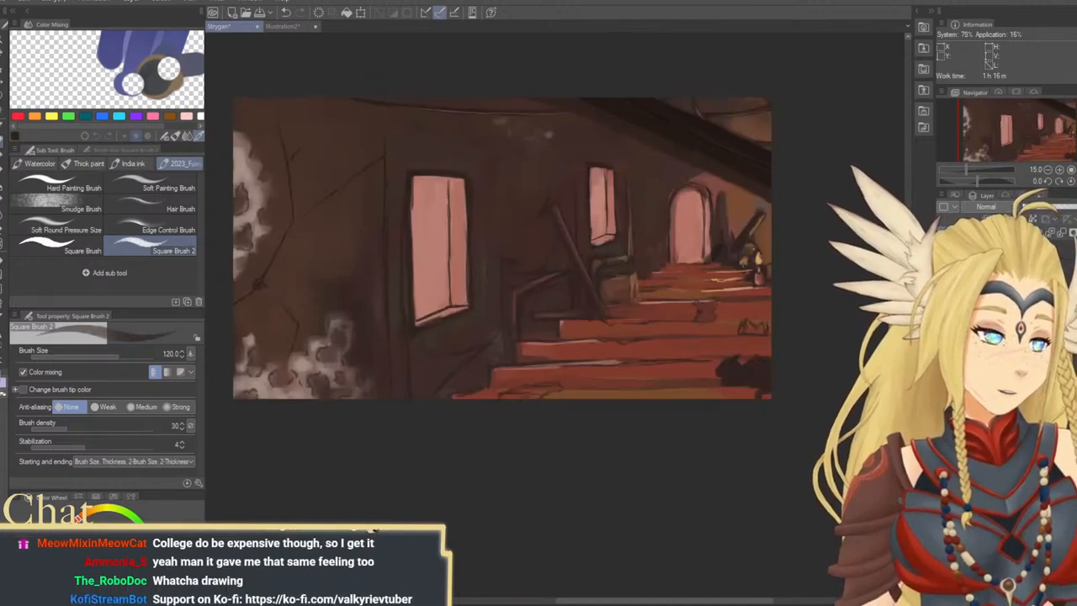
{"action": "left_click", "coordinate": [943, 259]}
{"action": "left_click", "coordinate": [943, 259]}
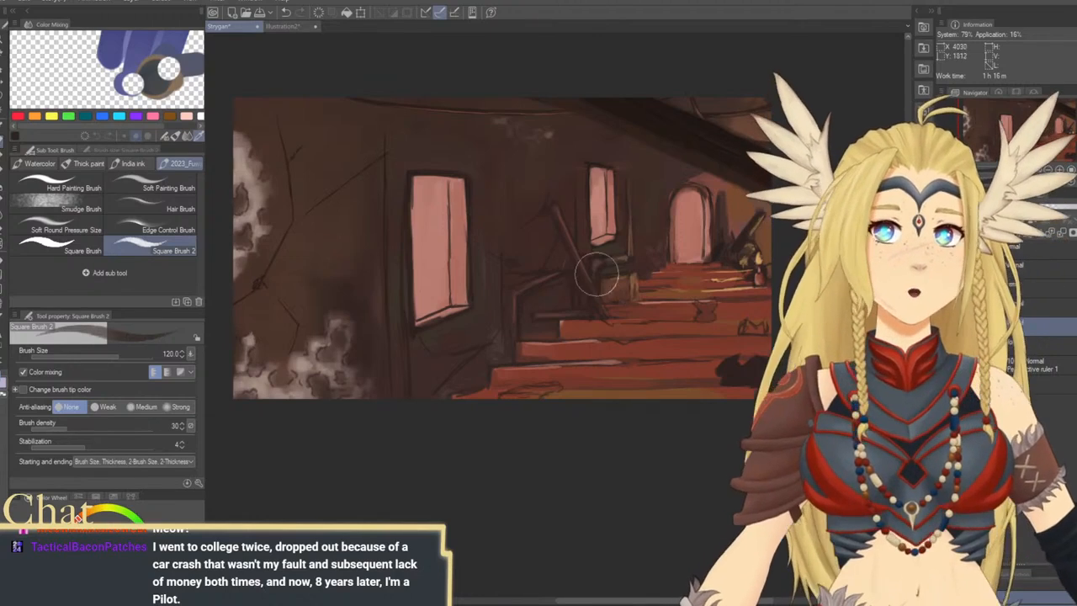
Try a light brown highlight along the upper end of the beam's lower edge at brush sizes 120 and 150
{"action": "left_click_drag", "start_coordinate": [655, 308], "coordinate": [504, 365]}
{"action": "left_click", "coordinate": [609, 294], "text": "alt"}
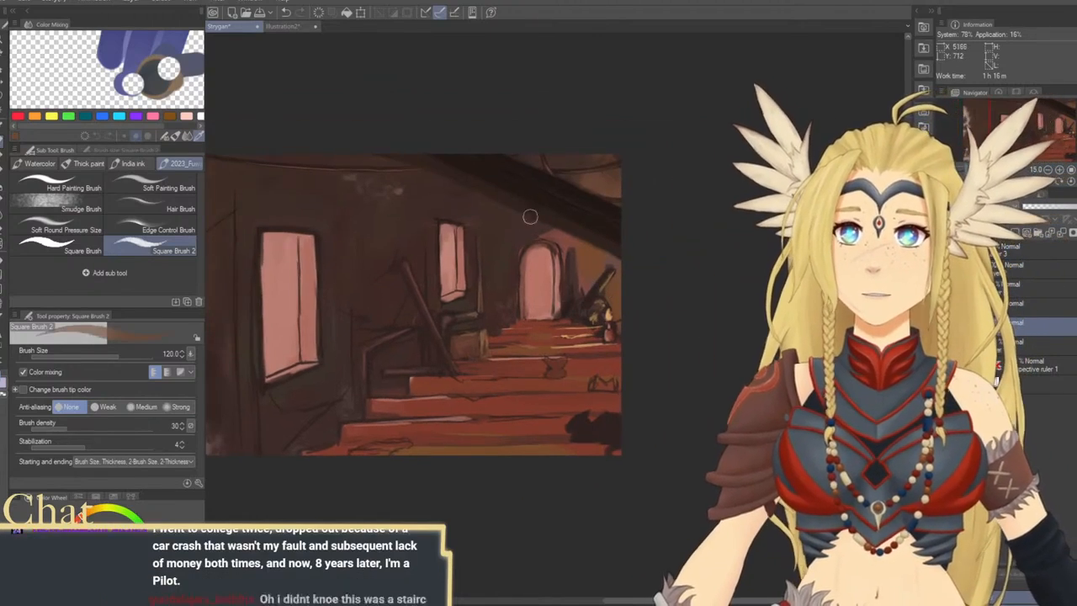
{"action": "left_click_drag", "start_coordinate": [515, 212], "coordinate": [510, 244]}
{"action": "left_click_drag", "start_coordinate": [471, 204], "coordinate": [457, 173]}
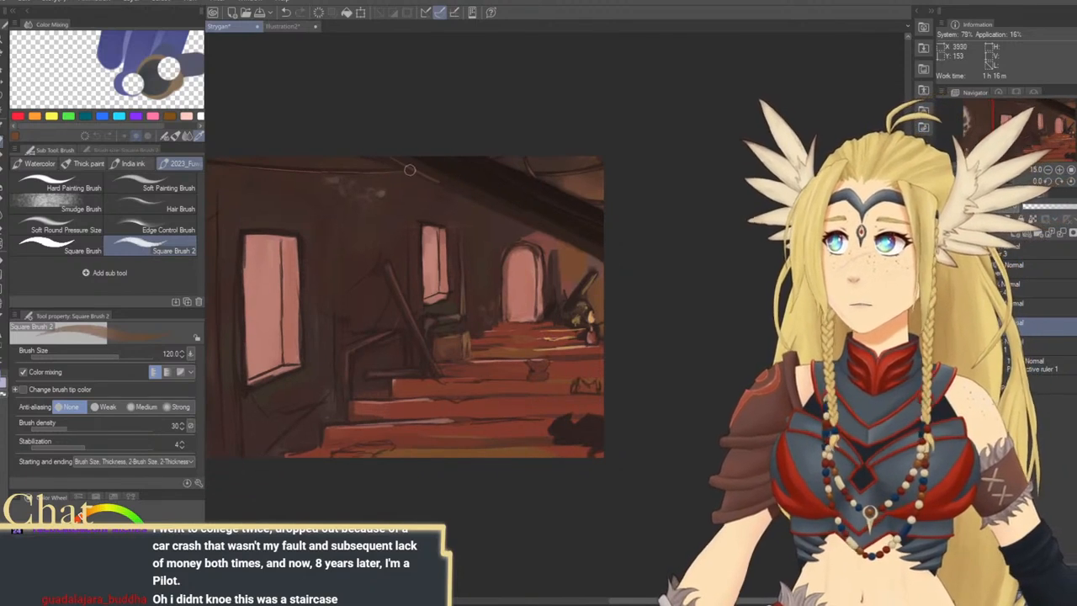
{"action": "key", "text": "ctrl+z"}
{"action": "key", "text": "]"}
{"action": "left_click_drag", "start_coordinate": [381, 154], "coordinate": [453, 187]}
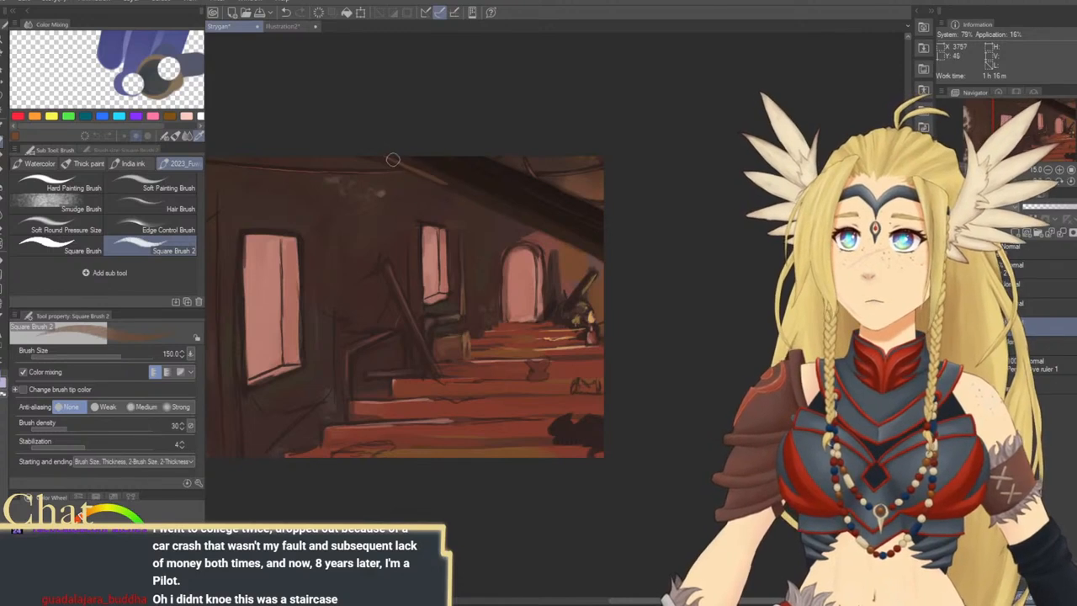
{"action": "key", "text": "ctrl+z"}
Rotate the canvas to -35 degrees and paint a brown lower edge along the beam at brush sizes 200 and 400
{"action": "key", "text": "]"}
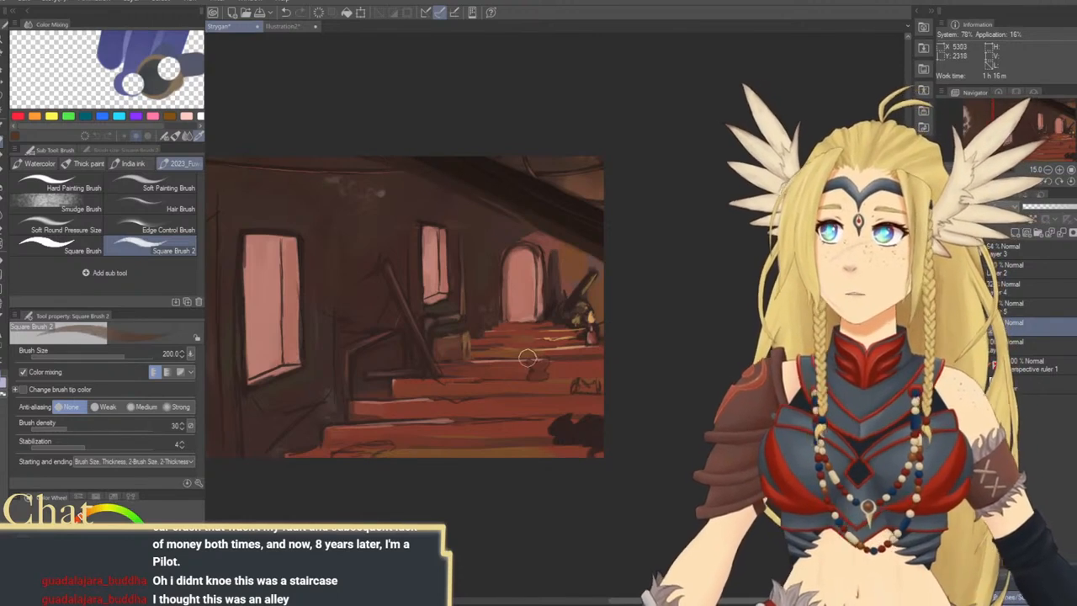
{"action": "mouse_move", "coordinate": [511, 404]}
{"action": "left_mouse_down"}
{"action": "mouse_move", "coordinate": [555, 399]}
{"action": "mouse_move", "coordinate": [528, 406]}
{"action": "mouse_move", "coordinate": [533, 392]}
{"action": "left_mouse_up"}
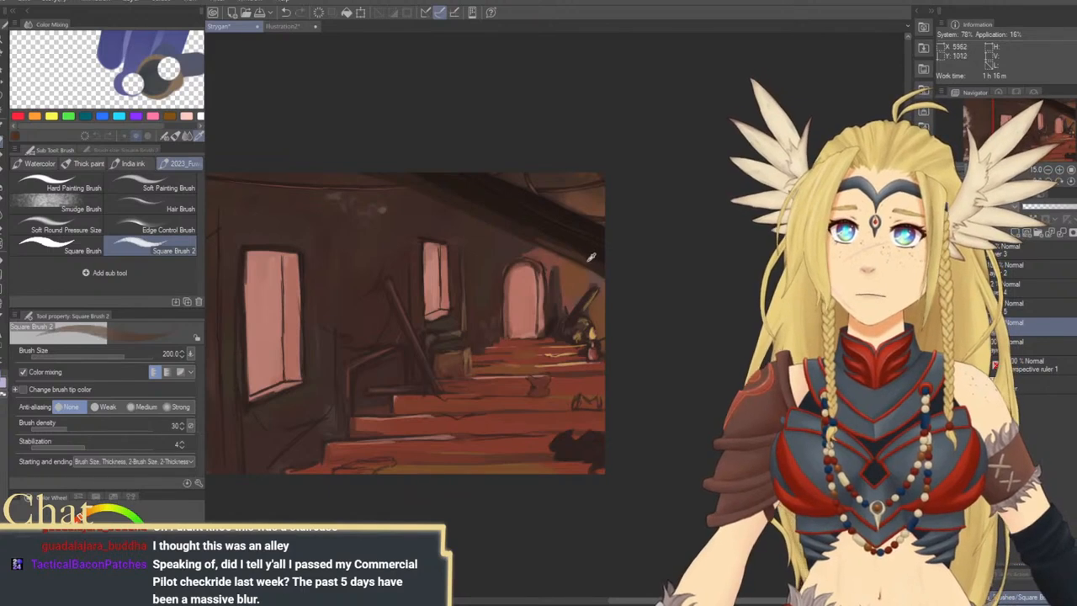
{"action": "key", "text": "ctrl+z"}
{"action": "left_click_drag", "start_coordinate": [568, 271], "coordinate": [555, 278]}
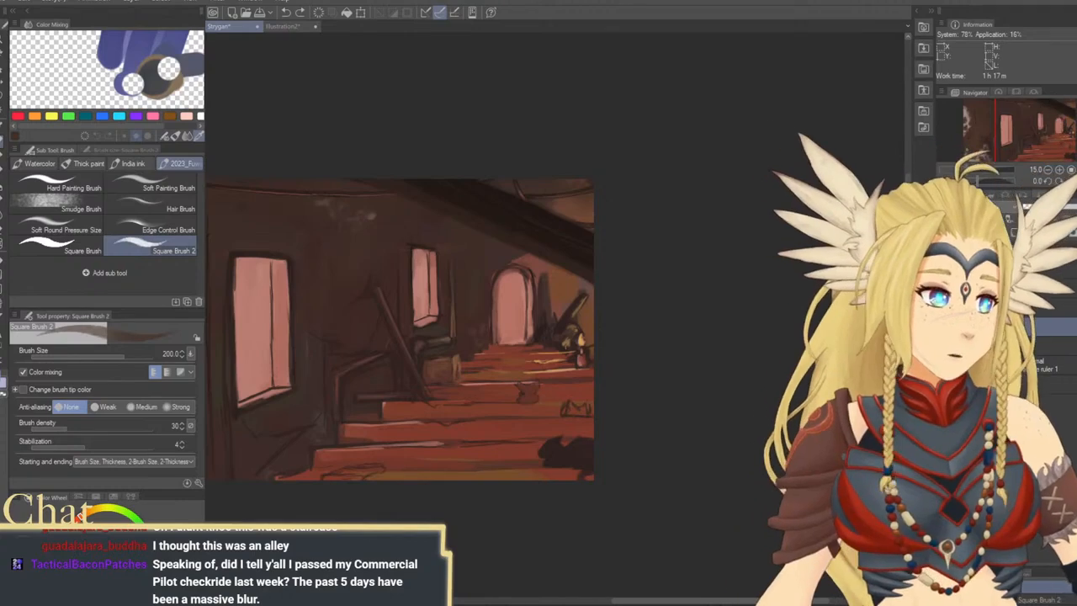
{"action": "key", "text": "minus"}
{"action": "key", "text": "minus"}
{"action": "key", "text": "minus"}
{"action": "key", "text": "minus"}
{"action": "key", "text": "minus"}
{"action": "key", "text": "minus"}
{"action": "key", "text": "minus"}
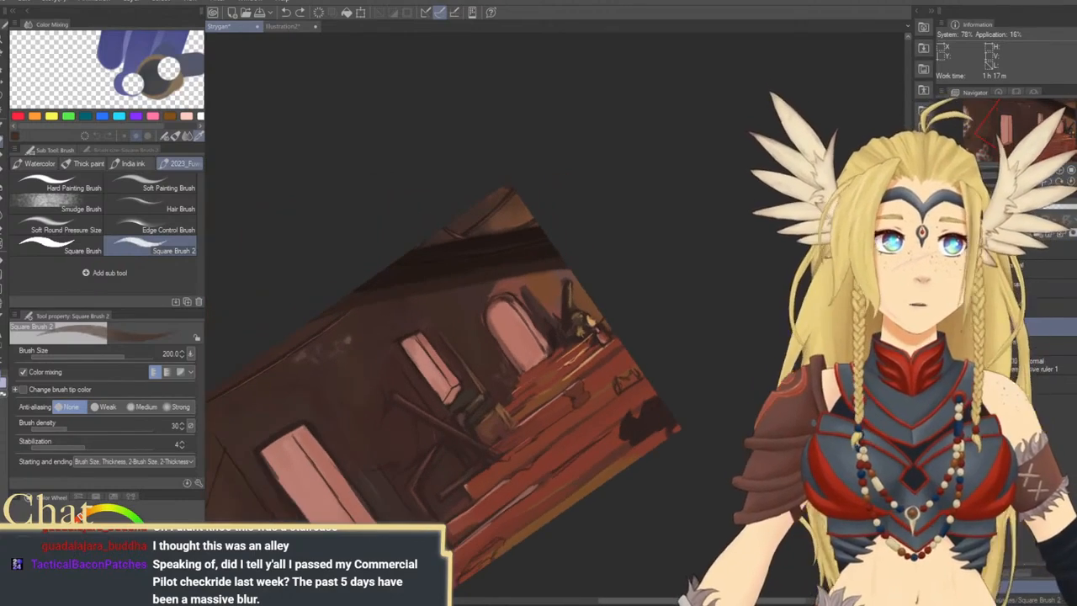
{"action": "left_click_drag", "start_coordinate": [671, 271], "coordinate": [715, 207]}
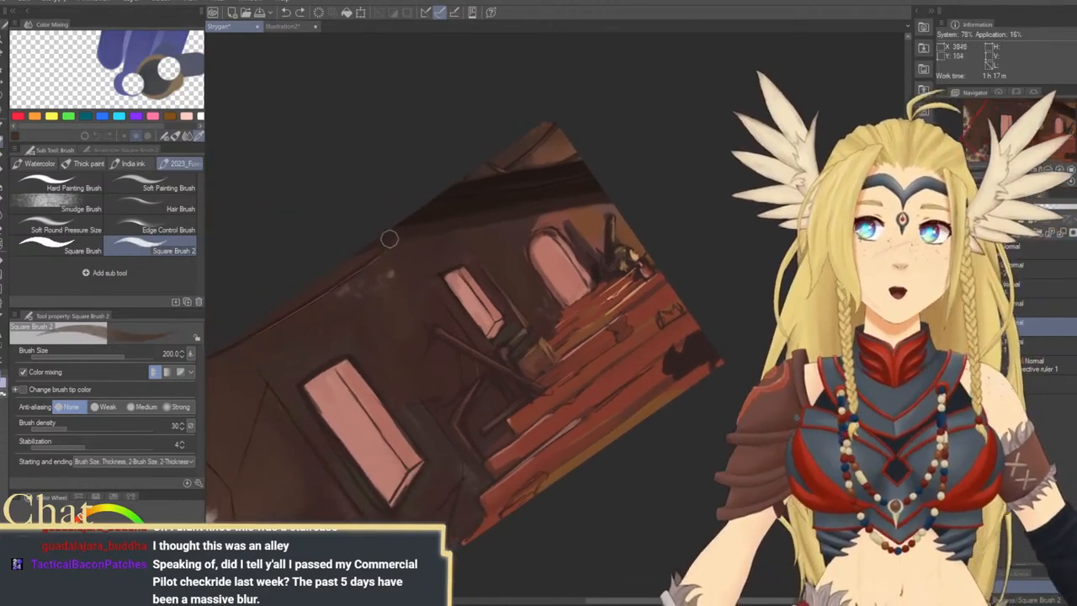
{"action": "key", "text": "bracketright"}
{"action": "key", "text": "bracketright"}
{"action": "key", "text": "bracketright"}
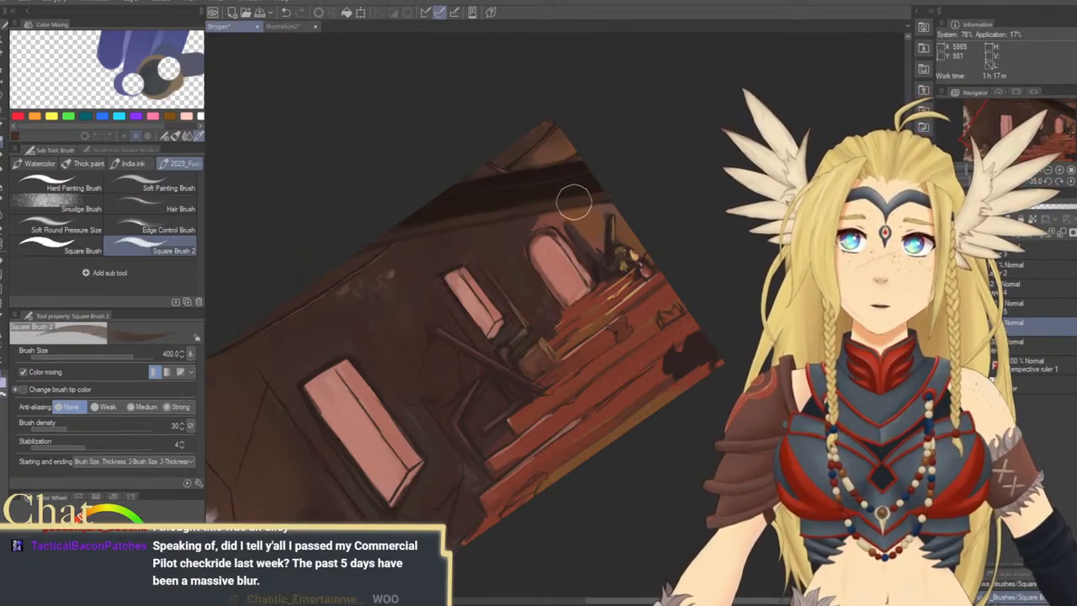
Strengthen the beam's brown underside and blend the wall beneath it, varying the brush size between 200 and 700
{"action": "key", "text": "bracketleft"}
{"action": "key", "text": "bracketleft"}
{"action": "key", "text": "bracketleft"}
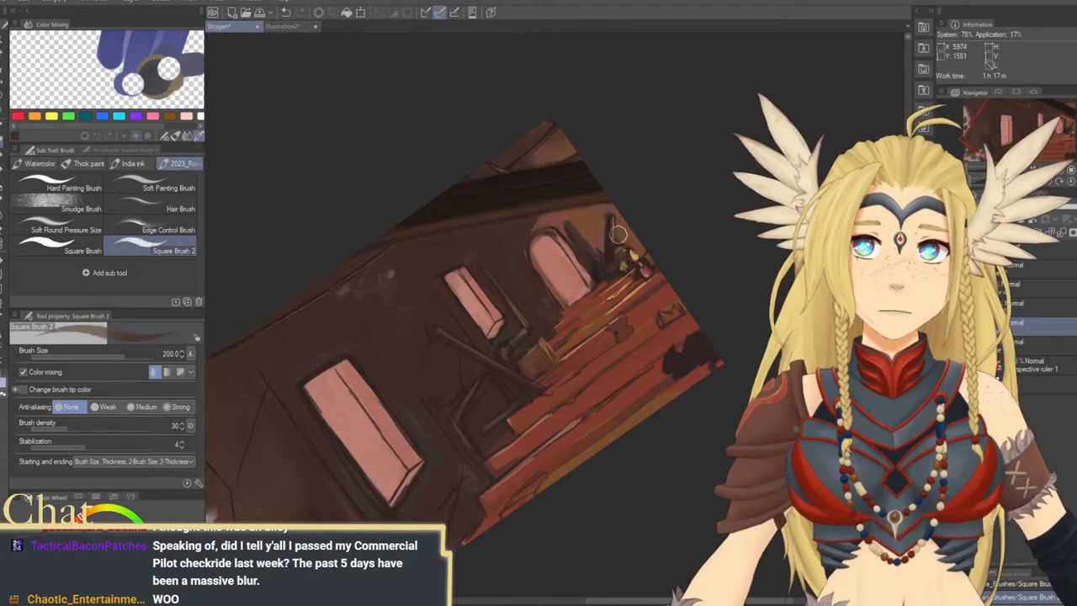
{"action": "key", "text": "bracketright"}
{"action": "key", "text": "bracketright"}
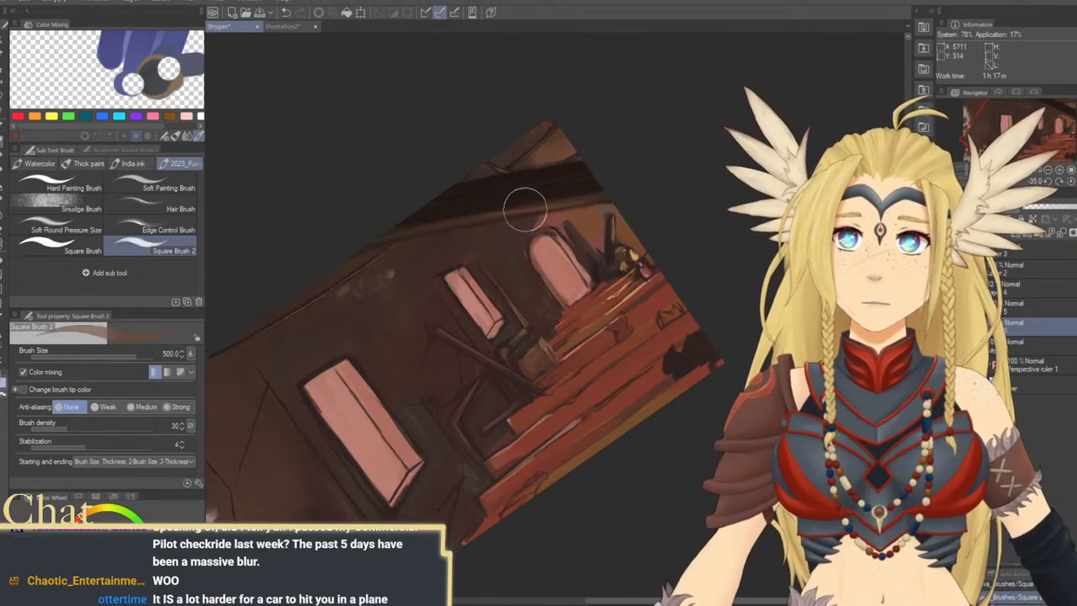
{"action": "key", "text": "bracketright"}
{"action": "key", "text": "bracketright"}
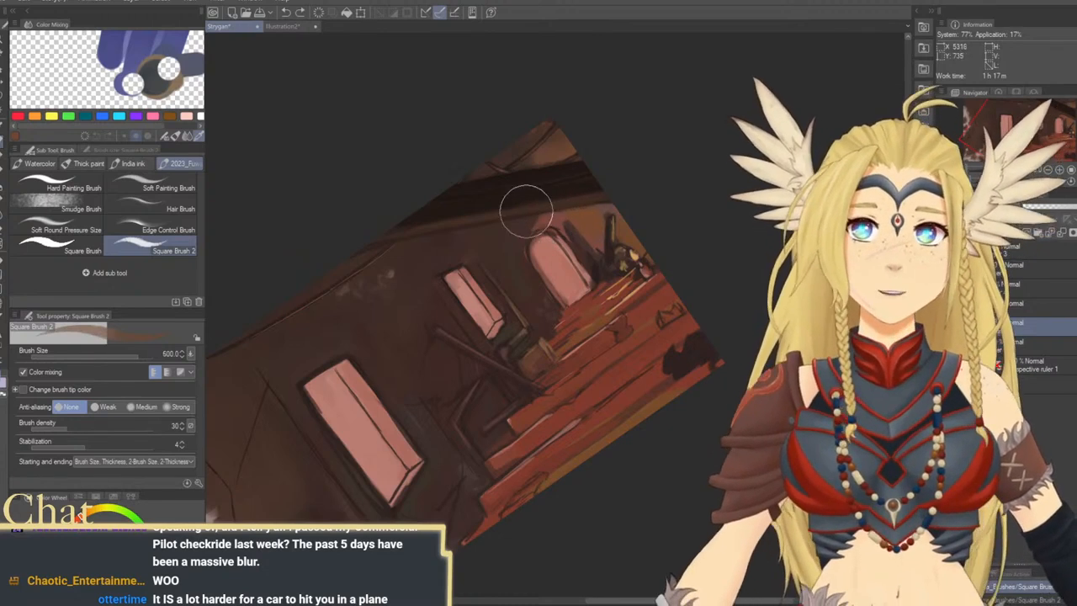
{"action": "key", "text": "bracketright"}
{"action": "key", "text": "bracketright"}
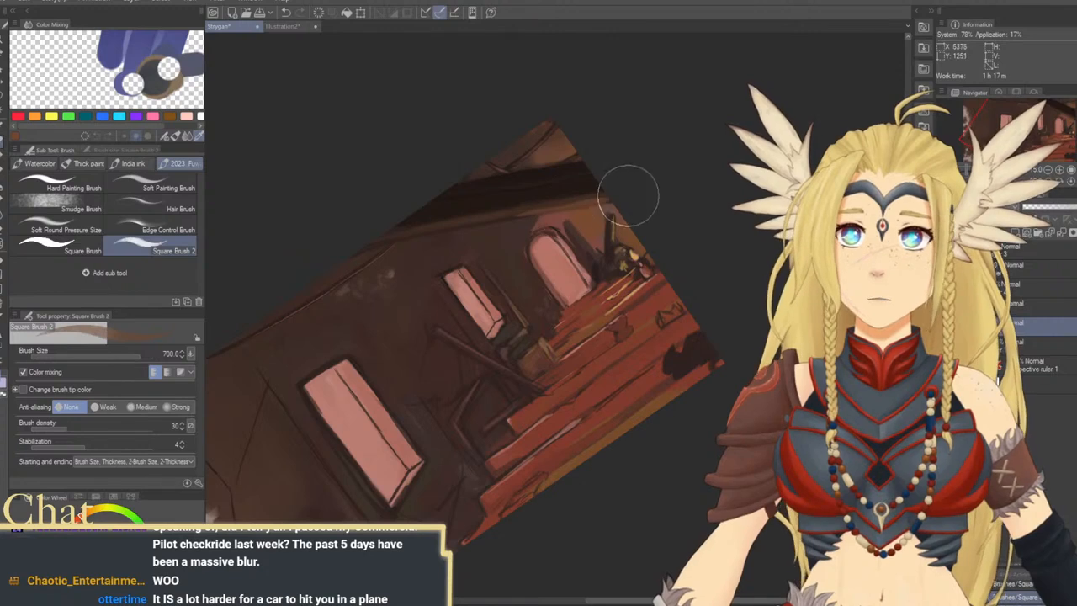
Paint dark and brown wood-grain strokes along the beam at brush sizes 300 and 200
{"action": "key", "text": "bracketleft"}
{"action": "key", "text": "bracketleft"}
{"action": "key", "text": "bracketleft"}
{"action": "key", "text": "bracketleft"}
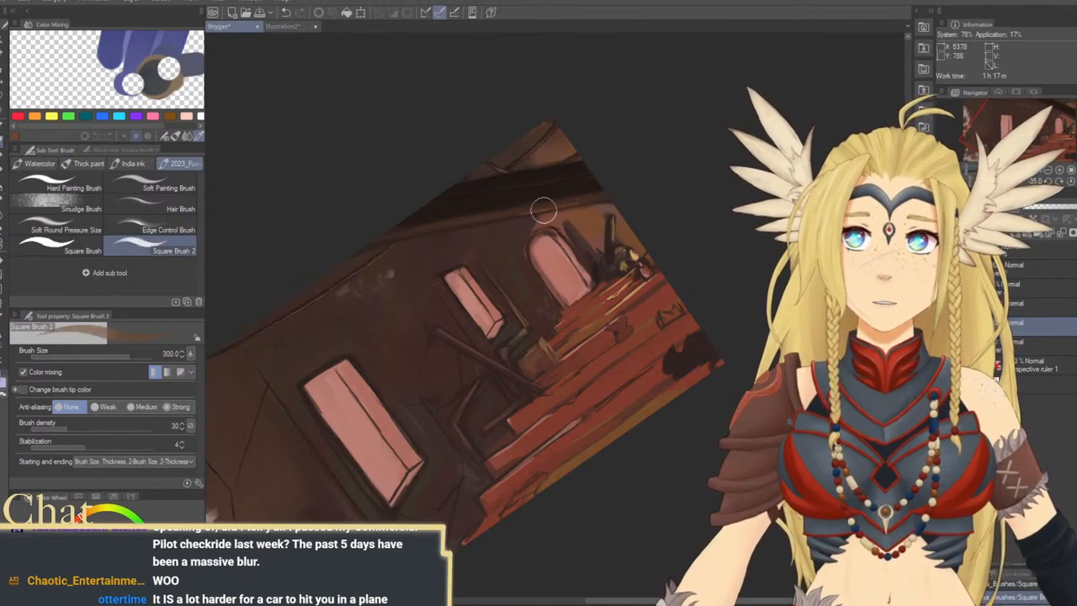
{"action": "key", "text": "bracketleft"}
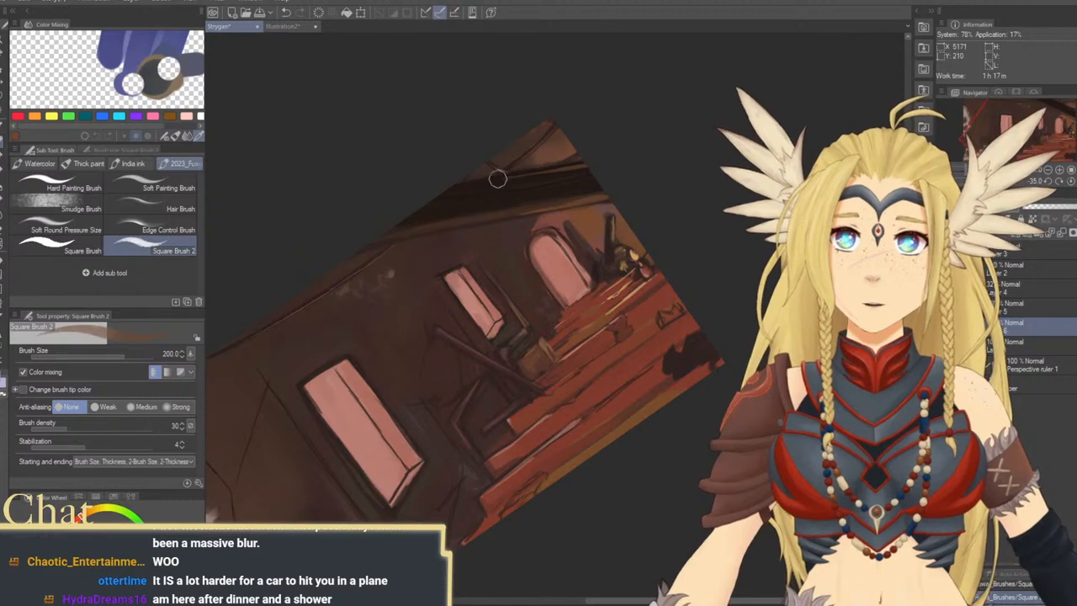
{"action": "left_click", "coordinate": [503, 205], "text": "alt"}
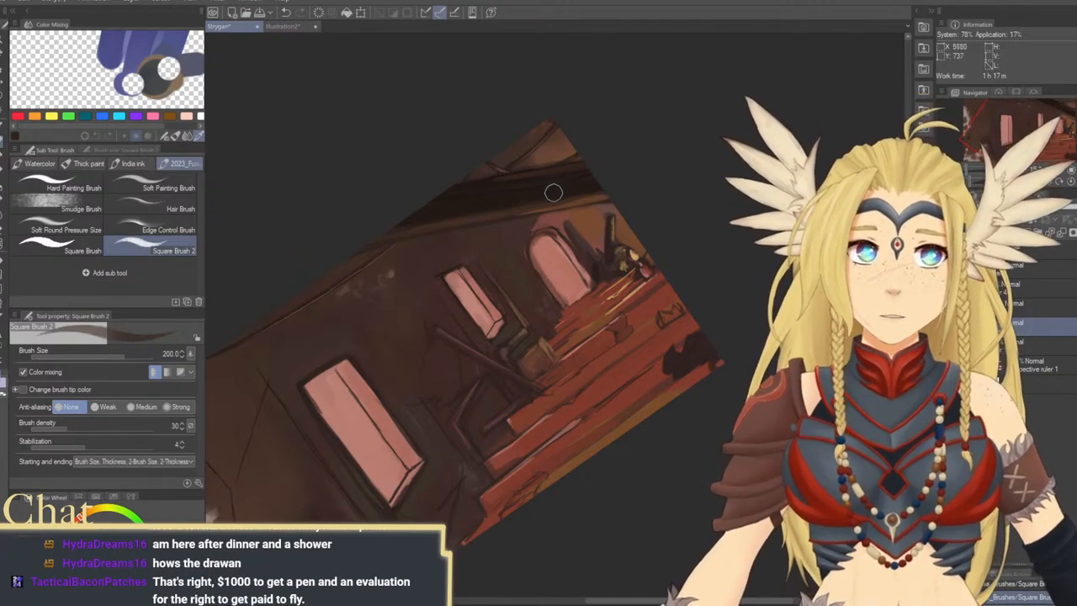
{"action": "left_click_drag", "start_coordinate": [551, 195], "coordinate": [539, 197]}
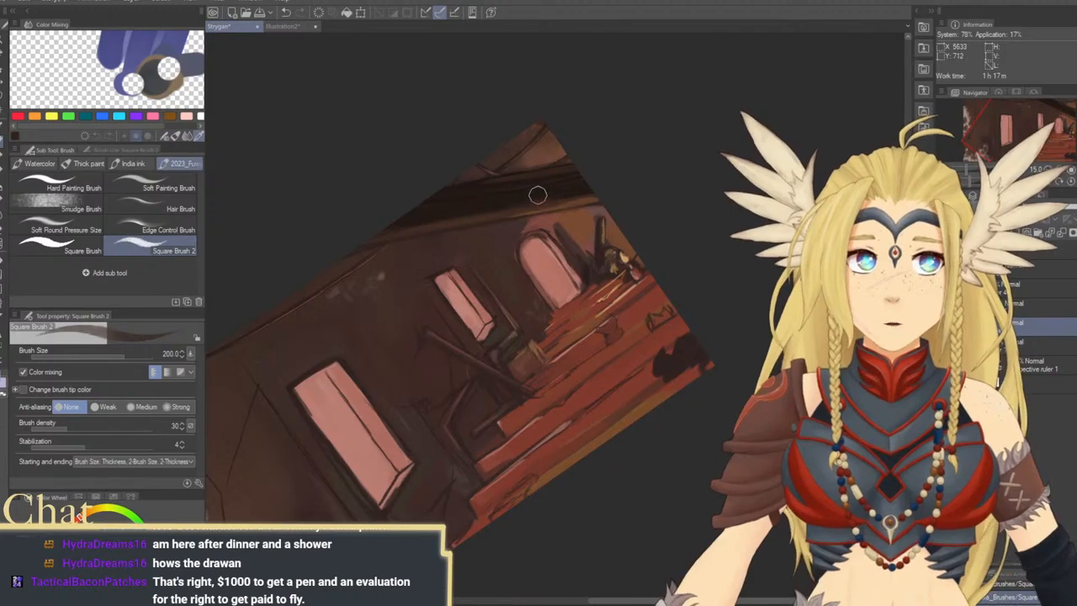
{"action": "left_click", "coordinate": [521, 182], "text": "alt"}
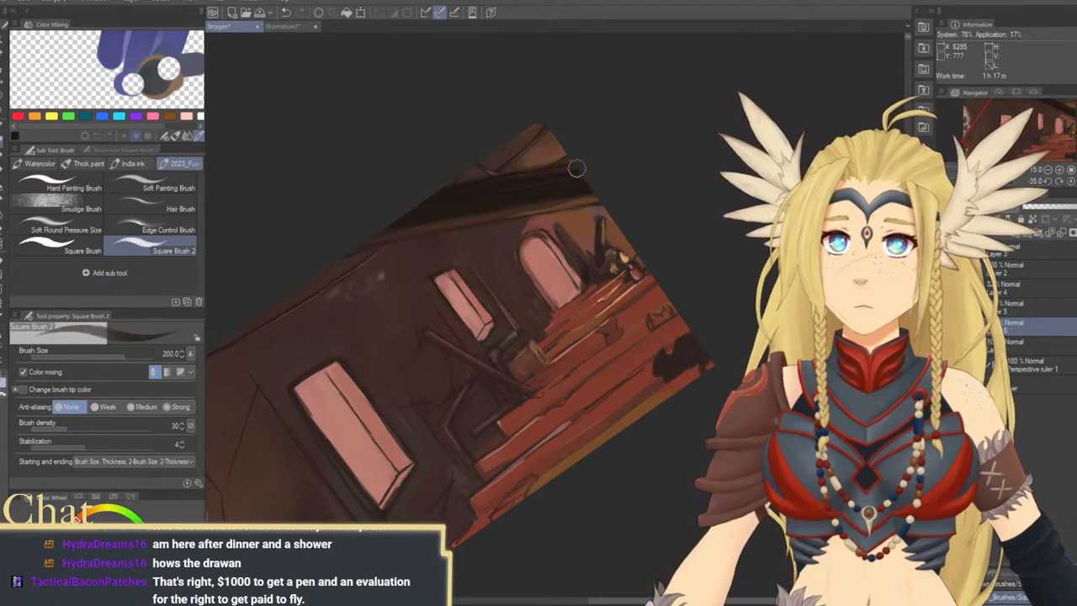
{"action": "left_click", "coordinate": [571, 205], "text": "alt"}
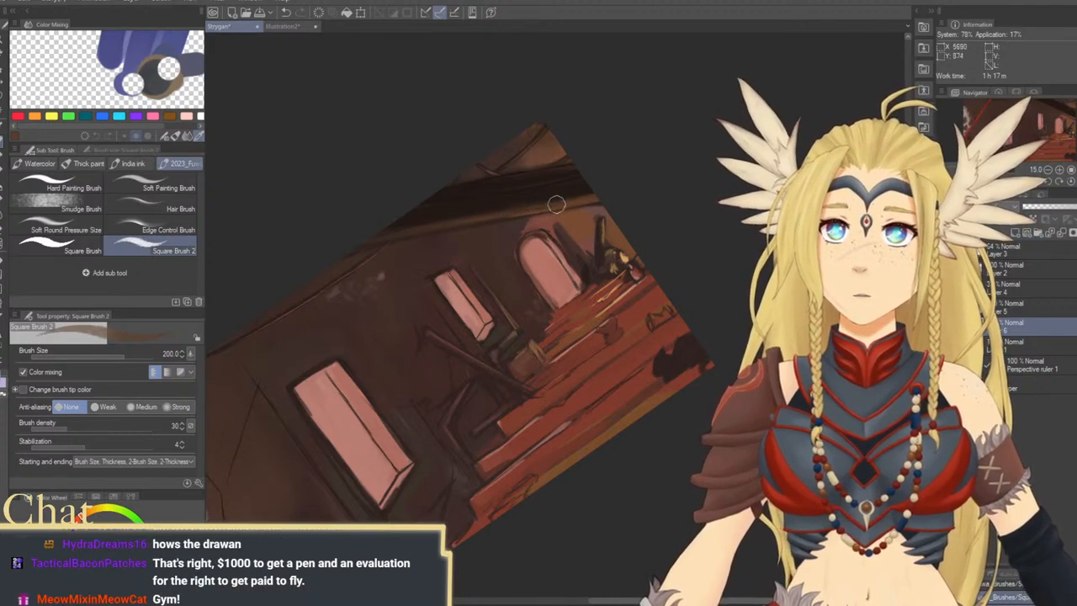
{"action": "left_click_drag", "start_coordinate": [593, 264], "coordinate": [568, 259]}
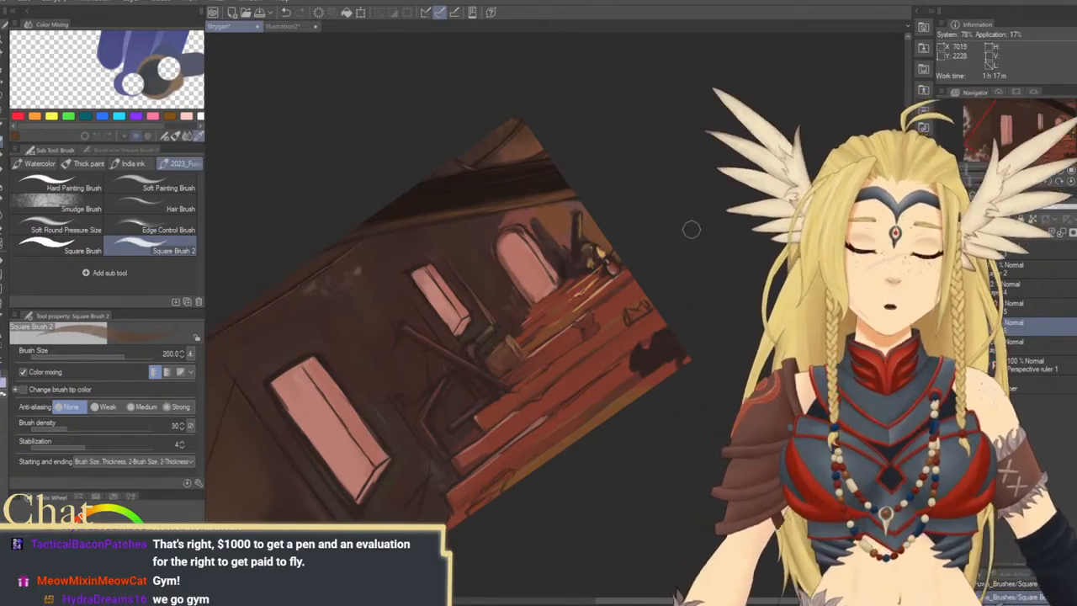
Reset the canvas rotation, turn it to 25 degrees and refine the beam's lower edge at brush size 170
{"action": "left_click", "coordinate": [1072, 184]}
{"action": "mouse_move", "coordinate": [605, 291]}
{"action": "left_mouse_down"}
{"action": "mouse_move", "coordinate": [630, 357]}
{"action": "mouse_move", "coordinate": [600, 362]}
{"action": "mouse_move", "coordinate": [626, 347]}
{"action": "left_mouse_up"}
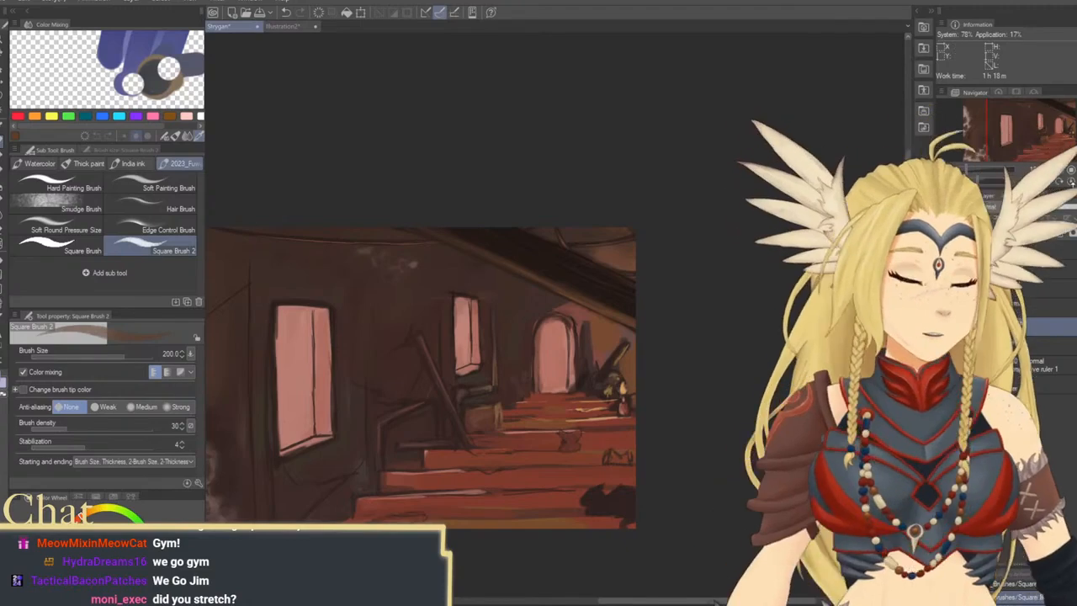
{"action": "left_click", "coordinate": [1060, 184]}
{"action": "left_click", "coordinate": [1060, 183]}
{"action": "left_click", "coordinate": [1060, 184]}
{"action": "left_click", "coordinate": [1060, 183]}
{"action": "left_click", "coordinate": [1060, 184]}
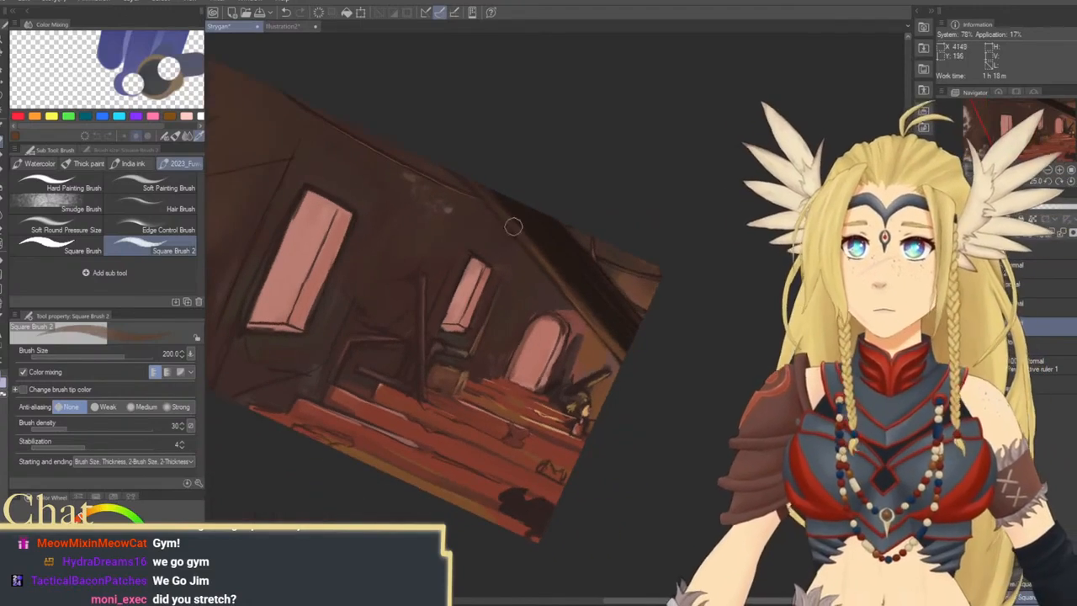
{"action": "key", "text": "bracketleft"}
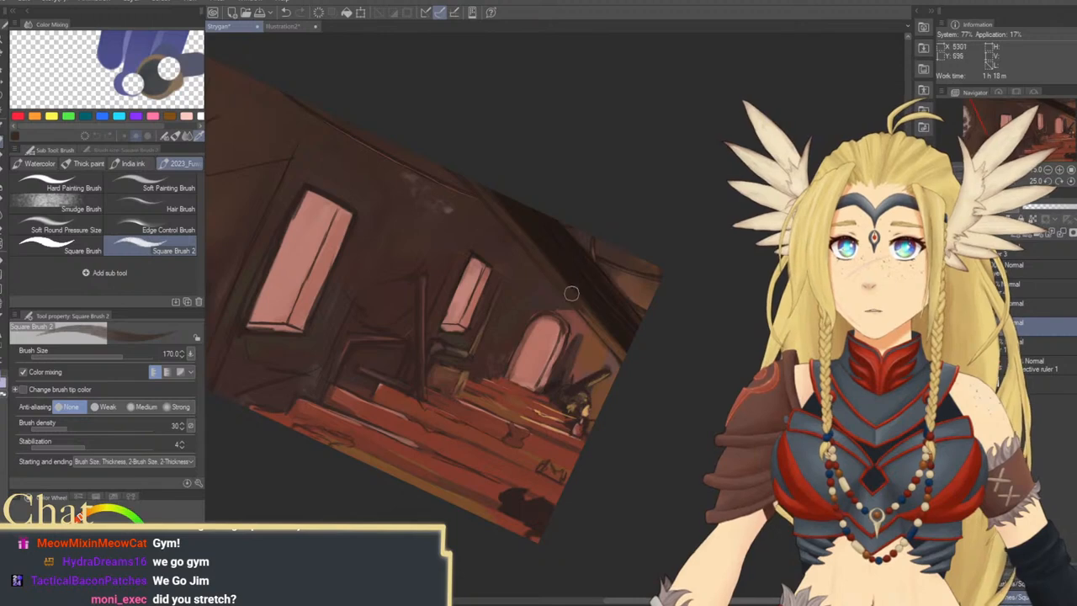
{"action": "left_click_drag", "start_coordinate": [518, 332], "coordinate": [517, 379]}
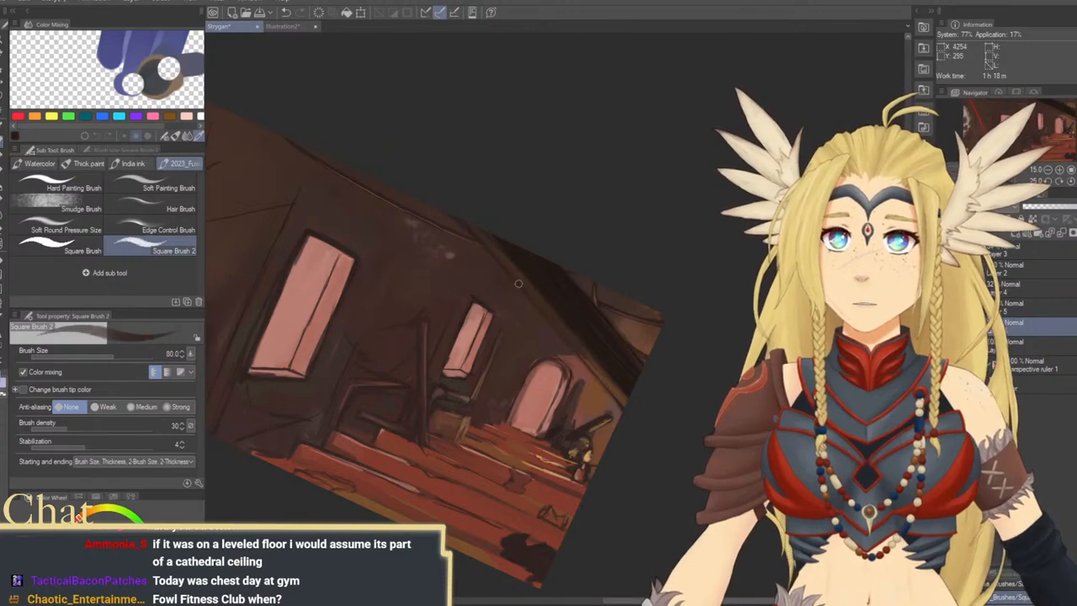
Sharpen the beam's lower edge with dark and brown strokes at brush sizes 80 and 150
{"action": "left_click", "coordinate": [587, 359], "text": "alt"}
{"action": "key", "text": "bracketright"}
{"action": "key", "text": "bracketright"}
{"action": "key", "text": "bracketright"}
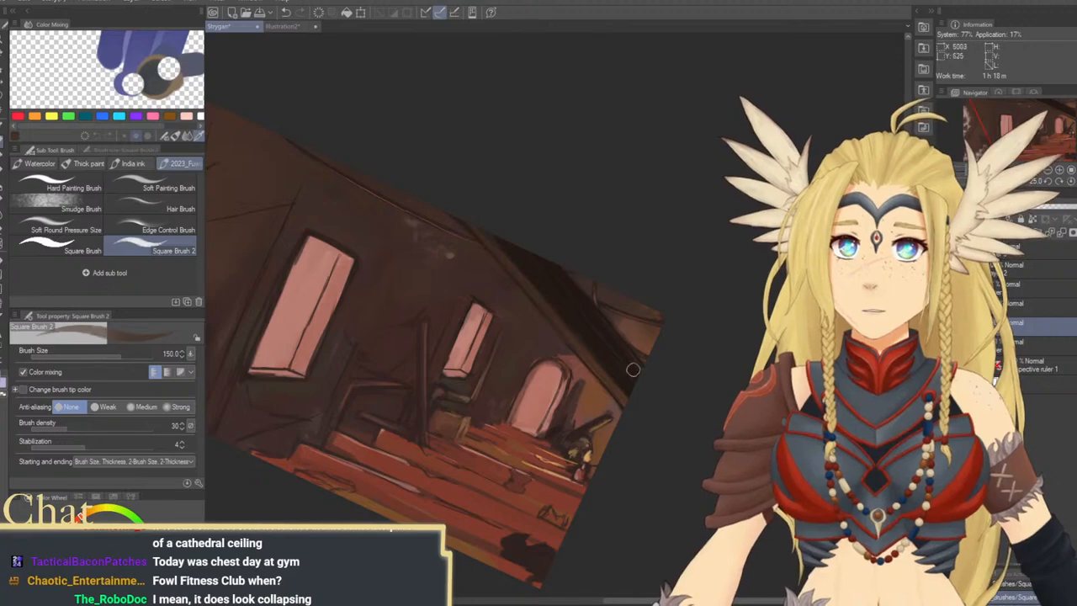
{"action": "mouse_move", "coordinate": [533, 456]}
{"action": "left_mouse_down"}
{"action": "mouse_move", "coordinate": [633, 323]}
{"action": "mouse_move", "coordinate": [638, 387]}
{"action": "mouse_move", "coordinate": [583, 396]}
{"action": "left_mouse_up"}
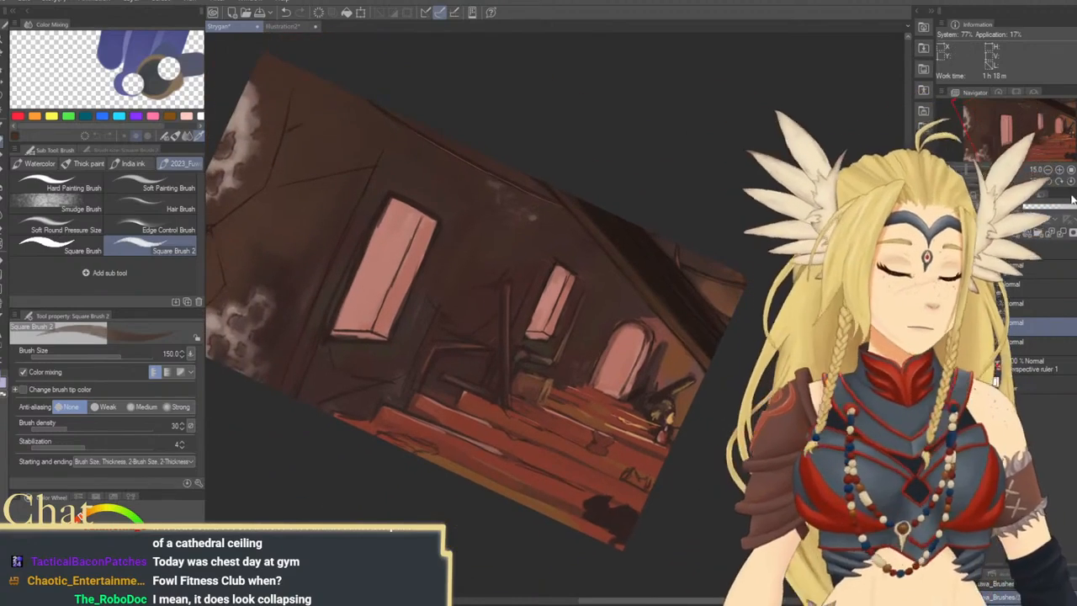
Reset the canvas rotation and outline a dark vertical post beside the large window at brush sizes 100 and 70
{"action": "left_click", "coordinate": [1072, 182]}
{"action": "left_click_drag", "start_coordinate": [750, 351], "coordinate": [806, 308]}
{"action": "left_click_drag", "start_coordinate": [780, 389], "coordinate": [685, 390]}
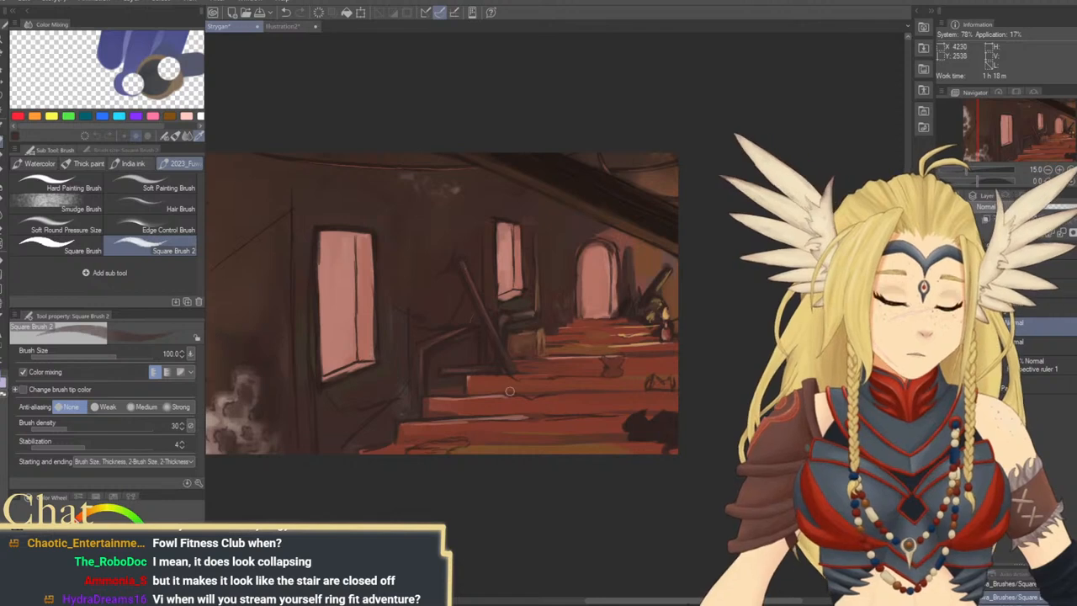
{"action": "left_click_drag", "start_coordinate": [566, 396], "coordinate": [540, 356]}
{"action": "left_click_drag", "start_coordinate": [618, 416], "coordinate": [631, 466]}
{"action": "left_click_drag", "start_coordinate": [632, 420], "coordinate": [680, 450]}
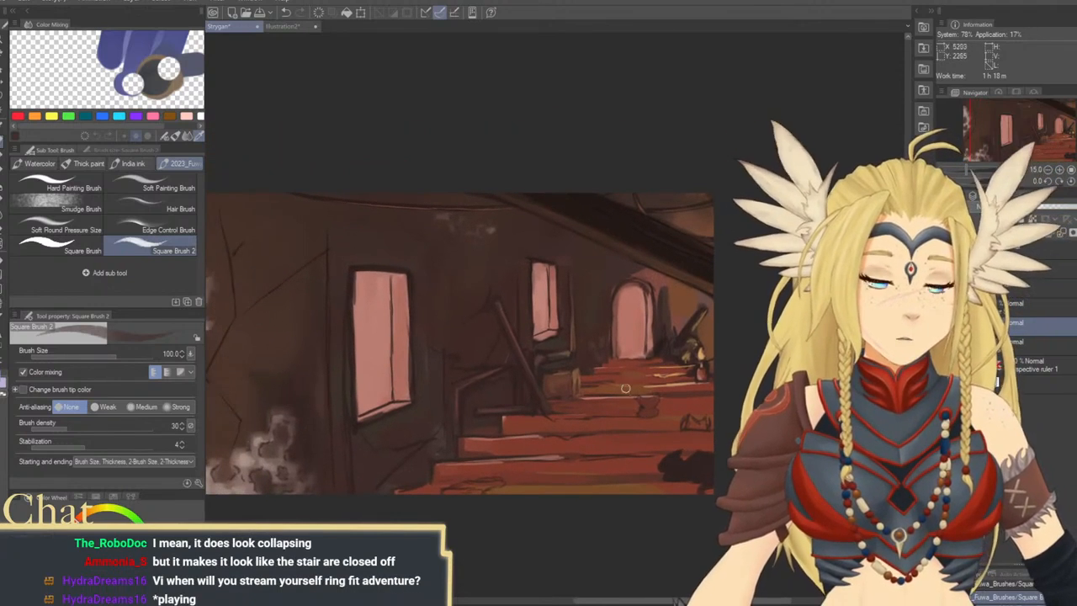
{"action": "left_click_drag", "start_coordinate": [423, 394], "coordinate": [471, 389]}
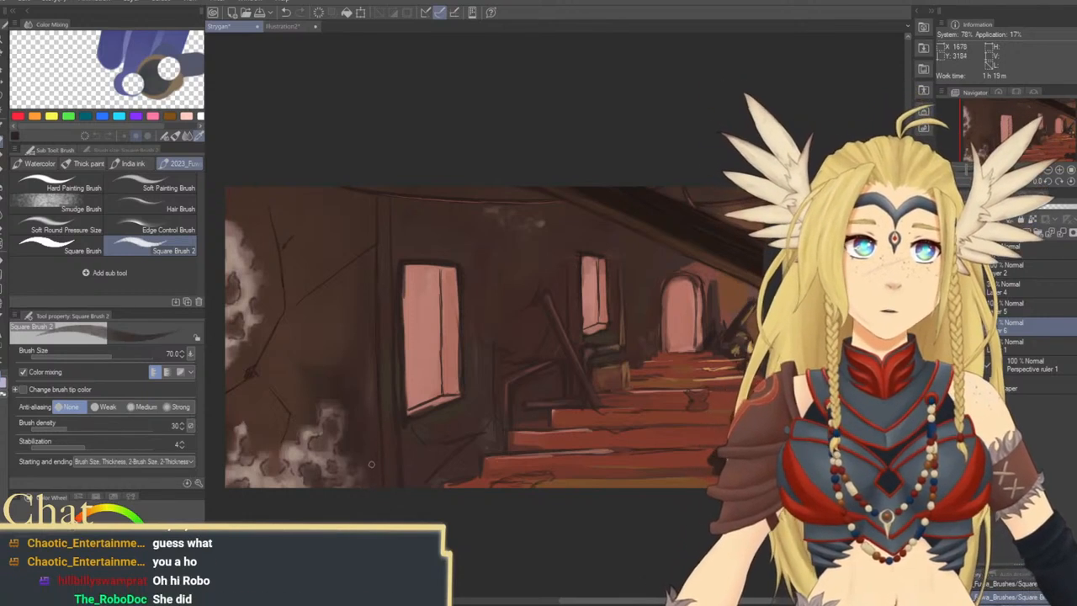
{"action": "left_click_drag", "start_coordinate": [490, 378], "coordinate": [554, 341]}
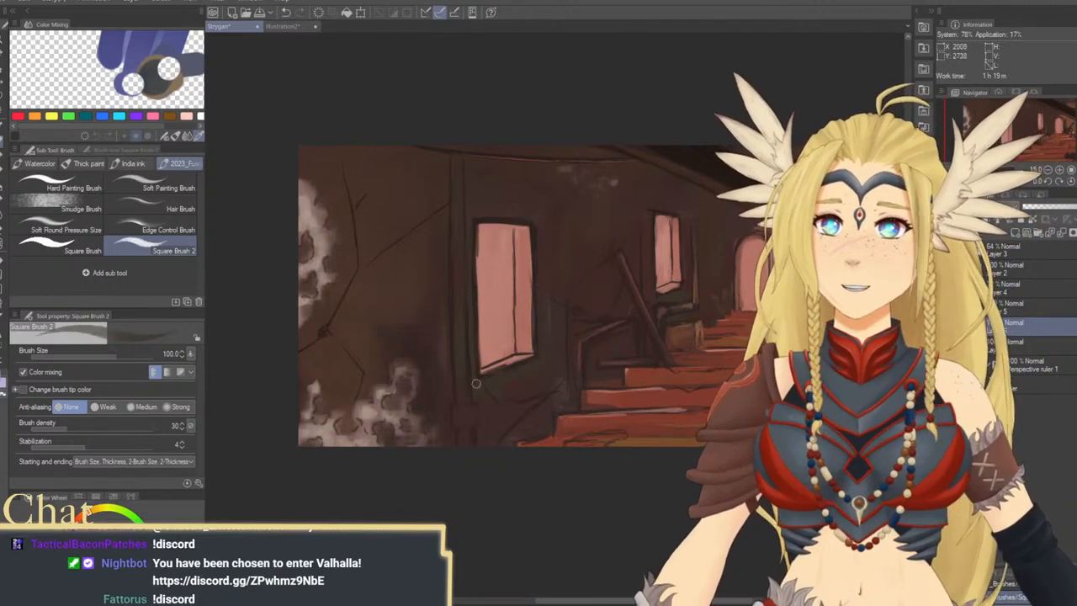
Touch up the large window's lower edge with sampled pink and darken the vertical post at brush size 100
{"action": "left_click", "coordinate": [514, 357], "text": "alt"}
{"action": "left_click_drag", "start_coordinate": [512, 361], "coordinate": [490, 371]}
{"action": "key", "text": "ctrl+z"}
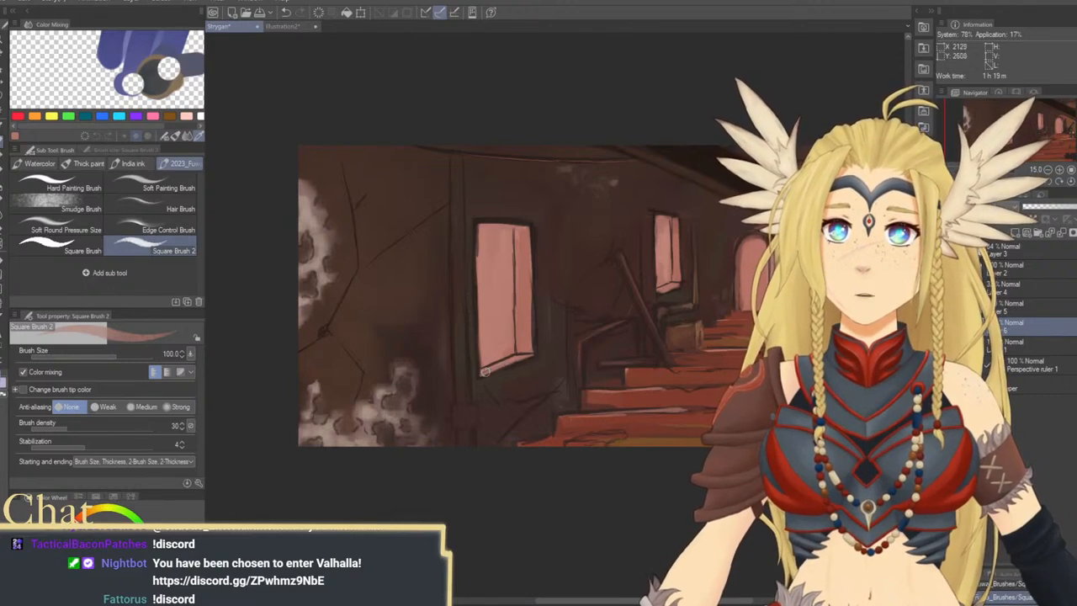
{"action": "left_click_drag", "start_coordinate": [510, 359], "coordinate": [464, 397]}
{"action": "left_click_drag", "start_coordinate": [431, 329], "coordinate": [473, 453]}
{"action": "left_click", "coordinate": [463, 453], "text": "alt"}
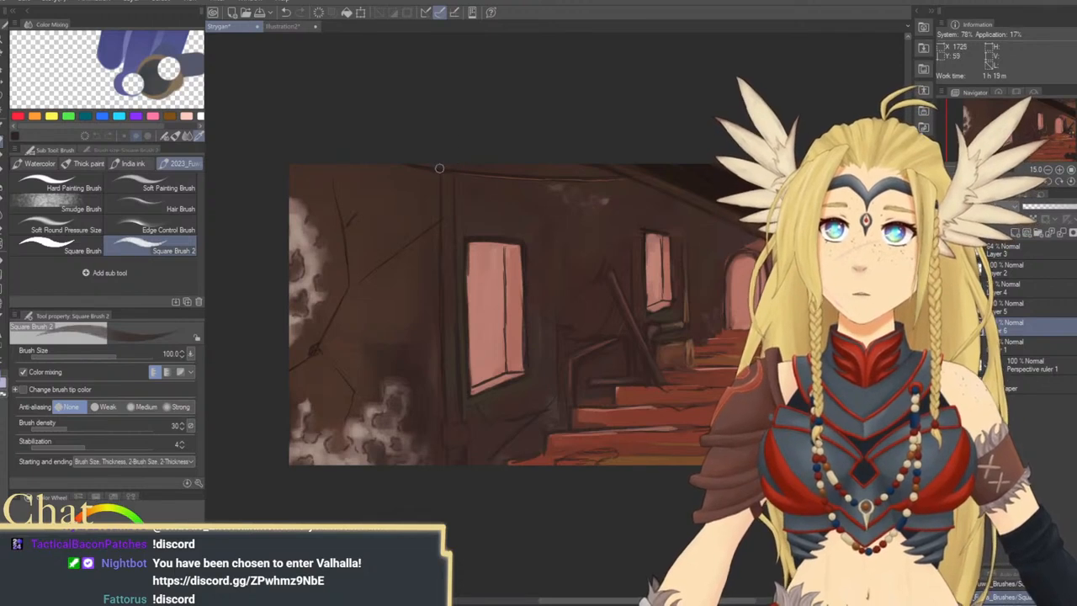
{"action": "left_click_drag", "start_coordinate": [447, 321], "coordinate": [395, 329]}
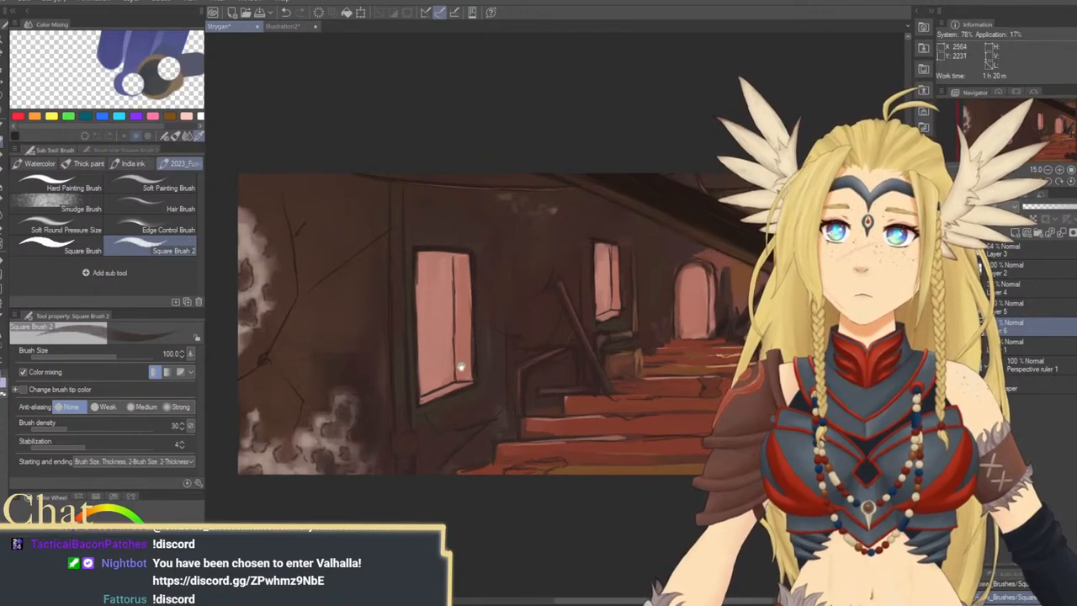
Try a sampled-pink stroke on the wall above the large window at brush size 300
{"action": "left_click_drag", "start_coordinate": [461, 367], "coordinate": [460, 330]}
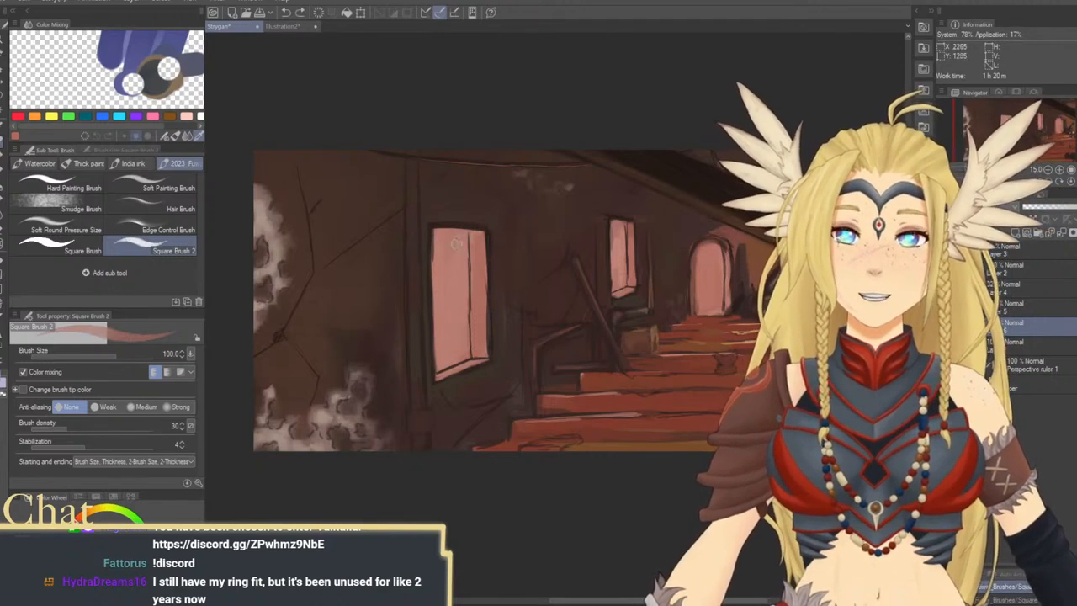
{"action": "key", "text": "]"}
{"action": "key", "text": "]"}
{"action": "key", "text": "]"}
{"action": "key", "text": "]"}
{"action": "key", "text": "]"}
{"action": "key", "text": "]"}
{"action": "left_click_drag", "start_coordinate": [448, 204], "coordinate": [480, 200]}
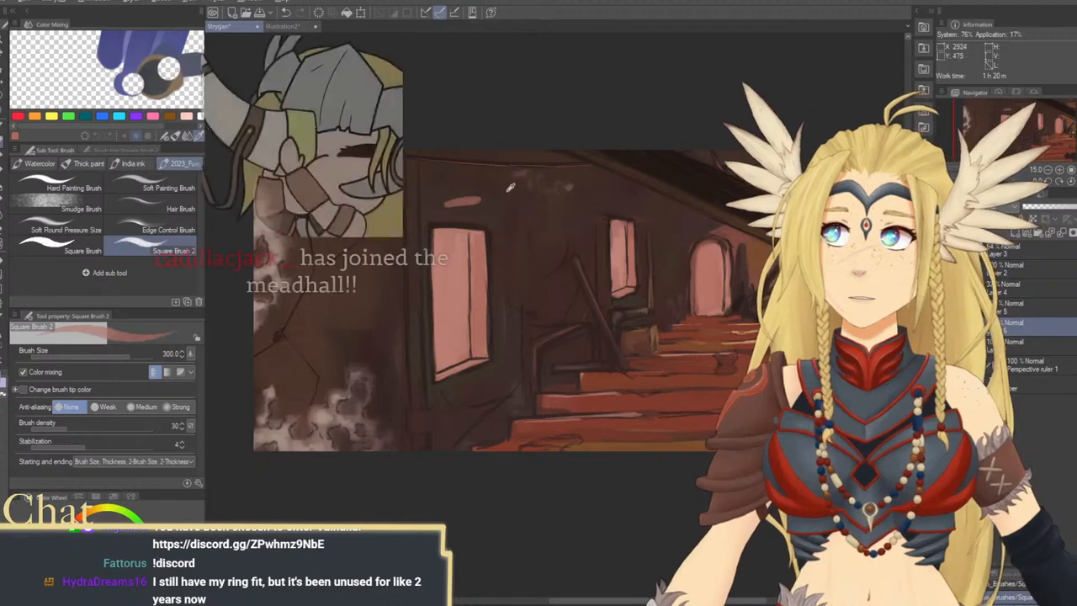
{"action": "left_click", "coordinate": [510, 187], "text": "alt"}
{"action": "key", "text": "ctrl+z"}
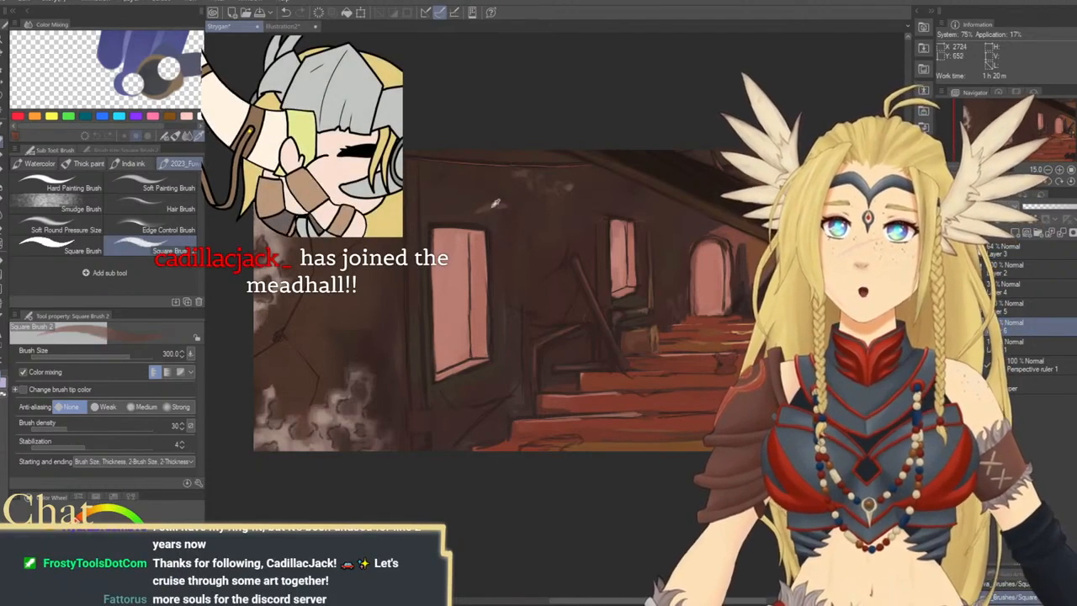
Paint a reddish-brown block at the foot of the vertical post at brush size 200, and enlarge the brush to 500
{"action": "key", "text": "bracketleft"}
{"action": "key", "text": "bracketleft"}
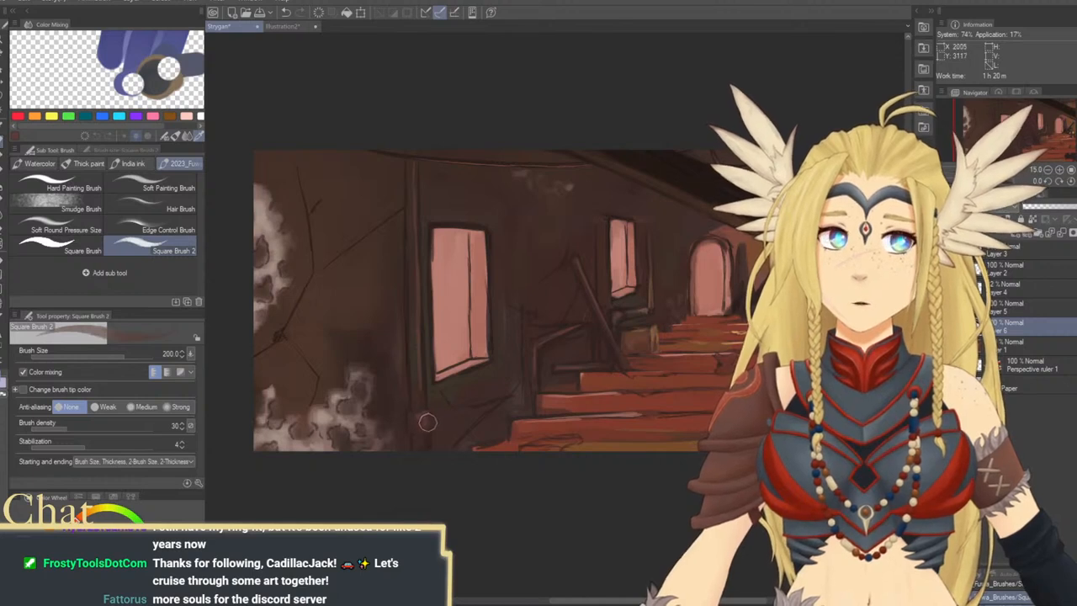
{"action": "left_click_drag", "start_coordinate": [460, 397], "coordinate": [432, 402]}
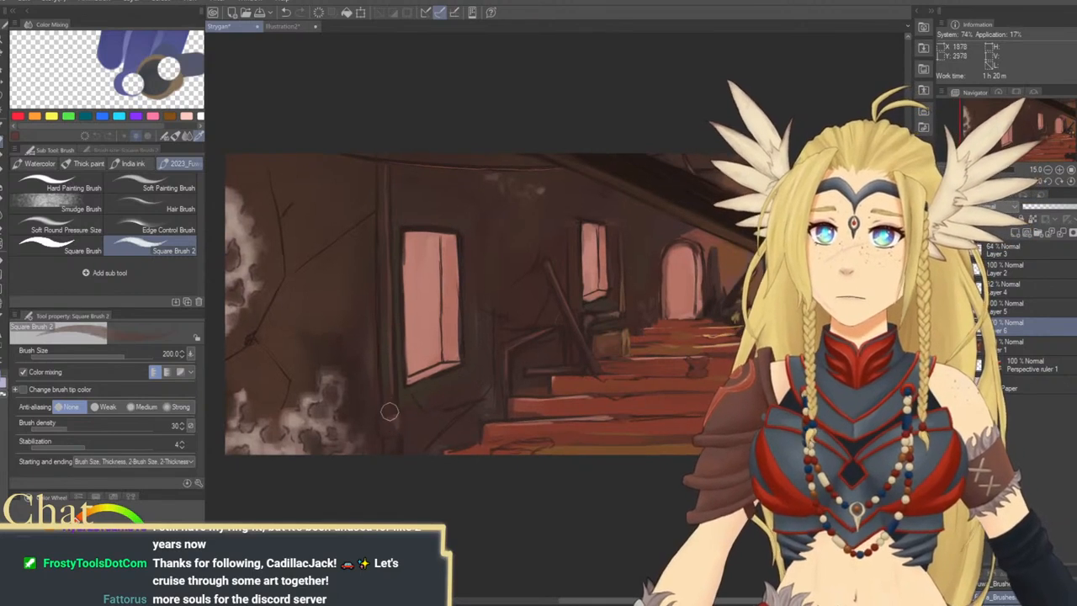
{"action": "key", "text": "bracketright"}
{"action": "key", "text": "bracketright"}
{"action": "key", "text": "bracketright"}
{"action": "key", "text": "bracketright"}
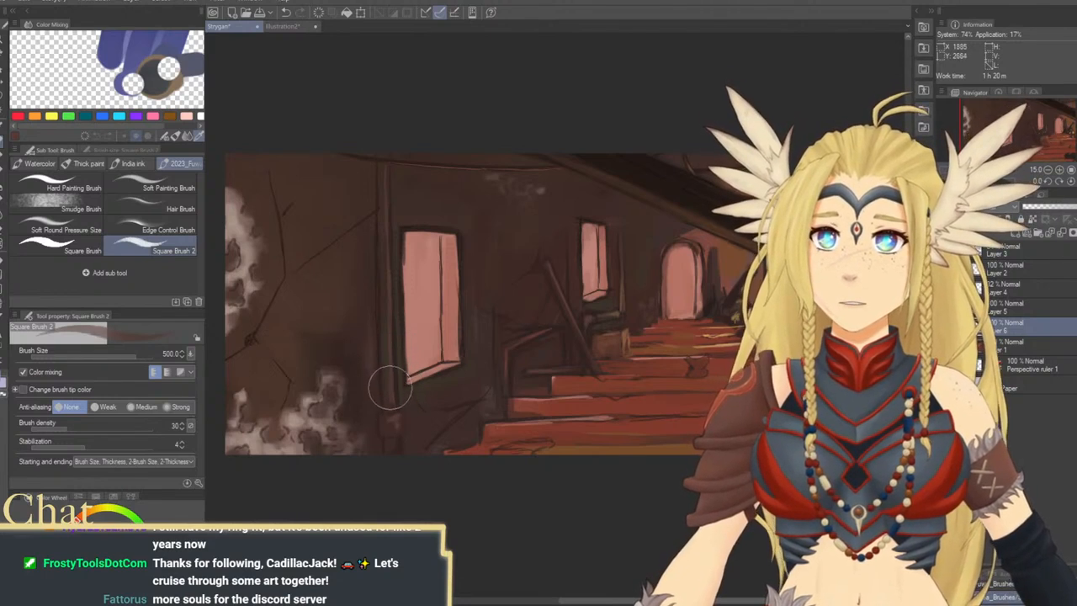
Blend brown strokes along the vertical post at brush size 250 and touch up the large window's upper corner with sampled pink
{"action": "key", "text": "bracketleft"}
{"action": "key", "text": "bracketleft"}
{"action": "key", "text": "bracketleft"}
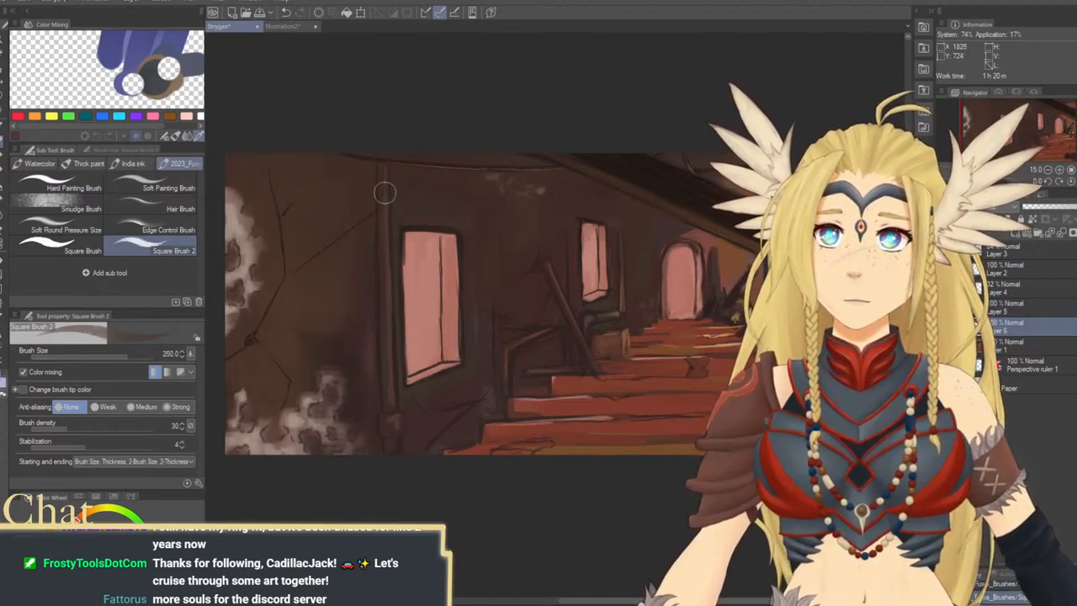
{"action": "left_click_drag", "start_coordinate": [495, 347], "coordinate": [488, 351]}
{"action": "mouse_move", "coordinate": [565, 429]}
{"action": "left_mouse_down"}
{"action": "mouse_move", "coordinate": [526, 404]}
{"action": "mouse_move", "coordinate": [548, 441]}
{"action": "mouse_move", "coordinate": [592, 431]}
{"action": "left_mouse_up"}
{"action": "left_click_drag", "start_coordinate": [503, 391], "coordinate": [502, 434]}
{"action": "left_click", "coordinate": [425, 291], "text": "alt"}
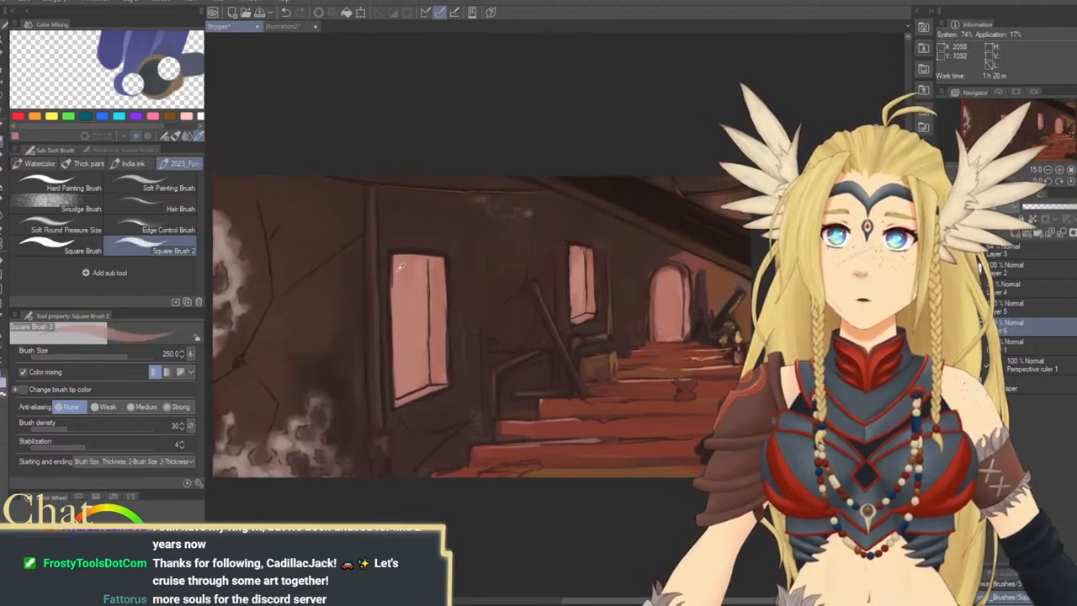
{"action": "mouse_move", "coordinate": [389, 268]}
{"action": "left_mouse_down"}
{"action": "mouse_move", "coordinate": [391, 258]}
{"action": "mouse_move", "coordinate": [394, 290]}
{"action": "mouse_move", "coordinate": [396, 261]}
{"action": "left_mouse_up"}
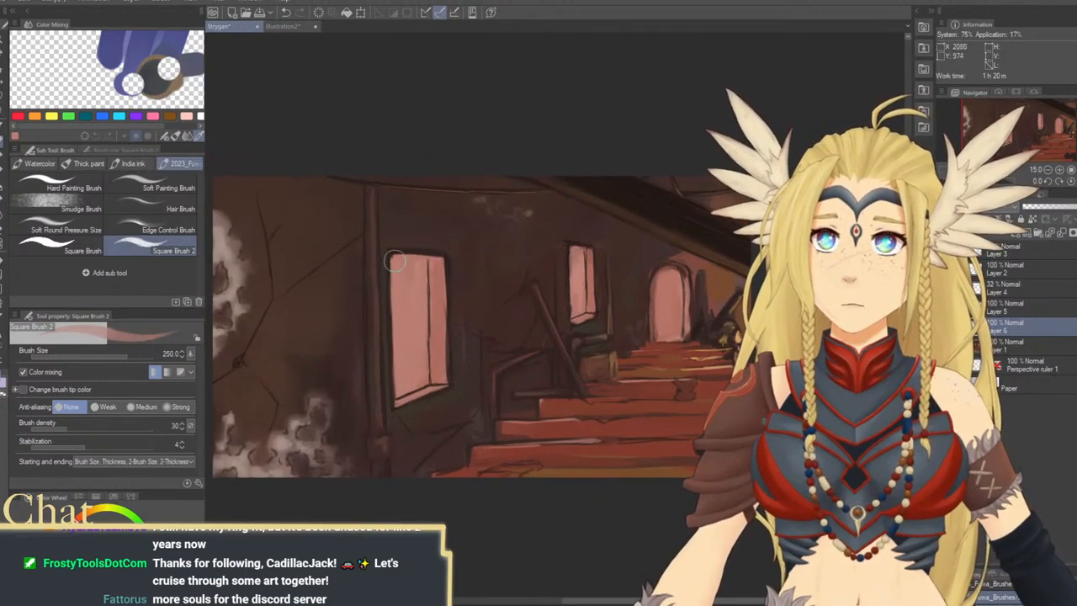
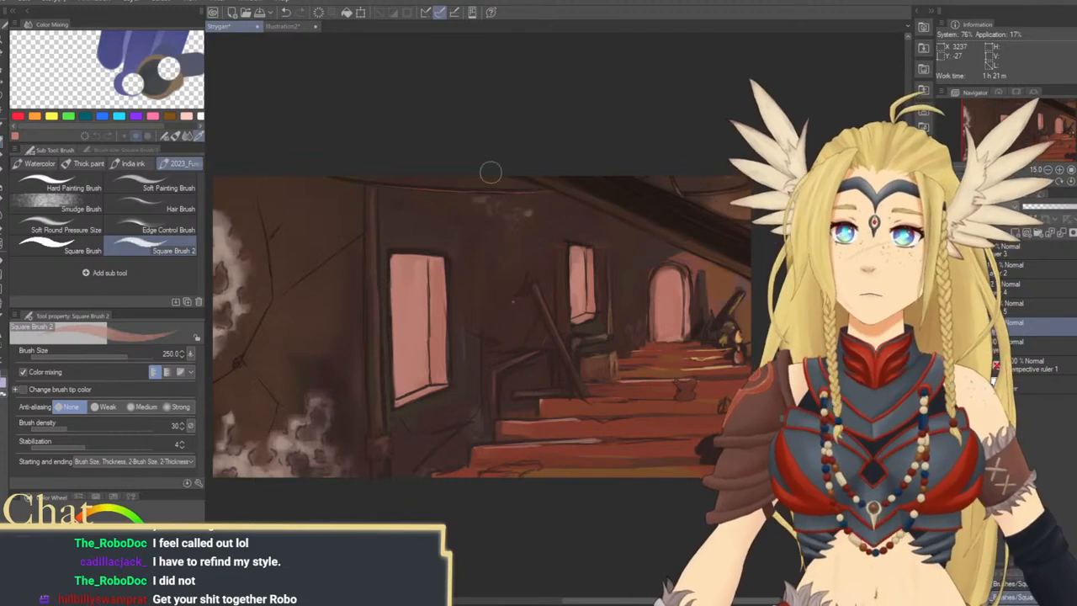
Switch the colour to black and shade the edges of the leaning beam and stair railing at brush size 80
{"action": "scroll", "coordinate": [525, 314], "scroll_direction": "down", "scroll_amount": 1}
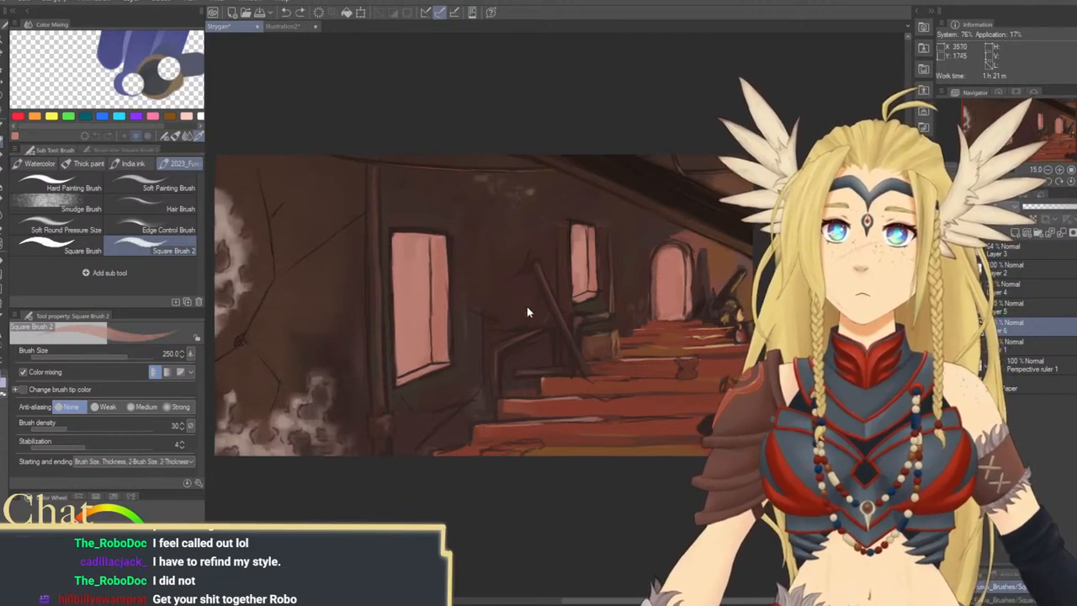
{"action": "left_click", "coordinate": [653, 191], "text": "alt"}
{"action": "key", "text": "bracketleft"}
{"action": "key", "text": "bracketleft"}
{"action": "key", "text": "bracketleft"}
{"action": "key", "text": "bracketleft"}
{"action": "key", "text": "bracketleft"}
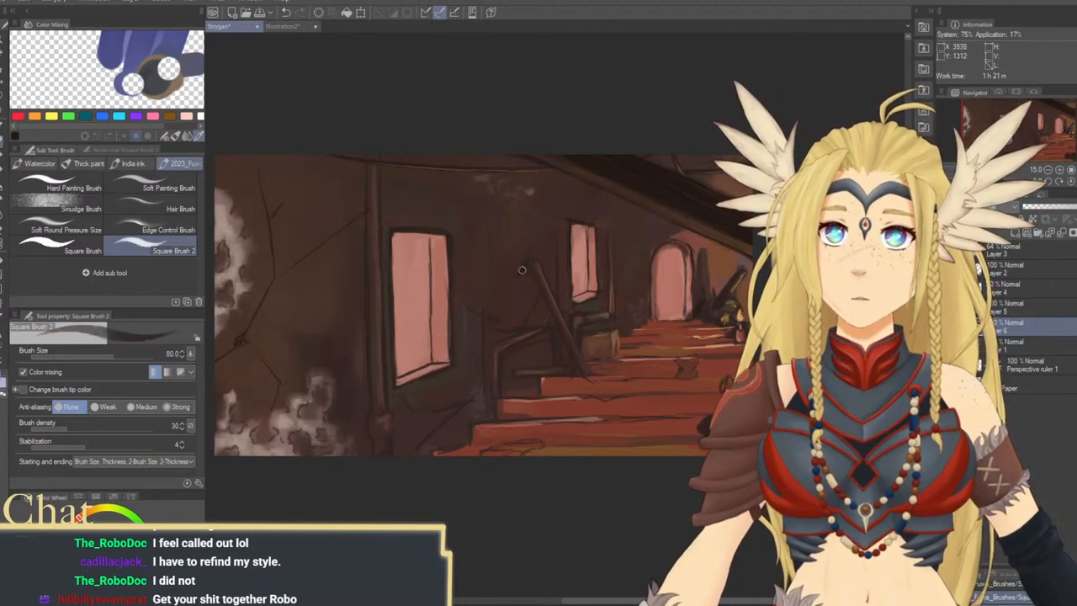
{"action": "left_click_drag", "start_coordinate": [552, 294], "coordinate": [513, 287]}
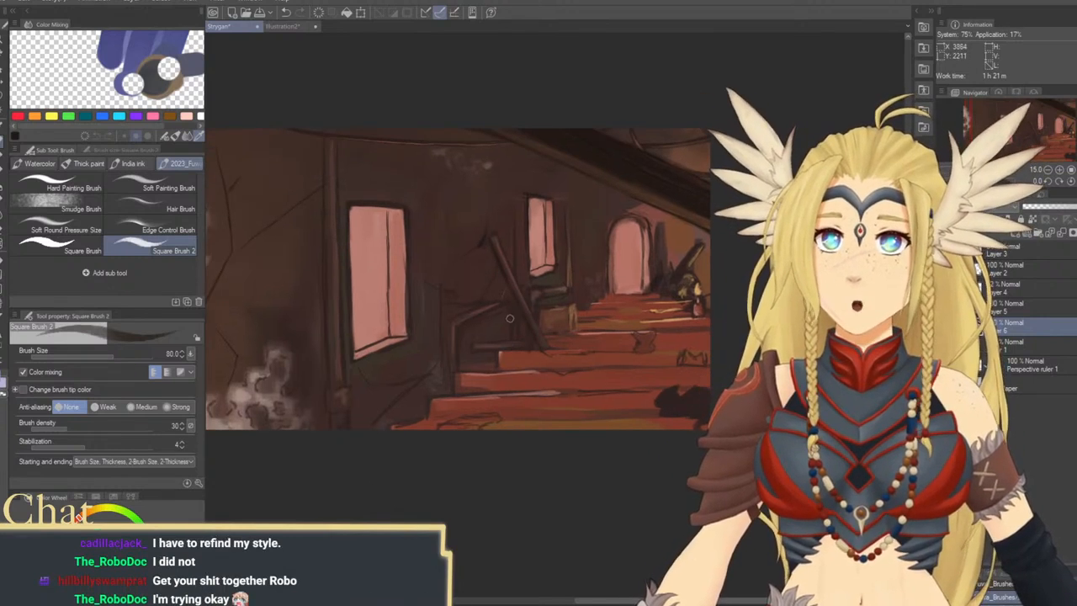
{"action": "left_click_drag", "start_coordinate": [494, 334], "coordinate": [535, 356]}
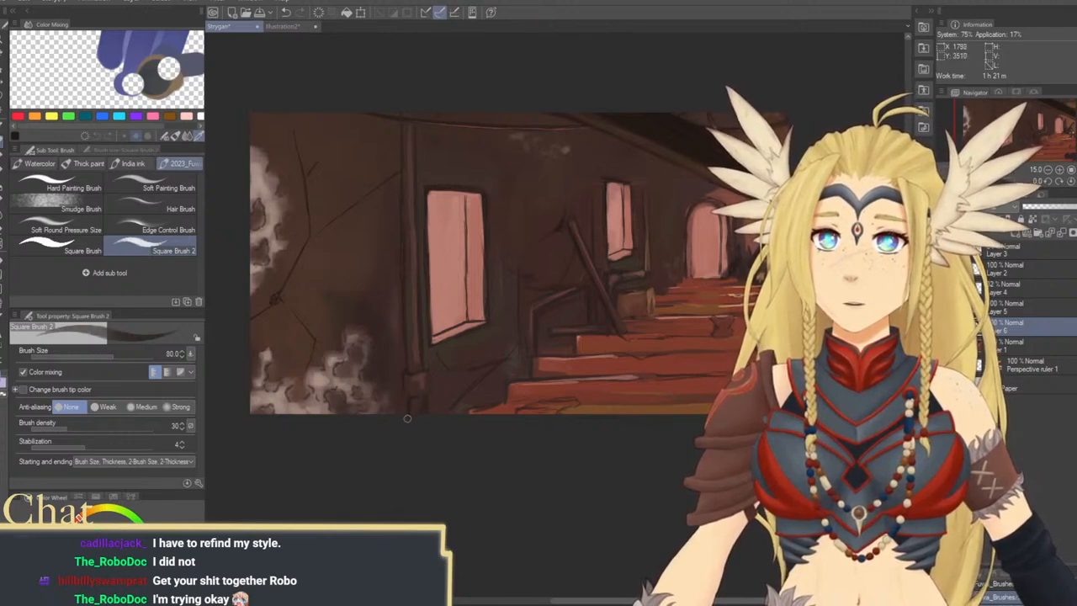
{"action": "left_click_drag", "start_coordinate": [532, 331], "coordinate": [523, 383]}
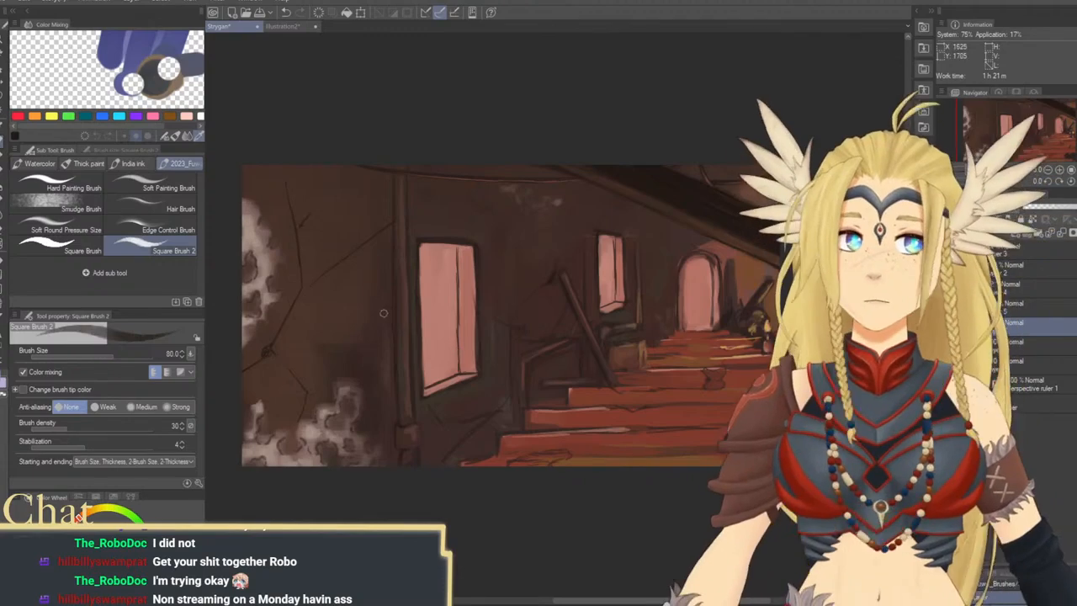
Darken the wall along the left side of the vertical post at brush size 300 on a new layer at 66% opacity
{"action": "key", "text": "bracketright"}
{"action": "key", "text": "bracketright"}
{"action": "key", "text": "bracketright"}
{"action": "key", "text": "bracketright"}
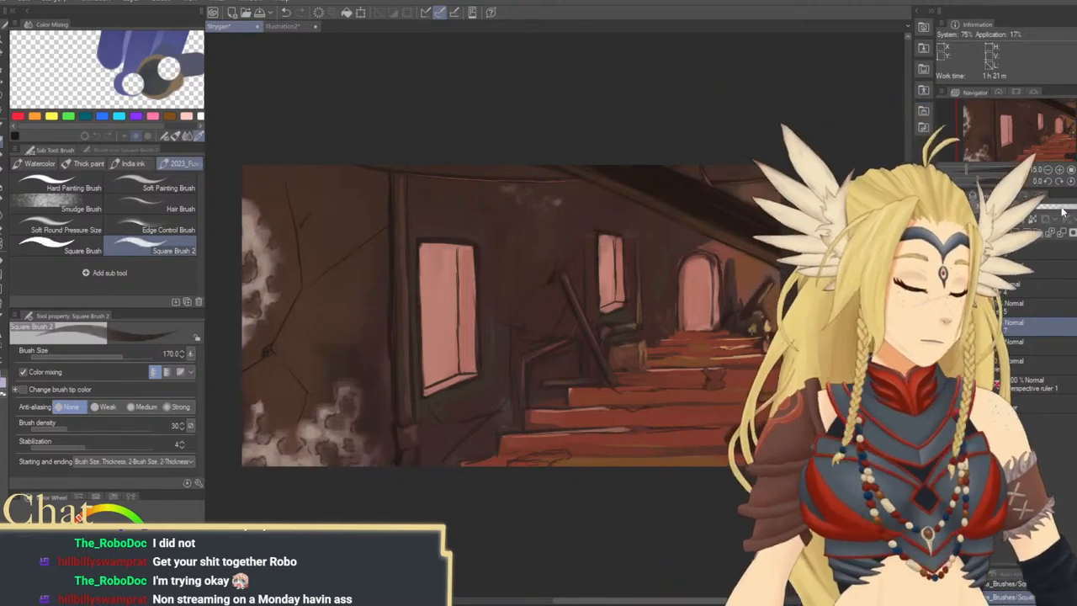
{"action": "key", "text": "bracketright"}
{"action": "key", "text": "bracketright"}
{"action": "key", "text": "bracketright"}
{"action": "left_click_drag", "start_coordinate": [381, 168], "coordinate": [390, 272]}
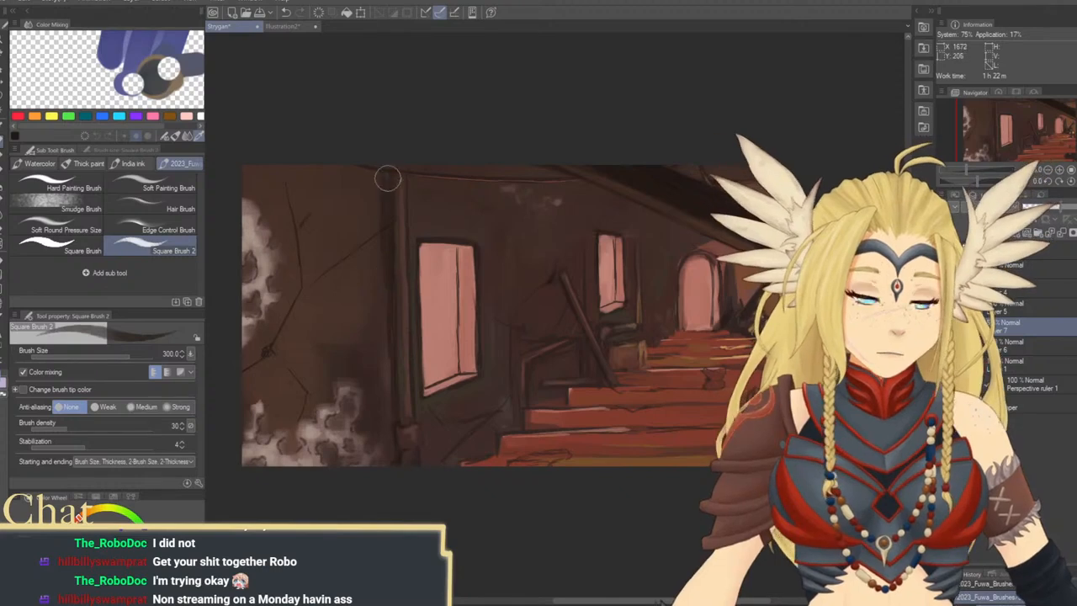
{"action": "left_click_drag", "start_coordinate": [387, 177], "coordinate": [390, 342]}
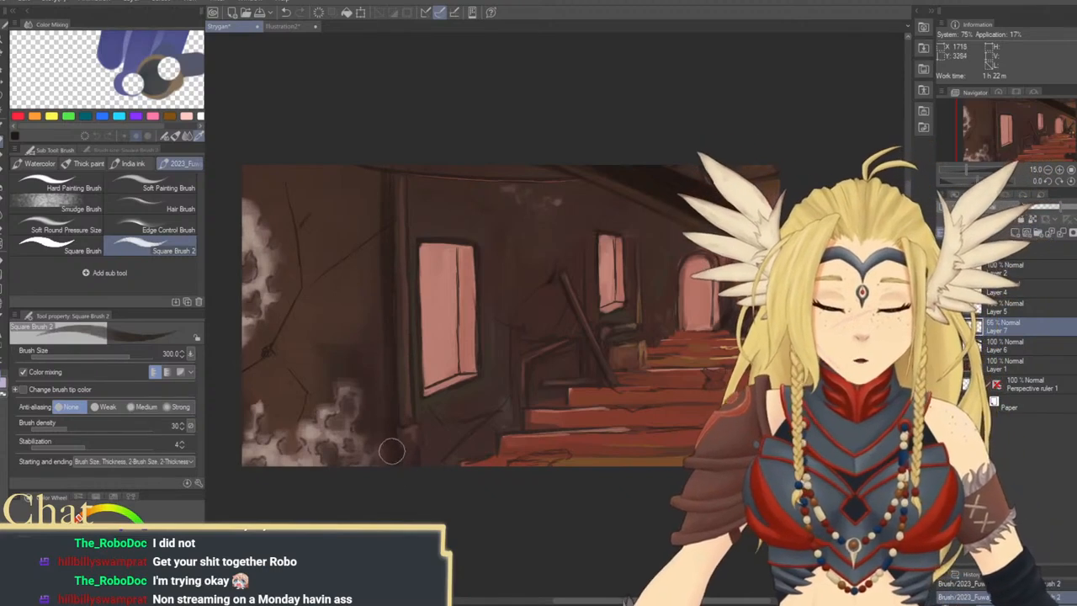
Shade the lower wall beneath the large window and the step edges beside the leaning beam, reducing the brush size to 250
{"action": "left_click_drag", "start_coordinate": [396, 409], "coordinate": [434, 378]}
{"action": "left_click_drag", "start_coordinate": [522, 419], "coordinate": [414, 447]}
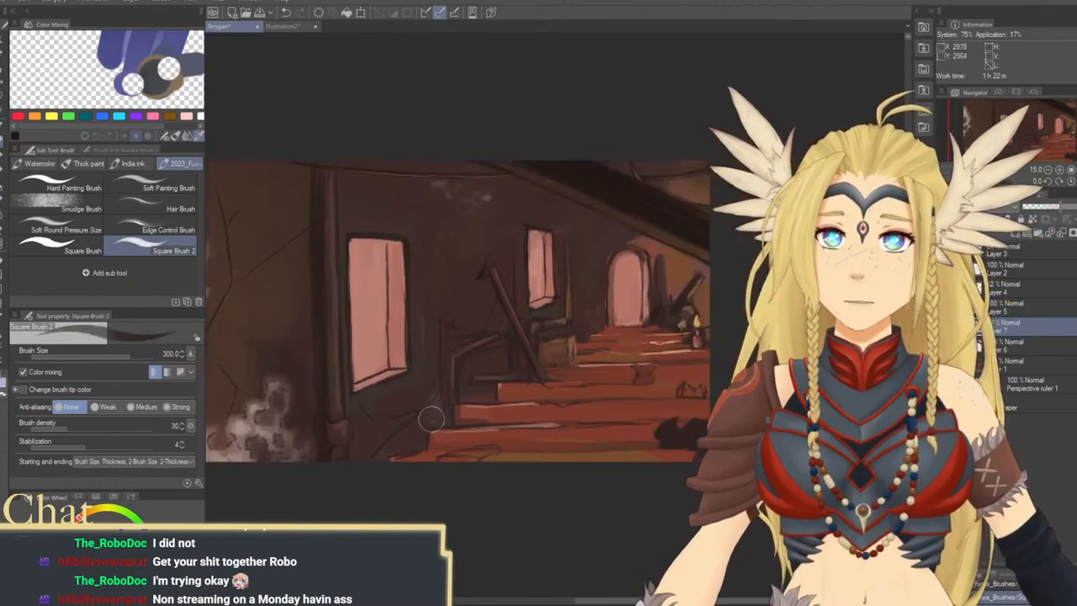
{"action": "key", "text": "bracketleft"}
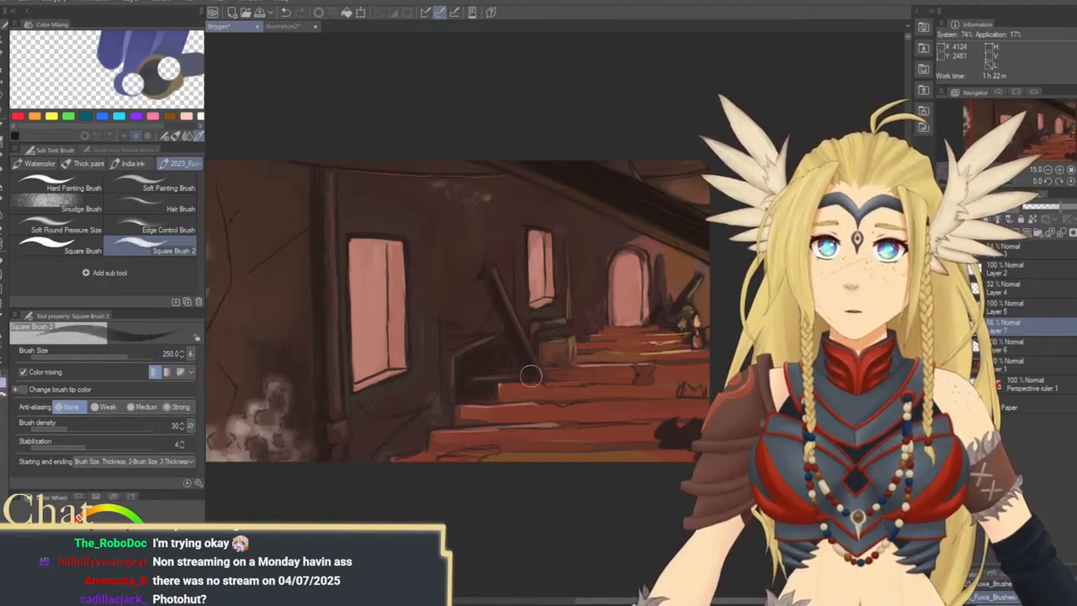
{"action": "mouse_move", "coordinate": [606, 360]}
{"action": "left_mouse_down"}
{"action": "mouse_move", "coordinate": [562, 396]}
{"action": "mouse_move", "coordinate": [527, 398]}
{"action": "left_mouse_up"}
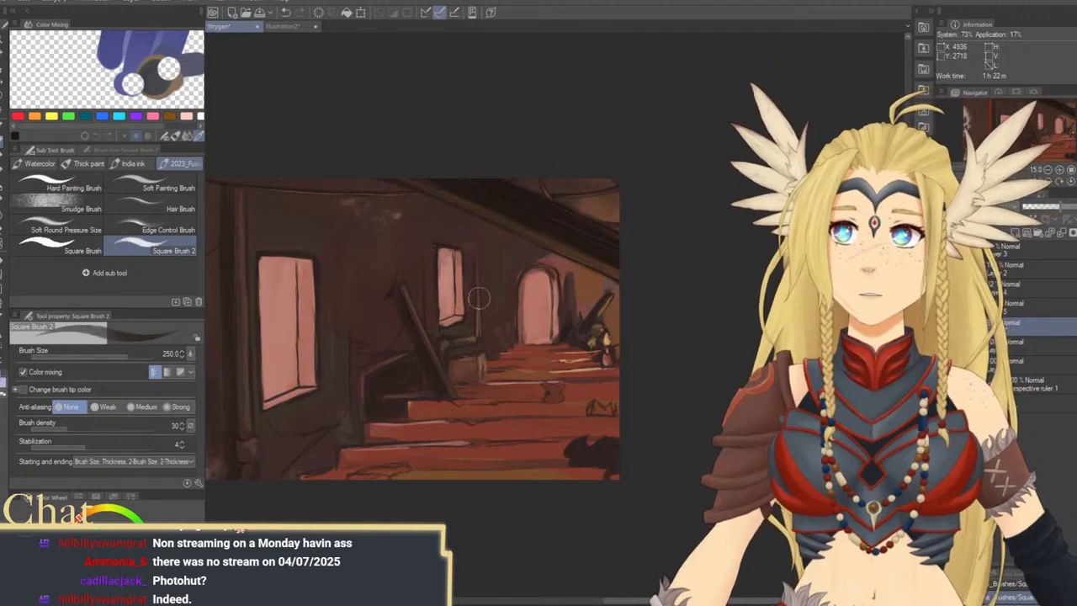
{"action": "left_click_drag", "start_coordinate": [389, 298], "coordinate": [553, 354]}
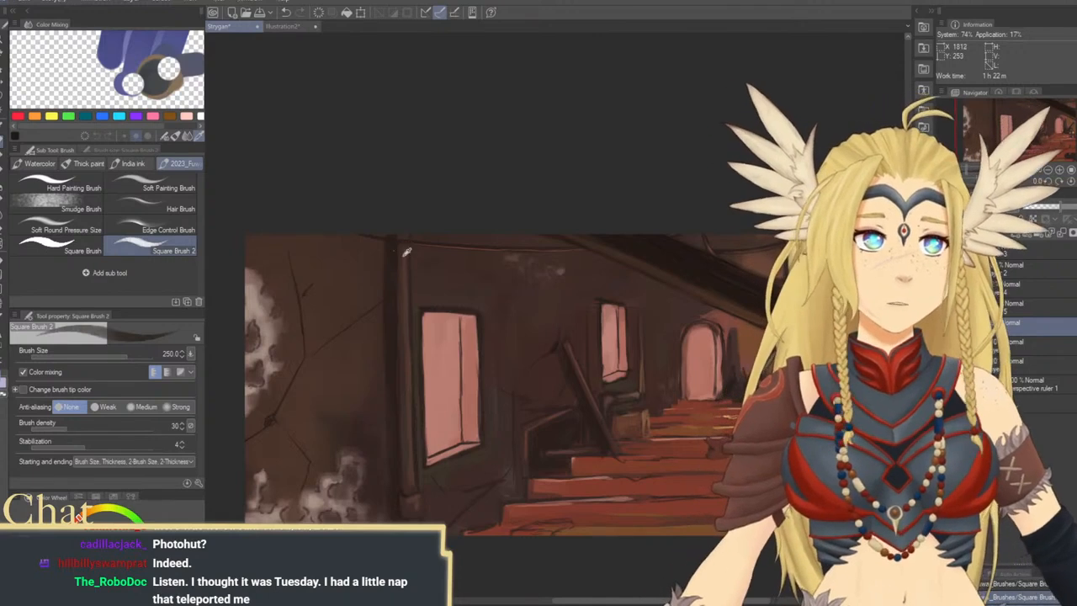
Shade the wall between the small window and the archway with dark strokes at brush size 170
{"action": "left_click", "coordinate": [407, 255], "text": "alt"}
{"action": "key", "text": "bracketleft"}
{"action": "key", "text": "bracketleft"}
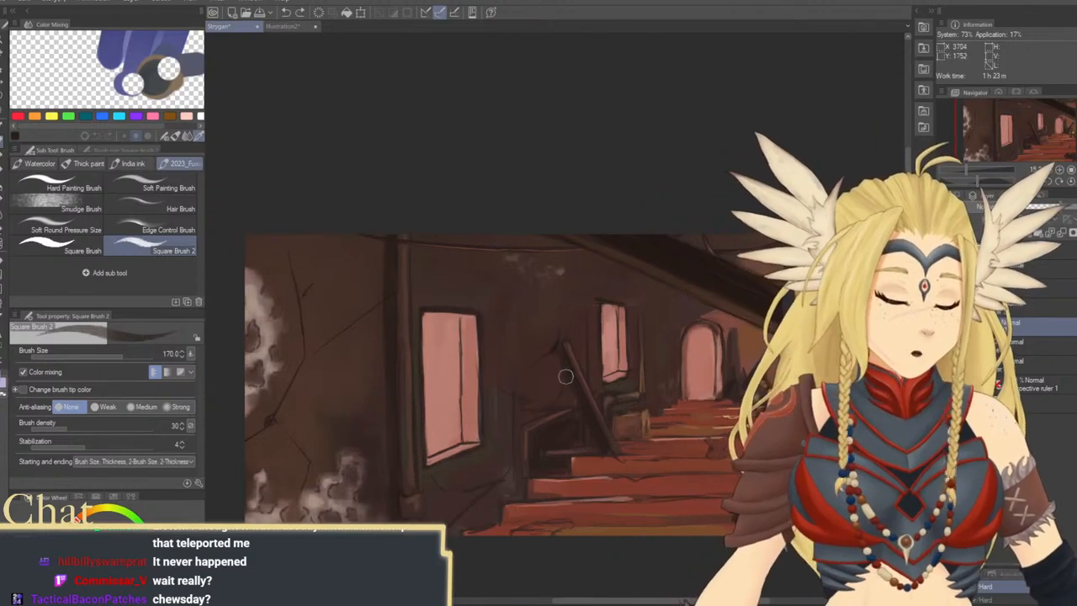
{"action": "left_click_drag", "start_coordinate": [750, 413], "coordinate": [563, 395]}
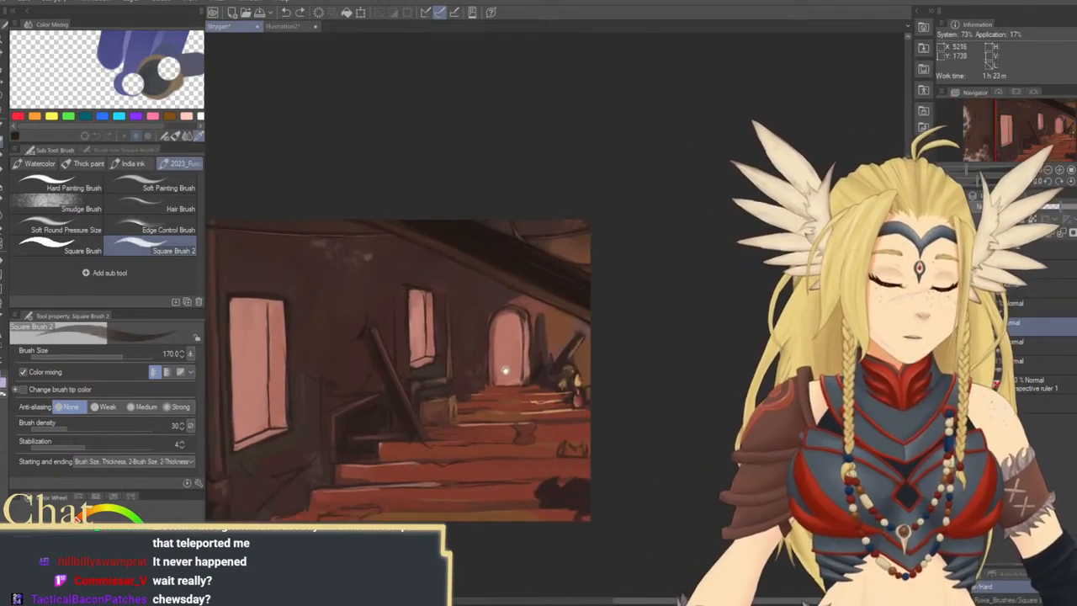
{"action": "left_click_drag", "start_coordinate": [505, 370], "coordinate": [524, 376]}
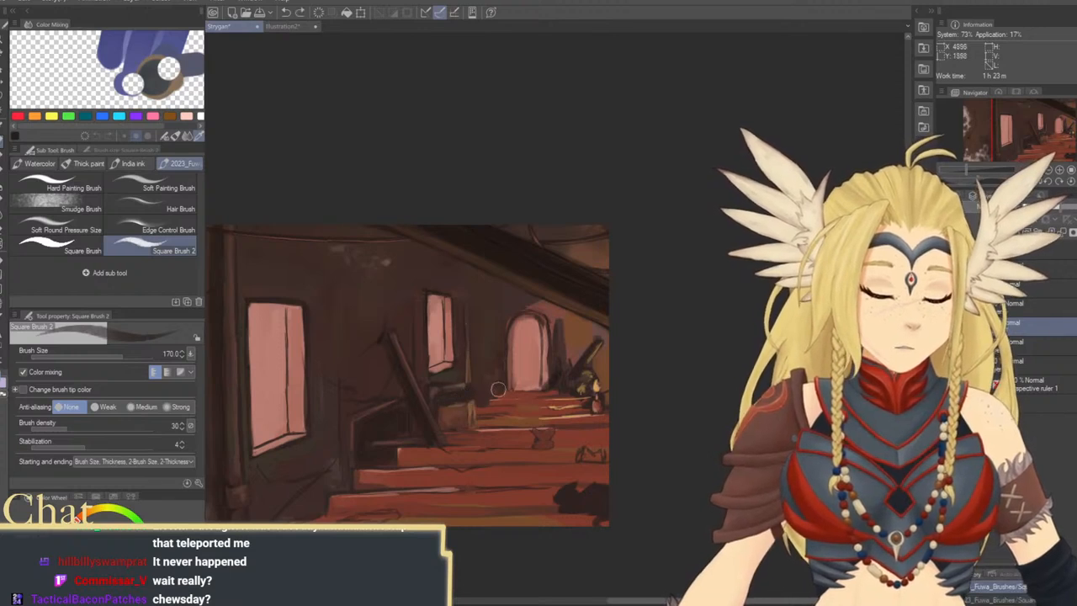
{"action": "left_click_drag", "start_coordinate": [493, 393], "coordinate": [495, 367]}
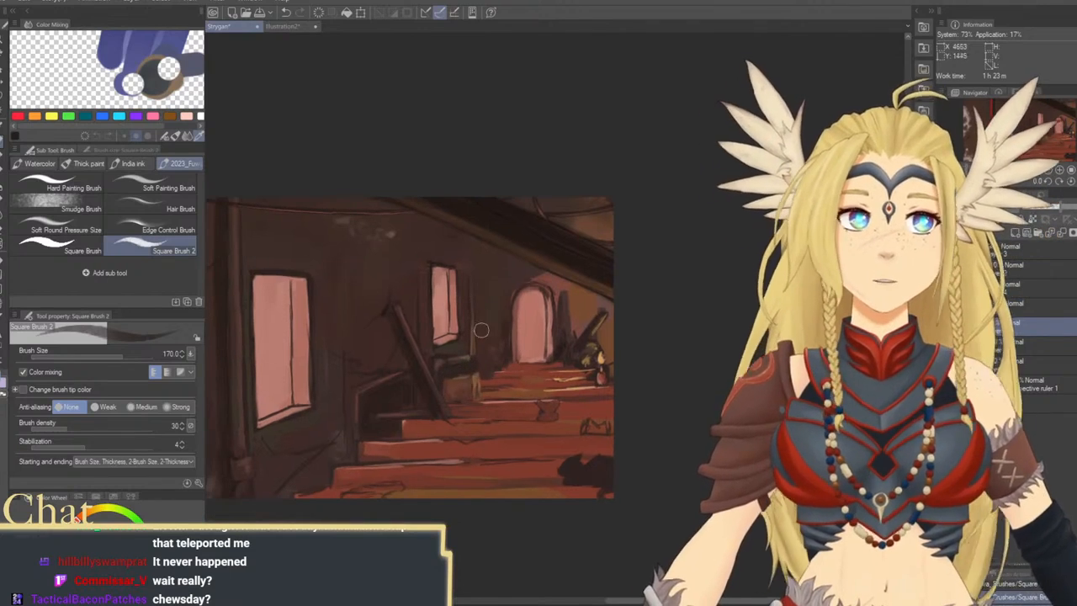
Darken the wall around the small window and add a dark vertical edge beside it at brush size 200
{"action": "key", "text": "]"}
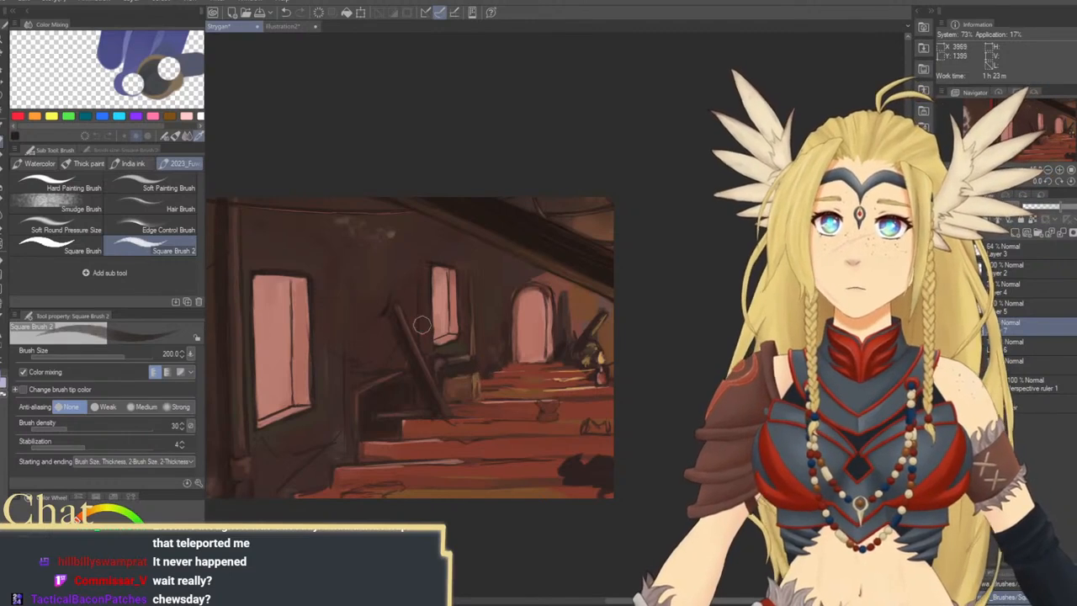
{"action": "left_click_drag", "start_coordinate": [423, 362], "coordinate": [528, 348]}
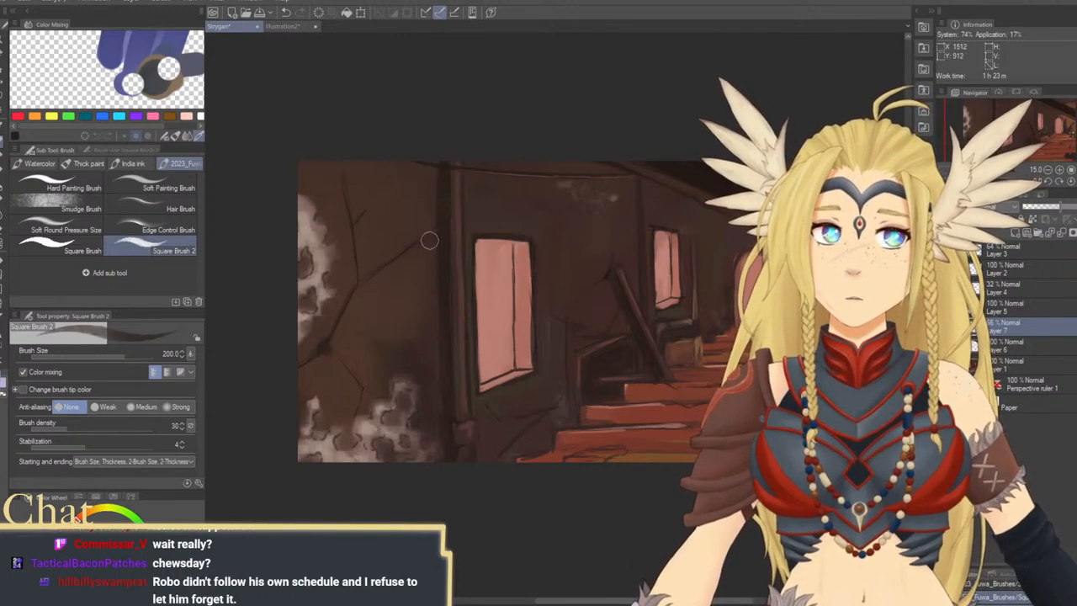
{"action": "left_click_drag", "start_coordinate": [555, 331], "coordinate": [389, 293]}
{"action": "left_click_drag", "start_coordinate": [496, 328], "coordinate": [445, 265]}
Shade the stair railing, lower wall and left ends of the steps at brush sizes 300 and 400
{"action": "key", "text": "bracketright"}
{"action": "key", "text": "bracketright"}
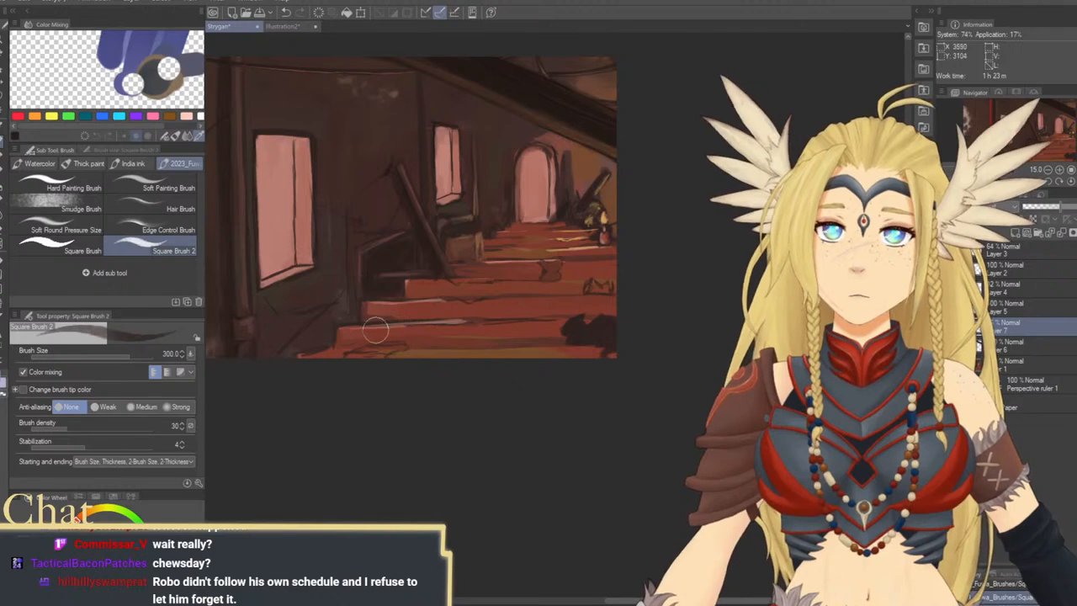
{"action": "key", "text": "bracketright"}
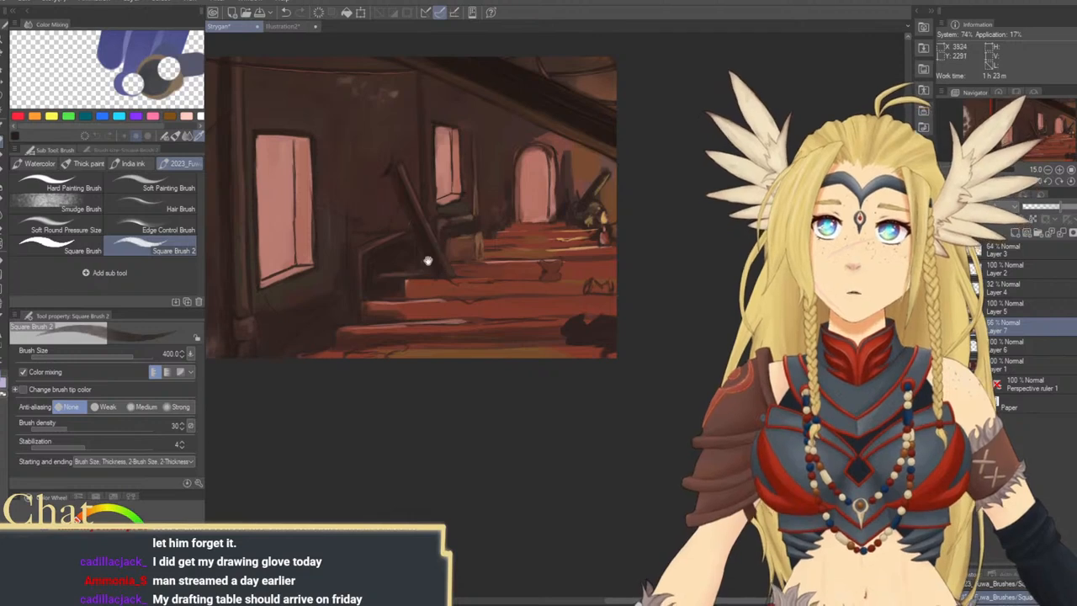
{"action": "left_click_drag", "start_coordinate": [428, 261], "coordinate": [441, 296]}
{"action": "left_click_drag", "start_coordinate": [433, 242], "coordinate": [425, 279]}
Darken the ceiling and diagonal beam above the archway with broad black strokes at brush size 1000
{"action": "key", "text": "]"}
{"action": "key", "text": "]"}
{"action": "key", "text": "]"}
{"action": "key", "text": "]"}
{"action": "key", "text": "]"}
{"action": "left_click_drag", "start_coordinate": [551, 146], "coordinate": [620, 154]}
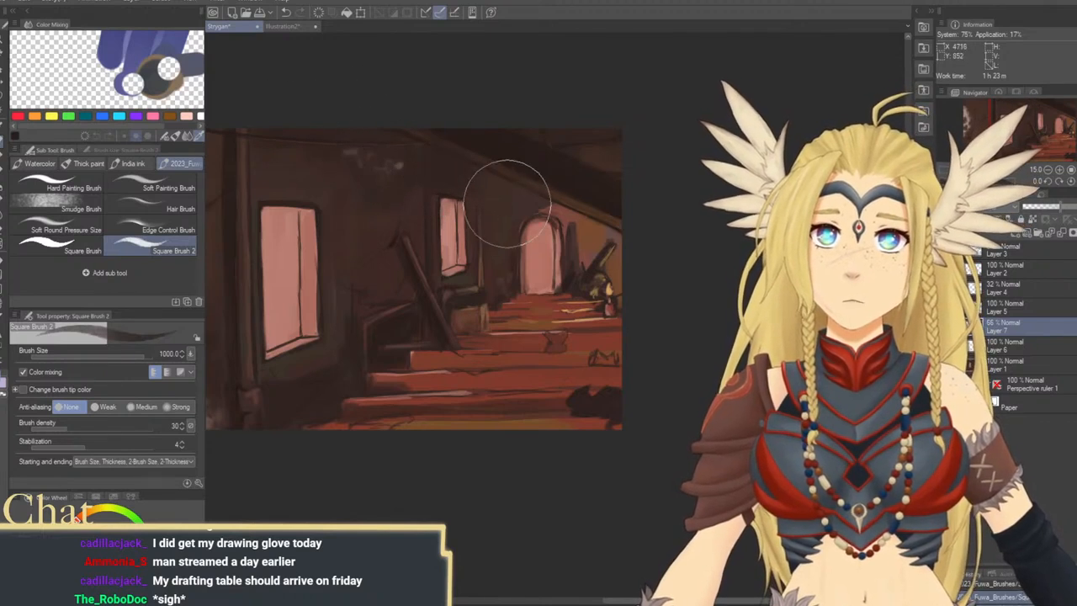
Refine the shadows around the archway and the wall above the small window at brush size 300
{"action": "key", "text": "bracketleft"}
{"action": "key", "text": "bracketleft"}
{"action": "key", "text": "bracketleft"}
{"action": "key", "text": "bracketleft"}
{"action": "key", "text": "bracketleft"}
{"action": "key", "text": "bracketleft"}
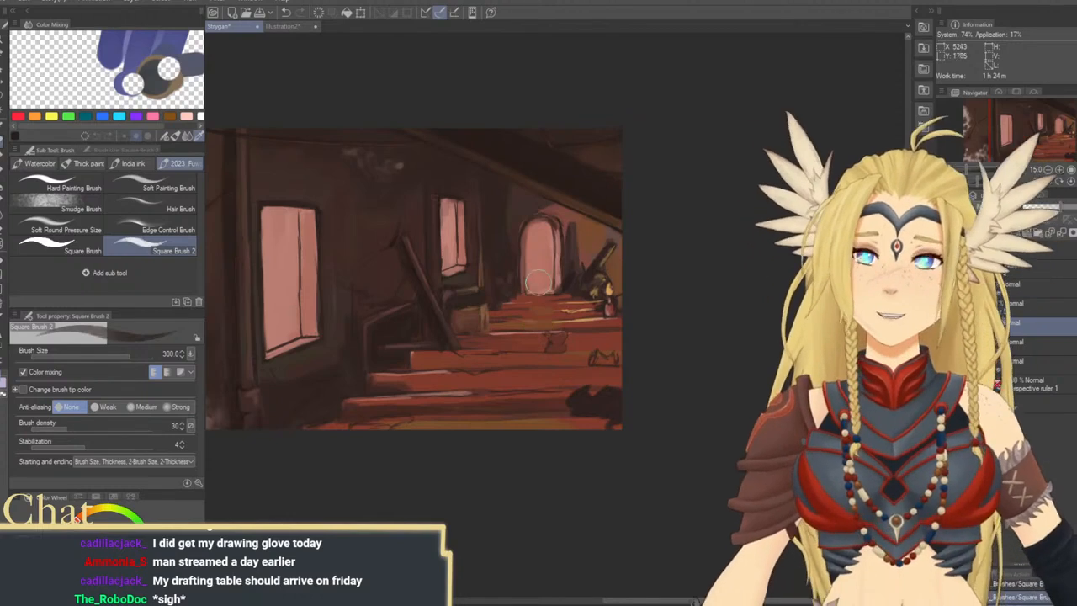
{"action": "left_click_drag", "start_coordinate": [510, 221], "coordinate": [564, 251]}
{"action": "left_click_drag", "start_coordinate": [461, 197], "coordinate": [531, 180]}
Shade the wall above the large window with soft dark strokes at brush size 700
{"action": "key", "text": "bracketright"}
{"action": "key", "text": "bracketright"}
{"action": "key", "text": "bracketright"}
{"action": "key", "text": "bracketright"}
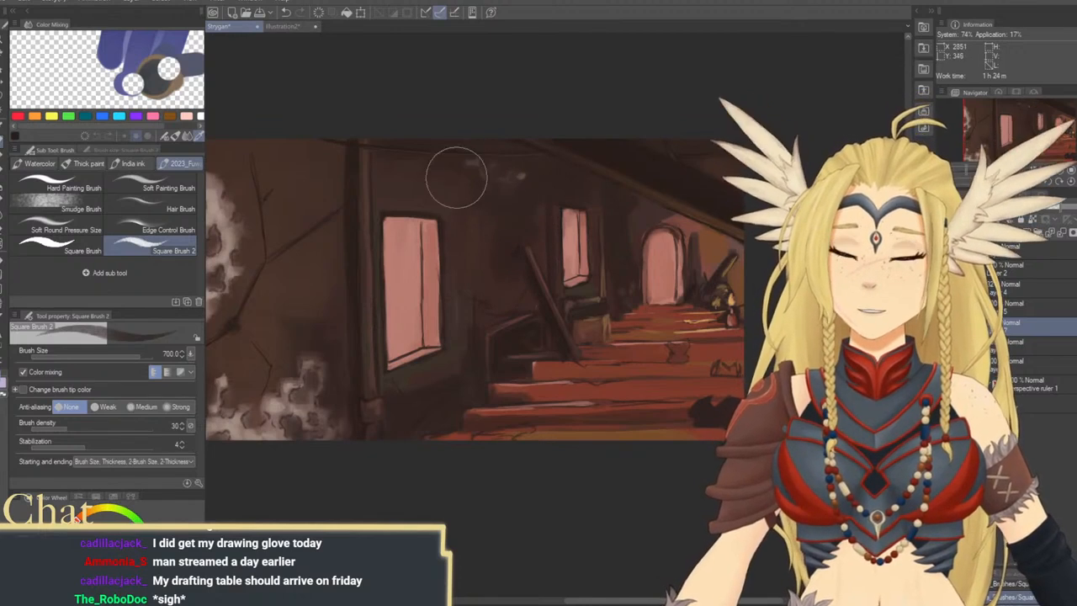
{"action": "left_click_drag", "start_coordinate": [360, 250], "coordinate": [424, 241]}
Darken the cracked left wall and the area beside the vertical post with very broad black strokes at brush sizes up to 2000
{"action": "key", "text": "bracketright"}
{"action": "key", "text": "bracketright"}
{"action": "key", "text": "bracketright"}
{"action": "key", "text": "bracketright"}
{"action": "key", "text": "bracketright"}
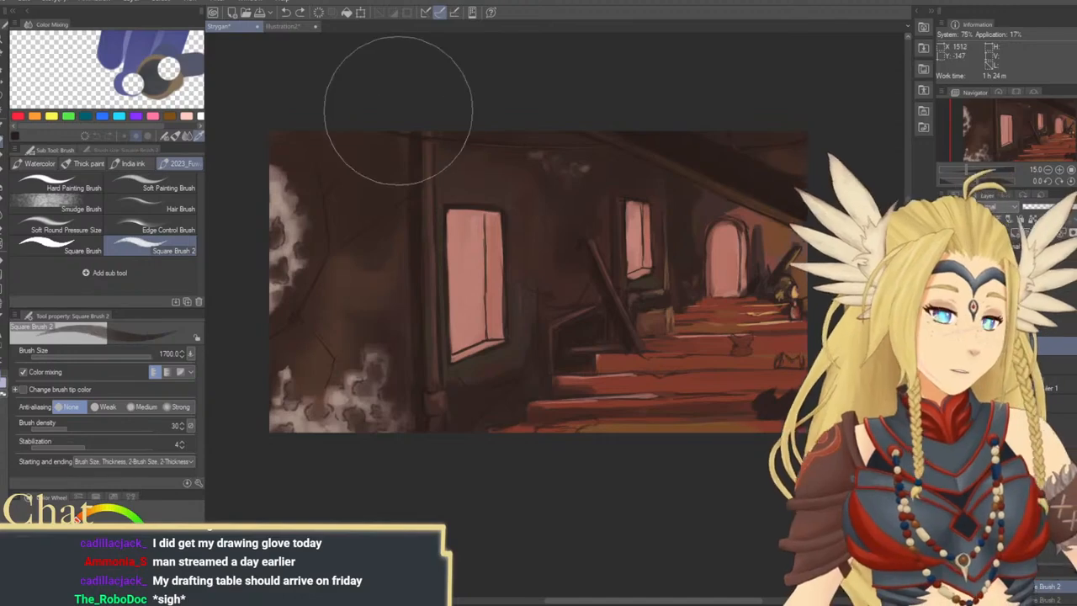
{"action": "key", "text": "bracketleft"}
{"action": "left_click_drag", "start_coordinate": [399, 111], "coordinate": [389, 216]}
{"action": "key", "text": "bracketleft"}
{"action": "left_click_drag", "start_coordinate": [392, 152], "coordinate": [397, 332]}
{"action": "mouse_move", "coordinate": [386, 286]}
{"action": "left_mouse_down"}
{"action": "mouse_move", "coordinate": [390, 419]}
{"action": "mouse_move", "coordinate": [363, 312]}
{"action": "mouse_move", "coordinate": [332, 368]}
{"action": "left_mouse_up"}
{"action": "key", "text": "bracketright"}
{"action": "key", "text": "bracketright"}
{"action": "key", "text": "bracketright"}
{"action": "left_click_drag", "start_coordinate": [319, 294], "coordinate": [320, 194]}
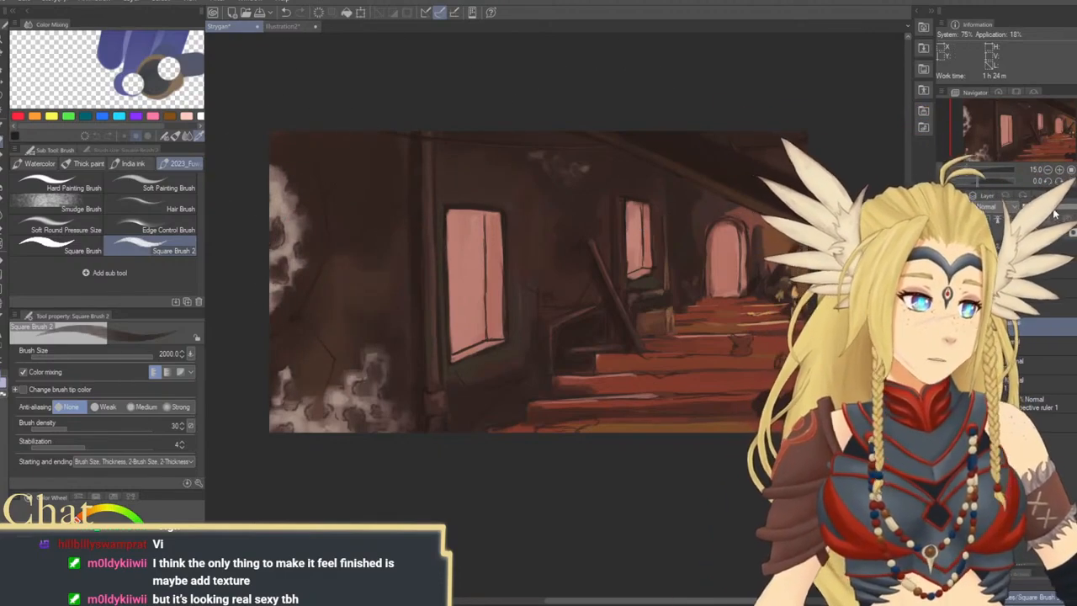
Deepen the shadows over the diagonal ceiling beam and the left part of the stairs at brush size 1500
{"action": "left_click_drag", "start_coordinate": [753, 219], "coordinate": [709, 234]}
{"action": "key", "text": "["}
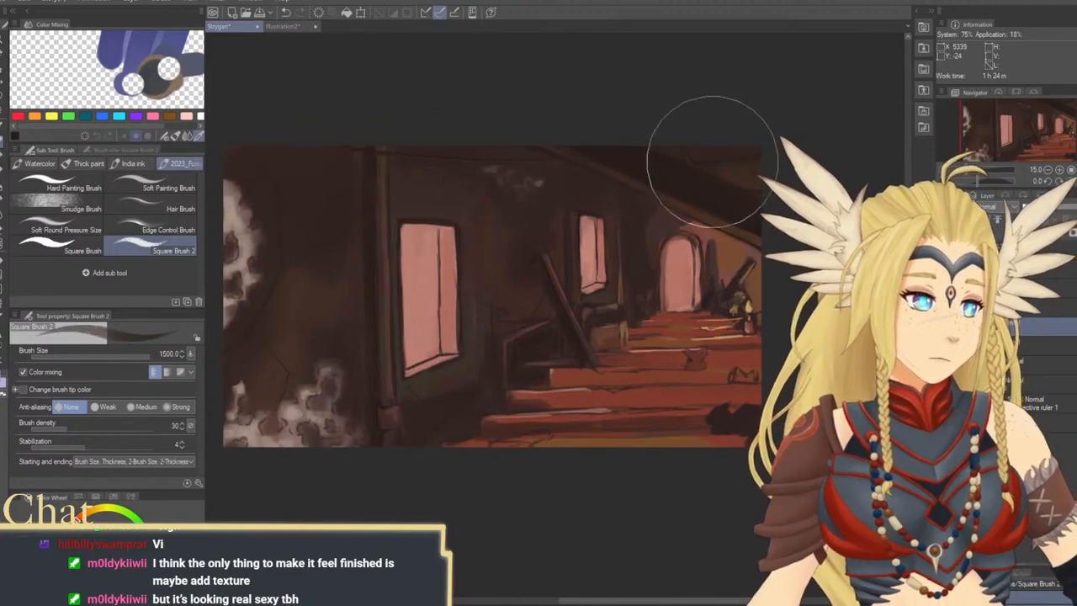
{"action": "mouse_move", "coordinate": [538, 330]}
{"action": "left_mouse_down"}
{"action": "mouse_move", "coordinate": [476, 293]}
{"action": "mouse_move", "coordinate": [509, 323]}
{"action": "left_mouse_up"}
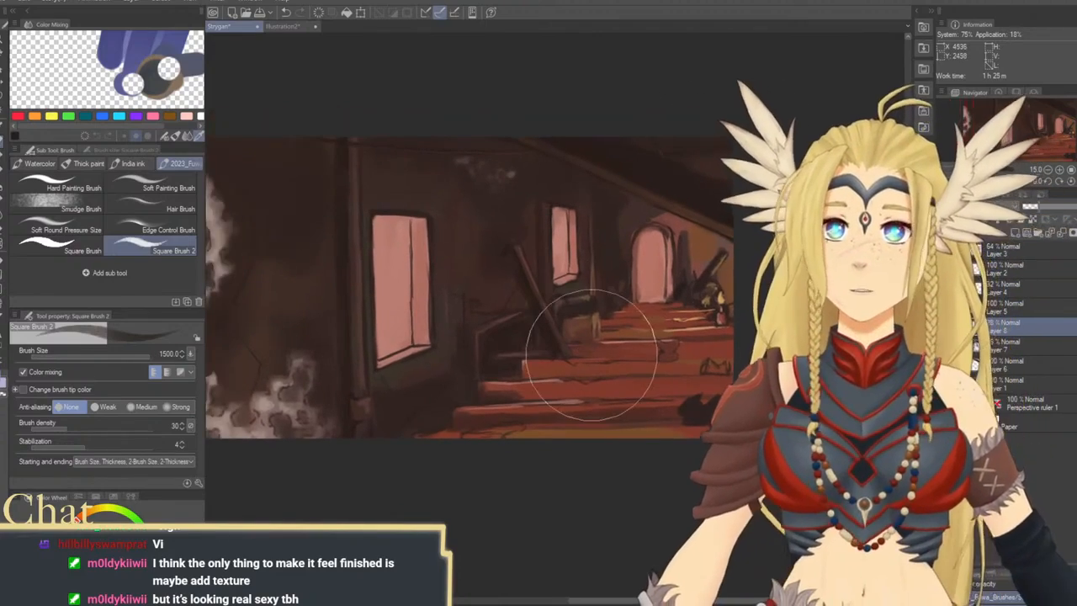
{"action": "left_click_drag", "start_coordinate": [621, 334], "coordinate": [607, 327]}
Shade the step edges and the wall around the archway, reducing the brush size through 400 to 250
{"action": "key", "text": "["}
{"action": "key", "text": "["}
{"action": "key", "text": "["}
{"action": "key", "text": "["}
{"action": "key", "text": "["}
{"action": "key", "text": "["}
{"action": "key", "text": "["}
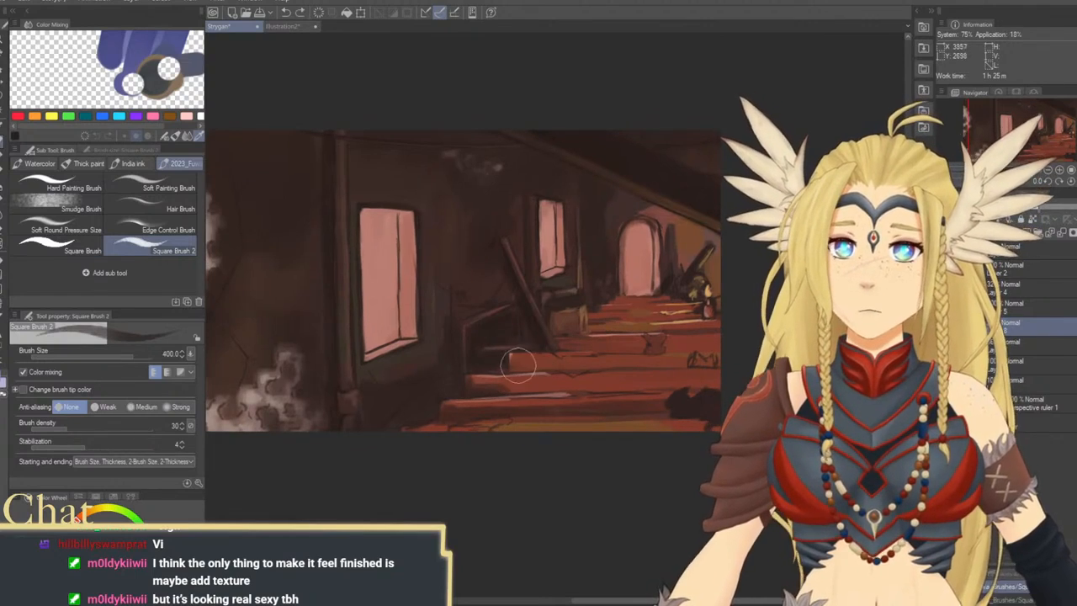
{"action": "key", "text": "["}
{"action": "key", "text": "["}
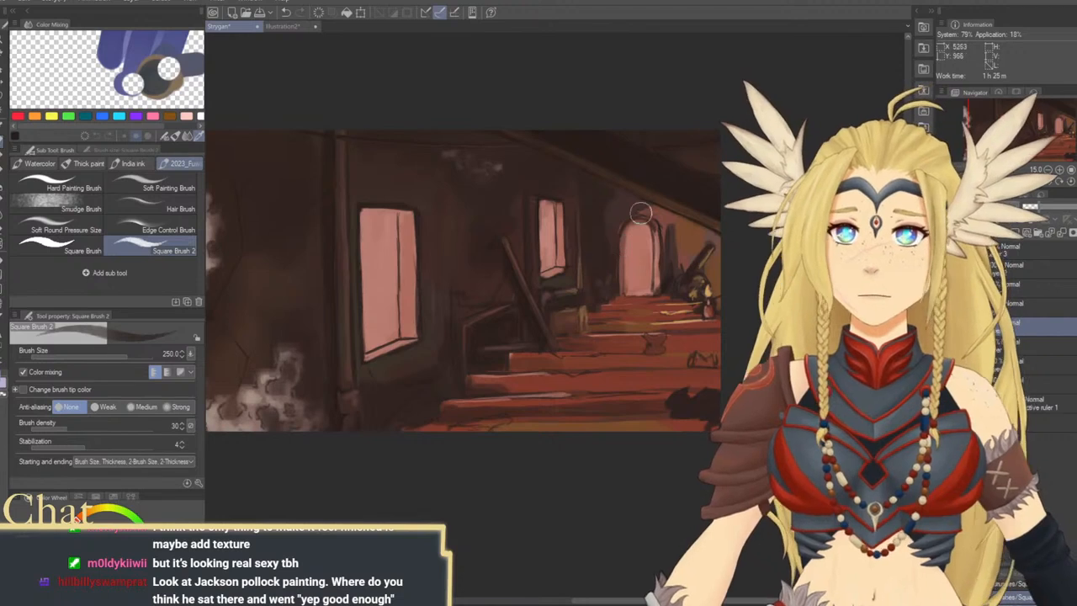
Darken the wall above the archway and the upper steps at brush size 600
{"action": "key", "text": "]"}
{"action": "key", "text": "]"}
{"action": "key", "text": "]"}
{"action": "key", "text": "]"}
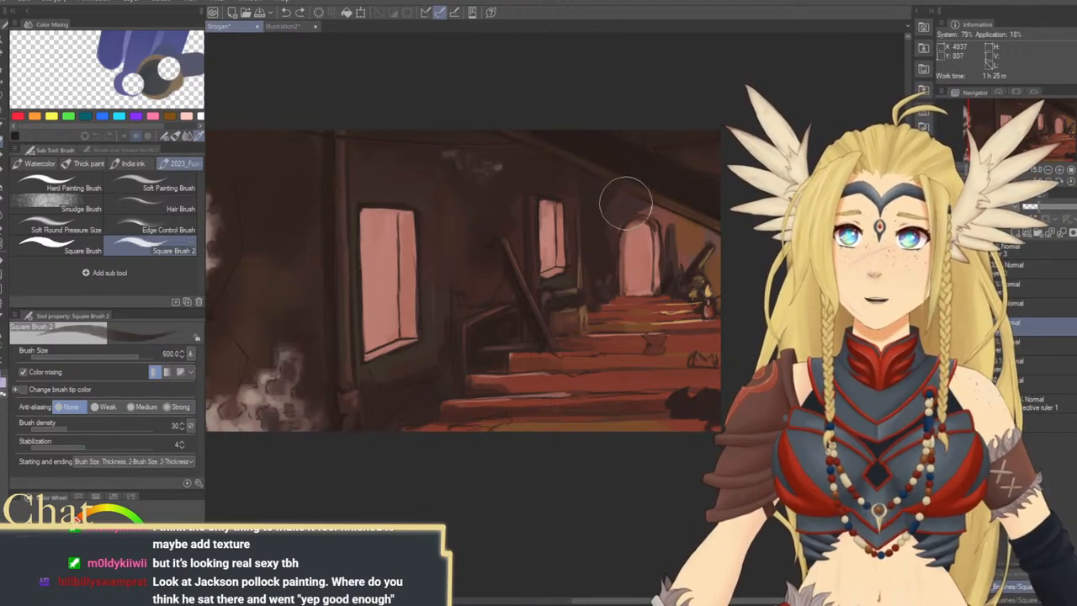
{"action": "left_click_drag", "start_coordinate": [662, 221], "coordinate": [664, 243]}
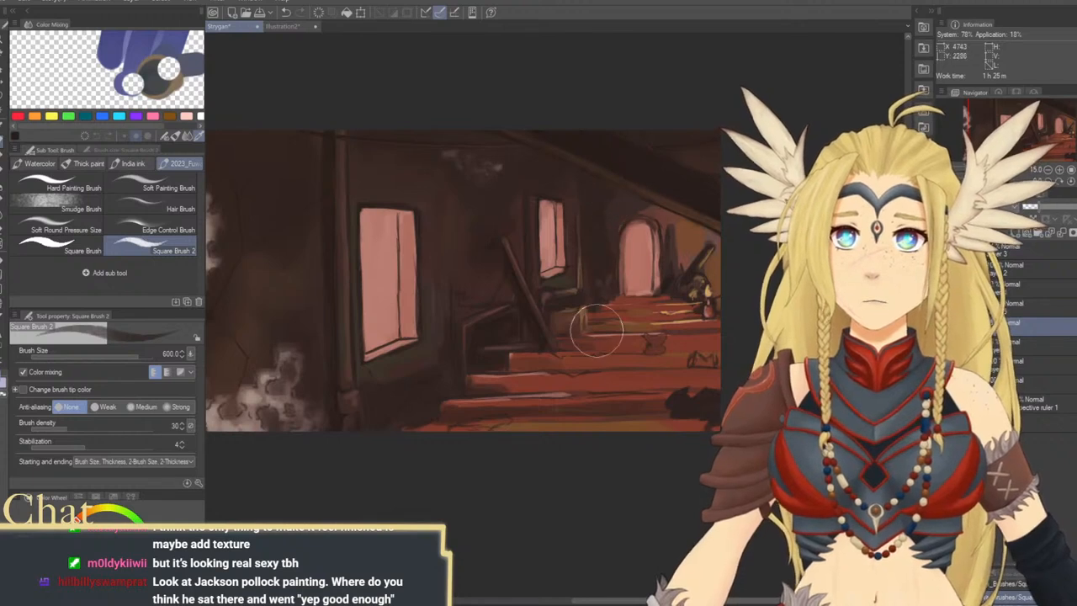
{"action": "left_click_drag", "start_coordinate": [616, 308], "coordinate": [668, 309]}
Shade the lower steps with broad dark strokes at brush size 1200, and add a new raster layer above the shading
{"action": "key", "text": "]"}
{"action": "key", "text": "]"}
{"action": "key", "text": "]"}
{"action": "key", "text": "]"}
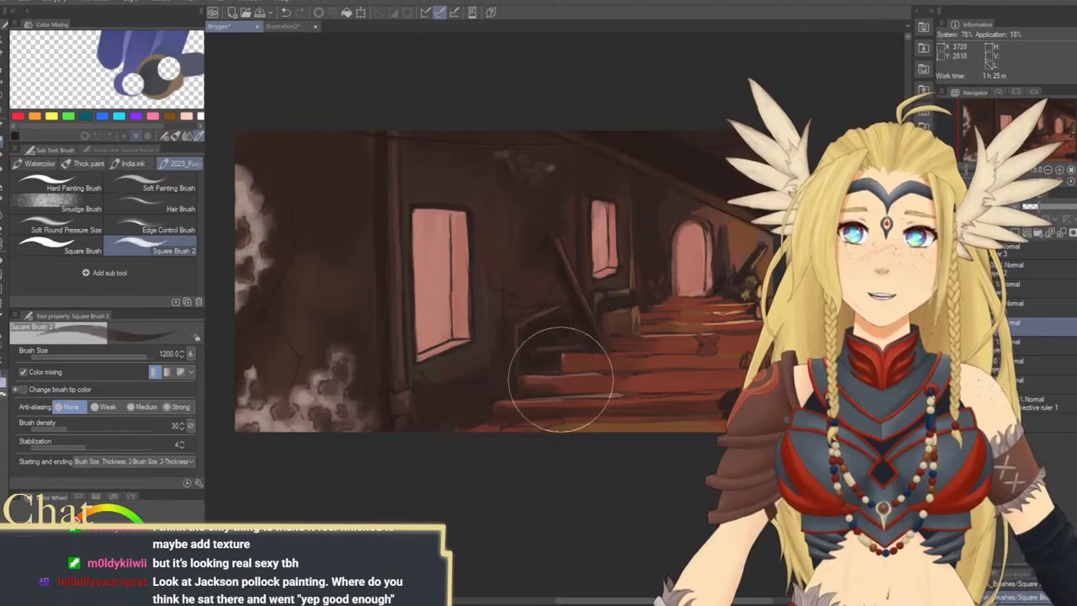
{"action": "mouse_move", "coordinate": [672, 381]}
{"action": "left_mouse_down"}
{"action": "mouse_move", "coordinate": [567, 329]}
{"action": "mouse_move", "coordinate": [539, 352]}
{"action": "left_mouse_up"}
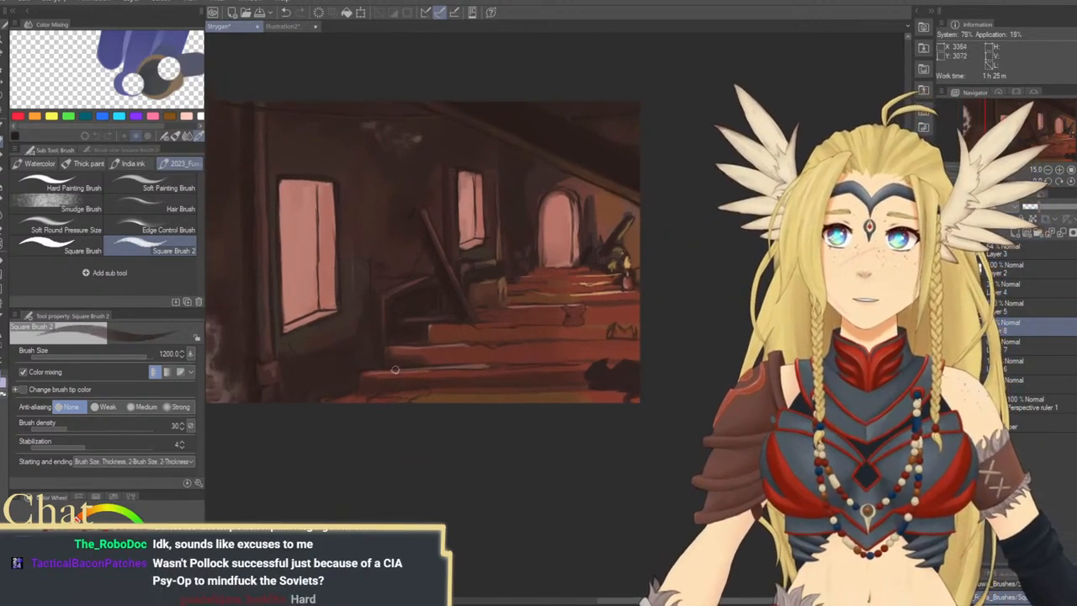
{"action": "left_click_drag", "start_coordinate": [527, 367], "coordinate": [522, 377]}
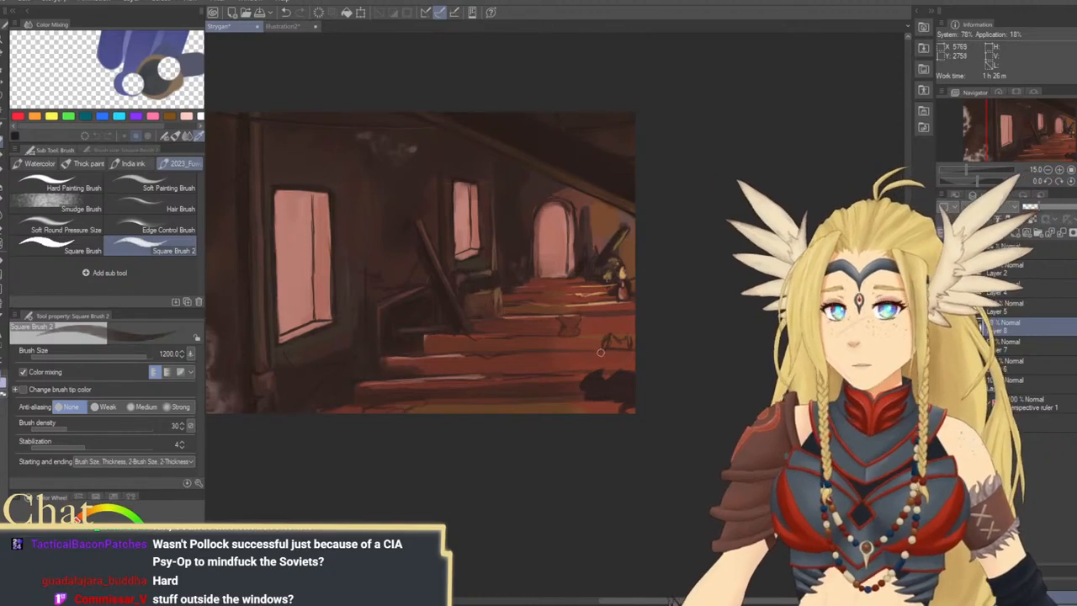
{"action": "mouse_move", "coordinate": [631, 361]}
{"action": "left_mouse_down"}
{"action": "mouse_move", "coordinate": [685, 369]}
{"action": "mouse_move", "coordinate": [686, 352]}
{"action": "left_mouse_up"}
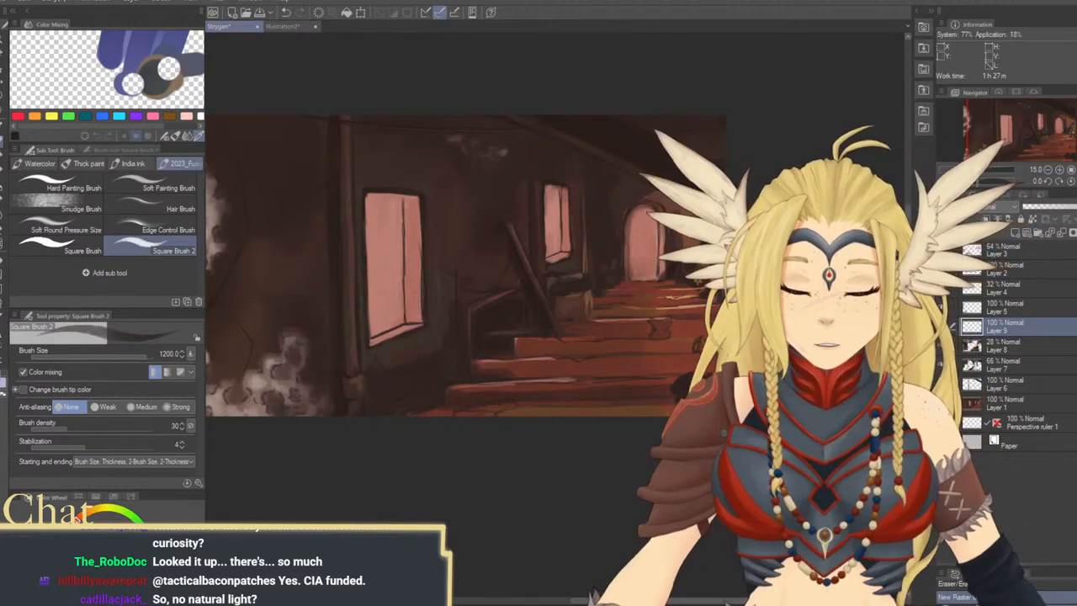
{"action": "left_click_drag", "start_coordinate": [364, 244], "coordinate": [362, 357]}
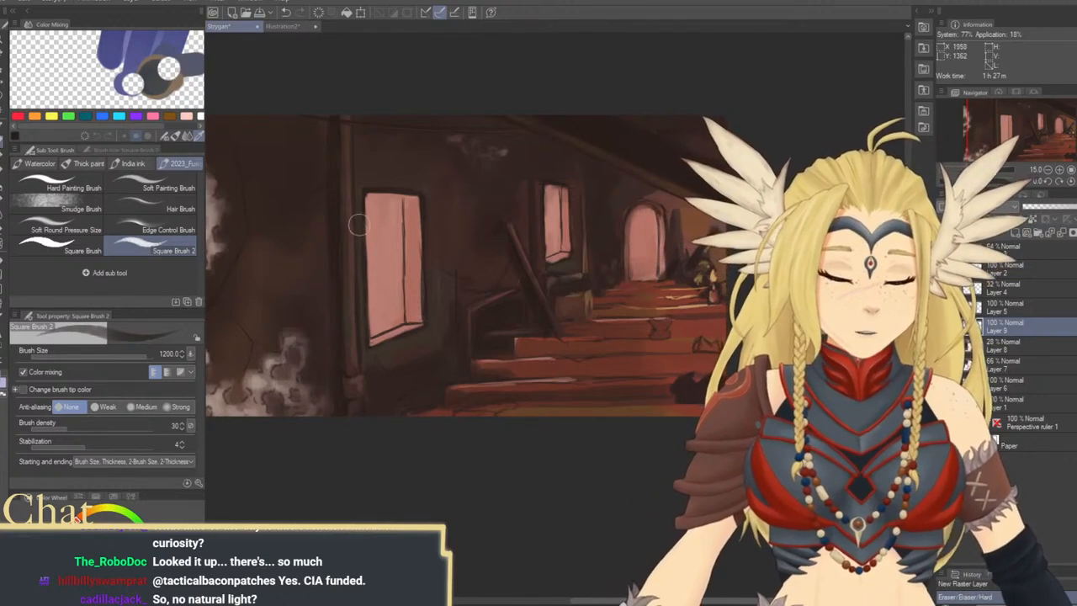
{"action": "left_click_drag", "start_coordinate": [367, 247], "coordinate": [370, 343]}
{"action": "key", "text": "ctrl+z"}
Paint dark building silhouettes in the lower parts of the large and smaller windows, starting at brush size 250 and reducing it
{"action": "key", "text": "bracketleft"}
{"action": "key", "text": "bracketleft"}
{"action": "key", "text": "bracketleft"}
{"action": "key", "text": "bracketleft"}
{"action": "key", "text": "bracketleft"}
{"action": "key", "text": "bracketleft"}
{"action": "key", "text": "bracketleft"}
{"action": "key", "text": "bracketleft"}
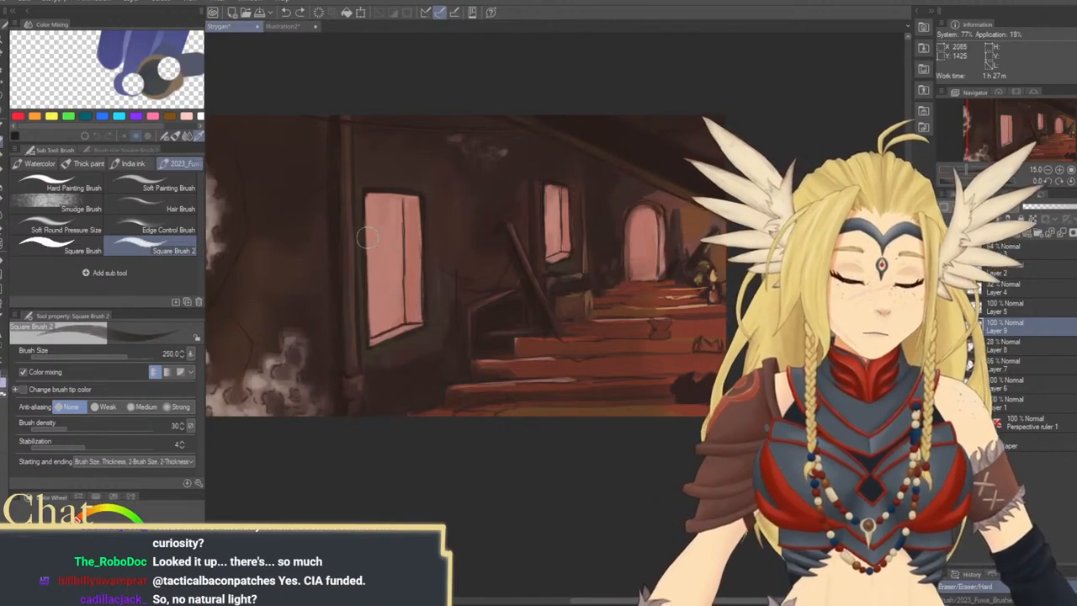
{"action": "mouse_move", "coordinate": [364, 237]}
{"action": "left_mouse_down"}
{"action": "mouse_move", "coordinate": [368, 344]}
{"action": "mouse_move", "coordinate": [365, 243]}
{"action": "mouse_move", "coordinate": [368, 326]}
{"action": "left_mouse_up"}
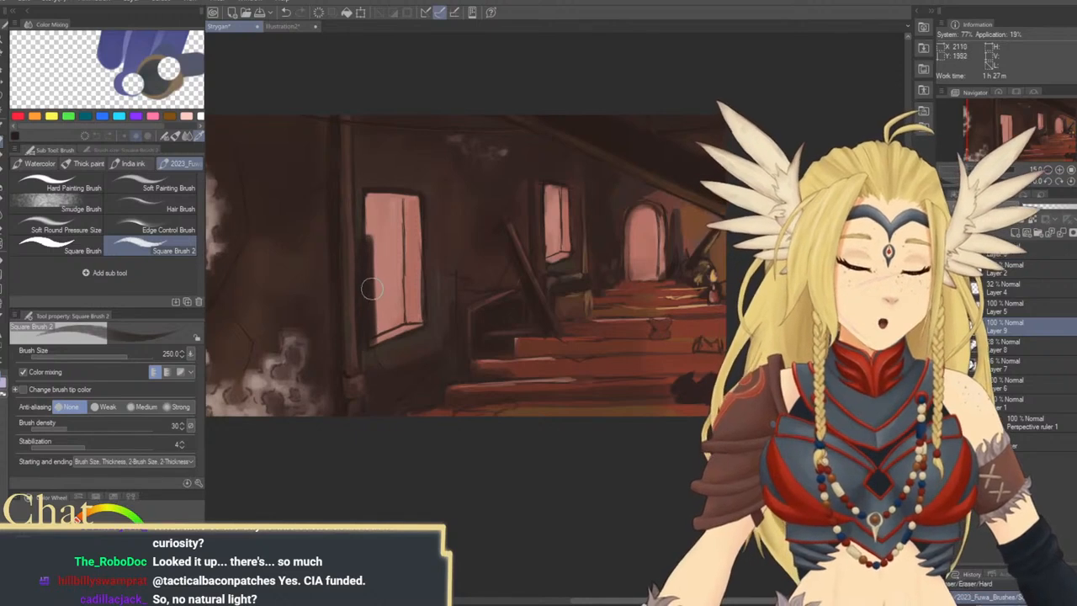
{"action": "mouse_move", "coordinate": [373, 288]}
{"action": "left_mouse_down"}
{"action": "mouse_move", "coordinate": [395, 286]}
{"action": "mouse_move", "coordinate": [398, 330]}
{"action": "mouse_move", "coordinate": [402, 282]}
{"action": "mouse_move", "coordinate": [375, 319]}
{"action": "left_mouse_up"}
{"action": "key", "text": "bracketleft"}
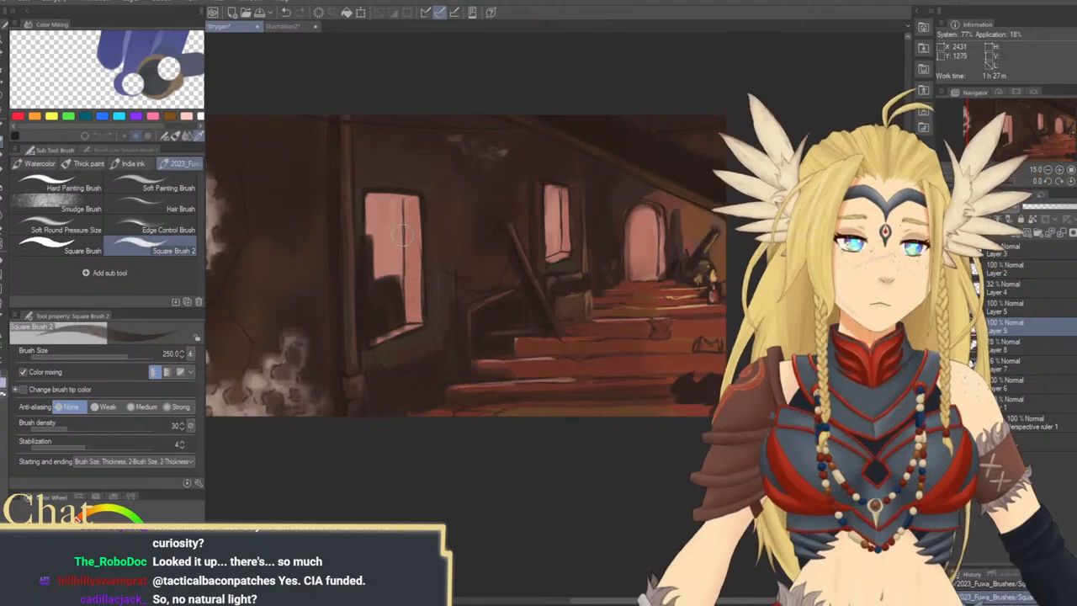
{"action": "left_click_drag", "start_coordinate": [400, 281], "coordinate": [398, 325]}
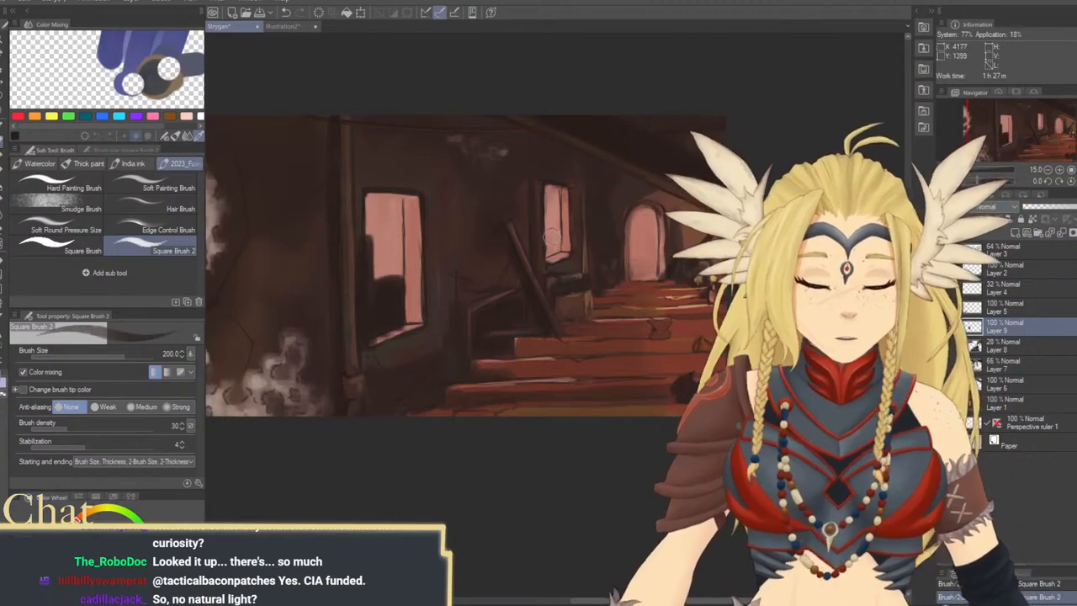
{"action": "key", "text": "bracketleft"}
{"action": "left_click_drag", "start_coordinate": [549, 236], "coordinate": [548, 251]}
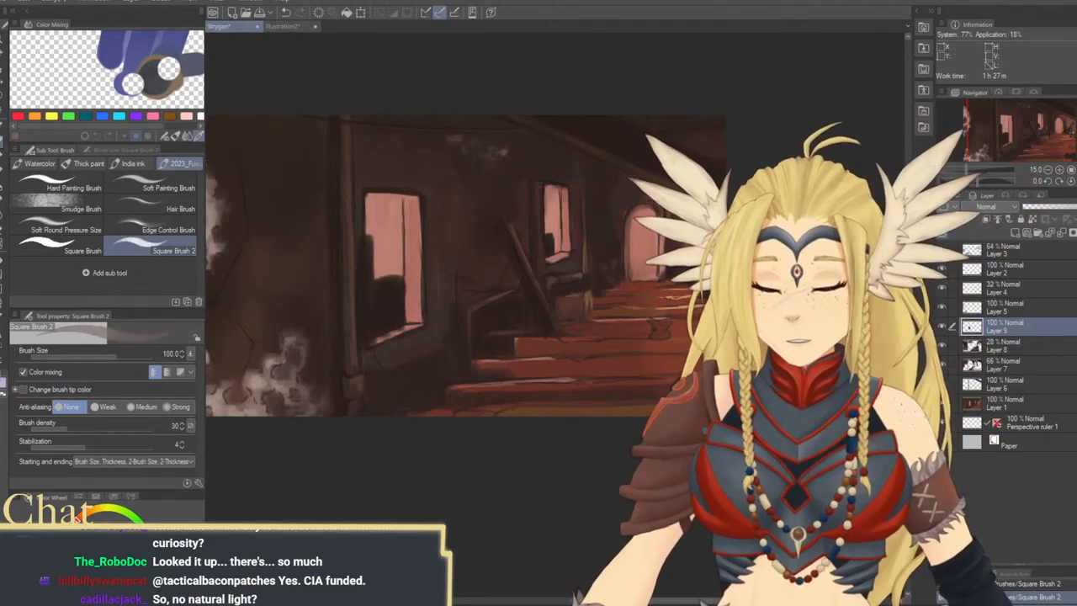
{"action": "mouse_move", "coordinate": [390, 278]}
{"action": "left_mouse_down"}
{"action": "mouse_move", "coordinate": [387, 238]}
{"action": "mouse_move", "coordinate": [389, 251]}
{"action": "left_mouse_up"}
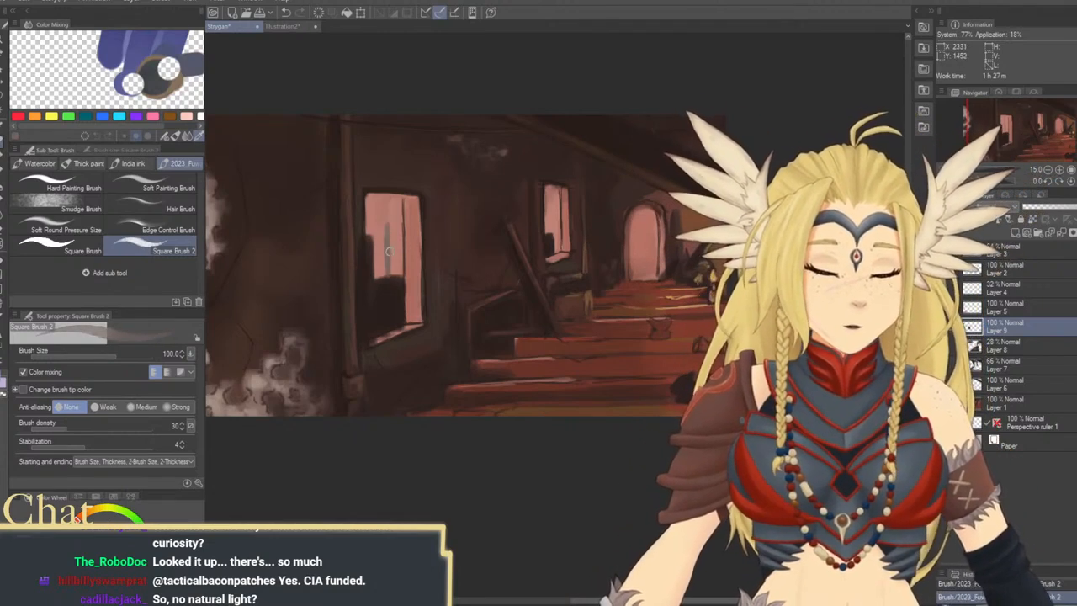
{"action": "key", "text": "ctrl+z"}
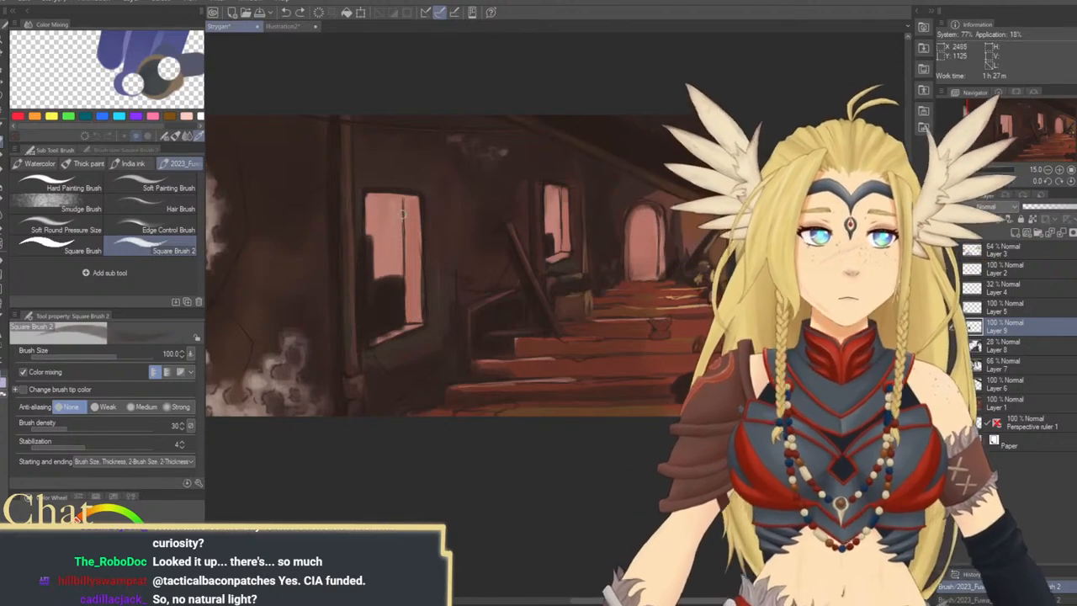
{"action": "key", "text": "]"}
{"action": "left_click_drag", "start_coordinate": [386, 268], "coordinate": [402, 225]}
{"action": "key", "text": "ctrl+z"}
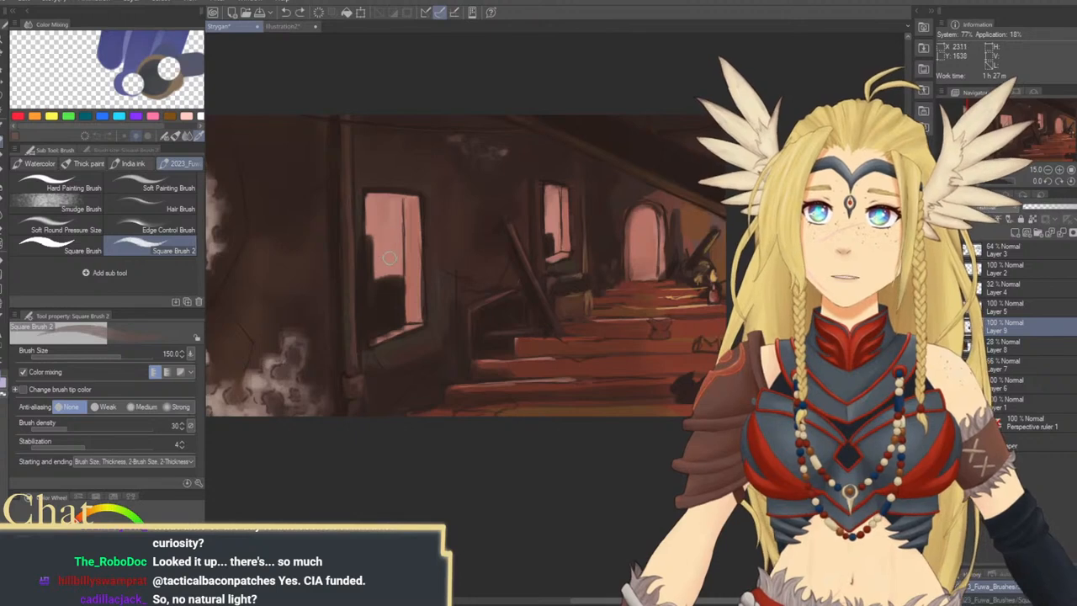
Paint a lighter grey building with a slanted top behind the dark silhouette in the large window at brush size 150
{"action": "mouse_move", "coordinate": [385, 276]}
{"action": "left_mouse_down"}
{"action": "mouse_move", "coordinate": [396, 231]}
{"action": "mouse_move", "coordinate": [383, 235]}
{"action": "left_mouse_up"}
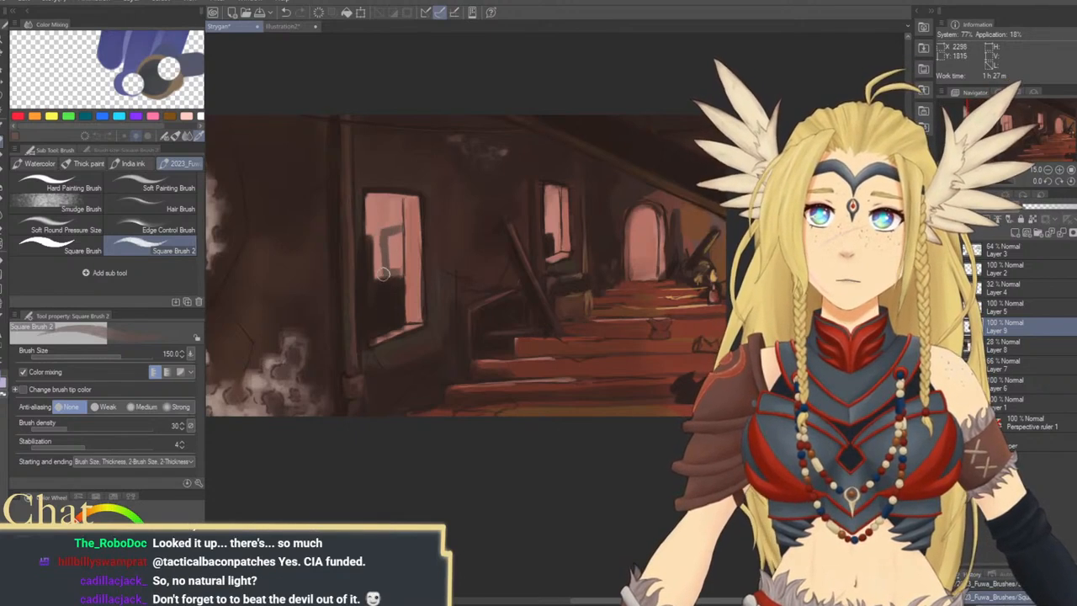
{"action": "left_click_drag", "start_coordinate": [393, 272], "coordinate": [400, 247]}
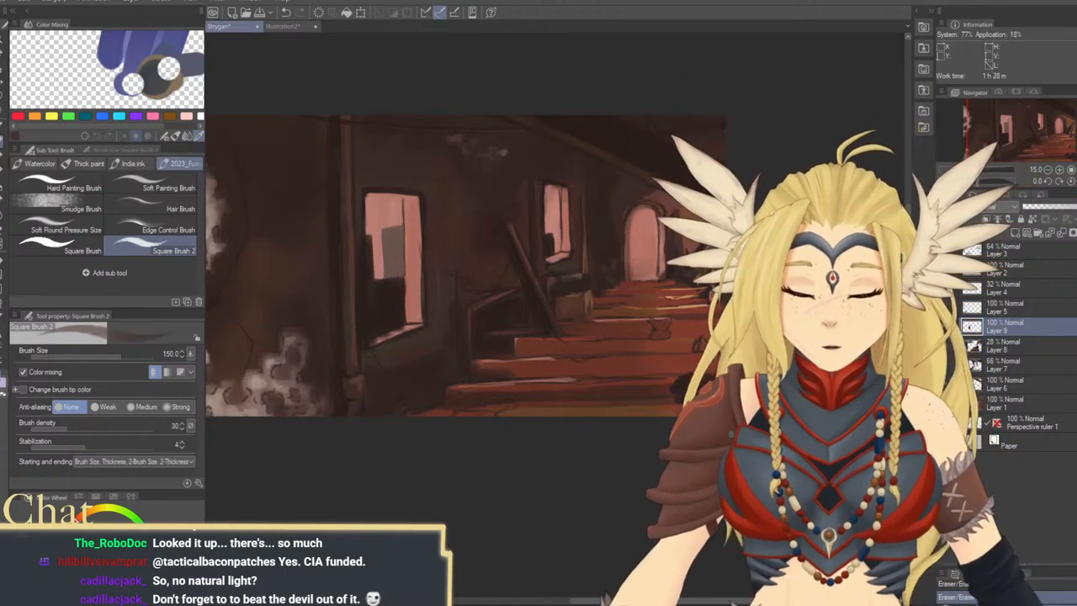
{"action": "left_click_drag", "start_coordinate": [365, 222], "coordinate": [395, 196]}
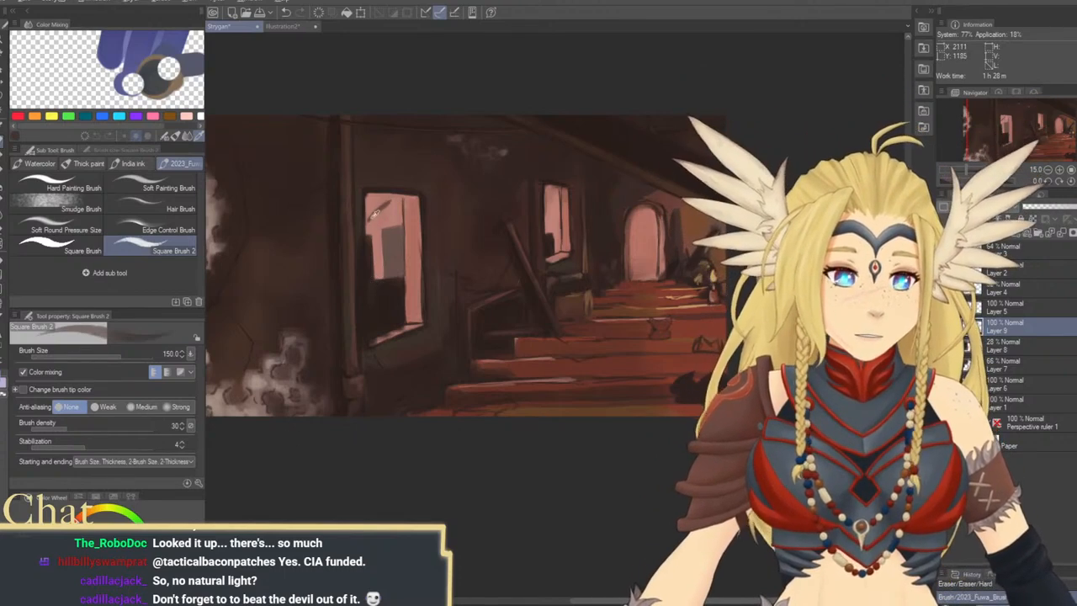
{"action": "left_click", "coordinate": [375, 215], "text": "alt"}
{"action": "key", "text": "ctrl+z"}
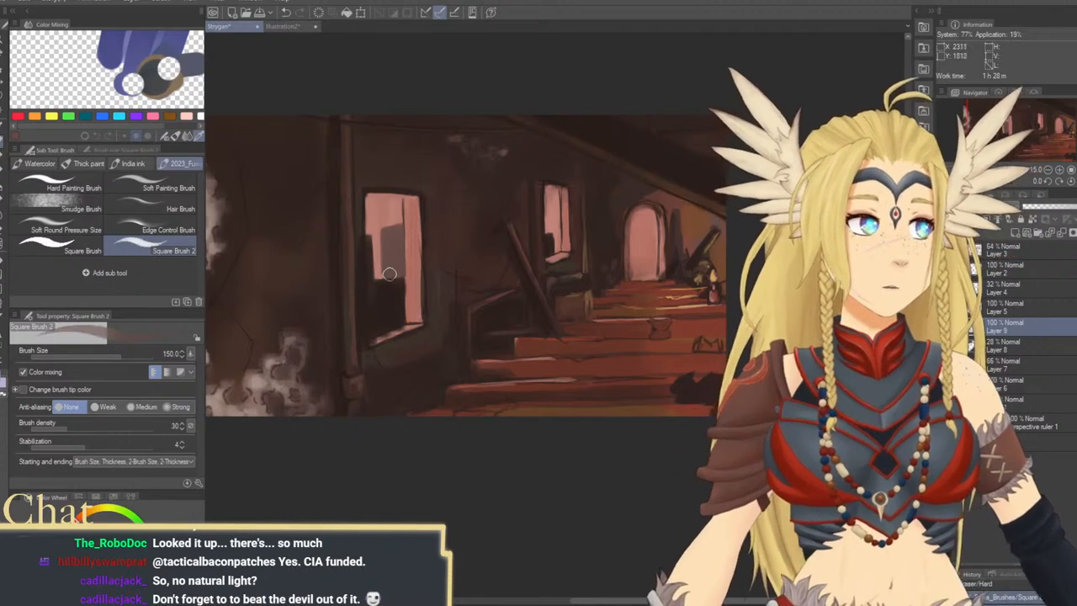
Paint a grey building silhouette behind the dark one in the smaller window at brush size 120
{"action": "key", "text": "bracketleft"}
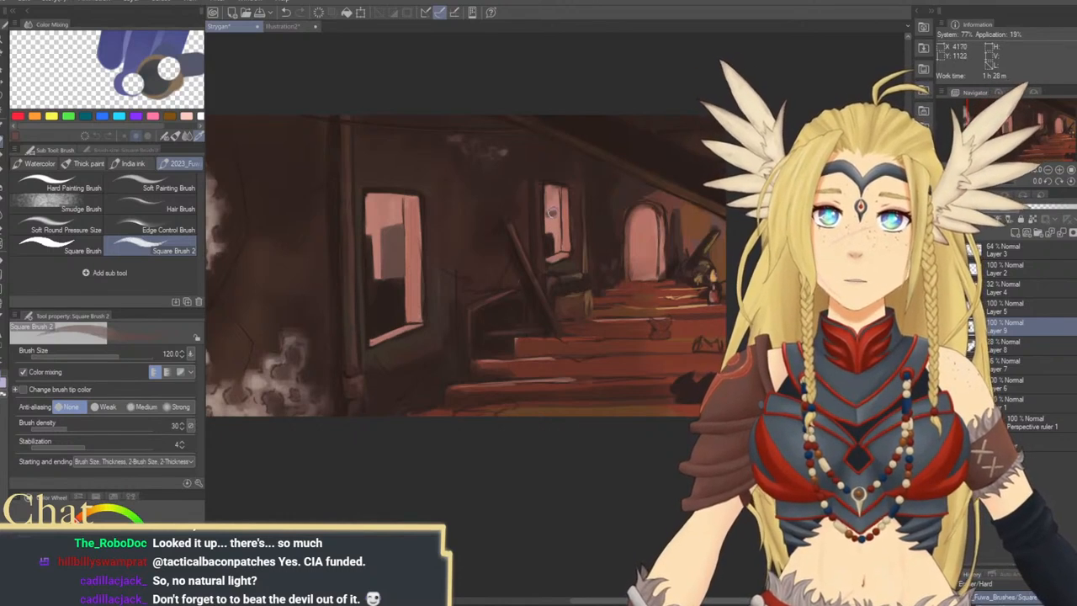
{"action": "mouse_move", "coordinate": [553, 213]}
{"action": "left_mouse_down"}
{"action": "mouse_move", "coordinate": [559, 250]}
{"action": "mouse_move", "coordinate": [549, 215]}
{"action": "mouse_move", "coordinate": [555, 257]}
{"action": "mouse_move", "coordinate": [552, 215]}
{"action": "left_mouse_up"}
{"action": "left_click_drag", "start_coordinate": [556, 255], "coordinate": [566, 246]}
{"action": "key", "text": "ctrl+z"}
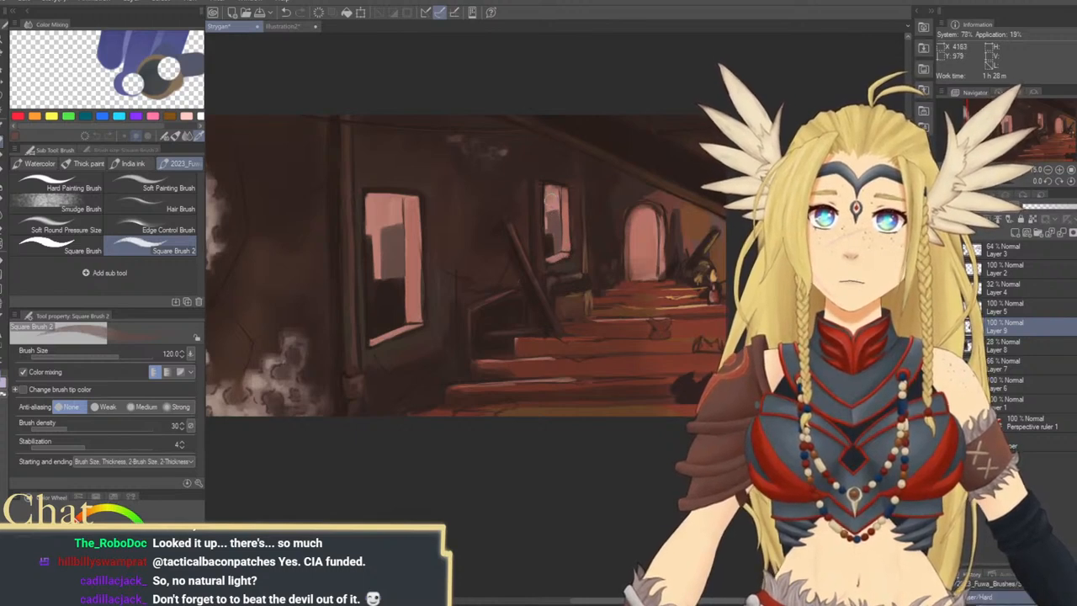
{"action": "mouse_move", "coordinate": [544, 211]}
{"action": "left_mouse_down"}
{"action": "mouse_move", "coordinate": [546, 228]}
{"action": "mouse_move", "coordinate": [546, 216]}
{"action": "left_mouse_up"}
{"action": "left_click_drag", "start_coordinate": [569, 302], "coordinate": [477, 304]}
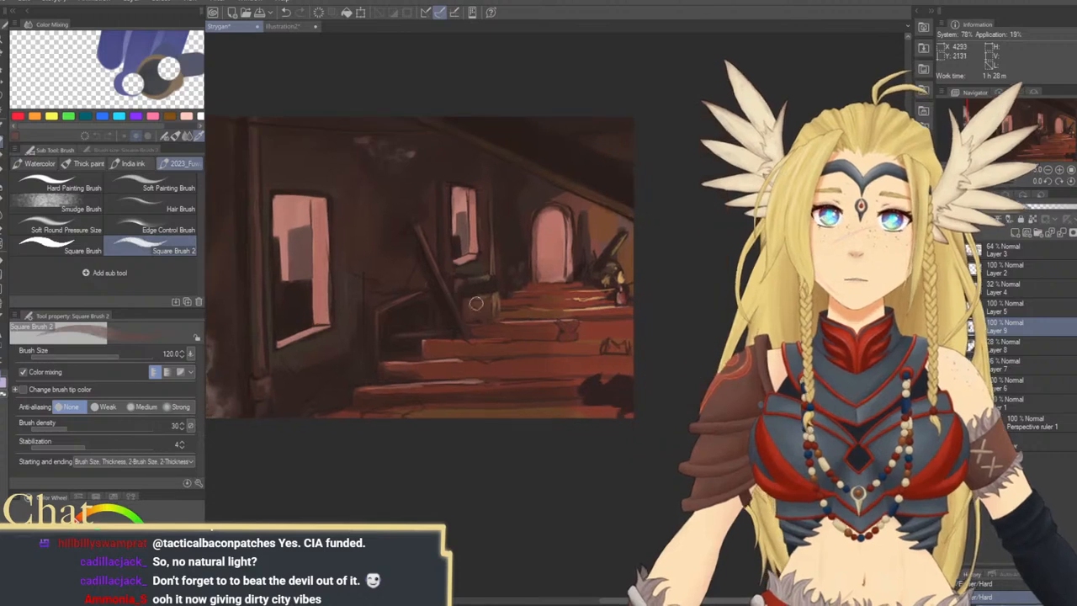
{"action": "left_click_drag", "start_coordinate": [557, 379], "coordinate": [543, 360]}
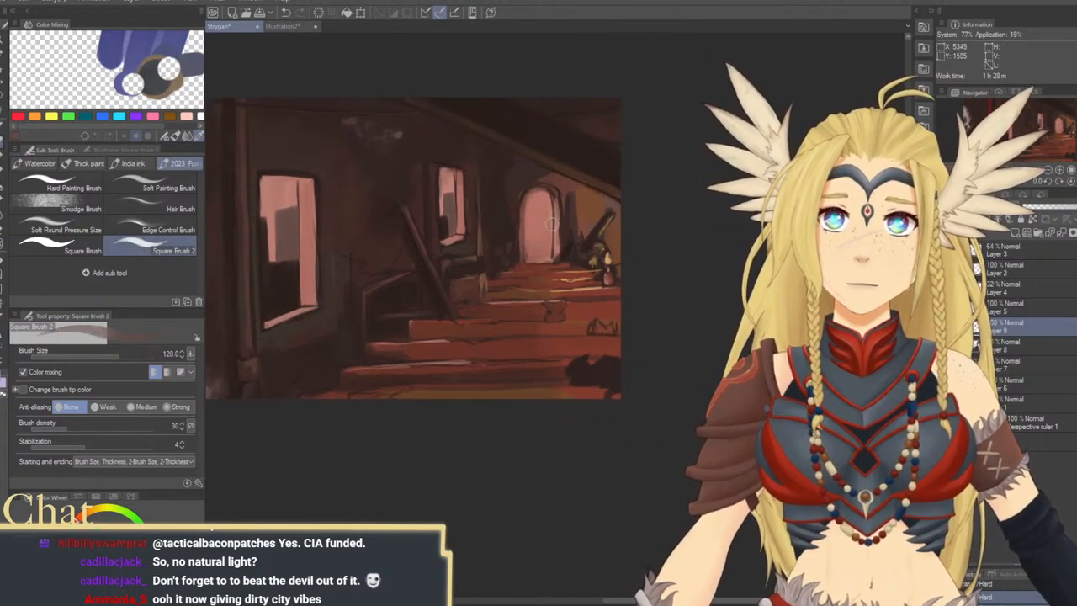
{"action": "left_click_drag", "start_coordinate": [524, 292], "coordinate": [565, 308]}
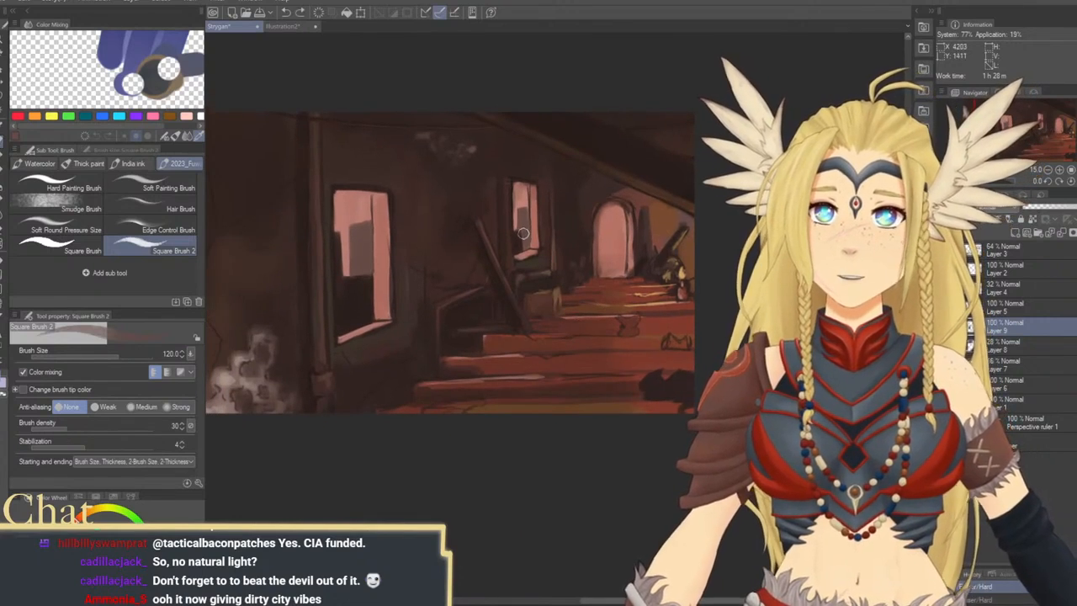
{"action": "left_click_drag", "start_coordinate": [524, 234], "coordinate": [524, 233]}
{"action": "left_click_drag", "start_coordinate": [525, 283], "coordinate": [555, 276]}
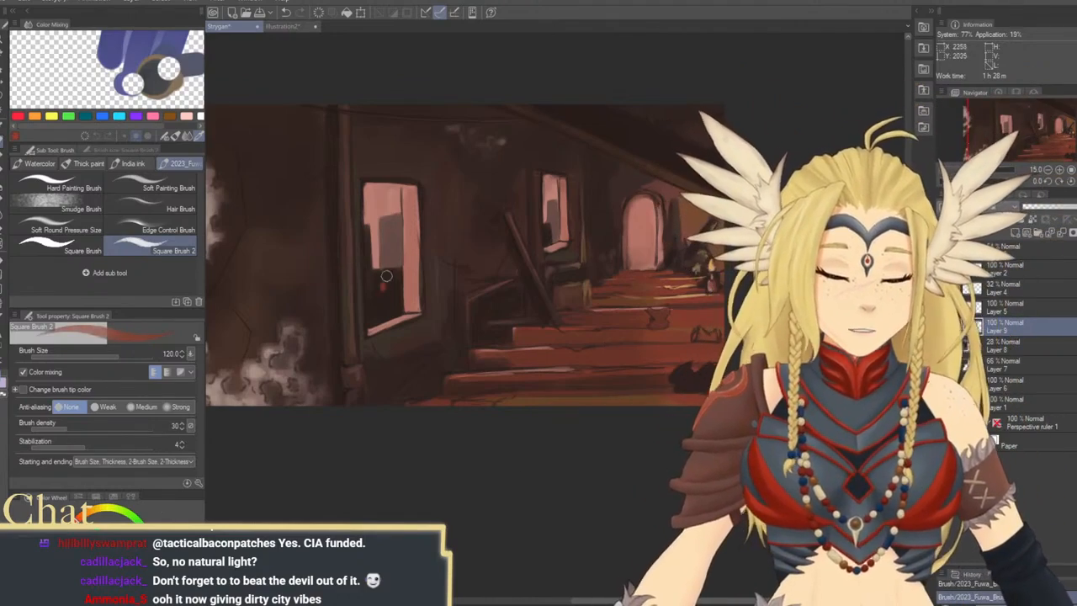
On a new raster layer, paint red horizontal stripes on the dark building and vertical ones on the grey building at brush size 120
{"action": "key", "text": "ctrl+z"}
{"action": "key", "text": "["}
{"action": "key", "text": "["}
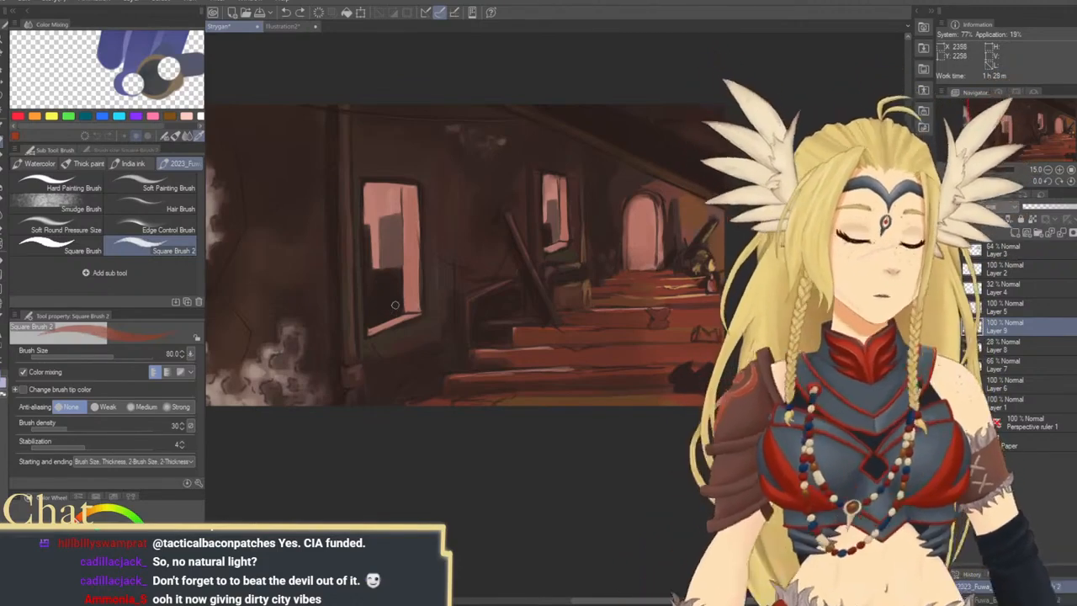
{"action": "left_click", "coordinate": [1016, 233]}
{"action": "key", "text": "]"}
{"action": "key", "text": "]"}
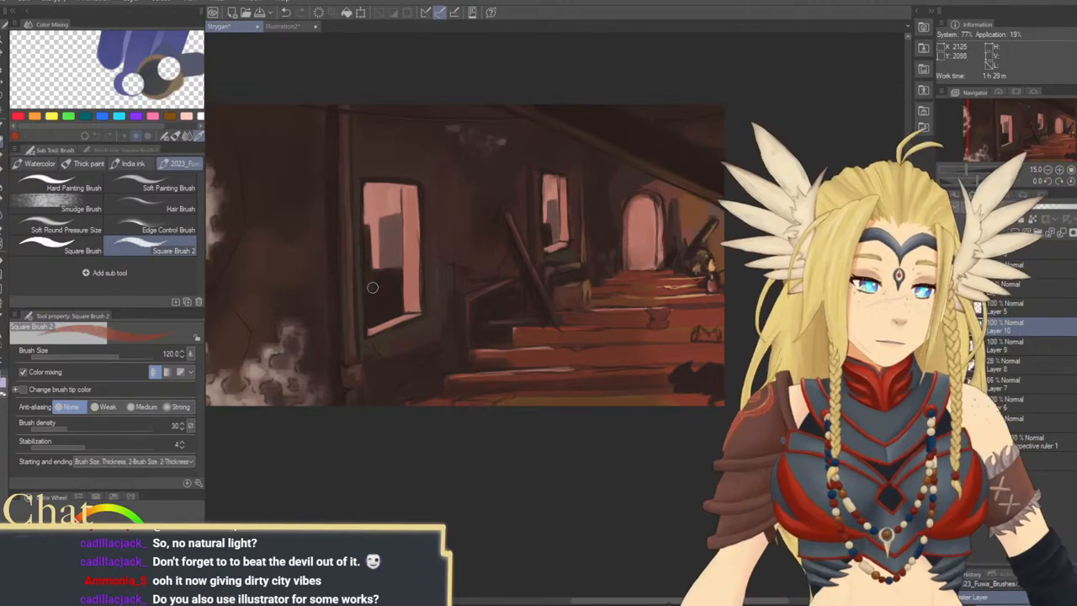
{"action": "mouse_move", "coordinate": [372, 287]}
{"action": "left_mouse_down"}
{"action": "mouse_move", "coordinate": [395, 285]}
{"action": "mouse_move", "coordinate": [370, 306]}
{"action": "mouse_move", "coordinate": [392, 298]}
{"action": "left_mouse_up"}
{"action": "key", "text": "ctrl+z"}
{"action": "key", "text": "ctrl+z"}
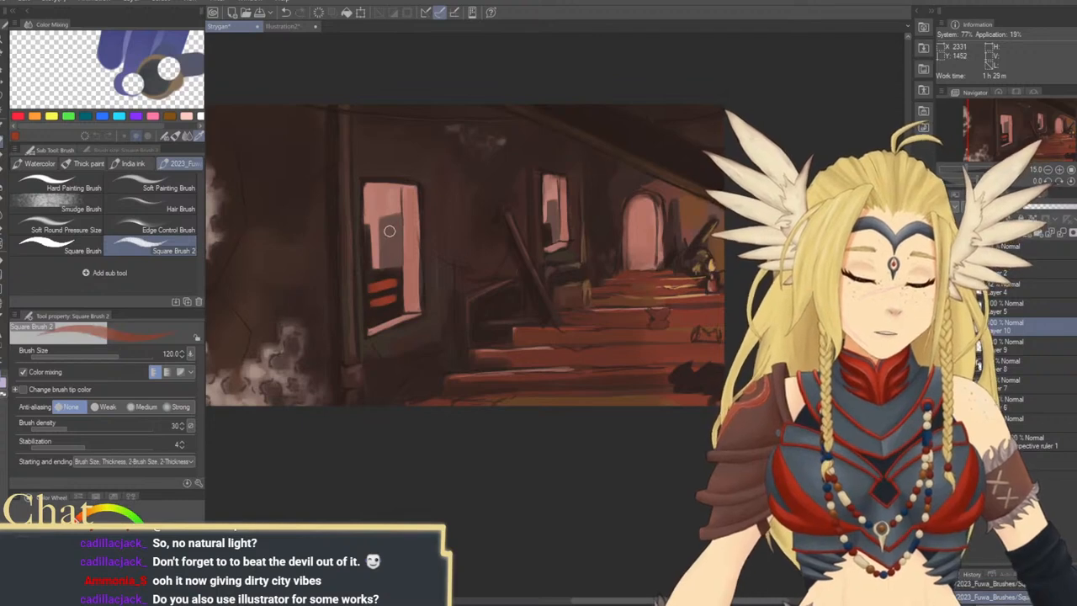
{"action": "mouse_move", "coordinate": [390, 231]}
{"action": "left_mouse_down"}
{"action": "mouse_move", "coordinate": [389, 252]}
{"action": "mouse_move", "coordinate": [398, 223]}
{"action": "mouse_move", "coordinate": [401, 256]}
{"action": "left_mouse_up"}
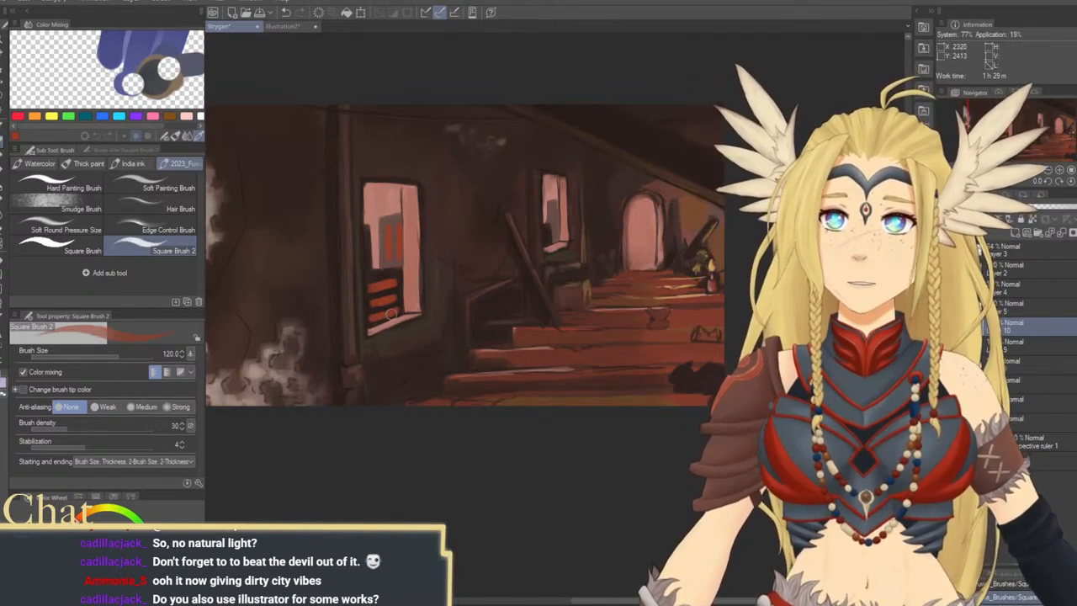
Erase gaps in the red stripes to form small lit windows at size 80, and add red lights to the smaller window's building
{"action": "key", "text": "bracketleft"}
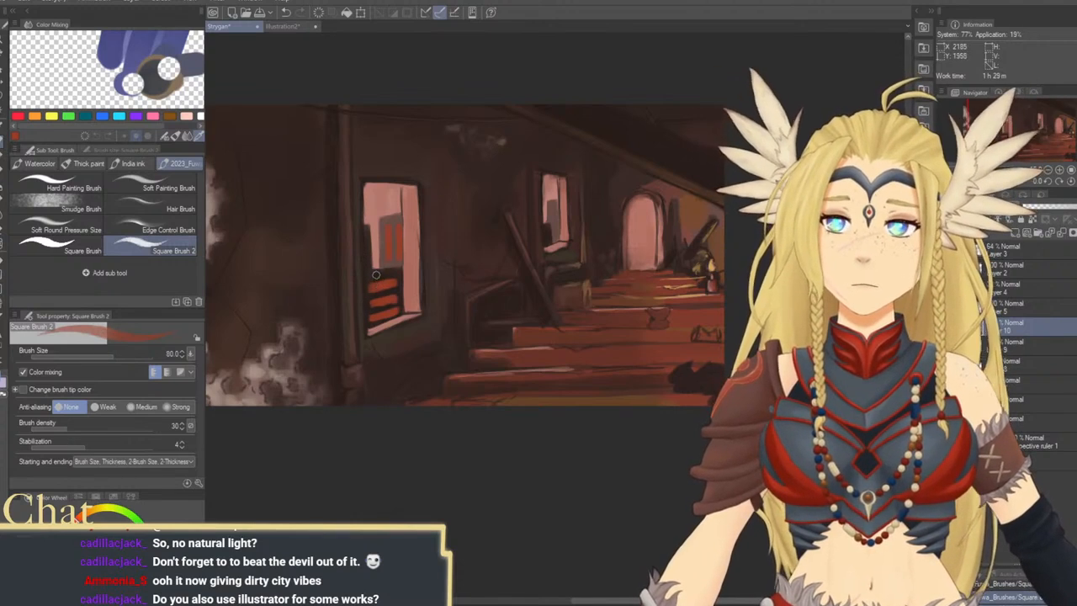
{"action": "left_click_drag", "start_coordinate": [378, 276], "coordinate": [380, 312]}
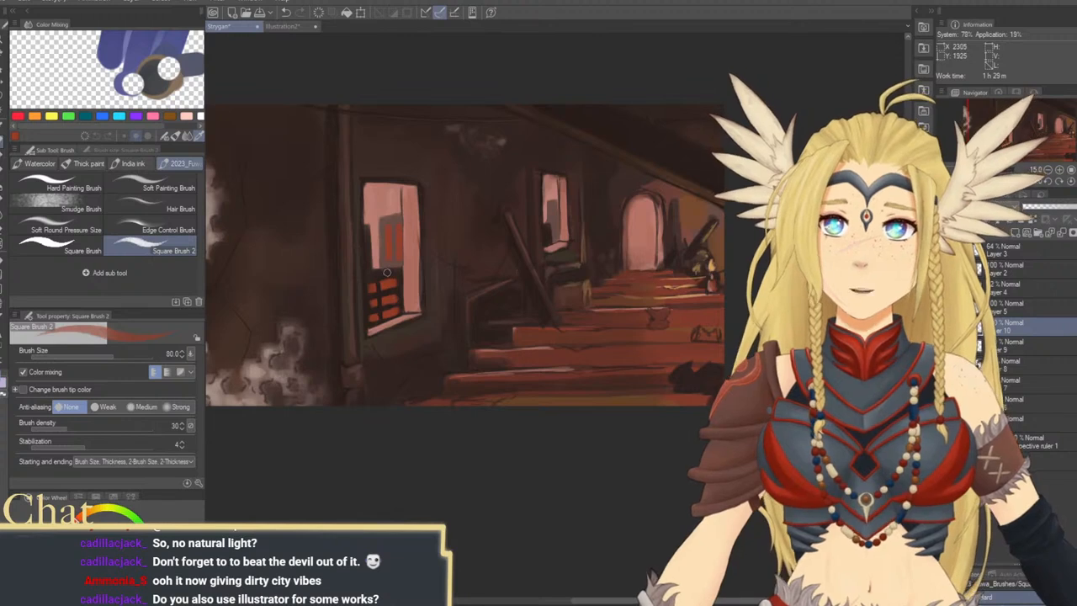
{"action": "left_click_drag", "start_coordinate": [386, 271], "coordinate": [391, 317]}
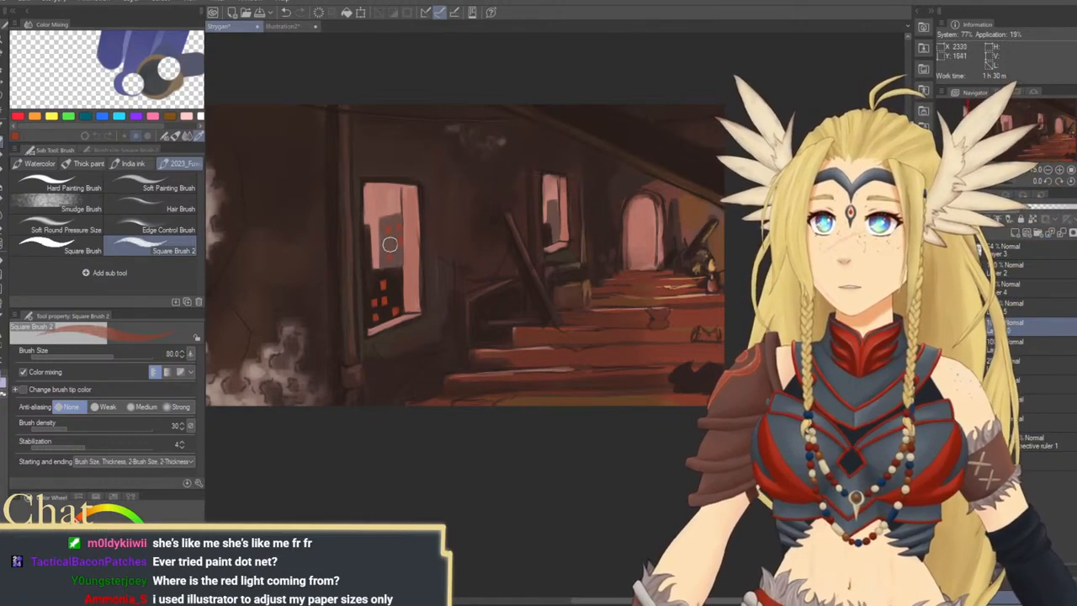
{"action": "left_click_drag", "start_coordinate": [540, 255], "coordinate": [535, 255]}
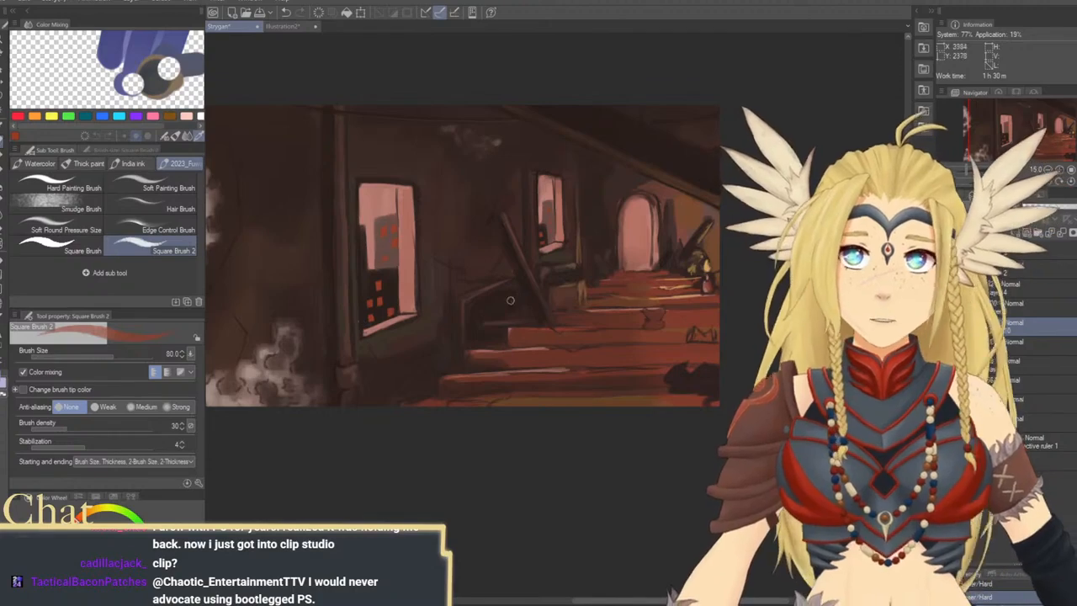
Paint the sketched object at the right end of the stairs in sampled orange and brown tones, reducing the brush size to 50
{"action": "mouse_move", "coordinate": [520, 341]}
{"action": "left_mouse_down"}
{"action": "mouse_move", "coordinate": [488, 283]}
{"action": "mouse_move", "coordinate": [459, 309]}
{"action": "left_mouse_up"}
{"action": "left_click_drag", "start_coordinate": [551, 392], "coordinate": [592, 417]}
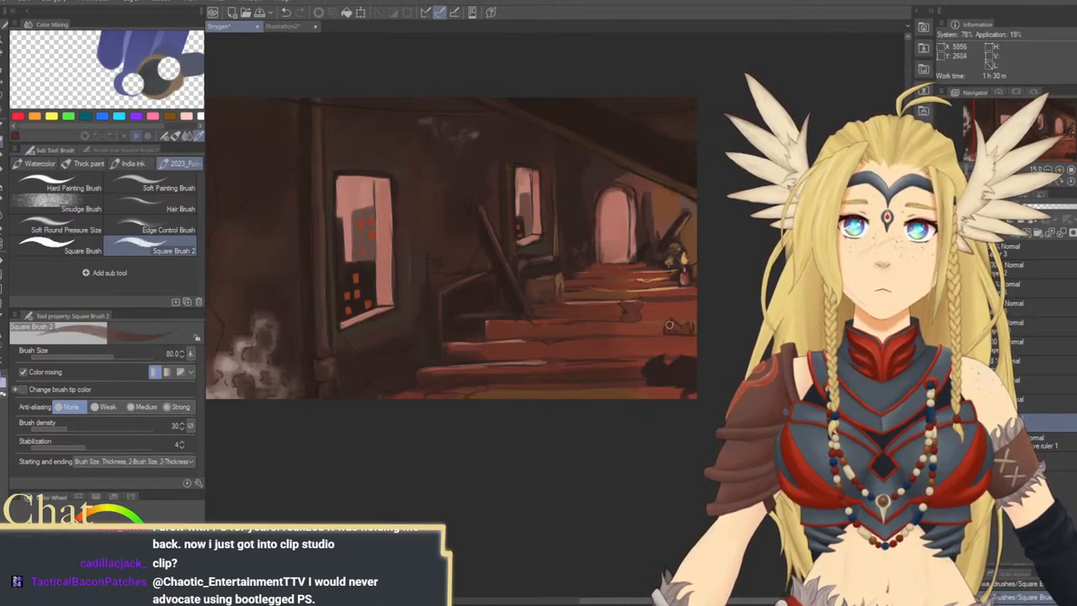
{"action": "left_click", "coordinate": [664, 275], "text": "alt"}
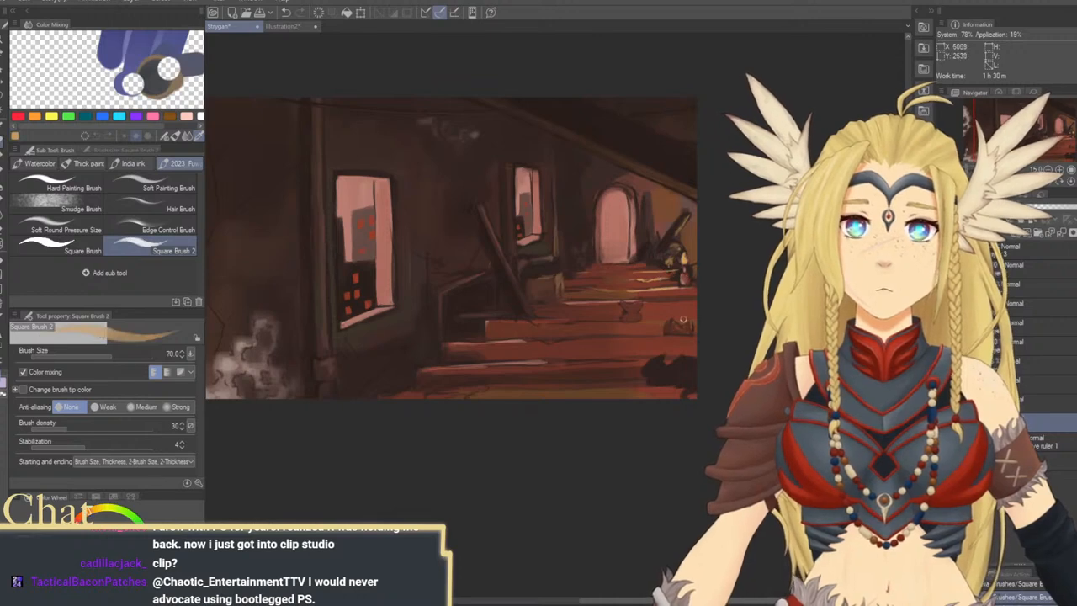
{"action": "key", "text": "bracketleft"}
{"action": "key", "text": "bracketleft"}
{"action": "key", "text": "bracketleft"}
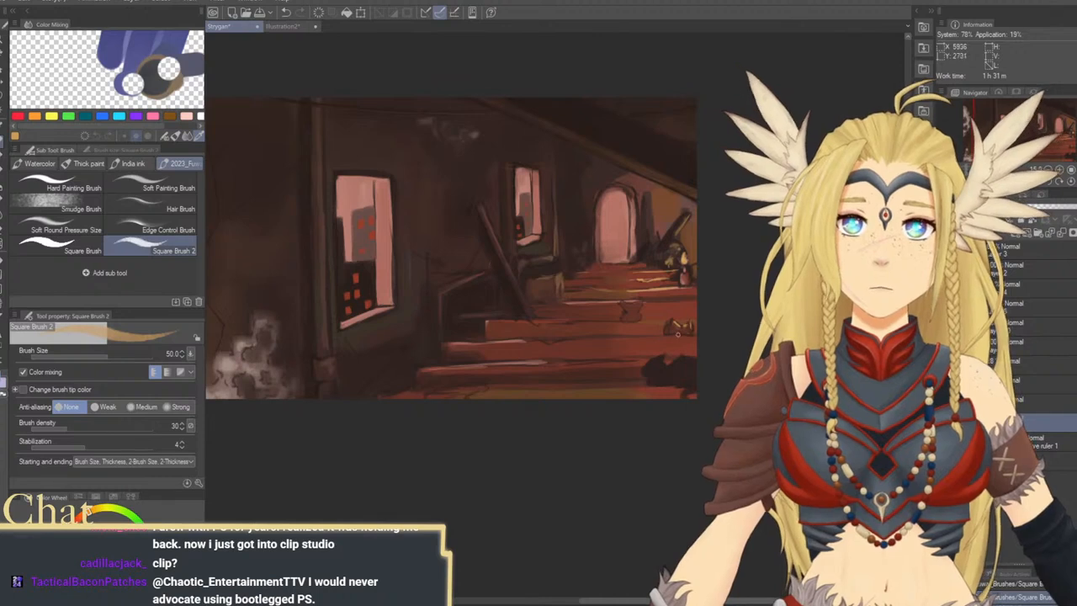
{"action": "left_click", "coordinate": [677, 272], "text": "alt"}
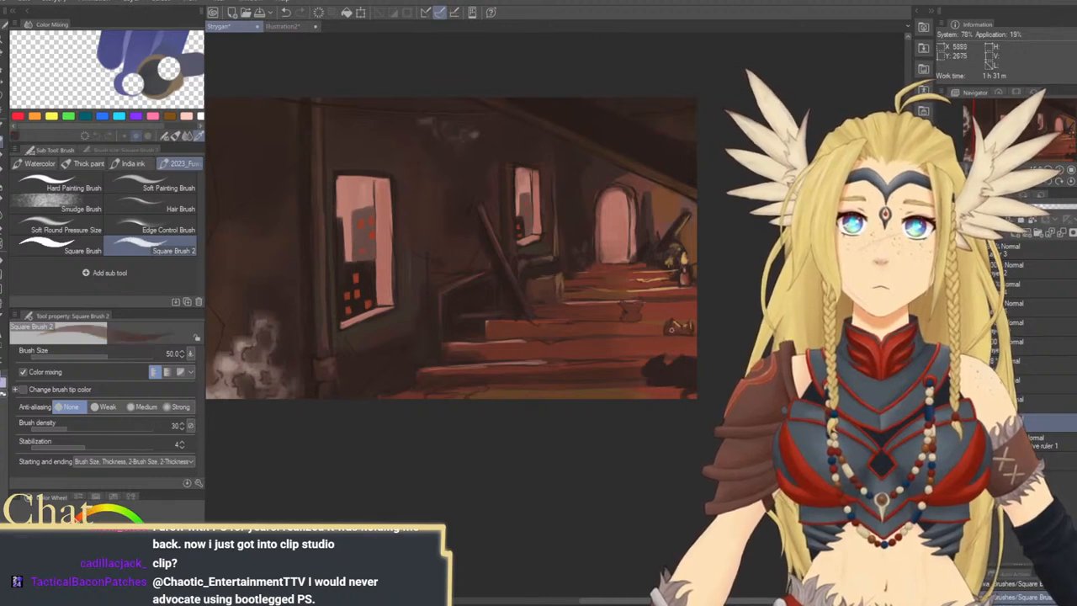
Paint the dark clutter at the right end of the lowest steps in near-black, raising the brush size to 170
{"action": "left_click", "coordinate": [656, 362], "text": "alt"}
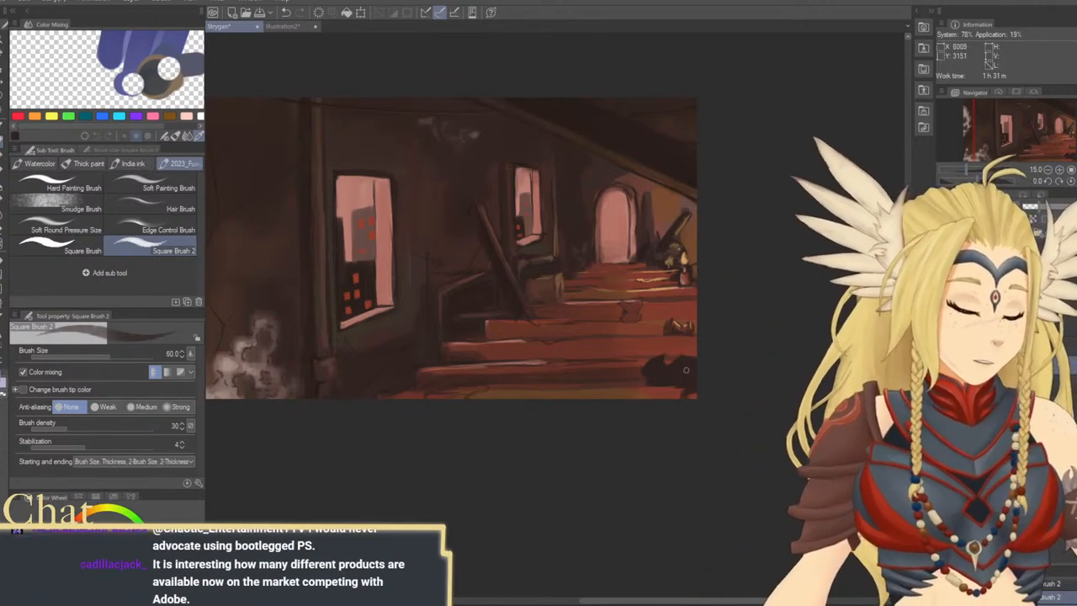
{"action": "key", "text": "bracketright"}
{"action": "key", "text": "bracketright"}
{"action": "key", "text": "bracketright"}
{"action": "key", "text": "bracketright"}
{"action": "key", "text": "bracketright"}
{"action": "key", "text": "bracketright"}
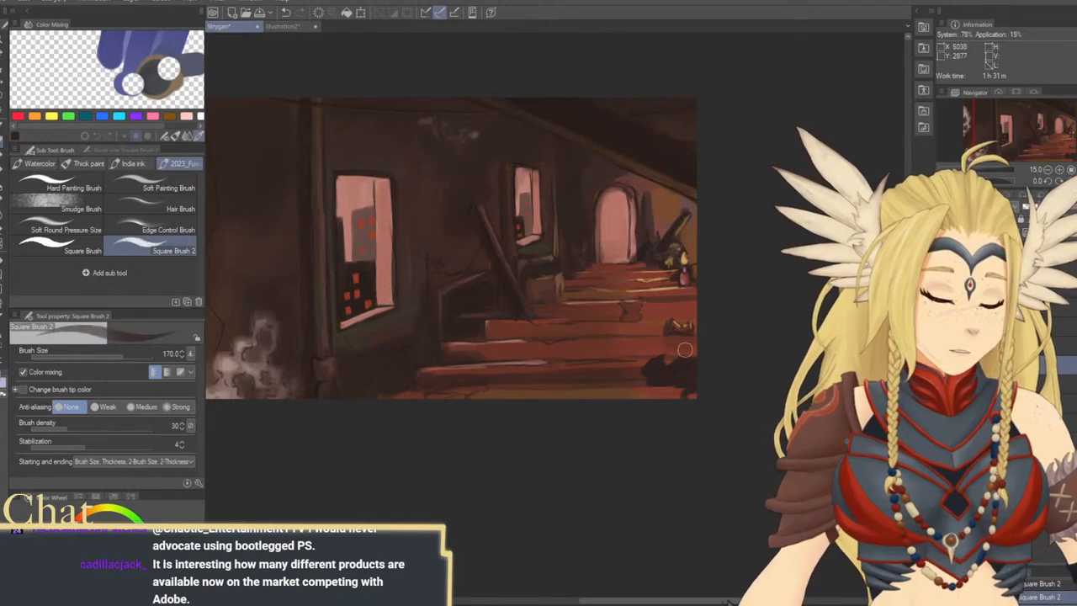
{"action": "mouse_move", "coordinate": [675, 360]}
{"action": "left_mouse_down"}
{"action": "mouse_move", "coordinate": [680, 337]}
{"action": "mouse_move", "coordinate": [673, 348]}
{"action": "left_mouse_up"}
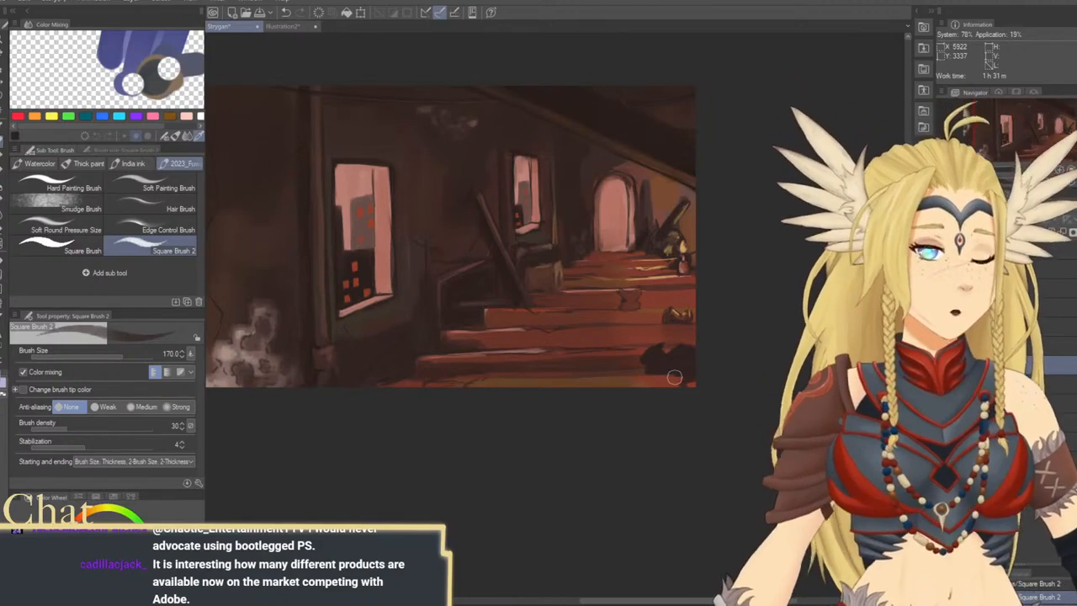
Raise the brush density to 45 and try a dark stroke beside the small pot on the stairs at size 300
{"action": "key", "text": "bracketright"}
{"action": "key", "text": "bracketright"}
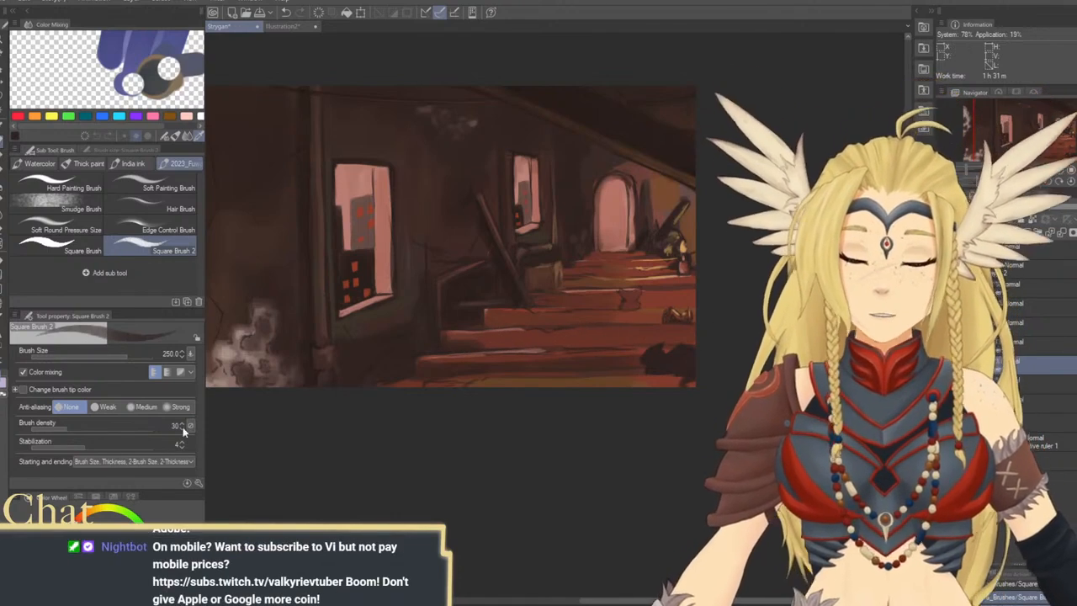
{"action": "left_click", "coordinate": [82, 427]}
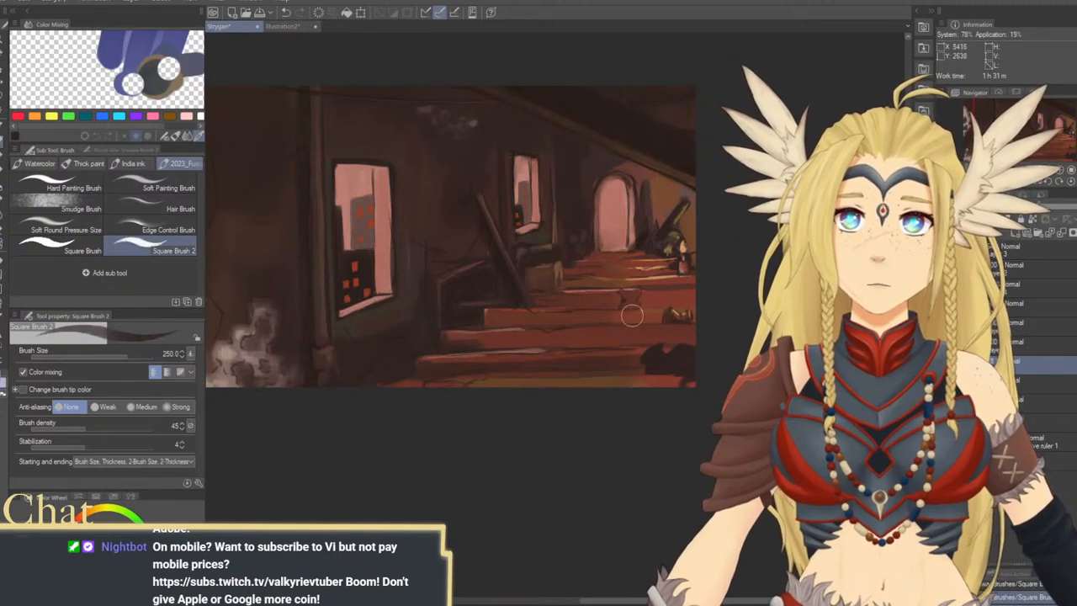
{"action": "key", "text": "]"}
{"action": "left_click_drag", "start_coordinate": [628, 315], "coordinate": [644, 318]}
{"action": "key", "text": "ctrl+z"}
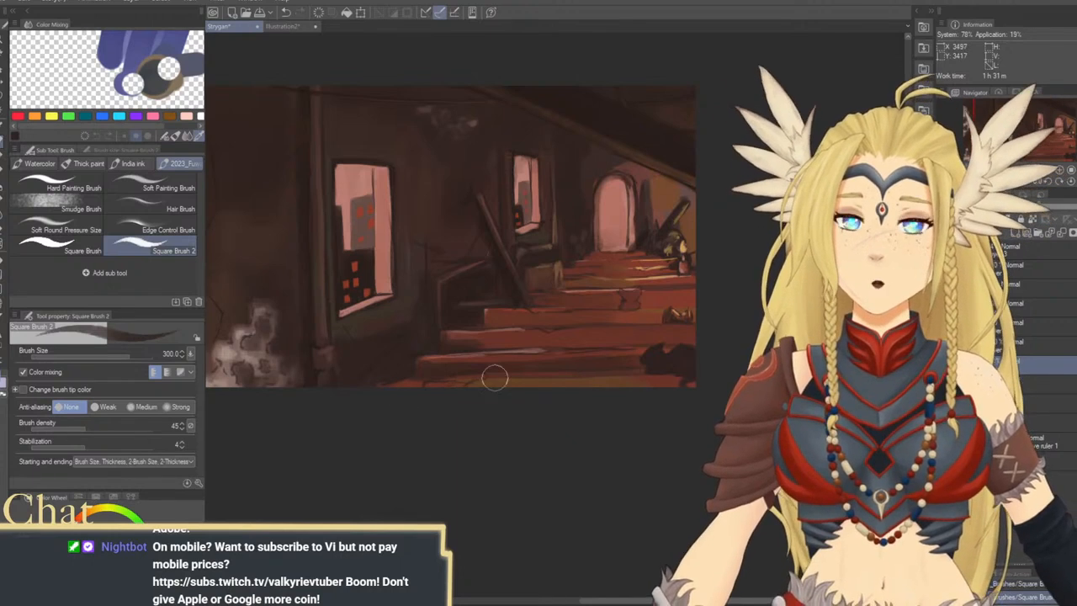
Try dark shading over the large window with the brush enlarged to size 1200
{"action": "key", "text": "["}
{"action": "key", "text": "["}
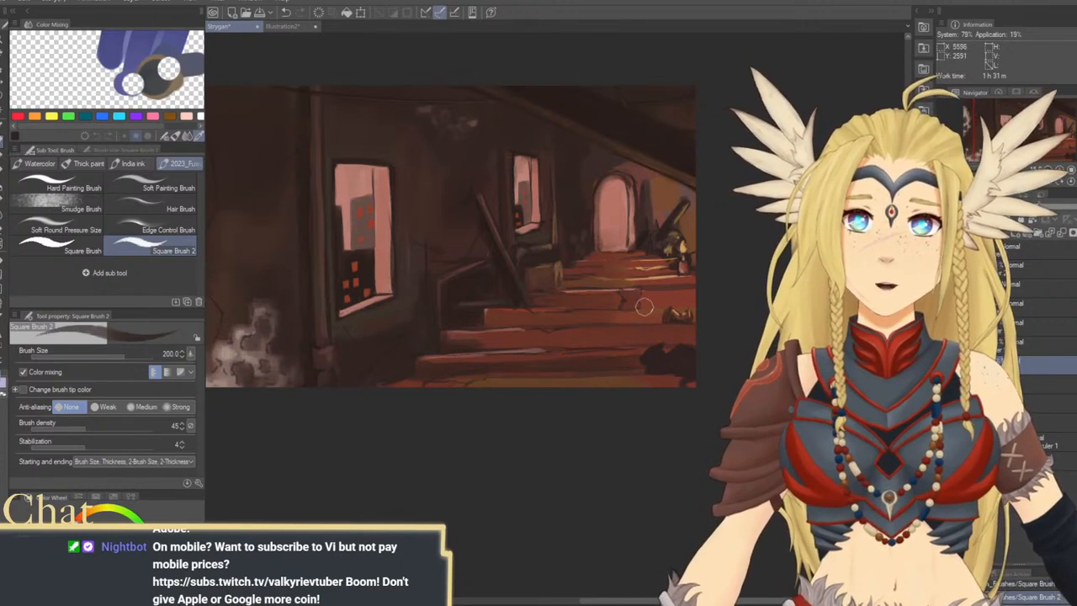
{"action": "key", "text": "]"}
{"action": "key", "text": "]"}
{"action": "key", "text": "]"}
{"action": "key", "text": "]"}
{"action": "key", "text": "]"}
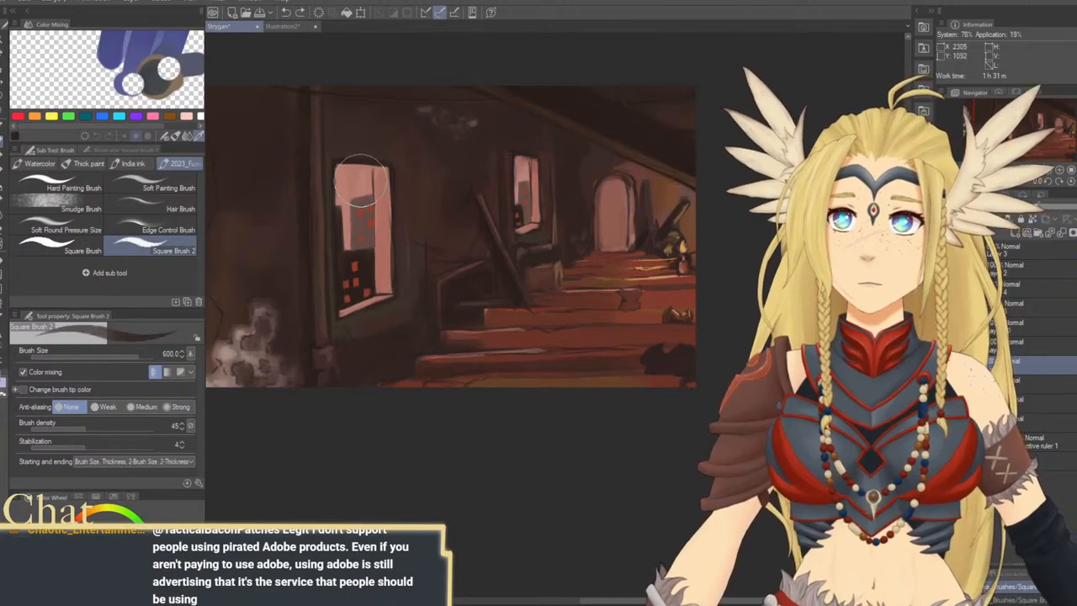
{"action": "key", "text": "]"}
{"action": "key", "text": "]"}
{"action": "key", "text": "]"}
{"action": "key", "text": "]"}
{"action": "left_click_drag", "start_coordinate": [356, 164], "coordinate": [365, 303]}
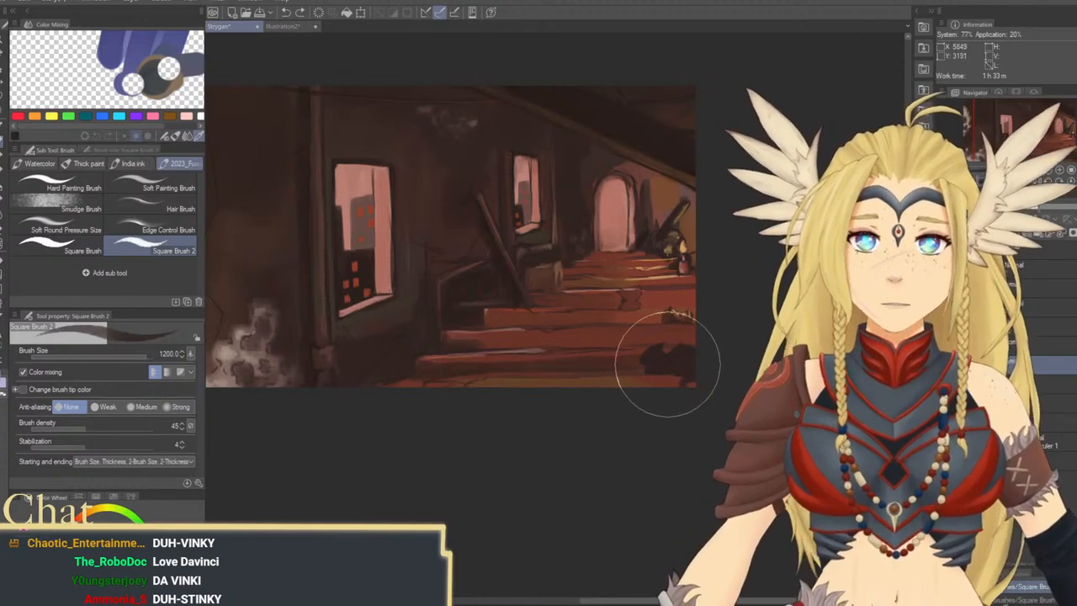
Shade the small pot on the middle steps with dark strokes, varying the brush size between 80 and 200
{"action": "key", "text": "bracketleft"}
{"action": "key", "text": "bracketleft"}
{"action": "key", "text": "bracketleft"}
{"action": "key", "text": "bracketleft"}
{"action": "key", "text": "bracketleft"}
{"action": "key", "text": "bracketleft"}
{"action": "key", "text": "bracketleft"}
{"action": "key", "text": "bracketleft"}
{"action": "key", "text": "bracketleft"}
{"action": "key", "text": "bracketleft"}
{"action": "key", "text": "bracketleft"}
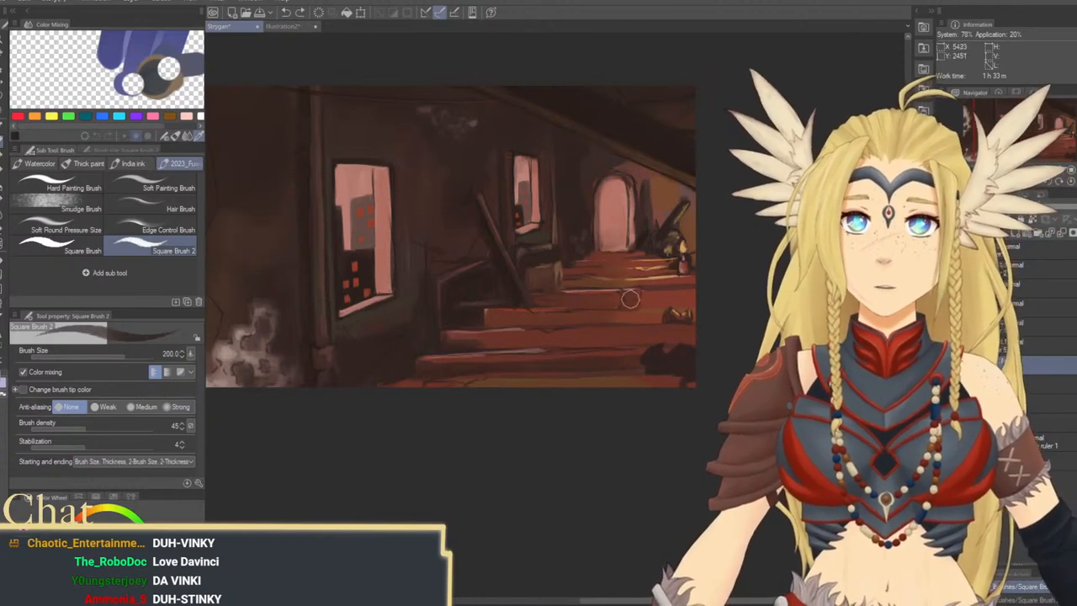
{"action": "mouse_move", "coordinate": [622, 296]}
{"action": "left_mouse_down"}
{"action": "mouse_move", "coordinate": [628, 255]}
{"action": "mouse_move", "coordinate": [629, 299]}
{"action": "left_mouse_up"}
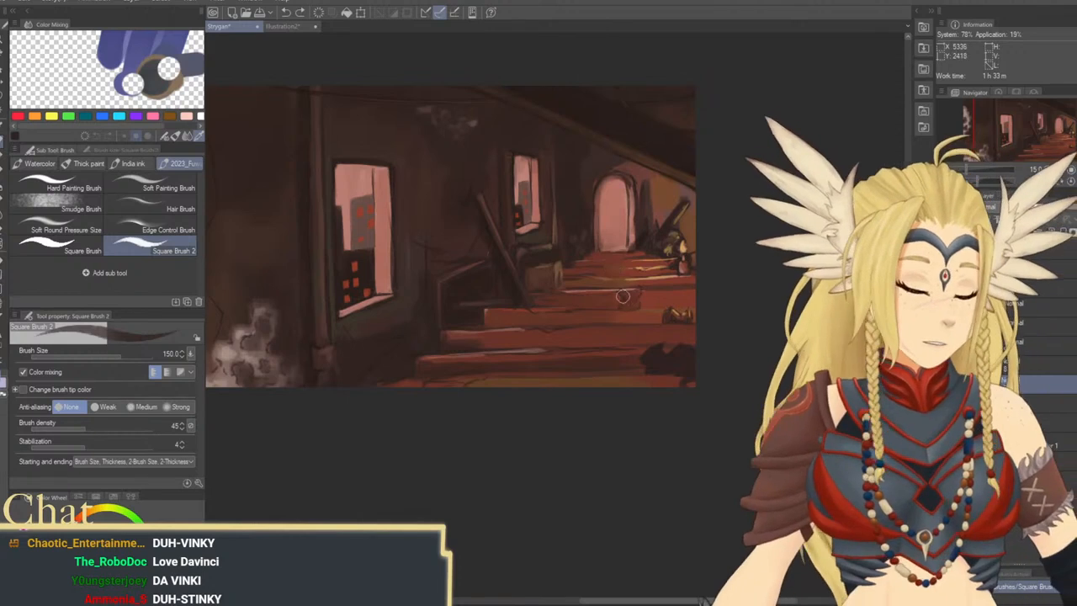
{"action": "key", "text": "bracketleft"}
{"action": "key", "text": "bracketleft"}
{"action": "key", "text": "bracketleft"}
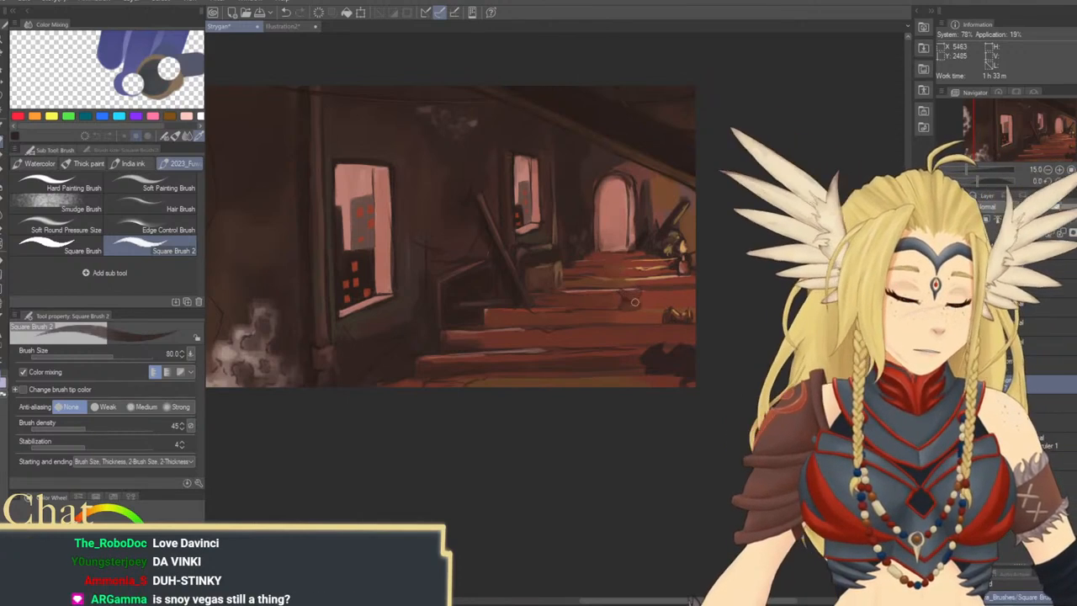
{"action": "key", "text": "bracketright"}
{"action": "key", "text": "bracketright"}
{"action": "key", "text": "bracketright"}
{"action": "key", "text": "bracketright"}
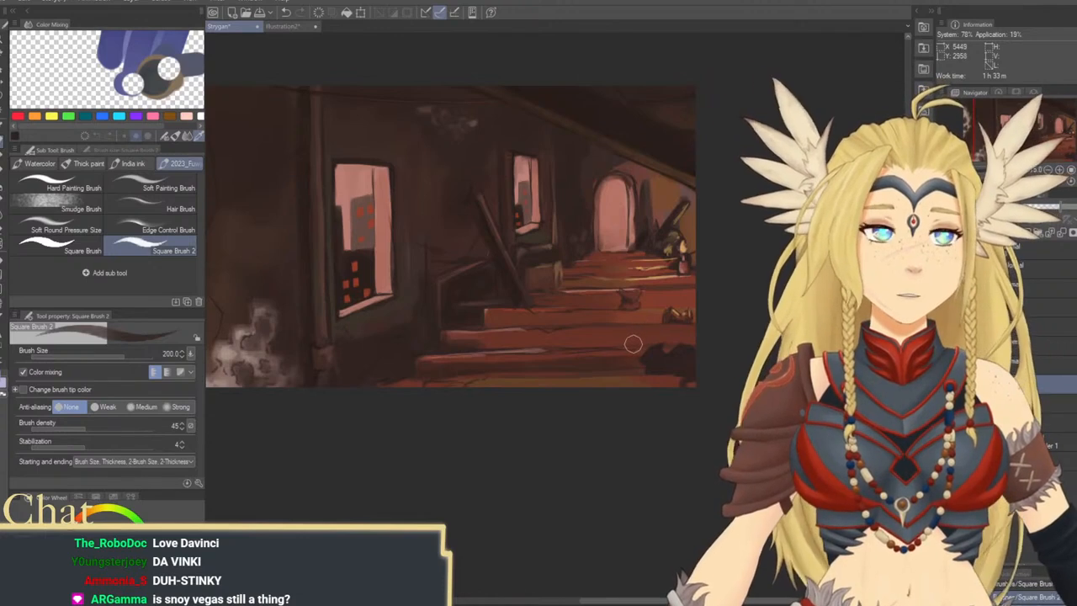
Shade the steps around the pot and dark clutter in dark reddish brown at brush sizes 300 to 600
{"action": "key", "text": "bracketright"}
{"action": "key", "text": "bracketright"}
{"action": "key", "text": "bracketright"}
{"action": "key", "text": "bracketright"}
{"action": "key", "text": "bracketright"}
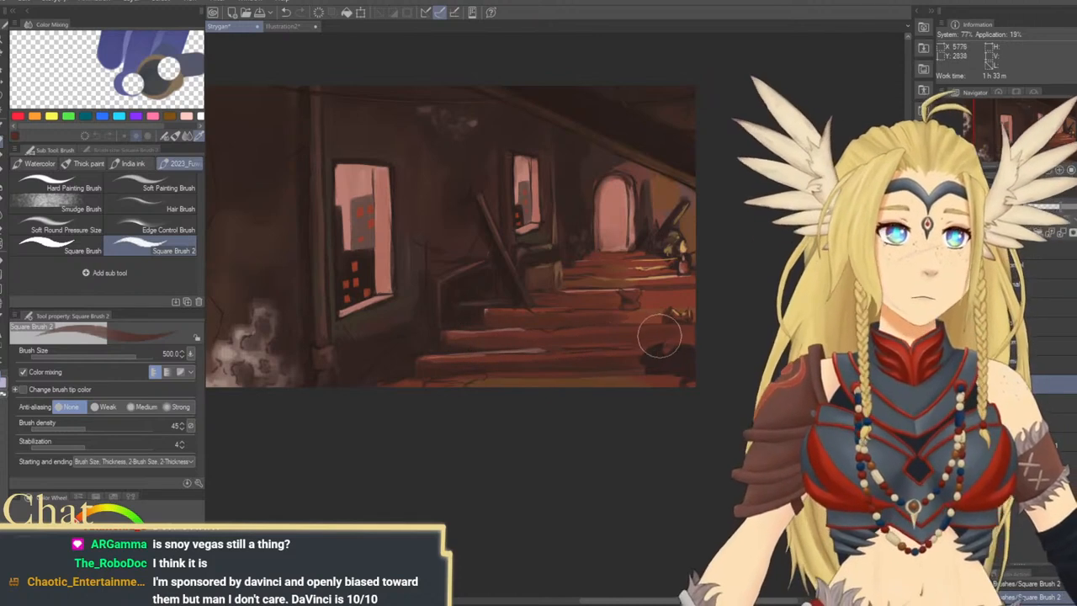
{"action": "left_click_drag", "start_coordinate": [659, 338], "coordinate": [652, 314]}
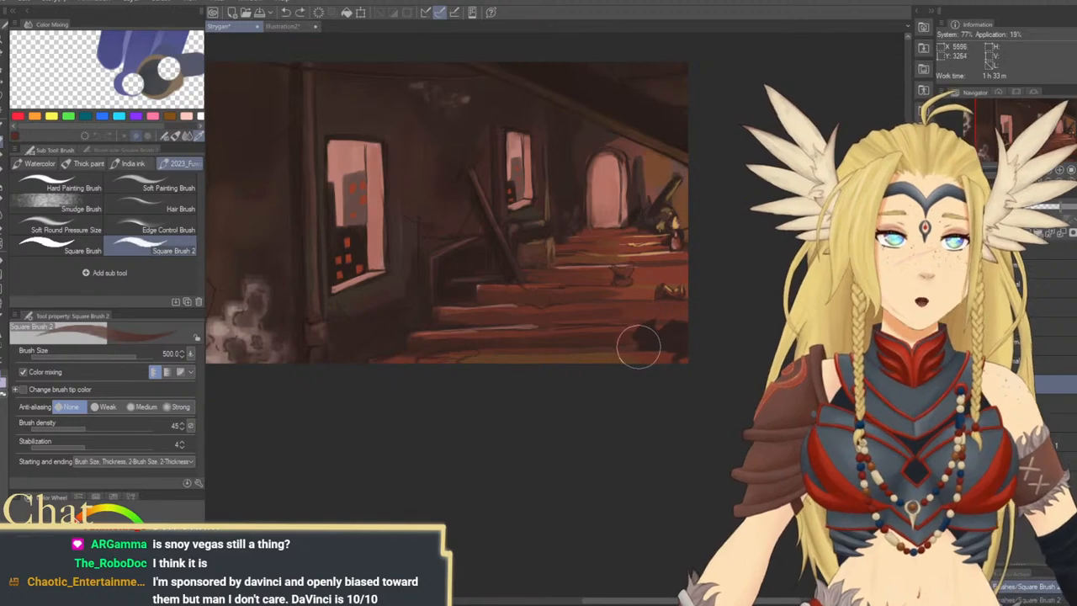
{"action": "key", "text": "bracketleft"}
{"action": "key", "text": "bracketleft"}
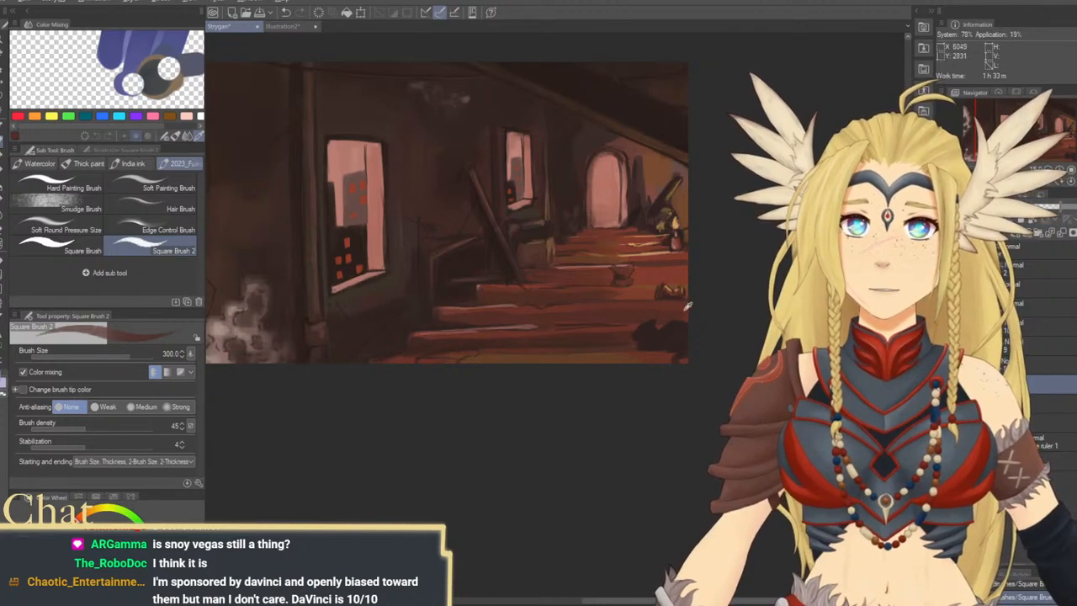
{"action": "key", "text": "bracketright"}
{"action": "key", "text": "bracketright"}
{"action": "key", "text": "bracketright"}
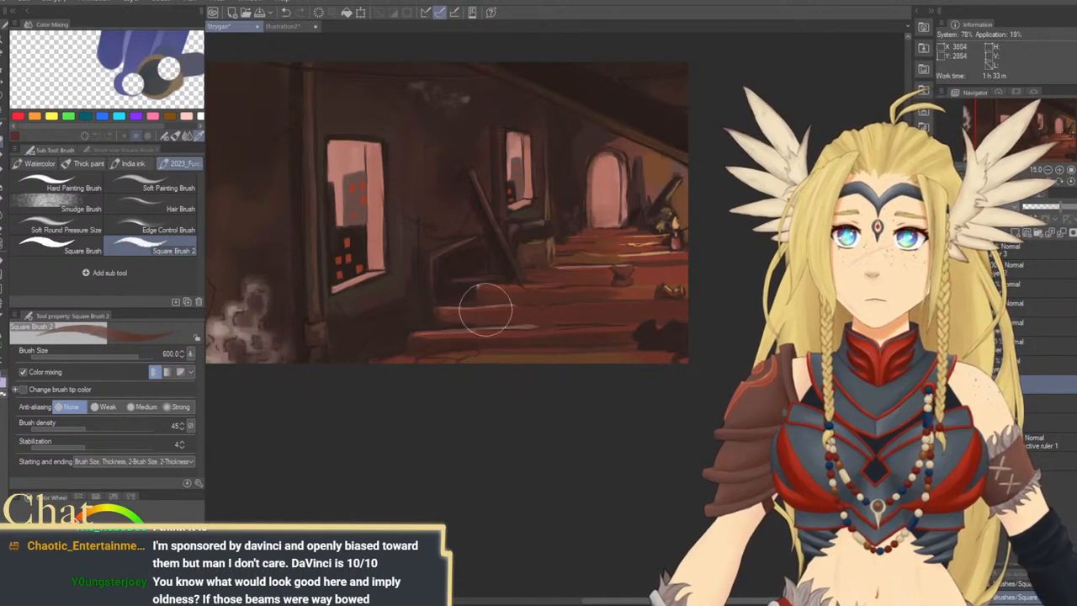
{"action": "left_click", "coordinate": [644, 291], "text": "alt"}
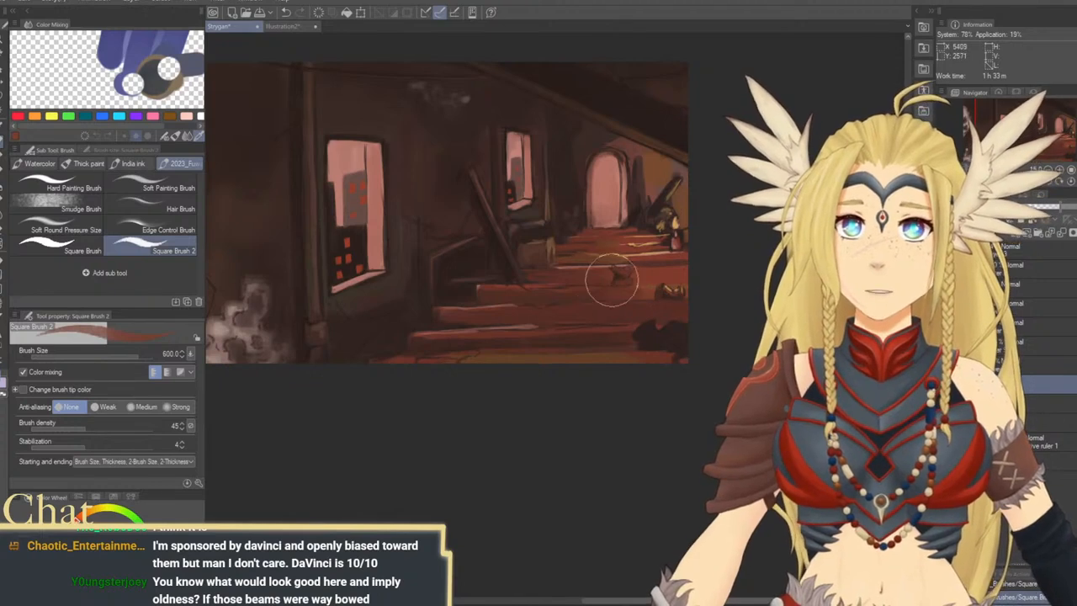
Try a thin stroke in a sampled lighter red along the step below the pot, with the brush reduced to size 80
{"action": "key", "text": "bracketleft"}
{"action": "key", "text": "bracketleft"}
{"action": "key", "text": "bracketleft"}
{"action": "key", "text": "bracketleft"}
{"action": "key", "text": "bracketleft"}
{"action": "key", "text": "bracketleft"}
{"action": "key", "text": "bracketleft"}
{"action": "key", "text": "bracketleft"}
{"action": "key", "text": "bracketleft"}
{"action": "key", "text": "bracketleft"}
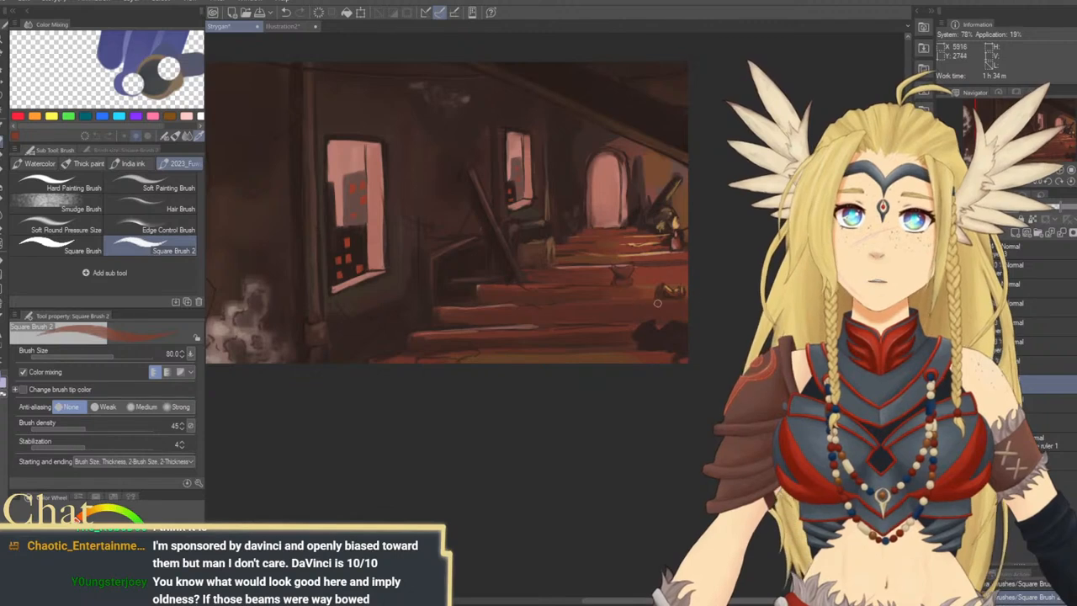
{"action": "left_click", "coordinate": [581, 267], "text": "alt"}
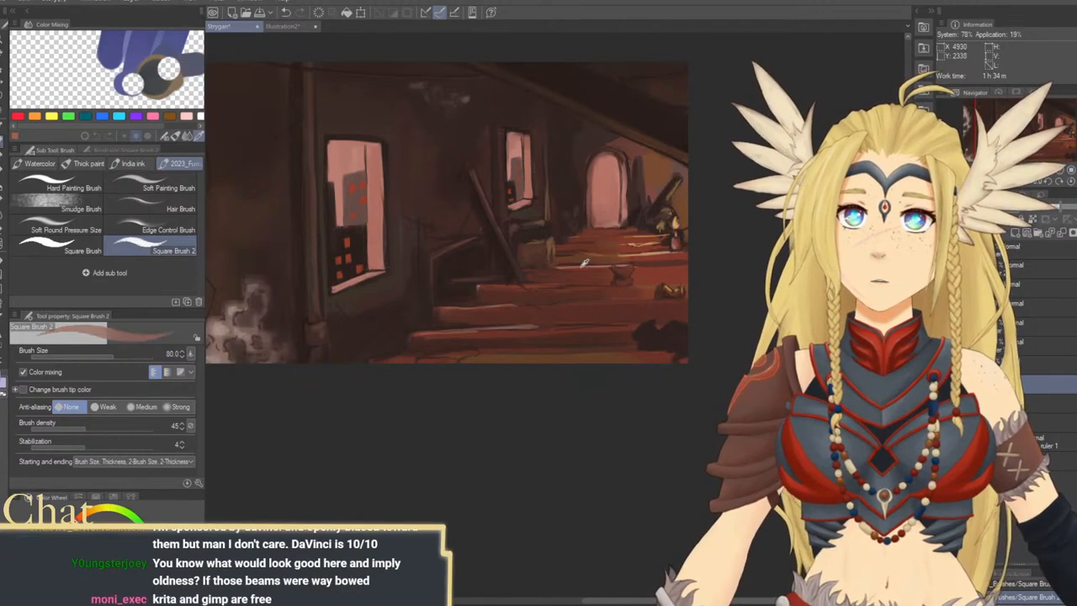
{"action": "left_click_drag", "start_coordinate": [612, 301], "coordinate": [655, 301]}
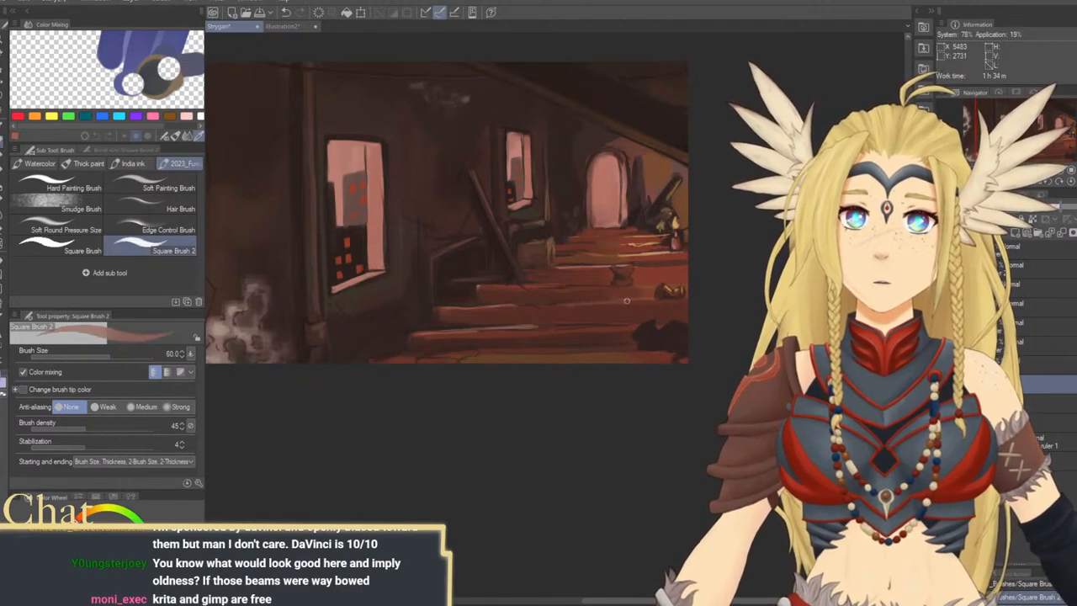
{"action": "key", "text": "ctrl+z"}
Paint thin reddish lines along the stair edges at size 40 to 50 and sampled orange highlights on the upper steps at size 100
{"action": "left_click", "coordinate": [664, 289], "text": "alt"}
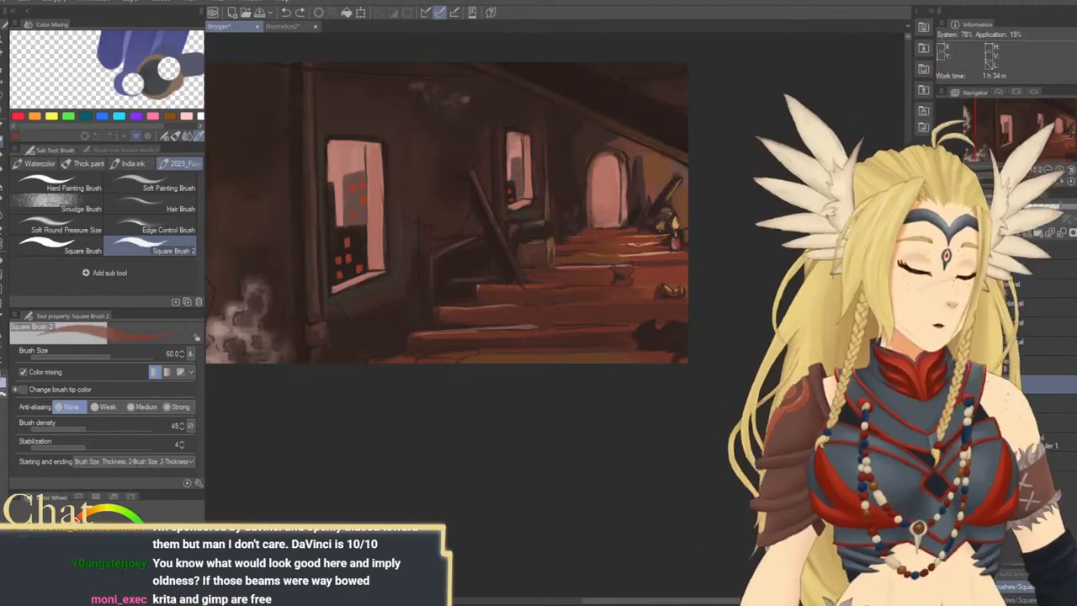
{"action": "left_click", "coordinate": [1048, 181]}
{"action": "left_click", "coordinate": [1047, 181]}
{"action": "left_click", "coordinate": [1047, 181]}
{"action": "left_click", "coordinate": [1048, 181]}
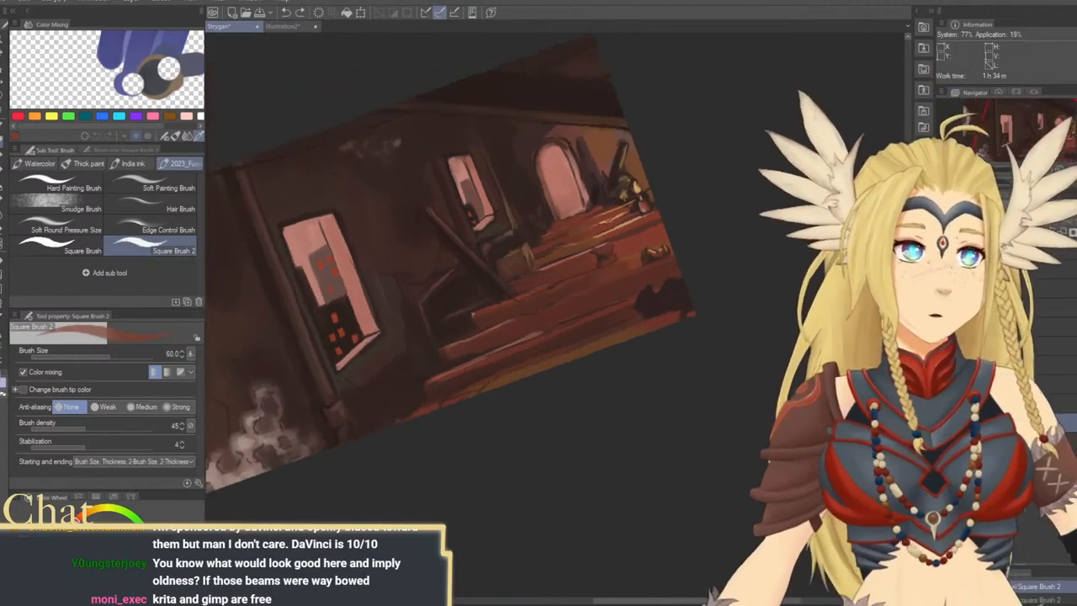
{"action": "left_click_drag", "start_coordinate": [680, 319], "coordinate": [682, 273]}
{"action": "left_click_drag", "start_coordinate": [580, 265], "coordinate": [585, 288]}
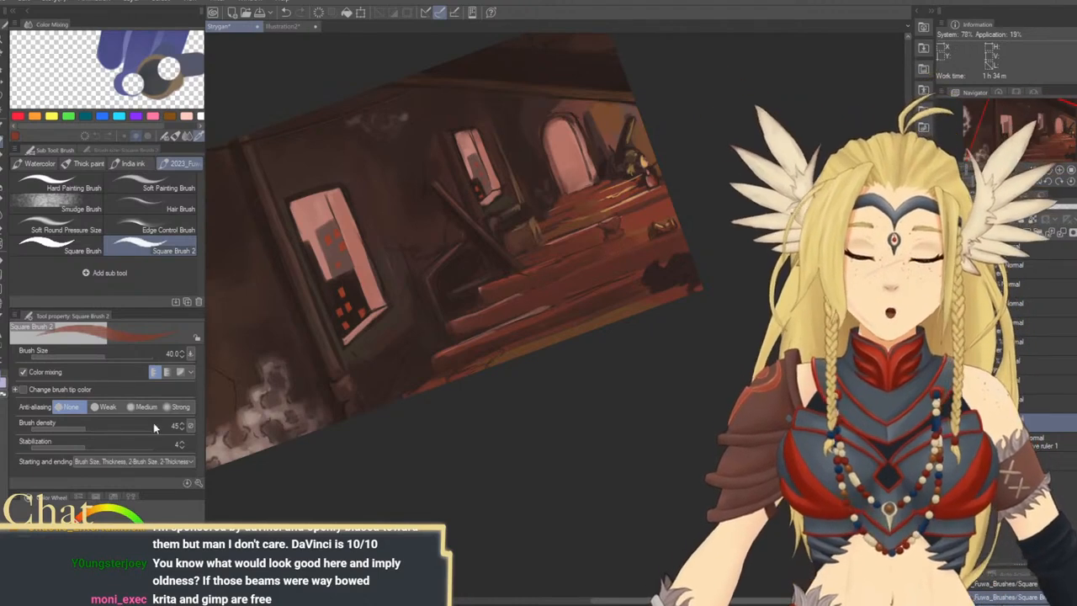
{"action": "key", "text": "["}
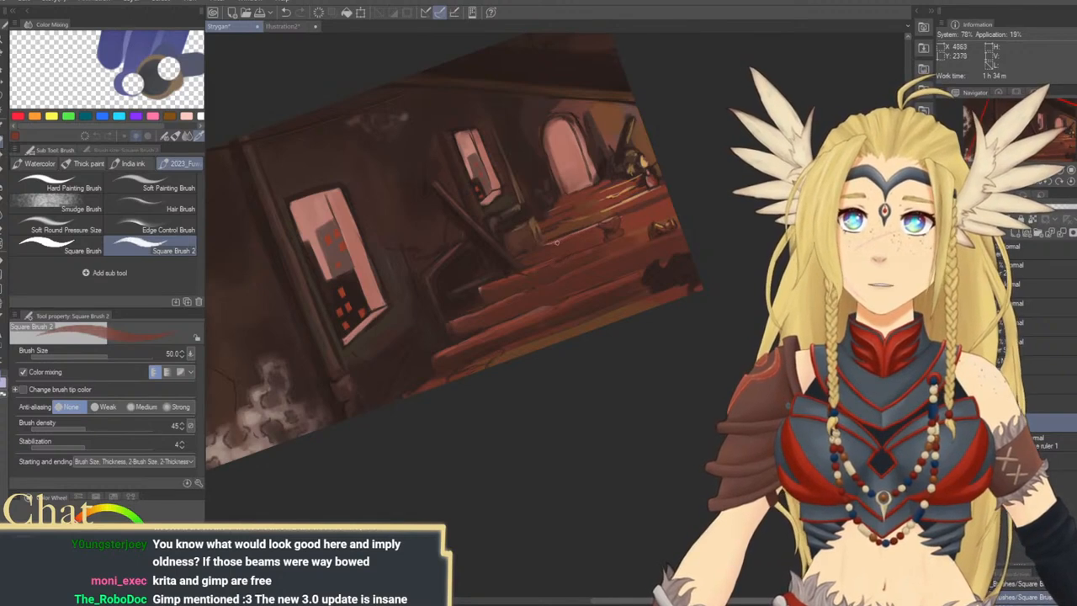
{"action": "left_click", "coordinate": [608, 208], "text": "alt"}
{"action": "key", "text": "bracketright"}
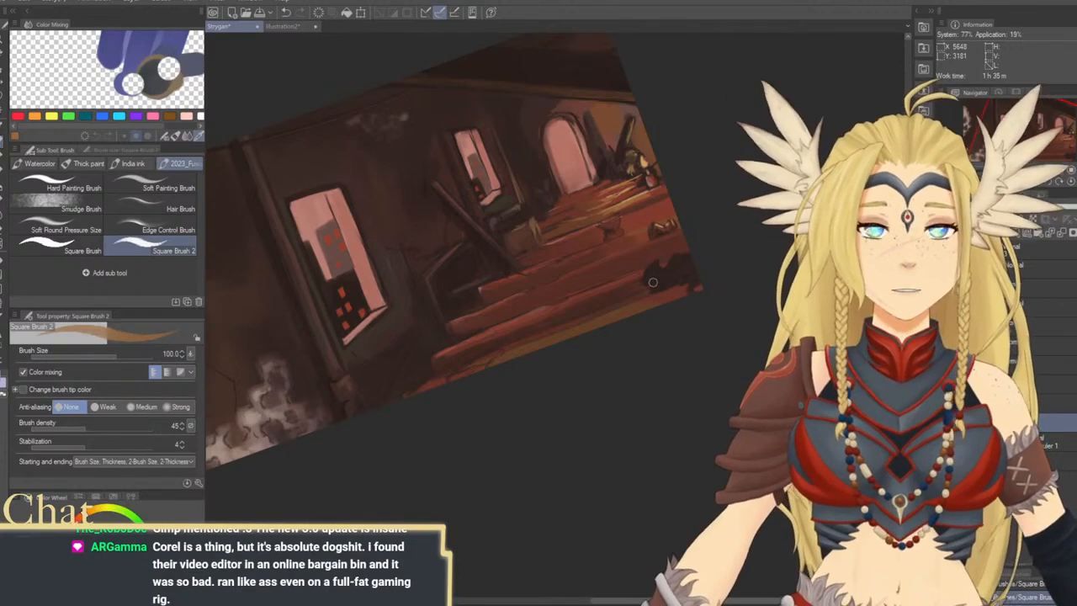
{"action": "left_click", "coordinate": [1071, 181]}
Show the foreground smoke over the interior to check it against the painting, and hide it again
{"action": "left_click", "coordinate": [946, 261]}
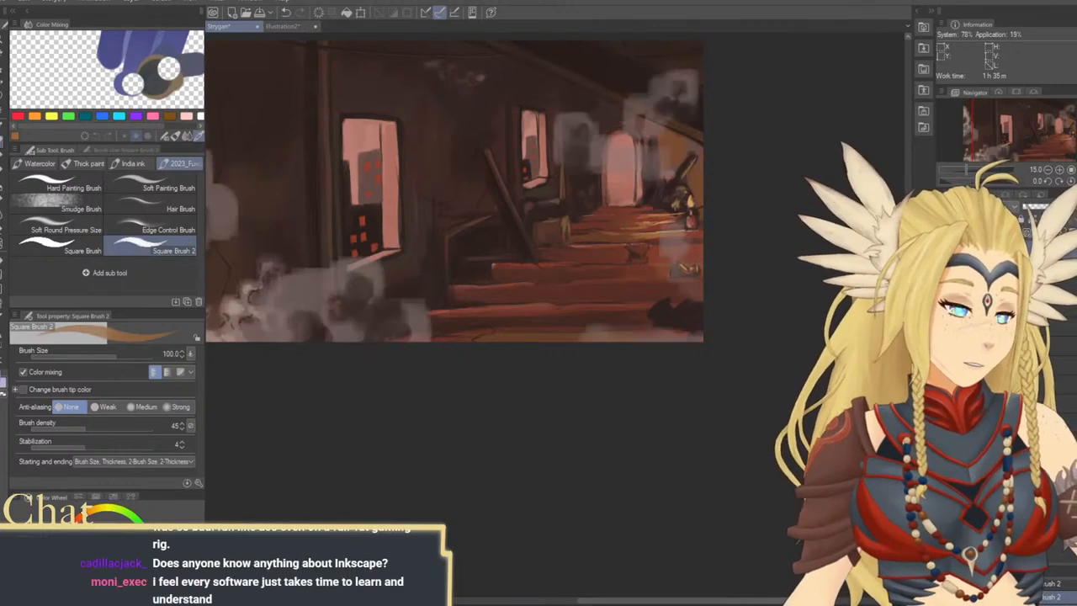
{"action": "left_click", "coordinate": [943, 248]}
{"action": "left_click", "coordinate": [943, 248]}
{"action": "left_click", "coordinate": [943, 247]}
{"action": "left_click", "coordinate": [943, 247]}
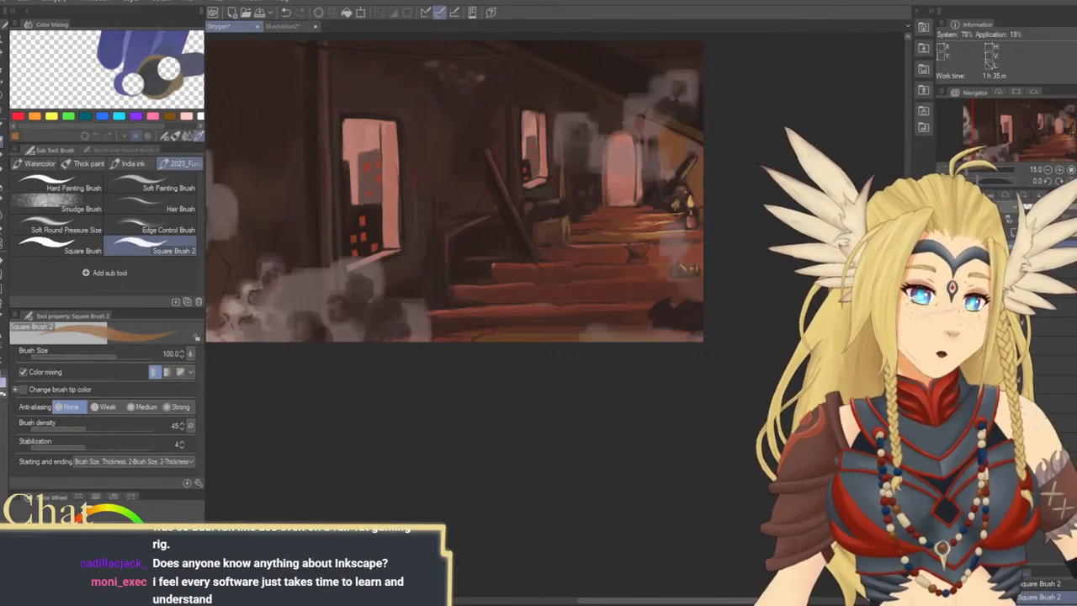
{"action": "left_click", "coordinate": [943, 248]}
{"action": "left_click", "coordinate": [1026, 270]}
Add a new raster layer and try an orange glow on the wall above the smoke with the Smudge Brush at size 500
{"action": "left_click", "coordinate": [1015, 239]}
{"action": "left_click_drag", "start_coordinate": [569, 373], "coordinate": [585, 405]}
{"action": "left_click", "coordinate": [82, 207]}
{"action": "key", "text": "bracketright"}
{"action": "key", "text": "bracketright"}
{"action": "key", "text": "bracketright"}
{"action": "key", "text": "bracketright"}
{"action": "key", "text": "bracketright"}
{"action": "key", "text": "bracketright"}
{"action": "key", "text": "bracketright"}
{"action": "key", "text": "bracketright"}
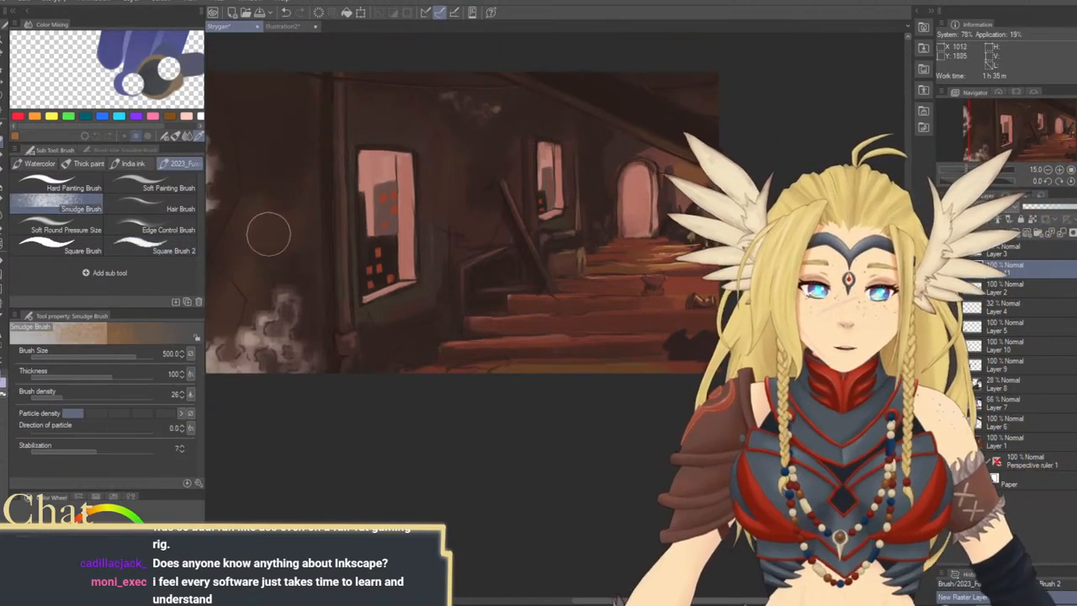
{"action": "mouse_move", "coordinate": [262, 244]}
{"action": "left_mouse_down"}
{"action": "mouse_move", "coordinate": [295, 224]}
{"action": "mouse_move", "coordinate": [330, 301]}
{"action": "left_mouse_up"}
{"action": "key", "text": "ctrl+z"}
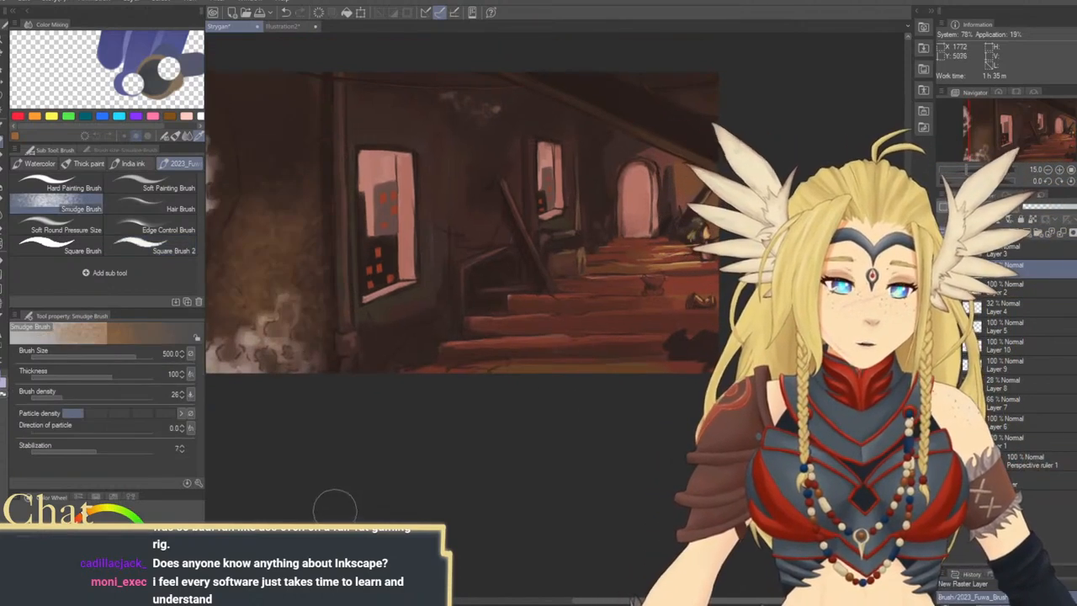
Sample a dark wall tone at brush size 300 and undo the orange glow above the smoke
{"action": "key", "text": "bracketleft"}
{"action": "key", "text": "bracketleft"}
{"action": "left_click_drag", "start_coordinate": [391, 447], "coordinate": [543, 435]}
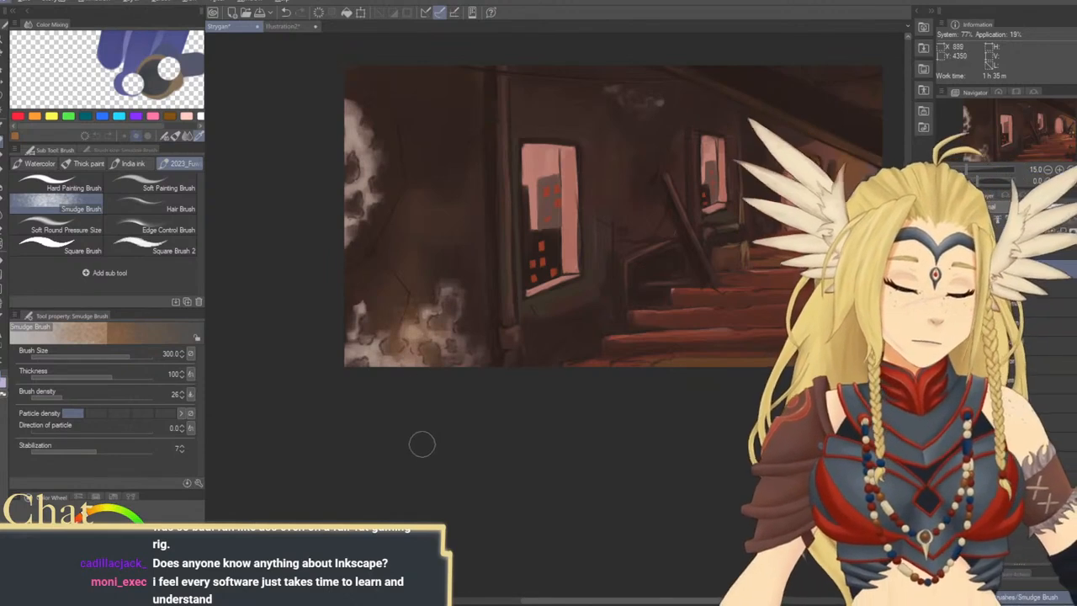
{"action": "left_click", "coordinate": [472, 286], "text": "alt"}
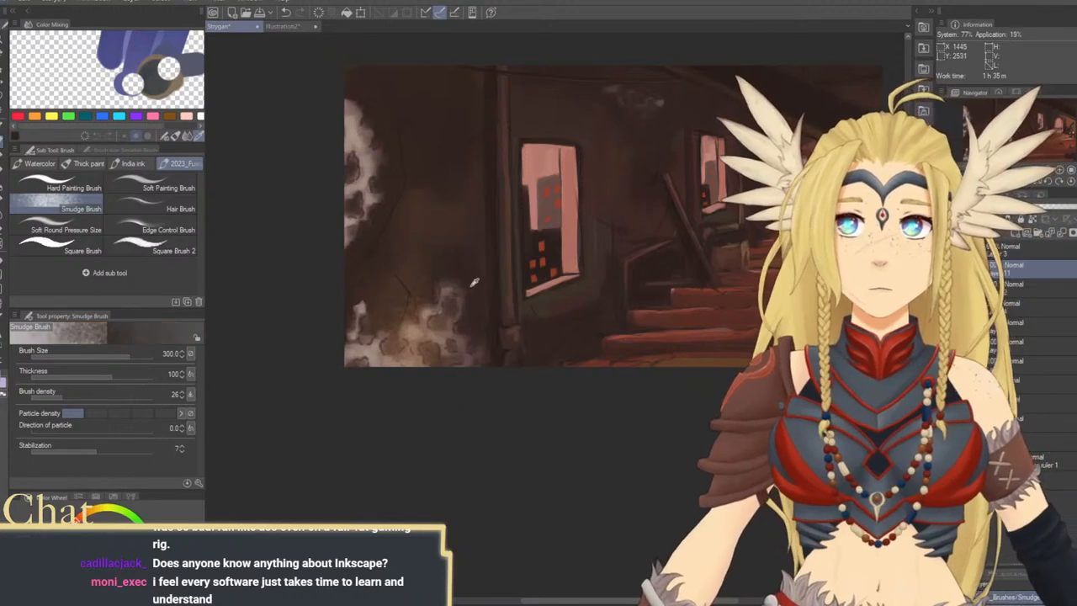
{"action": "key", "text": "ctrl+z"}
{"action": "key", "text": "ctrl+z"}
{"action": "key", "text": "ctrl+z"}
Blend dark tones into the wall between the large window and the stairs with the Smudge Brush at size 800 to 1000
{"action": "key", "text": "]"}
{"action": "key", "text": "]"}
{"action": "key", "text": "]"}
{"action": "key", "text": "]"}
{"action": "key", "text": "]"}
{"action": "key", "text": "]"}
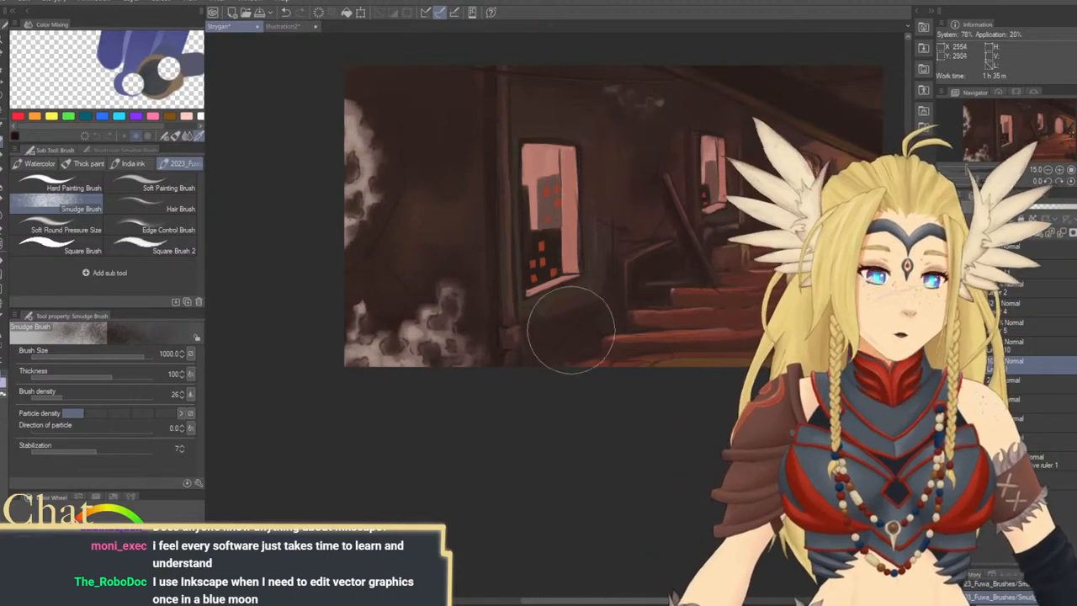
{"action": "left_click_drag", "start_coordinate": [740, 353], "coordinate": [666, 358]}
{"action": "key", "text": "bracketleft"}
{"action": "key", "text": "bracketleft"}
{"action": "key", "text": "bracketleft"}
{"action": "key", "text": "bracketleft"}
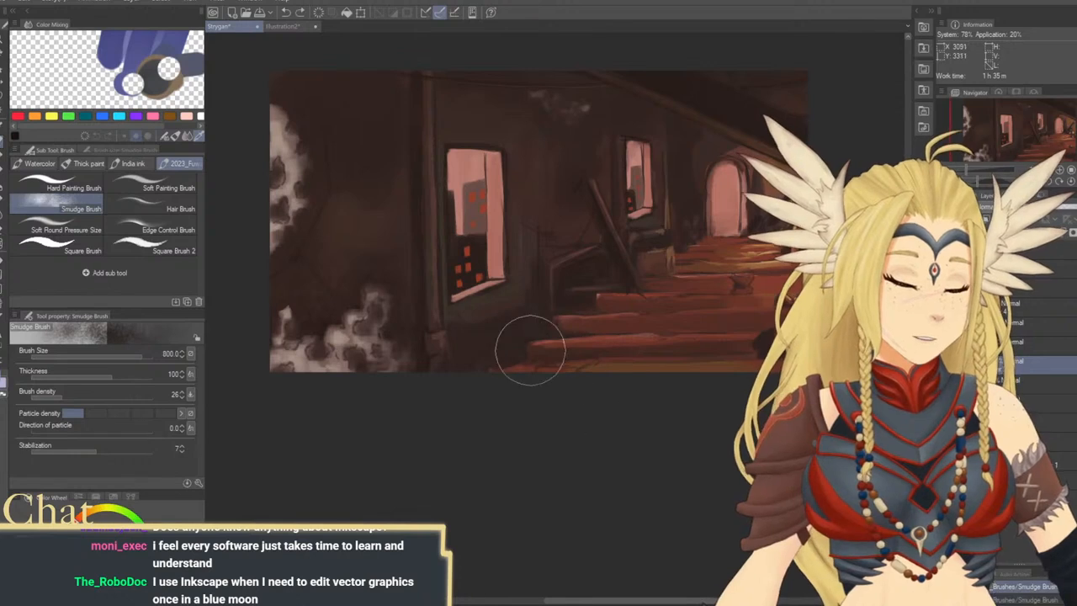
{"action": "key", "text": "bracketright"}
{"action": "key", "text": "bracketright"}
{"action": "key", "text": "bracketright"}
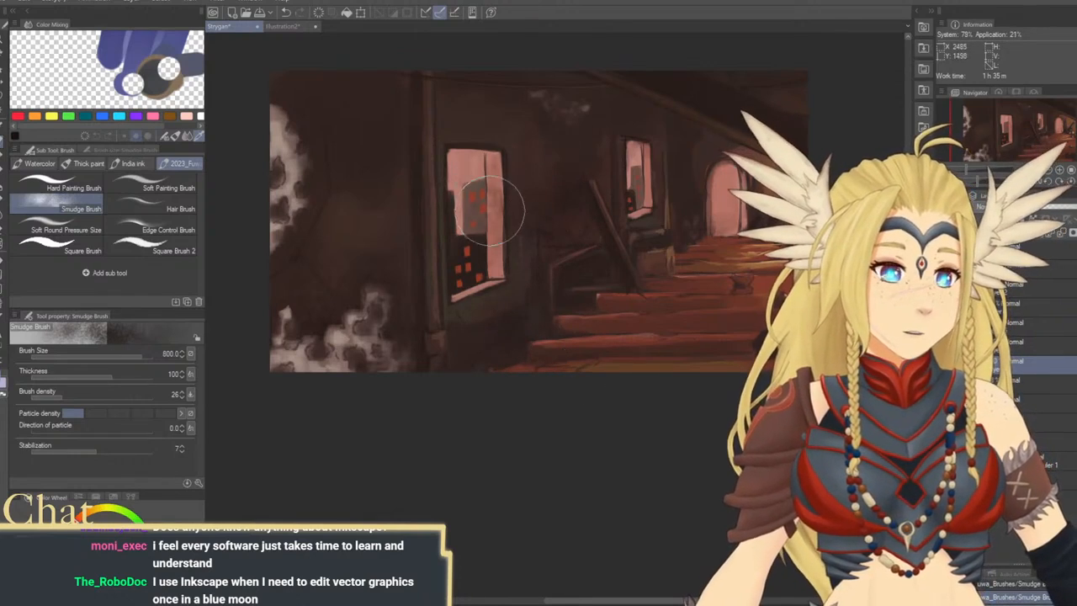
Try a smudge stroke over the large window at size 500 and undo it, keeping the painted buildings intact
{"action": "key", "text": "bracketleft"}
{"action": "key", "text": "bracketleft"}
{"action": "key", "text": "bracketleft"}
{"action": "mouse_move", "coordinate": [489, 185]}
{"action": "left_mouse_down"}
{"action": "mouse_move", "coordinate": [493, 257]}
{"action": "mouse_move", "coordinate": [499, 220]}
{"action": "mouse_move", "coordinate": [477, 217]}
{"action": "mouse_move", "coordinate": [478, 268]}
{"action": "left_mouse_up"}
{"action": "key", "text": "ctrl+z"}
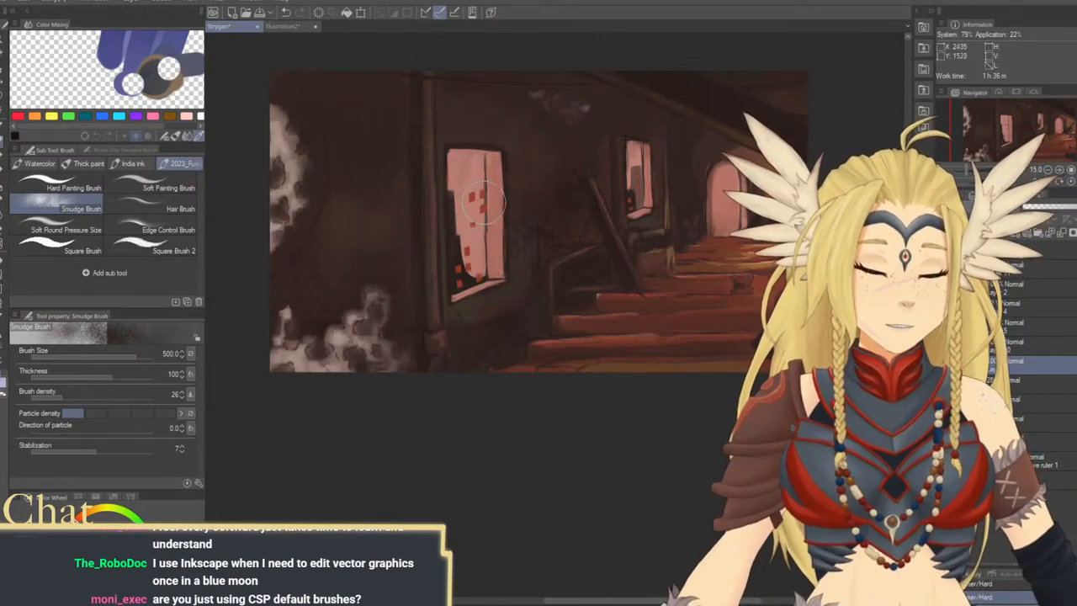
{"action": "key", "text": "ctrl+z"}
{"action": "key", "text": "ctrl+z"}
{"action": "key", "text": "ctrl+z"}
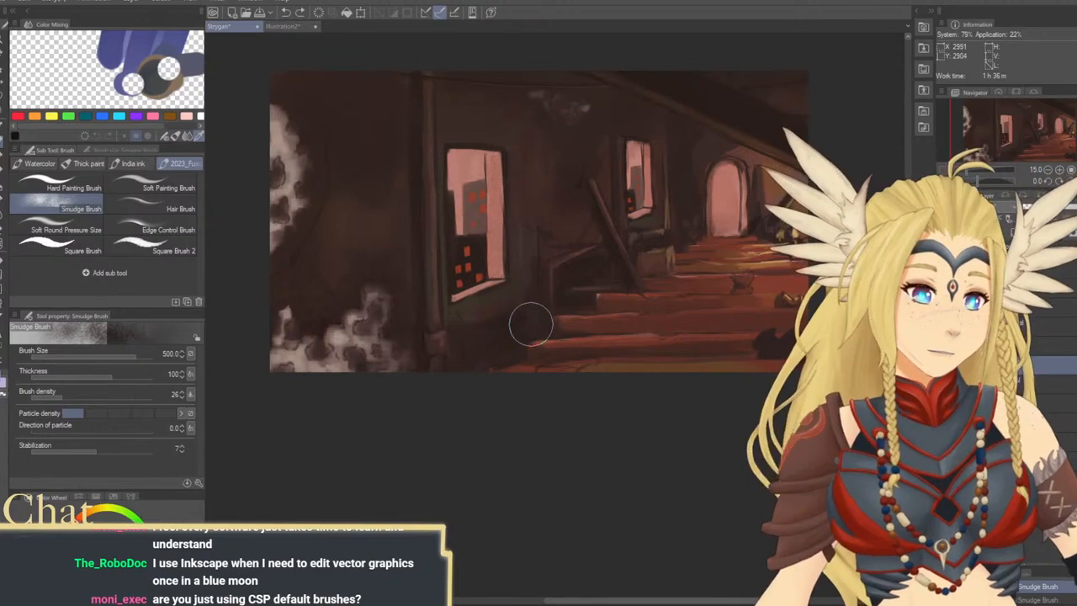
Darken the wall and stair railing beside the large window with Smudge Brush strokes at size 500
{"action": "left_click_drag", "start_coordinate": [673, 292], "coordinate": [648, 295]}
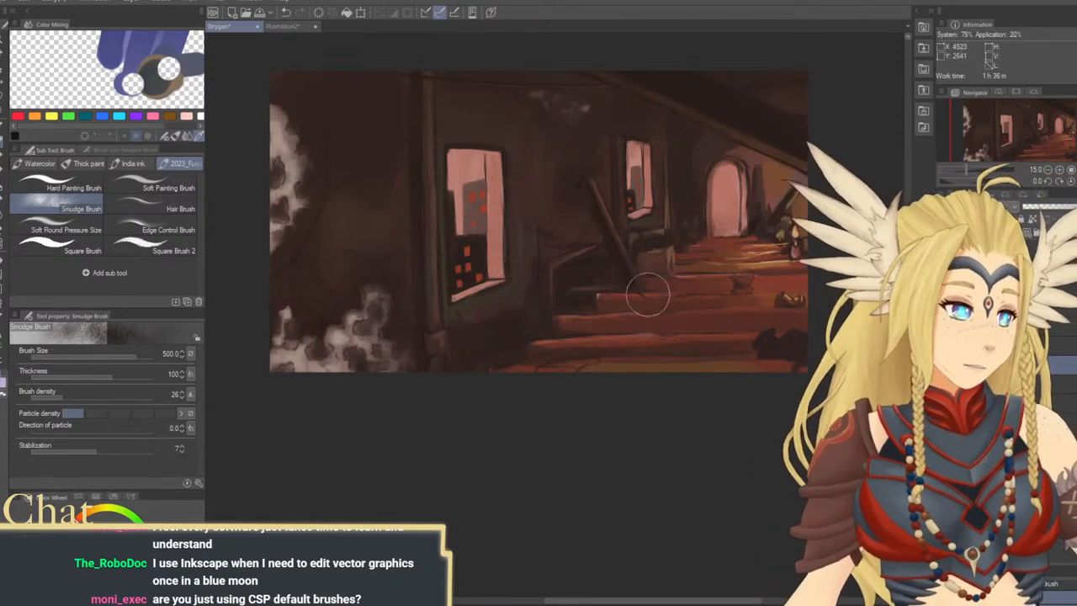
{"action": "left_click_drag", "start_coordinate": [526, 153], "coordinate": [520, 274]}
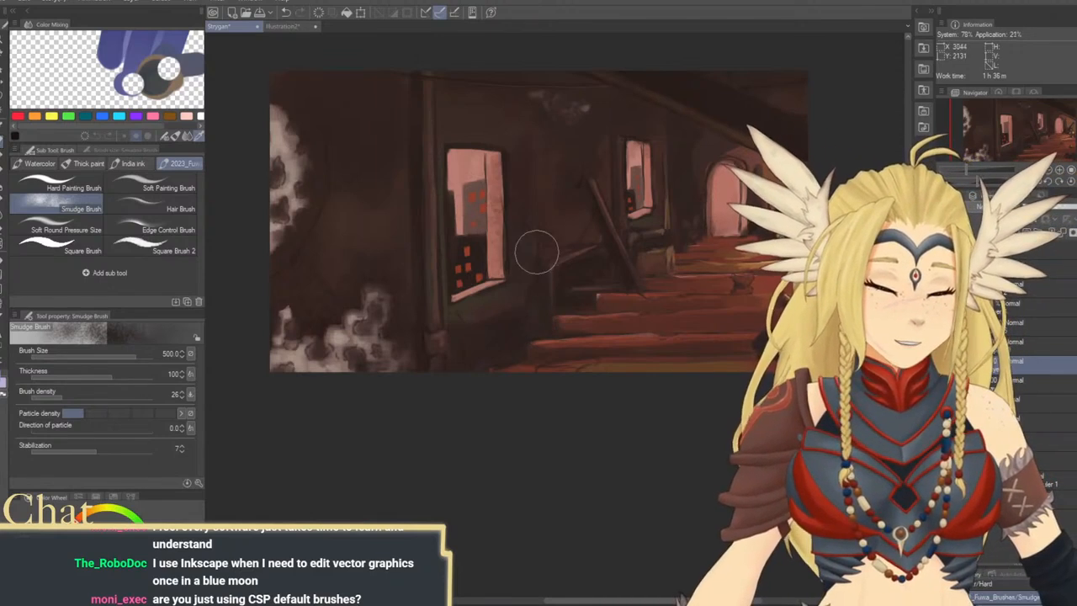
{"action": "key", "text": "ctrl+z"}
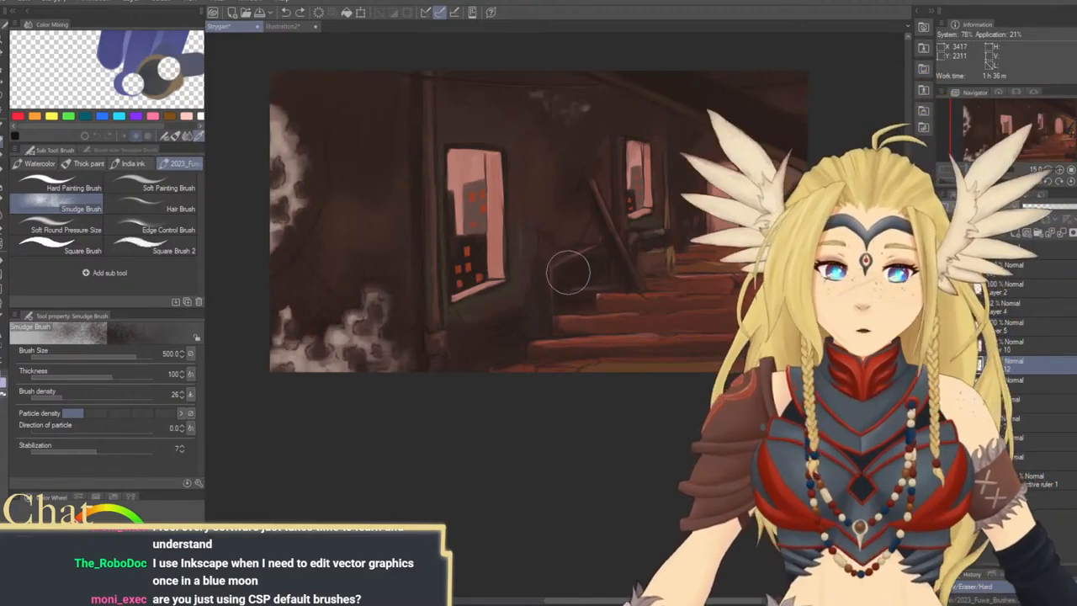
{"action": "left_click_drag", "start_coordinate": [569, 260], "coordinate": [557, 272]}
{"action": "left_click_drag", "start_coordinate": [546, 265], "coordinate": [574, 247]}
Try a dark scribble across the large window with Square Brush 2 at size 100 and undo it
{"action": "left_click", "coordinate": [151, 244]}
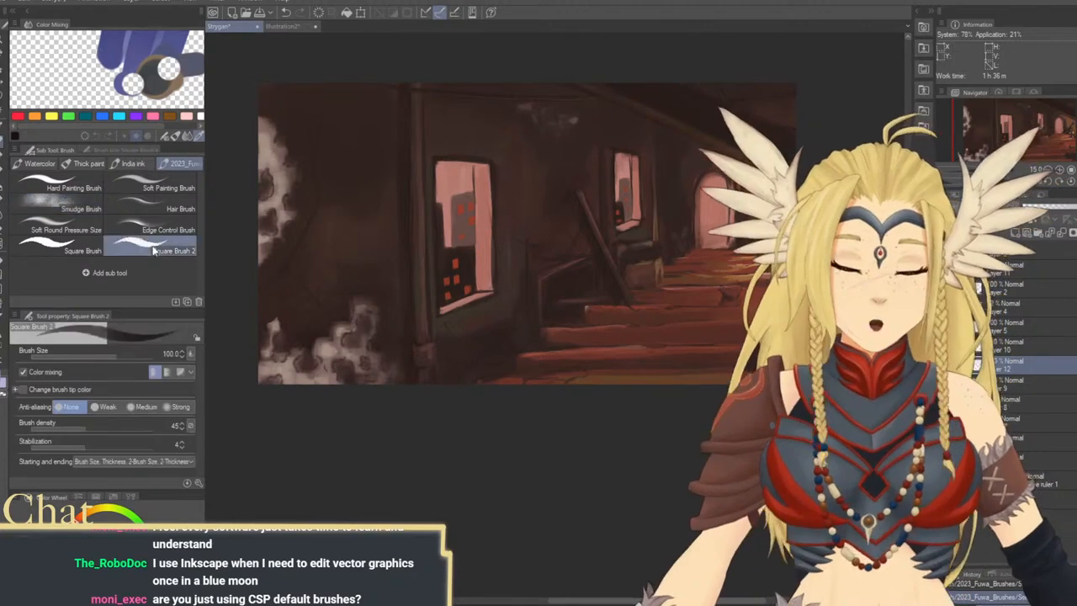
{"action": "mouse_move", "coordinate": [442, 147]}
{"action": "left_mouse_down"}
{"action": "mouse_move", "coordinate": [387, 196]}
{"action": "mouse_move", "coordinate": [373, 249]}
{"action": "mouse_move", "coordinate": [388, 283]}
{"action": "mouse_move", "coordinate": [474, 338]}
{"action": "mouse_move", "coordinate": [503, 341]}
{"action": "left_mouse_up"}
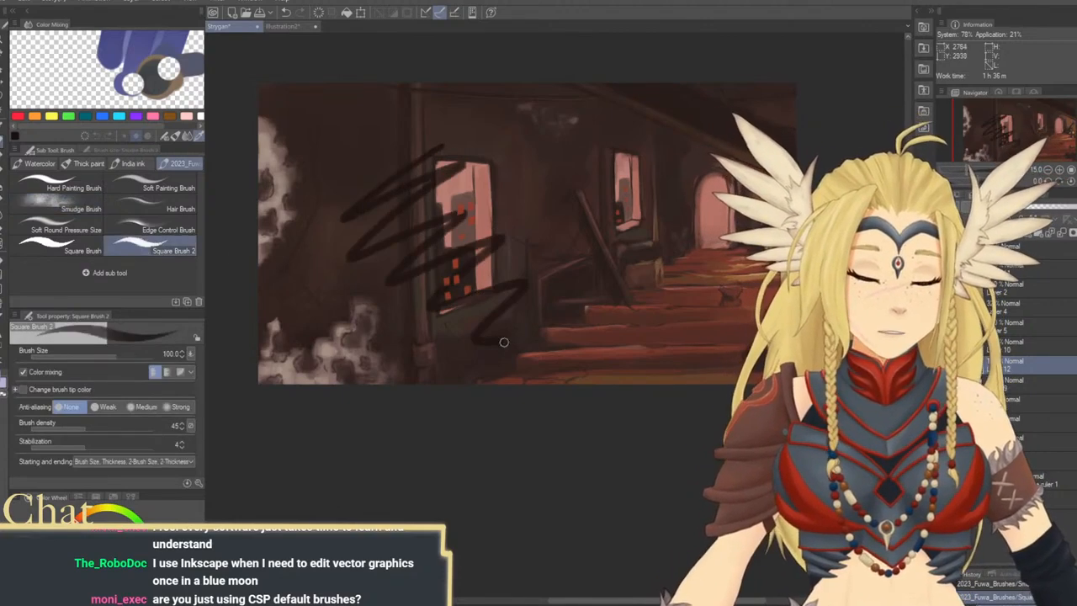
{"action": "key", "text": "ctrl+z"}
Soften the shadows on the wall between the two windows with the Smudge Brush at size 600
{"action": "left_click", "coordinate": [81, 208]}
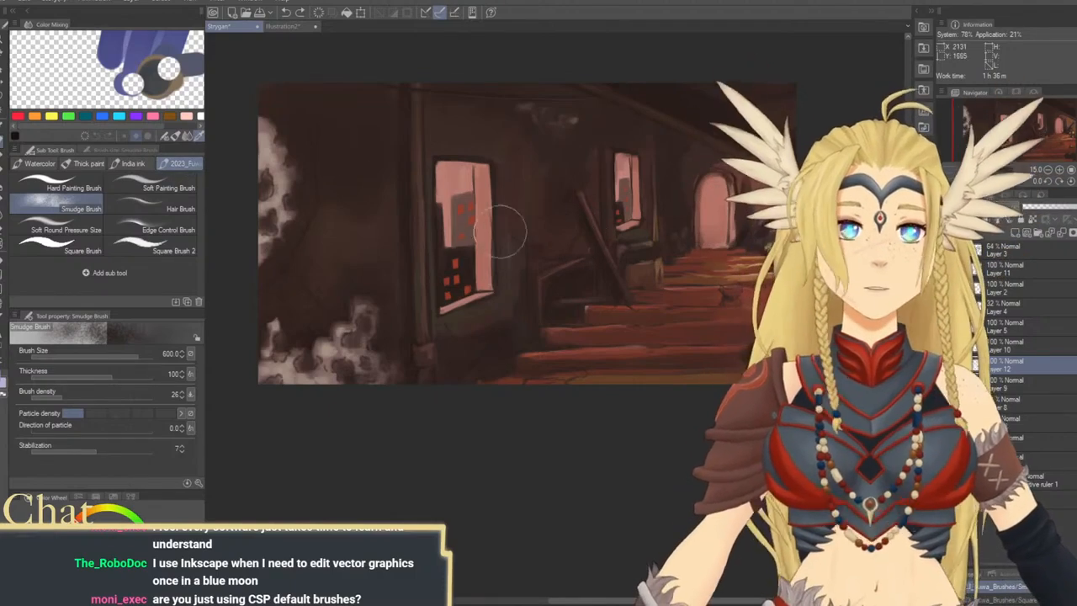
{"action": "left_click_drag", "start_coordinate": [532, 178], "coordinate": [539, 183]}
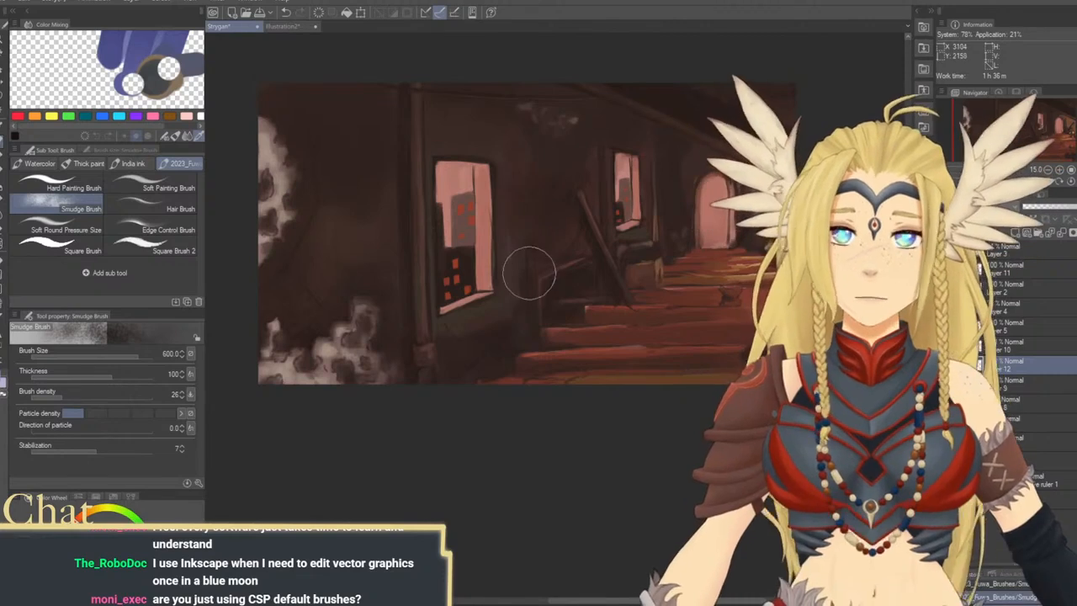
{"action": "left_click_drag", "start_coordinate": [529, 274], "coordinate": [552, 249]}
{"action": "left_click_drag", "start_coordinate": [670, 216], "coordinate": [606, 243]}
Blend the shadows near the archway at size 300 and the dark ceiling above the slanted beam at size 700
{"action": "key", "text": "bracketleft"}
{"action": "key", "text": "bracketleft"}
{"action": "key", "text": "bracketleft"}
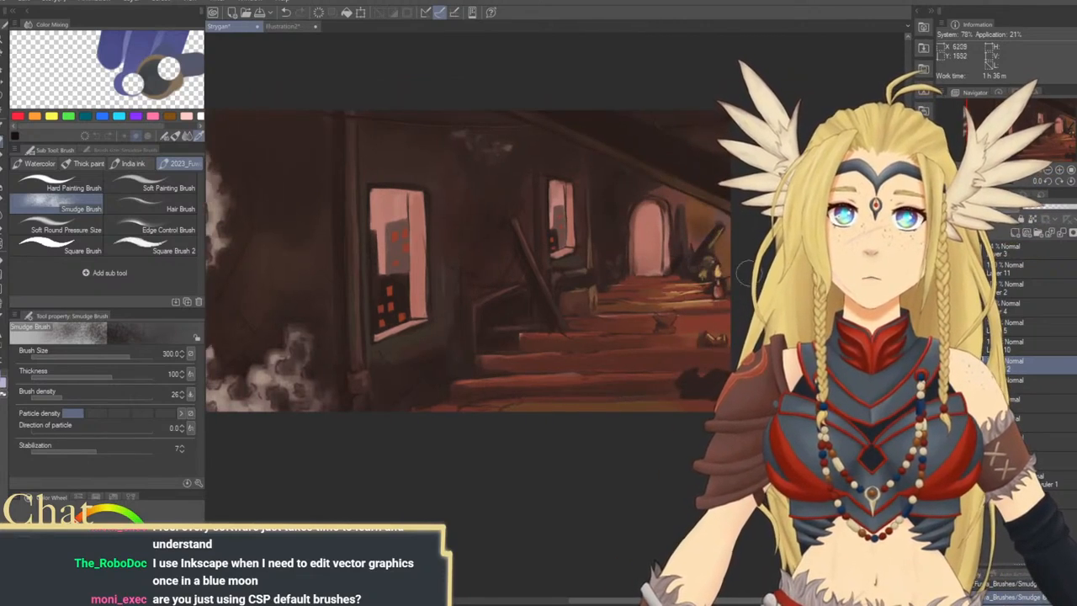
{"action": "left_click_drag", "start_coordinate": [669, 230], "coordinate": [643, 287]}
{"action": "key", "text": "bracketright"}
{"action": "key", "text": "bracketright"}
{"action": "key", "text": "bracketright"}
{"action": "key", "text": "bracketright"}
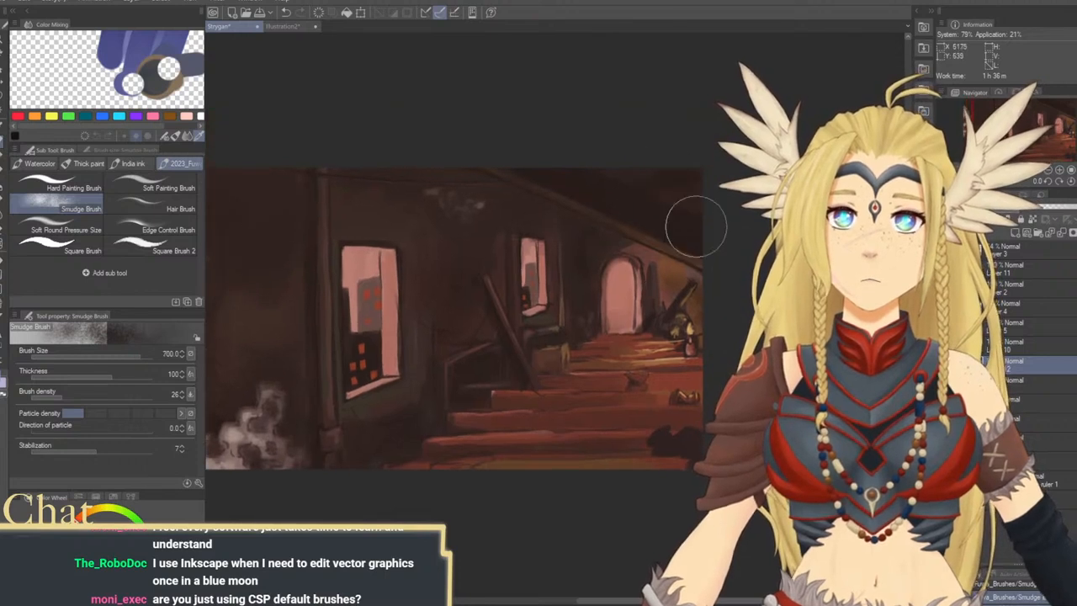
{"action": "left_click_drag", "start_coordinate": [558, 277], "coordinate": [724, 213]}
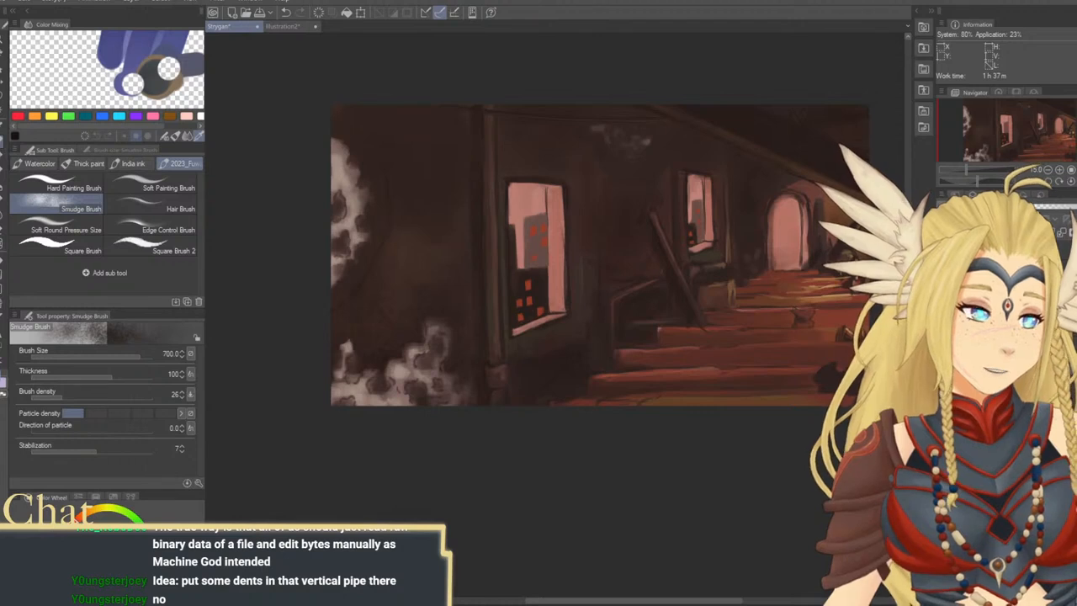
Sample a reddish tone and undo its wash over the dark wall above the smoke, with the brush at size 800
{"action": "left_click", "coordinate": [802, 187], "text": "alt"}
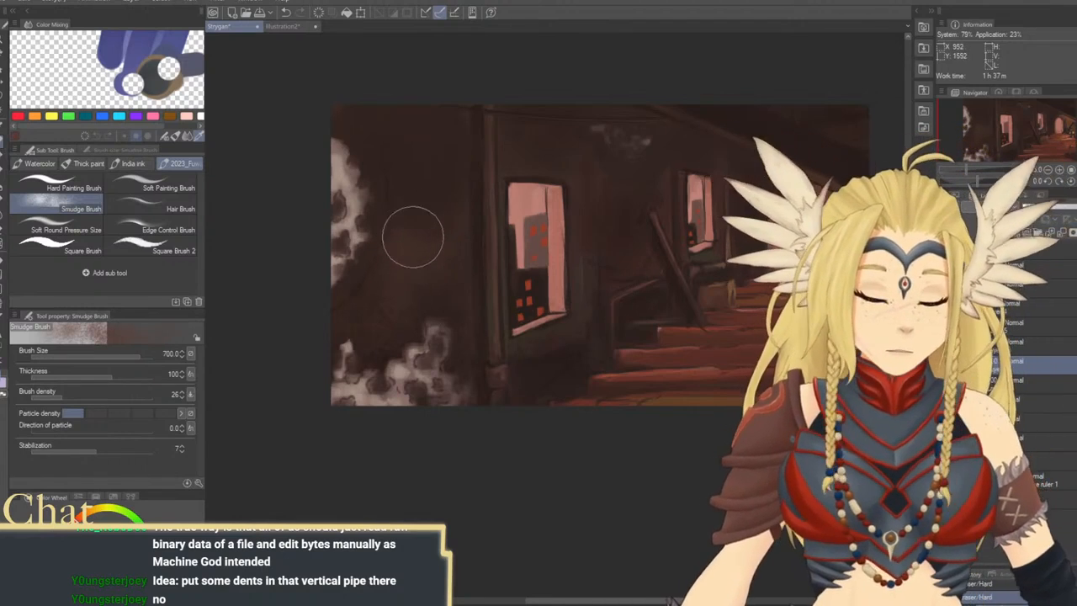
{"action": "key", "text": "bracketright"}
{"action": "key", "text": "ctrl+z"}
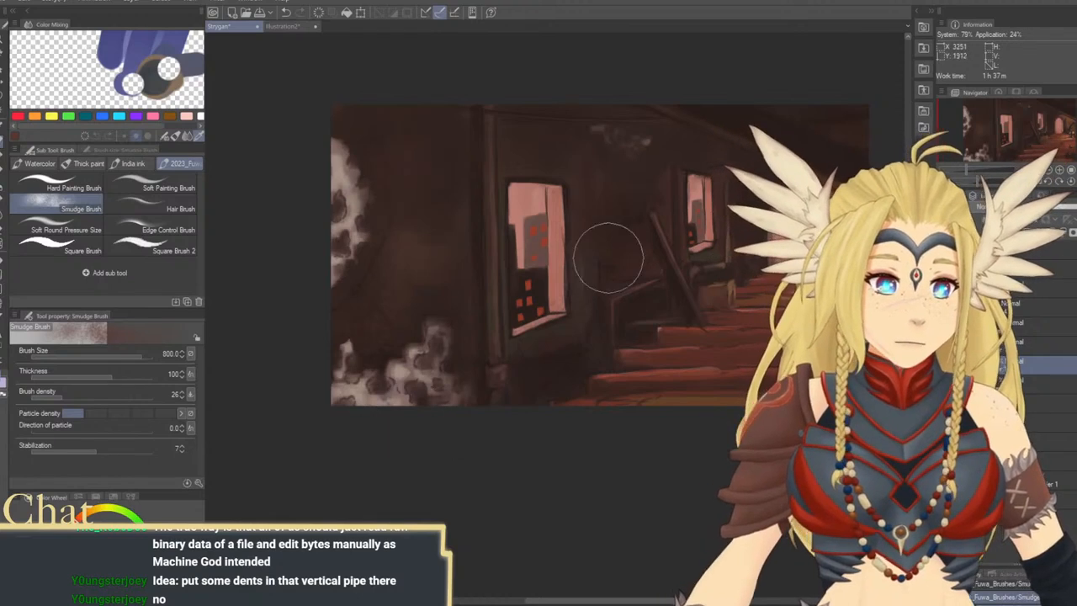
Smudge the reddish tone onto the floor at the foot of the stairs at size 300
{"action": "key", "text": "bracketleft"}
{"action": "key", "text": "bracketleft"}
{"action": "key", "text": "bracketleft"}
{"action": "key", "text": "bracketleft"}
{"action": "key", "text": "bracketleft"}
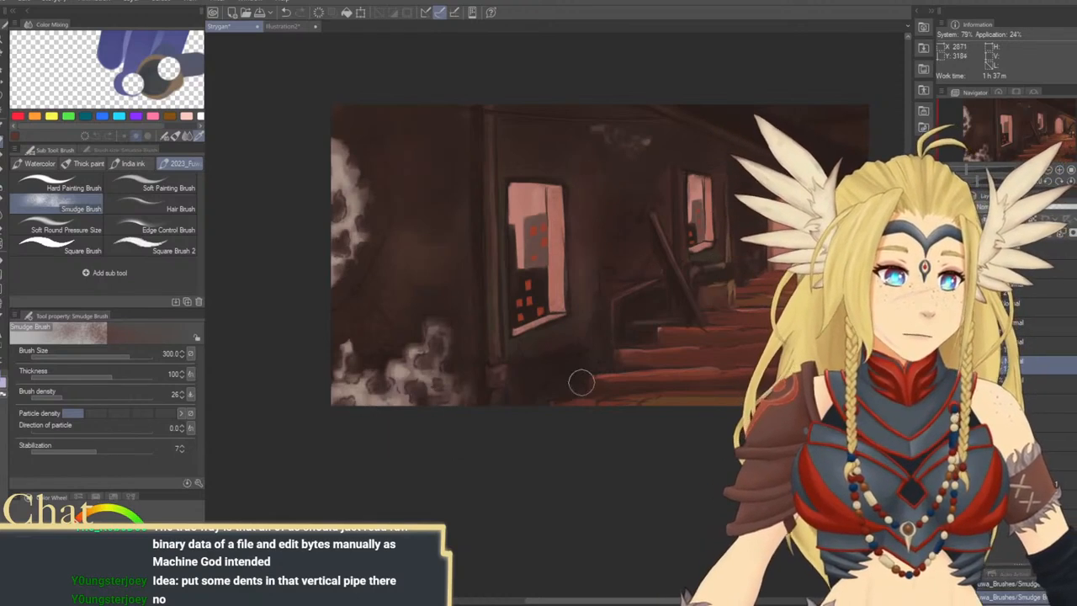
{"action": "mouse_move", "coordinate": [580, 385]}
{"action": "left_mouse_down"}
{"action": "mouse_move", "coordinate": [561, 314]}
{"action": "mouse_move", "coordinate": [540, 381]}
{"action": "left_mouse_up"}
Blend the reddish tone into the wall between the small window and the archway, up to the slanted beam, at size 400
{"action": "key", "text": "bracketright"}
{"action": "key", "text": "bracketright"}
{"action": "key", "text": "bracketright"}
{"action": "key", "text": "bracketleft"}
{"action": "key", "text": "bracketleft"}
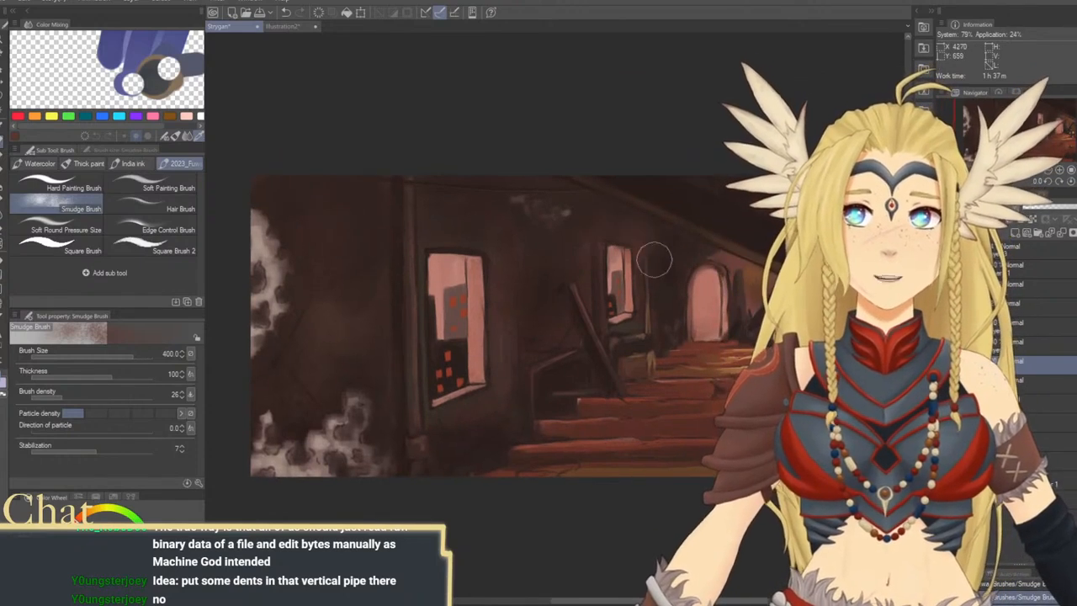
{"action": "left_click_drag", "start_coordinate": [683, 326], "coordinate": [605, 317]}
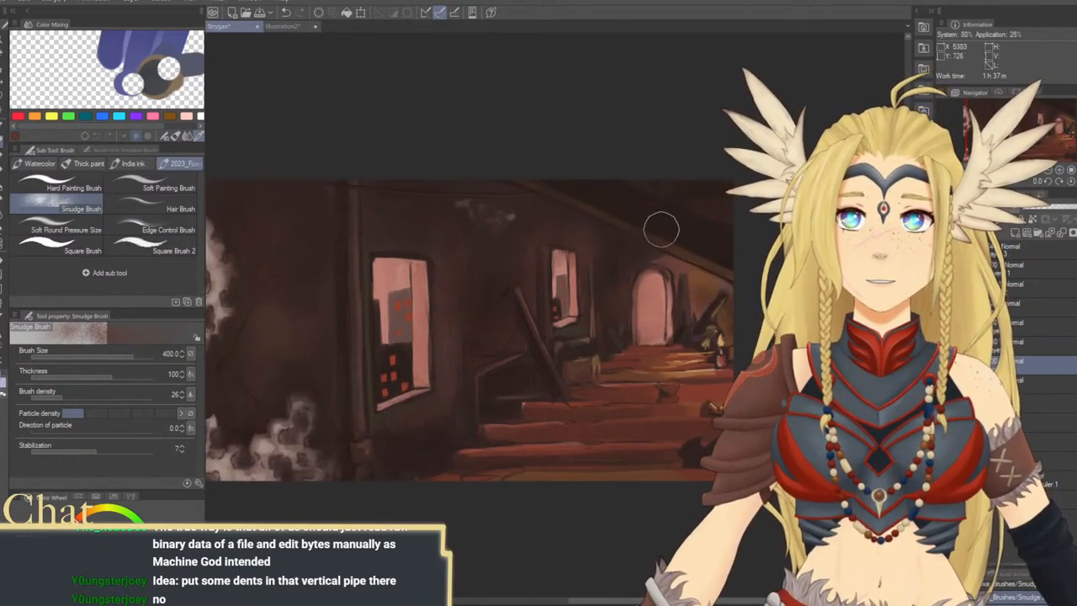
{"action": "mouse_move", "coordinate": [629, 247]}
{"action": "left_mouse_down"}
{"action": "mouse_move", "coordinate": [598, 219]}
{"action": "mouse_move", "coordinate": [601, 147]}
{"action": "left_mouse_up"}
Soften the surfaces of the lower stair steps with the Smudge Brush at size 170
{"action": "key", "text": "bracketleft"}
{"action": "key", "text": "bracketleft"}
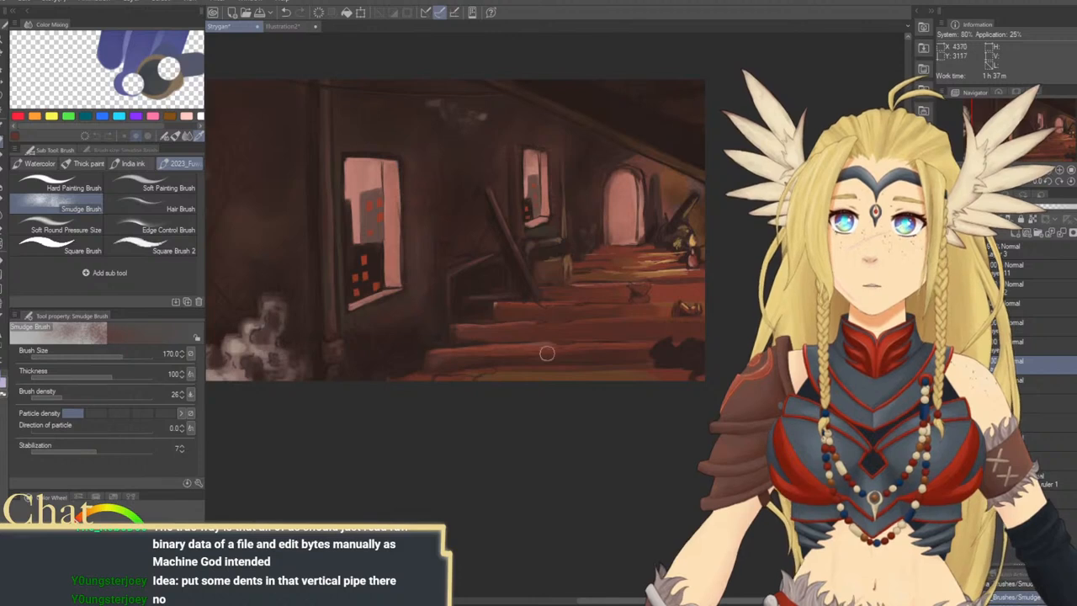
{"action": "mouse_move", "coordinate": [630, 319]}
{"action": "left_mouse_down"}
{"action": "mouse_move", "coordinate": [609, 307]}
{"action": "mouse_move", "coordinate": [604, 337]}
{"action": "mouse_move", "coordinate": [561, 345]}
{"action": "left_mouse_up"}
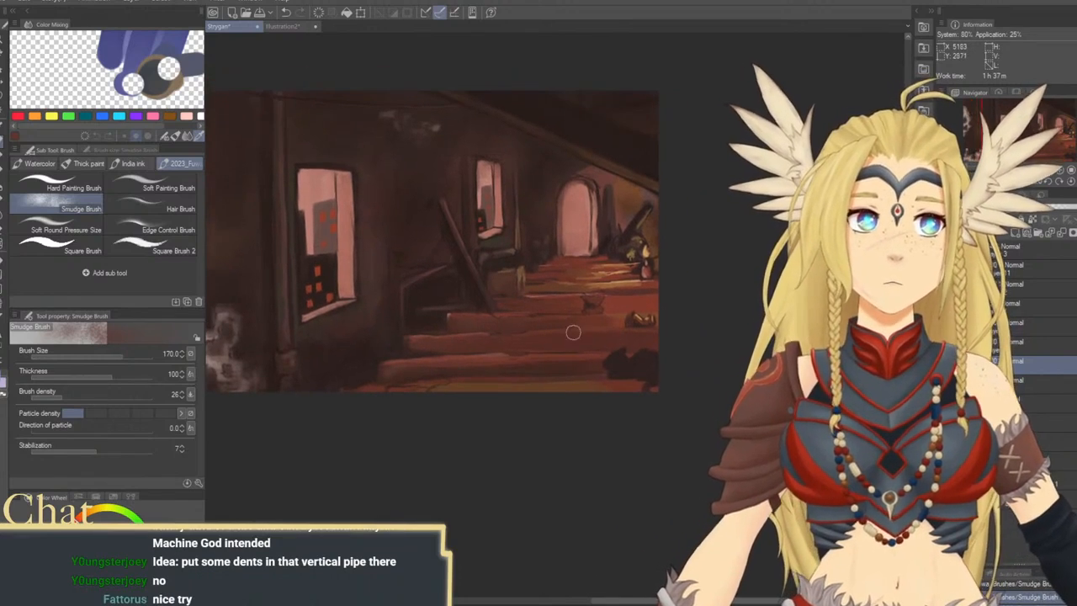
Sample an orange tone and glaze a warm glow around the candle and the wall beside the archway at size 120 to 250
{"action": "left_click", "coordinate": [623, 289], "text": "alt"}
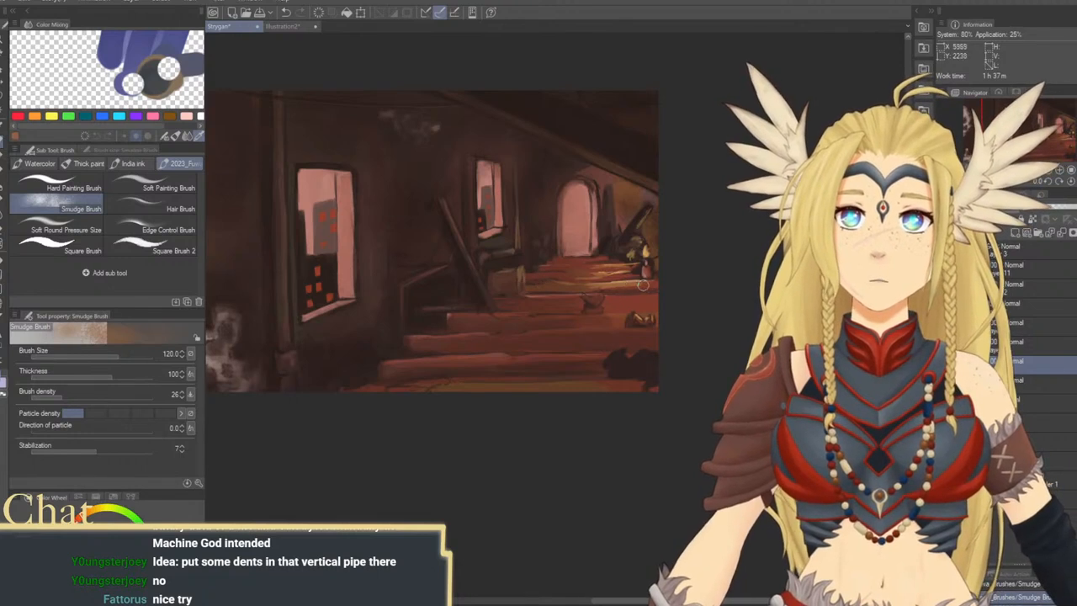
{"action": "key", "text": "bracketright"}
{"action": "key", "text": "bracketright"}
{"action": "key", "text": "bracketright"}
{"action": "key", "text": "bracketright"}
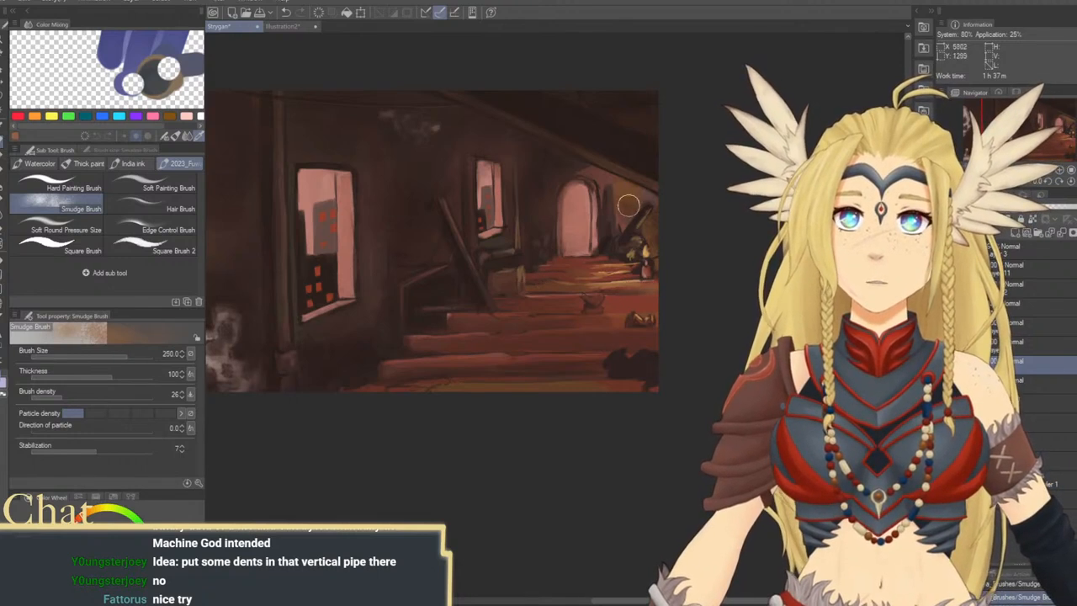
{"action": "mouse_move", "coordinate": [703, 251]}
{"action": "left_mouse_down"}
{"action": "mouse_move", "coordinate": [692, 308]}
{"action": "mouse_move", "coordinate": [499, 348]}
{"action": "left_mouse_up"}
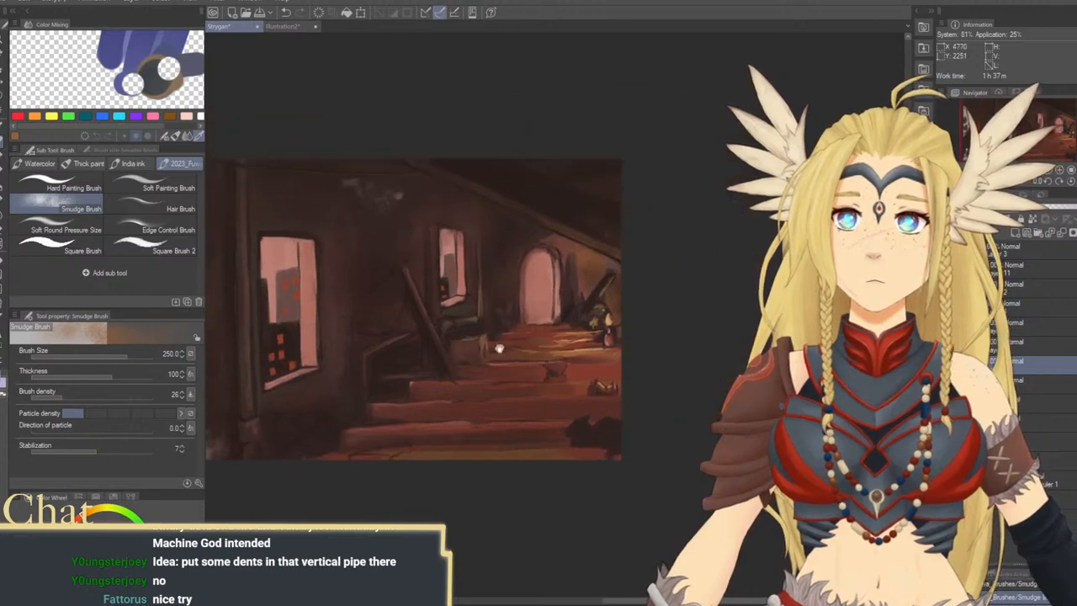
{"action": "key", "text": "bracketleft"}
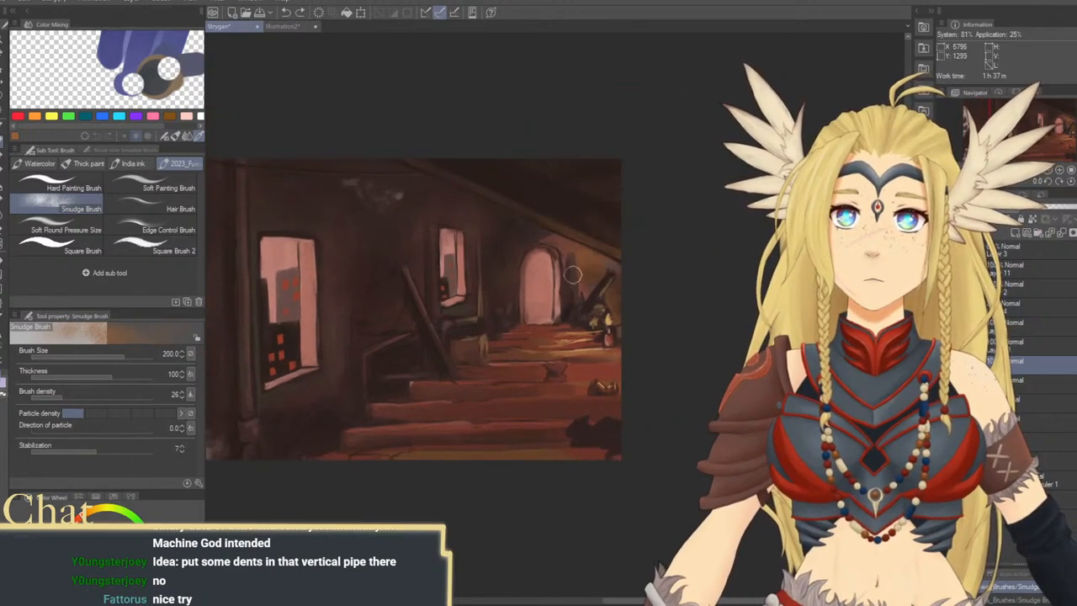
{"action": "left_click_drag", "start_coordinate": [447, 308], "coordinate": [664, 281]}
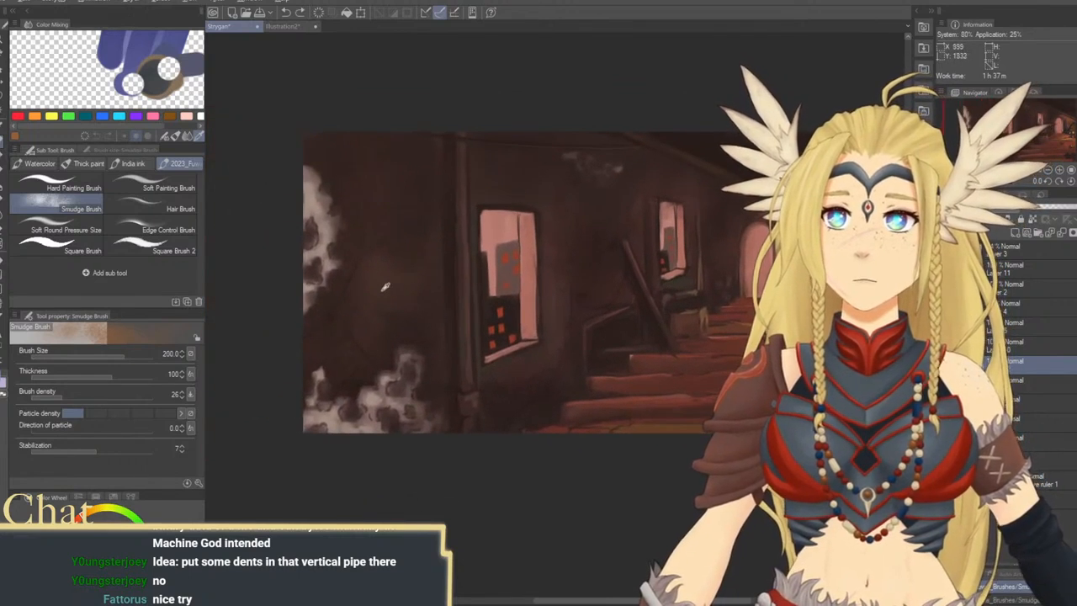
Soften the dark walls around the large window with a sampled dark brown at size 700
{"action": "key", "text": "bracketright"}
{"action": "key", "text": "bracketright"}
{"action": "key", "text": "bracketright"}
{"action": "key", "text": "bracketright"}
{"action": "key", "text": "bracketright"}
{"action": "key", "text": "bracketright"}
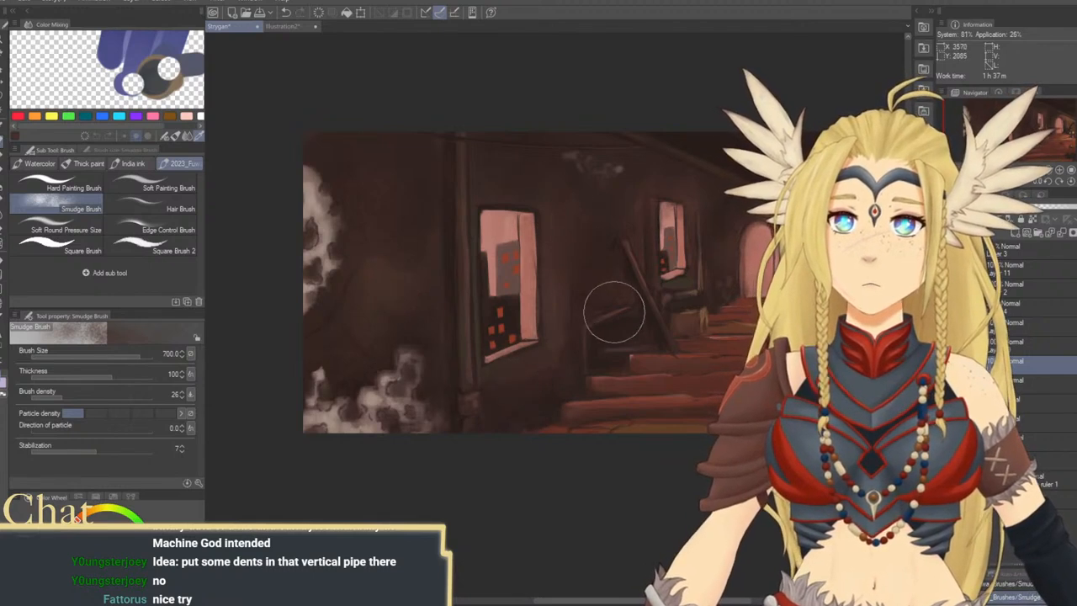
Touch up the walls around the windows and archway at size 100 to 200, and add a new raster layer
{"action": "key", "text": "bracketleft"}
{"action": "key", "text": "bracketleft"}
{"action": "key", "text": "bracketleft"}
{"action": "key", "text": "bracketleft"}
{"action": "key", "text": "bracketleft"}
{"action": "left_click_drag", "start_coordinate": [622, 357], "coordinate": [487, 311]}
{"action": "key", "text": "bracketleft"}
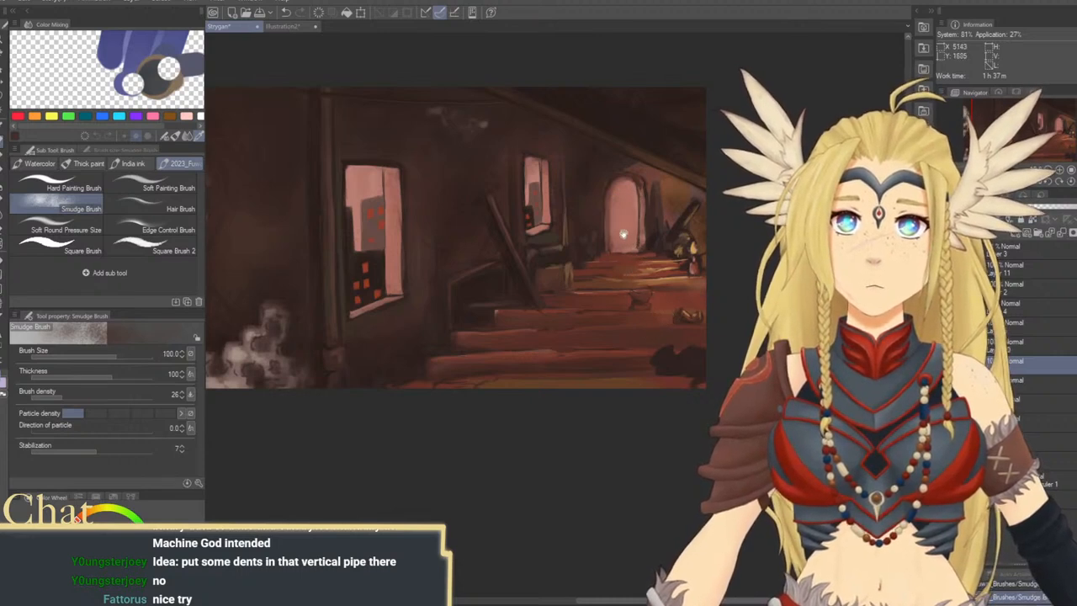
{"action": "left_click_drag", "start_coordinate": [545, 176], "coordinate": [577, 191]}
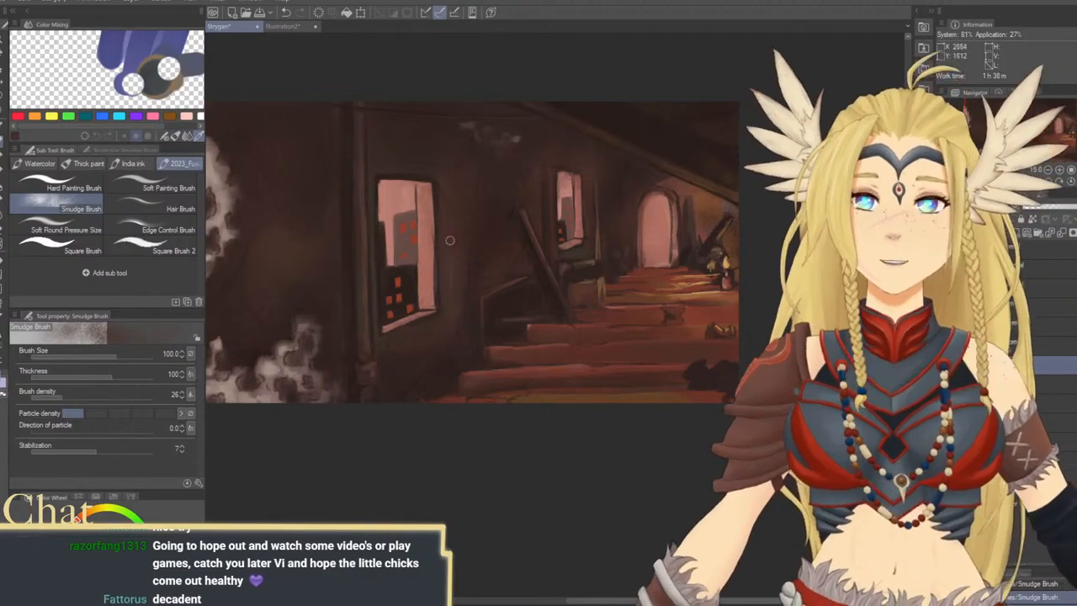
{"action": "mouse_move", "coordinate": [432, 344]}
{"action": "left_mouse_down"}
{"action": "mouse_move", "coordinate": [512, 351]}
{"action": "mouse_move", "coordinate": [522, 376]}
{"action": "left_mouse_up"}
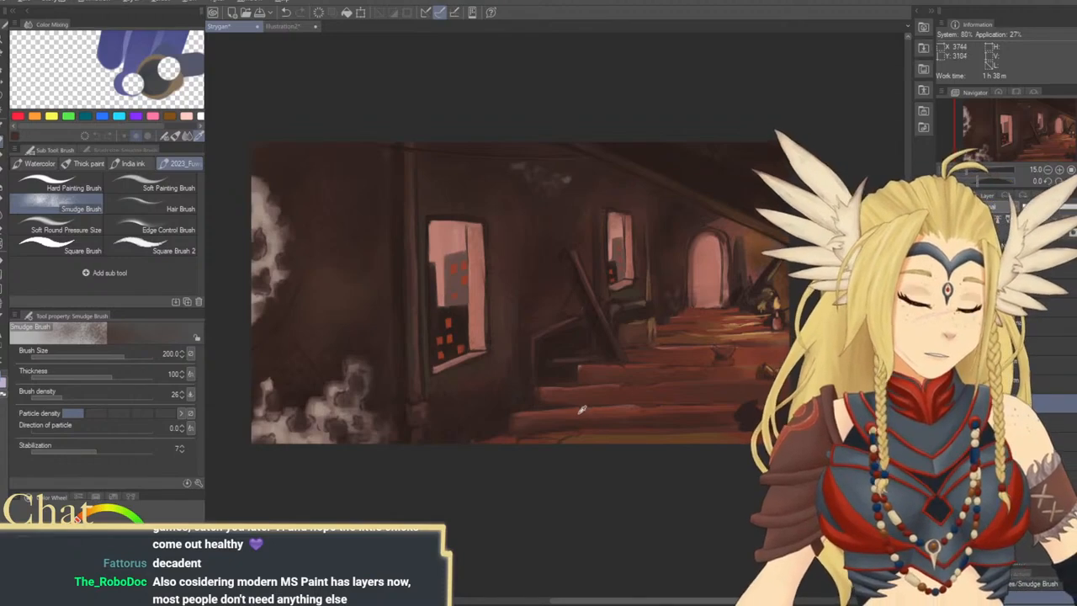
Try a Noise airbrush stroke on the lower wall at size 1000 to 2000 and undo it
{"action": "left_click", "coordinate": [2, 186]}
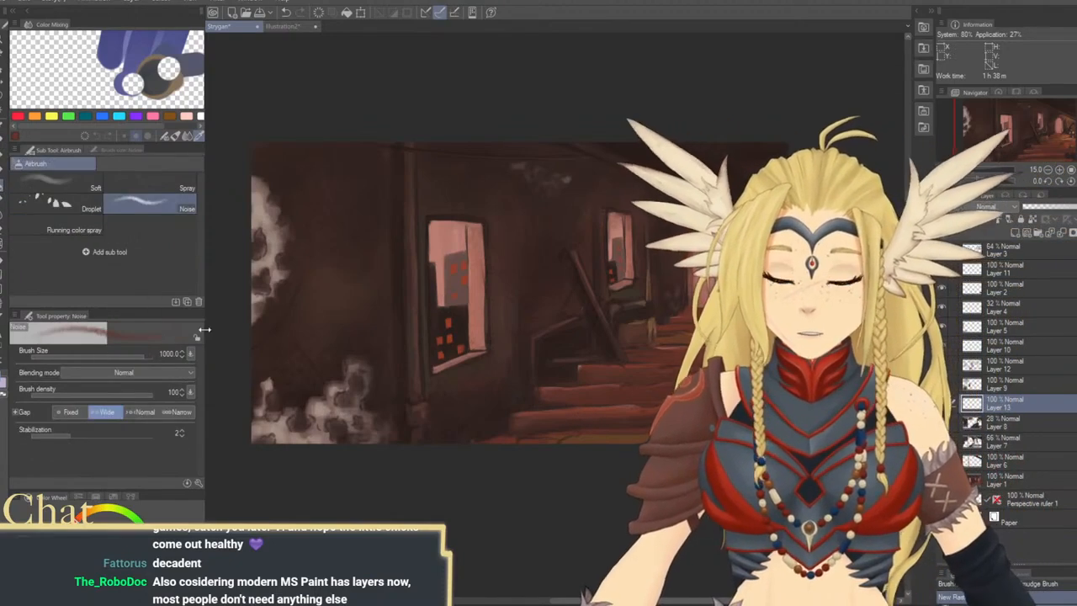
{"action": "mouse_move", "coordinate": [483, 395]}
{"action": "left_mouse_down"}
{"action": "mouse_move", "coordinate": [457, 389]}
{"action": "mouse_move", "coordinate": [479, 356]}
{"action": "mouse_move", "coordinate": [492, 359]}
{"action": "mouse_move", "coordinate": [489, 370]}
{"action": "mouse_move", "coordinate": [433, 340]}
{"action": "mouse_move", "coordinate": [456, 319]}
{"action": "mouse_move", "coordinate": [480, 413]}
{"action": "left_mouse_up"}
{"action": "key", "text": "ctrl+z"}
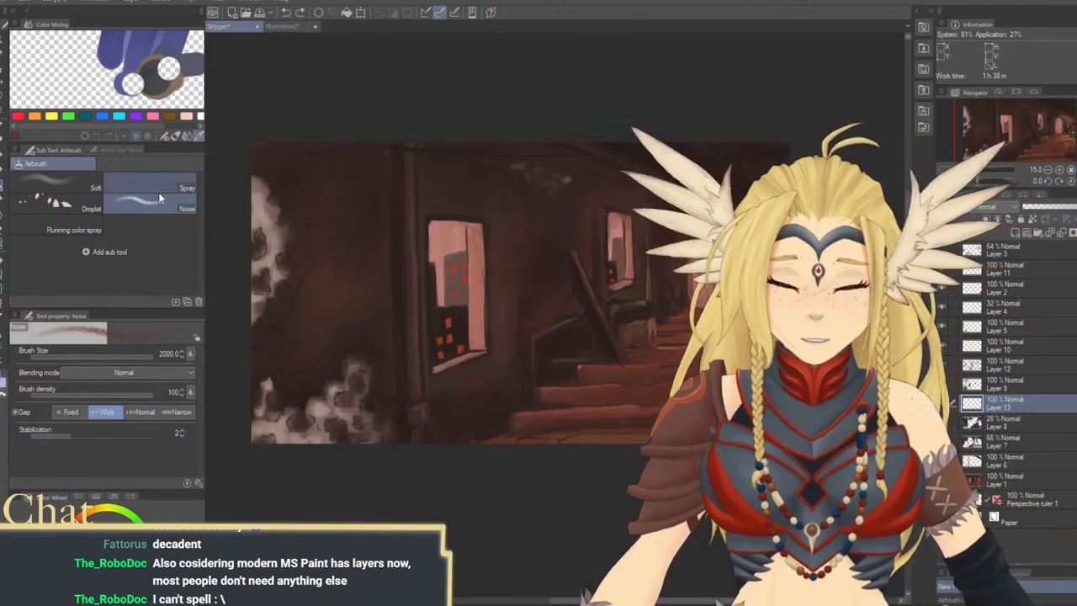
Spray a red glow over both windows and the archway with the Soft airbrush at size 1000
{"action": "left_click", "coordinate": [93, 187]}
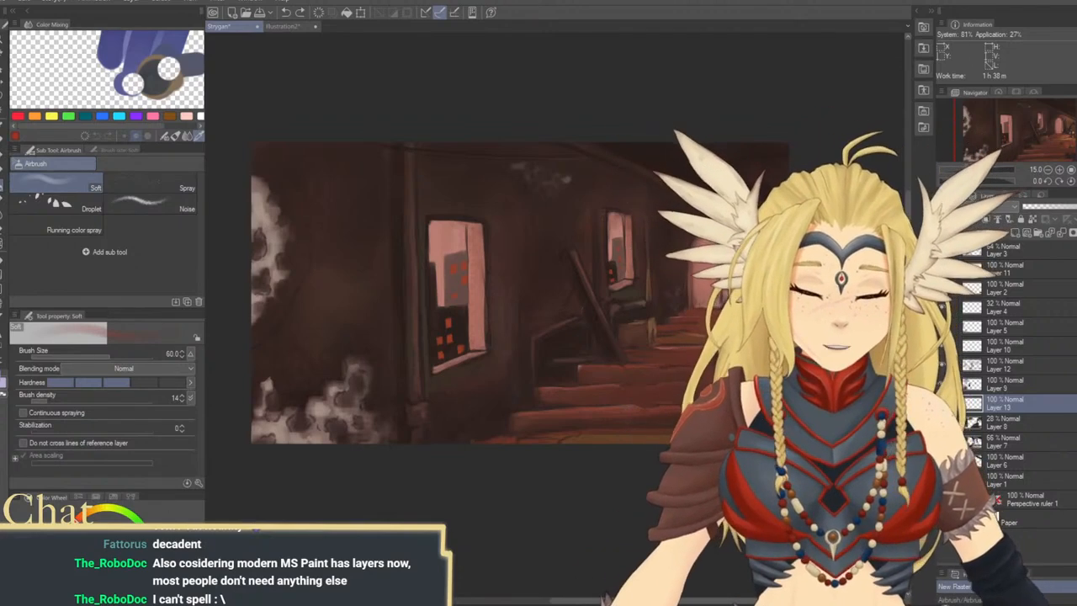
{"action": "key", "text": "bracketright"}
{"action": "key", "text": "bracketright"}
{"action": "key", "text": "bracketright"}
{"action": "key", "text": "bracketright"}
{"action": "key", "text": "bracketright"}
{"action": "key", "text": "bracketright"}
{"action": "key", "text": "bracketright"}
{"action": "key", "text": "bracketright"}
{"action": "key", "text": "bracketright"}
{"action": "key", "text": "bracketright"}
{"action": "key", "text": "bracketright"}
{"action": "key", "text": "bracketright"}
{"action": "key", "text": "bracketright"}
{"action": "key", "text": "bracketright"}
{"action": "key", "text": "bracketright"}
{"action": "key", "text": "bracketright"}
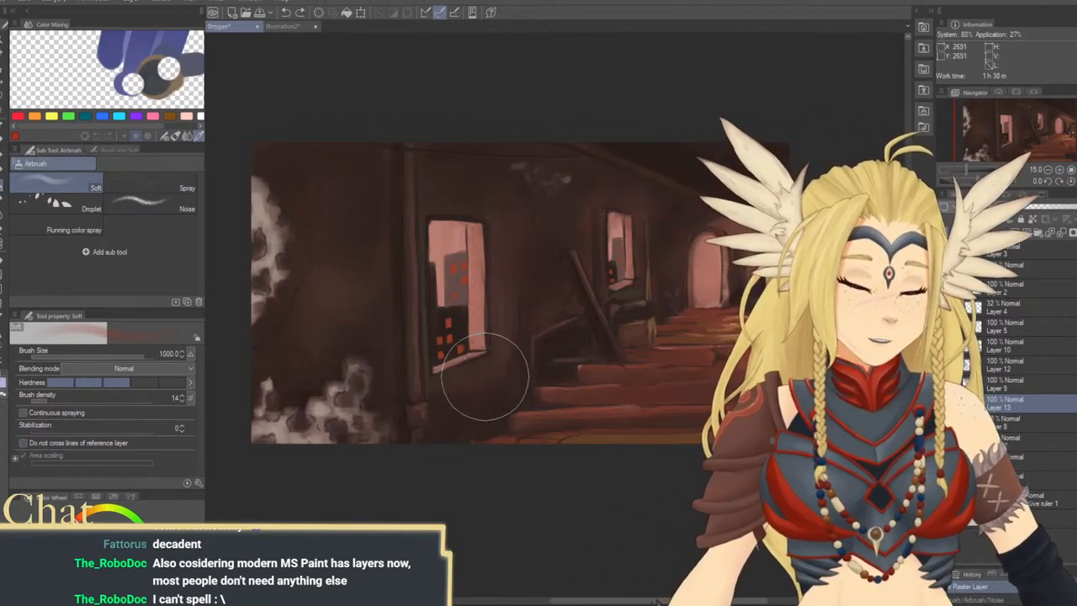
{"action": "mouse_move", "coordinate": [449, 351]}
{"action": "left_mouse_down"}
{"action": "mouse_move", "coordinate": [431, 299]}
{"action": "mouse_move", "coordinate": [446, 305]}
{"action": "left_mouse_up"}
{"action": "mouse_move", "coordinate": [628, 285]}
{"action": "left_mouse_down"}
{"action": "mouse_move", "coordinate": [640, 280]}
{"action": "mouse_move", "coordinate": [615, 258]}
{"action": "left_mouse_up"}
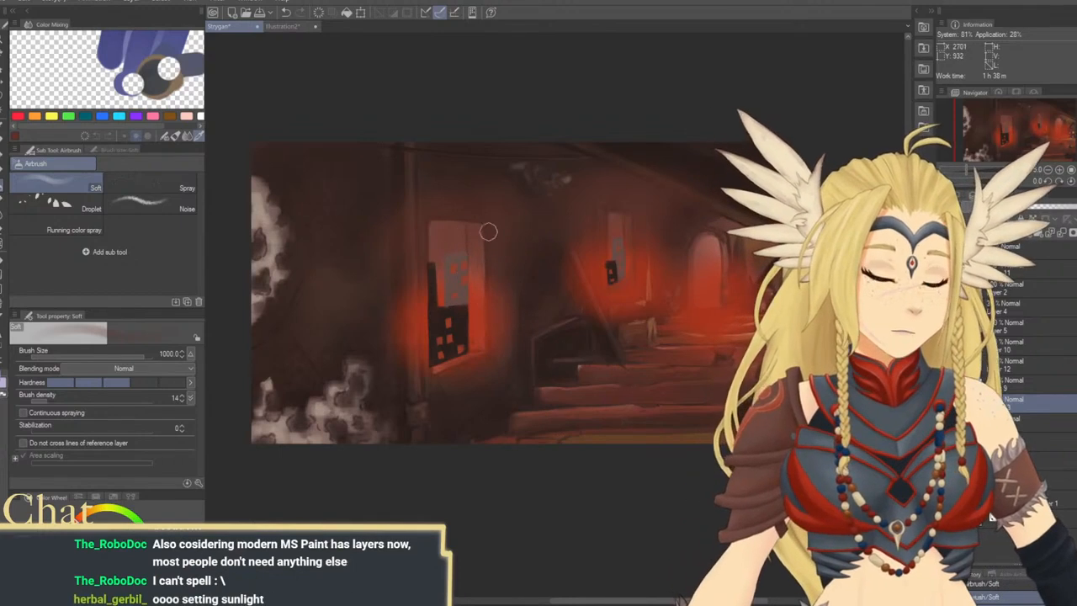
Erase the excess red glow from the frame and surrounding wall of the large window with the Hard eraser
{"action": "left_click_drag", "start_coordinate": [484, 213], "coordinate": [490, 315]}
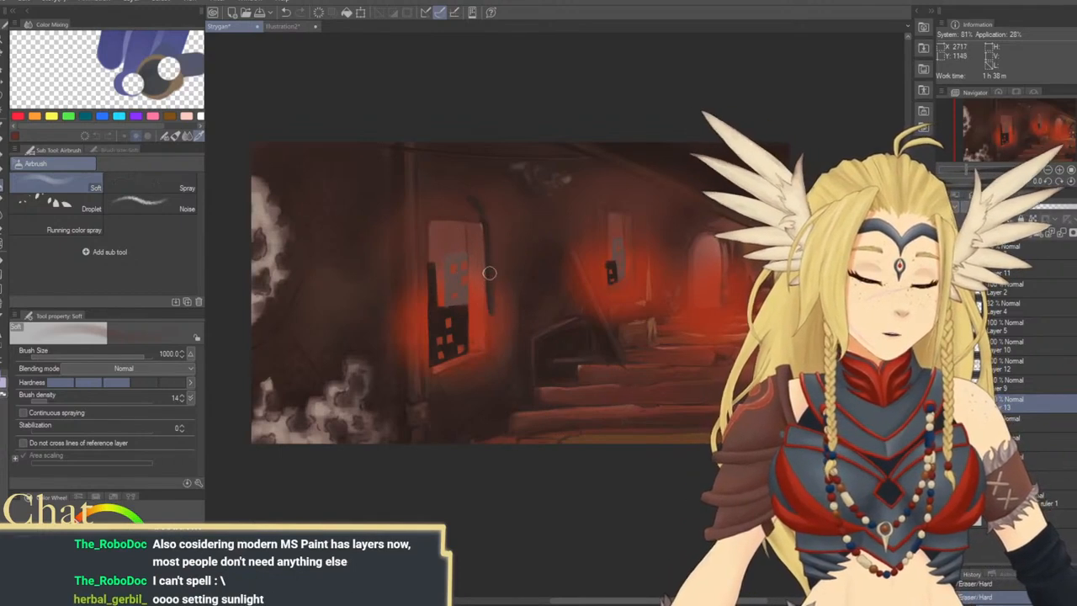
{"action": "left_click_drag", "start_coordinate": [490, 273], "coordinate": [487, 363]}
{"action": "left_click_drag", "start_coordinate": [473, 213], "coordinate": [474, 323]}
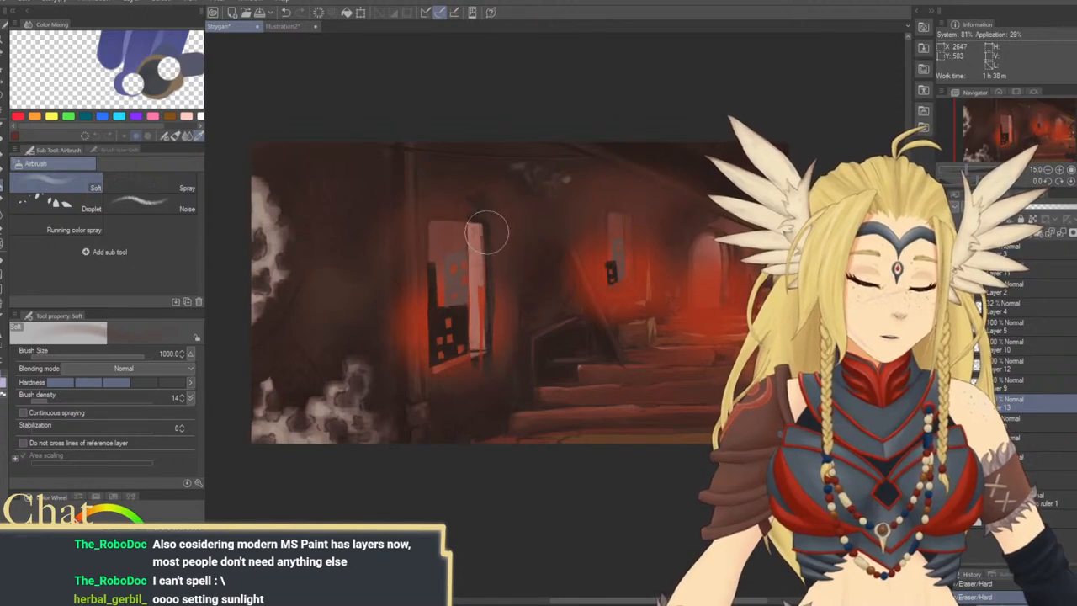
{"action": "left_click_drag", "start_coordinate": [488, 234], "coordinate": [492, 388]}
{"action": "left_click_drag", "start_coordinate": [490, 157], "coordinate": [517, 317]}
{"action": "mouse_move", "coordinate": [541, 196]}
{"action": "left_mouse_down"}
{"action": "mouse_move", "coordinate": [550, 332]}
{"action": "mouse_move", "coordinate": [493, 294]}
{"action": "mouse_move", "coordinate": [516, 287]}
{"action": "left_mouse_up"}
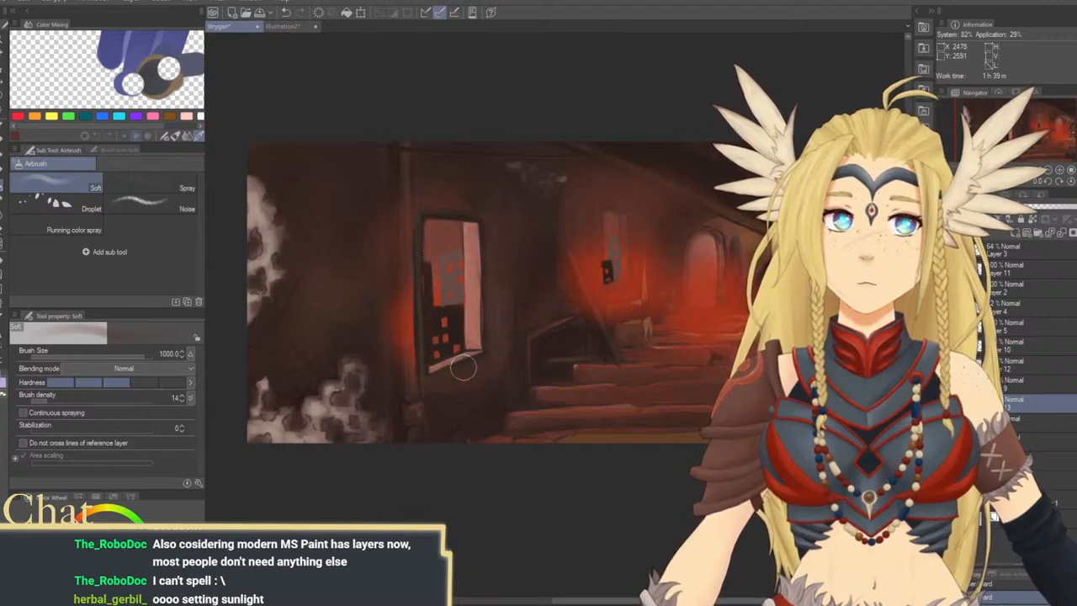
{"action": "left_click_drag", "start_coordinate": [412, 381], "coordinate": [396, 211]}
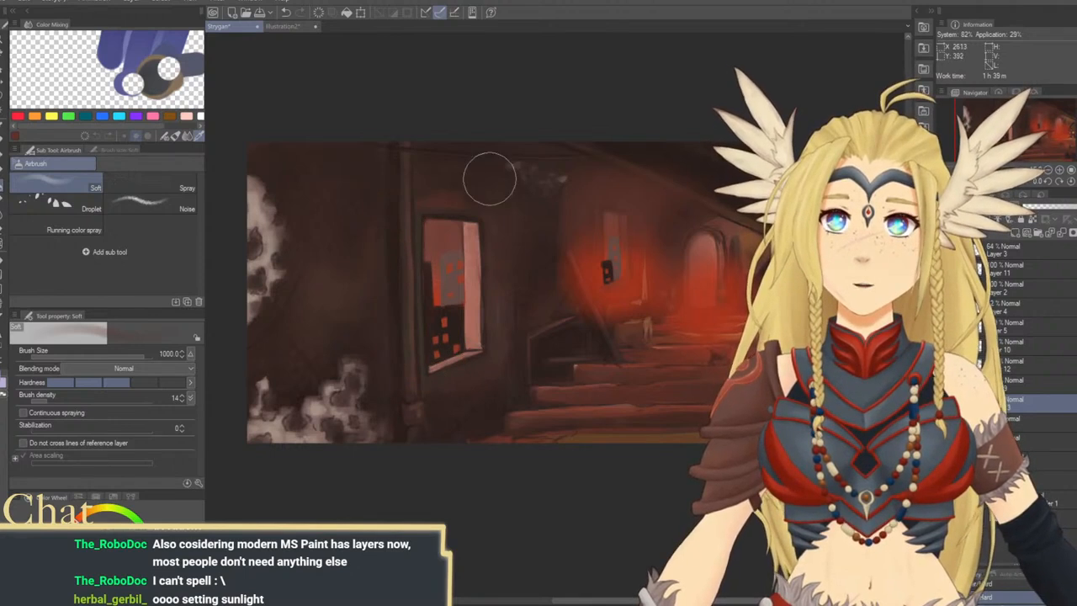
Erase the excess red glow around the smaller window, its sill and the leaning plank
{"action": "mouse_move", "coordinate": [594, 227]}
{"action": "left_mouse_down"}
{"action": "mouse_move", "coordinate": [488, 272]}
{"action": "mouse_move", "coordinate": [491, 231]}
{"action": "mouse_move", "coordinate": [488, 286]}
{"action": "left_mouse_up"}
{"action": "mouse_move", "coordinate": [492, 231]}
{"action": "left_mouse_down"}
{"action": "mouse_move", "coordinate": [493, 280]}
{"action": "mouse_move", "coordinate": [496, 217]}
{"action": "mouse_move", "coordinate": [495, 305]}
{"action": "mouse_move", "coordinate": [499, 273]}
{"action": "mouse_move", "coordinate": [510, 301]}
{"action": "mouse_move", "coordinate": [497, 313]}
{"action": "mouse_move", "coordinate": [528, 301]}
{"action": "left_mouse_up"}
{"action": "left_click_drag", "start_coordinate": [522, 244], "coordinate": [523, 247]}
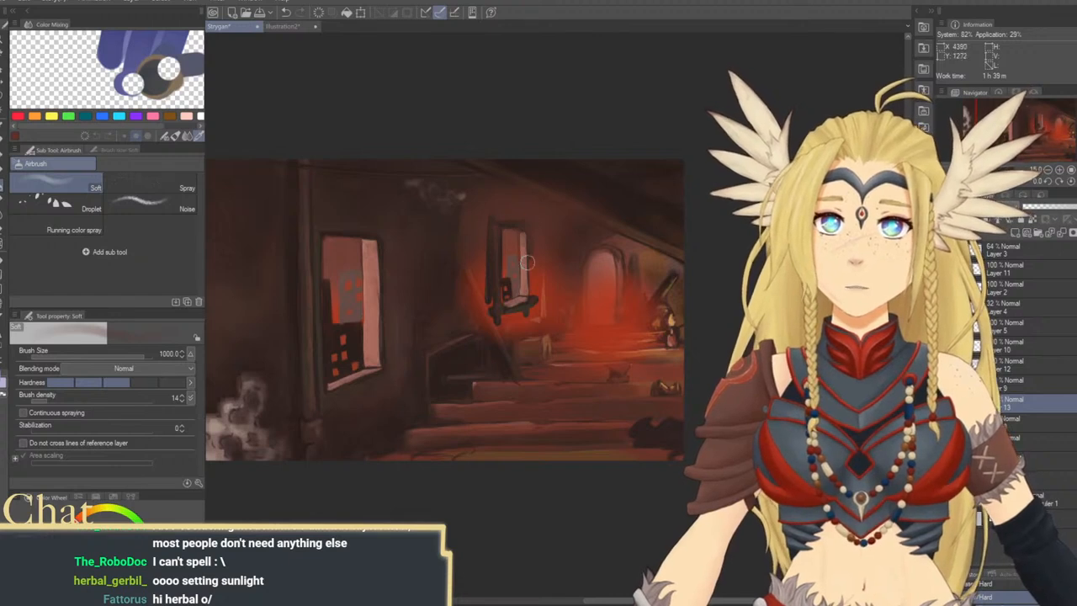
{"action": "left_click_drag", "start_coordinate": [467, 268], "coordinate": [473, 306]}
{"action": "left_click_drag", "start_coordinate": [465, 270], "coordinate": [484, 326]}
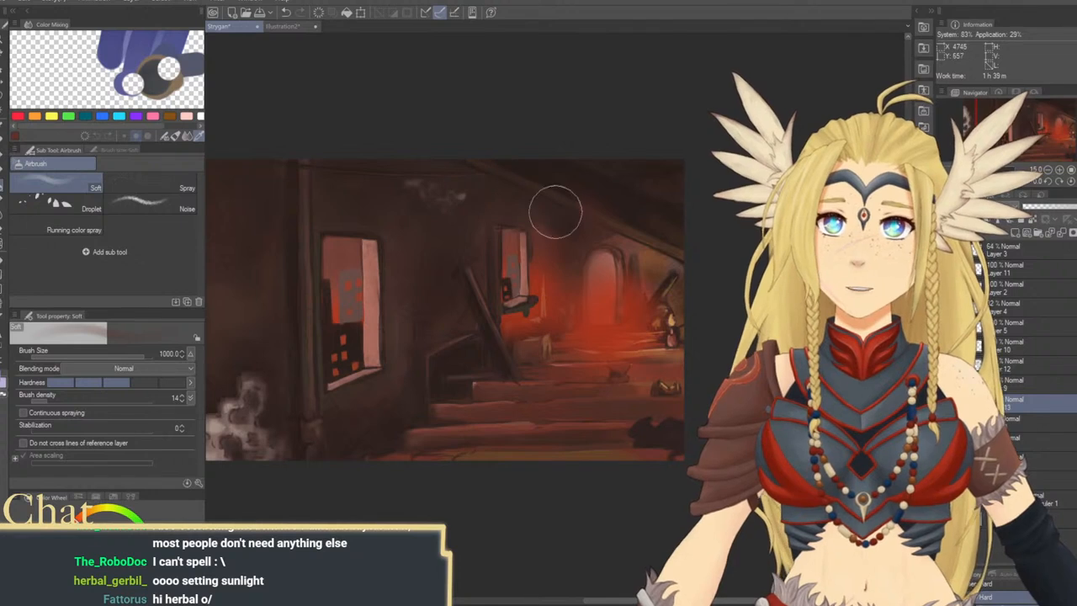
{"action": "left_click_drag", "start_coordinate": [540, 236], "coordinate": [537, 293]}
{"action": "mouse_move", "coordinate": [532, 237]}
{"action": "left_mouse_down"}
{"action": "mouse_move", "coordinate": [534, 302]}
{"action": "mouse_move", "coordinate": [522, 217]}
{"action": "mouse_move", "coordinate": [532, 315]}
{"action": "mouse_move", "coordinate": [496, 346]}
{"action": "left_mouse_up"}
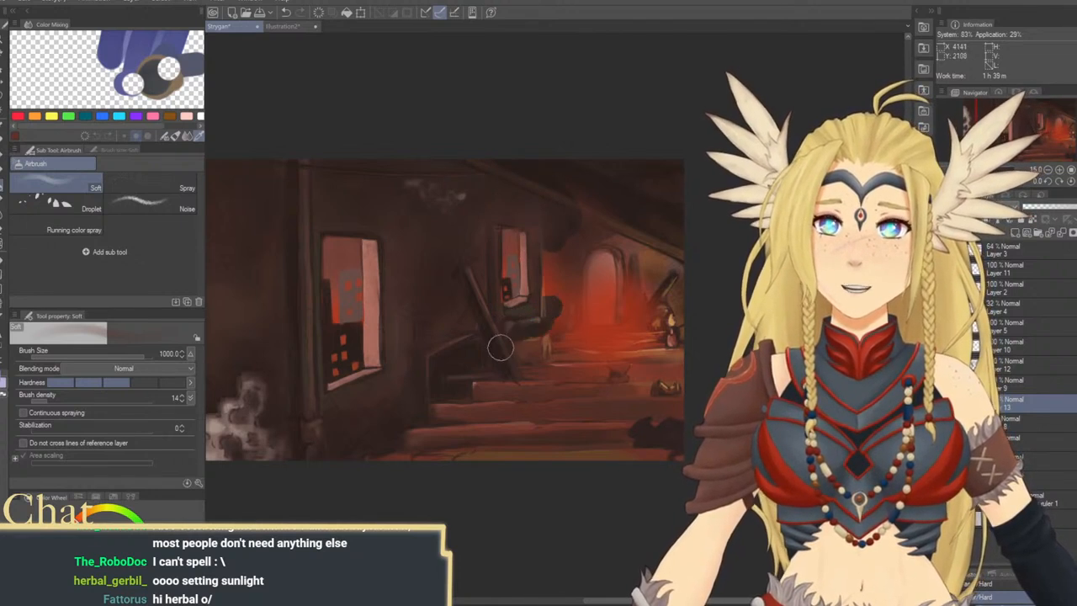
Erase the red glow from the archway surround, adjacent wall and stairs, undoing one stroke and keeping the glow inside the archway opening
{"action": "left_click_drag", "start_coordinate": [566, 266], "coordinate": [582, 333]}
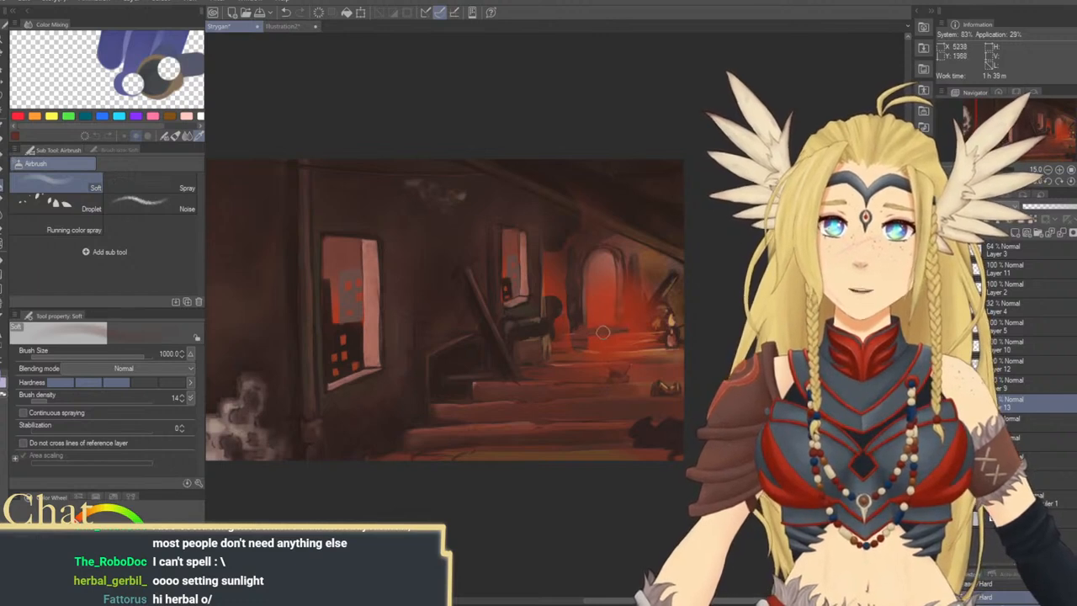
{"action": "left_click_drag", "start_coordinate": [633, 293], "coordinate": [545, 289]}
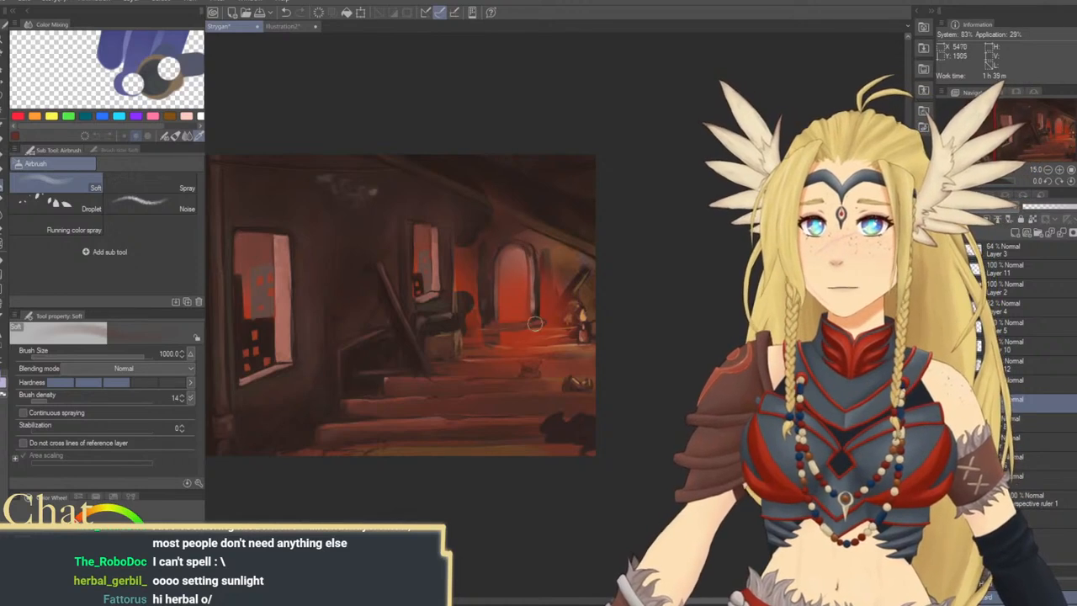
{"action": "key", "text": "ctrl+z"}
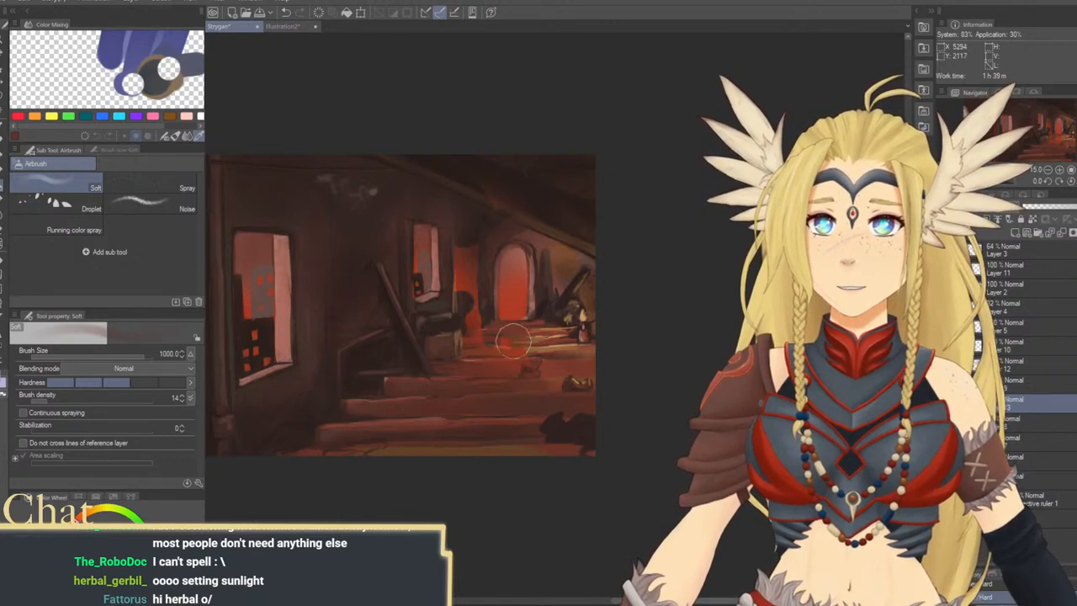
{"action": "left_click_drag", "start_coordinate": [480, 361], "coordinate": [528, 367]}
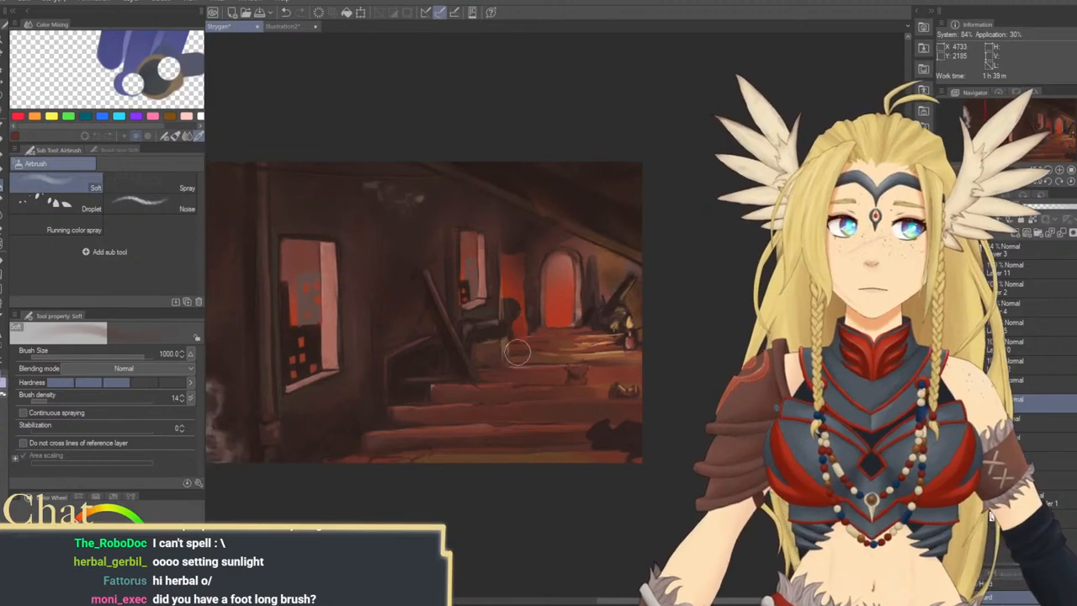
{"action": "mouse_move", "coordinate": [503, 234]}
{"action": "left_mouse_down"}
{"action": "mouse_move", "coordinate": [503, 349]}
{"action": "mouse_move", "coordinate": [507, 269]}
{"action": "mouse_move", "coordinate": [526, 302]}
{"action": "left_mouse_up"}
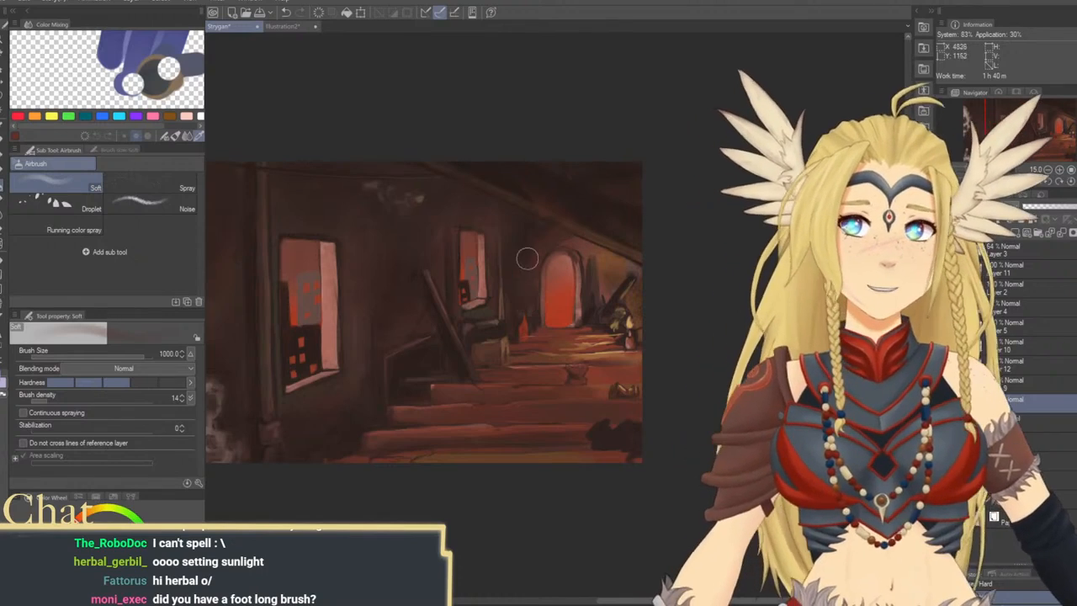
{"action": "mouse_move", "coordinate": [447, 314]}
{"action": "left_mouse_down"}
{"action": "mouse_move", "coordinate": [534, 365]}
{"action": "mouse_move", "coordinate": [502, 361]}
{"action": "left_mouse_up"}
{"action": "mouse_move", "coordinate": [479, 408]}
{"action": "left_mouse_down"}
{"action": "mouse_move", "coordinate": [533, 373]}
{"action": "mouse_move", "coordinate": [538, 383]}
{"action": "left_mouse_up"}
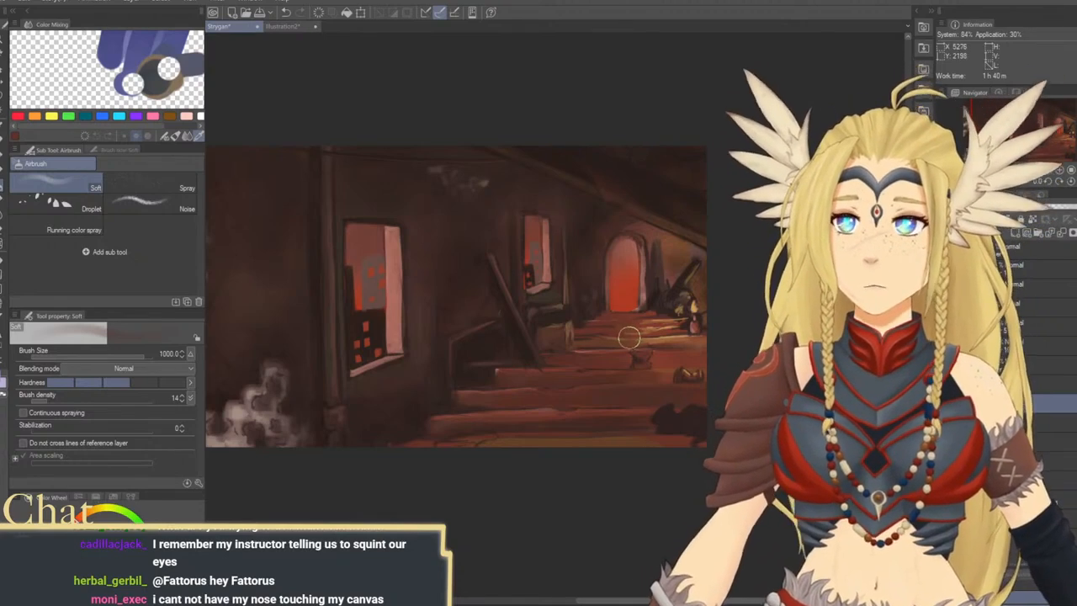
{"action": "left_click_drag", "start_coordinate": [630, 338], "coordinate": [670, 367]}
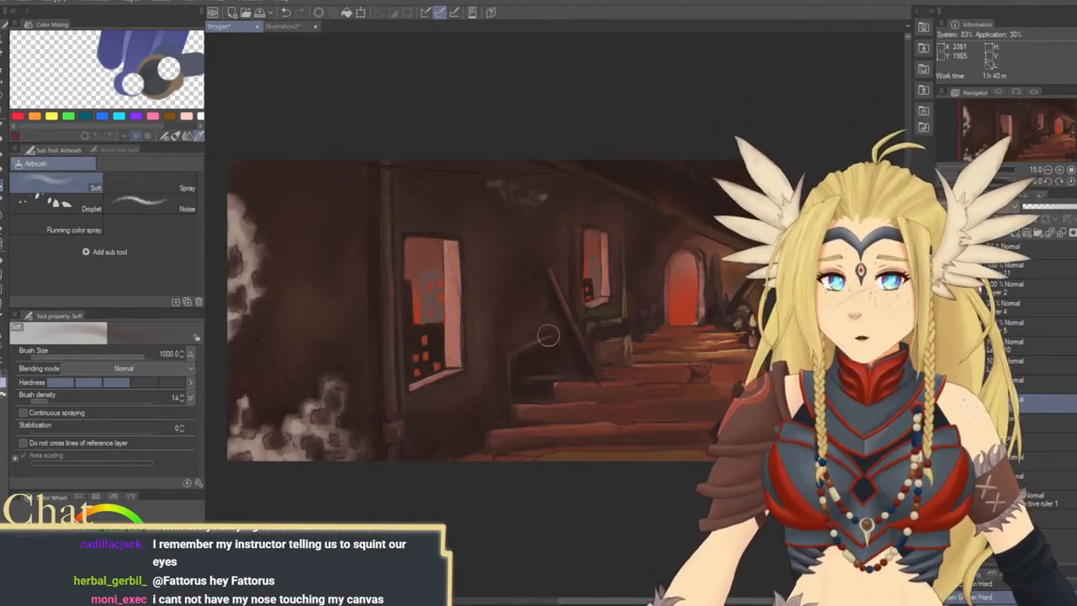
{"action": "mouse_move", "coordinate": [638, 359]}
{"action": "left_mouse_down"}
{"action": "mouse_move", "coordinate": [619, 329]}
{"action": "mouse_move", "coordinate": [649, 361]}
{"action": "mouse_move", "coordinate": [637, 392]}
{"action": "left_mouse_up"}
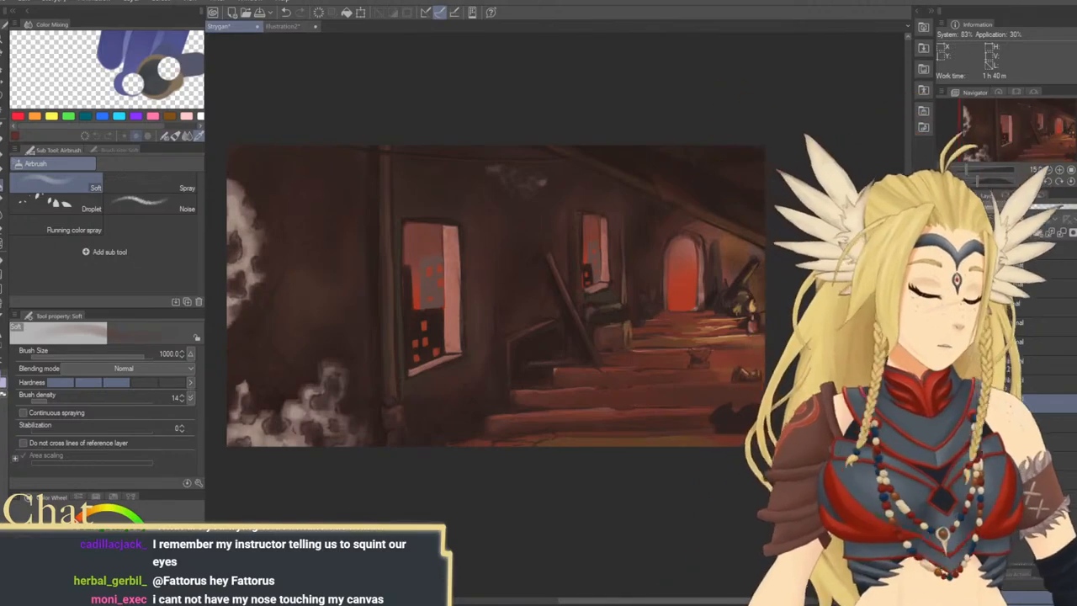
On Layer 9, detail the distant buildings seen through the large window with Square Brush 2 at size 40
{"action": "left_click", "coordinate": [945, 365]}
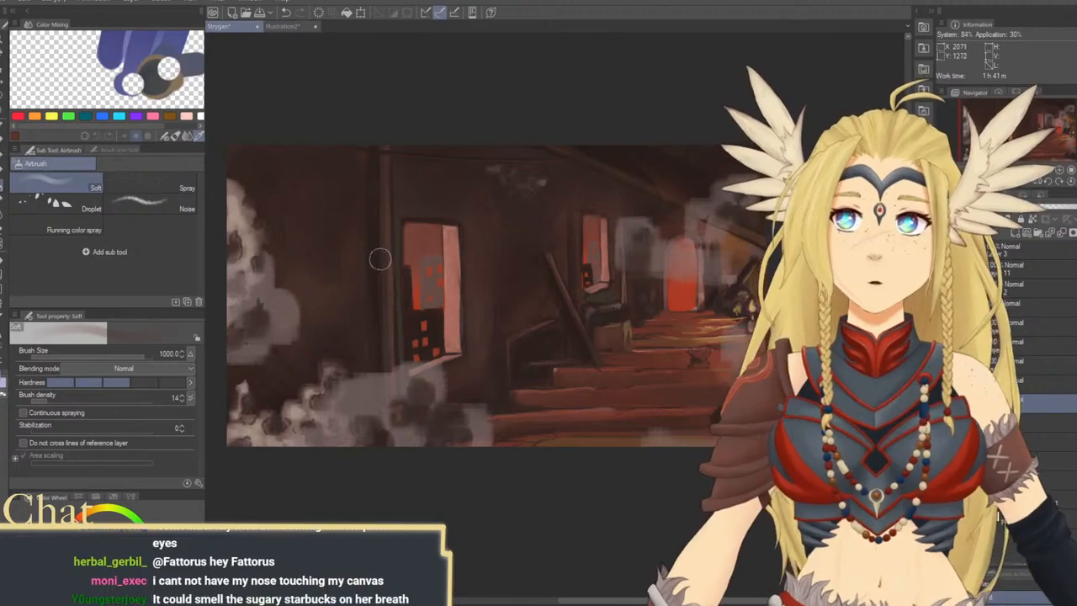
{"action": "left_click", "coordinate": [945, 365]}
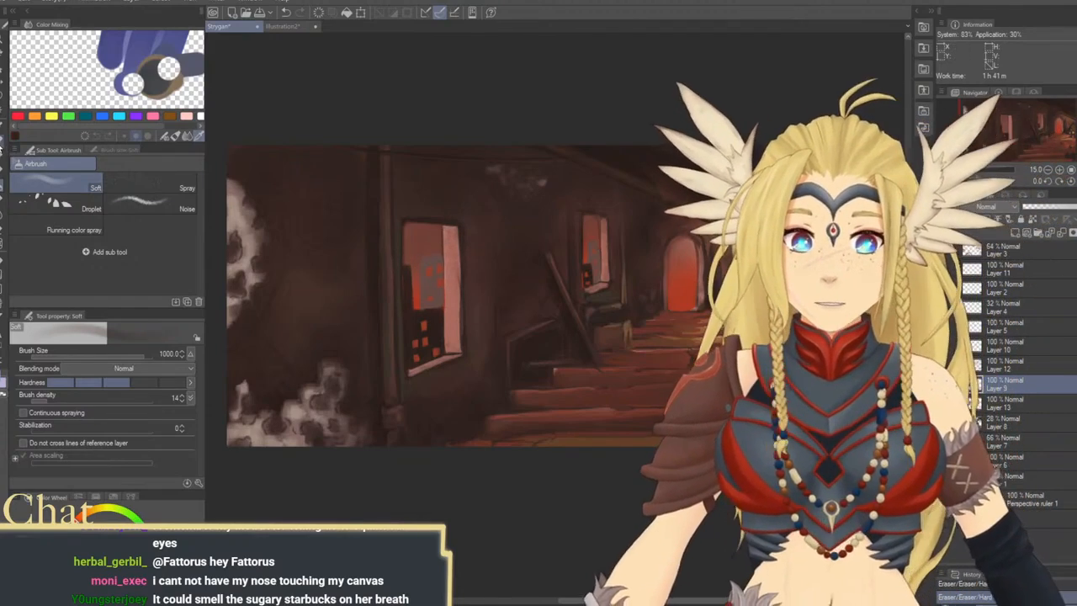
{"action": "left_click", "coordinate": [3, 145]}
{"action": "left_click", "coordinate": [151, 248]}
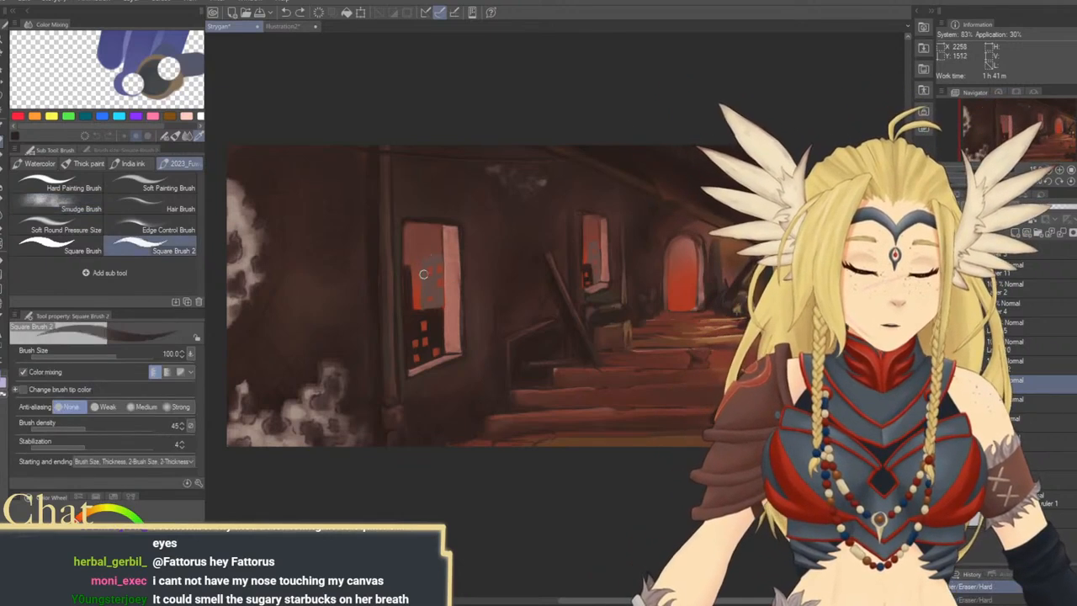
{"action": "key", "text": "["}
{"action": "key", "text": "["}
{"action": "key", "text": "["}
{"action": "key", "text": "["}
{"action": "key", "text": "["}
{"action": "left_click_drag", "start_coordinate": [421, 260], "coordinate": [420, 307]}
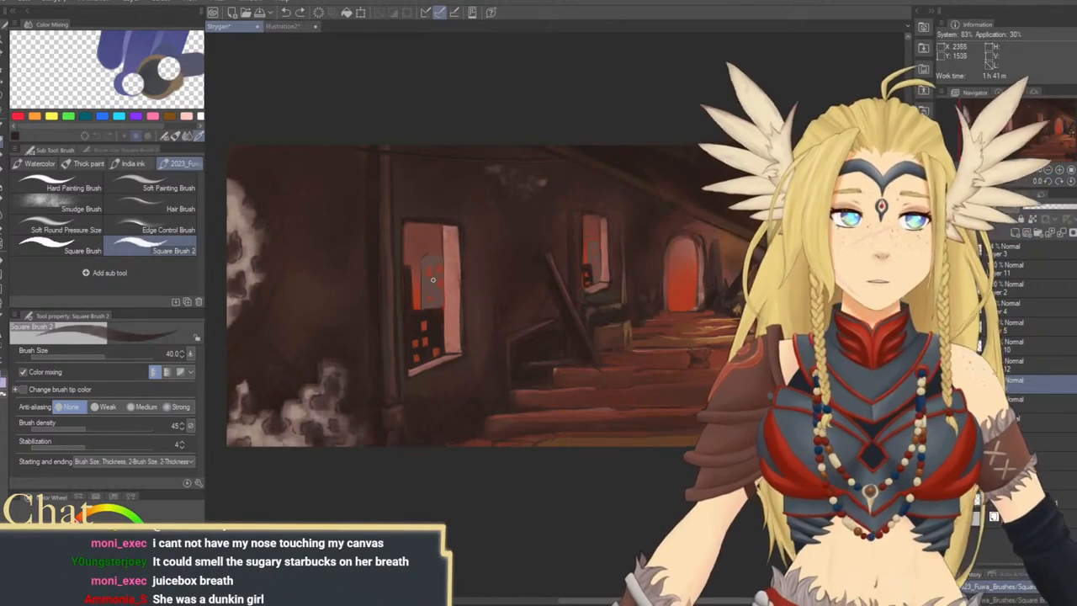
{"action": "left_click_drag", "start_coordinate": [451, 281], "coordinate": [468, 272]}
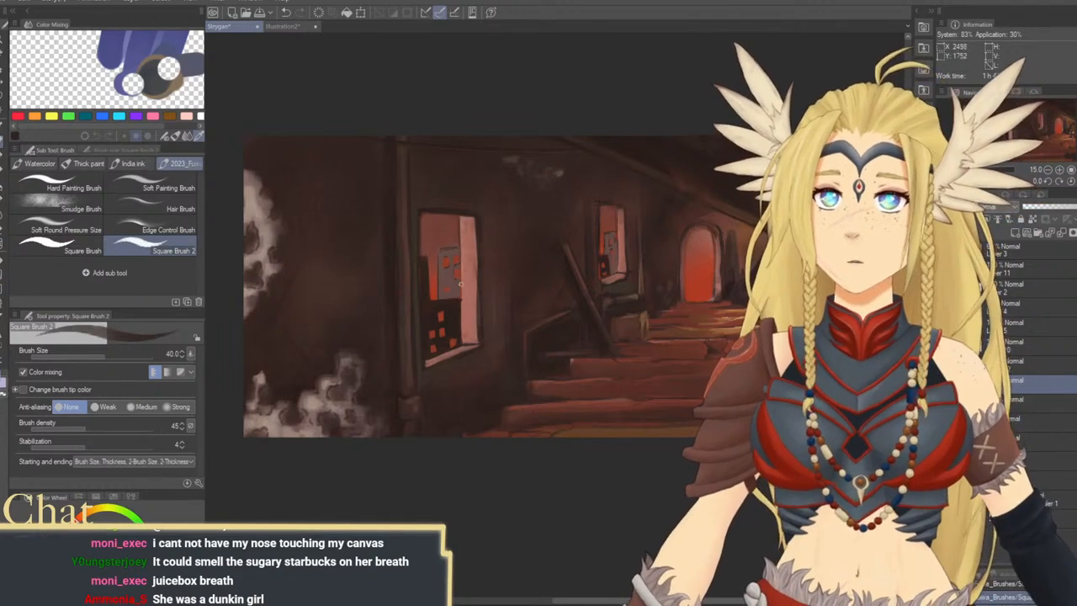
Refine the buildings in the large window and the clutter below the smaller window with sampled colors at size 50 to 80
{"action": "key", "text": "bracketright"}
{"action": "key", "text": "bracketright"}
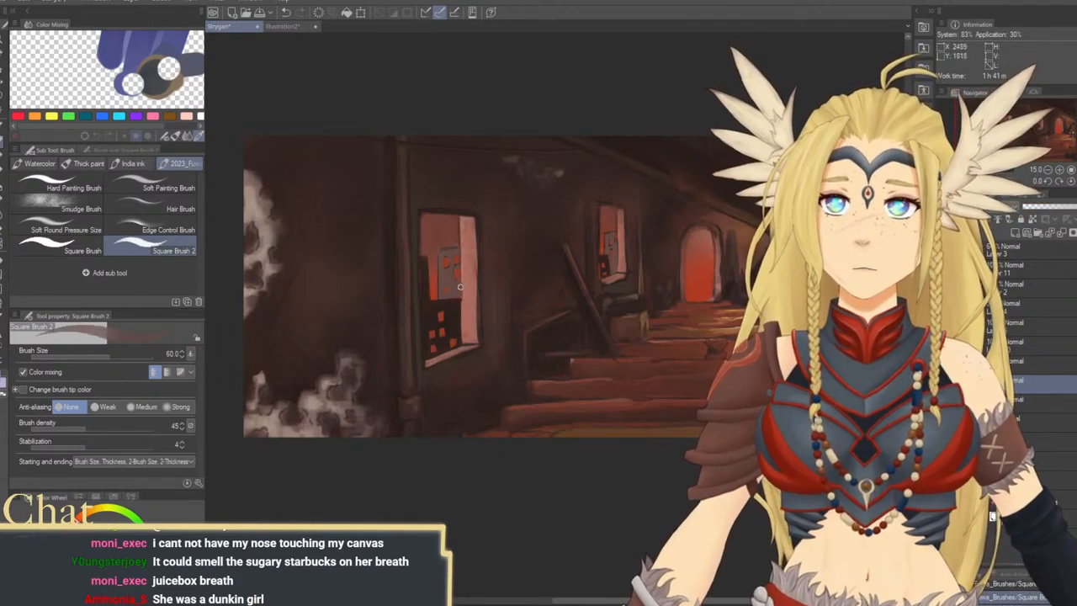
{"action": "key", "text": "bracketright"}
{"action": "key", "text": "bracketright"}
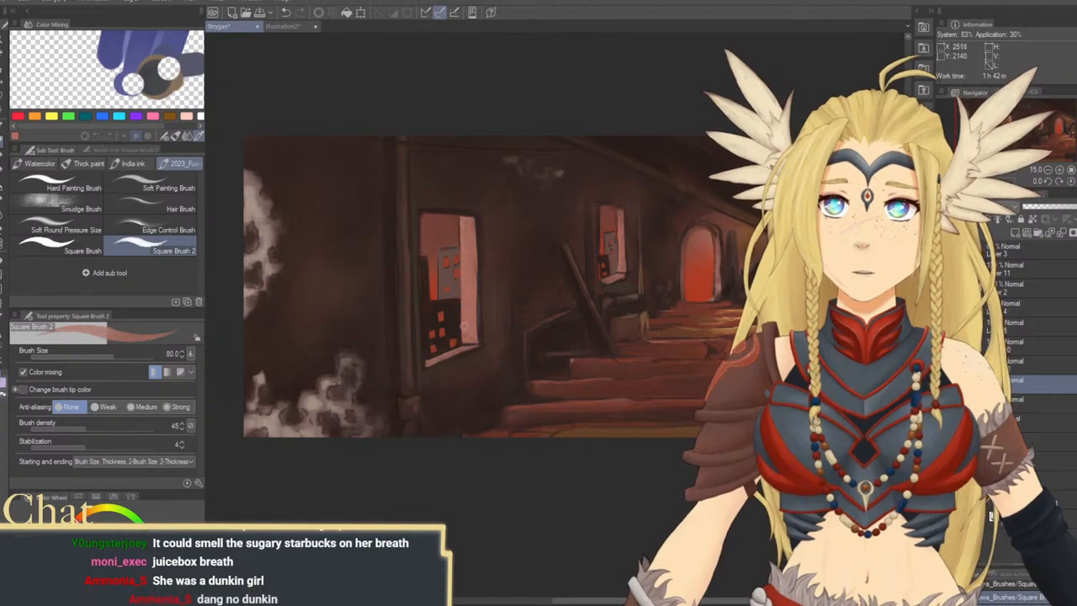
{"action": "left_click", "coordinate": [455, 310], "text": "alt"}
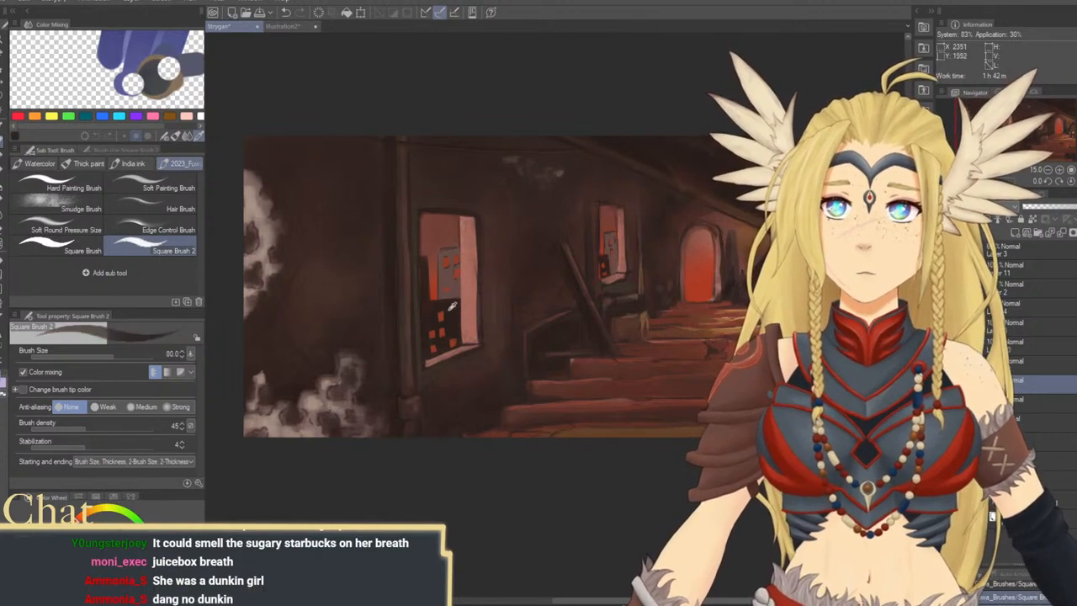
{"action": "key", "text": "bracketleft"}
{"action": "key", "text": "bracketleft"}
{"action": "key", "text": "bracketleft"}
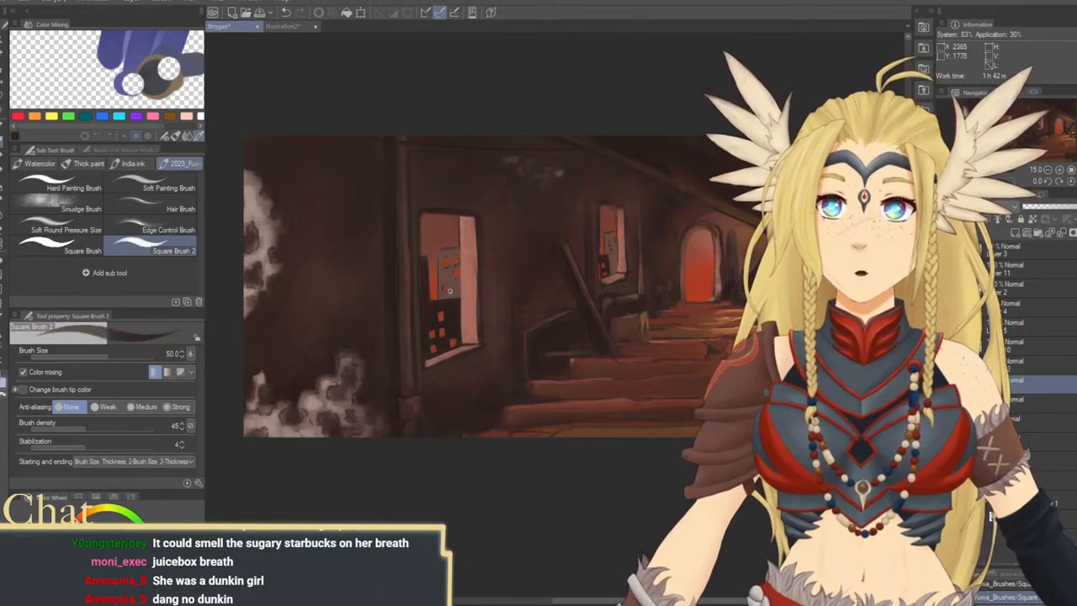
{"action": "left_click_drag", "start_coordinate": [565, 283], "coordinate": [542, 283]}
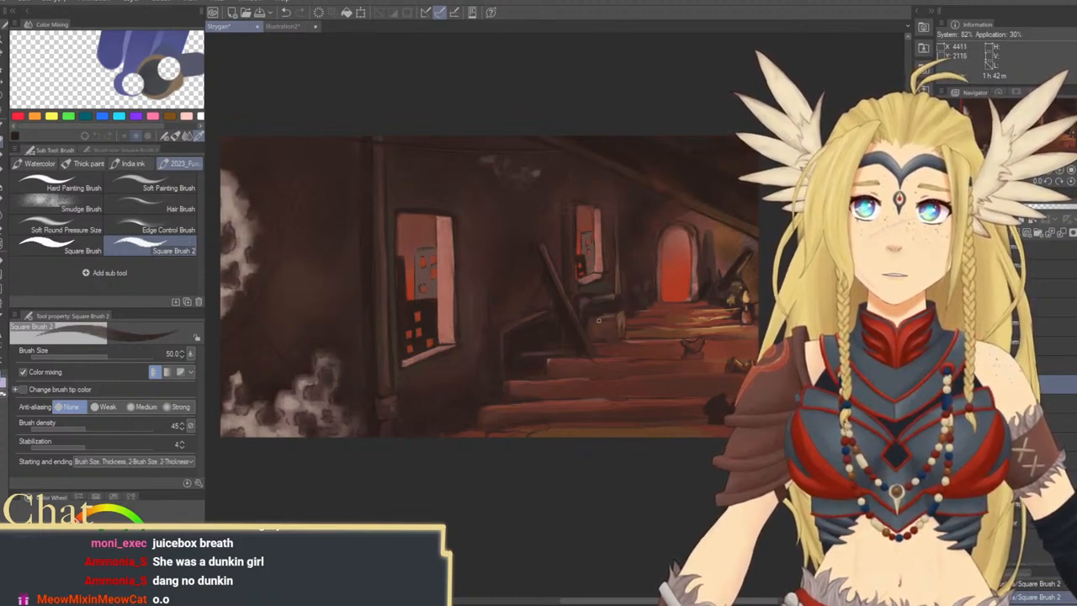
{"action": "left_click_drag", "start_coordinate": [524, 333], "coordinate": [573, 320]}
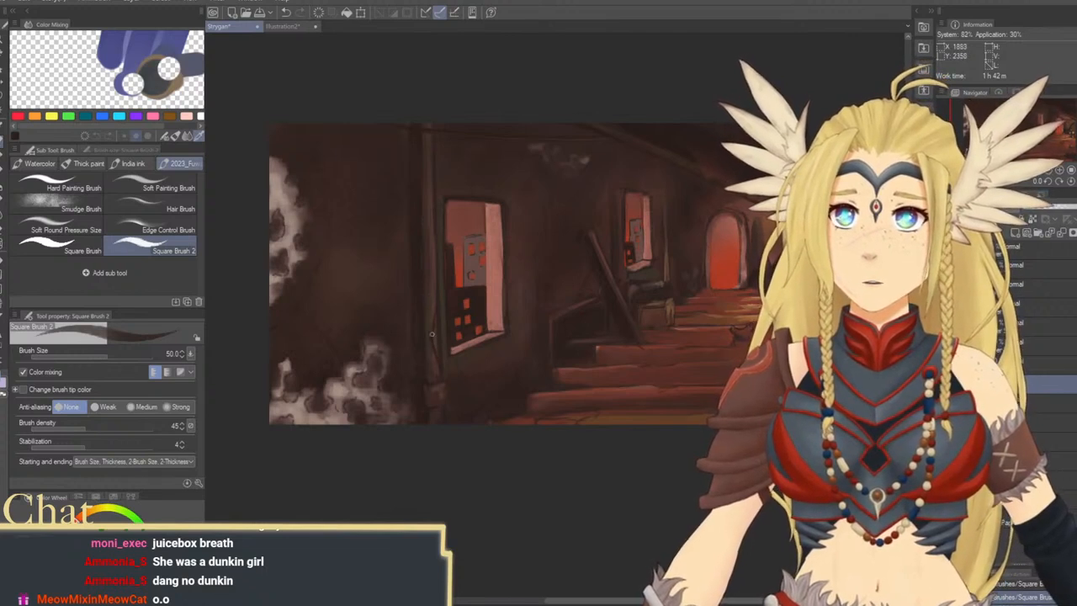
Paint and shade the bent lower section of the pipe beside the large window at size 80 to 150
{"action": "key", "text": "]"}
{"action": "key", "text": "]"}
{"action": "key", "text": "]"}
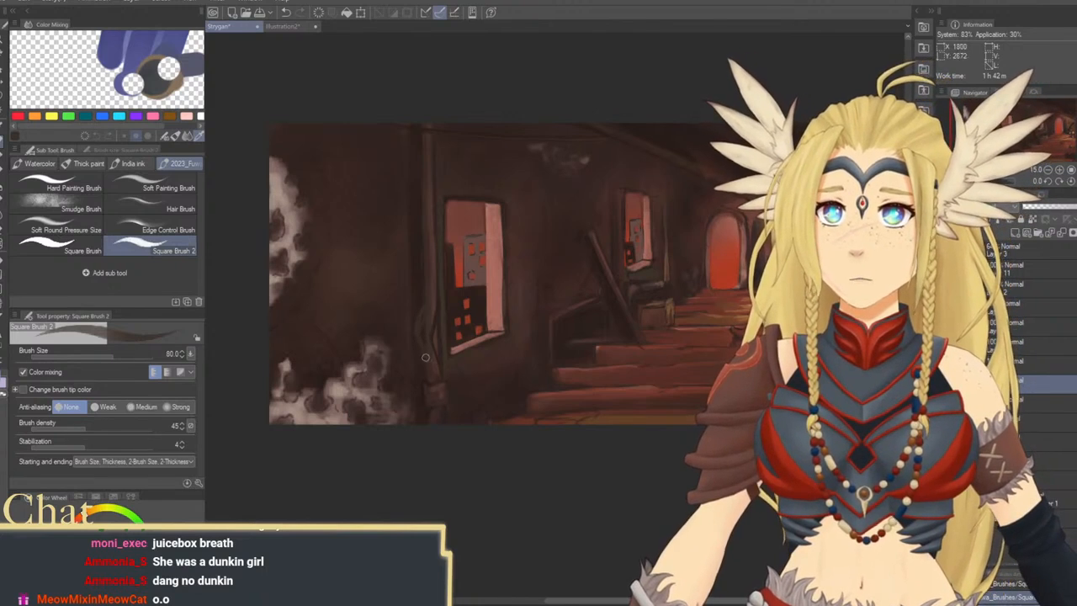
{"action": "key", "text": "]"}
{"action": "key", "text": "]"}
{"action": "key", "text": "]"}
{"action": "key", "text": "]"}
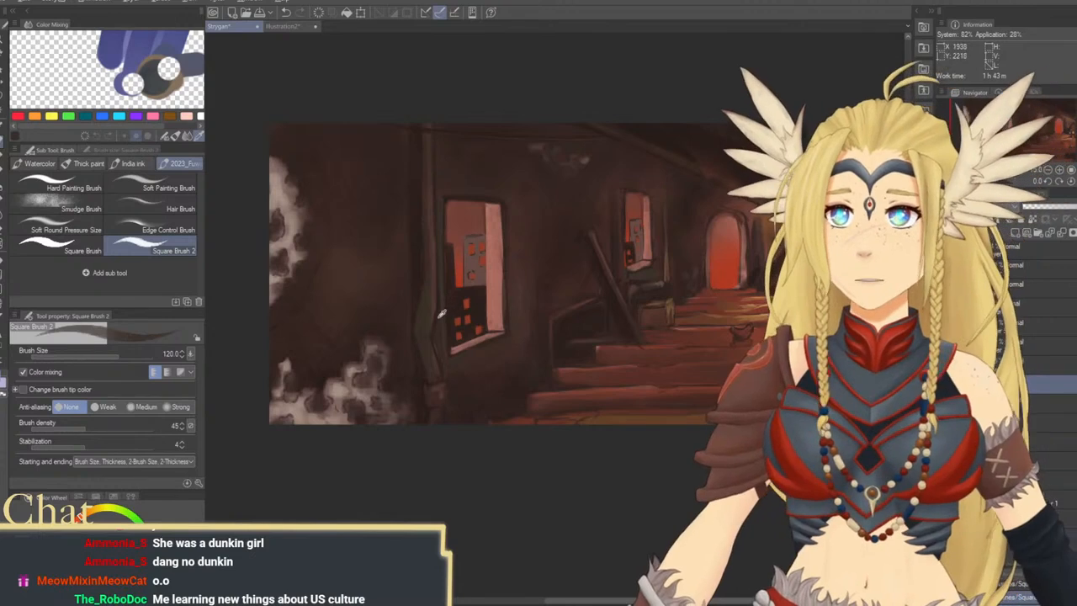
{"action": "key", "text": "bracketleft"}
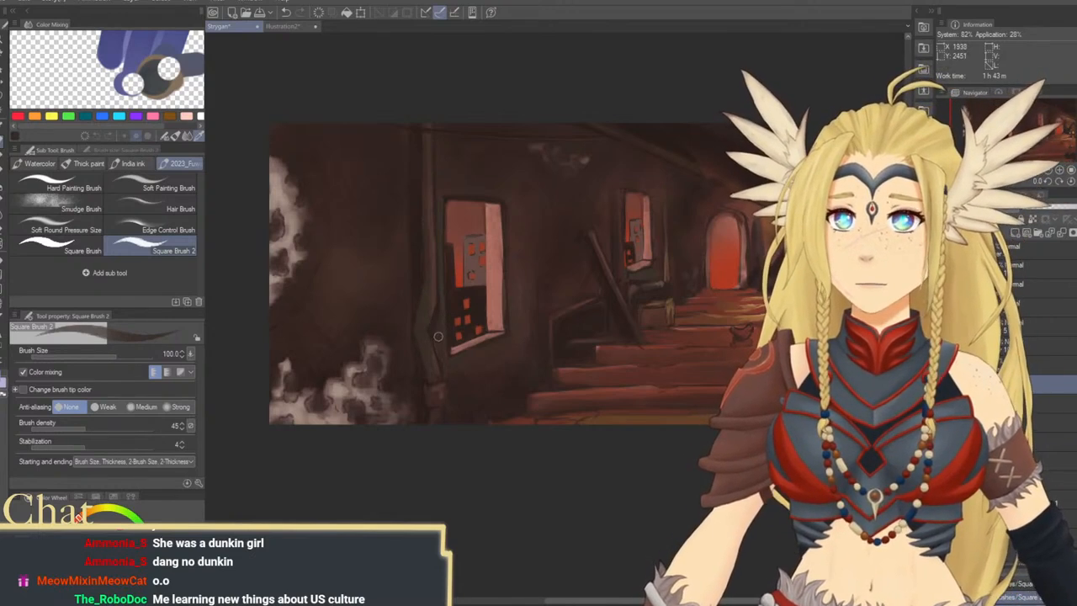
{"action": "key", "text": "bracketright"}
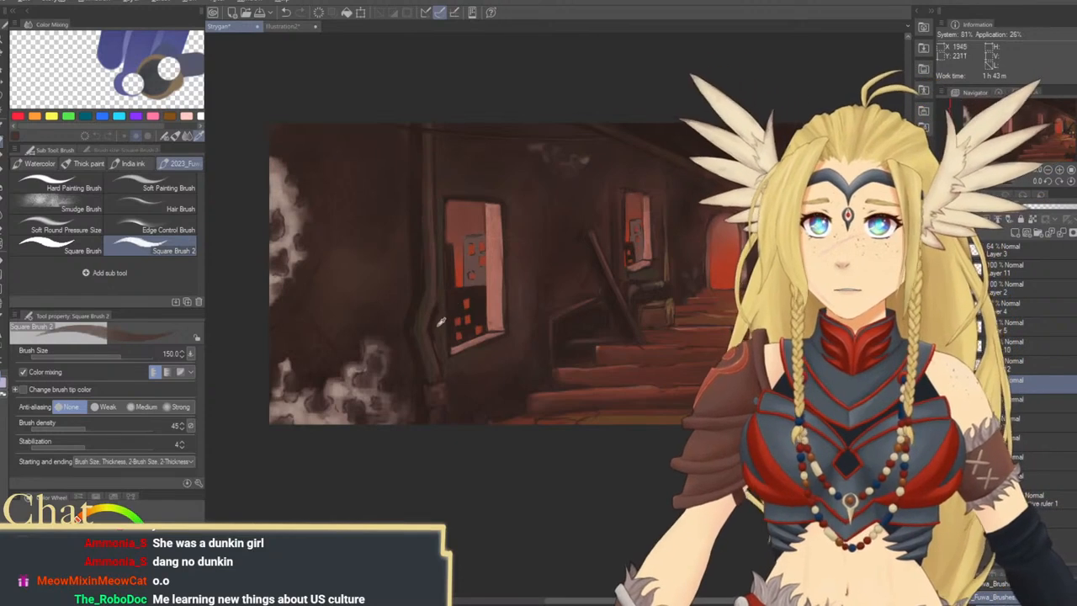
{"action": "left_click", "coordinate": [438, 326], "text": "alt"}
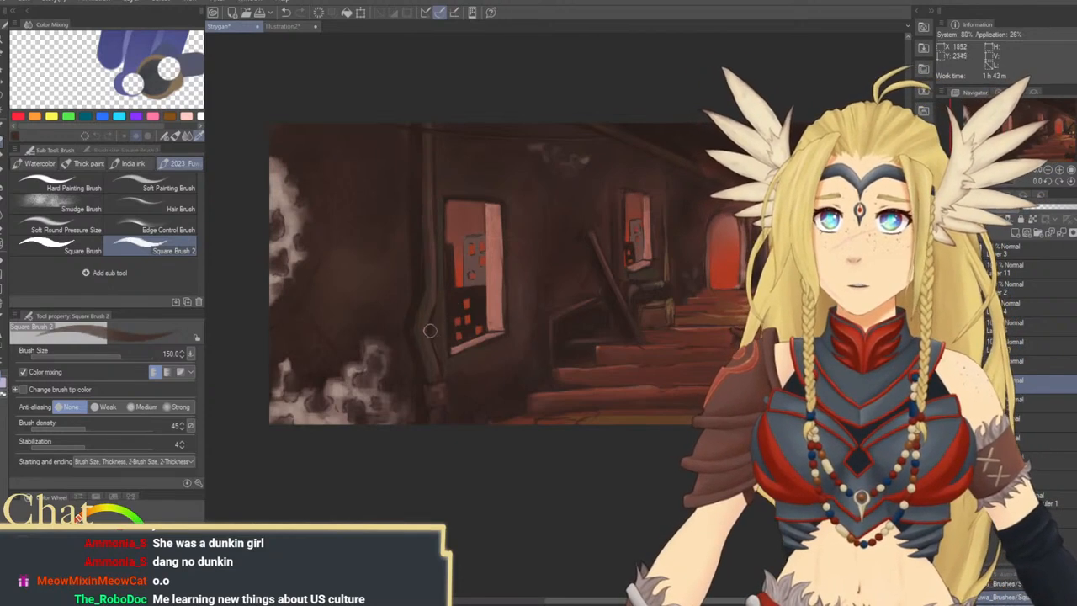
{"action": "left_click", "coordinate": [436, 321], "text": "alt"}
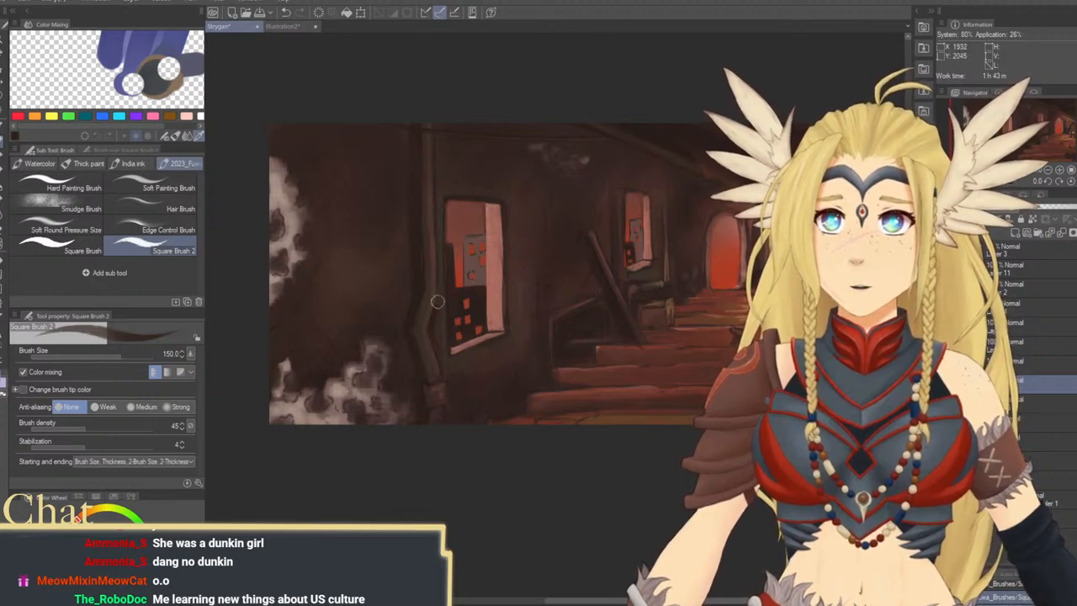
Shade the bent section of the pipe beside the large window with Square Brush 2, reducing the brush from size 150 to 70
{"action": "left_click", "coordinate": [443, 345], "text": "alt"}
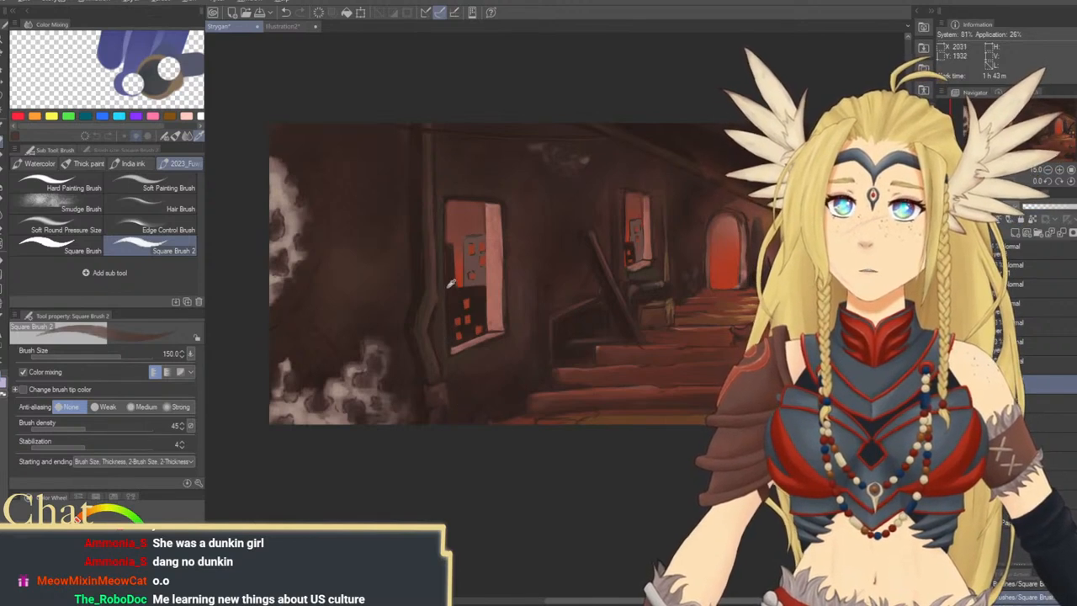
{"action": "left_click", "coordinate": [434, 316], "text": "alt"}
{"action": "key", "text": "bracketleft"}
{"action": "key", "text": "bracketleft"}
{"action": "key", "text": "bracketleft"}
{"action": "key", "text": "bracketleft"}
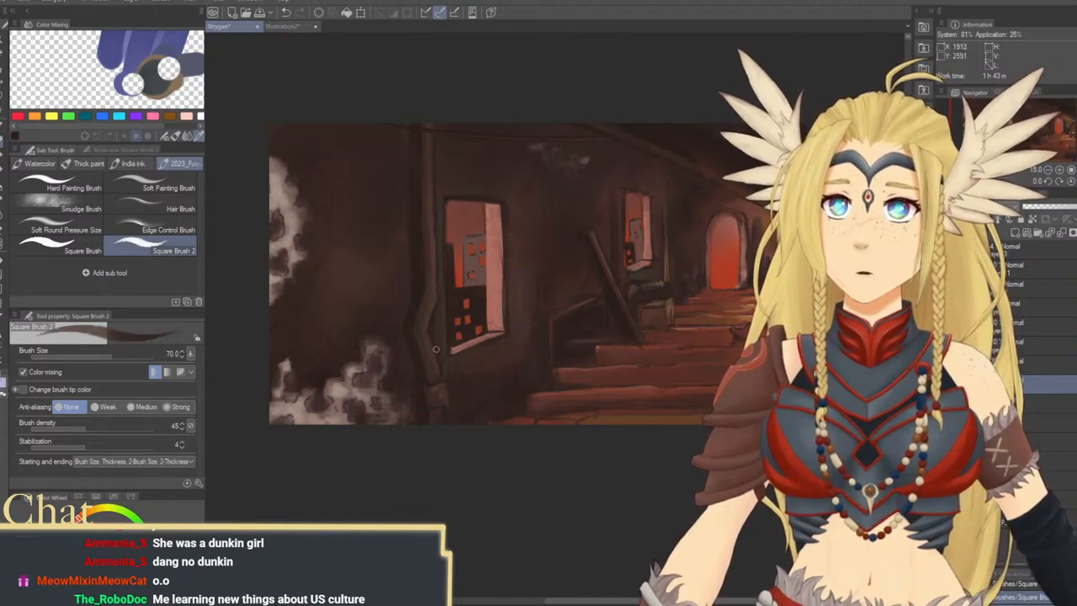
{"action": "mouse_move", "coordinate": [448, 327]}
{"action": "left_mouse_down"}
{"action": "mouse_move", "coordinate": [430, 381]}
{"action": "mouse_move", "coordinate": [431, 263]}
{"action": "left_mouse_up"}
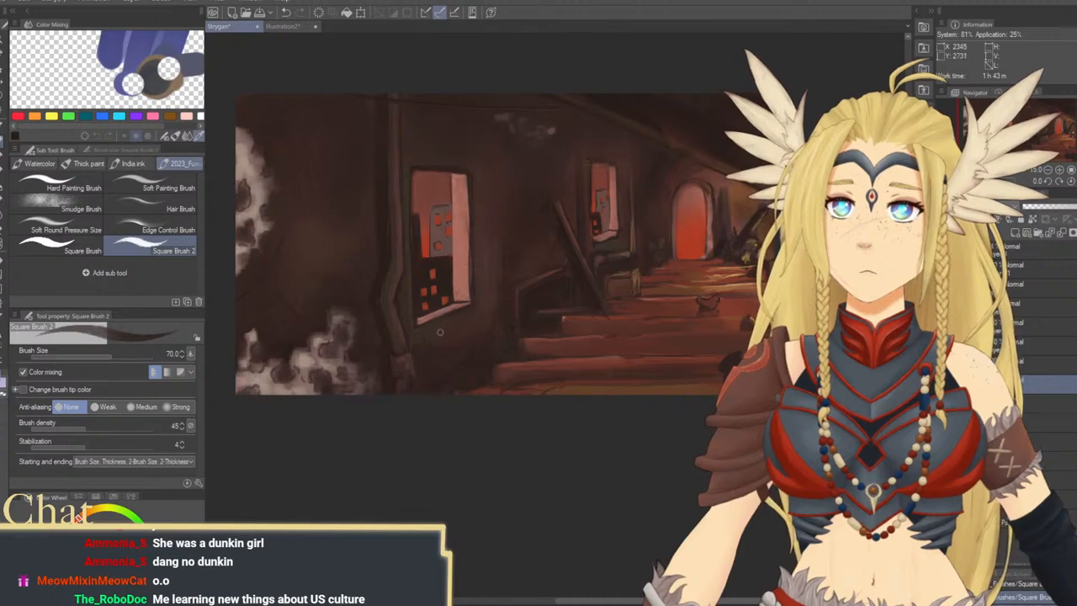
{"action": "mouse_move", "coordinate": [440, 337]}
{"action": "left_mouse_down"}
{"action": "mouse_move", "coordinate": [457, 379]}
{"action": "mouse_move", "coordinate": [423, 368]}
{"action": "mouse_move", "coordinate": [437, 356]}
{"action": "left_mouse_up"}
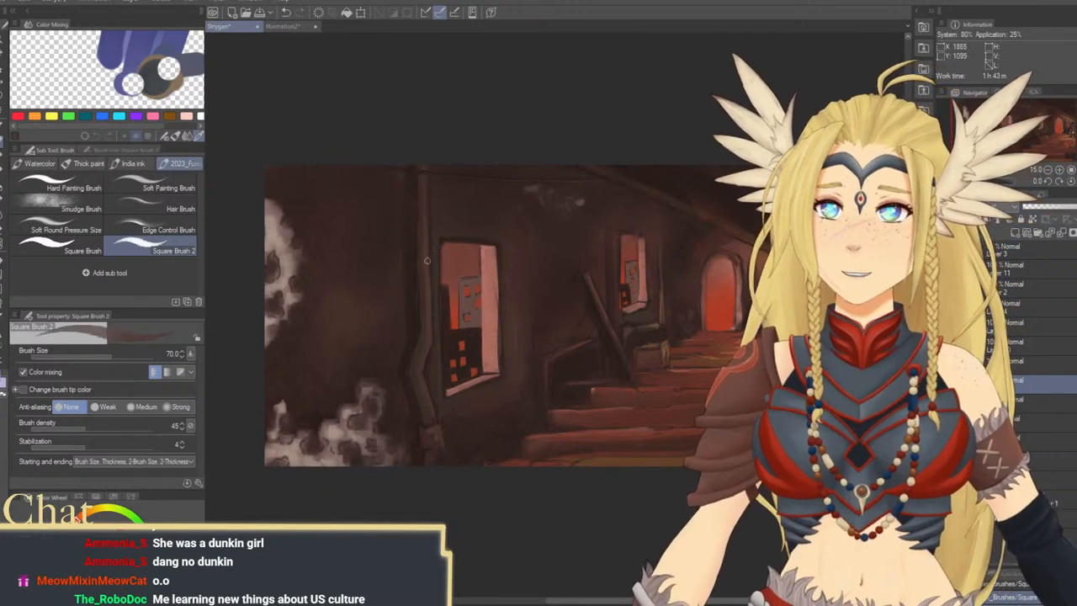
Refine the shading of the pipe's straight run and lower joint beside the large window with the brush at size 120
{"action": "key", "text": "bracketright"}
{"action": "key", "text": "bracketright"}
{"action": "key", "text": "bracketright"}
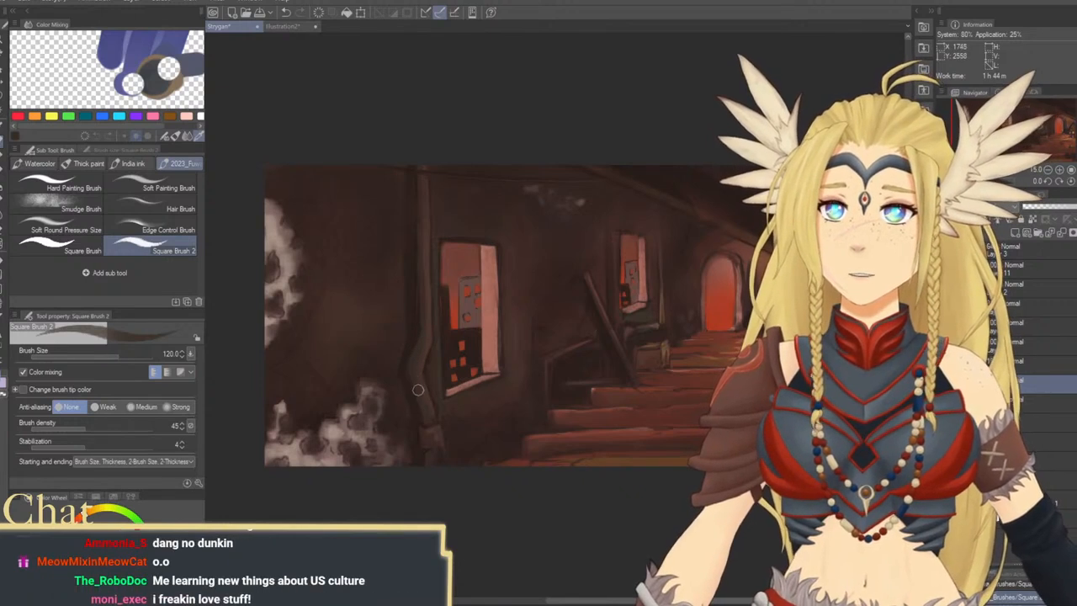
{"action": "scroll", "coordinate": [431, 423], "scroll_direction": "down", "scroll_amount": 2}
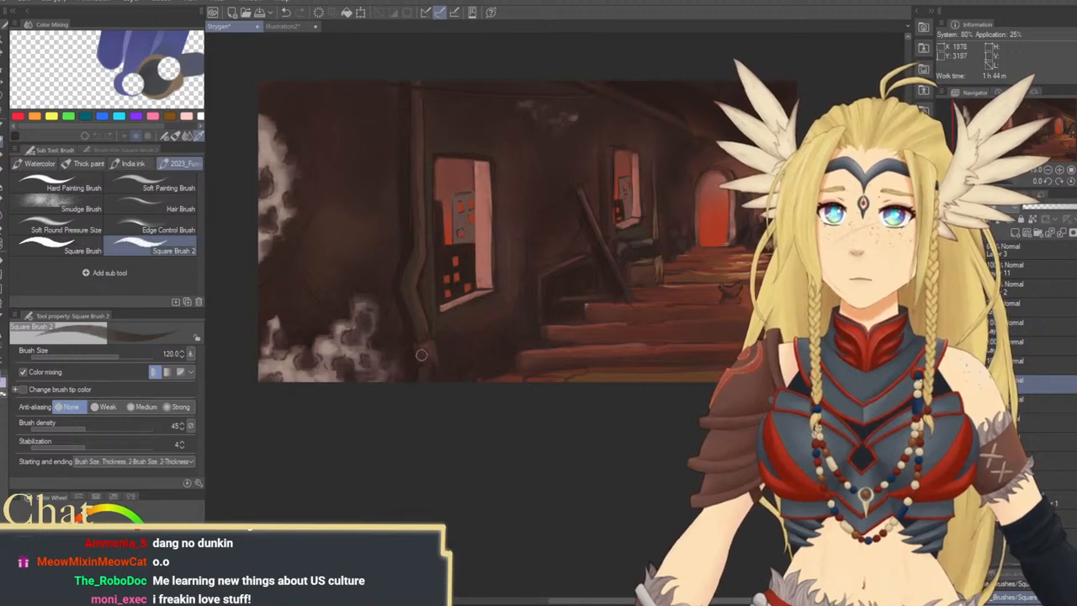
{"action": "left_click_drag", "start_coordinate": [435, 269], "coordinate": [430, 357]}
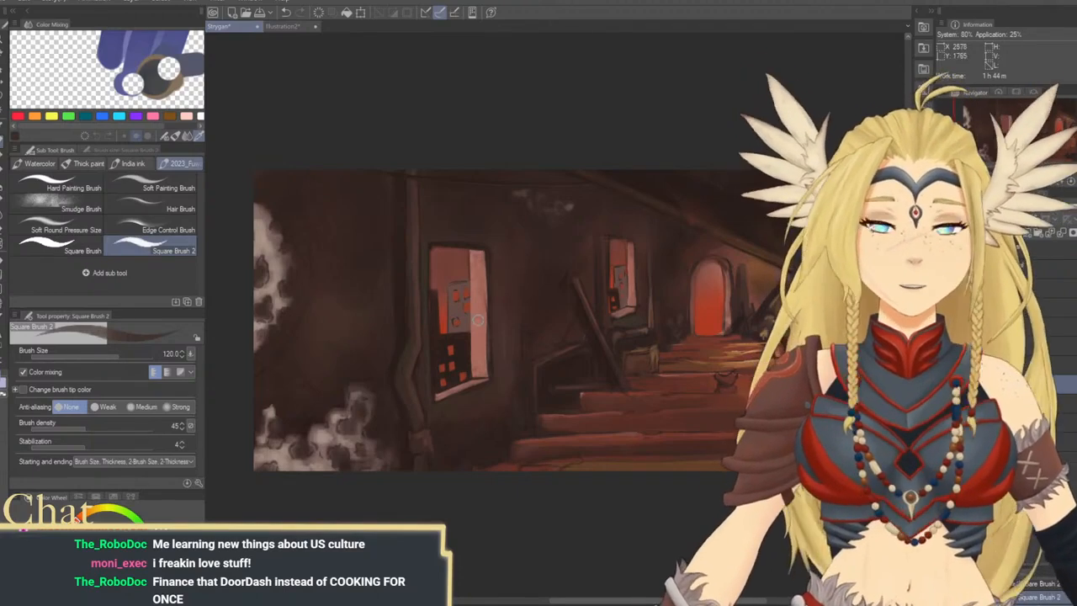
{"action": "left_click_drag", "start_coordinate": [473, 297], "coordinate": [498, 306]}
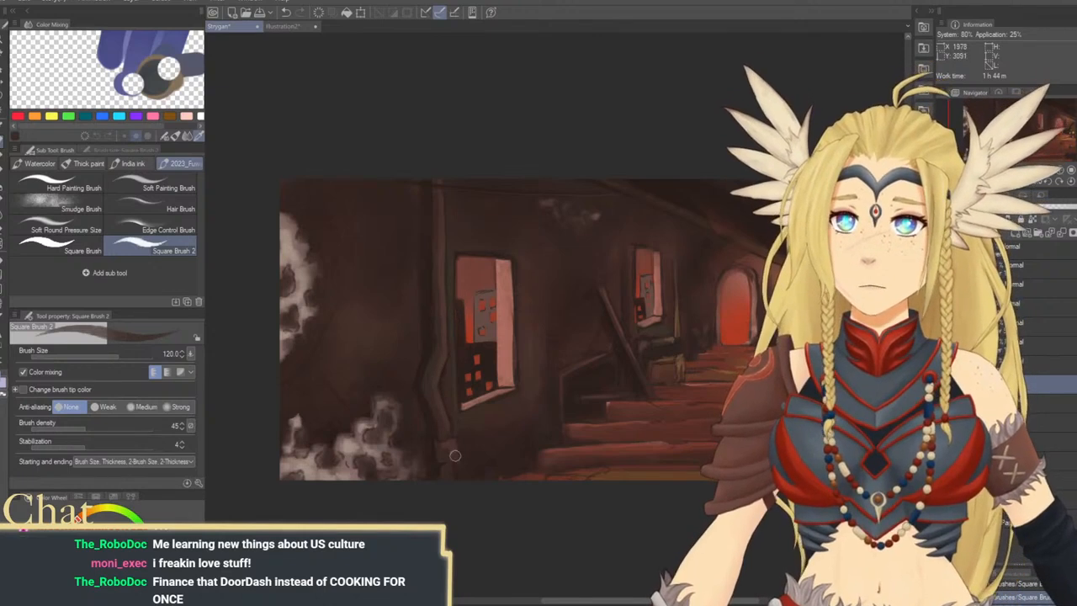
Touch up the red glow and inner edge of the distant archway with sampled reds at size 80
{"action": "mouse_move", "coordinate": [604, 388]}
{"action": "left_mouse_down"}
{"action": "mouse_move", "coordinate": [471, 410]}
{"action": "mouse_move", "coordinate": [505, 406]}
{"action": "mouse_move", "coordinate": [554, 453]}
{"action": "mouse_move", "coordinate": [526, 445]}
{"action": "mouse_move", "coordinate": [545, 429]}
{"action": "mouse_move", "coordinate": [513, 411]}
{"action": "mouse_move", "coordinate": [577, 320]}
{"action": "left_mouse_up"}
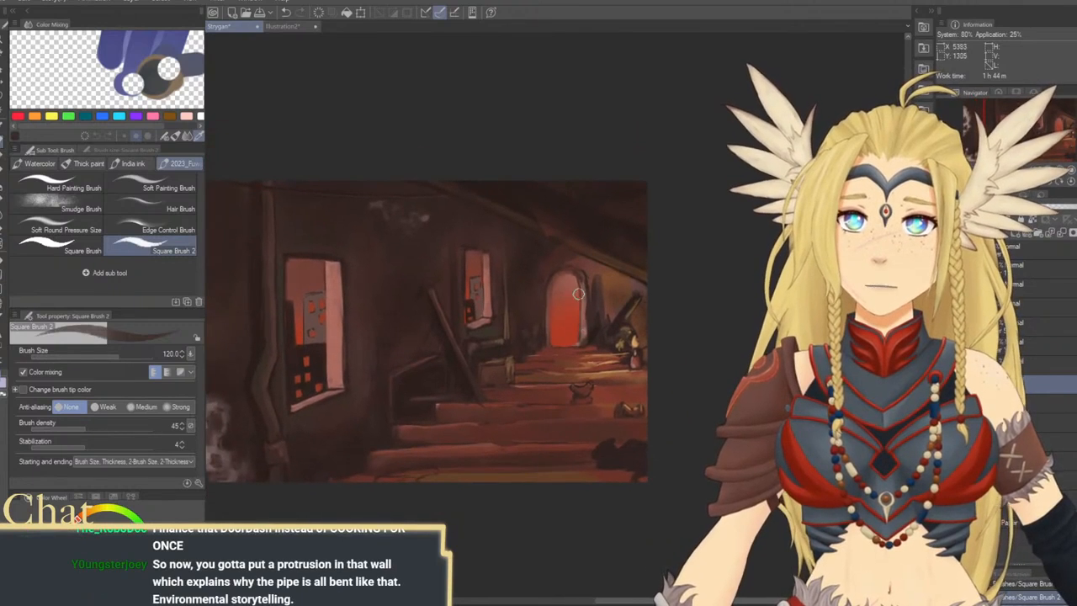
{"action": "left_click", "coordinate": [580, 304], "text": "alt"}
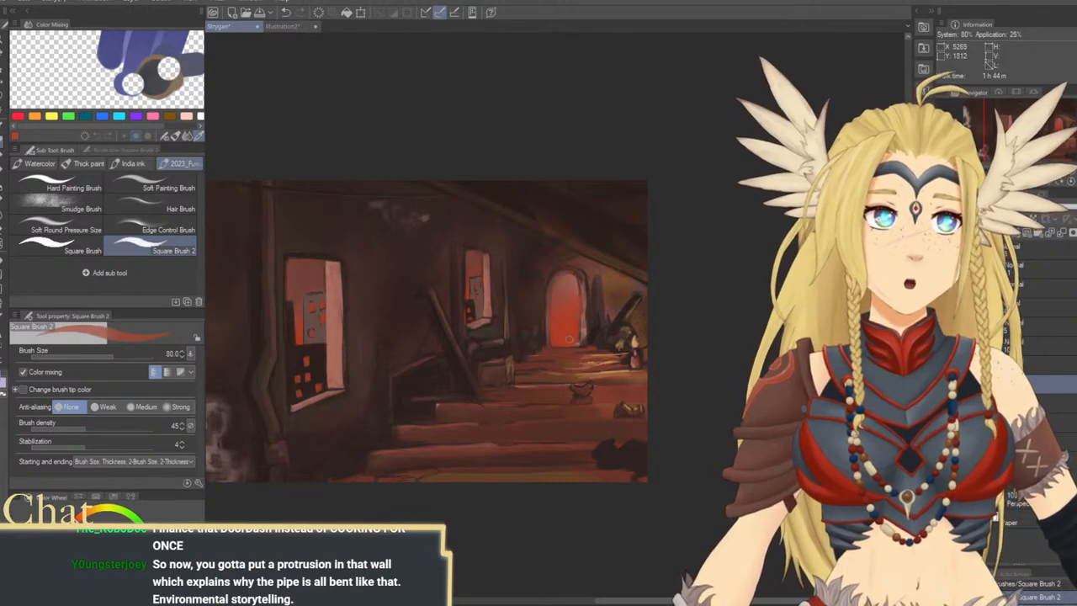
{"action": "mouse_move", "coordinate": [390, 465]}
{"action": "left_mouse_down"}
{"action": "mouse_move", "coordinate": [587, 345]}
{"action": "mouse_move", "coordinate": [586, 433]}
{"action": "left_mouse_up"}
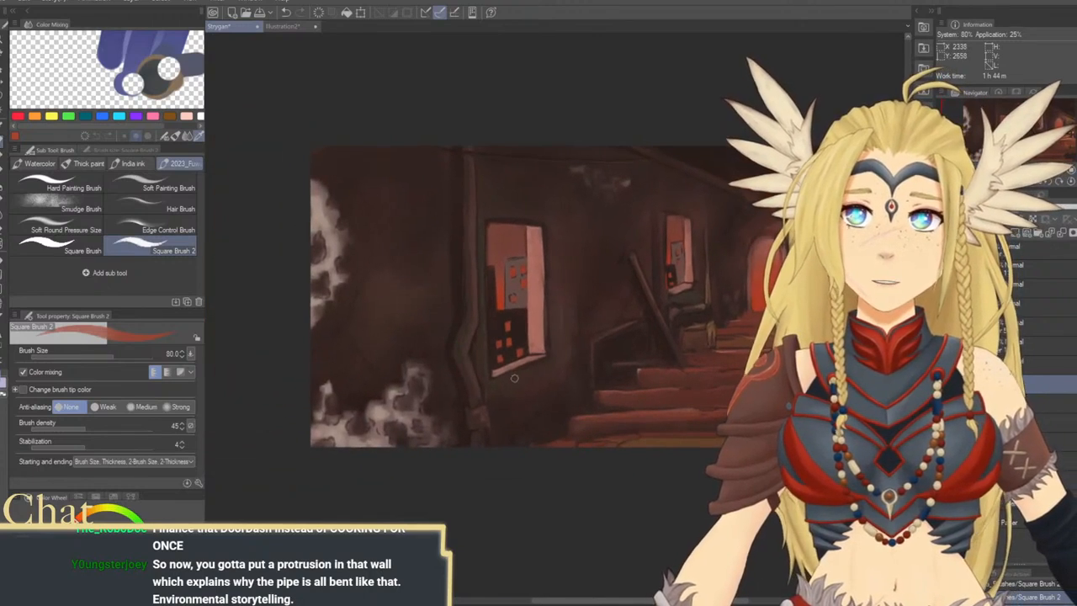
{"action": "left_click_drag", "start_coordinate": [557, 369], "coordinate": [455, 376]}
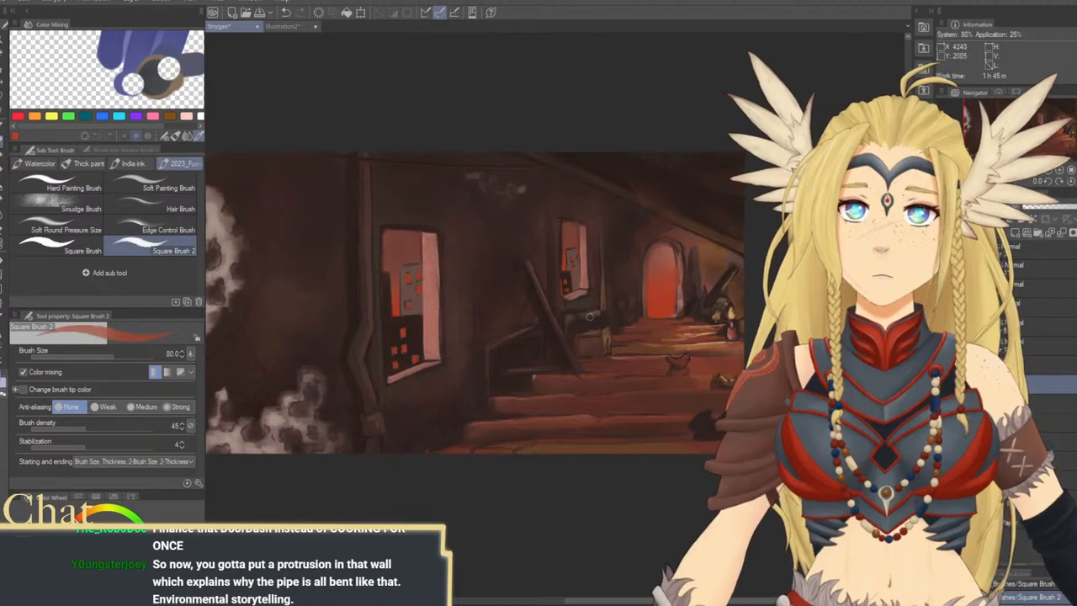
{"action": "left_click", "coordinate": [678, 303], "text": "alt"}
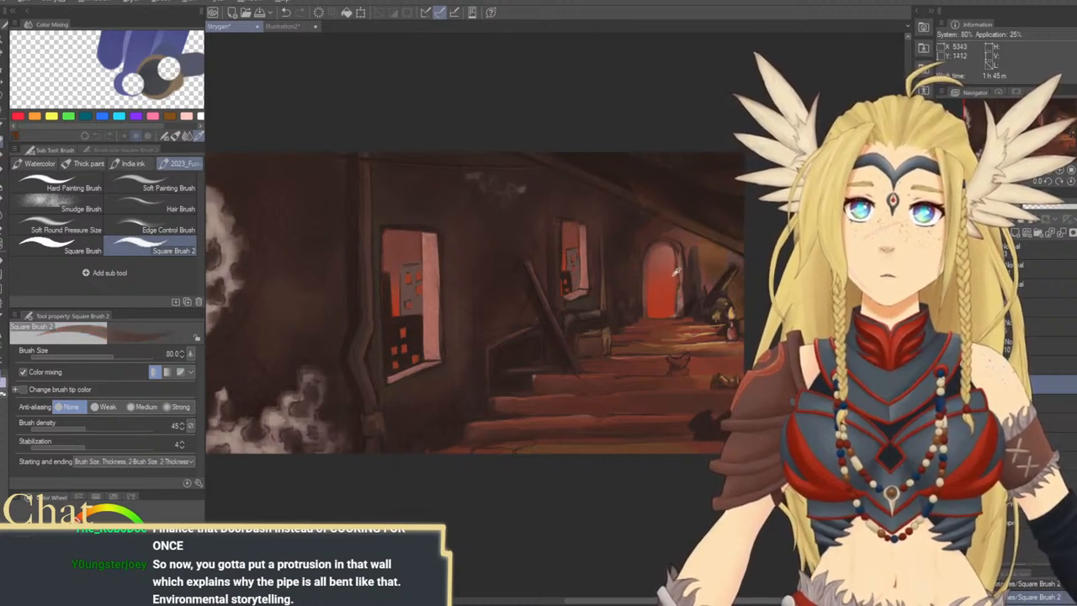
{"action": "left_click", "coordinate": [674, 271], "text": "alt"}
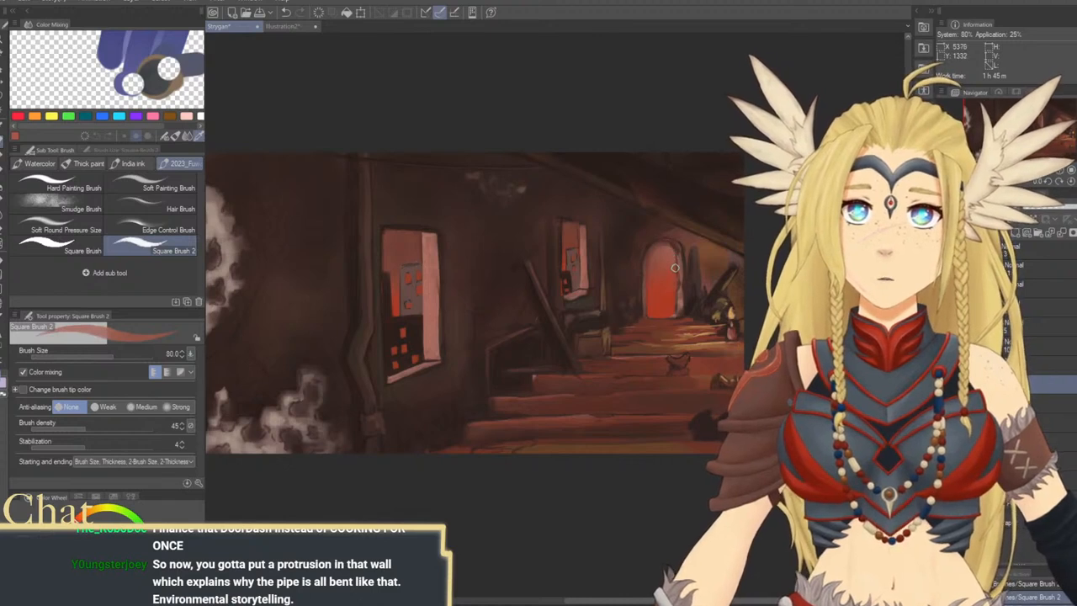
{"action": "left_click", "coordinate": [682, 265], "text": "alt"}
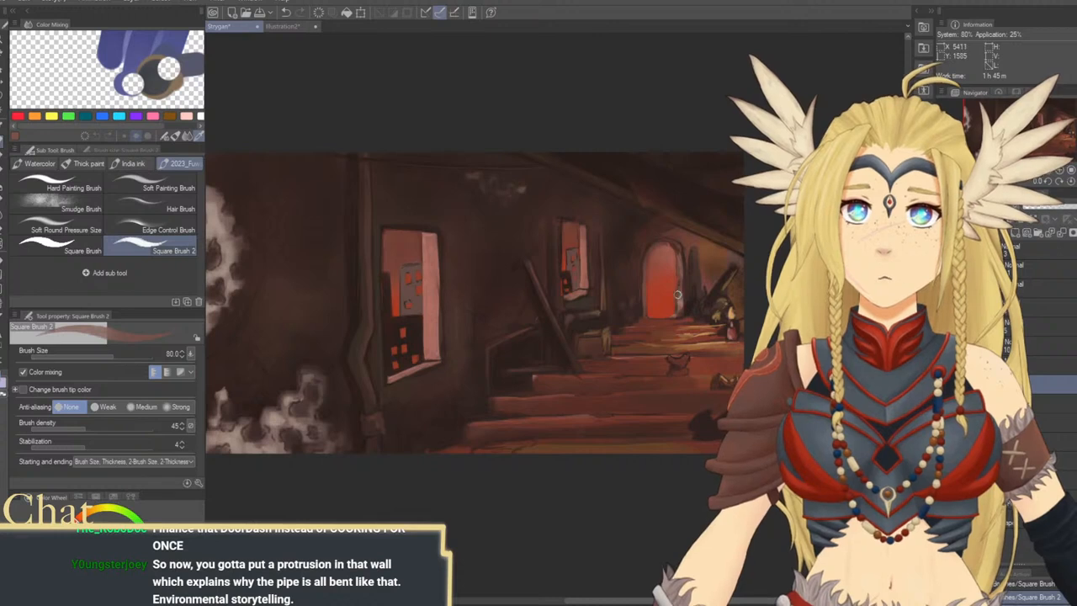
{"action": "left_click_drag", "start_coordinate": [605, 361], "coordinate": [637, 306]}
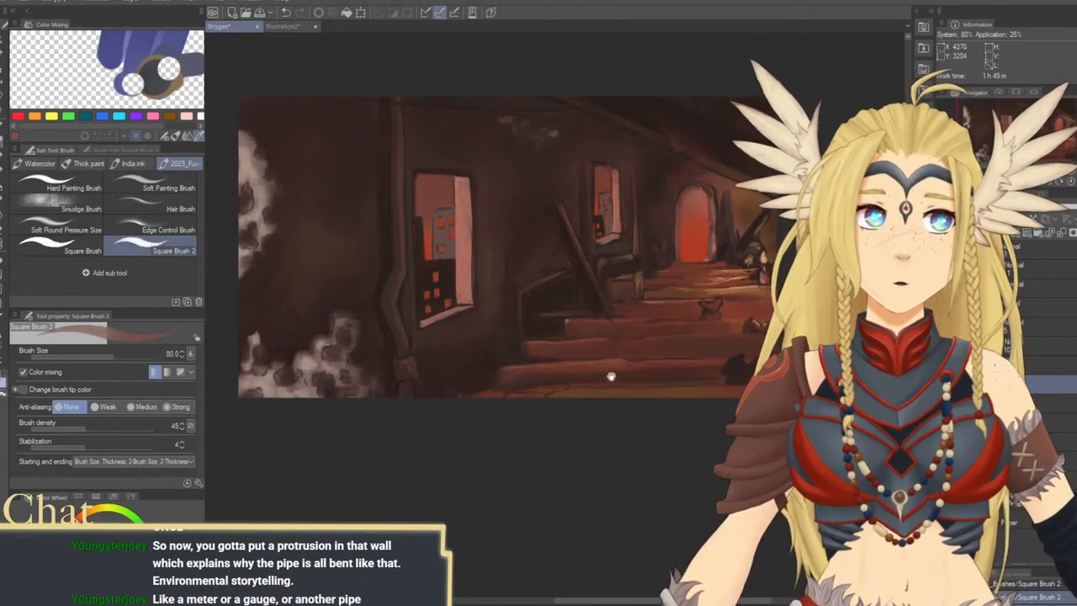
Add a small detail to the stair edge and dark accents along the bent pipe with sampled colors at size 80 to 100
{"action": "mouse_move", "coordinate": [609, 376]}
{"action": "left_mouse_down"}
{"action": "mouse_move", "coordinate": [654, 392]}
{"action": "mouse_move", "coordinate": [651, 415]}
{"action": "mouse_move", "coordinate": [625, 412]}
{"action": "left_mouse_up"}
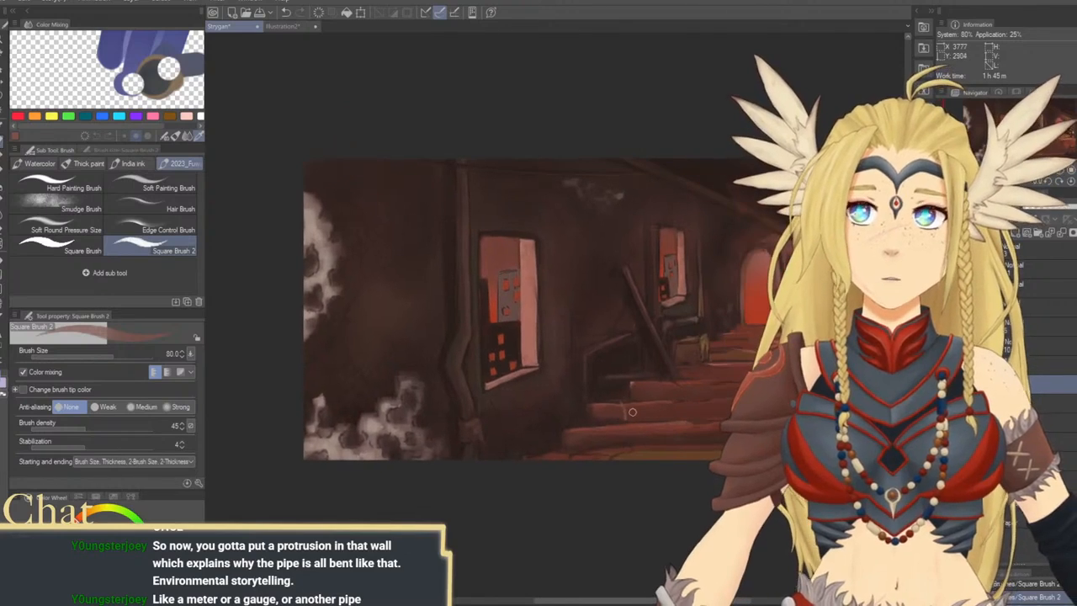
{"action": "mouse_move", "coordinate": [531, 376]}
{"action": "left_mouse_down"}
{"action": "mouse_move", "coordinate": [581, 367]}
{"action": "mouse_move", "coordinate": [578, 378]}
{"action": "left_mouse_up"}
{"action": "left_click", "coordinate": [525, 358], "text": "alt"}
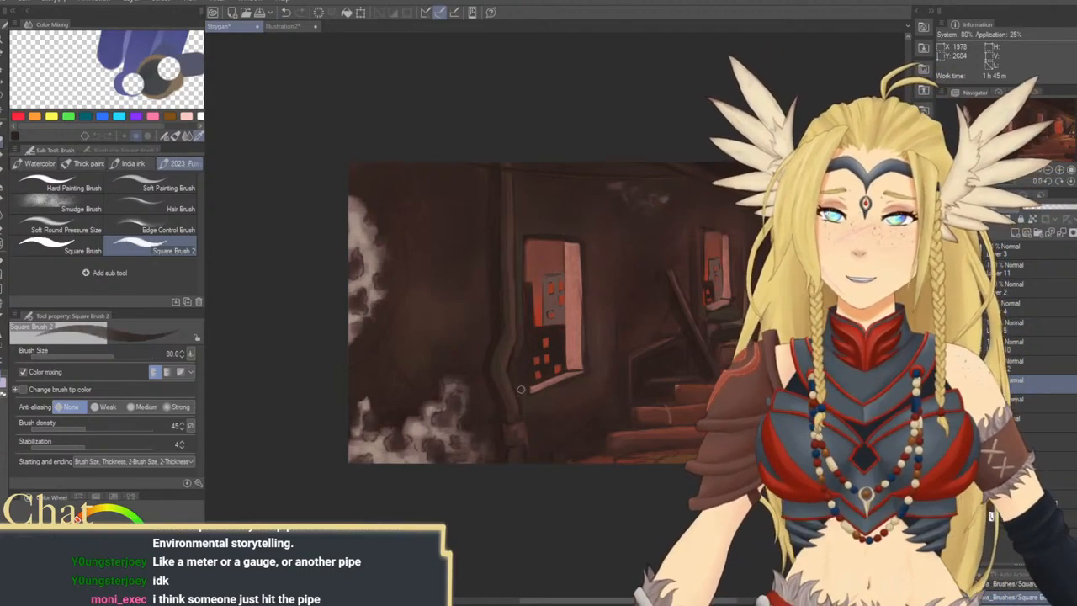
{"action": "scroll", "coordinate": [521, 389], "scroll_direction": "up", "scroll_amount": 1}
{"action": "key", "text": "bracketright"}
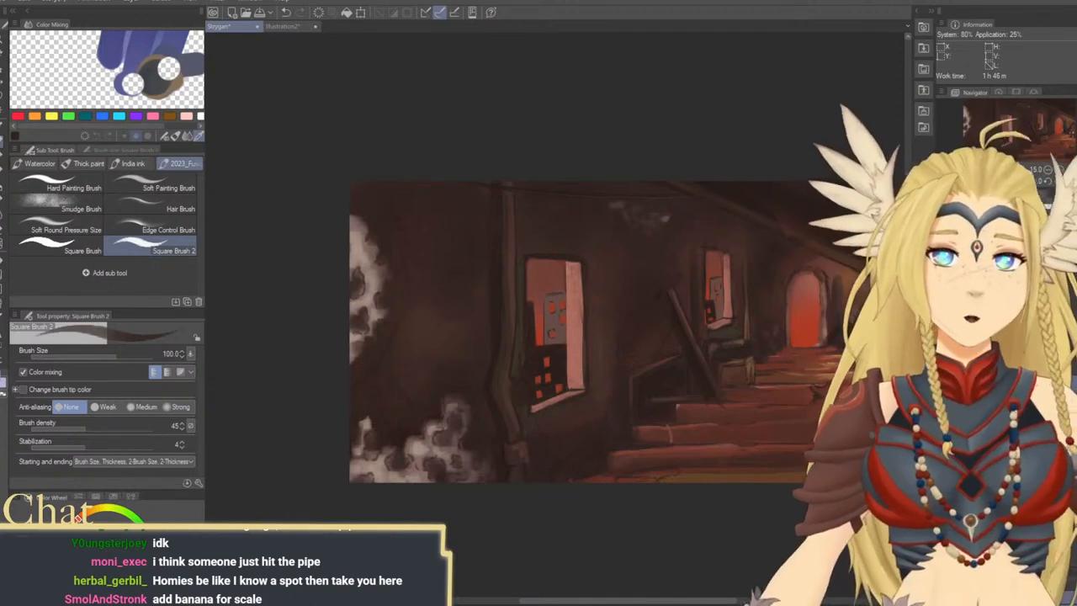
Show the gray smoke on Layer 3 and lower that layer's opacity to 26%
{"action": "left_click_drag", "start_coordinate": [678, 353], "coordinate": [488, 362]}
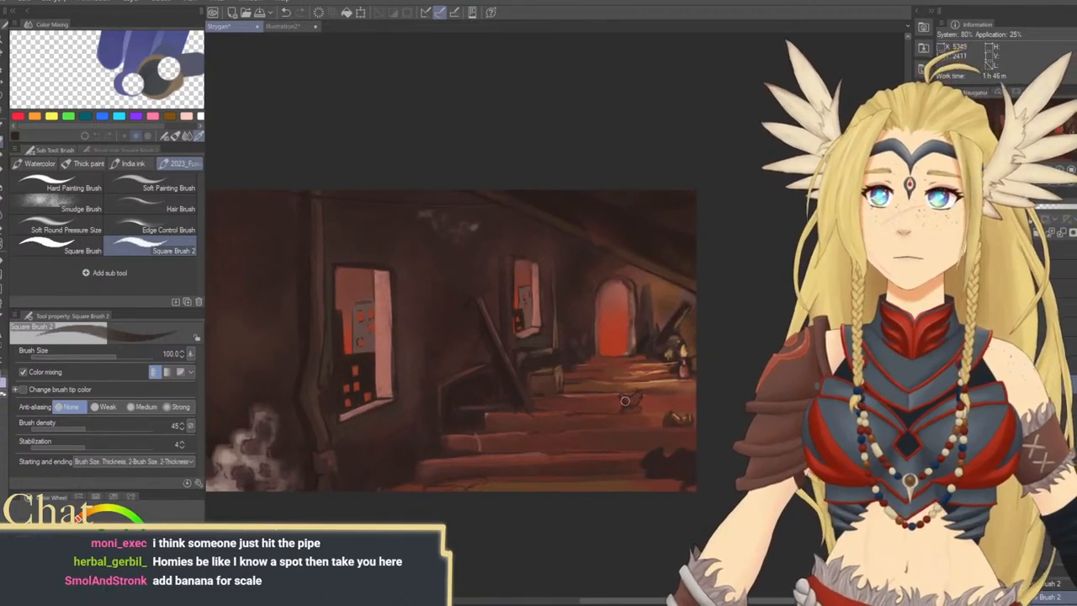
{"action": "left_click_drag", "start_coordinate": [619, 407], "coordinate": [645, 385]}
{"action": "left_click_drag", "start_coordinate": [535, 417], "coordinate": [601, 411]}
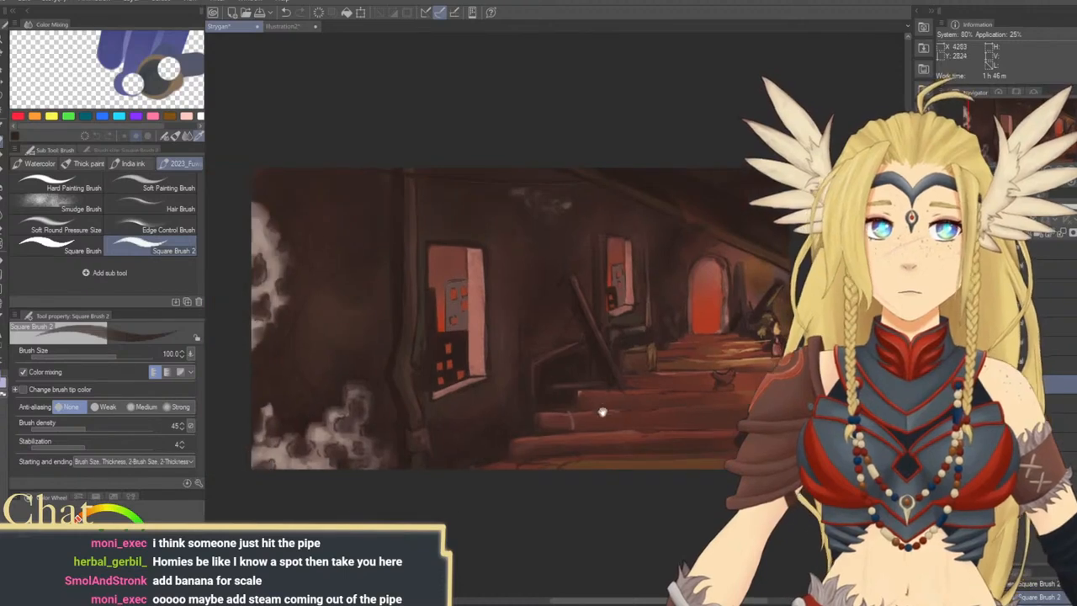
{"action": "mouse_move", "coordinate": [493, 421]}
{"action": "left_mouse_down"}
{"action": "mouse_move", "coordinate": [577, 440]}
{"action": "mouse_move", "coordinate": [570, 435]}
{"action": "left_mouse_up"}
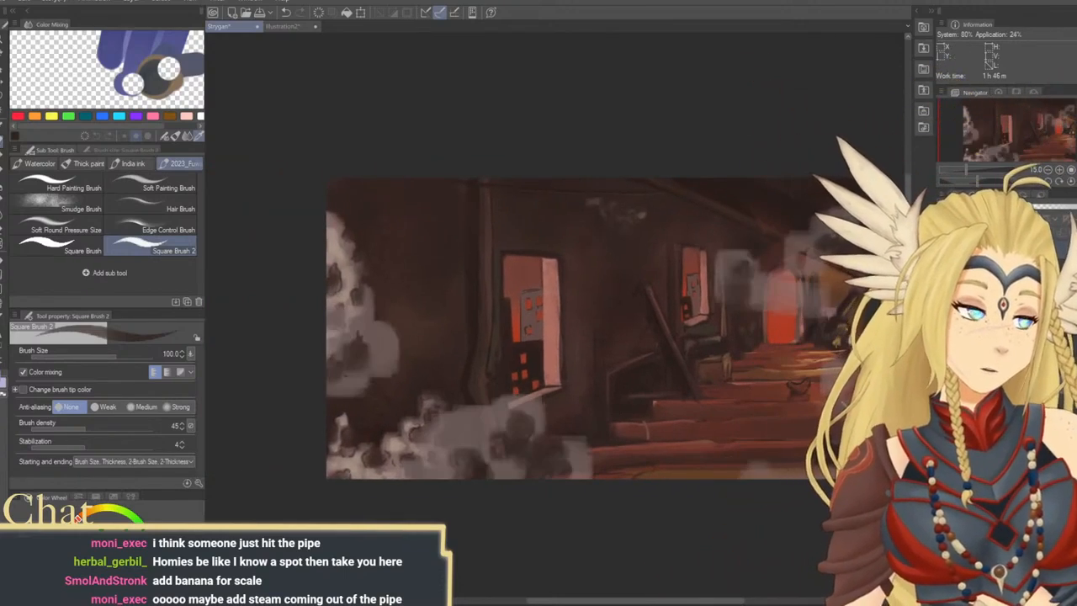
{"action": "left_click", "coordinate": [1038, 207]}
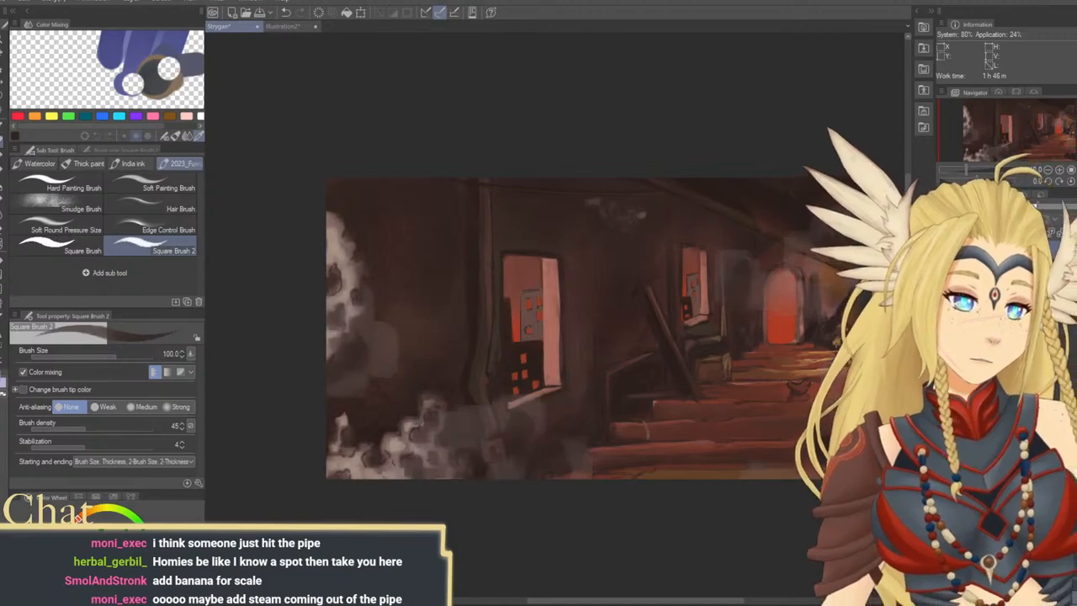
Select the smoke patch on the far wall, move it toward the bent pipe and rotate it about -45 degrees
{"action": "key", "text": "m"}
{"action": "mouse_move", "coordinate": [332, 226]}
{"action": "left_mouse_down"}
{"action": "mouse_move", "coordinate": [396, 392]}
{"action": "mouse_move", "coordinate": [330, 429]}
{"action": "left_mouse_up"}
{"action": "key", "text": "k"}
{"action": "mouse_move", "coordinate": [398, 368]}
{"action": "left_mouse_down"}
{"action": "mouse_move", "coordinate": [446, 337]}
{"action": "mouse_move", "coordinate": [476, 363]}
{"action": "left_mouse_up"}
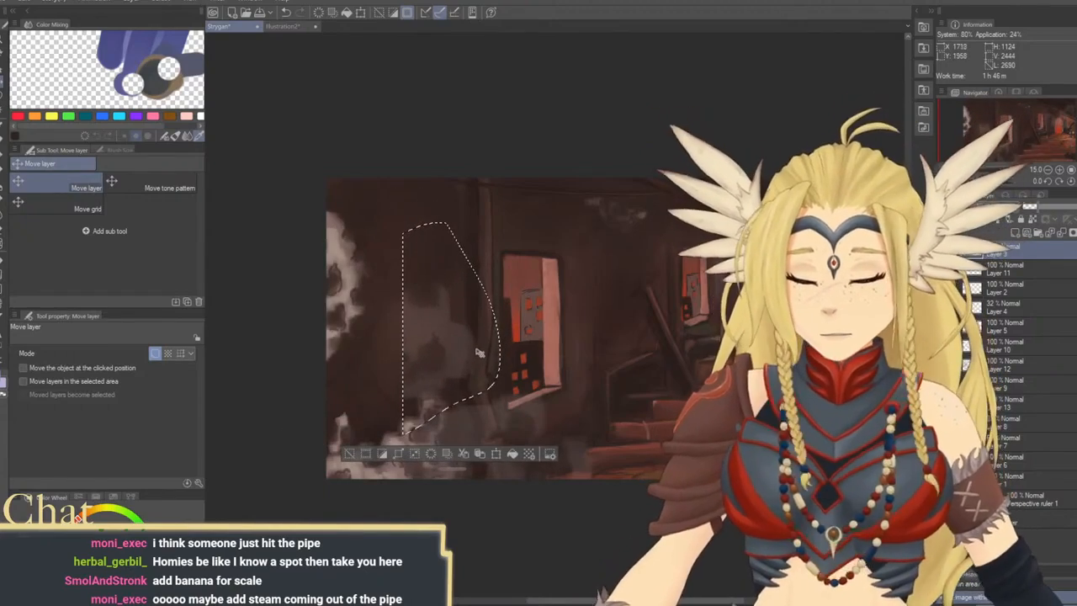
{"action": "key", "text": "ctrl+t"}
{"action": "left_click_drag", "start_coordinate": [569, 264], "coordinate": [494, 358]}
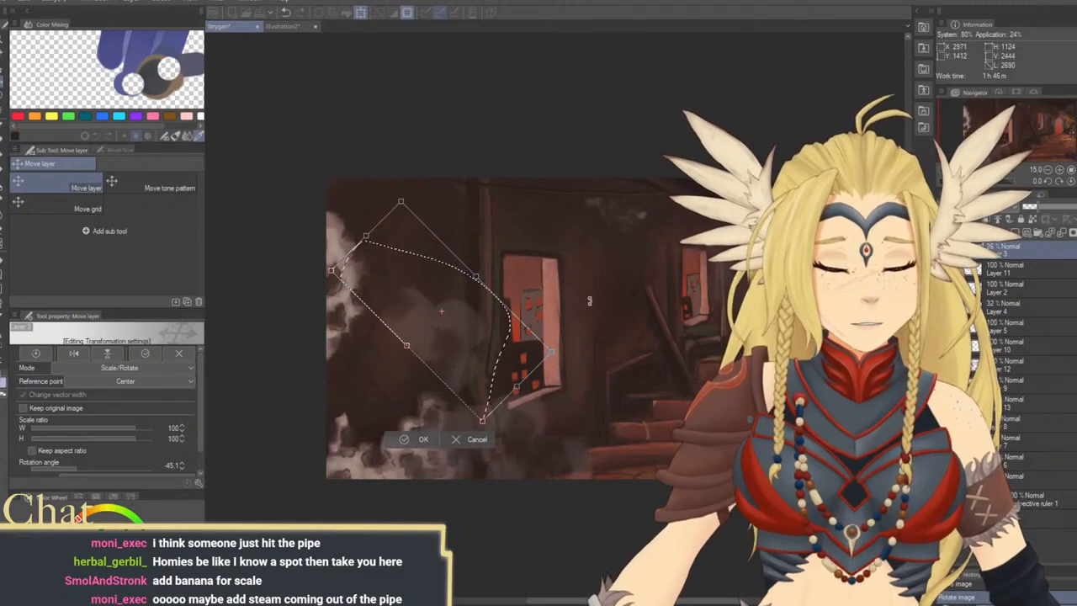
{"action": "key", "text": "Return"}
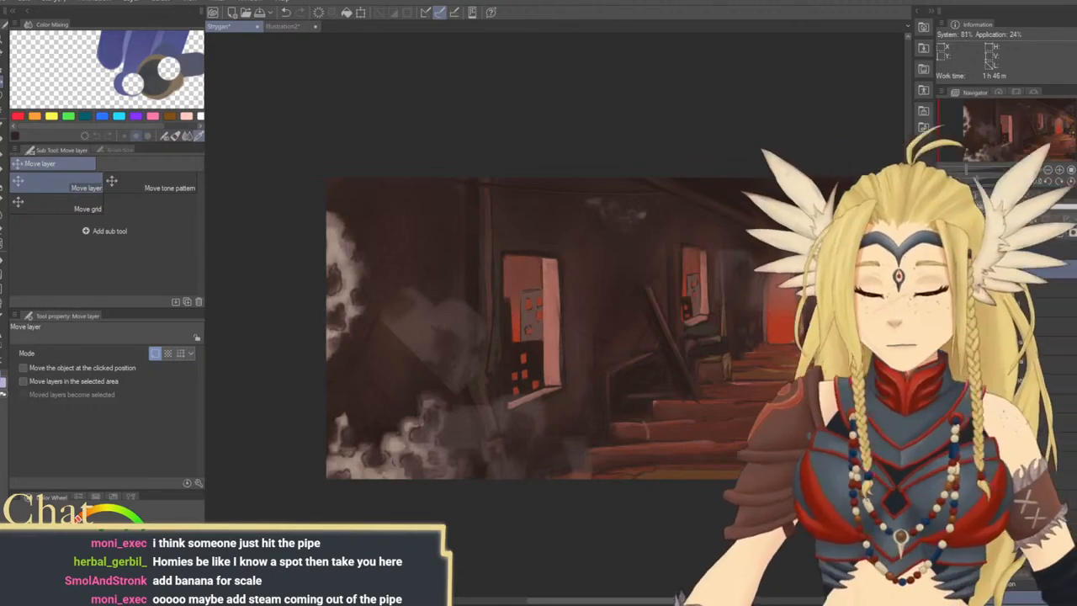
Try painting pale lavender smoke on Layer 11 with Square Brush 2 at density 6 and size 600 to 1500, and undo the strokes
{"action": "left_click", "coordinate": [3, 143]}
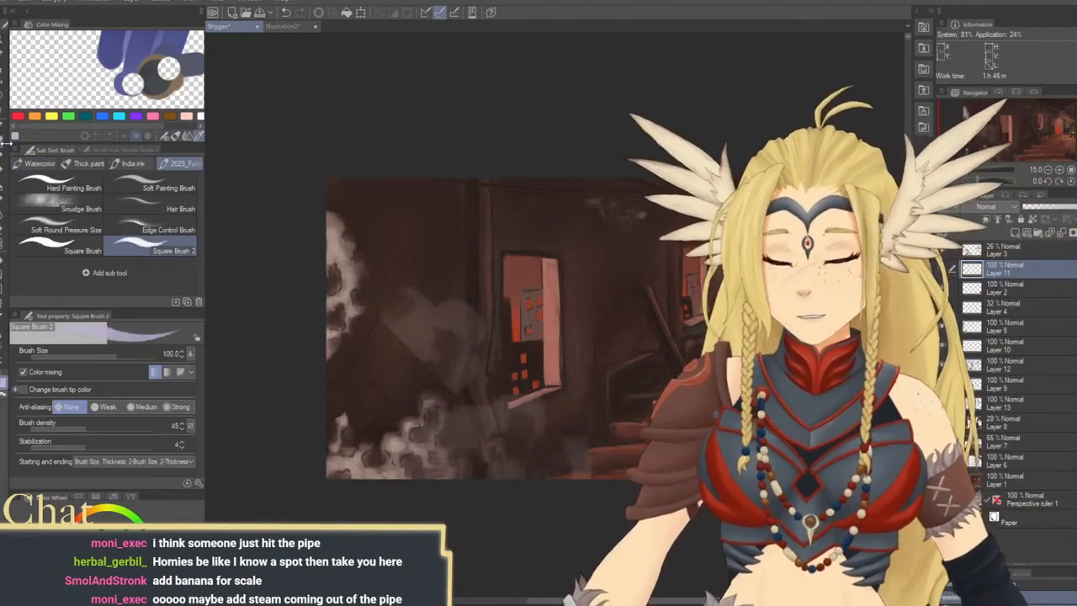
{"action": "left_click", "coordinate": [402, 346]}
{"action": "key", "text": "ctrl+z"}
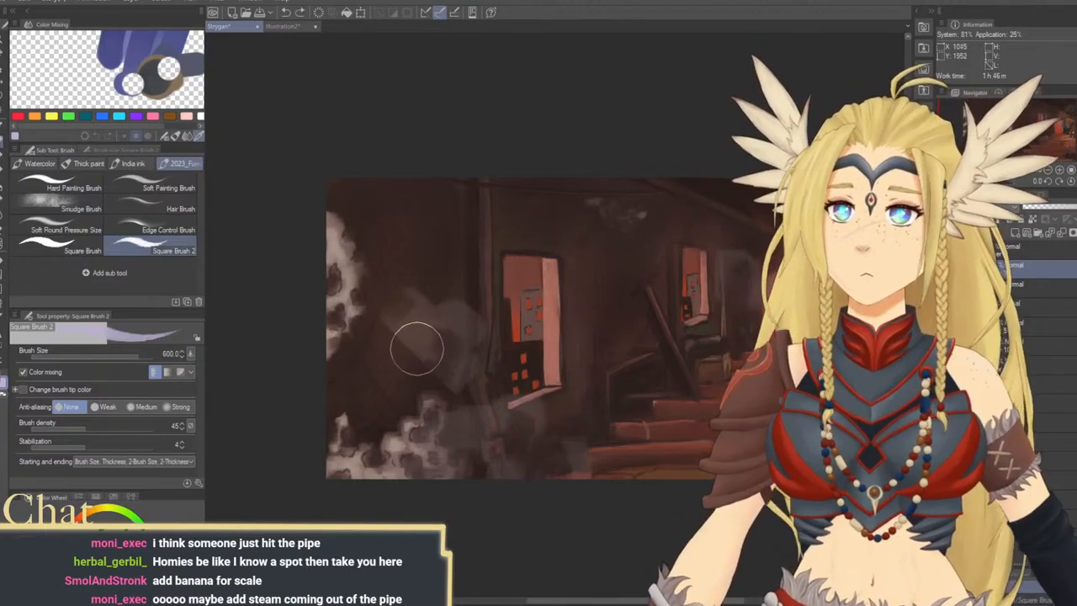
{"action": "left_click", "coordinate": [46, 430]}
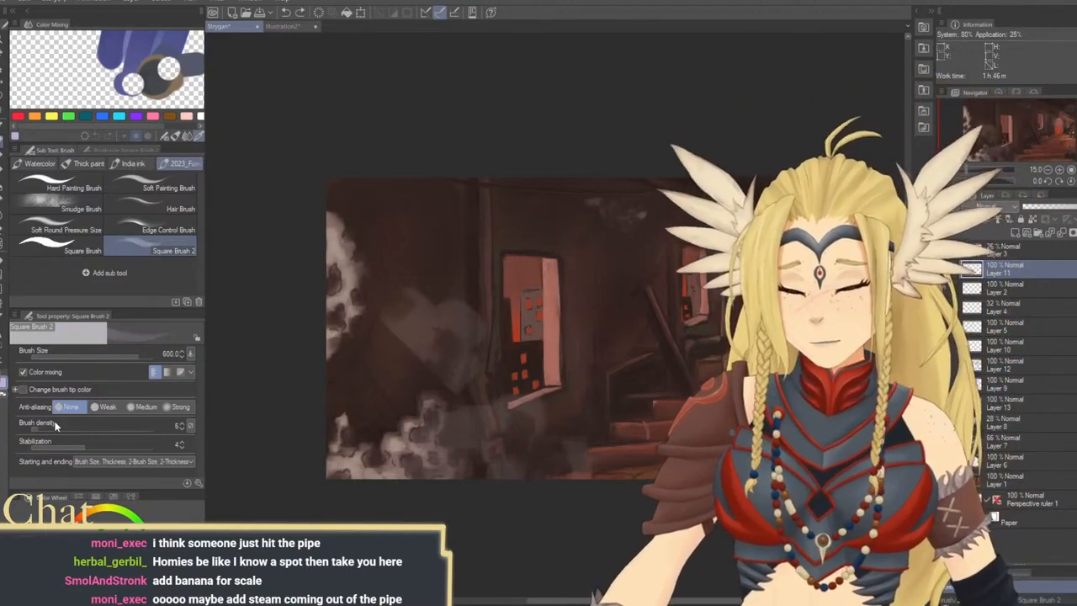
{"action": "mouse_move", "coordinate": [384, 331]}
{"action": "left_mouse_down"}
{"action": "mouse_move", "coordinate": [409, 349]}
{"action": "mouse_move", "coordinate": [425, 334]}
{"action": "mouse_move", "coordinate": [412, 255]}
{"action": "mouse_move", "coordinate": [429, 334]}
{"action": "mouse_move", "coordinate": [364, 387]}
{"action": "mouse_move", "coordinate": [430, 348]}
{"action": "left_mouse_up"}
{"action": "key", "text": "]"}
{"action": "key", "text": "]"}
{"action": "key", "text": "]"}
{"action": "key", "text": "]"}
{"action": "key", "text": "]"}
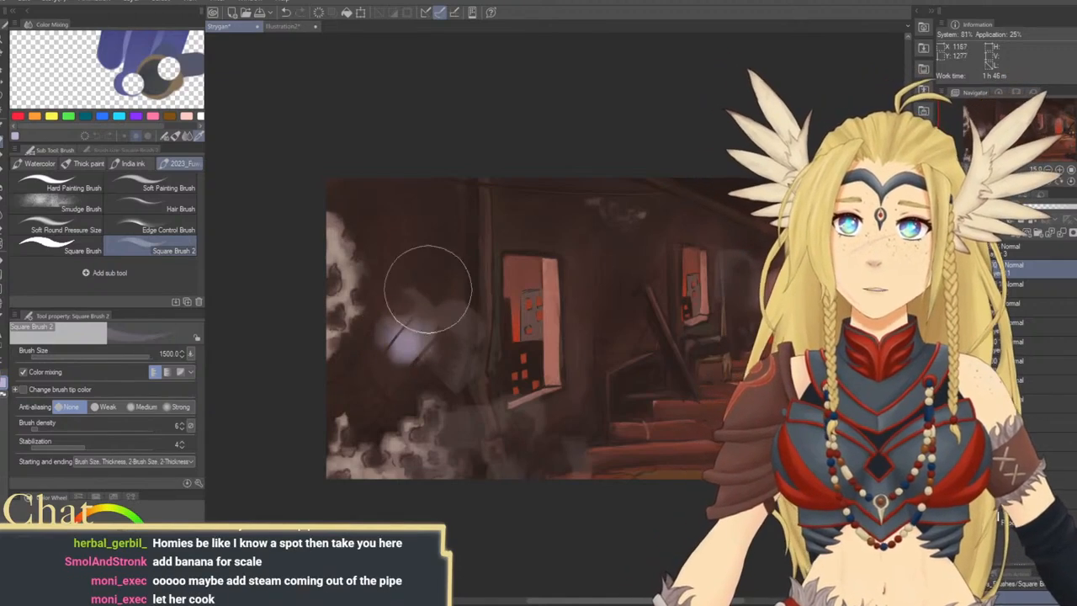
{"action": "key", "text": "ctrl+z"}
{"action": "key", "text": "ctrl+z"}
{"action": "key", "text": "ctrl+z"}
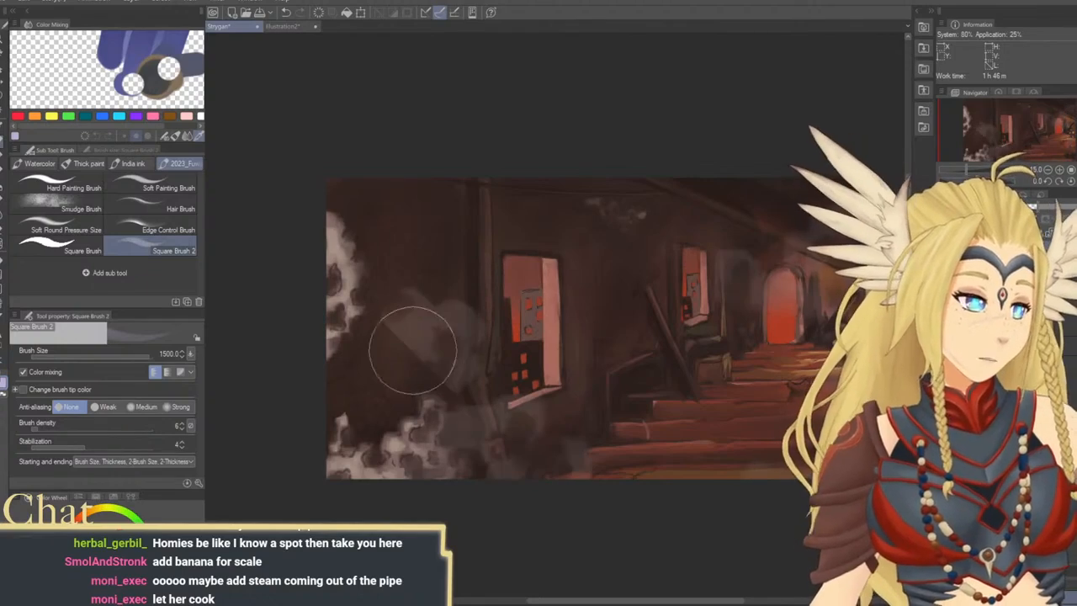
Paint pale lavender smoke puffs on Layer 3 near the bent pipe with Square Brush 2 at density 13 and size 300 to 600
{"action": "key", "text": "bracketleft"}
{"action": "key", "text": "bracketleft"}
{"action": "key", "text": "bracketleft"}
{"action": "key", "text": "bracketleft"}
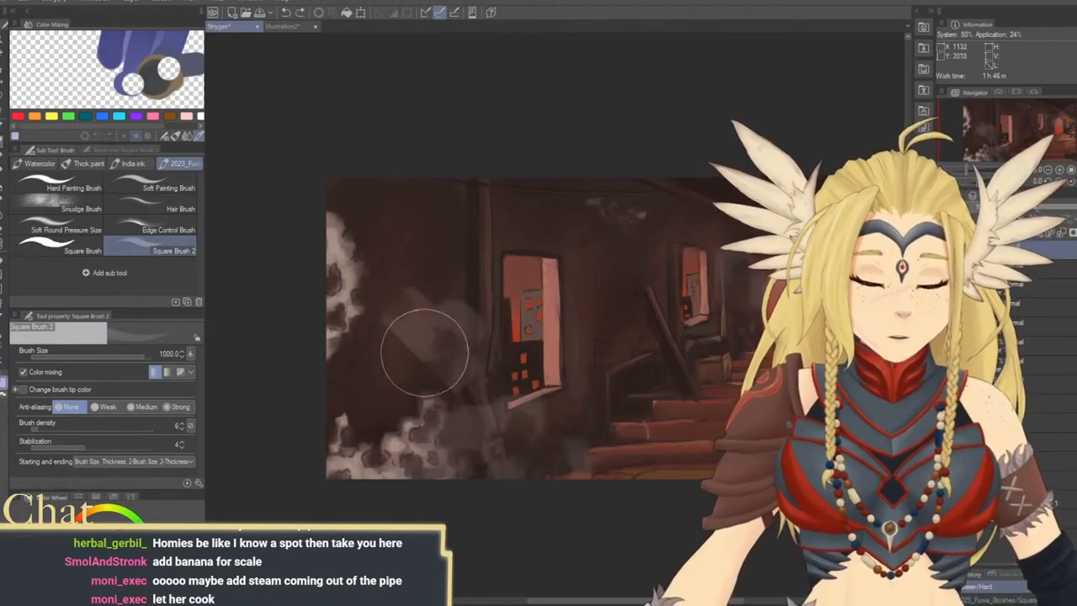
{"action": "left_click", "coordinate": [47, 429]}
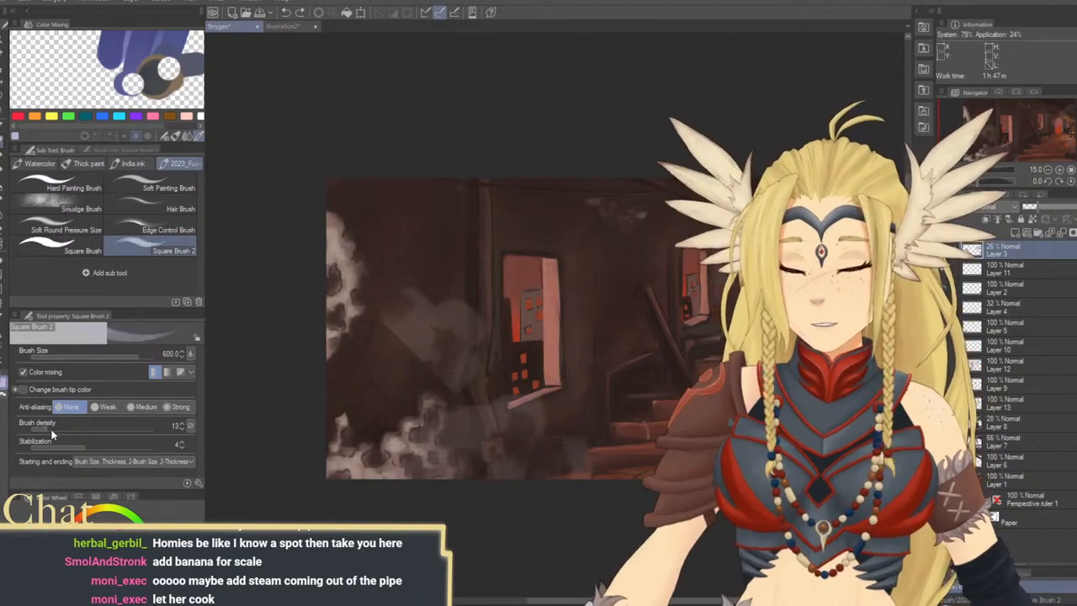
{"action": "left_click_drag", "start_coordinate": [511, 350], "coordinate": [444, 349]}
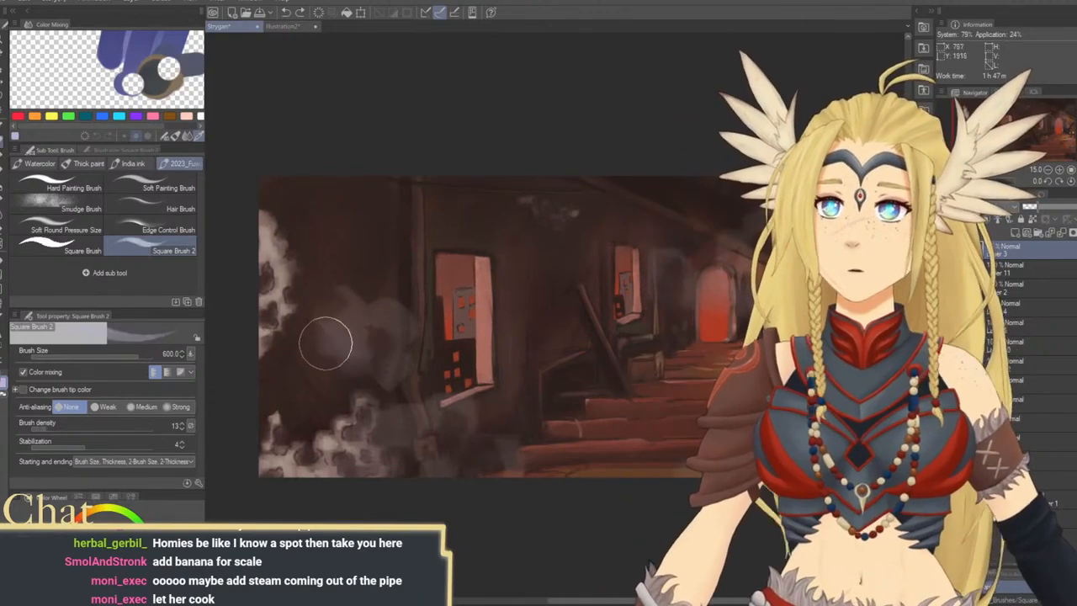
{"action": "key", "text": "bracketleft"}
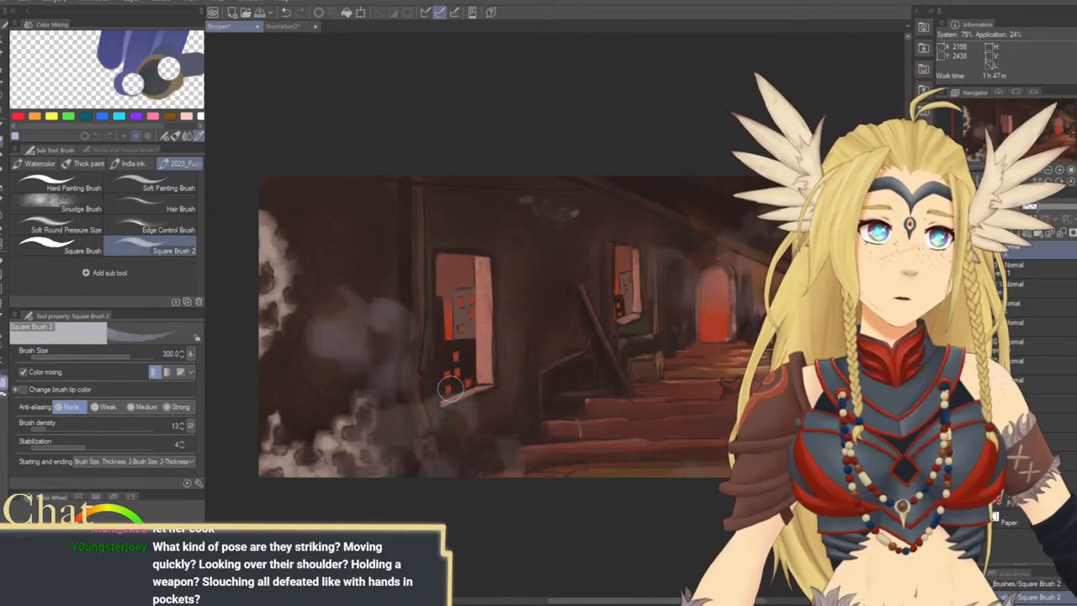
{"action": "mouse_move", "coordinate": [449, 399]}
{"action": "left_mouse_down"}
{"action": "mouse_move", "coordinate": [431, 375]}
{"action": "mouse_move", "coordinate": [420, 378]}
{"action": "left_mouse_up"}
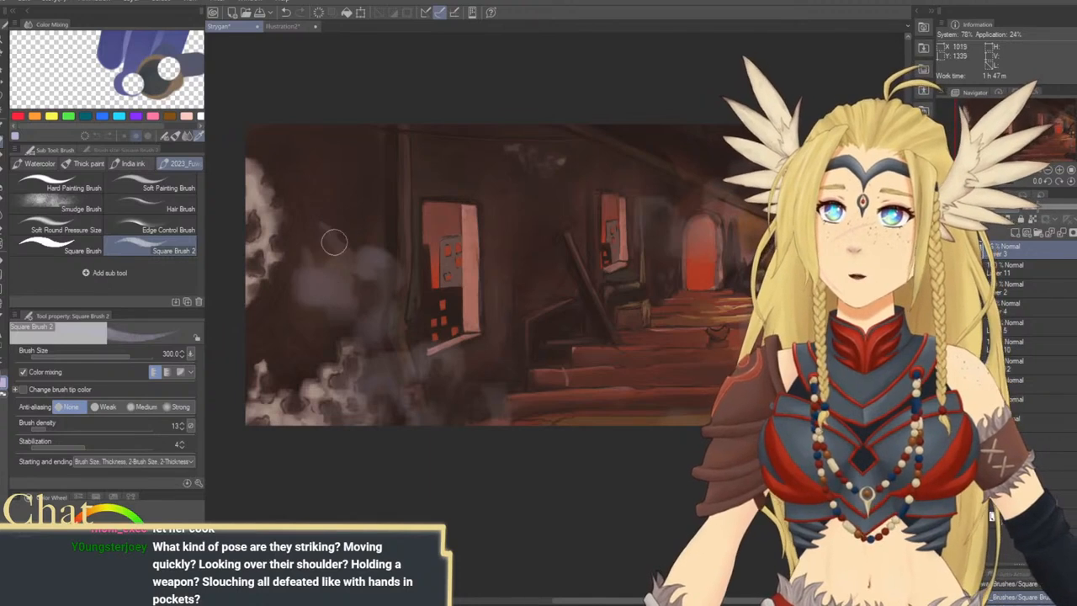
Build up the lavender smoke between the wall and the bent pipe with Square Brush 2 at size 600 and 300
{"action": "key", "text": "bracketright"}
{"action": "key", "text": "bracketright"}
{"action": "key", "text": "bracketright"}
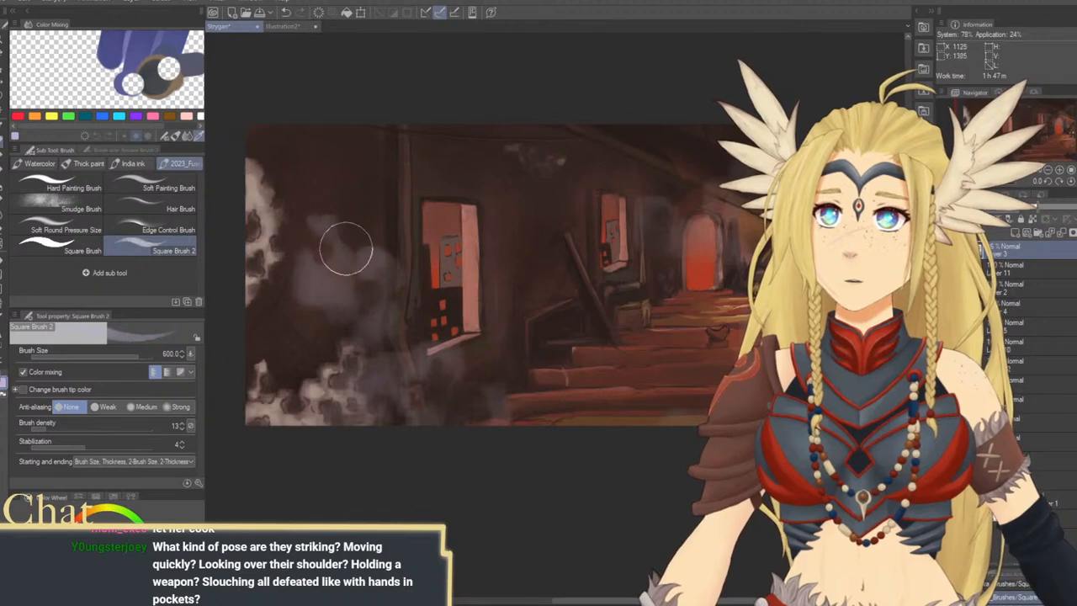
{"action": "mouse_move", "coordinate": [437, 358]}
{"action": "left_mouse_down"}
{"action": "mouse_move", "coordinate": [340, 363]}
{"action": "mouse_move", "coordinate": [363, 373]}
{"action": "left_mouse_up"}
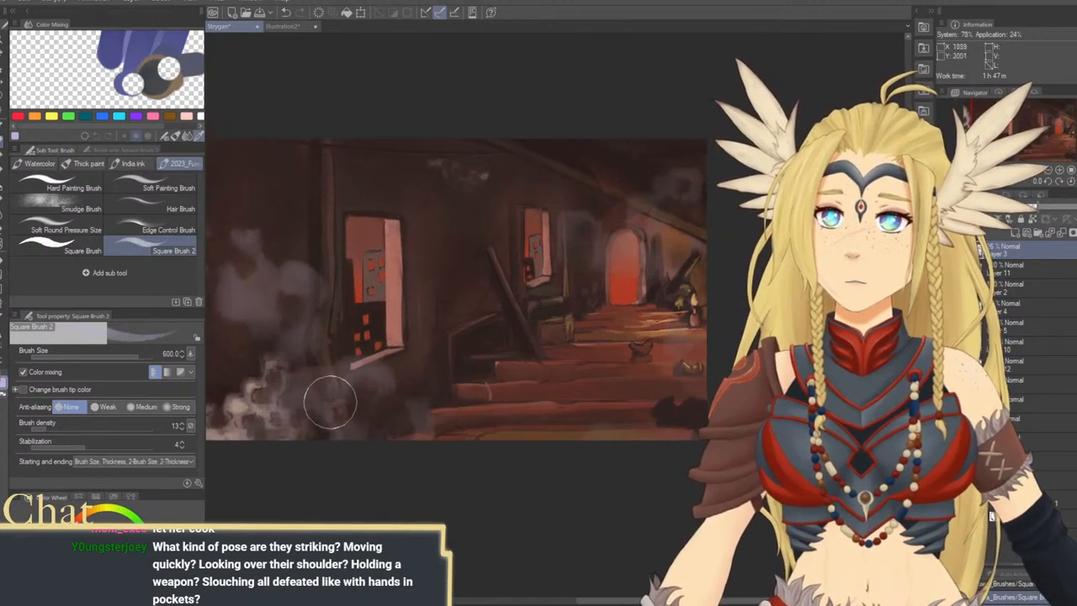
{"action": "key", "text": "["}
{"action": "key", "text": "["}
{"action": "key", "text": "["}
{"action": "left_click_drag", "start_coordinate": [332, 329], "coordinate": [406, 346]}
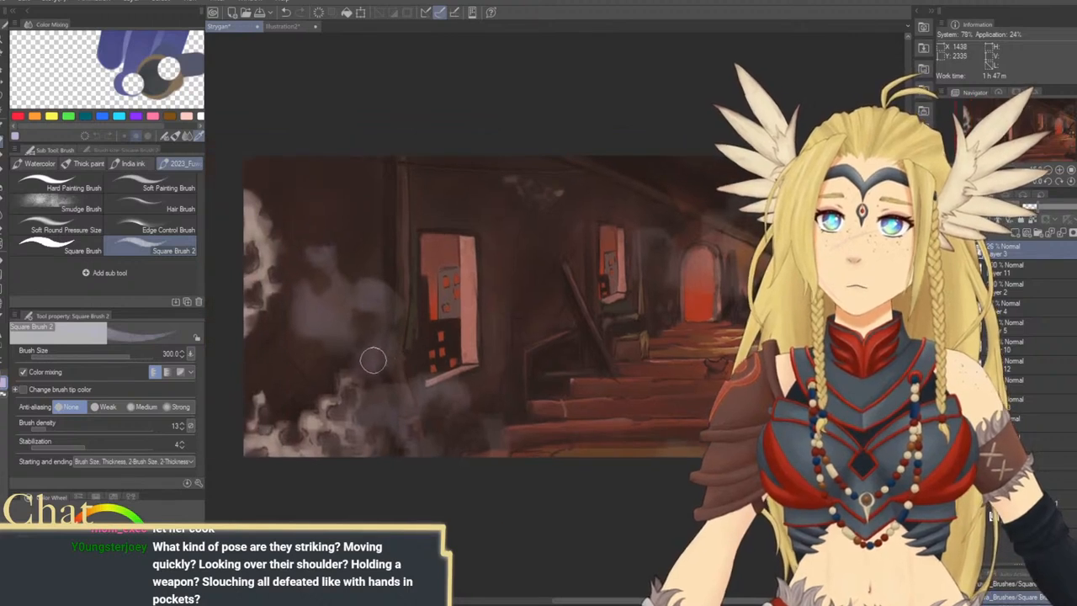
Shift the smoke on Layer 3 slightly away from the front window with Move layer and return to Square Brush 2
{"action": "key", "text": "k"}
{"action": "left_click_drag", "start_coordinate": [453, 314], "coordinate": [433, 308]}
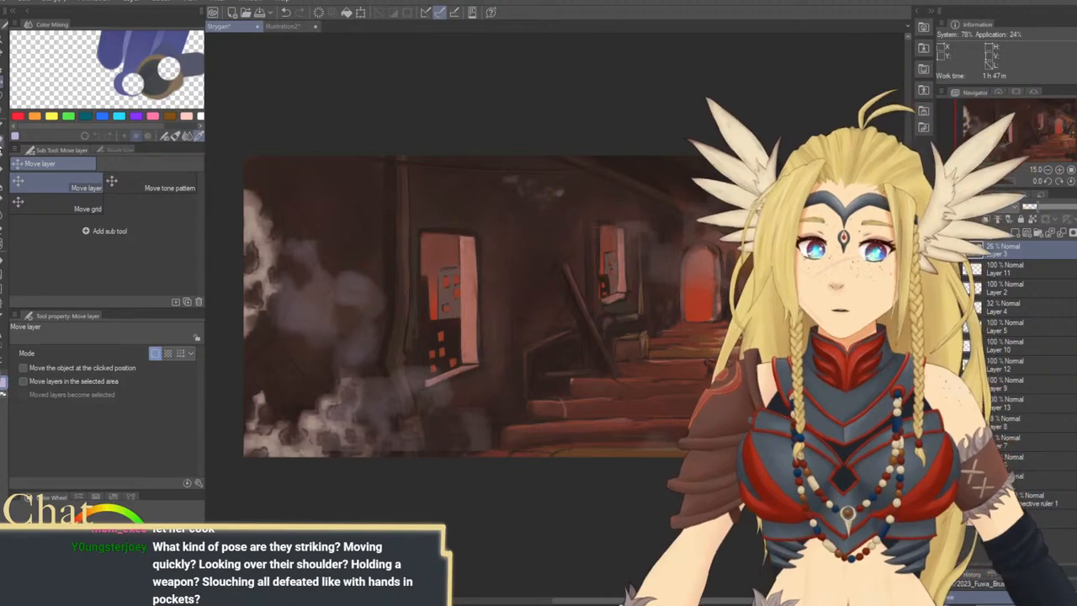
{"action": "key", "text": "b"}
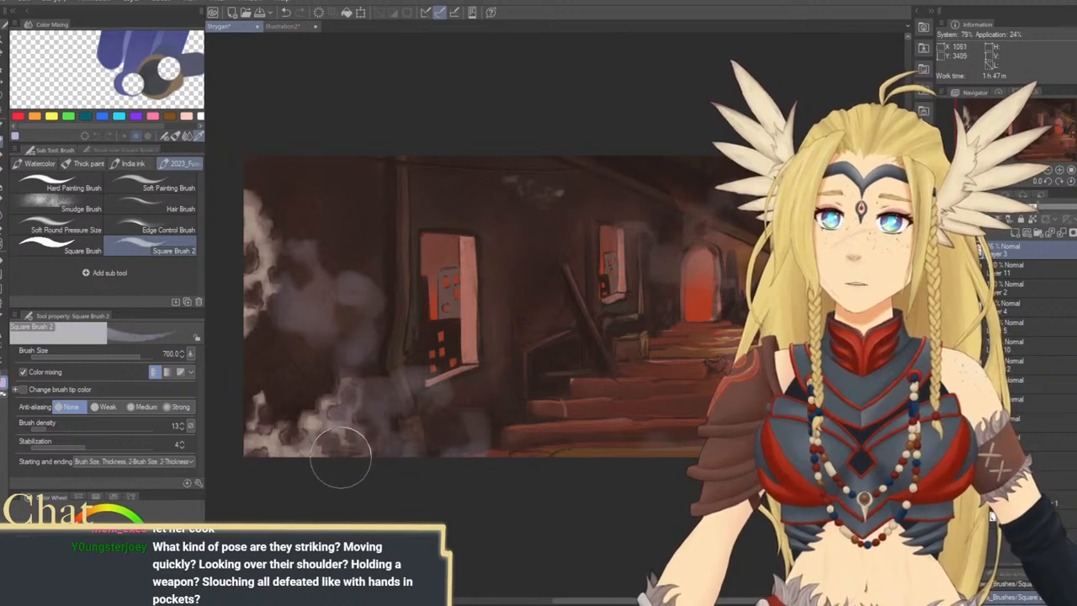
Add more lavender smoke beside the bent pipe and above the archway with Square Brush 2 at size 400 to 500
{"action": "key", "text": "bracketleft"}
{"action": "key", "text": "bracketleft"}
{"action": "key", "text": "bracketleft"}
{"action": "key", "text": "bracketleft"}
{"action": "key", "text": "bracketleft"}
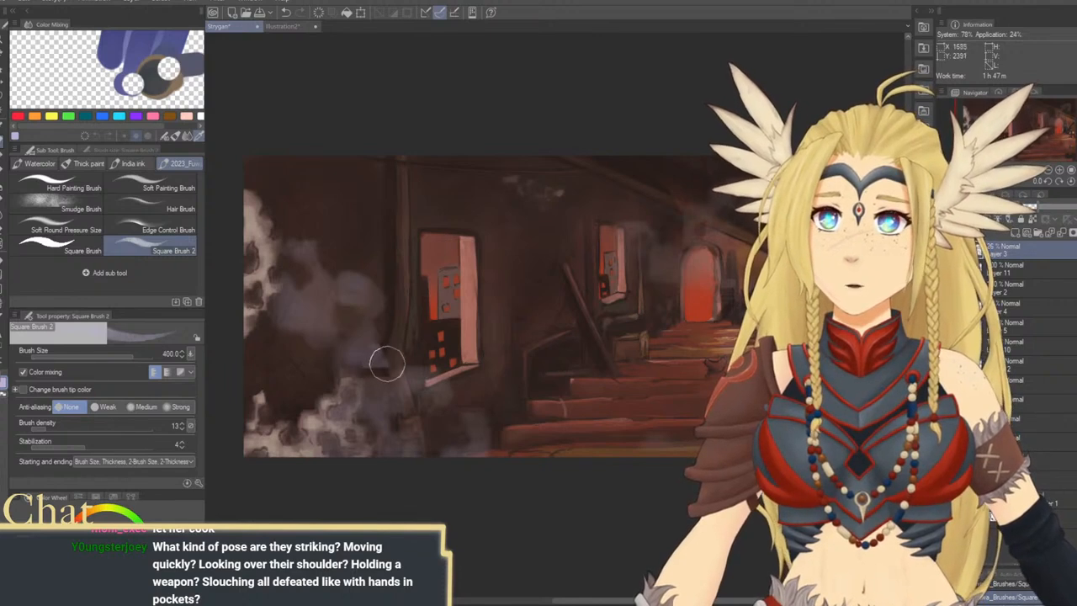
{"action": "key", "text": "bracketright"}
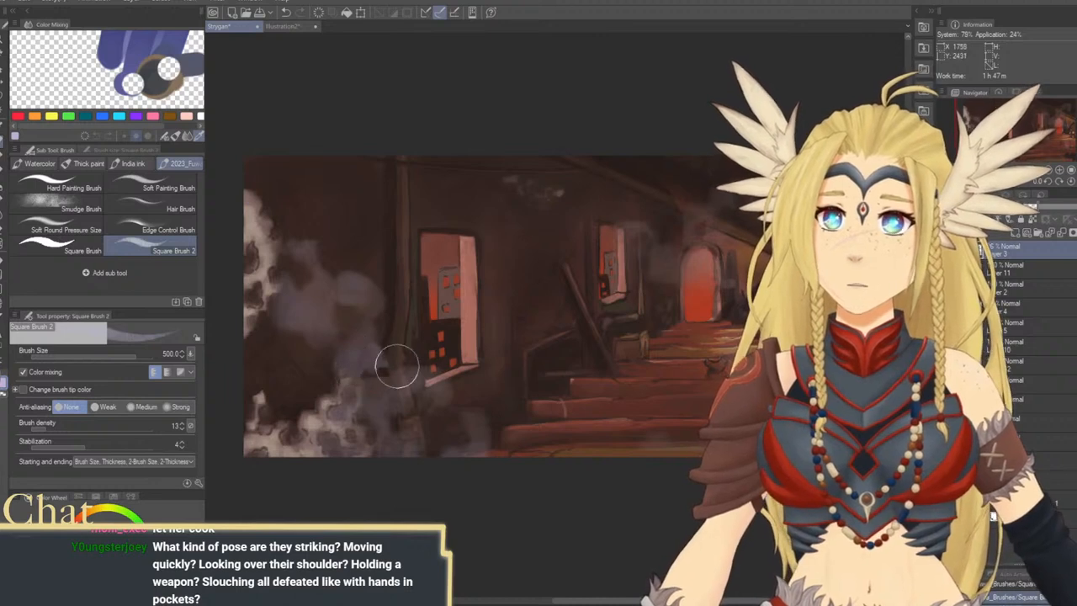
{"action": "mouse_move", "coordinate": [512, 428]}
{"action": "left_mouse_down"}
{"action": "mouse_move", "coordinate": [418, 405]}
{"action": "mouse_move", "coordinate": [333, 444]}
{"action": "left_mouse_up"}
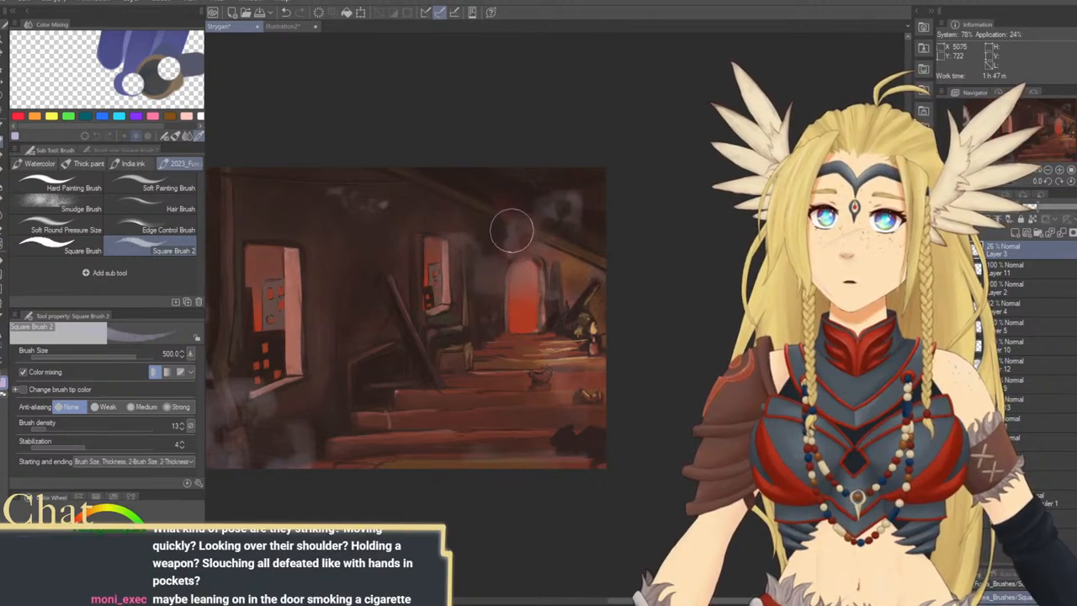
{"action": "scroll", "coordinate": [514, 230], "scroll_direction": "up", "scroll_amount": 1}
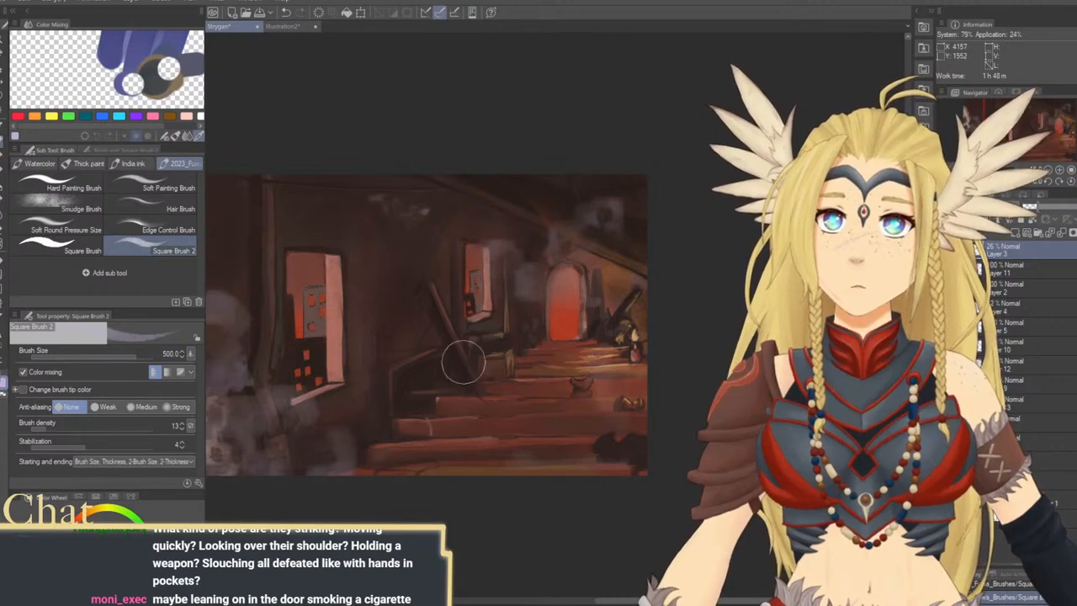
{"action": "mouse_move", "coordinate": [491, 404]}
{"action": "left_mouse_down"}
{"action": "mouse_move", "coordinate": [585, 351]}
{"action": "mouse_move", "coordinate": [605, 360]}
{"action": "left_mouse_up"}
Soften the bright lower smoke near the pipe with lavender and pale pink strokes at size 300 to 400
{"action": "key", "text": "bracketleft"}
{"action": "key", "text": "bracketleft"}
{"action": "key", "text": "bracketleft"}
{"action": "key", "text": "bracketleft"}
{"action": "key", "text": "bracketleft"}
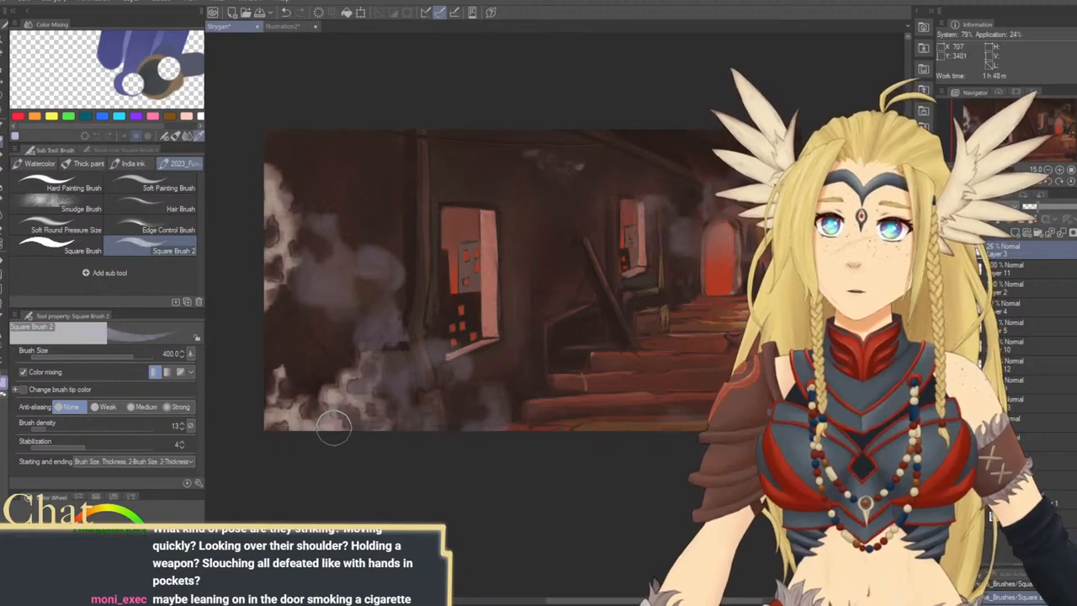
{"action": "key", "text": "]"}
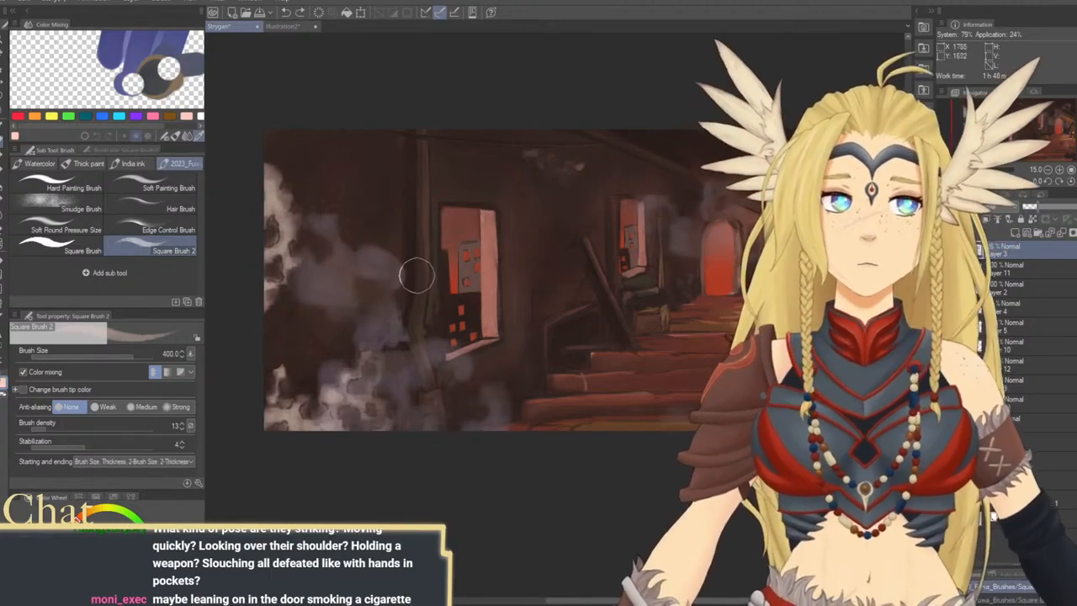
{"action": "key", "text": "["}
{"action": "key", "text": "["}
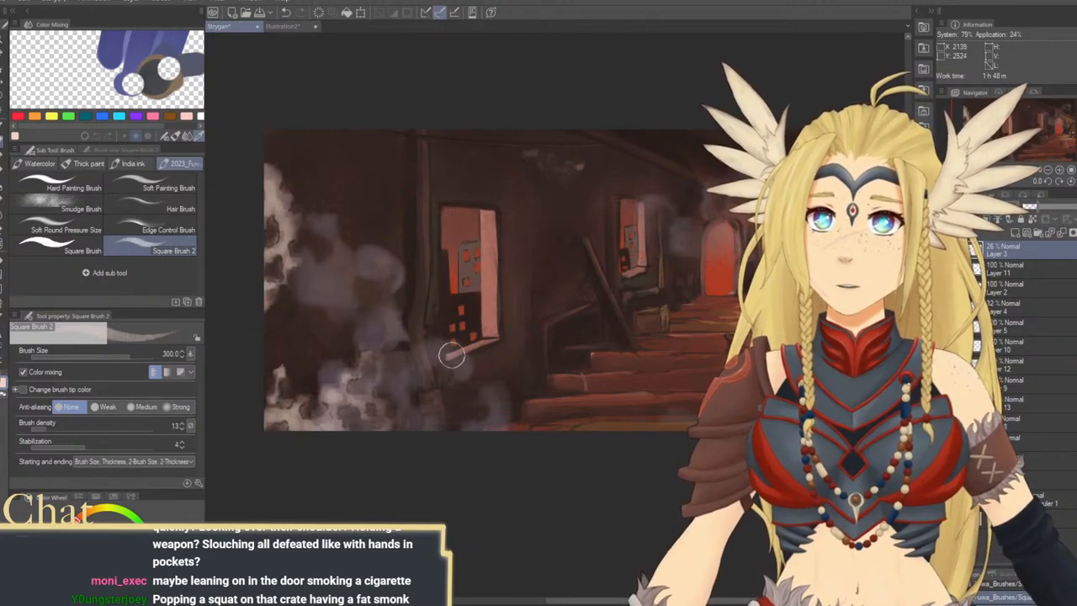
Add a raster layer below Layer 3 and set Square Brush 2 to black at size 170 for painting by the archway
{"action": "left_click_drag", "start_coordinate": [587, 355], "coordinate": [500, 351]}
{"action": "mouse_move", "coordinate": [586, 332]}
{"action": "left_mouse_down"}
{"action": "mouse_move", "coordinate": [641, 343]}
{"action": "mouse_move", "coordinate": [568, 387]}
{"action": "left_mouse_up"}
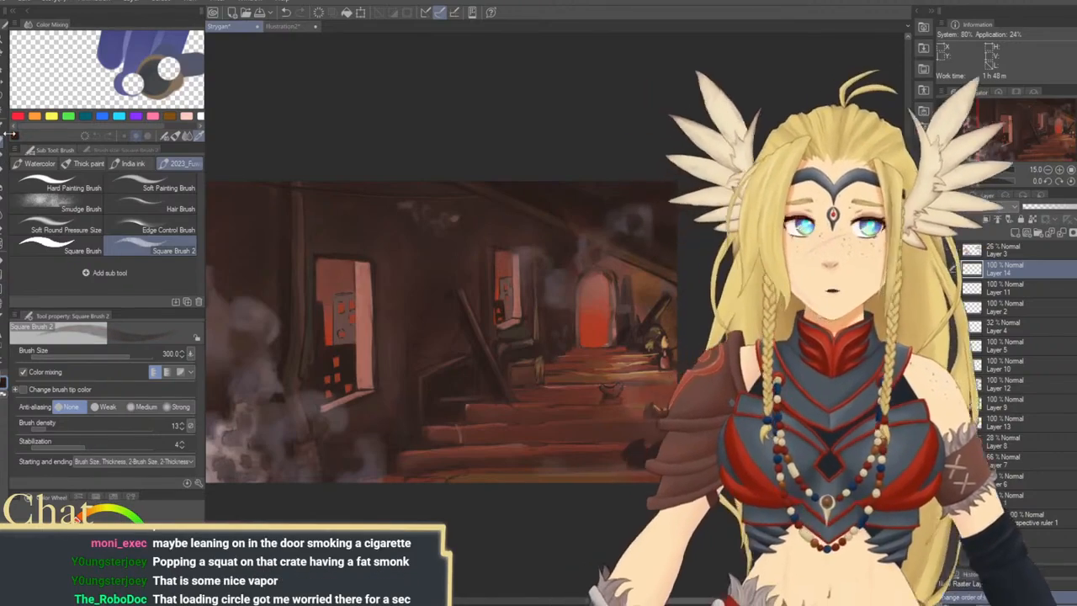
{"action": "mouse_move", "coordinate": [634, 307]}
{"action": "left_mouse_down"}
{"action": "mouse_move", "coordinate": [593, 310]}
{"action": "mouse_move", "coordinate": [633, 295]}
{"action": "left_mouse_up"}
{"action": "key", "text": "bracketleft"}
{"action": "key", "text": "bracketleft"}
{"action": "key", "text": "bracketleft"}
{"action": "key", "text": "bracketleft"}
{"action": "key", "text": "bracketleft"}
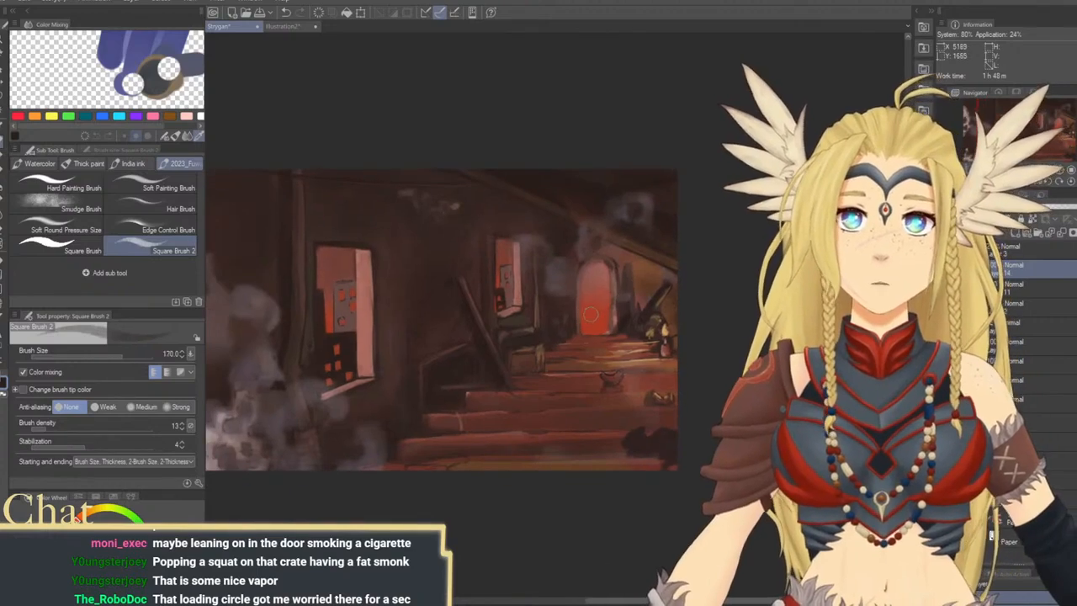
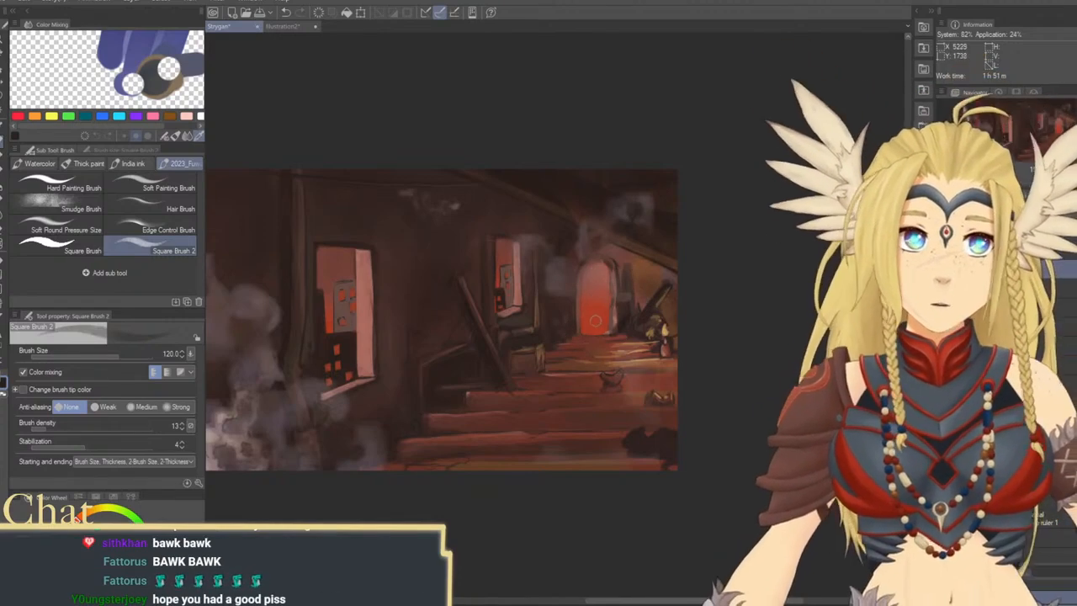
Undo the test stroke in the arched doorway and set the Square Brush 2 density to 63
{"action": "left_click_drag", "start_coordinate": [594, 318], "coordinate": [591, 327]}
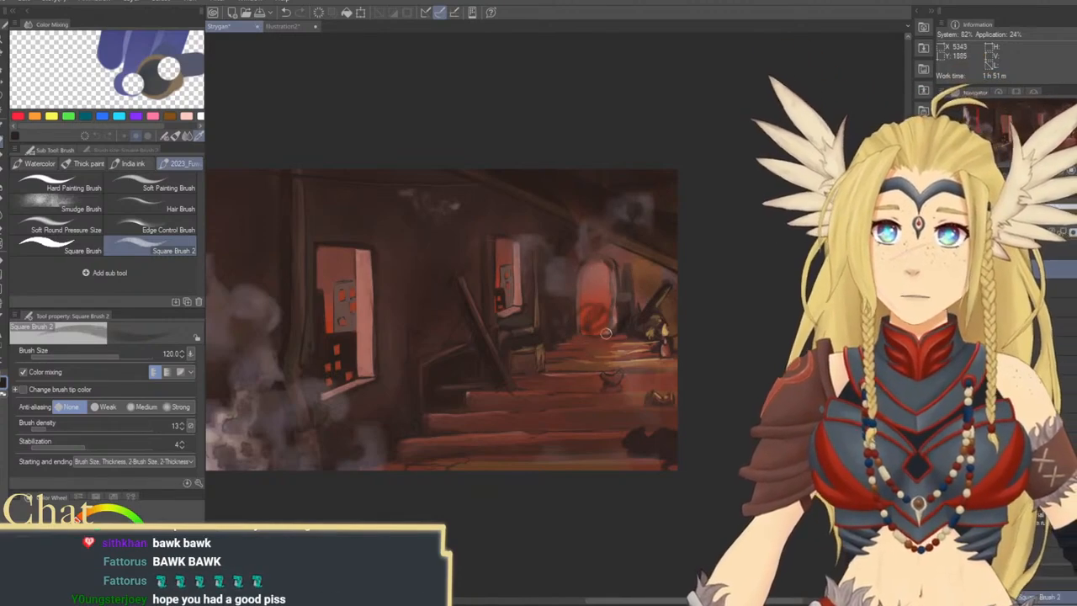
{"action": "key", "text": "ctrl+z"}
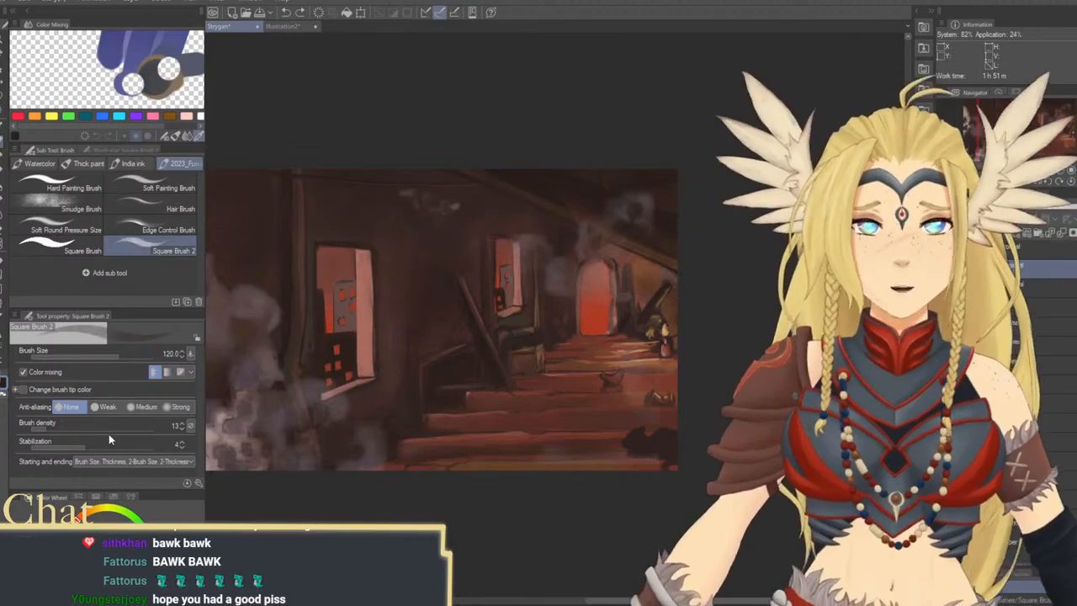
{"action": "left_click", "coordinate": [91, 434]}
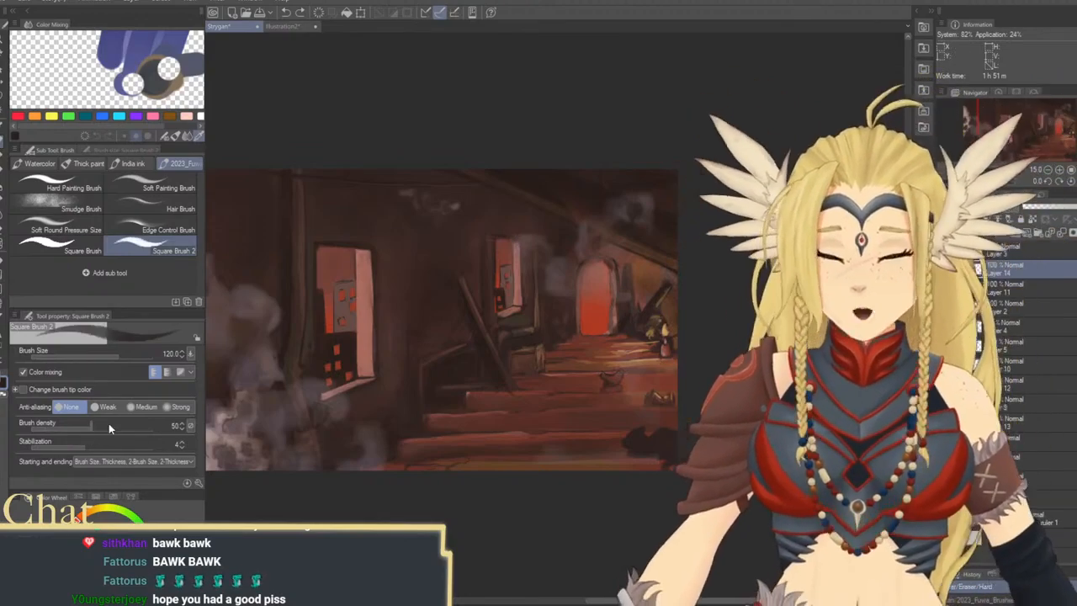
{"action": "left_click", "coordinate": [107, 429]}
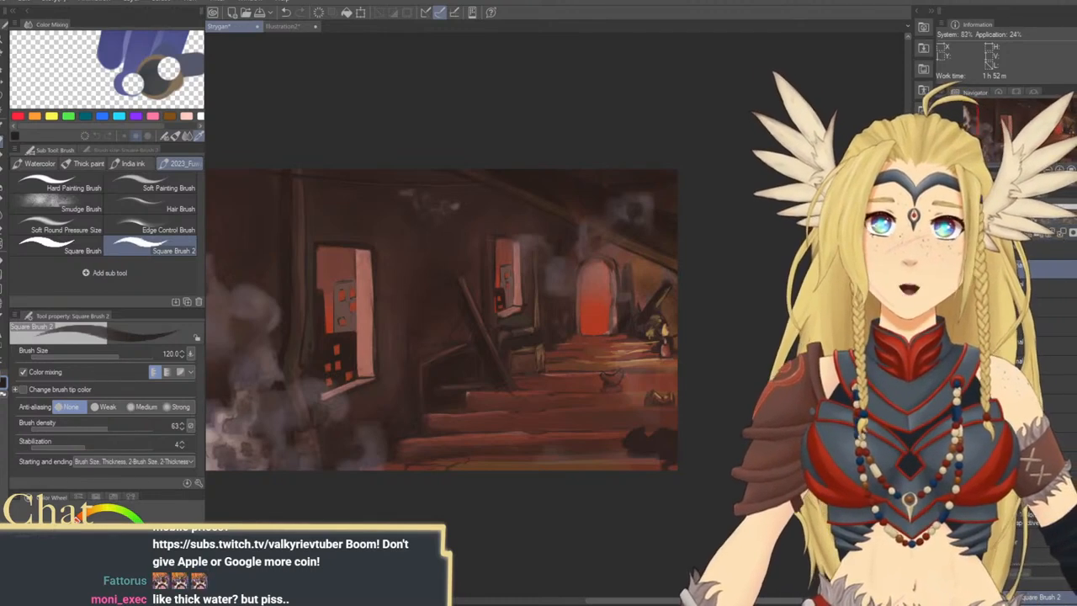
Mirror the canvas view horizontally with the arched doorway framed close up, and return to Square Brush 2
{"action": "key", "text": "ctrl+space"}
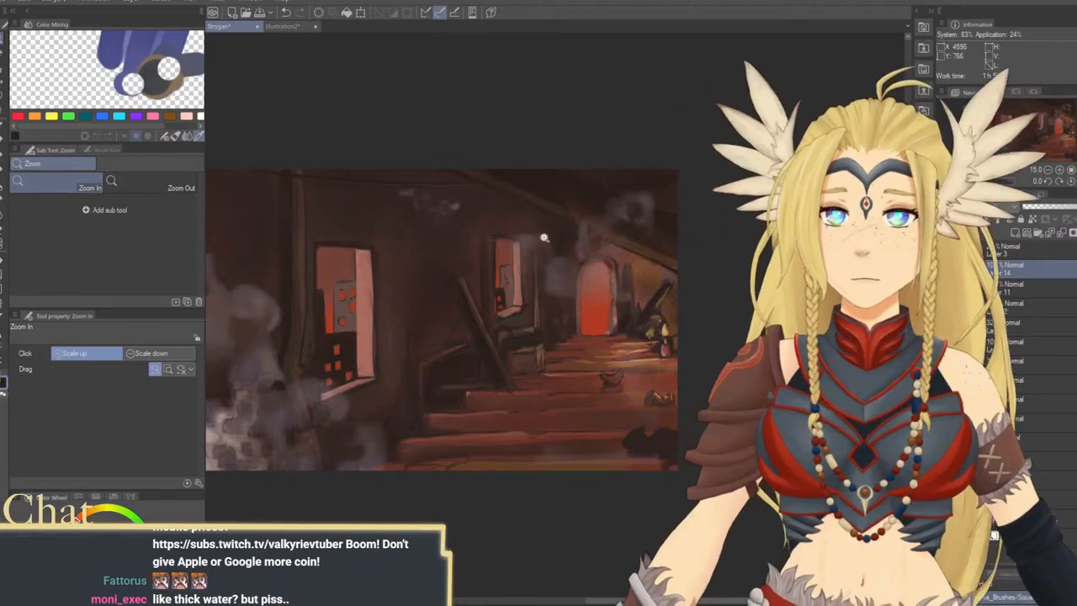
{"action": "left_click_drag", "start_coordinate": [554, 248], "coordinate": [578, 291]}
{"action": "left_click_drag", "start_coordinate": [665, 334], "coordinate": [572, 306]}
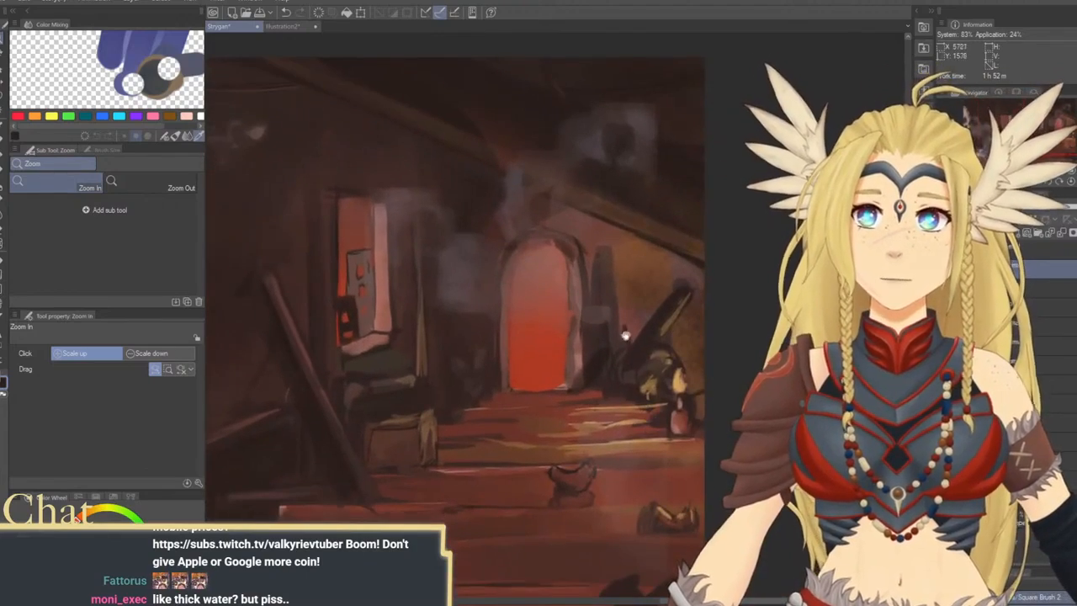
{"action": "left_click_drag", "start_coordinate": [625, 340], "coordinate": [613, 338]}
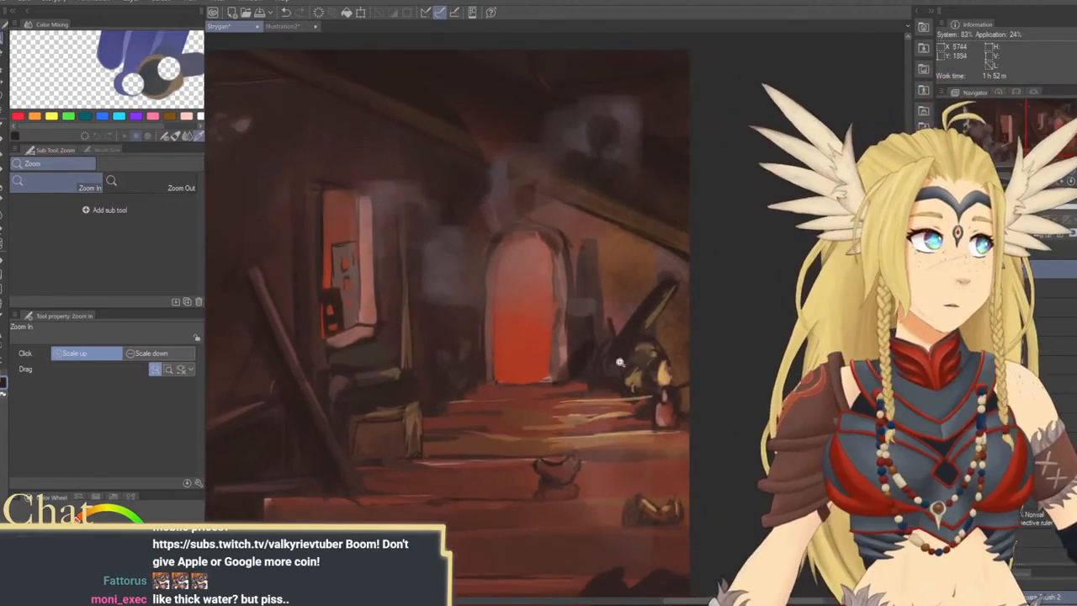
{"action": "key", "text": "h"}
{"action": "left_click_drag", "start_coordinate": [718, 369], "coordinate": [590, 365]}
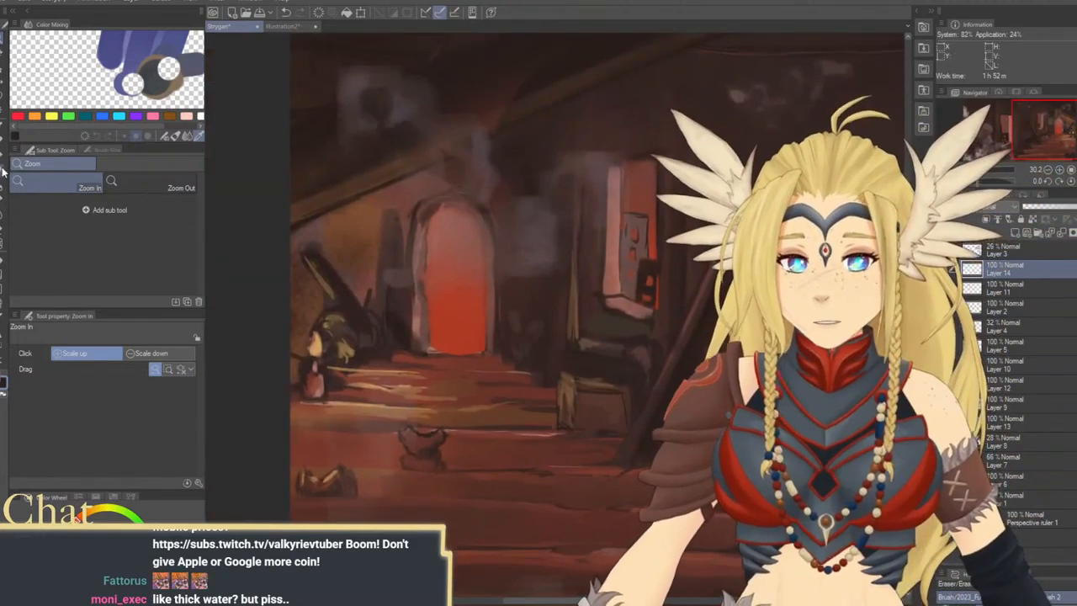
{"action": "key", "text": "b"}
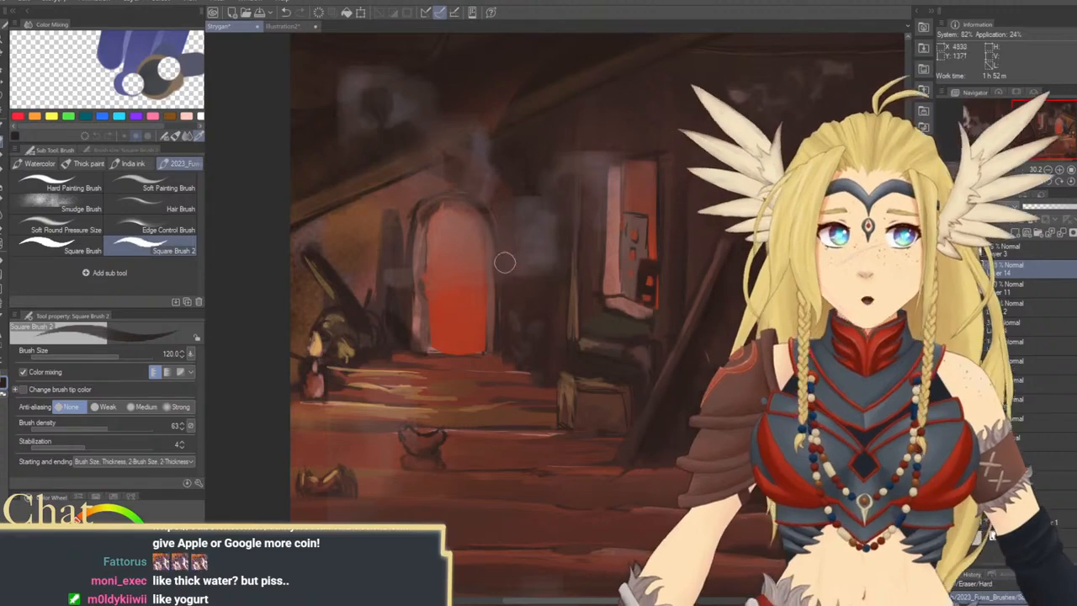
Sketch the first torso and leg lines of a standing figure inside the arched doorway with a size 15 brush
{"action": "left_click_drag", "start_coordinate": [456, 269], "coordinate": [503, 266]}
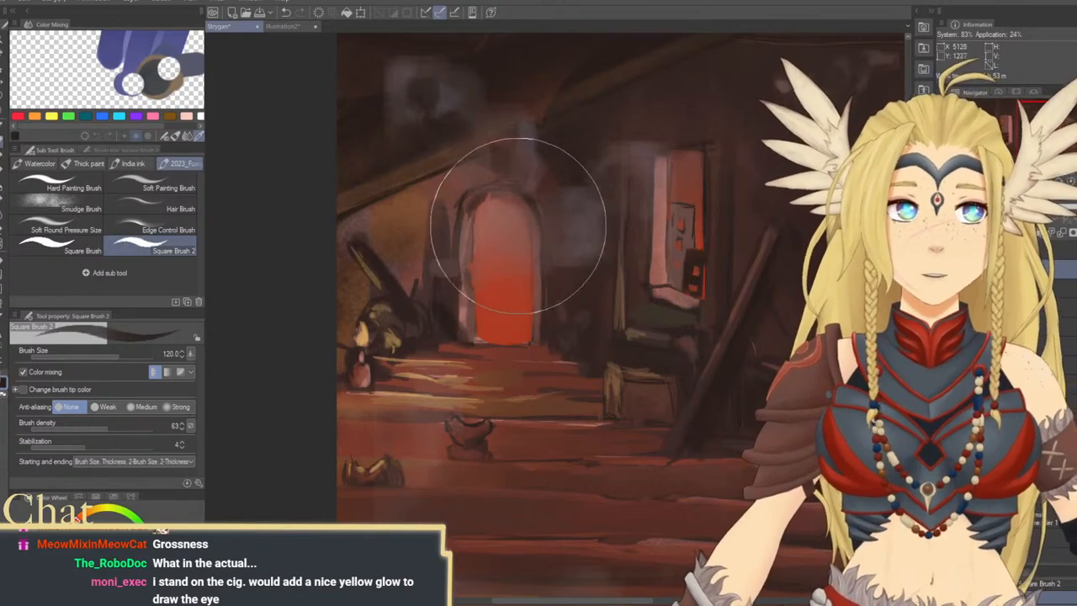
{"action": "mouse_move", "coordinate": [542, 299]}
{"action": "left_mouse_down"}
{"action": "mouse_move", "coordinate": [556, 300]}
{"action": "mouse_move", "coordinate": [526, 316]}
{"action": "left_mouse_up"}
{"action": "key", "text": "bracketleft"}
{"action": "key", "text": "bracketleft"}
{"action": "key", "text": "bracketleft"}
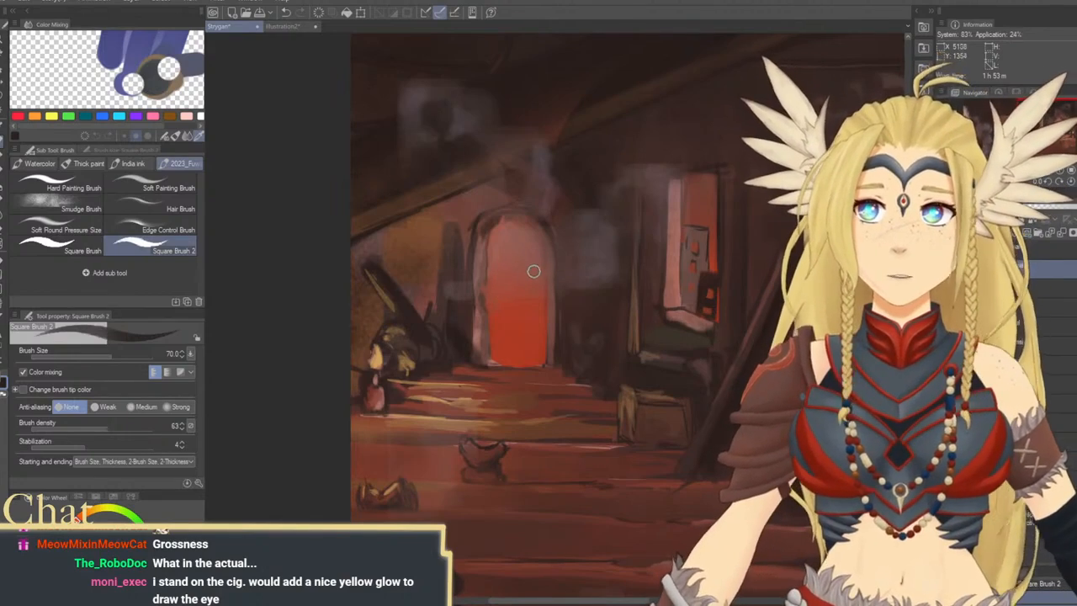
{"action": "mouse_move", "coordinate": [522, 270]}
{"action": "left_mouse_down"}
{"action": "mouse_move", "coordinate": [533, 303]}
{"action": "mouse_move", "coordinate": [546, 282]}
{"action": "mouse_move", "coordinate": [531, 303]}
{"action": "mouse_move", "coordinate": [522, 284]}
{"action": "mouse_move", "coordinate": [519, 319]}
{"action": "mouse_move", "coordinate": [544, 317]}
{"action": "mouse_move", "coordinate": [523, 282]}
{"action": "mouse_move", "coordinate": [543, 285]}
{"action": "mouse_move", "coordinate": [531, 273]}
{"action": "mouse_move", "coordinate": [521, 313]}
{"action": "mouse_move", "coordinate": [538, 315]}
{"action": "mouse_move", "coordinate": [542, 295]}
{"action": "mouse_move", "coordinate": [529, 284]}
{"action": "mouse_move", "coordinate": [541, 256]}
{"action": "left_mouse_up"}
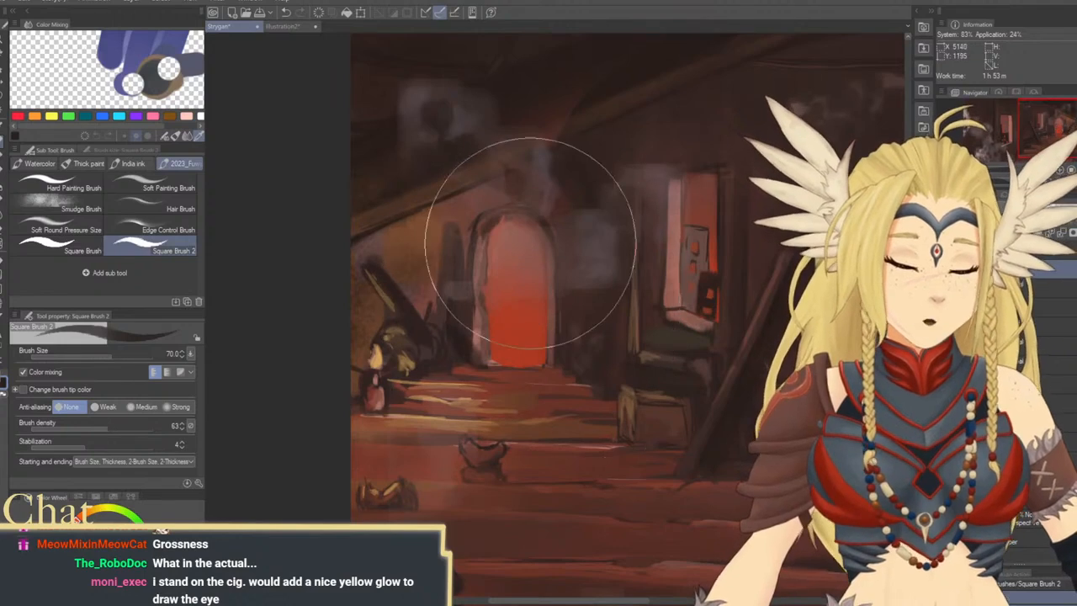
{"action": "key", "text": "bracketleft"}
{"action": "key", "text": "bracketleft"}
{"action": "key", "text": "bracketleft"}
{"action": "key", "text": "bracketleft"}
{"action": "key", "text": "bracketleft"}
{"action": "key", "text": "bracketleft"}
{"action": "key", "text": "bracketleft"}
{"action": "key", "text": "bracketleft"}
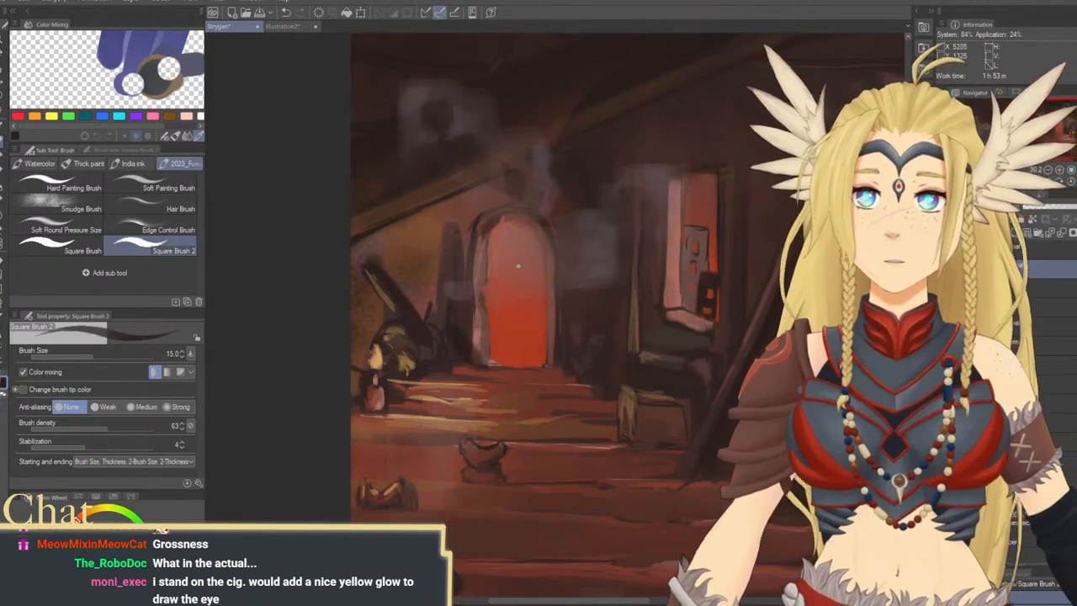
{"action": "mouse_move", "coordinate": [534, 269]}
{"action": "left_mouse_down"}
{"action": "mouse_move", "coordinate": [529, 298]}
{"action": "mouse_move", "coordinate": [539, 293]}
{"action": "mouse_move", "coordinate": [515, 318]}
{"action": "left_mouse_up"}
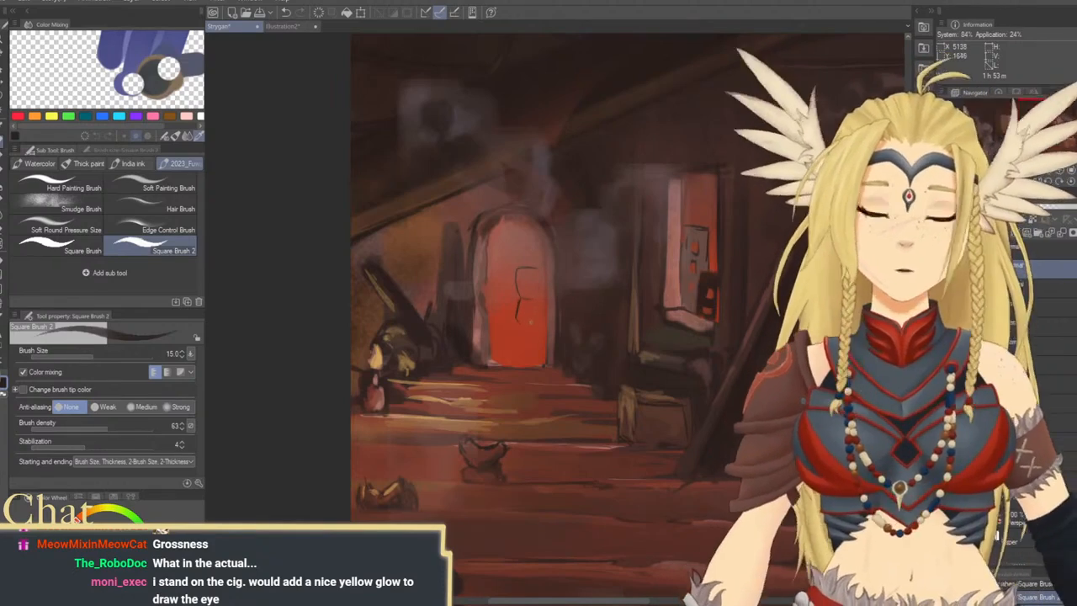
{"action": "left_click_drag", "start_coordinate": [533, 312], "coordinate": [531, 341]}
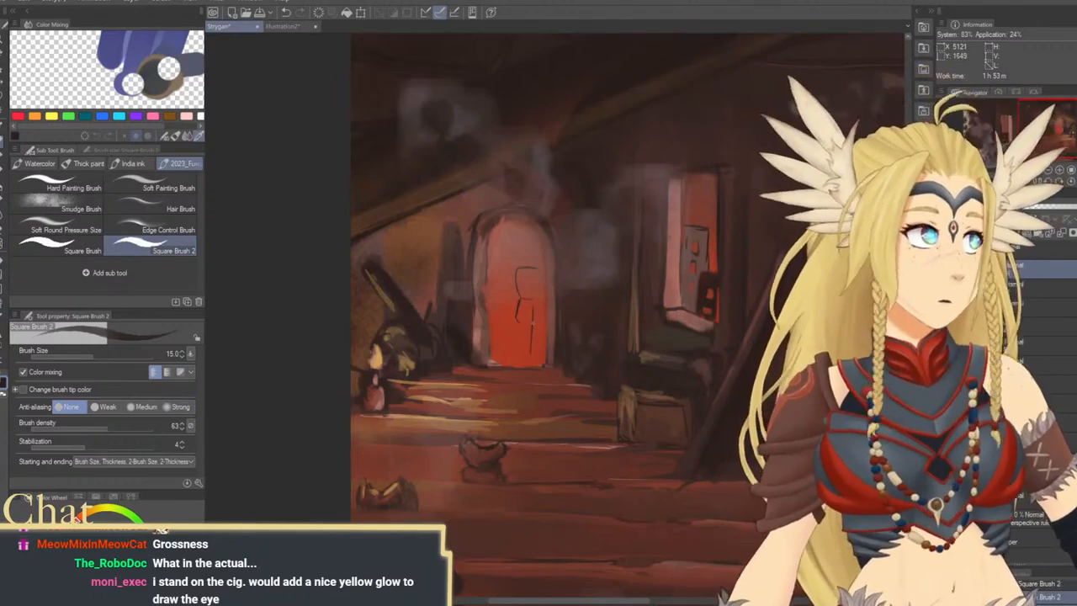
{"action": "left_click_drag", "start_coordinate": [523, 300], "coordinate": [516, 353]}
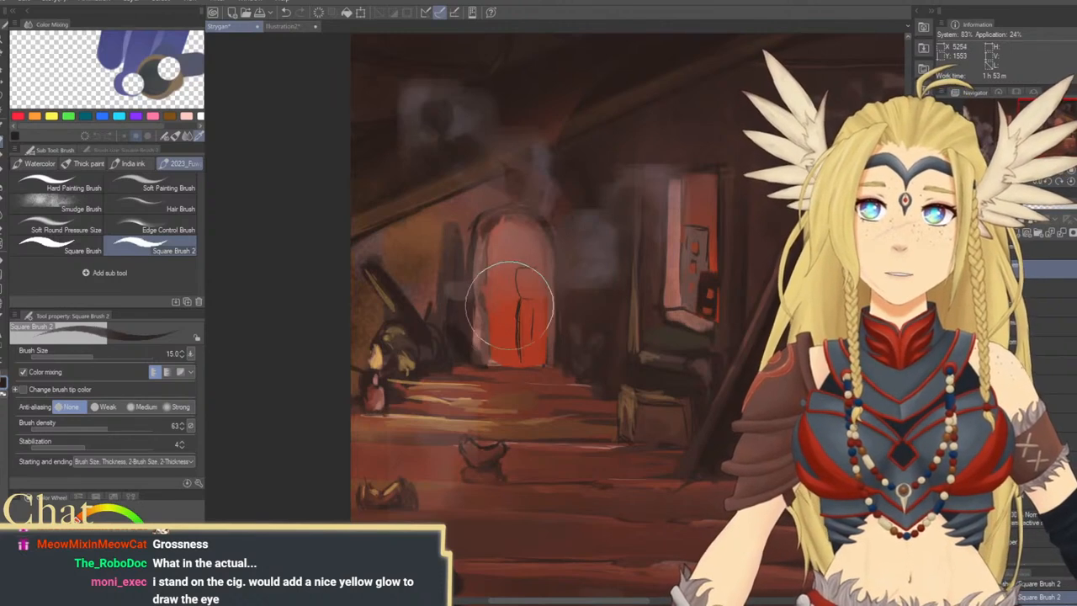
Complete the figure sketch with crossed legs and feet, folded arms and a round head
{"action": "left_click_drag", "start_coordinate": [519, 316], "coordinate": [519, 348]}
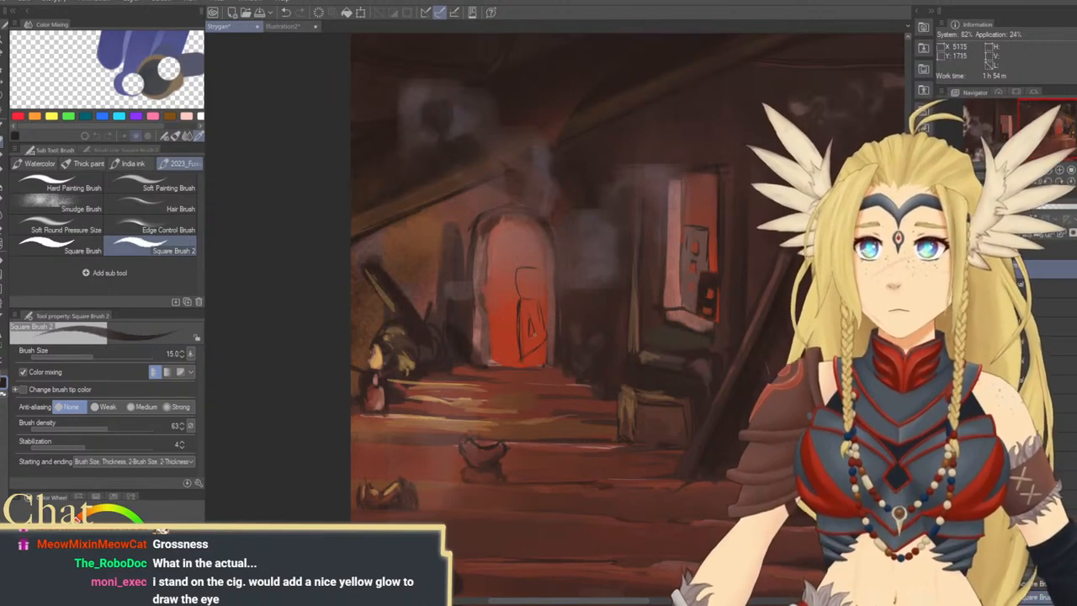
{"action": "left_click_drag", "start_coordinate": [519, 344], "coordinate": [522, 356]}
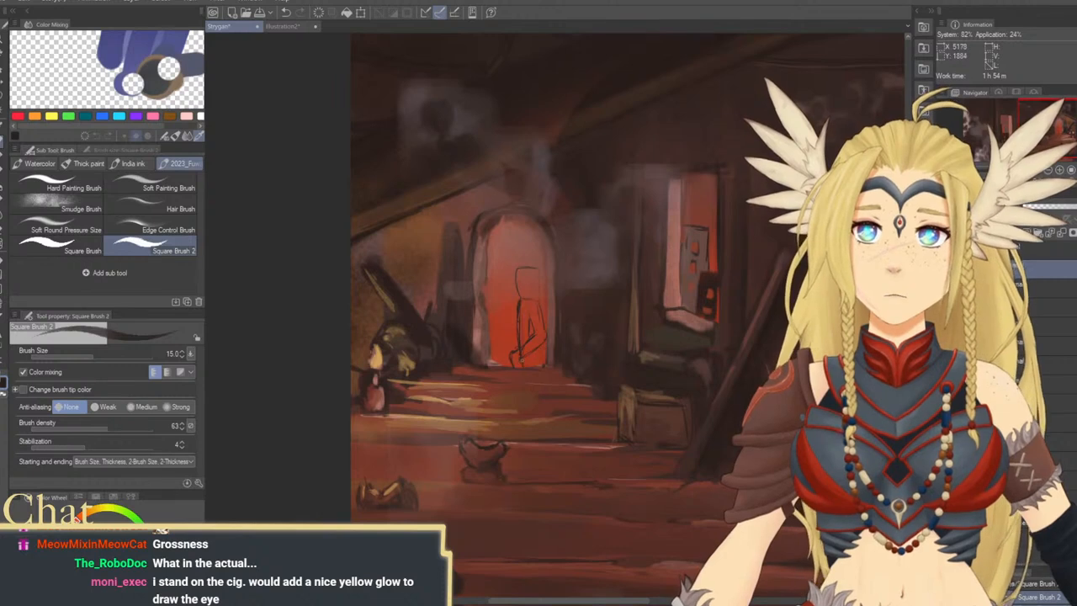
{"action": "mouse_move", "coordinate": [529, 349]}
{"action": "left_mouse_down"}
{"action": "mouse_move", "coordinate": [530, 366]}
{"action": "mouse_move", "coordinate": [514, 364]}
{"action": "left_mouse_up"}
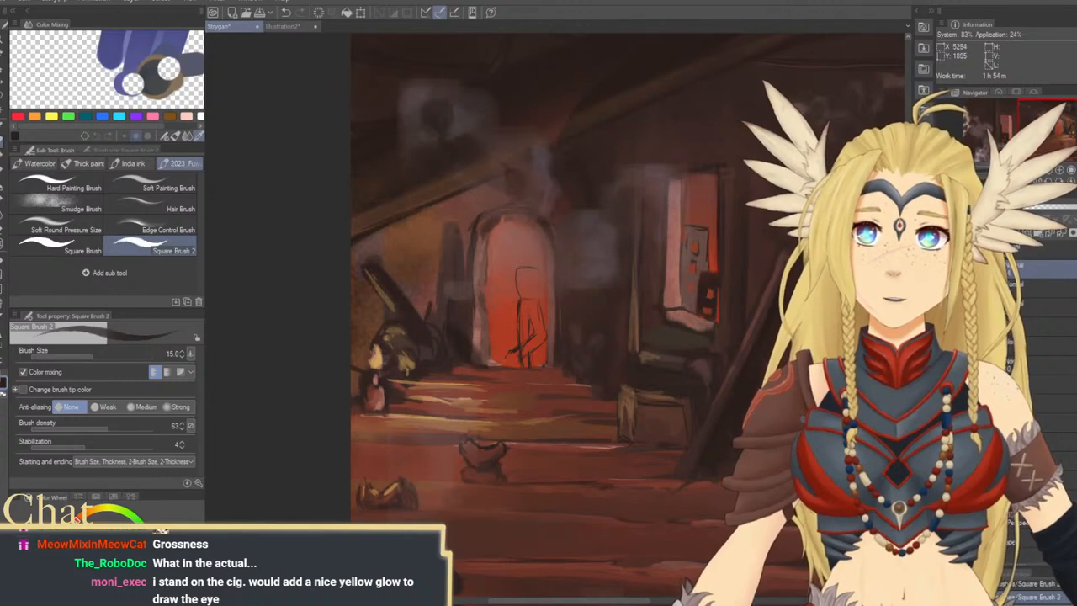
{"action": "left_click_drag", "start_coordinate": [508, 355], "coordinate": [517, 360]}
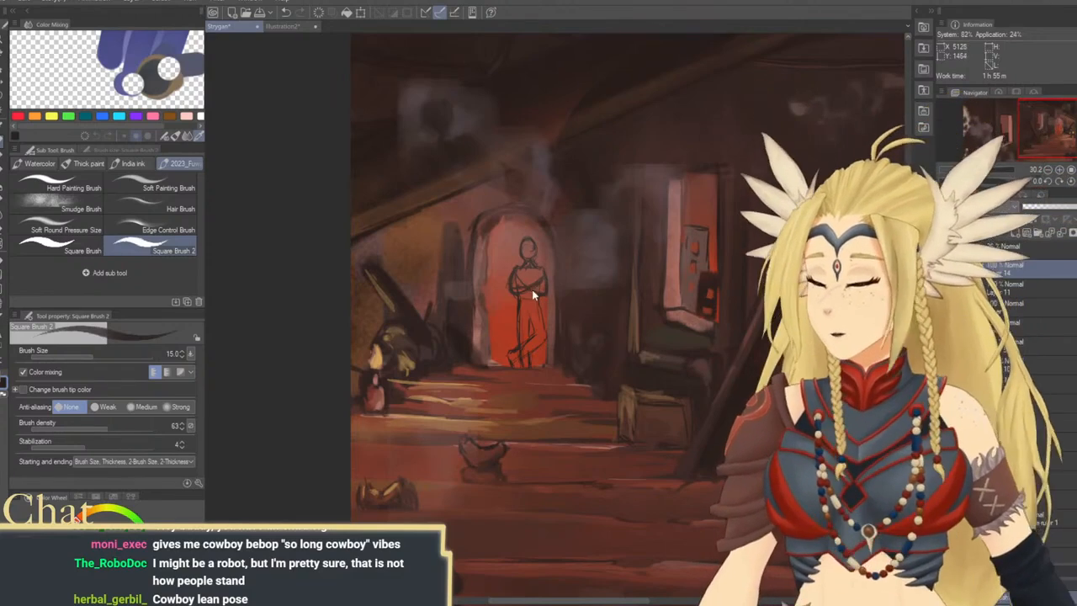
Rotate the figure sketch slightly clockwise so it leans toward the side of the doorway
{"action": "key", "text": "ctrl+t"}
{"action": "left_click_drag", "start_coordinate": [589, 248], "coordinate": [592, 256]}
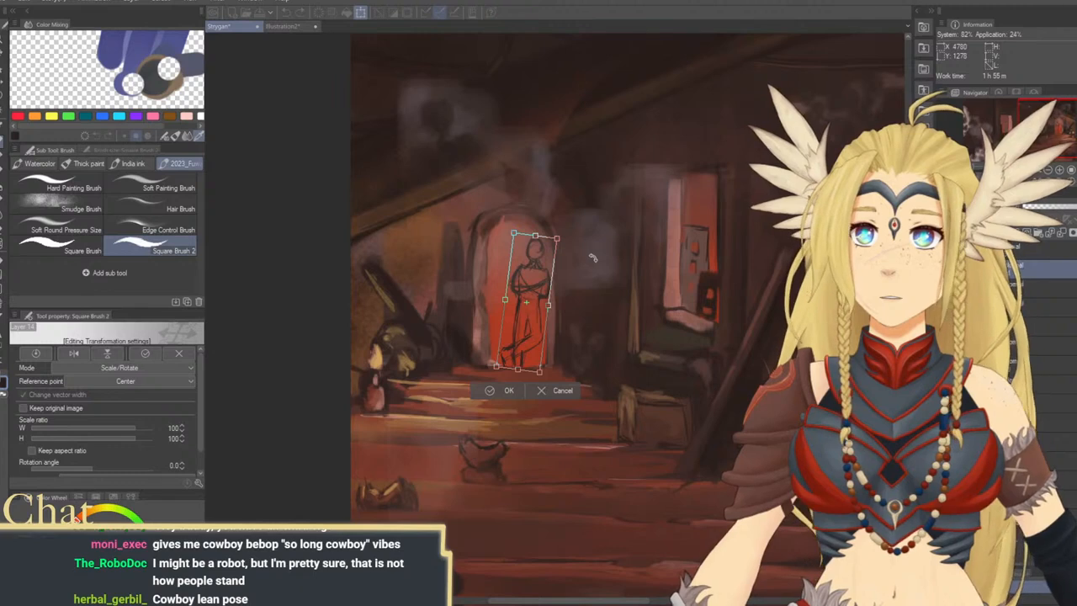
{"action": "key", "text": "Return"}
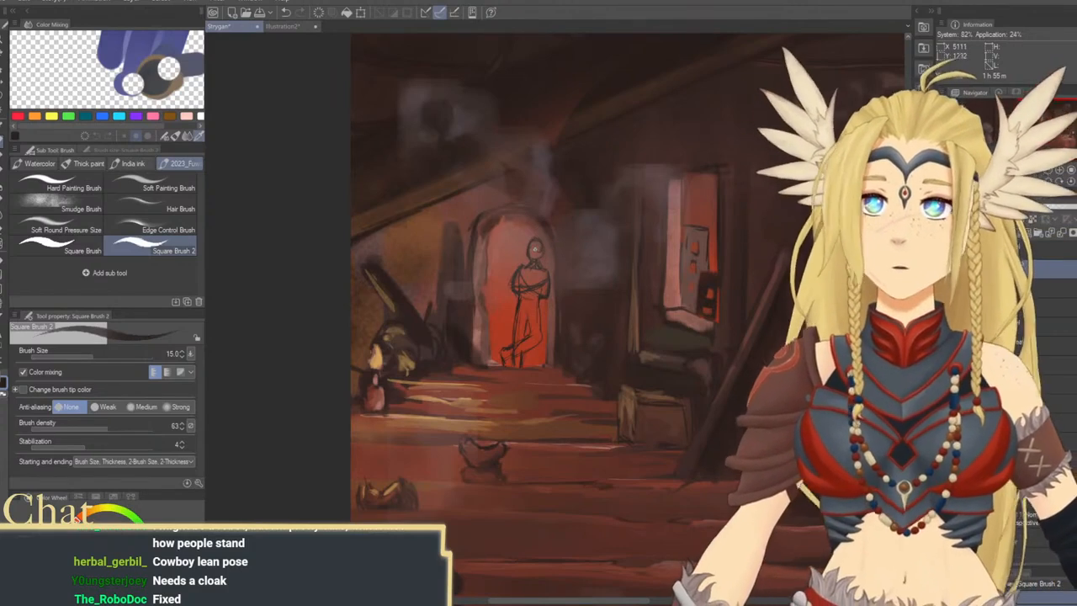
Fill the figure's legs, torso and head as a solid dark silhouette, enlarging the brush from size 20 upward
{"action": "key", "text": "bracketright"}
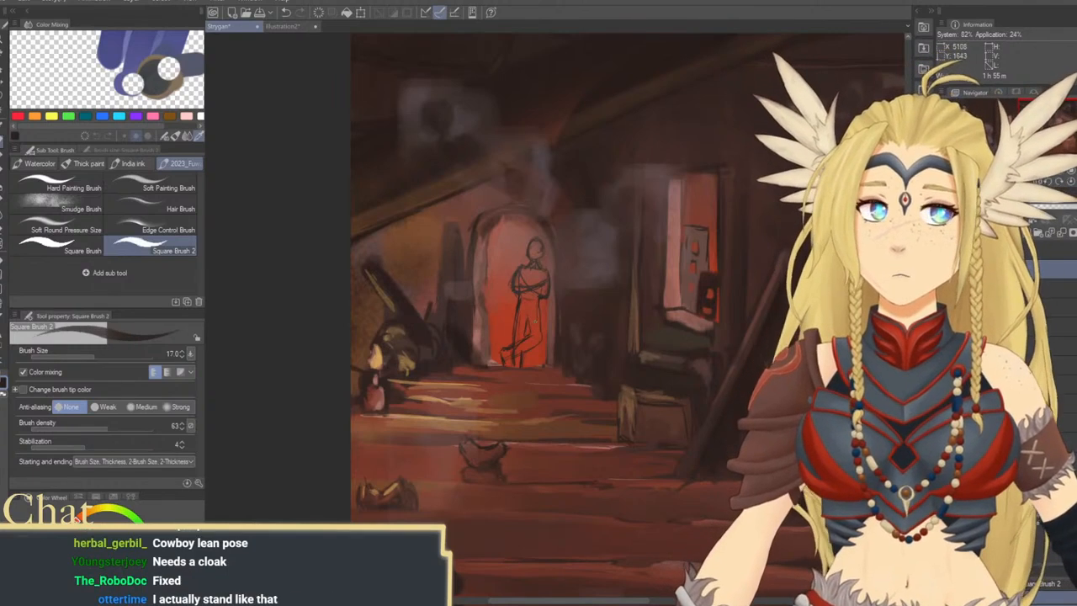
{"action": "key", "text": "bracketright"}
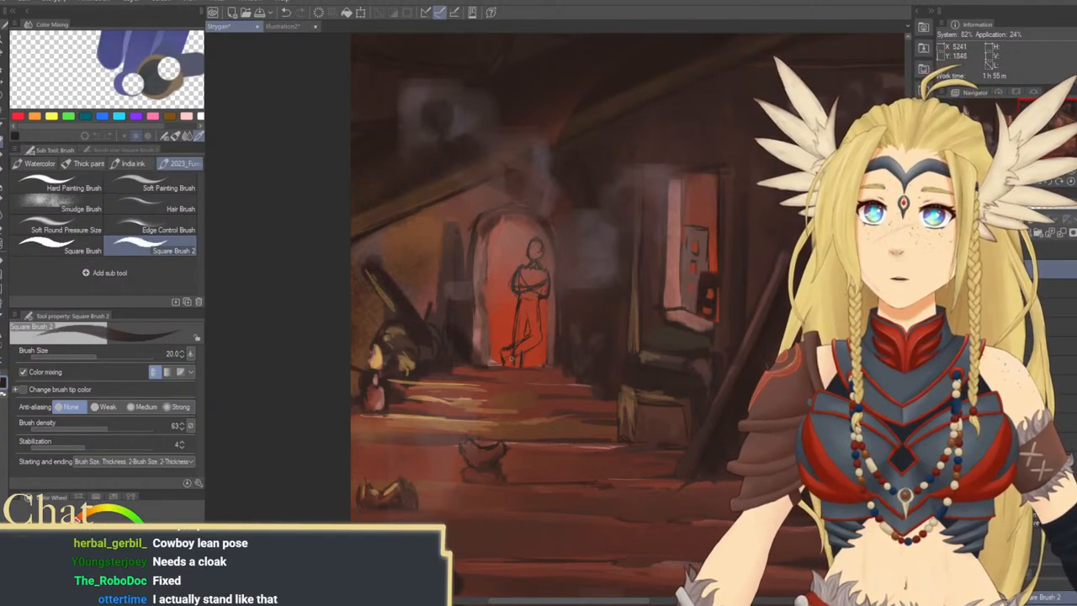
{"action": "left_click_drag", "start_coordinate": [521, 351], "coordinate": [541, 340]}
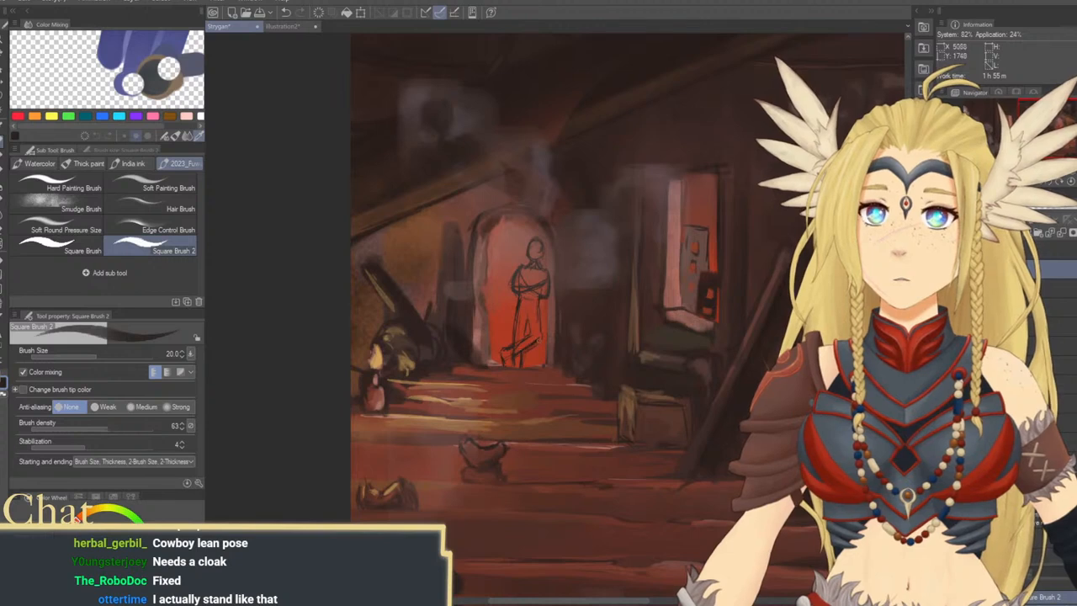
{"action": "key", "text": "bracketright"}
{"action": "key", "text": "bracketright"}
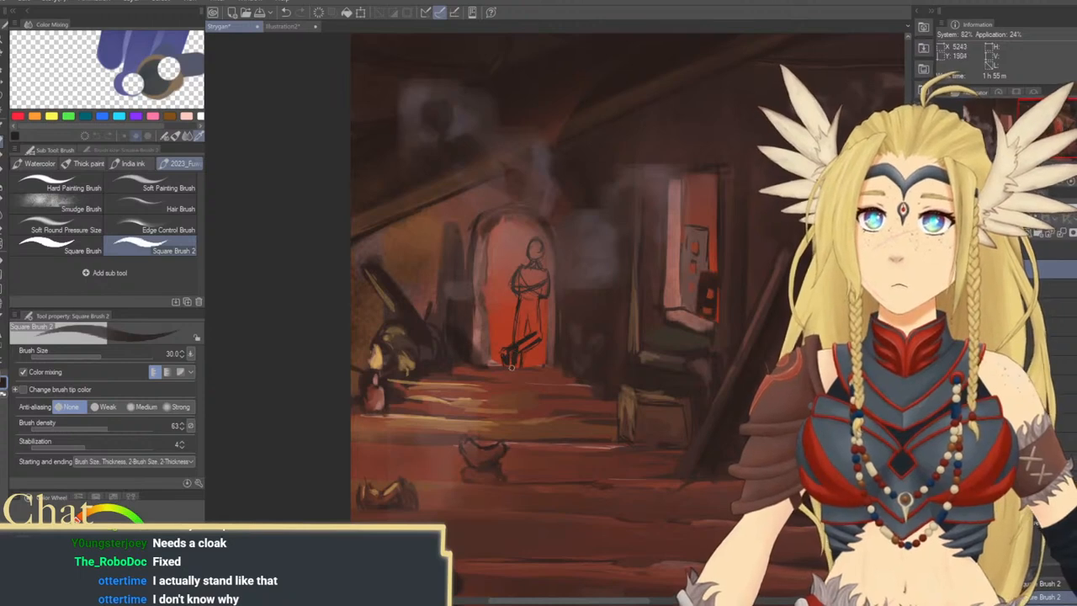
{"action": "key", "text": "bracketright"}
{"action": "key", "text": "bracketright"}
{"action": "key", "text": "bracketright"}
{"action": "mouse_move", "coordinate": [517, 364]}
{"action": "left_mouse_down"}
{"action": "mouse_move", "coordinate": [523, 298]}
{"action": "mouse_move", "coordinate": [522, 331]}
{"action": "mouse_move", "coordinate": [531, 314]}
{"action": "mouse_move", "coordinate": [535, 324]}
{"action": "mouse_move", "coordinate": [535, 287]}
{"action": "mouse_move", "coordinate": [518, 289]}
{"action": "mouse_move", "coordinate": [519, 276]}
{"action": "mouse_move", "coordinate": [533, 270]}
{"action": "mouse_move", "coordinate": [545, 276]}
{"action": "mouse_move", "coordinate": [544, 293]}
{"action": "mouse_move", "coordinate": [532, 285]}
{"action": "mouse_move", "coordinate": [538, 272]}
{"action": "mouse_move", "coordinate": [536, 337]}
{"action": "mouse_move", "coordinate": [506, 347]}
{"action": "mouse_move", "coordinate": [505, 359]}
{"action": "mouse_move", "coordinate": [535, 337]}
{"action": "mouse_move", "coordinate": [506, 363]}
{"action": "mouse_move", "coordinate": [526, 342]}
{"action": "left_mouse_up"}
{"action": "key", "text": "]"}
{"action": "key", "text": "["}
{"action": "mouse_move", "coordinate": [520, 291]}
{"action": "left_mouse_down"}
{"action": "mouse_move", "coordinate": [516, 345]}
{"action": "mouse_move", "coordinate": [522, 288]}
{"action": "mouse_move", "coordinate": [540, 281]}
{"action": "mouse_move", "coordinate": [535, 250]}
{"action": "mouse_move", "coordinate": [539, 258]}
{"action": "left_mouse_up"}
Refine the silhouette's feet and head contour with progressively smaller brush sizes of 40, 30 and 15
{"action": "key", "text": "bracketleft"}
{"action": "key", "text": "bracketleft"}
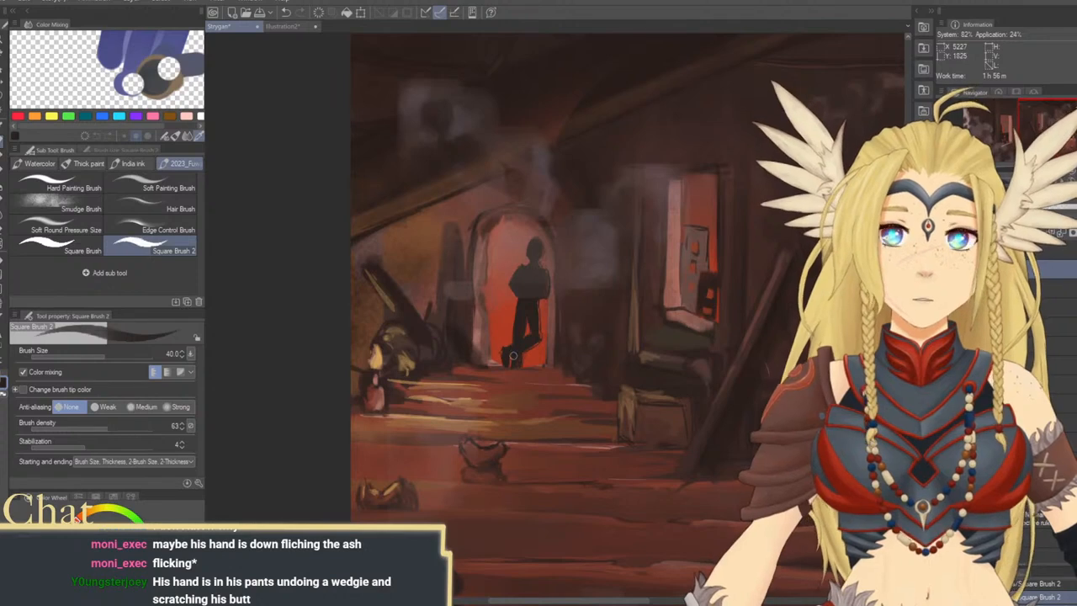
{"action": "key", "text": "bracketleft"}
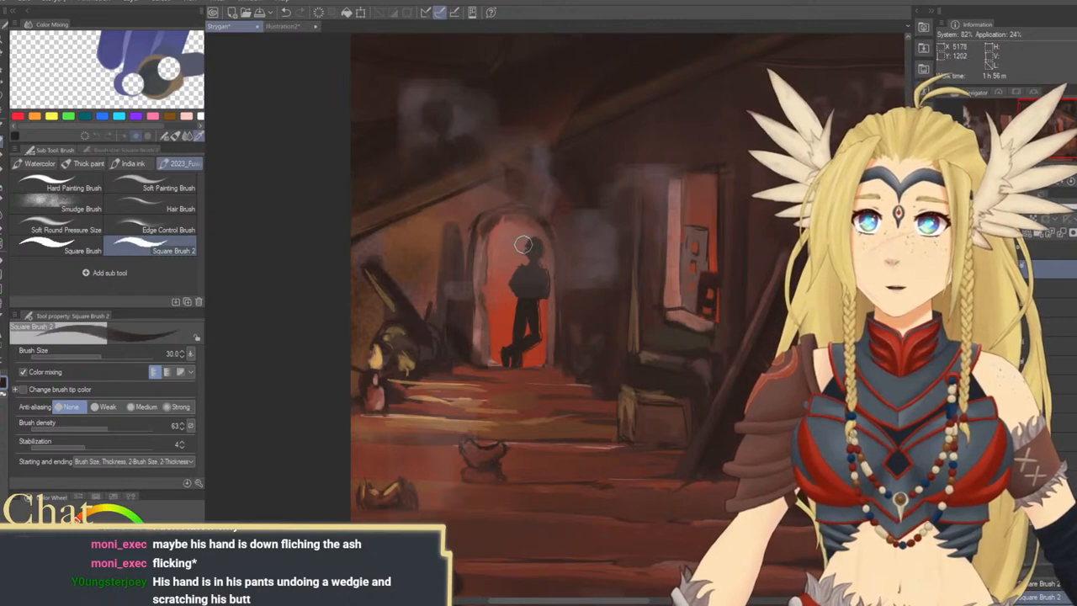
{"action": "key", "text": "bracketleft"}
{"action": "key", "text": "bracketleft"}
{"action": "key", "text": "bracketleft"}
{"action": "key", "text": "bracketleft"}
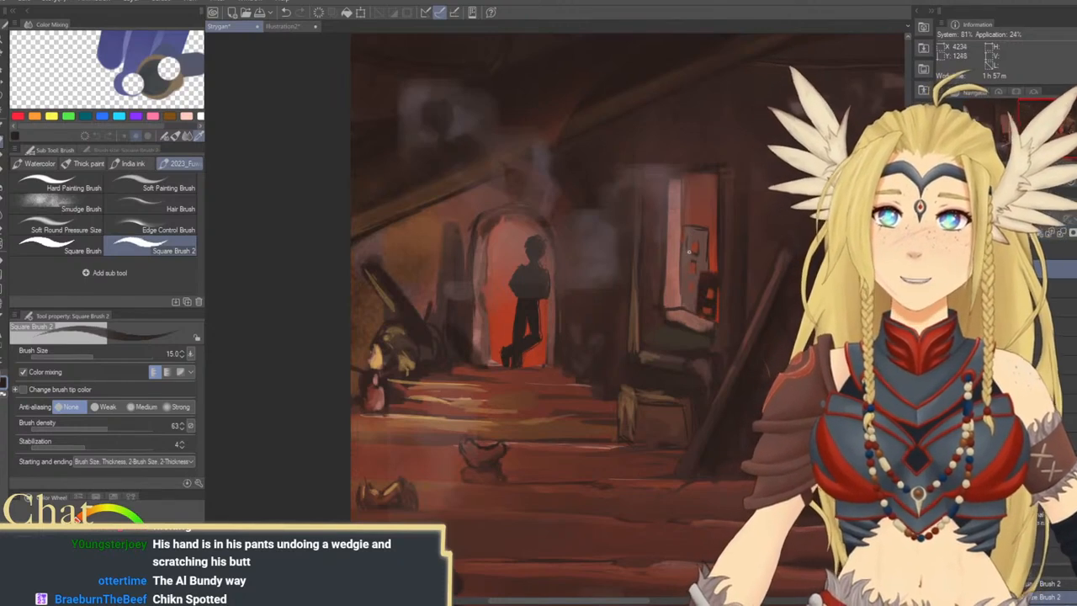
Flip the canvas view back to its normal orientation and zoom out to show the whole painting
{"action": "left_click_drag", "start_coordinate": [580, 250], "coordinate": [480, 339]}
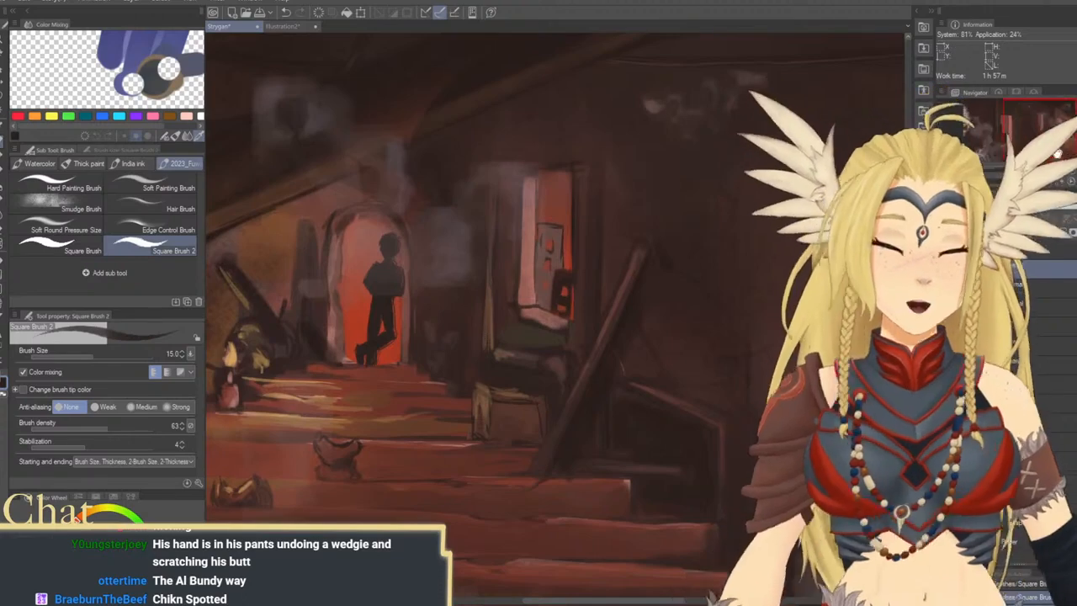
{"action": "left_click", "coordinate": [1076, 181]}
{"action": "key", "text": "ctrl+minus"}
{"action": "key", "text": "ctrl+minus"}
{"action": "key", "text": "ctrl+minus"}
{"action": "left_click_drag", "start_coordinate": [717, 262], "coordinate": [781, 278]}
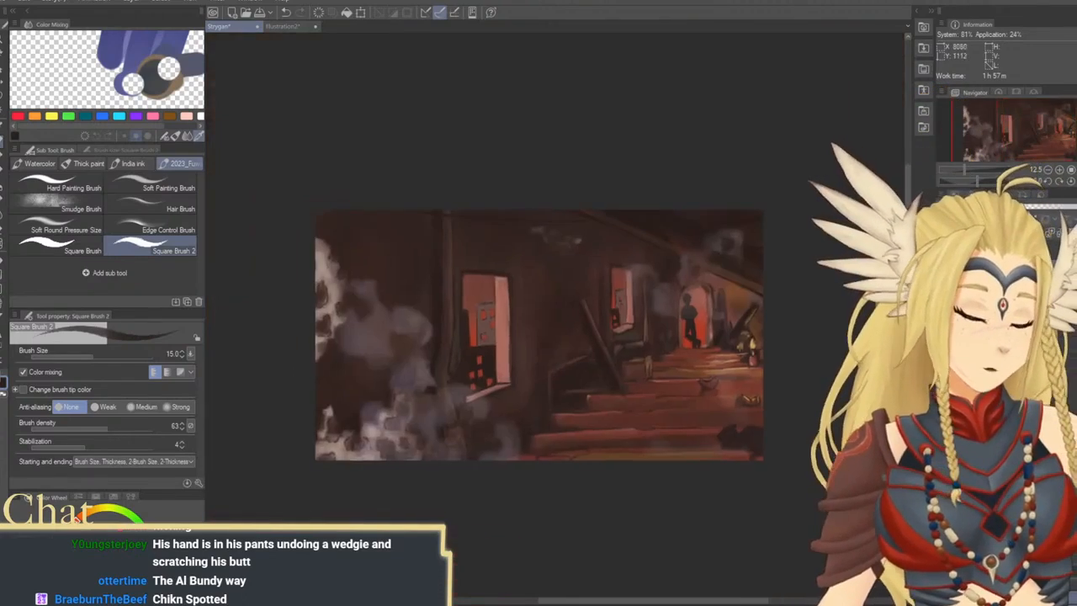
Scale the doorway figure to 92% in width and height and shift it slightly right within the arch
{"action": "left_click", "coordinate": [3, 39]}
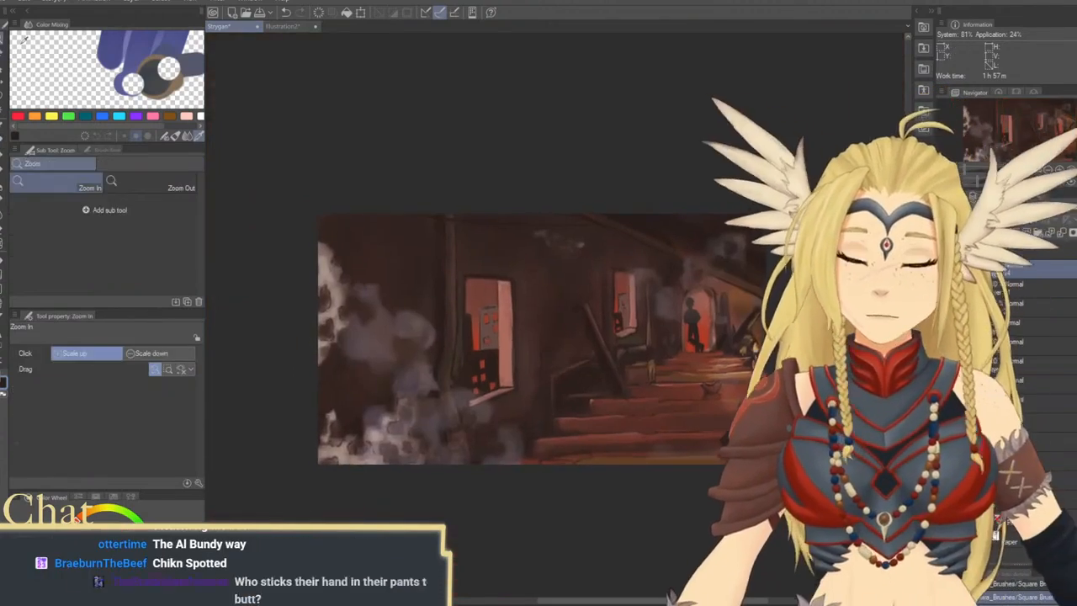
{"action": "left_click", "coordinate": [695, 305]}
{"action": "mouse_move", "coordinate": [734, 315]}
{"action": "left_mouse_down"}
{"action": "mouse_move", "coordinate": [707, 293]}
{"action": "mouse_move", "coordinate": [730, 286]}
{"action": "mouse_move", "coordinate": [699, 262]}
{"action": "mouse_move", "coordinate": [696, 270]}
{"action": "left_mouse_up"}
{"action": "key", "text": "ctrl+t"}
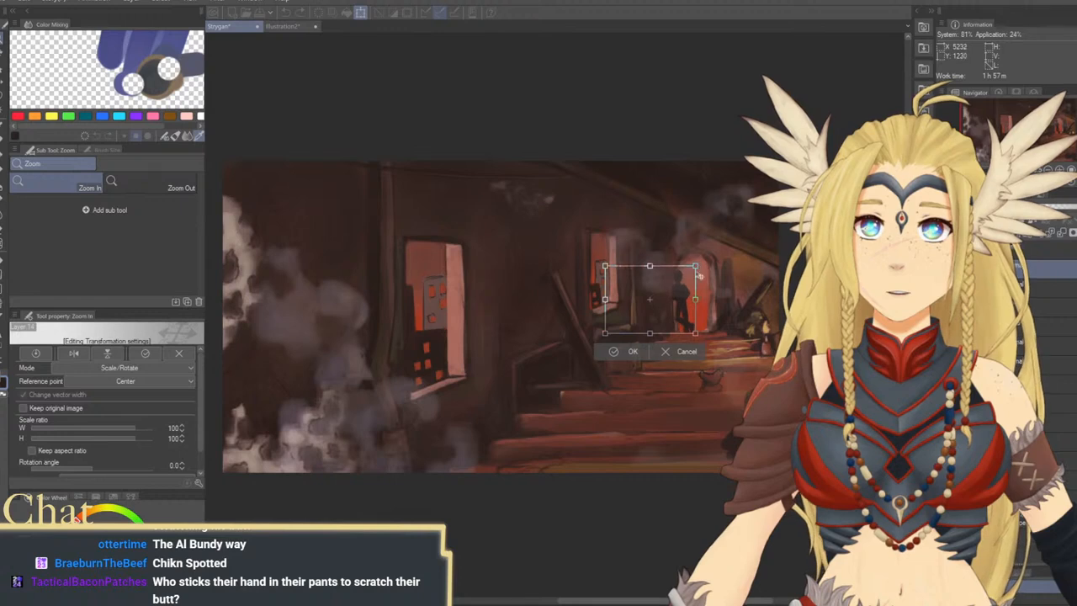
{"action": "left_click_drag", "start_coordinate": [689, 309], "coordinate": [695, 304]}
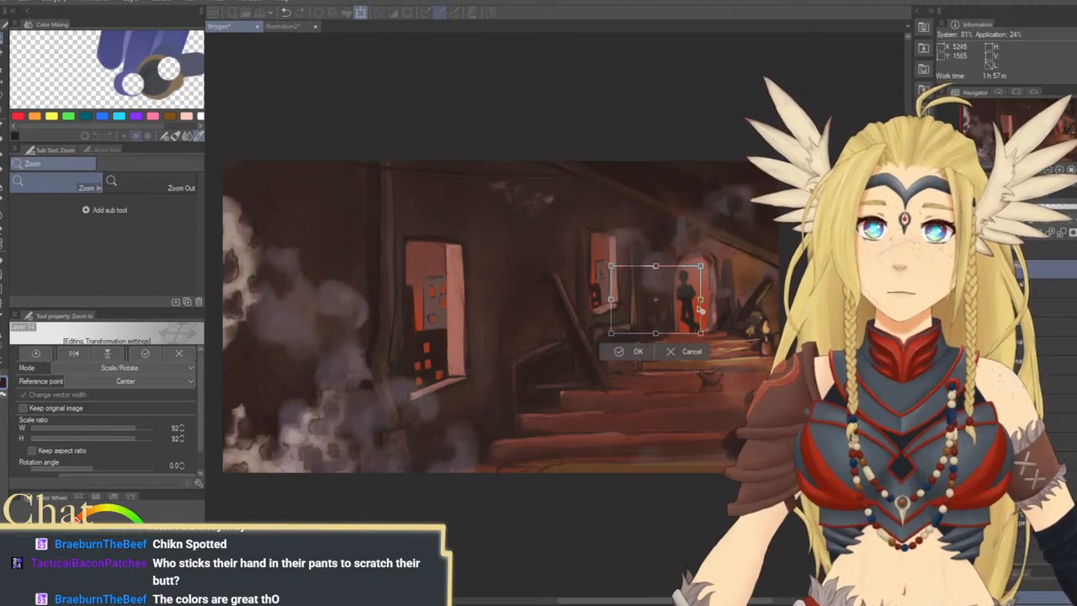
{"action": "key", "text": "Return"}
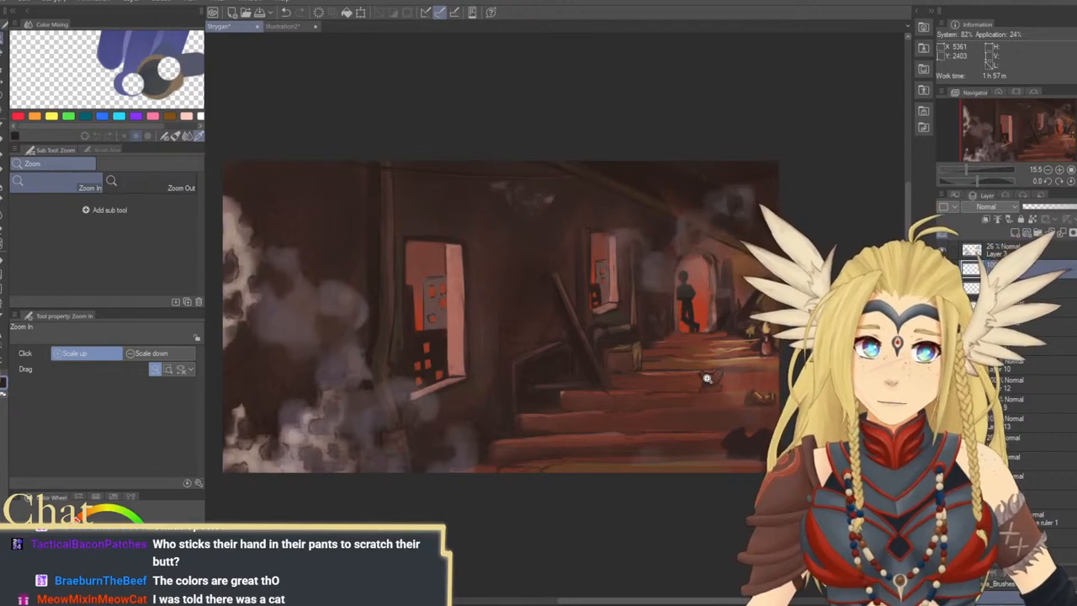
Touch up the ear and head of the dark cat silhouette on the lowest step with Square Brush 2 at size 30
{"action": "scroll", "coordinate": [700, 385], "scroll_direction": "down", "scroll_amount": 5}
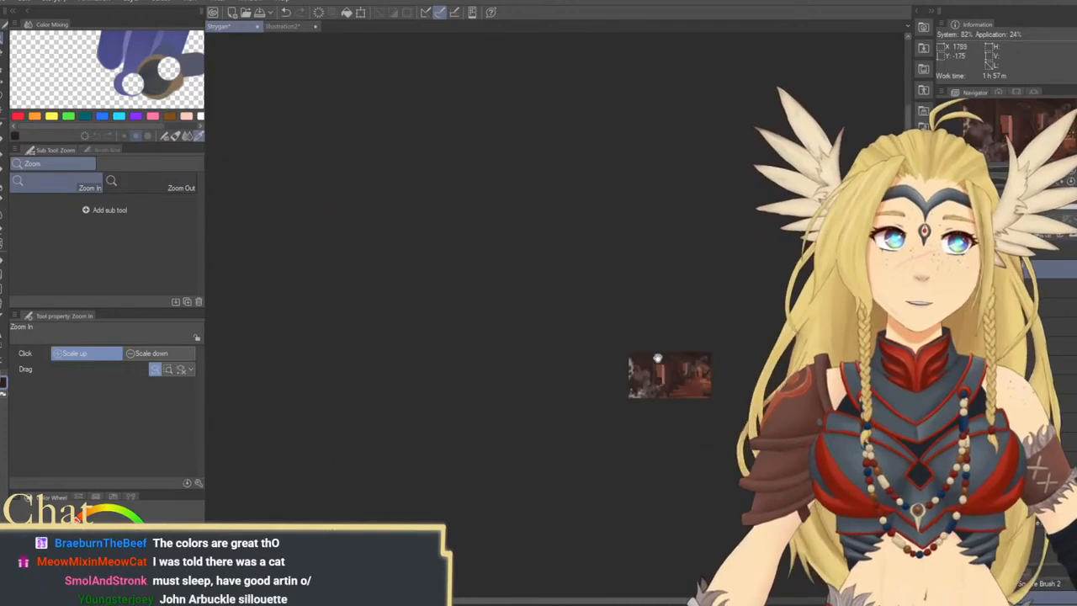
{"action": "scroll", "coordinate": [700, 387], "scroll_direction": "up", "scroll_amount": 1}
{"action": "scroll", "coordinate": [699, 389], "scroll_direction": "up", "scroll_amount": 1}
{"action": "scroll", "coordinate": [699, 390], "scroll_direction": "up", "scroll_amount": 4}
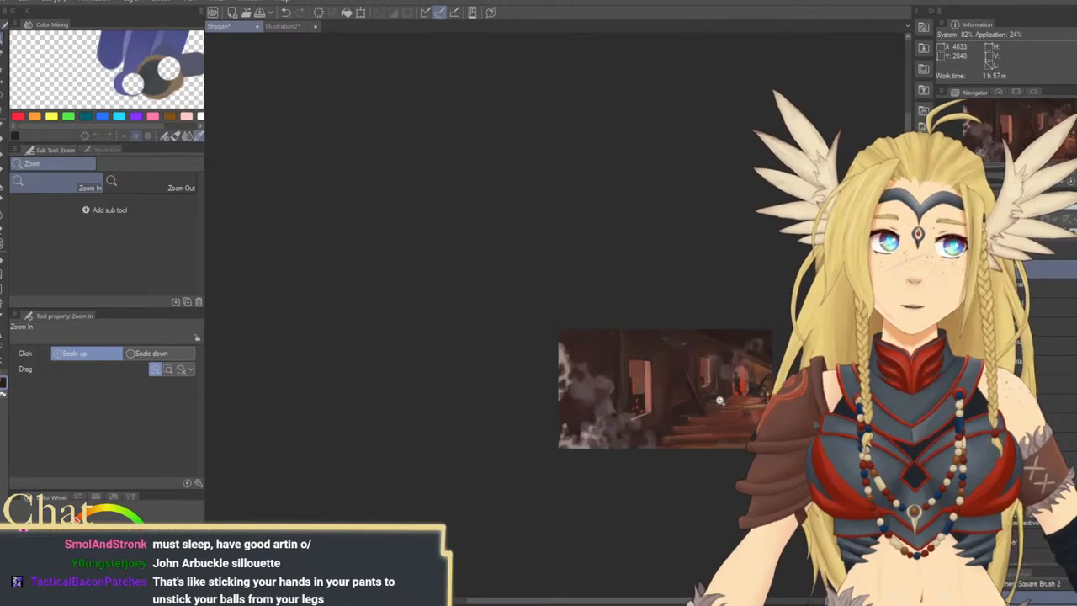
{"action": "scroll", "coordinate": [667, 370], "scroll_direction": "up", "scroll_amount": 4}
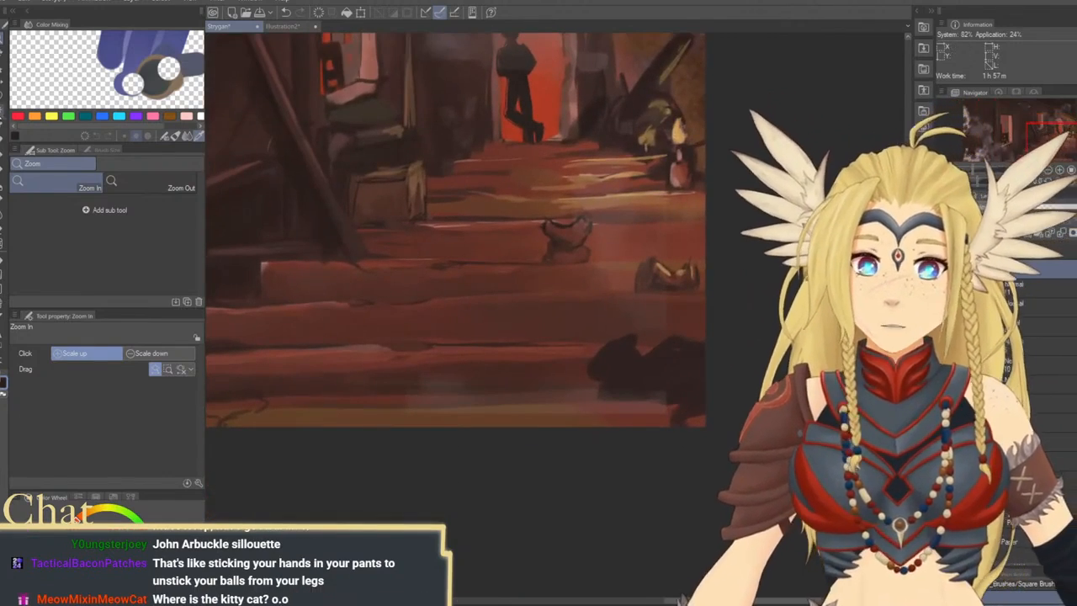
{"action": "key", "text": "b"}
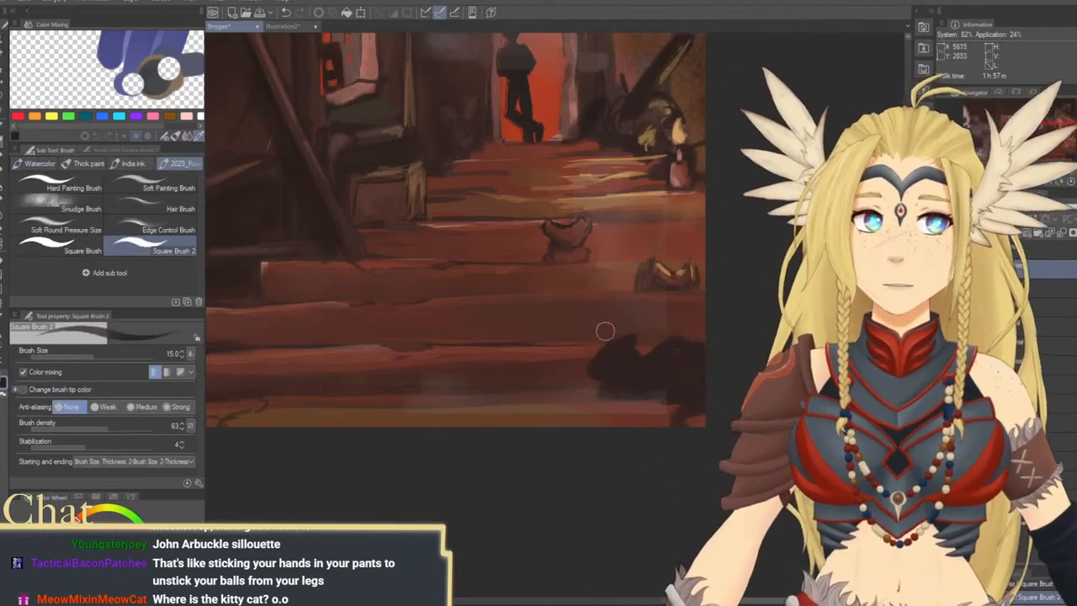
{"action": "key", "text": "bracketright"}
{"action": "key", "text": "bracketright"}
{"action": "key", "text": "bracketright"}
{"action": "key", "text": "bracketright"}
{"action": "key", "text": "bracketright"}
{"action": "key", "text": "bracketright"}
{"action": "key", "text": "bracketright"}
{"action": "key", "text": "bracketright"}
{"action": "key", "text": "bracketright"}
{"action": "key", "text": "bracketright"}
{"action": "key", "text": "bracketright"}
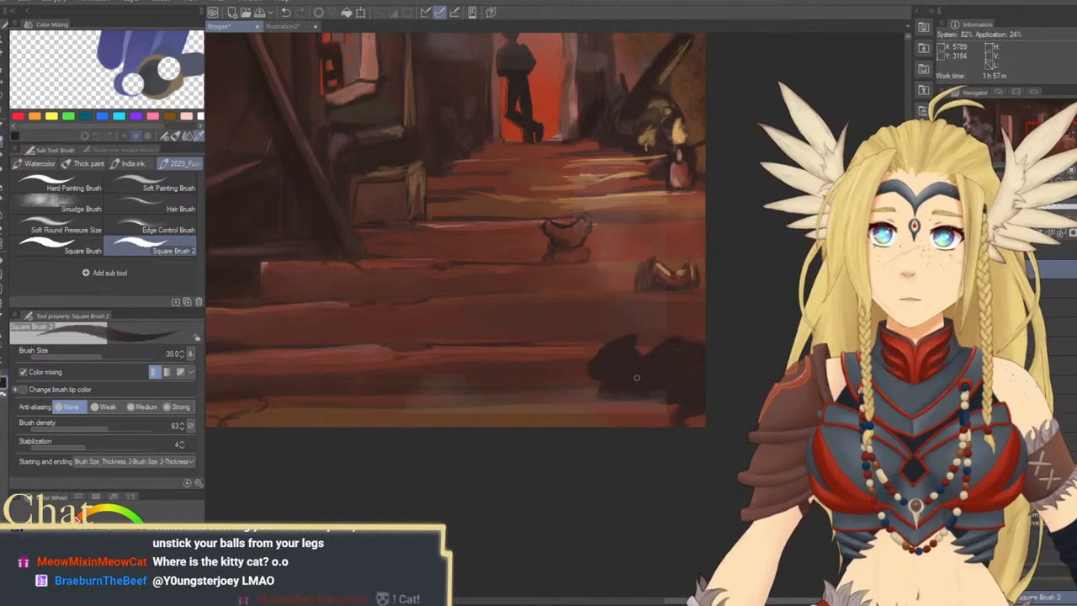
{"action": "mouse_move", "coordinate": [633, 338]}
{"action": "left_mouse_down"}
{"action": "mouse_move", "coordinate": [591, 383]}
{"action": "mouse_move", "coordinate": [543, 383]}
{"action": "left_mouse_up"}
{"action": "key", "text": "ctrl+z"}
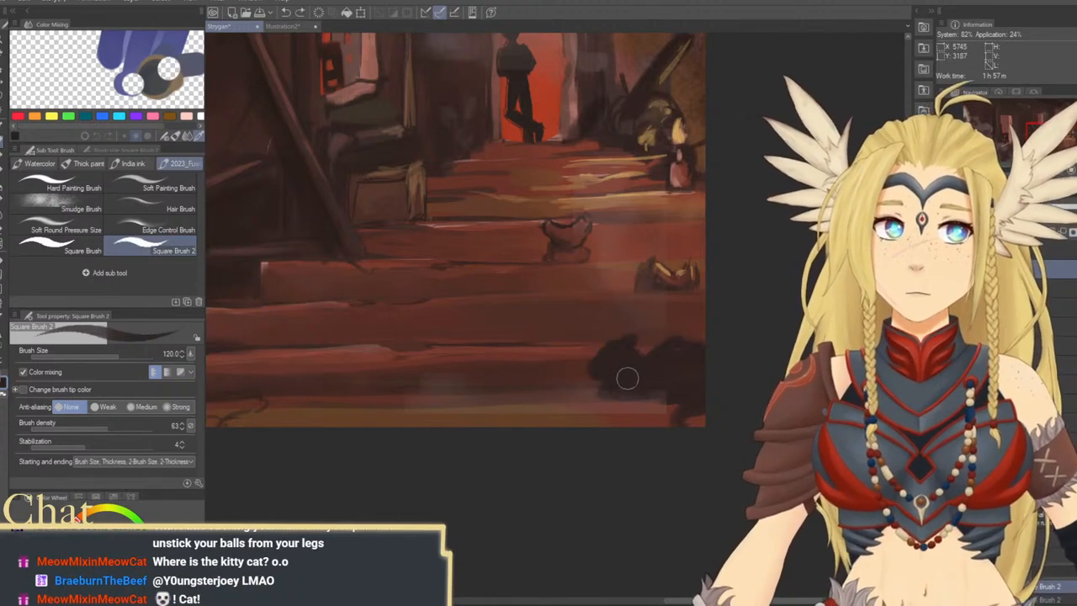
{"action": "key", "text": "bracketleft"}
{"action": "key", "text": "bracketleft"}
{"action": "key", "text": "bracketleft"}
{"action": "key", "text": "bracketleft"}
{"action": "key", "text": "bracketleft"}
{"action": "key", "text": "bracketleft"}
{"action": "key", "text": "bracketleft"}
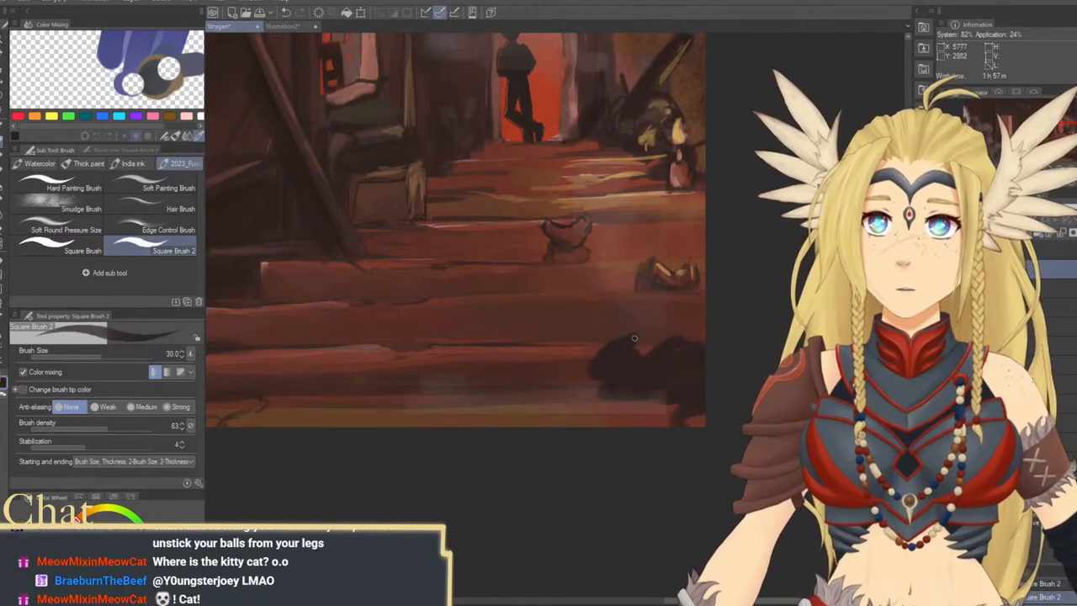
Fill out the dark cat silhouette's back and body with the brush at sizes 120 and 60
{"action": "key", "text": "bracketright"}
{"action": "key", "text": "bracketright"}
{"action": "key", "text": "bracketright"}
{"action": "key", "text": "bracketright"}
{"action": "key", "text": "bracketright"}
{"action": "key", "text": "bracketright"}
{"action": "key", "text": "bracketright"}
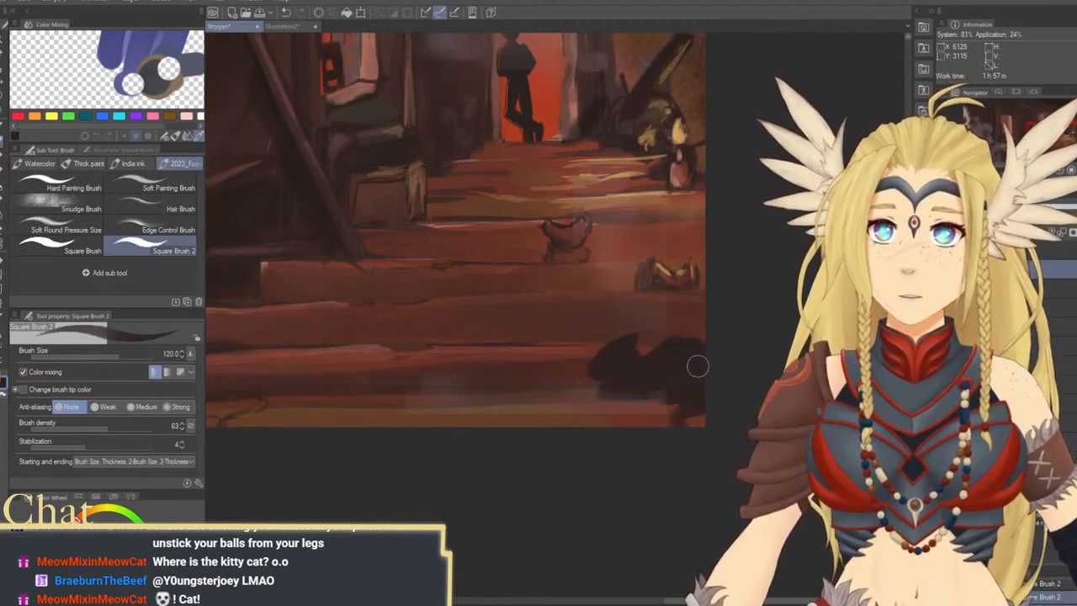
{"action": "left_click_drag", "start_coordinate": [685, 351], "coordinate": [678, 360]}
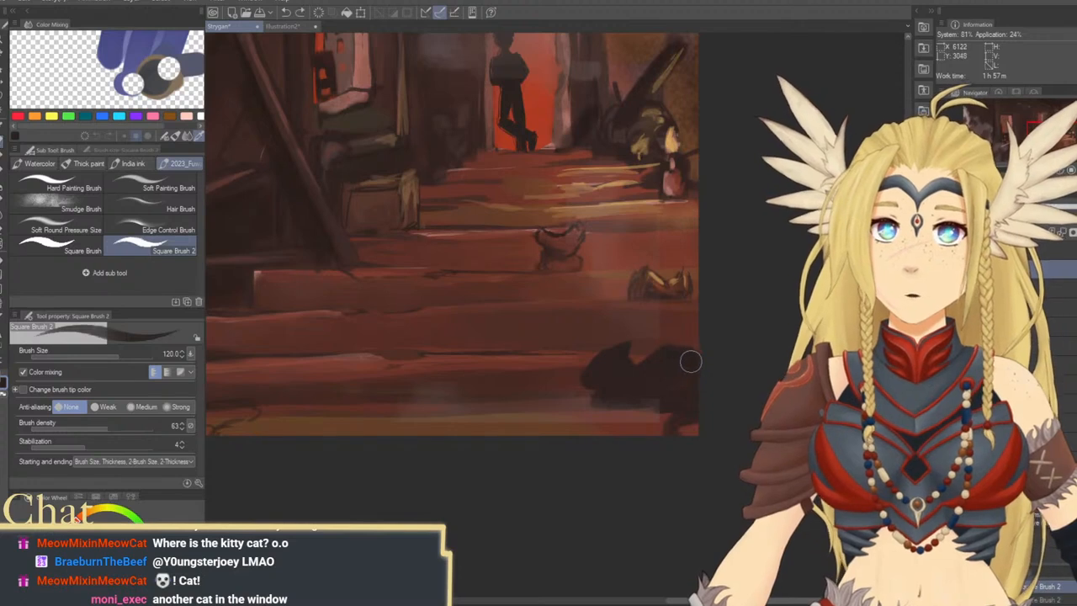
{"action": "key", "text": "bracketleft"}
{"action": "key", "text": "bracketleft"}
{"action": "key", "text": "bracketleft"}
{"action": "key", "text": "bracketleft"}
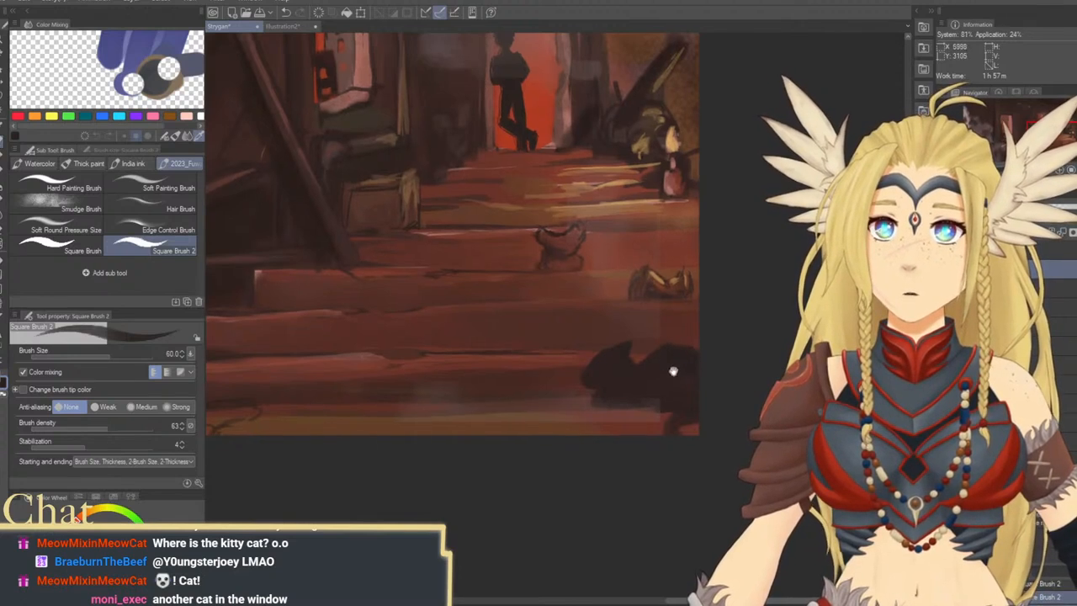
{"action": "left_click_drag", "start_coordinate": [673, 370], "coordinate": [686, 361]}
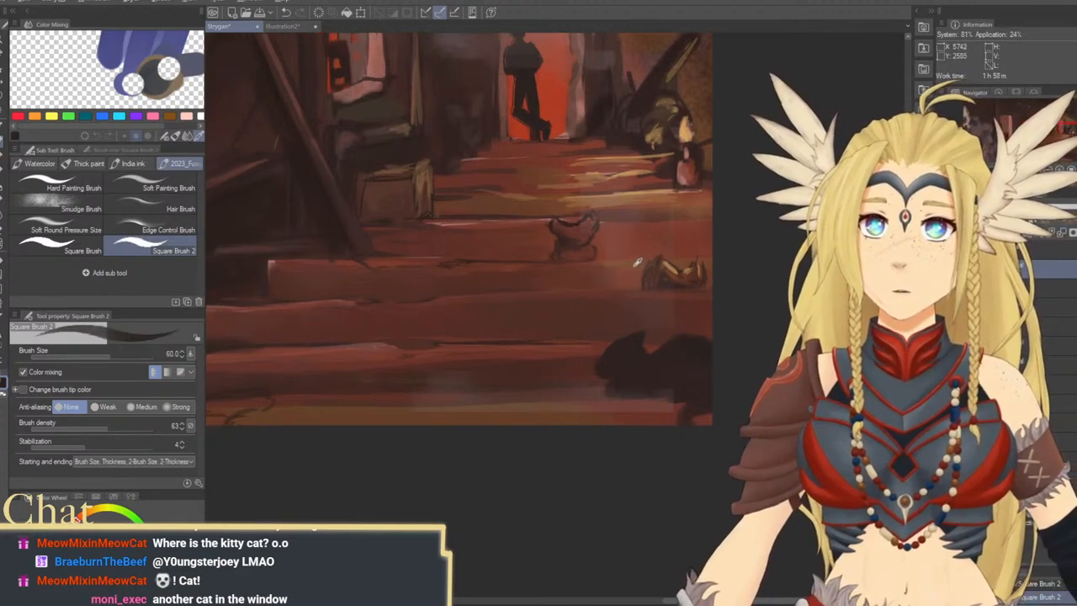
Paint thin brown rim highlights along the dark cat's head and back with brush sizes 30 and 50
{"action": "key", "text": "bracketleft"}
{"action": "key", "text": "bracketleft"}
{"action": "key", "text": "bracketleft"}
{"action": "key", "text": "bracketleft"}
{"action": "key", "text": "bracketleft"}
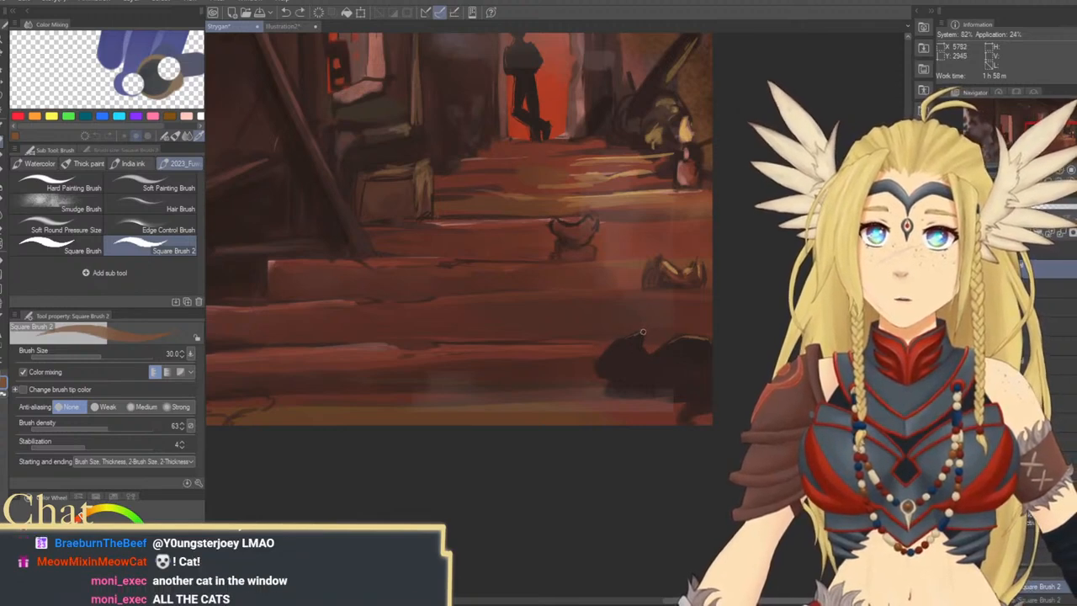
{"action": "left_click_drag", "start_coordinate": [643, 331], "coordinate": [650, 339]}
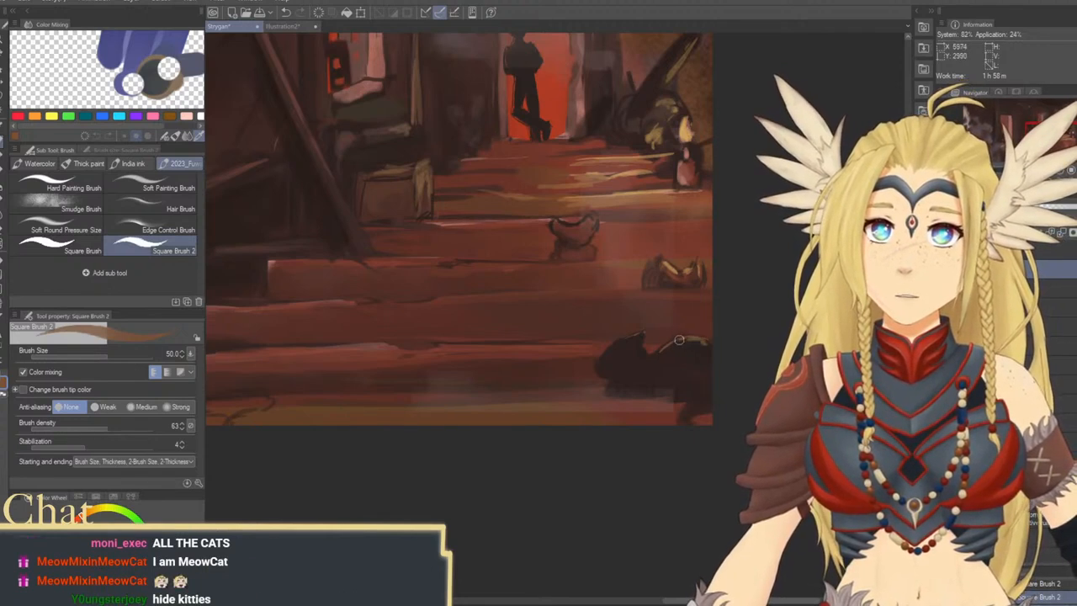
{"action": "left_click", "coordinate": [690, 345], "text": "alt"}
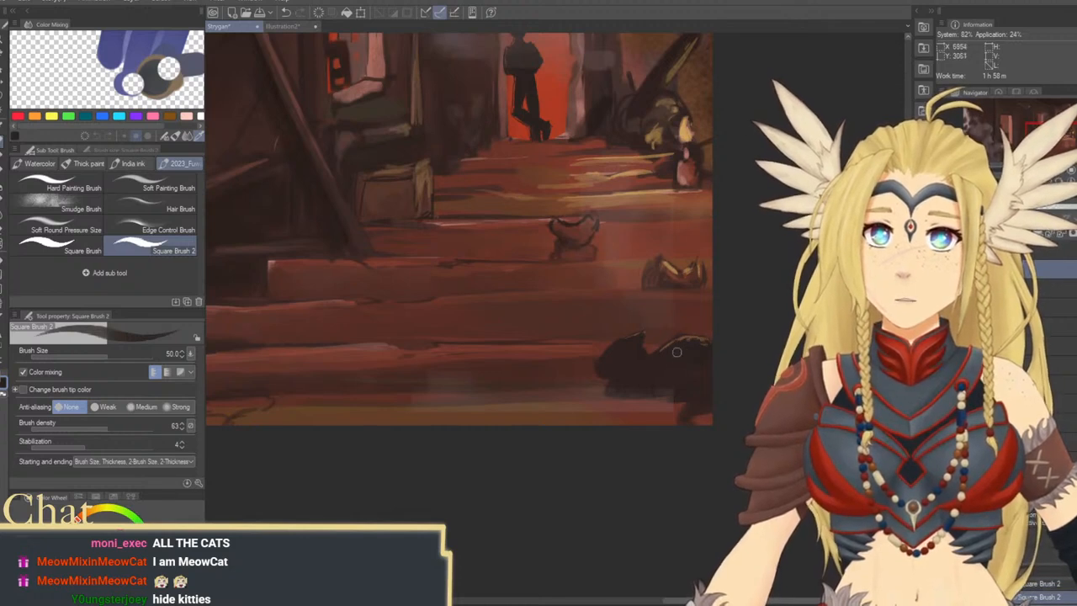
{"action": "left_click", "coordinate": [690, 334], "text": "alt"}
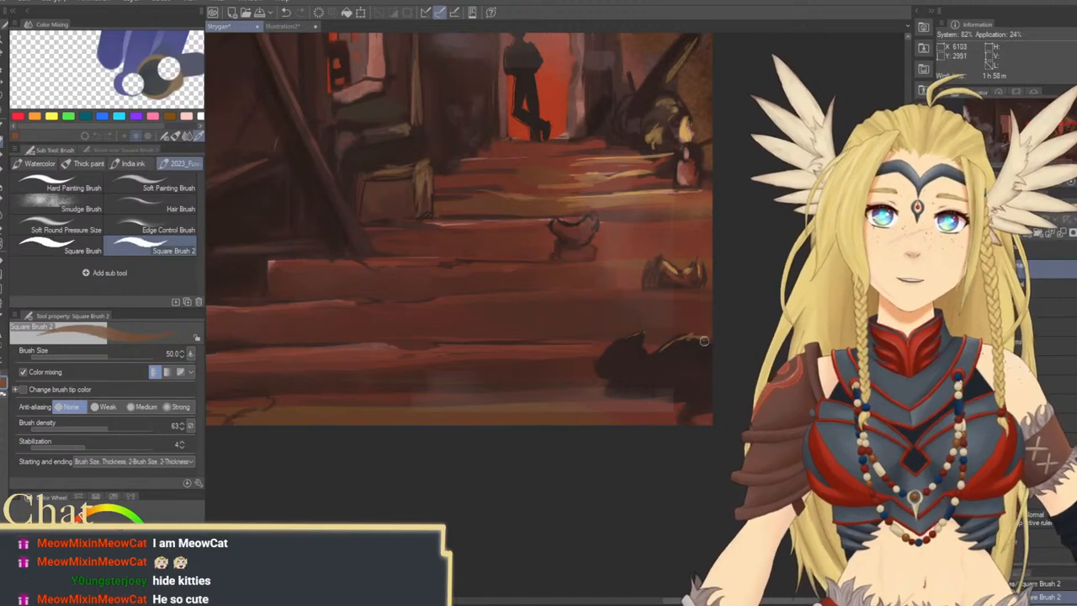
{"action": "left_click", "coordinate": [696, 348], "text": "alt"}
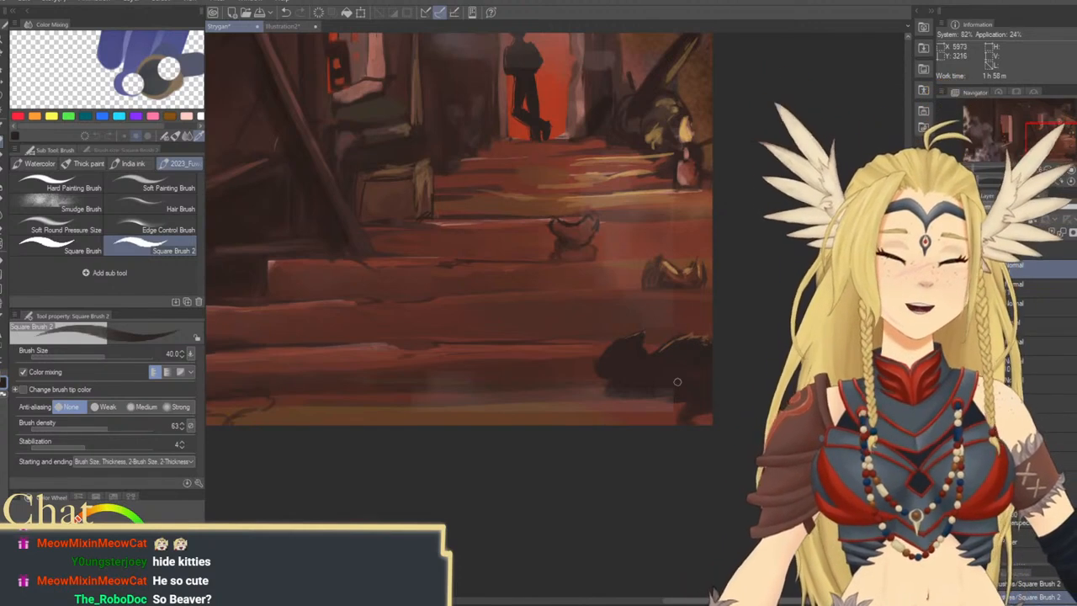
Paint the dark cat's haunch and curled tail with reddish accents at size 30 and dark brown at size 50
{"action": "scroll", "coordinate": [644, 423], "scroll_direction": "down", "scroll_amount": 3}
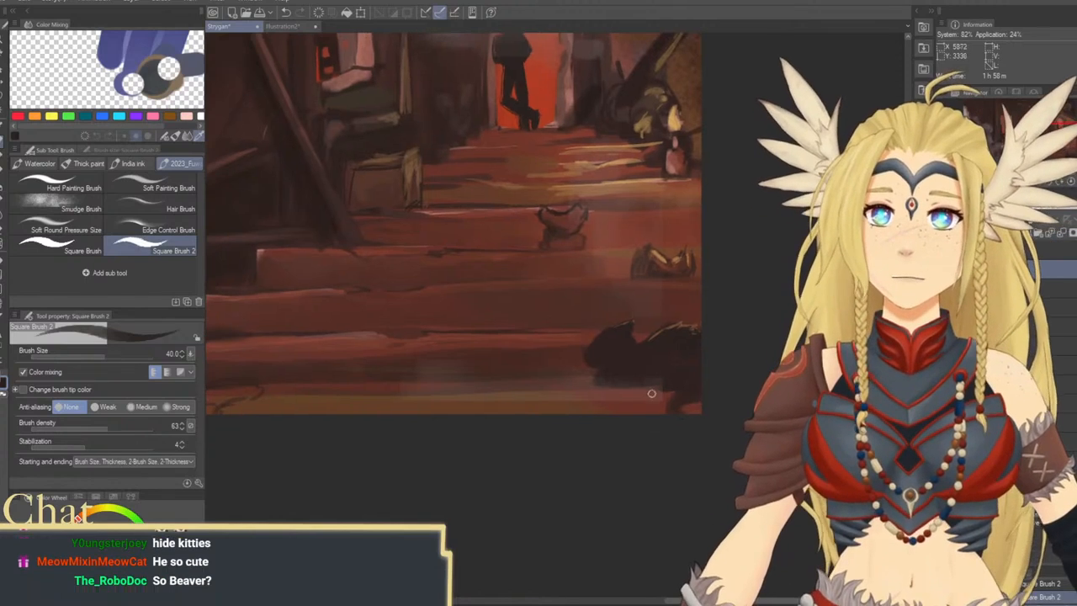
{"action": "scroll", "coordinate": [684, 362], "scroll_direction": "up", "scroll_amount": 1}
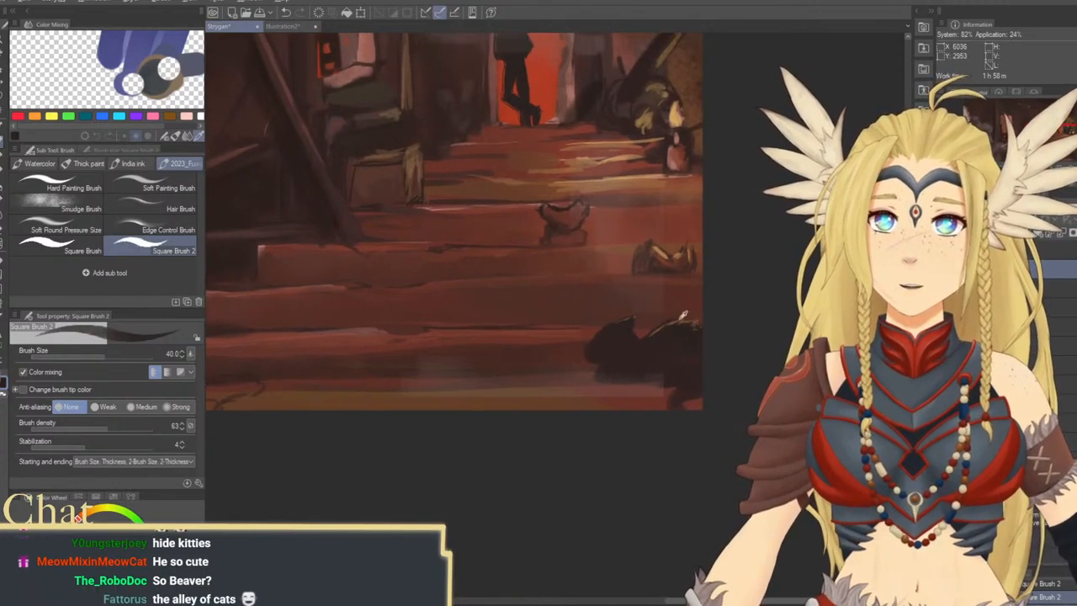
{"action": "left_click", "coordinate": [602, 391], "text": "alt"}
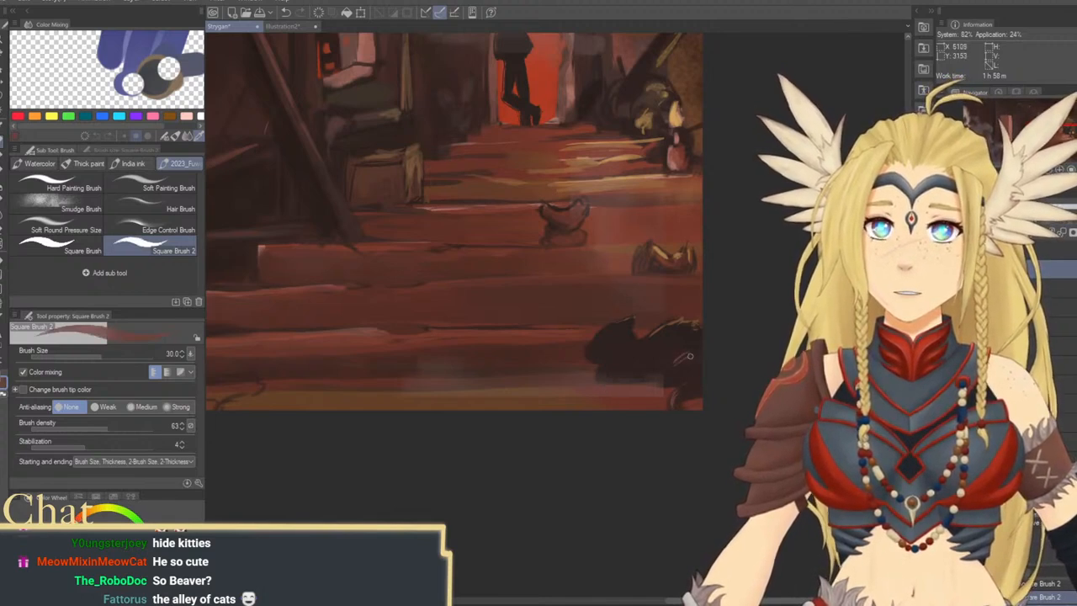
{"action": "key", "text": "bracketright"}
{"action": "key", "text": "bracketright"}
{"action": "left_click", "coordinate": [687, 355], "text": "alt"}
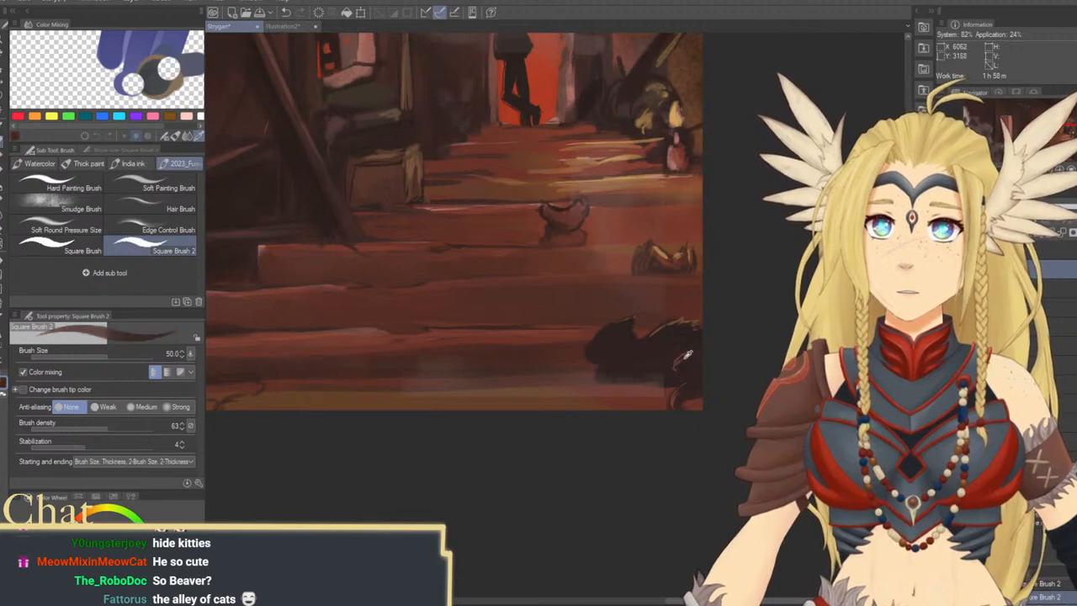
{"action": "left_click_drag", "start_coordinate": [689, 362], "coordinate": [685, 351]}
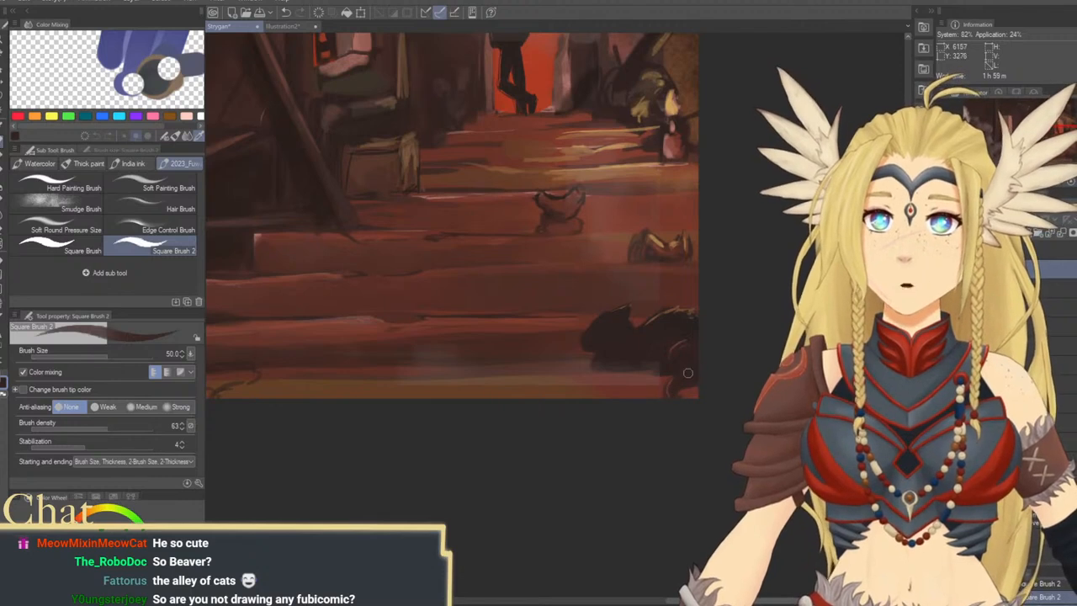
{"action": "left_click_drag", "start_coordinate": [669, 361], "coordinate": [688, 375]}
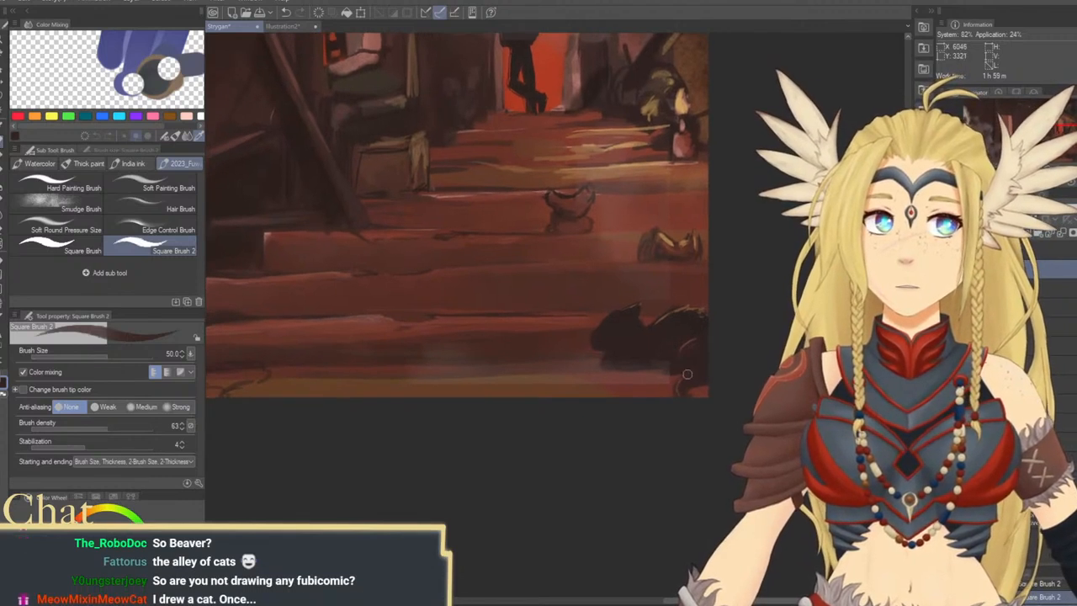
Refine the cat's haunch and lower body using a reddish tone at size 30 and dark brown at size 50
{"action": "left_click", "coordinate": [689, 339], "text": "alt"}
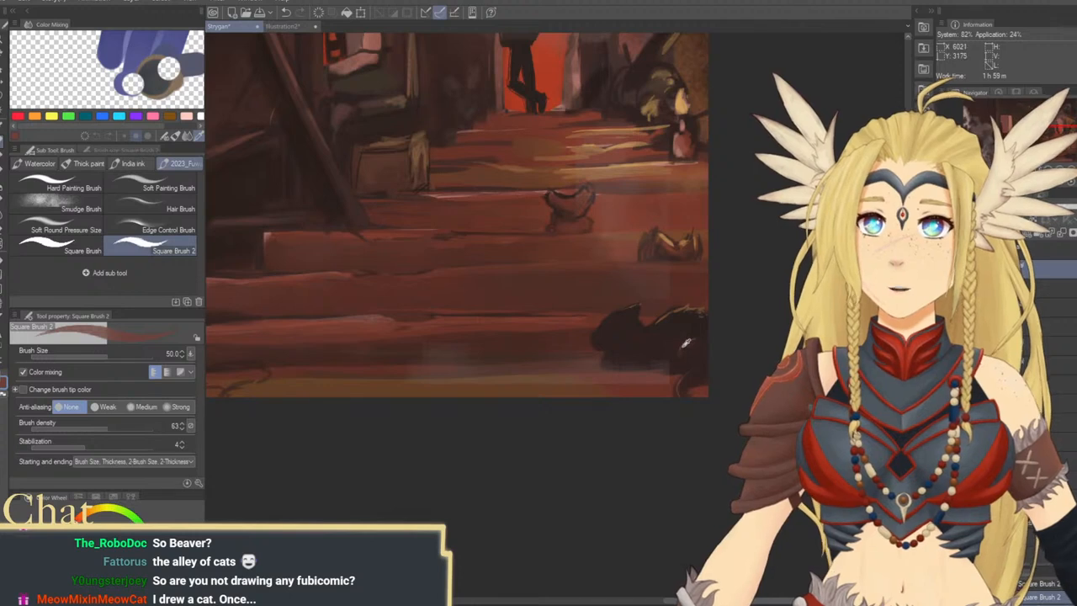
{"action": "key", "text": "bracketleft"}
{"action": "key", "text": "bracketleft"}
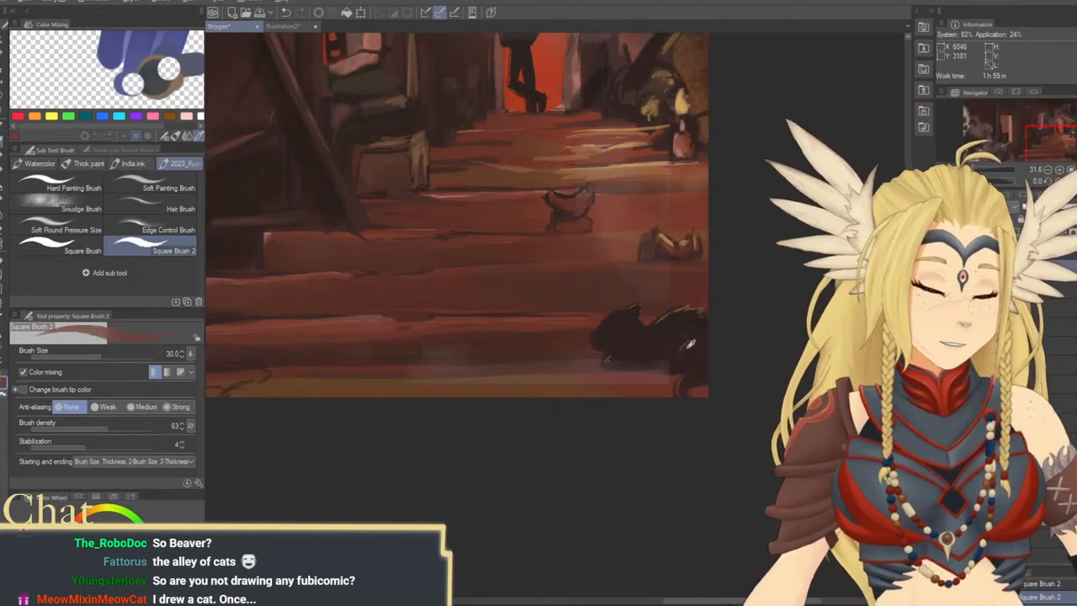
{"action": "key", "text": "bracketright"}
{"action": "key", "text": "bracketright"}
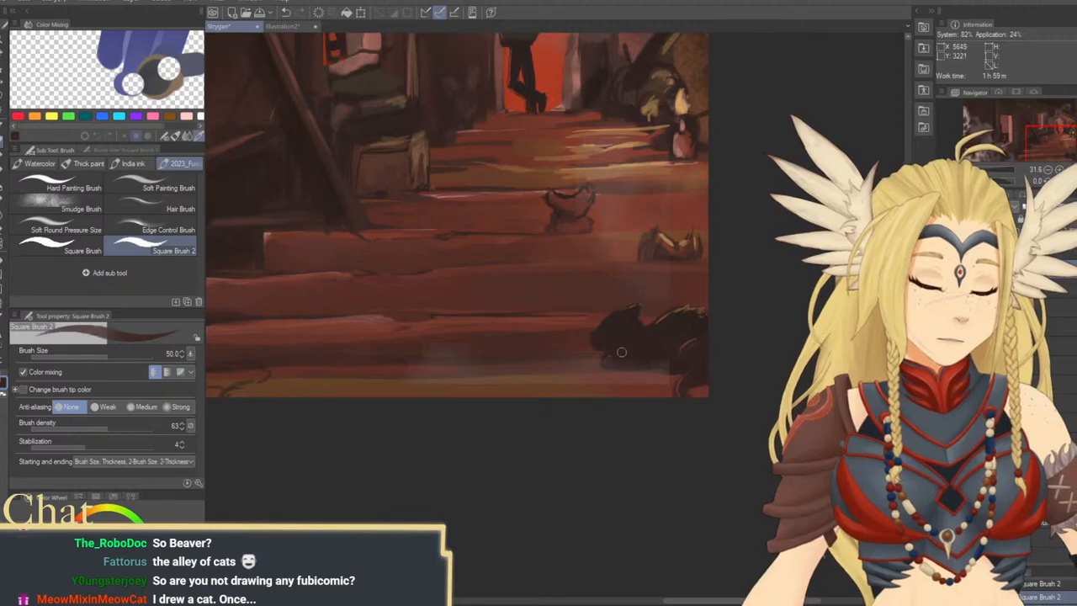
Add a light orange-brown highlight along the upper edge of the small dark shape on the middle step at brush size 30
{"action": "mouse_move", "coordinate": [654, 362]}
{"action": "left_mouse_down"}
{"action": "mouse_move", "coordinate": [634, 399]}
{"action": "mouse_move", "coordinate": [711, 503]}
{"action": "mouse_move", "coordinate": [675, 448]}
{"action": "left_mouse_up"}
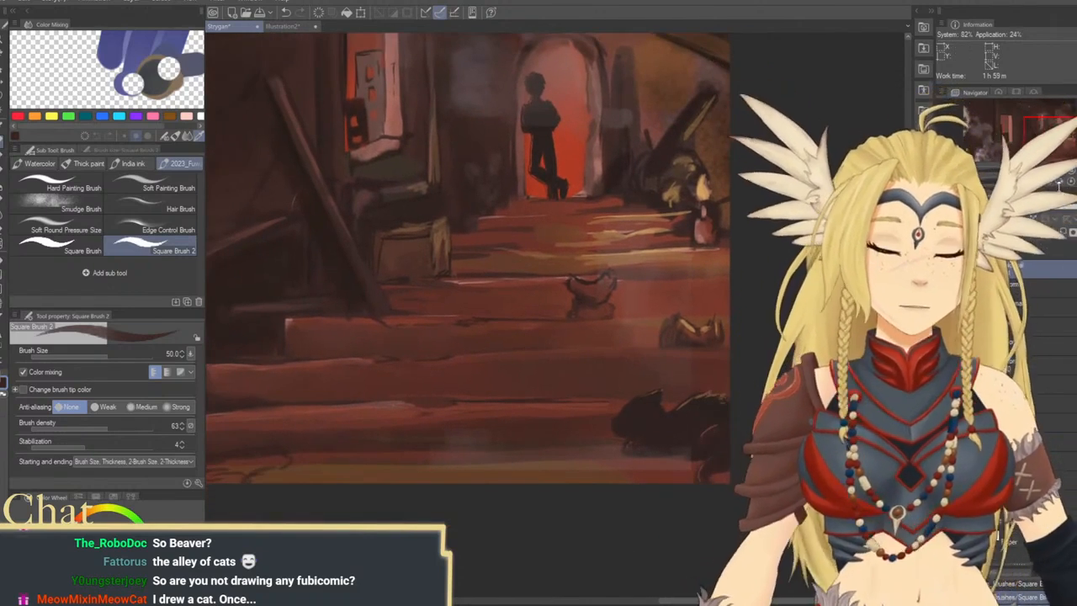
{"action": "left_click", "coordinate": [1049, 171]}
{"action": "left_click", "coordinate": [1049, 171]}
{"action": "left_click_drag", "start_coordinate": [637, 274], "coordinate": [773, 353]}
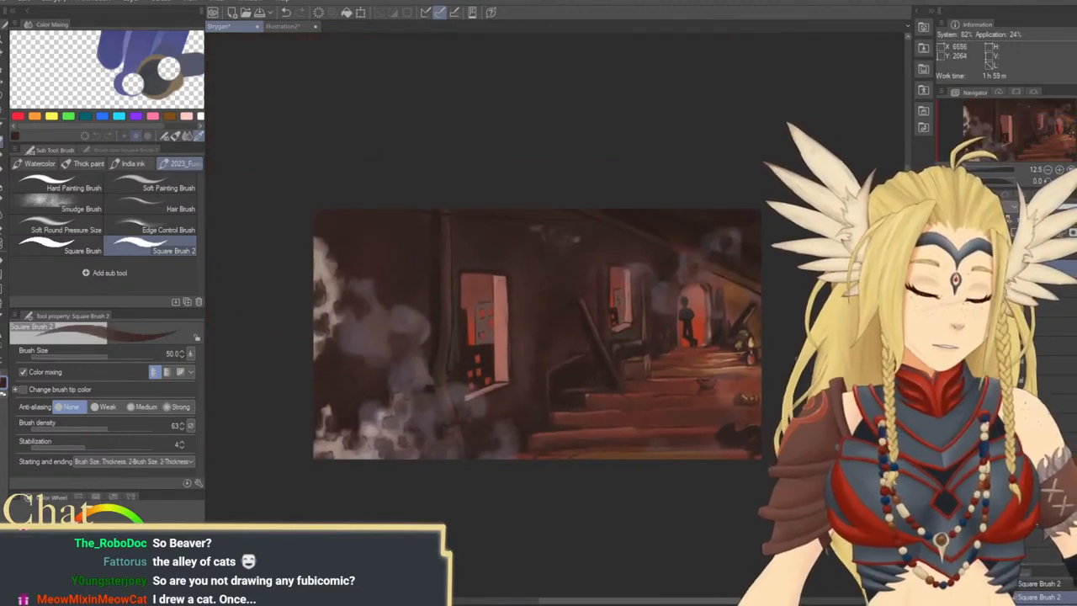
{"action": "left_click", "coordinate": [5, 37]}
{"action": "mouse_move", "coordinate": [694, 345]}
{"action": "left_mouse_down"}
{"action": "mouse_move", "coordinate": [714, 350]}
{"action": "mouse_move", "coordinate": [712, 365]}
{"action": "mouse_move", "coordinate": [694, 340]}
{"action": "left_mouse_up"}
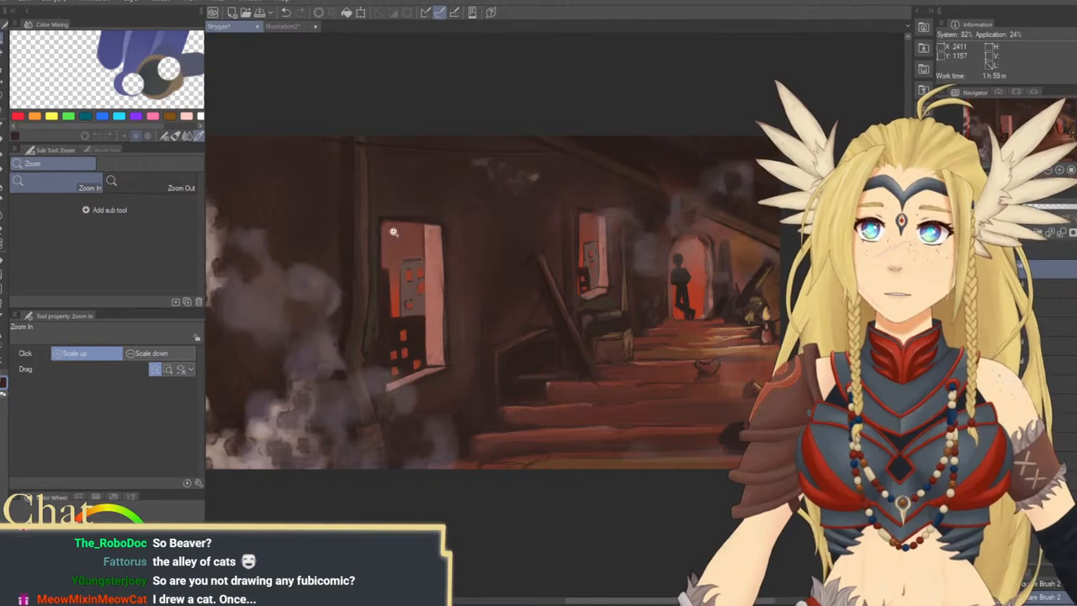
{"action": "left_click_drag", "start_coordinate": [606, 385], "coordinate": [569, 392]}
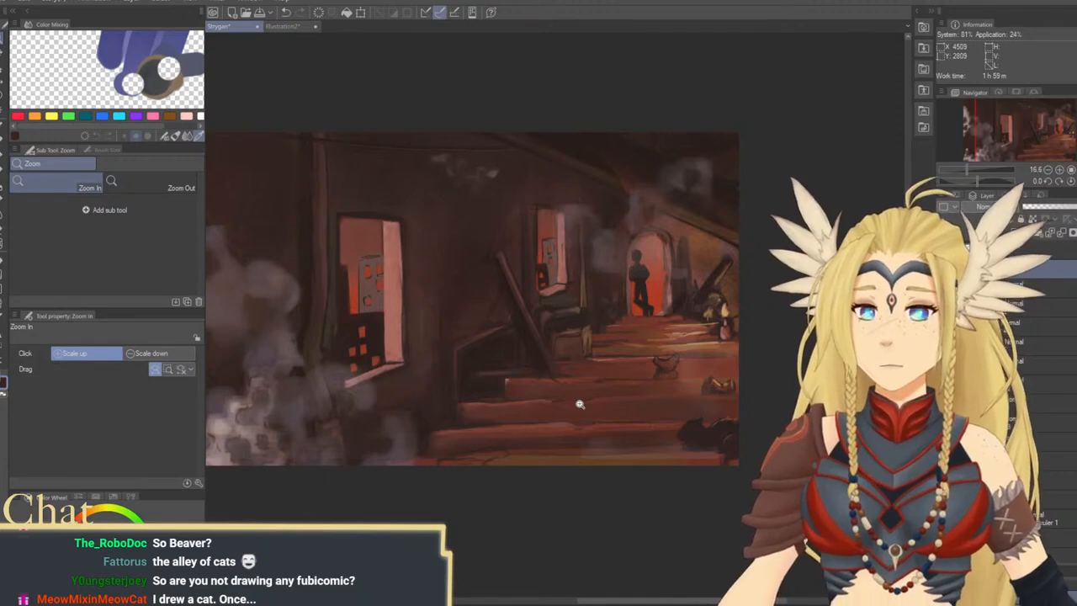
{"action": "left_click_drag", "start_coordinate": [698, 350], "coordinate": [686, 372]}
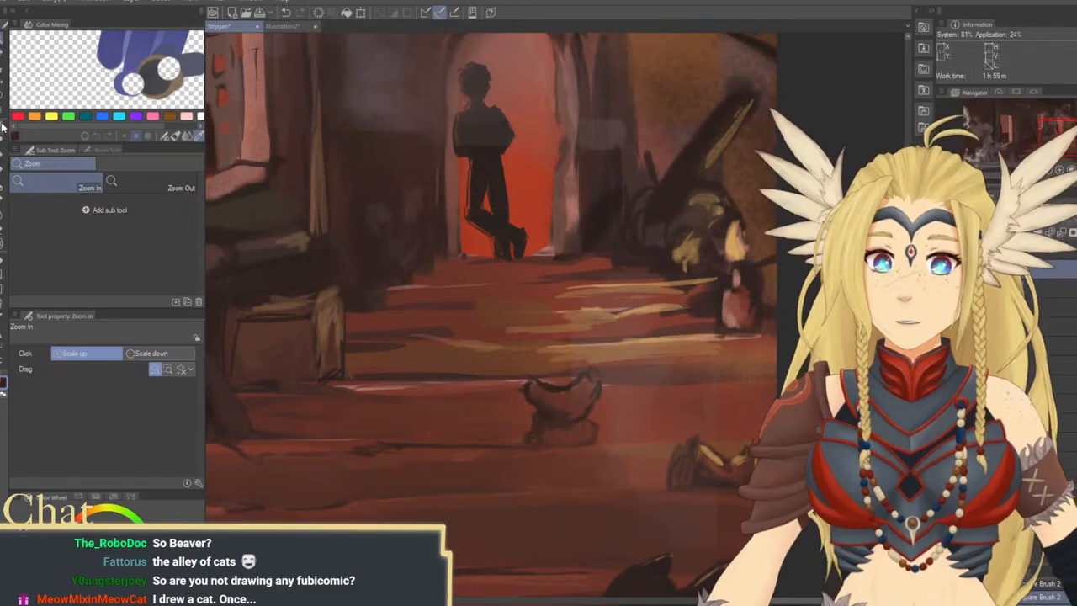
{"action": "left_click", "coordinate": [4, 127]}
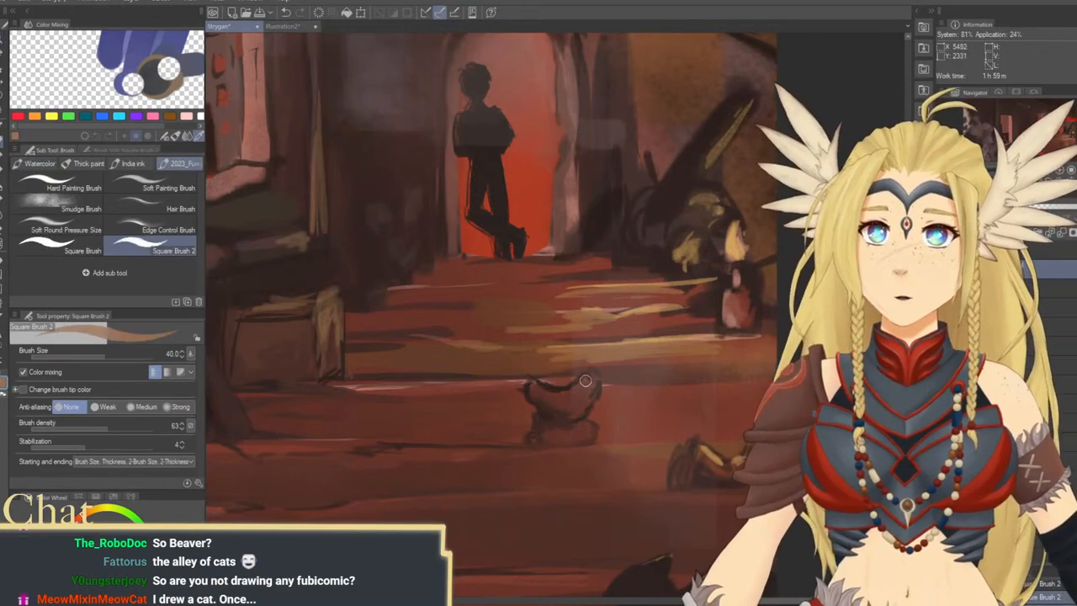
{"action": "key", "text": "bracketleft"}
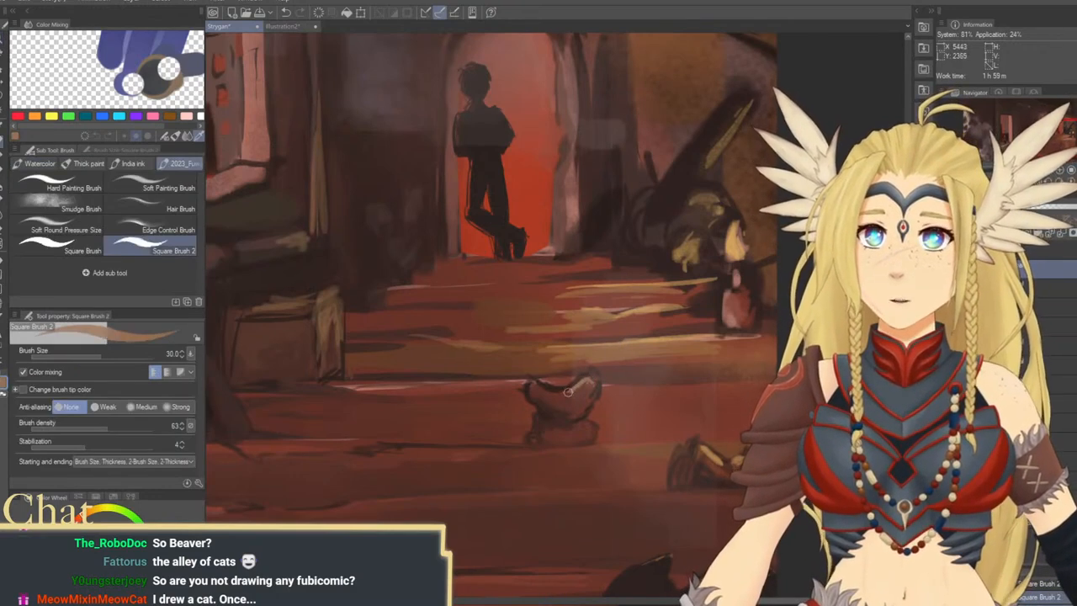
{"action": "left_click_drag", "start_coordinate": [565, 392], "coordinate": [589, 375]}
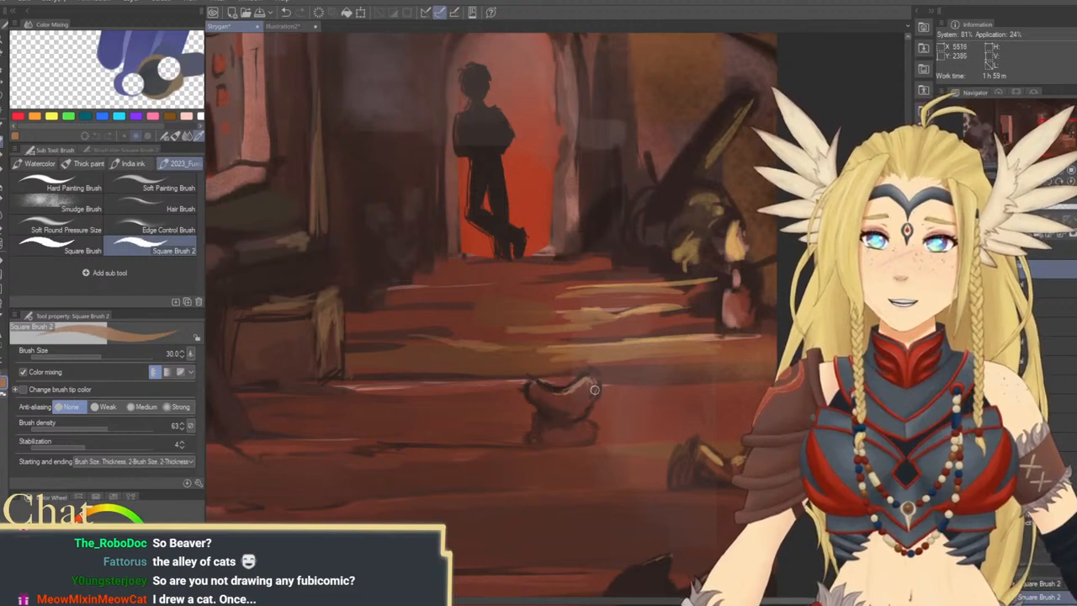
Define the base of the small shape on the middle step with reddish and dark brown tones, reducing the brush to size 25
{"action": "left_click", "coordinate": [589, 396], "text": "alt"}
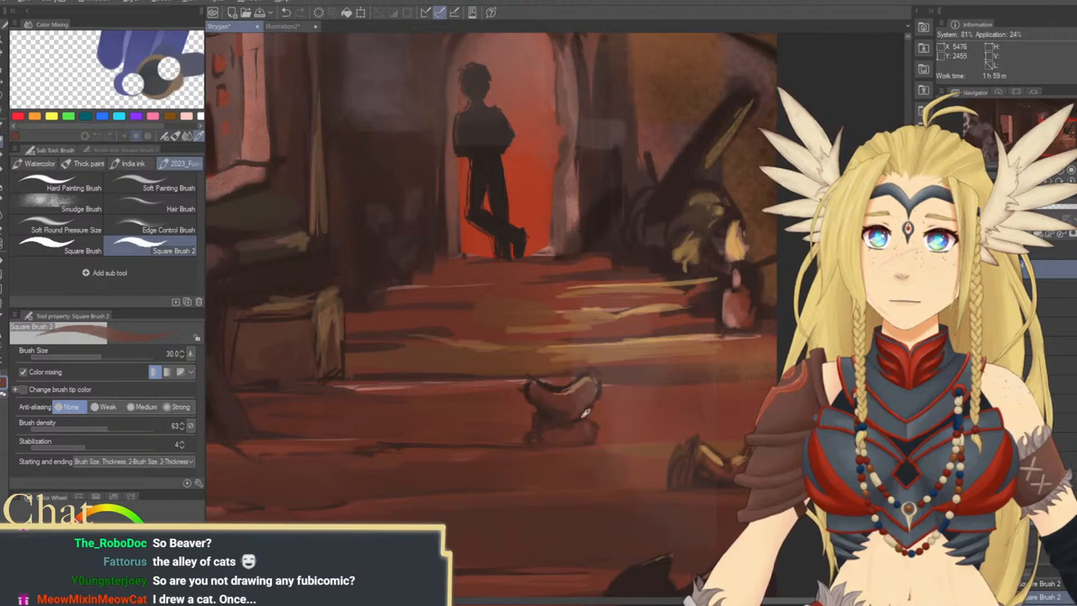
{"action": "key", "text": "bracketleft"}
{"action": "key", "text": "bracketleft"}
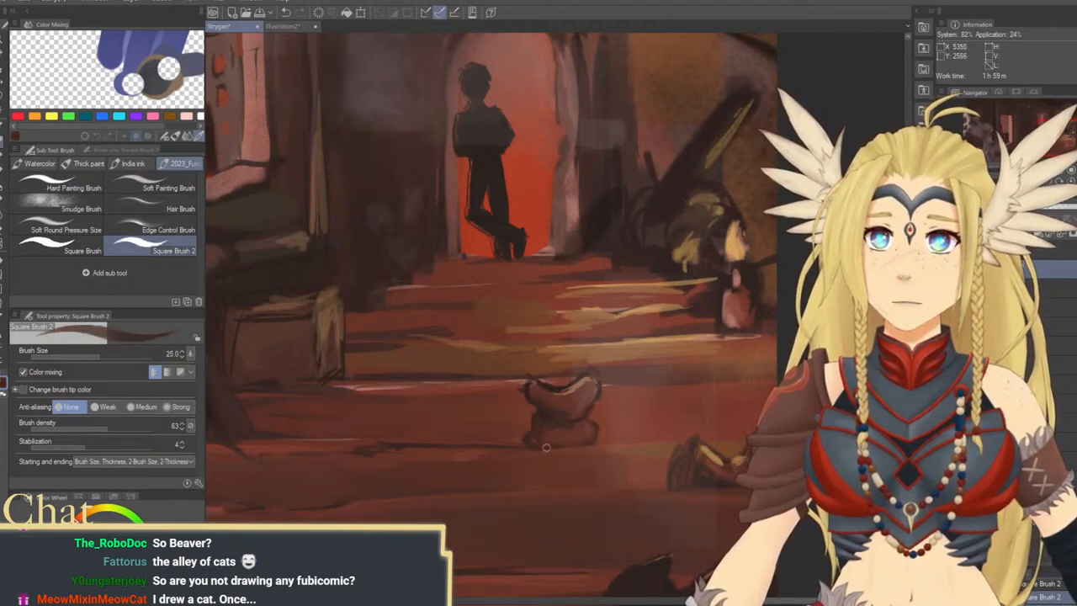
Touch up the edges of the upper steps below the doorway with Square Brush 2 at size 25, enlarging it to 50
{"action": "left_click_drag", "start_coordinate": [546, 358], "coordinate": [565, 328]}
{"action": "left_click_drag", "start_coordinate": [446, 311], "coordinate": [565, 321]}
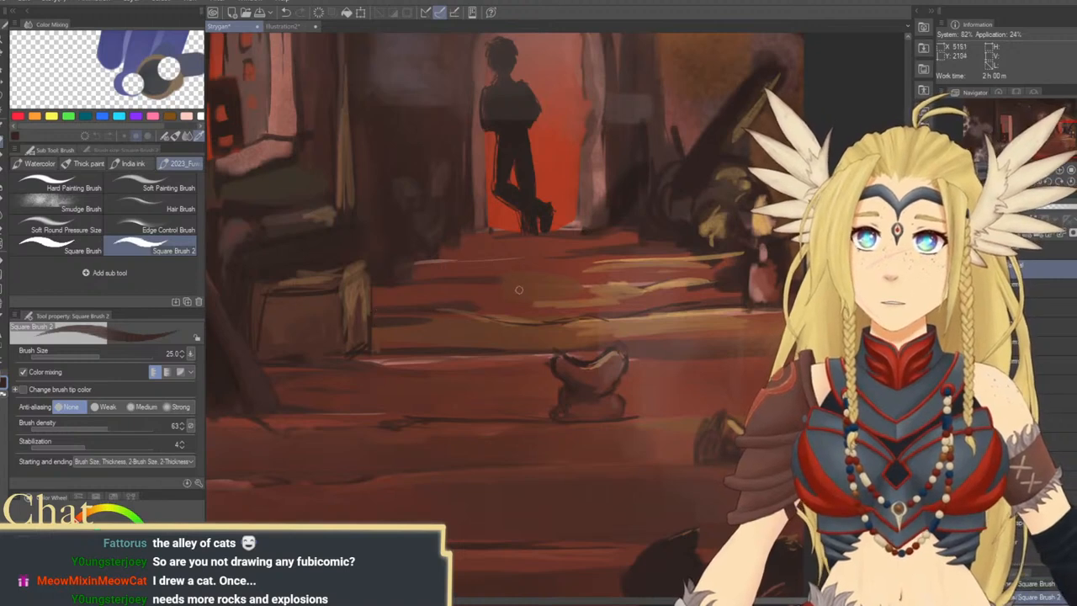
{"action": "mouse_move", "coordinate": [547, 281]}
{"action": "left_mouse_down"}
{"action": "mouse_move", "coordinate": [649, 284]}
{"action": "mouse_move", "coordinate": [624, 300]}
{"action": "left_mouse_up"}
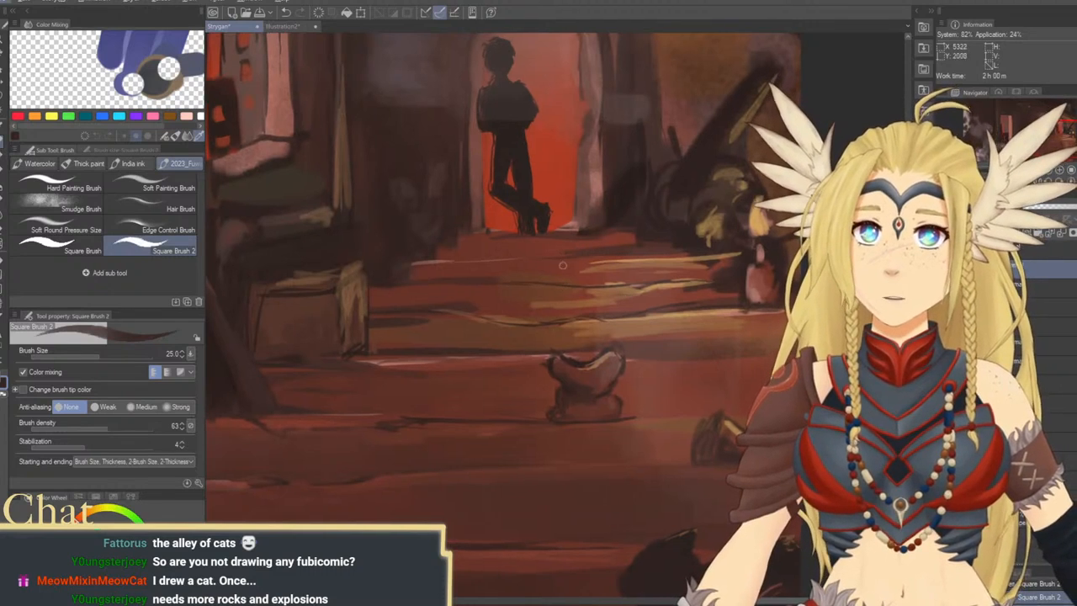
{"action": "left_click", "coordinate": [430, 277], "text": "alt"}
{"action": "key", "text": "]"}
{"action": "key", "text": "]"}
{"action": "key", "text": "]"}
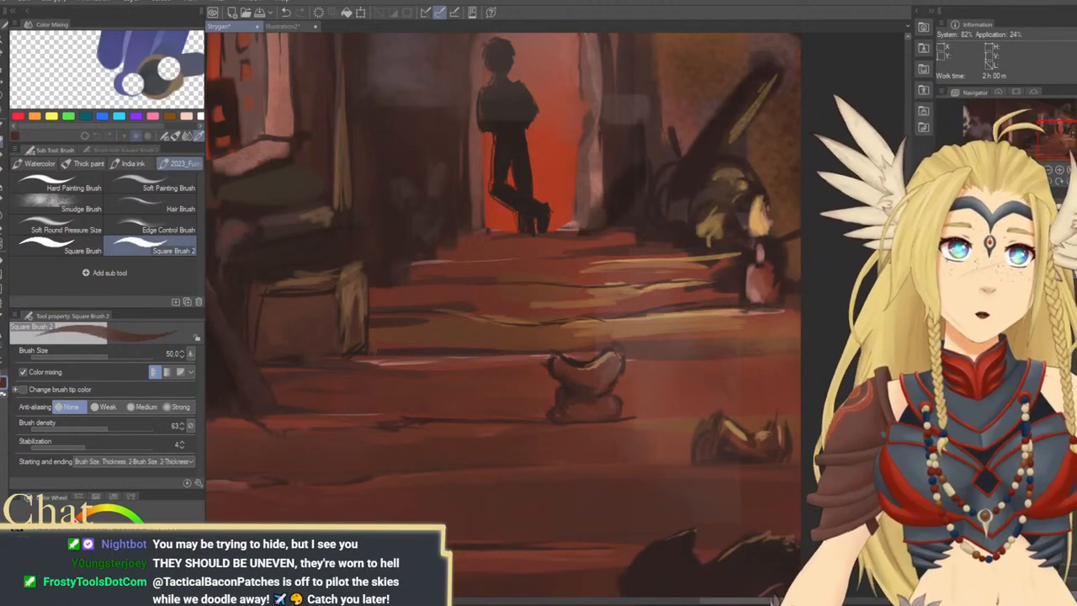
Rotate the canvas to -15 degrees and paint reddish brown over the upper steps at brush sizes 100 and 200
{"action": "left_click", "coordinate": [1048, 183]}
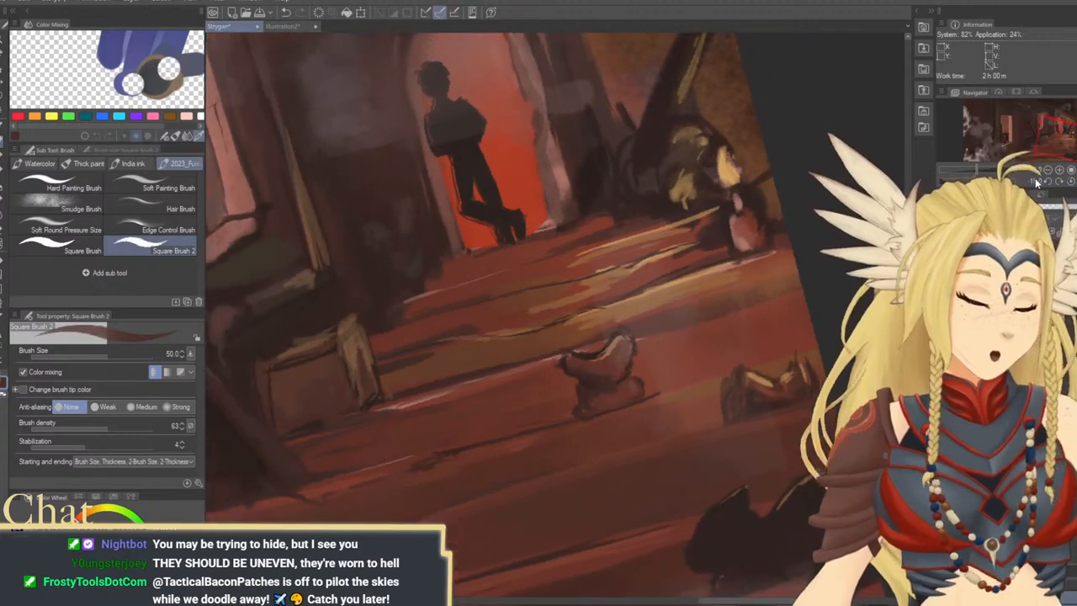
{"action": "key", "text": "]"}
{"action": "key", "text": "]"}
{"action": "key", "text": "]"}
{"action": "key", "text": "]"}
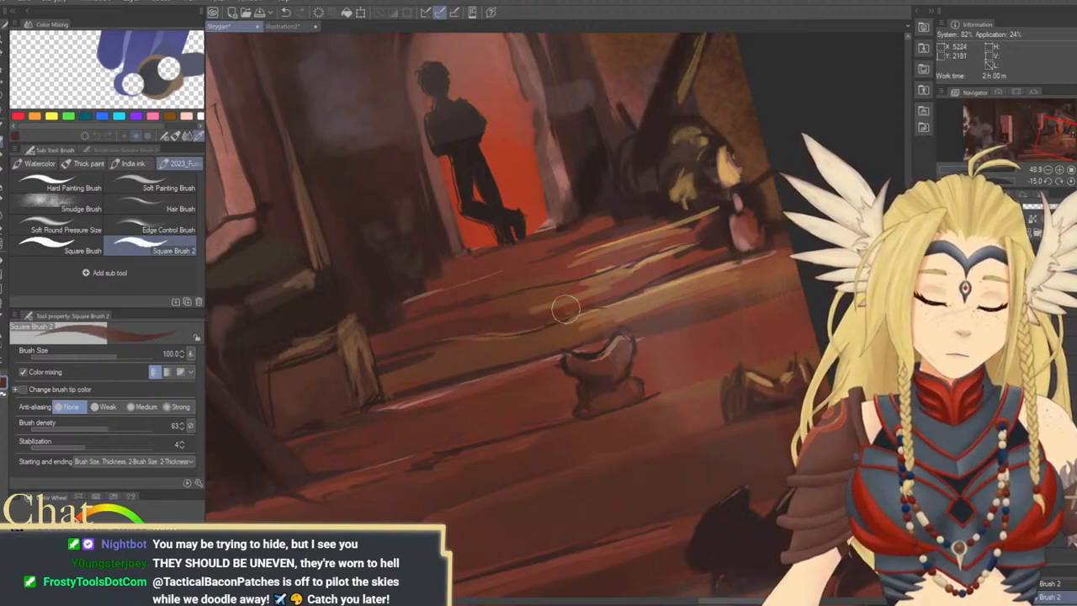
{"action": "key", "text": "bracketright"}
{"action": "key", "text": "bracketright"}
{"action": "key", "text": "bracketright"}
{"action": "key", "text": "bracketright"}
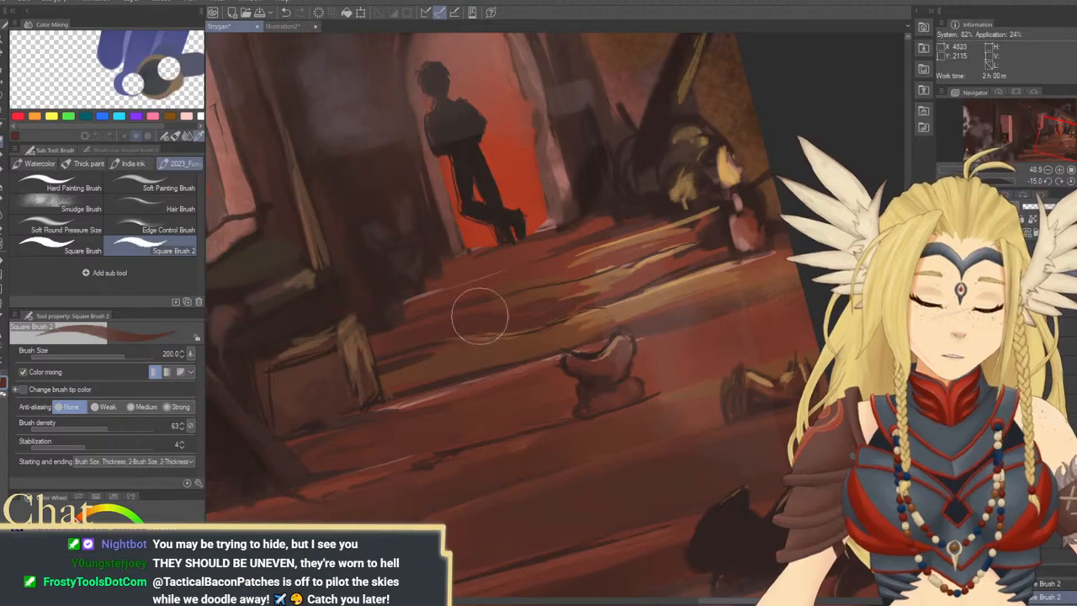
Refine the upper steps just below the doorway in reddish tones at brush sizes 120, 80 and 50
{"action": "key", "text": "bracketleft"}
{"action": "key", "text": "bracketleft"}
{"action": "key", "text": "bracketleft"}
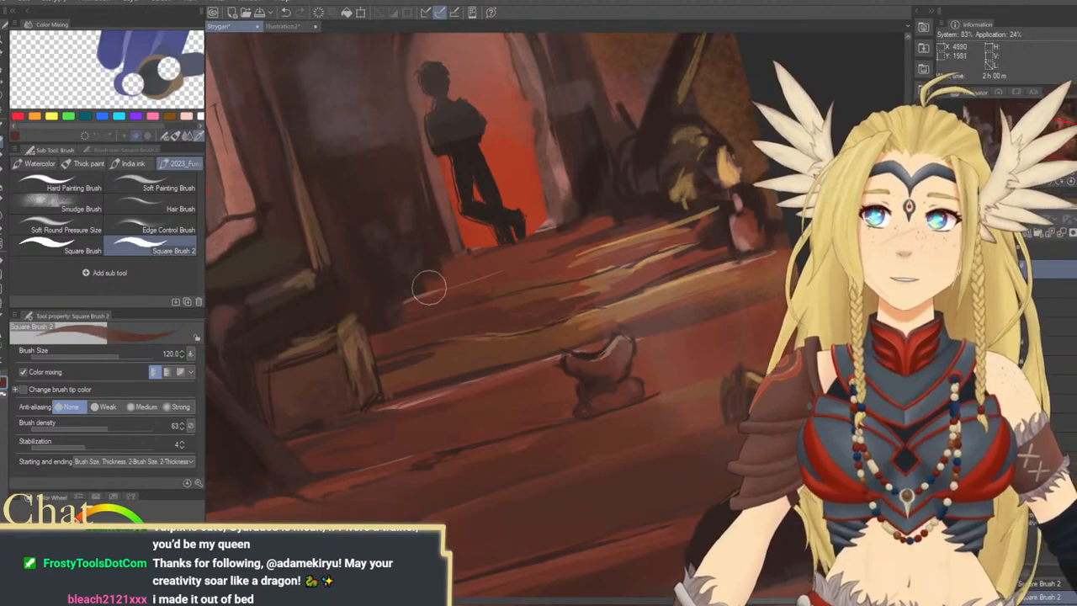
{"action": "key", "text": "bracketleft"}
{"action": "key", "text": "bracketleft"}
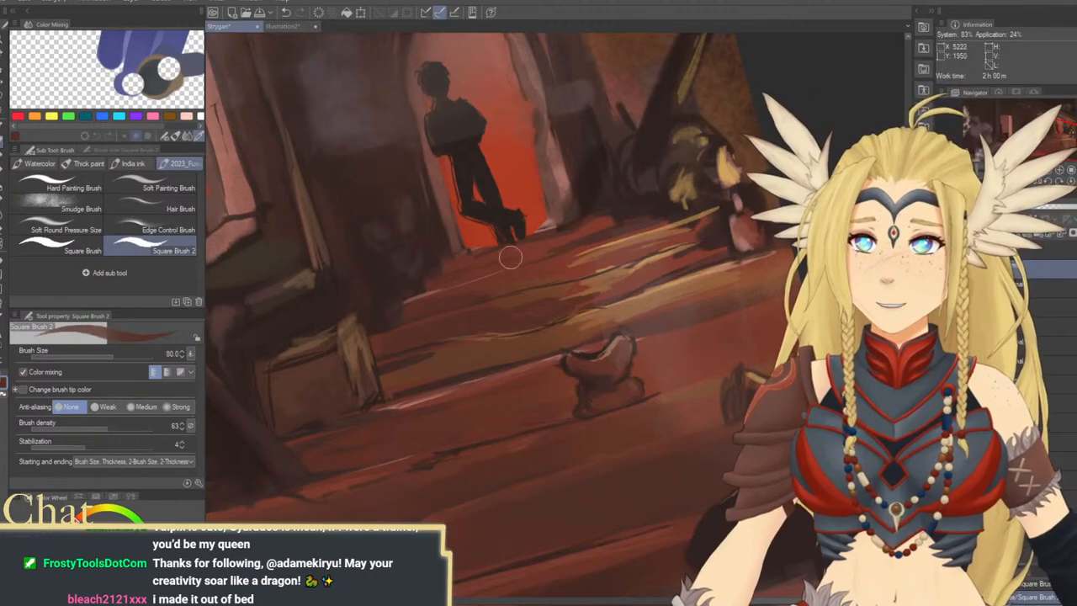
{"action": "key", "text": "bracketright"}
{"action": "key", "text": "bracketright"}
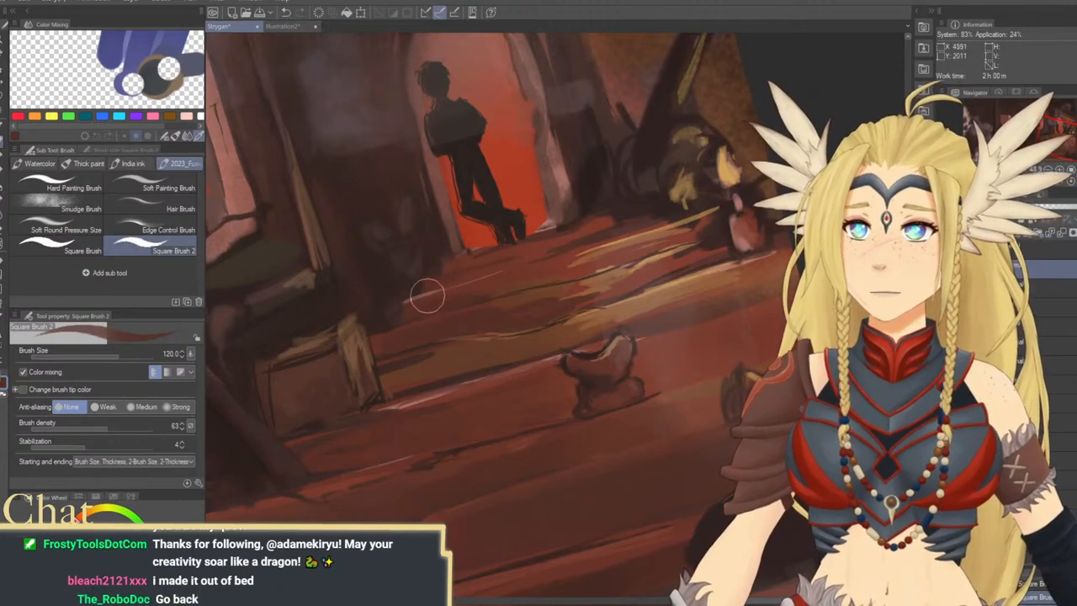
{"action": "key", "text": "bracketleft"}
{"action": "key", "text": "bracketleft"}
{"action": "key", "text": "bracketleft"}
{"action": "key", "text": "bracketleft"}
{"action": "key", "text": "bracketleft"}
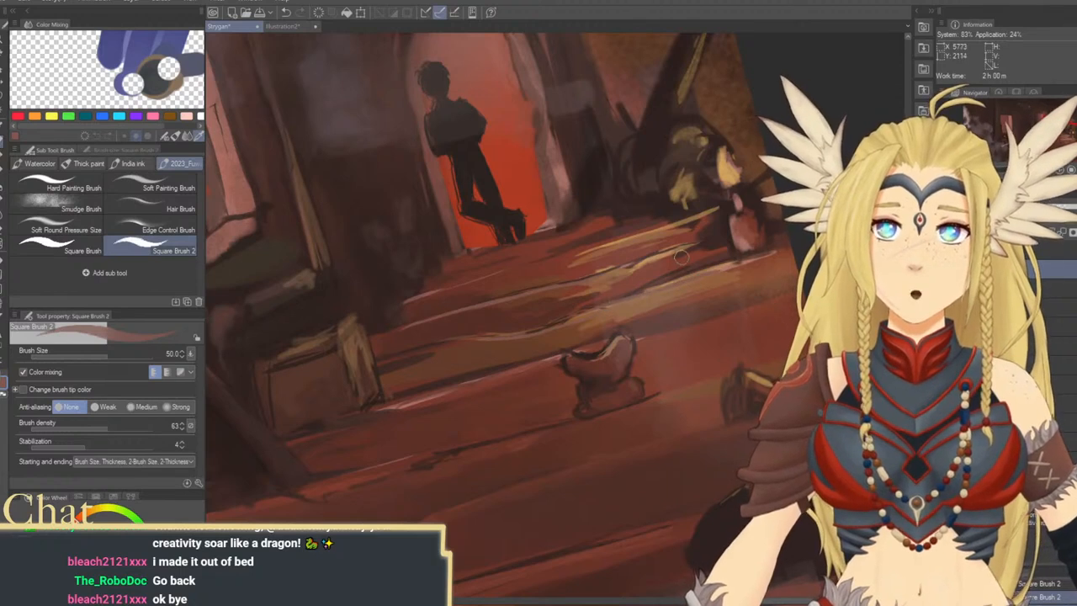
Warm the upper steps beside the candle with a sampled orange-brown at brush sizes 80 and 100
{"action": "left_click_drag", "start_coordinate": [706, 274], "coordinate": [683, 288]}
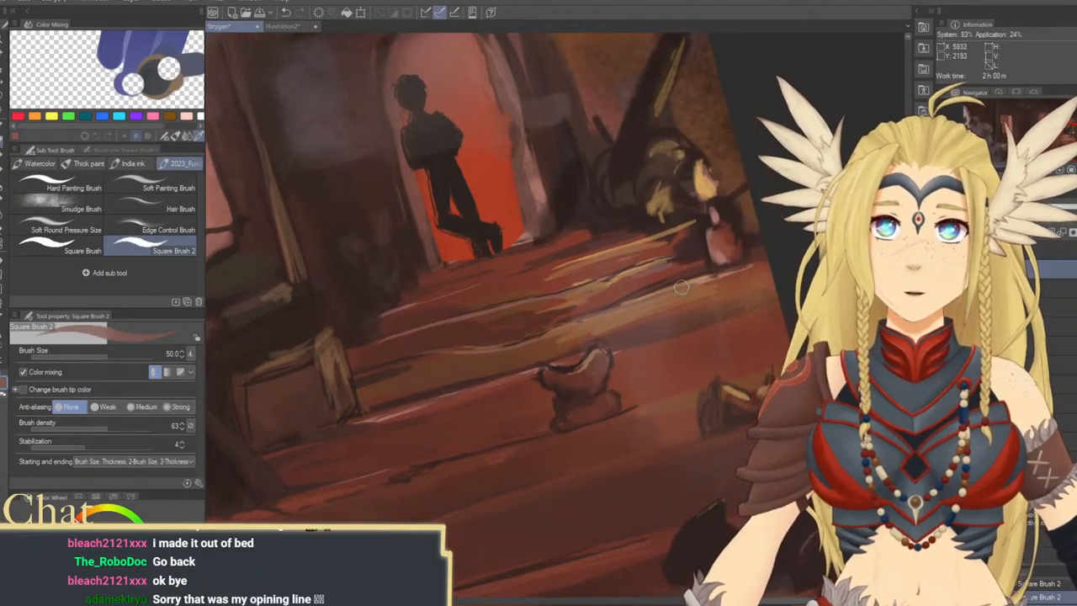
{"action": "left_click", "coordinate": [659, 238], "text": "alt"}
{"action": "key", "text": "bracketright"}
{"action": "key", "text": "bracketright"}
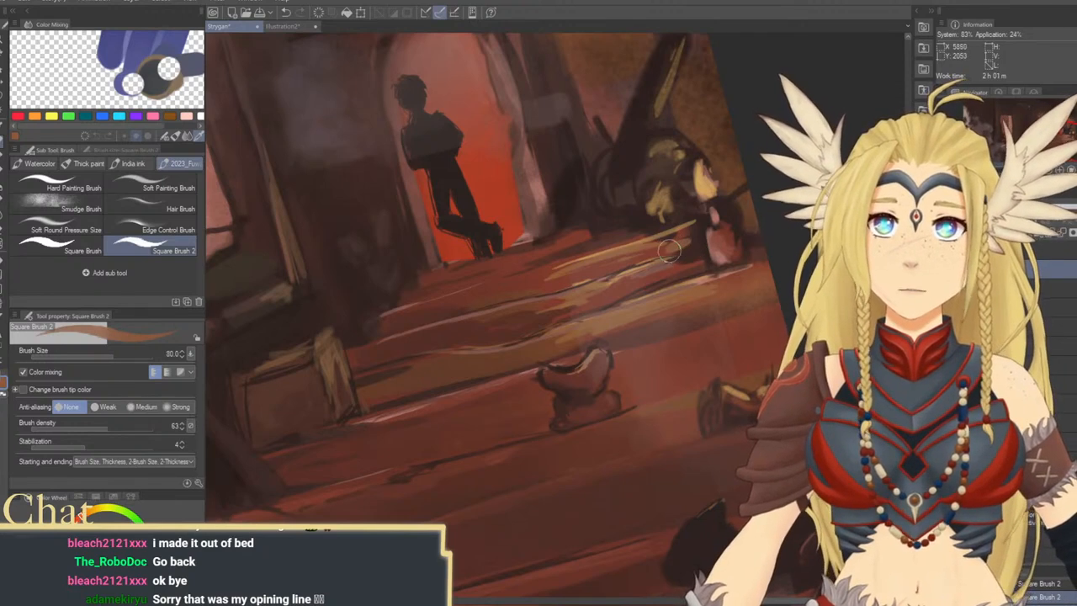
{"action": "key", "text": "bracketright"}
{"action": "key", "text": "bracketright"}
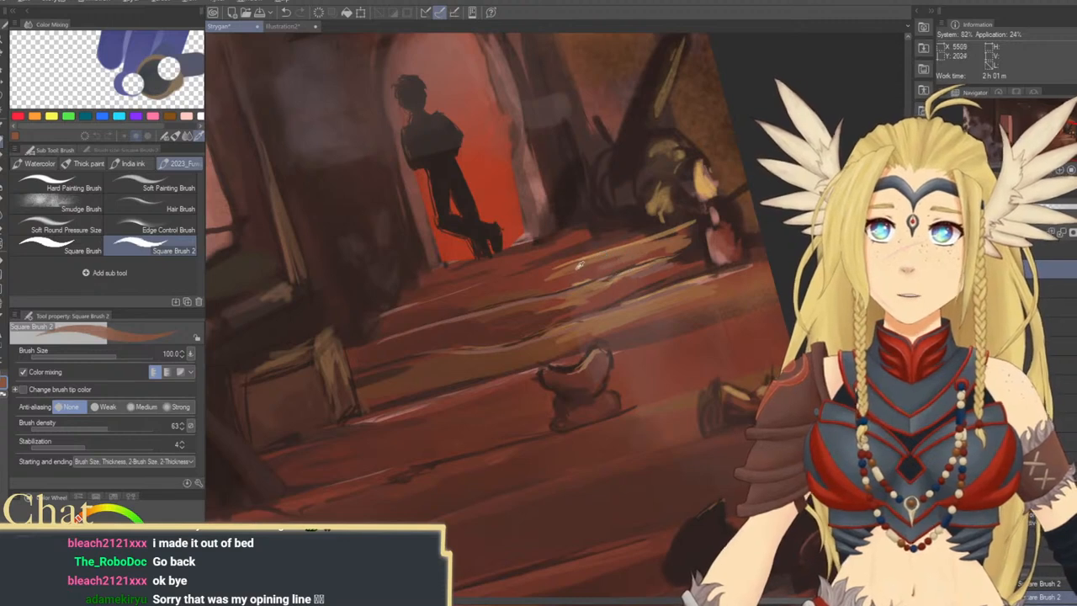
Blend the yellow streaks on the upper steps with sampled red-brown tones at brush sizes 150, 120 and 60
{"action": "left_click", "coordinate": [570, 272], "text": "alt"}
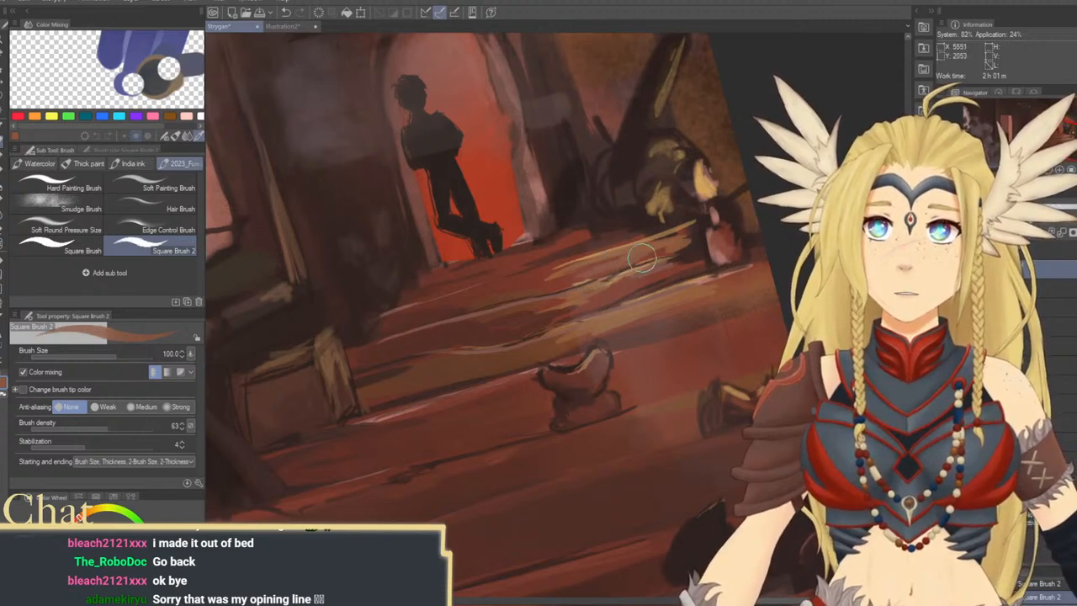
{"action": "left_click", "coordinate": [534, 286], "text": "alt"}
{"action": "key", "text": "]"}
{"action": "key", "text": "]"}
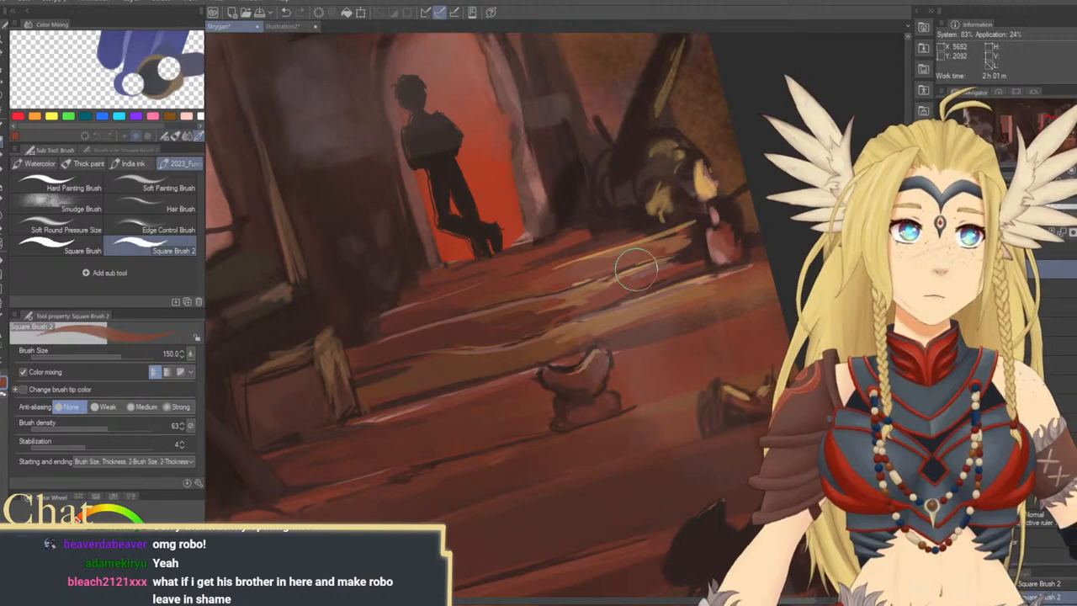
{"action": "key", "text": "bracketleft"}
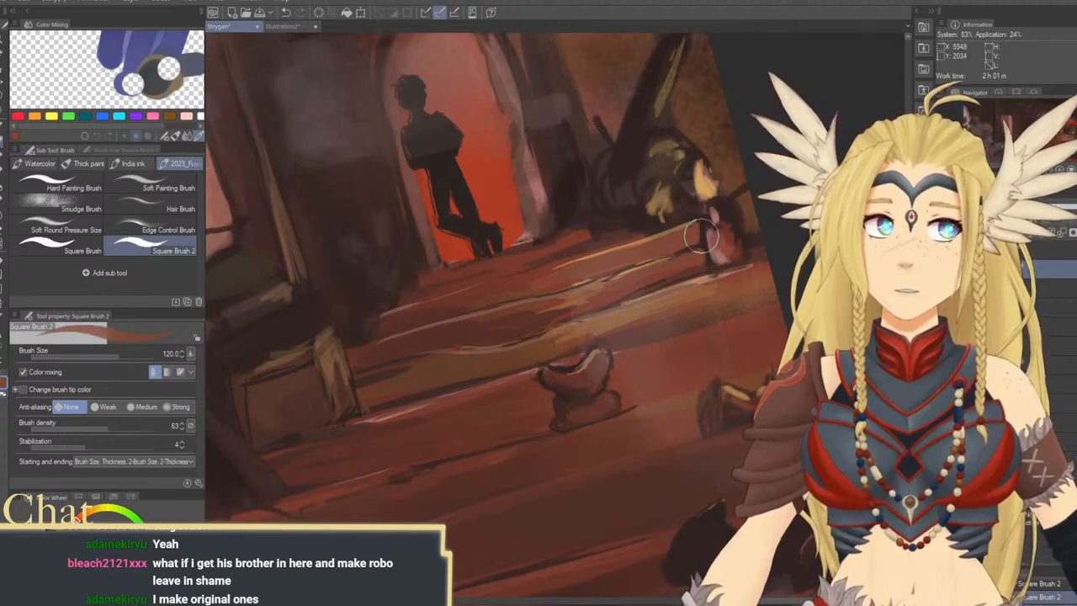
{"action": "key", "text": "bracketleft"}
{"action": "key", "text": "bracketleft"}
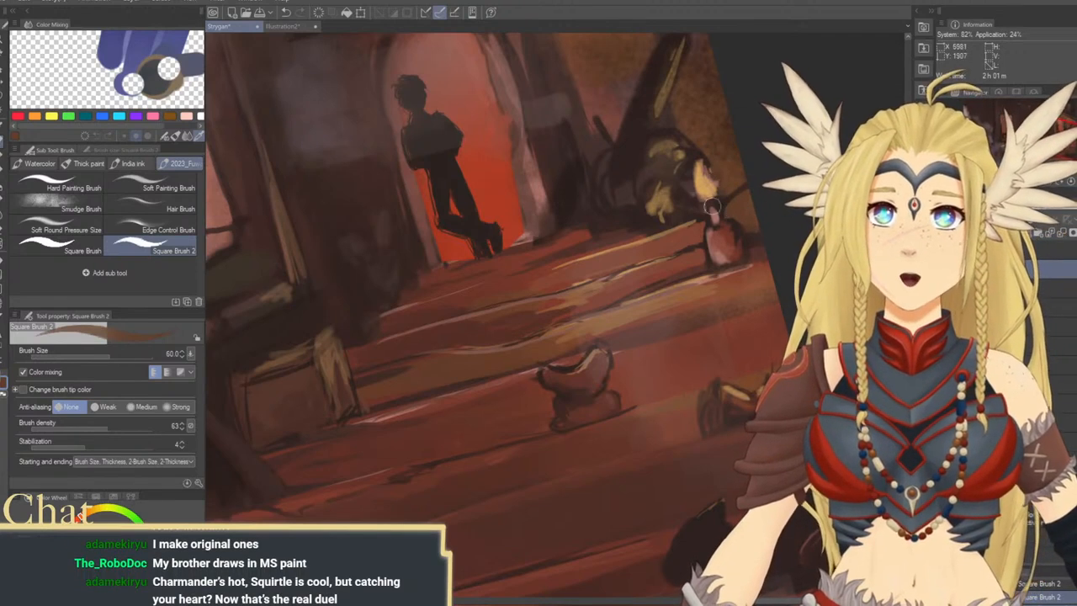
Add an ochre highlight to the rim of the red candle jar at brush size 40, and enlarge the brush to 50
{"action": "left_click", "coordinate": [651, 237], "text": "alt"}
{"action": "key", "text": "bracketleft"}
{"action": "key", "text": "bracketleft"}
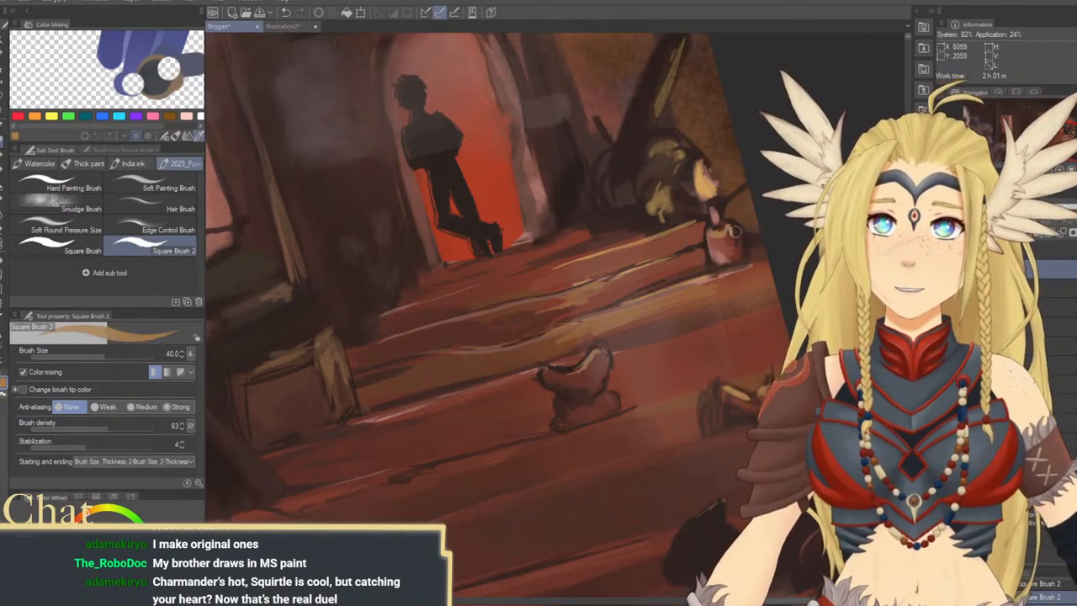
{"action": "left_click_drag", "start_coordinate": [714, 216], "coordinate": [706, 277]}
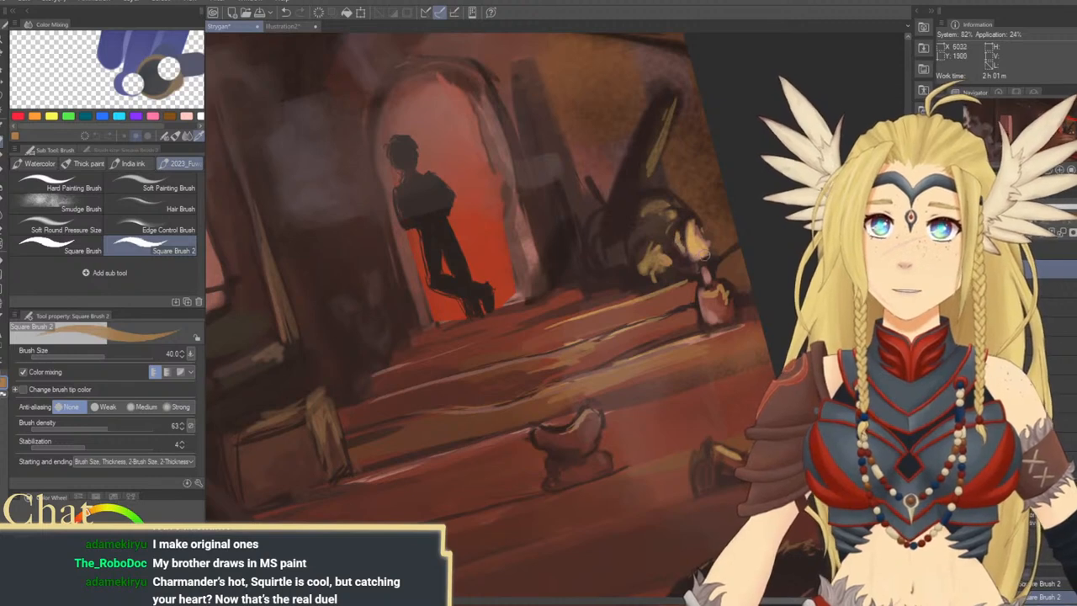
{"action": "key", "text": "bracketright"}
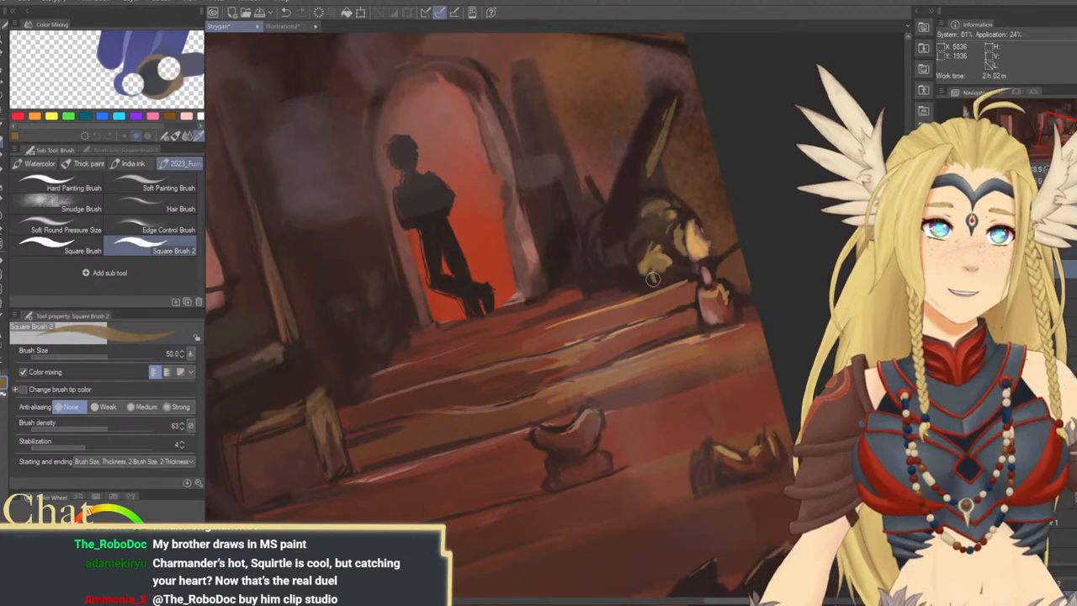
Deepen the shadows around the crate and wall beside the steps with dark brown at brush sizes 50 and 120
{"action": "mouse_move", "coordinate": [599, 455]}
{"action": "left_mouse_down"}
{"action": "mouse_move", "coordinate": [654, 385]}
{"action": "mouse_move", "coordinate": [562, 425]}
{"action": "mouse_move", "coordinate": [623, 446]}
{"action": "mouse_move", "coordinate": [600, 390]}
{"action": "mouse_move", "coordinate": [711, 358]}
{"action": "left_mouse_up"}
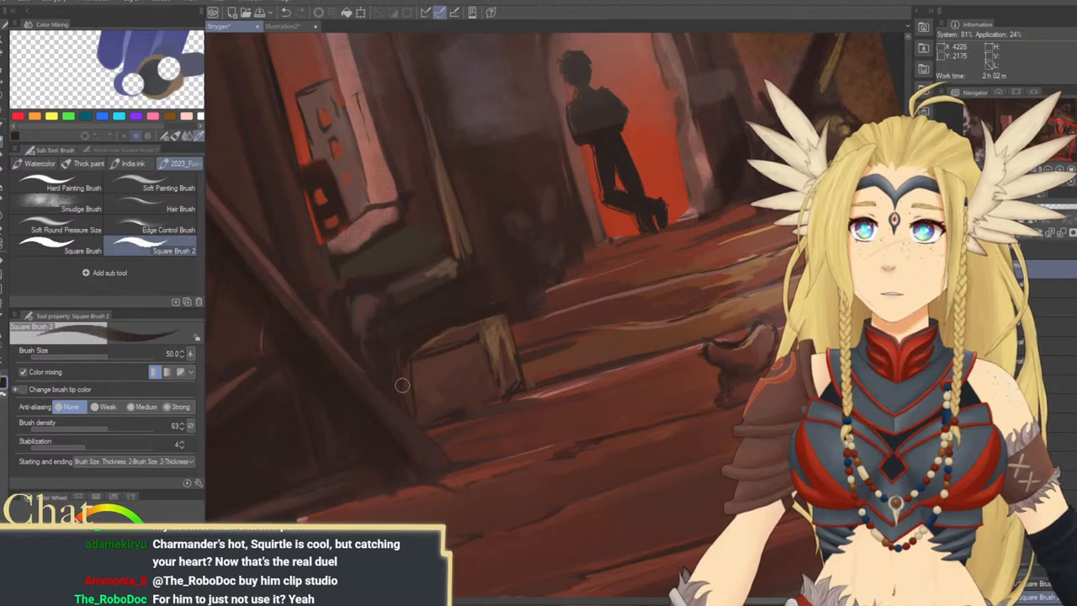
{"action": "left_click_drag", "start_coordinate": [513, 375], "coordinate": [530, 389]}
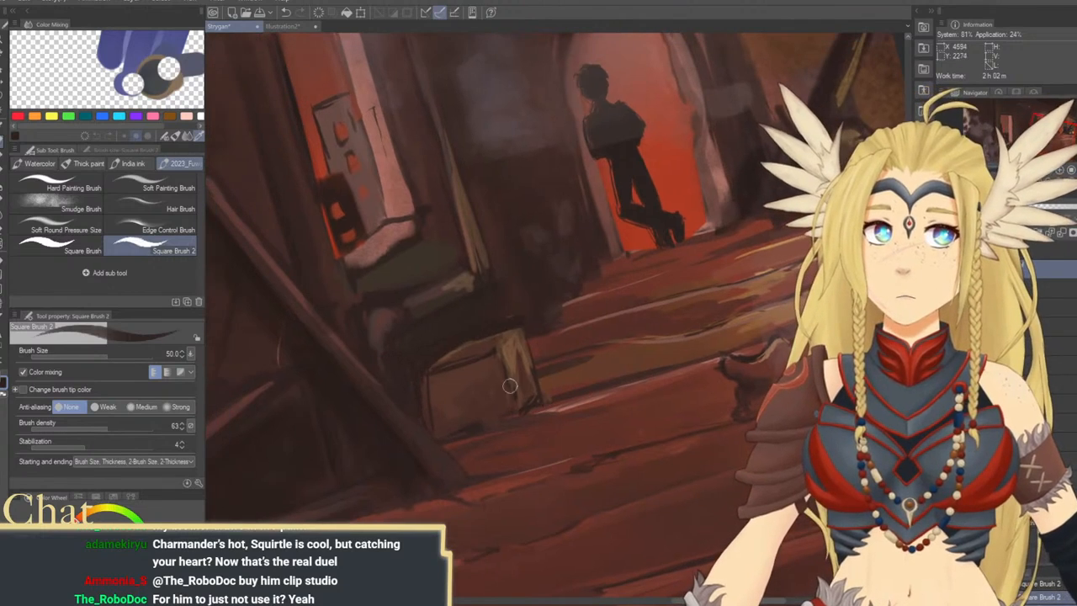
{"action": "key", "text": "bracketright"}
{"action": "key", "text": "bracketright"}
{"action": "key", "text": "bracketright"}
{"action": "key", "text": "bracketright"}
{"action": "key", "text": "bracketright"}
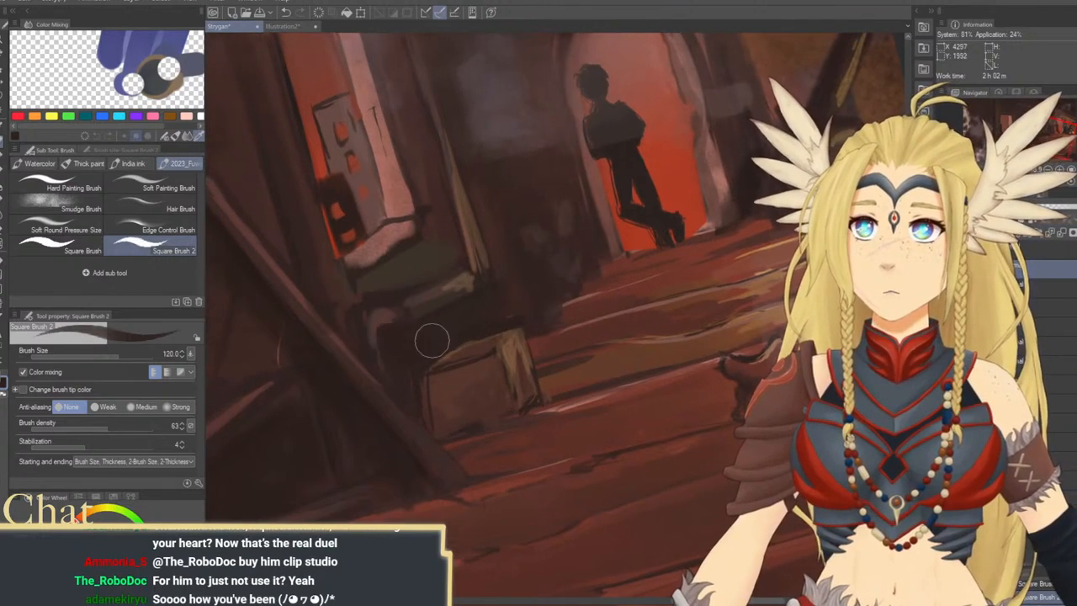
{"action": "mouse_move", "coordinate": [475, 343]}
{"action": "left_mouse_down"}
{"action": "mouse_move", "coordinate": [558, 413]}
{"action": "mouse_move", "coordinate": [556, 368]}
{"action": "left_mouse_up"}
{"action": "left_click", "coordinate": [462, 342], "text": "alt"}
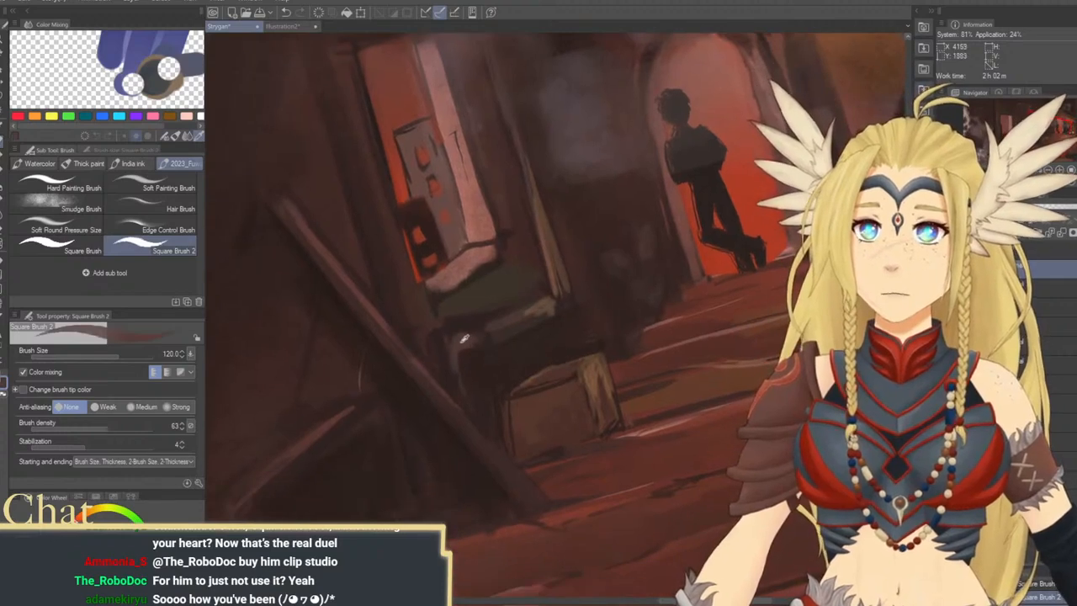
Straighten the canvas and examine the whole painting's composition at a reduced zoom
{"action": "left_click", "coordinate": [1072, 182]}
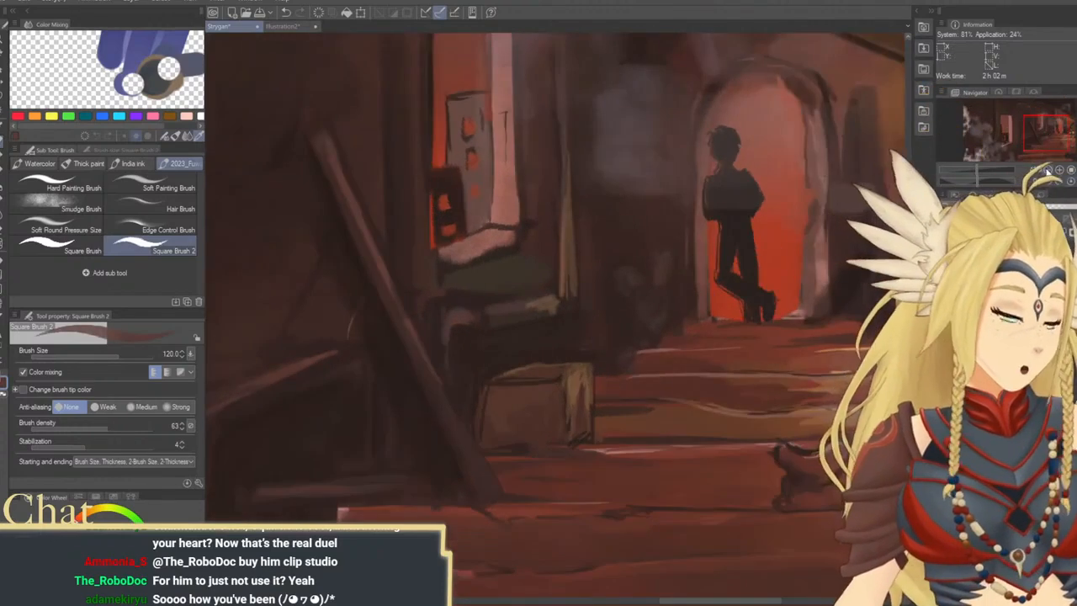
{"action": "key", "text": "ctrl+minus"}
{"action": "key", "text": "ctrl+minus"}
{"action": "key", "text": "ctrl+minus"}
{"action": "key", "text": "ctrl+minus"}
{"action": "left_click_drag", "start_coordinate": [695, 247], "coordinate": [797, 271]}
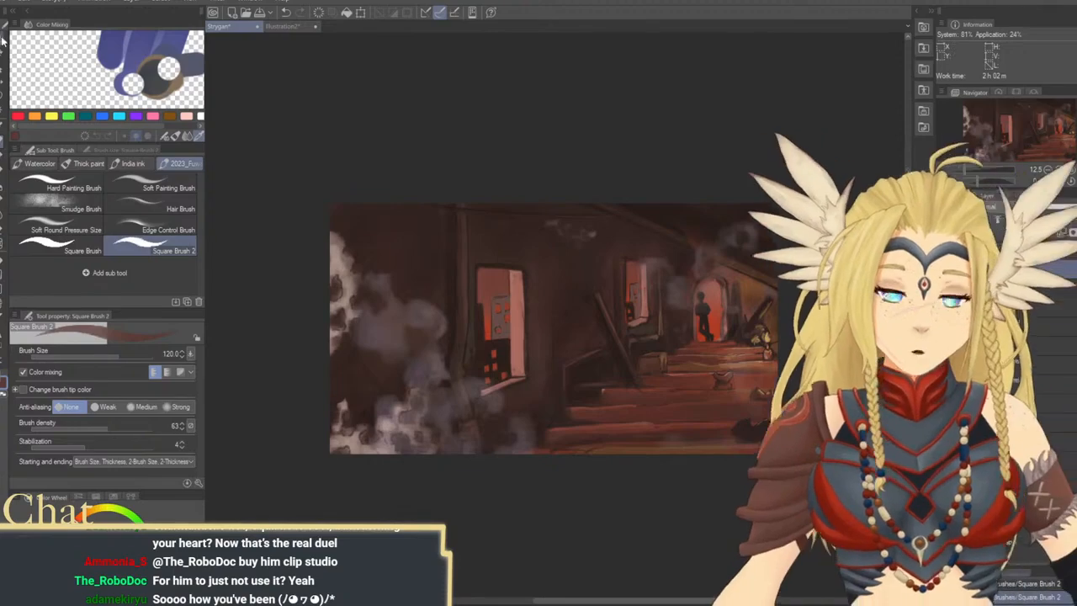
{"action": "left_click", "coordinate": [2, 40]}
{"action": "left_click_drag", "start_coordinate": [660, 324], "coordinate": [702, 314]}
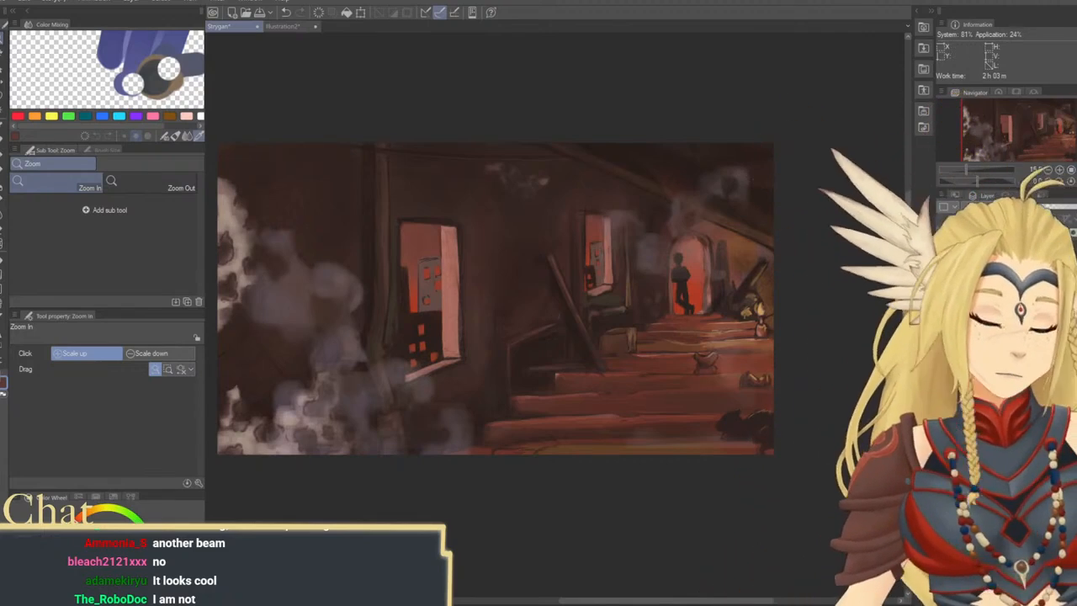
Paint a pale smoke puff beside the near window with Square Brush 2 at size 300, reducing density to 25 and size to 200
{"action": "left_click", "coordinate": [2, 152]}
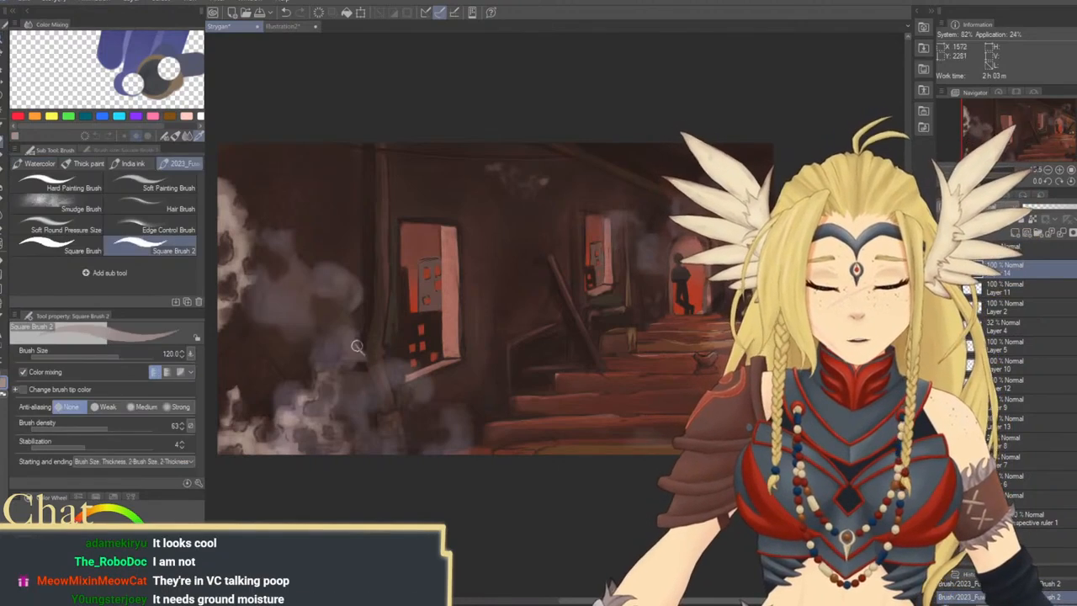
{"action": "key", "text": "bracketright"}
{"action": "key", "text": "bracketright"}
{"action": "key", "text": "bracketright"}
{"action": "key", "text": "bracketright"}
{"action": "key", "text": "bracketright"}
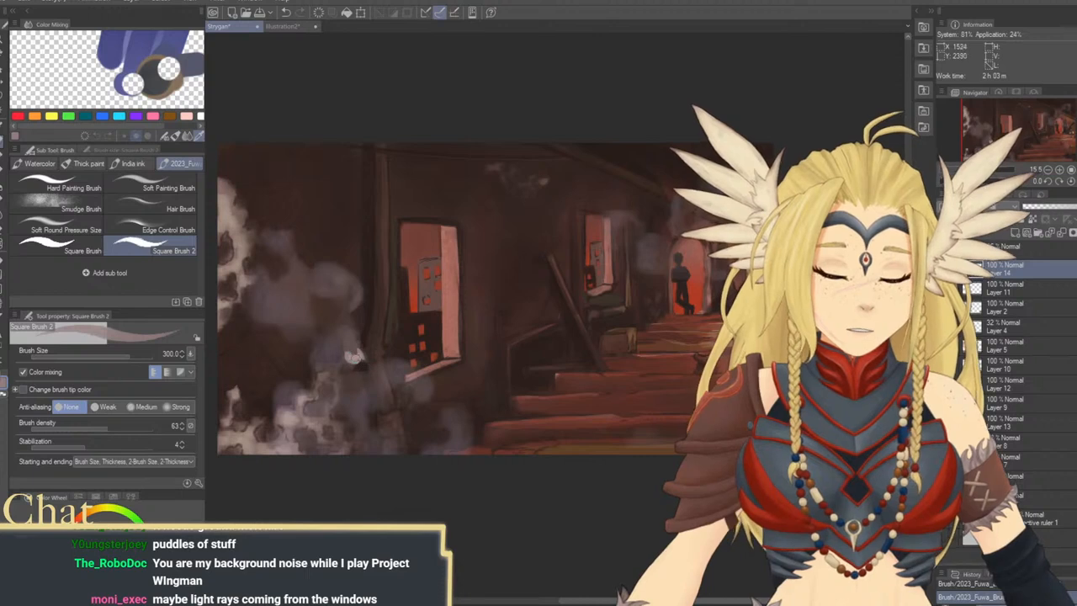
{"action": "left_click", "coordinate": [70, 429]}
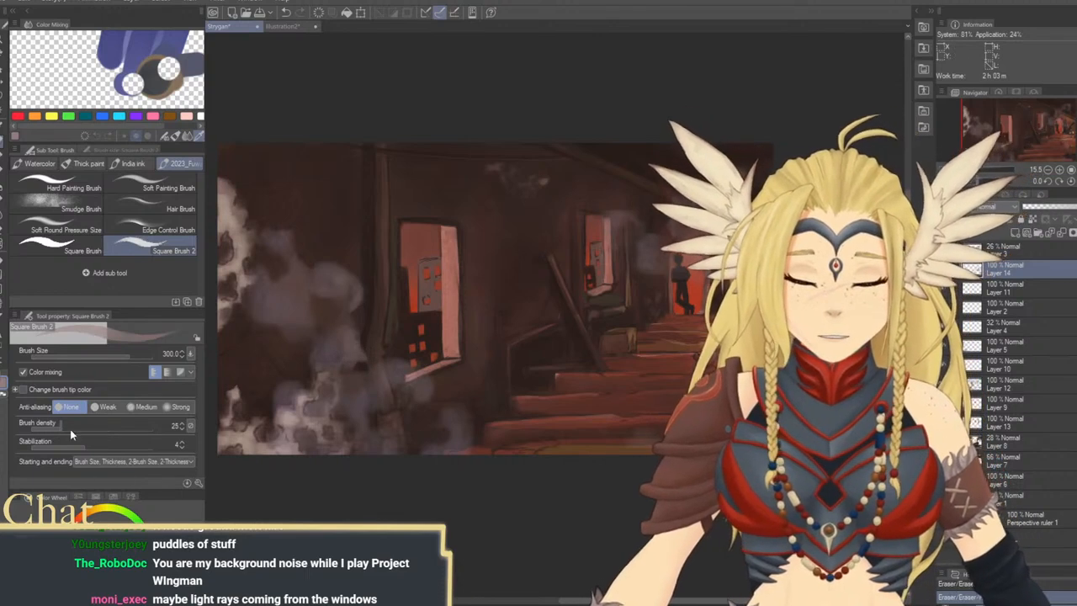
{"action": "key", "text": "["}
{"action": "key", "text": "["}
{"action": "left_click_drag", "start_coordinate": [356, 345], "coordinate": [363, 354]}
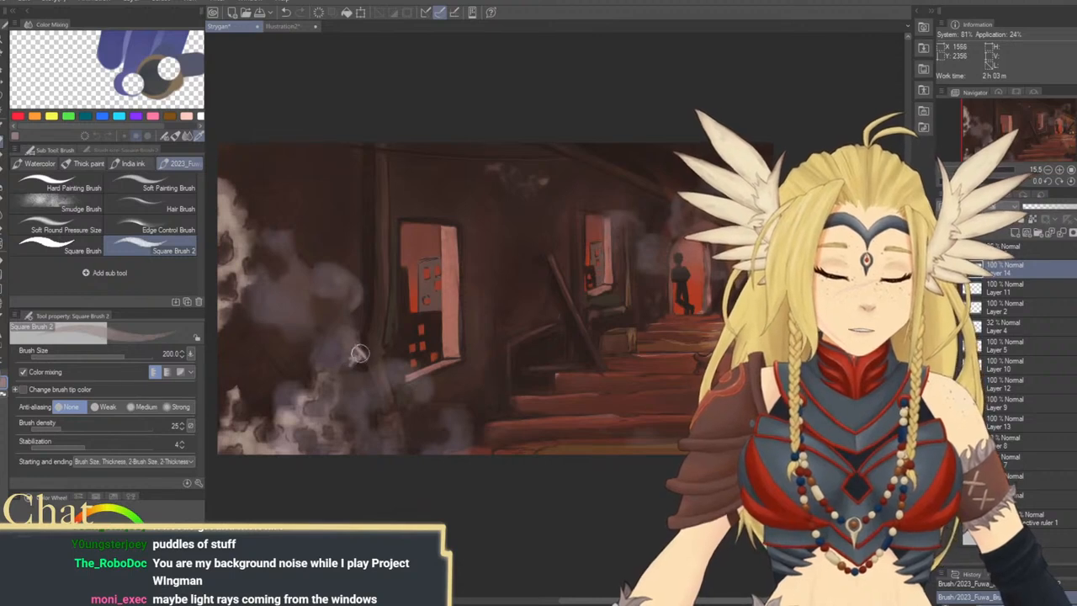
Soften the smoke near the window with faint strokes at brush density 6, enlarging the brush from 300 to 600 and 800
{"action": "key", "text": "]"}
{"action": "key", "text": "]"}
{"action": "mouse_move", "coordinate": [356, 301]}
{"action": "left_mouse_down"}
{"action": "mouse_move", "coordinate": [362, 355]}
{"action": "mouse_move", "coordinate": [369, 299]}
{"action": "left_mouse_up"}
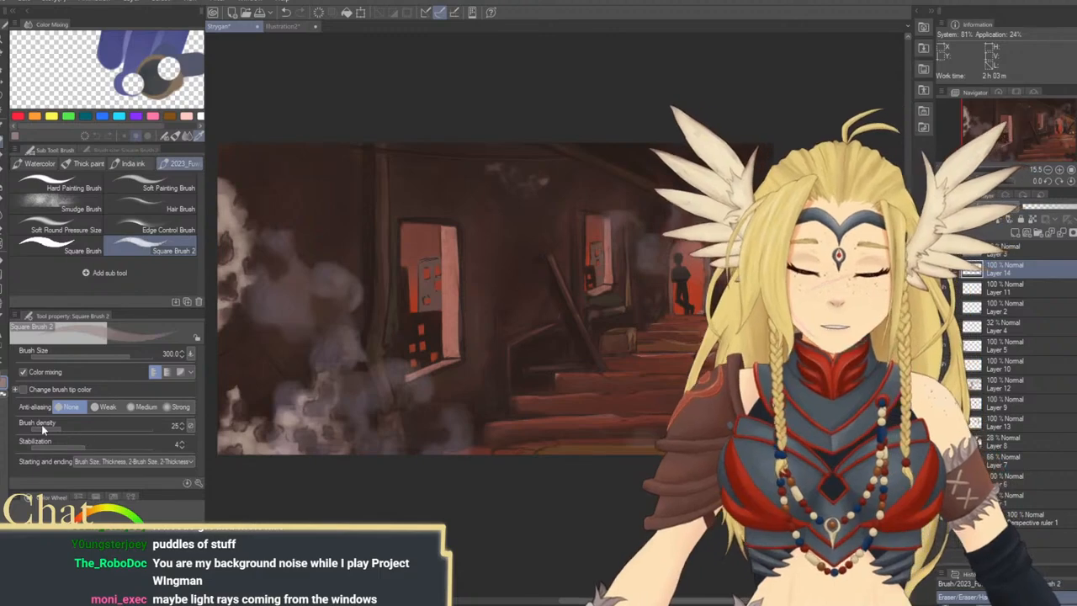
{"action": "left_click_drag", "start_coordinate": [101, 428], "coordinate": [41, 429]}
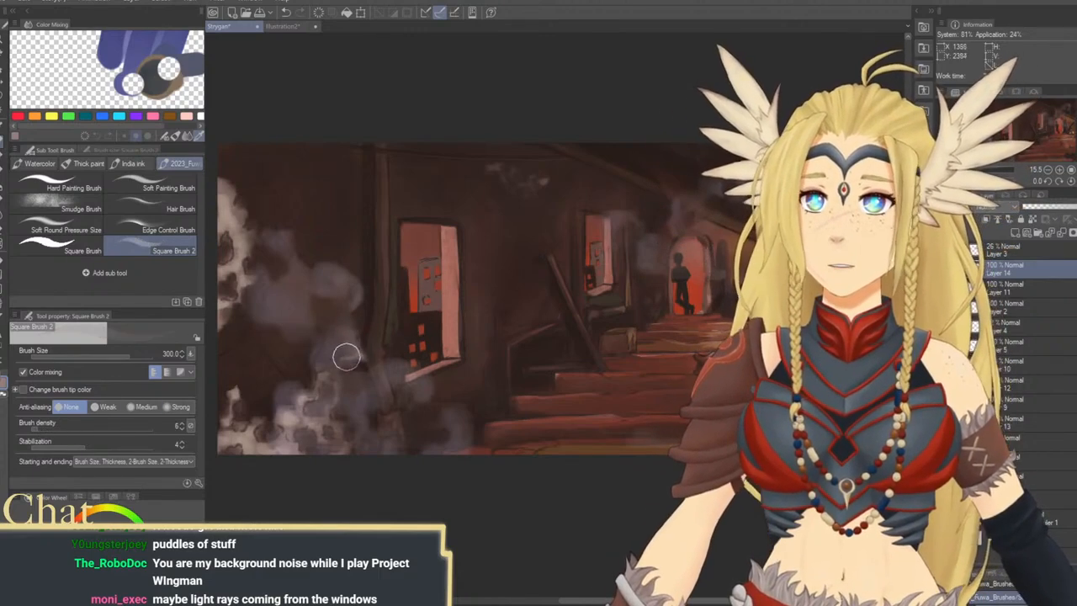
{"action": "key", "text": "bracketright"}
{"action": "key", "text": "bracketright"}
{"action": "key", "text": "bracketright"}
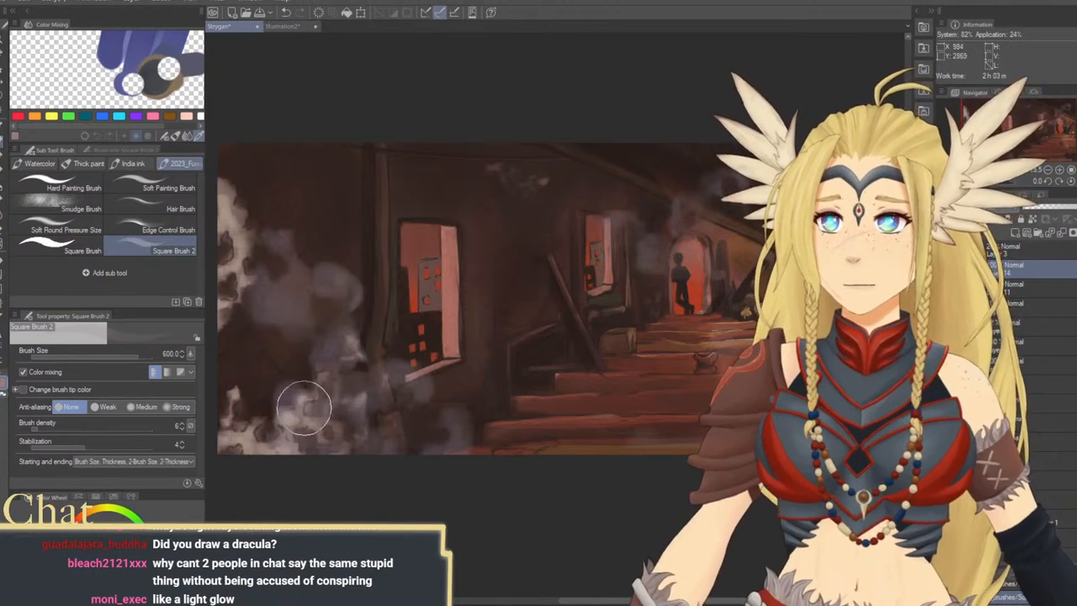
{"action": "key", "text": "bracketright"}
{"action": "key", "text": "bracketright"}
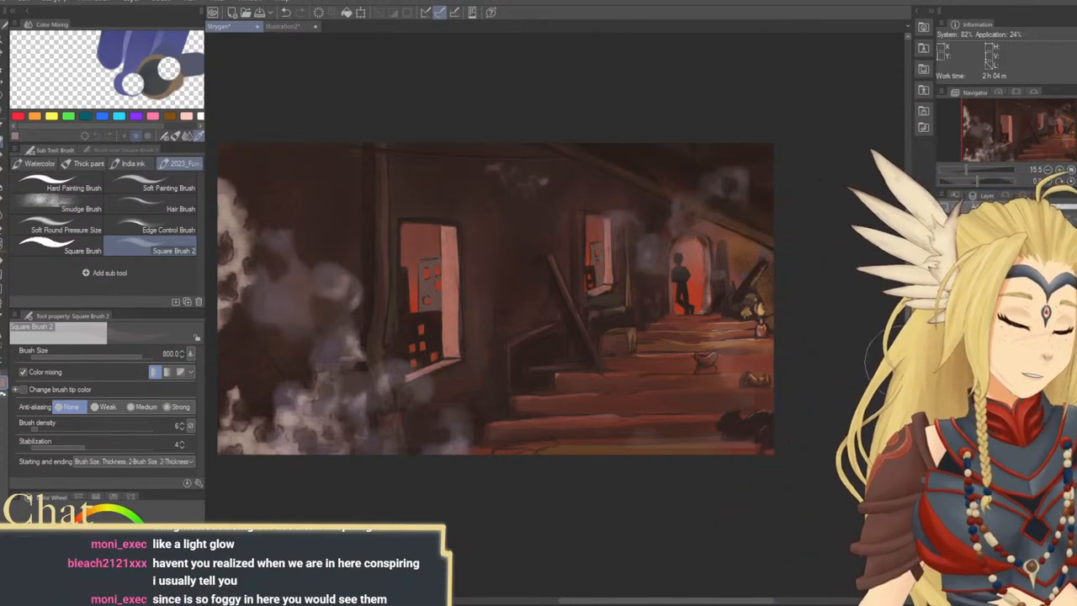
Pick a bright red for the Add (Glow) layer and switch to the Soft airbrush
{"action": "left_click_drag", "start_coordinate": [902, 363], "coordinate": [854, 350]}
{"action": "left_click", "coordinate": [124, 557]}
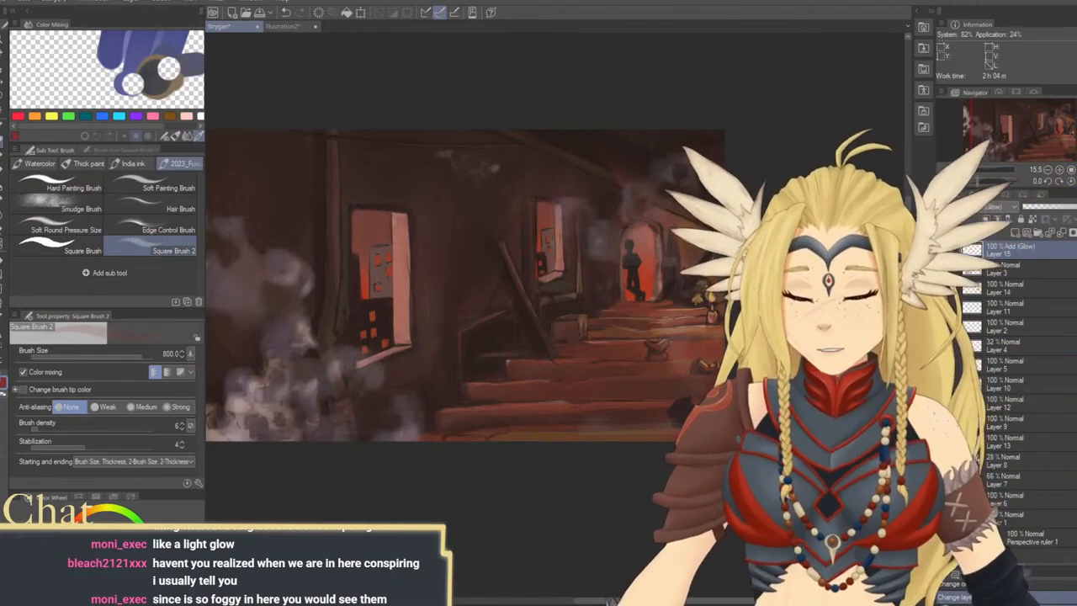
{"action": "left_click", "coordinate": [126, 547]}
{"action": "left_click", "coordinate": [3, 186]}
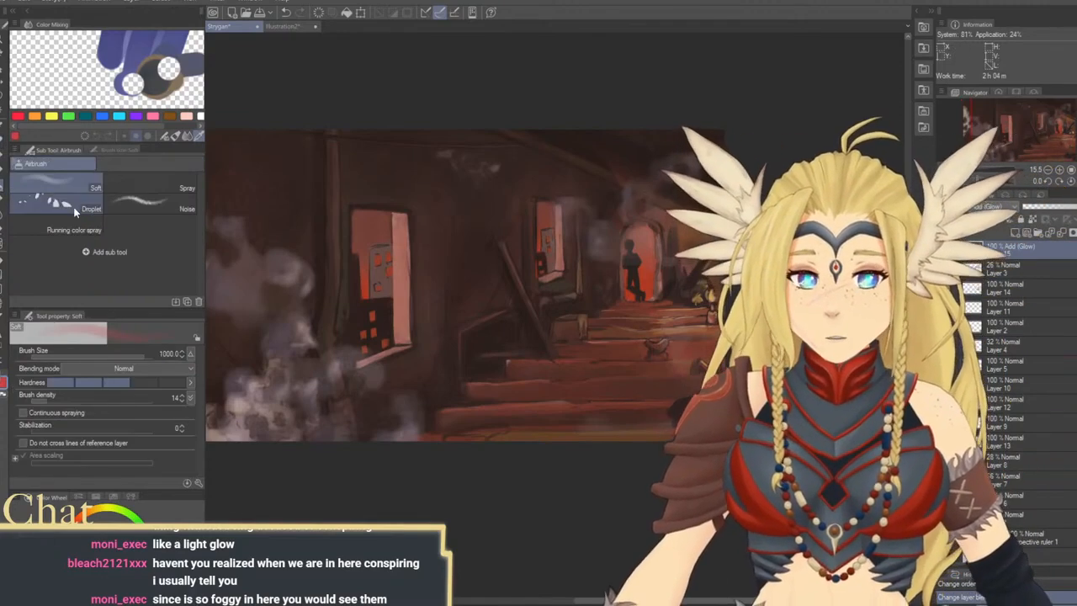
Try a wide red glow around both windows with the Soft airbrush at size 2000
{"action": "key", "text": "]"}
{"action": "key", "text": "]"}
{"action": "key", "text": "]"}
{"action": "key", "text": "]"}
{"action": "left_click_drag", "start_coordinate": [369, 303], "coordinate": [417, 295]}
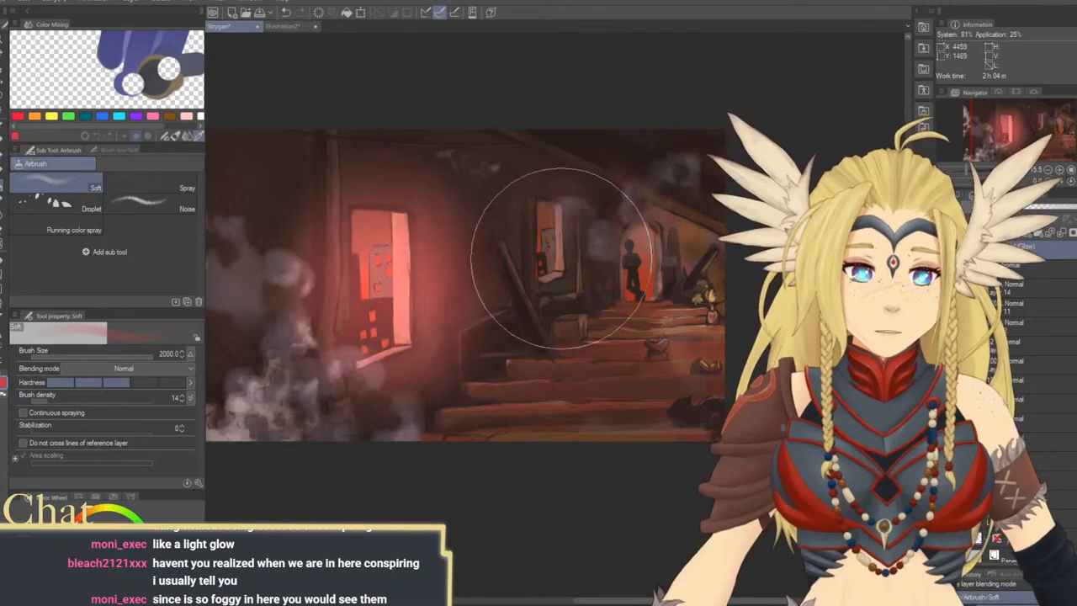
{"action": "left_click_drag", "start_coordinate": [562, 258], "coordinate": [531, 196]}
{"action": "key", "text": "ctrl+z"}
{"action": "key", "text": "ctrl+z"}
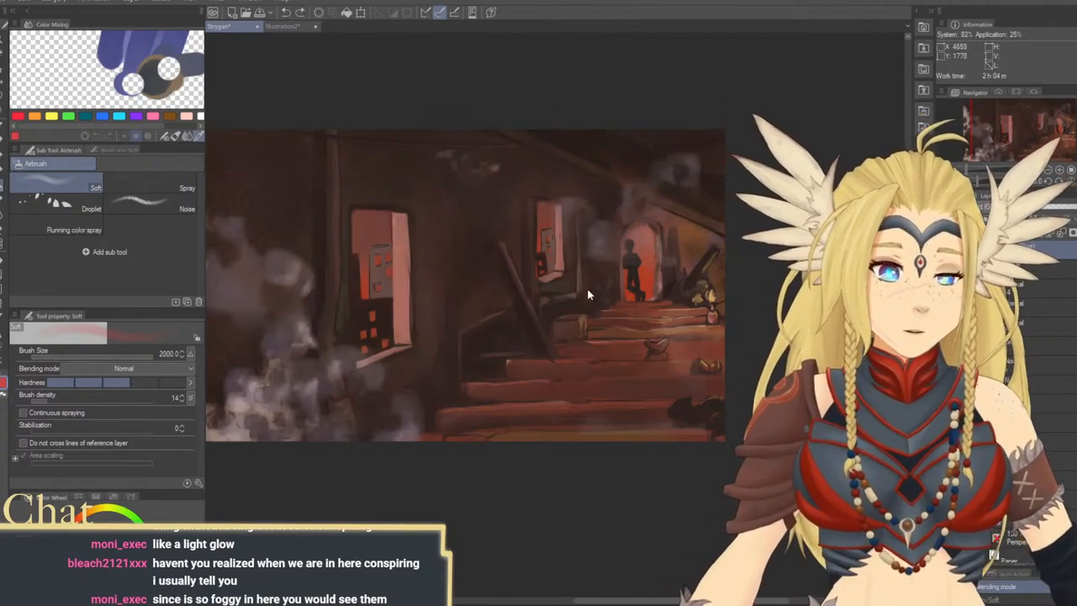
Try tighter red halos around the near window at airbrush size 1200 and around the far window and doorway at 800
{"action": "key", "text": "bracketleft"}
{"action": "key", "text": "bracketleft"}
{"action": "key", "text": "bracketleft"}
{"action": "mouse_move", "coordinate": [361, 228]}
{"action": "left_mouse_down"}
{"action": "mouse_move", "coordinate": [379, 348]}
{"action": "mouse_move", "coordinate": [361, 193]}
{"action": "left_mouse_up"}
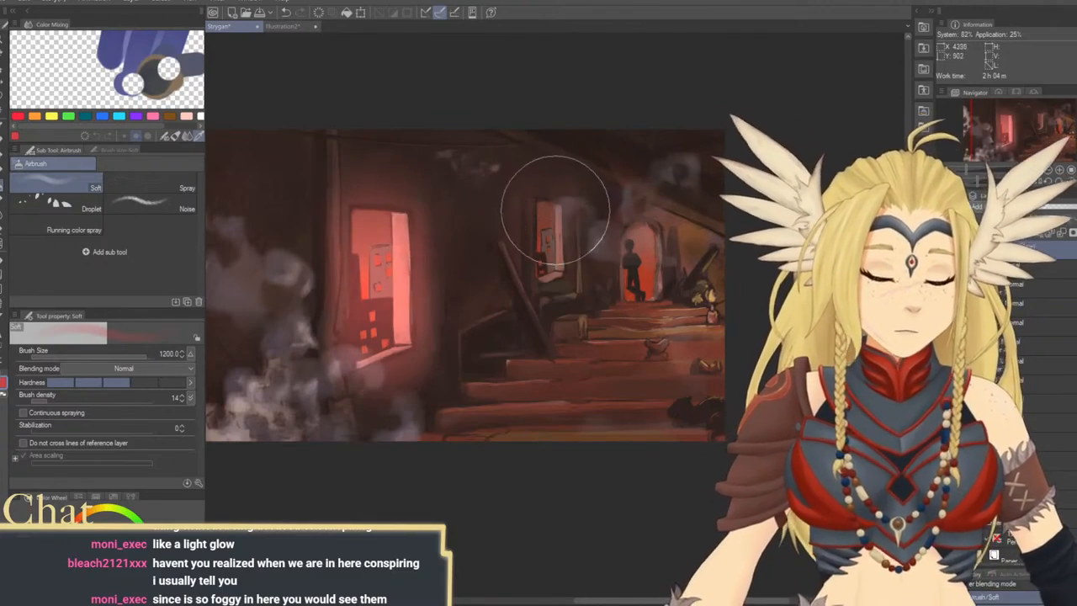
{"action": "key", "text": "bracketleft"}
{"action": "key", "text": "bracketleft"}
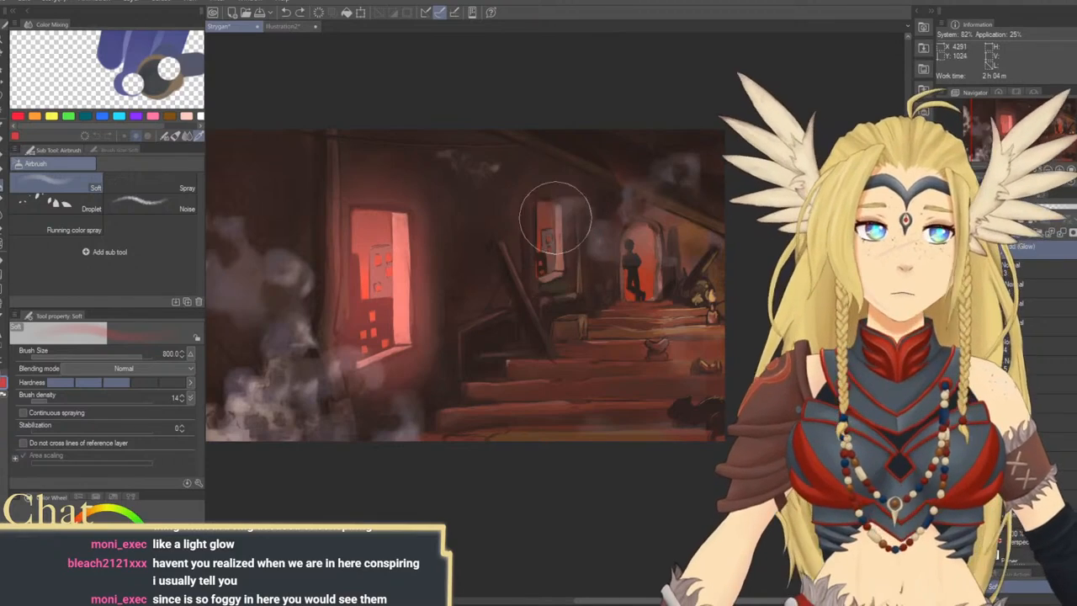
{"action": "left_click_drag", "start_coordinate": [555, 217], "coordinate": [545, 282]}
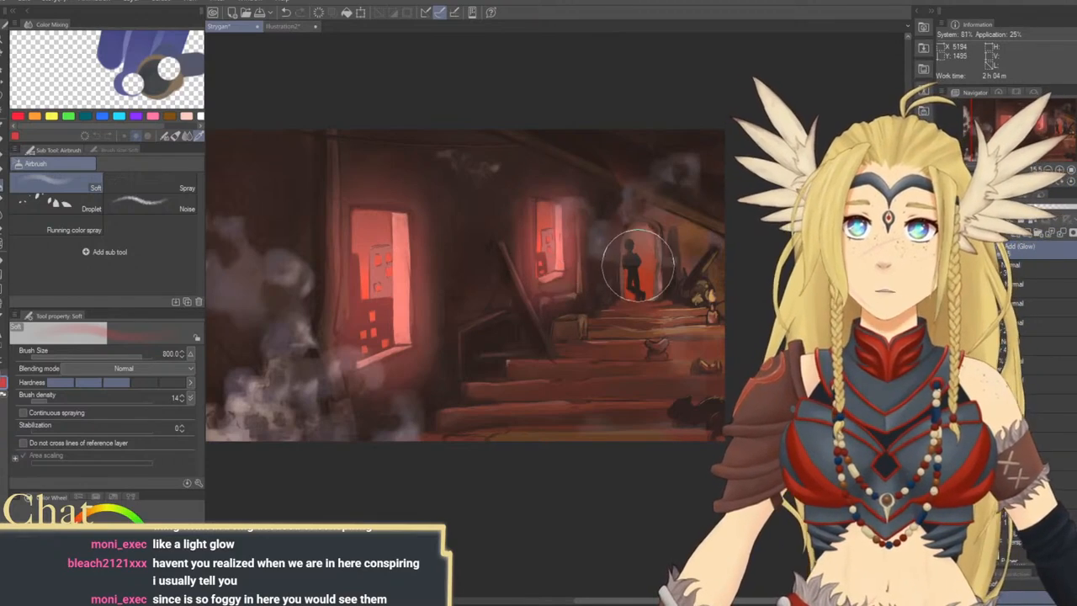
{"action": "mouse_move", "coordinate": [638, 263]}
{"action": "left_mouse_down"}
{"action": "mouse_move", "coordinate": [636, 282]}
{"action": "mouse_move", "coordinate": [634, 242]}
{"action": "left_mouse_up"}
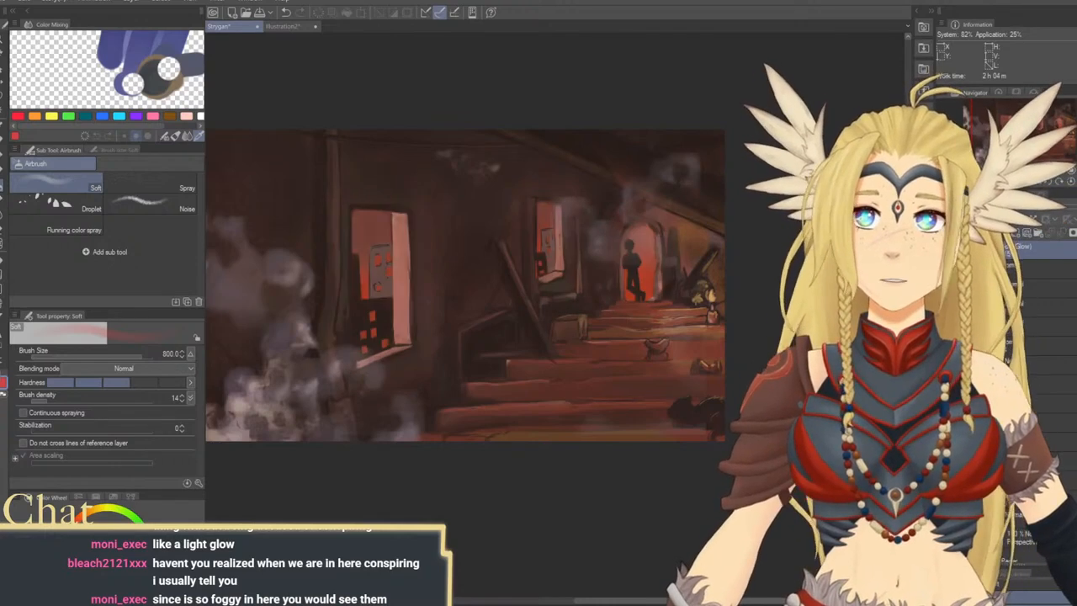
Try broad sweeps of red glow across the stairs and the wall between the windows at airbrush size 1000
{"action": "key", "text": "bracketright"}
{"action": "key", "text": "bracketright"}
{"action": "left_click_drag", "start_coordinate": [546, 390], "coordinate": [495, 337]}
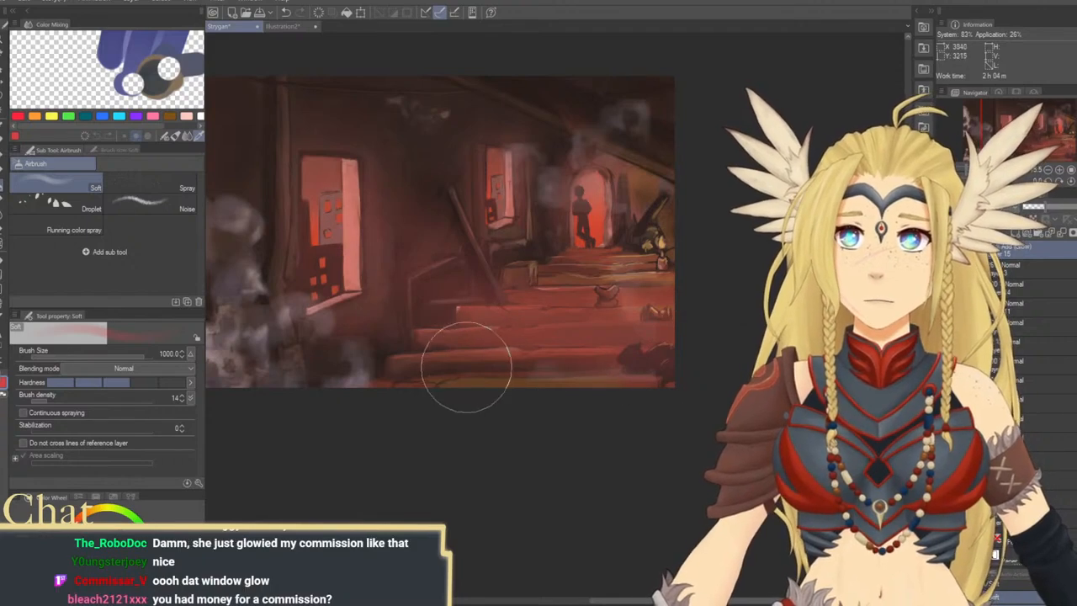
{"action": "key", "text": "ctrl+z"}
{"action": "key", "text": "ctrl+z"}
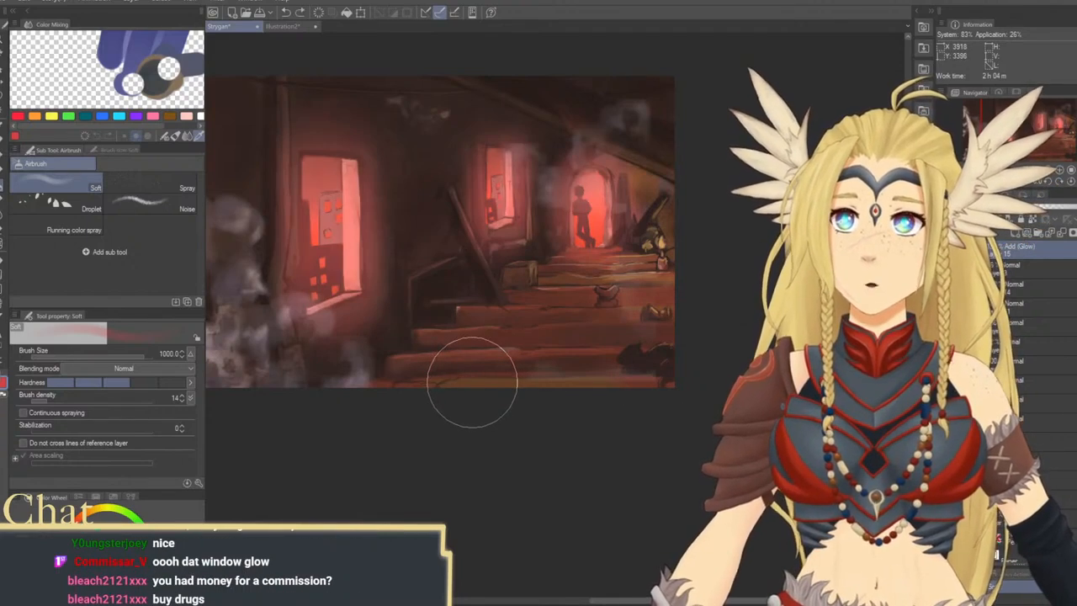
{"action": "key", "text": "ctrl+z"}
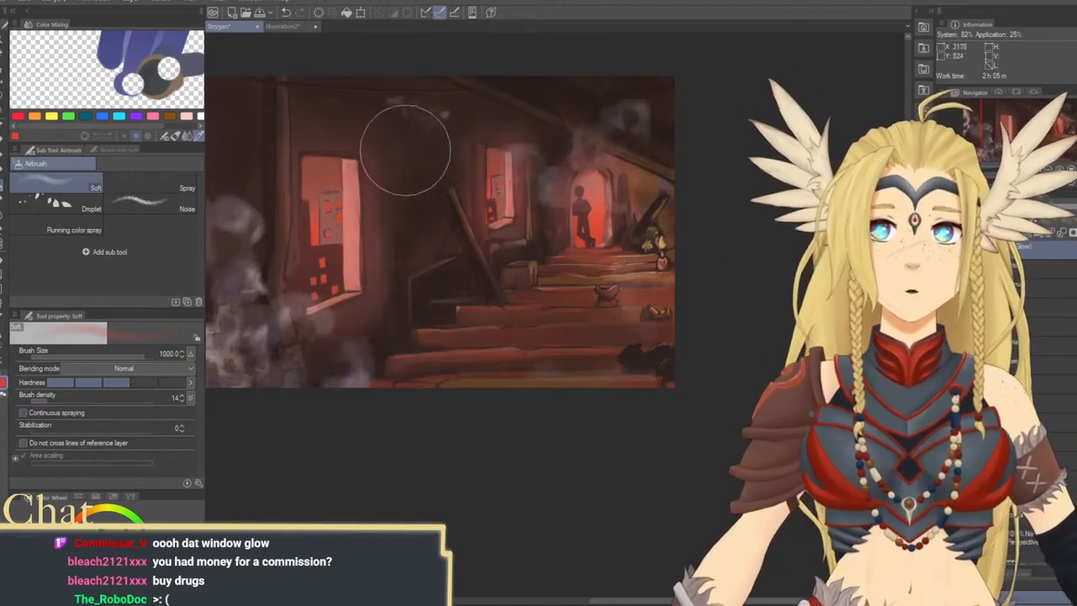
{"action": "left_click_drag", "start_coordinate": [415, 164], "coordinate": [516, 368]}
{"action": "key", "text": "ctrl+z"}
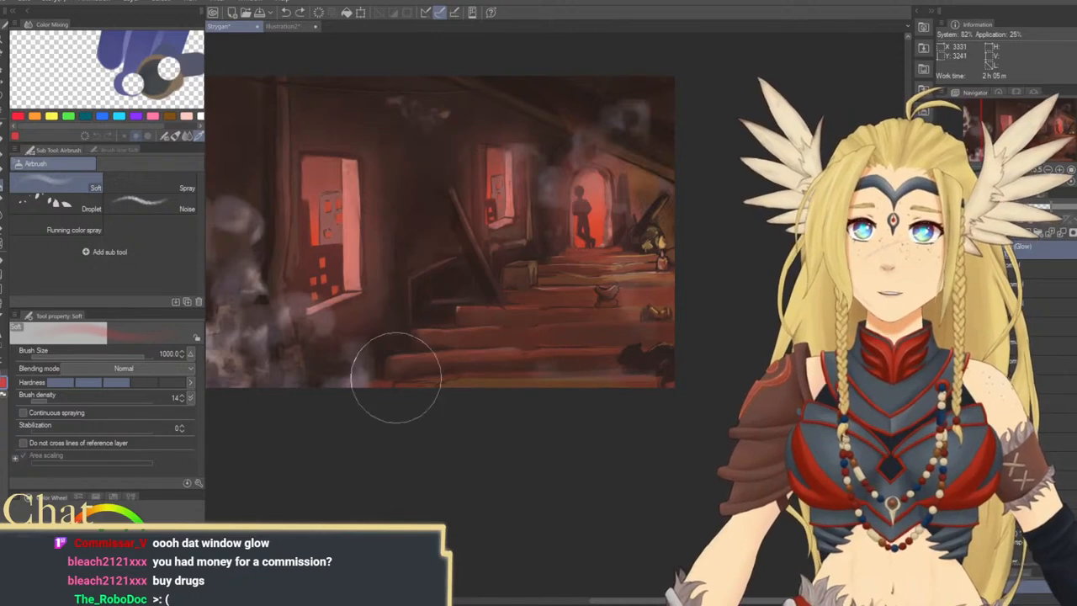
{"action": "key", "text": "ctrl+y"}
{"action": "key", "text": "ctrl+z"}
Airbrush a red glow onto the wall between the windows at size 1000 and around the doorway at size 400
{"action": "left_click_drag", "start_coordinate": [423, 202], "coordinate": [489, 313]}
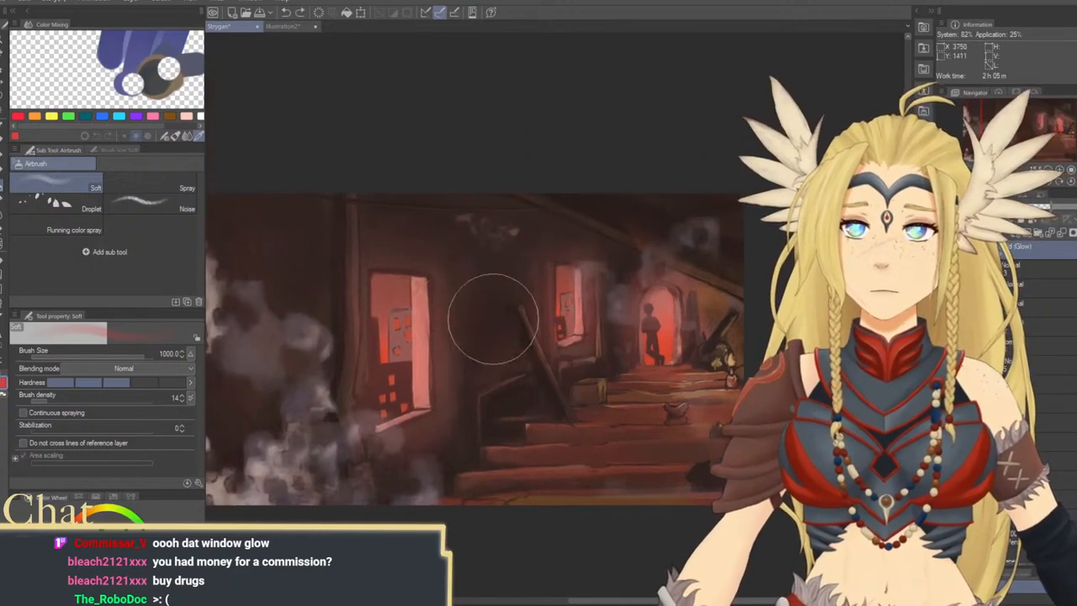
{"action": "mouse_move", "coordinate": [424, 353]}
{"action": "left_mouse_down"}
{"action": "mouse_move", "coordinate": [514, 237]}
{"action": "mouse_move", "coordinate": [412, 321]}
{"action": "mouse_move", "coordinate": [454, 258]}
{"action": "mouse_move", "coordinate": [404, 280]}
{"action": "mouse_move", "coordinate": [520, 224]}
{"action": "mouse_move", "coordinate": [496, 271]}
{"action": "left_mouse_up"}
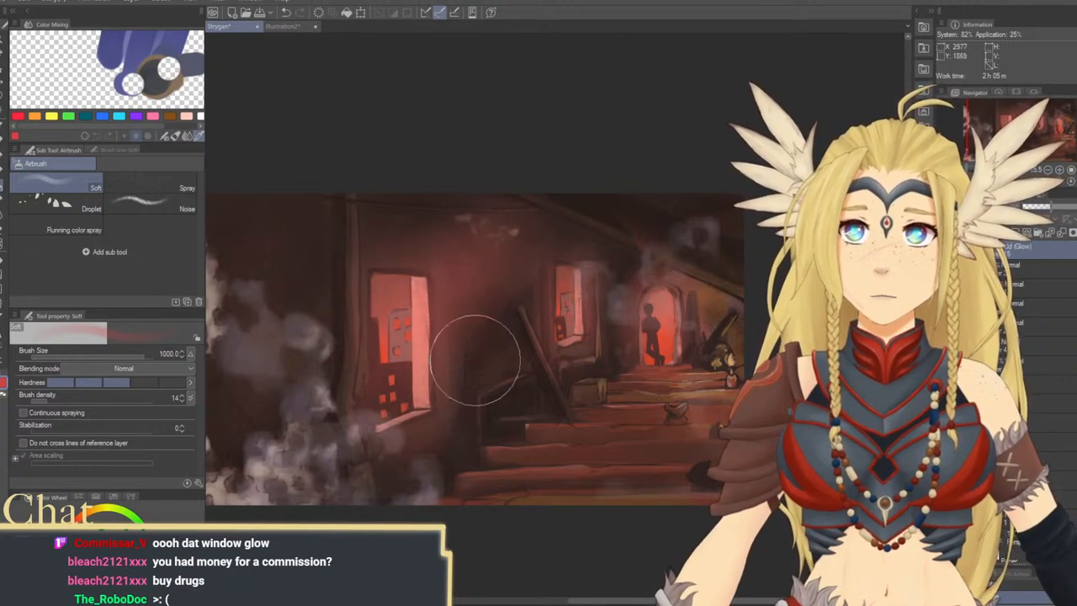
{"action": "left_click_drag", "start_coordinate": [577, 318], "coordinate": [525, 337]}
{"action": "key", "text": "bracketleft"}
{"action": "key", "text": "bracketleft"}
{"action": "key", "text": "bracketleft"}
{"action": "key", "text": "bracketleft"}
{"action": "key", "text": "bracketleft"}
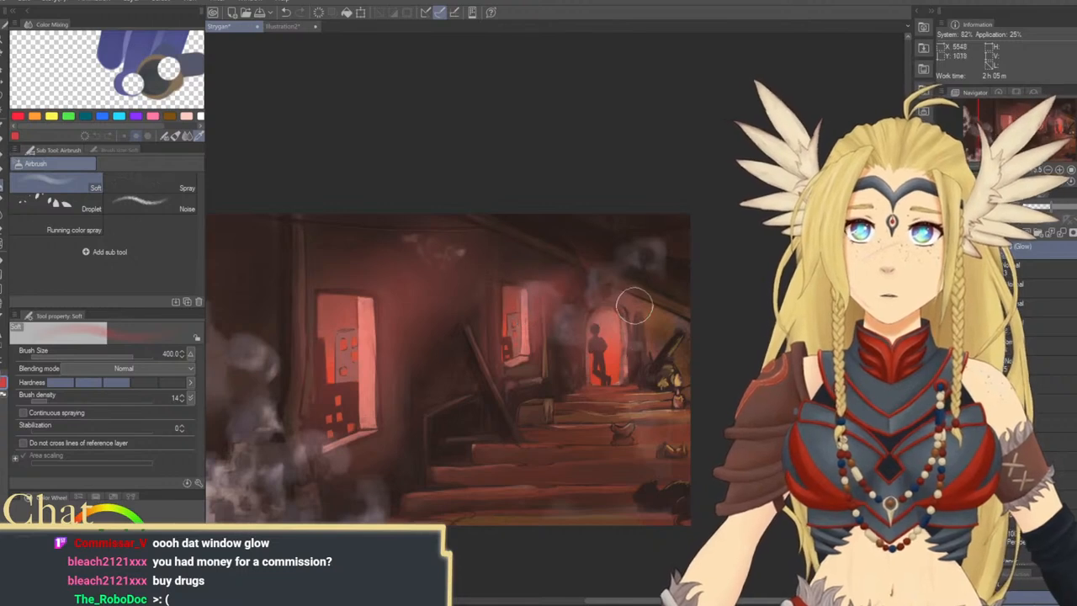
{"action": "mouse_move", "coordinate": [633, 374]}
{"action": "left_mouse_down"}
{"action": "mouse_move", "coordinate": [678, 312]}
{"action": "mouse_move", "coordinate": [660, 328]}
{"action": "left_mouse_up"}
Spread soft red light over the steps and the wall by the near window with the airbrush at size 1000
{"action": "key", "text": "bracketright"}
{"action": "key", "text": "bracketright"}
{"action": "key", "text": "bracketright"}
{"action": "key", "text": "bracketright"}
{"action": "key", "text": "bracketright"}
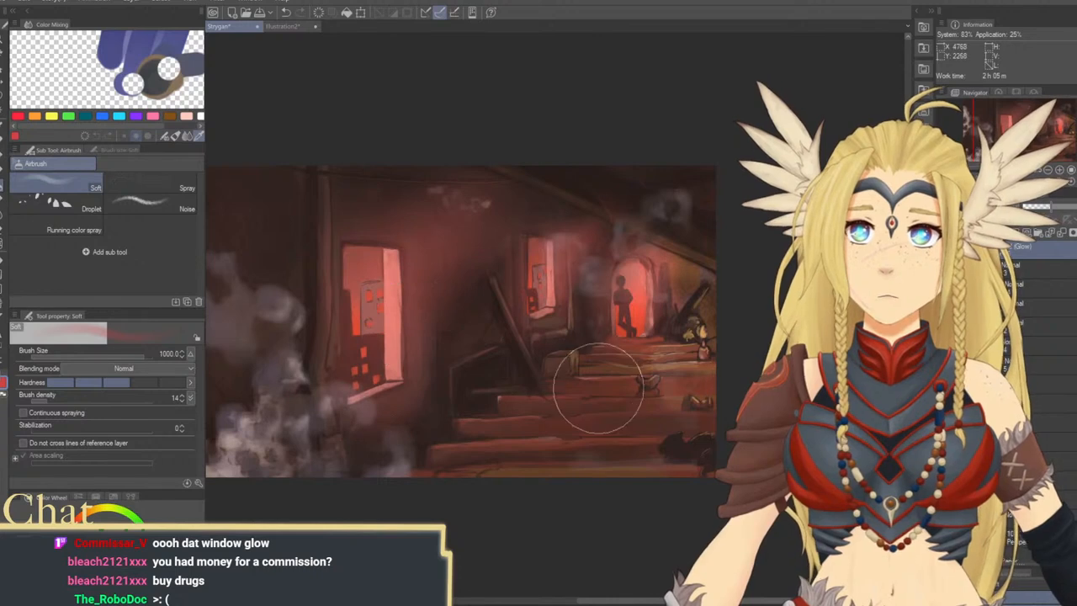
{"action": "left_click_drag", "start_coordinate": [584, 375], "coordinate": [558, 404]}
{"action": "left_click_drag", "start_coordinate": [387, 325], "coordinate": [410, 366]}
{"action": "left_click_drag", "start_coordinate": [411, 365], "coordinate": [413, 394]}
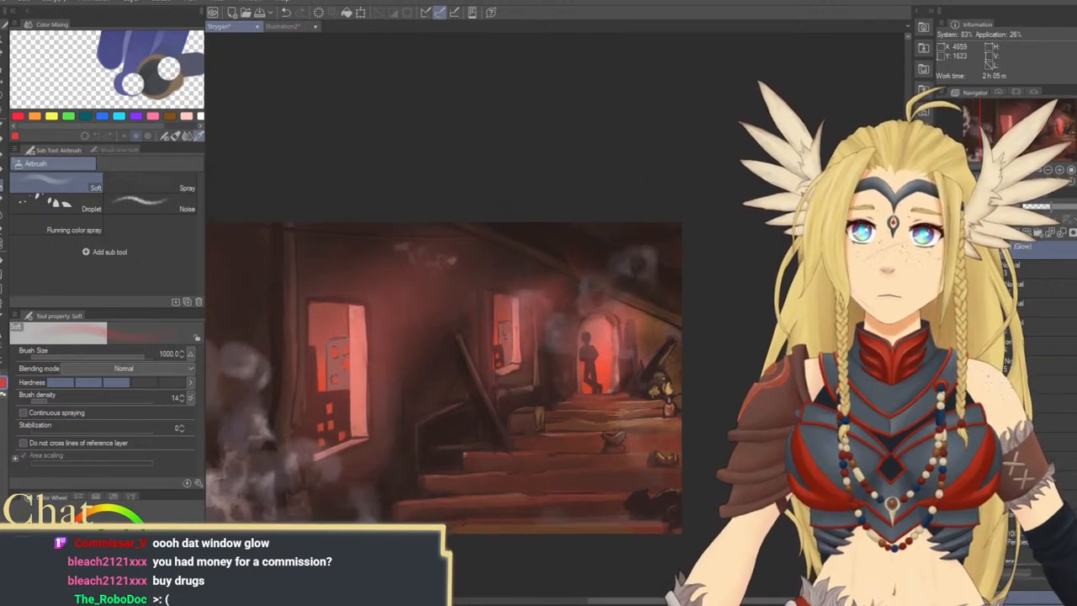
Tint the edges of the smoke puffs beside the near window with red light at airbrush sizes 500 and 300
{"action": "key", "text": "bracketleft"}
{"action": "key", "text": "bracketleft"}
{"action": "key", "text": "bracketleft"}
{"action": "key", "text": "bracketleft"}
{"action": "key", "text": "bracketleft"}
{"action": "key", "text": "bracketleft"}
{"action": "left_click_drag", "start_coordinate": [527, 364], "coordinate": [683, 254]}
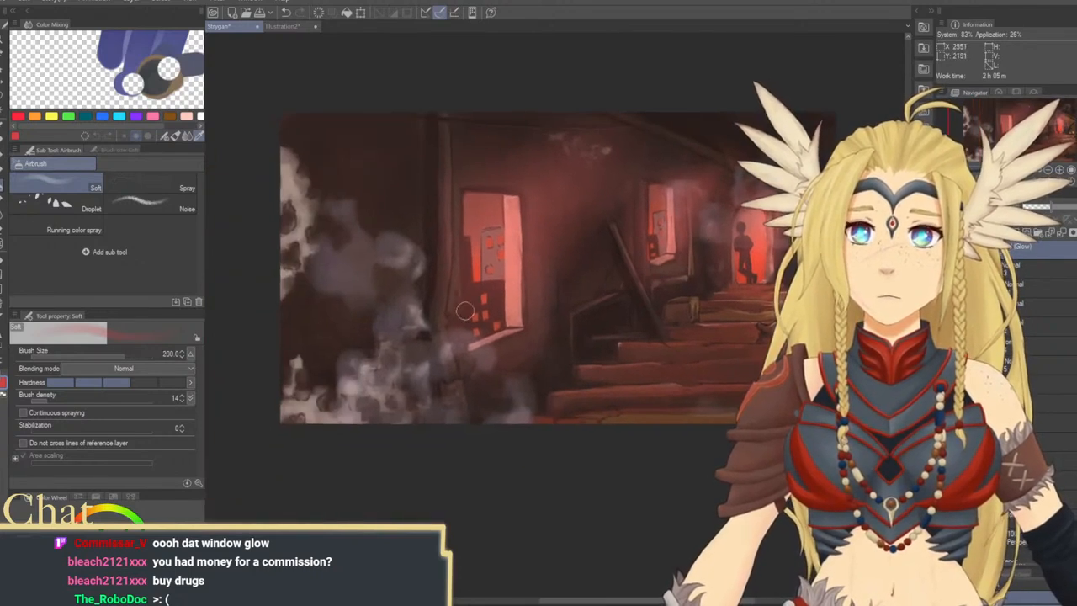
{"action": "key", "text": "bracketright"}
{"action": "key", "text": "bracketright"}
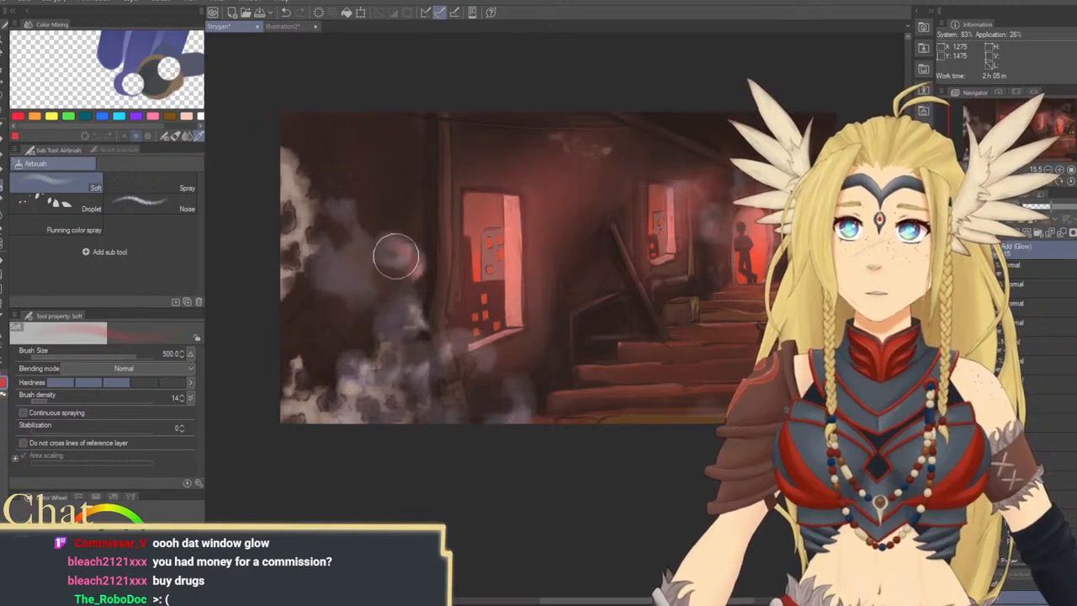
{"action": "left_click_drag", "start_coordinate": [394, 255], "coordinate": [409, 260]}
{"action": "key", "text": "bracketleft"}
{"action": "left_click_drag", "start_coordinate": [415, 314], "coordinate": [412, 312]}
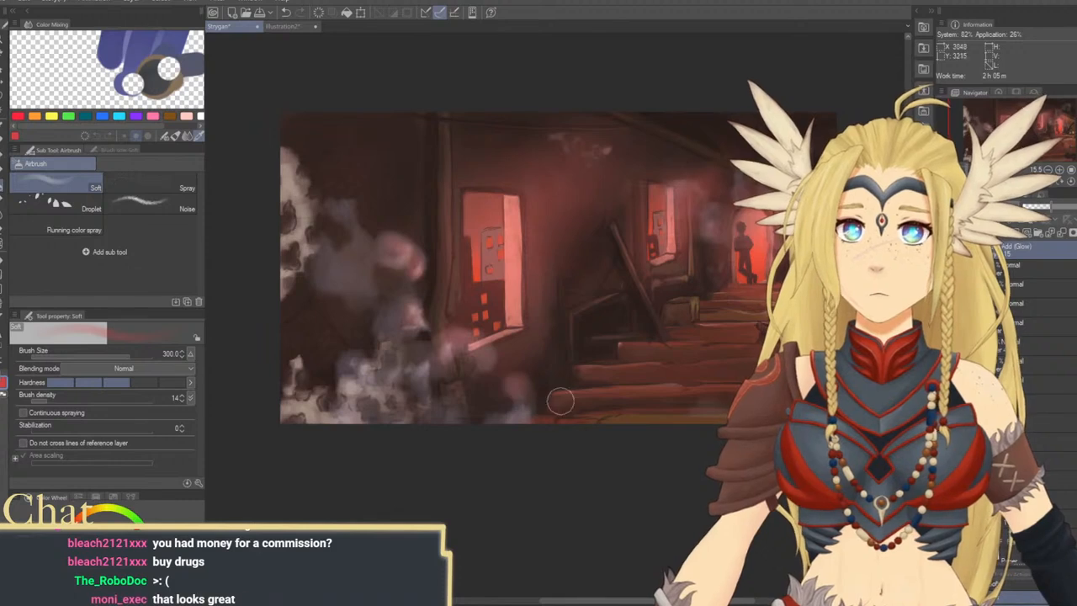
Add small red light accents around the ceiling beam and doorway, reducing the airbrush to size 170
{"action": "mouse_move", "coordinate": [713, 308]}
{"action": "left_mouse_down"}
{"action": "mouse_move", "coordinate": [558, 338]}
{"action": "mouse_move", "coordinate": [541, 358]}
{"action": "left_mouse_up"}
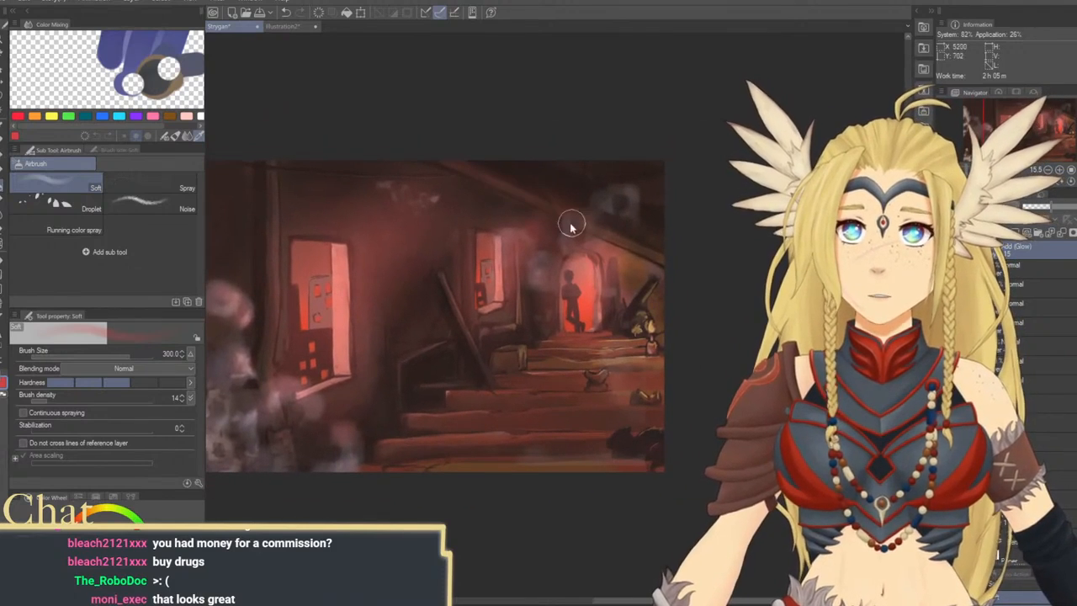
{"action": "key", "text": "bracketleft"}
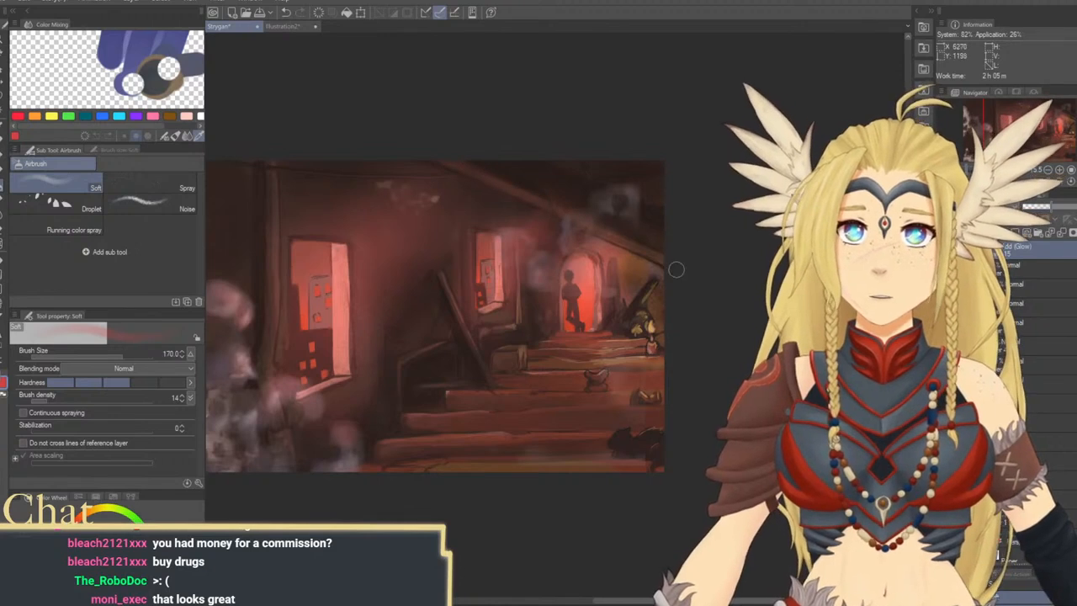
{"action": "left_click_drag", "start_coordinate": [677, 340], "coordinate": [725, 316]}
{"action": "mouse_move", "coordinate": [594, 337]}
{"action": "left_mouse_down"}
{"action": "mouse_move", "coordinate": [611, 334]}
{"action": "mouse_move", "coordinate": [589, 349]}
{"action": "mouse_move", "coordinate": [580, 331]}
{"action": "left_mouse_up"}
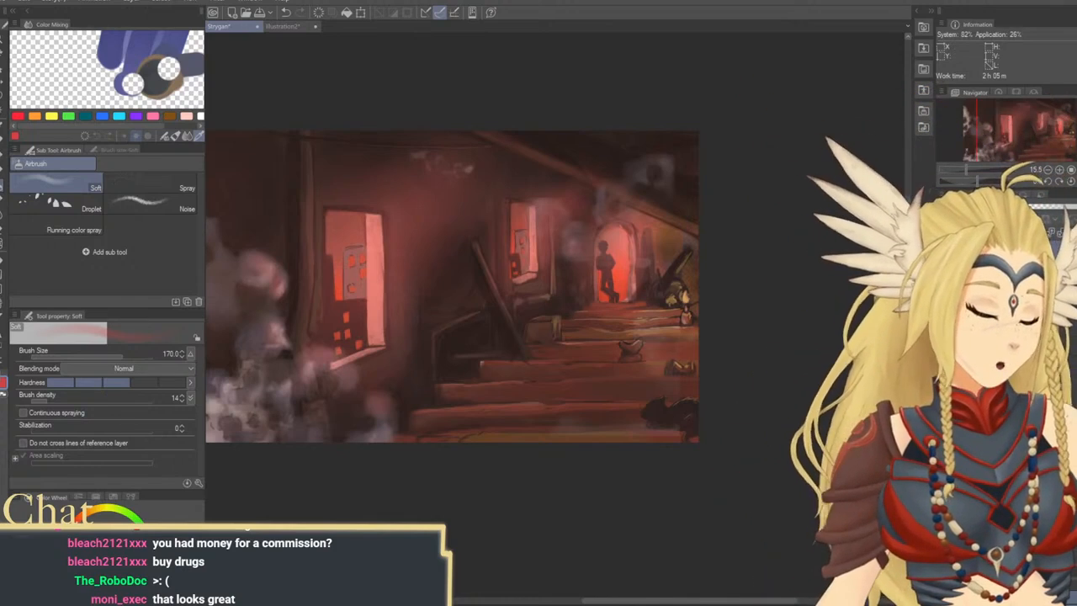
Add a Multiply layer above the glow layer and shade the scene with a muted dark red airbrush at sizes 1500 and 1200
{"action": "key", "text": "bracketright"}
{"action": "key", "text": "bracketright"}
{"action": "key", "text": "bracketright"}
{"action": "key", "text": "bracketright"}
{"action": "key", "text": "bracketright"}
{"action": "key", "text": "bracketright"}
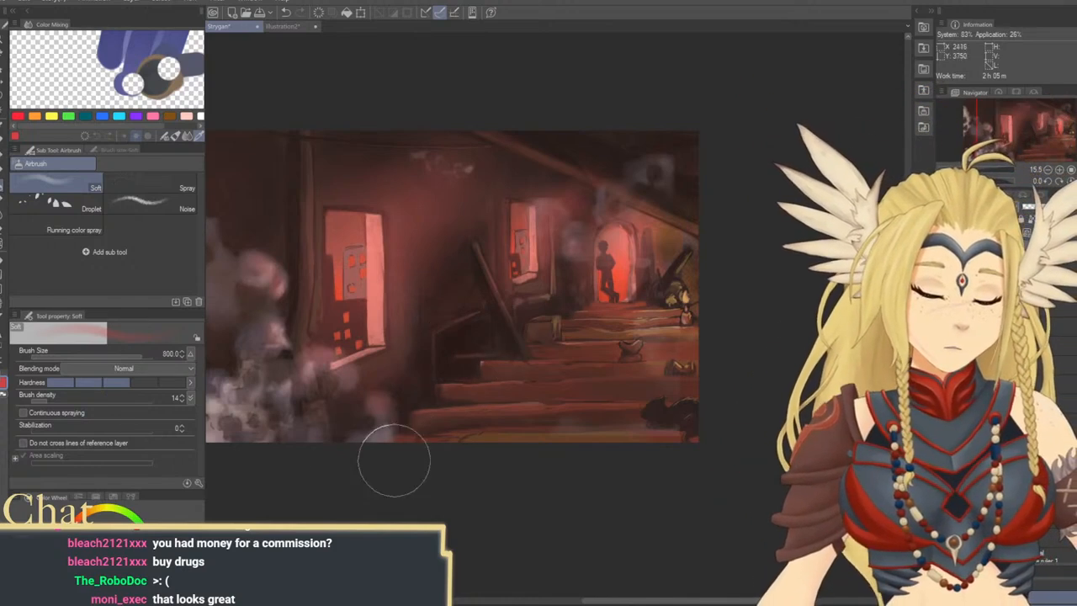
{"action": "key", "text": "bracketright"}
{"action": "key", "text": "bracketright"}
{"action": "key", "text": "bracketright"}
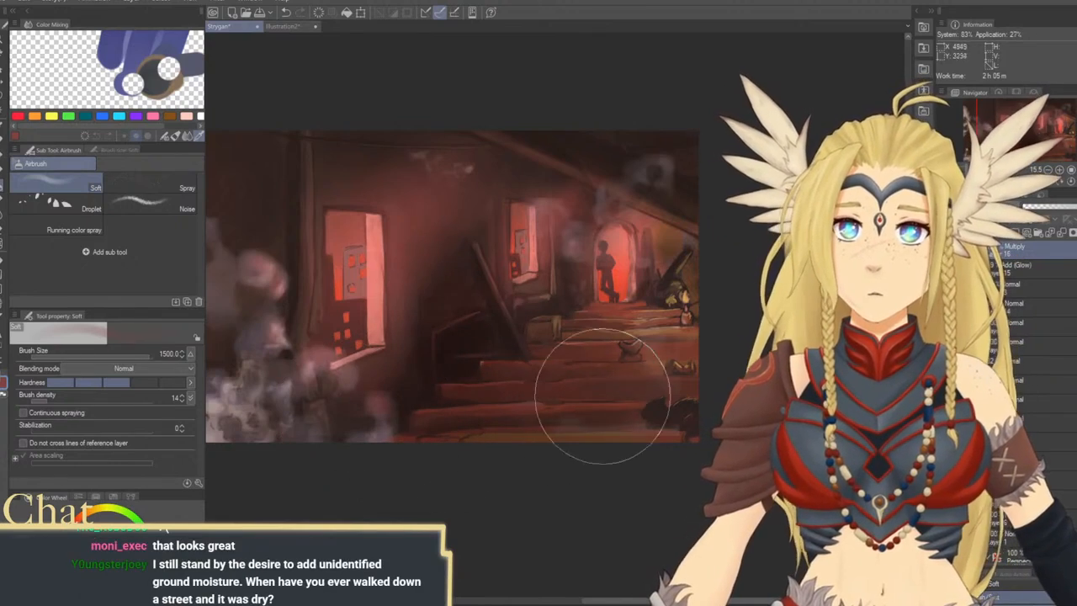
{"action": "key", "text": "bracketleft"}
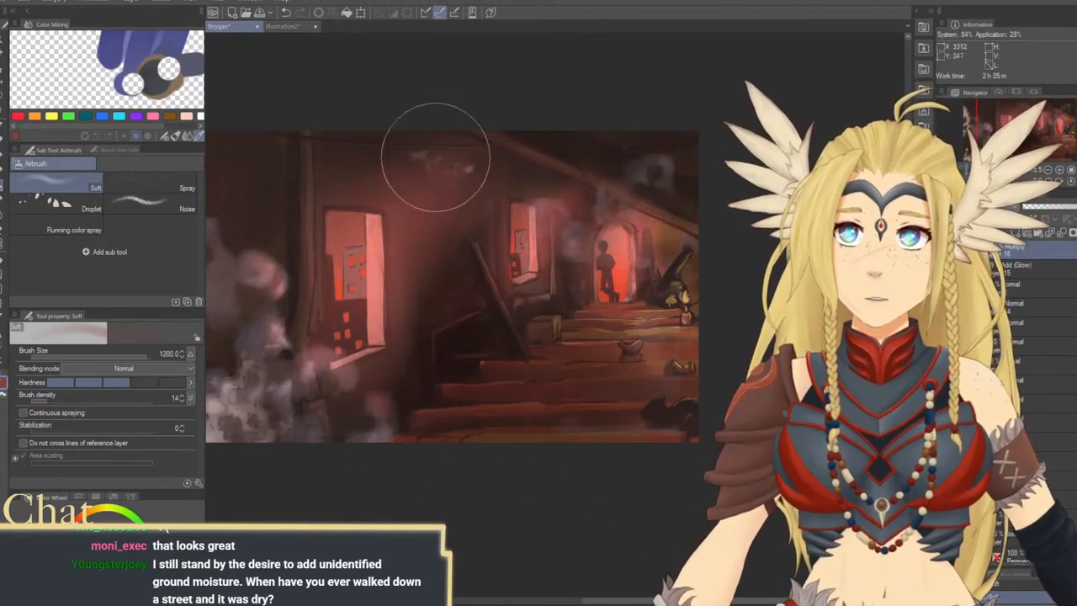
{"action": "mouse_move", "coordinate": [540, 203]}
{"action": "left_mouse_down"}
{"action": "mouse_move", "coordinate": [505, 220]}
{"action": "mouse_move", "coordinate": [673, 171]}
{"action": "left_mouse_up"}
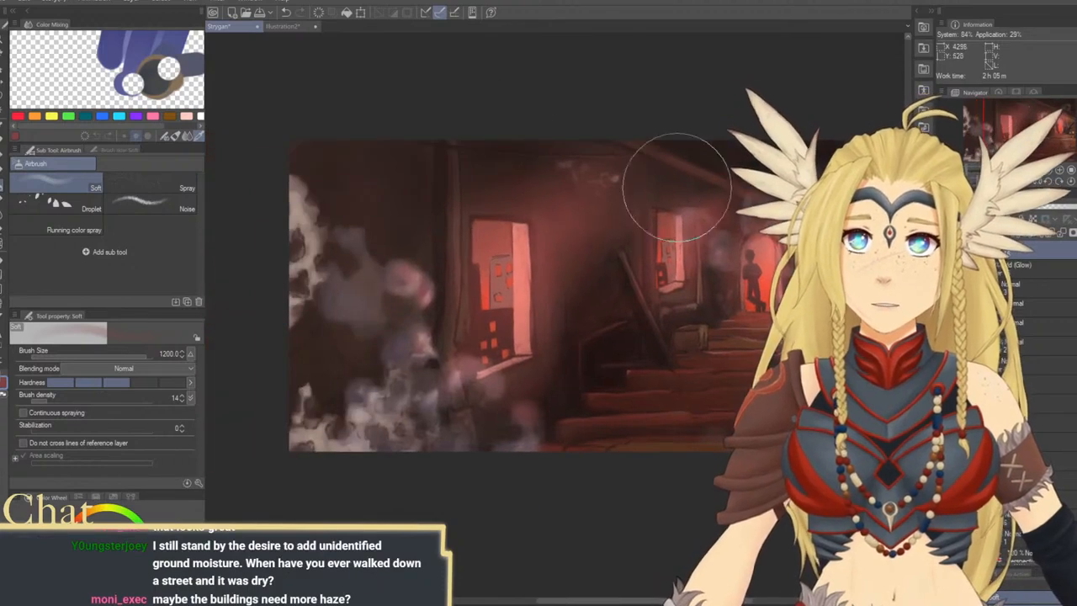
Darken the smoky corner and lower steps on the Multiply layer with the airbrush at size 2000, reducing it to 1200
{"action": "key", "text": "bracketright"}
{"action": "key", "text": "bracketright"}
{"action": "key", "text": "bracketright"}
{"action": "left_click_drag", "start_coordinate": [356, 290], "coordinate": [396, 471]}
{"action": "left_click_drag", "start_coordinate": [495, 467], "coordinate": [383, 518]}
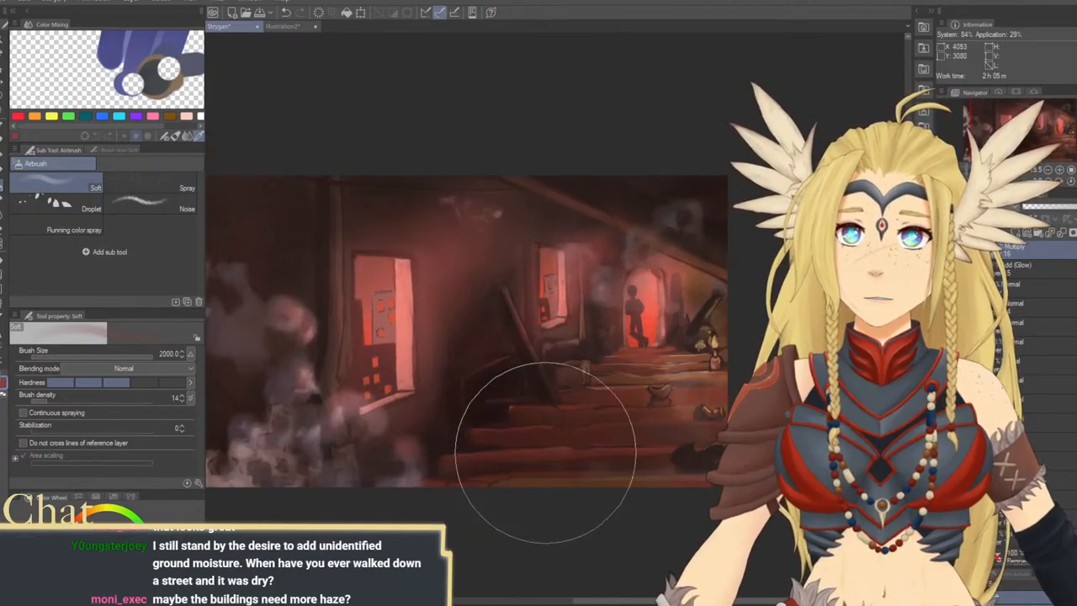
{"action": "key", "text": "bracketleft"}
{"action": "key", "text": "bracketleft"}
{"action": "key", "text": "bracketleft"}
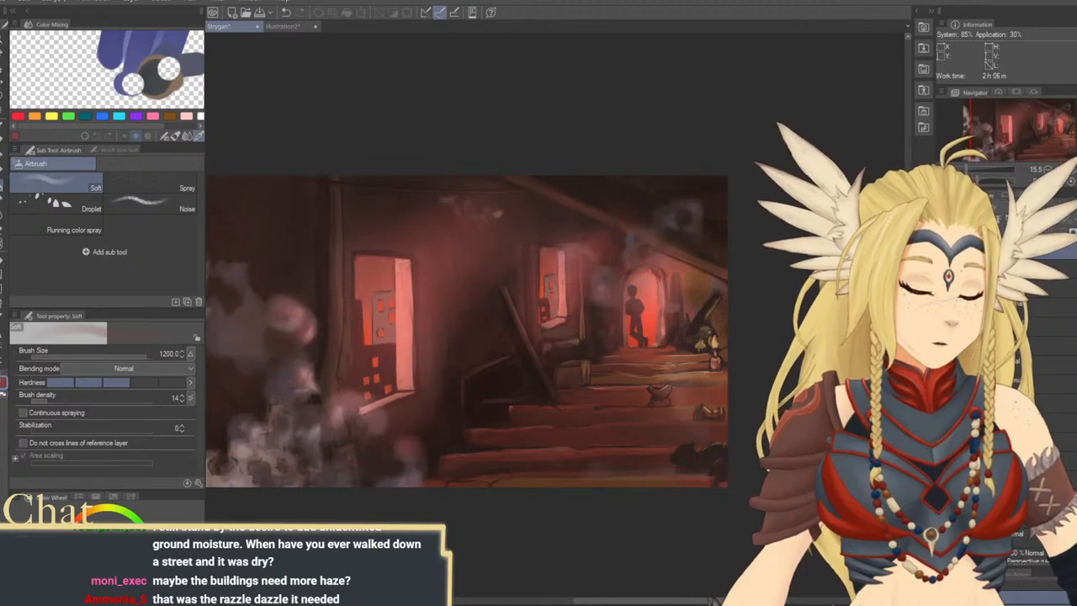
Try a light red haze over the near window's base and the crate by the steps at airbrush size 1200
{"action": "left_click", "coordinate": [944, 246]}
{"action": "mouse_move", "coordinate": [761, 411]}
{"action": "left_mouse_down"}
{"action": "mouse_move", "coordinate": [735, 385]}
{"action": "mouse_move", "coordinate": [811, 368]}
{"action": "mouse_move", "coordinate": [764, 392]}
{"action": "left_mouse_up"}
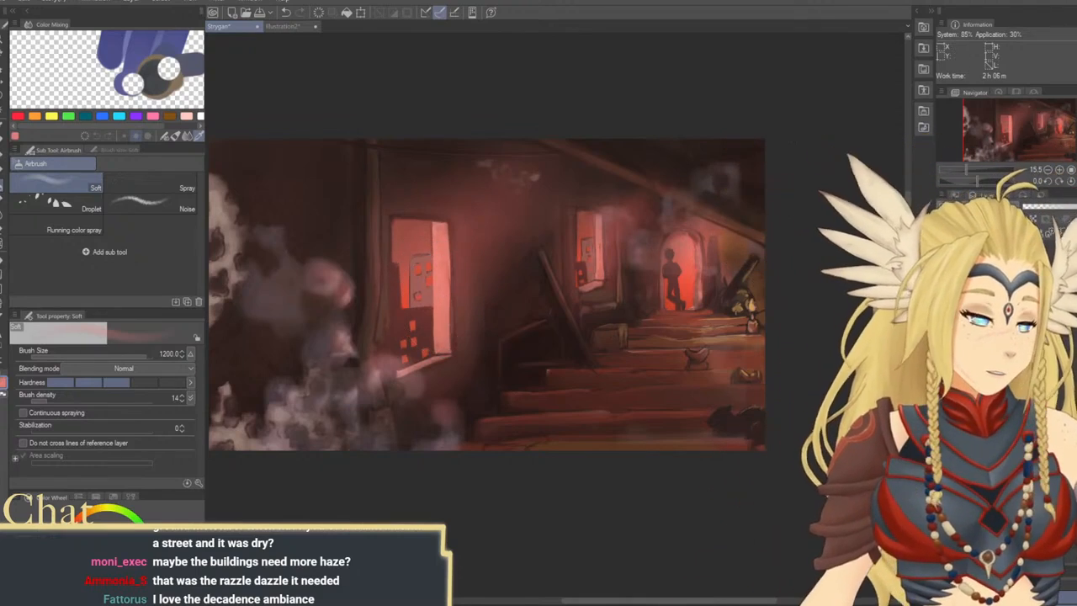
{"action": "mouse_move", "coordinate": [471, 393]}
{"action": "left_mouse_down"}
{"action": "mouse_move", "coordinate": [409, 396]}
{"action": "mouse_move", "coordinate": [404, 387]}
{"action": "mouse_move", "coordinate": [444, 387]}
{"action": "mouse_move", "coordinate": [423, 364]}
{"action": "mouse_move", "coordinate": [436, 354]}
{"action": "left_mouse_up"}
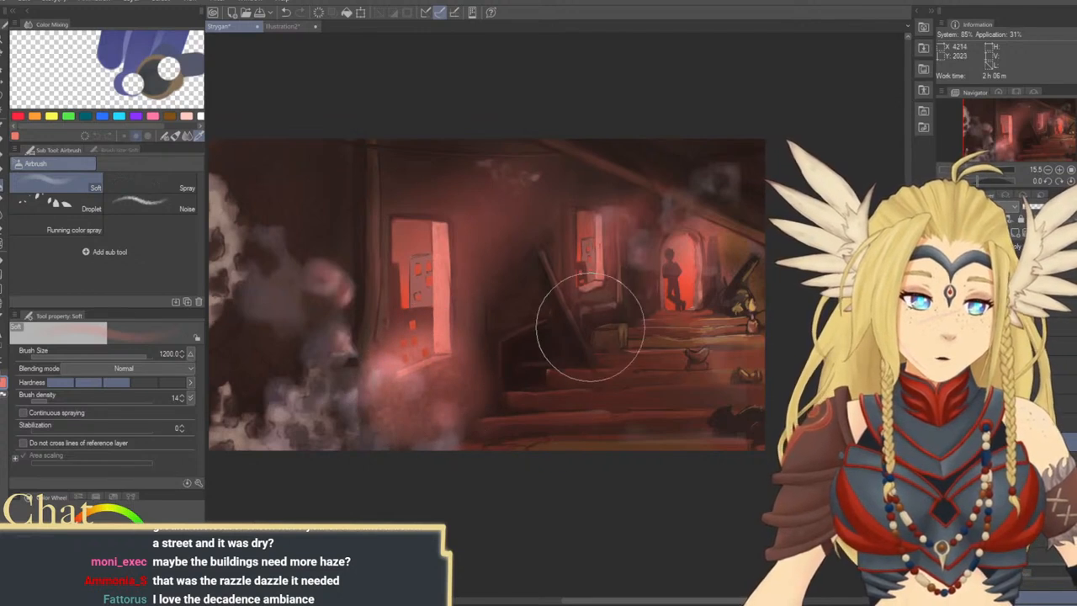
{"action": "left_click_drag", "start_coordinate": [591, 327], "coordinate": [599, 349]}
{"action": "key", "text": "ctrl+z"}
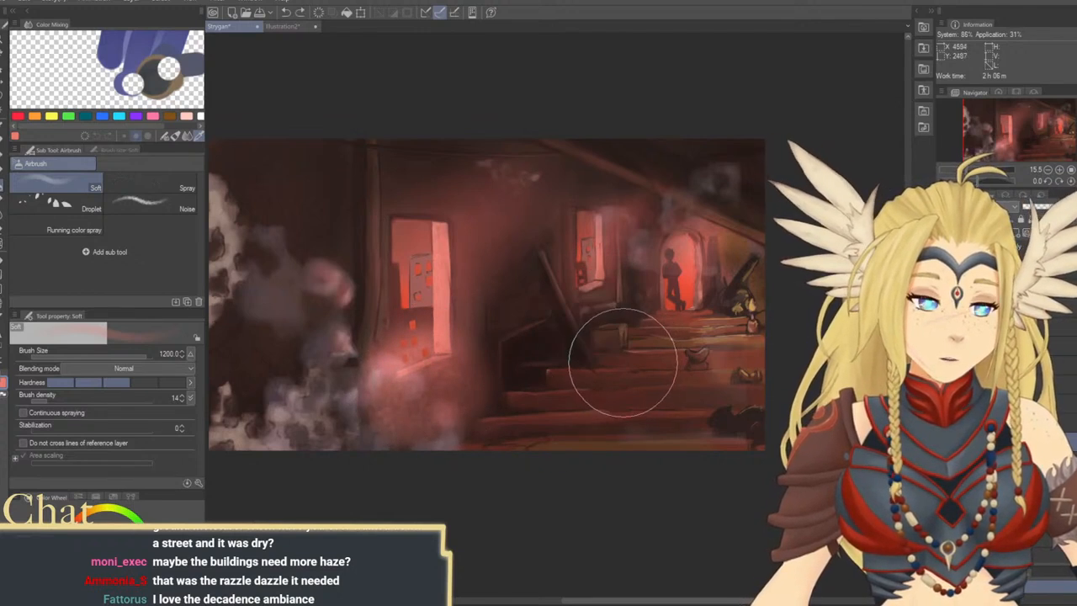
{"action": "key", "text": "ctrl+z"}
Haze the buildings seen through the near window with light red, using a smaller airbrush
{"action": "key", "text": "ctrl+z"}
{"action": "key", "text": "["}
{"action": "key", "text": "["}
{"action": "key", "text": "["}
{"action": "mouse_move", "coordinate": [413, 356]}
{"action": "left_mouse_down"}
{"action": "mouse_move", "coordinate": [468, 411]}
{"action": "mouse_move", "coordinate": [421, 363]}
{"action": "mouse_move", "coordinate": [407, 388]}
{"action": "left_mouse_up"}
{"action": "key", "text": "ctrl+z"}
Haze the view through the far window with light red at airbrush size 1000, clearing the excess from the fallen beam and crate
{"action": "key", "text": "]"}
{"action": "key", "text": "]"}
{"action": "left_click_drag", "start_coordinate": [587, 303], "coordinate": [585, 309]}
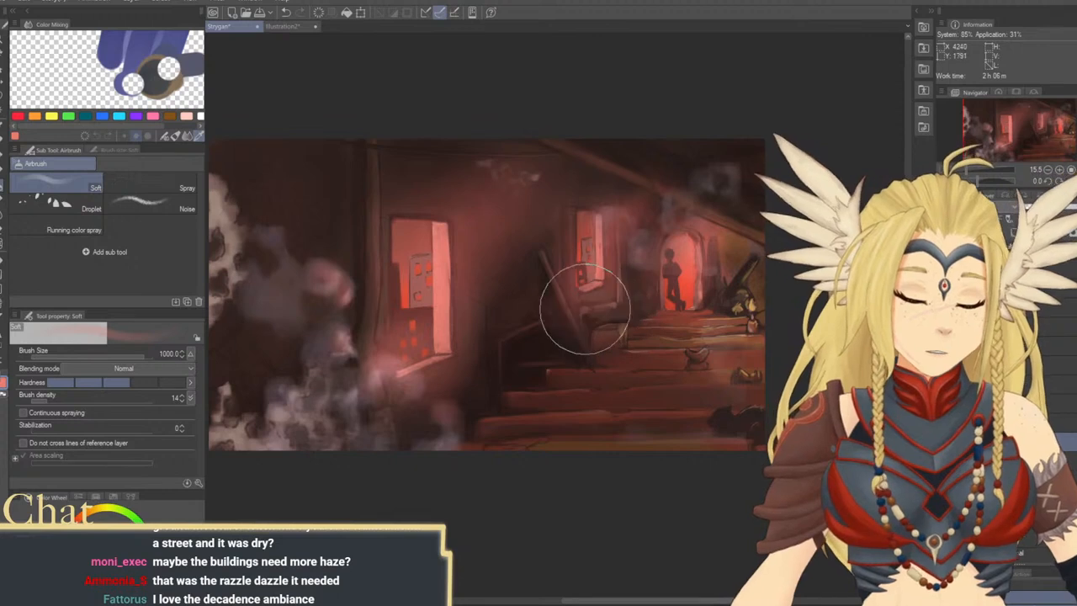
{"action": "key", "text": "ctrl+z"}
{"action": "mouse_move", "coordinate": [619, 254]}
{"action": "left_mouse_down"}
{"action": "mouse_move", "coordinate": [610, 210]}
{"action": "mouse_move", "coordinate": [621, 312]}
{"action": "mouse_move", "coordinate": [638, 222]}
{"action": "left_mouse_up"}
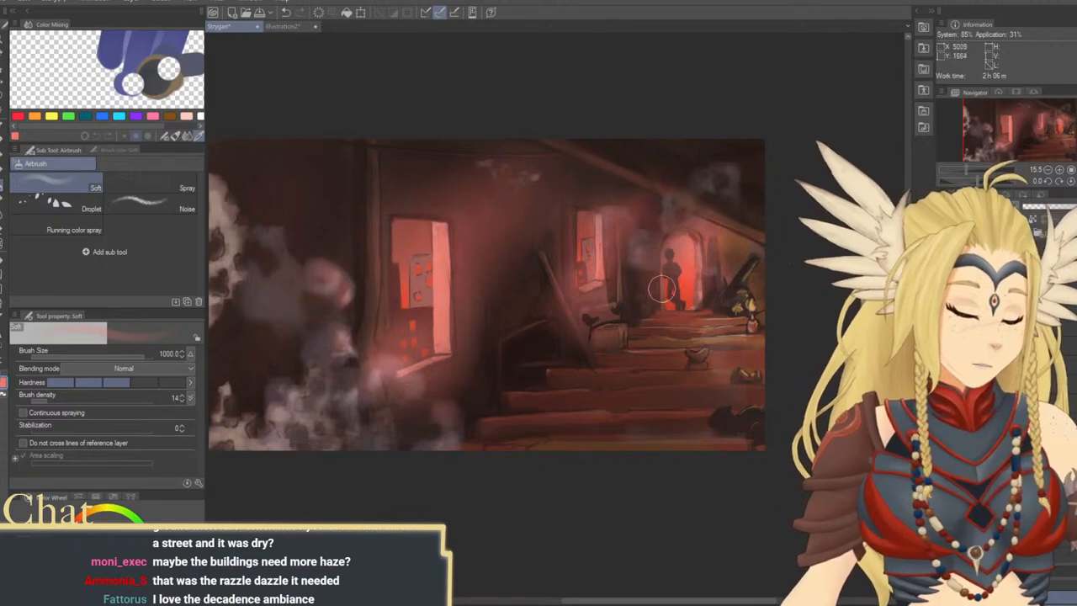
{"action": "mouse_move", "coordinate": [661, 288]}
{"action": "left_mouse_down"}
{"action": "mouse_move", "coordinate": [637, 319]}
{"action": "mouse_move", "coordinate": [584, 329]}
{"action": "mouse_move", "coordinate": [570, 317]}
{"action": "mouse_move", "coordinate": [612, 297]}
{"action": "left_mouse_up"}
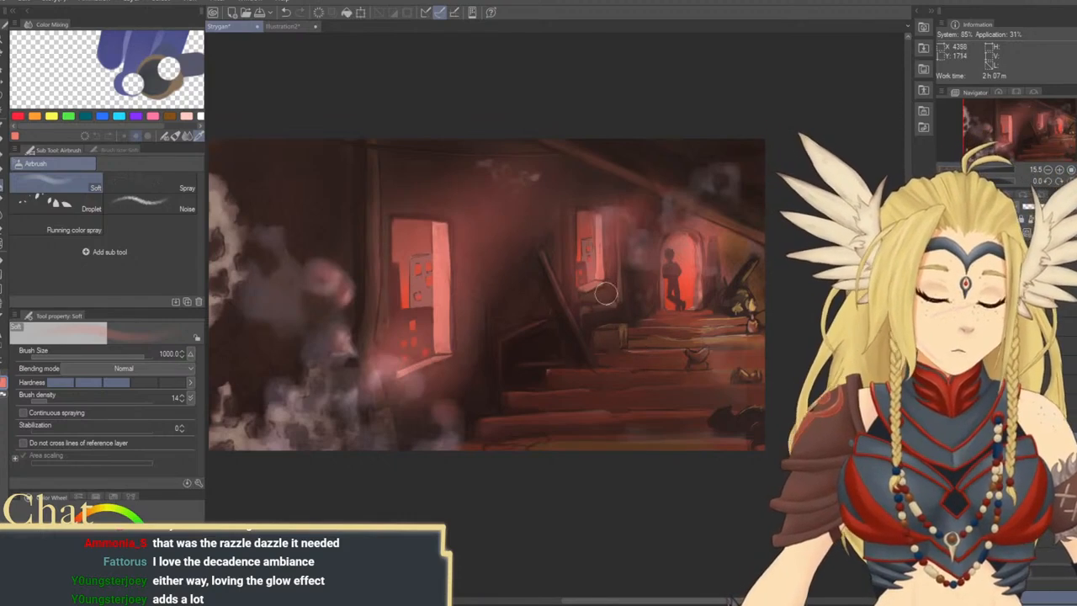
Try a paler pink haze over the buildings in the near window with the soft airbrush at size 400
{"action": "mouse_move", "coordinate": [577, 373]}
{"action": "left_mouse_down"}
{"action": "mouse_move", "coordinate": [610, 374]}
{"action": "mouse_move", "coordinate": [589, 389]}
{"action": "mouse_move", "coordinate": [575, 359]}
{"action": "left_mouse_up"}
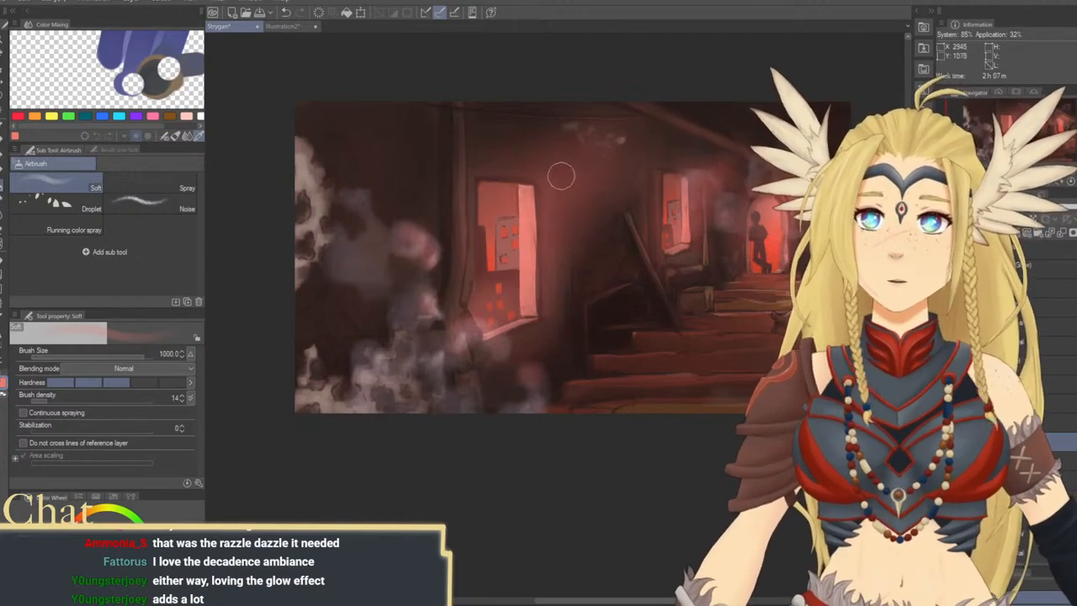
{"action": "left_click_drag", "start_coordinate": [675, 403], "coordinate": [552, 434]}
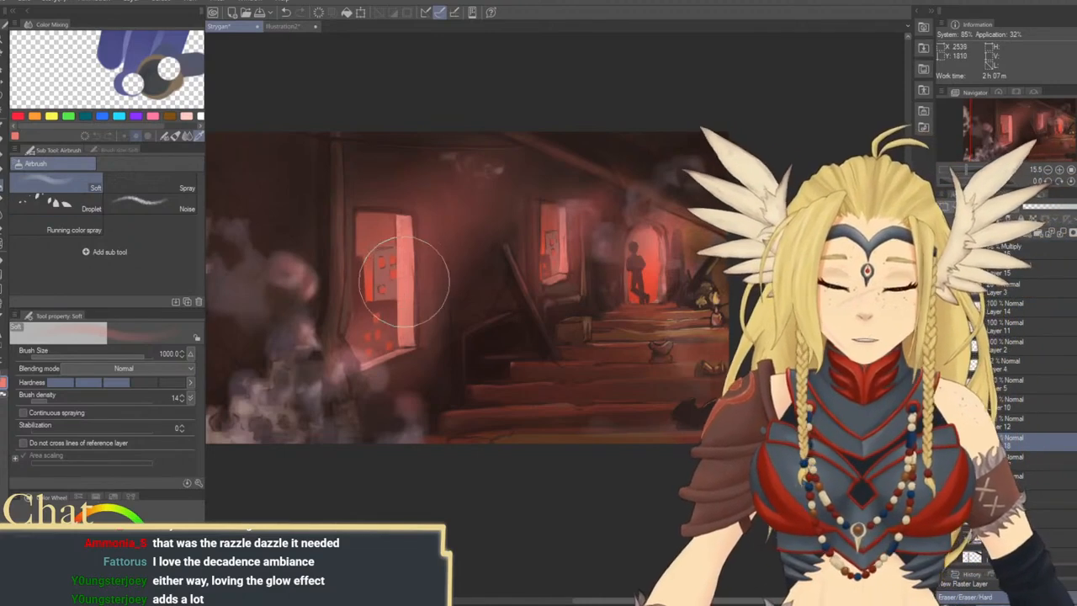
{"action": "key", "text": "bracketleft"}
{"action": "key", "text": "bracketleft"}
{"action": "key", "text": "bracketleft"}
{"action": "key", "text": "bracketleft"}
{"action": "key", "text": "bracketleft"}
{"action": "mouse_move", "coordinate": [386, 295]}
{"action": "left_mouse_down"}
{"action": "mouse_move", "coordinate": [377, 287]}
{"action": "mouse_move", "coordinate": [393, 279]}
{"action": "left_mouse_up"}
{"action": "key", "text": "ctrl+z"}
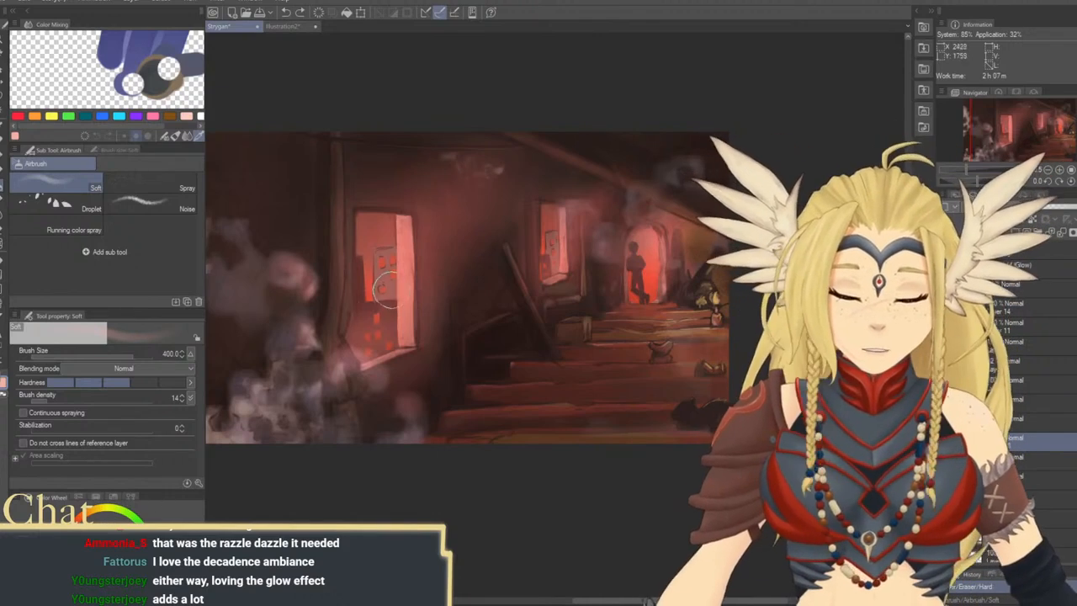
{"action": "mouse_move", "coordinate": [385, 286]}
{"action": "left_mouse_down"}
{"action": "mouse_move", "coordinate": [400, 287]}
{"action": "mouse_move", "coordinate": [397, 297]}
{"action": "left_mouse_up"}
{"action": "key", "text": "ctrl+z"}
{"action": "key", "text": "]"}
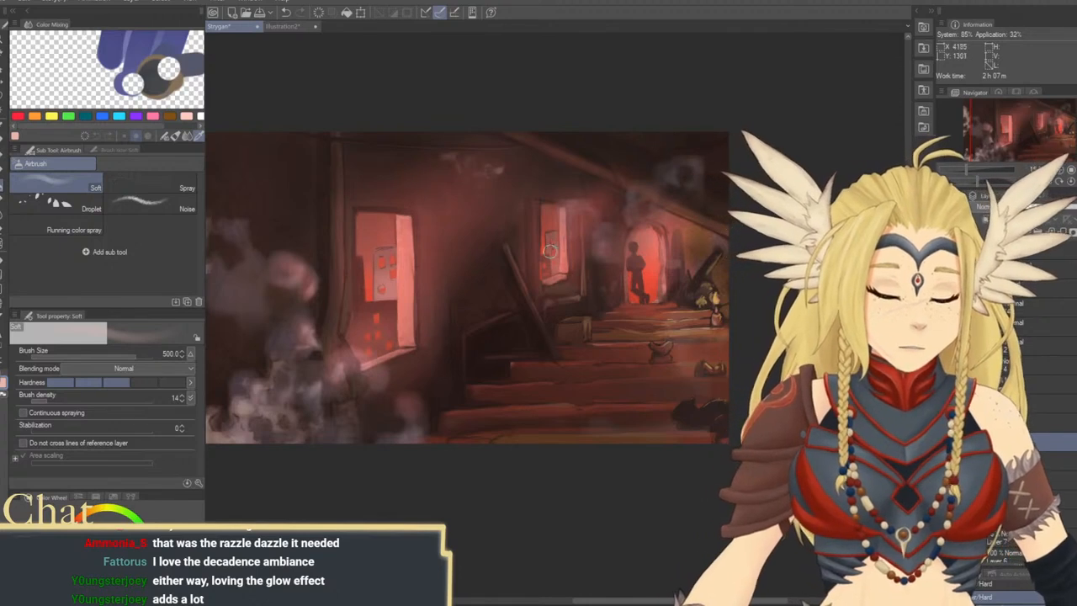
Touch up the buildings seen through the far window with pale pink, using the soft airbrush at sizes 200 to 300
{"action": "key", "text": "["}
{"action": "key", "text": "["}
{"action": "key", "text": "["}
{"action": "key", "text": "["}
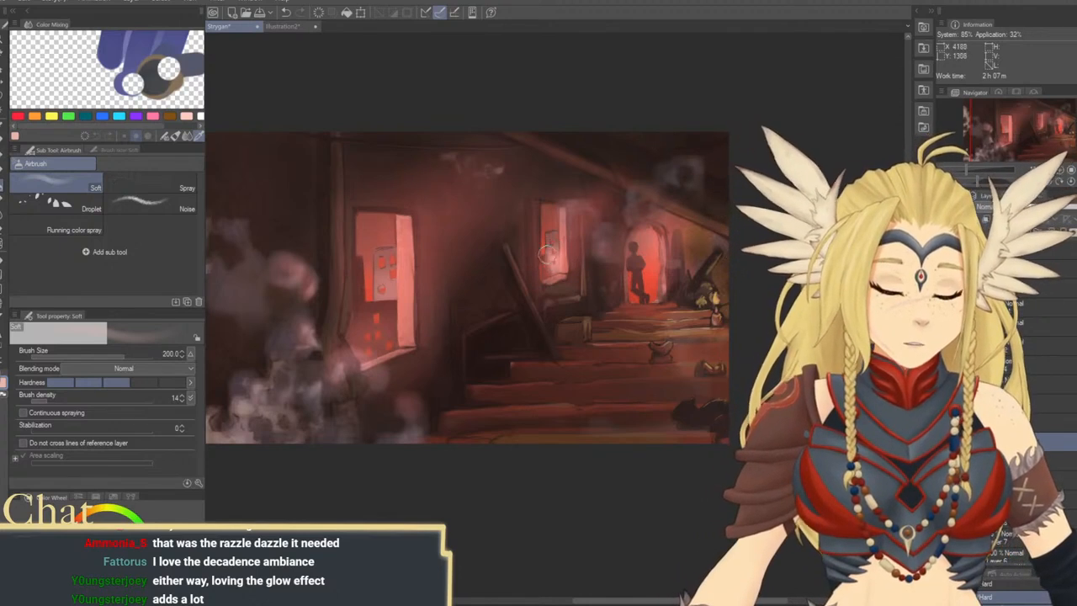
{"action": "key", "text": "bracketright"}
{"action": "key", "text": "bracketright"}
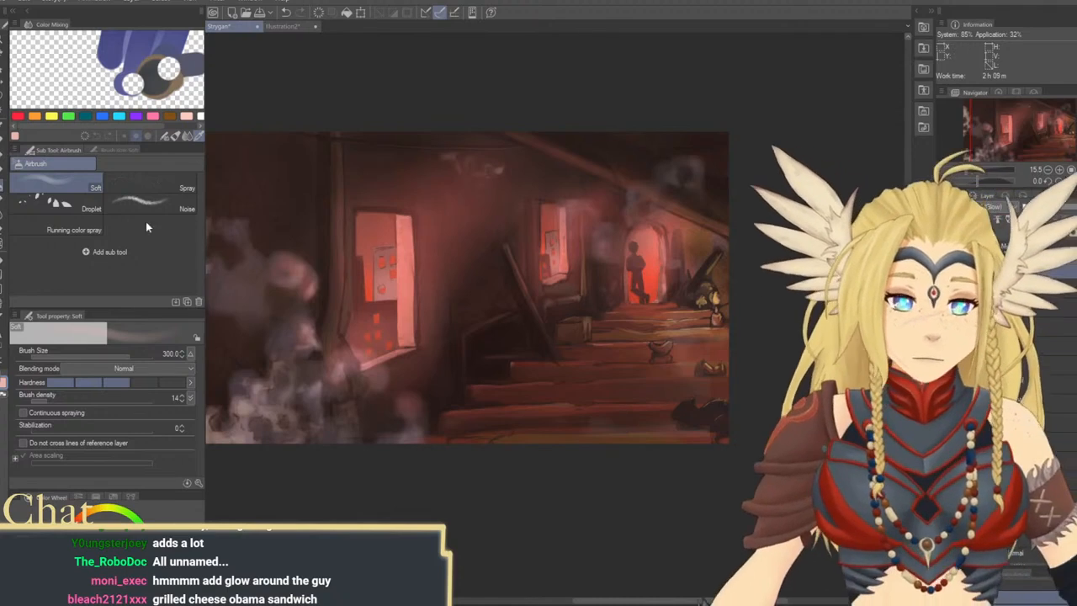
Soften the doorway silhouette on Layer 14 with the airbrush at size 150 and apply a Gaussian blur to a lasso selection around it
{"action": "left_click", "coordinate": [120, 357]}
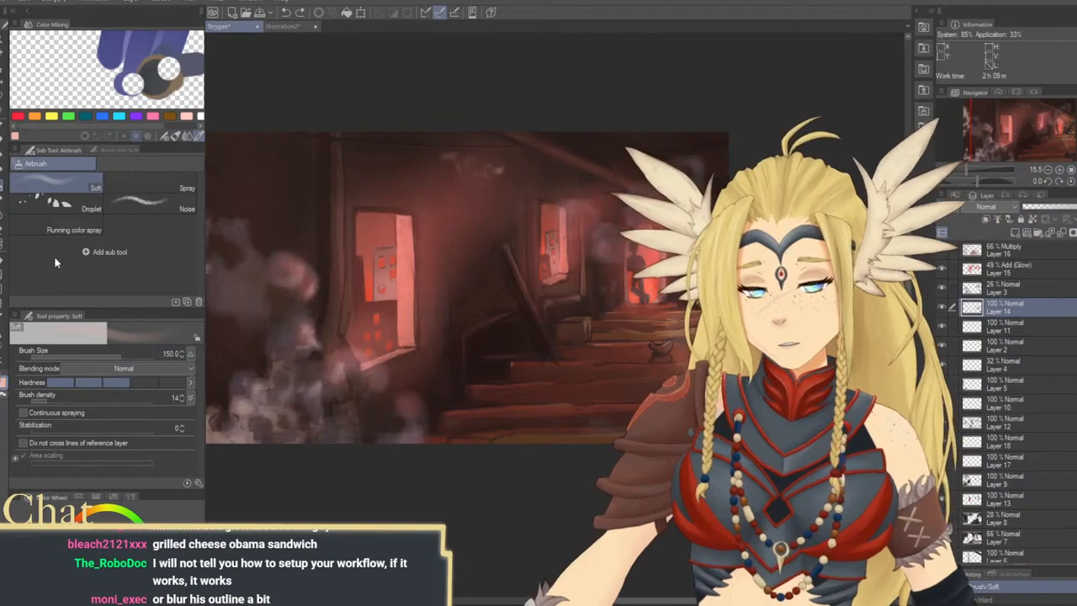
{"action": "key", "text": "m"}
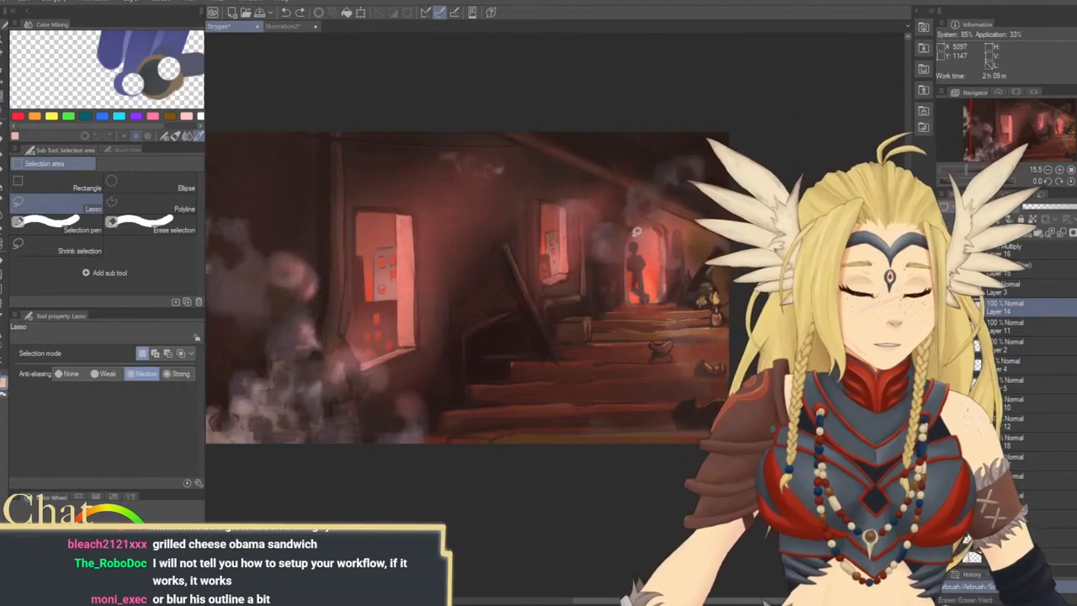
{"action": "mouse_move", "coordinate": [637, 231]}
{"action": "left_mouse_down"}
{"action": "mouse_move", "coordinate": [634, 295]}
{"action": "mouse_move", "coordinate": [645, 301]}
{"action": "mouse_move", "coordinate": [659, 294]}
{"action": "mouse_move", "coordinate": [638, 234]}
{"action": "left_mouse_up"}
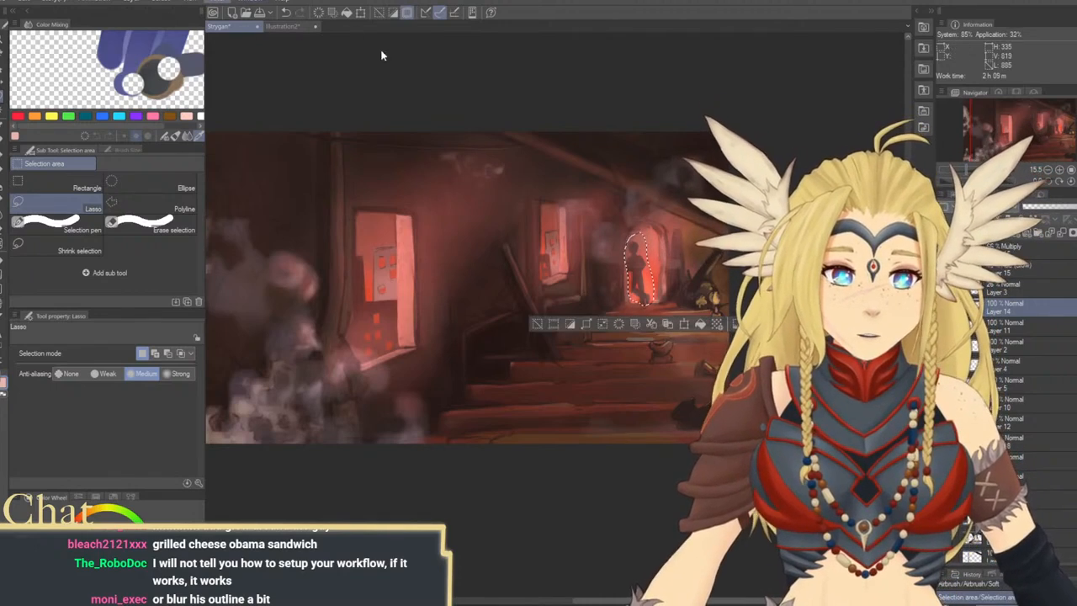
{"action": "left_click", "coordinate": [346, 48]}
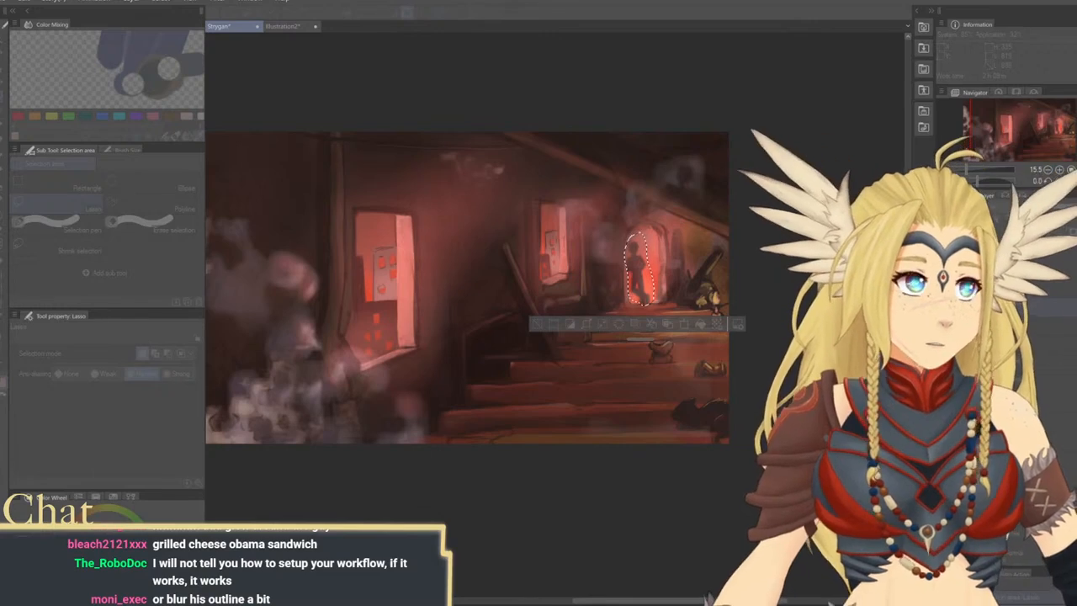
{"action": "key", "text": "Return"}
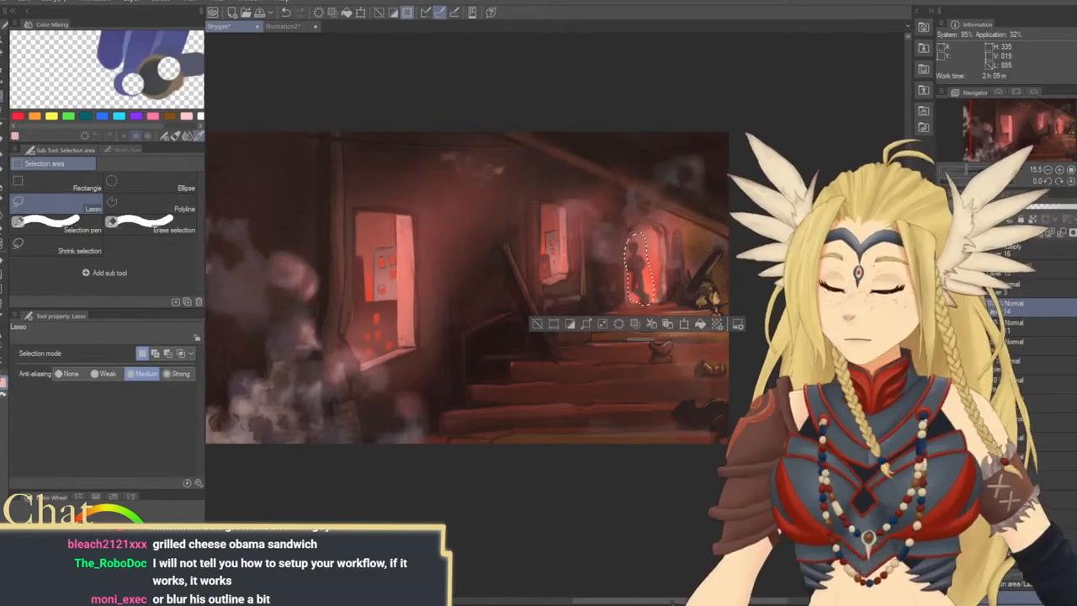
{"action": "key", "text": "ctrl+d"}
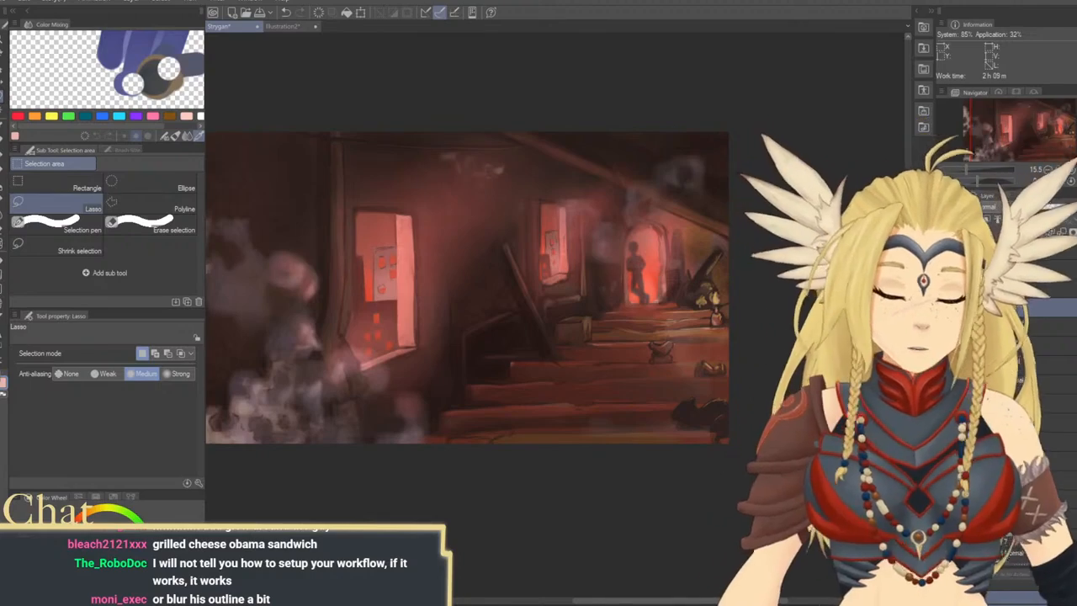
{"action": "key", "text": "ctrl+z"}
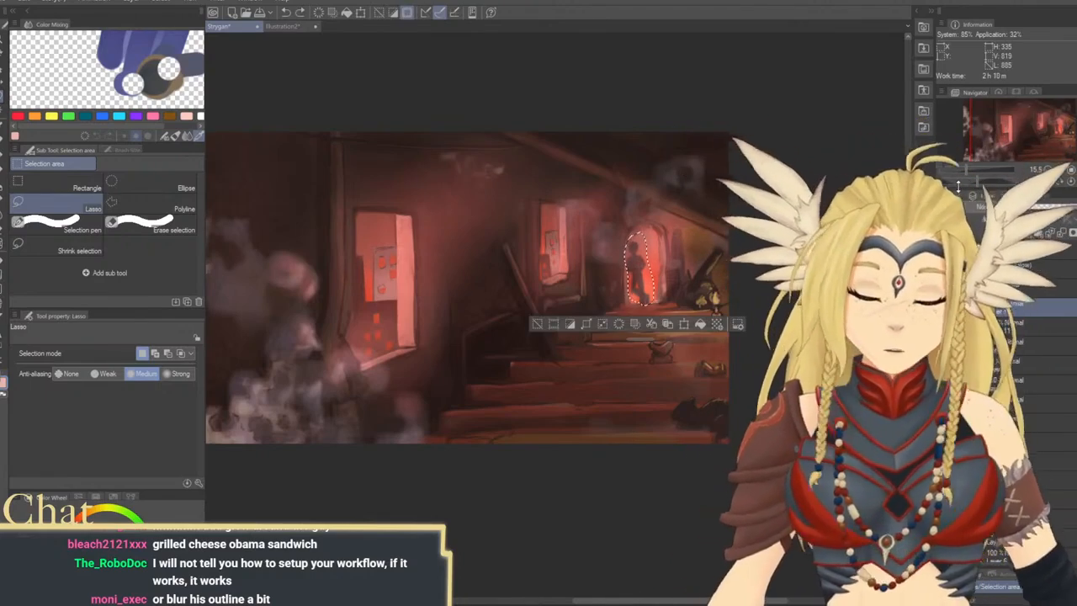
{"action": "key", "text": "ctrl+d"}
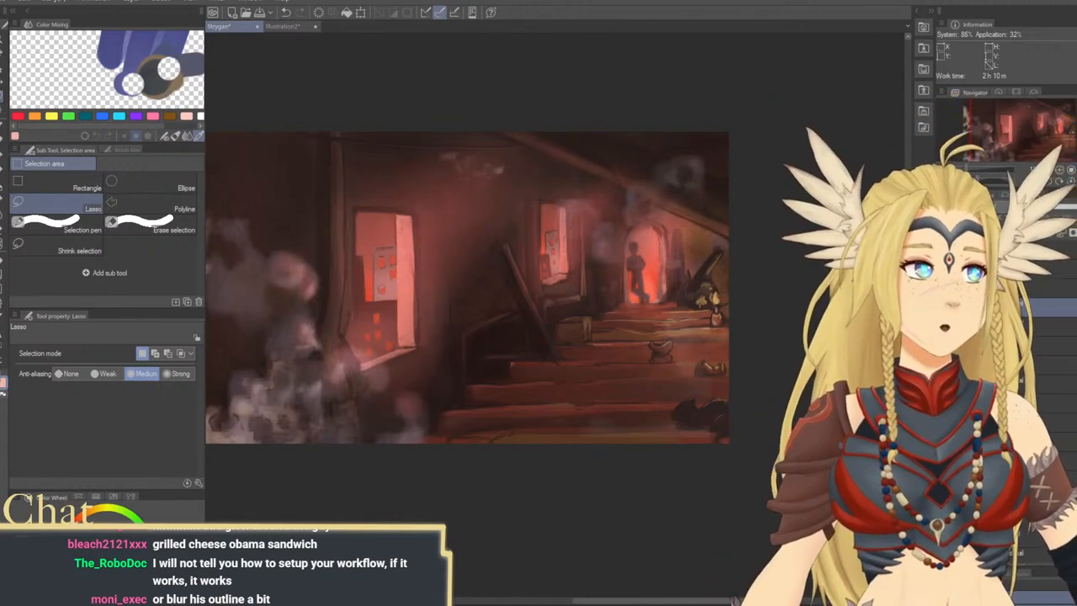
Set up Square Brush 2 on Layer 11 with a dark colour sampled from the stairs near the crate
{"action": "key", "text": "ctrl+space"}
{"action": "mouse_move", "coordinate": [564, 345]}
{"action": "left_mouse_down"}
{"action": "mouse_move", "coordinate": [722, 423]}
{"action": "mouse_move", "coordinate": [665, 399]}
{"action": "left_mouse_up"}
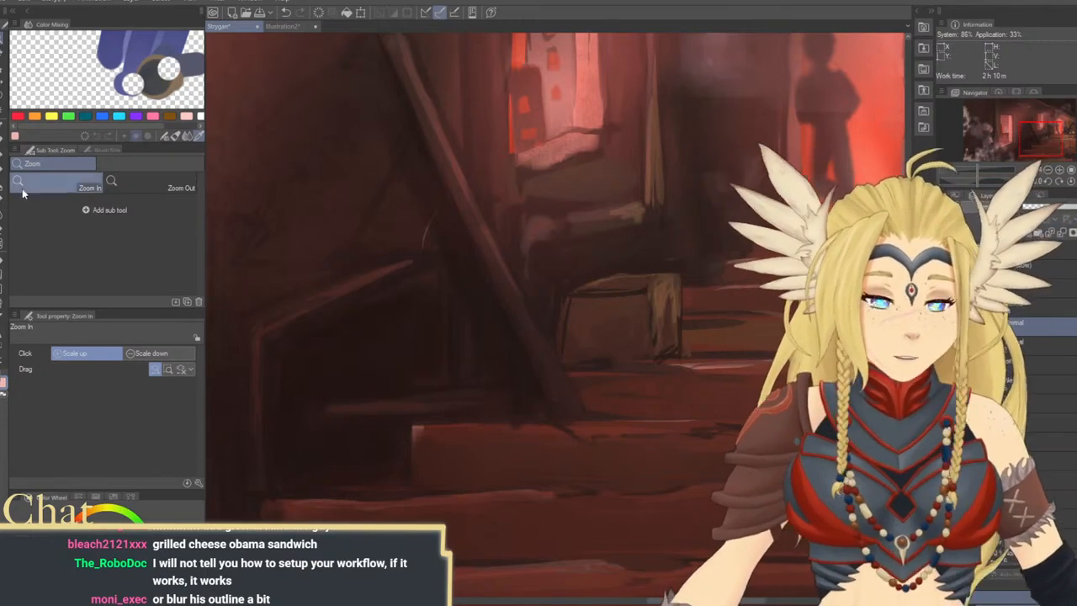
{"action": "left_click", "coordinate": [2, 138]}
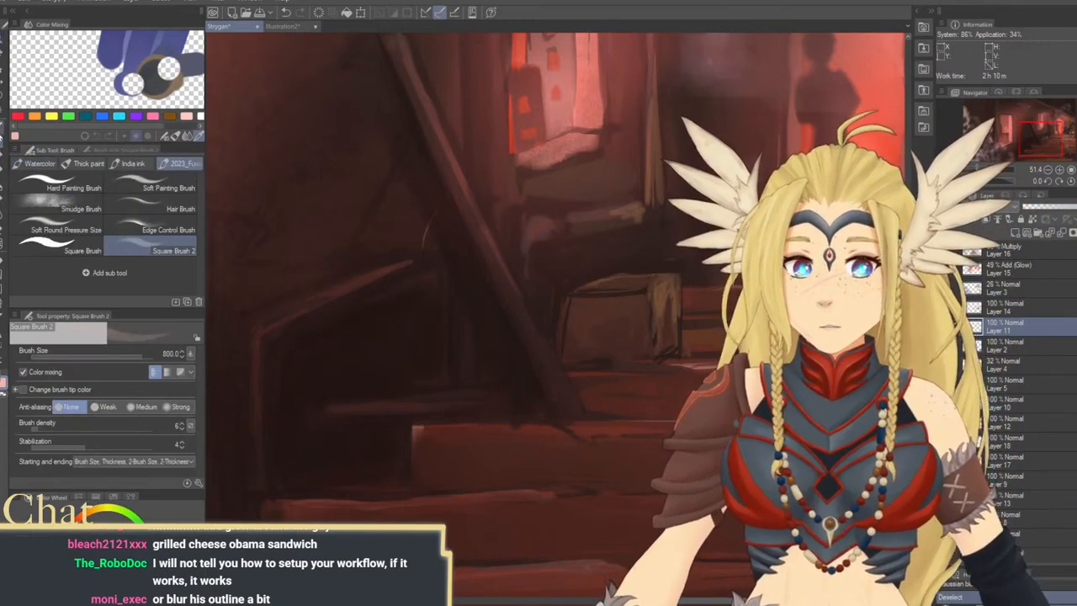
{"action": "left_click", "coordinate": [601, 382], "text": "alt"}
{"action": "mouse_move", "coordinate": [650, 377]}
{"action": "left_mouse_down"}
{"action": "mouse_move", "coordinate": [614, 348]}
{"action": "mouse_move", "coordinate": [620, 275]}
{"action": "left_mouse_up"}
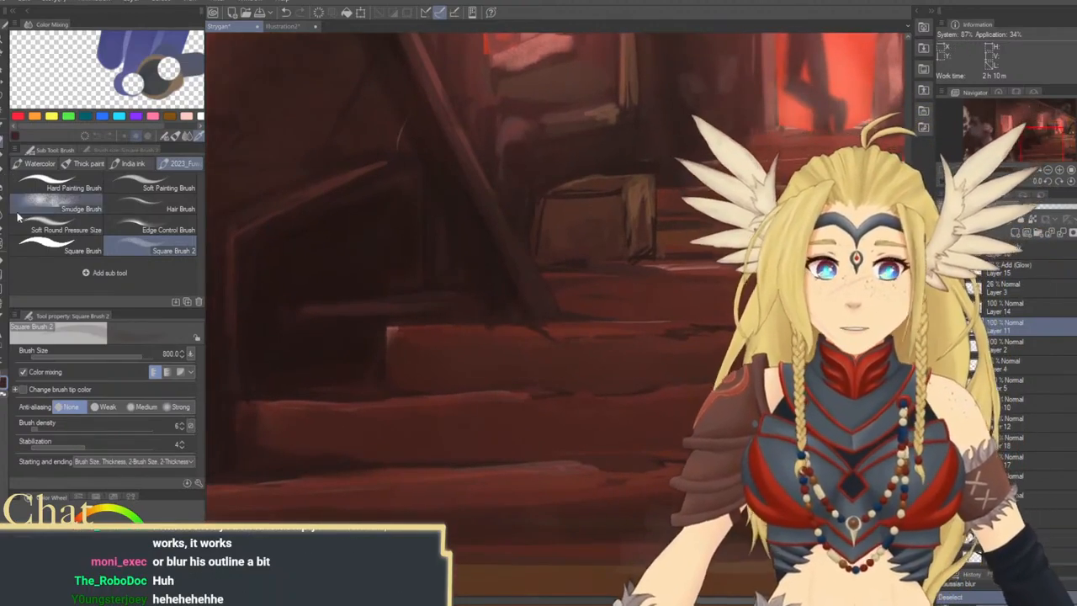
Try shading the step riser below the crate with the Smudge Brush at sizes 70 and 100
{"action": "left_click", "coordinate": [67, 206]}
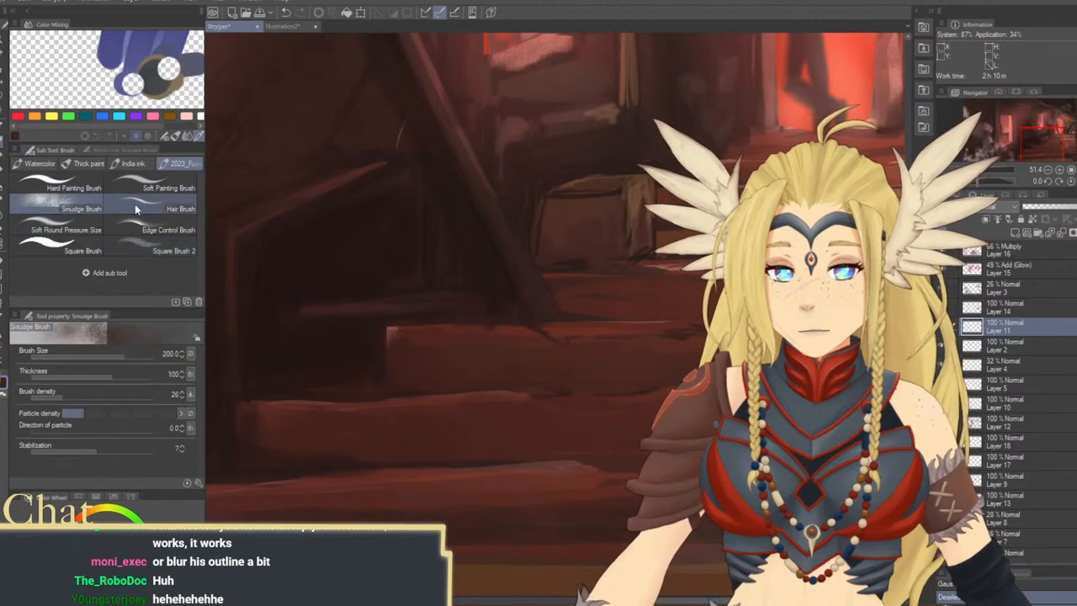
{"action": "key", "text": "bracketleft"}
{"action": "key", "text": "bracketleft"}
{"action": "key", "text": "bracketleft"}
{"action": "key", "text": "bracketleft"}
{"action": "key", "text": "bracketleft"}
{"action": "key", "text": "bracketleft"}
{"action": "left_click_drag", "start_coordinate": [603, 277], "coordinate": [612, 292]}
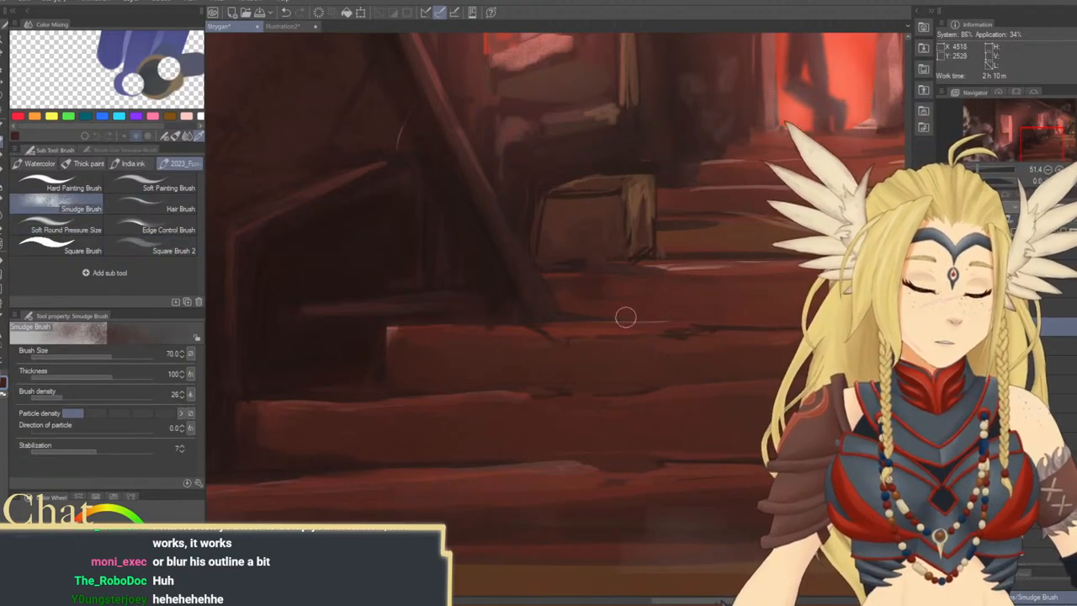
{"action": "key", "text": "bracketright"}
{"action": "key", "text": "bracketright"}
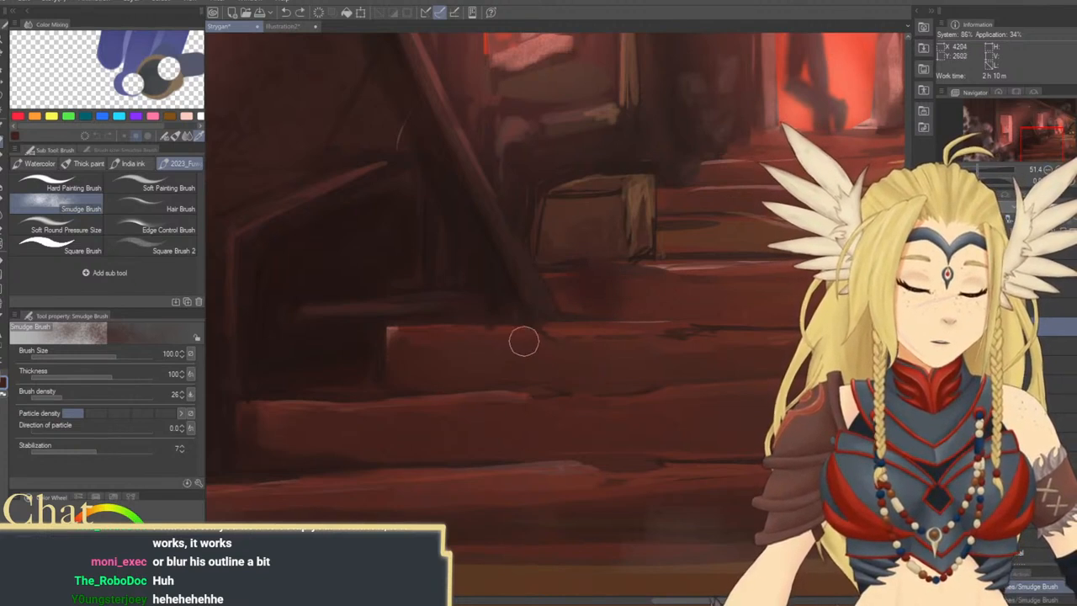
{"action": "key", "text": "bracketleft"}
{"action": "key", "text": "bracketleft"}
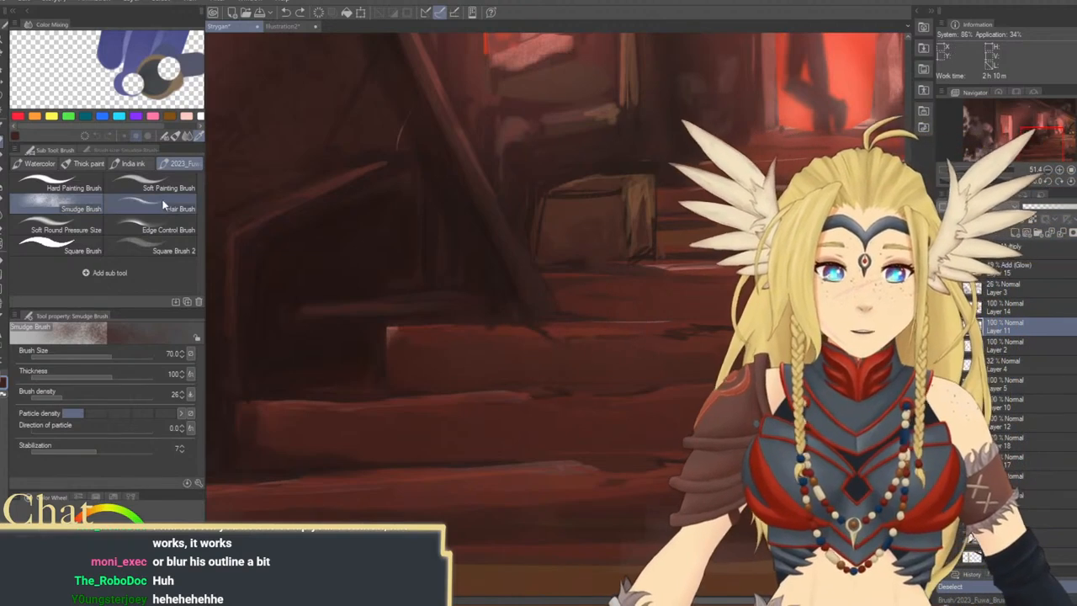
Paint a dark shadow across the risers below the crate with Square Brush 2 at size 70, reducing the brush for the step edge
{"action": "left_click", "coordinate": [155, 185]}
{"action": "left_click", "coordinate": [167, 251]}
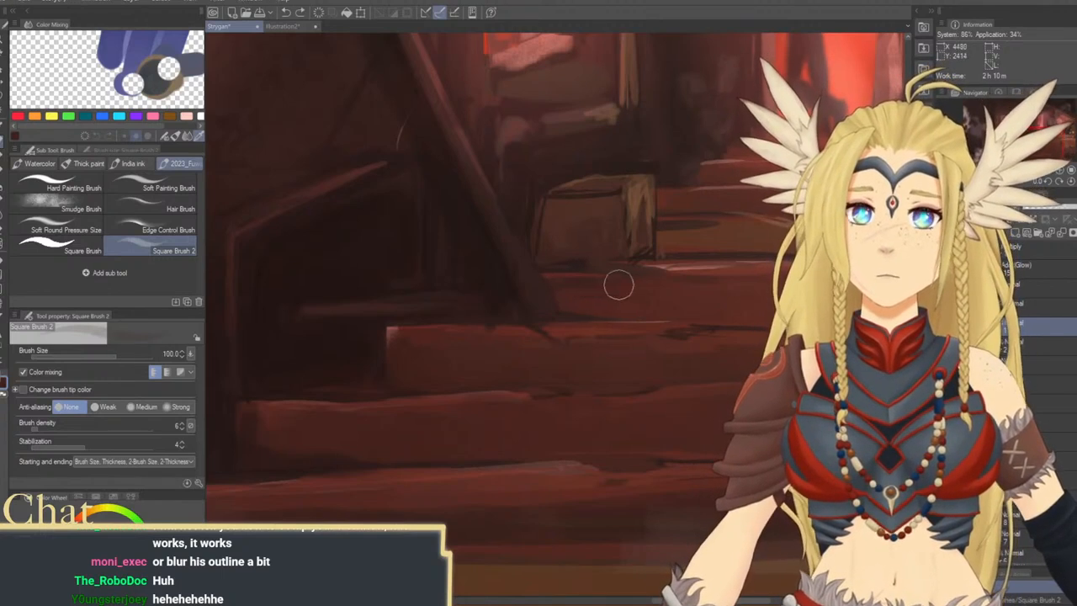
{"action": "key", "text": "bracketleft"}
{"action": "key", "text": "bracketleft"}
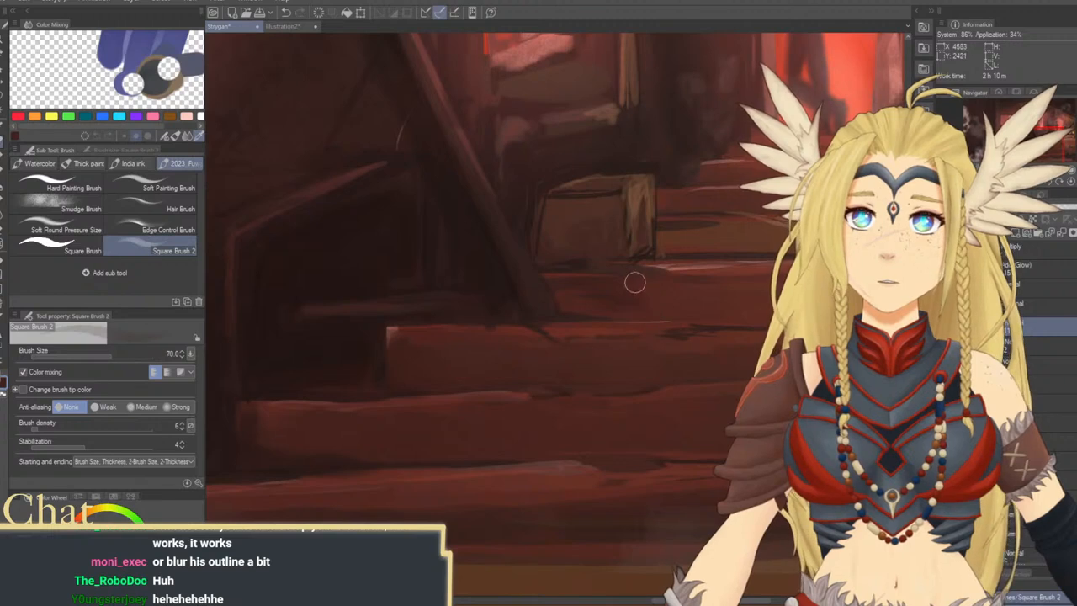
{"action": "left_click_drag", "start_coordinate": [630, 308], "coordinate": [620, 314]}
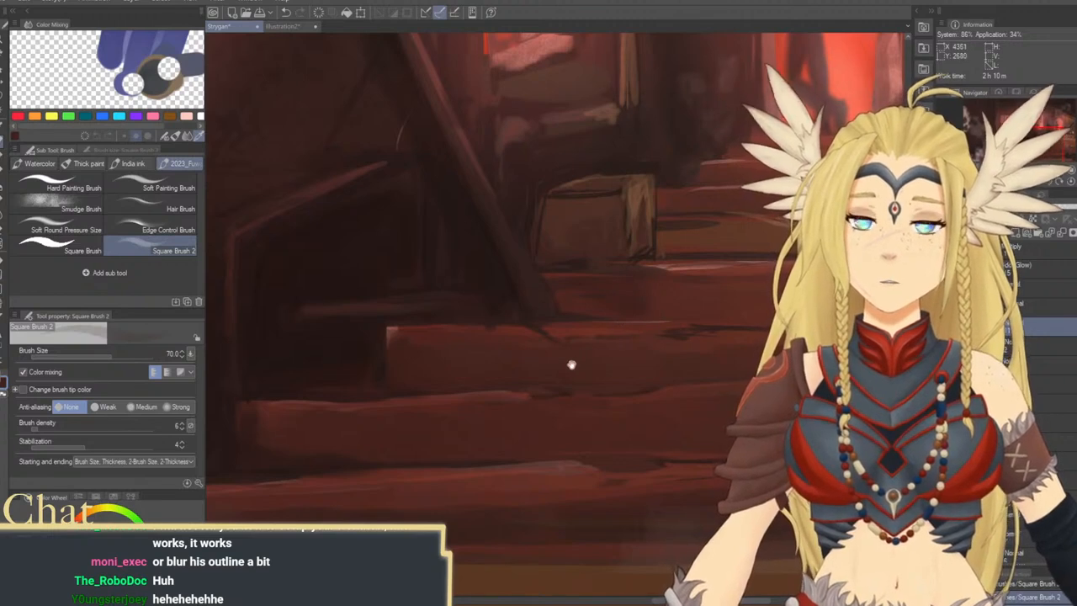
{"action": "left_click_drag", "start_coordinate": [571, 366], "coordinate": [536, 343]}
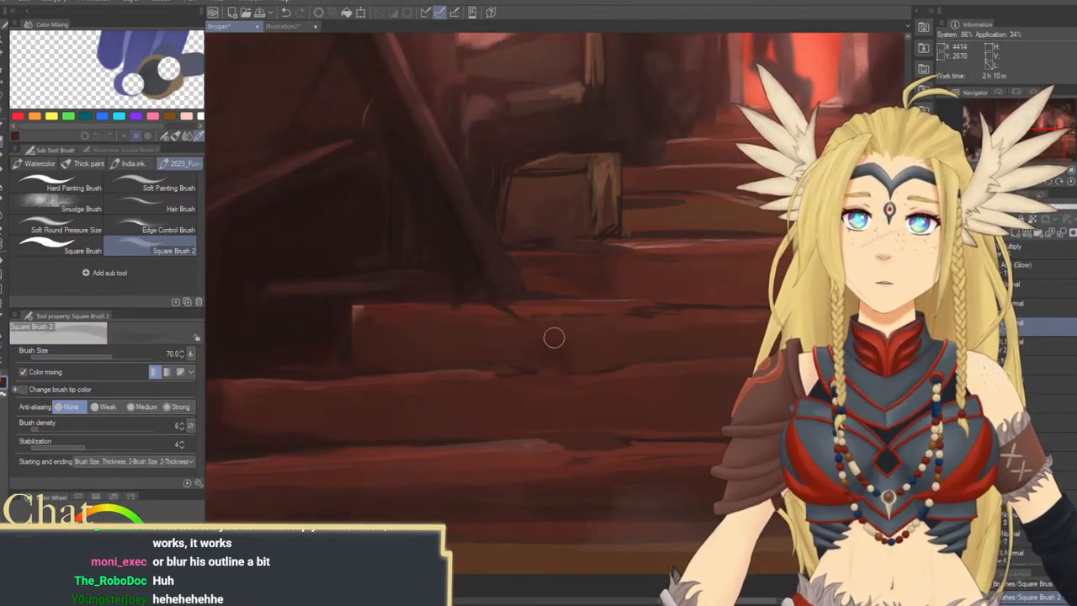
{"action": "key", "text": "bracketleft"}
{"action": "key", "text": "bracketleft"}
{"action": "key", "text": "bracketleft"}
{"action": "key", "text": "bracketleft"}
{"action": "key", "text": "bracketleft"}
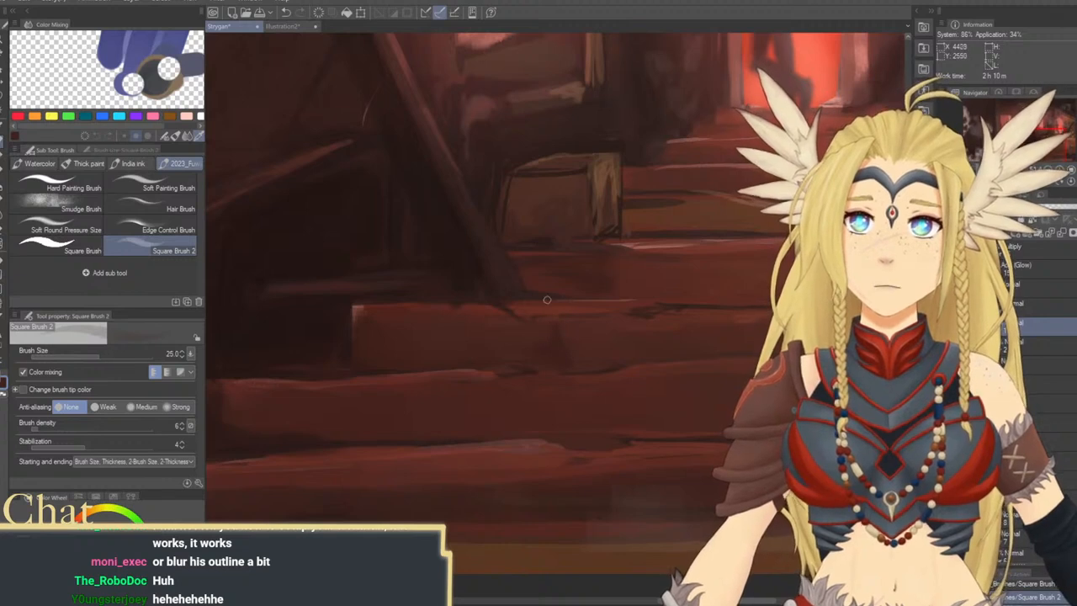
{"action": "key", "text": "bracketright"}
{"action": "key", "text": "bracketright"}
{"action": "key", "text": "bracketright"}
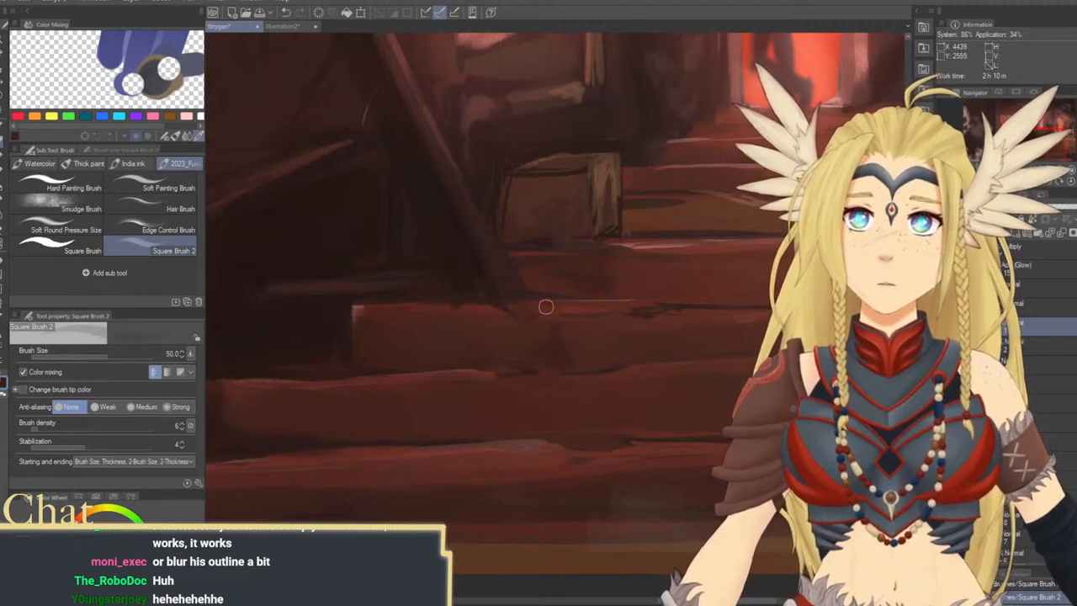
Raise Square Brush 2's density to 27 and darken the step edge at the foot of the fallen beam, using sizes up to 70
{"action": "left_click", "coordinate": [64, 430]}
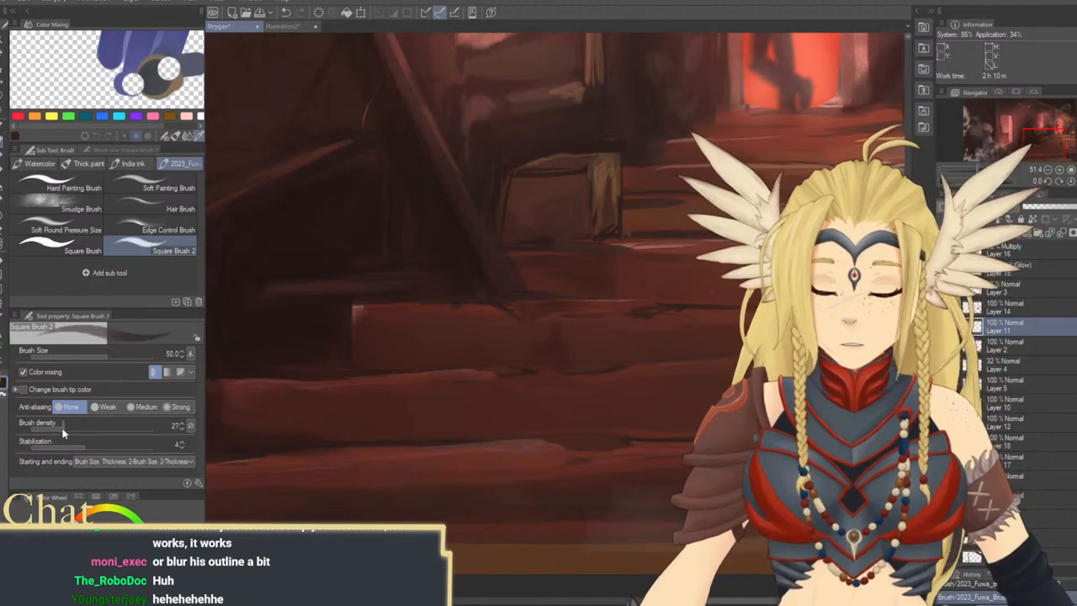
{"action": "key", "text": "bracketleft"}
{"action": "key", "text": "bracketleft"}
{"action": "left_click_drag", "start_coordinate": [574, 300], "coordinate": [526, 307]}
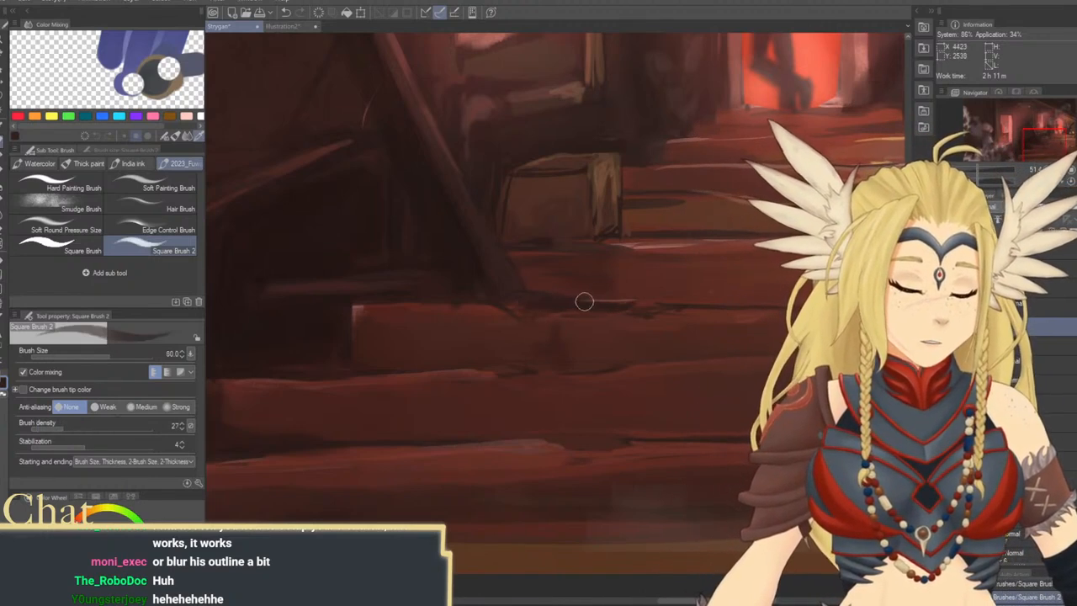
{"action": "key", "text": "bracketright"}
{"action": "key", "text": "bracketright"}
{"action": "key", "text": "bracketright"}
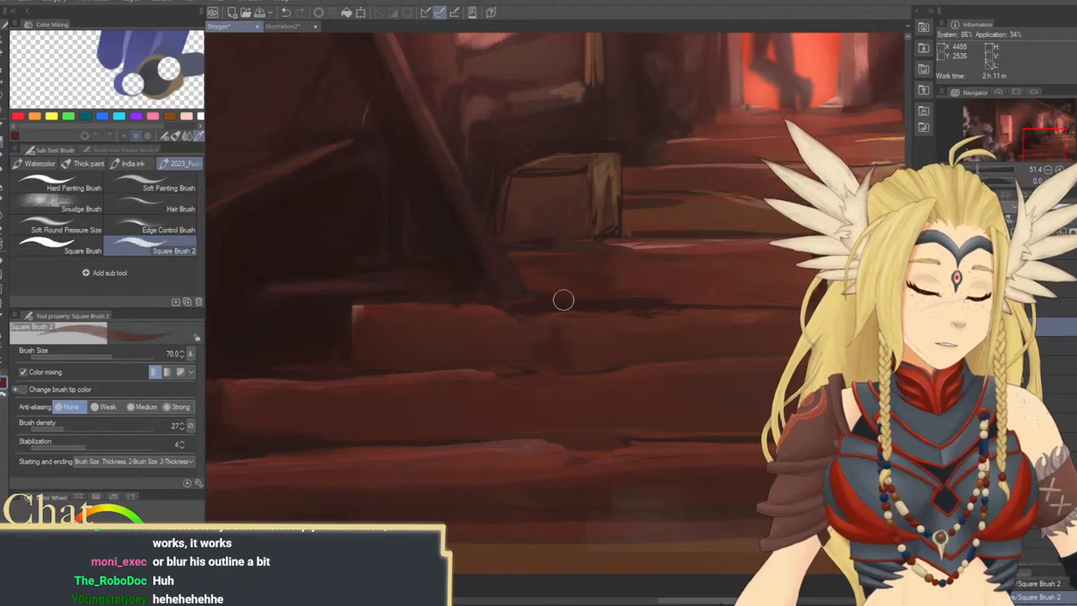
{"action": "key", "text": "bracketright"}
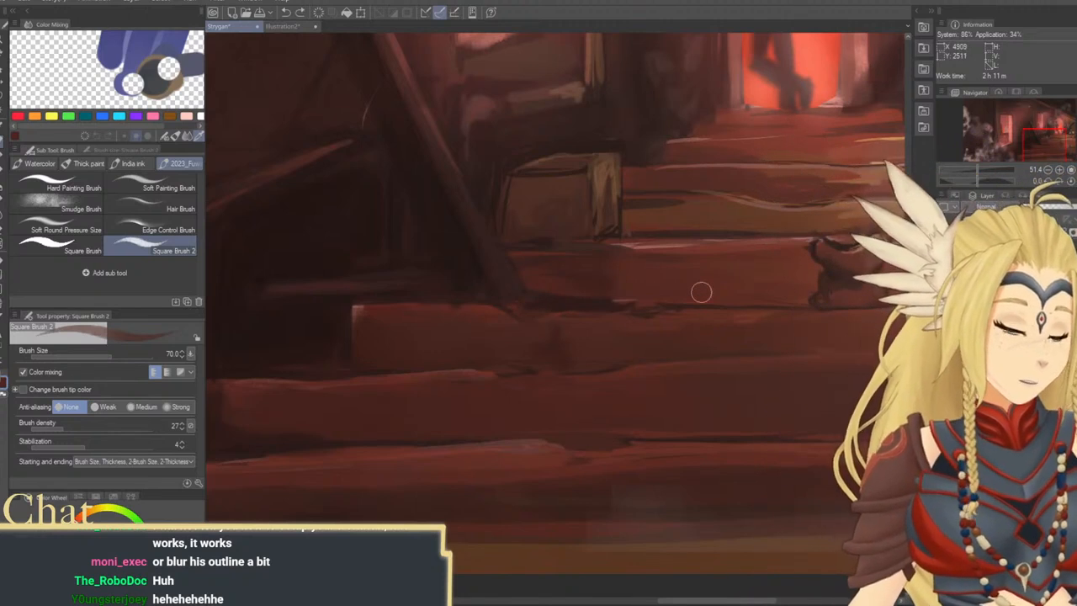
Hide the Multiply Layer 16 and Add (Glow) Layer 15, and repaint the shadow on the steps below the crate at brush sizes 60 to 70
{"action": "left_click", "coordinate": [944, 253]}
{"action": "left_click", "coordinate": [944, 274]}
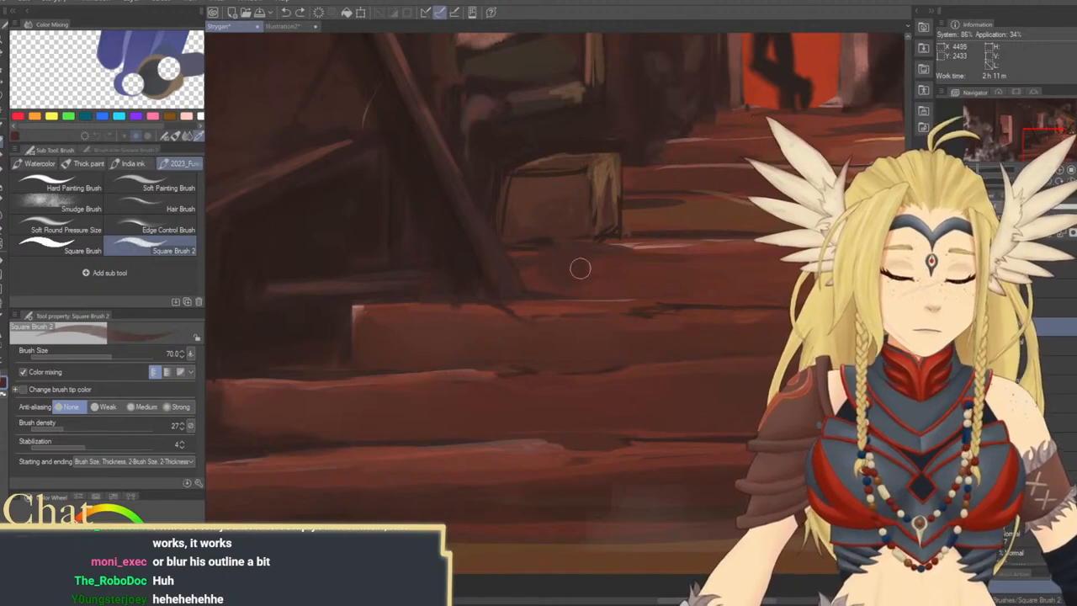
{"action": "left_click_drag", "start_coordinate": [640, 294], "coordinate": [618, 289]}
{"action": "key", "text": "["}
{"action": "key", "text": "["}
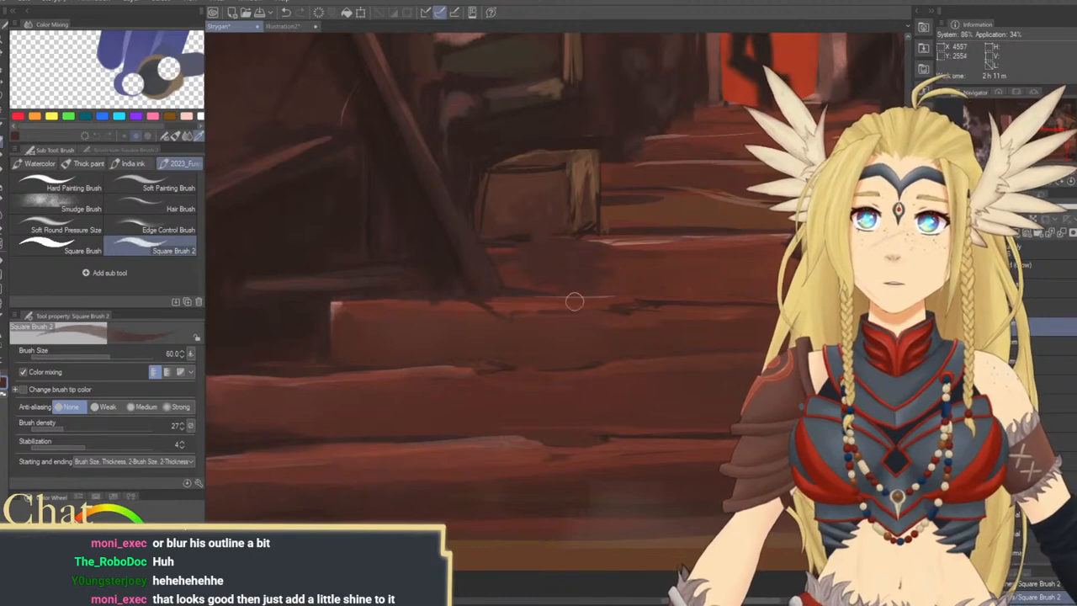
{"action": "key", "text": "]"}
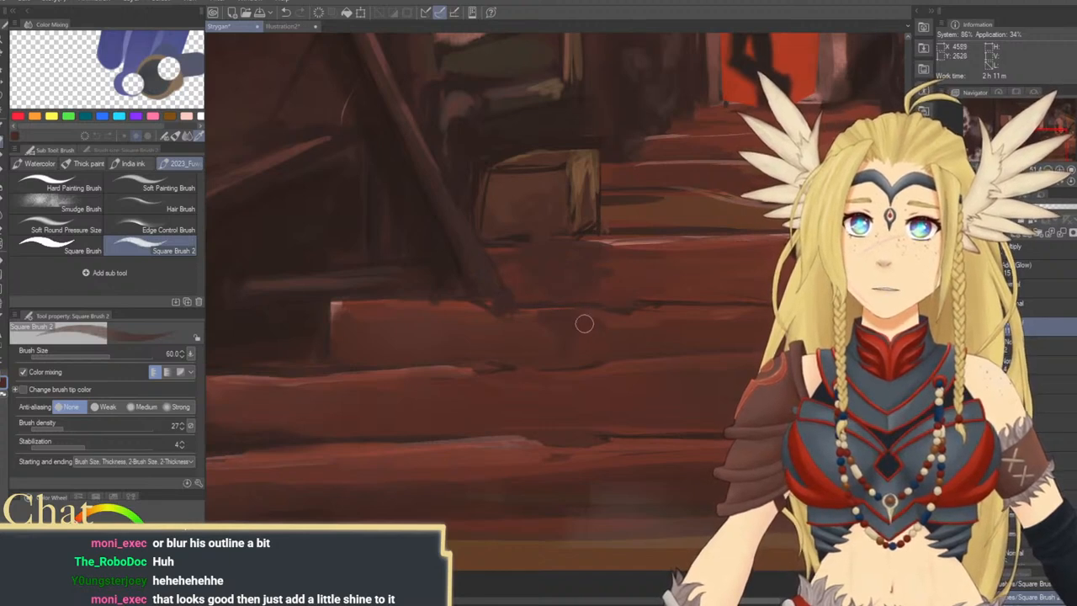
{"action": "key", "text": "bracketleft"}
{"action": "key", "text": "ctrl+z"}
{"action": "left_click_drag", "start_coordinate": [566, 325], "coordinate": [542, 314]}
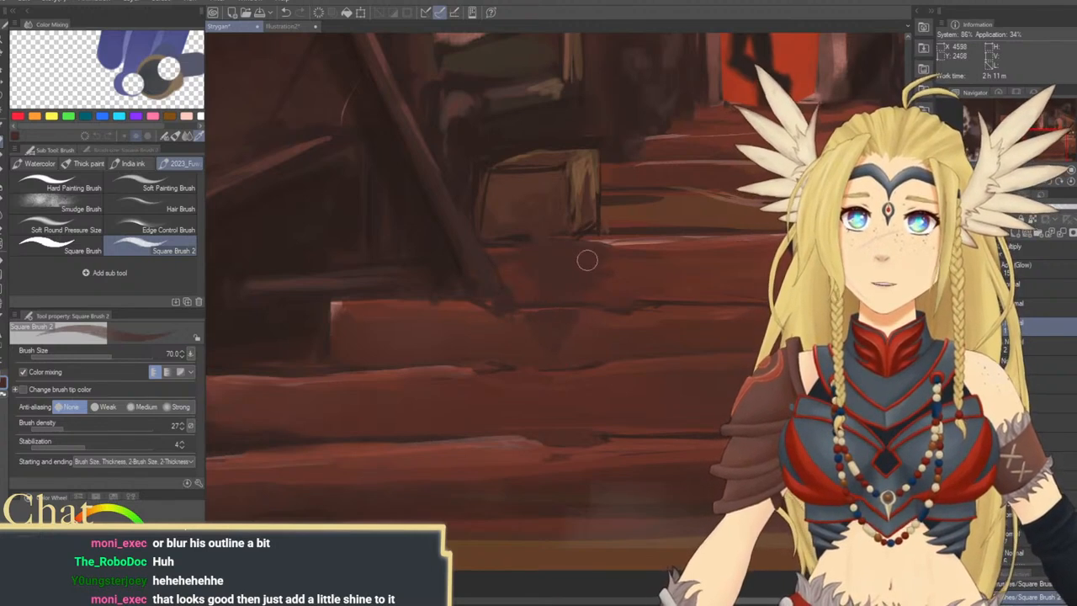
Darken the stain on the riser below the crate with Square Brush 2 at sizes 30 to 70
{"action": "left_click_drag", "start_coordinate": [567, 356], "coordinate": [516, 340]}
{"action": "key", "text": "bracketleft"}
{"action": "key", "text": "bracketleft"}
{"action": "key", "text": "bracketleft"}
{"action": "key", "text": "bracketleft"}
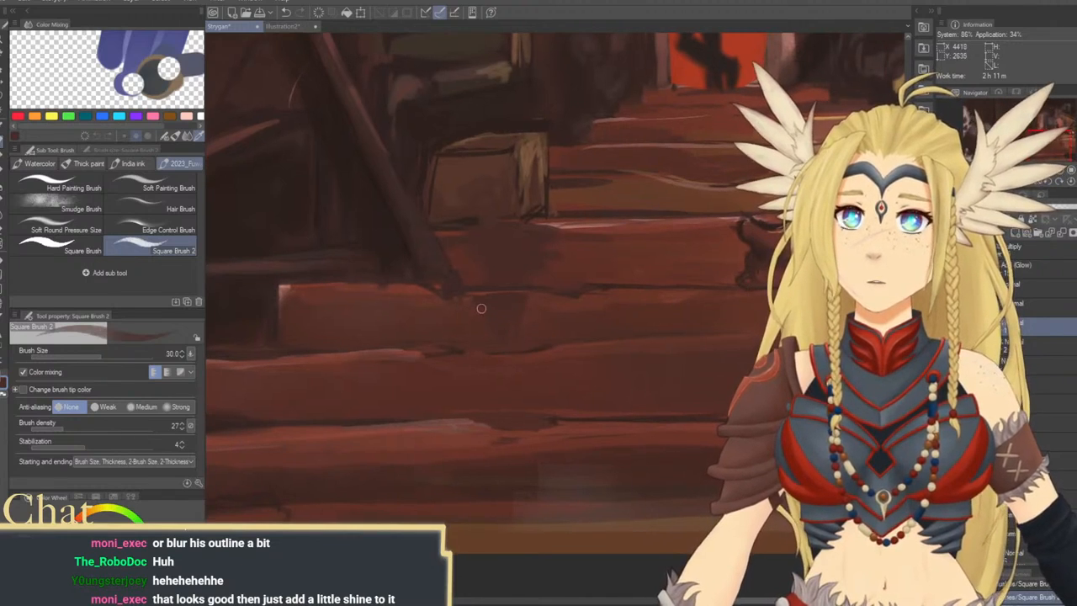
{"action": "key", "text": "bracketright"}
{"action": "mouse_move", "coordinate": [530, 370]}
{"action": "left_mouse_down"}
{"action": "mouse_move", "coordinate": [529, 331]}
{"action": "mouse_move", "coordinate": [526, 393]}
{"action": "mouse_move", "coordinate": [598, 232]}
{"action": "mouse_move", "coordinate": [578, 347]}
{"action": "mouse_move", "coordinate": [712, 317]}
{"action": "mouse_move", "coordinate": [551, 435]}
{"action": "mouse_move", "coordinate": [570, 436]}
{"action": "left_mouse_up"}
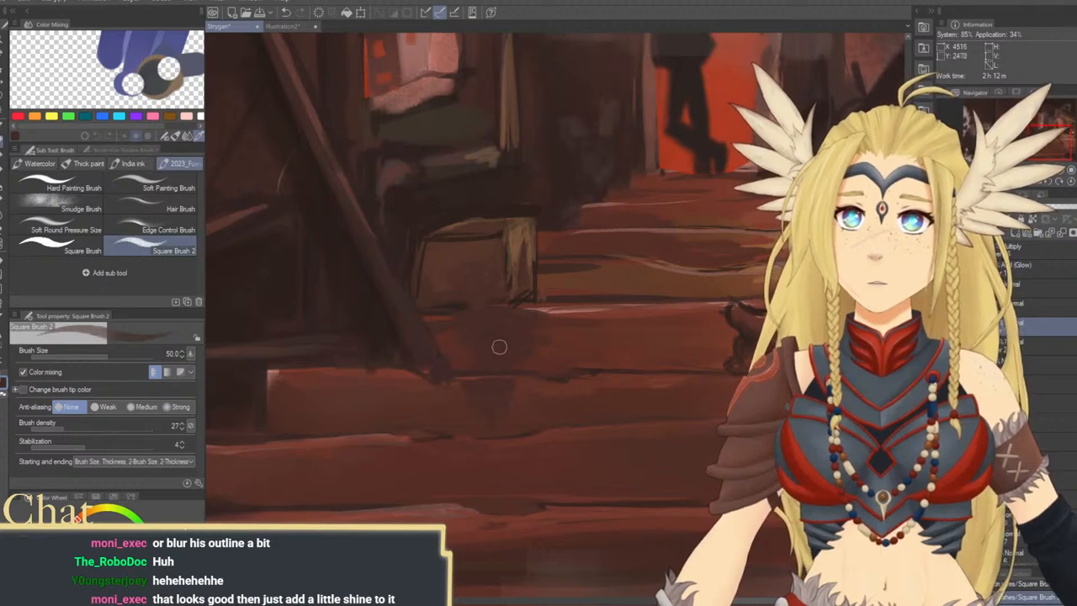
{"action": "key", "text": "]"}
{"action": "key", "text": "]"}
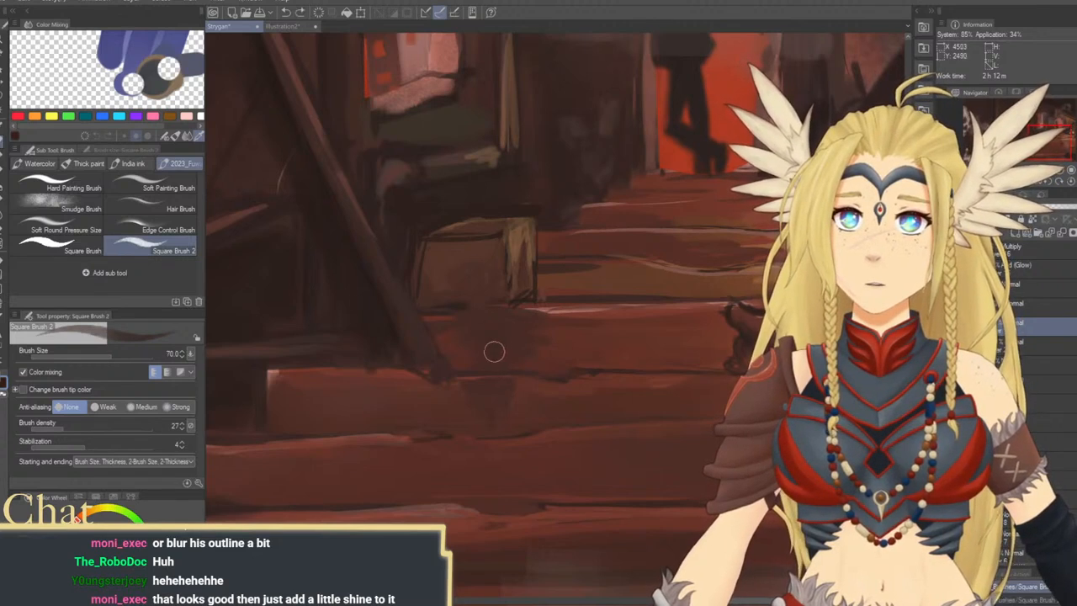
{"action": "left_click_drag", "start_coordinate": [495, 351], "coordinate": [480, 332]}
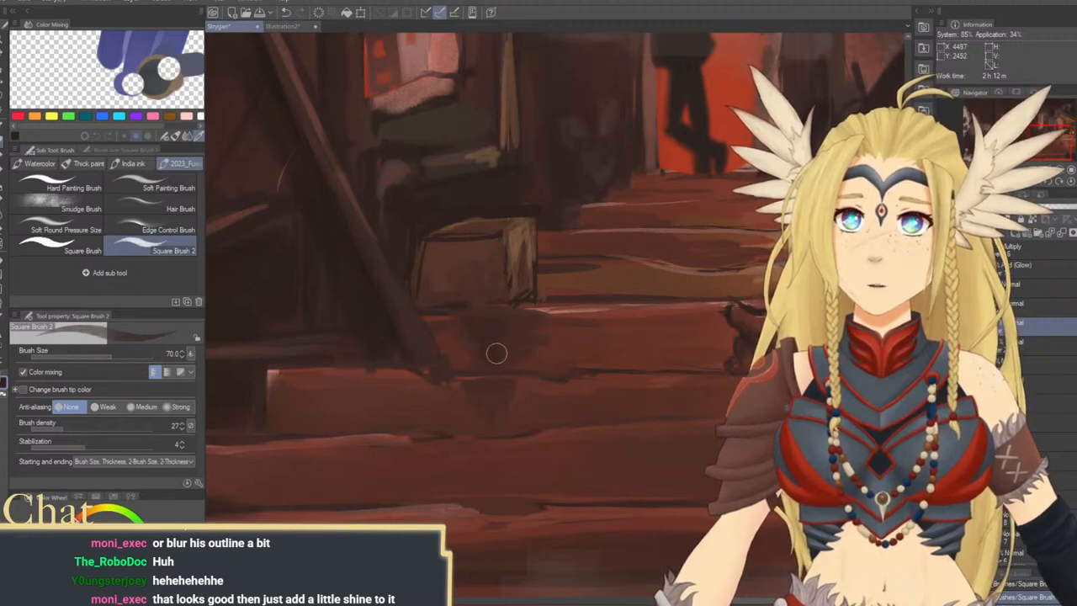
Widen the dark stain under the crate and carry it over the step edge with brush sizes 40 and 70
{"action": "key", "text": "bracketleft"}
{"action": "key", "text": "bracketleft"}
{"action": "key", "text": "bracketleft"}
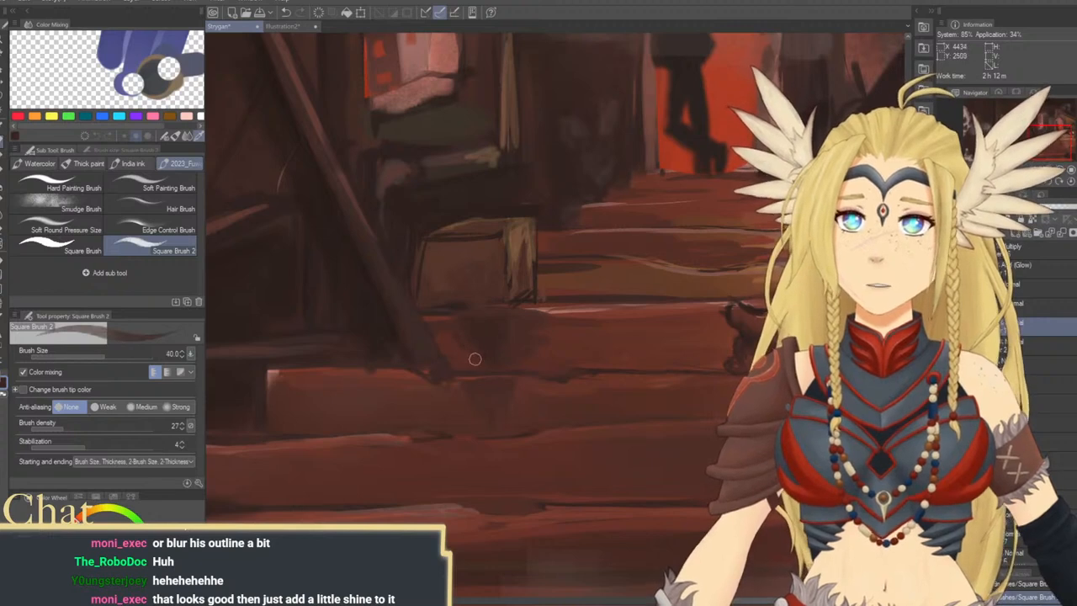
{"action": "key", "text": "bracketright"}
{"action": "key", "text": "bracketright"}
{"action": "key", "text": "bracketright"}
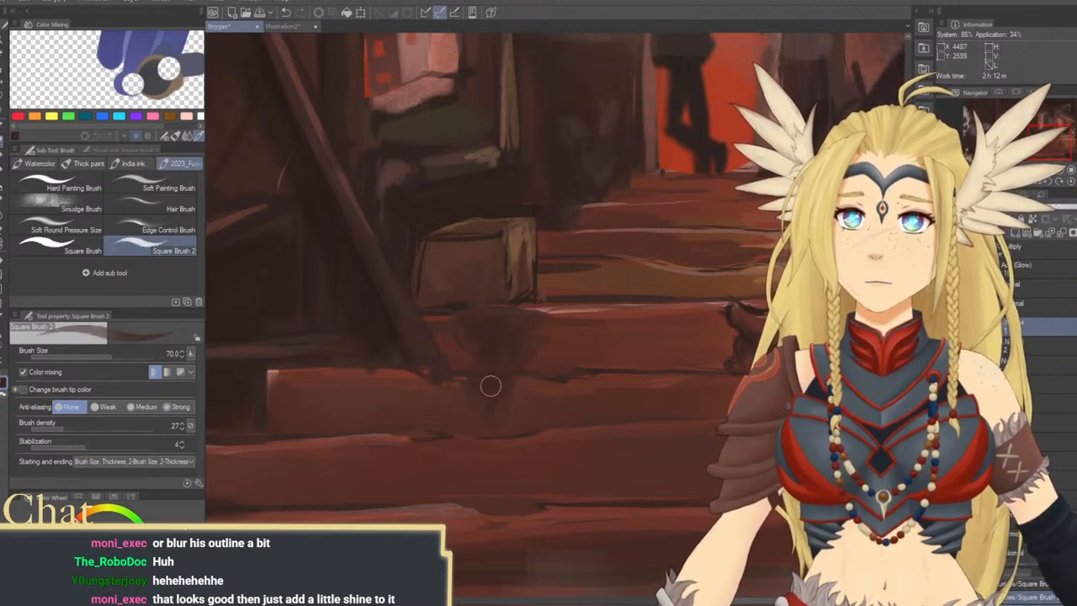
Shape thin drips at the stain's lower end with size 25 and deepen its upper part beneath the crate at size 70
{"action": "key", "text": "bracketleft"}
{"action": "key", "text": "bracketleft"}
{"action": "key", "text": "bracketleft"}
{"action": "key", "text": "bracketleft"}
{"action": "key", "text": "bracketleft"}
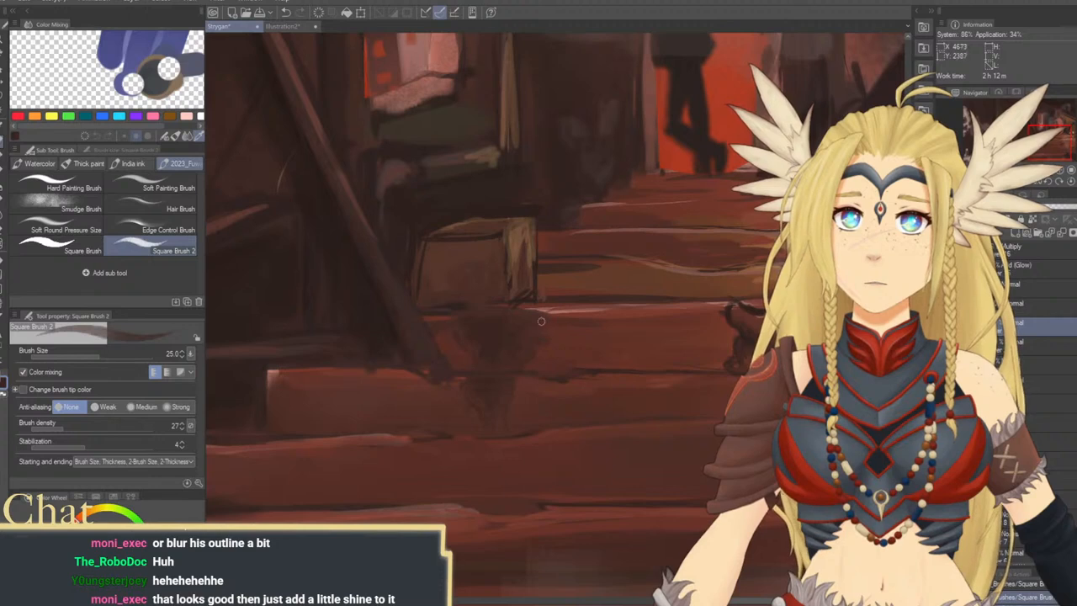
{"action": "key", "text": "bracketright"}
{"action": "key", "text": "bracketright"}
{"action": "key", "text": "bracketright"}
{"action": "key", "text": "bracketright"}
{"action": "key", "text": "bracketright"}
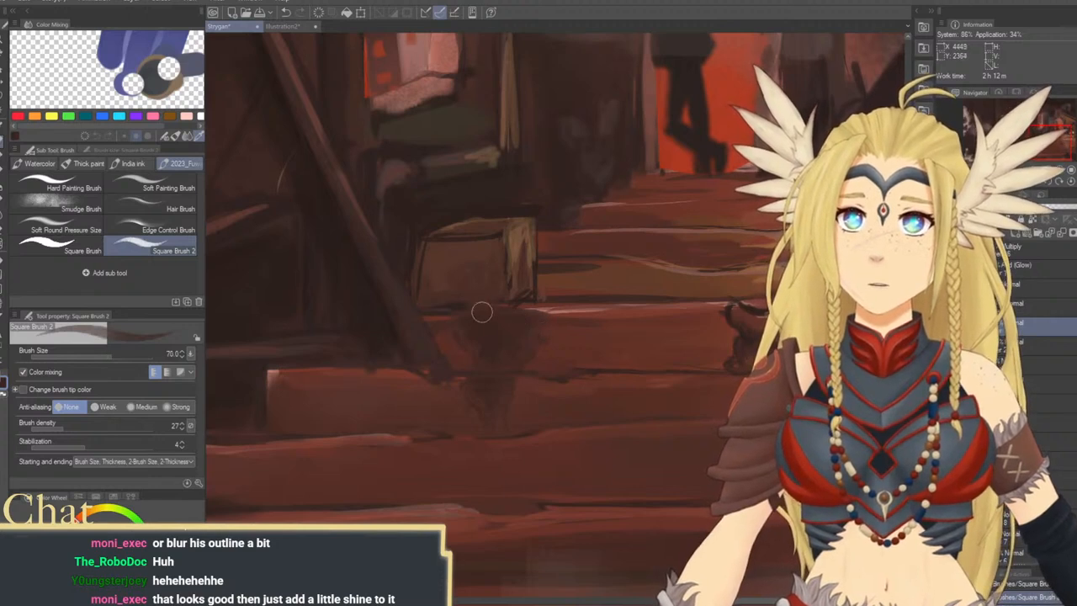
Sample the light step-edge color and paint thin highlights along the stain's edges on both risers at size 25
{"action": "key", "text": "bracketleft"}
{"action": "key", "text": "bracketleft"}
{"action": "key", "text": "bracketleft"}
{"action": "key", "text": "bracketleft"}
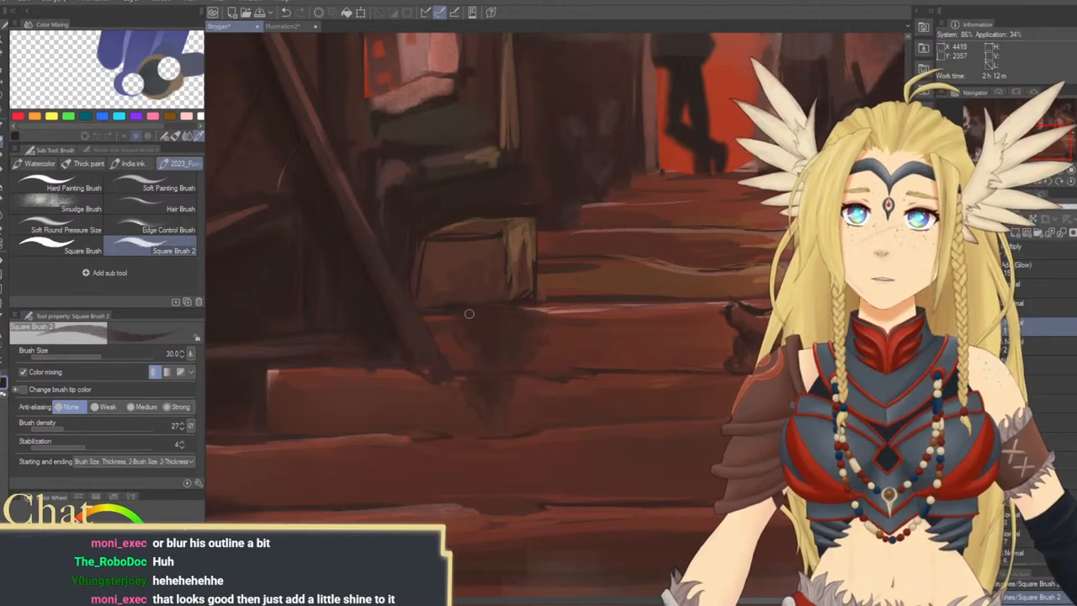
{"action": "left_click", "coordinate": [559, 310], "text": "alt"}
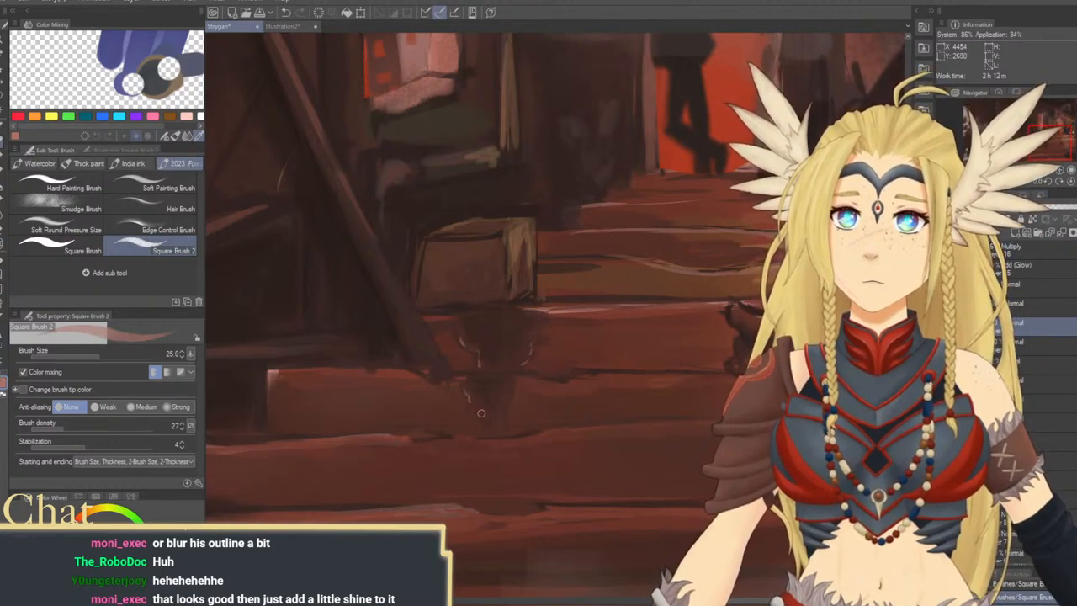
{"action": "left_click_drag", "start_coordinate": [585, 384], "coordinate": [351, 372]}
{"action": "mouse_move", "coordinate": [505, 421]}
{"action": "left_mouse_down"}
{"action": "mouse_move", "coordinate": [637, 375]}
{"action": "mouse_move", "coordinate": [597, 416]}
{"action": "left_mouse_up"}
Review the whole painting from a distance, and examine the highlighted stain below the crate up close
{"action": "left_click", "coordinate": [1048, 171]}
{"action": "left_click", "coordinate": [1048, 171]}
{"action": "left_click", "coordinate": [1049, 171]}
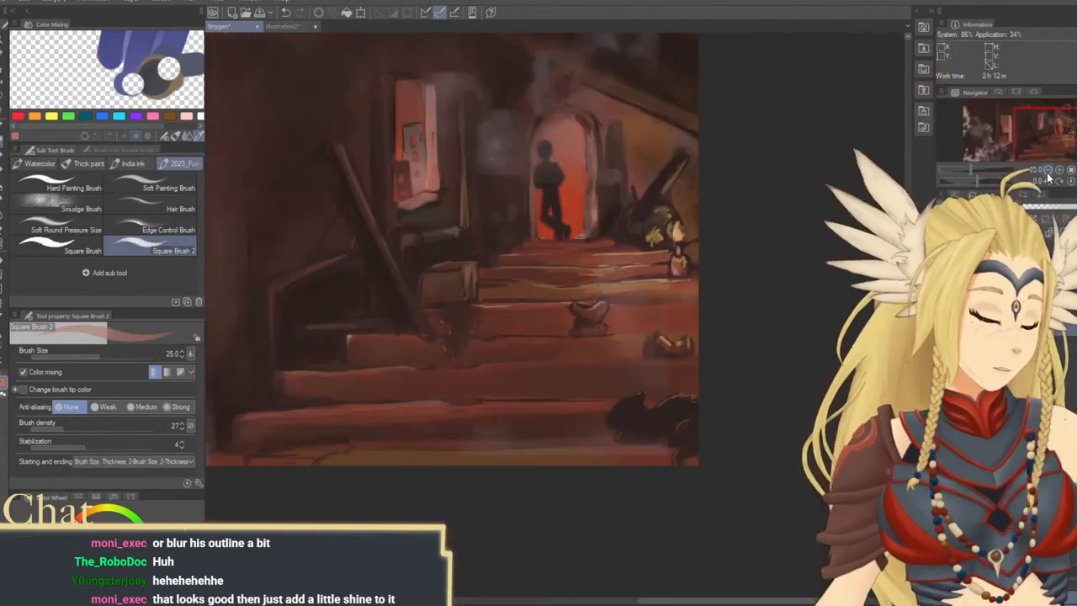
{"action": "left_click", "coordinate": [1049, 181]}
{"action": "left_click_drag", "start_coordinate": [714, 335], "coordinate": [835, 343]}
{"action": "left_click", "coordinate": [1071, 182]}
{"action": "left_click", "coordinate": [1048, 171]}
{"action": "left_click", "coordinate": [1049, 171]}
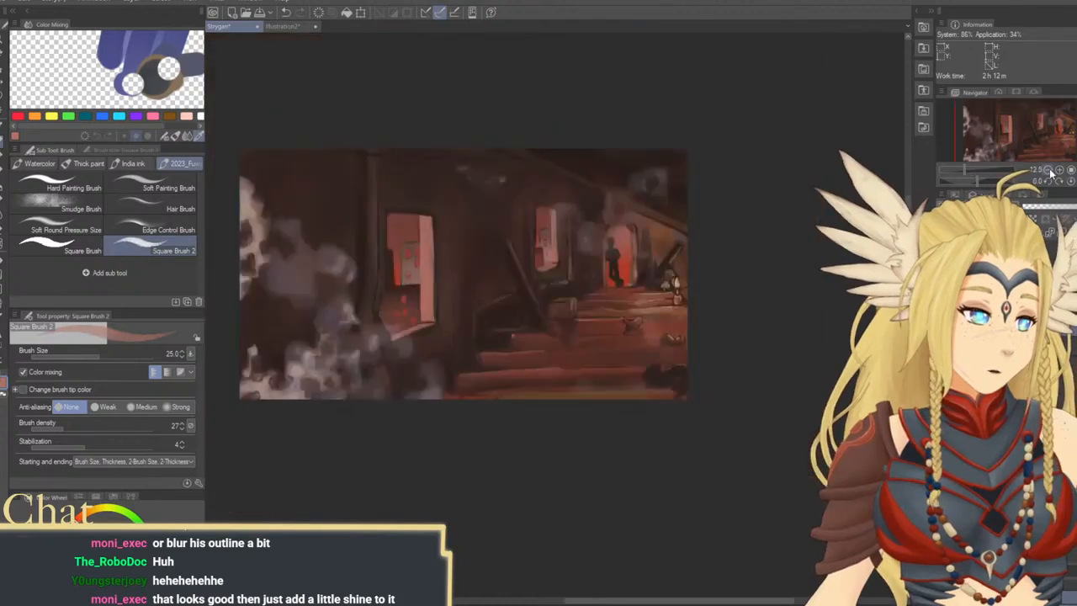
{"action": "left_click", "coordinate": [1048, 171]}
{"action": "left_click", "coordinate": [1048, 170]}
{"action": "mouse_move", "coordinate": [747, 304]}
{"action": "left_mouse_down"}
{"action": "mouse_move", "coordinate": [813, 344]}
{"action": "mouse_move", "coordinate": [750, 350]}
{"action": "mouse_move", "coordinate": [750, 368]}
{"action": "left_mouse_up"}
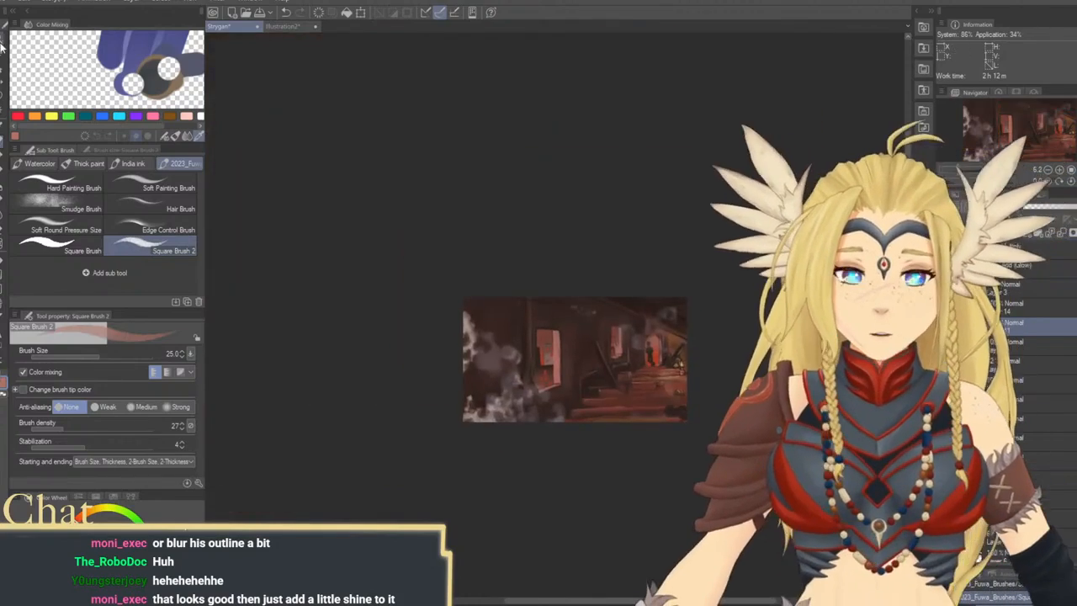
{"action": "left_click", "coordinate": [3, 39]}
{"action": "left_click_drag", "start_coordinate": [665, 360], "coordinate": [705, 381]}
{"action": "mouse_move", "coordinate": [705, 383]}
{"action": "left_mouse_down"}
{"action": "mouse_move", "coordinate": [764, 326]}
{"action": "mouse_move", "coordinate": [747, 351]}
{"action": "mouse_move", "coordinate": [755, 357]}
{"action": "left_mouse_up"}
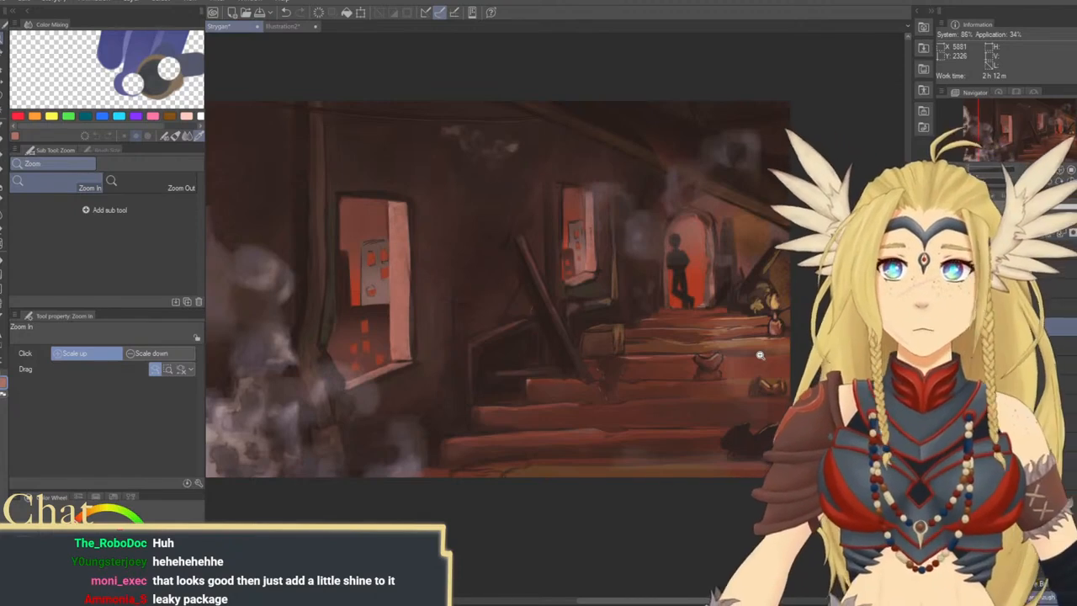
{"action": "left_click_drag", "start_coordinate": [572, 347], "coordinate": [584, 387]}
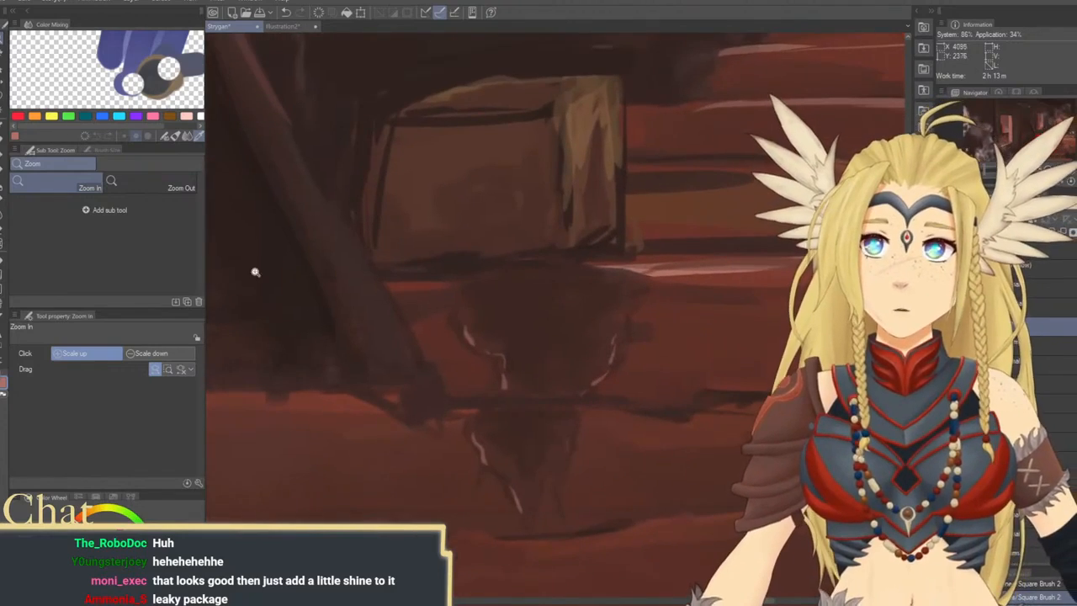
Paint a darker pool inside the stain just above the step edge with Square Brush 2, enlarging the brush from 25 to 50
{"action": "key", "text": "b"}
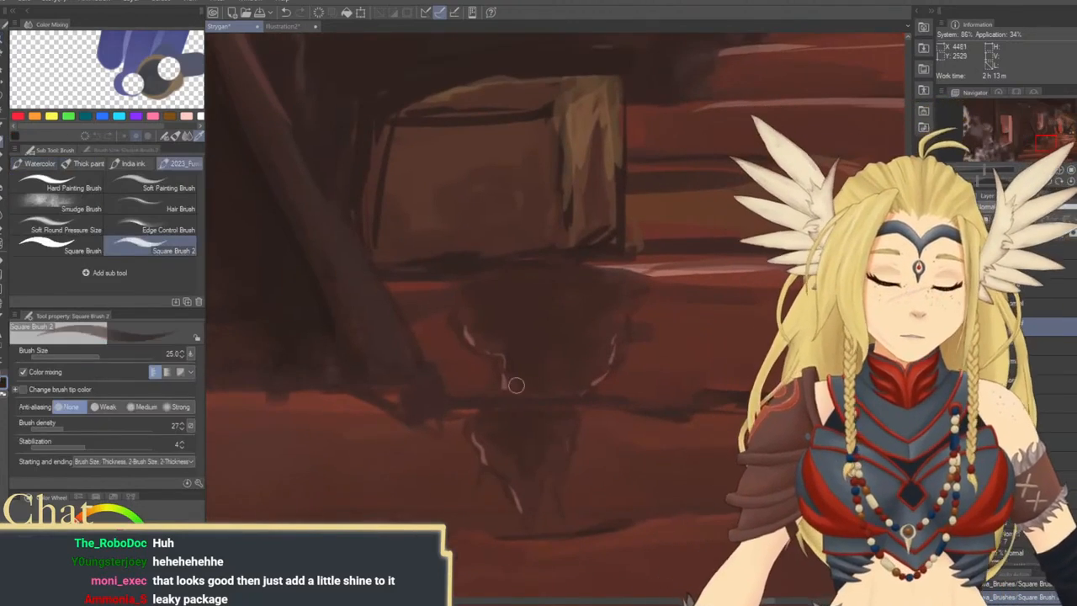
{"action": "mouse_move", "coordinate": [516, 386]}
{"action": "left_mouse_down"}
{"action": "mouse_move", "coordinate": [576, 388]}
{"action": "mouse_move", "coordinate": [529, 366]}
{"action": "mouse_move", "coordinate": [513, 375]}
{"action": "left_mouse_up"}
{"action": "key", "text": "]"}
{"action": "key", "text": "]"}
{"action": "key", "text": "]"}
{"action": "left_click_drag", "start_coordinate": [575, 384], "coordinate": [562, 384]}
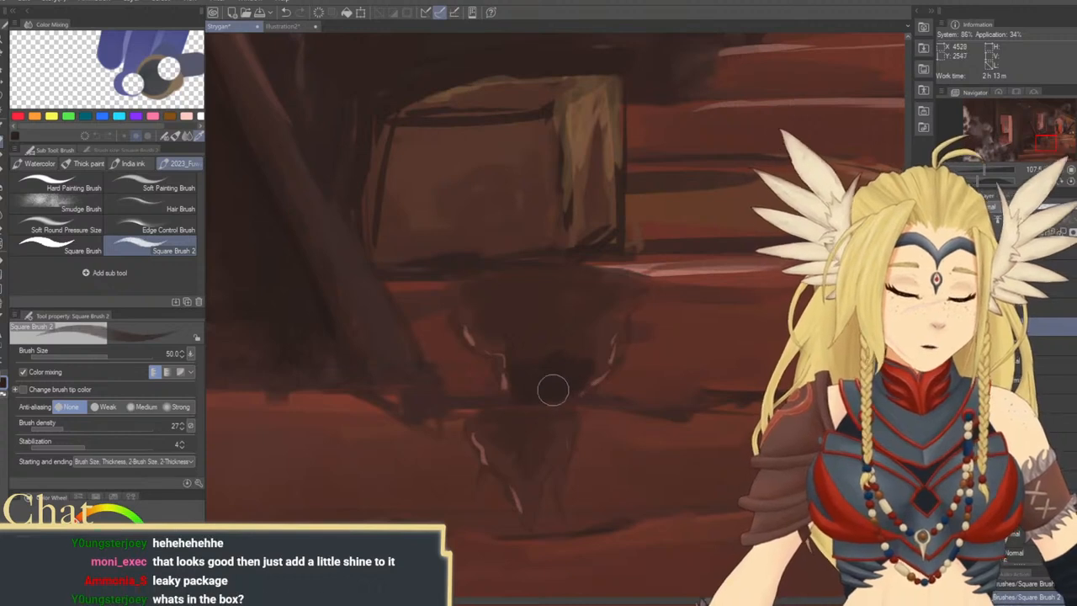
{"action": "left_click_drag", "start_coordinate": [570, 406], "coordinate": [561, 373]}
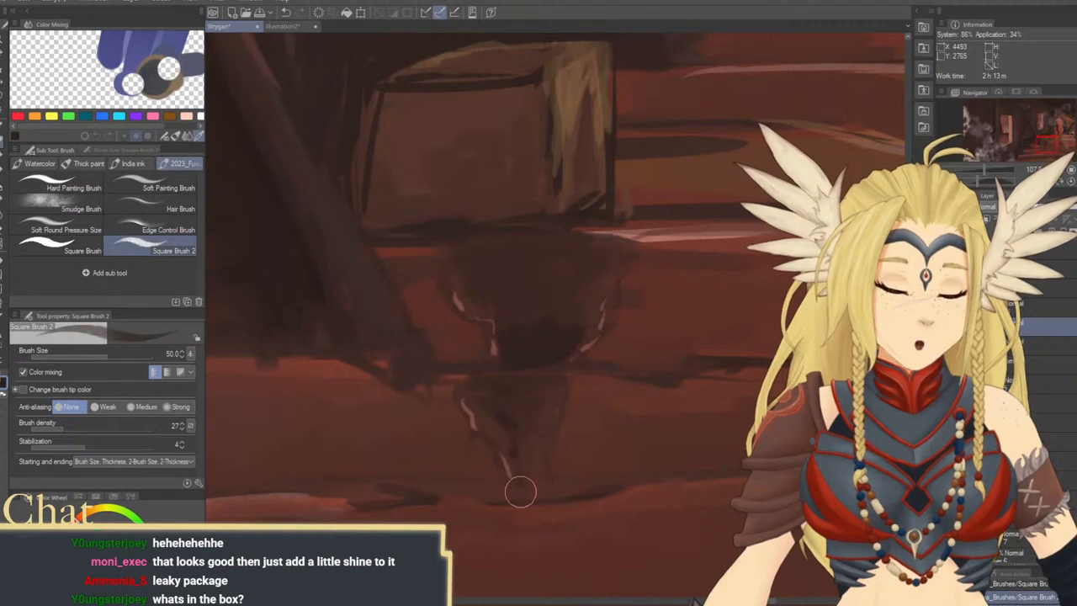
Add narrow dark drips along the lower end of the stain at brush size 20
{"action": "key", "text": "bracketleft"}
{"action": "key", "text": "bracketleft"}
{"action": "key", "text": "bracketleft"}
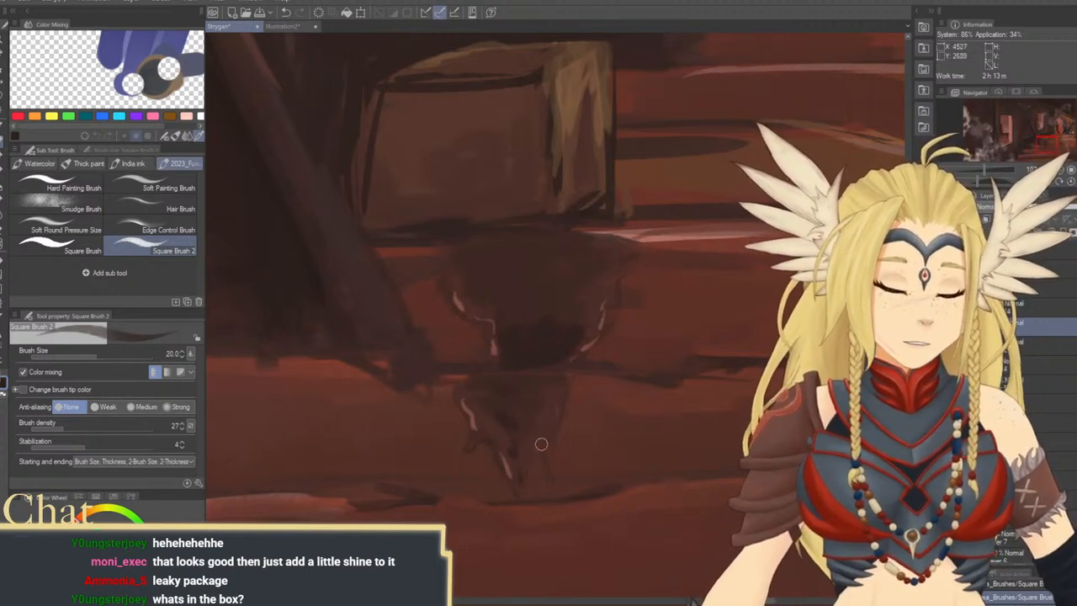
{"action": "mouse_move", "coordinate": [579, 428]}
{"action": "left_mouse_down"}
{"action": "mouse_move", "coordinate": [561, 485]}
{"action": "mouse_move", "coordinate": [599, 587]}
{"action": "left_mouse_up"}
Repaint the crate's front face and paint over its left and upper outlines using brush sizes 20 to 60
{"action": "left_click_drag", "start_coordinate": [626, 384], "coordinate": [662, 316]}
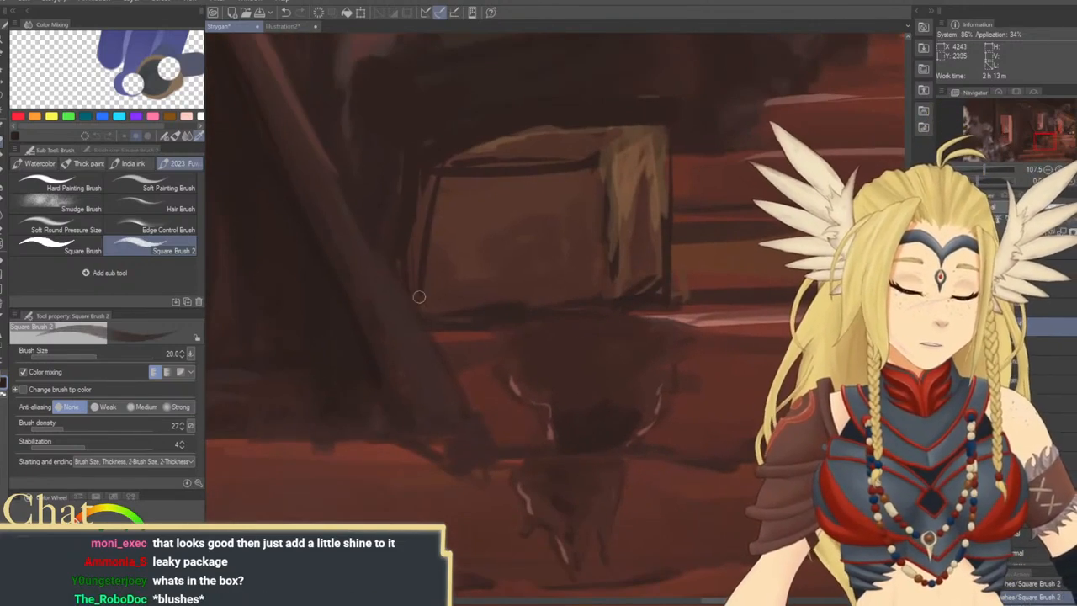
{"action": "key", "text": "bracketright"}
{"action": "key", "text": "bracketright"}
{"action": "key", "text": "bracketright"}
{"action": "key", "text": "bracketright"}
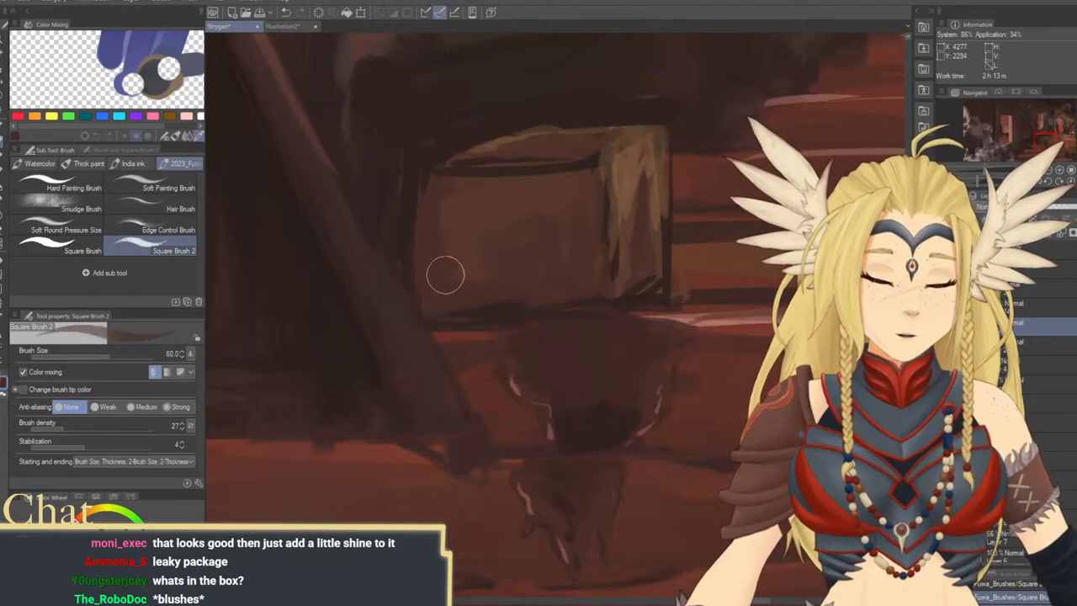
{"action": "key", "text": "bracketleft"}
{"action": "key", "text": "bracketleft"}
{"action": "key", "text": "bracketleft"}
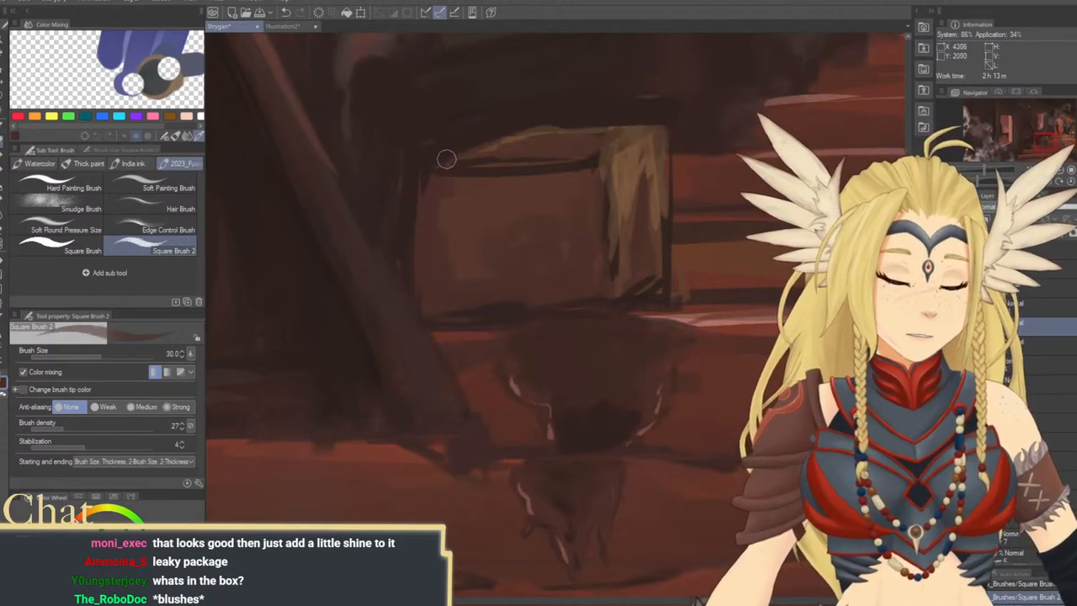
Tilt the canvas to -5 degrees and tone down the stain's highlights below the crate with the brush up to size 100
{"action": "left_click", "coordinate": [1048, 171]}
{"action": "left_click", "coordinate": [1049, 171]}
{"action": "left_click", "coordinate": [1048, 171]}
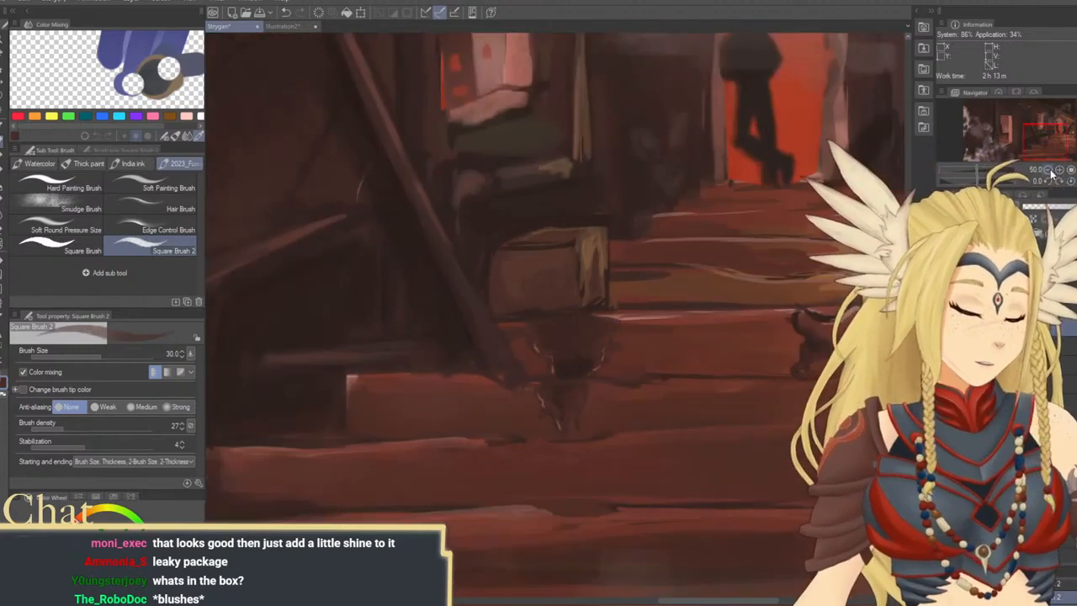
{"action": "left_click", "coordinate": [1049, 171]}
{"action": "left_click", "coordinate": [1055, 181]}
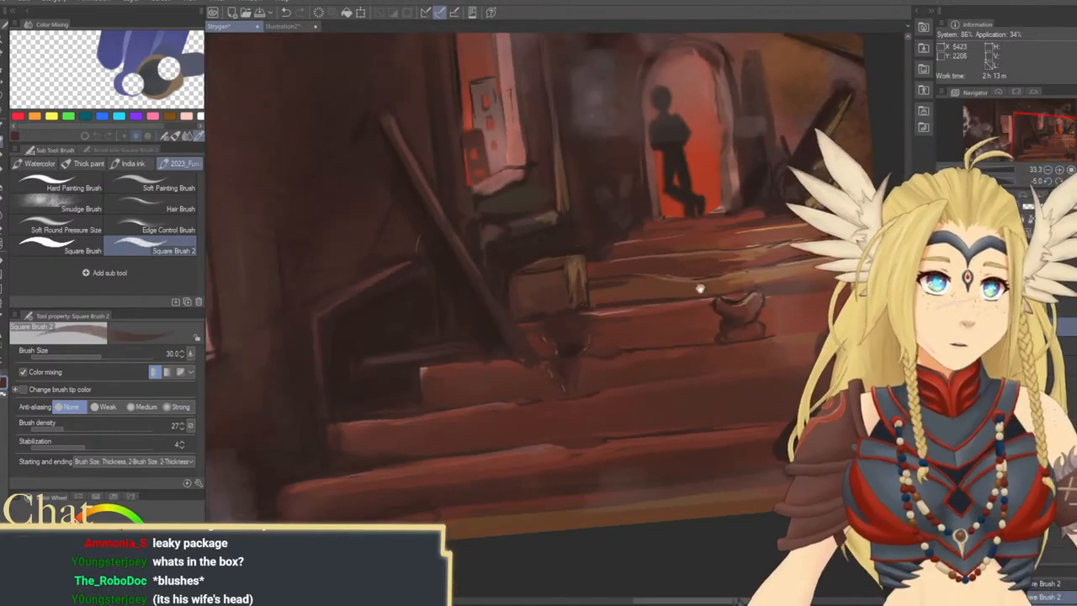
{"action": "left_click_drag", "start_coordinate": [700, 288], "coordinate": [678, 278]}
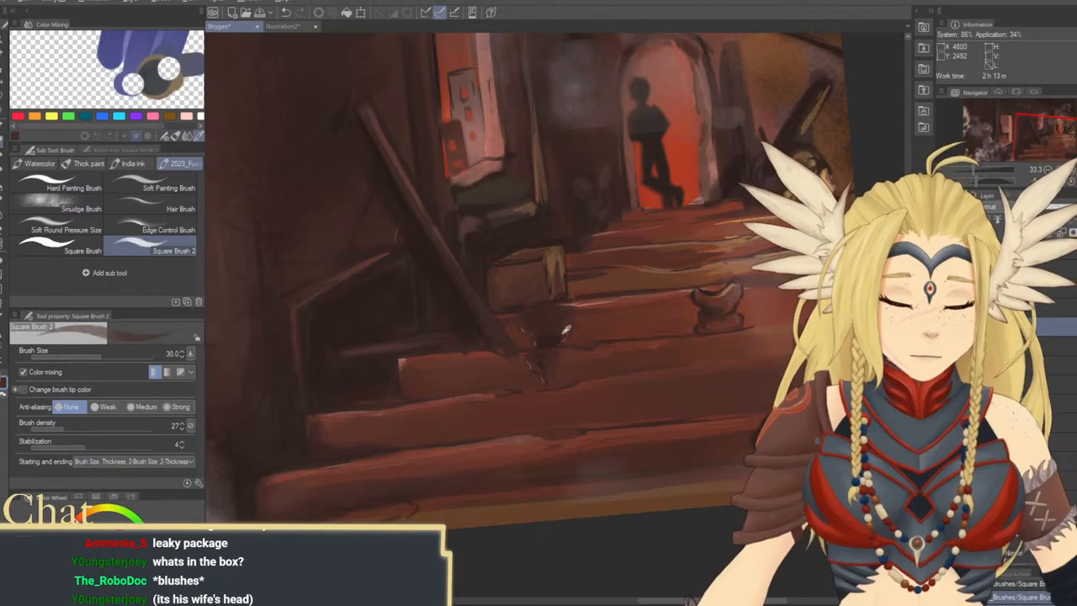
{"action": "key", "text": "]"}
{"action": "key", "text": "]"}
{"action": "key", "text": "]"}
{"action": "key", "text": "]"}
{"action": "key", "text": "]"}
{"action": "key", "text": "]"}
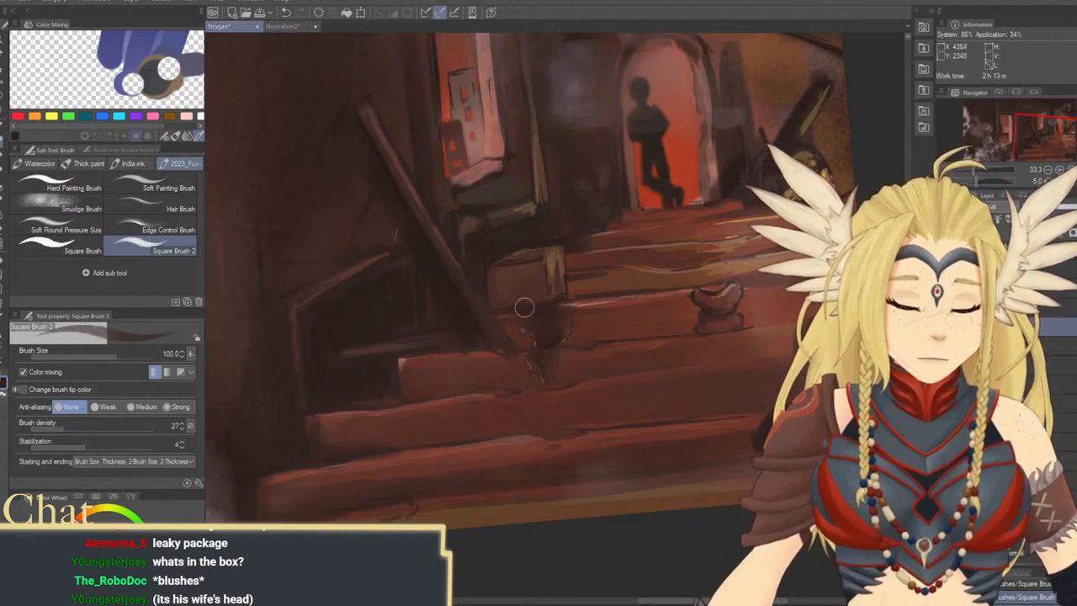
Paint a light drip running down the step below the candle, using red, orange and yellow tones at sizes 40 to 17
{"action": "left_click_drag", "start_coordinate": [694, 281], "coordinate": [595, 255]}
{"action": "left_click_drag", "start_coordinate": [747, 389], "coordinate": [744, 422]}
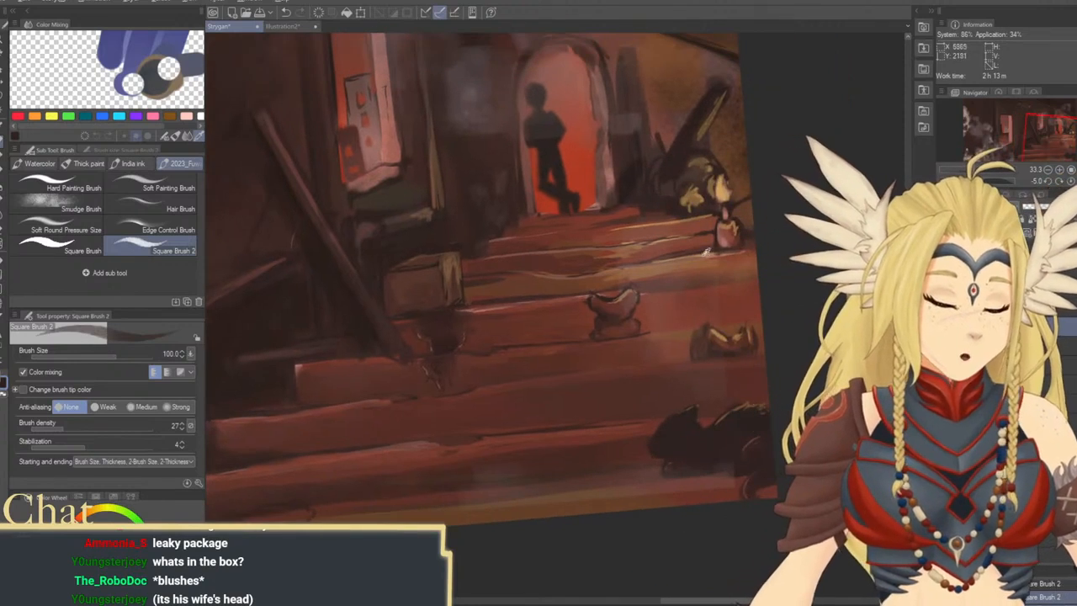
{"action": "key", "text": "bracketleft"}
{"action": "key", "text": "bracketleft"}
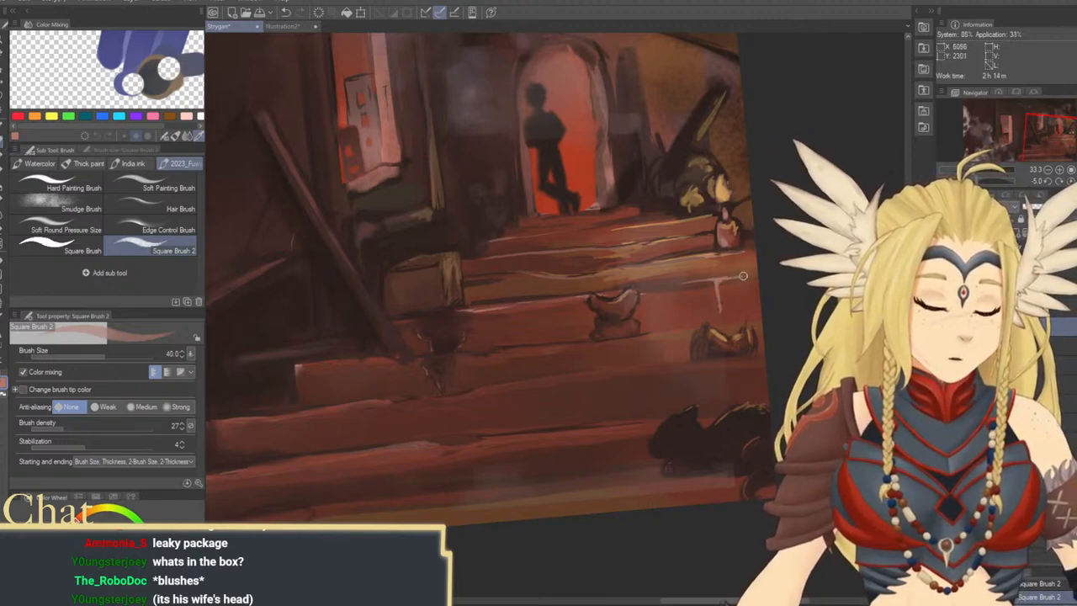
{"action": "left_click_drag", "start_coordinate": [765, 283], "coordinate": [743, 306]}
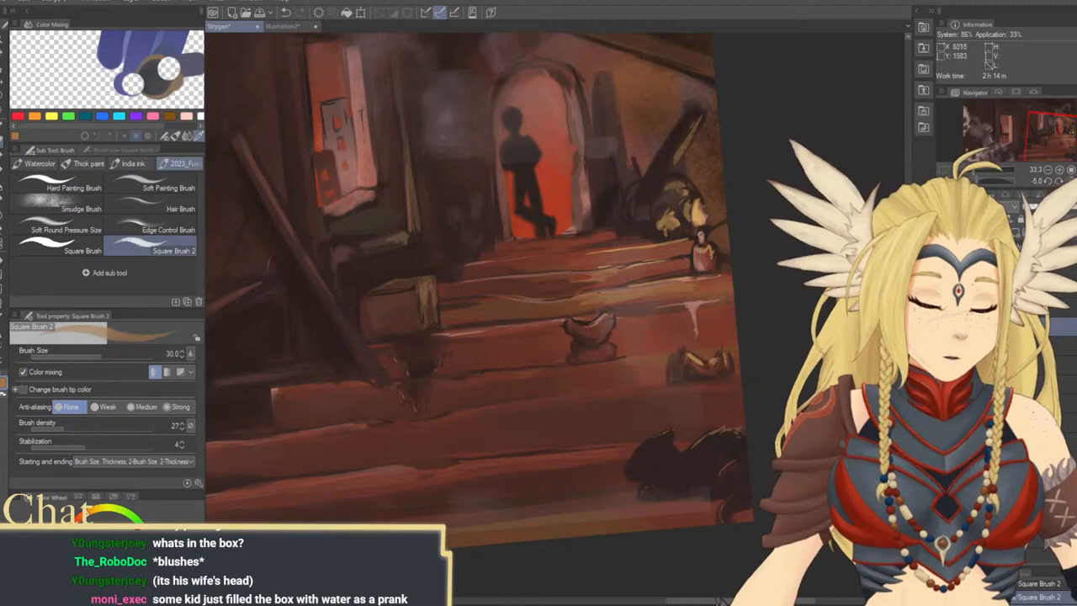
{"action": "left_click", "coordinate": [703, 214], "text": "alt"}
{"action": "key", "text": "bracketleft"}
{"action": "key", "text": "bracketleft"}
{"action": "key", "text": "bracketleft"}
{"action": "key", "text": "bracketleft"}
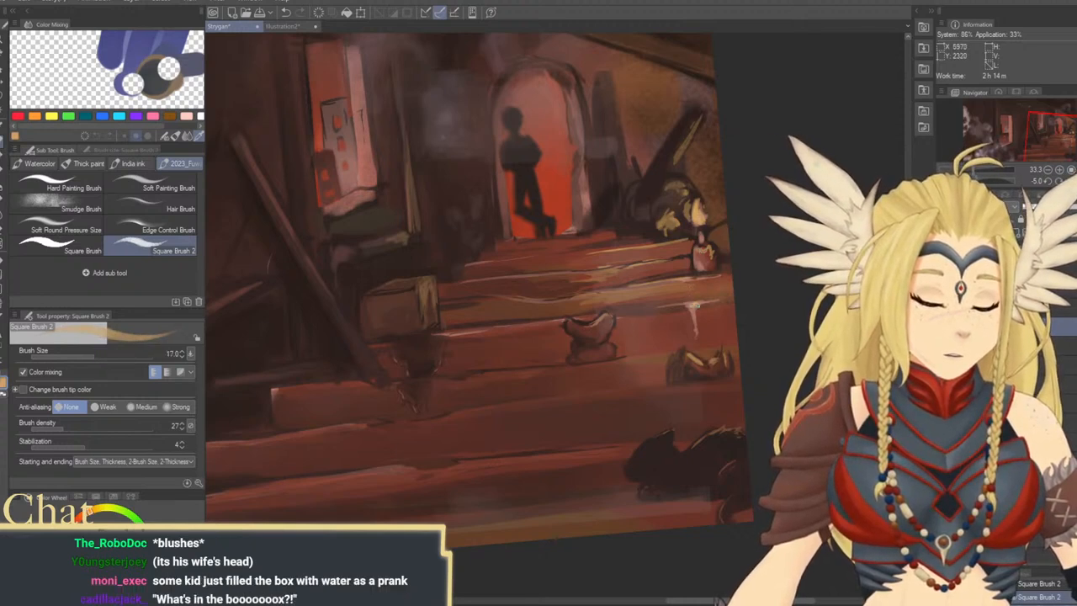
{"action": "mouse_move", "coordinate": [690, 303]}
{"action": "left_mouse_down"}
{"action": "mouse_move", "coordinate": [693, 321]}
{"action": "mouse_move", "coordinate": [697, 302]}
{"action": "mouse_move", "coordinate": [682, 324]}
{"action": "left_mouse_up"}
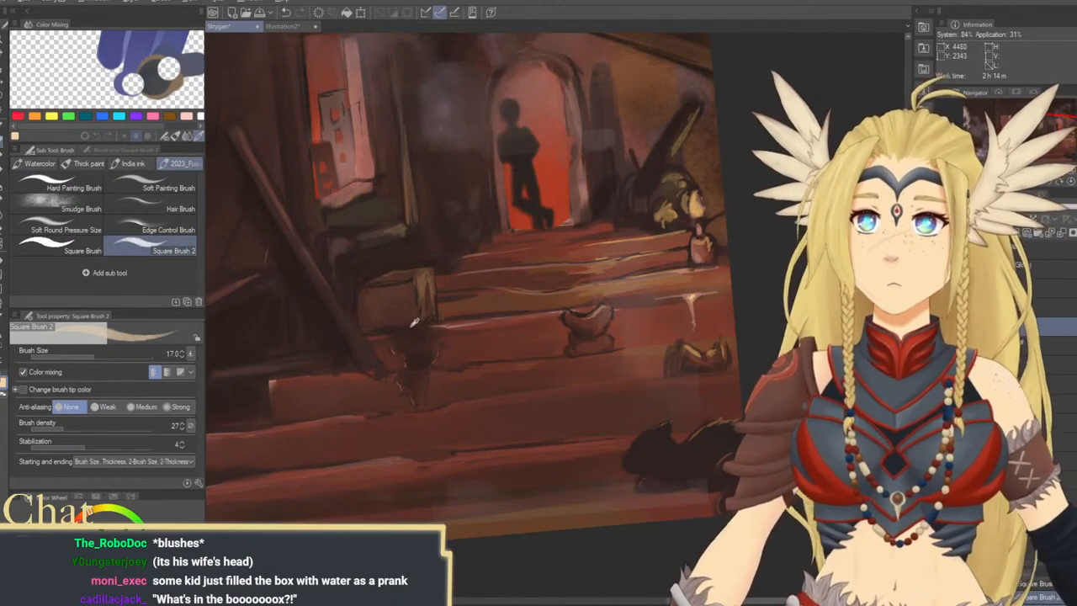
Narrow the light drip below the candle by painting around it in a dark tone sampled beneath the crate, using brush sizes 12 to 60
{"action": "left_click", "coordinate": [417, 334], "text": "alt"}
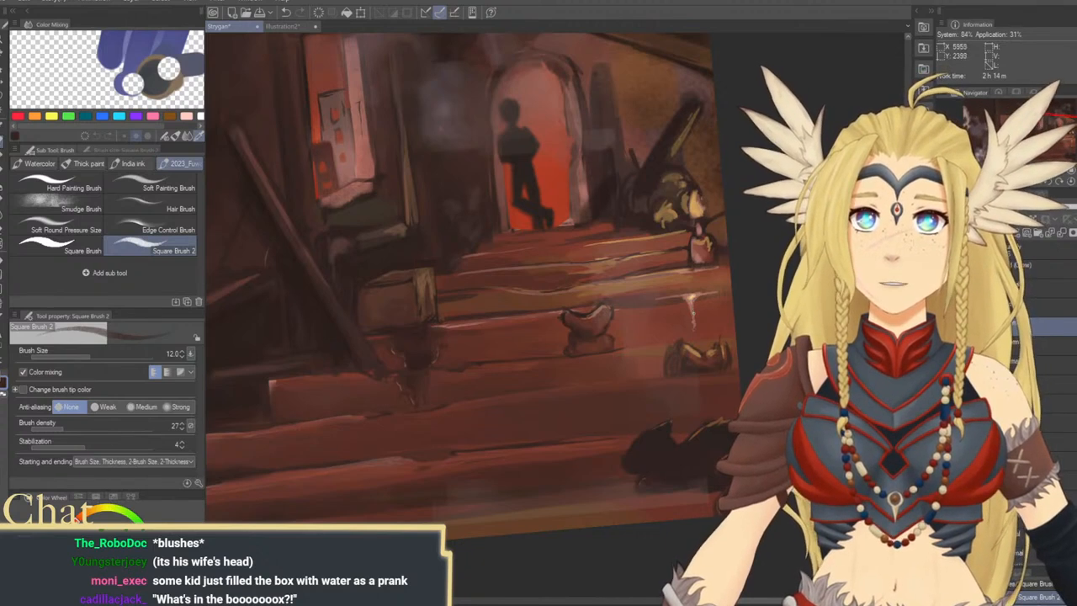
{"action": "key", "text": "bracketright"}
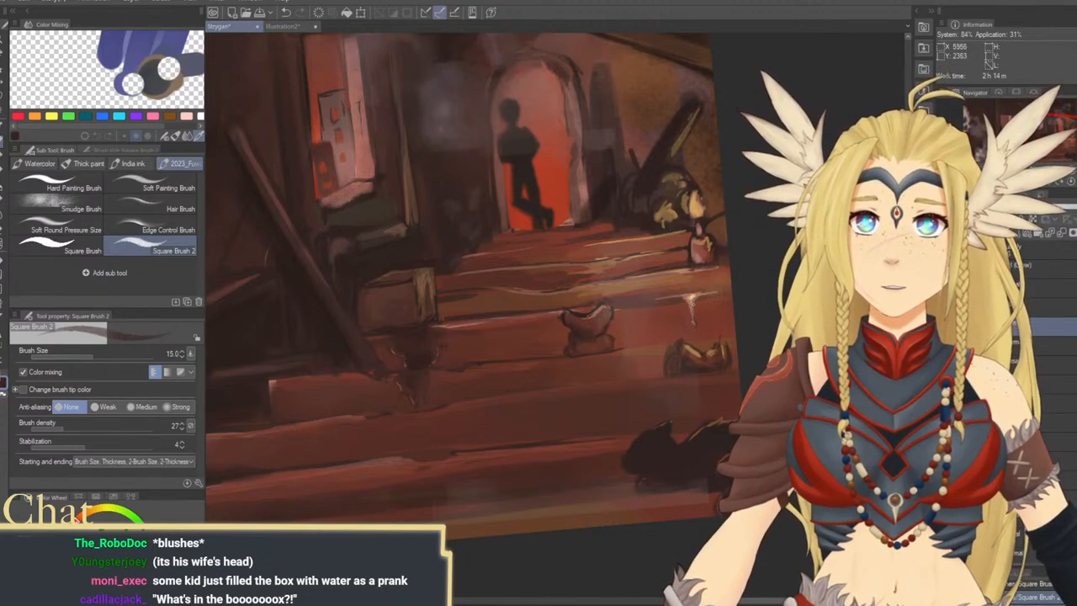
{"action": "key", "text": "bracketright"}
{"action": "key", "text": "bracketright"}
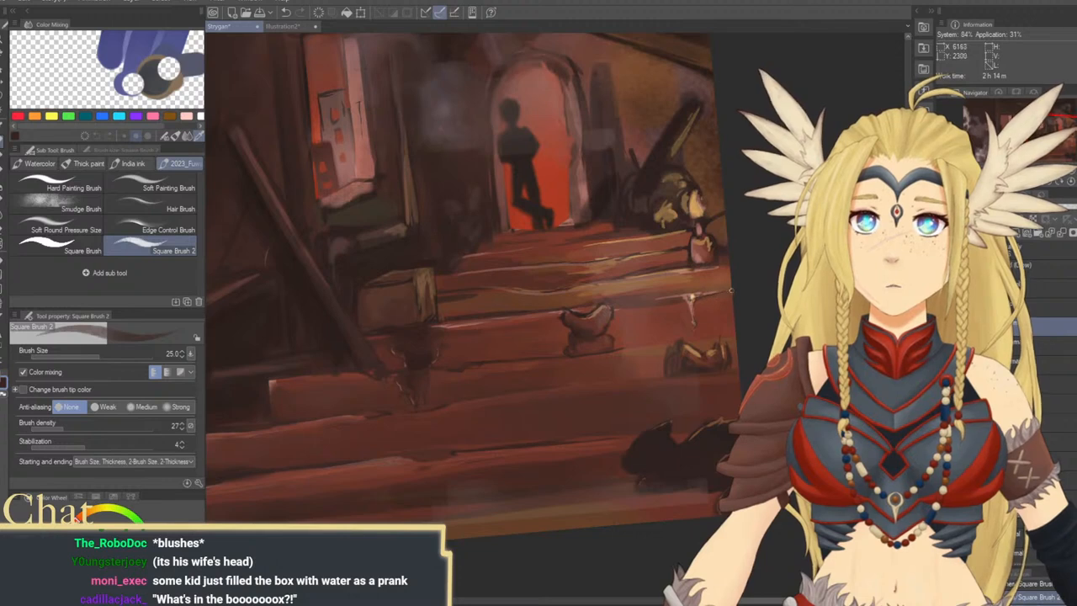
{"action": "key", "text": "bracketright"}
{"action": "key", "text": "bracketright"}
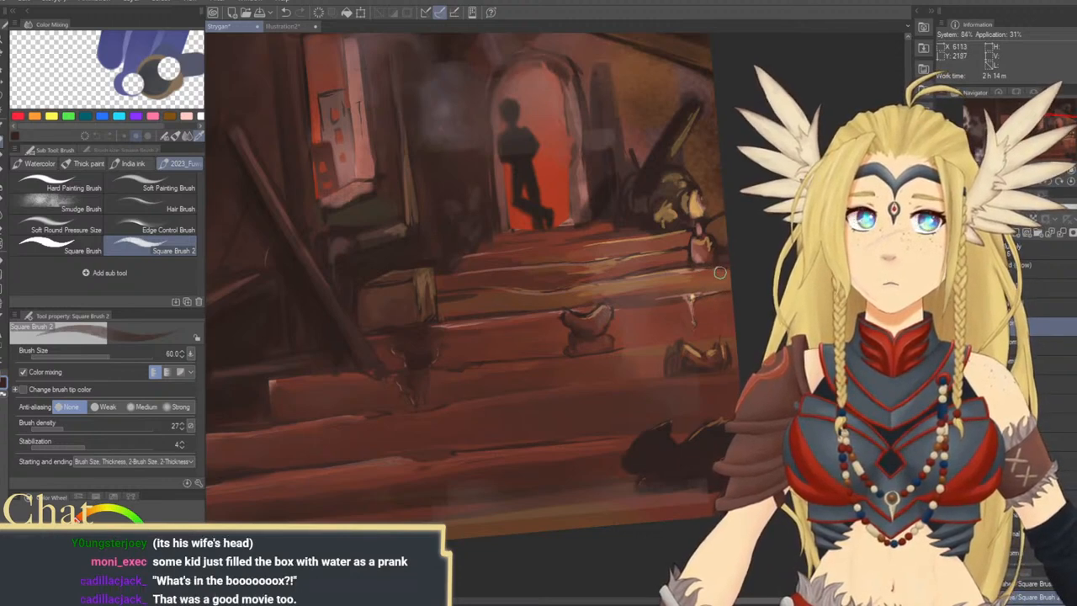
Paint a dark shadow on the step beneath the shoe with the brush at sizes 50 to 170
{"action": "scroll", "coordinate": [702, 299], "scroll_direction": "up", "scroll_amount": 1}
{"action": "key", "text": "bracketleft"}
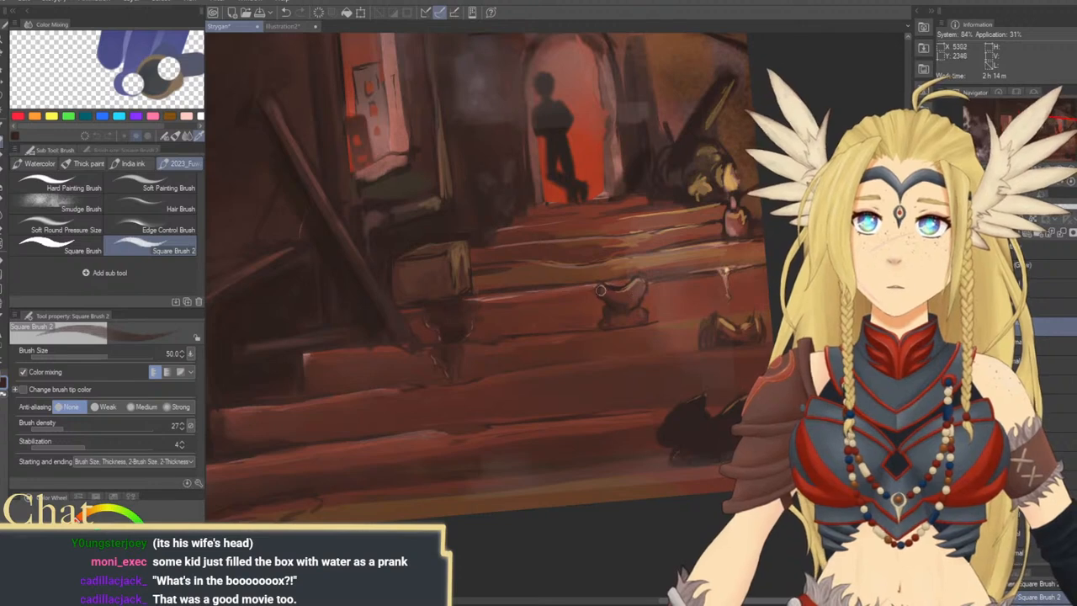
{"action": "key", "text": "bracketright"}
{"action": "key", "text": "bracketright"}
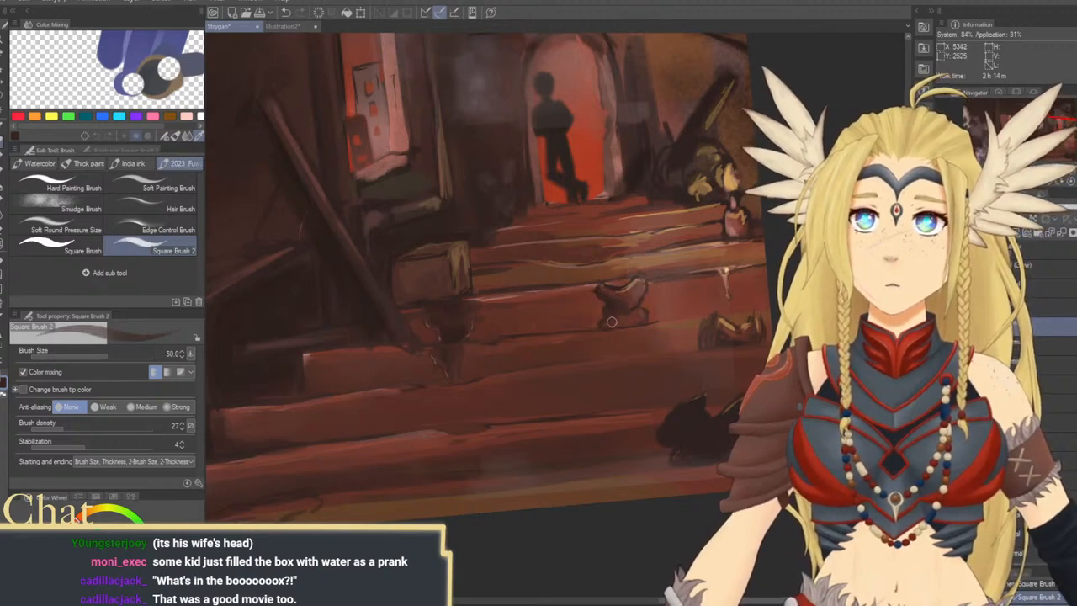
{"action": "key", "text": "bracketright"}
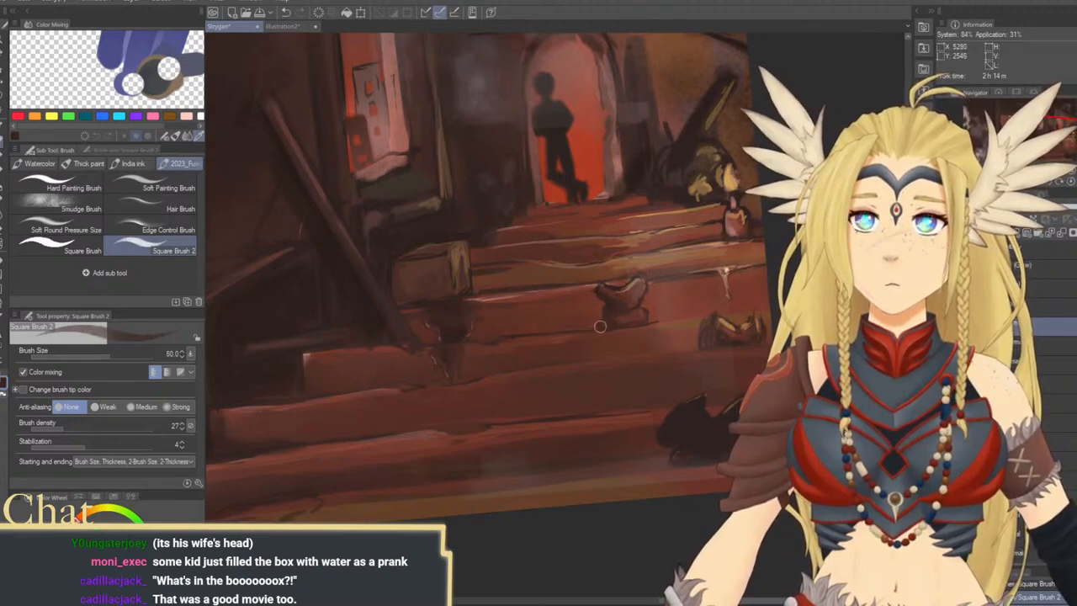
{"action": "key", "text": "bracketright"}
{"action": "key", "text": "bracketright"}
{"action": "key", "text": "bracketright"}
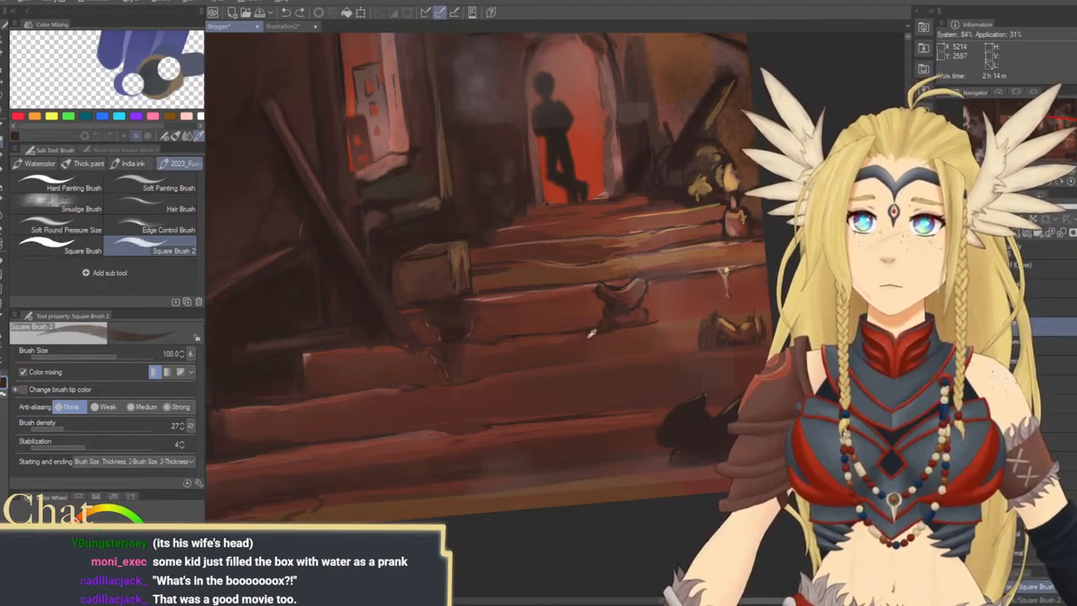
{"action": "key", "text": "bracketright"}
{"action": "key", "text": "bracketright"}
{"action": "key", "text": "bracketright"}
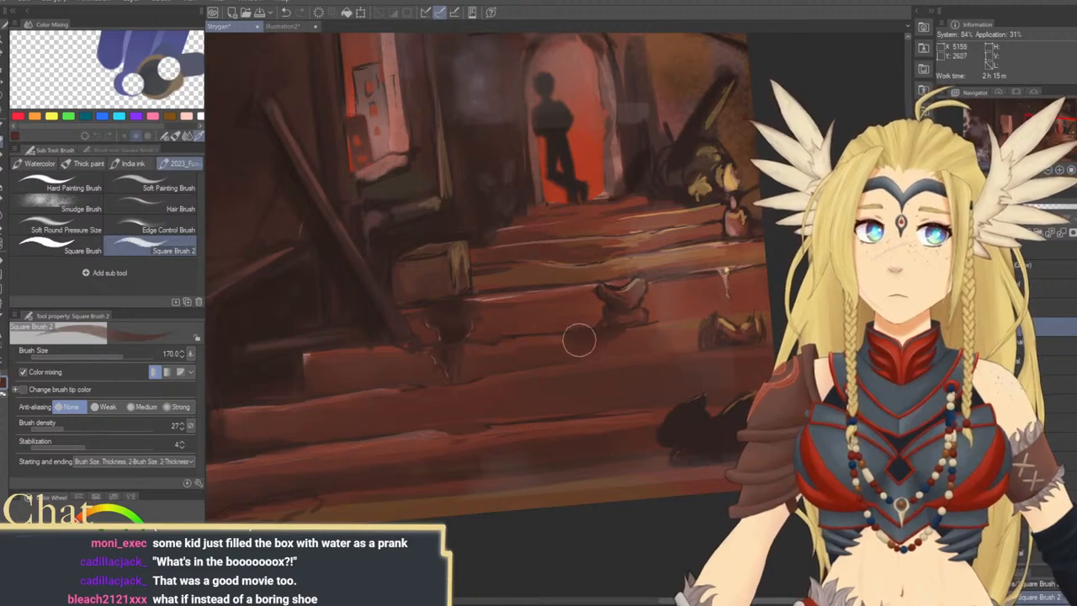
Reset the canvas rotation to 0 degrees and show the whole painting at 12.5% zoom
{"action": "left_click_drag", "start_coordinate": [643, 358], "coordinate": [623, 396]}
{"action": "left_click_drag", "start_coordinate": [710, 390], "coordinate": [687, 375]}
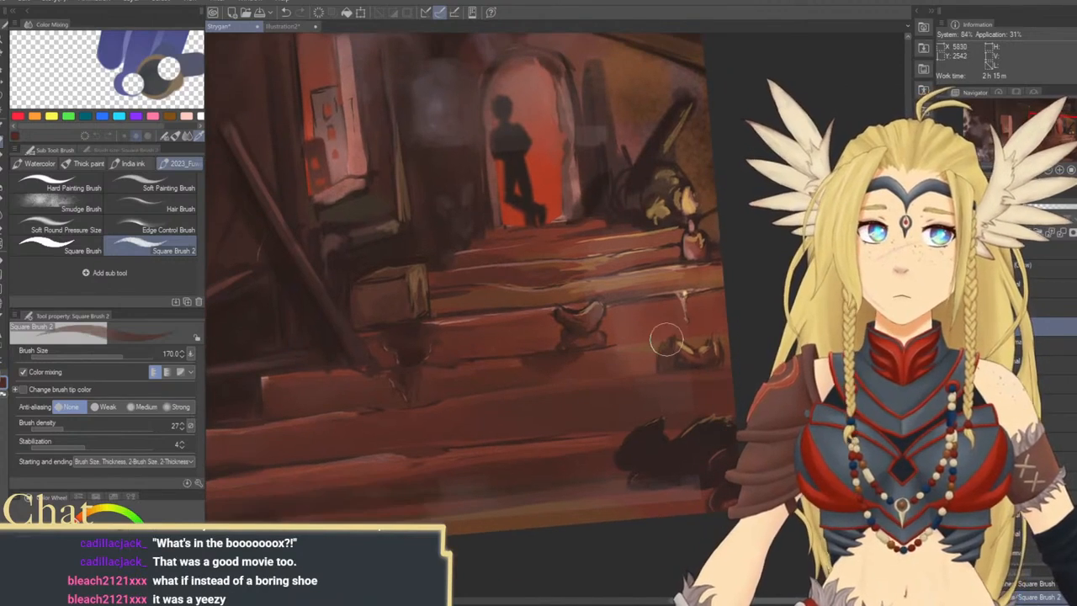
{"action": "left_click", "coordinate": [1059, 181]}
{"action": "left_click", "coordinate": [1048, 171]}
{"action": "left_click", "coordinate": [1049, 172]}
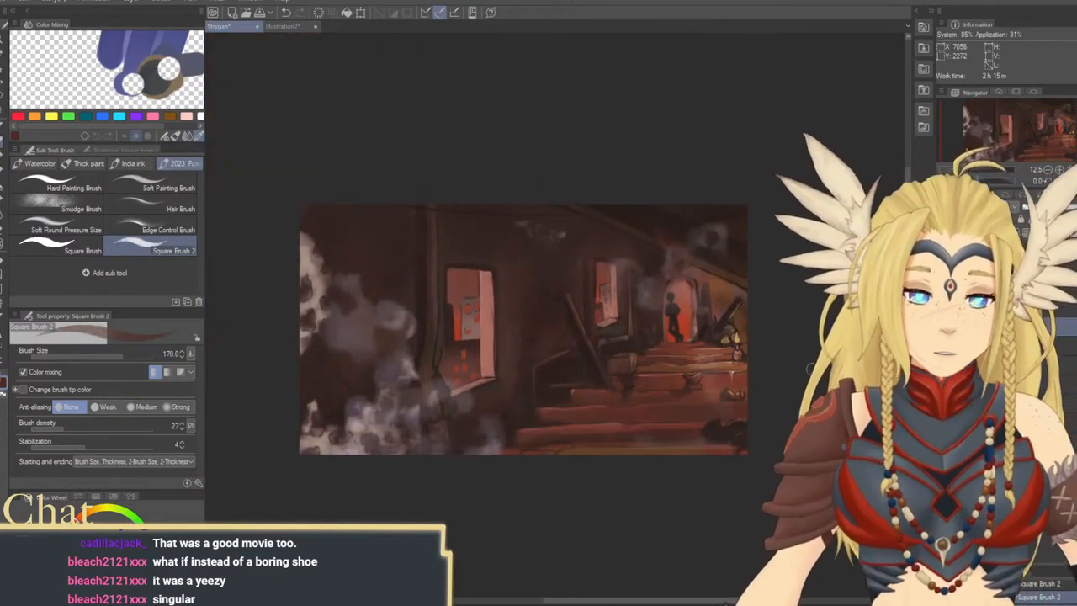
Refine the inner edges of the windows' light frames with a dark tone at brush size 50
{"action": "key", "text": "ctrl+space"}
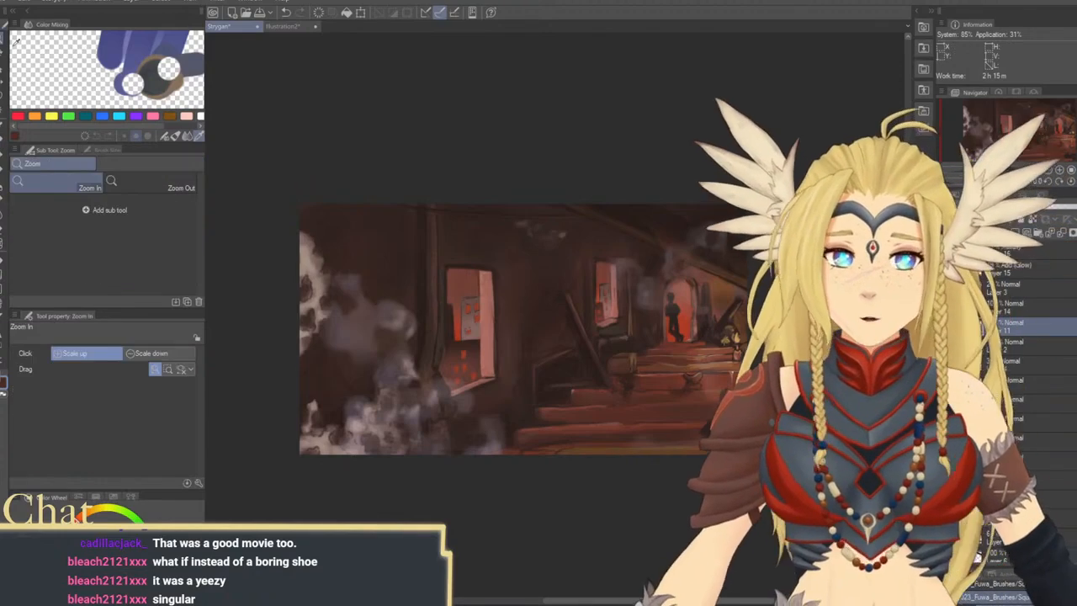
{"action": "left_click_drag", "start_coordinate": [637, 349], "coordinate": [685, 355]}
{"action": "mouse_move", "coordinate": [685, 356]}
{"action": "left_mouse_down"}
{"action": "mouse_move", "coordinate": [739, 328]}
{"action": "mouse_move", "coordinate": [733, 312]}
{"action": "mouse_move", "coordinate": [752, 337]}
{"action": "mouse_move", "coordinate": [814, 345]}
{"action": "left_mouse_up"}
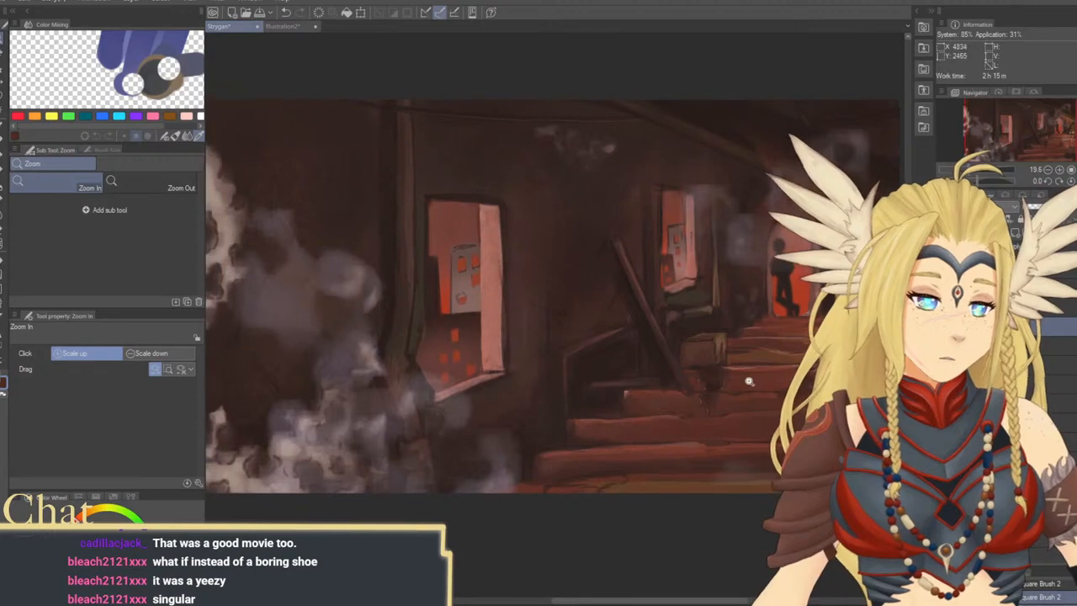
{"action": "key", "text": "b"}
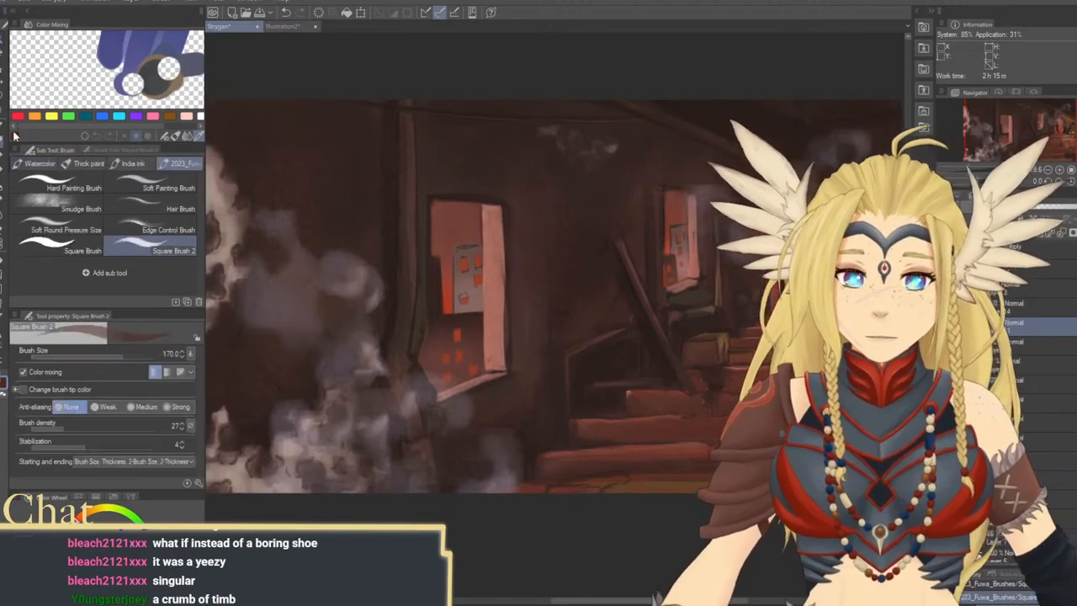
{"action": "key", "text": "bracketleft"}
{"action": "key", "text": "bracketleft"}
{"action": "key", "text": "bracketleft"}
{"action": "left_click", "coordinate": [481, 201], "text": "alt"}
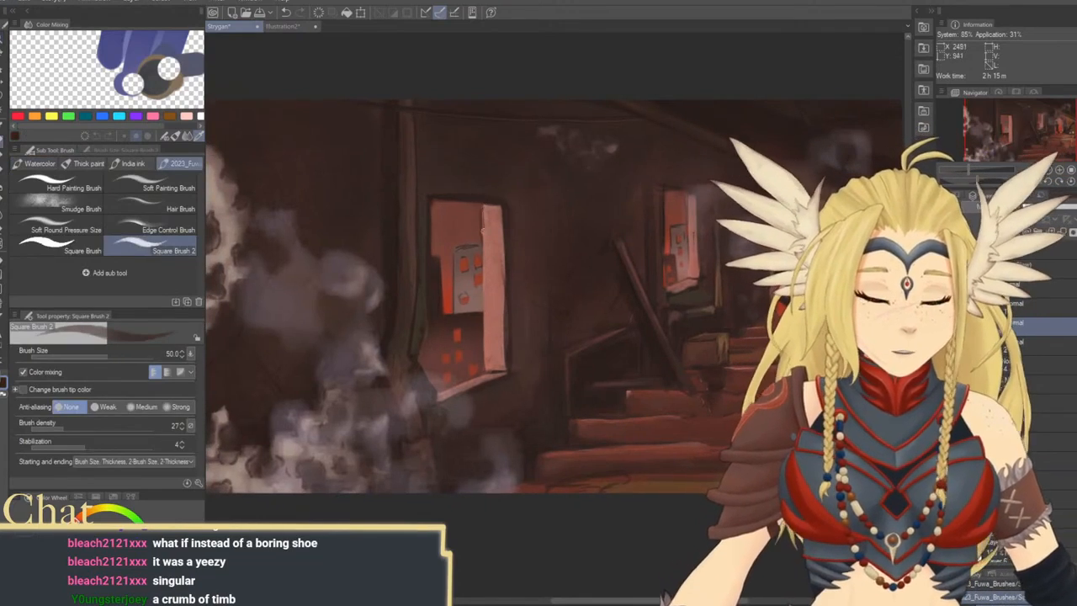
{"action": "left_click_drag", "start_coordinate": [483, 207], "coordinate": [481, 315]}
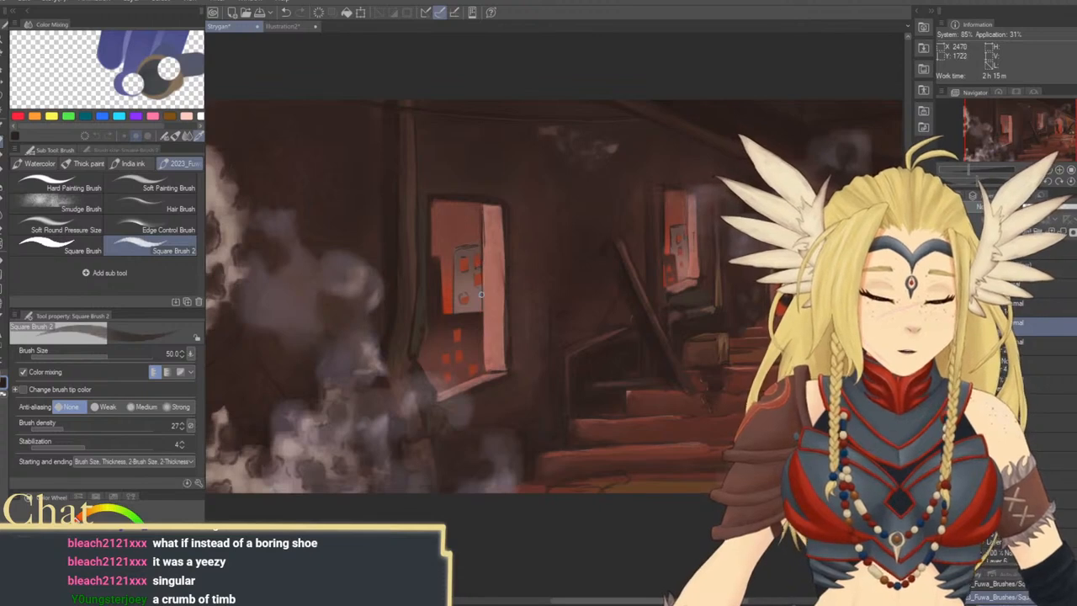
{"action": "mouse_move", "coordinate": [688, 197]}
{"action": "left_mouse_down"}
{"action": "mouse_move", "coordinate": [689, 278]}
{"action": "mouse_move", "coordinate": [662, 273]}
{"action": "left_mouse_up"}
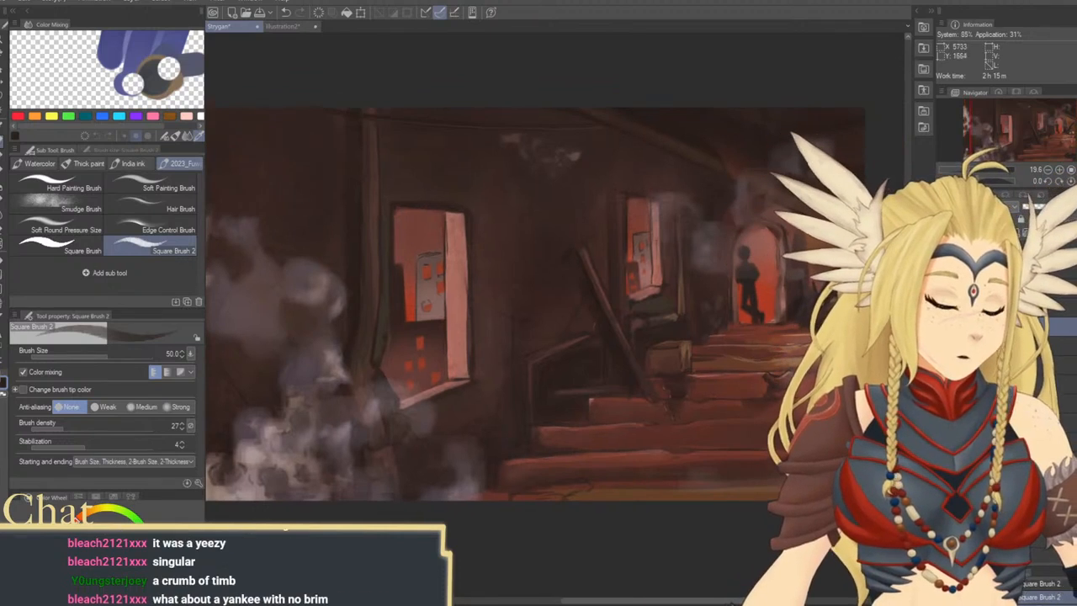
Turn on the hidden lighting layers that cast a red glow over the windows, doorway and walls, and check the whole painting
{"action": "left_click", "coordinate": [944, 306]}
{"action": "left_click", "coordinate": [944, 287]}
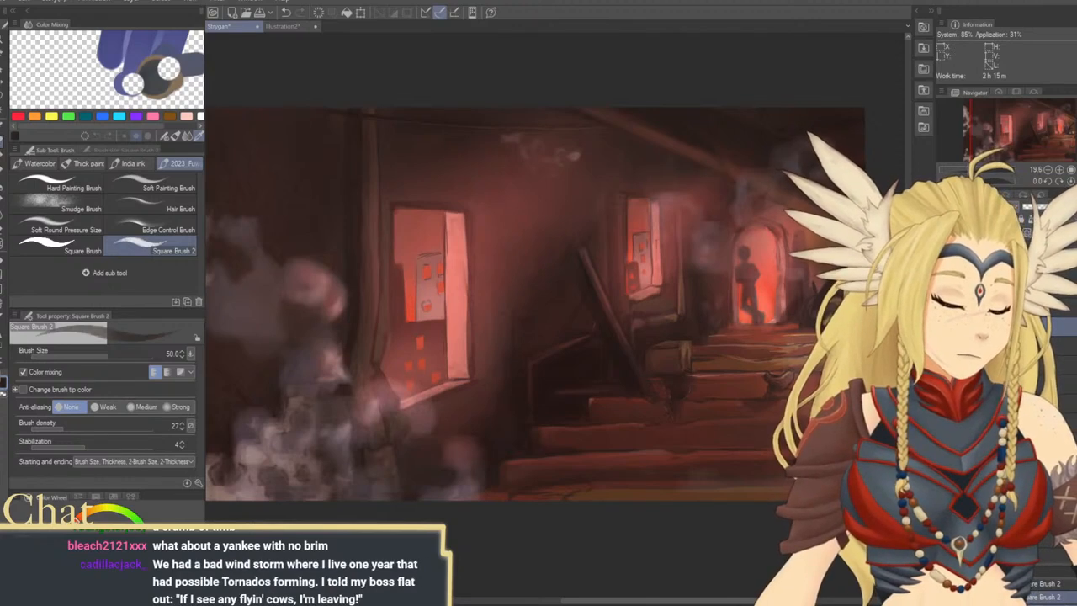
{"action": "left_click", "coordinate": [1047, 171]}
{"action": "left_click_drag", "start_coordinate": [738, 322], "coordinate": [734, 350]}
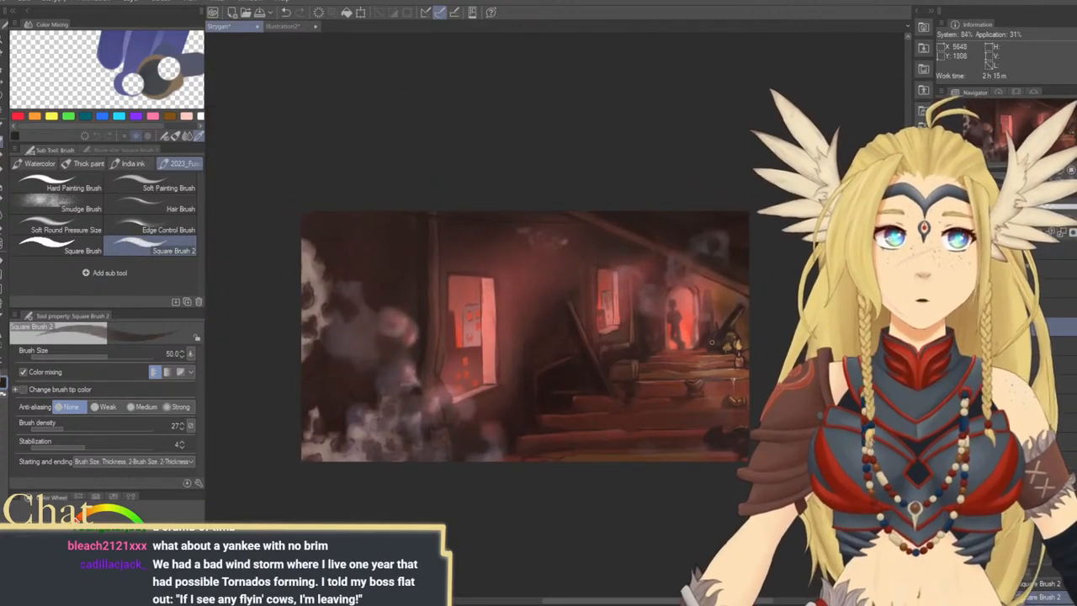